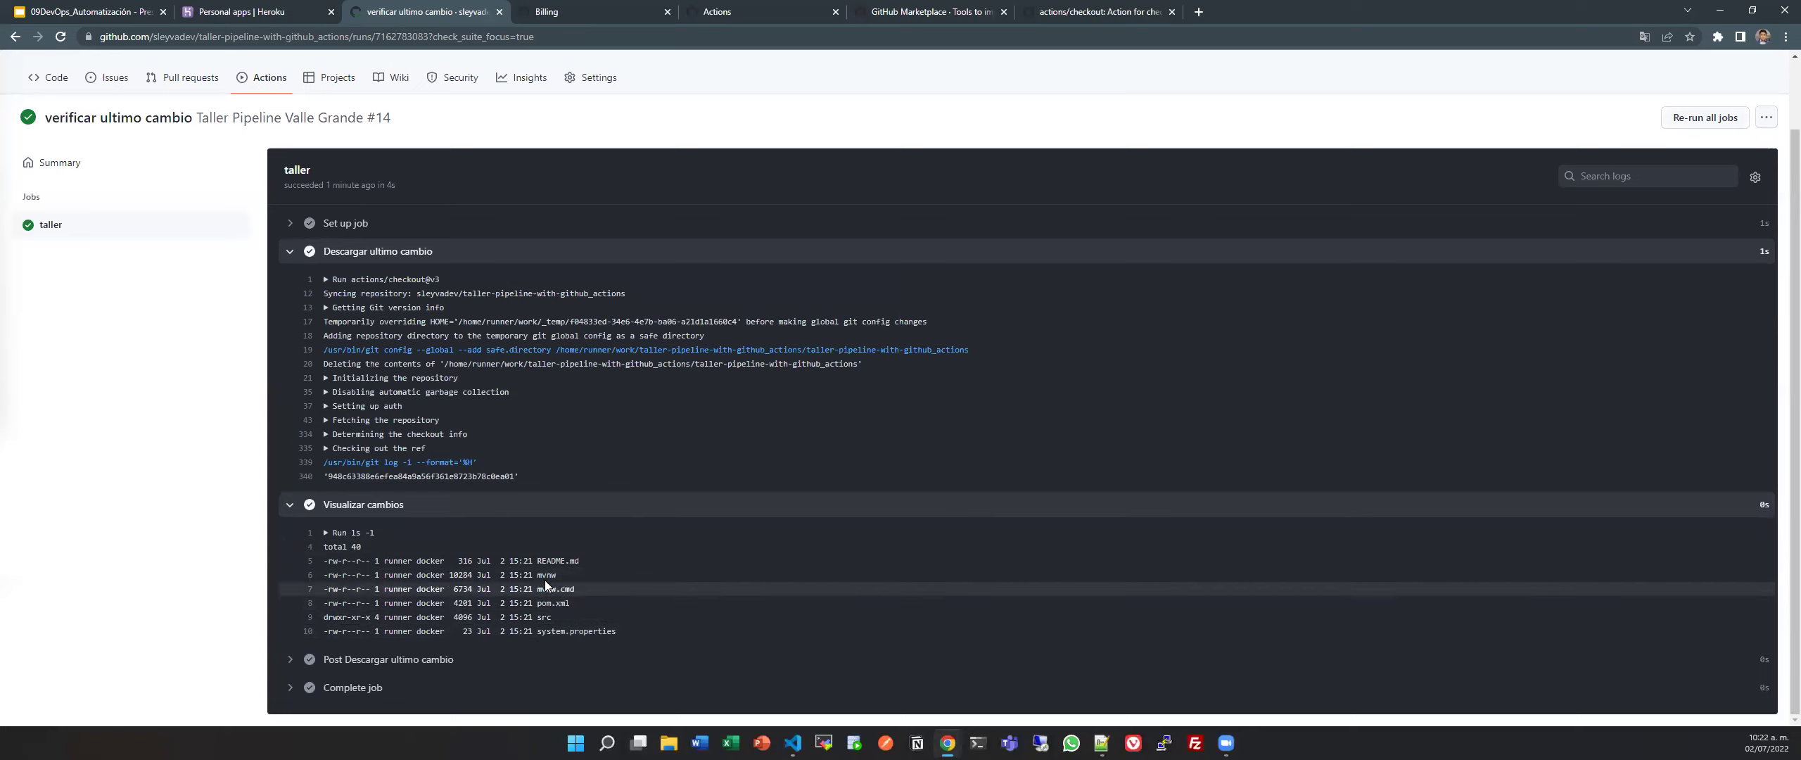
Collapse run #14's 'Descargar ultimo cambio' and 'Visualizar cambios' step logs, then return to pipeline.yml.
left_click(334, 259)
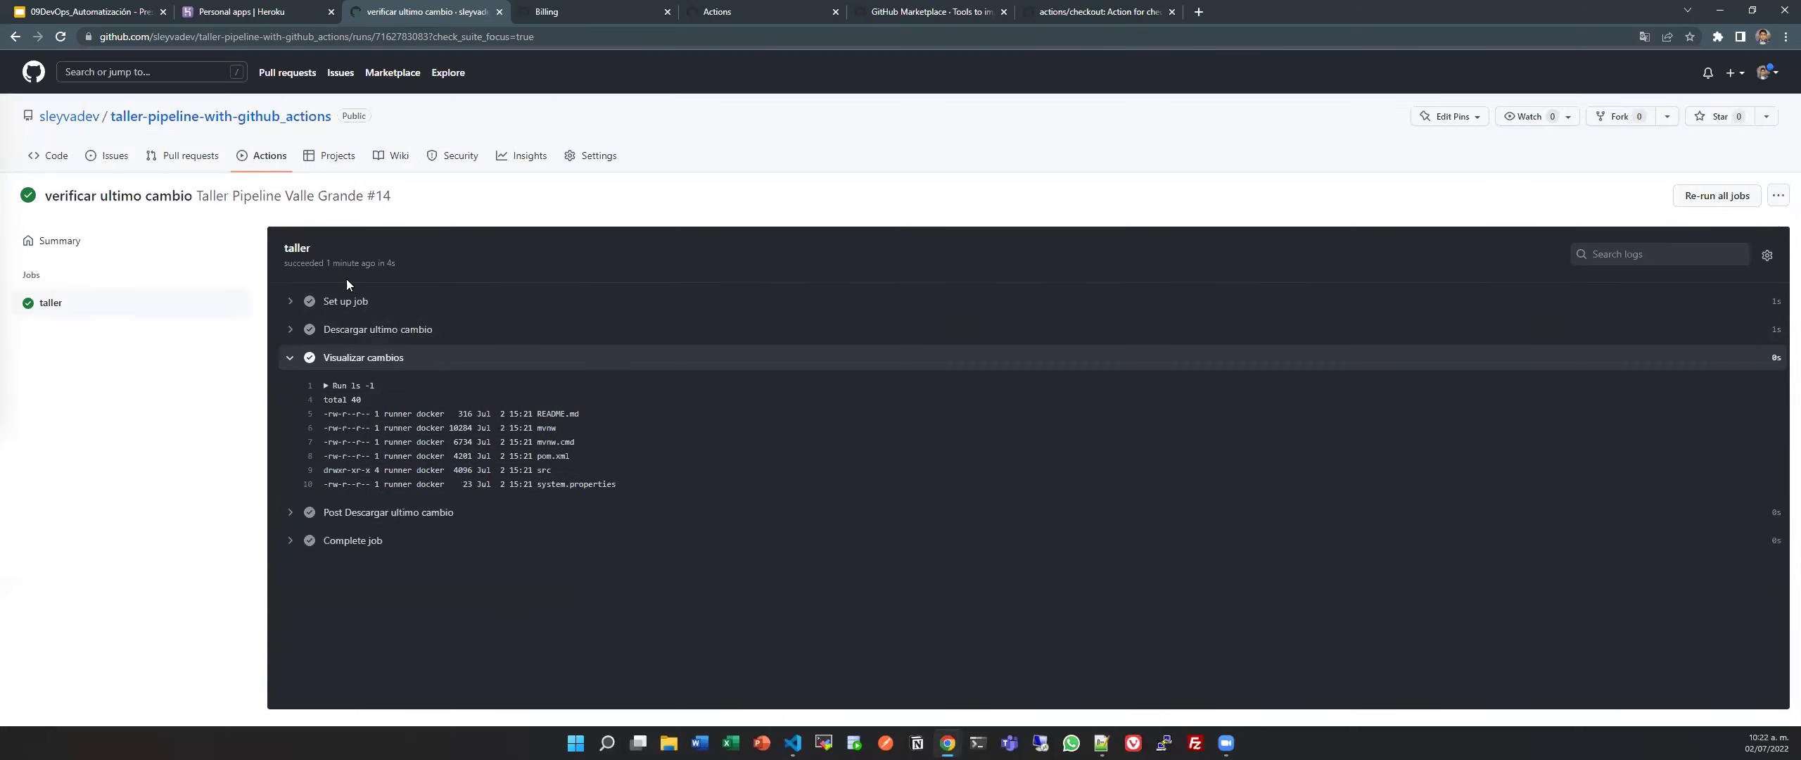
left_click(374, 359)
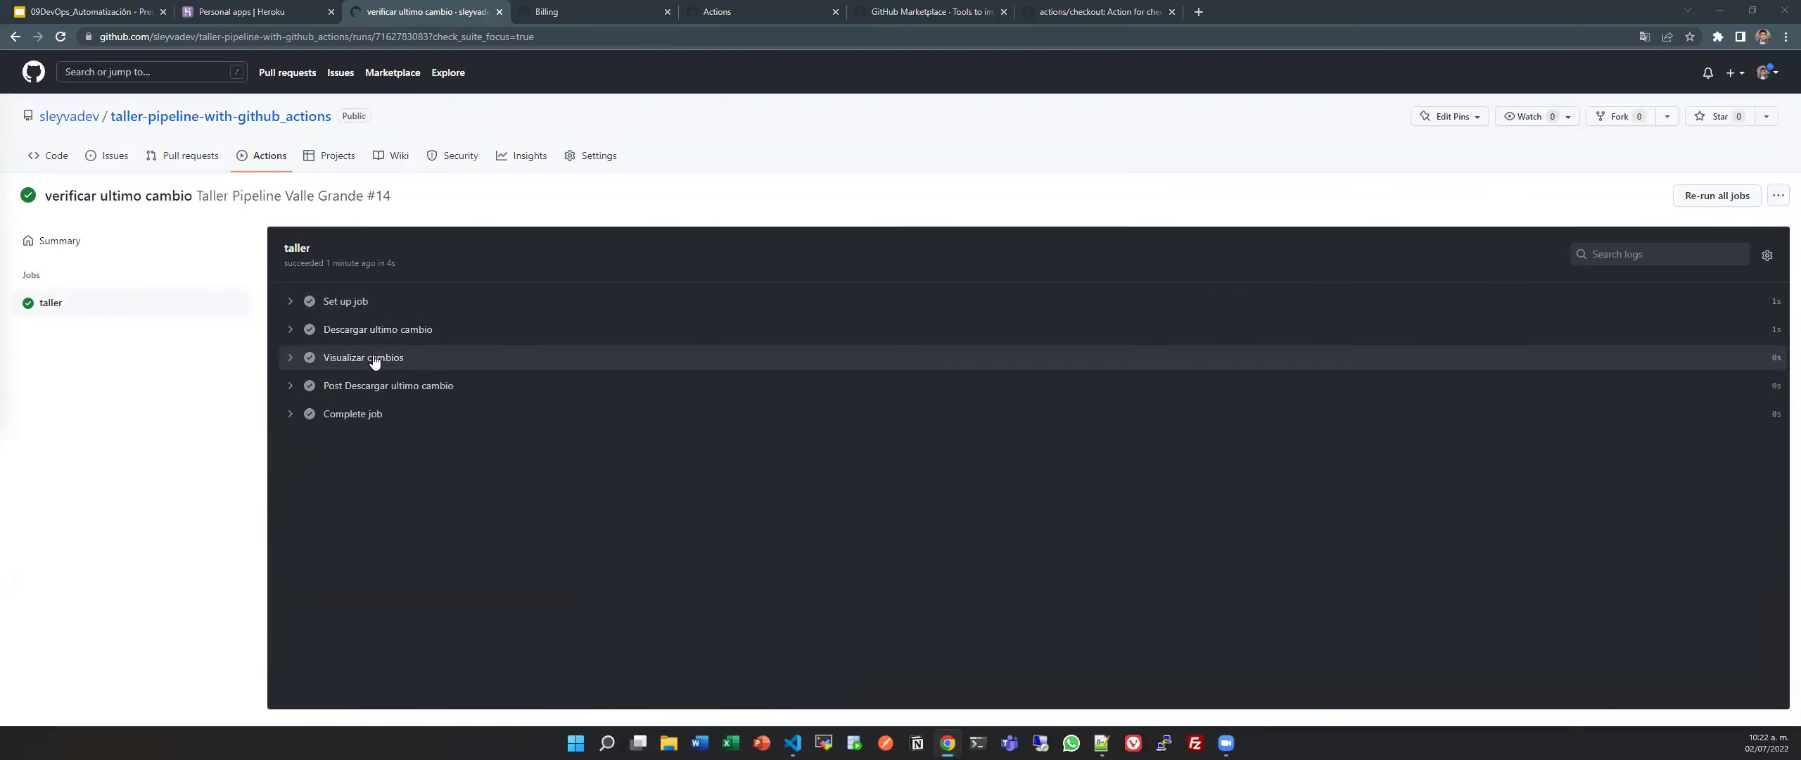
key("alt+Tab")
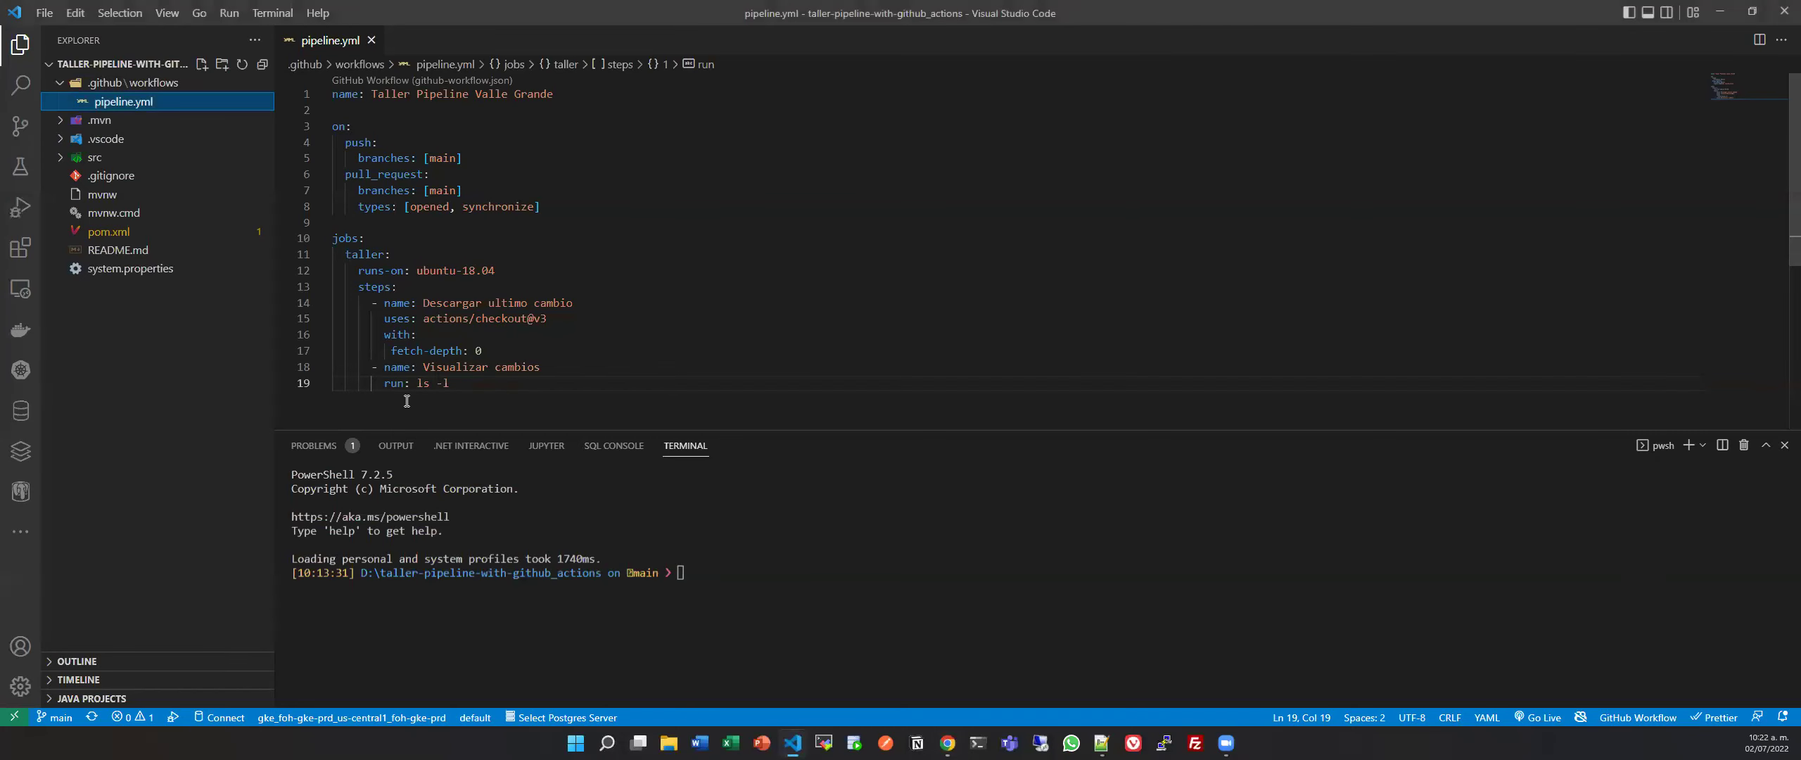
Rename the 'Visualizar cambios' step to 'Instalar y configurar JDK 11' and replace 'run: ls -l' with 'uses:'.
left_click_drag(384, 318, 626, 318)
left_click(612, 318)
mouse_move(391, 367)
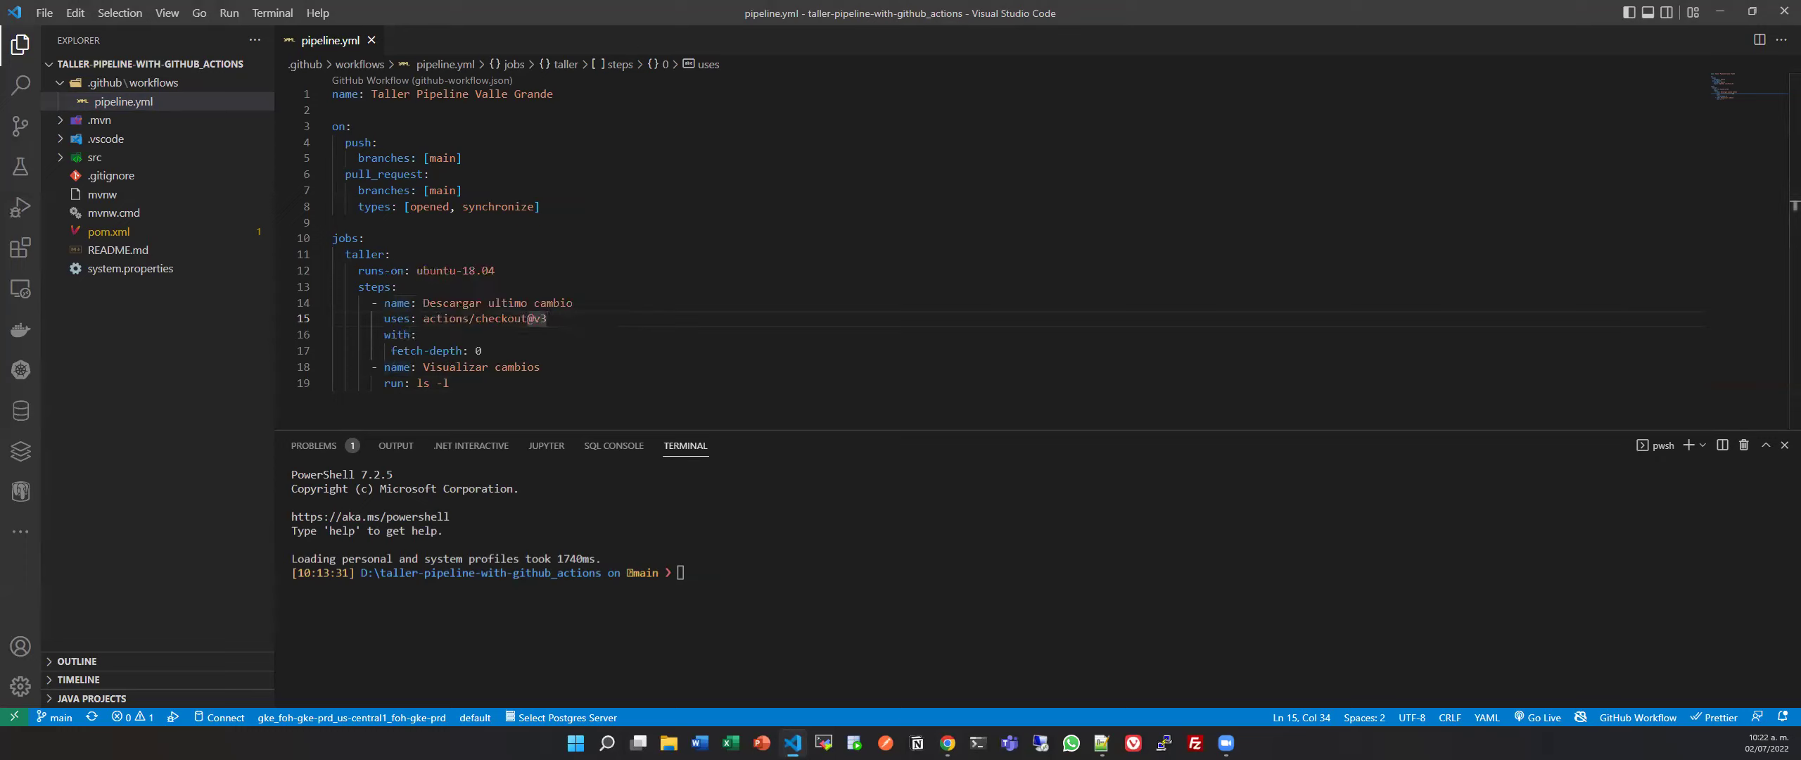
left_click(561, 393)
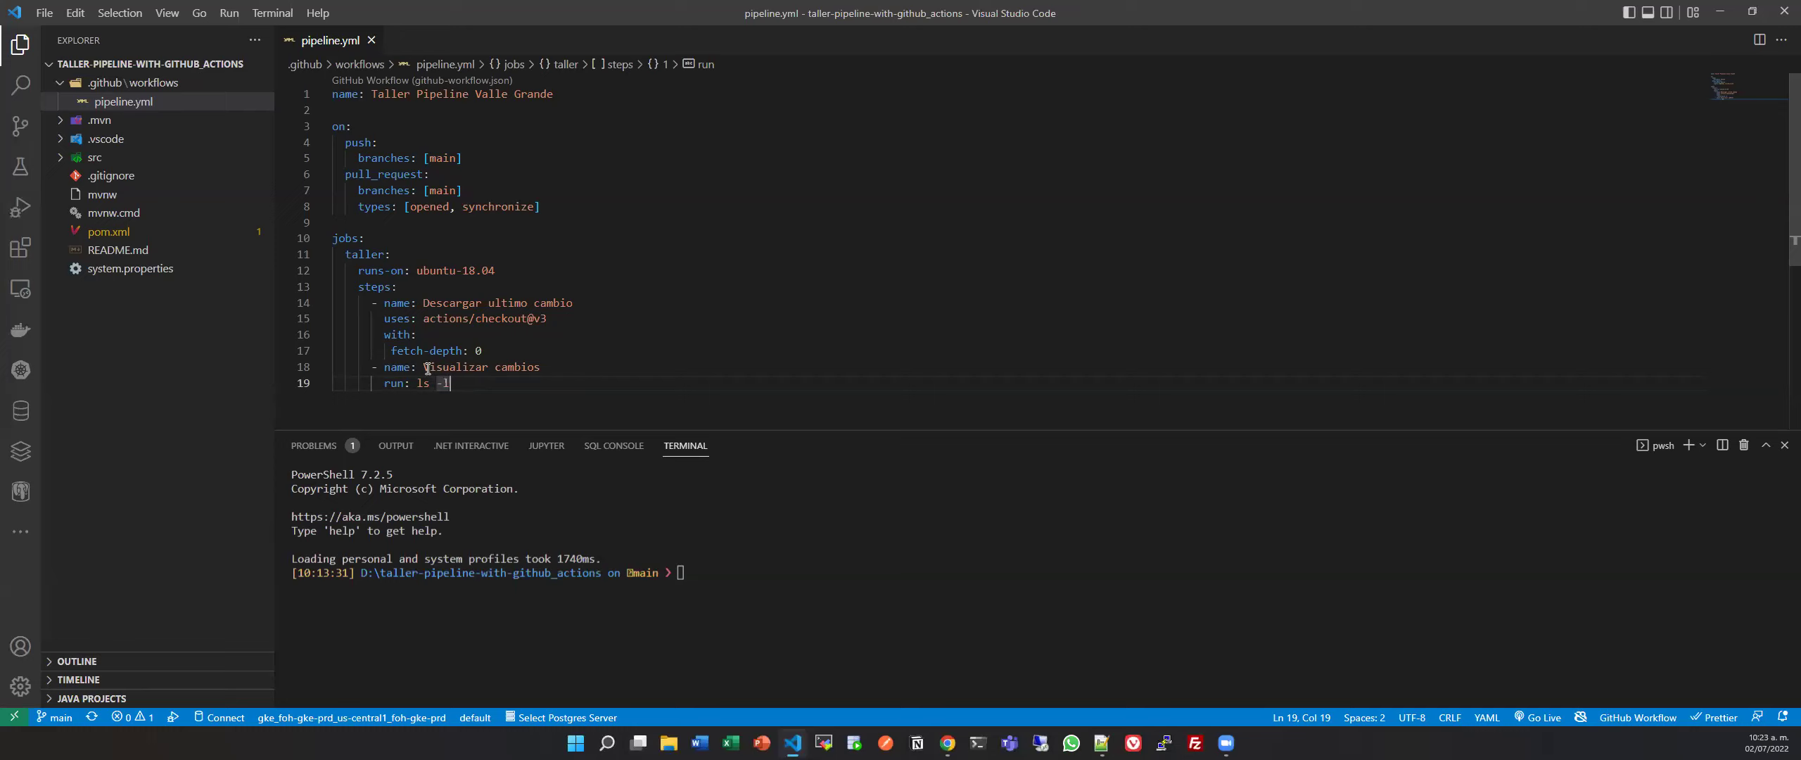
left_click_drag(423, 367, 597, 366)
type("S")
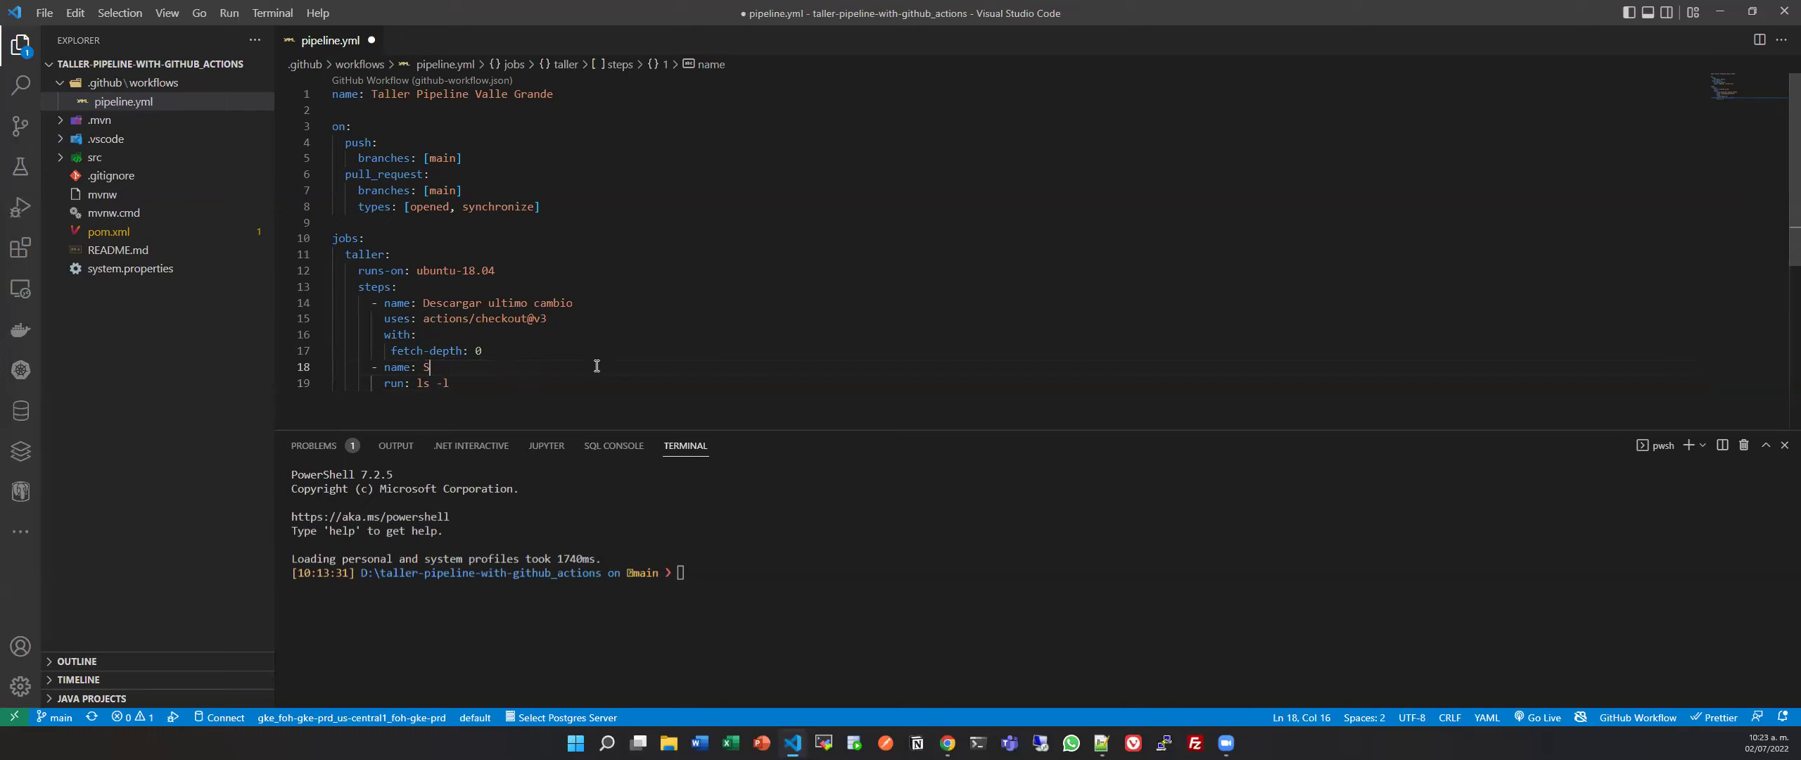
key("BackSpace")
type("Instalar y configurar JD")
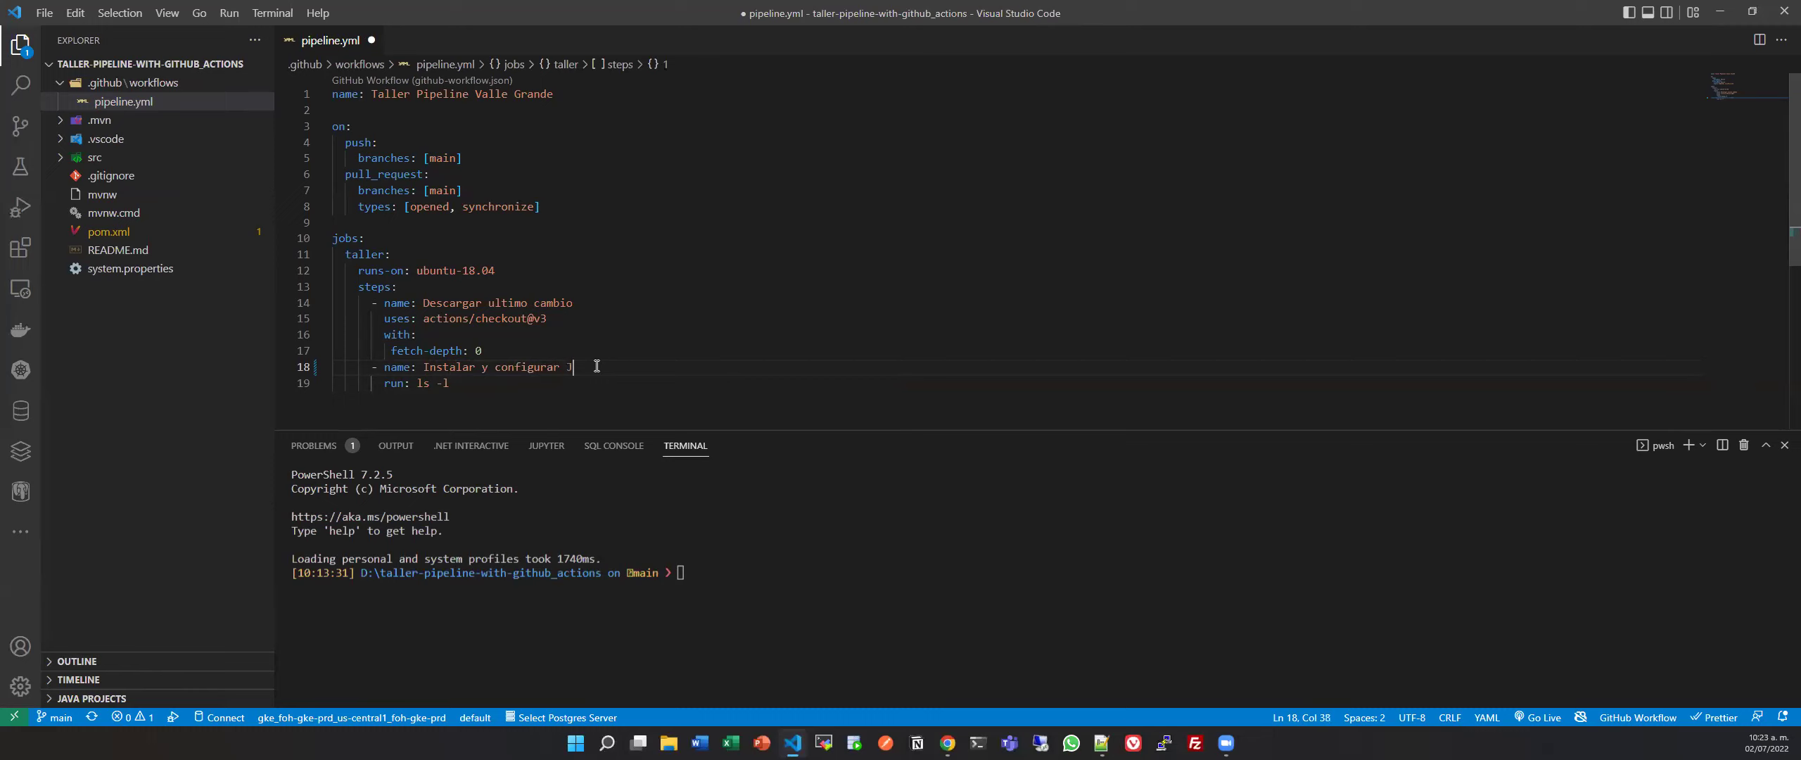
type("K 11")
left_click_drag(386, 383, 492, 383)
type("uses:")
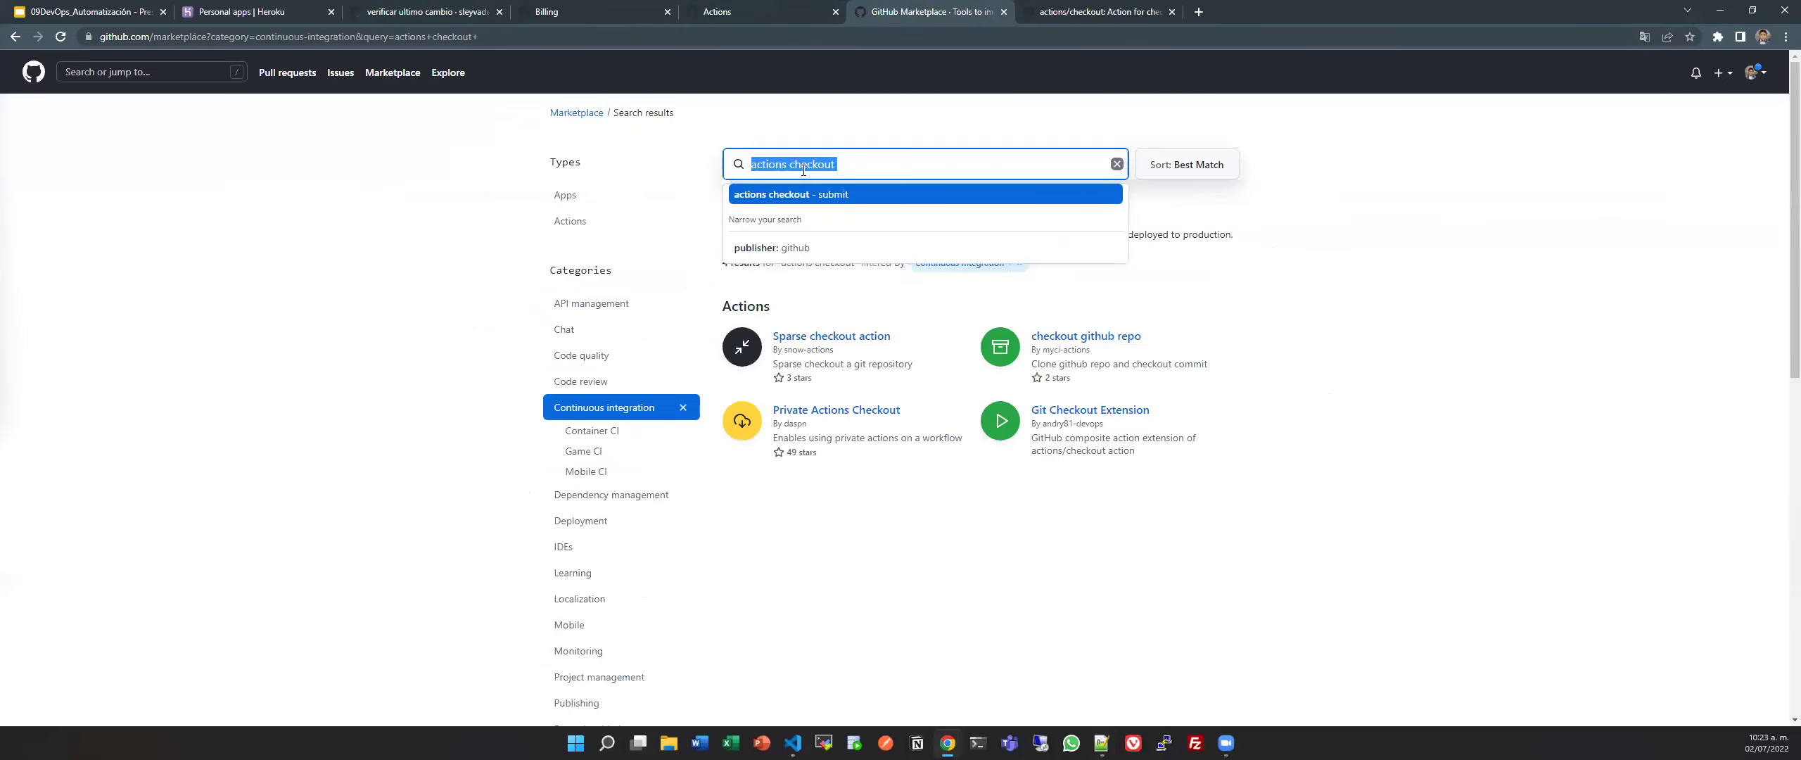
Search the Marketplace for 'setup java', fixing the typo, and clear the Continuous integration filter.
type("se")
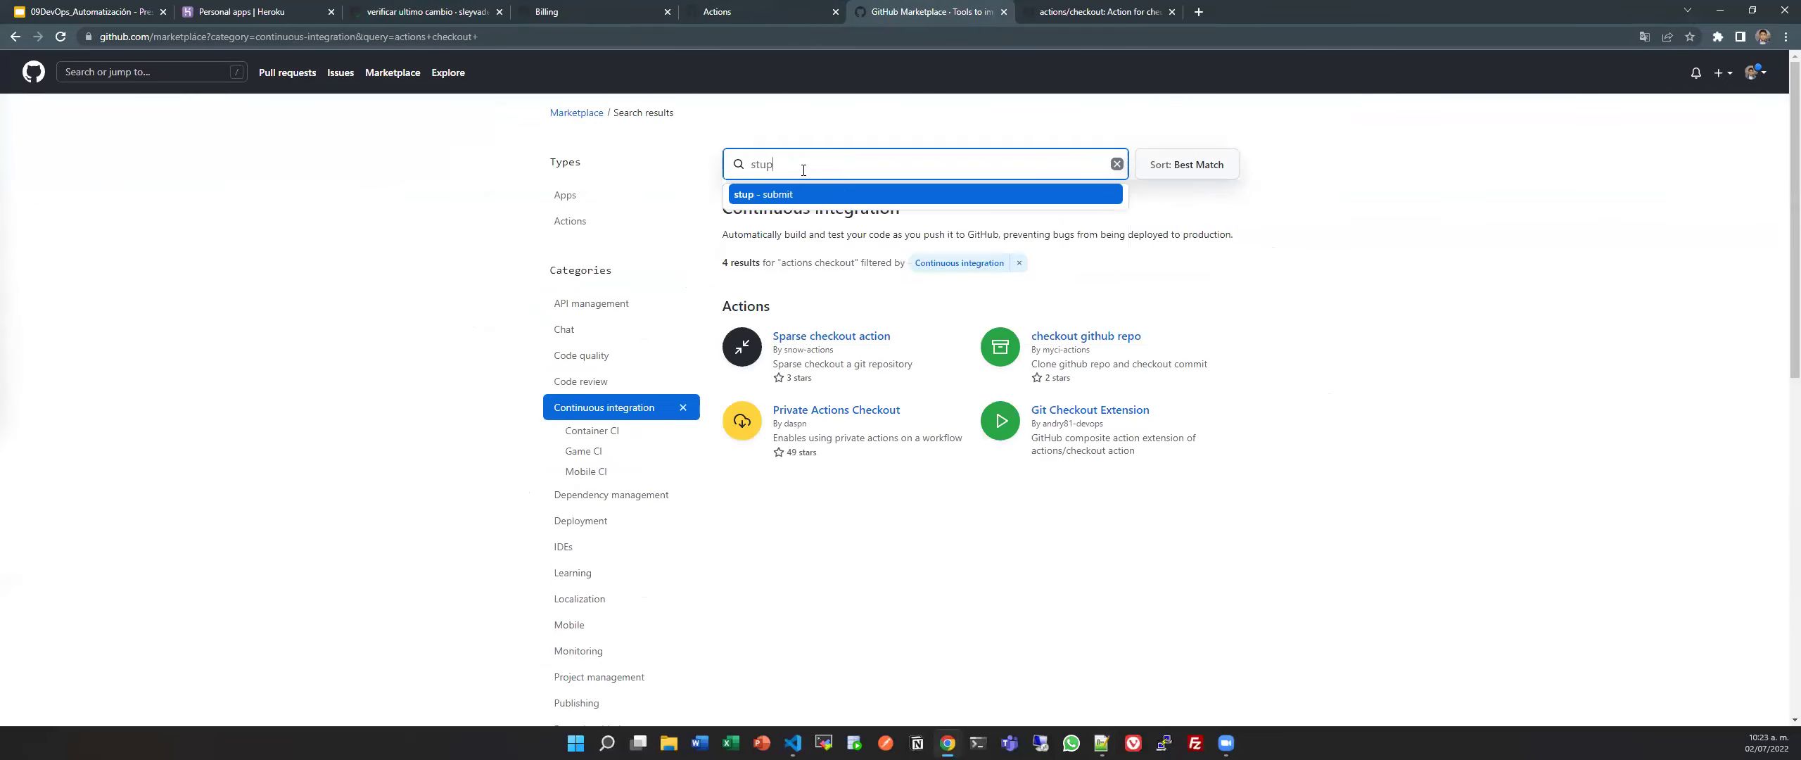
type("typ java")
key("Return")
left_click(763, 169)
left_click_drag(770, 168, 774, 167)
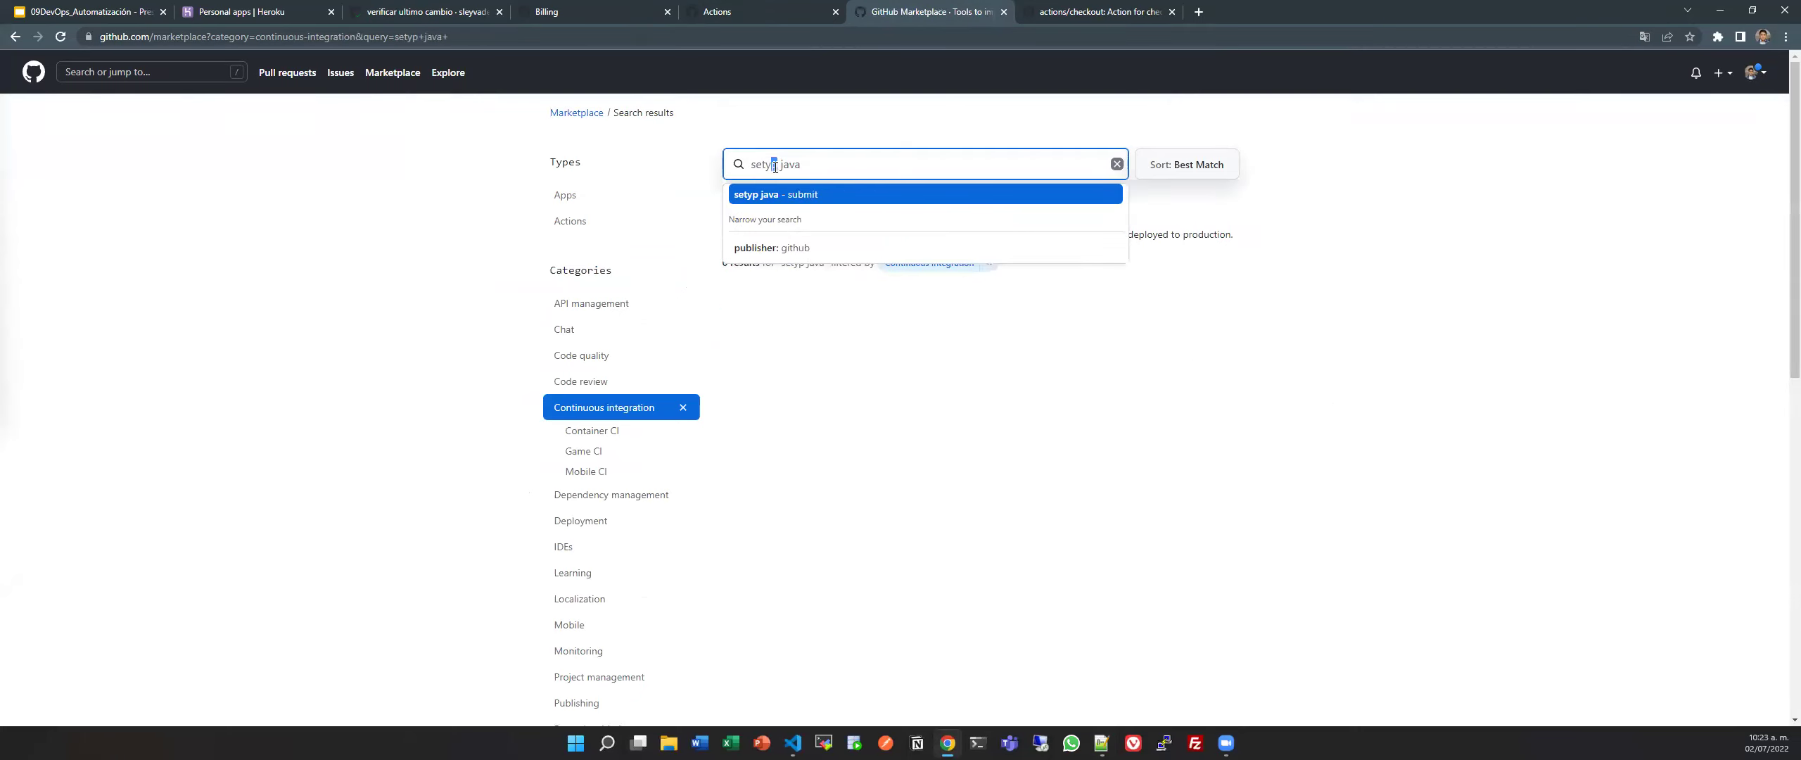
key("BackSpace")
key("BackSpace")
type("up")
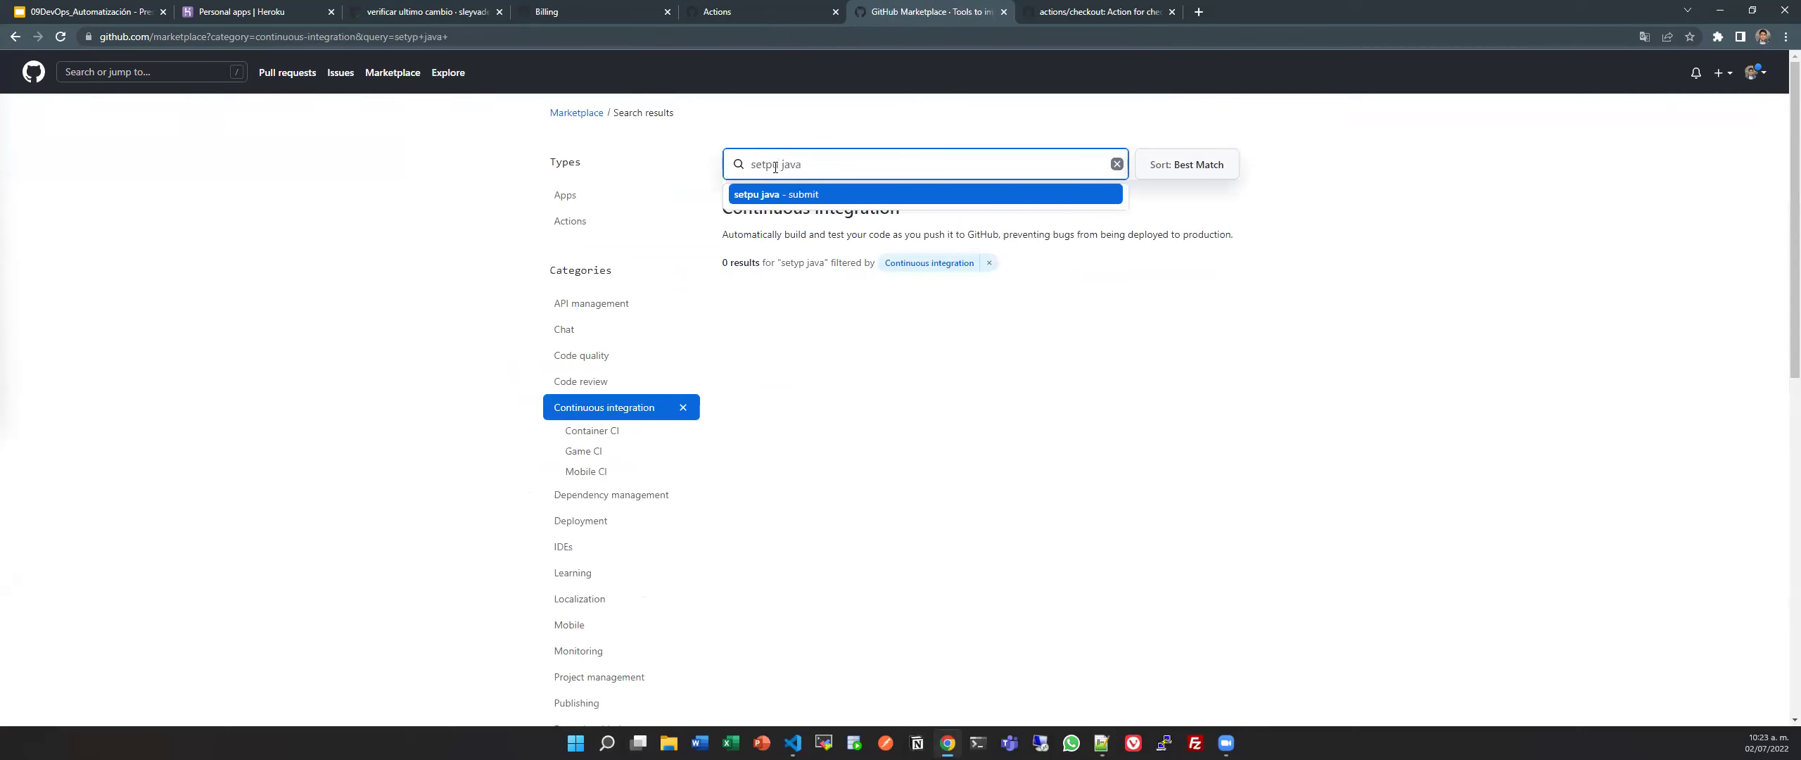
key("Return")
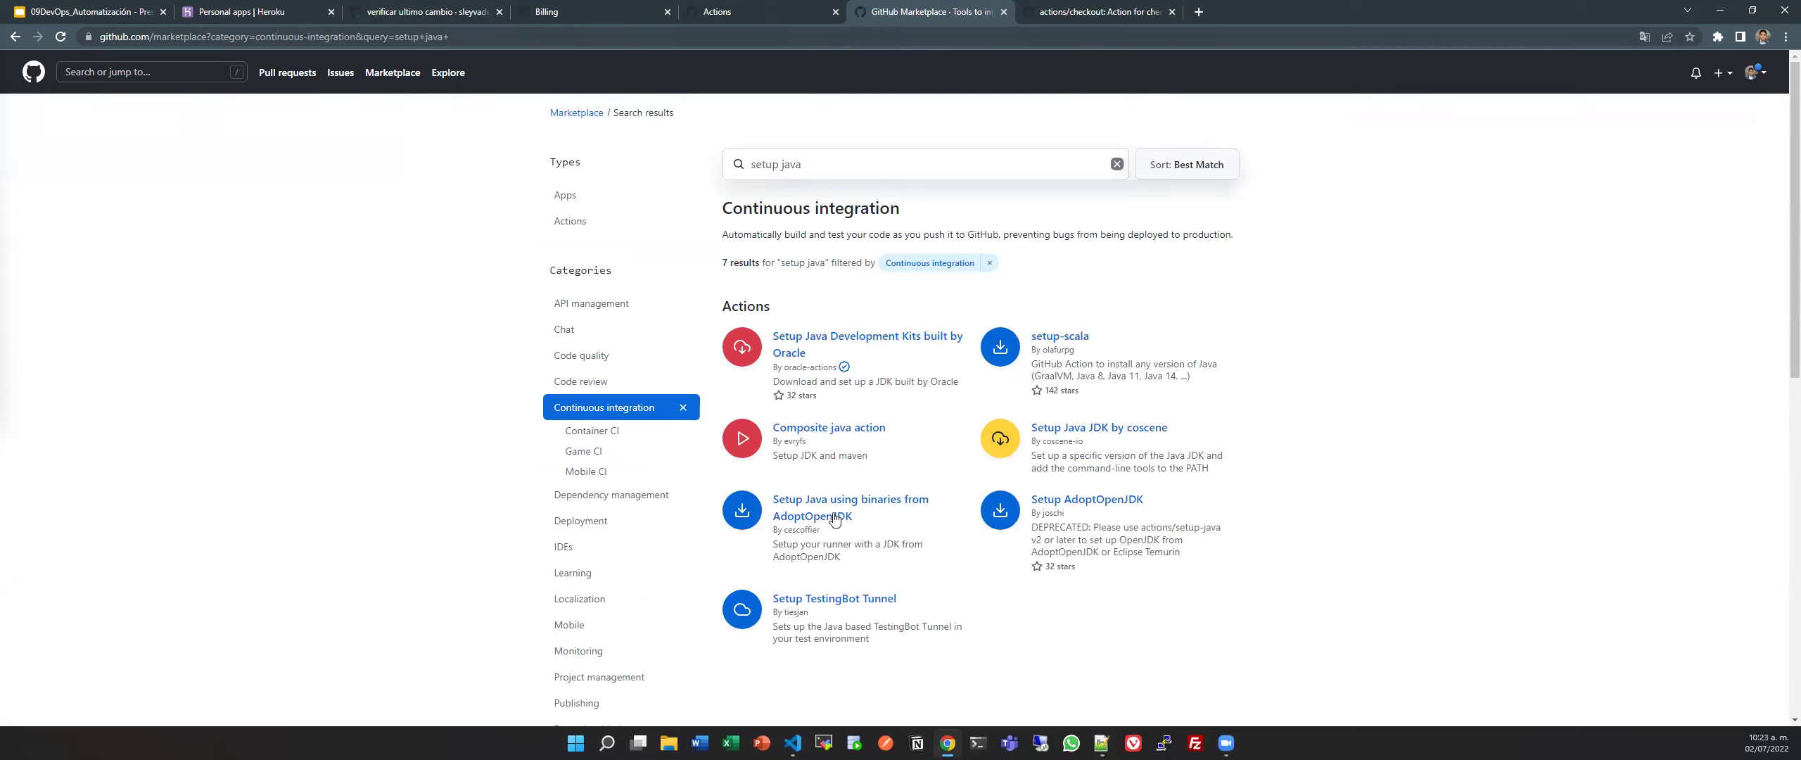
left_click(681, 409)
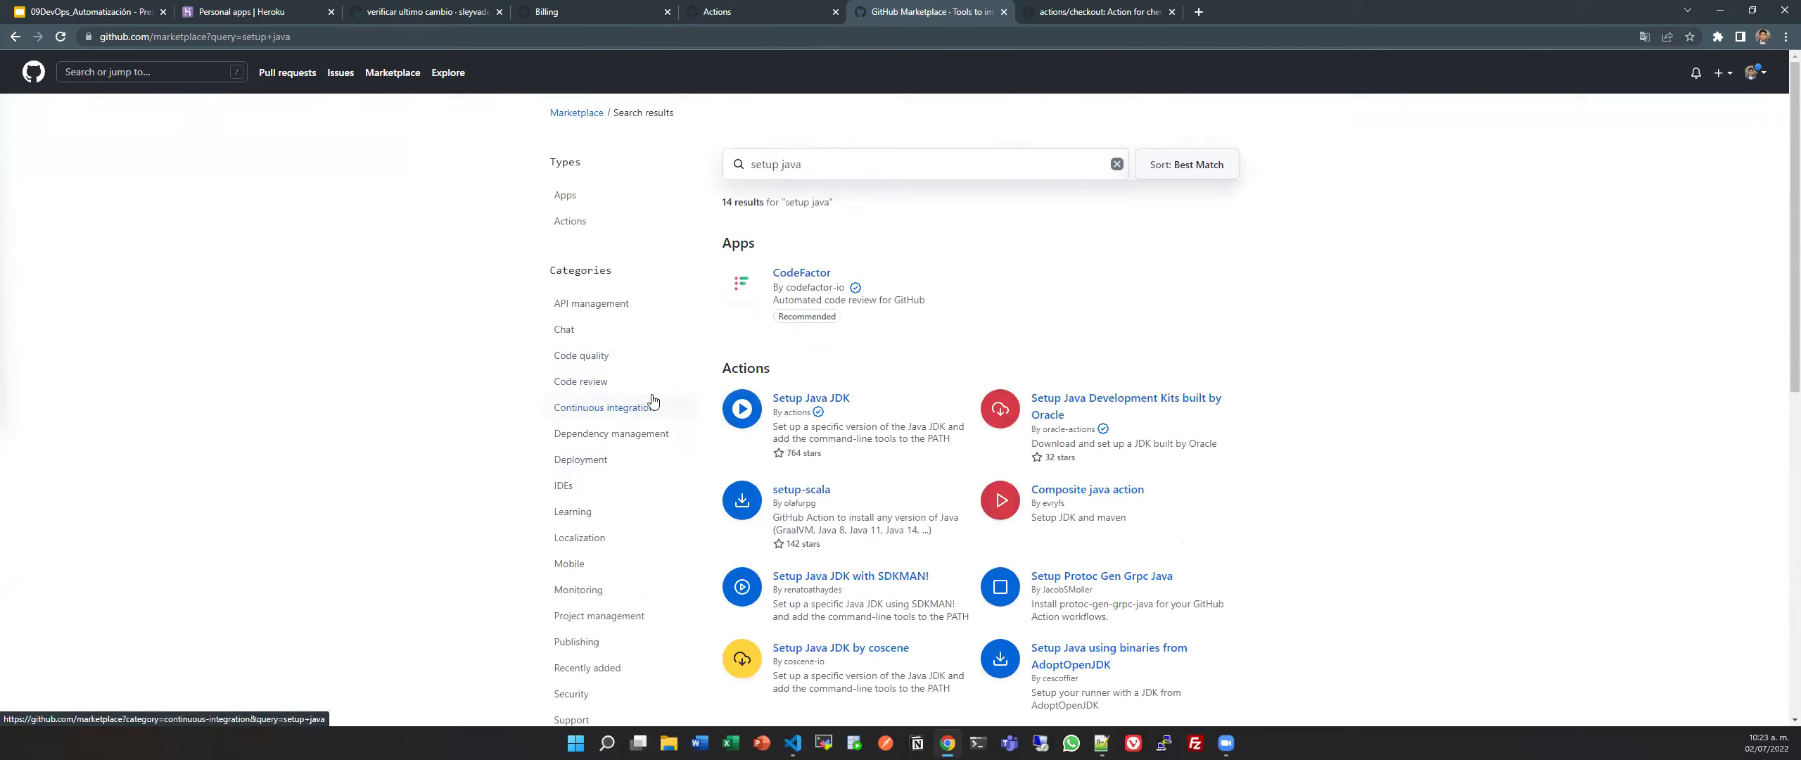
Try 'checkout' and 'java' queries, search 'setup java' again, and open the Setup Java JDK action.
left_click(790, 159)
double_click(791, 160)
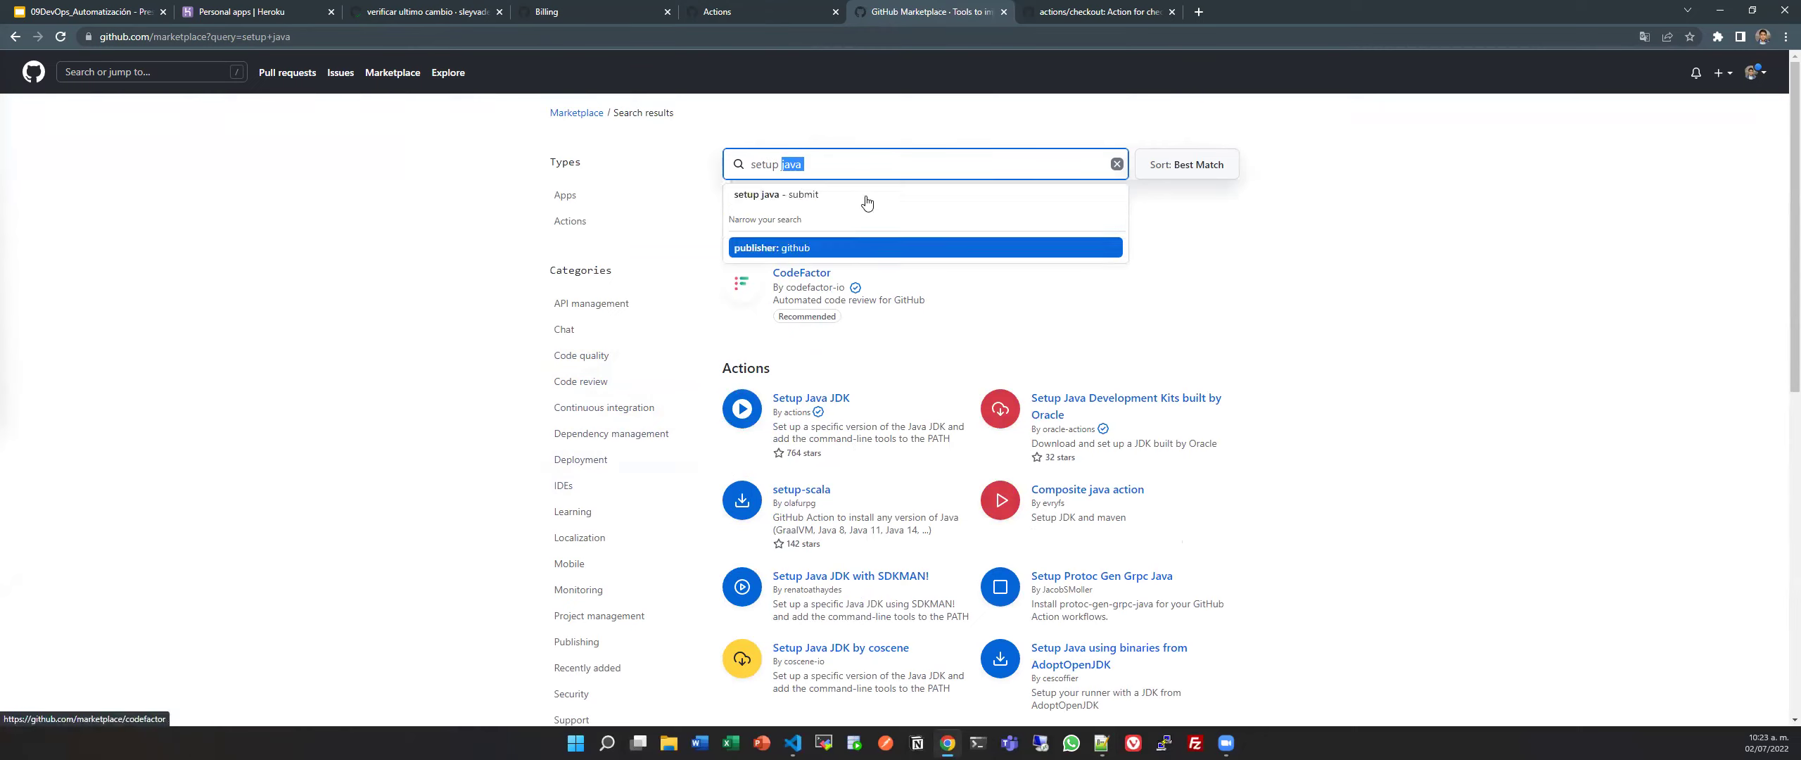
triple_click(860, 161)
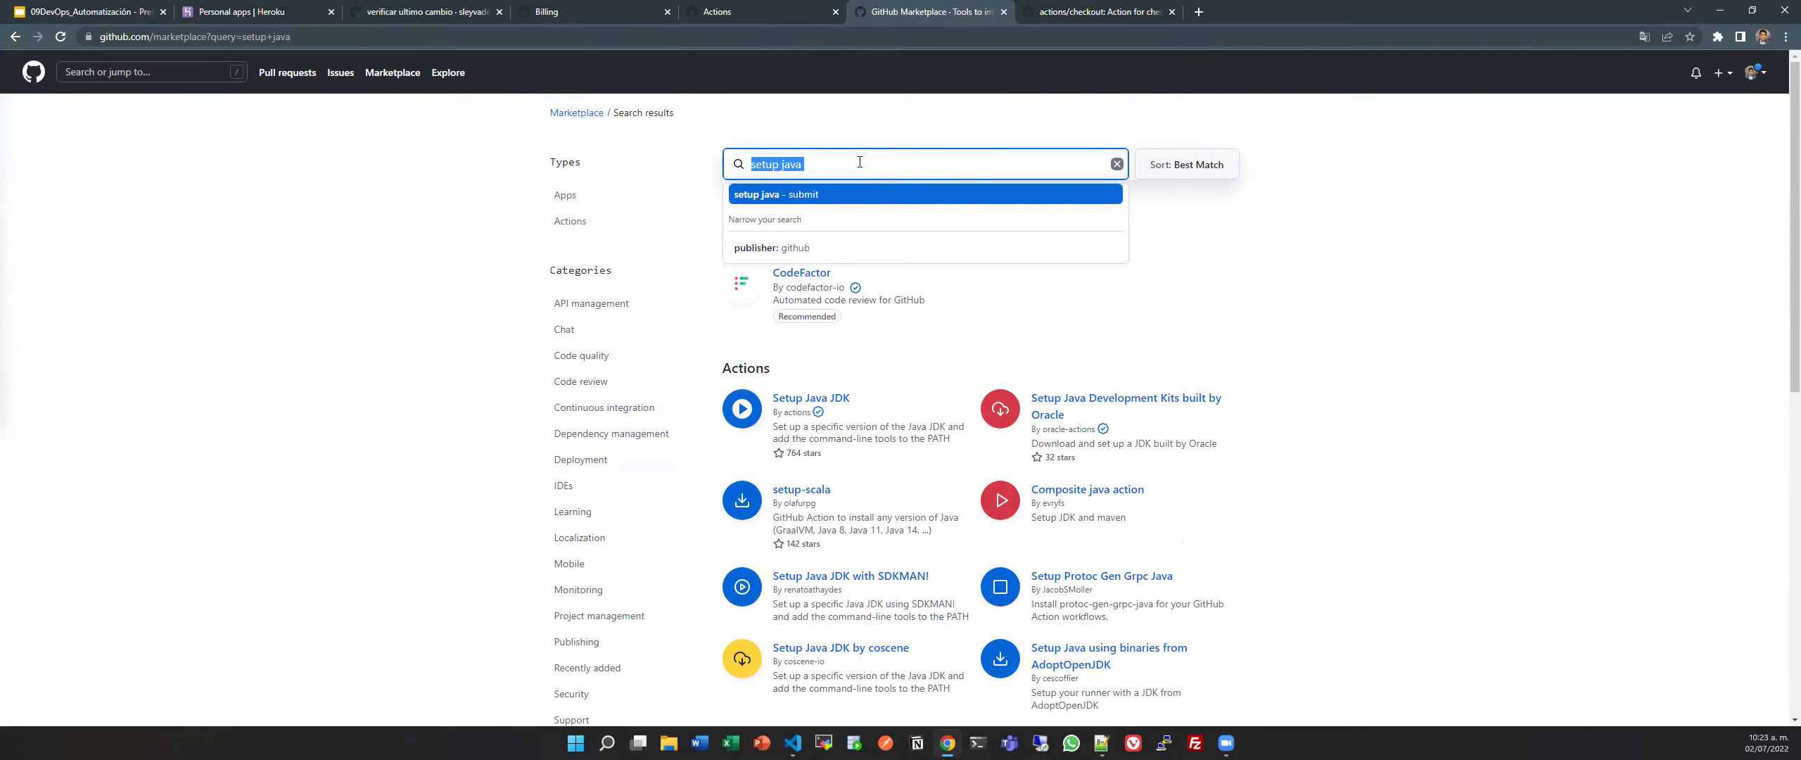
type("checkout")
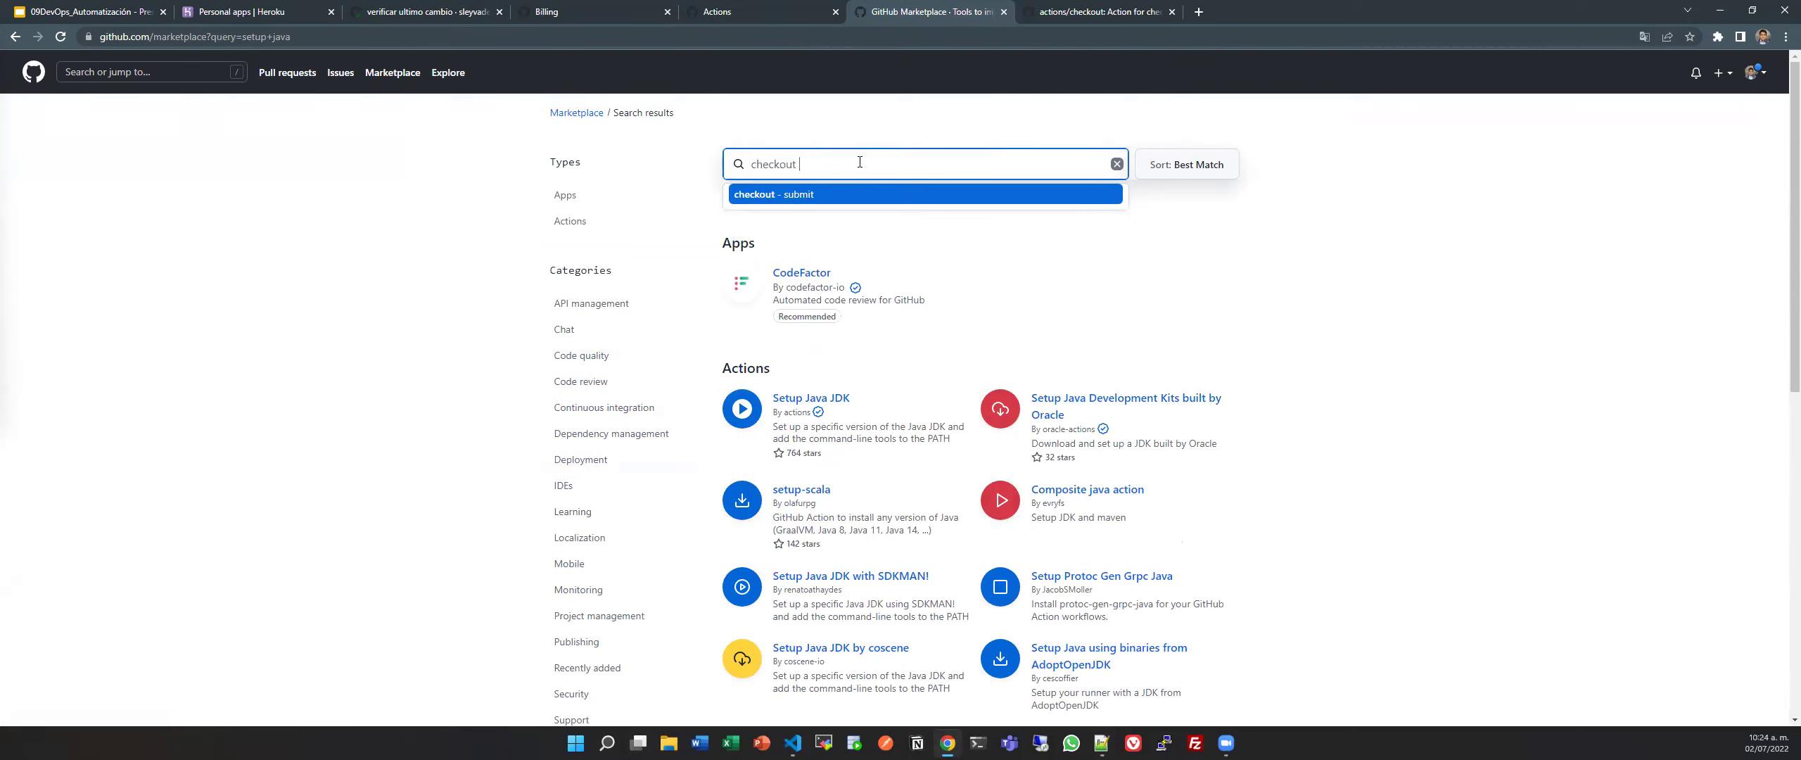
key("Return")
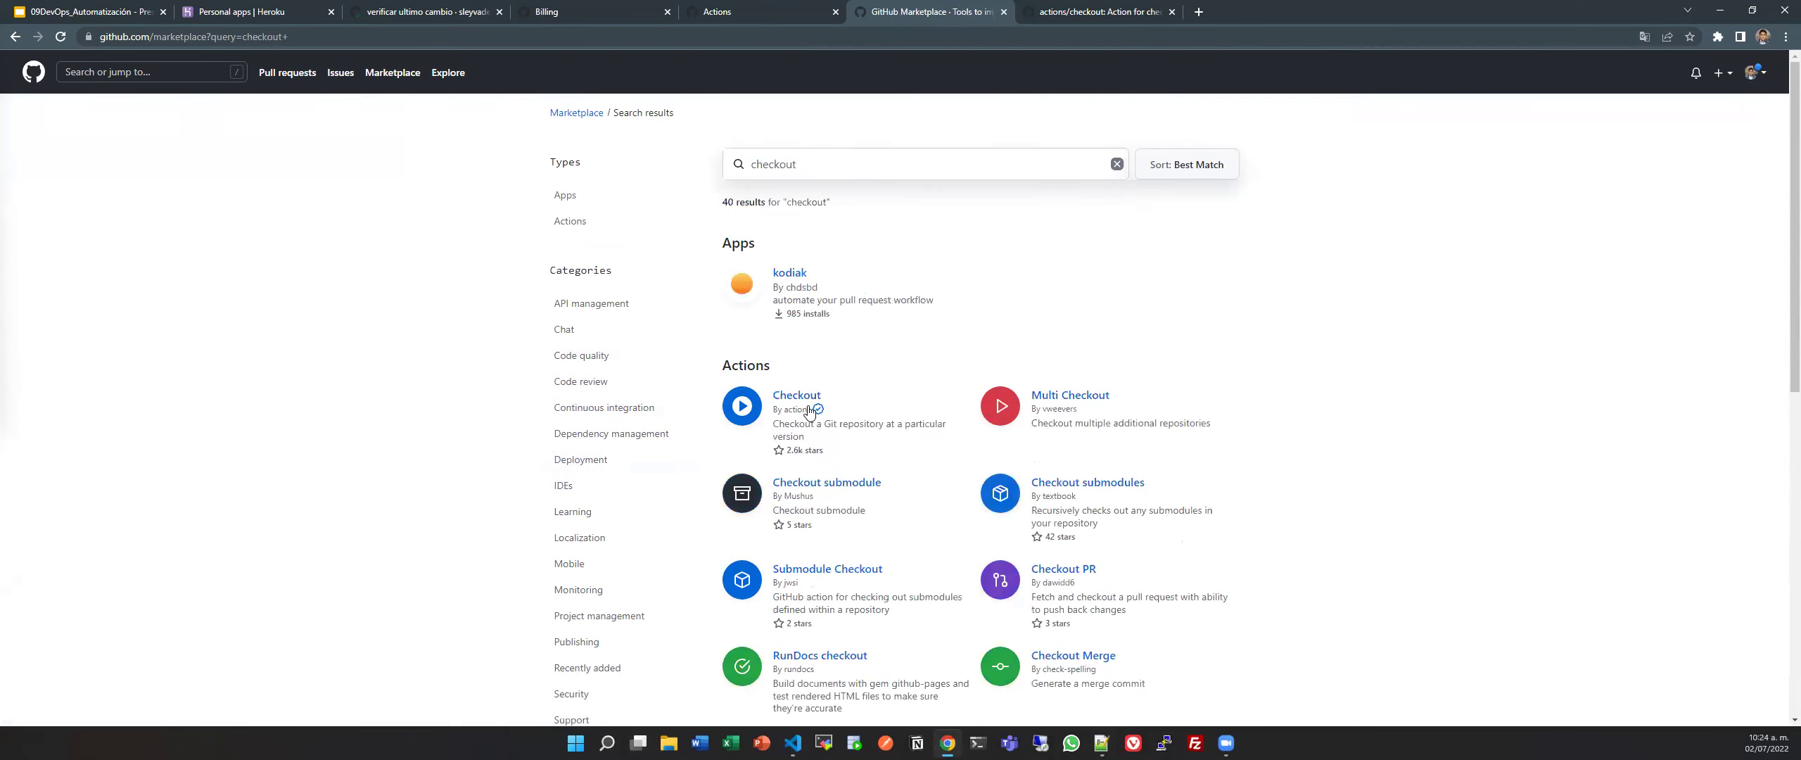
triple_click(815, 149)
type("java")
key("Return")
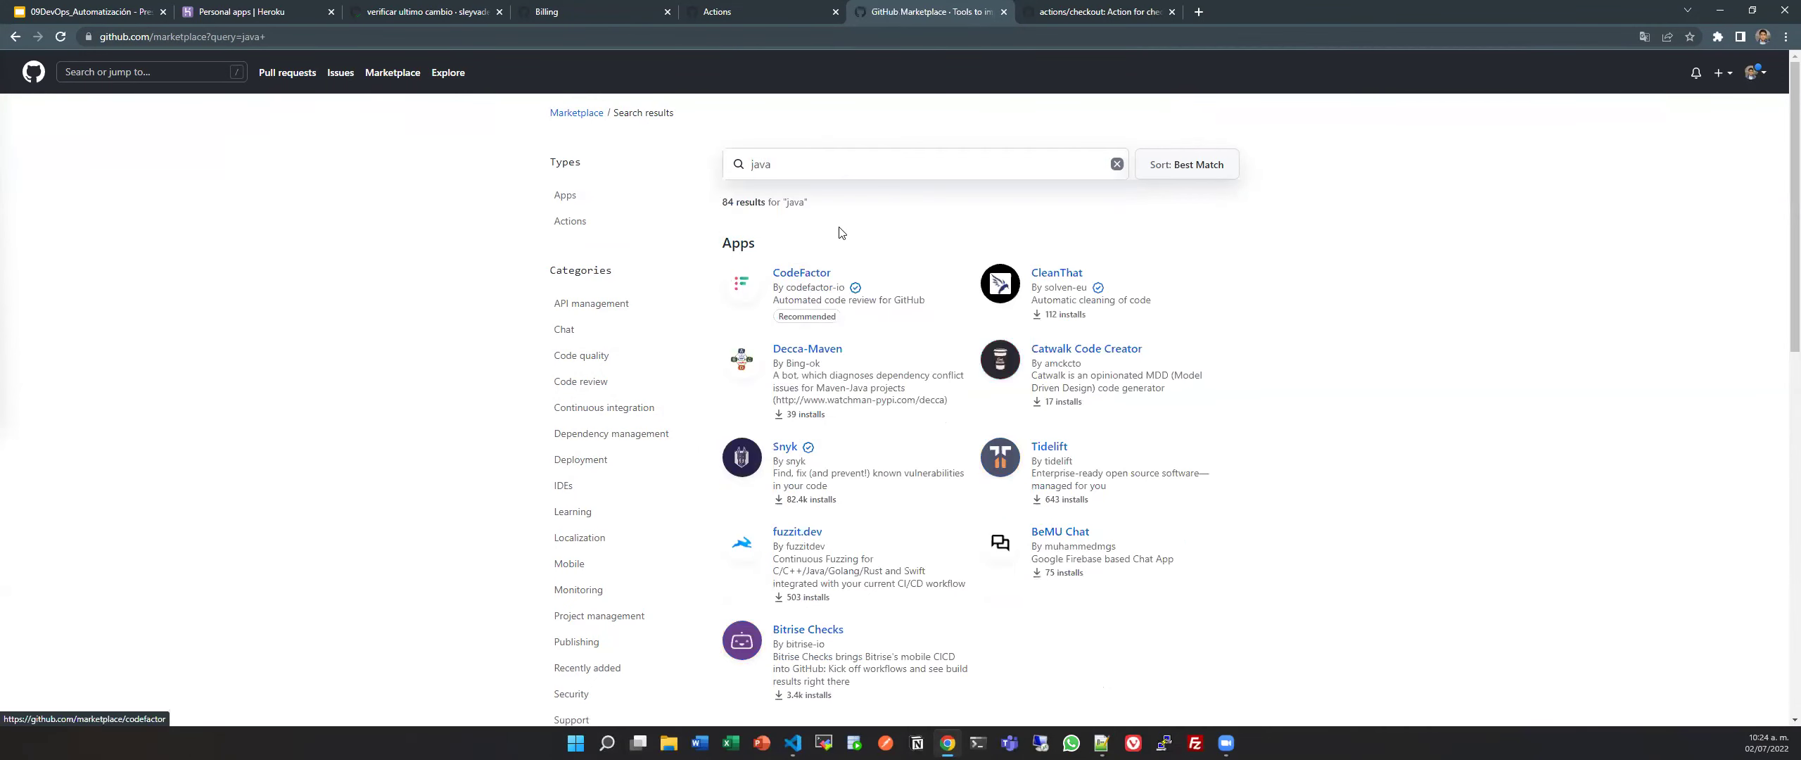
left_click(791, 177)
type("setup")
key("Return")
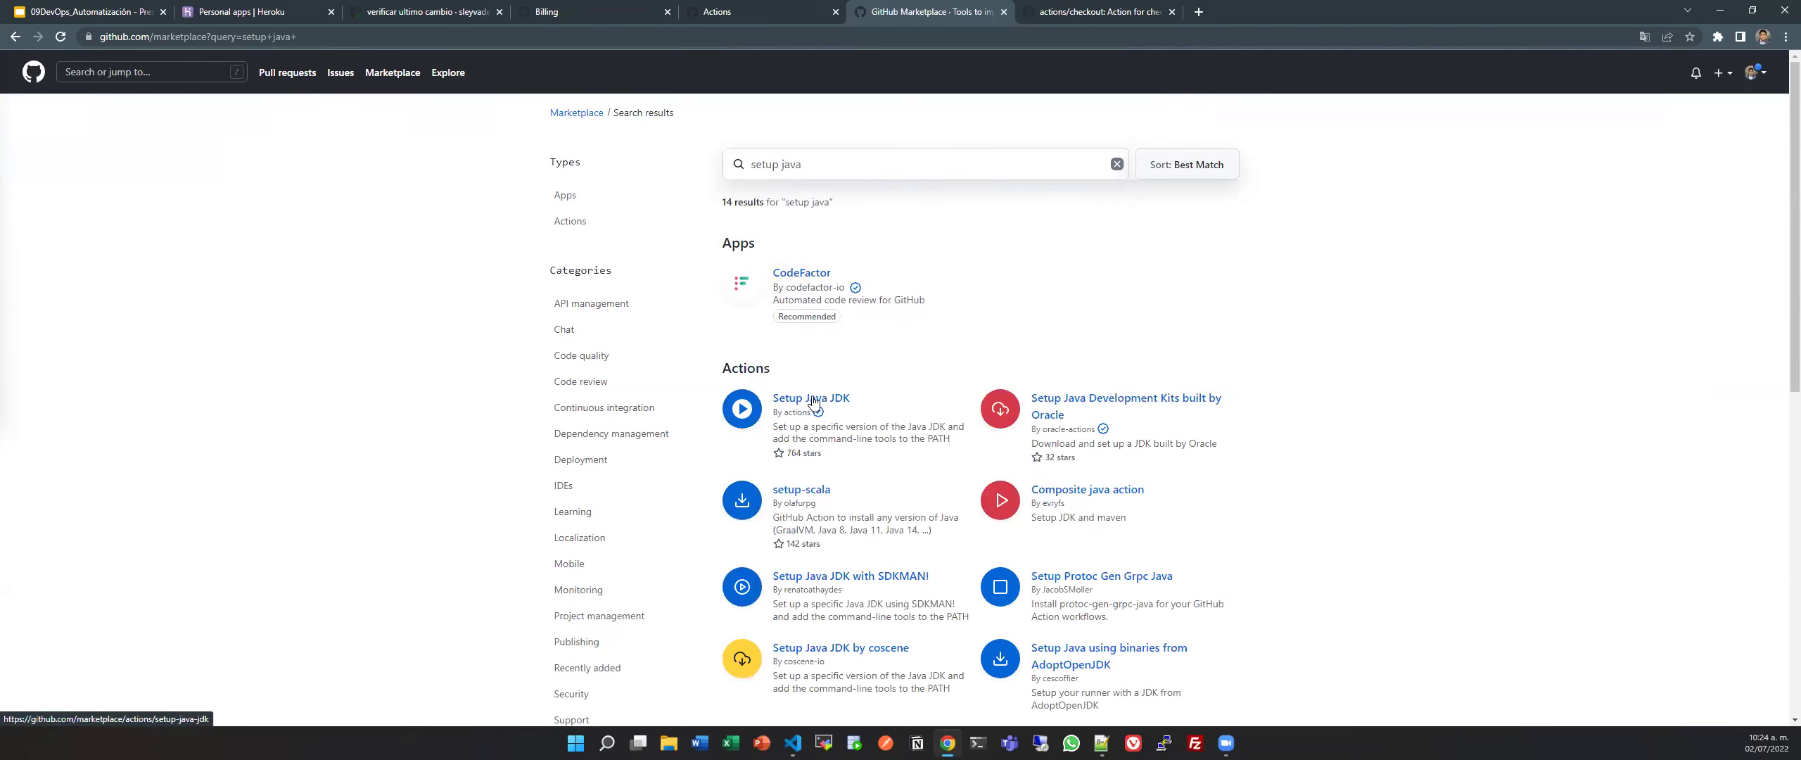
left_click(814, 401)
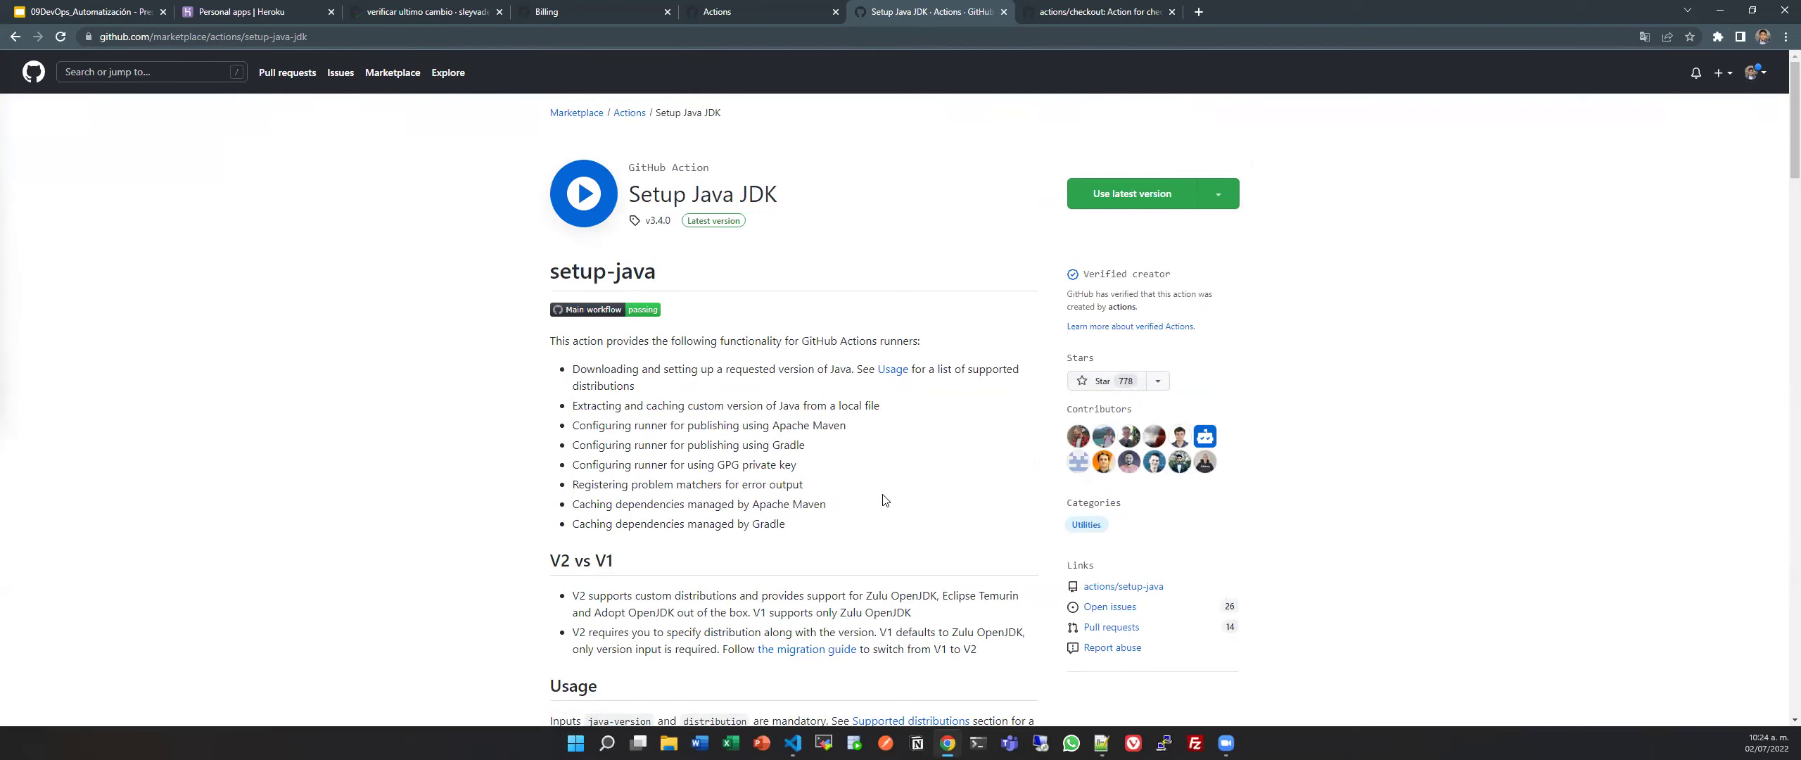
Scroll to the Usage section and highlight the Eclipse Temurin setup-java example.
scroll(884, 499, "down", 6)
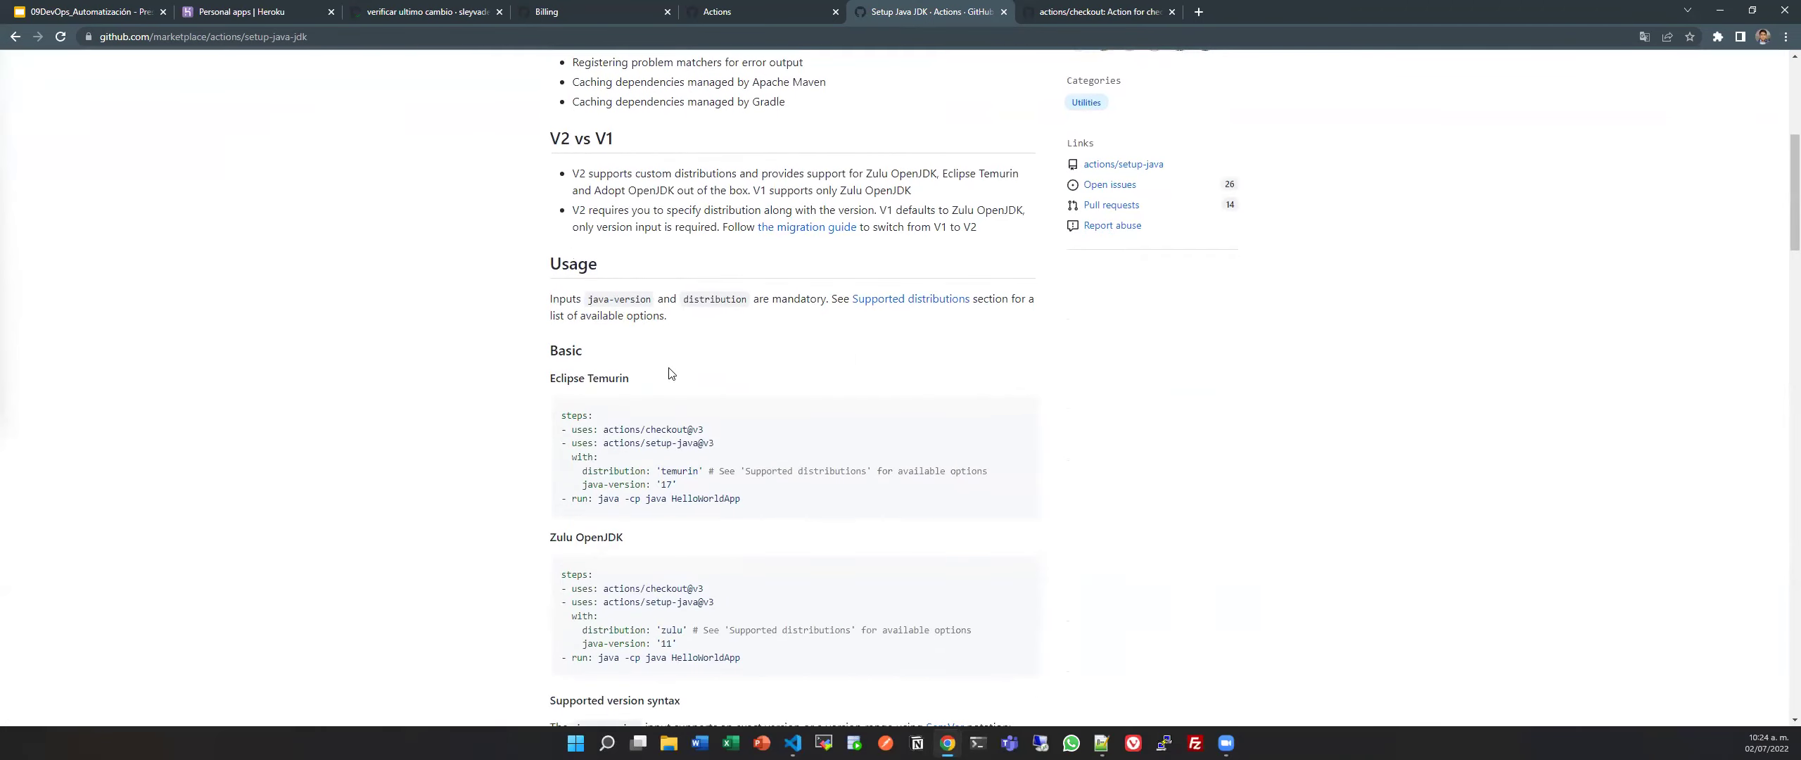
scroll(670, 373, "down", 3)
scroll(619, 370, "up", 2)
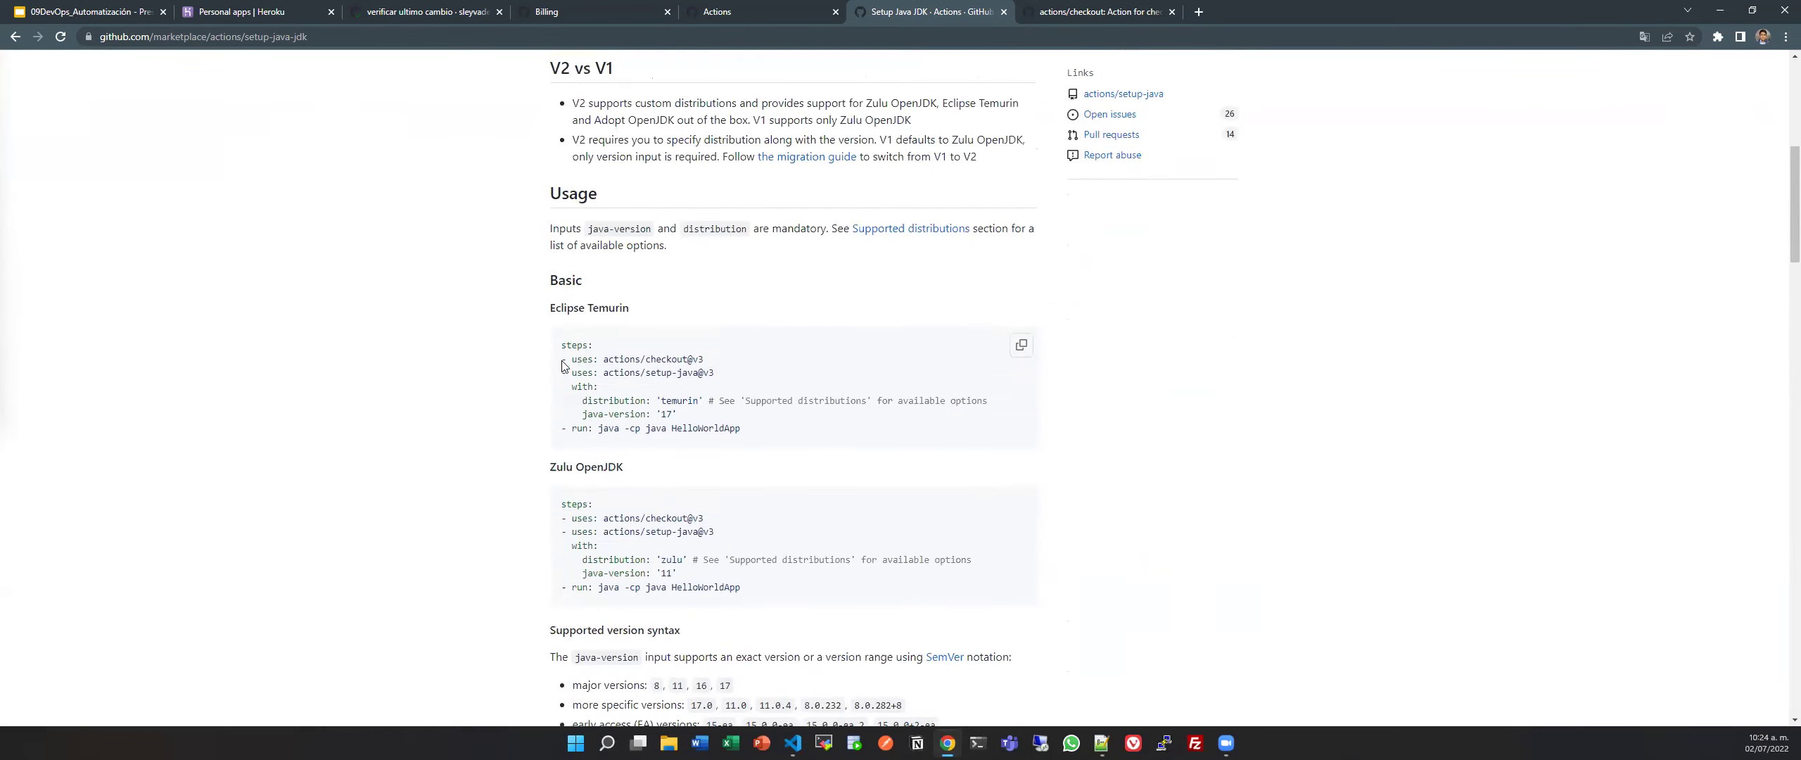
mouse_move(562, 344)
left_mouse_down()
mouse_move(736, 363)
mouse_move(555, 362)
left_mouse_up()
left_click(739, 362)
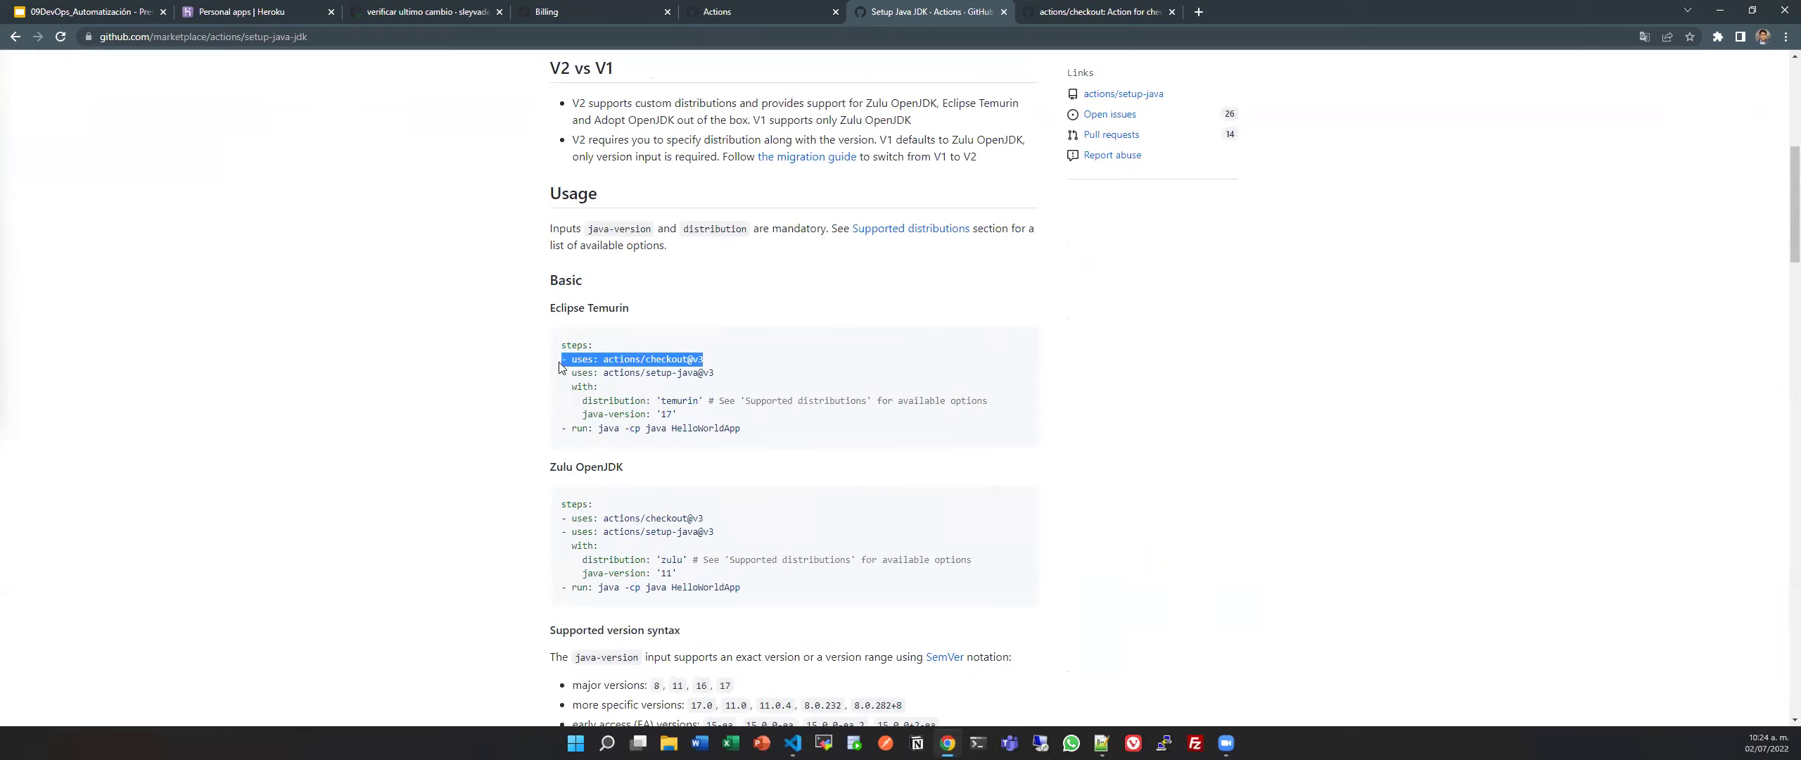
left_click(716, 395)
left_click_drag(561, 375, 797, 423)
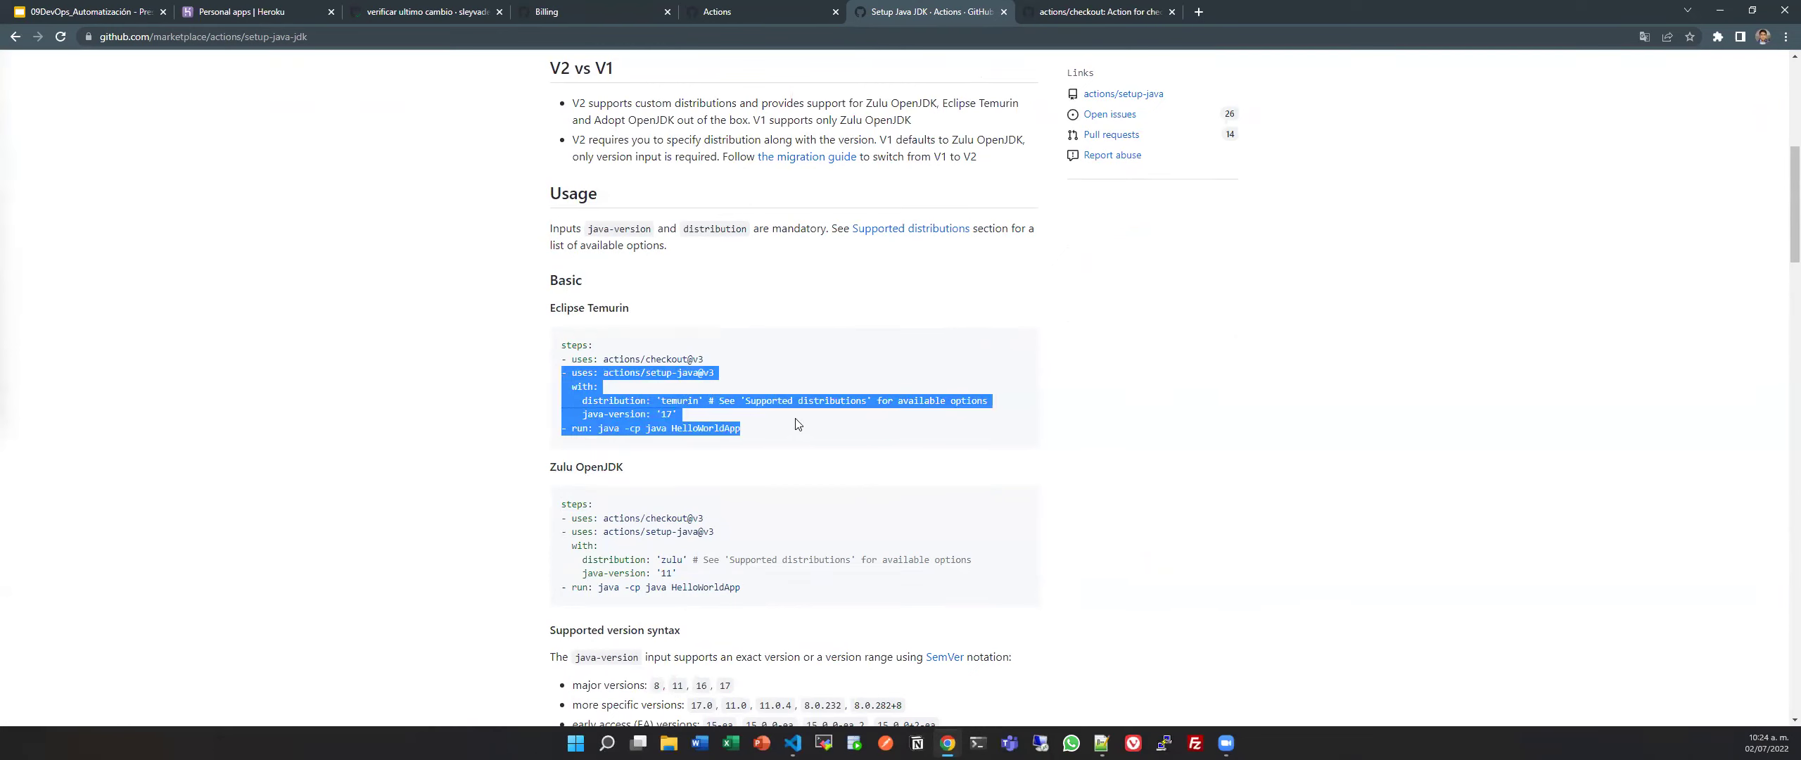
left_click_drag(550, 308, 673, 315)
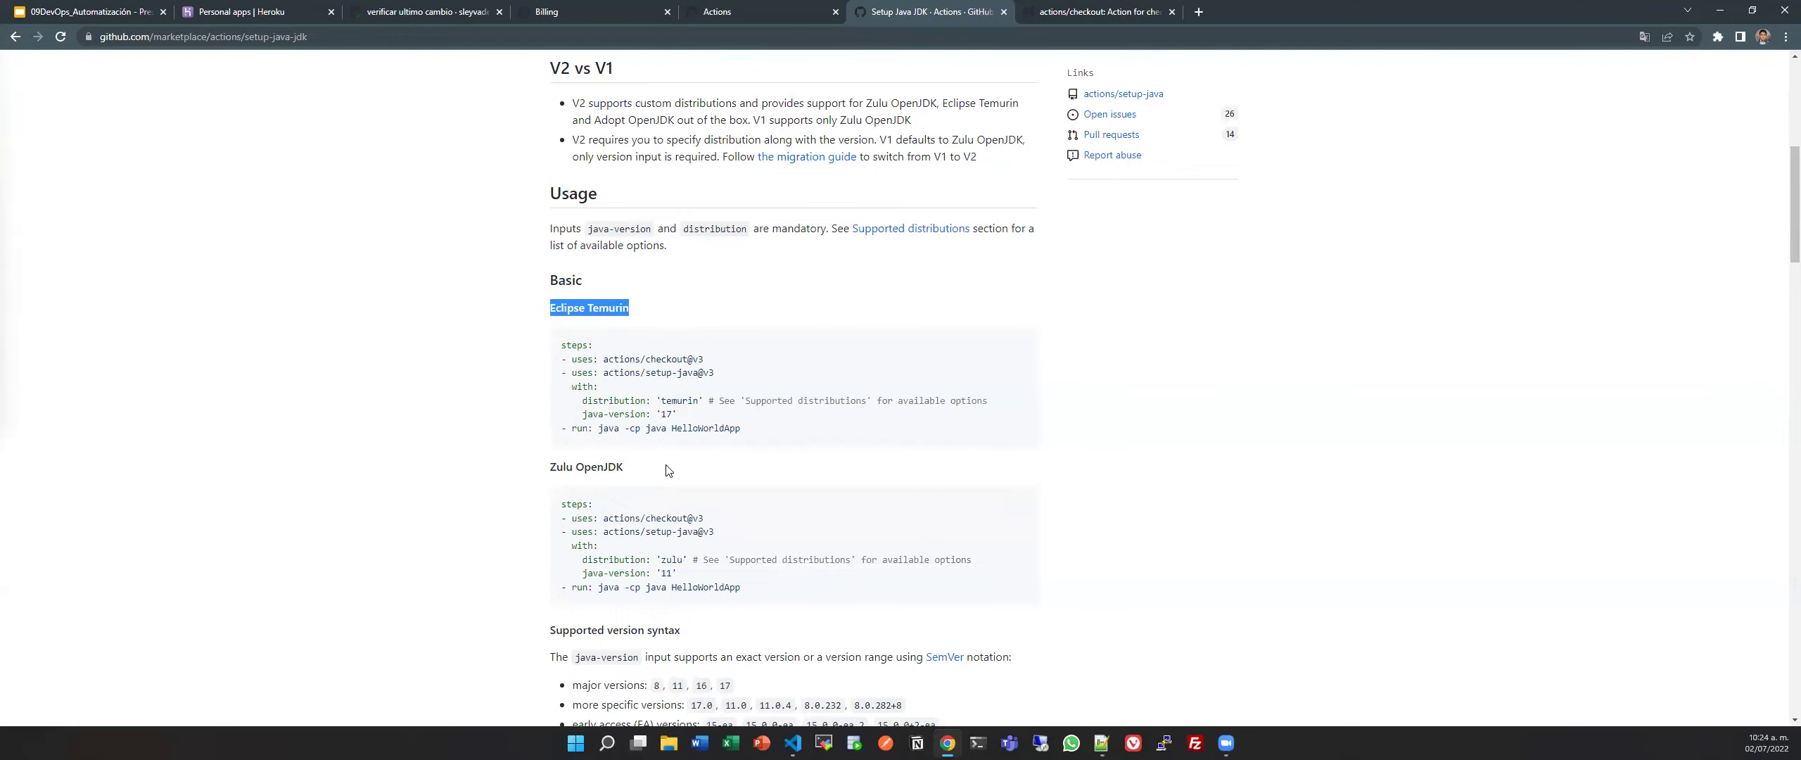
Scroll back to the top of the Setup Java JDK page and return to pipeline.yml.
scroll(669, 471, "down", 10)
scroll(668, 471, "up", 4)
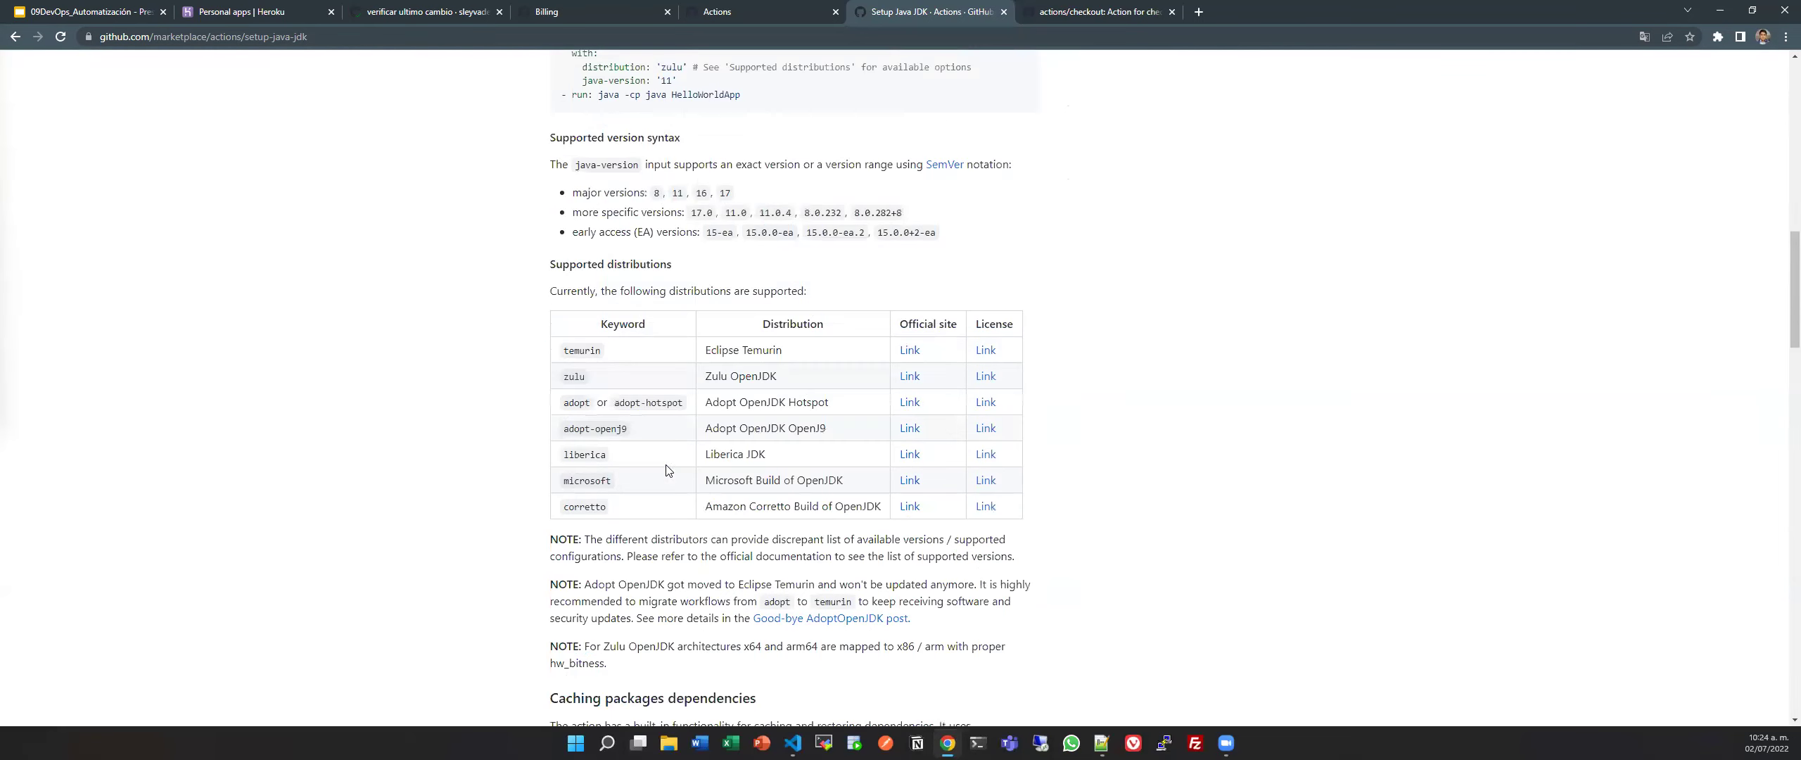
scroll(668, 470, "up", 4)
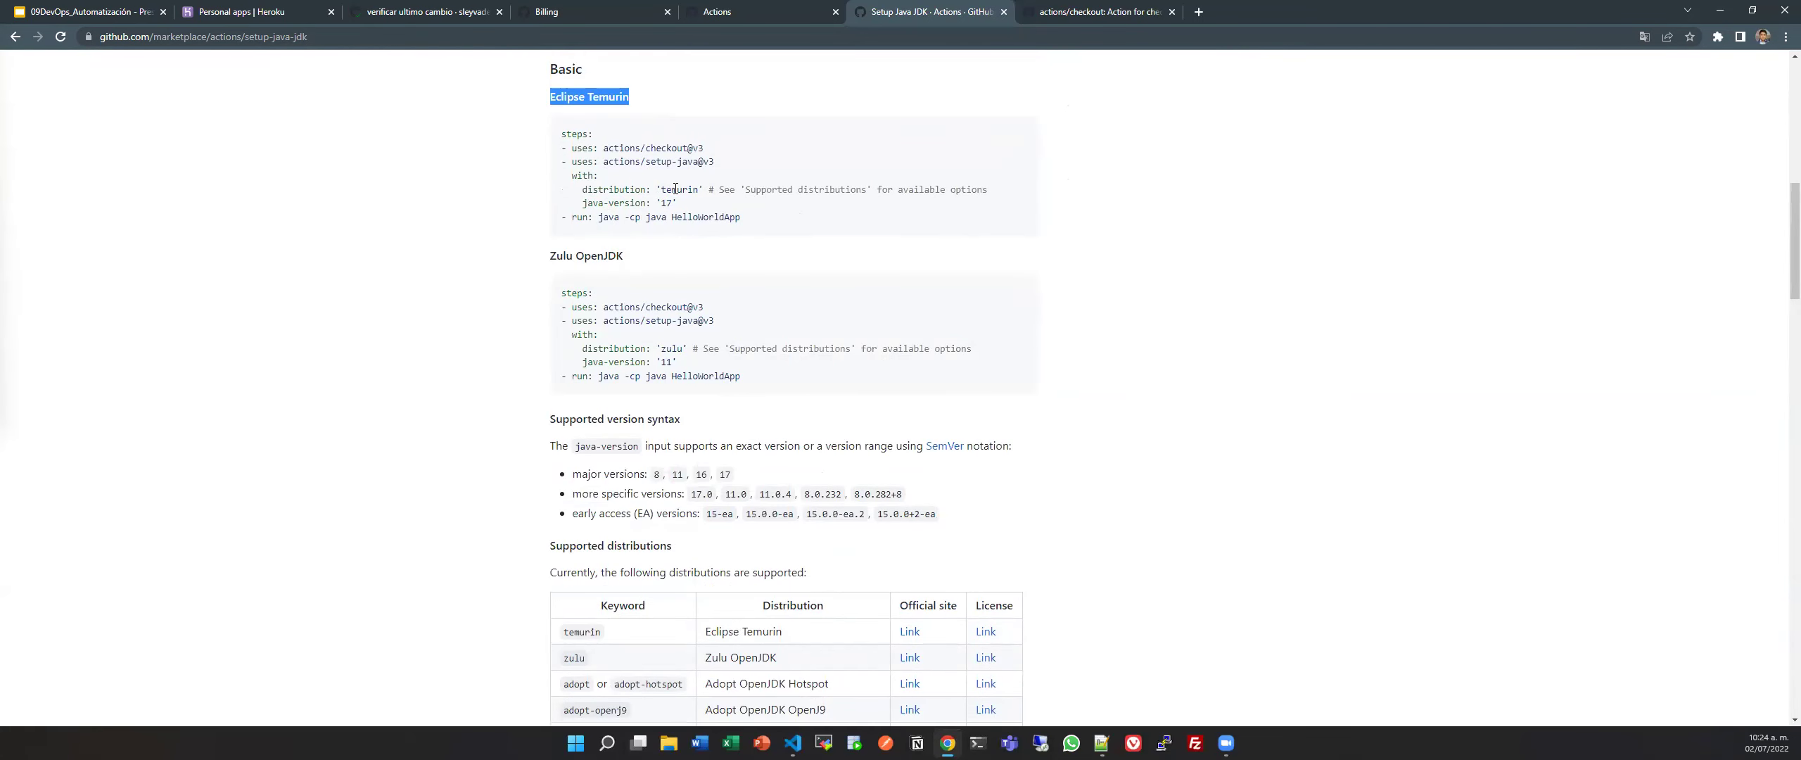
scroll(674, 351, "down", 2)
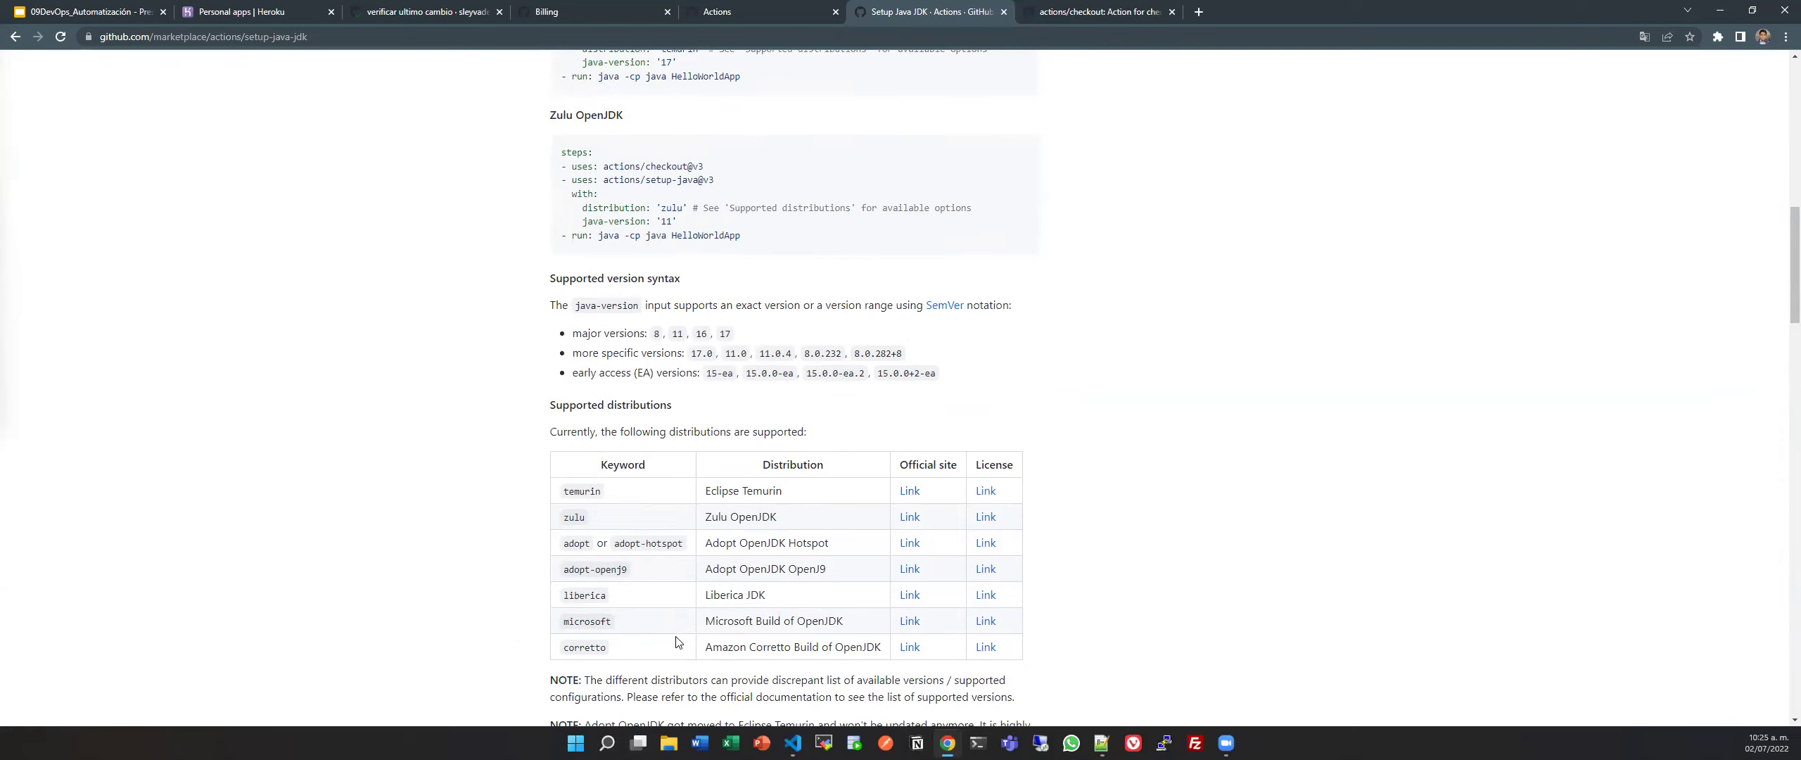
scroll(677, 641, "down", 15)
scroll(677, 637, "up", 20)
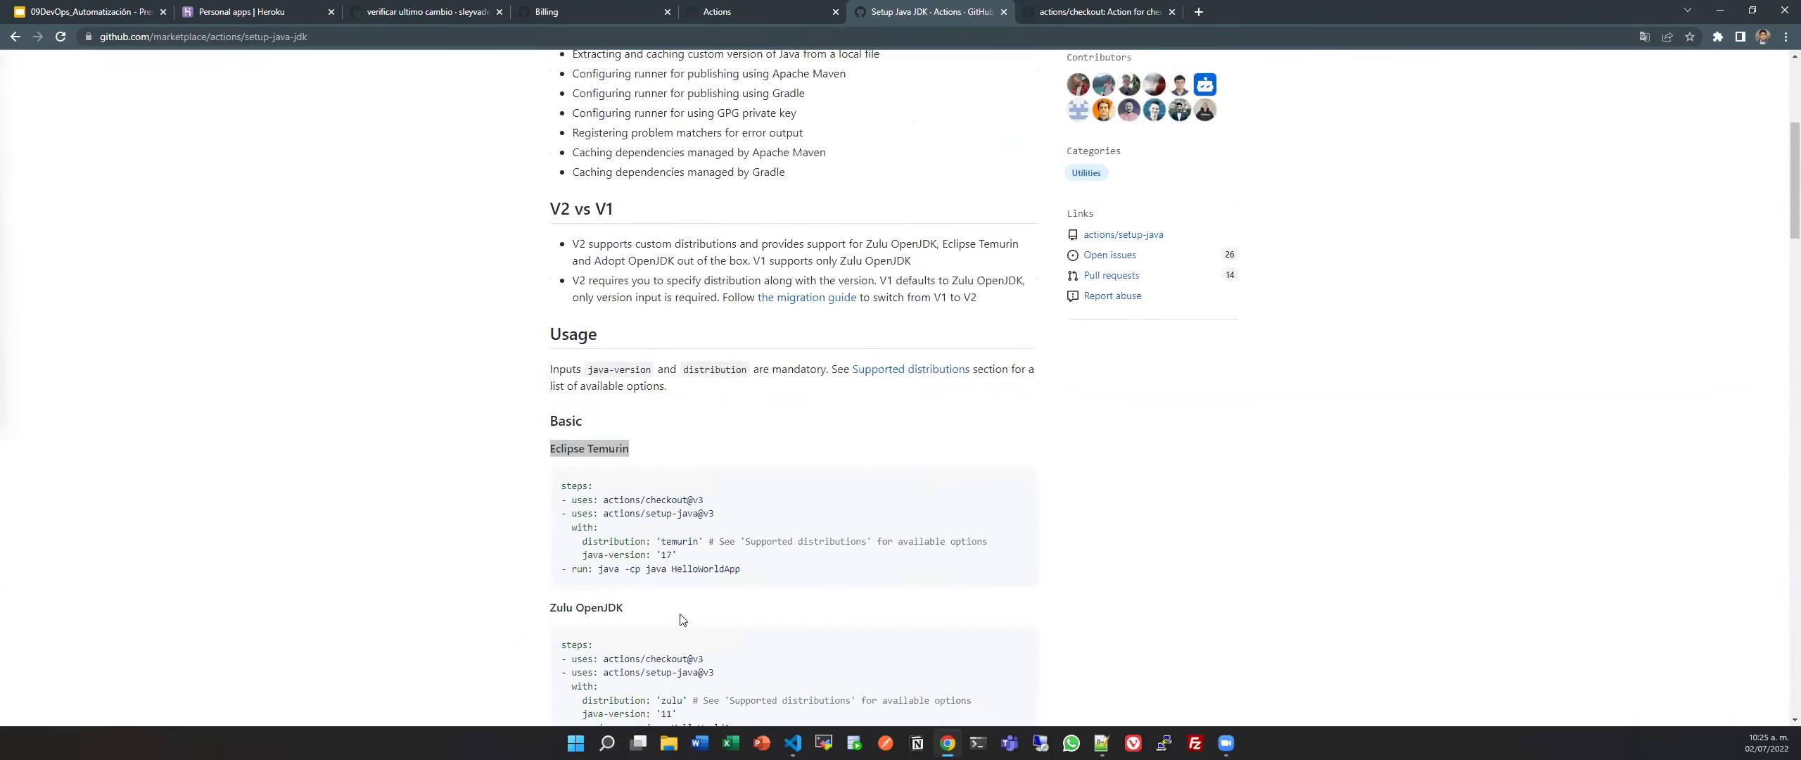
left_click(141, 445)
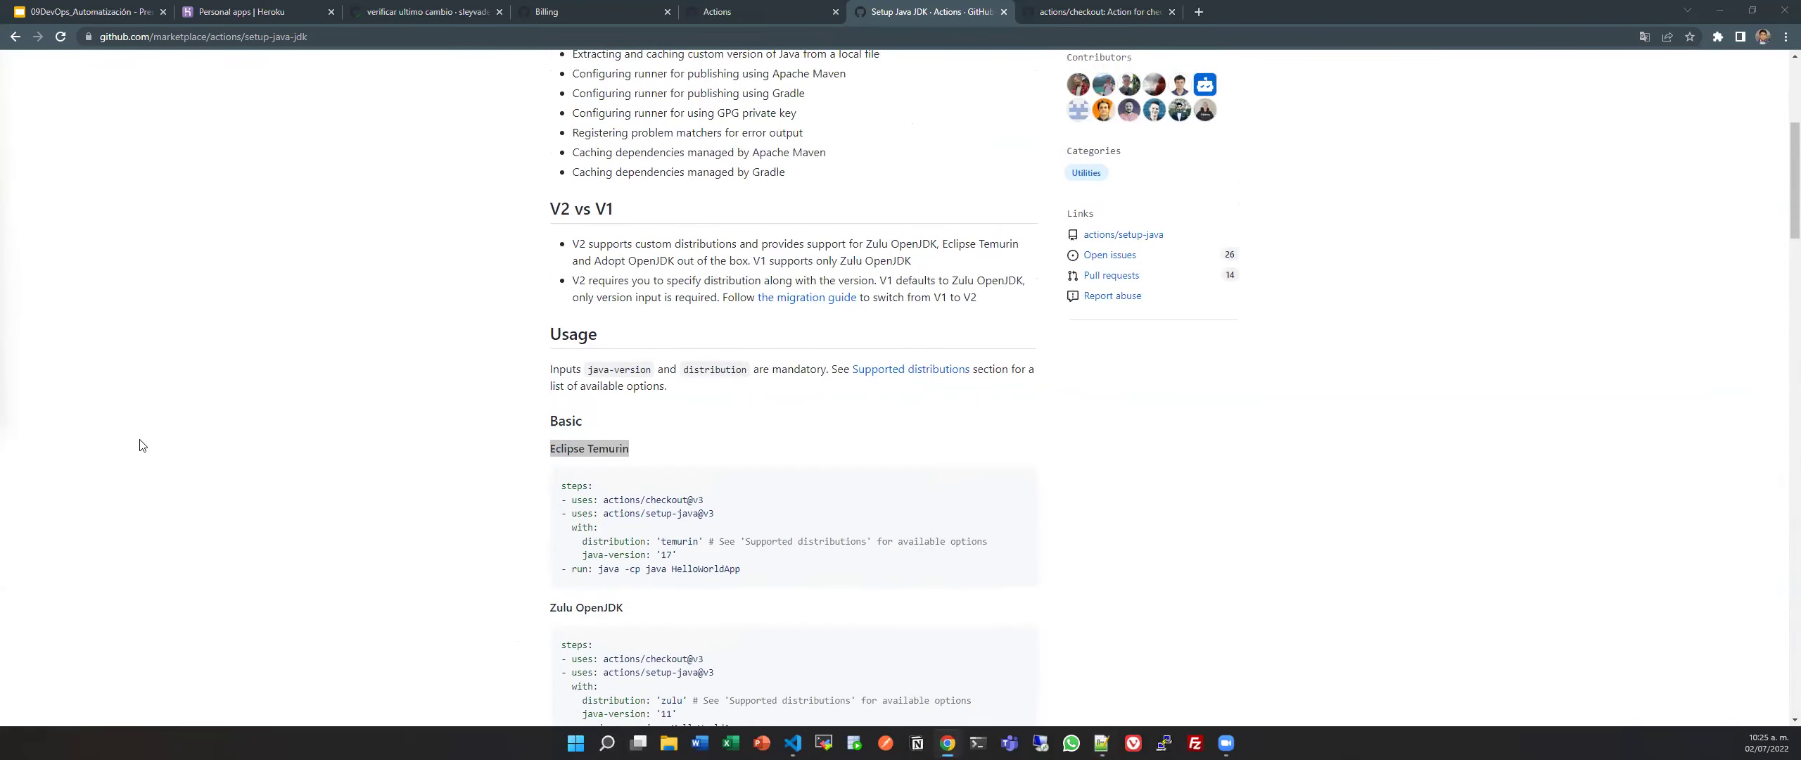
scroll(932, 494, "up", 5)
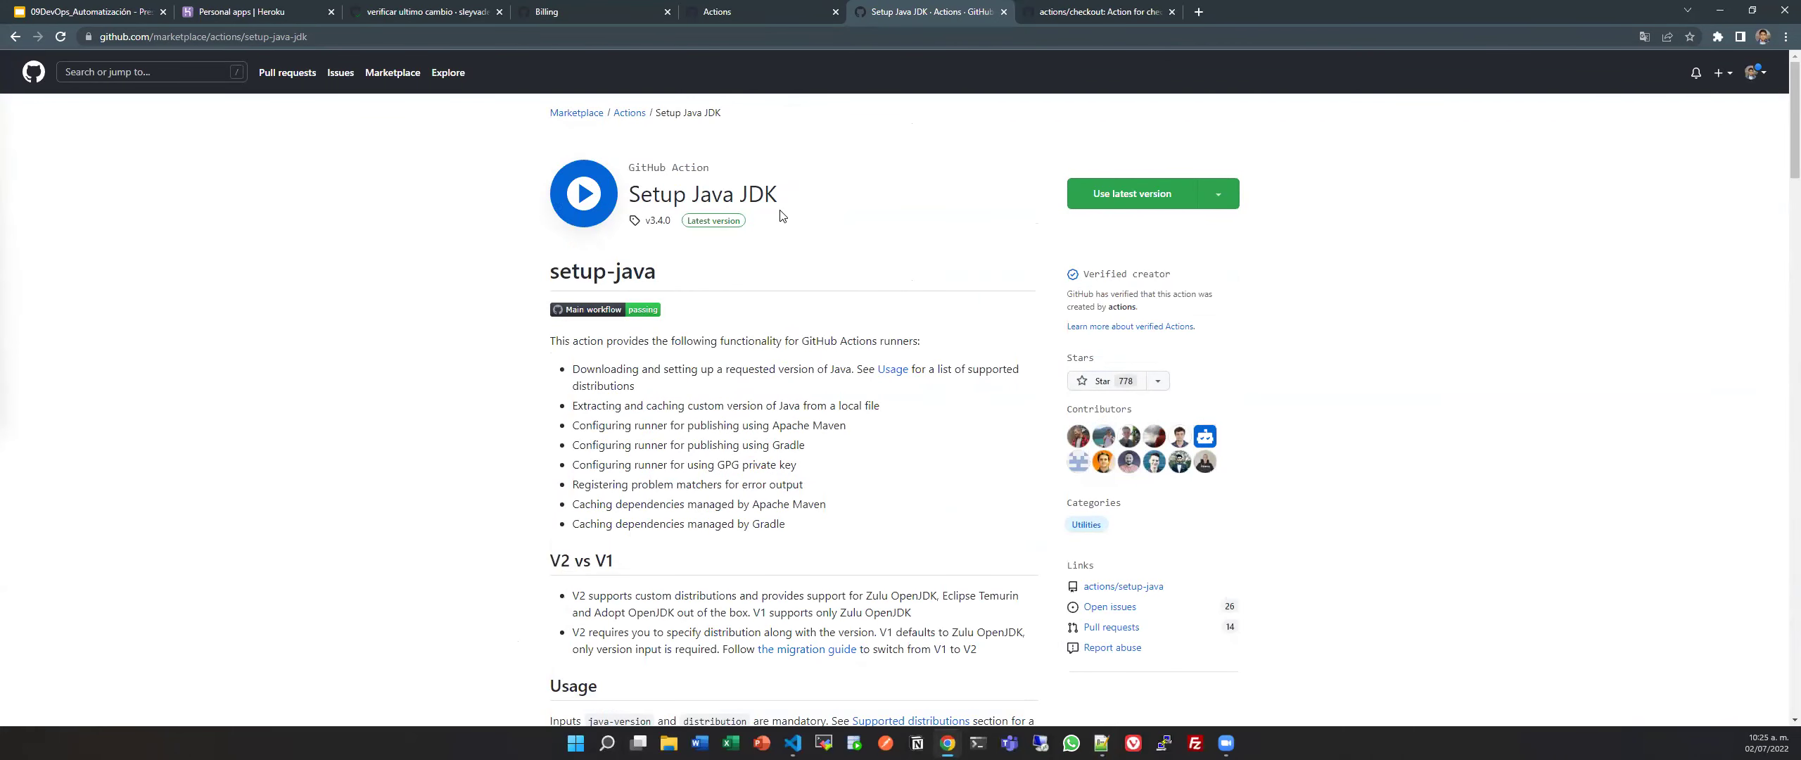
key("alt+Tab")
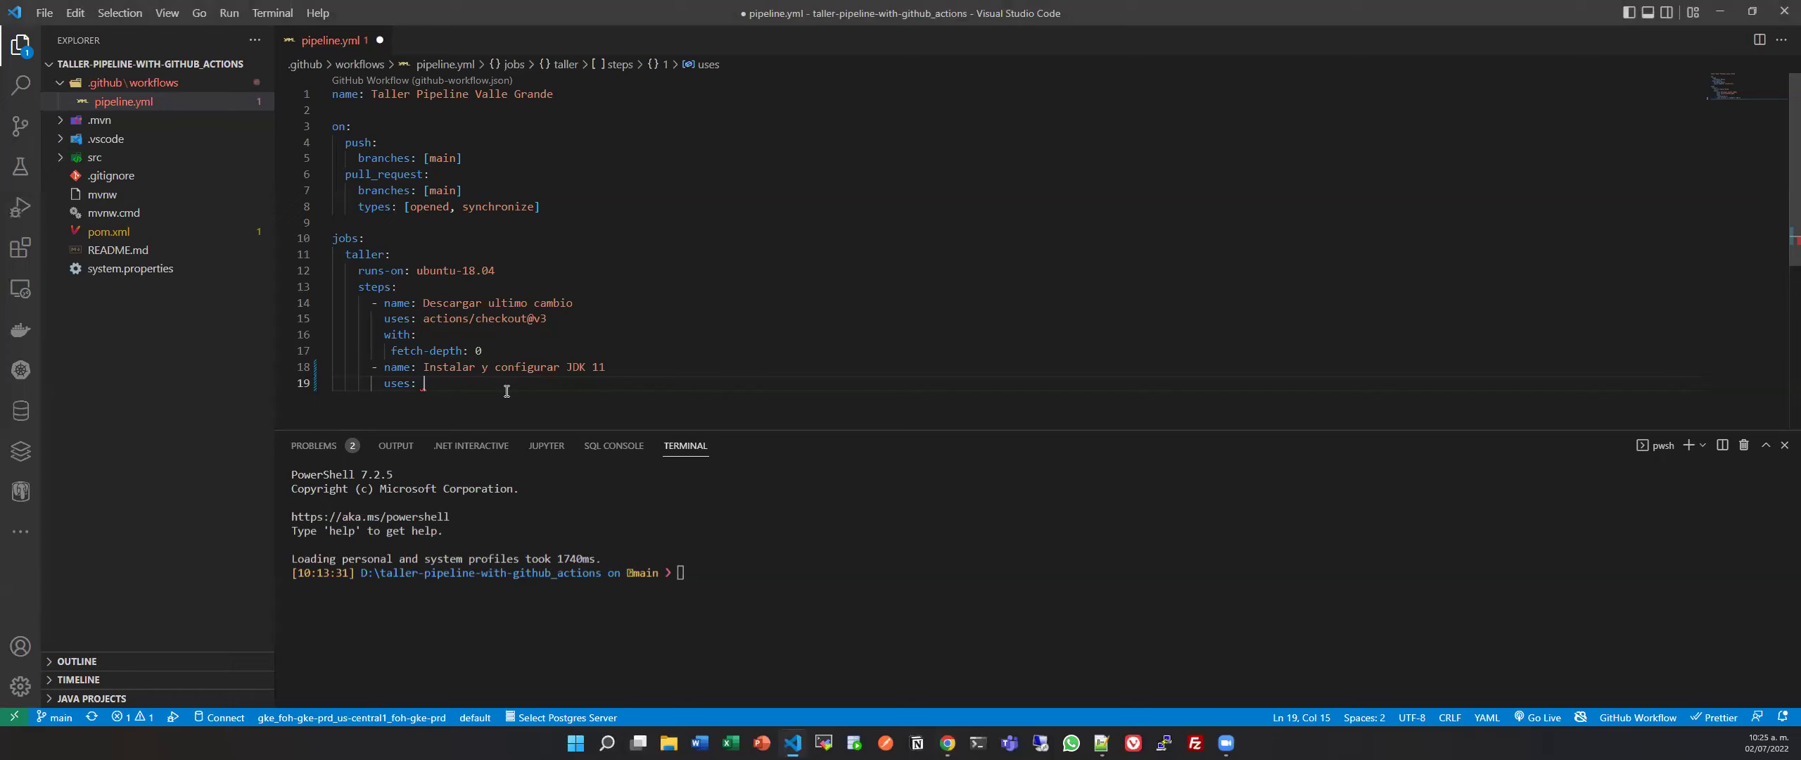
Set the step's action to 'uses: actions/setup-java@v3', checking the version on the action page.
type("actions:")
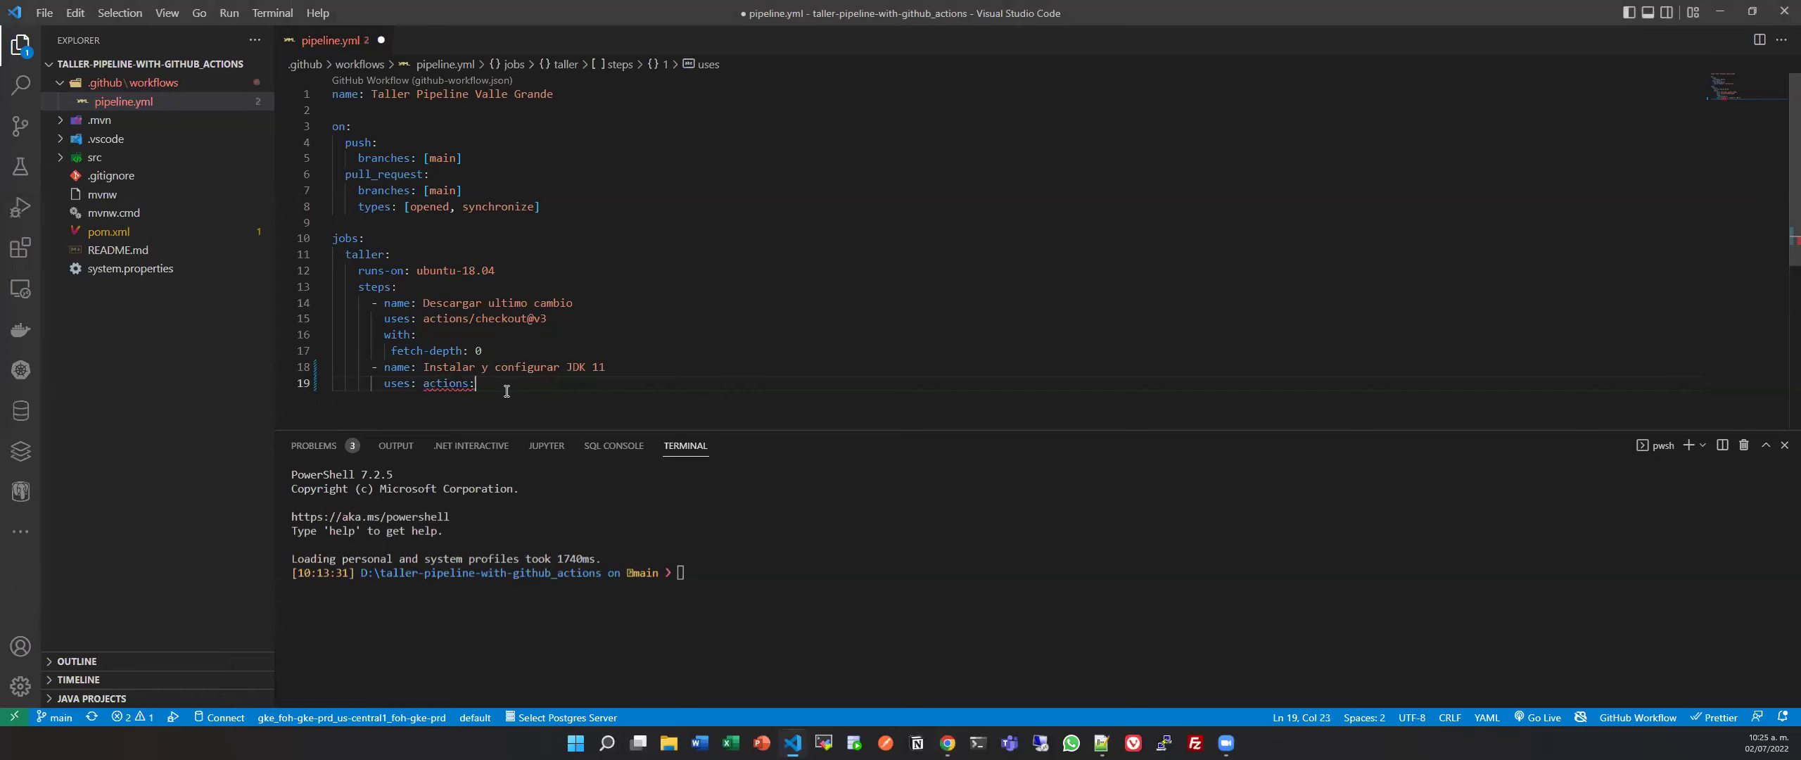
key("BackSpace")
type("/")
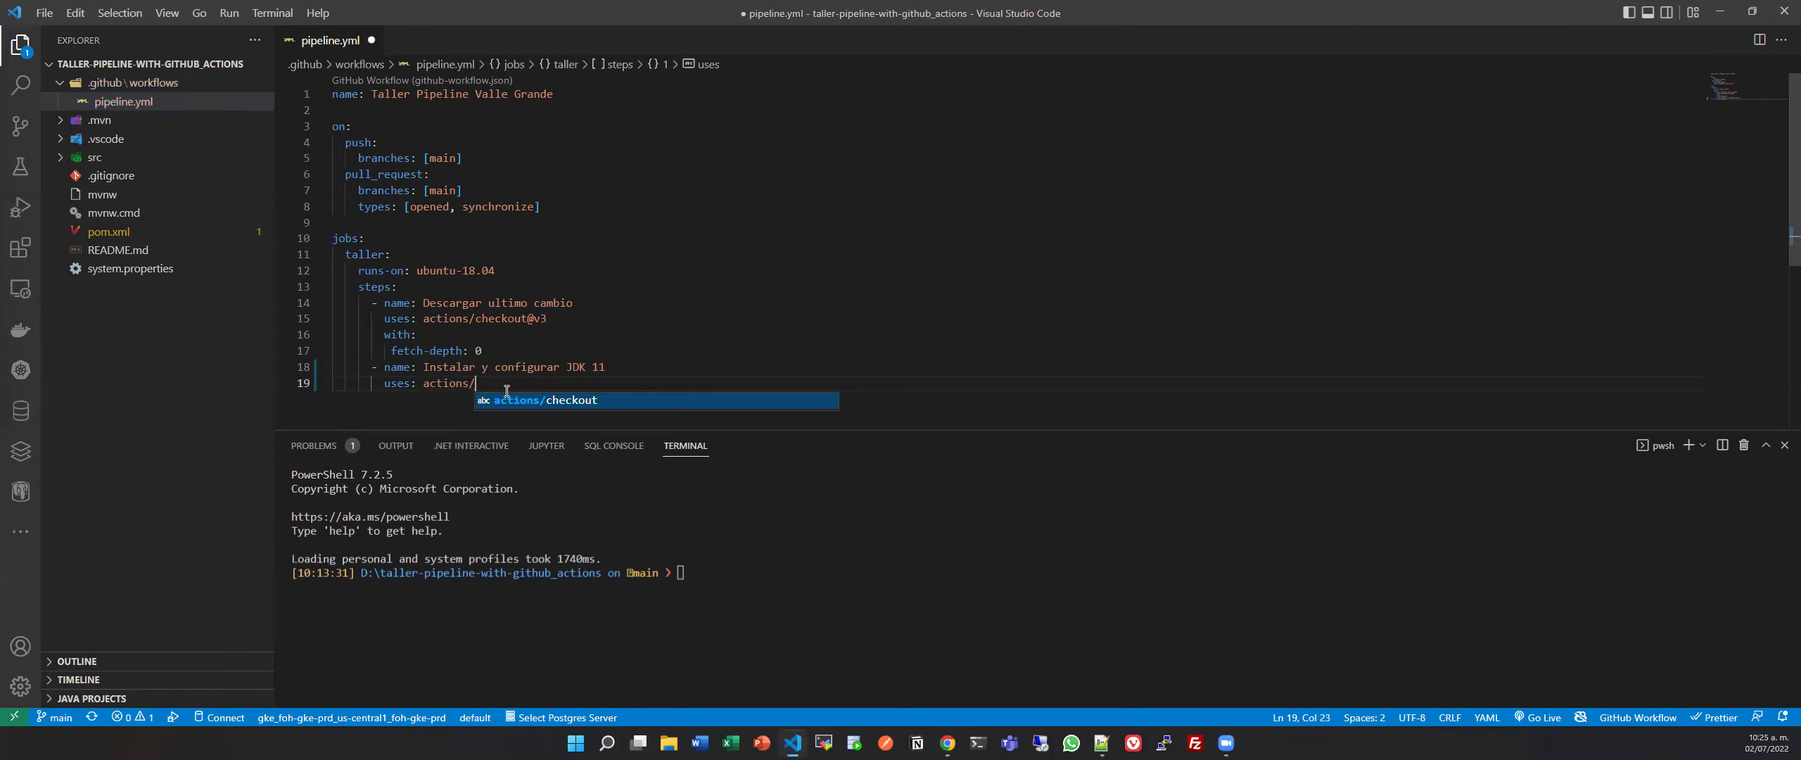
type("set")
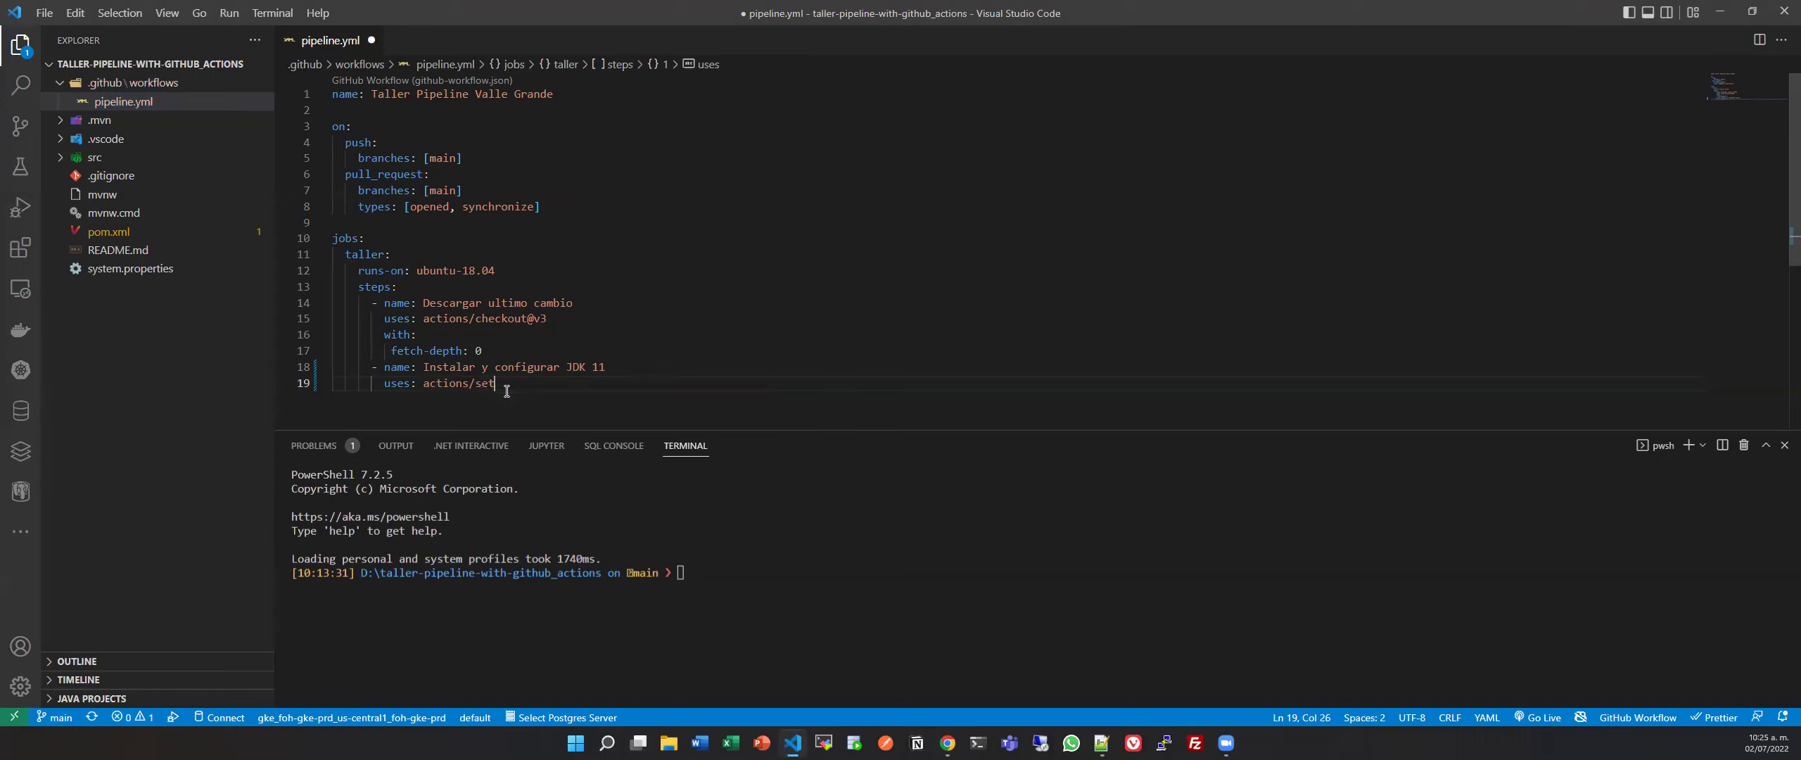
type("up-java")
key("alt+Tab")
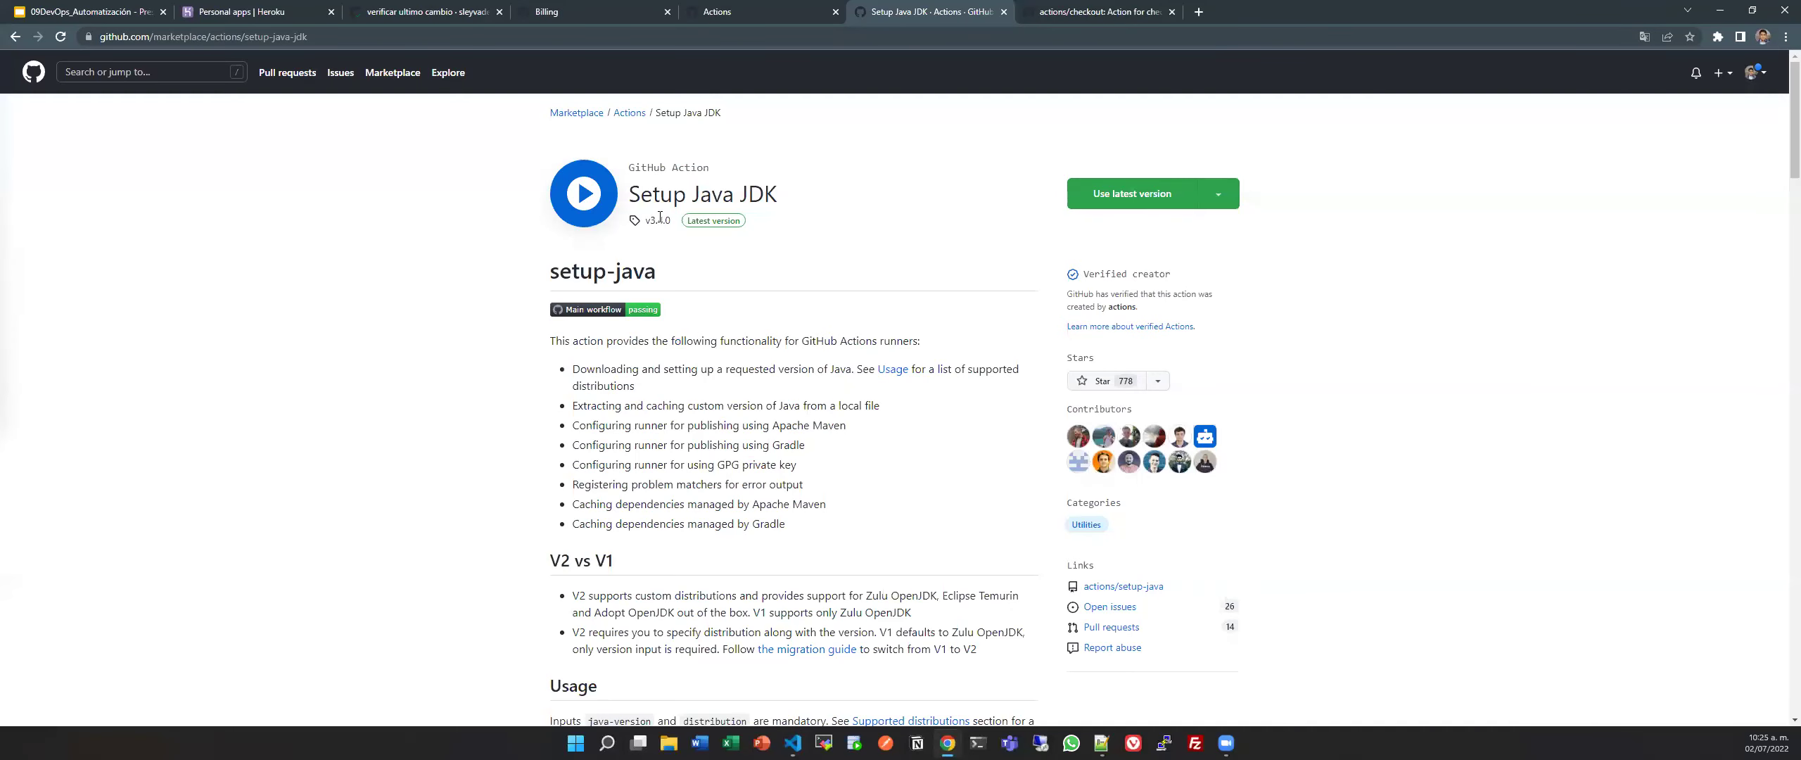
key("alt+Tab")
type("@v3")
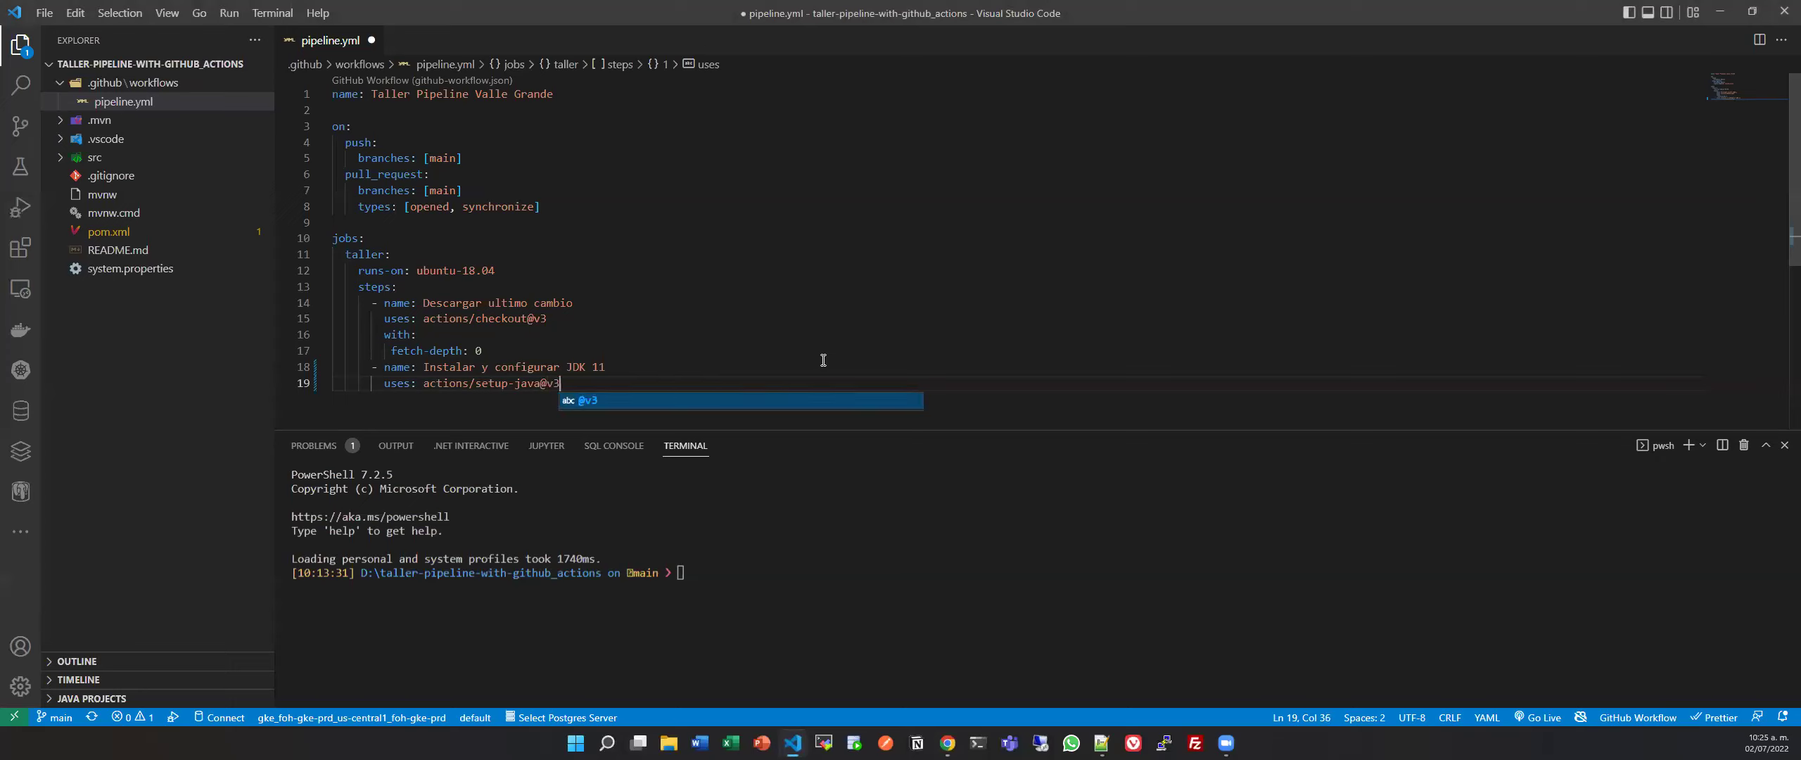
key("Return")
key("Return")
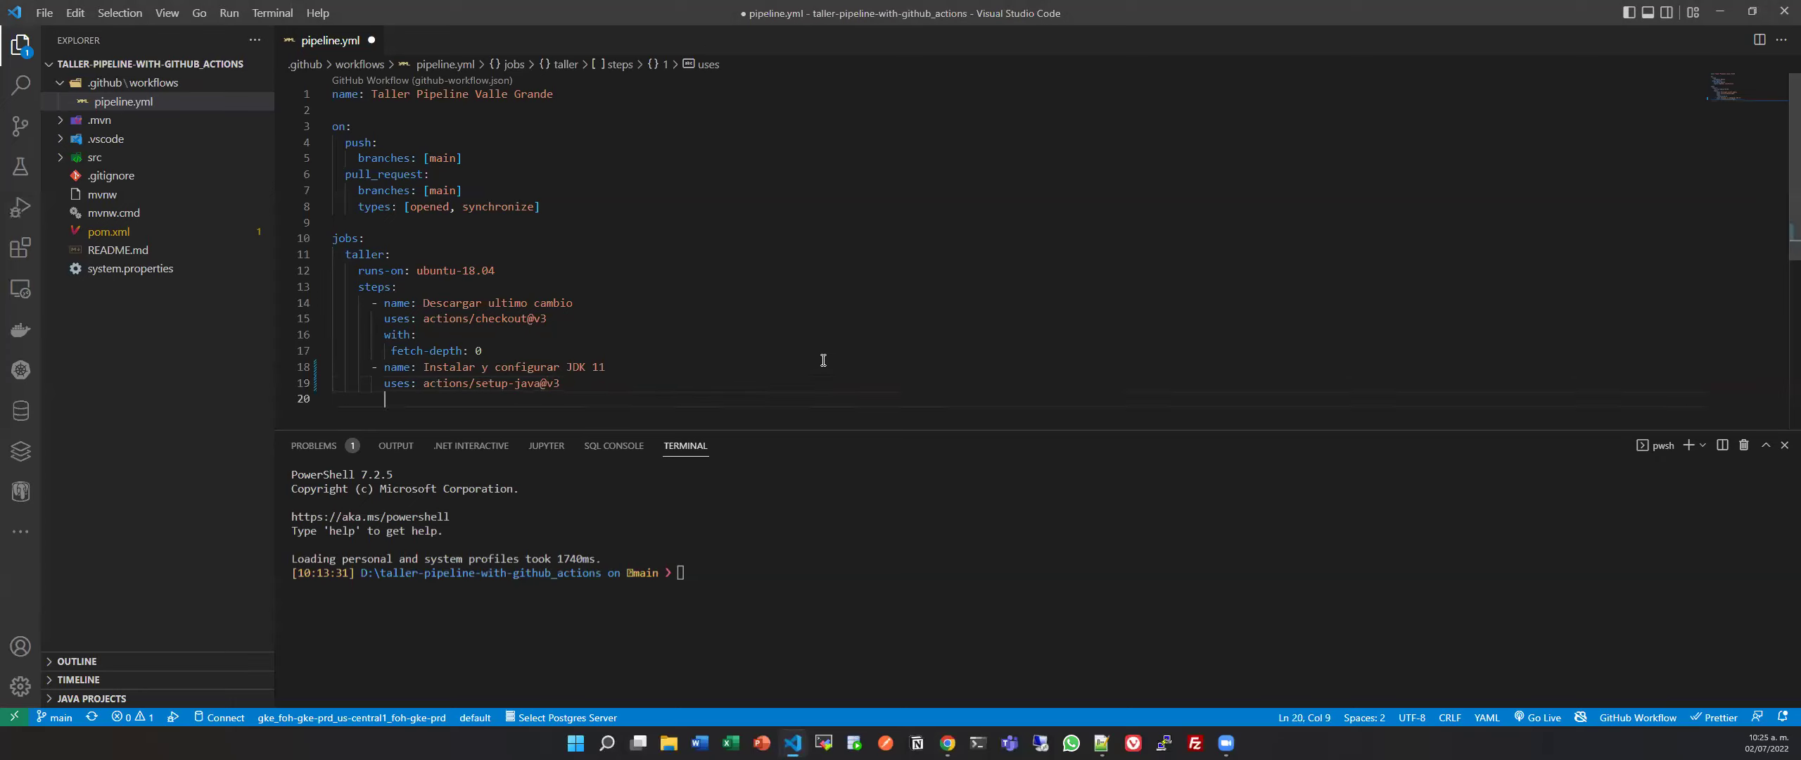
Add a 'with:' block containing java-version: "11".
type("with:")
key("Return")
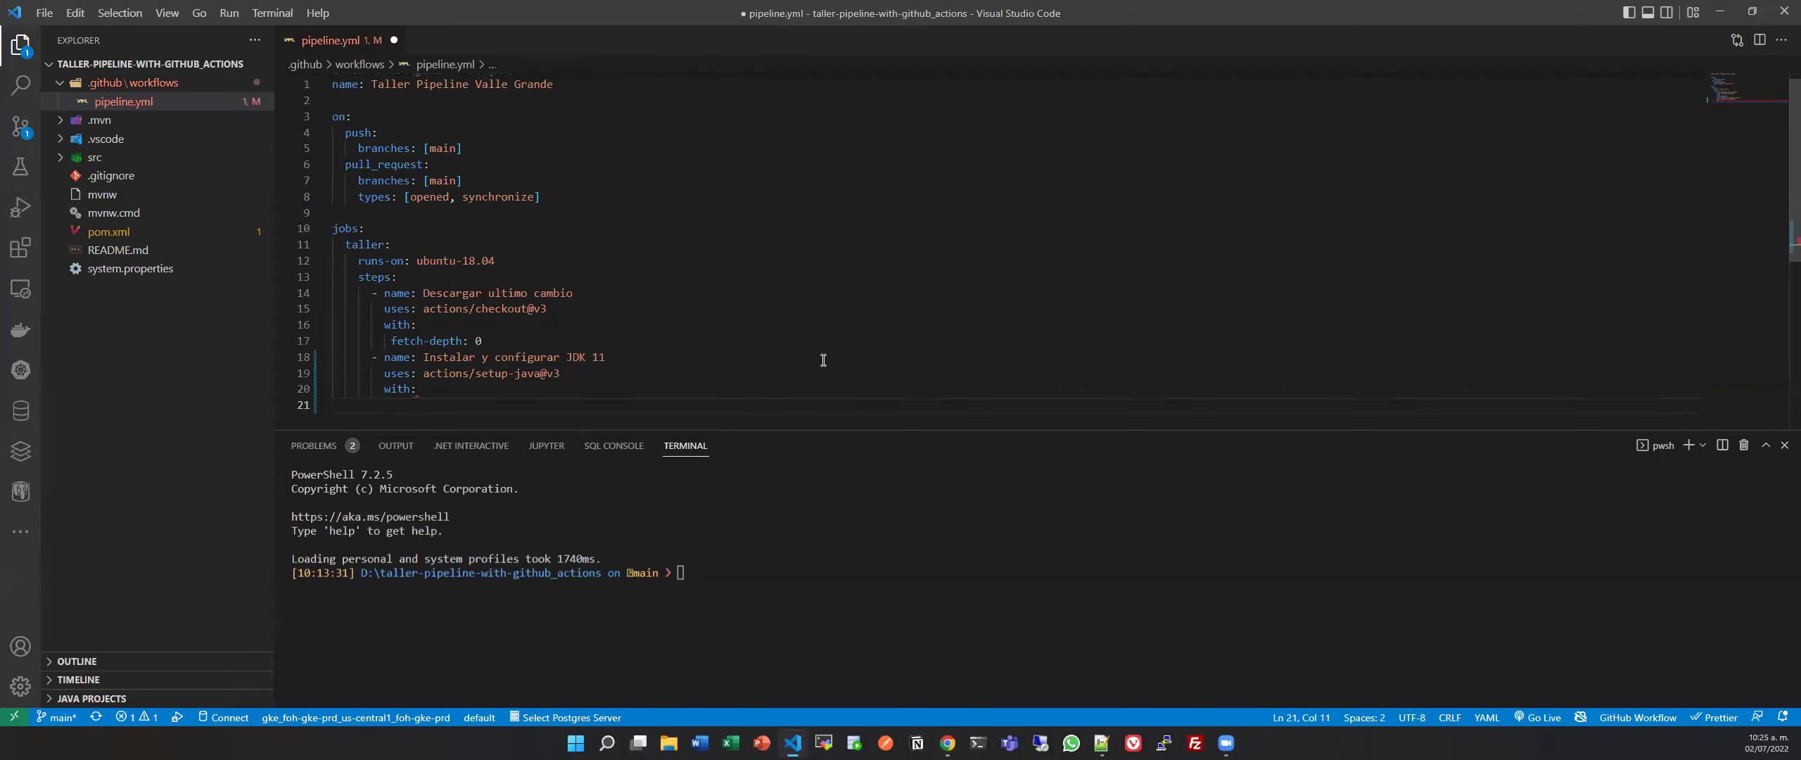
type("java-version")
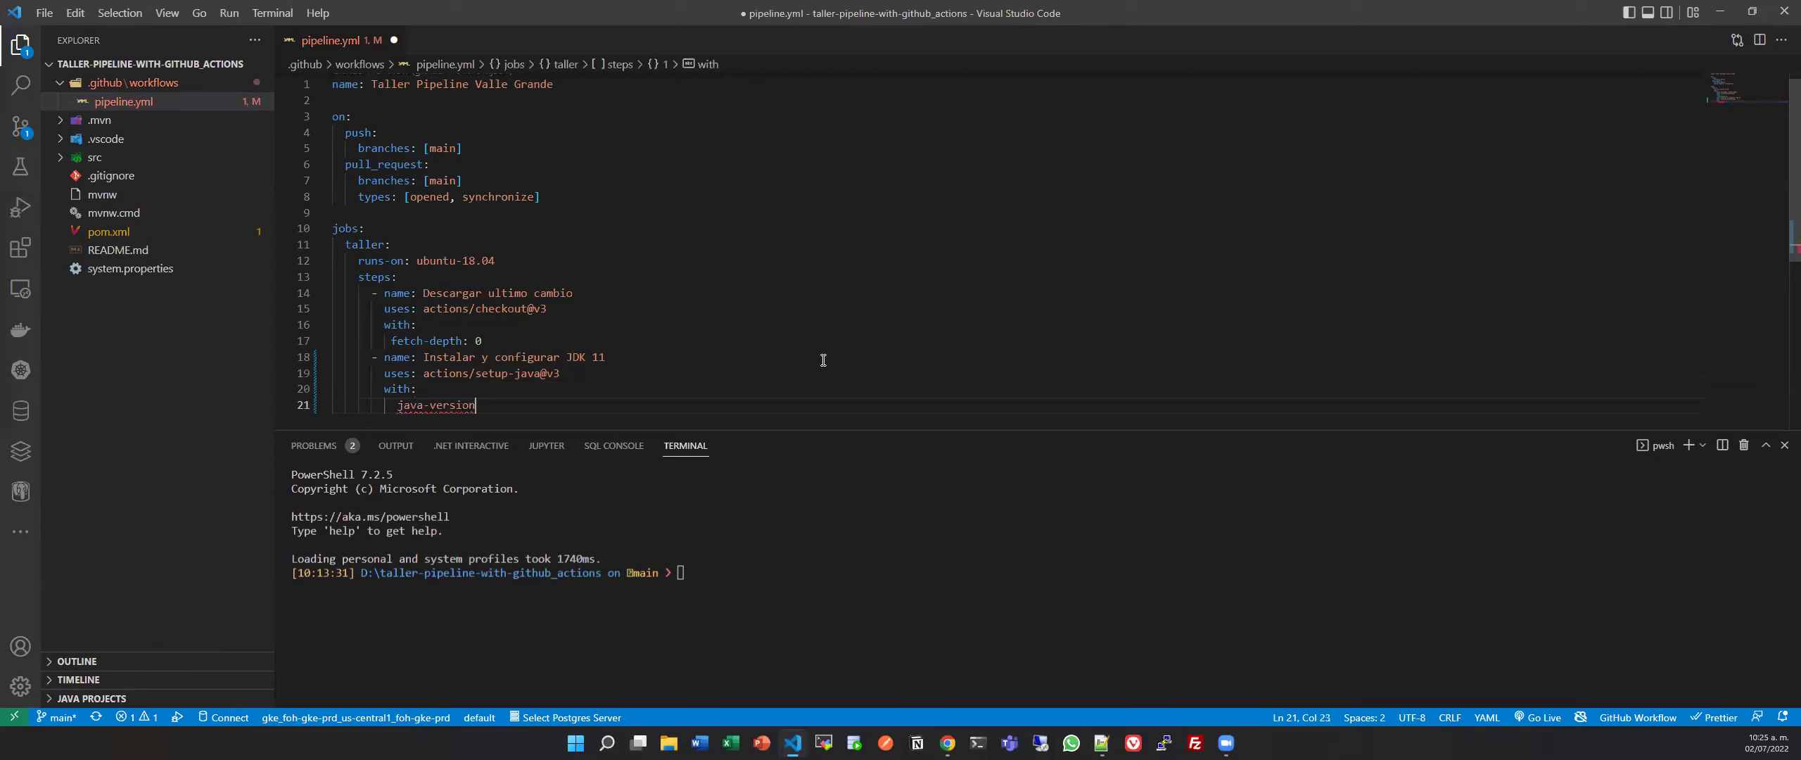
type(": \"1")
key("BackSpace")
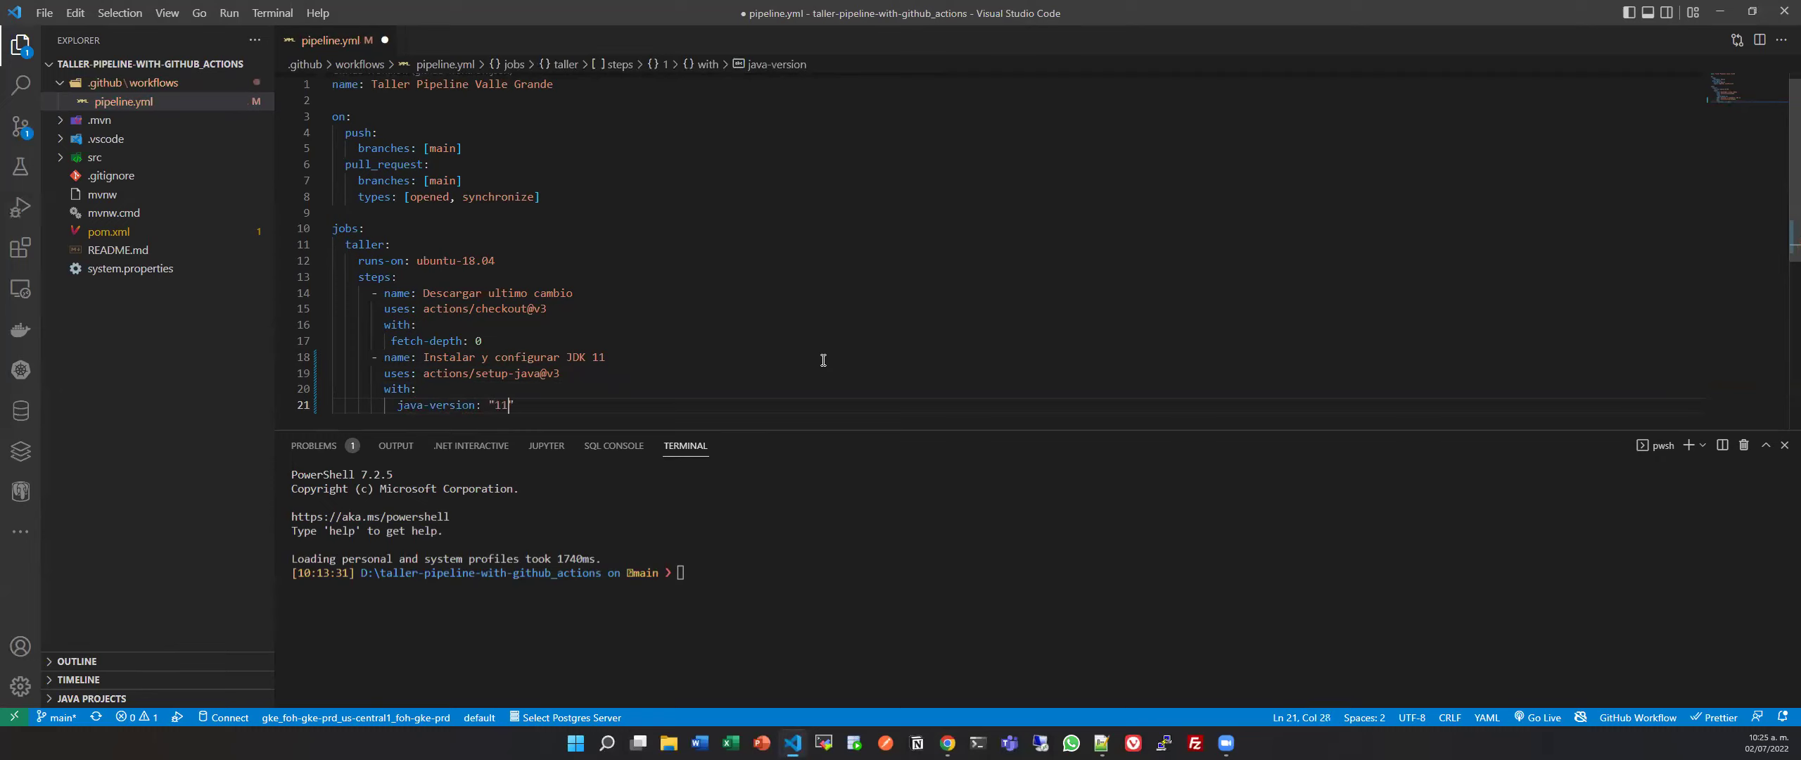
type("1\"")
key("Return")
Add 'distribution: temurin', copying the name from the action's distributions table.
type("distro")
key("BackSpace")
type("ibution:")
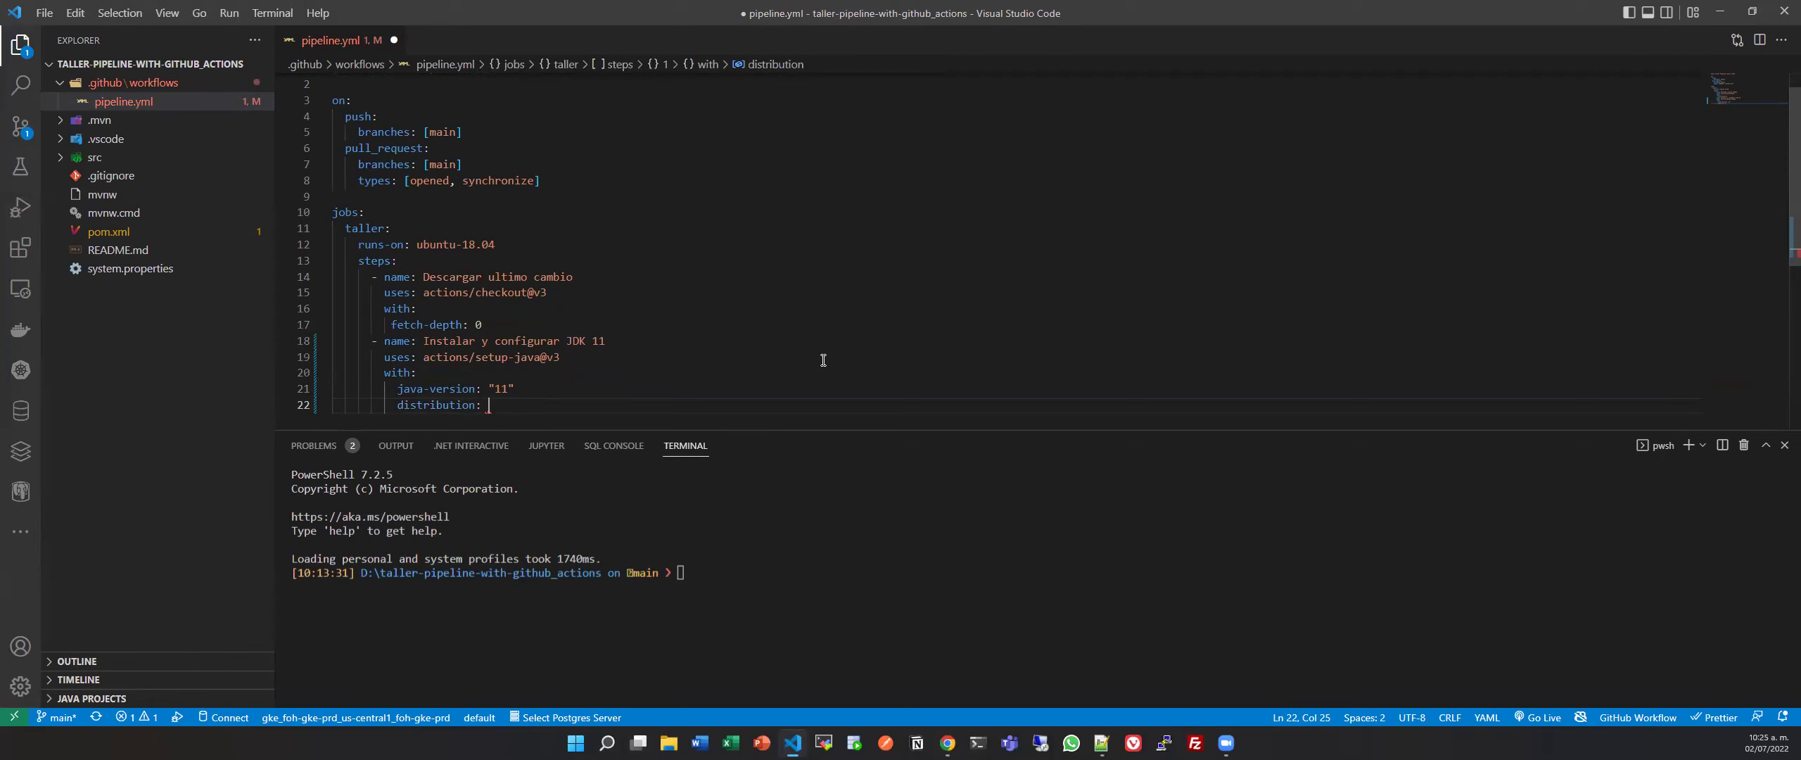
key("alt+Tab")
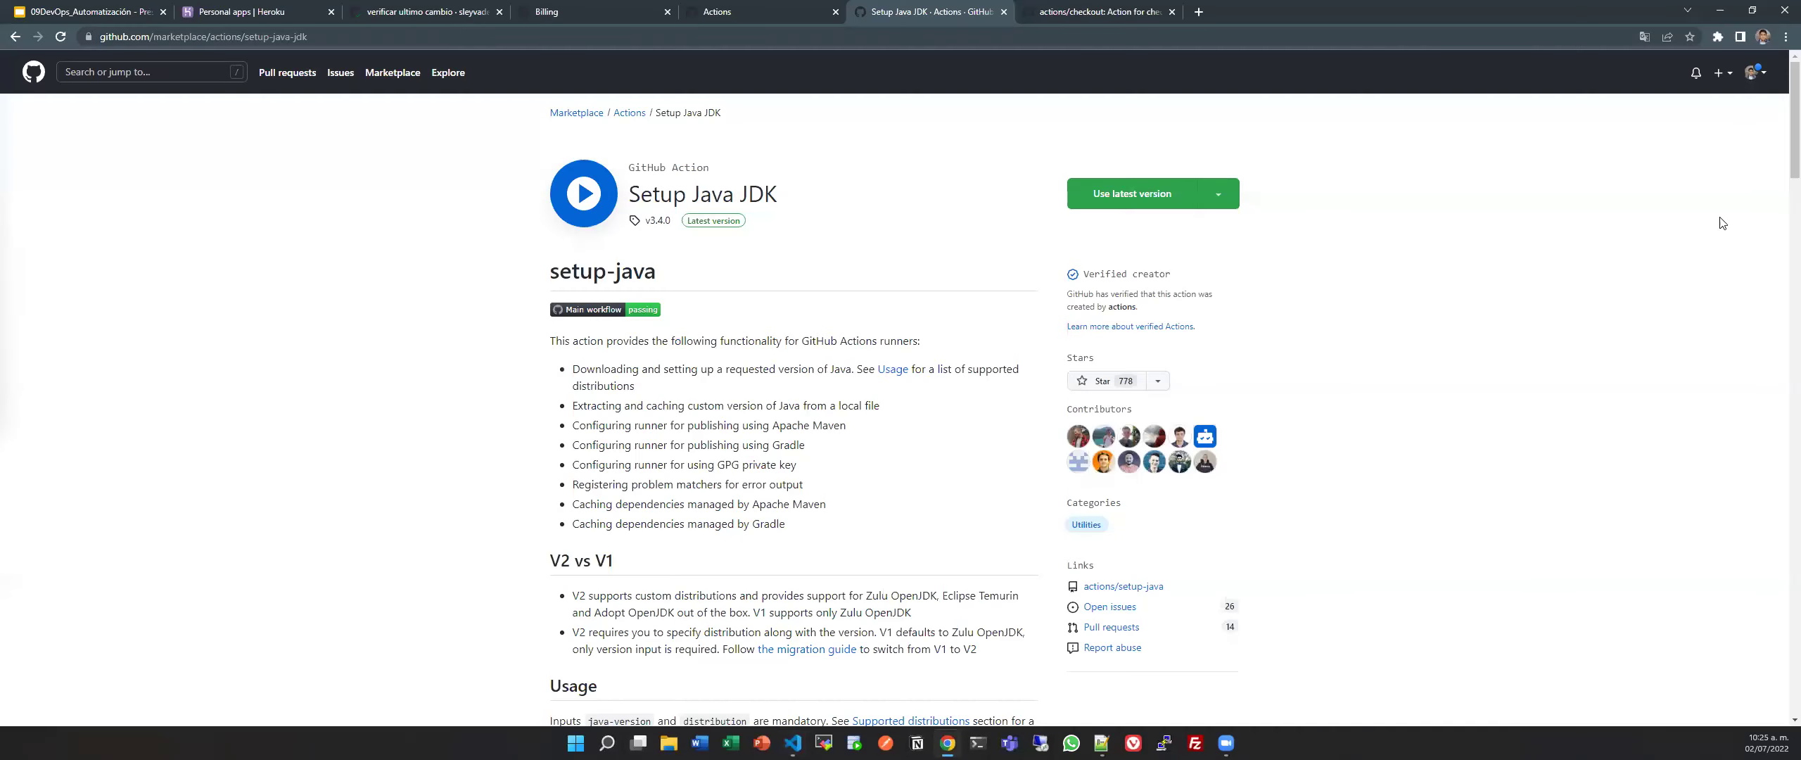
scroll(852, 434, "down", 15)
double_click(591, 422)
key("ctrl+c")
key("alt+Tab")
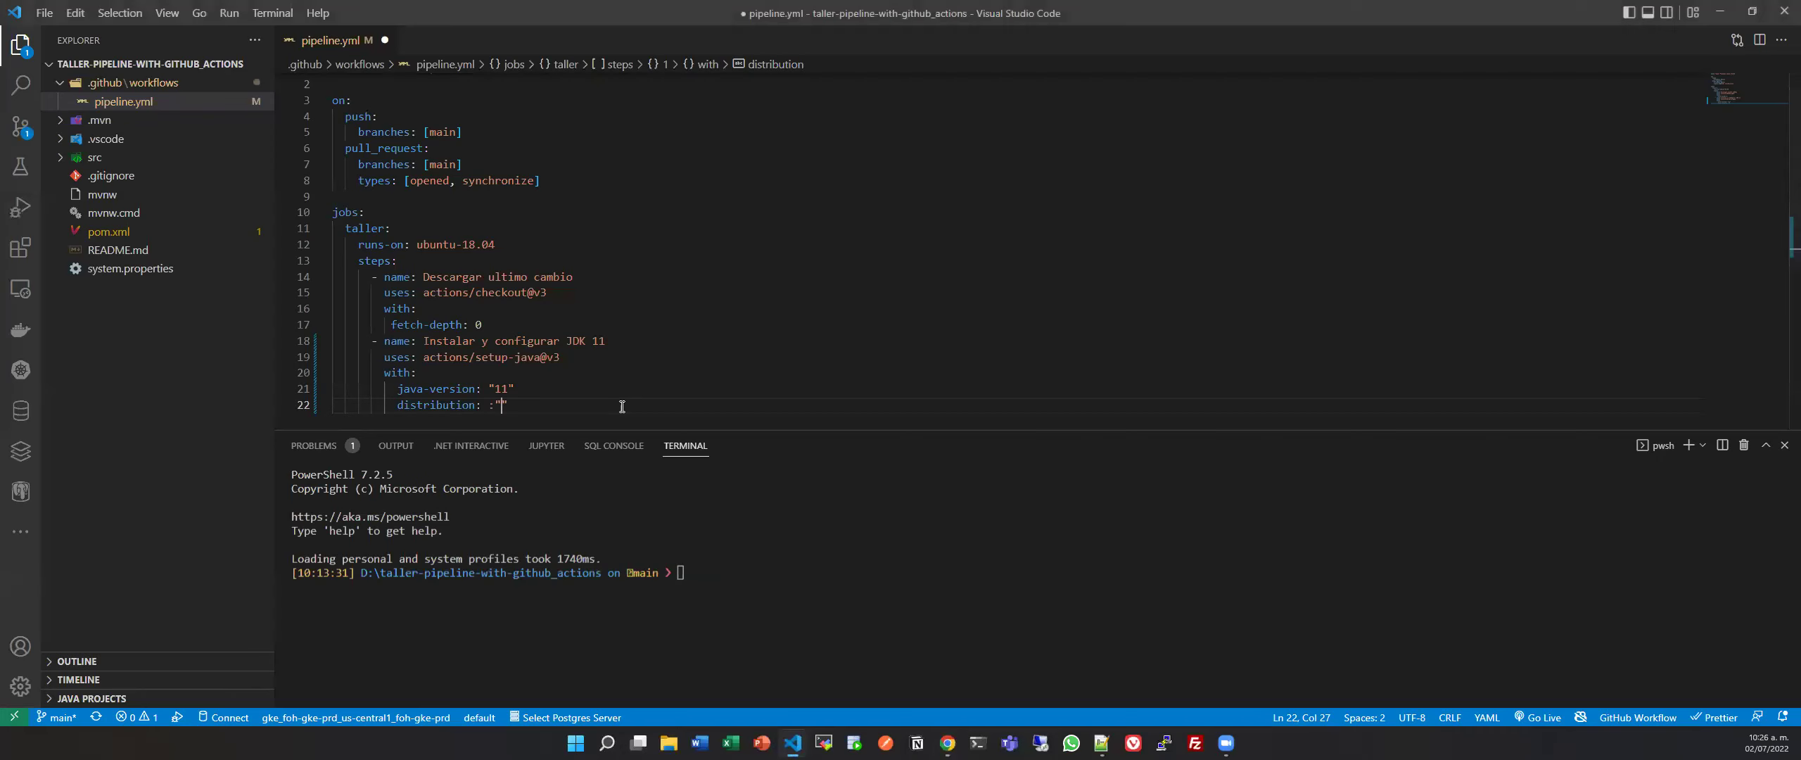
key("ctrl+v")
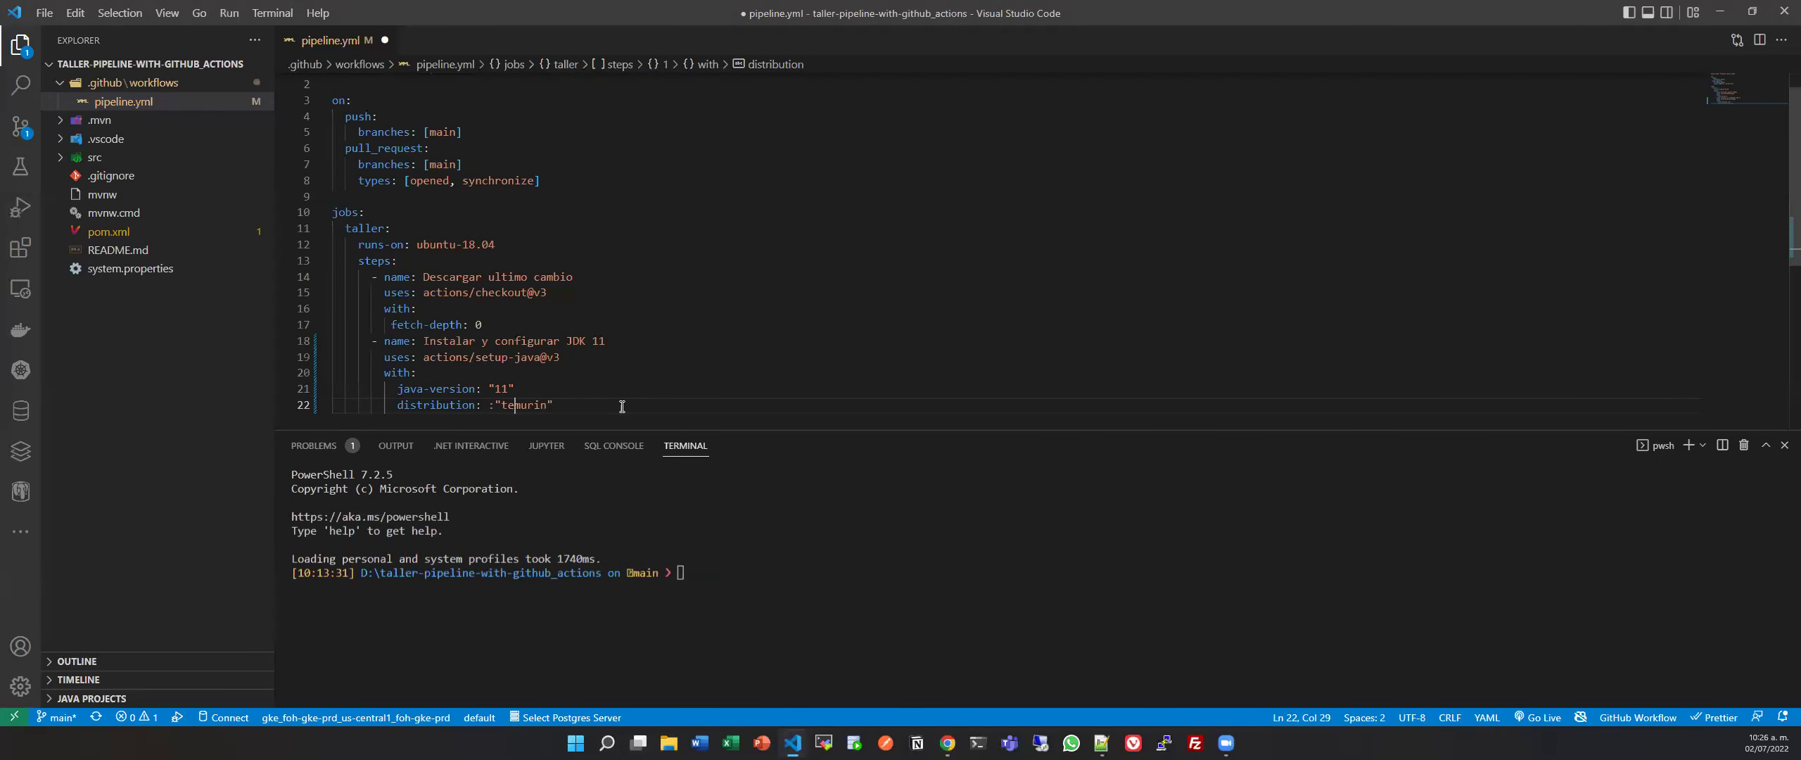
key("BackSpace")
key("Right")
key("Right")
key("Right")
key("Right")
Add 'server-id: github' below the distribution line.
key("Return")
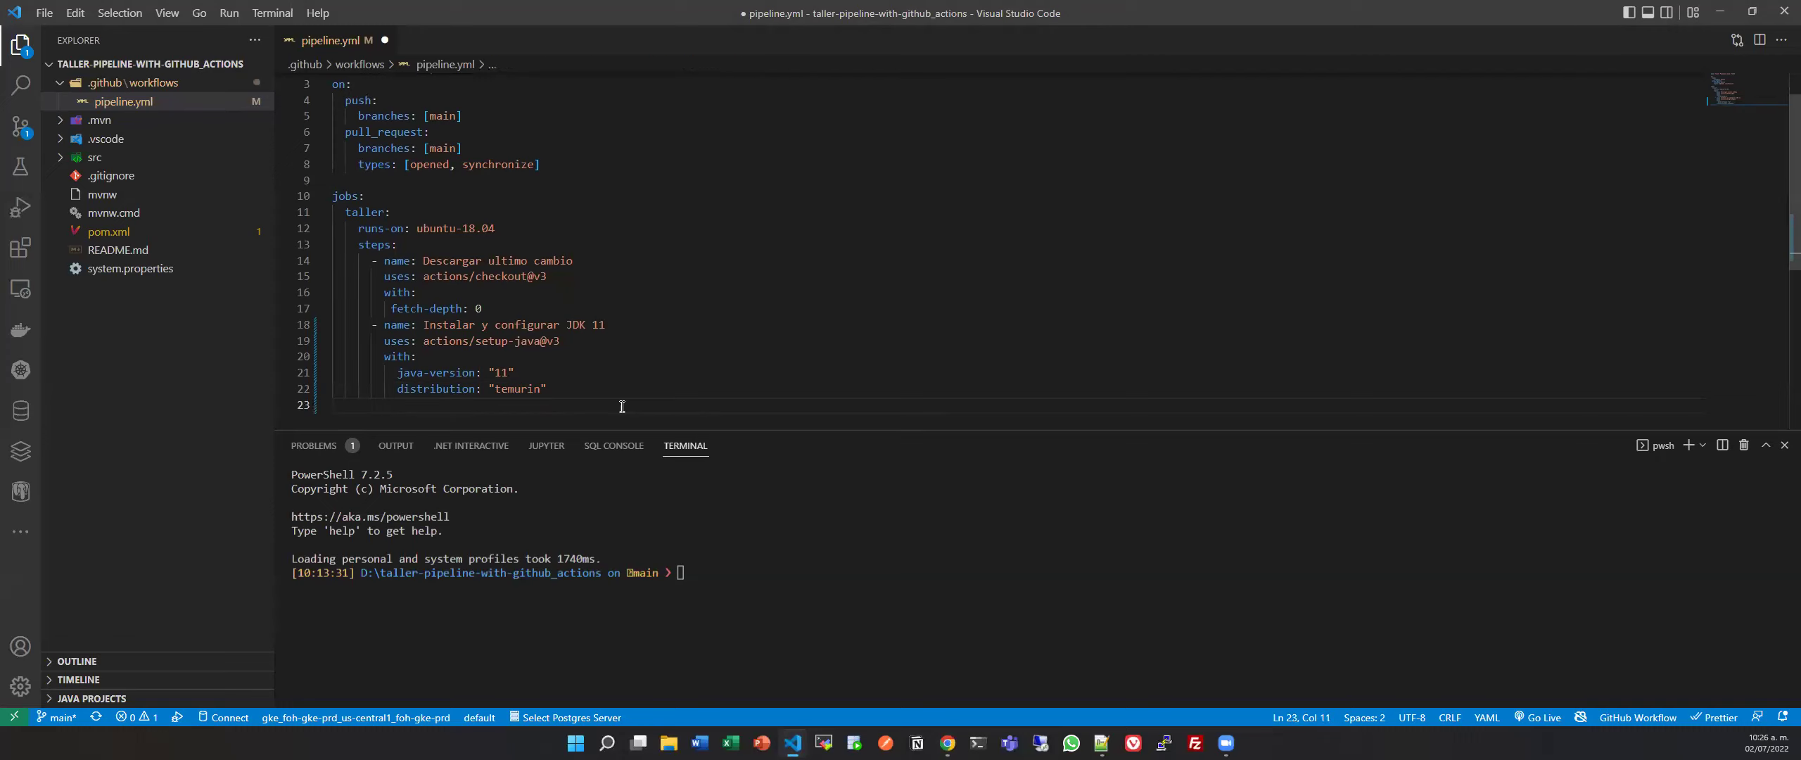
type("server-id: github")
key("Return")
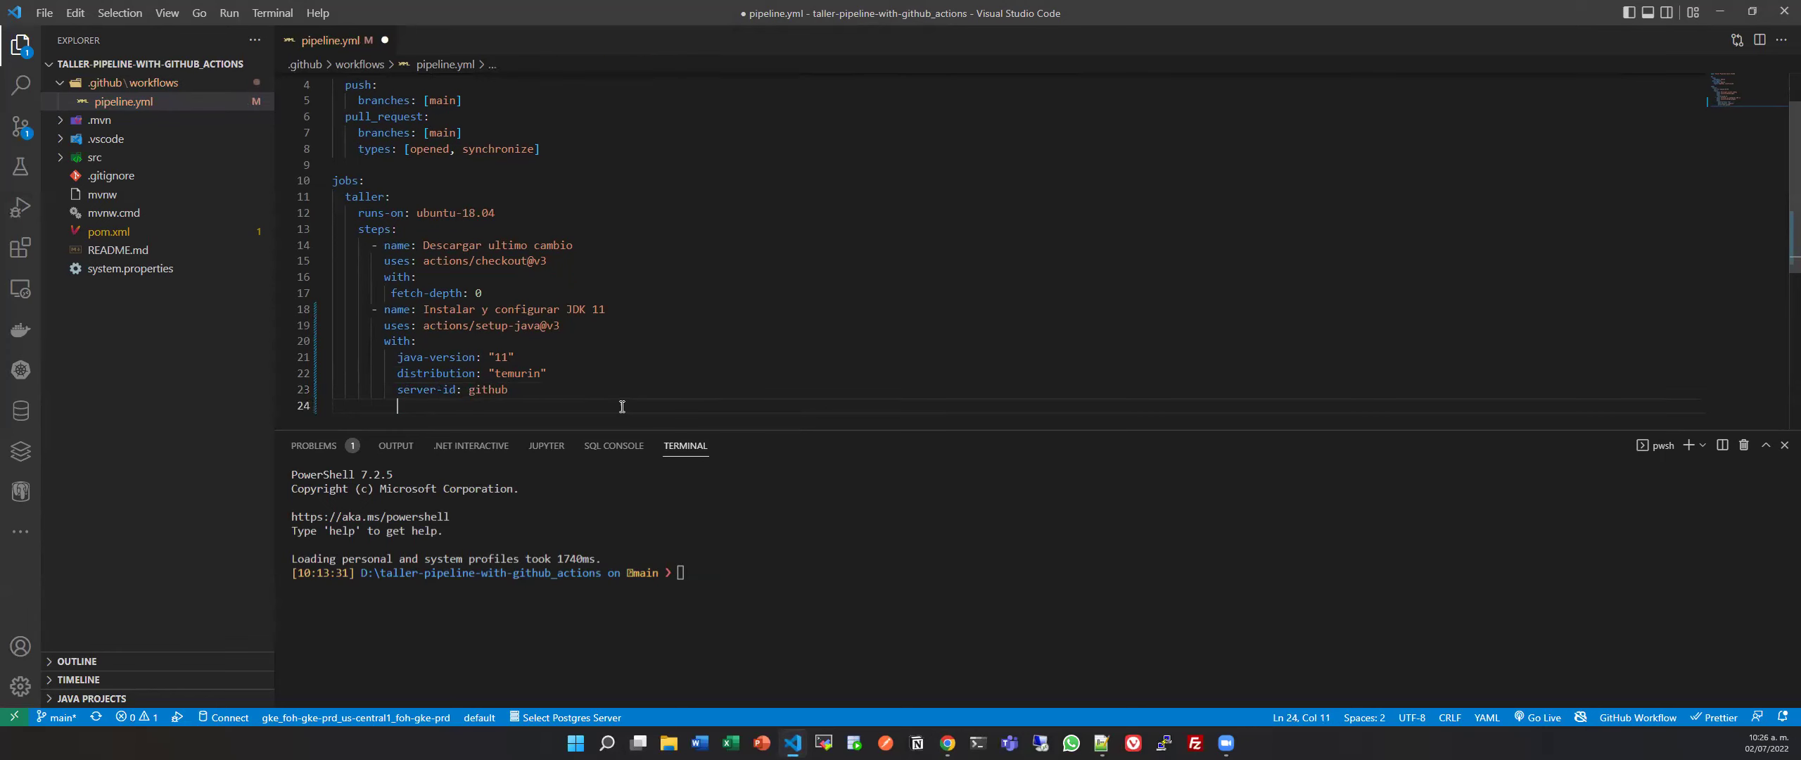
key("alt+Tab")
scroll(620, 408, "down", 4)
scroll(621, 408, "up", 6)
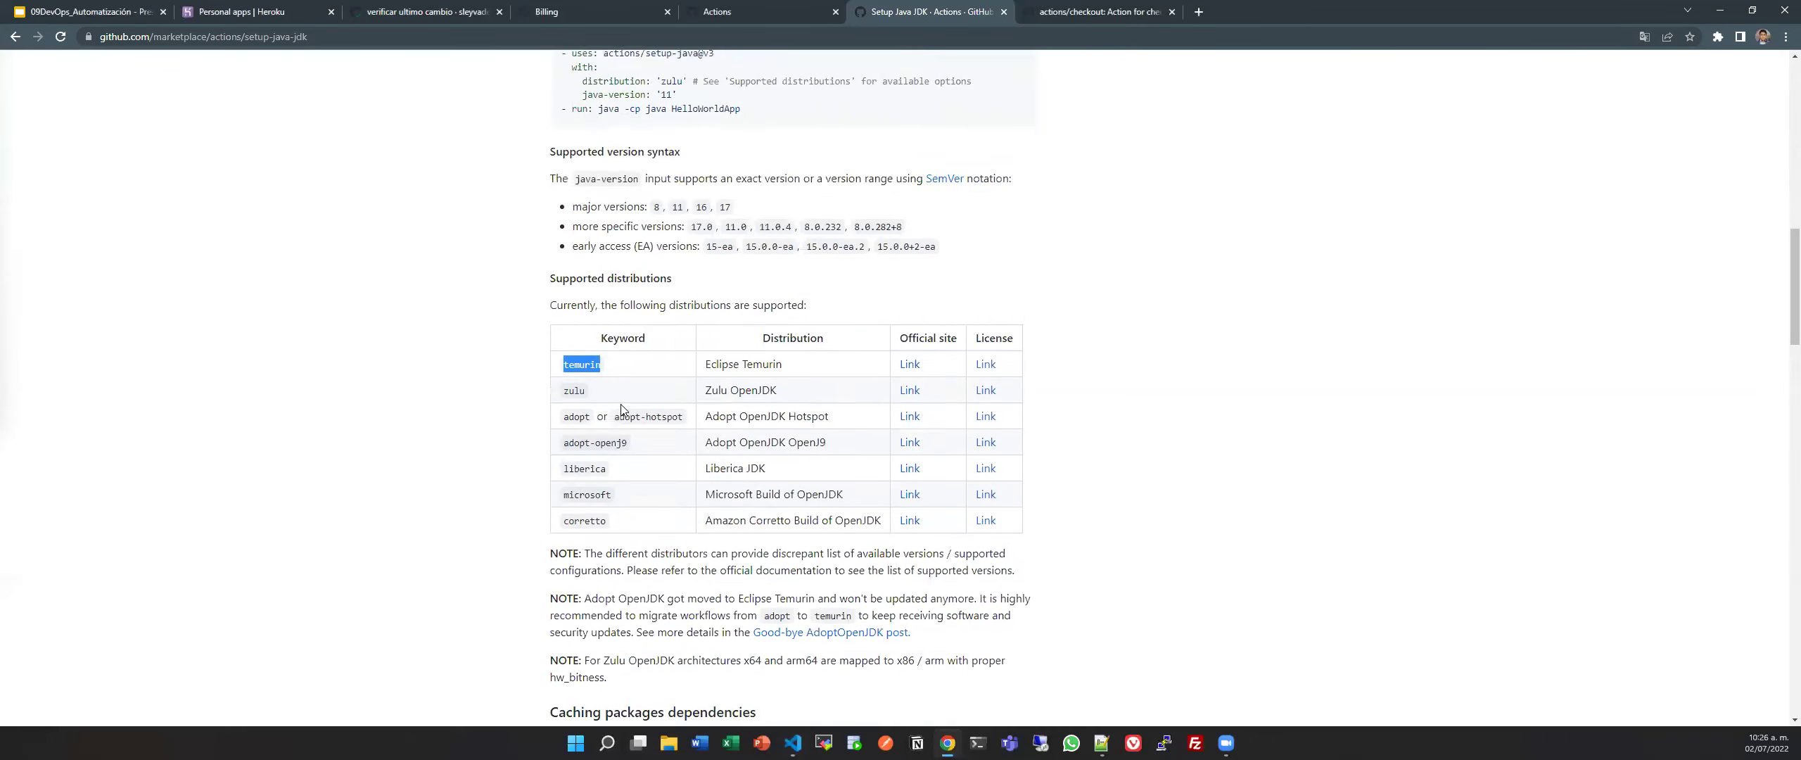
scroll(621, 404, "down", 15)
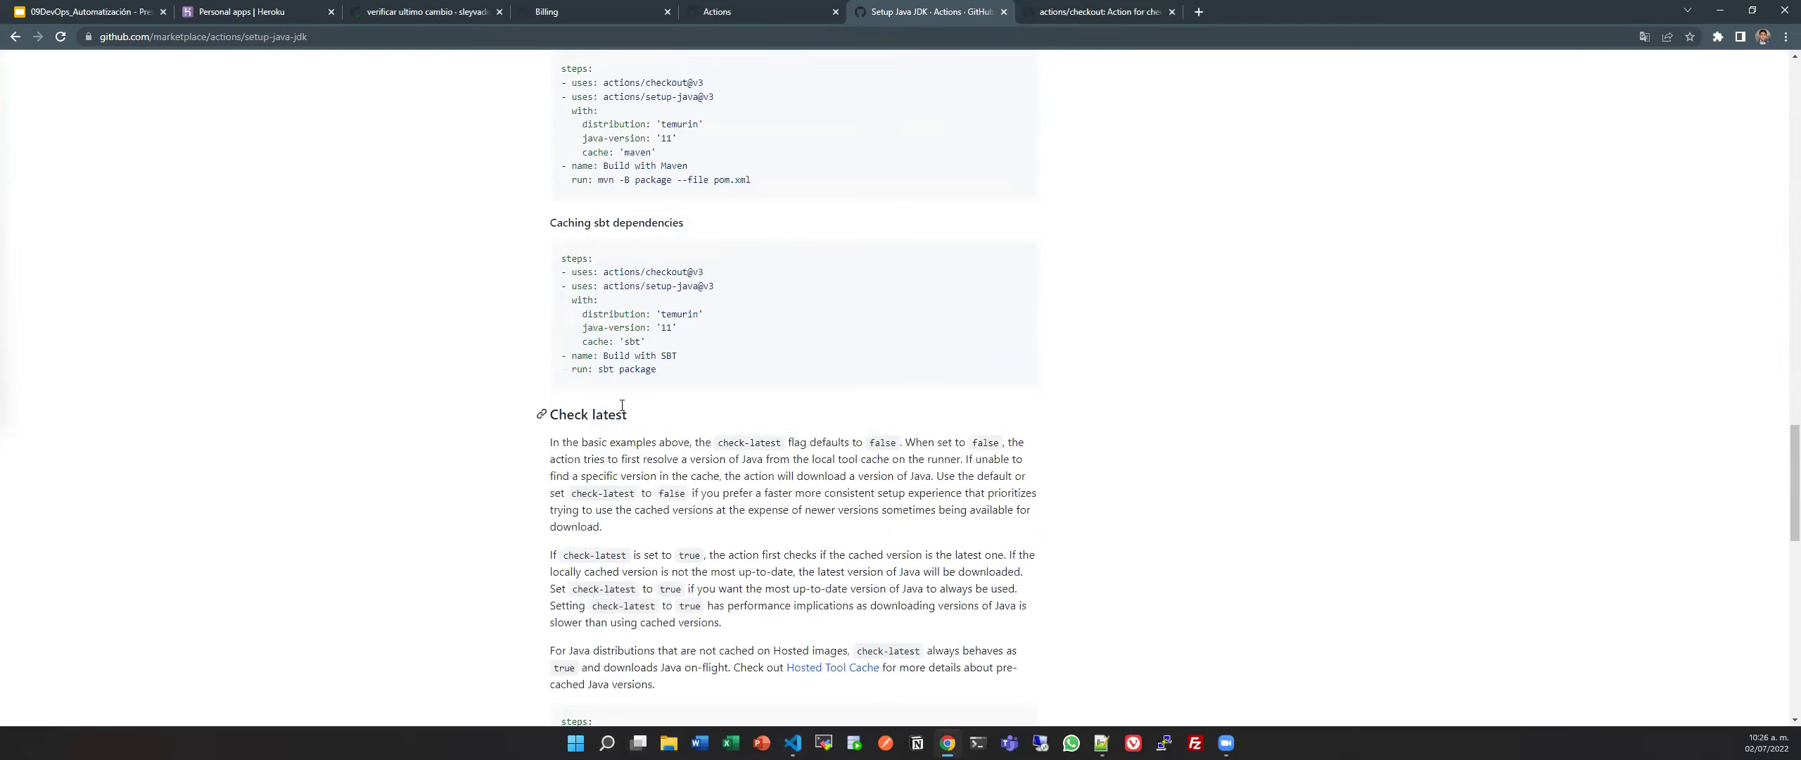
scroll(636, 318, "down", 17)
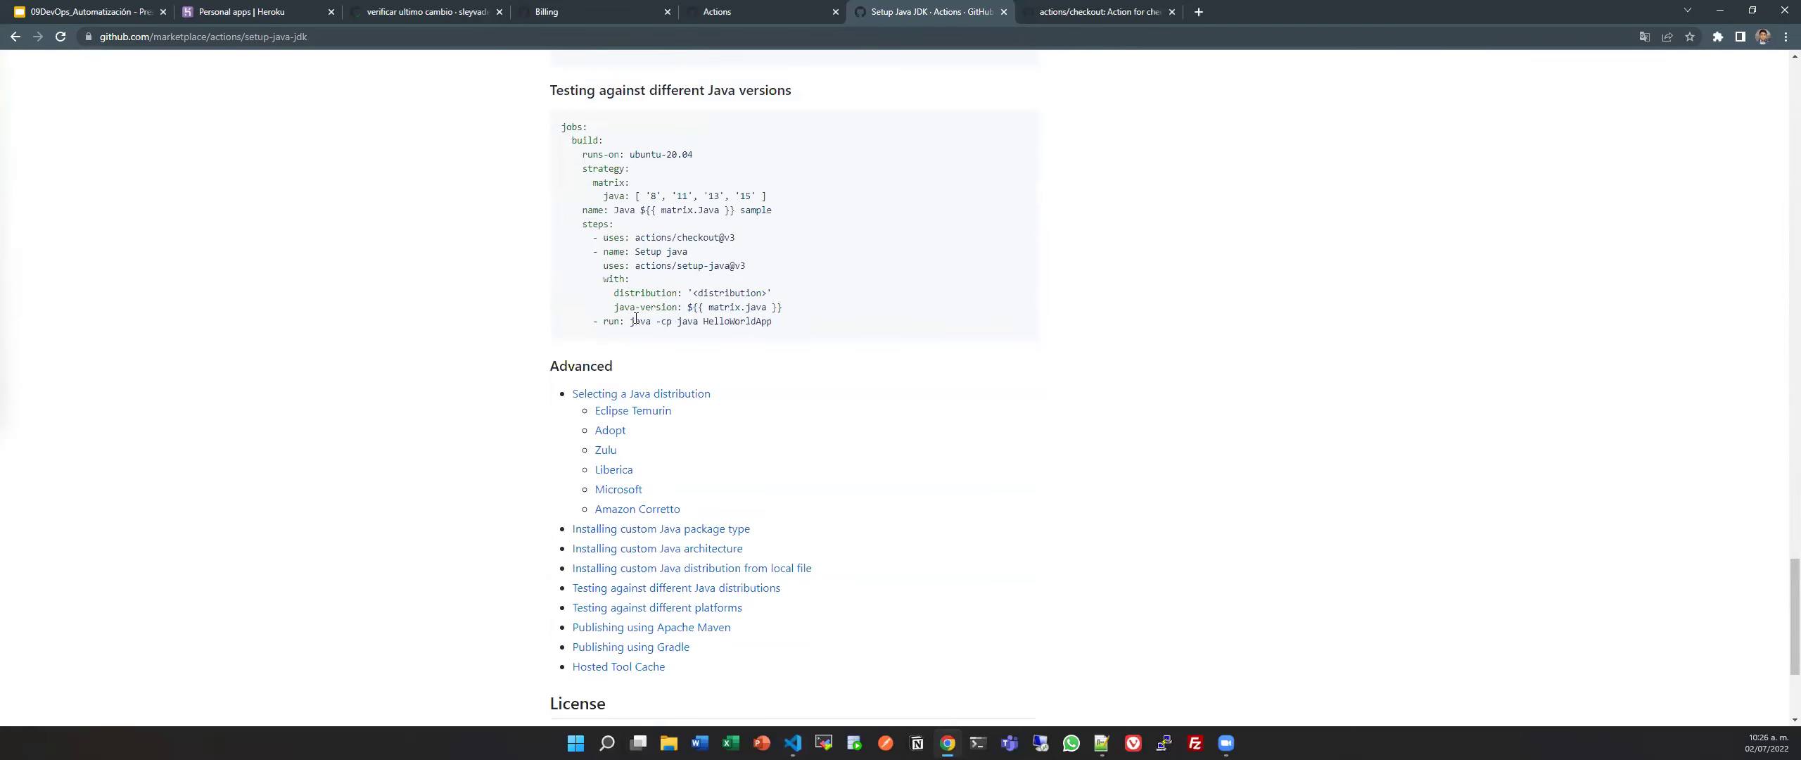
scroll(680, 365, "up", 20)
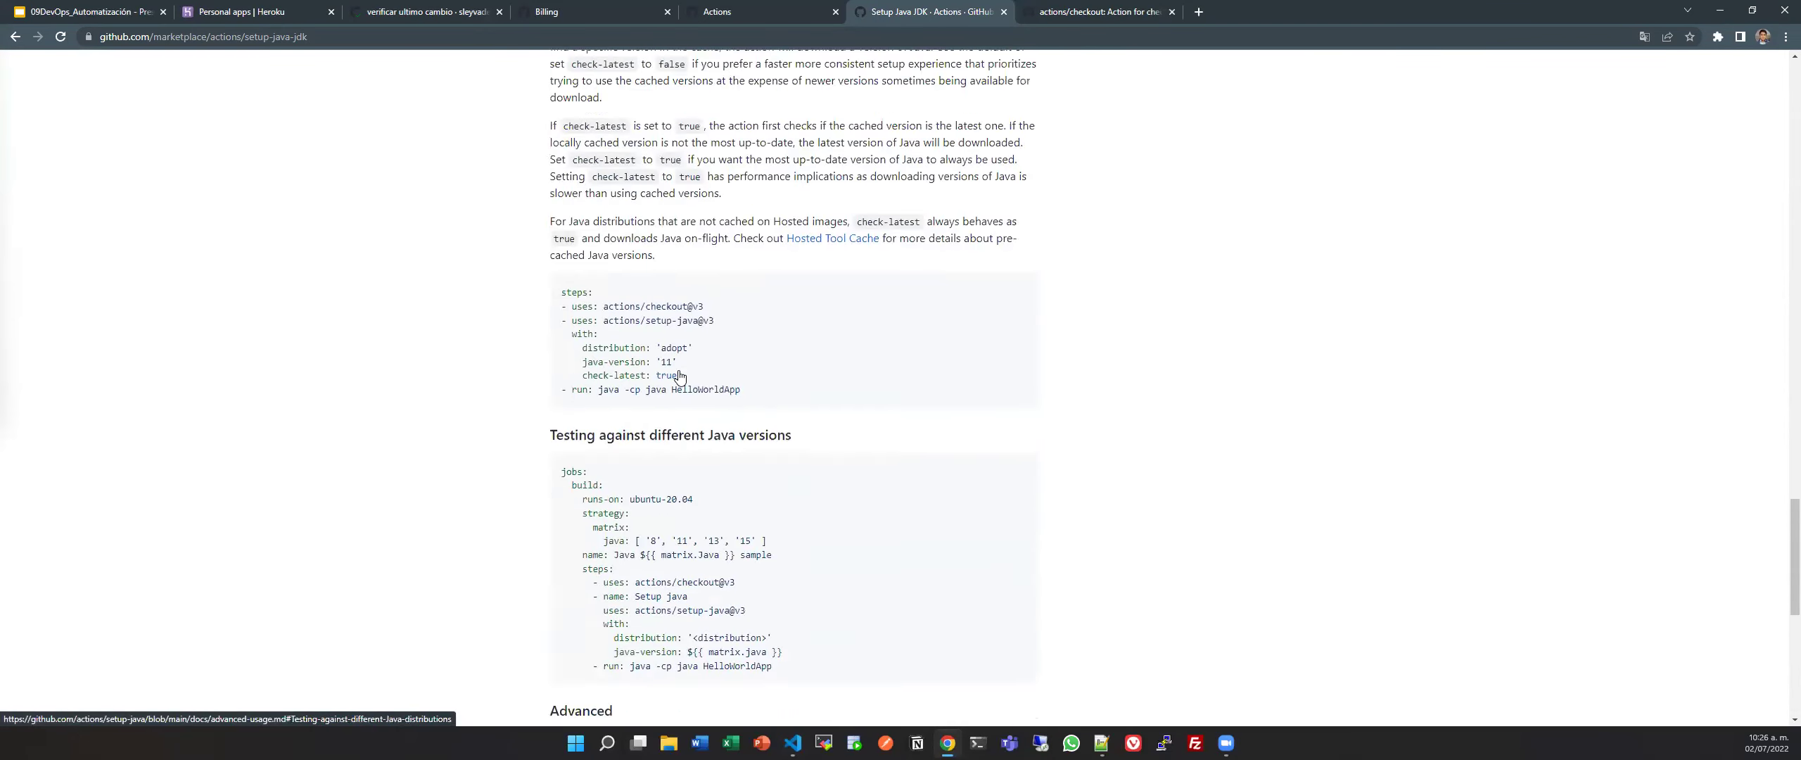
key("alt+Tab")
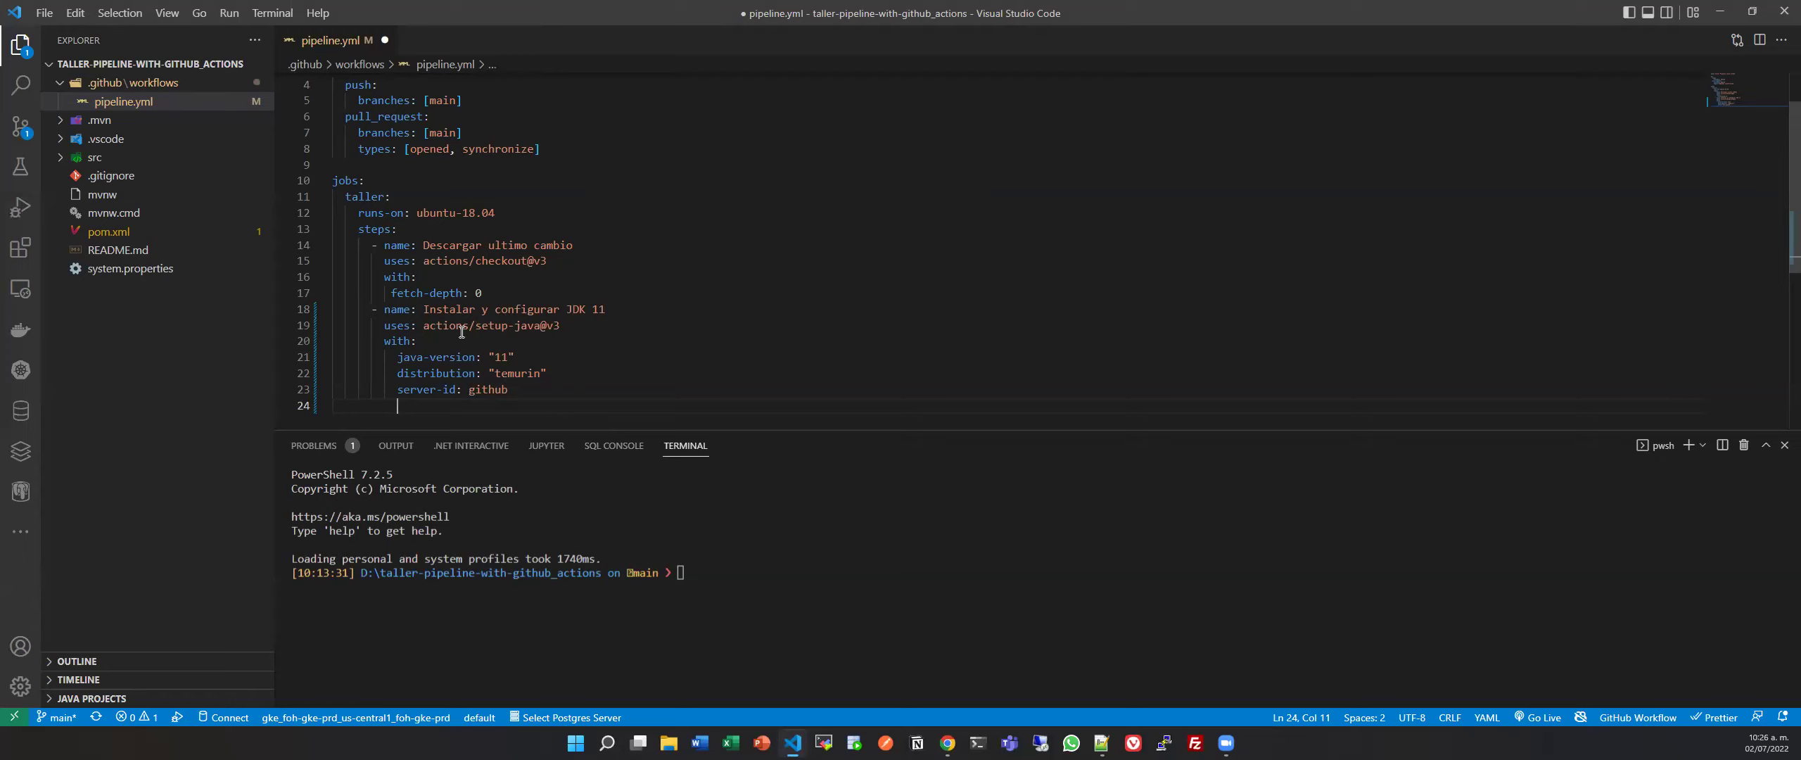
Add a 'settings-path:' key on the line below server-id.
left_click_drag(399, 389, 510, 389)
left_click(468, 407)
type("se")
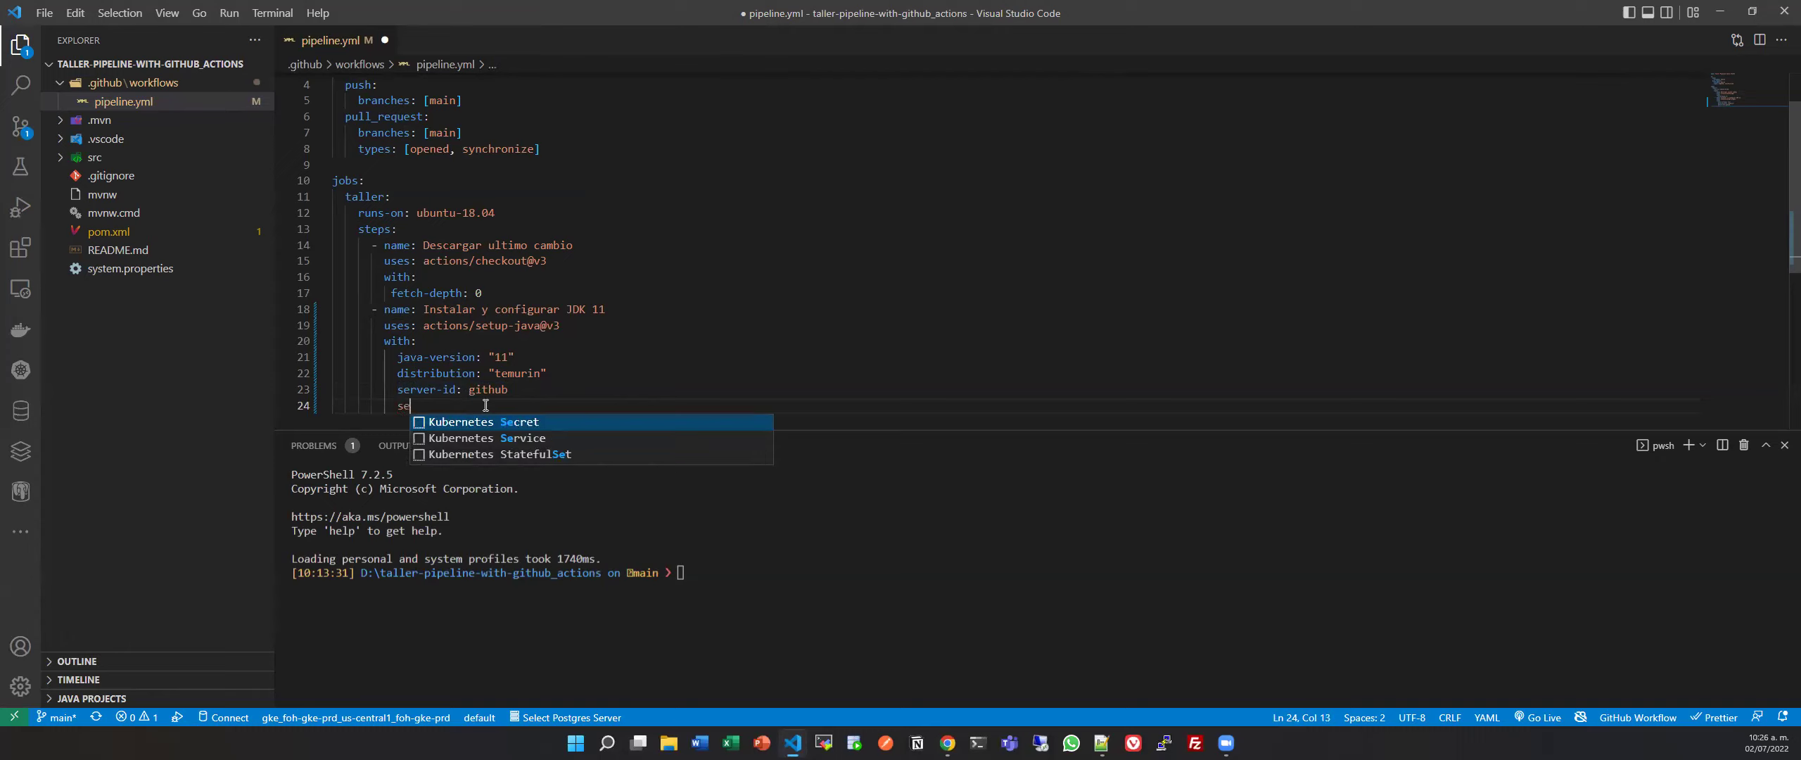
type("ttingsa")
key("BackSpace")
type("-")
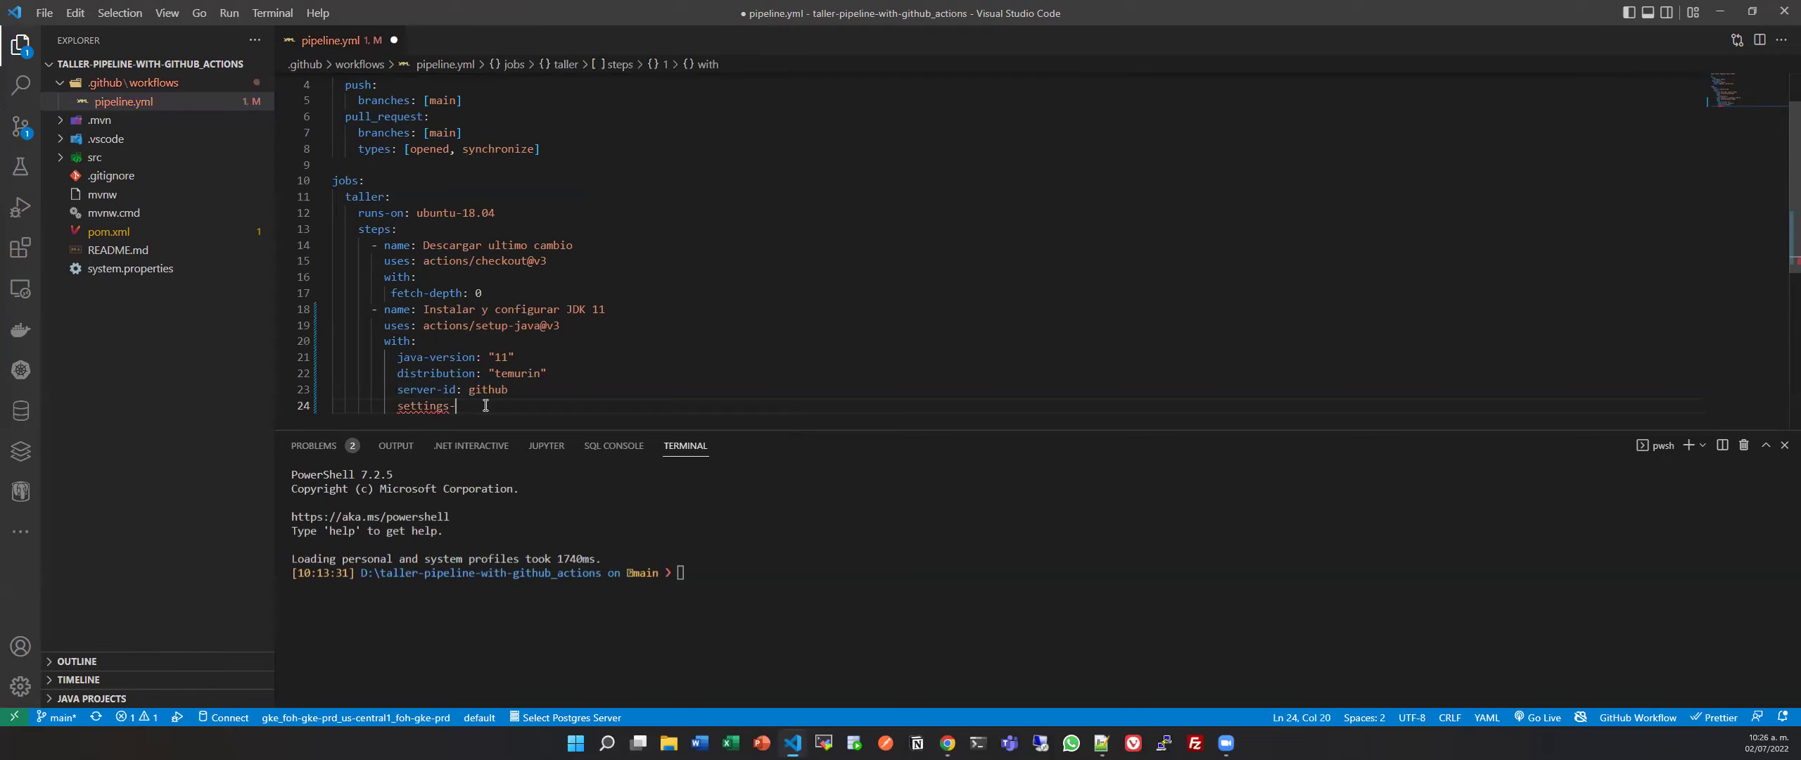
type("path:")
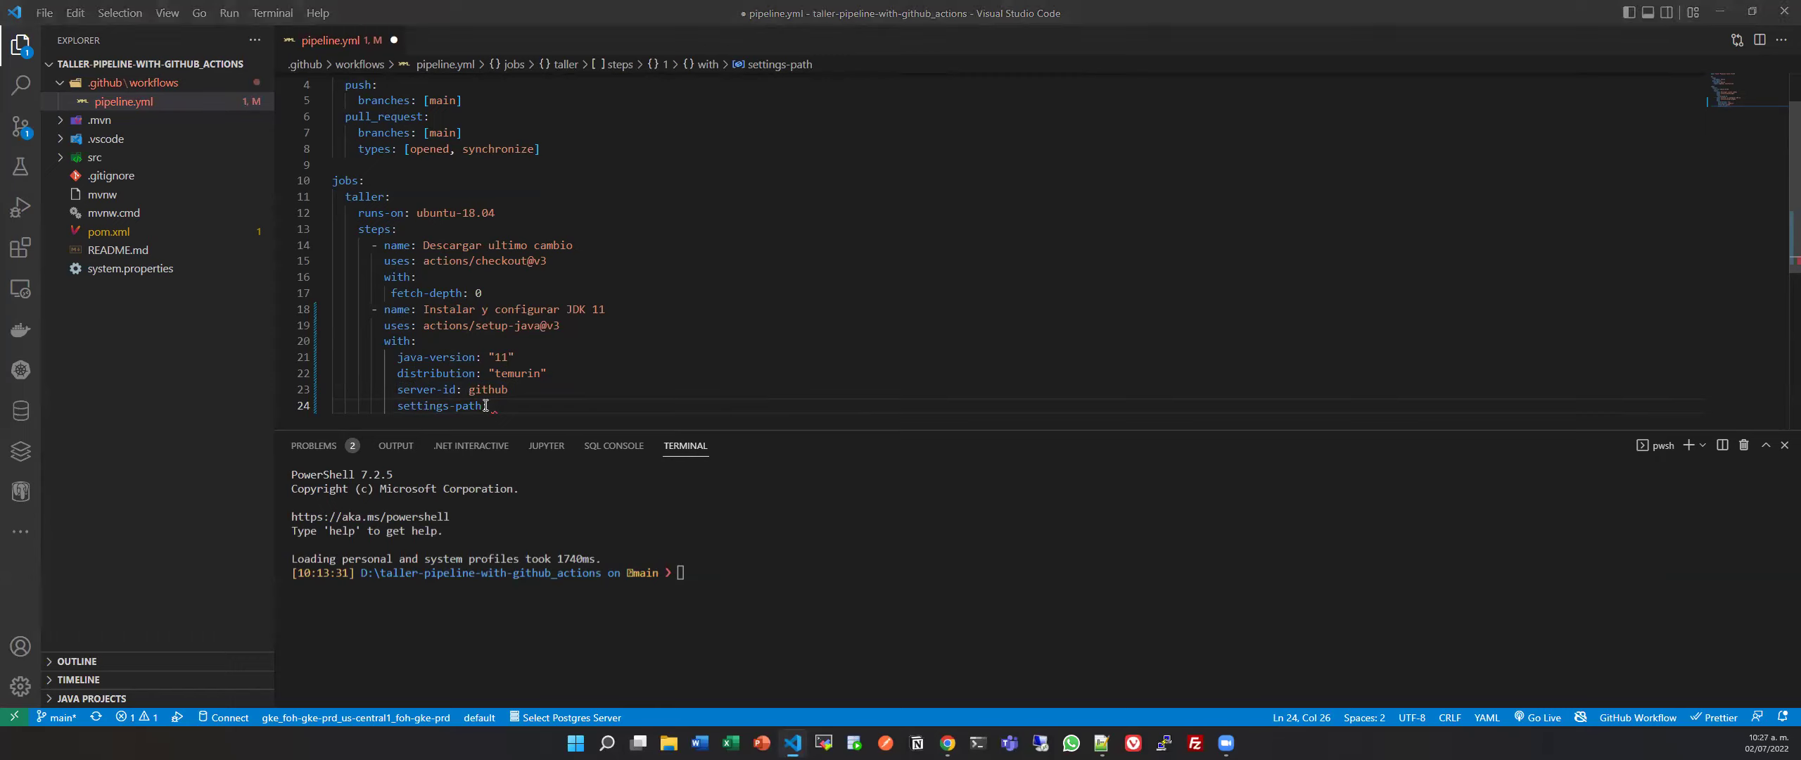
Start a browser search for 'github actions context' in a new tab.
key("alt+Tab")
key("ctrl+t")
type("github actions context")
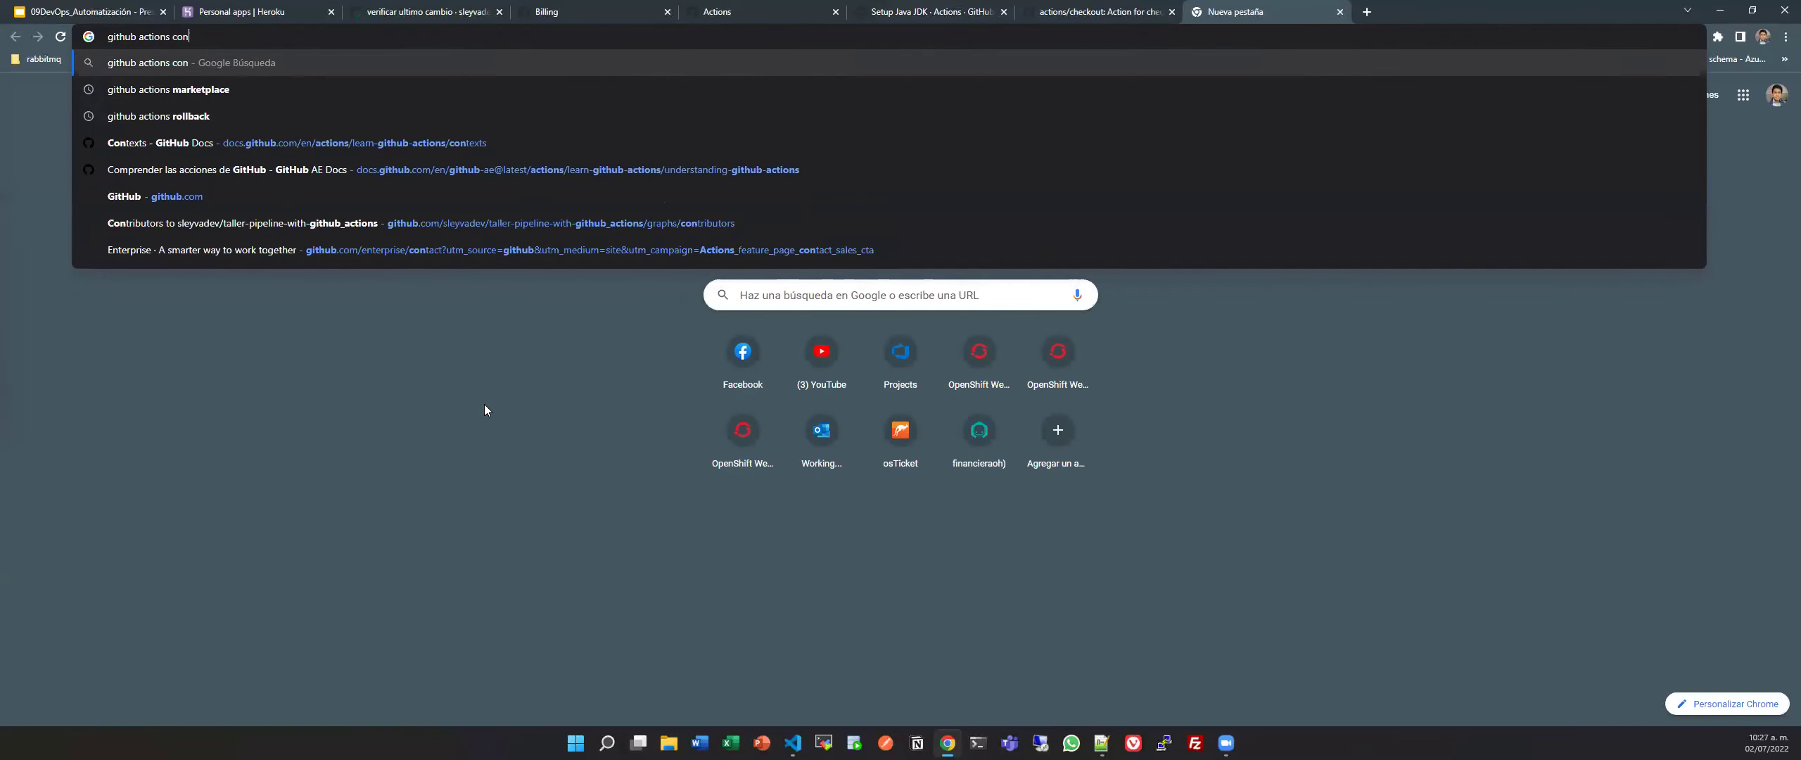
Open the GitHub Docs Contexts article and read through its context and availability tables.
key("Return")
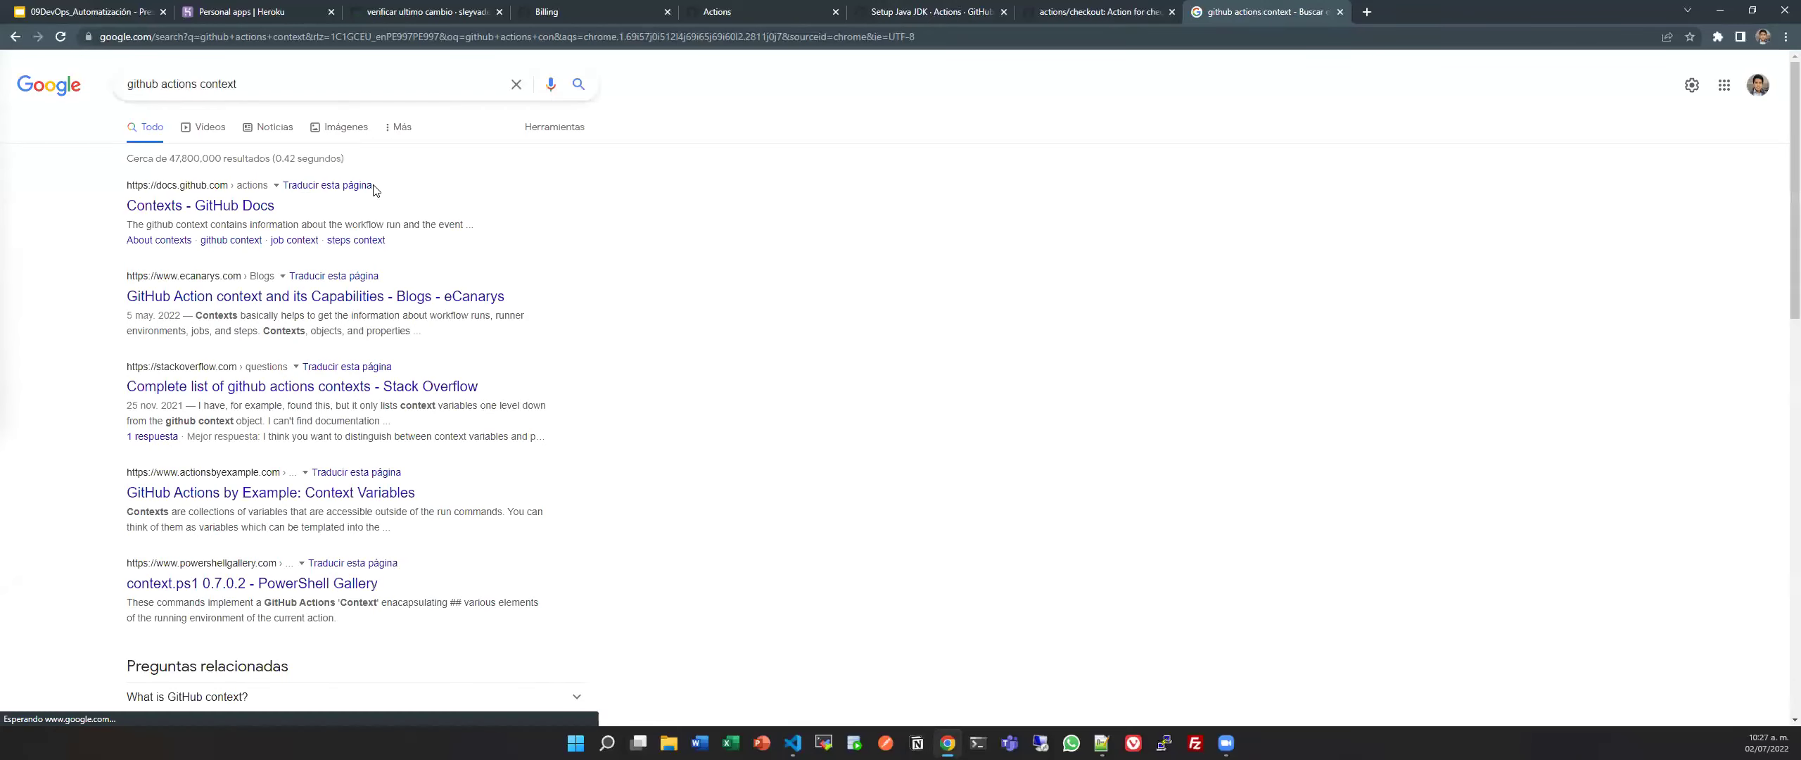
left_click(223, 207)
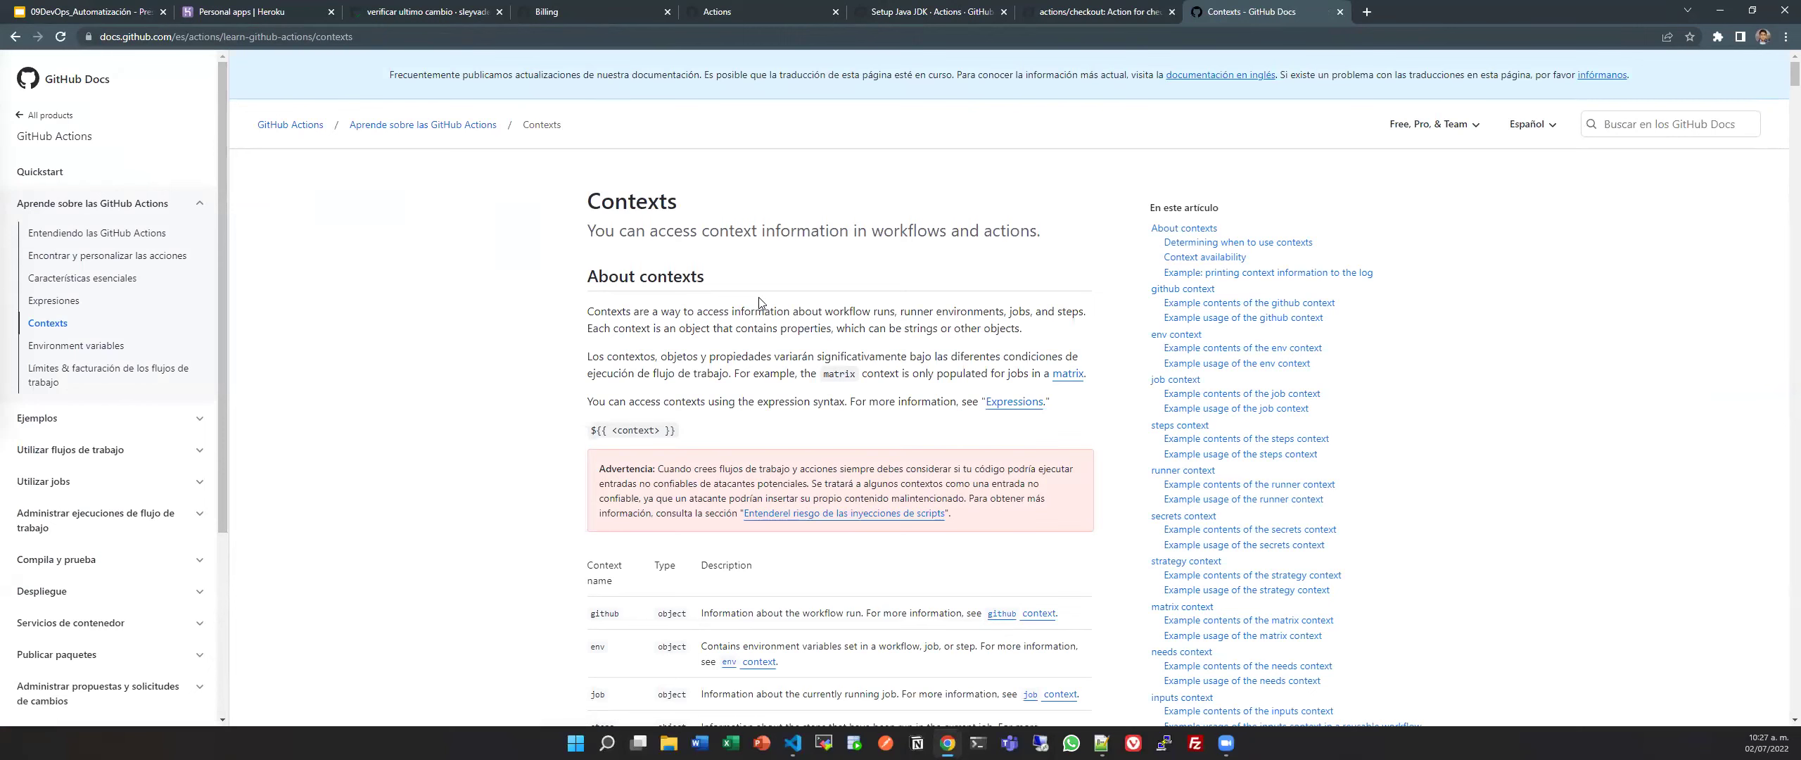
scroll(760, 303, "down", 5)
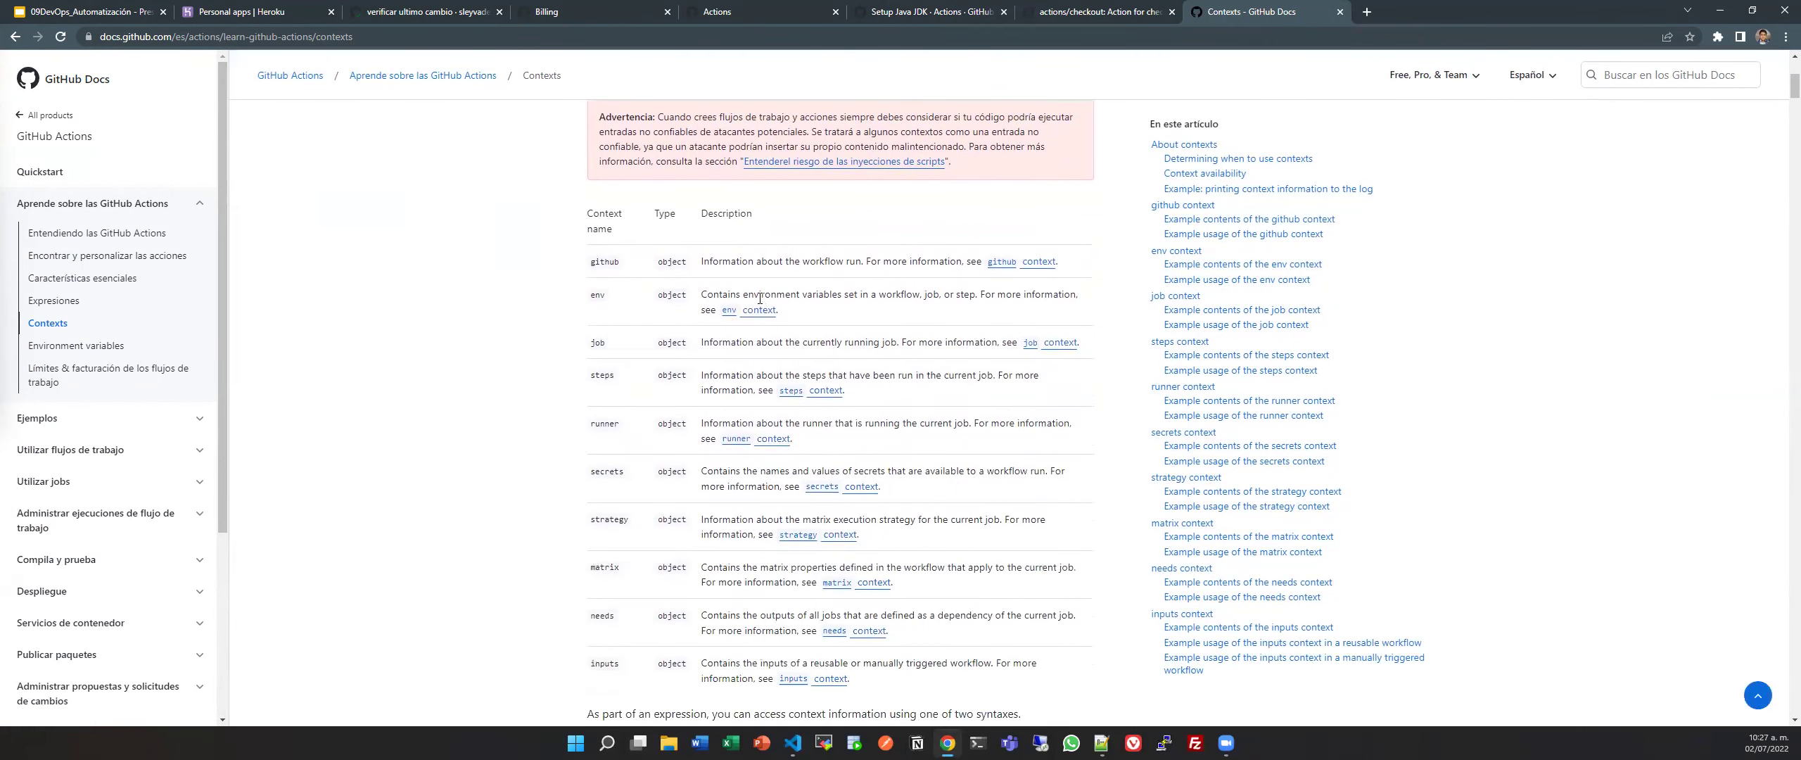
scroll(759, 299, "down", 3)
scroll(760, 301, "up", 4)
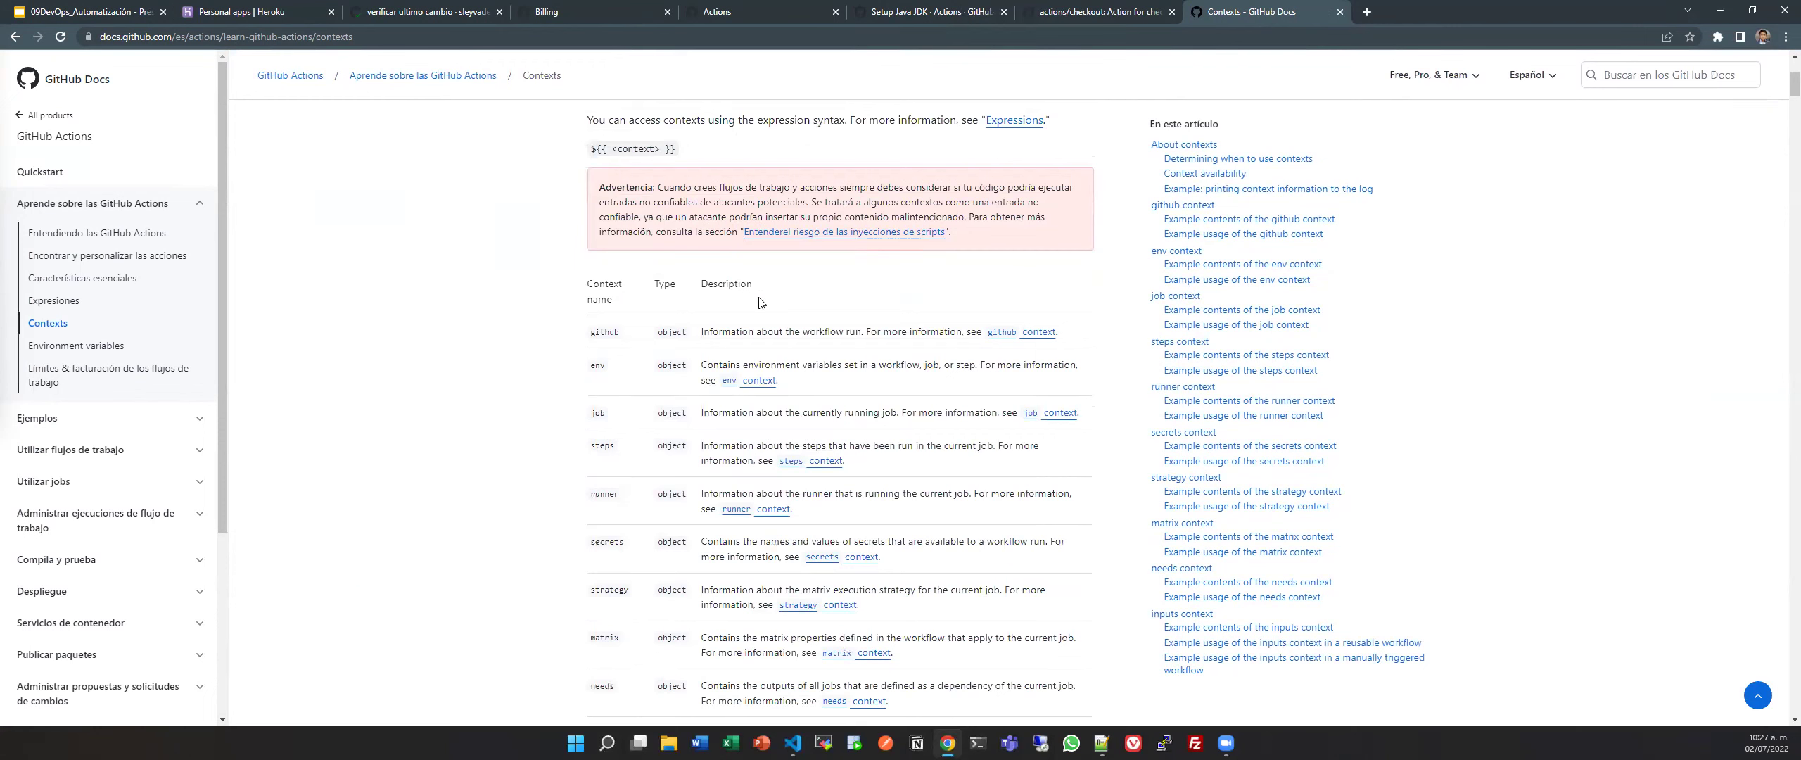
scroll(759, 303, "down", 7)
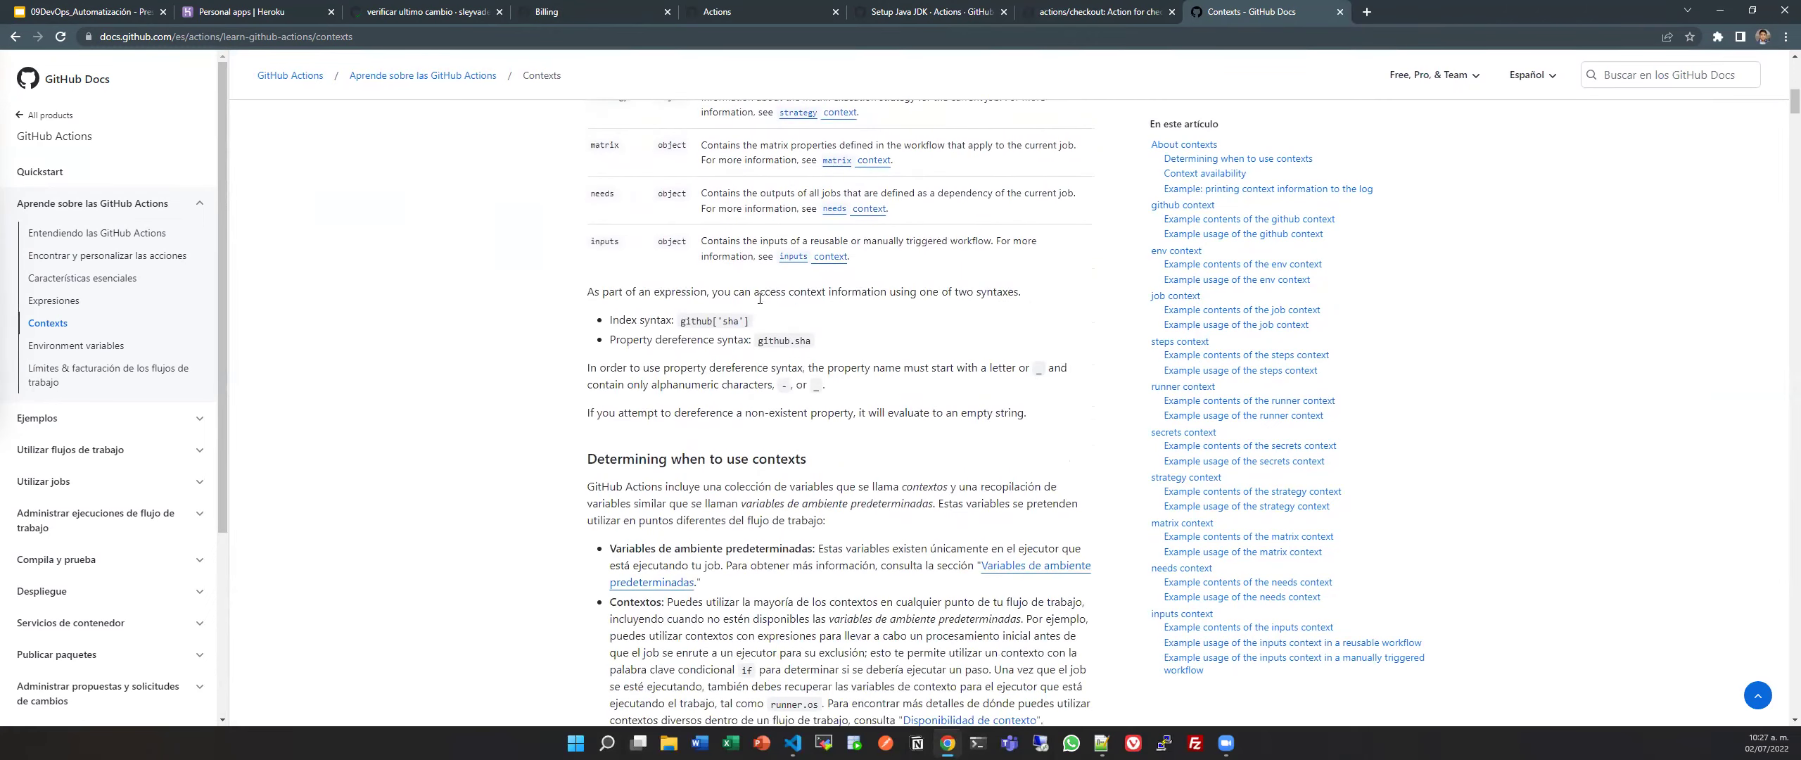
scroll(759, 299, "down", 15)
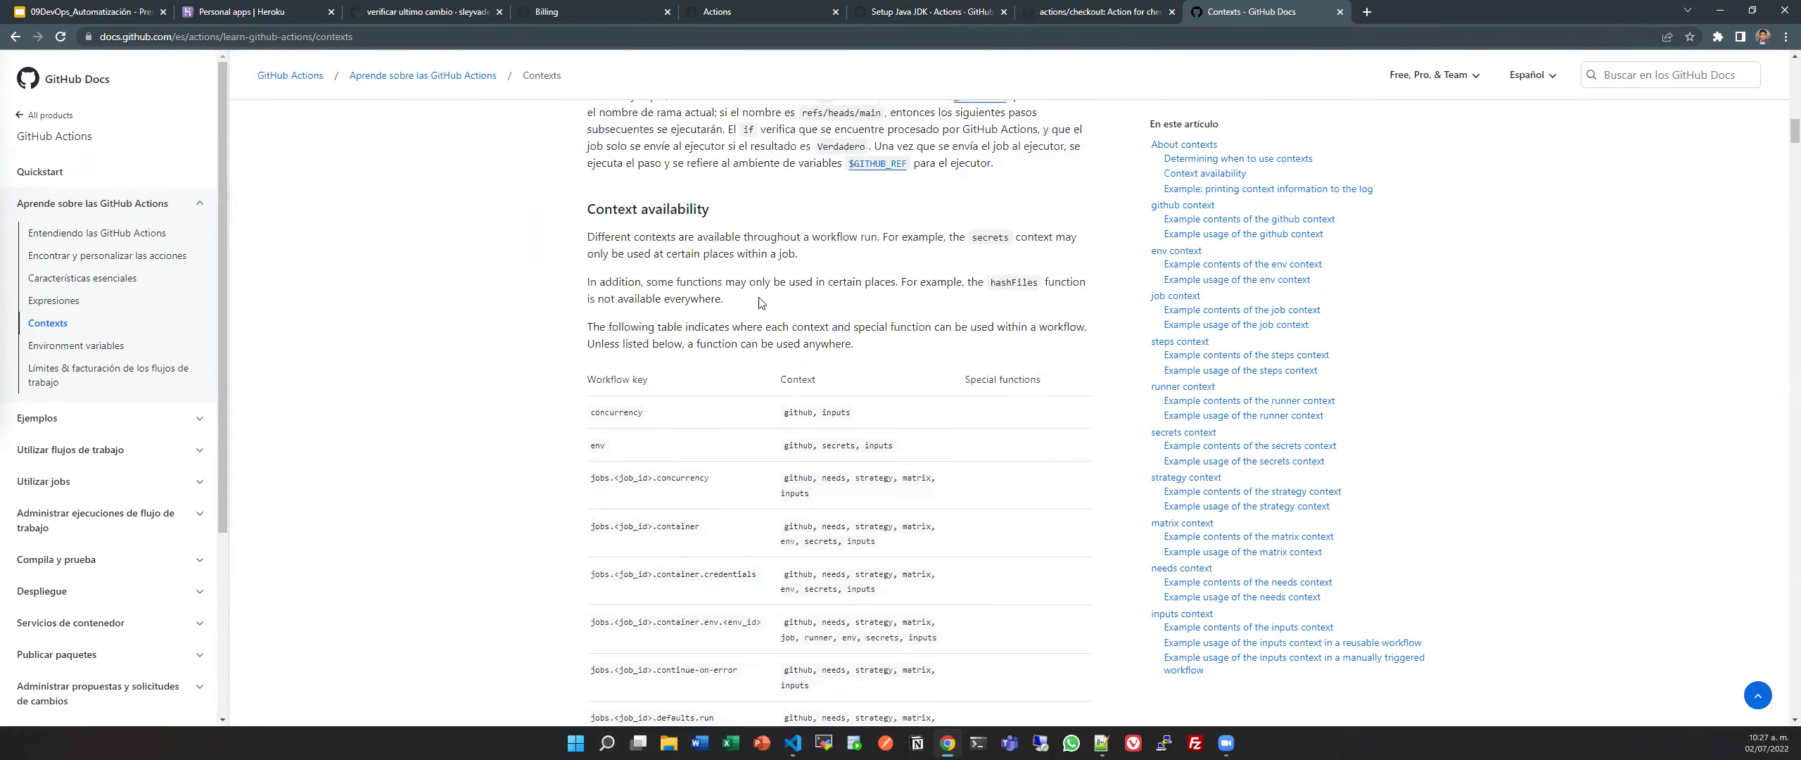
scroll(758, 303, "down", 7)
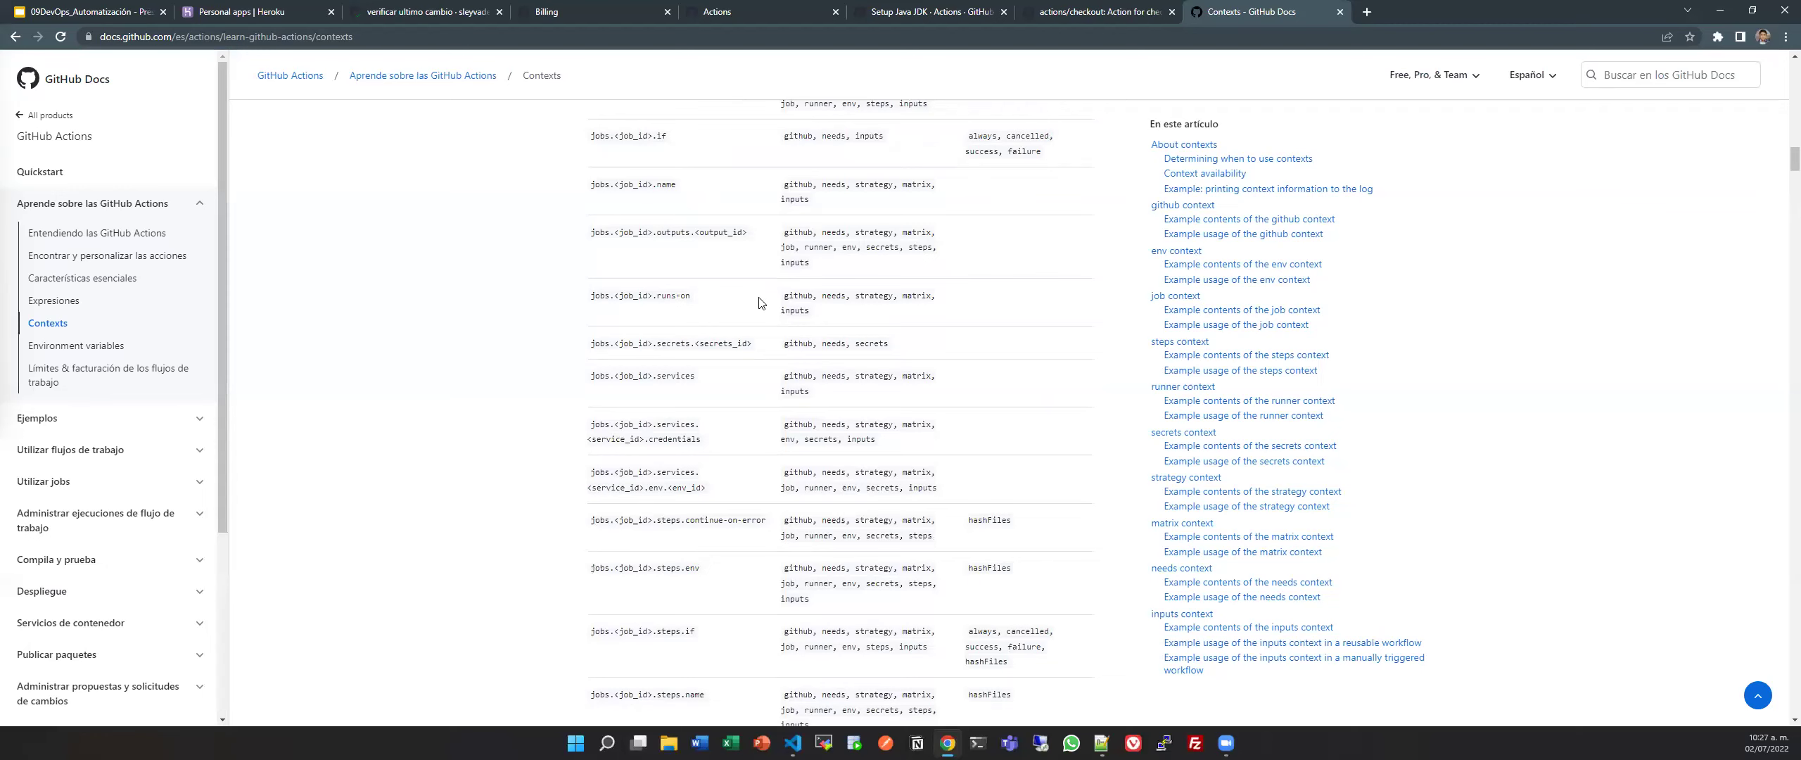
scroll(759, 302, "down", 6)
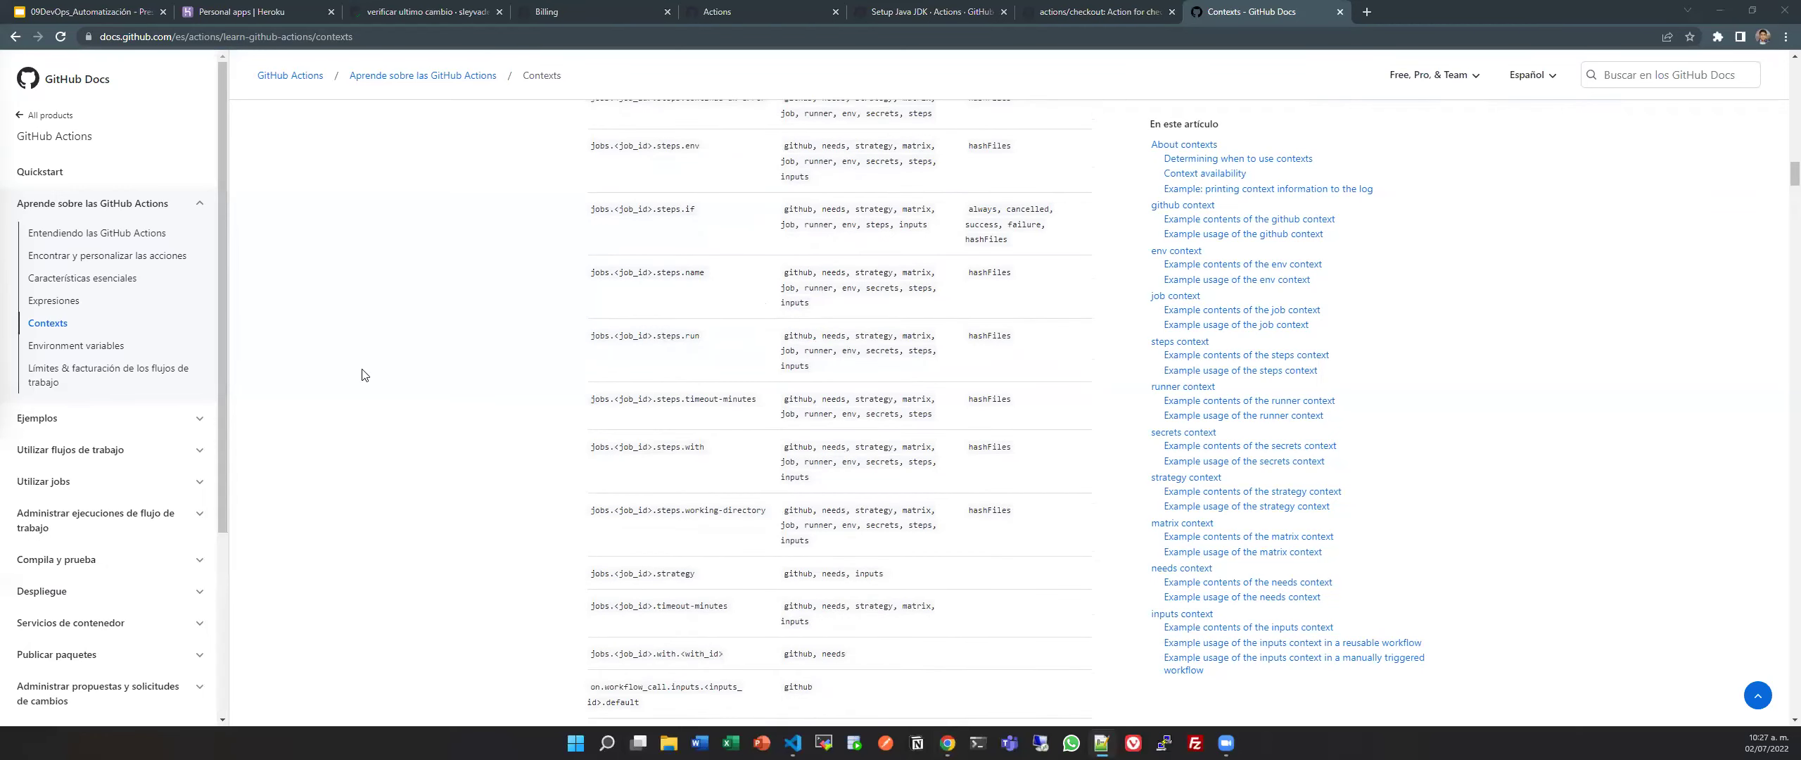
key("alt+Tab")
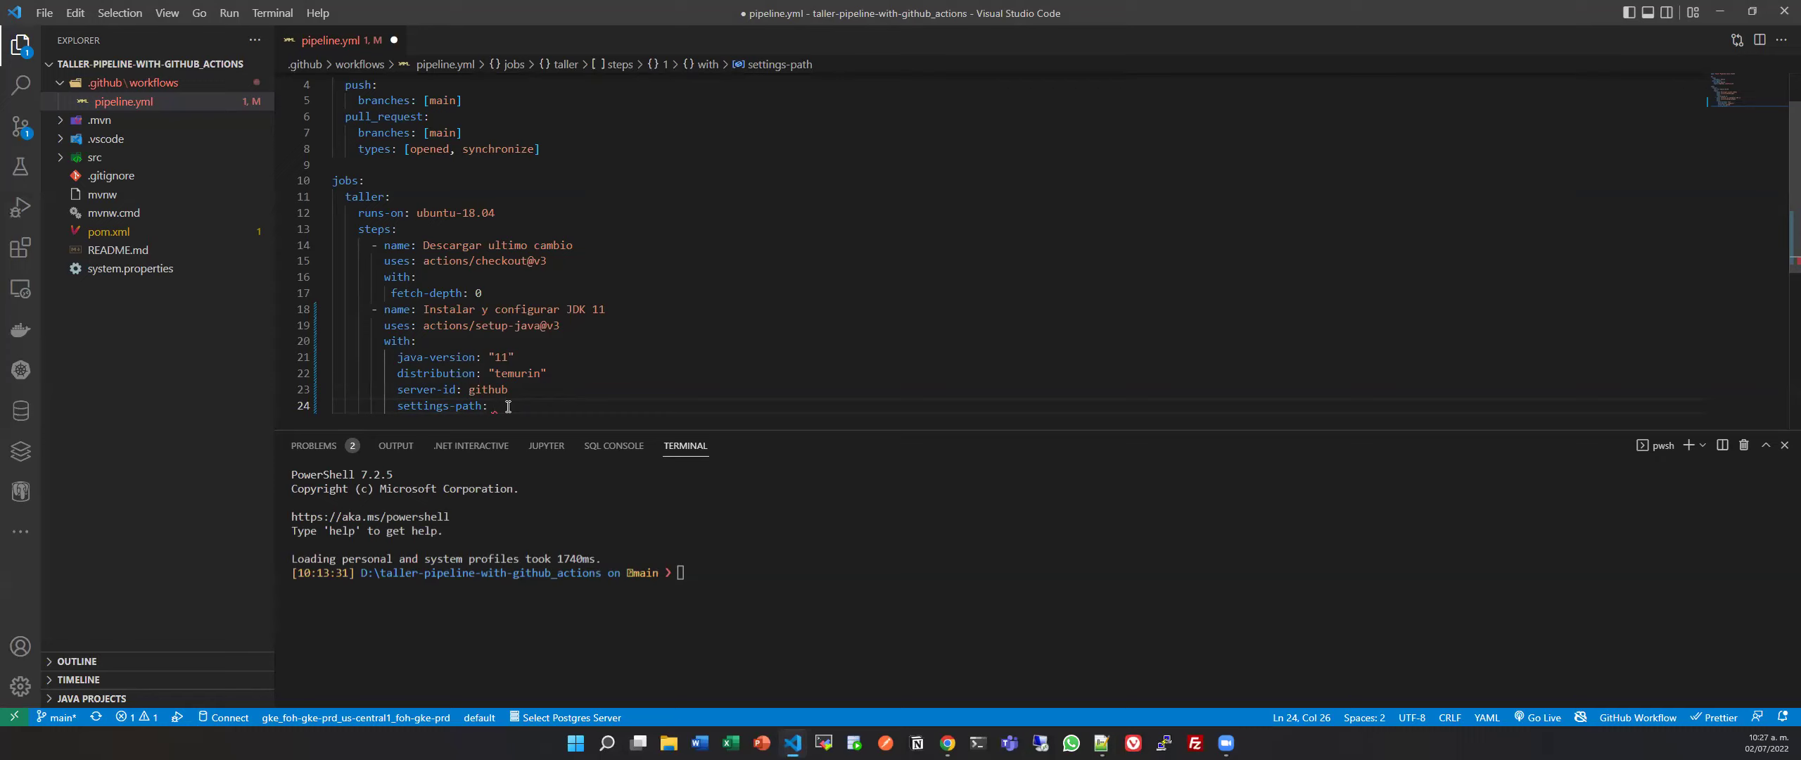
Begin the settings-path value with '${{github.'.
type("$")
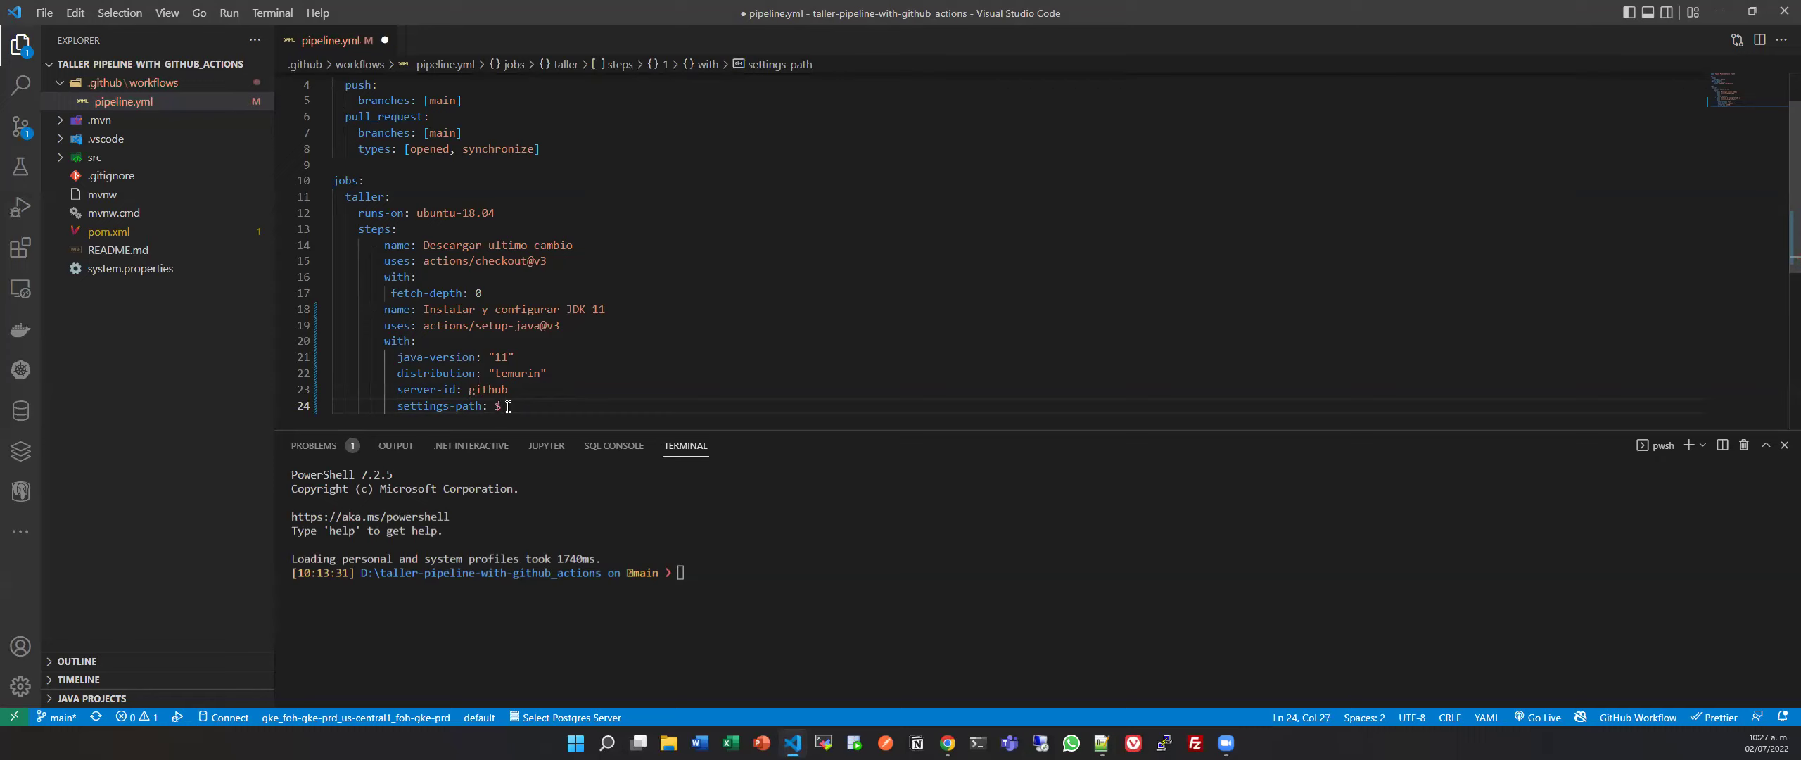
type("{{github.")
Locate and select the github.workspace property in the Docs' github context section.
key("alt+Tab")
scroll(688, 350, "up", 6)
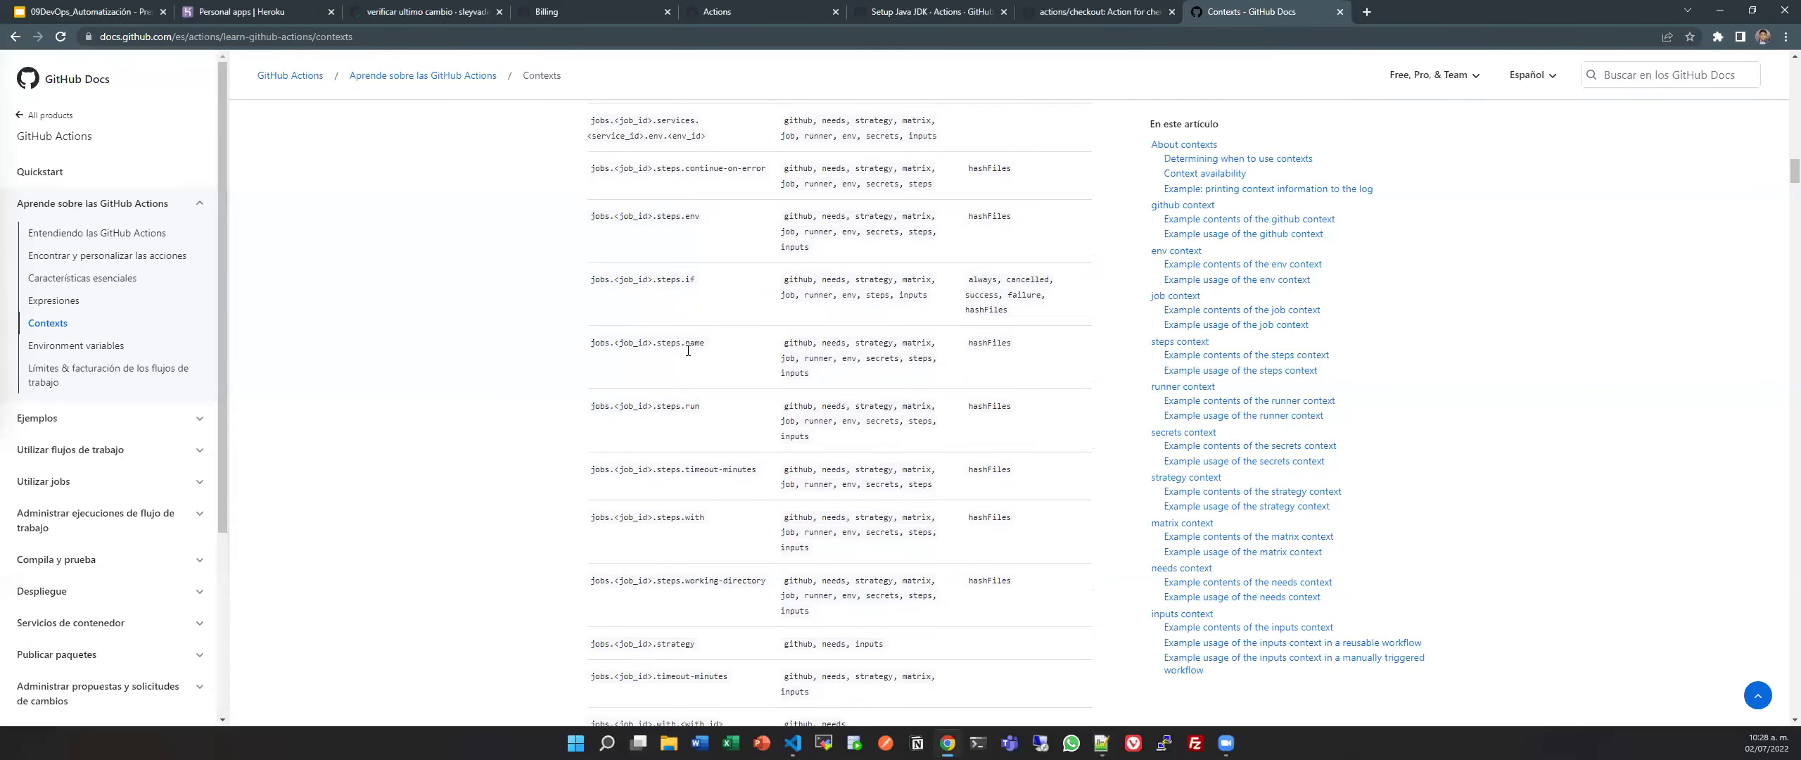
scroll(688, 350, "up", 10)
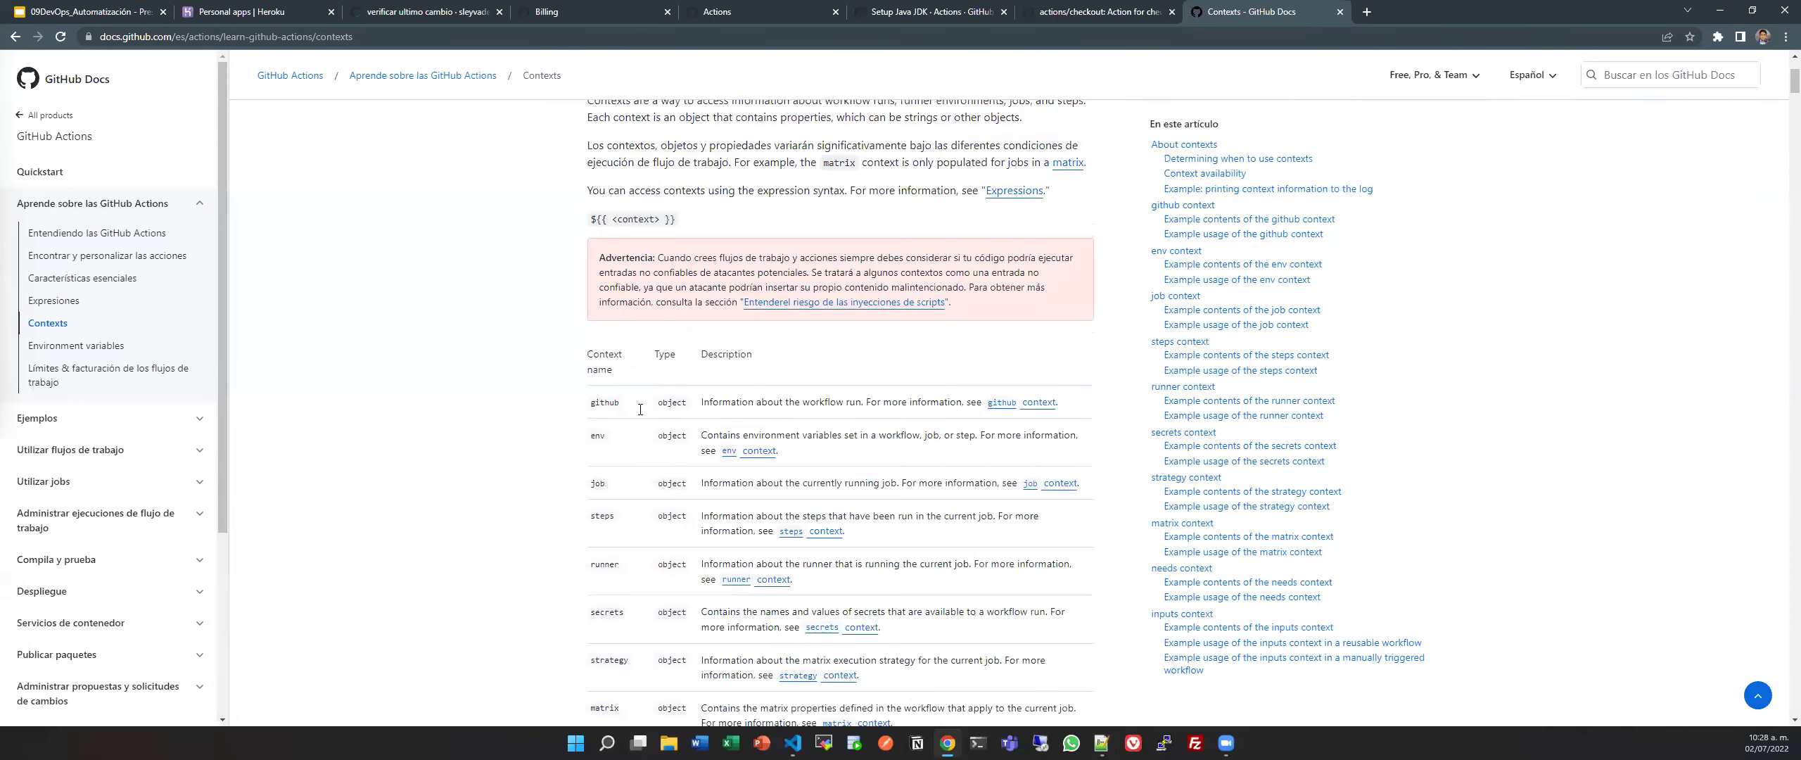
left_click(1015, 405)
scroll(1015, 405, "down", 4)
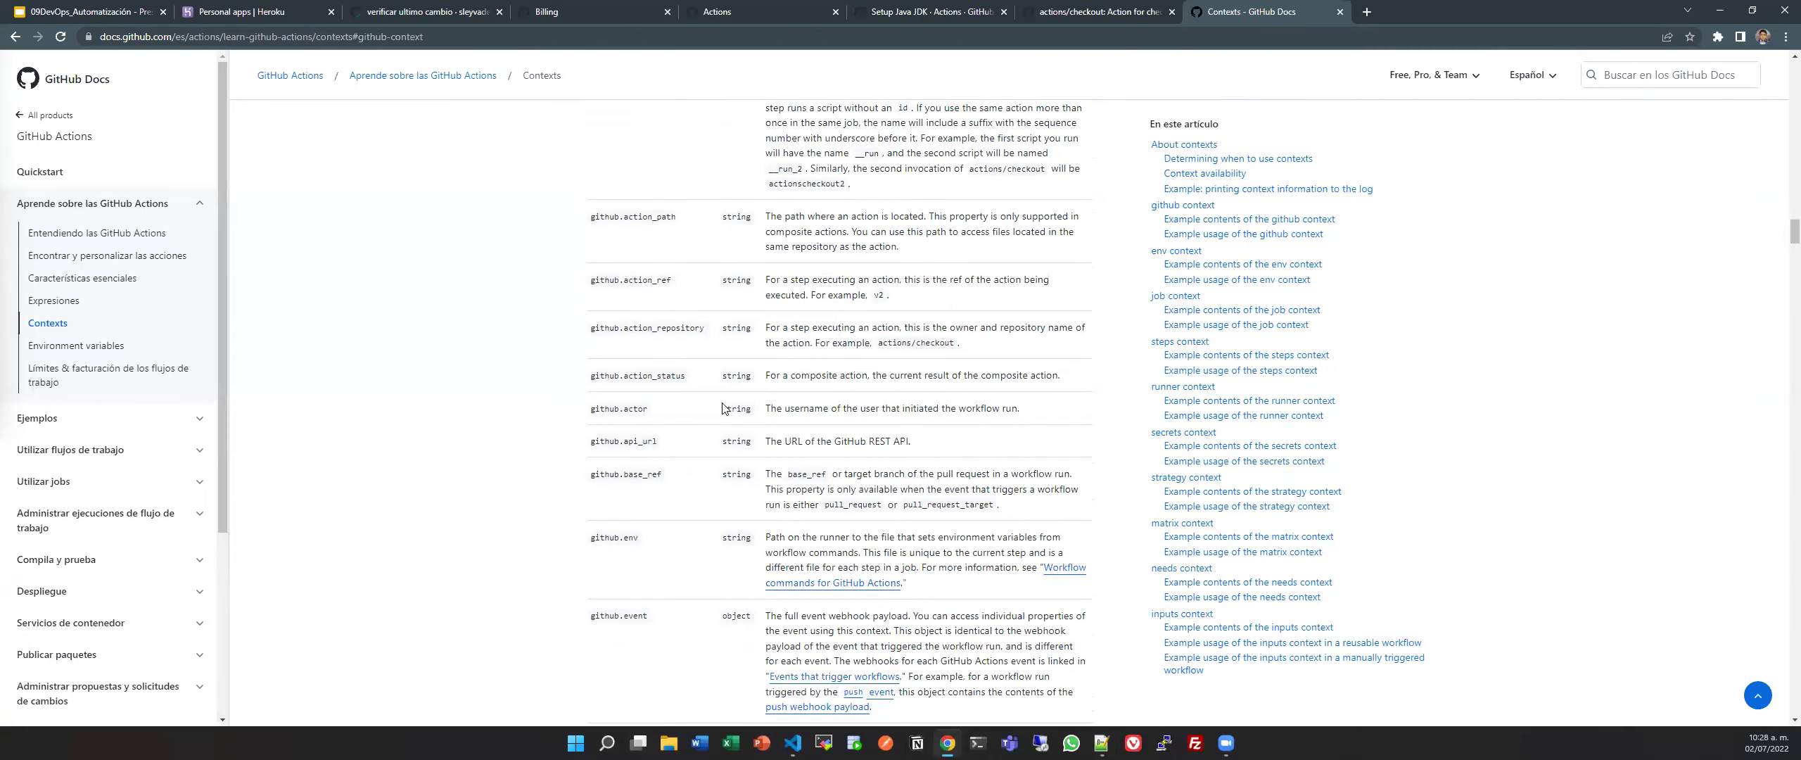
scroll(704, 404, "down", 7)
scroll(651, 402, "down", 9)
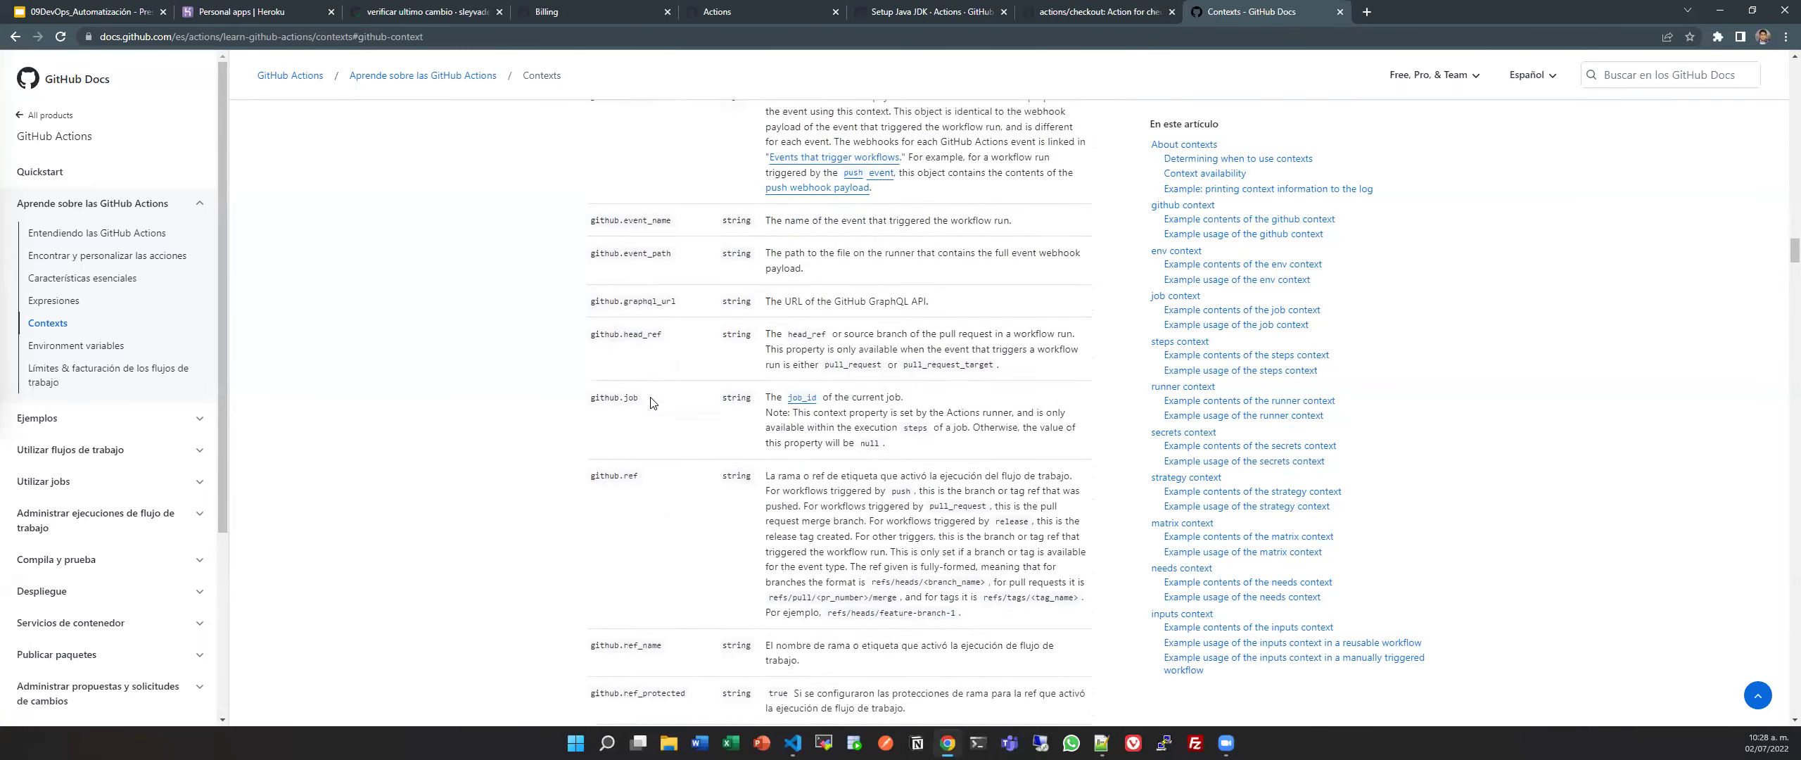
scroll(650, 403, "down", 4)
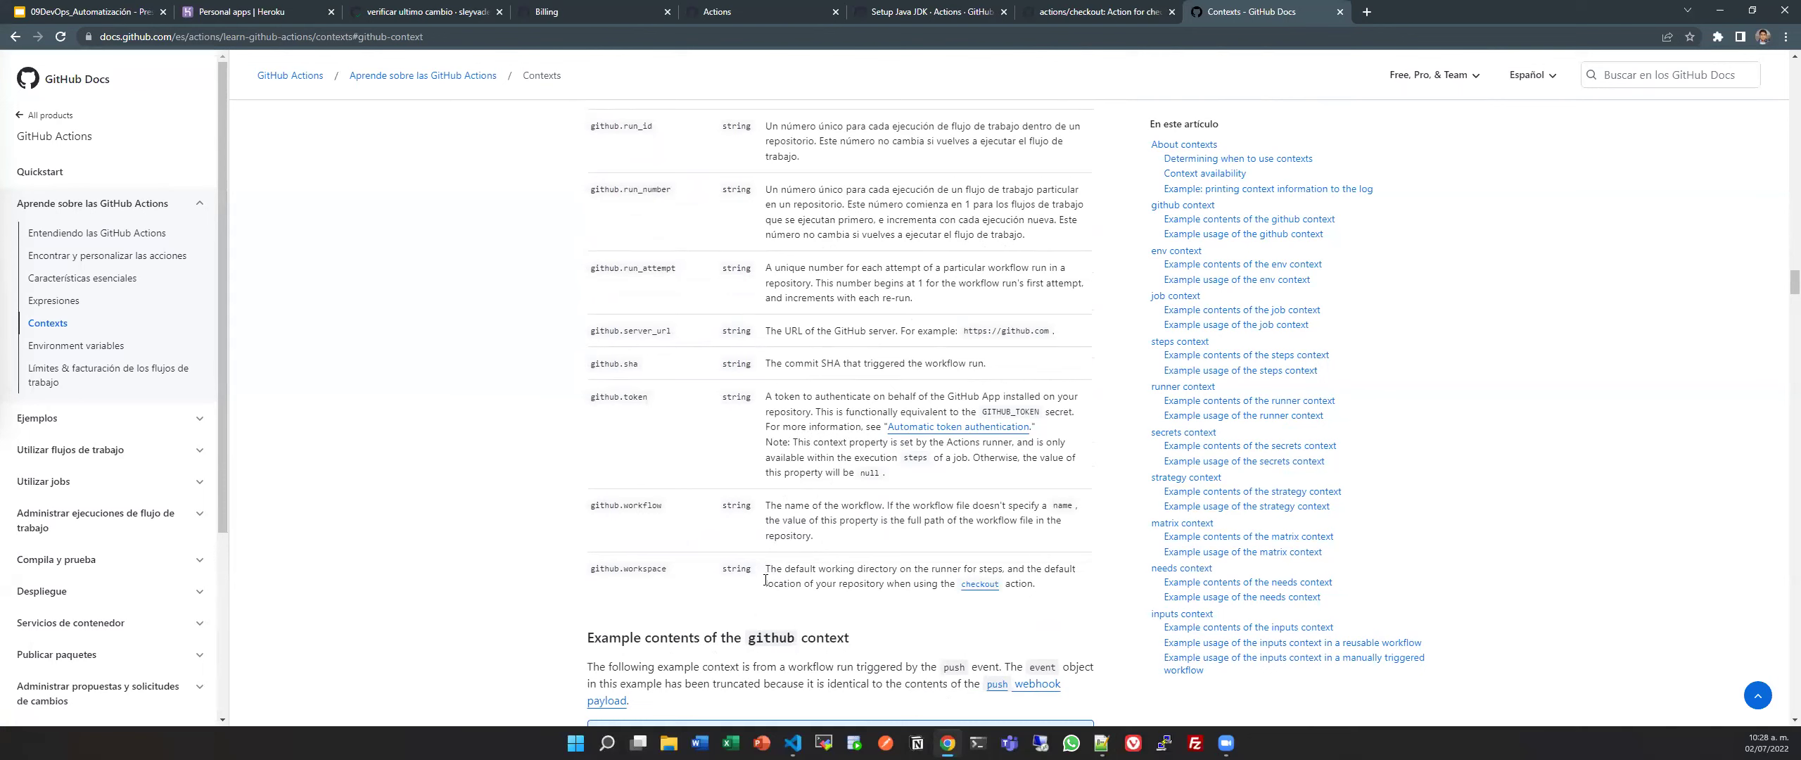
left_click_drag(589, 568, 666, 567)
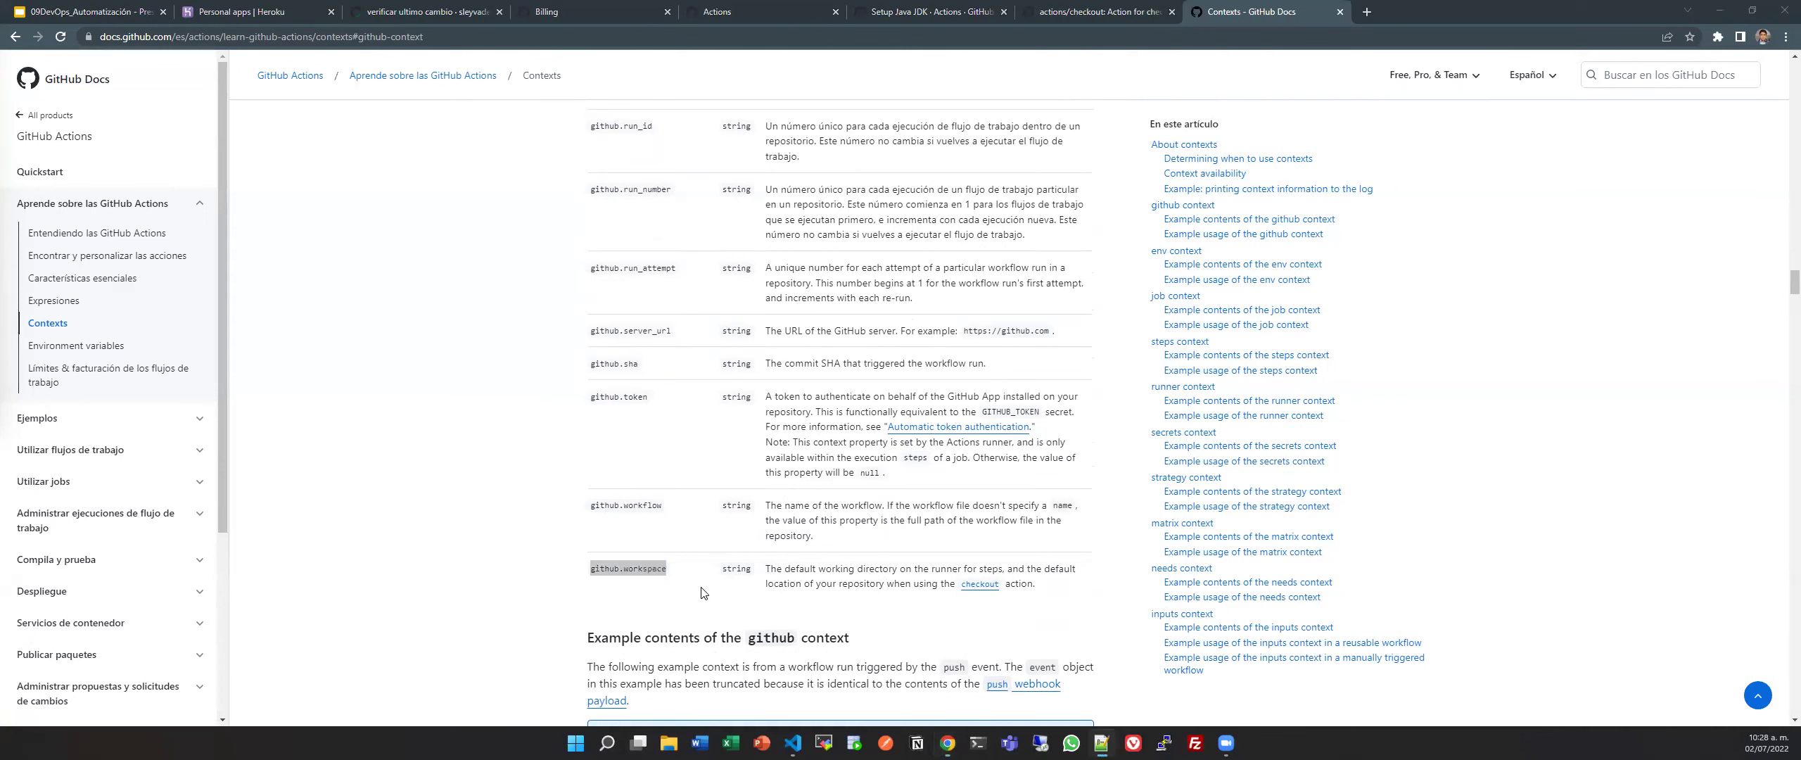
key("alt+Tab")
Complete settings-path as ${{github.workspace}}, add a blank line below, and save pipeline.yml.
type("workspace")
key("ctrl+s")
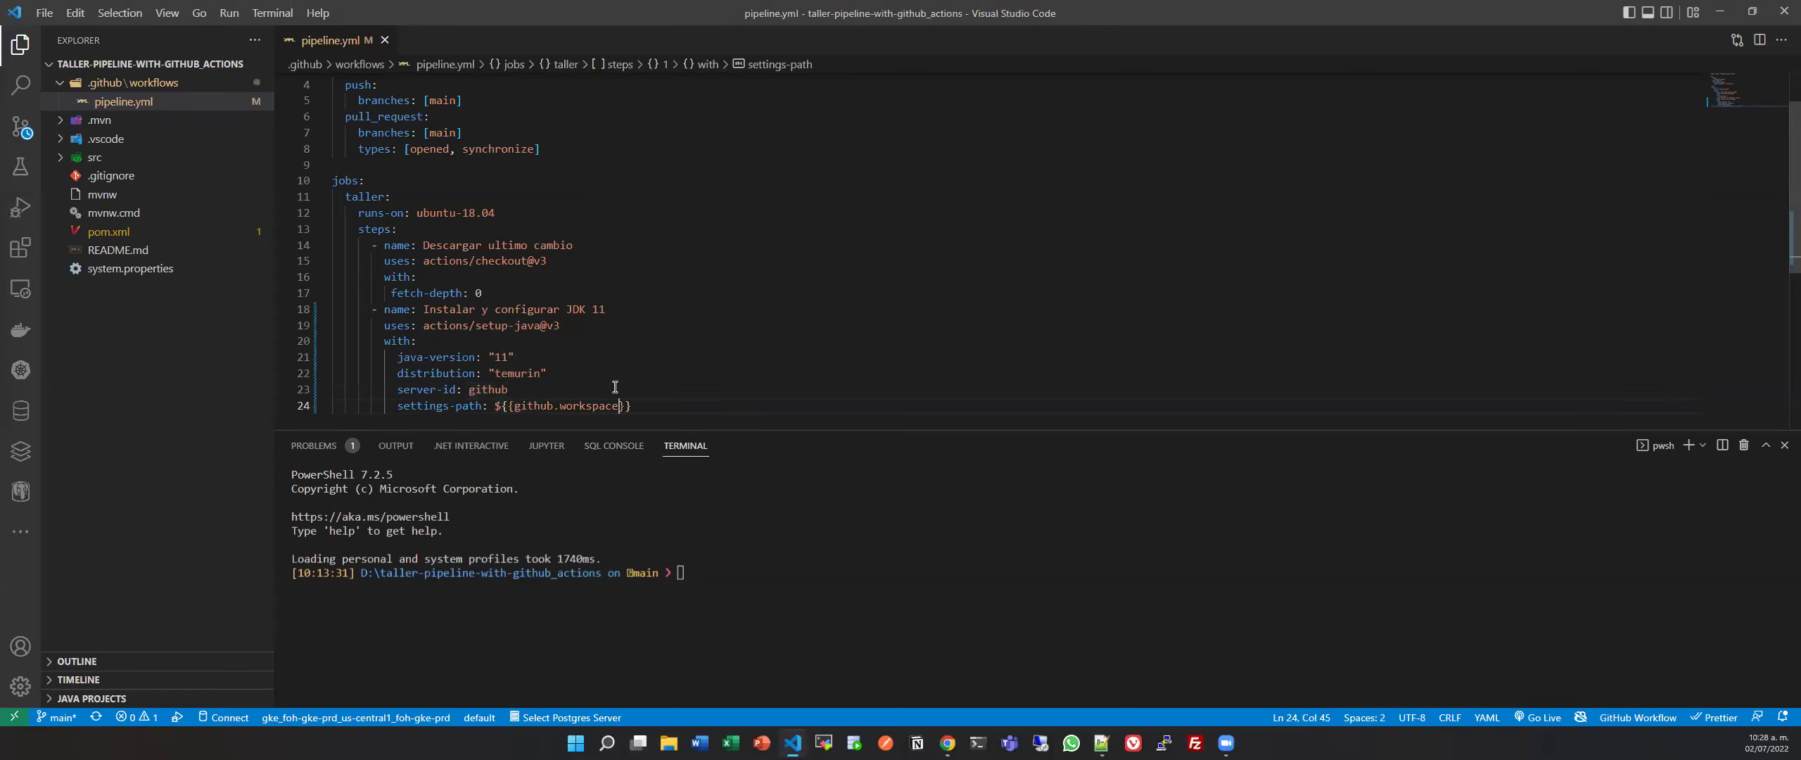
scroll(615, 386, "down", 2)
left_click(709, 333)
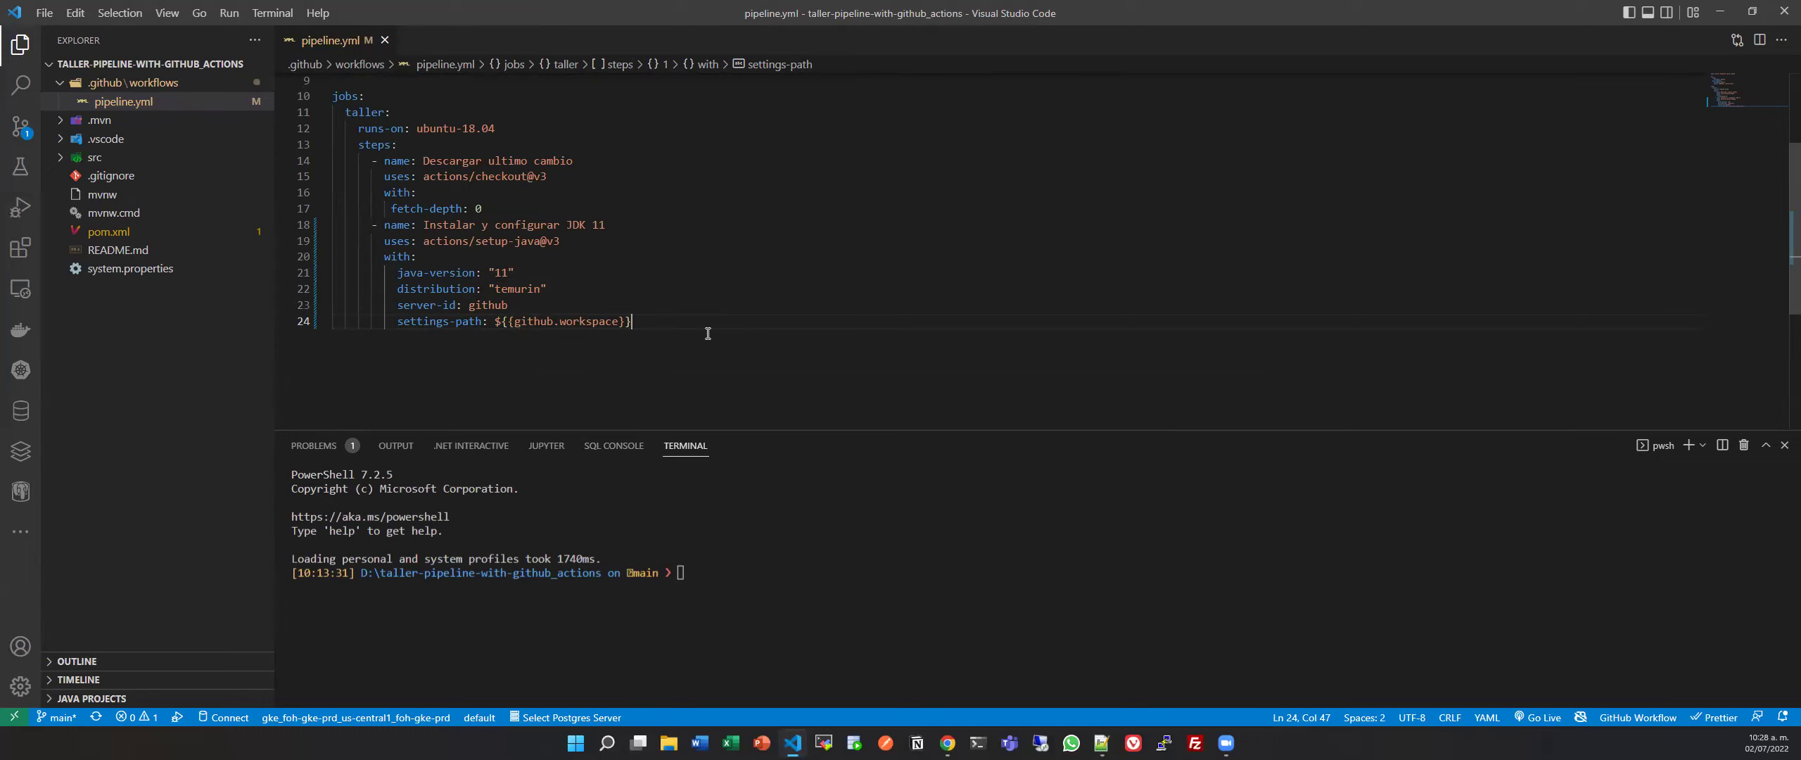
key("Return")
key("ctrl+s")
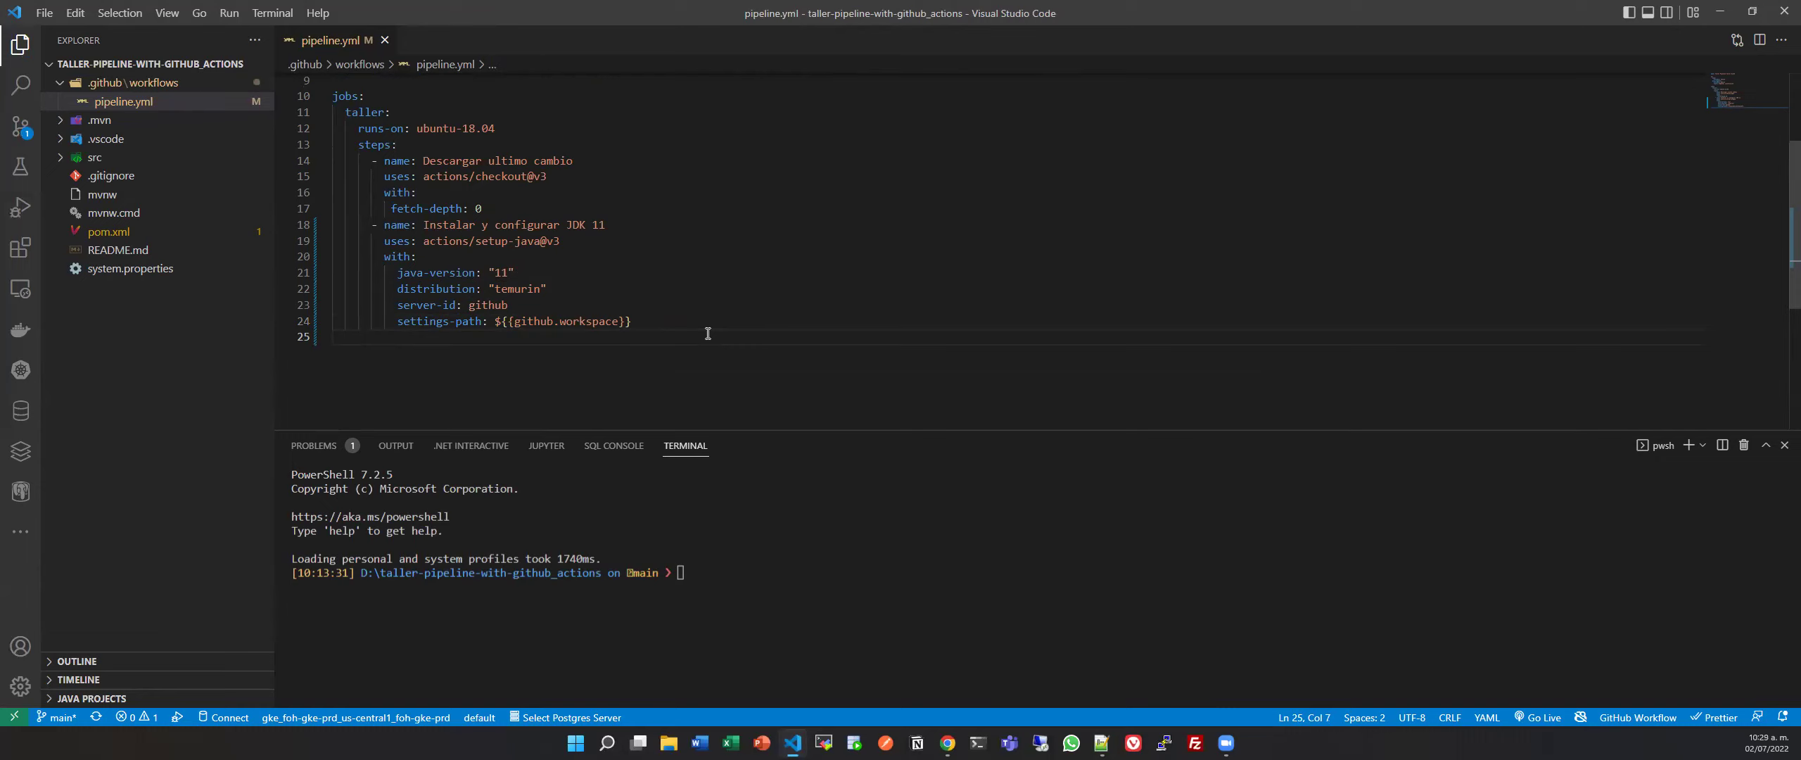
Add a new step named 'Ejecucion de Test' at the end of pipeline.yml.
type("- name")
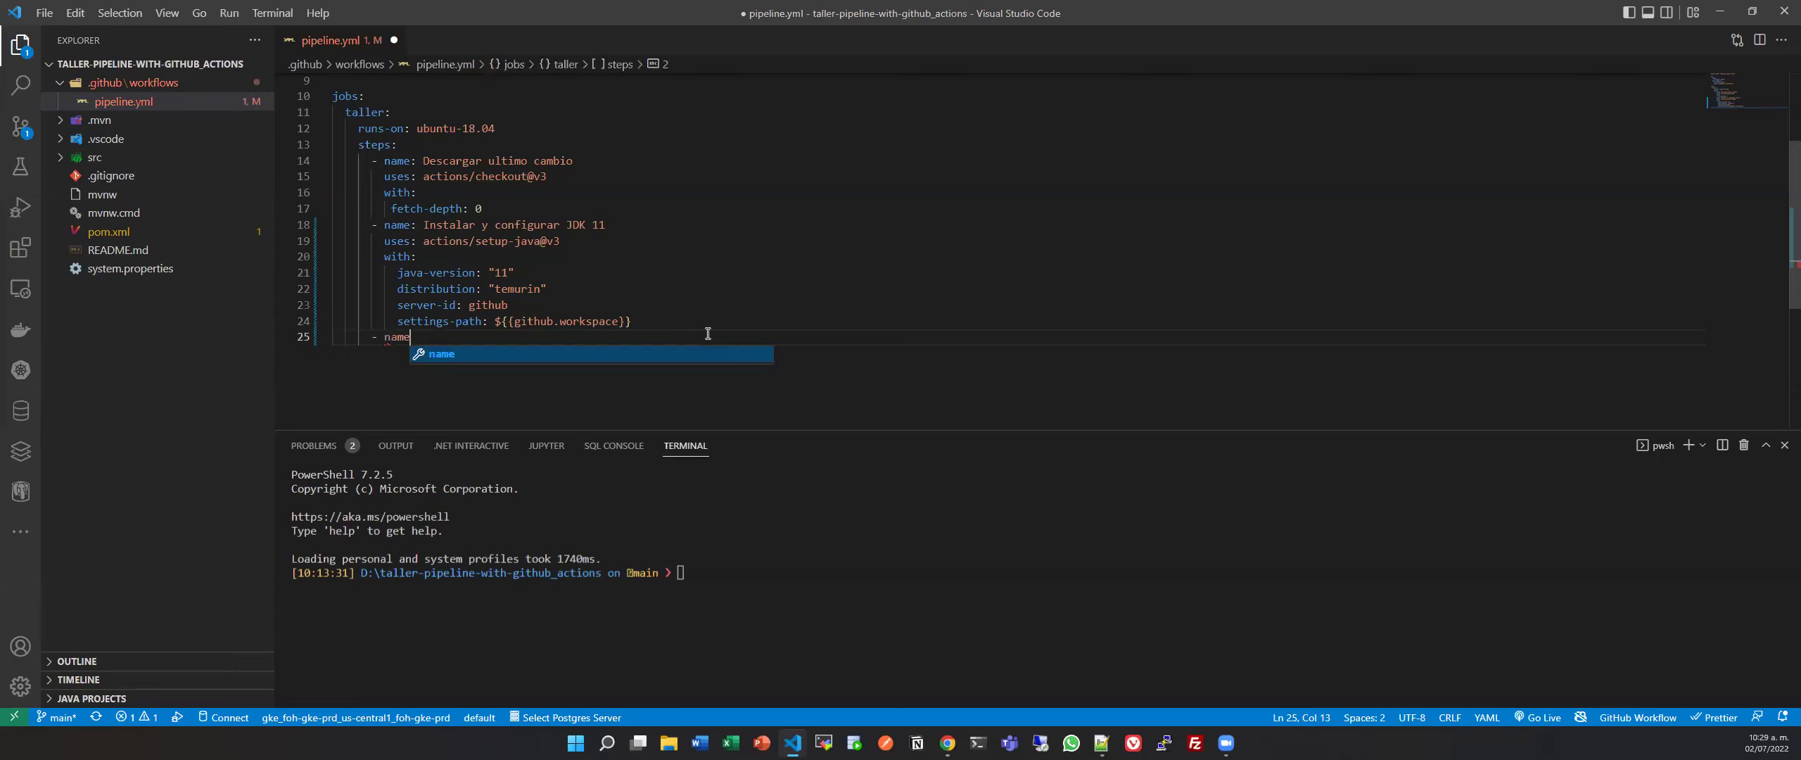
key("Return")
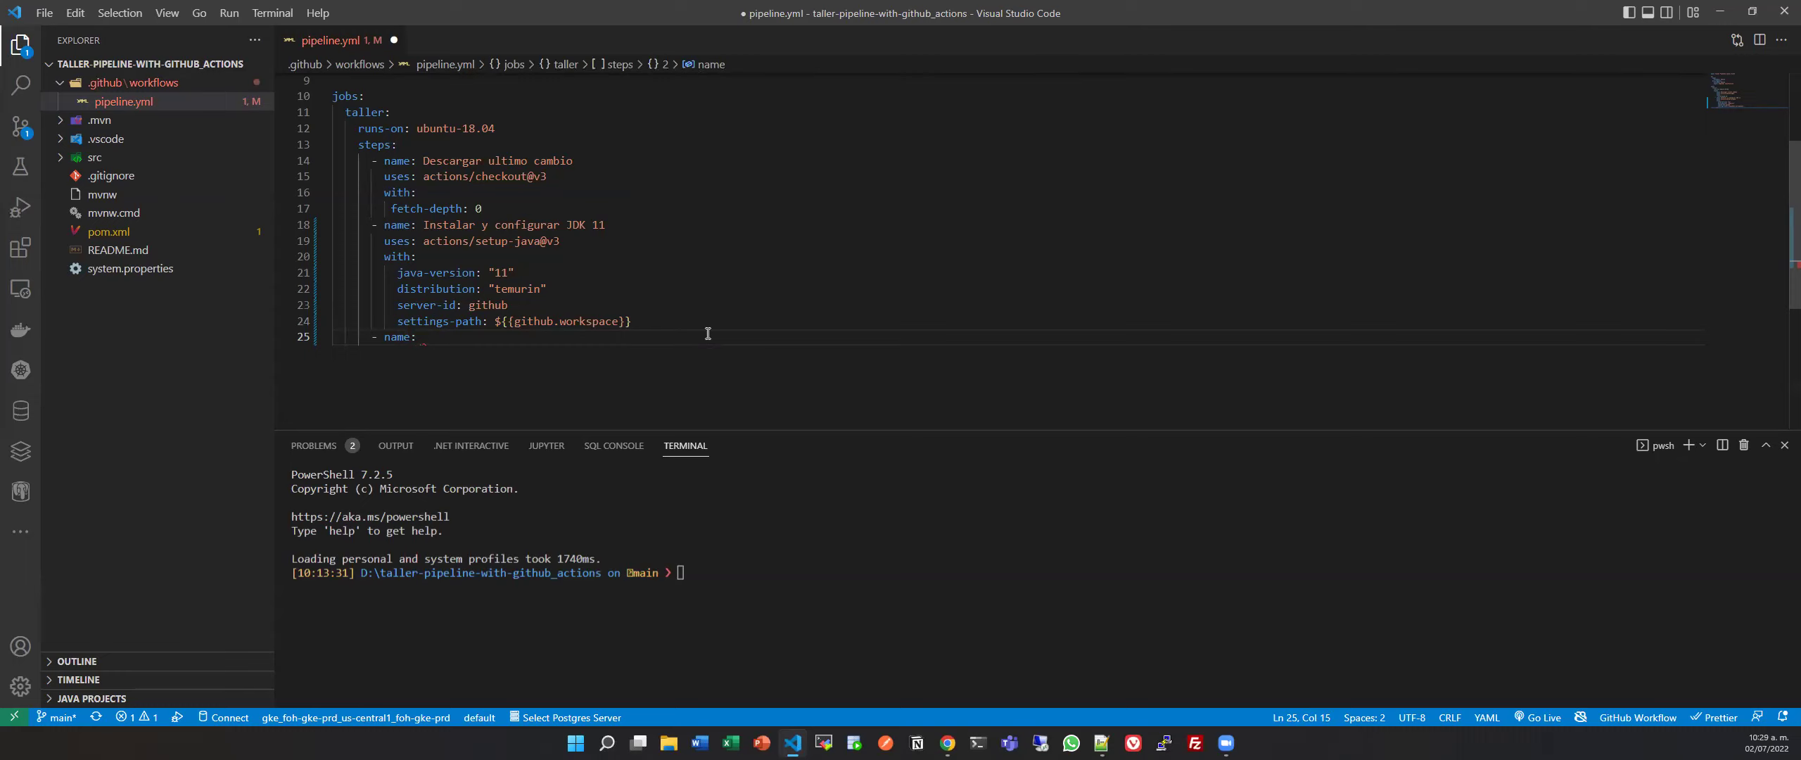
type("Build")
key("BackSpace")
key("BackSpace")
key("BackSpace")
key("BackSpace")
key("BackSpace")
type("Ejec")
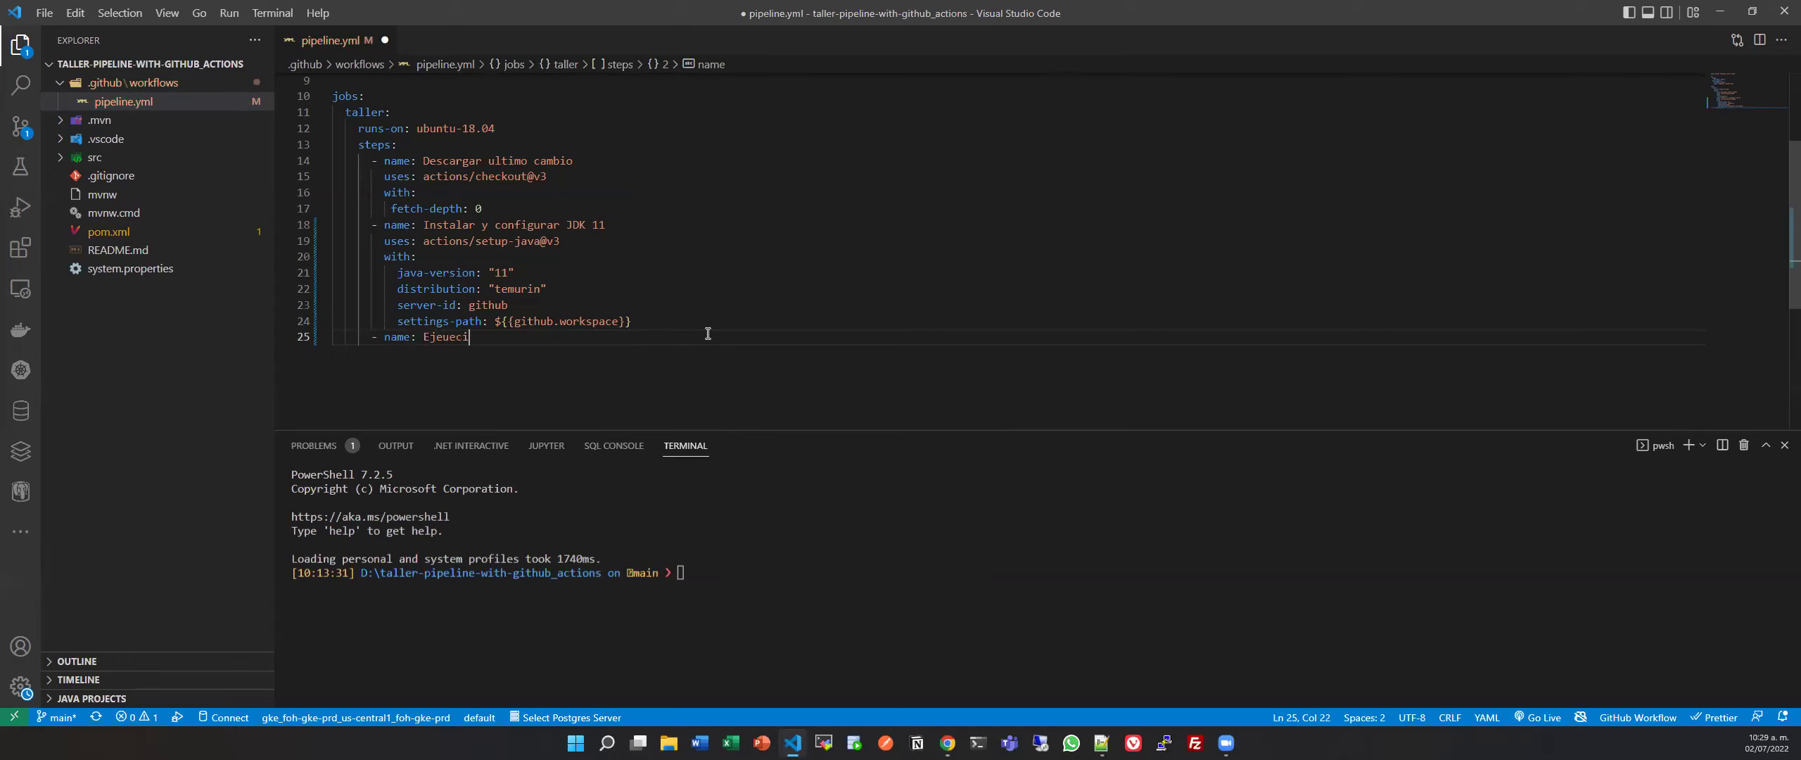
type("ucion de Test")
key("Return")
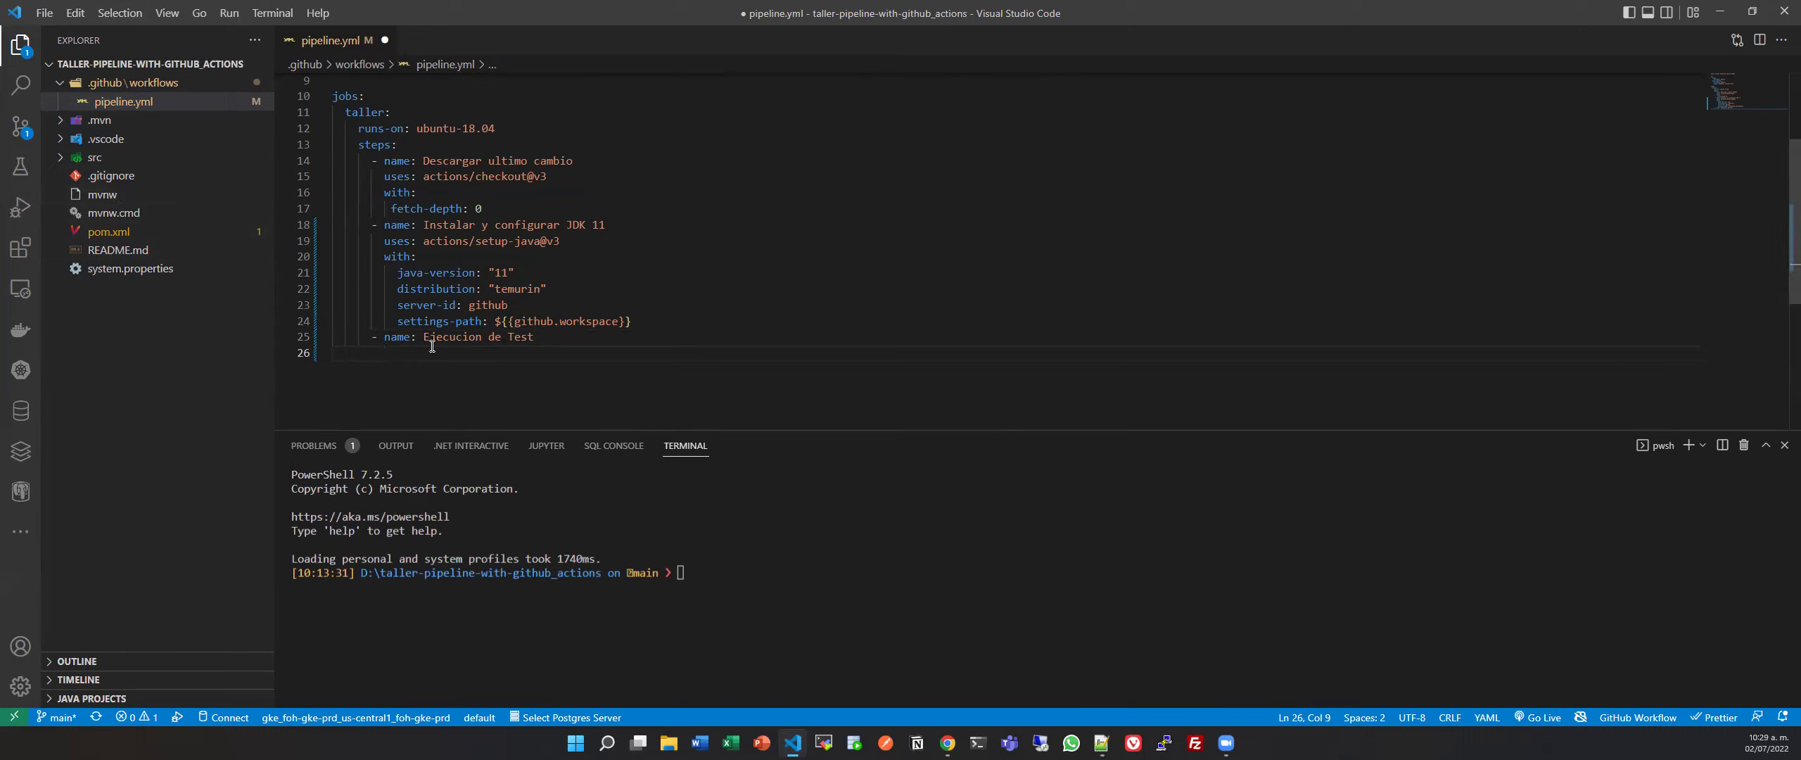
Give the step the run command 'mvn -B test --f pom.xml' and save the file.
type("run")
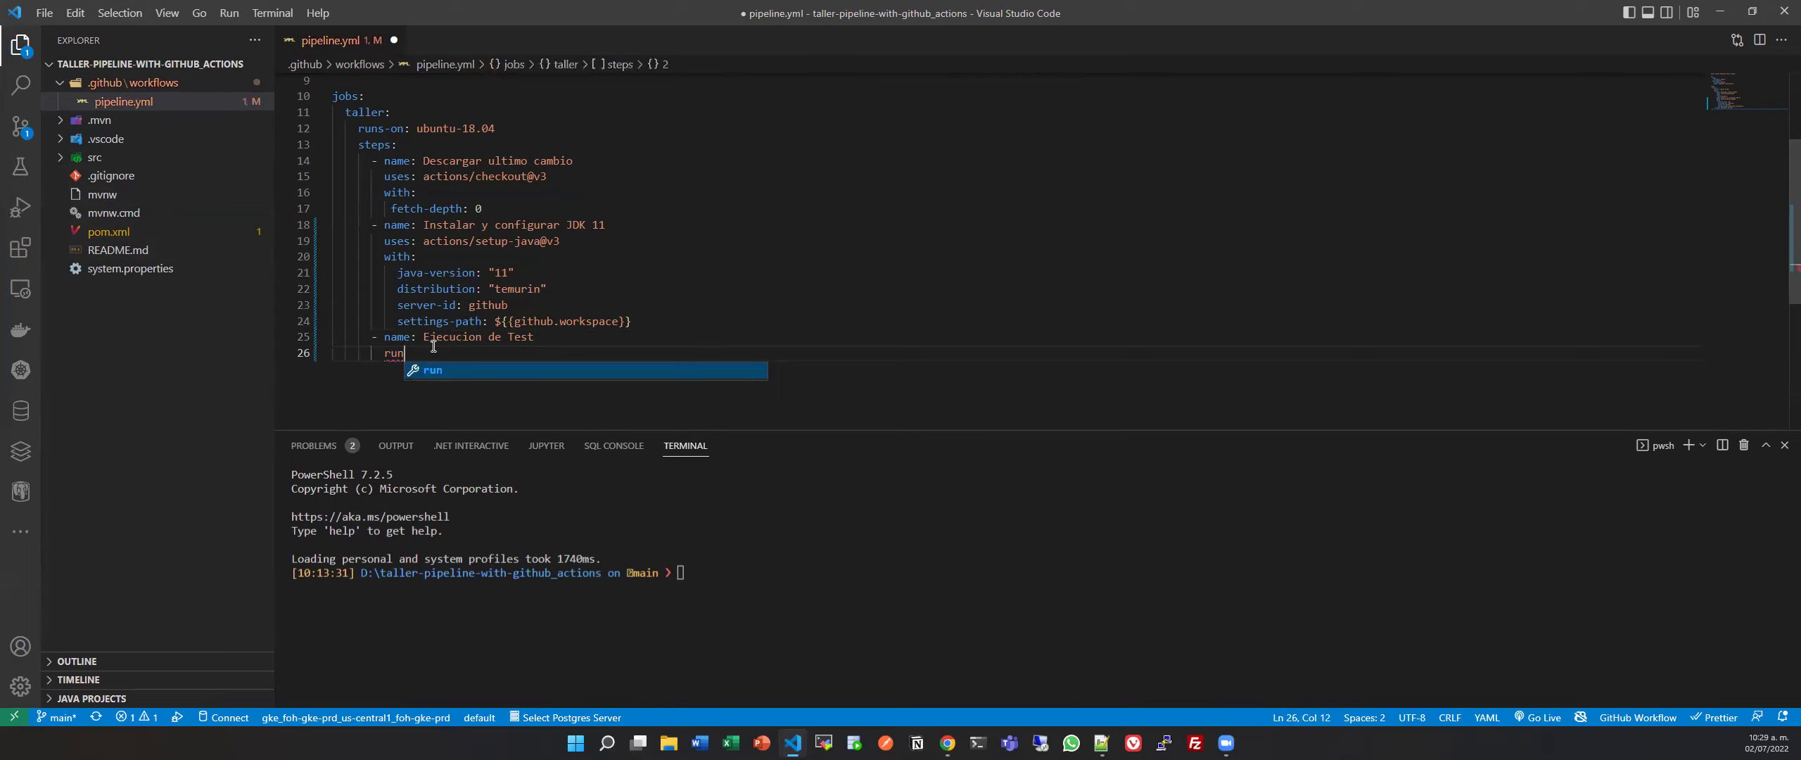
key("Return")
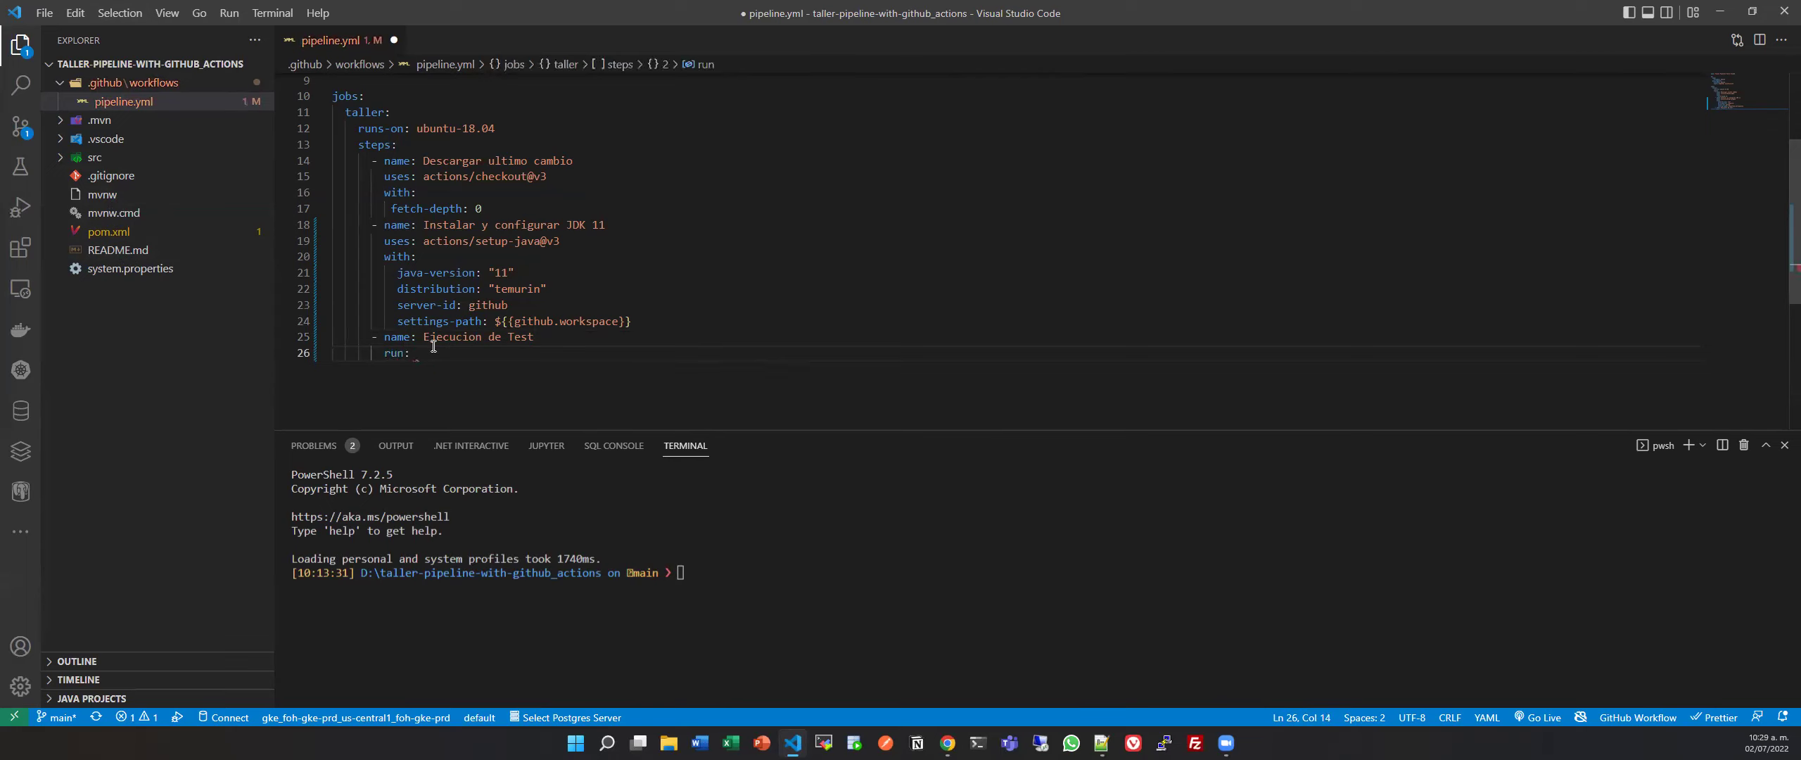
type("mvn -")
type("B t")
type("y")
key("BackSpace")
type("tyest")
key("BackSpace")
key("BackSpace")
key("BackSpace")
key("BackSpace")
type("esr")
type(" --f ")
type("pom.xml")
key("ctrl+s")
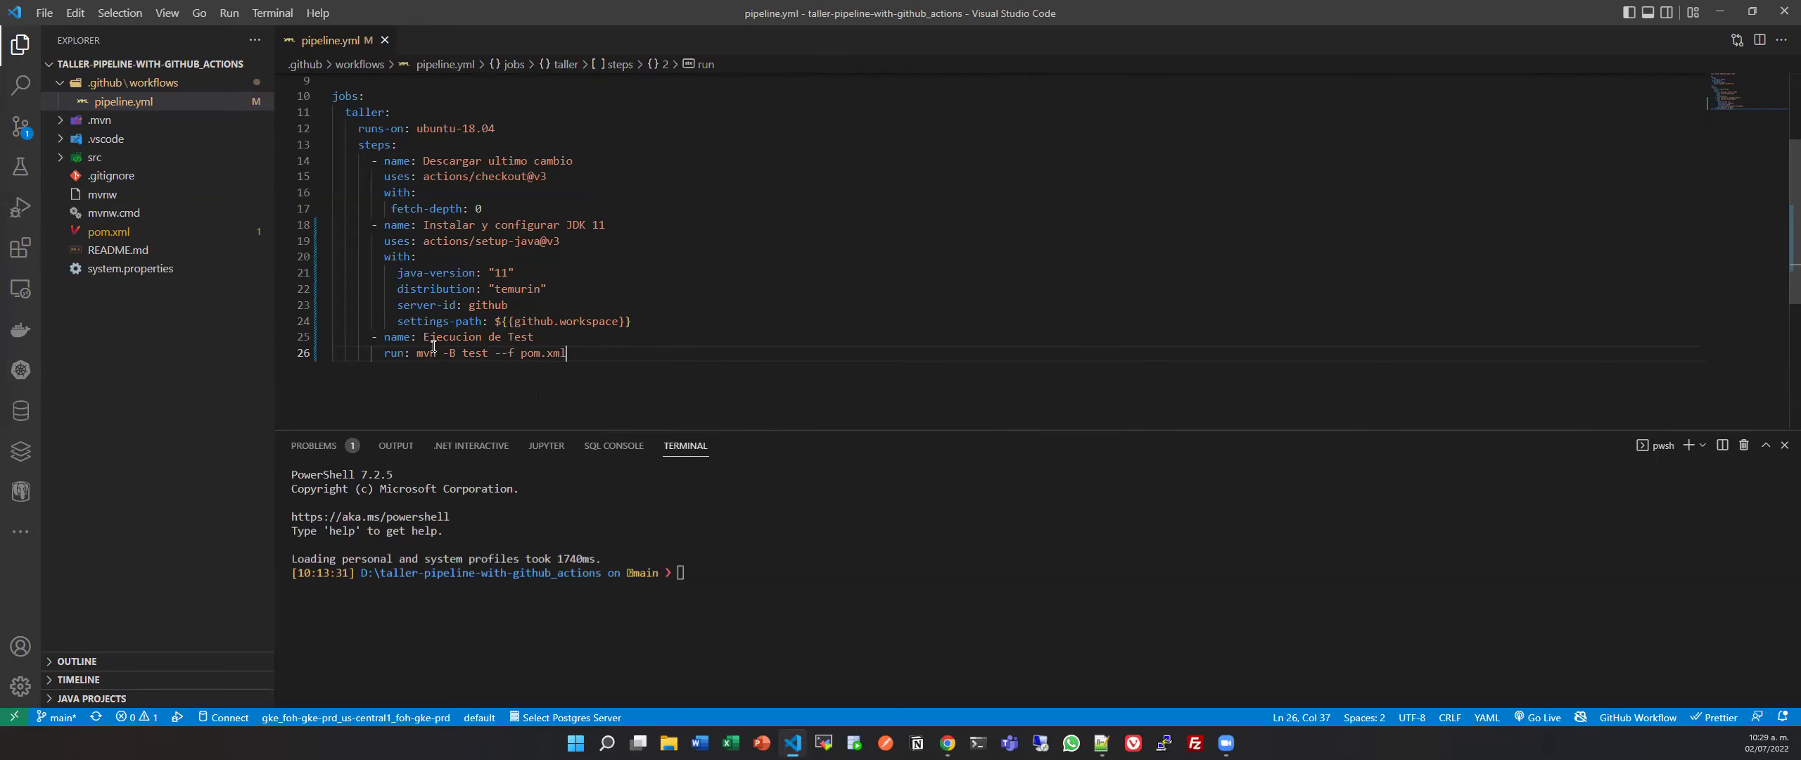
Select lines 25–26 of the test step and place the caret at the end of line 26.
mouse_move(513, 171)
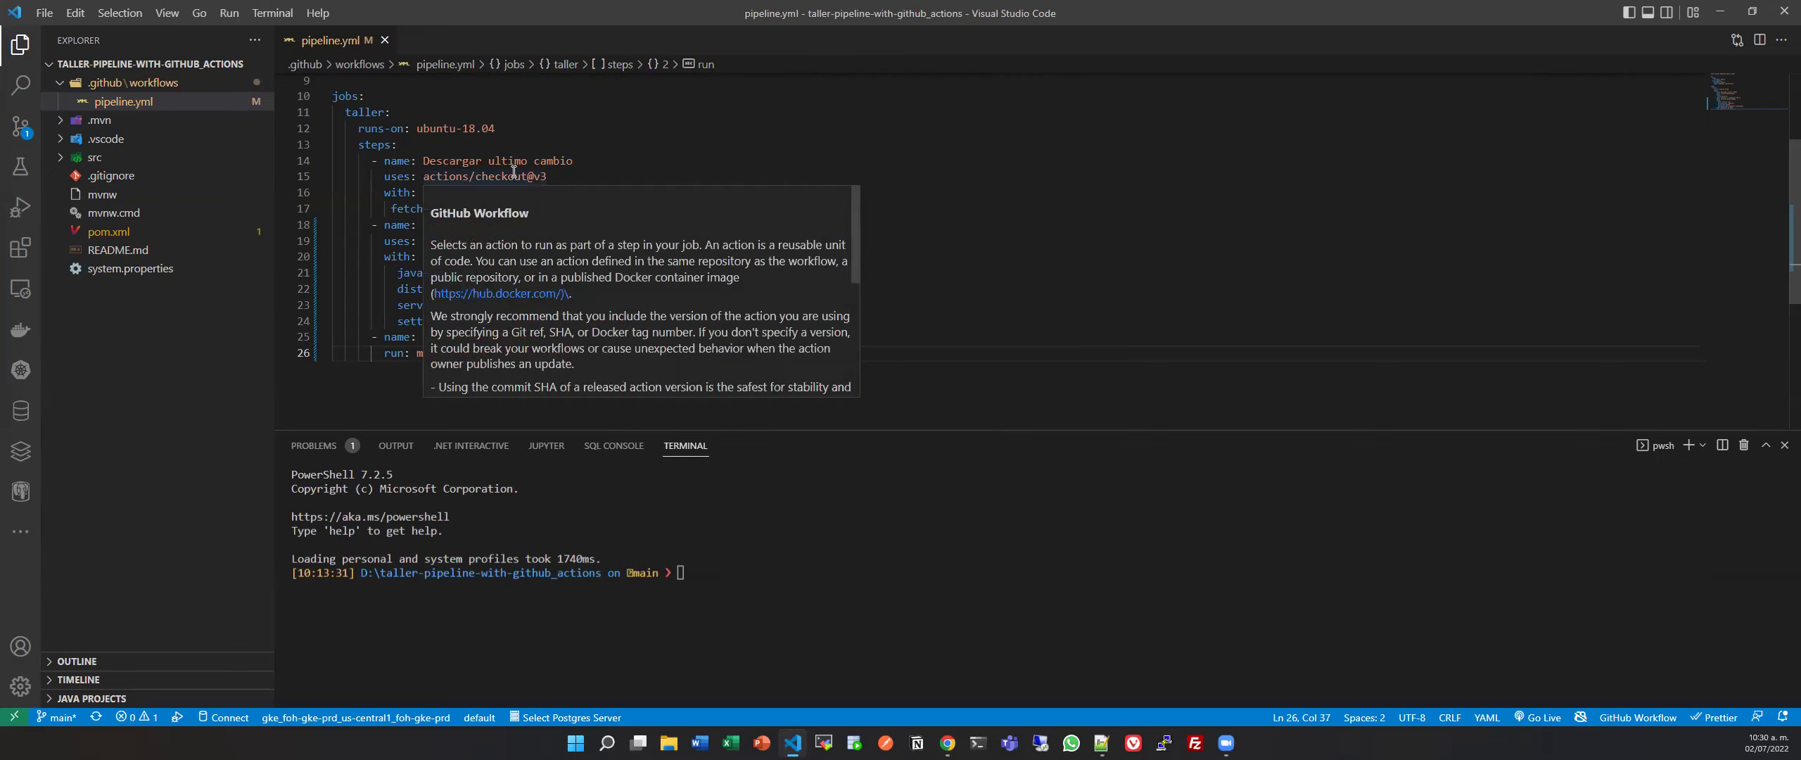
left_click(555, 305)
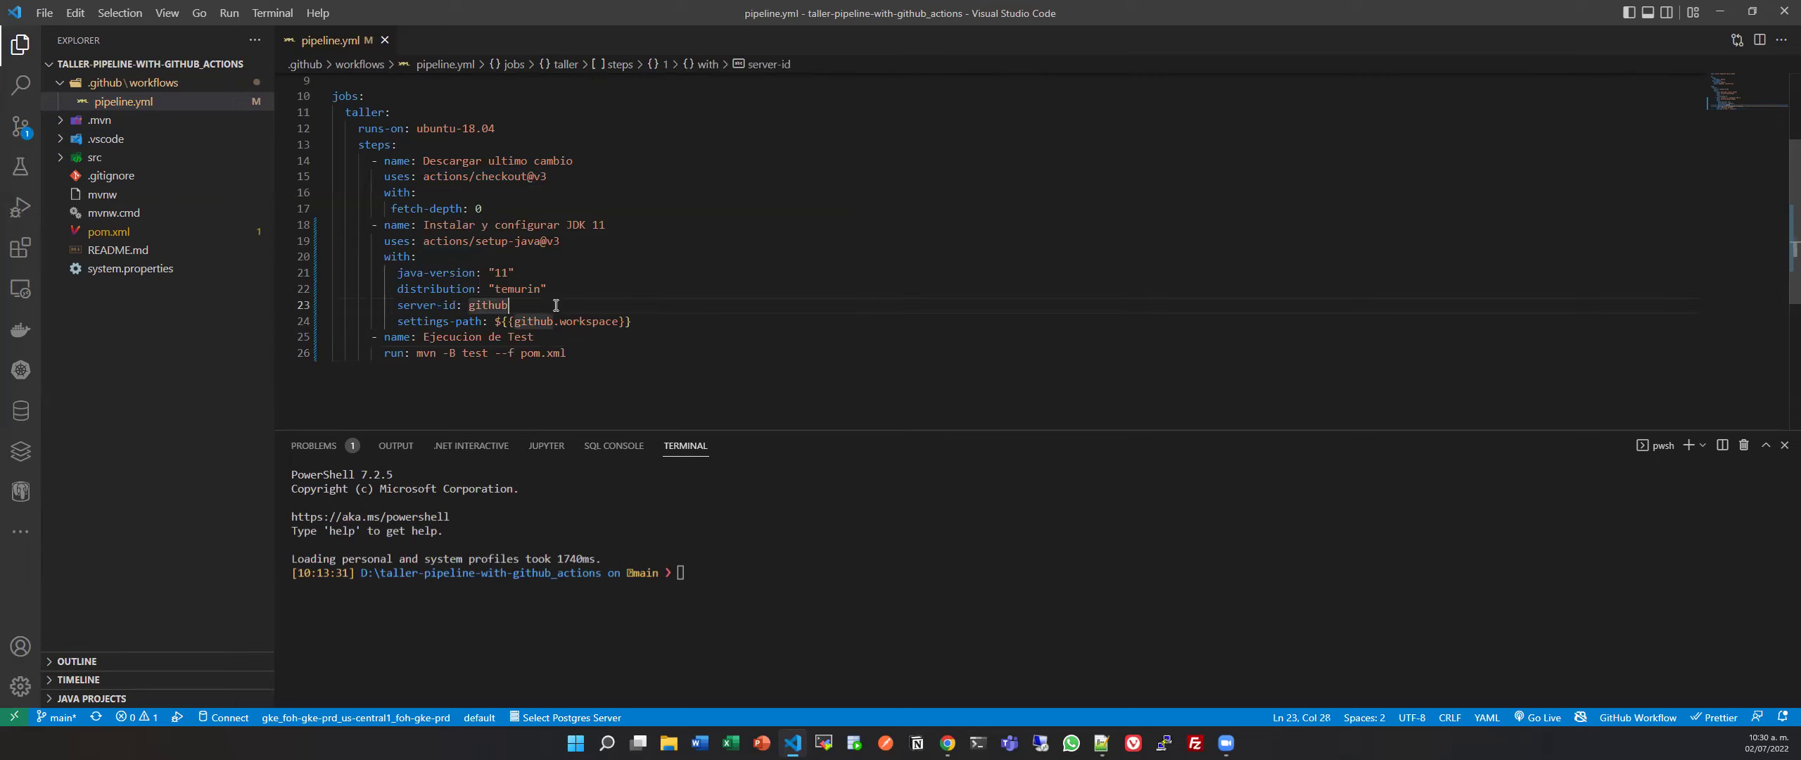
left_click(652, 317)
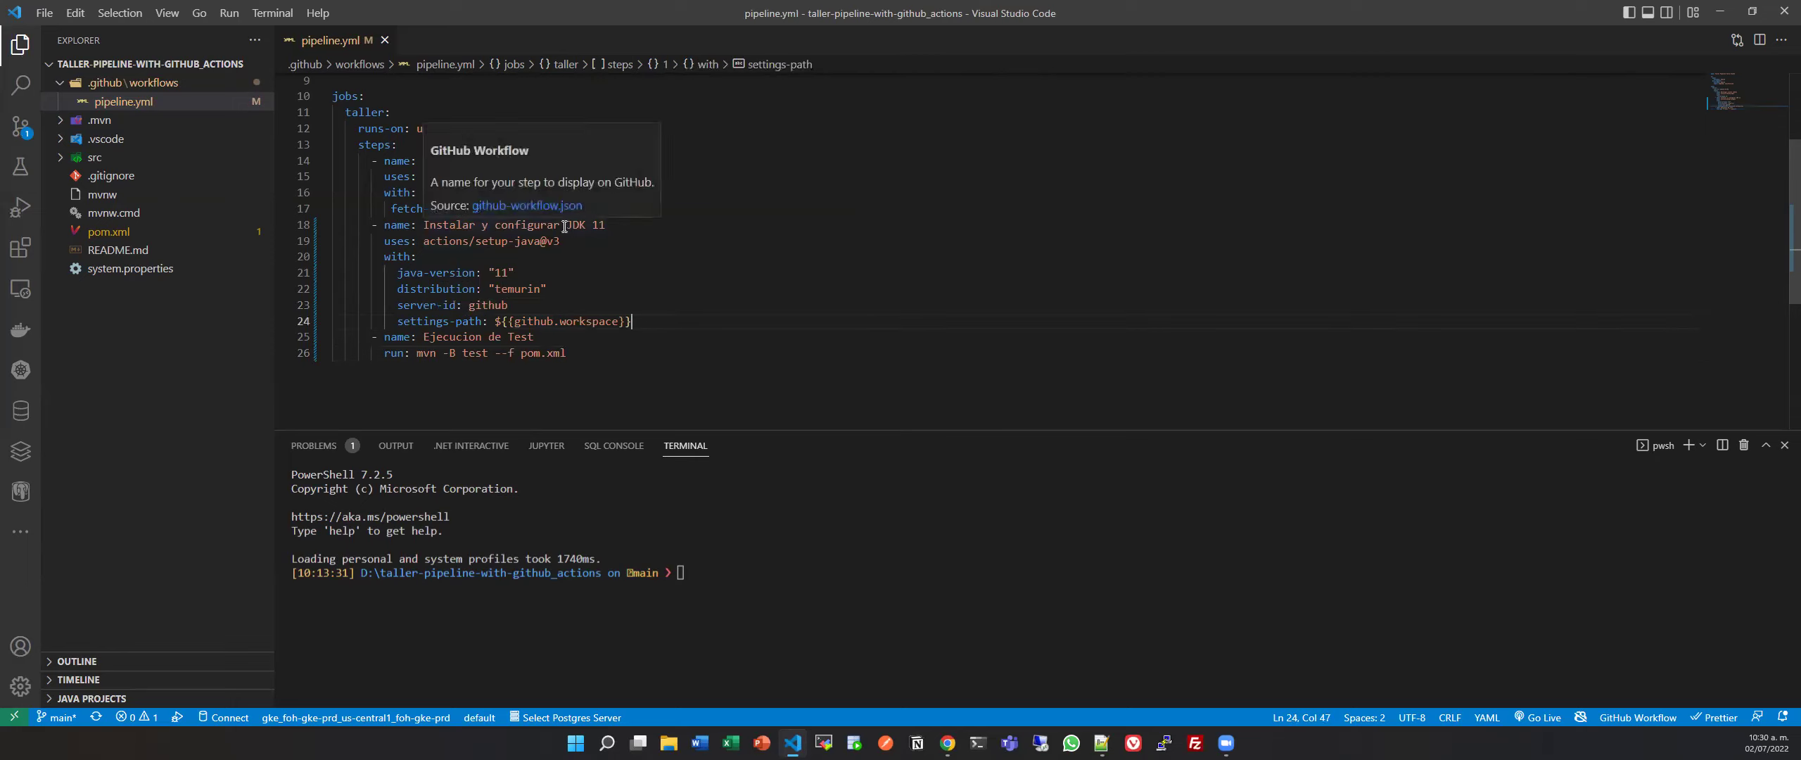
left_click(611, 350)
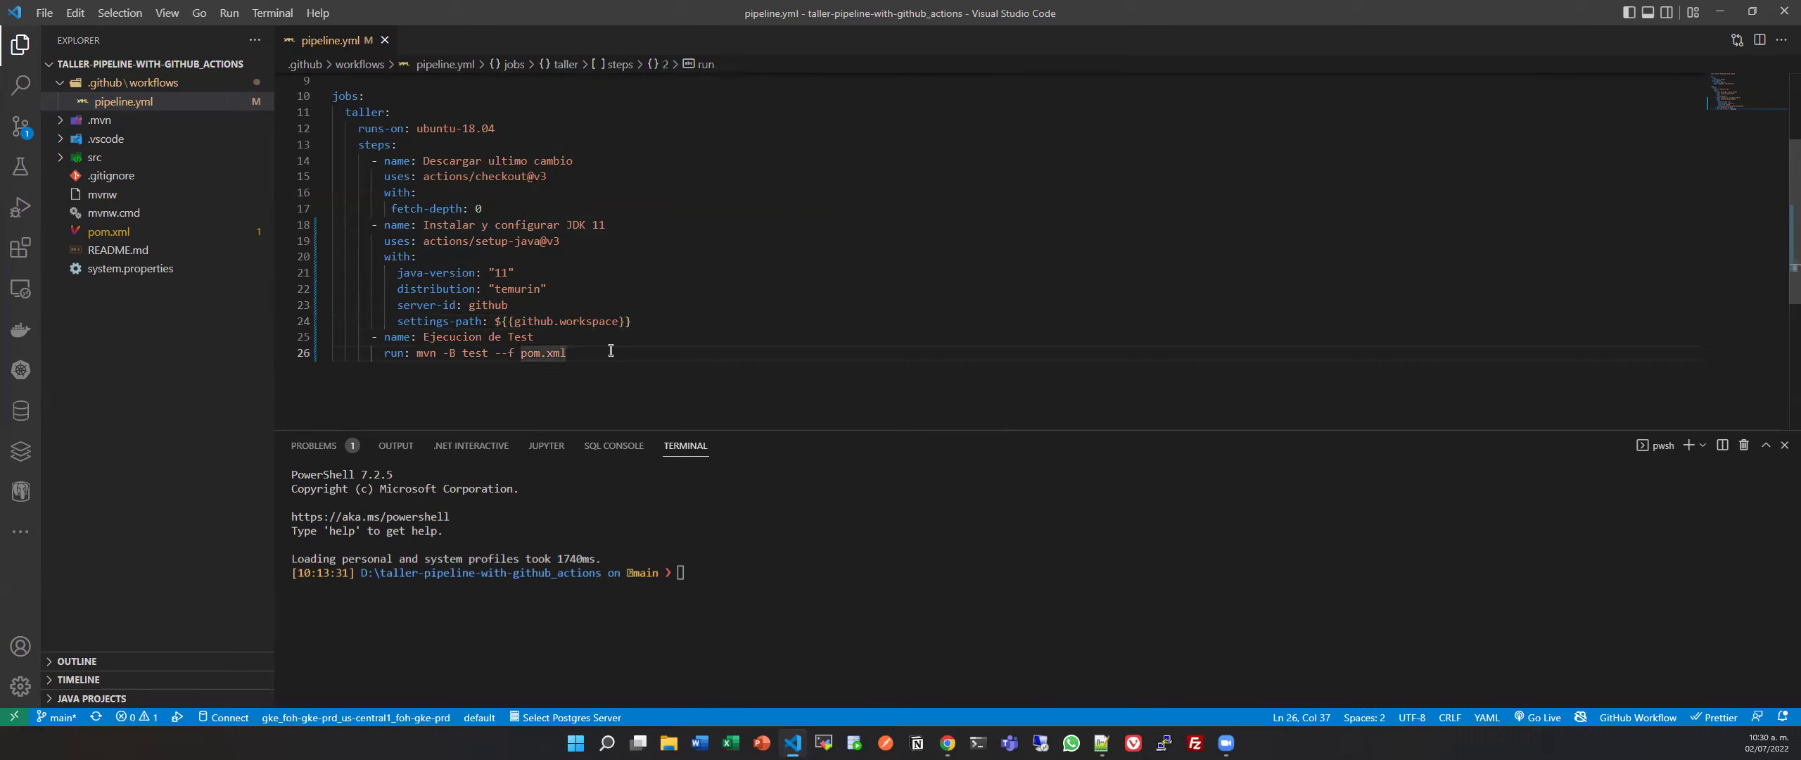
left_click_drag(622, 353, 371, 343)
key("ctrl+c")
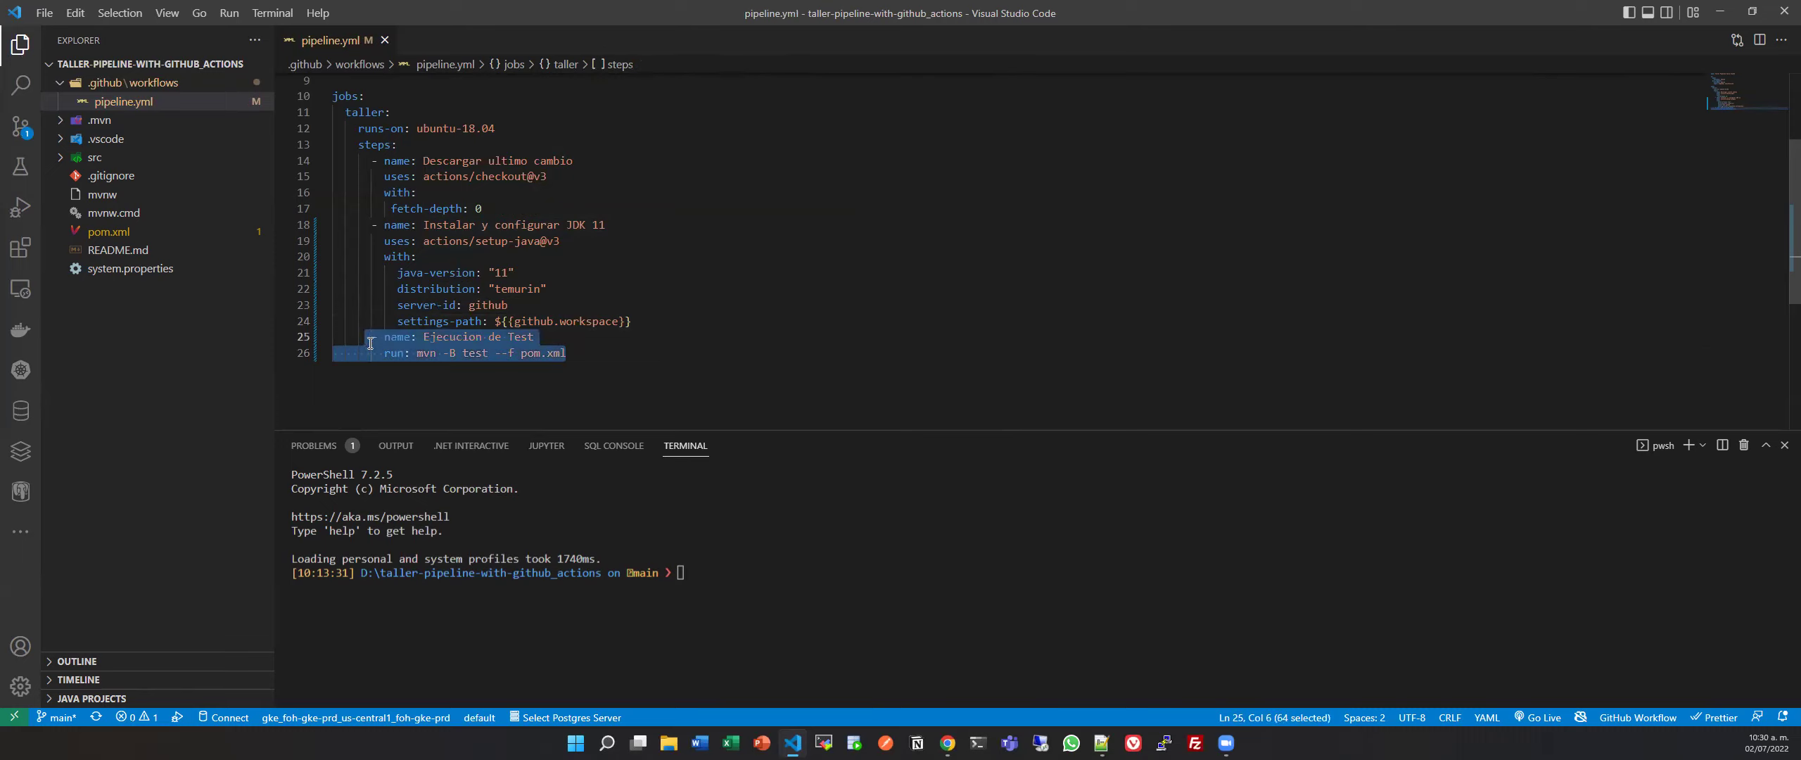
left_click(636, 359)
Paste a copy of the test step on line 27 and rename it 'Generacion de Artefacto'.
key("Return")
key("Up")
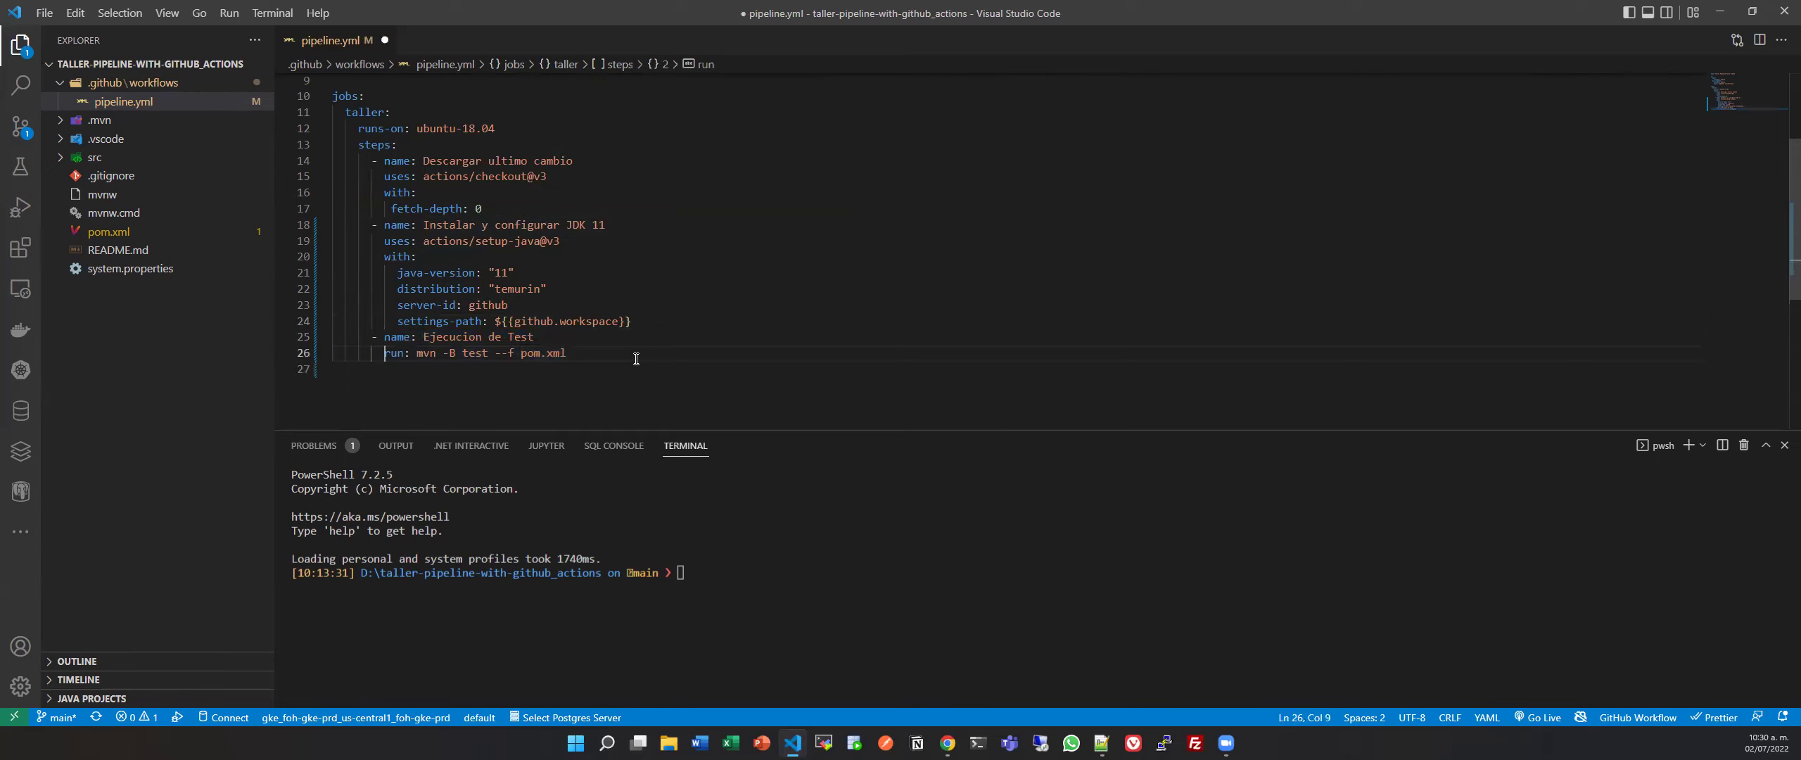
key("Down")
key("ctrl+v")
double_click(477, 366)
left_click_drag(536, 369, 424, 374)
type("Generacion de Artefacto")
Change the copied command's 'test' to 'package -DskipTests' and save pipeline.yml.
left_click_drag(570, 352, 406, 352)
left_click(455, 386)
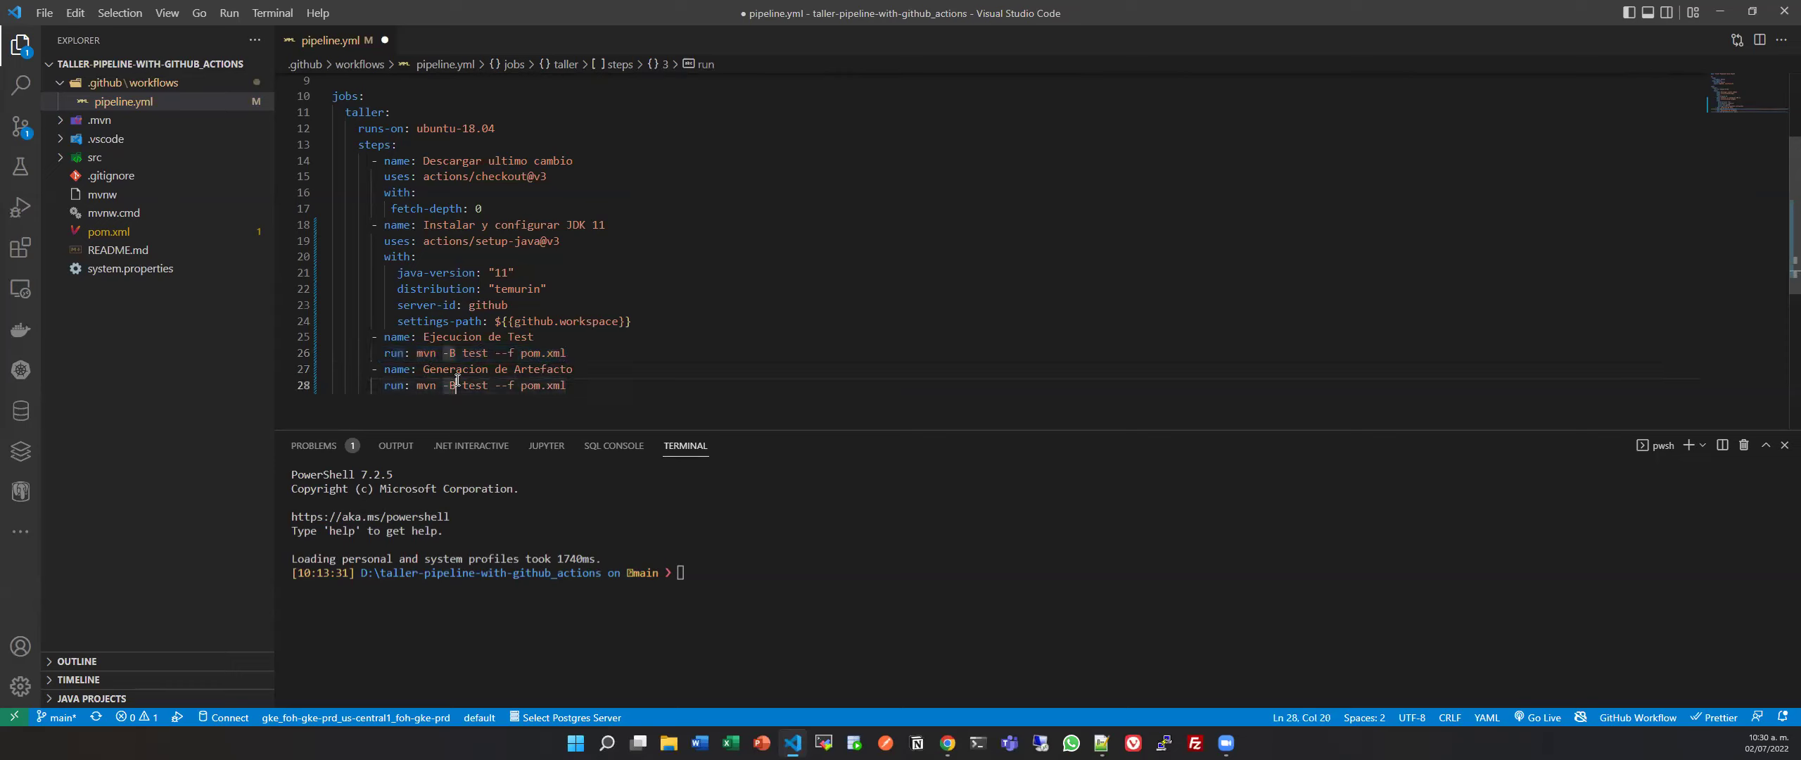
left_click(584, 385)
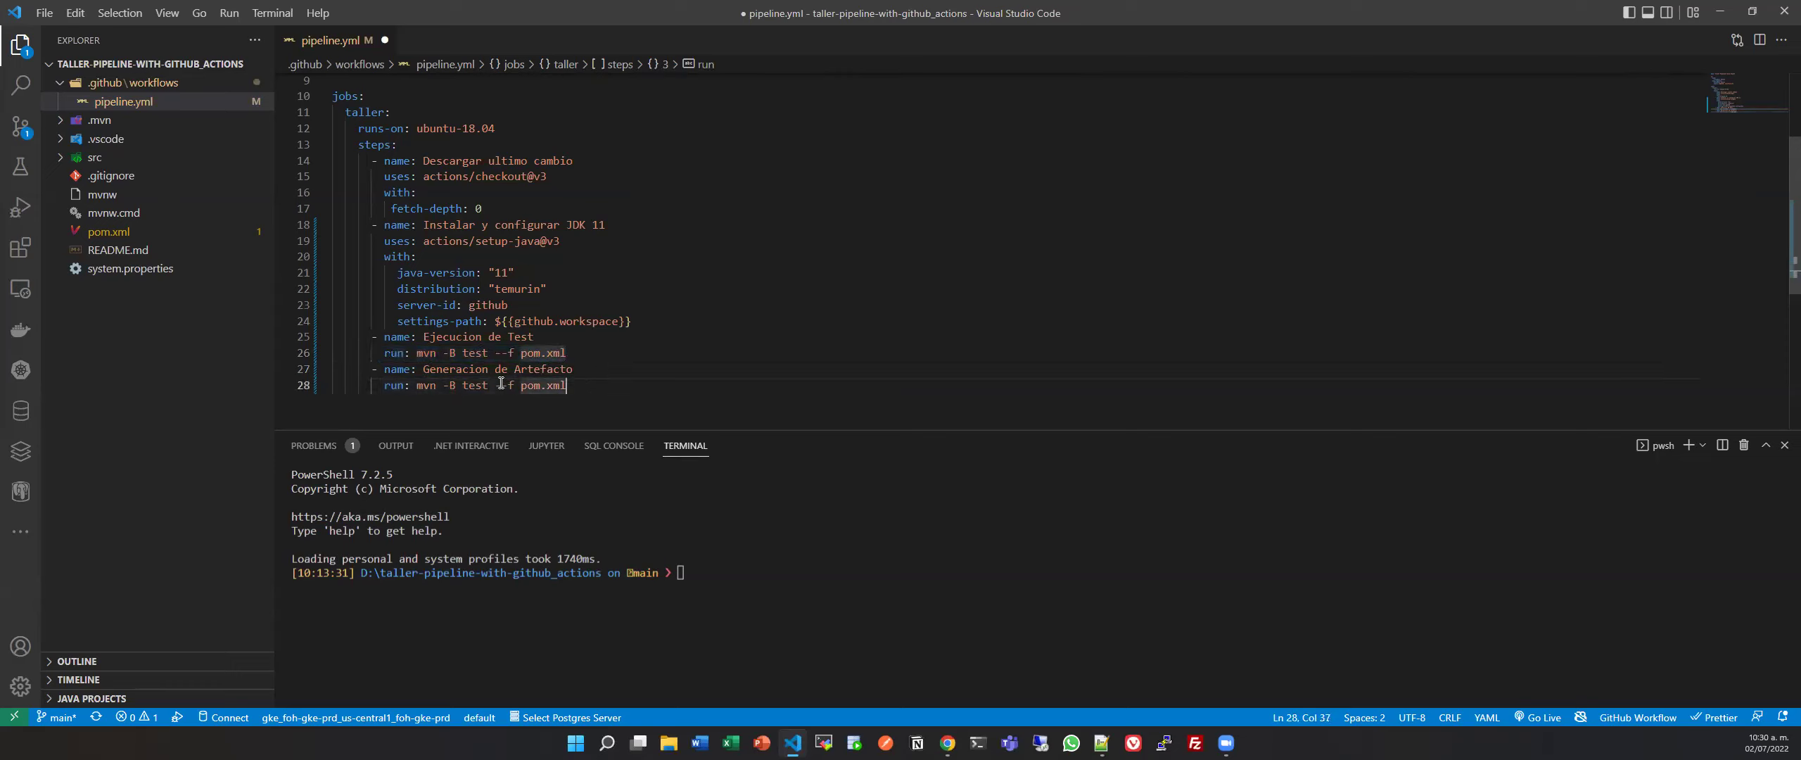
double_click(470, 385)
type("package")
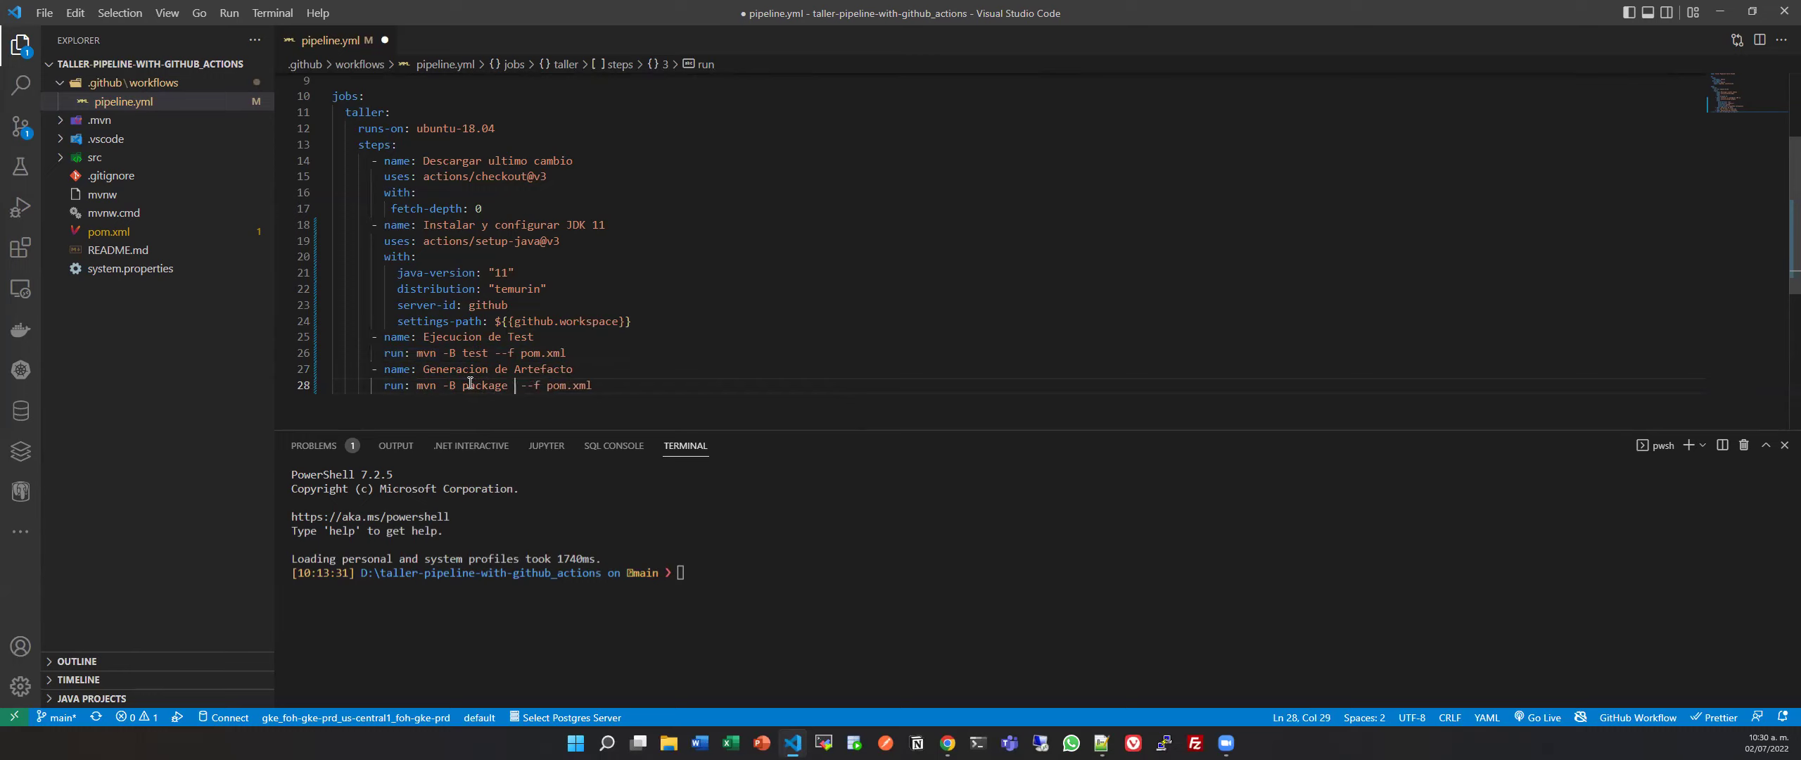
type(" -D")
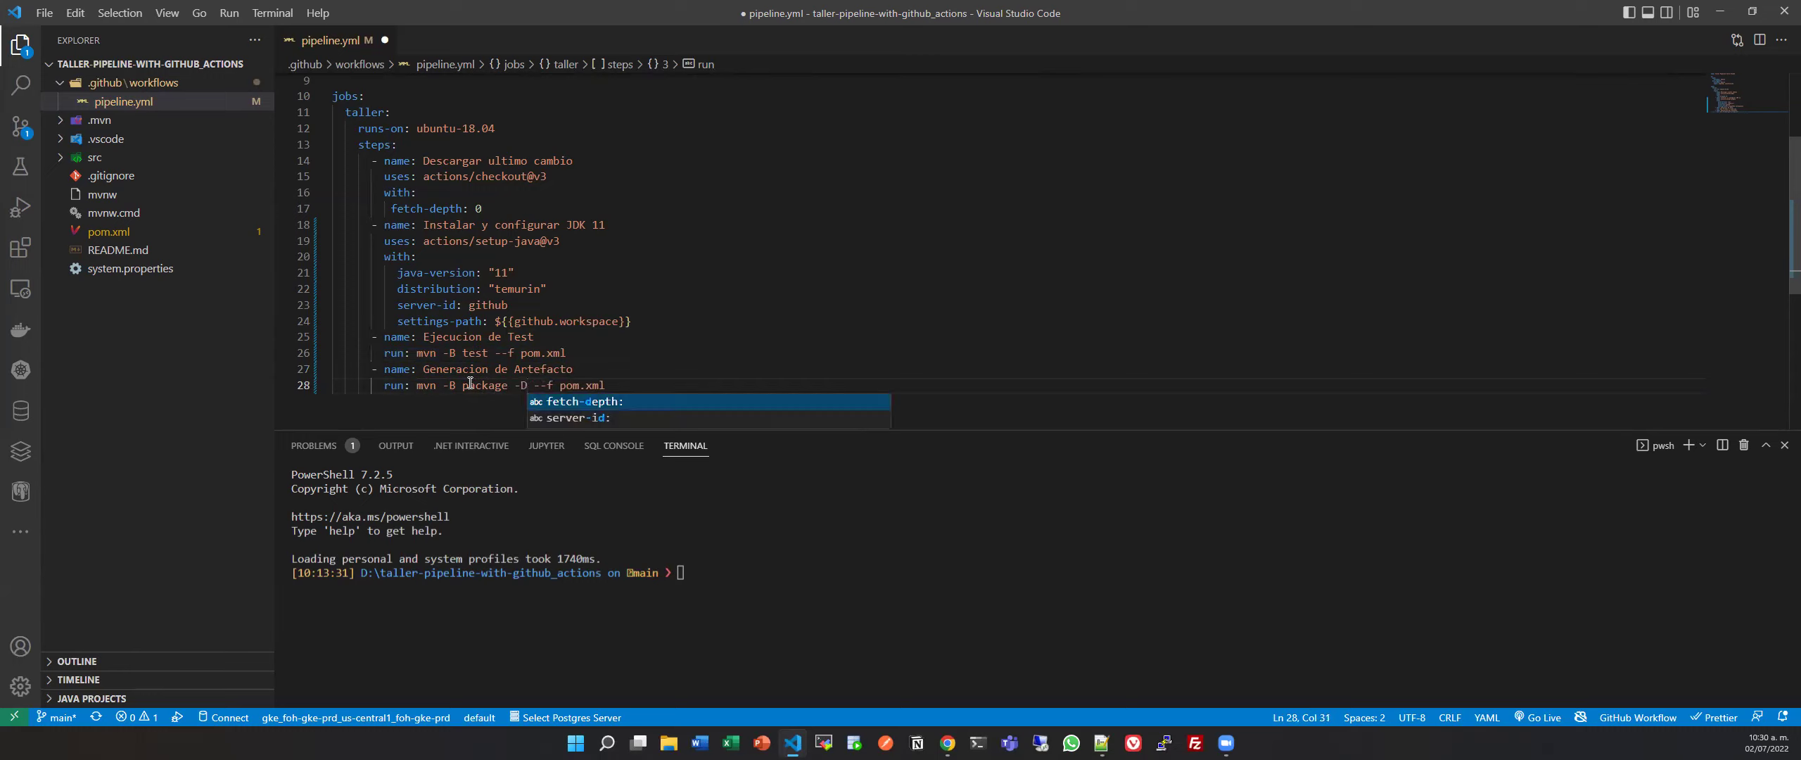
type("skip")
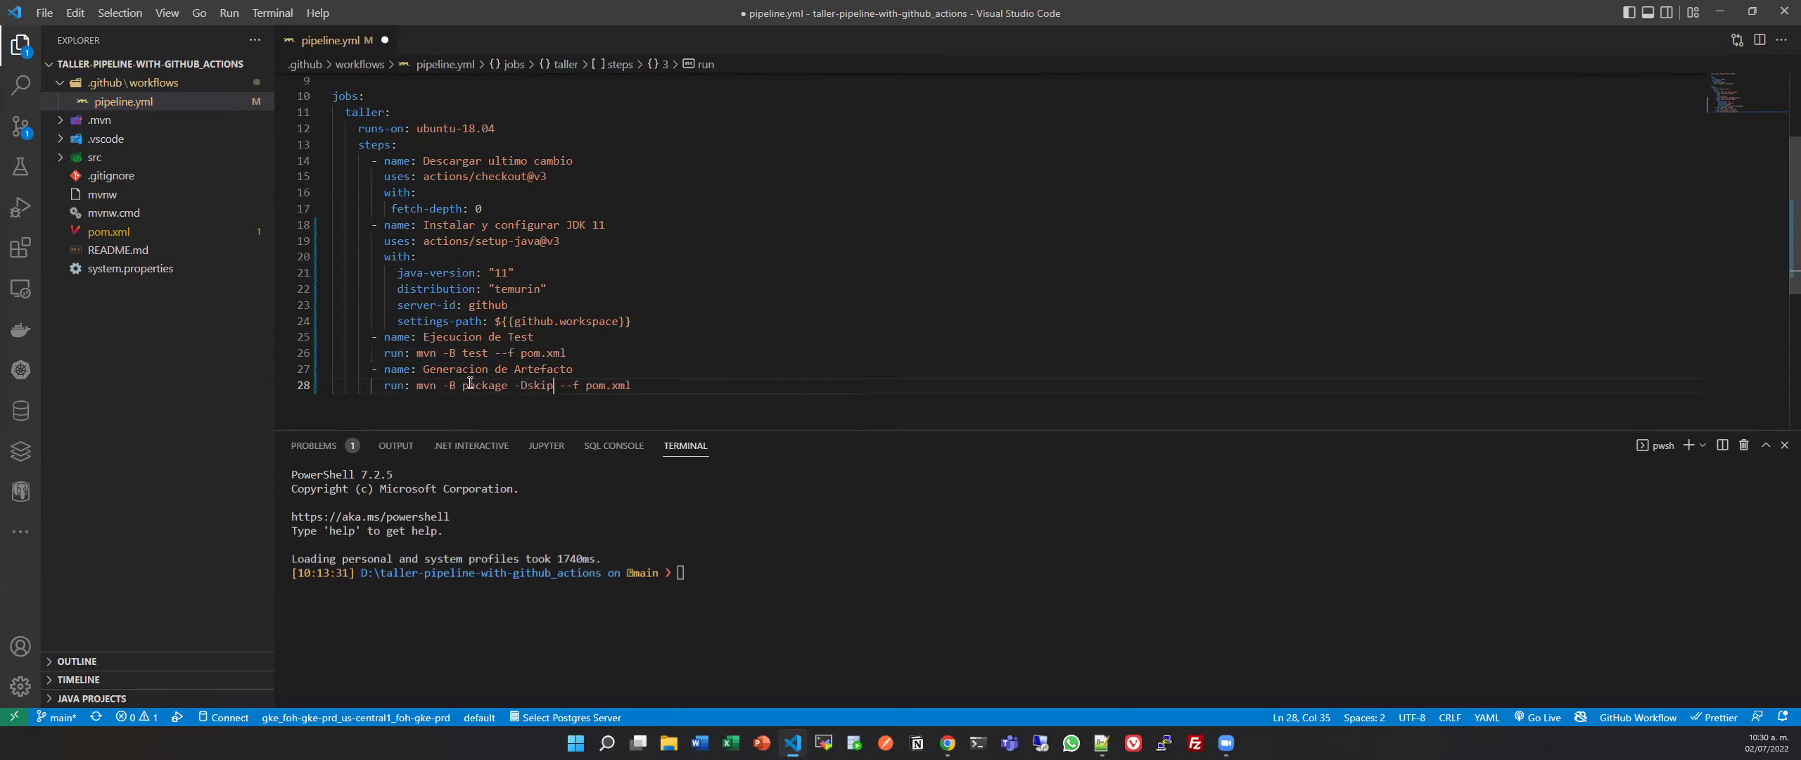
type("Test")
type("s")
key("ctrl+s")
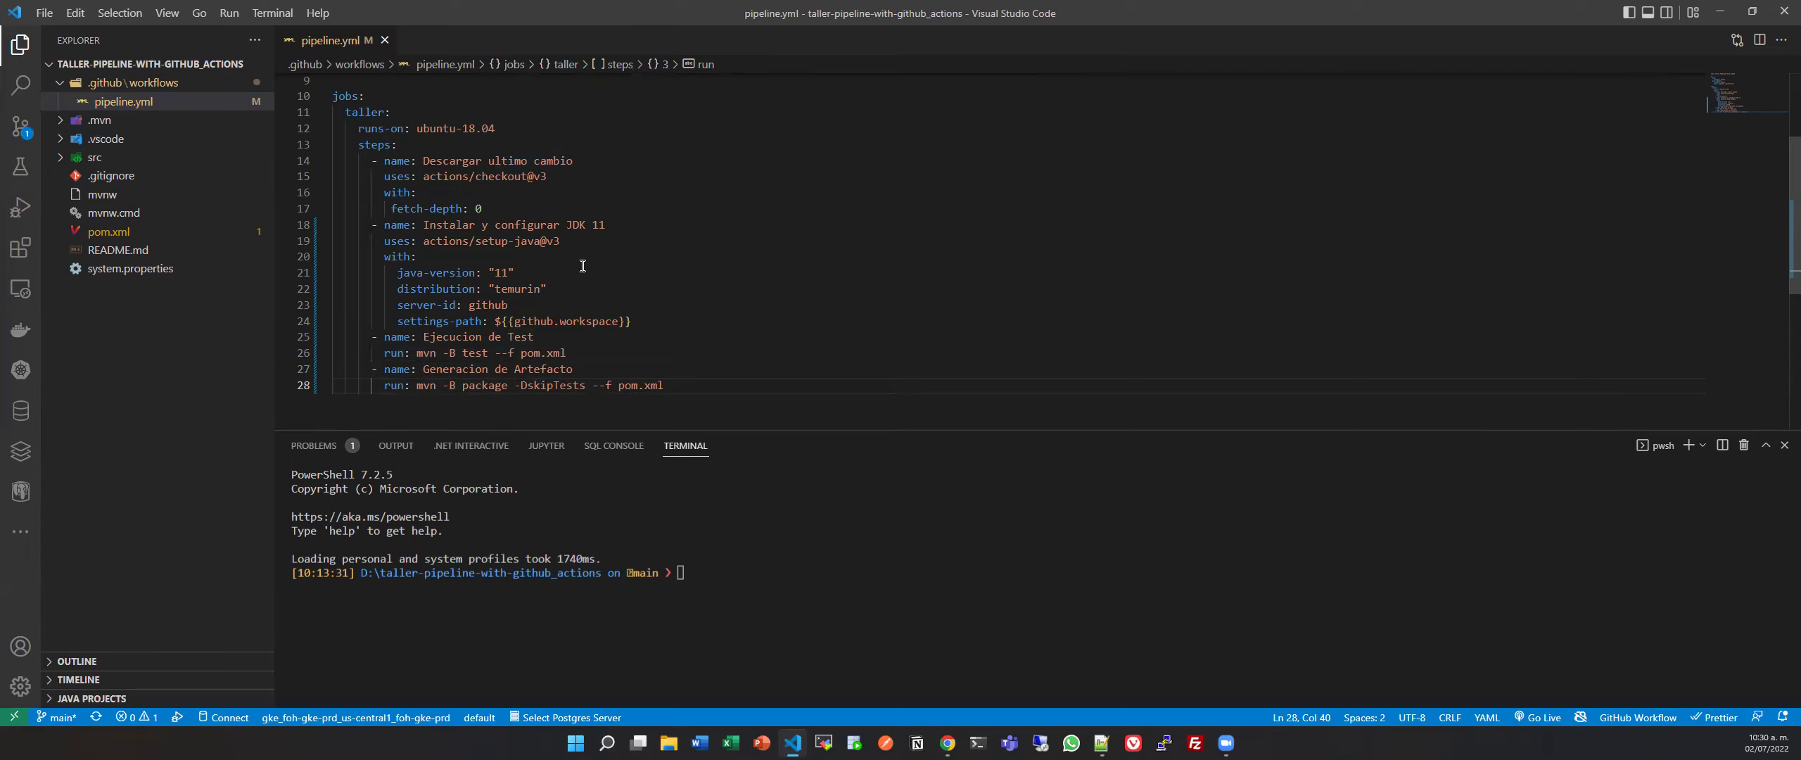
double_click(664, 384)
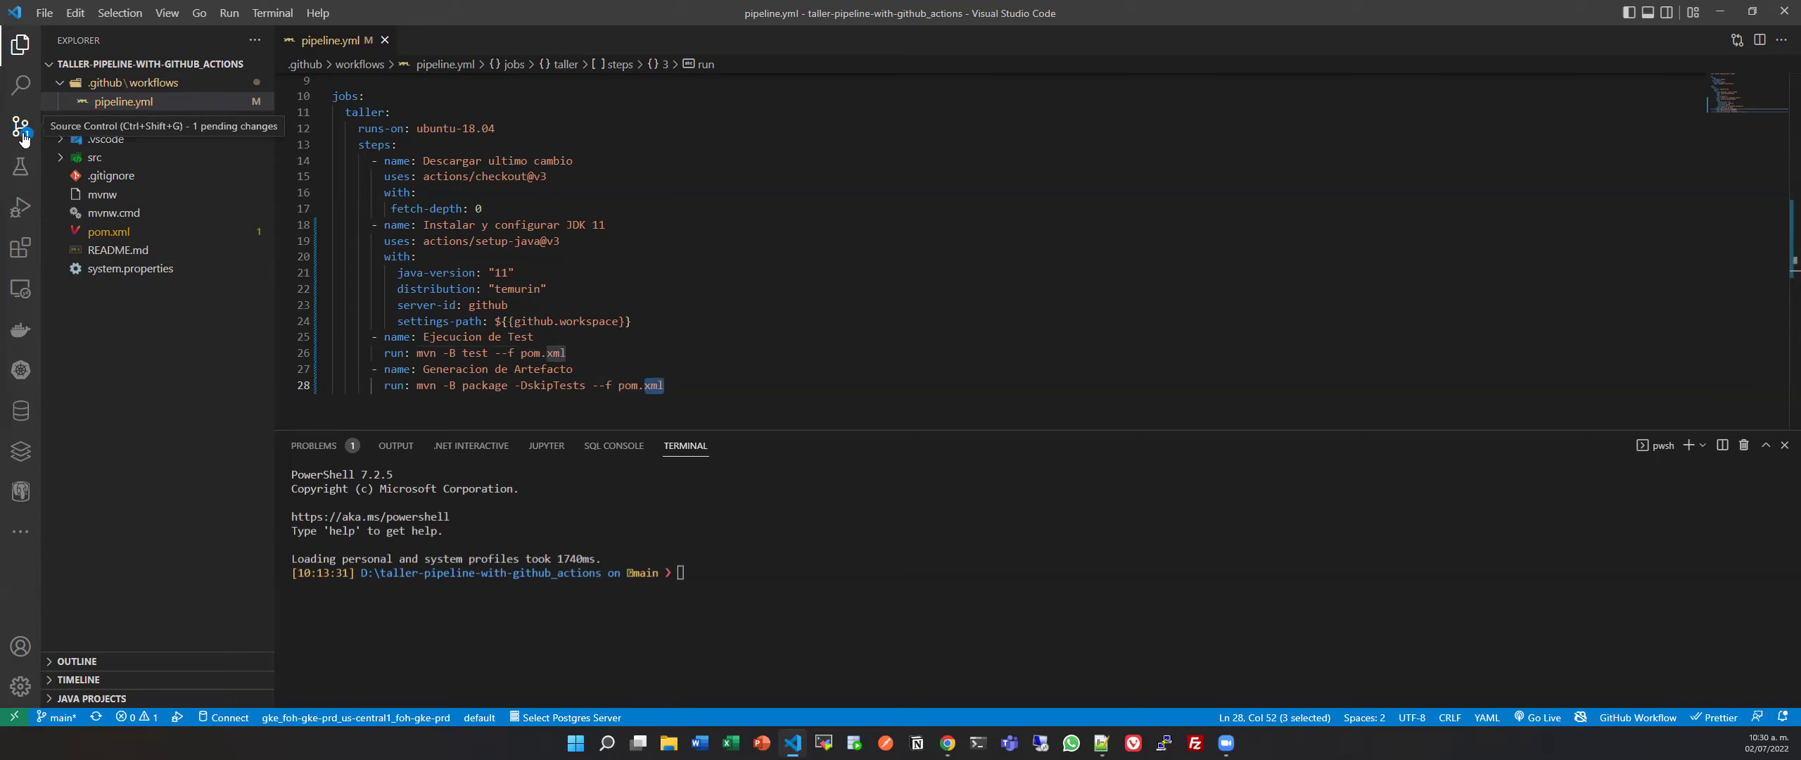
Commit pipeline.yml with the message 'configuracion de jdk' and push it to GitHub.
left_click(21, 130)
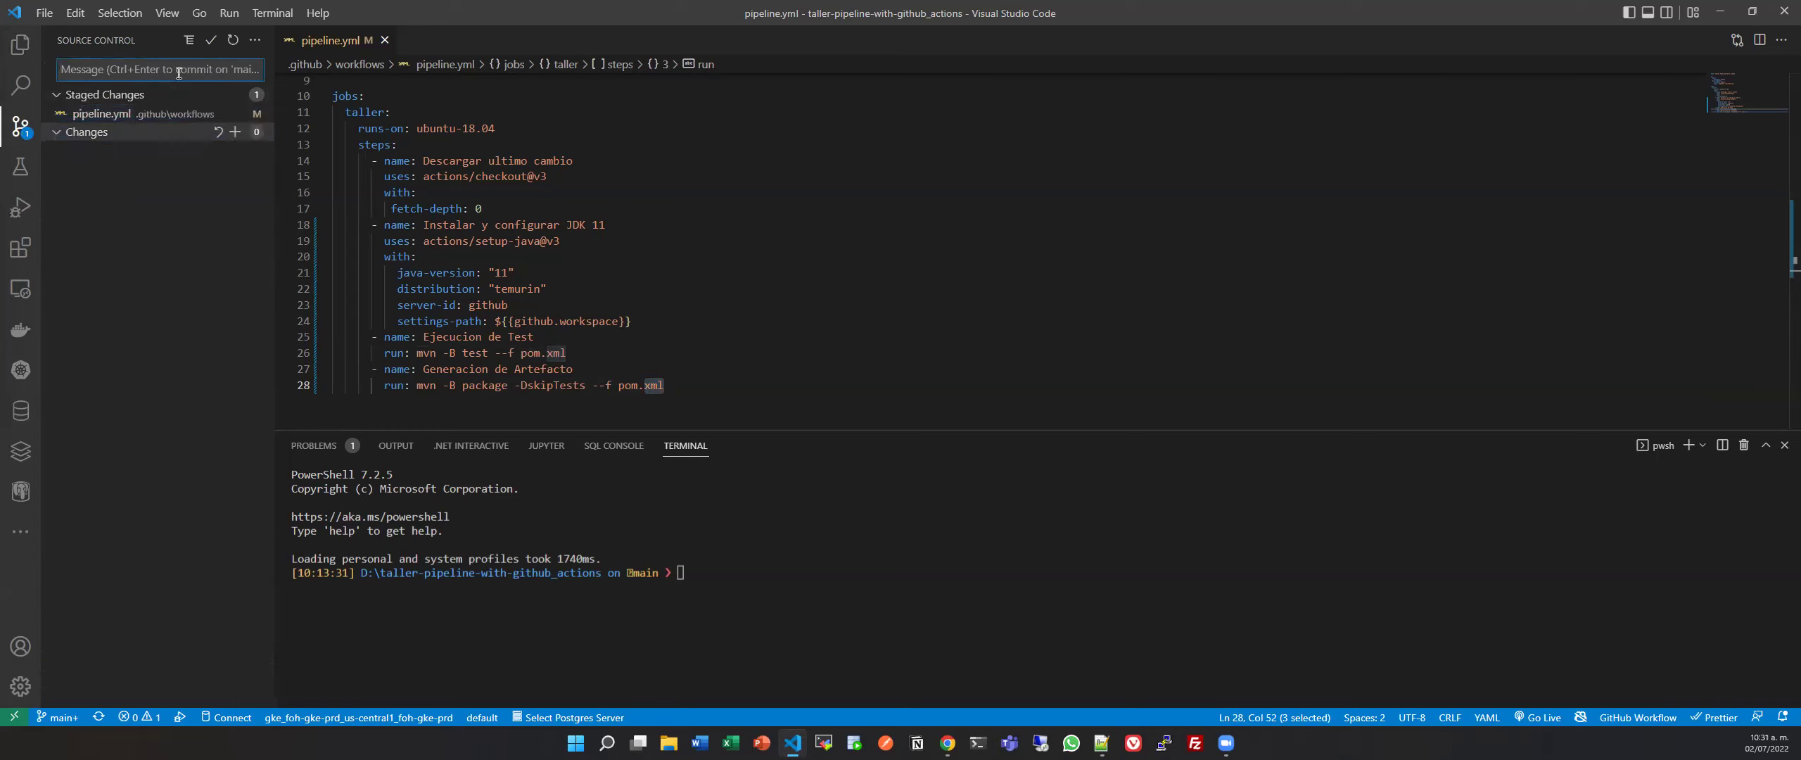
type("configur")
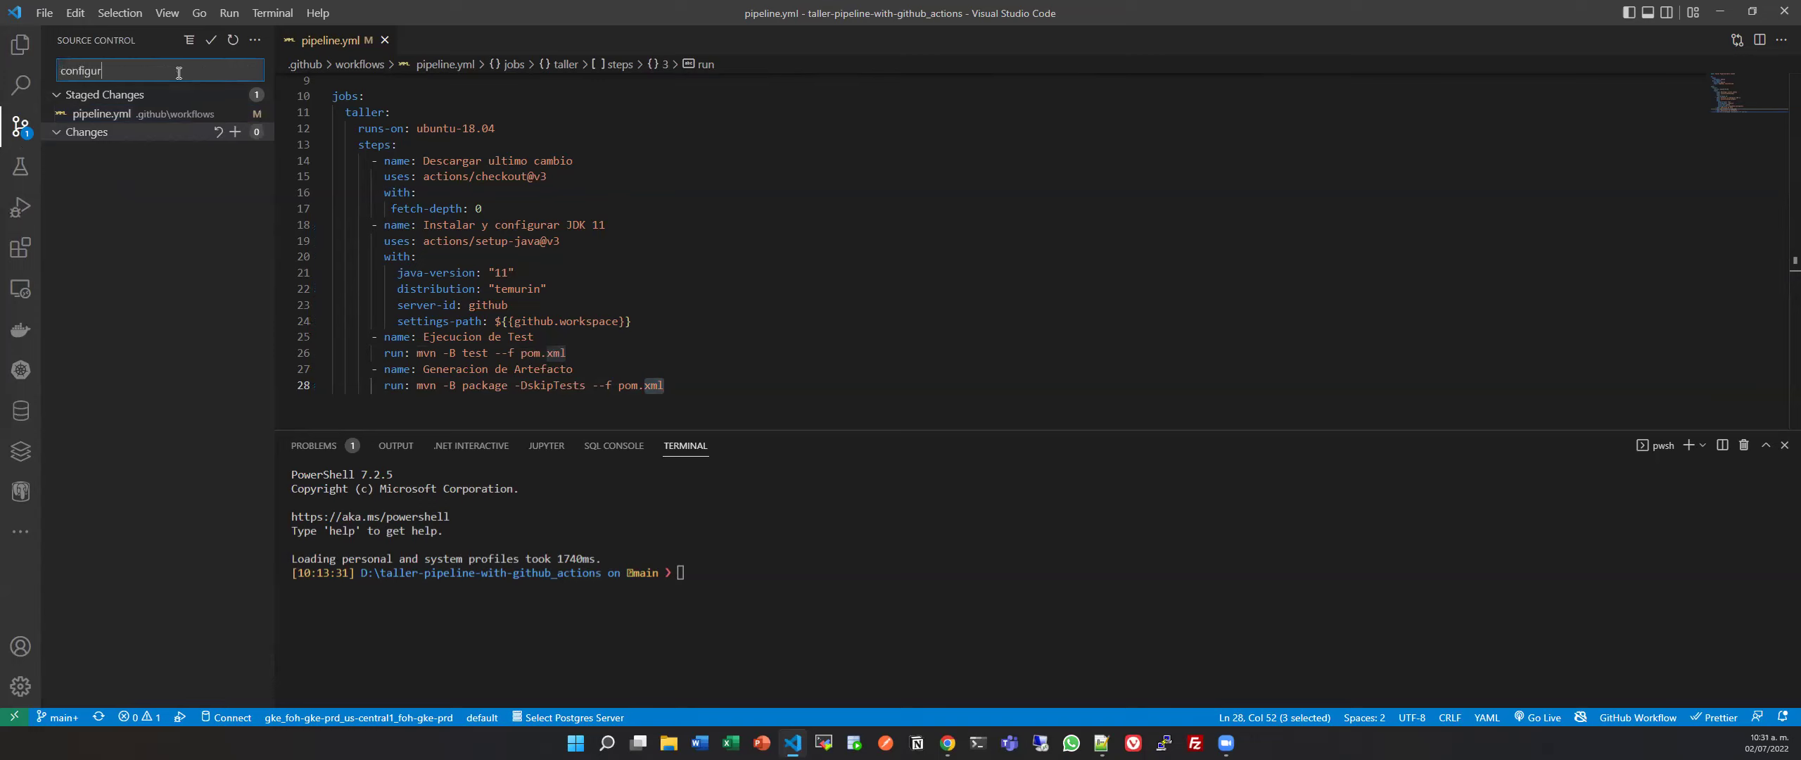
type("acion de jdk")
left_click(211, 50)
left_click(209, 95)
left_click(830, 372)
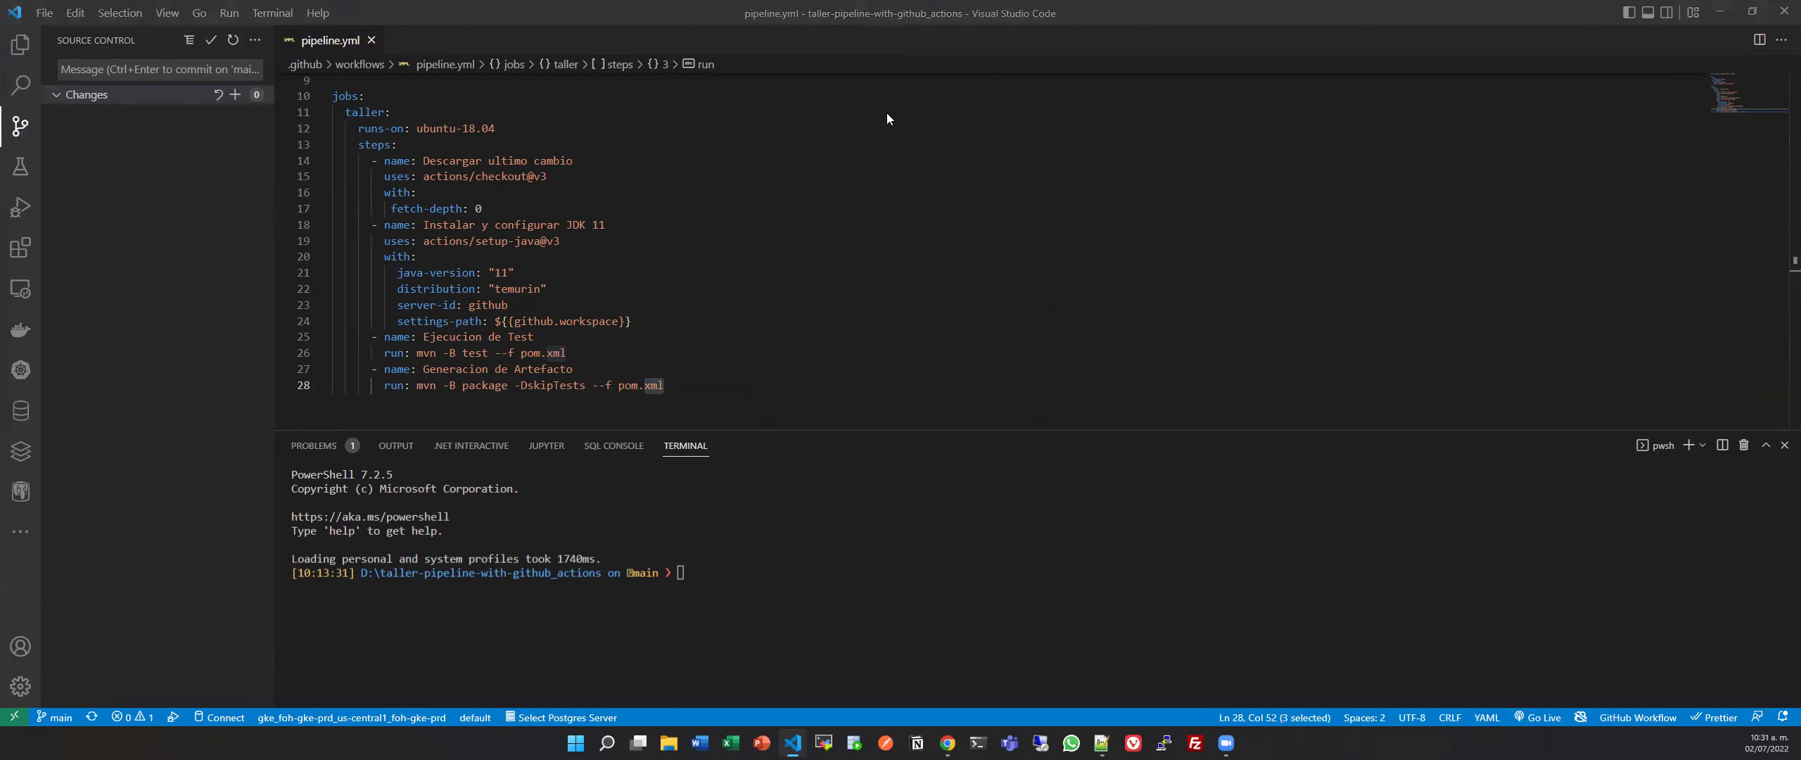
Switch to the browser and bring up the repository's list of workflow runs.
key("alt+Tab")
left_click(394, 12)
left_click(269, 155)
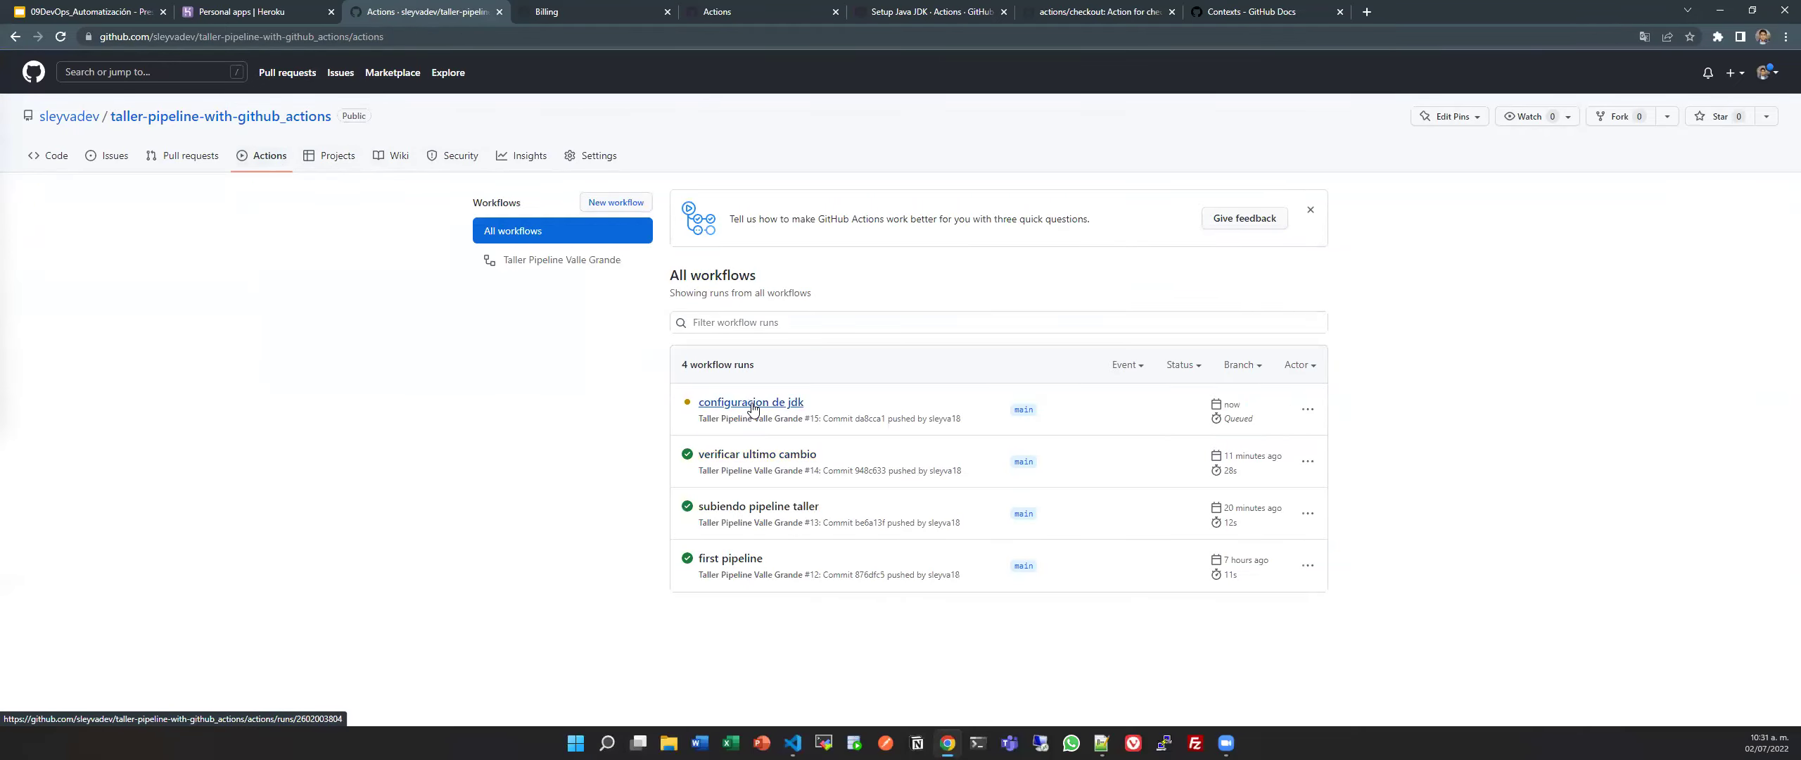
Open run #15's taller job log, with the all-workflows list in a second tab.
left_click(751, 406)
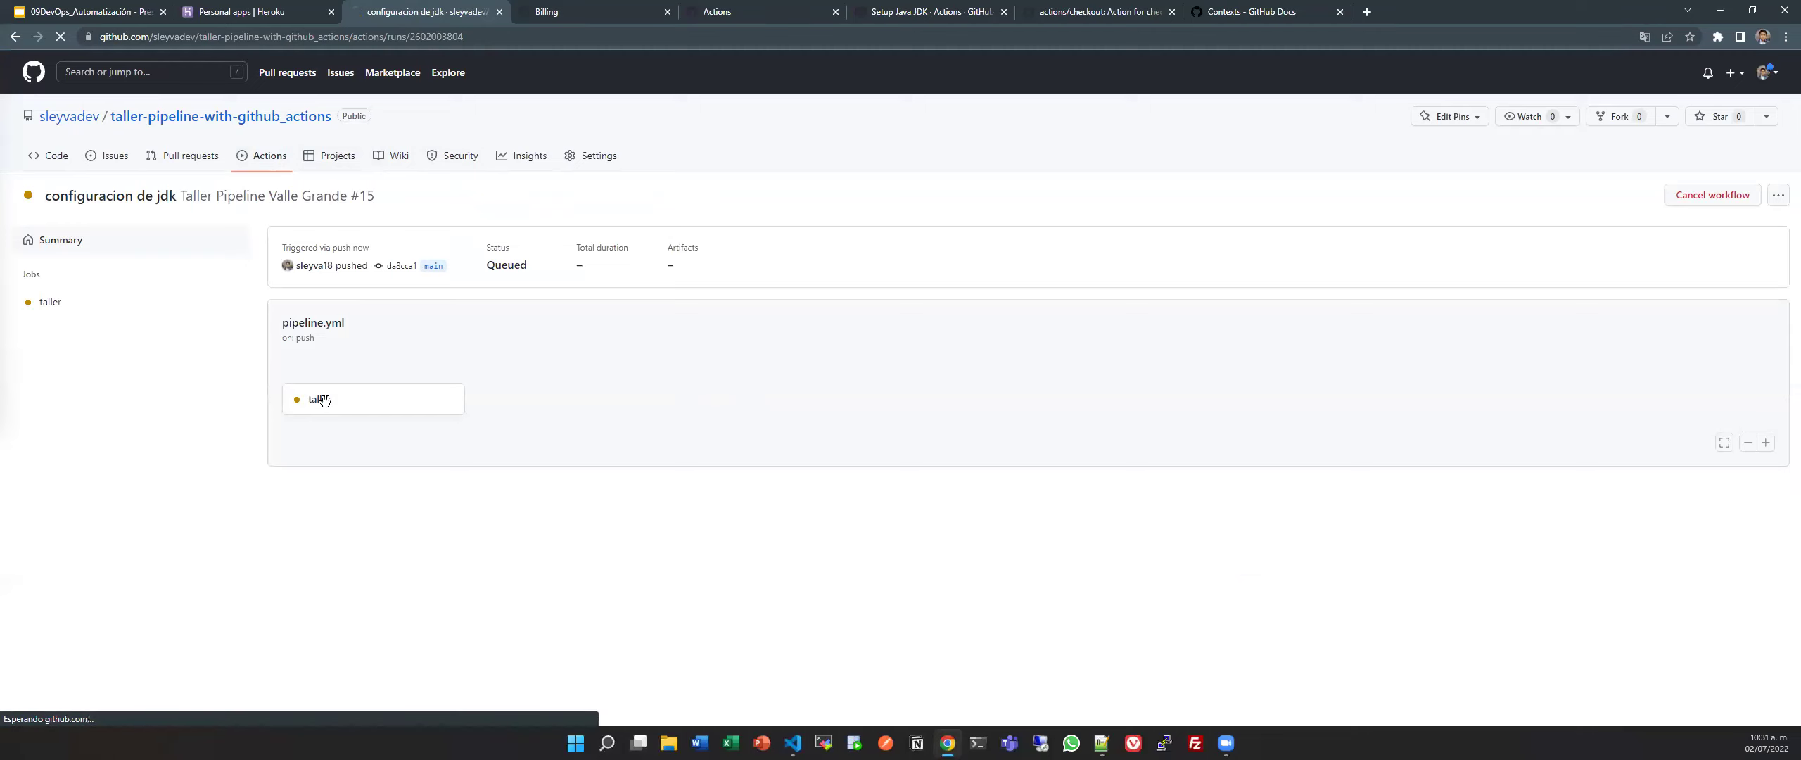
left_click(323, 399)
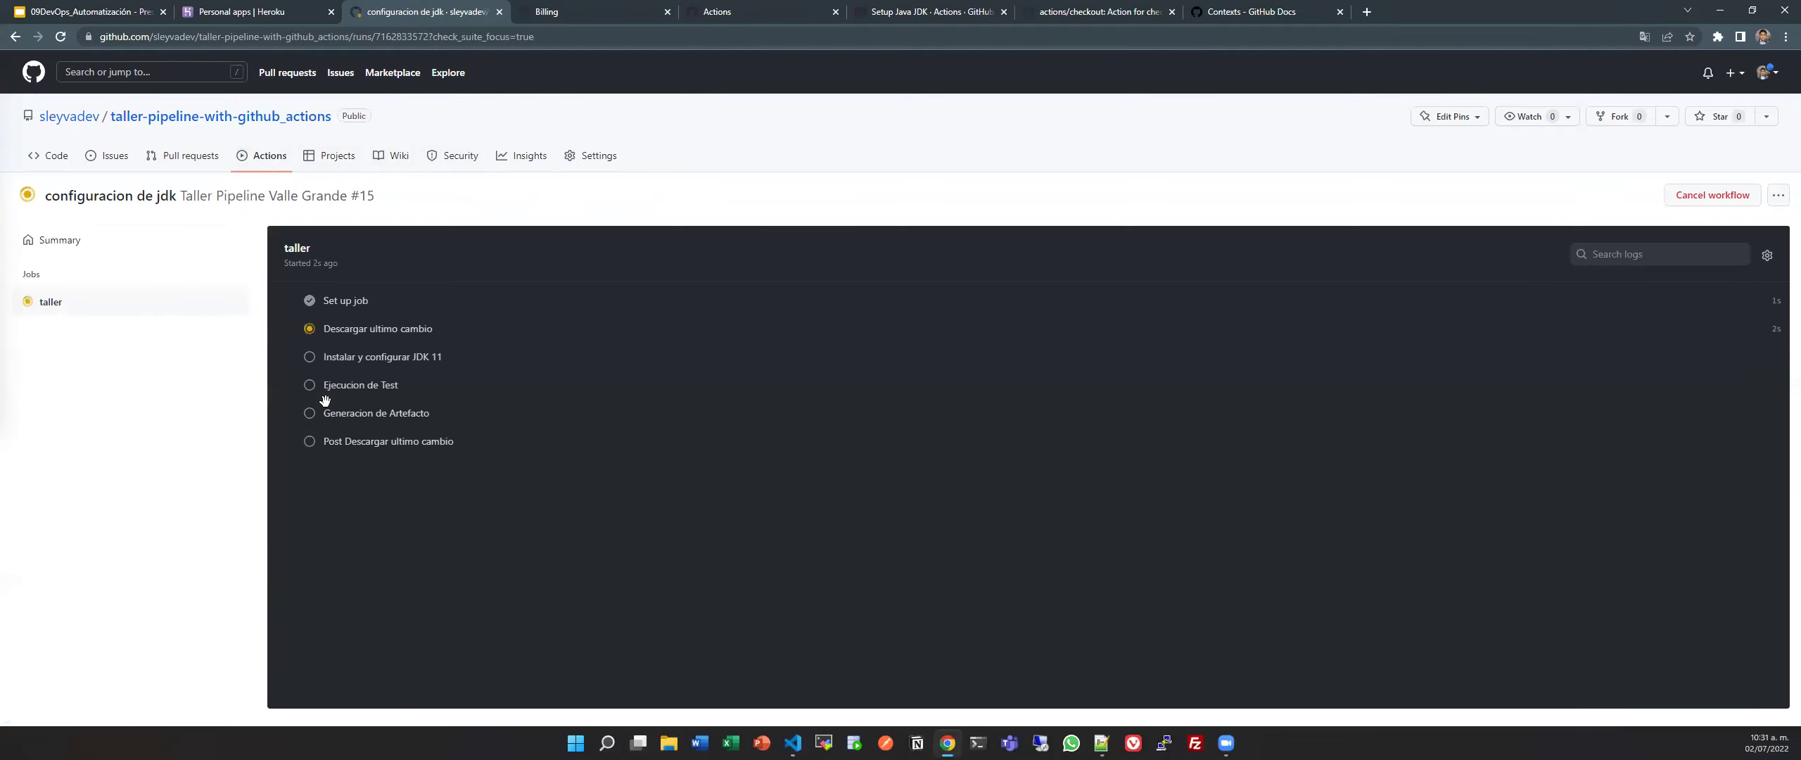
left_click(280, 163, "ctrl")
key("ctrl+Tab")
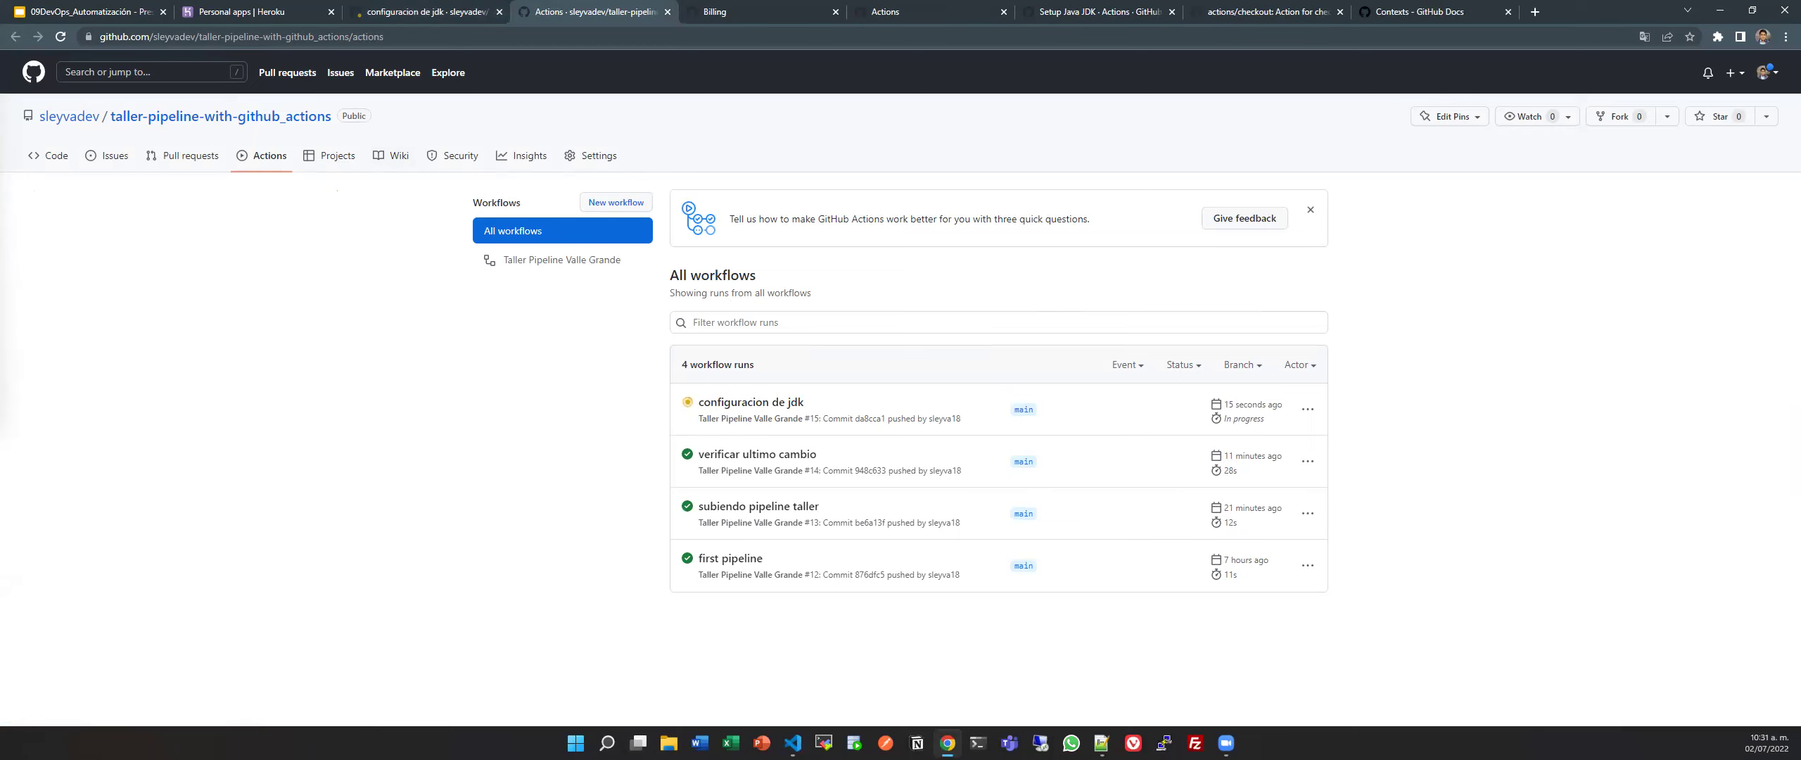
left_click(422, 11)
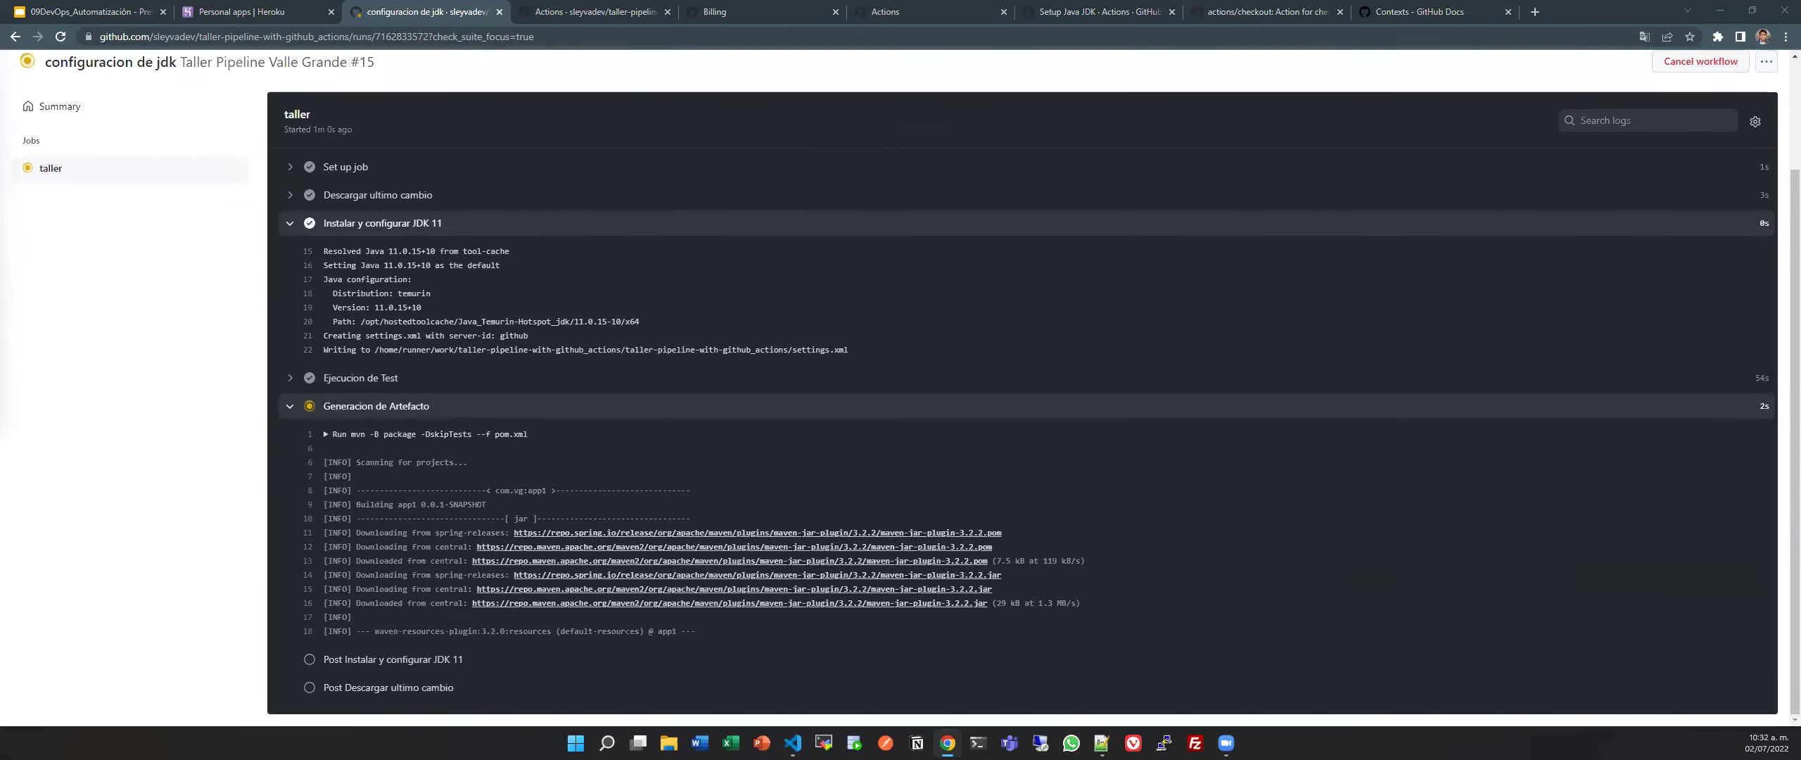
Collapse the Generacion de Artefacto log, expand Ejecucion de Test, then view all workflows.
scroll(447, 156, "up", 5)
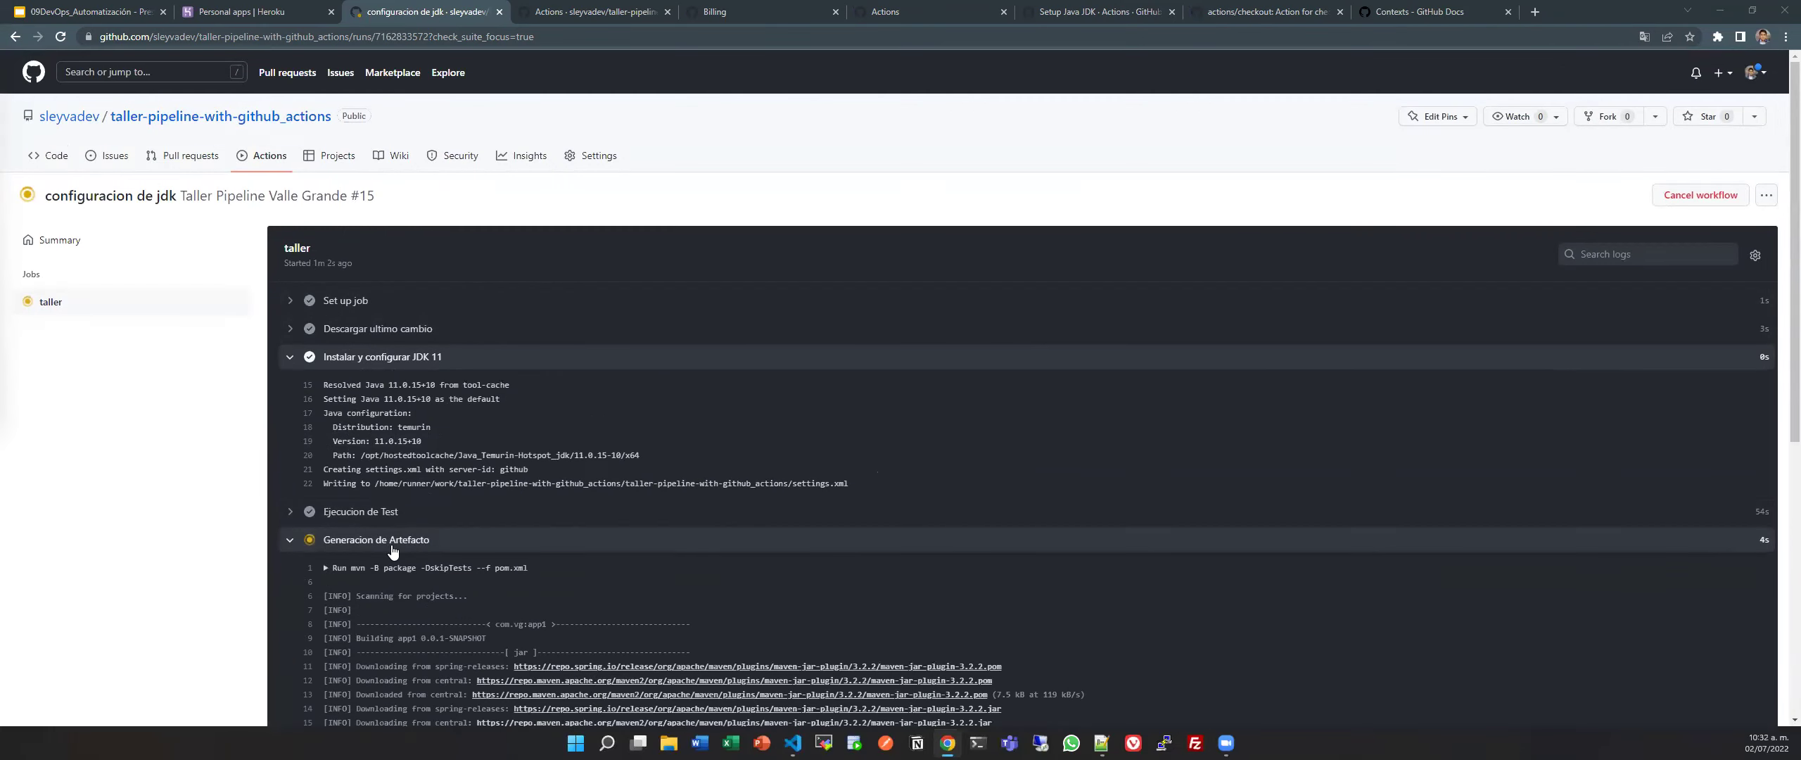
left_click(393, 549)
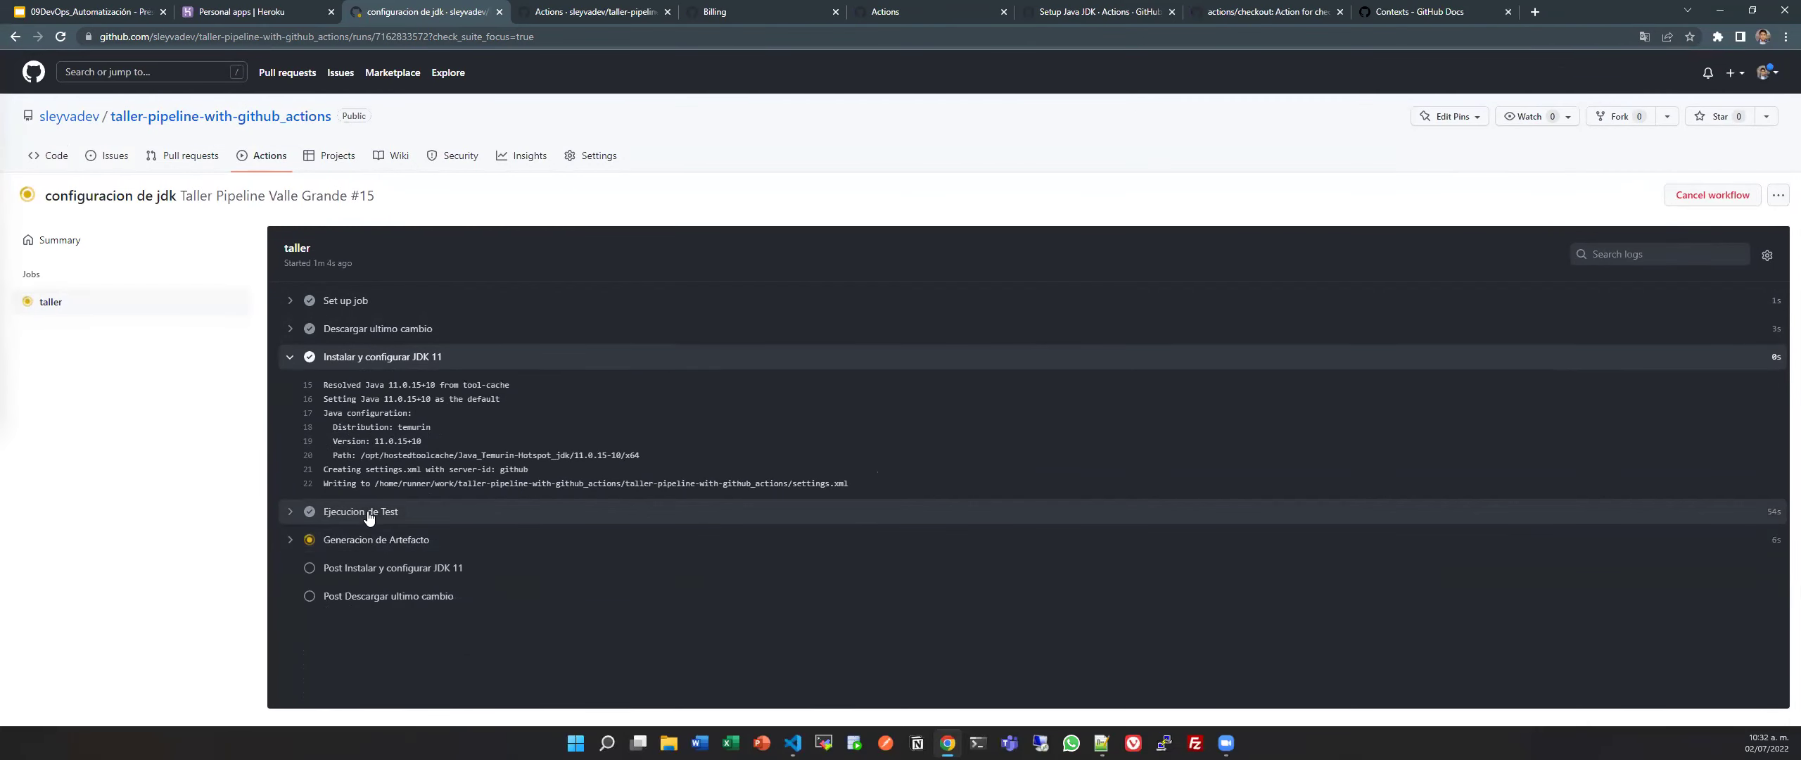
left_click(367, 513)
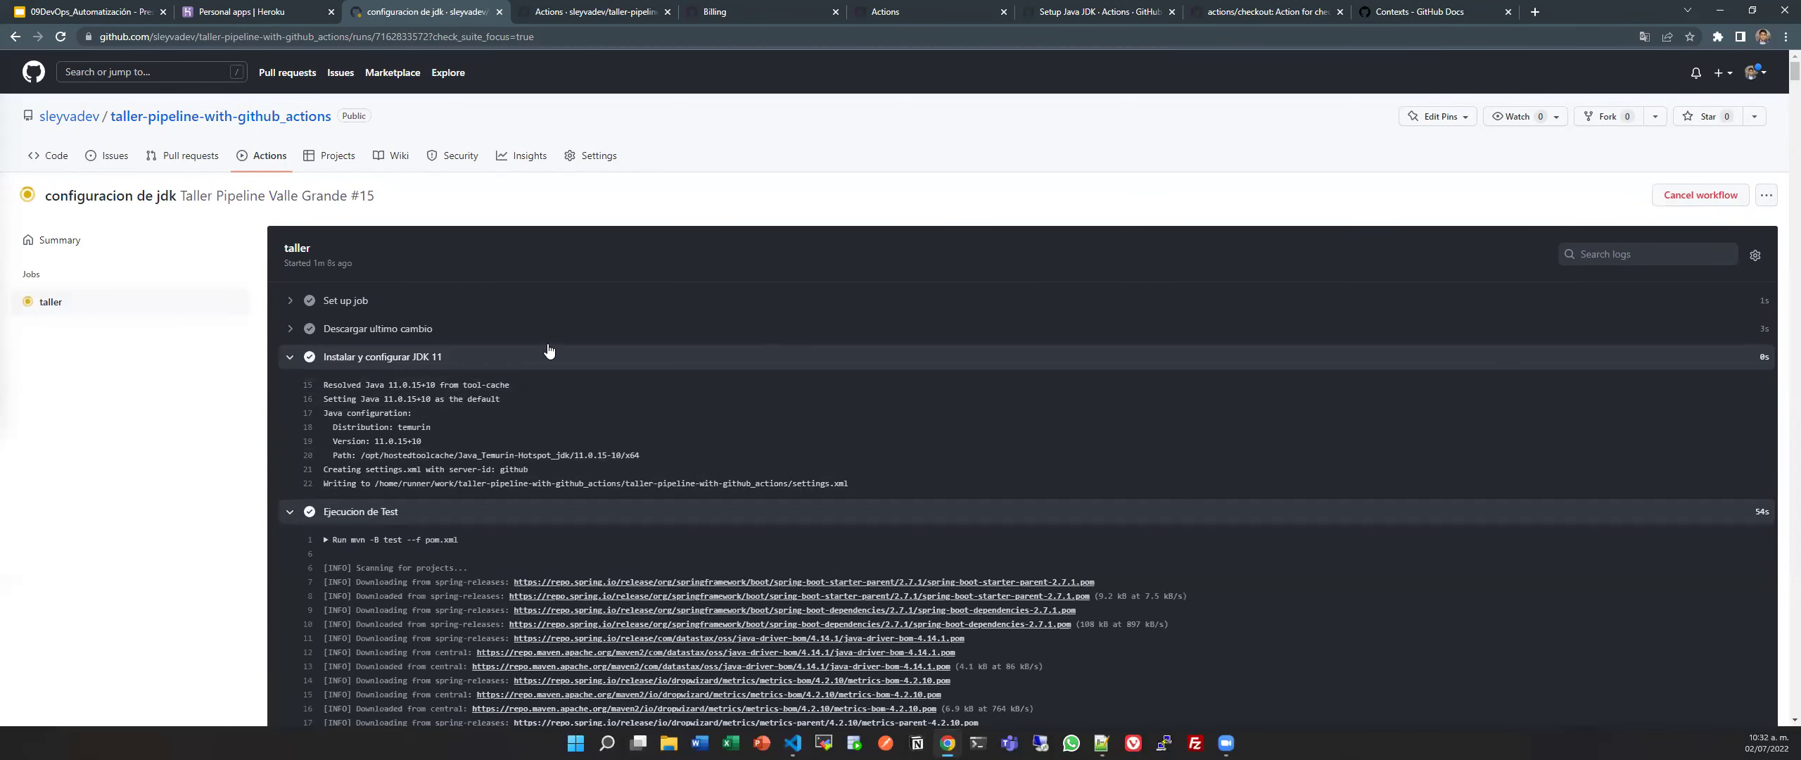
left_click(594, 11)
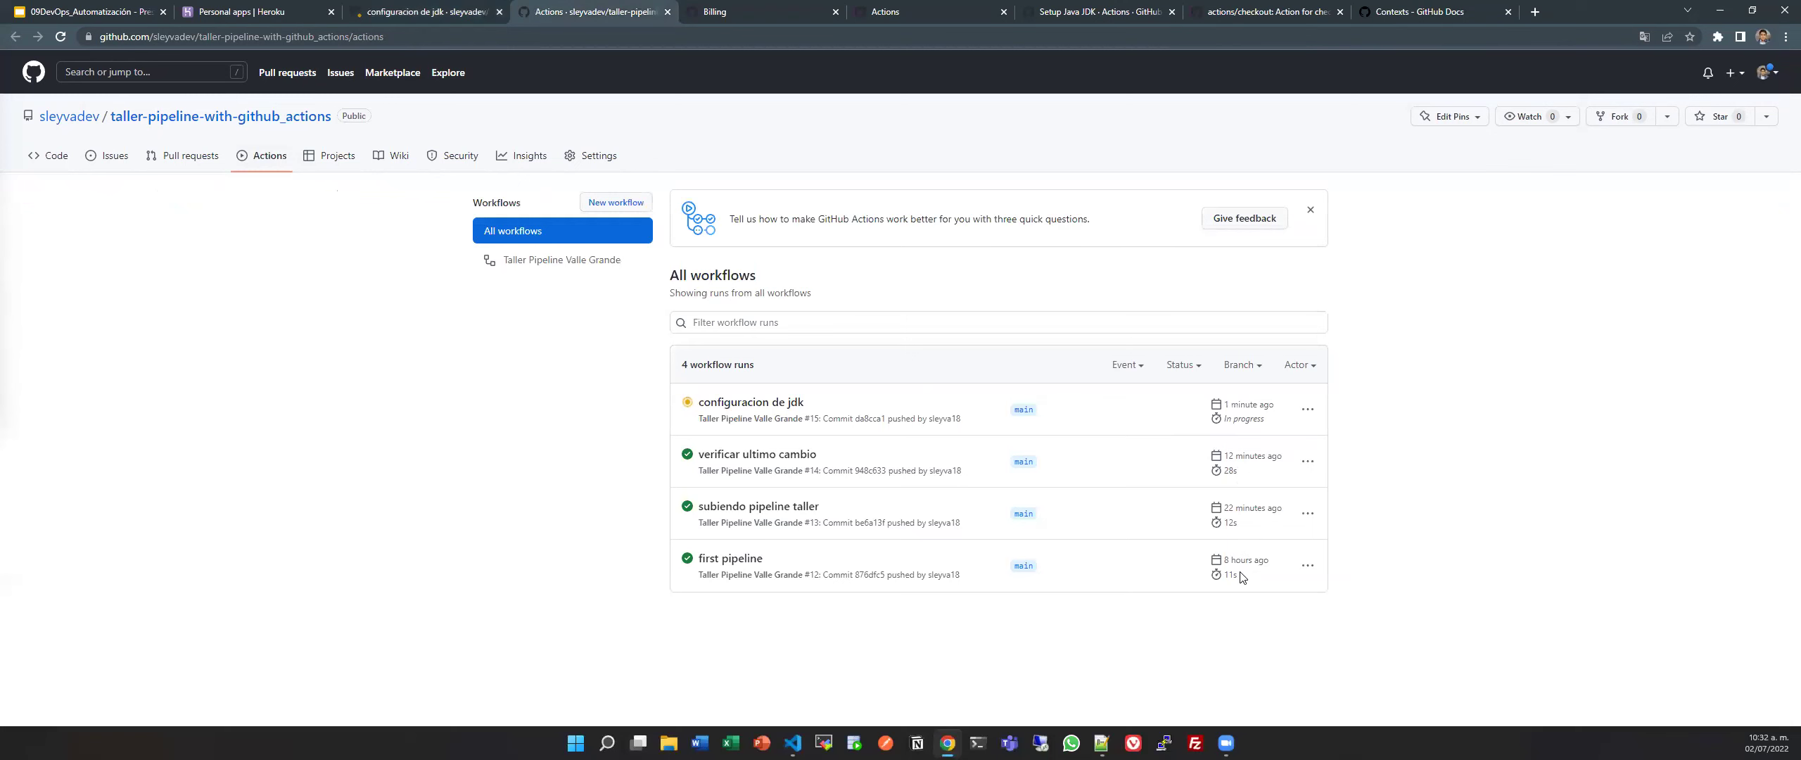
left_click(437, 14)
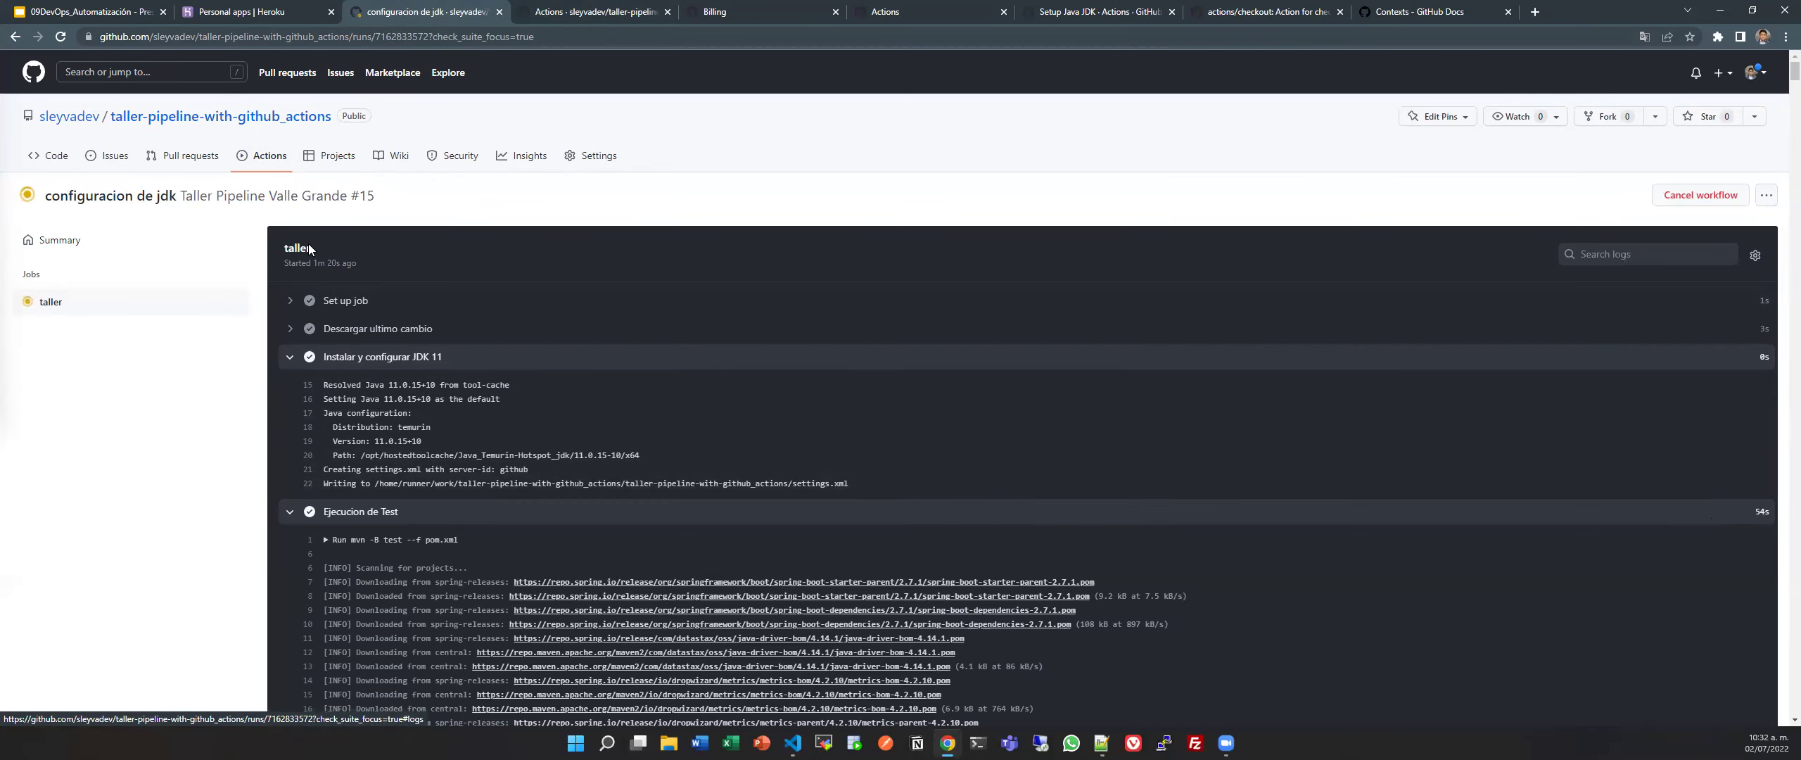
scroll(463, 354, "down", 4)
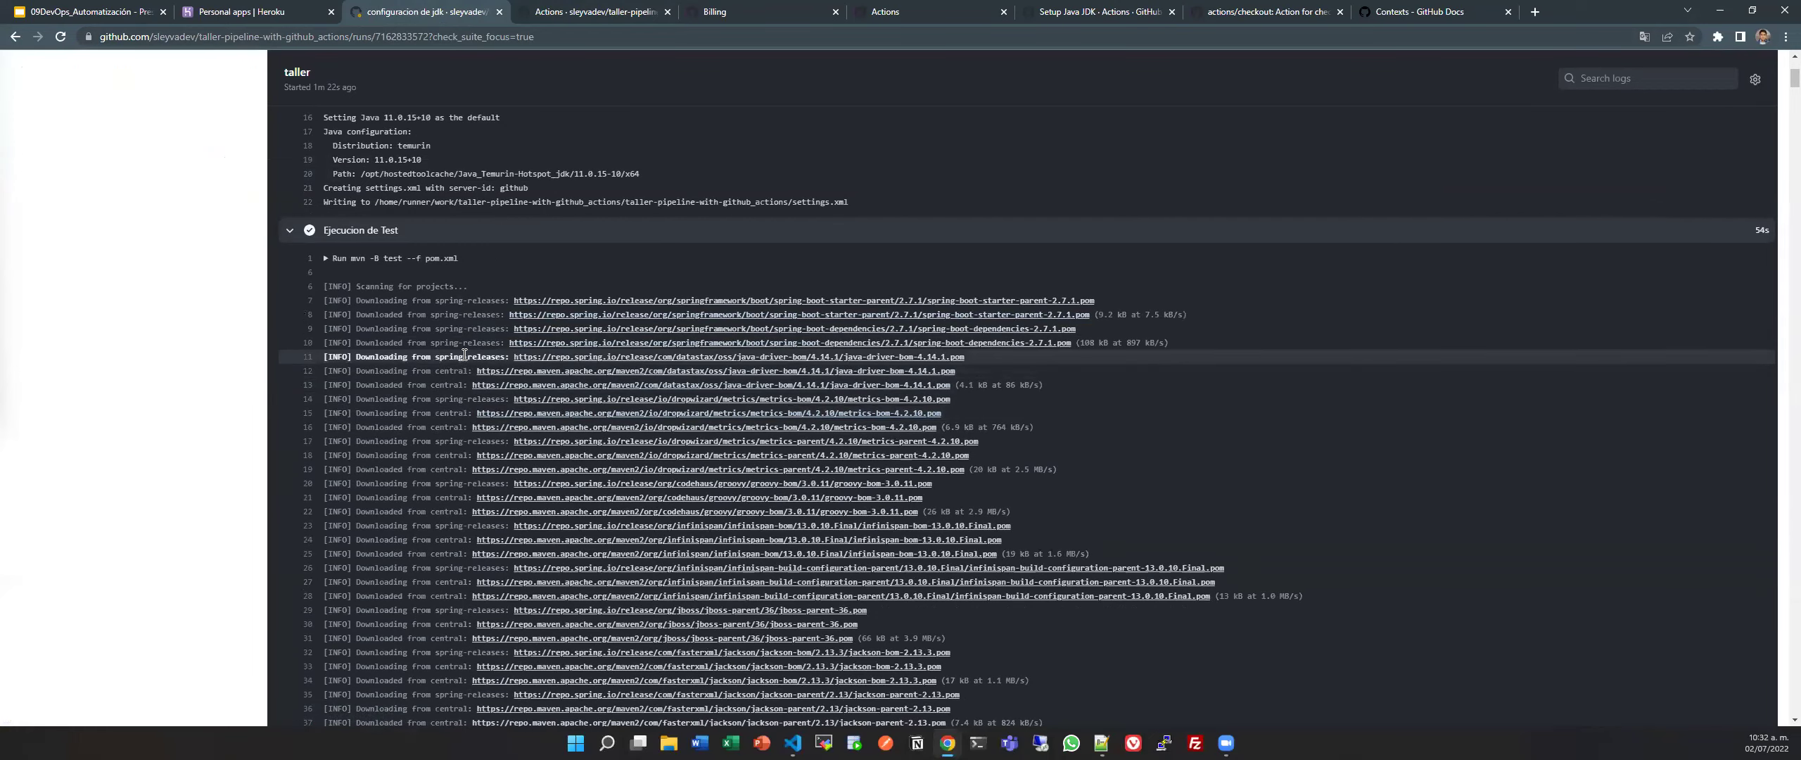
scroll(463, 354, "down", 10)
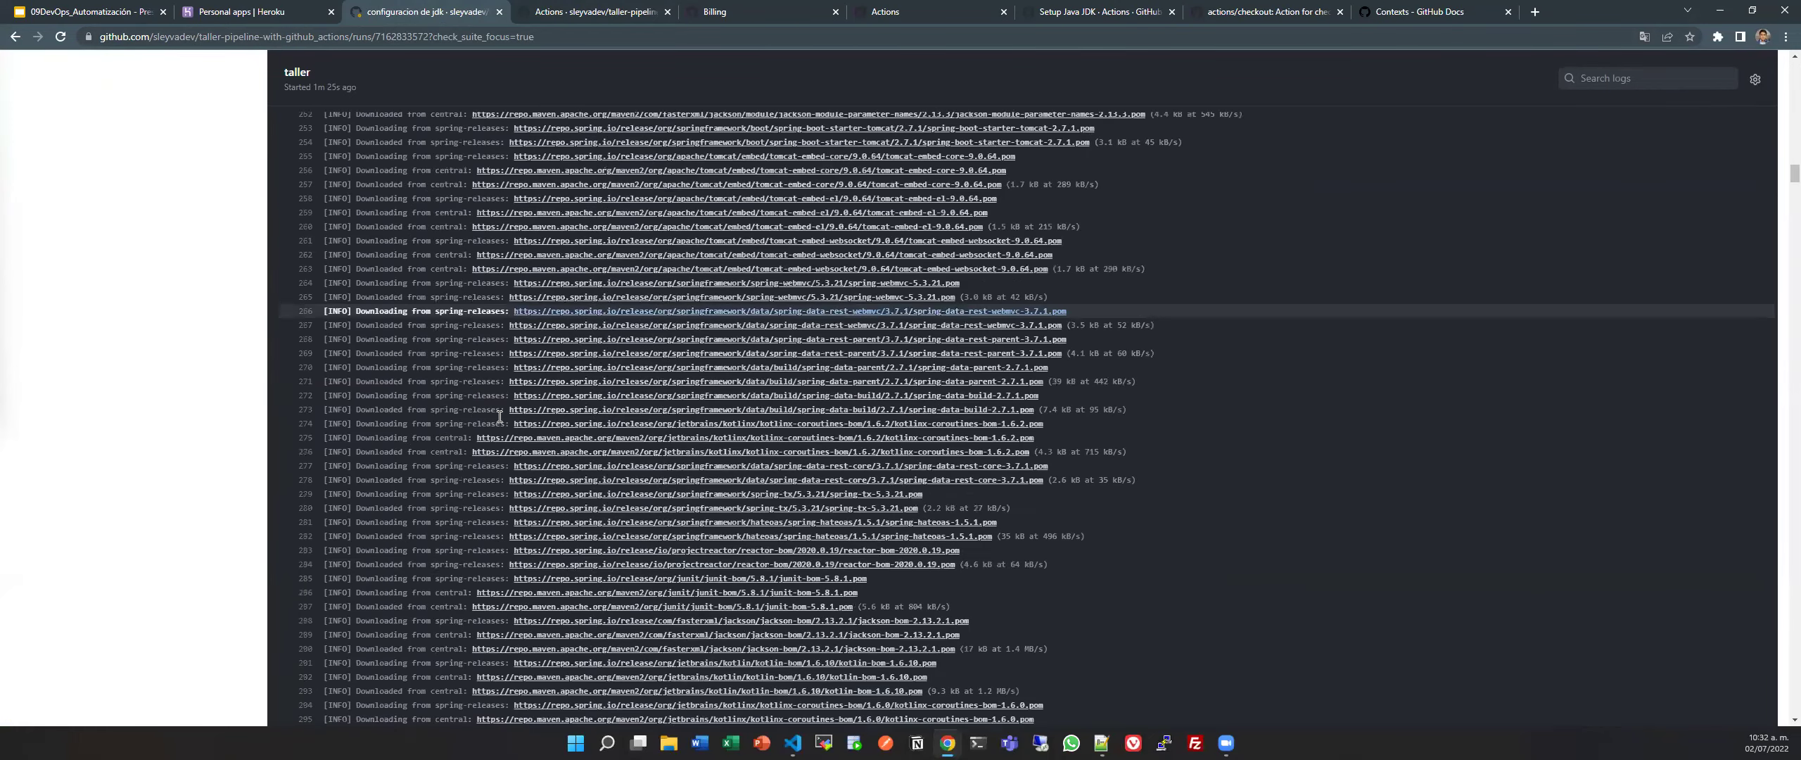
scroll(479, 429, "down", 16)
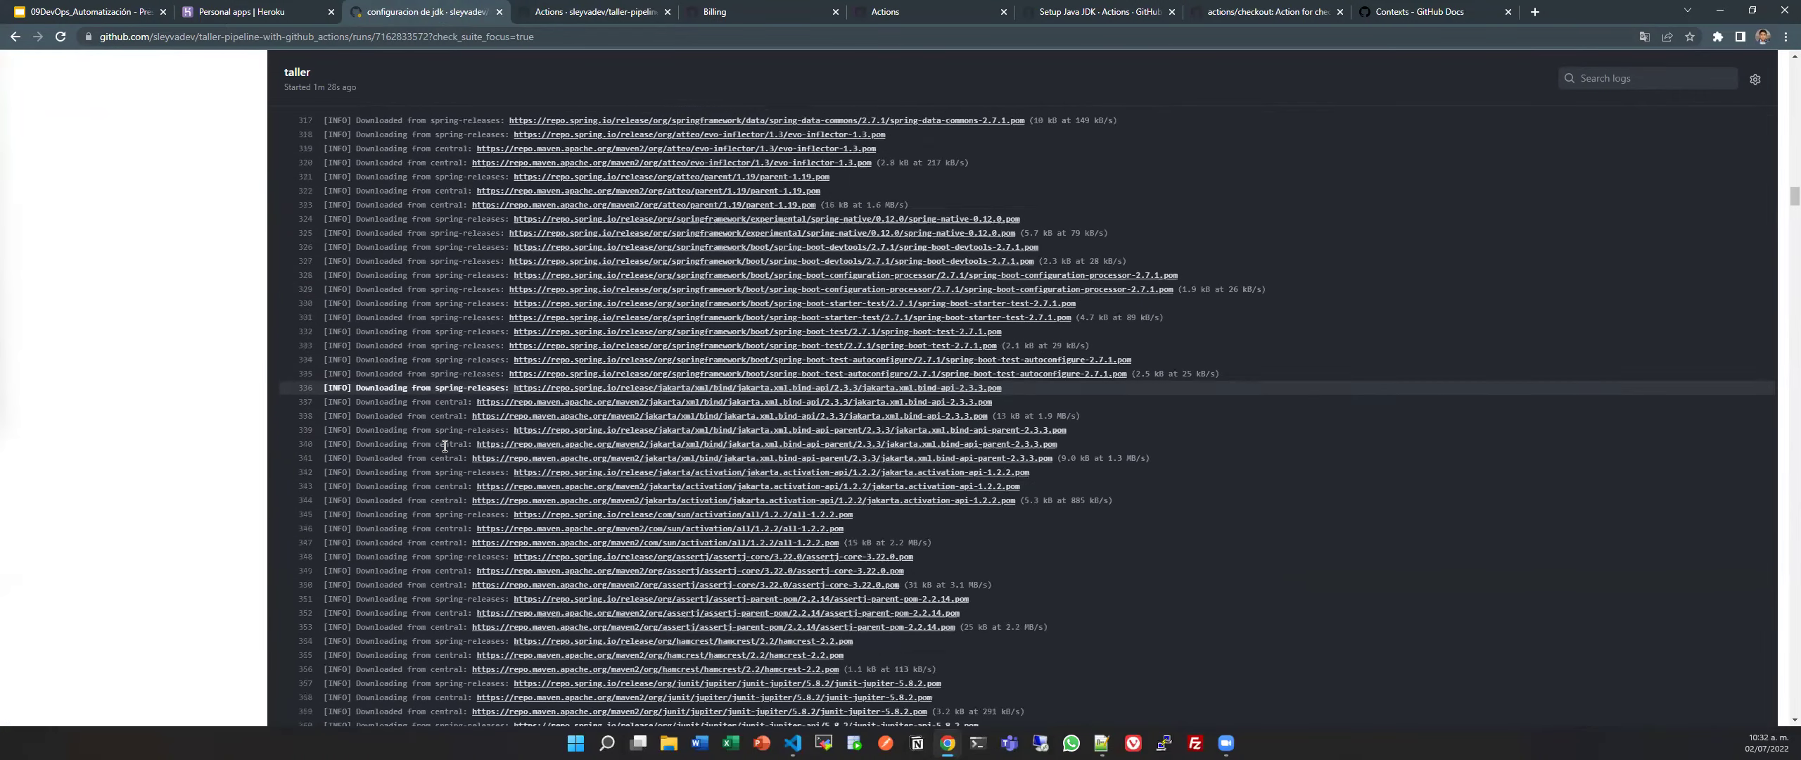
scroll(444, 446, "down", 3)
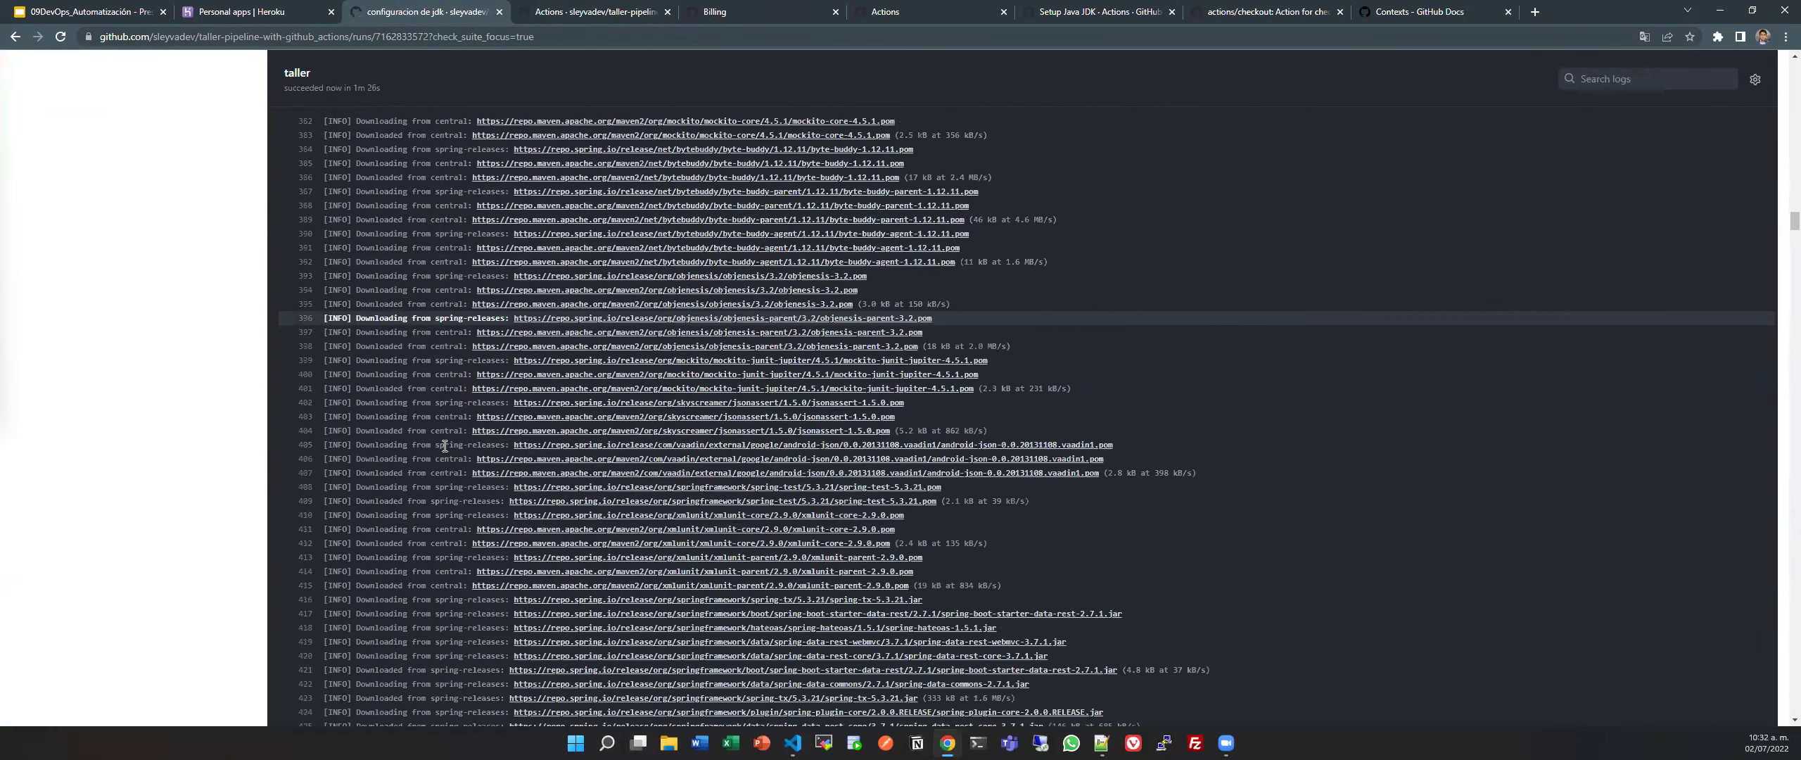
scroll(443, 446, "up", 1)
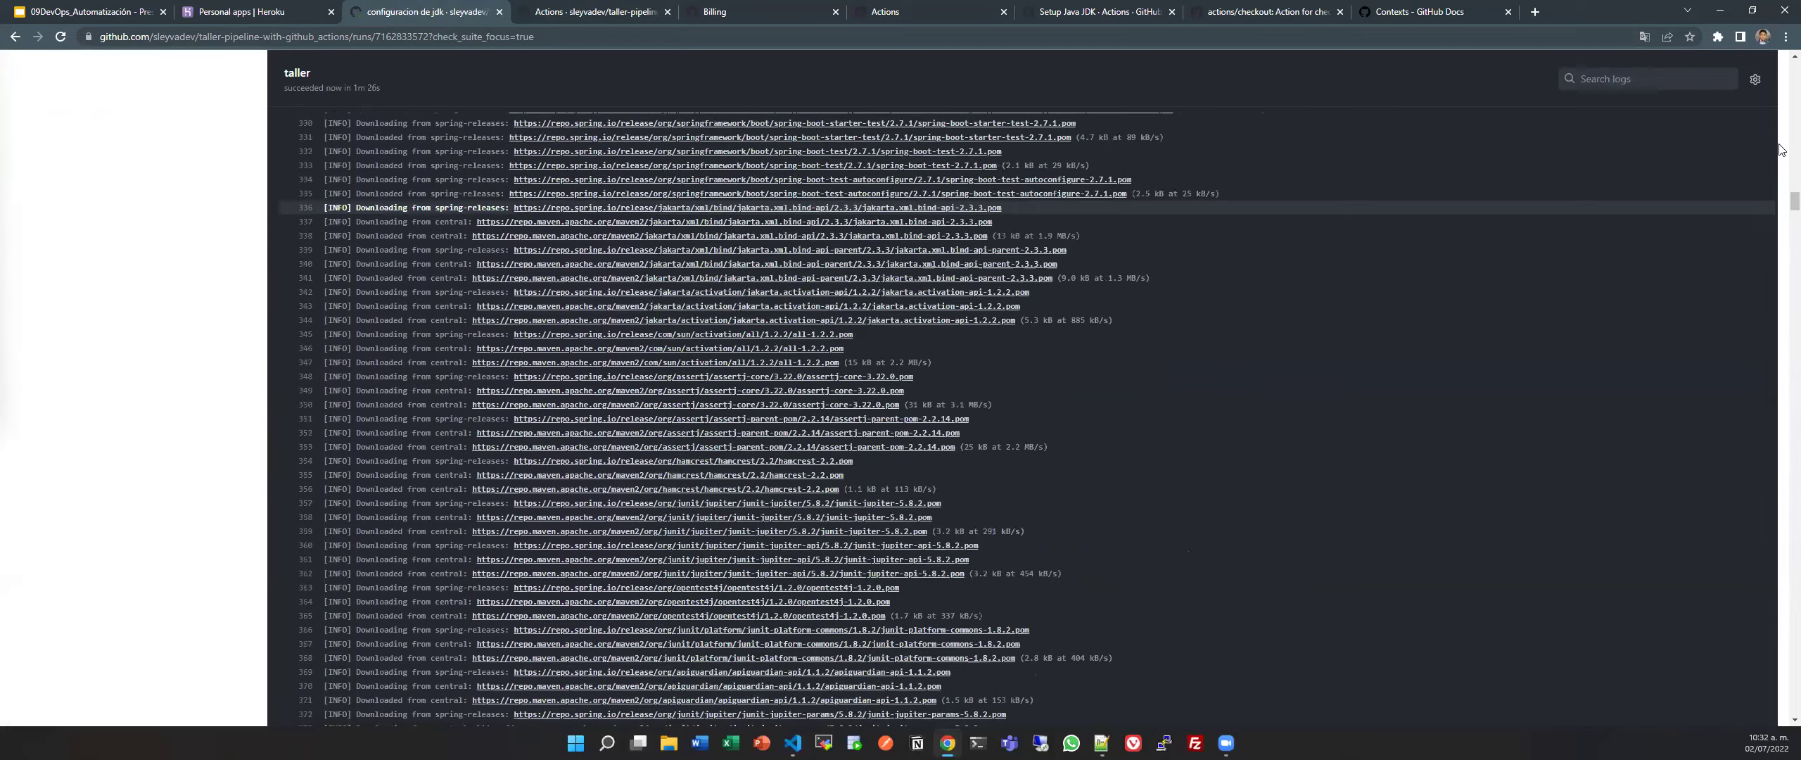
left_click_drag(1782, 205, 1781, 646)
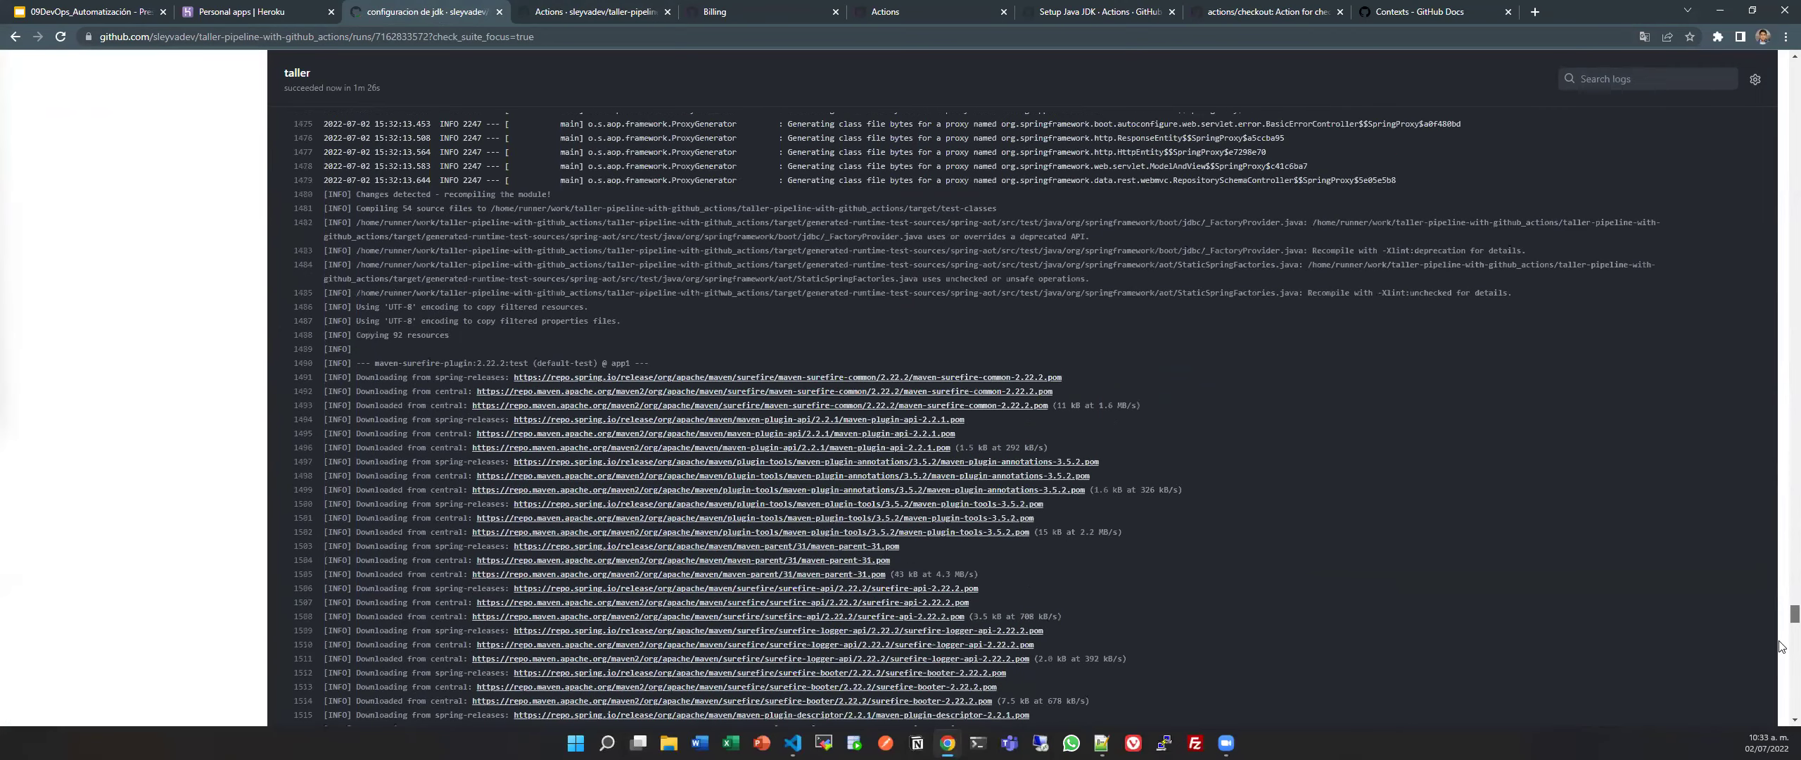
left_click_drag(1781, 646, 1782, 723)
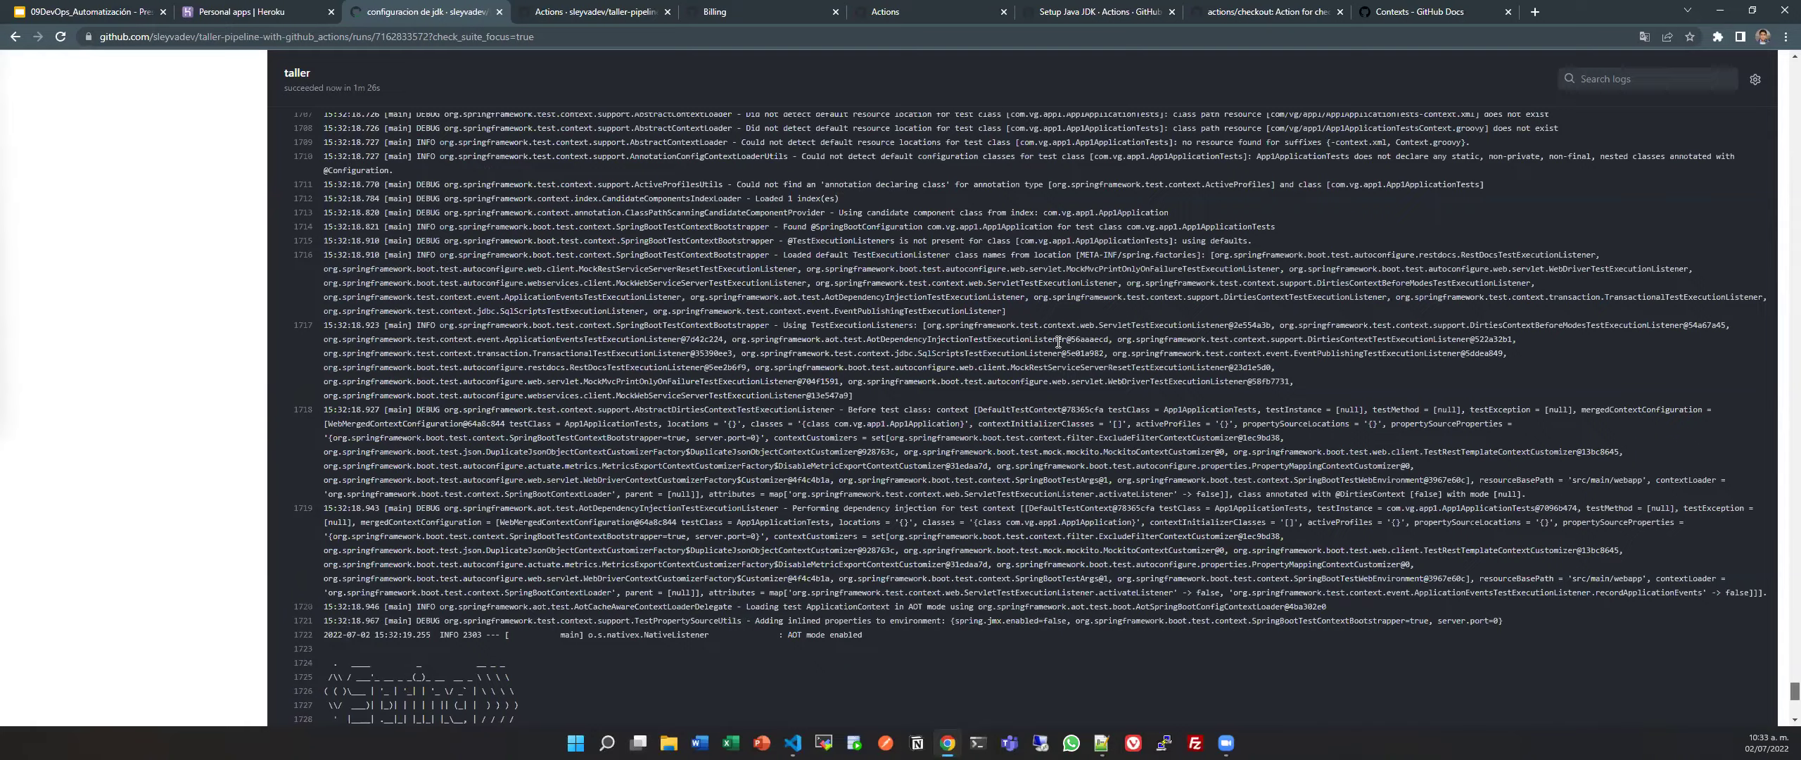
scroll(780, 285, "up", 3)
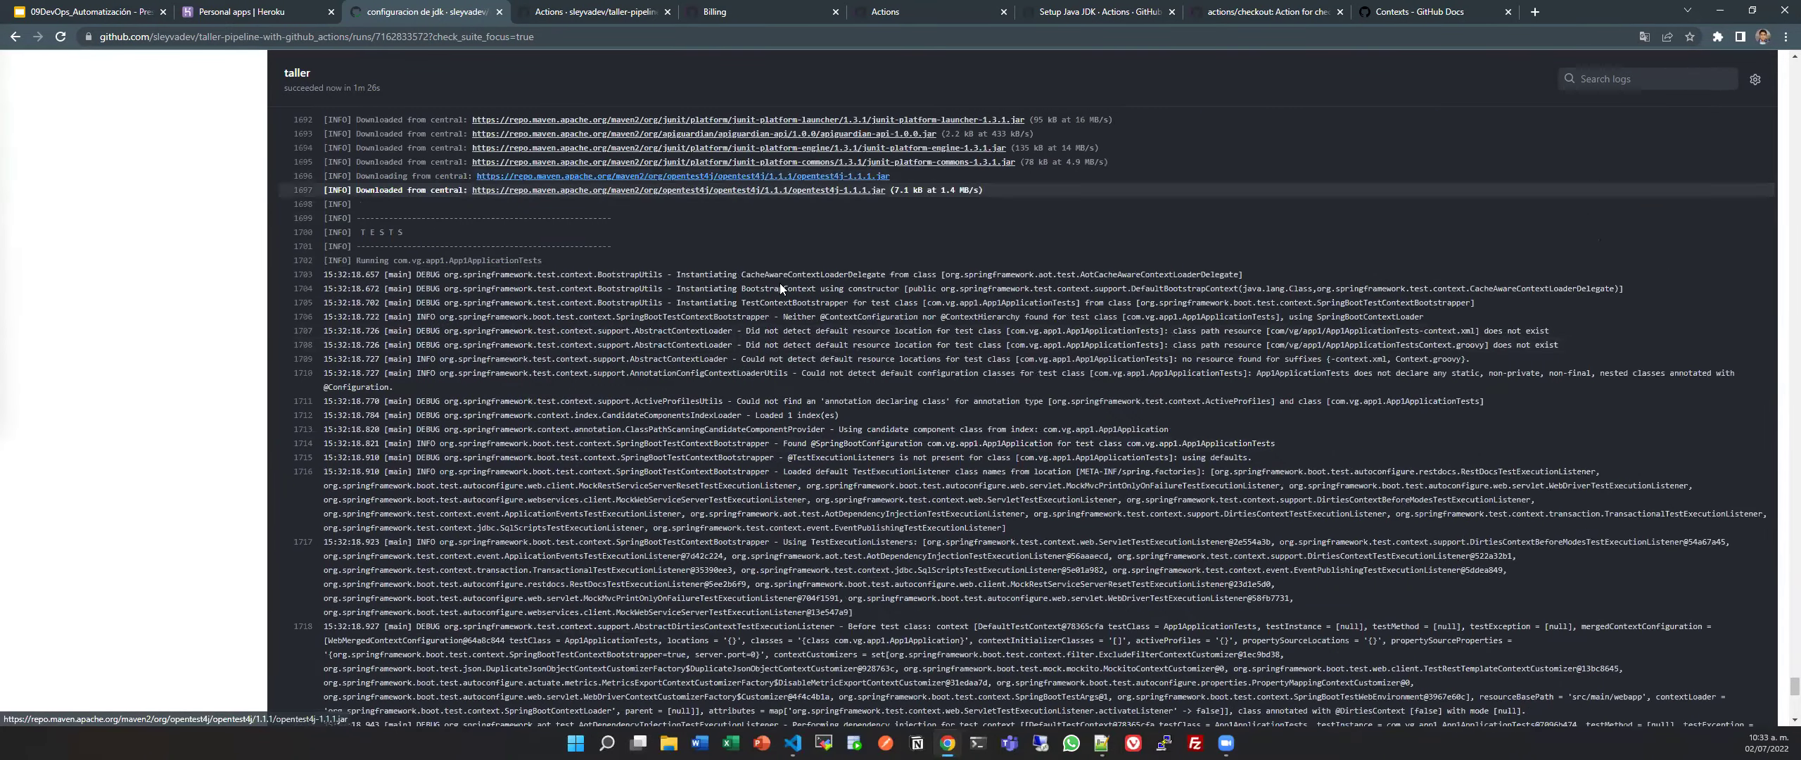
scroll(780, 282, "down", 6)
scroll(779, 283, "down", 2)
scroll(563, 394, "down", 2)
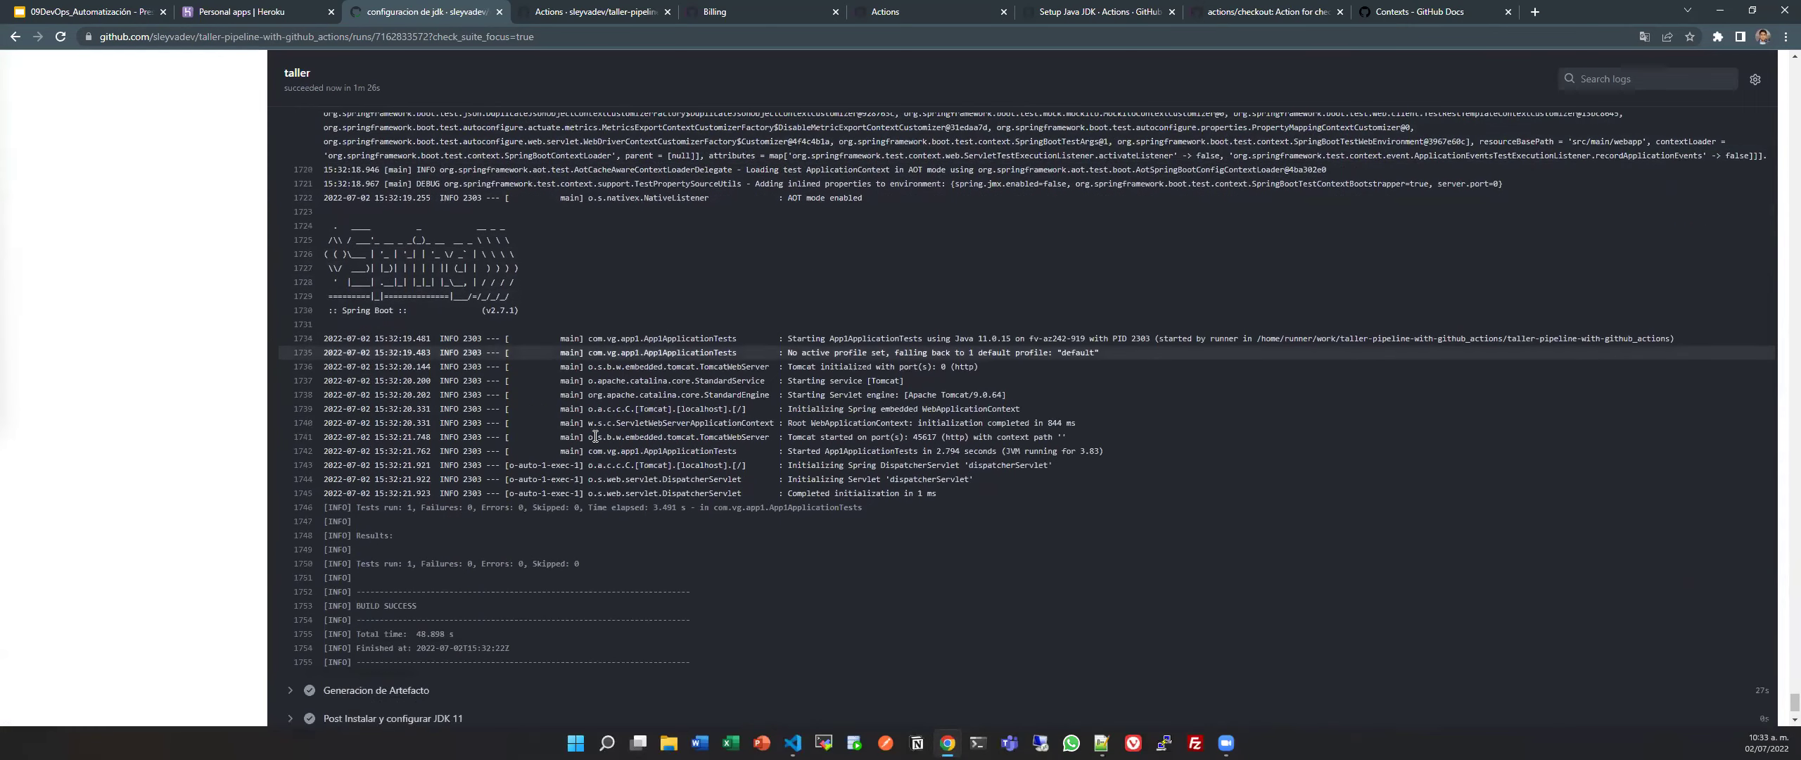
scroll(595, 436, "down", 2)
triple_click(550, 477)
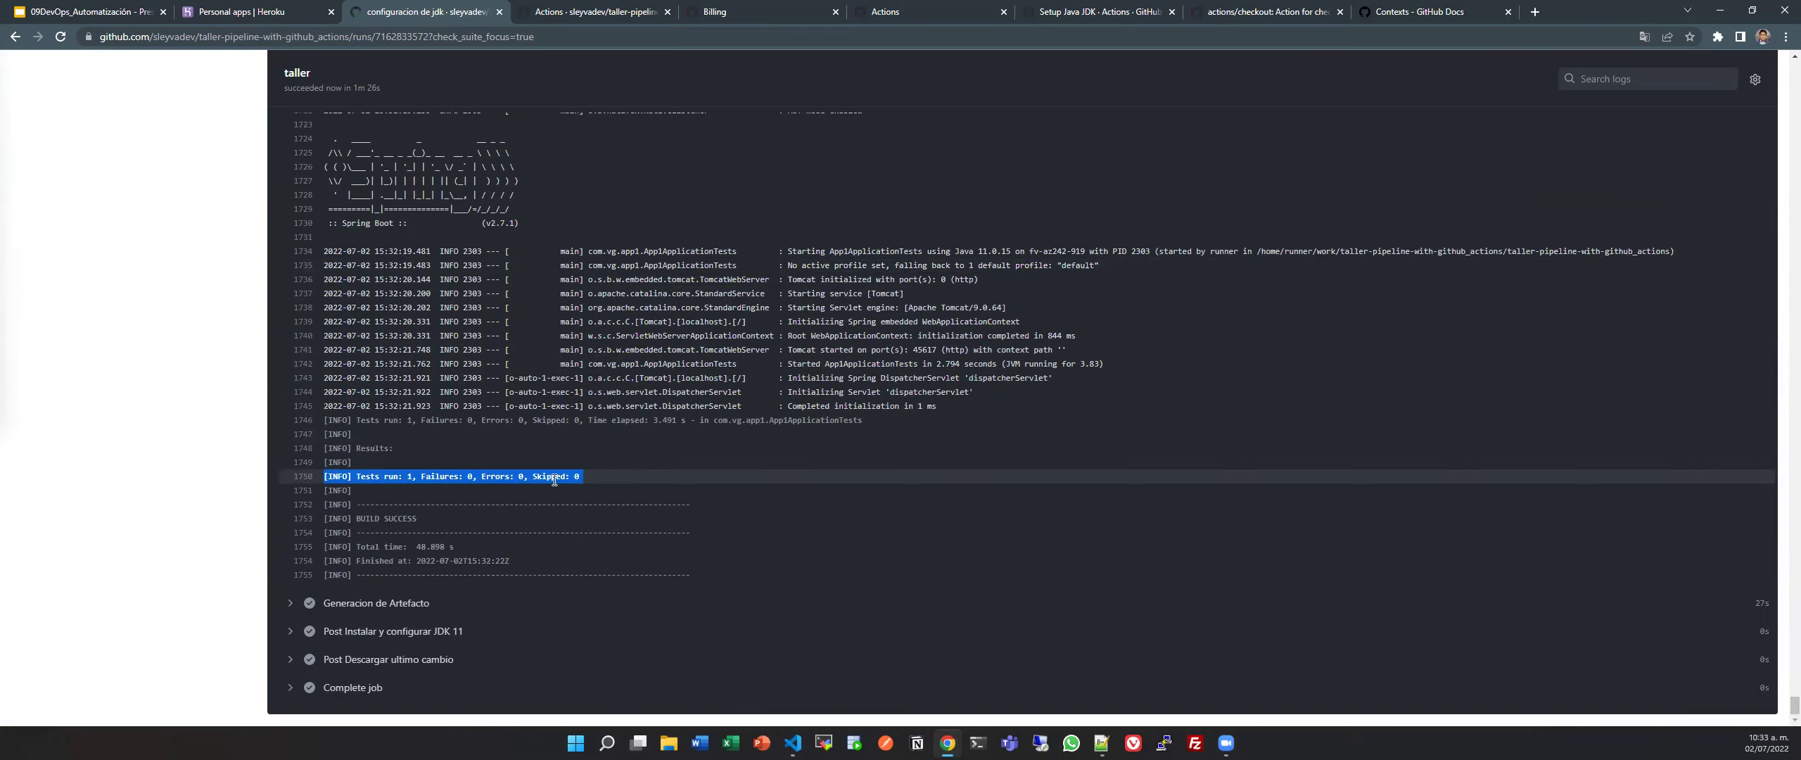
scroll(554, 480, "up", 20)
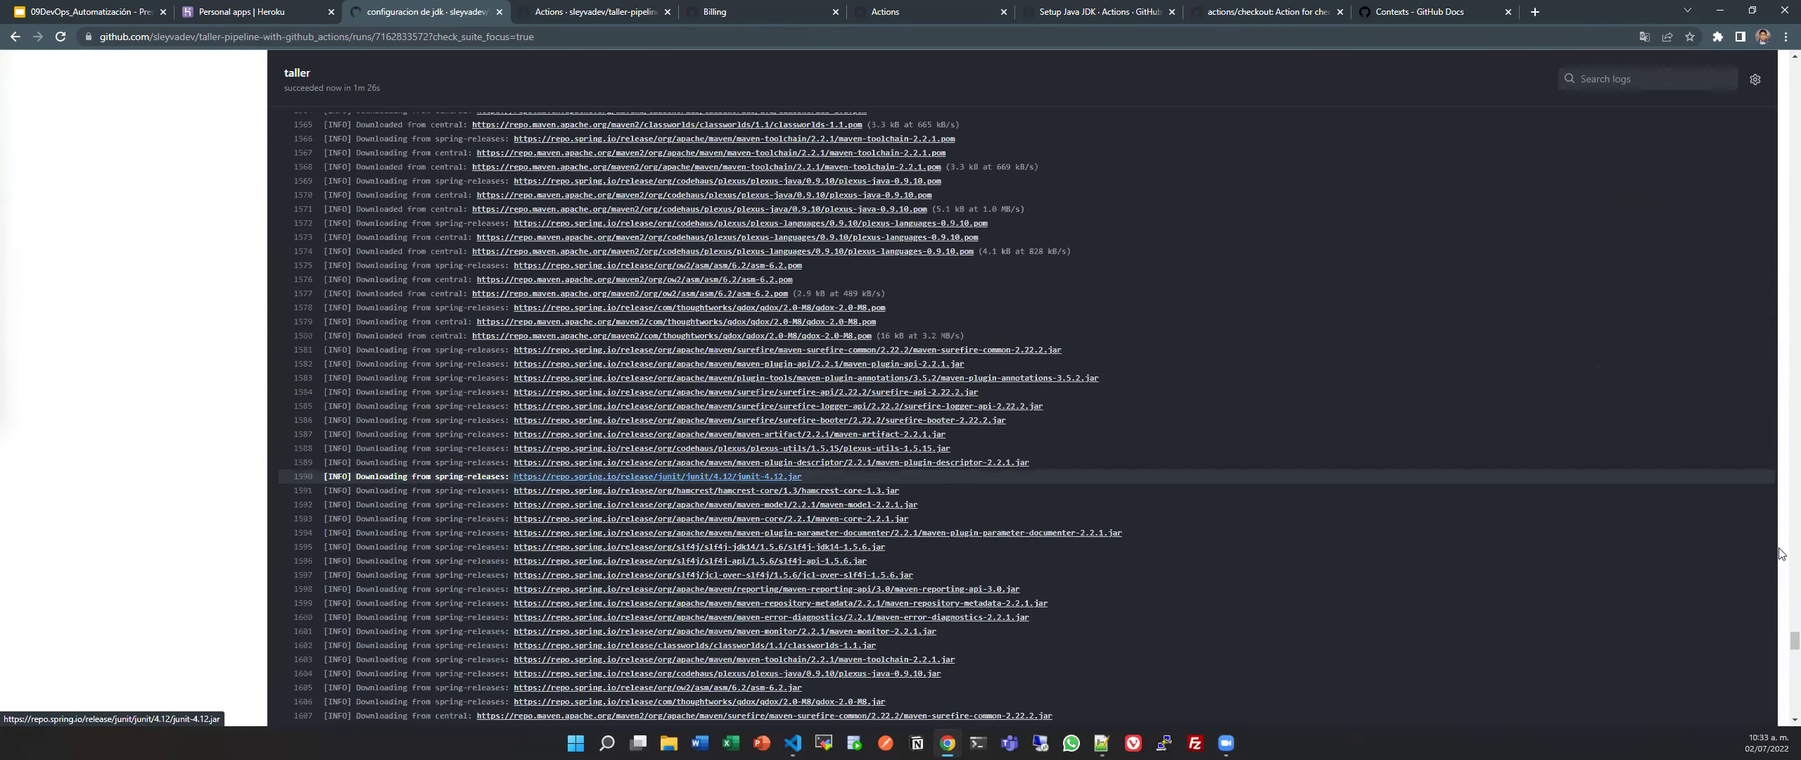
left_click_drag(1787, 625, 1793, 84)
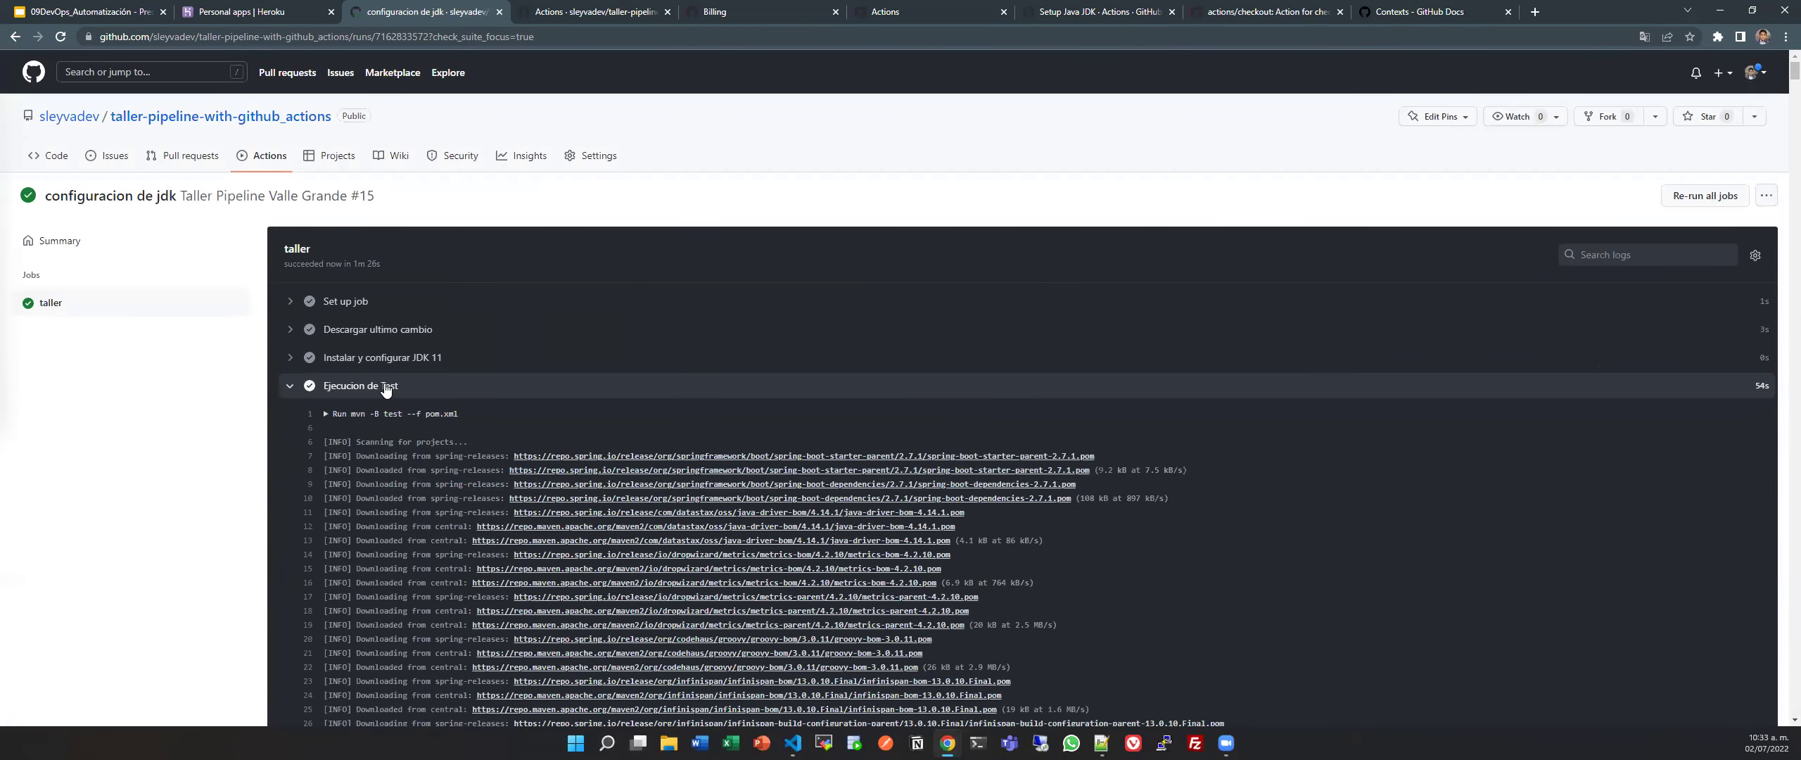
Collapse the Ejecucion de Test log and expand the Generacion de Artefacto log.
left_click(386, 387)
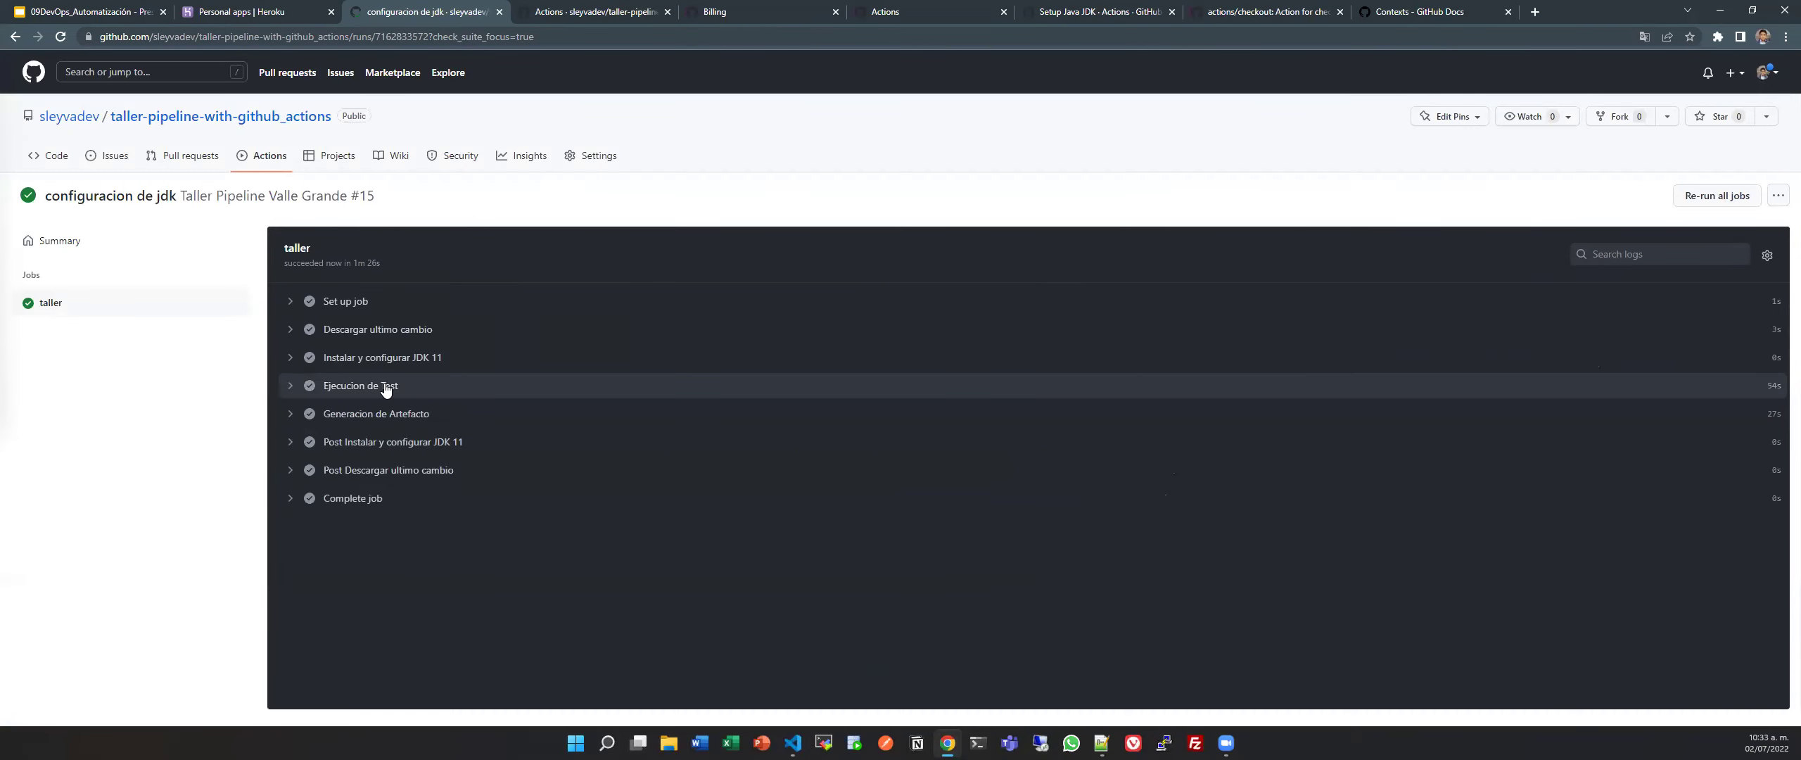
left_click(434, 421)
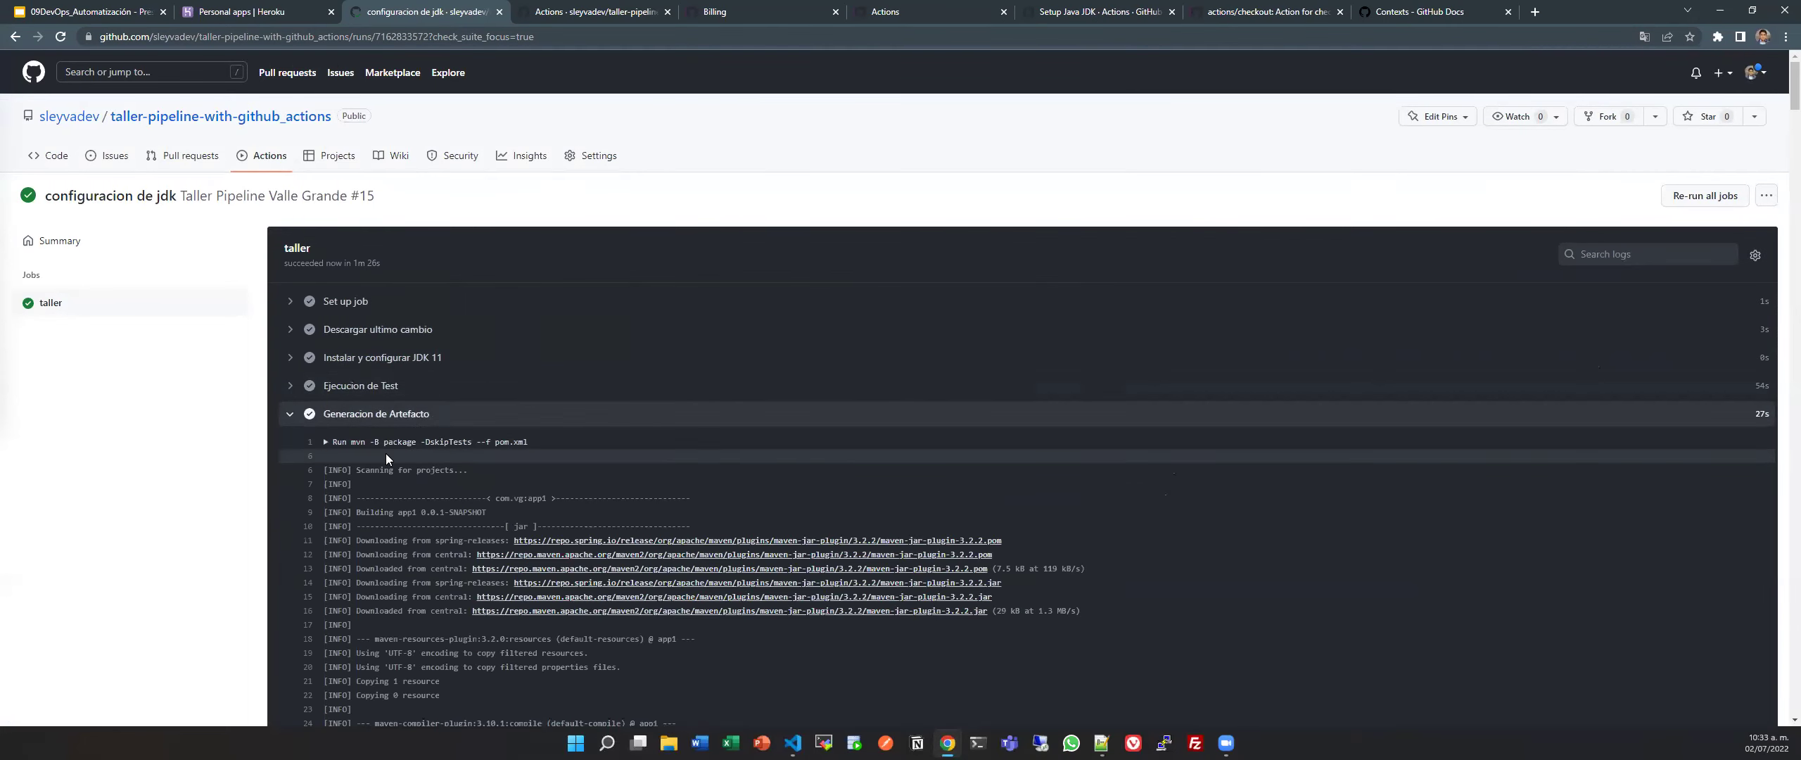
scroll(387, 457, "down", 8)
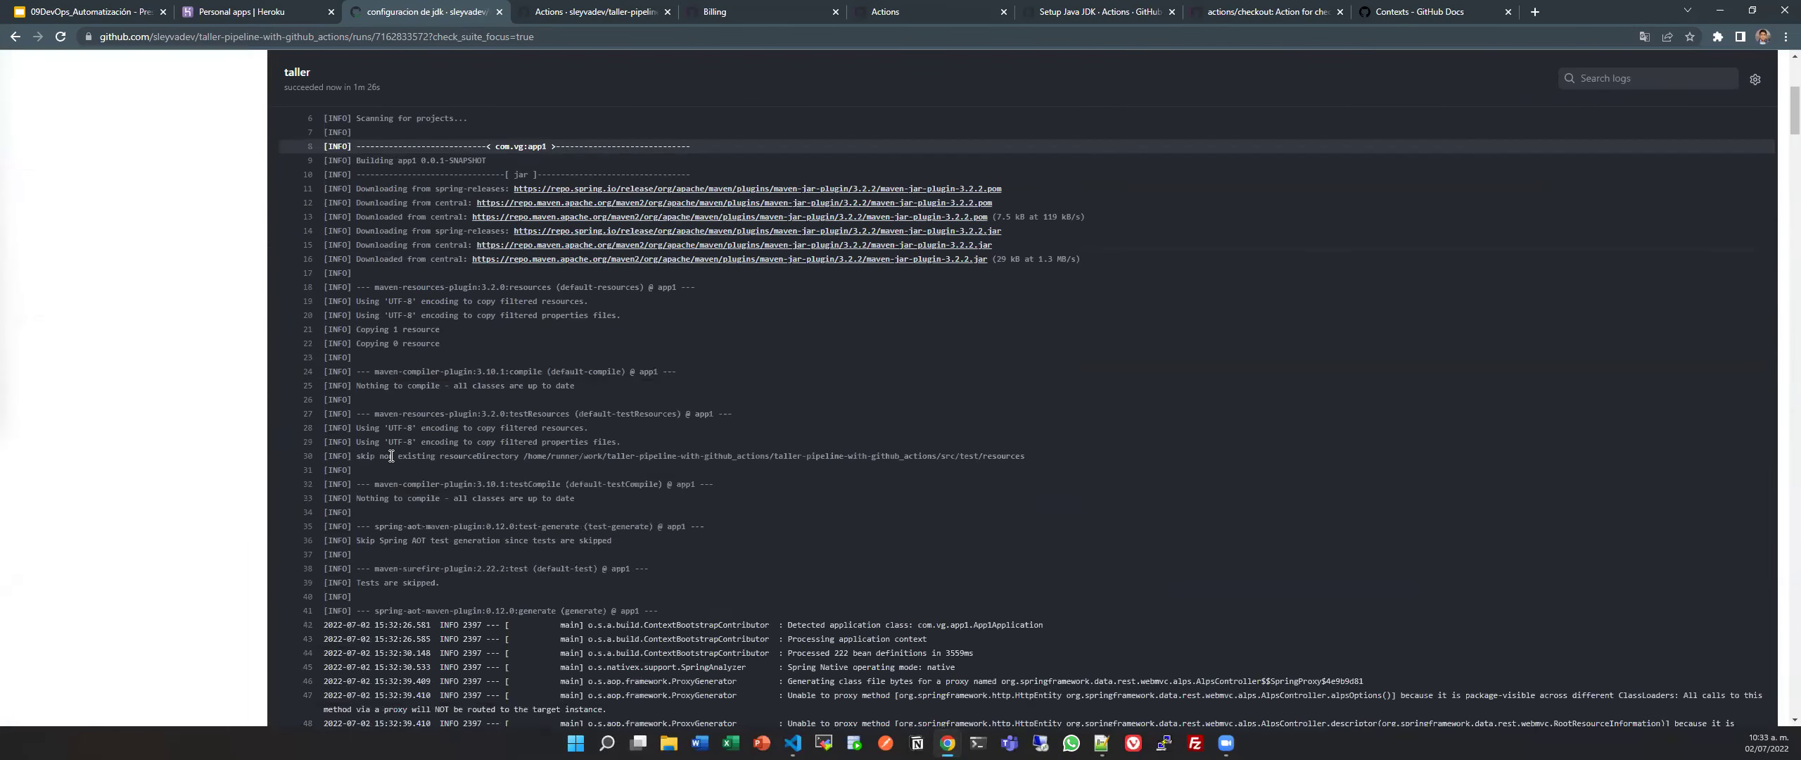
scroll(391, 456, "up", 4)
scroll(391, 456, "up", 2)
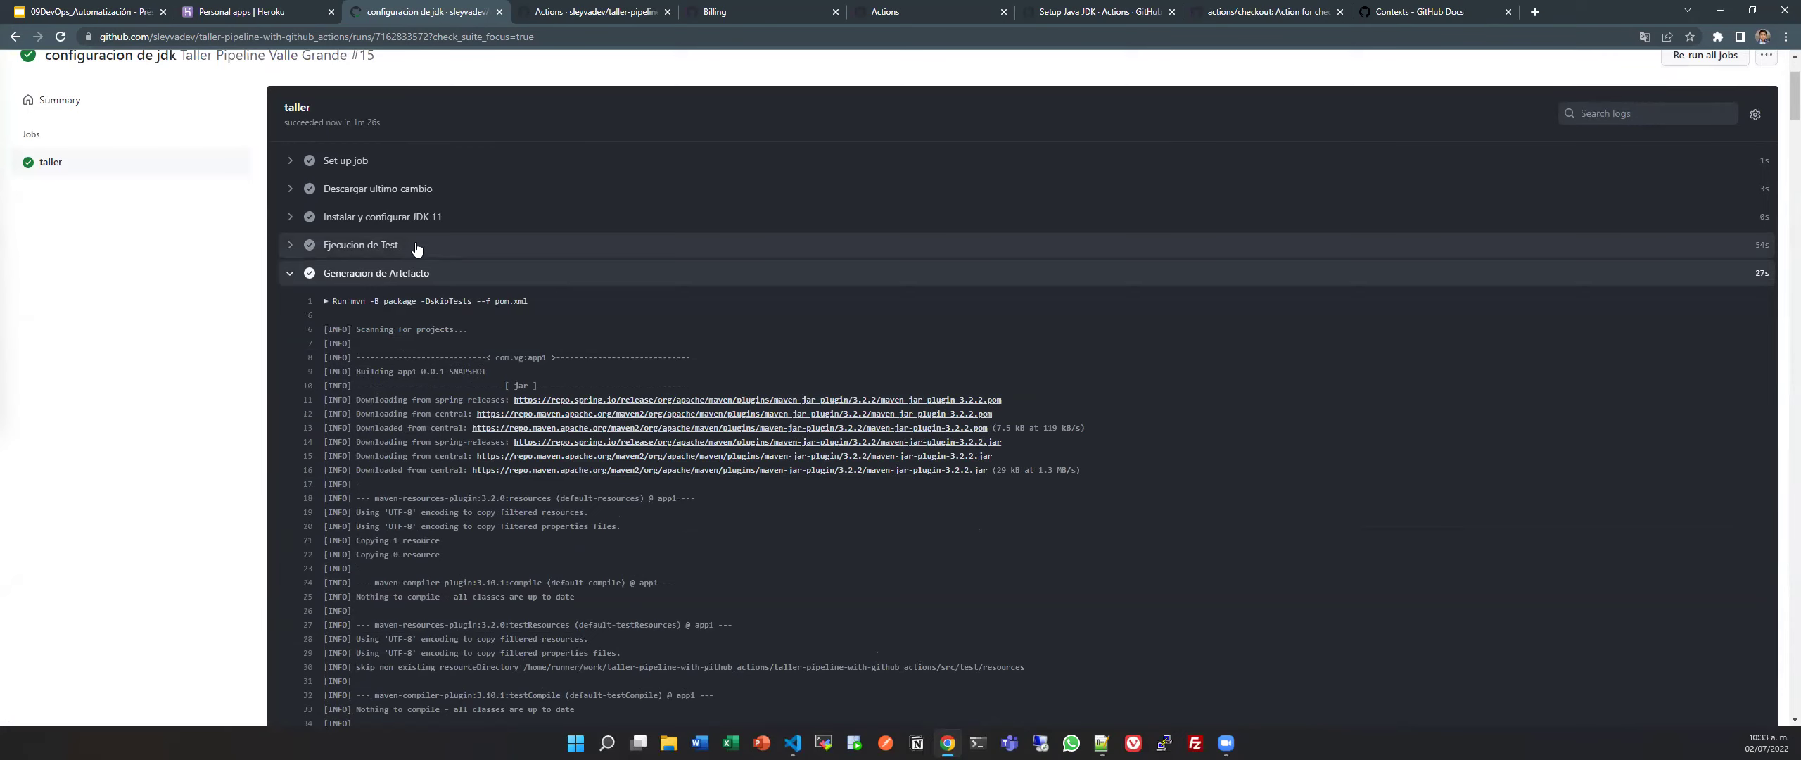
Expand the JDK 11 setup log and highlight the JDK path and settings.xml lines.
left_click(626, 215)
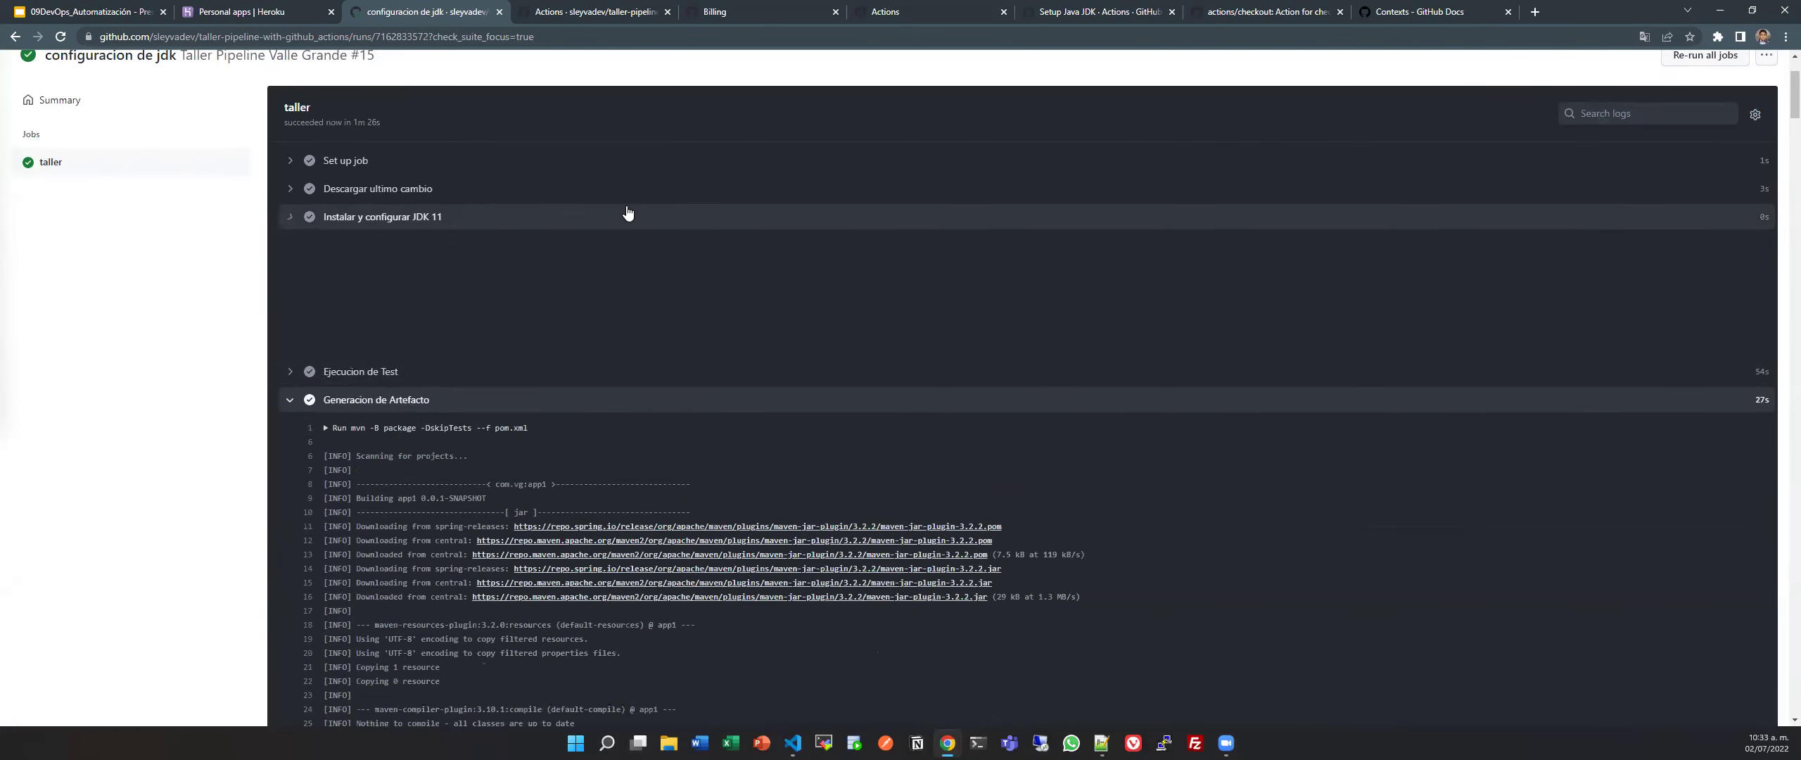
left_click_drag(360, 343, 674, 341)
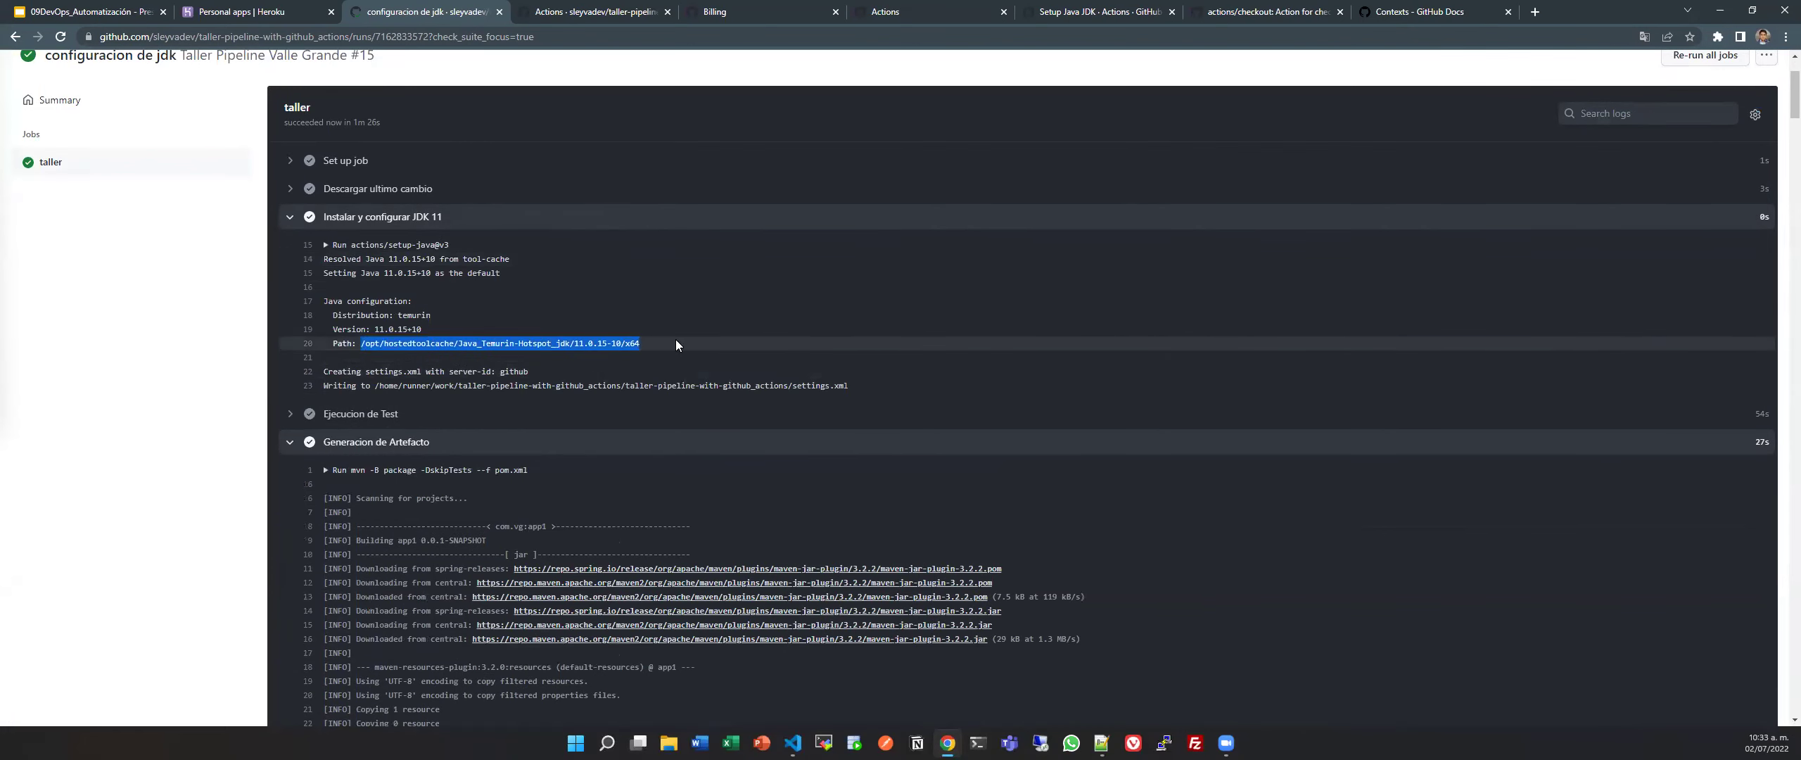
triple_click(438, 380)
left_click(334, 218)
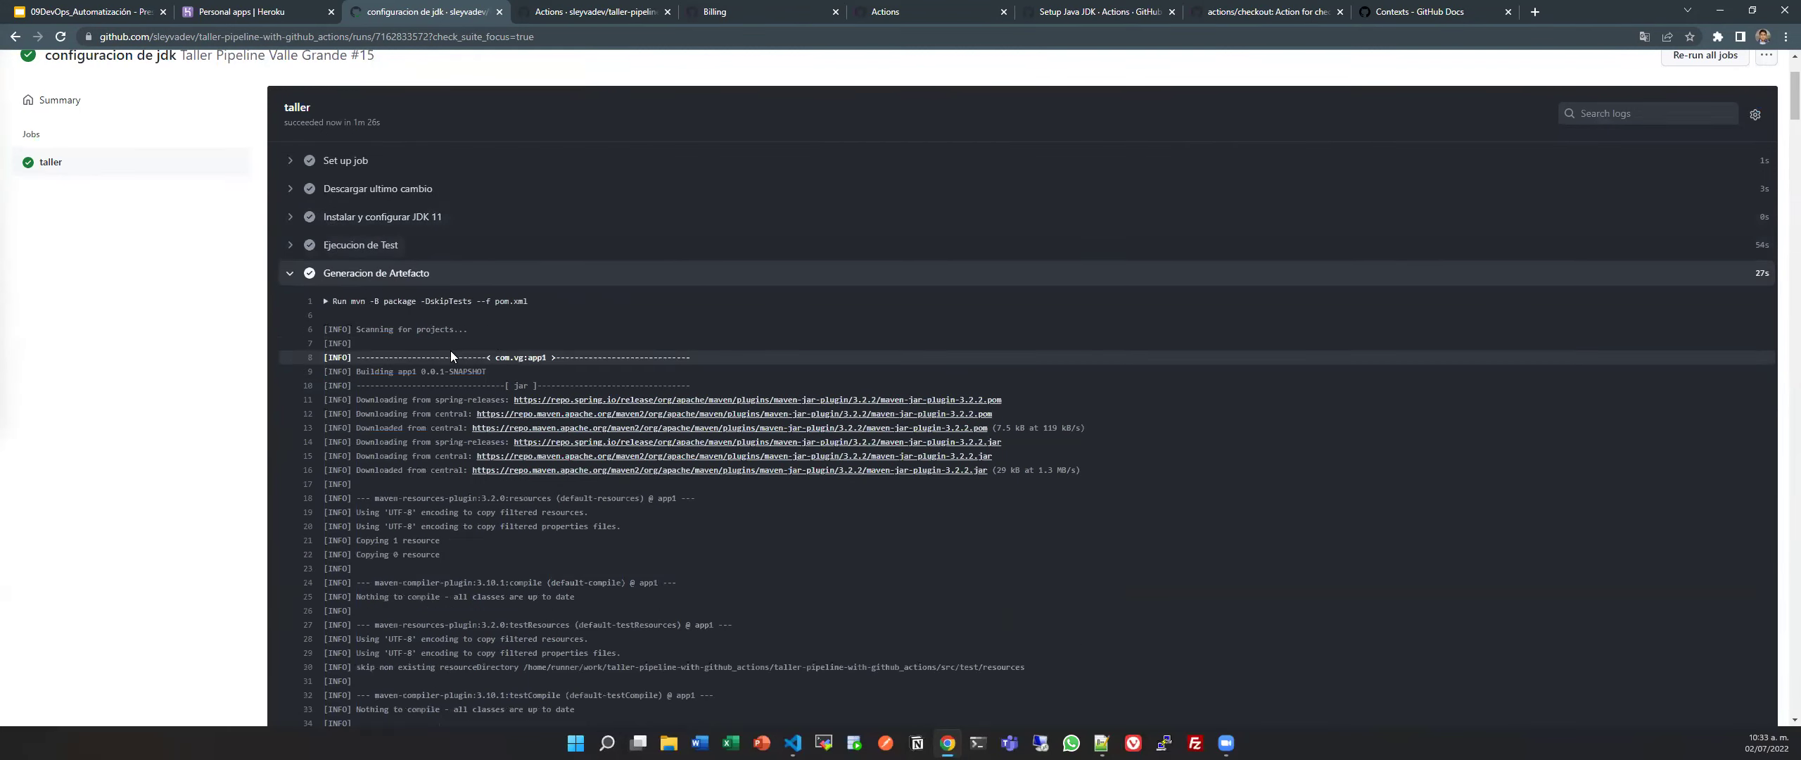
Scroll through the Generacion de Artefacto log, then collapse it.
scroll(467, 506, "down", 4)
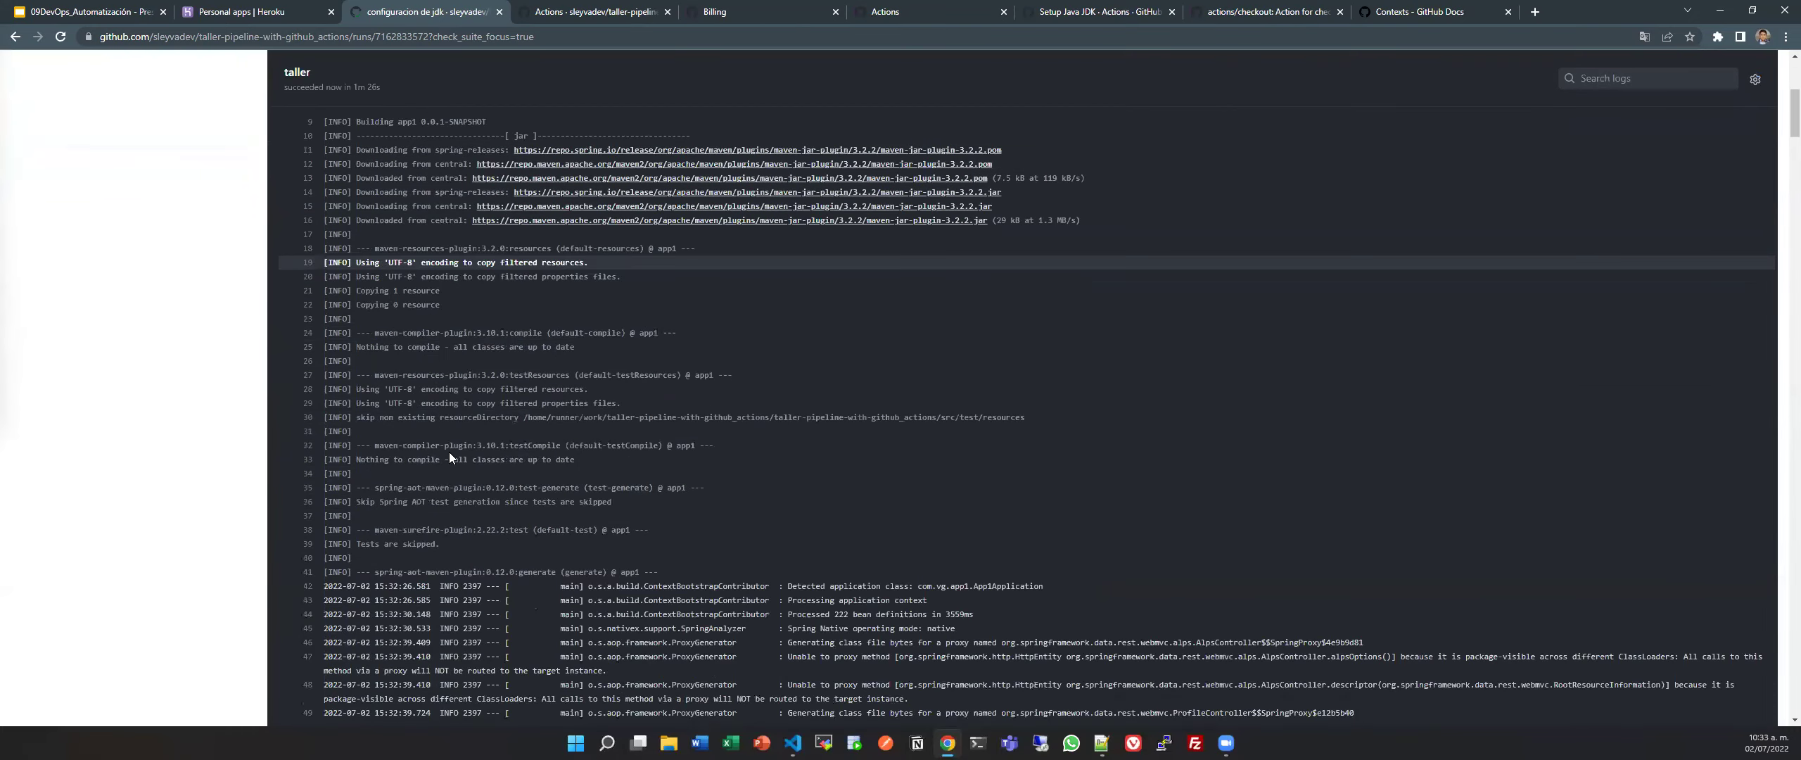
scroll(443, 293, "up", 3)
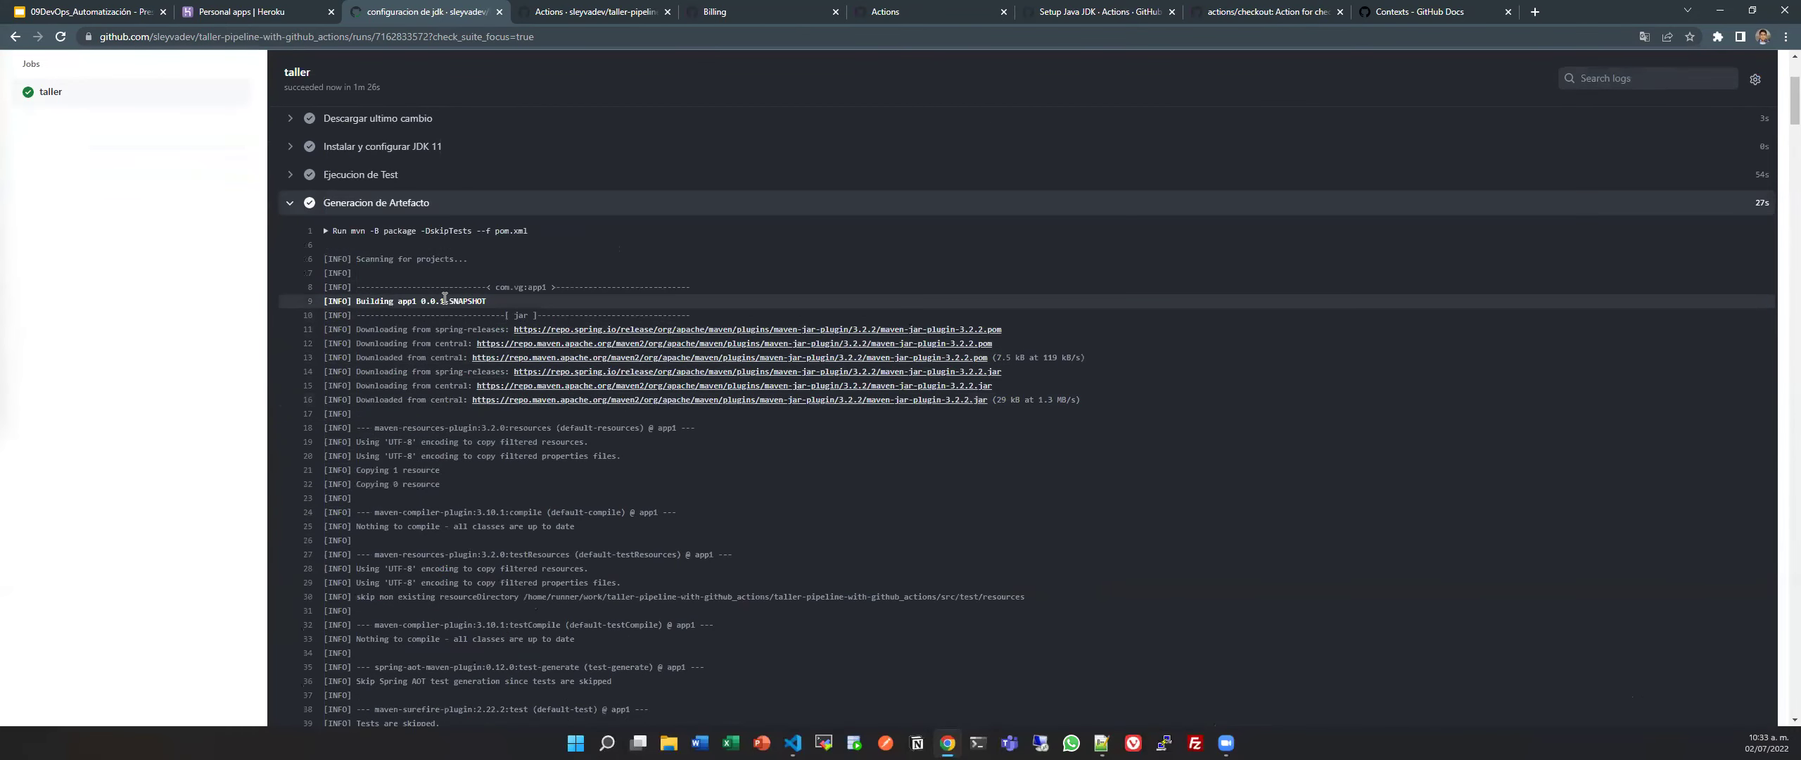
scroll(445, 298, "down", 6)
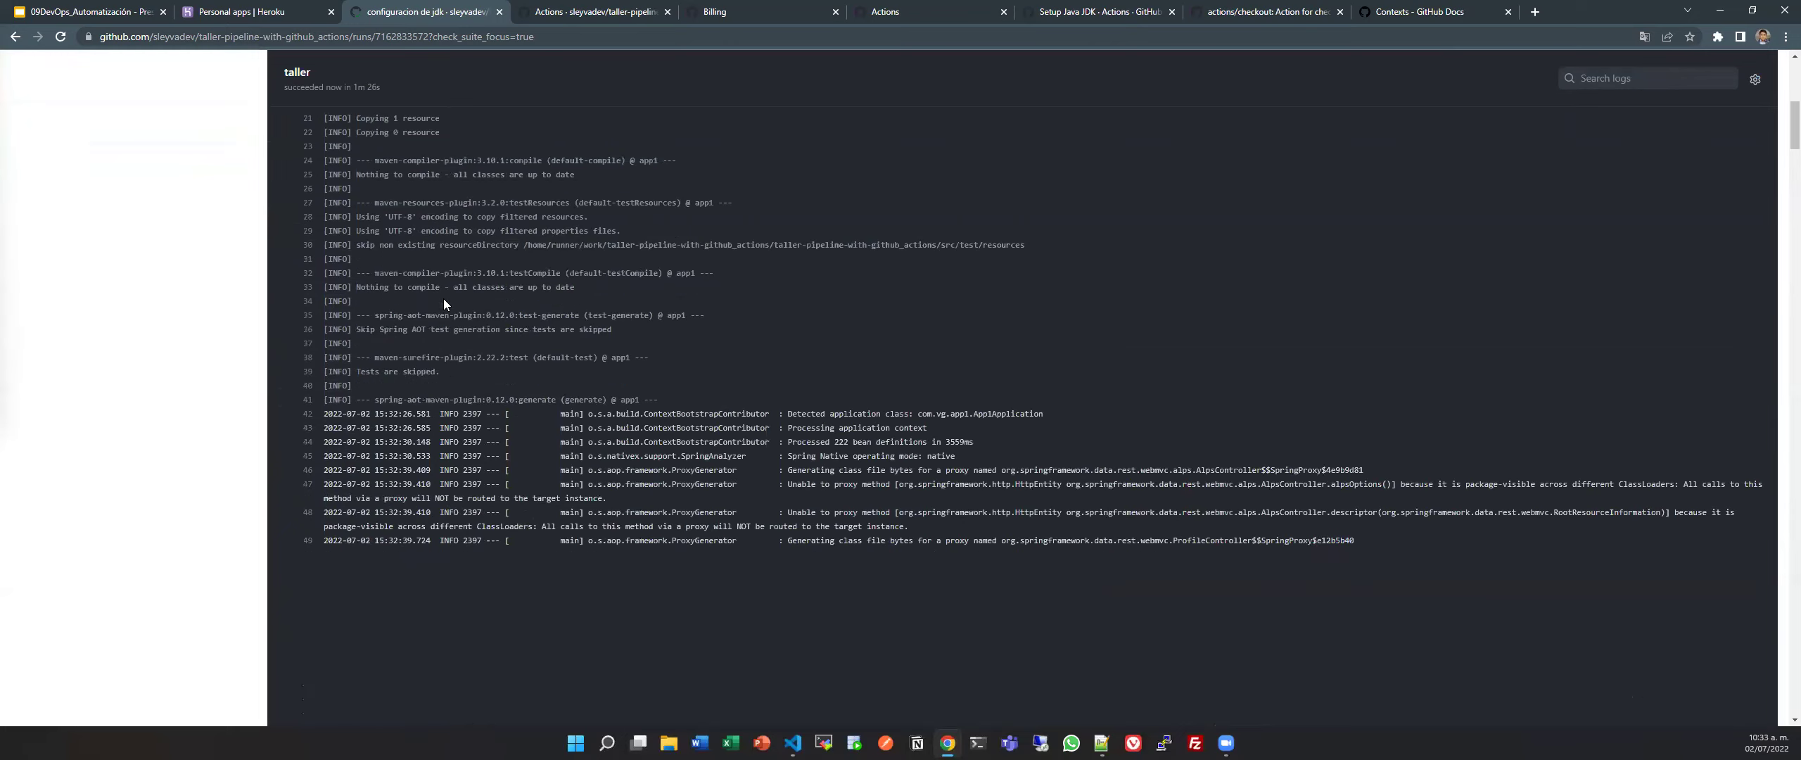
scroll(709, 246, "up", 6)
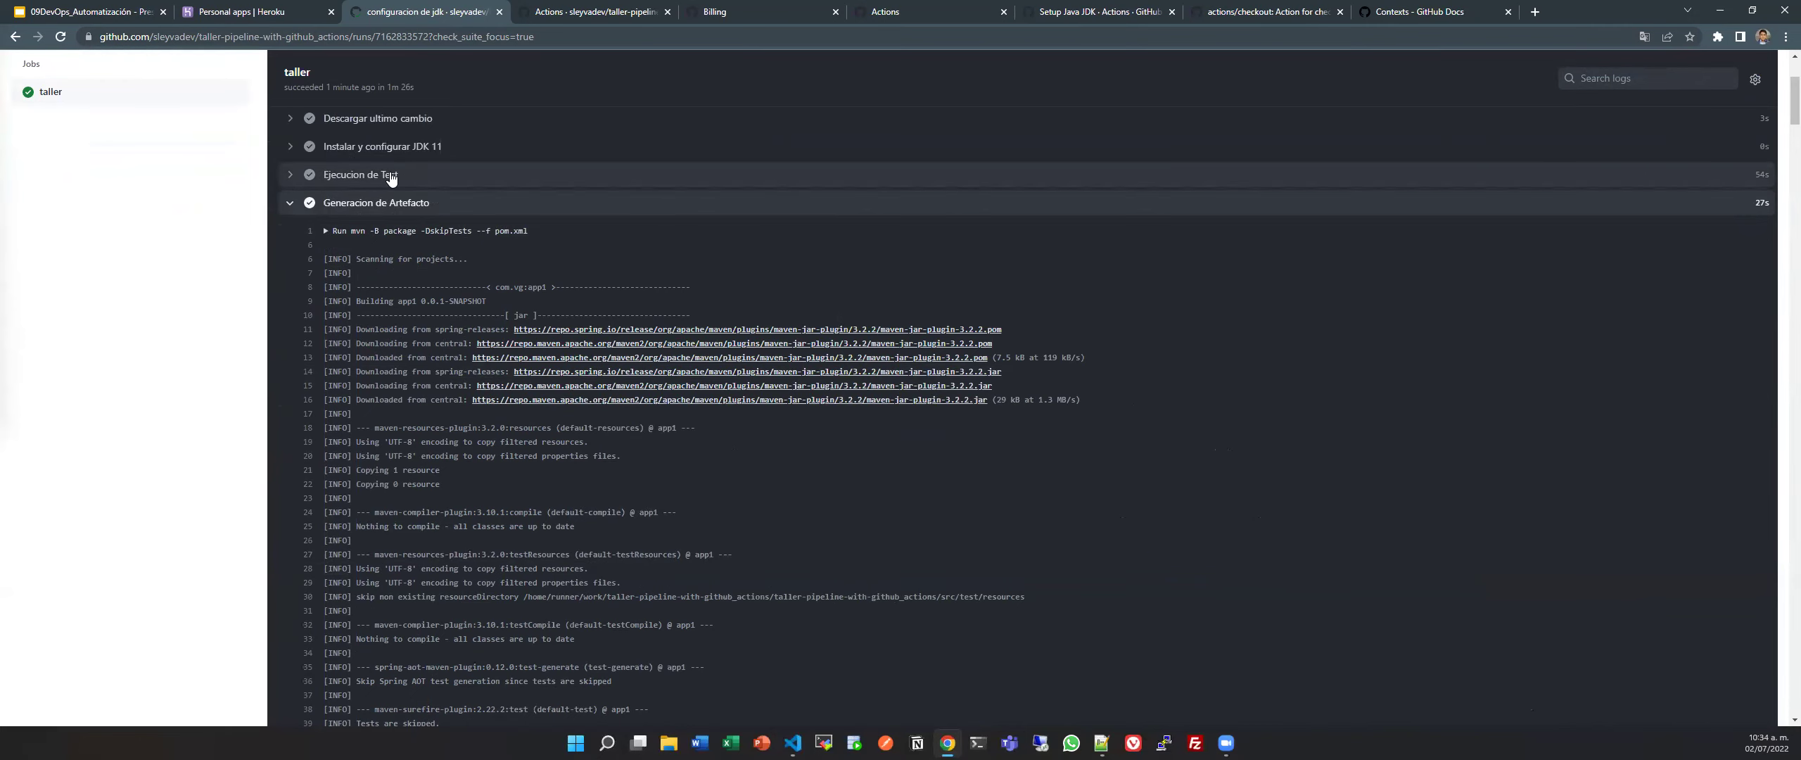
scroll(480, 338, "down", 12)
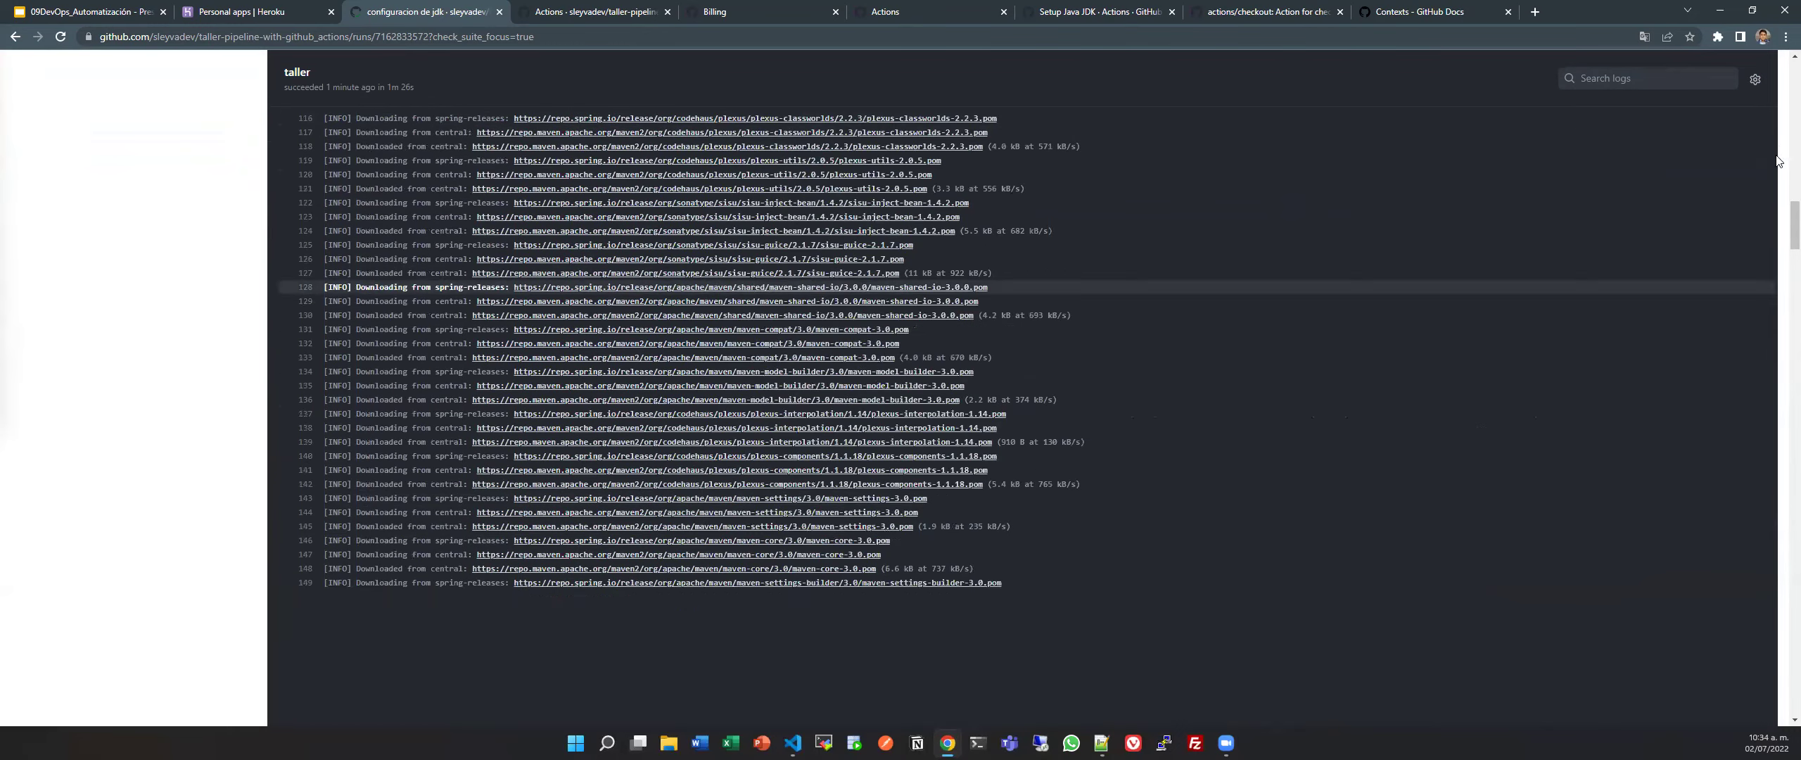
scroll(1781, 567, "down", 20)
scroll(1781, 567, "down", 10)
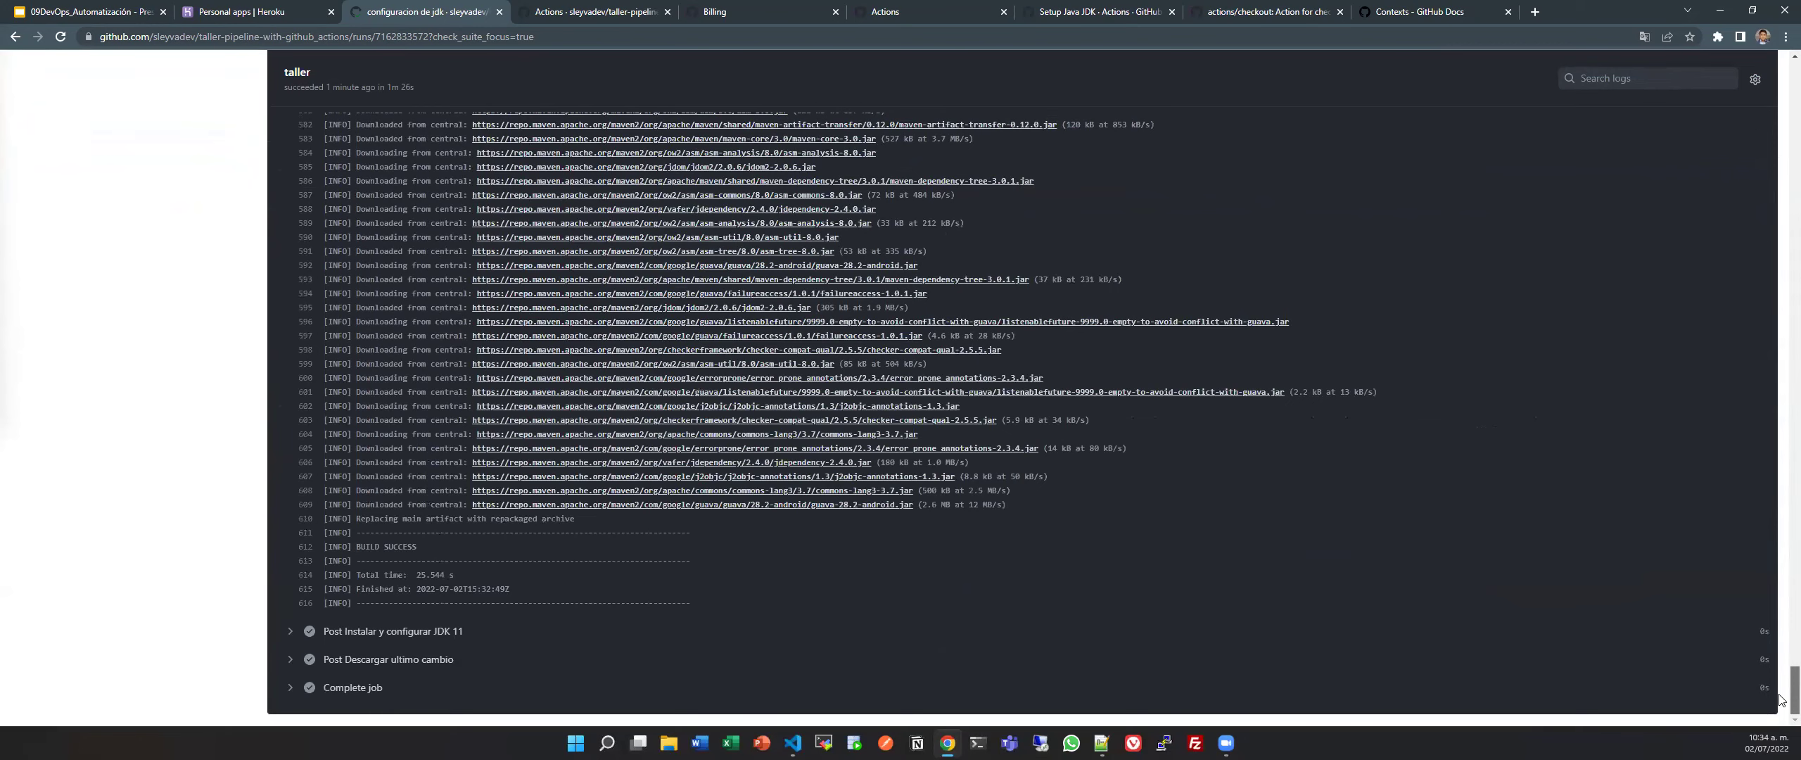
scroll(1781, 700, "up", 20)
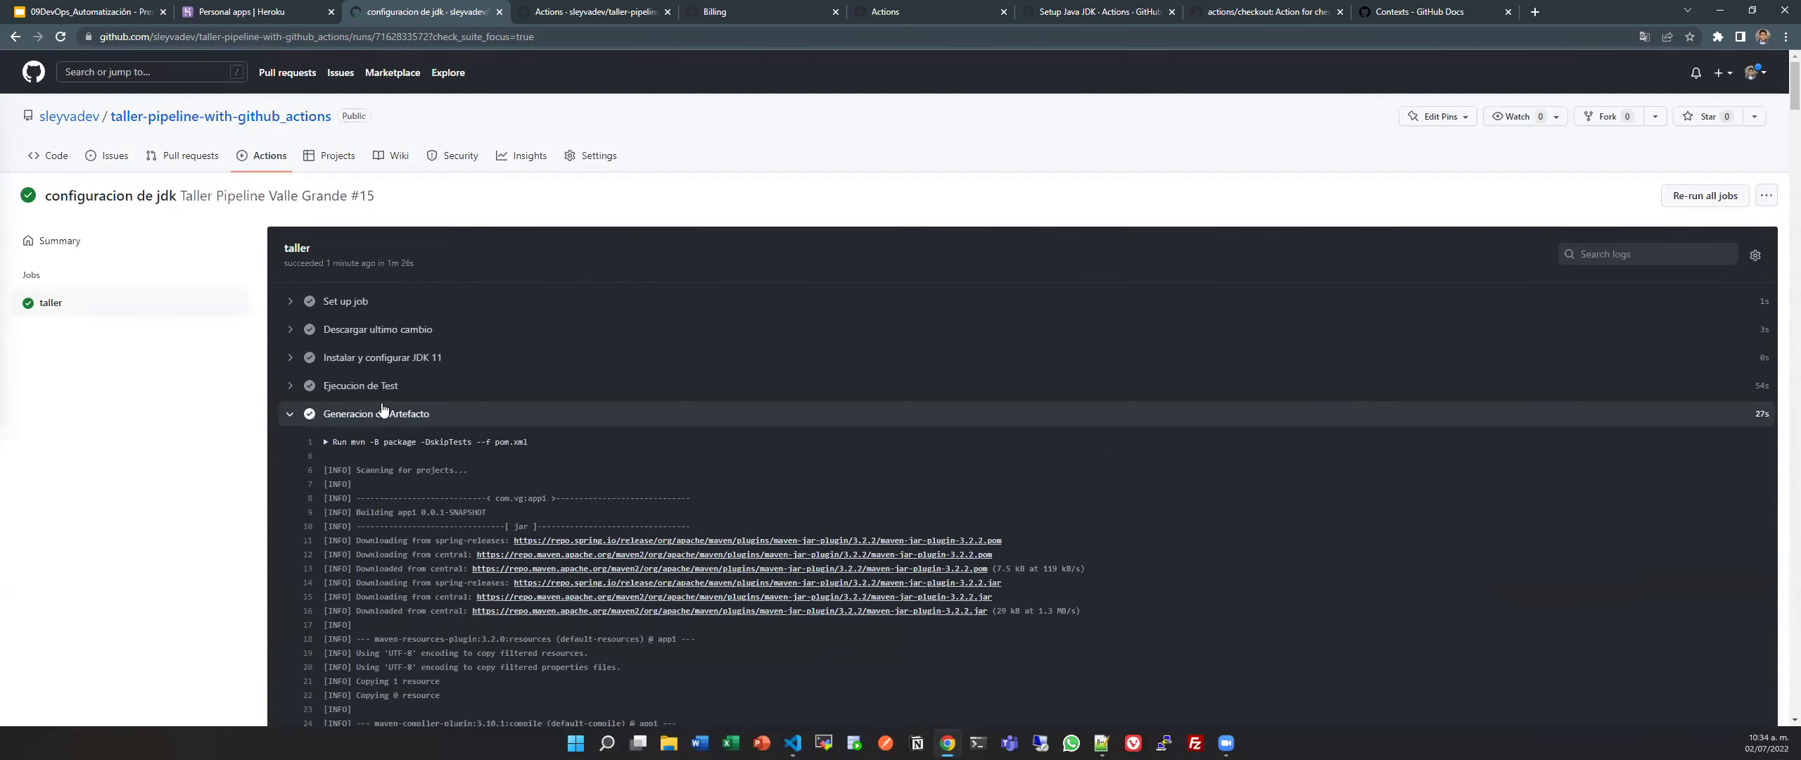
left_click(384, 410)
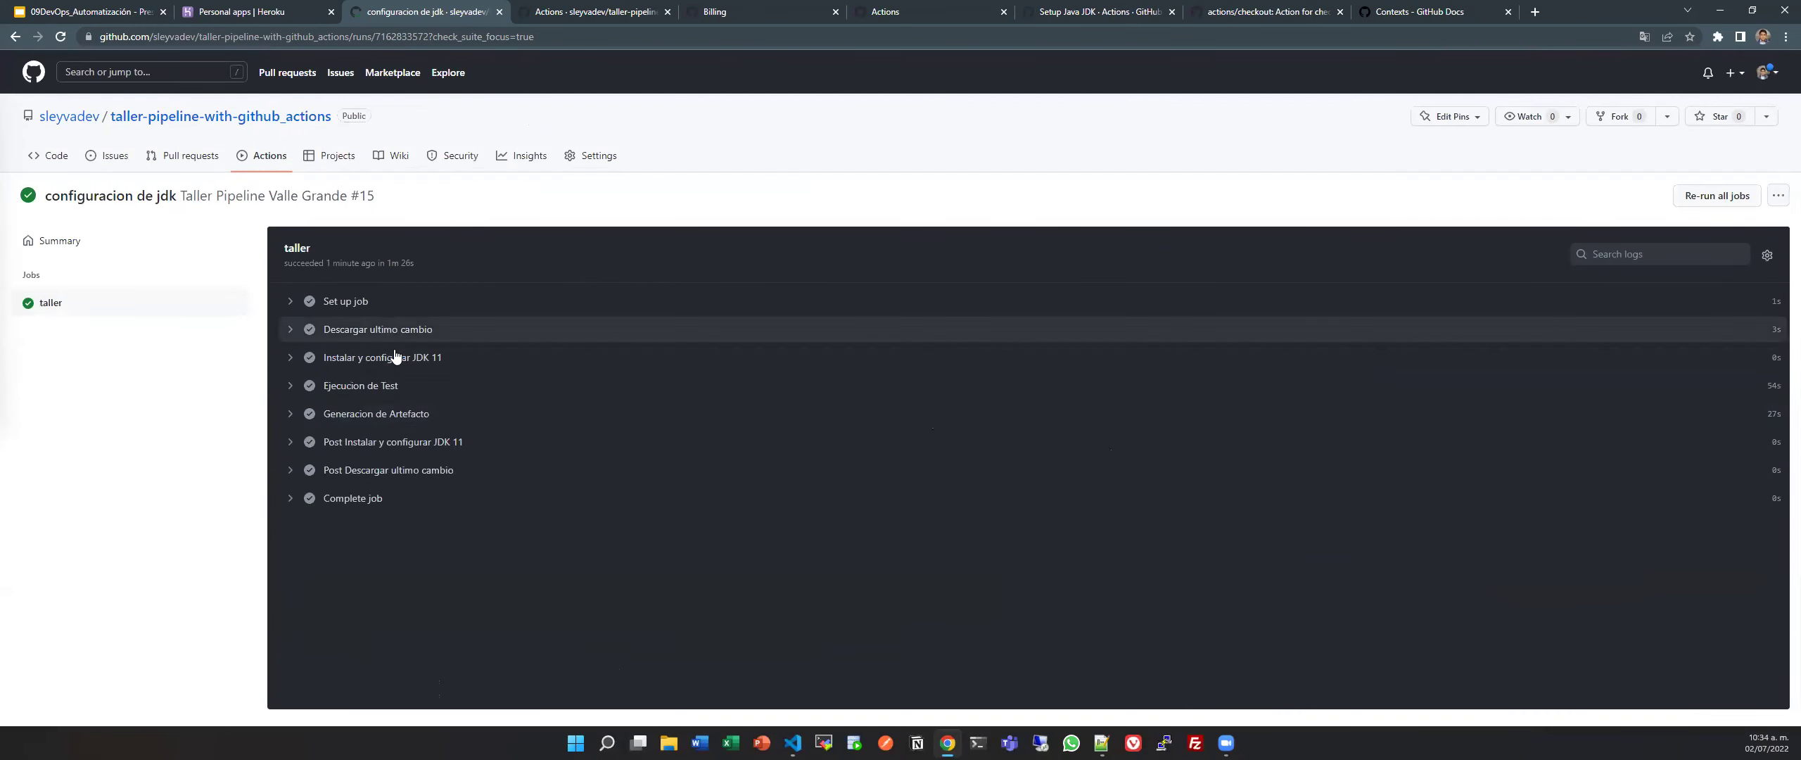
Check the Post JDK 11 and Post Descargar ultimo cambio logs, then open Summary.
left_click(380, 451)
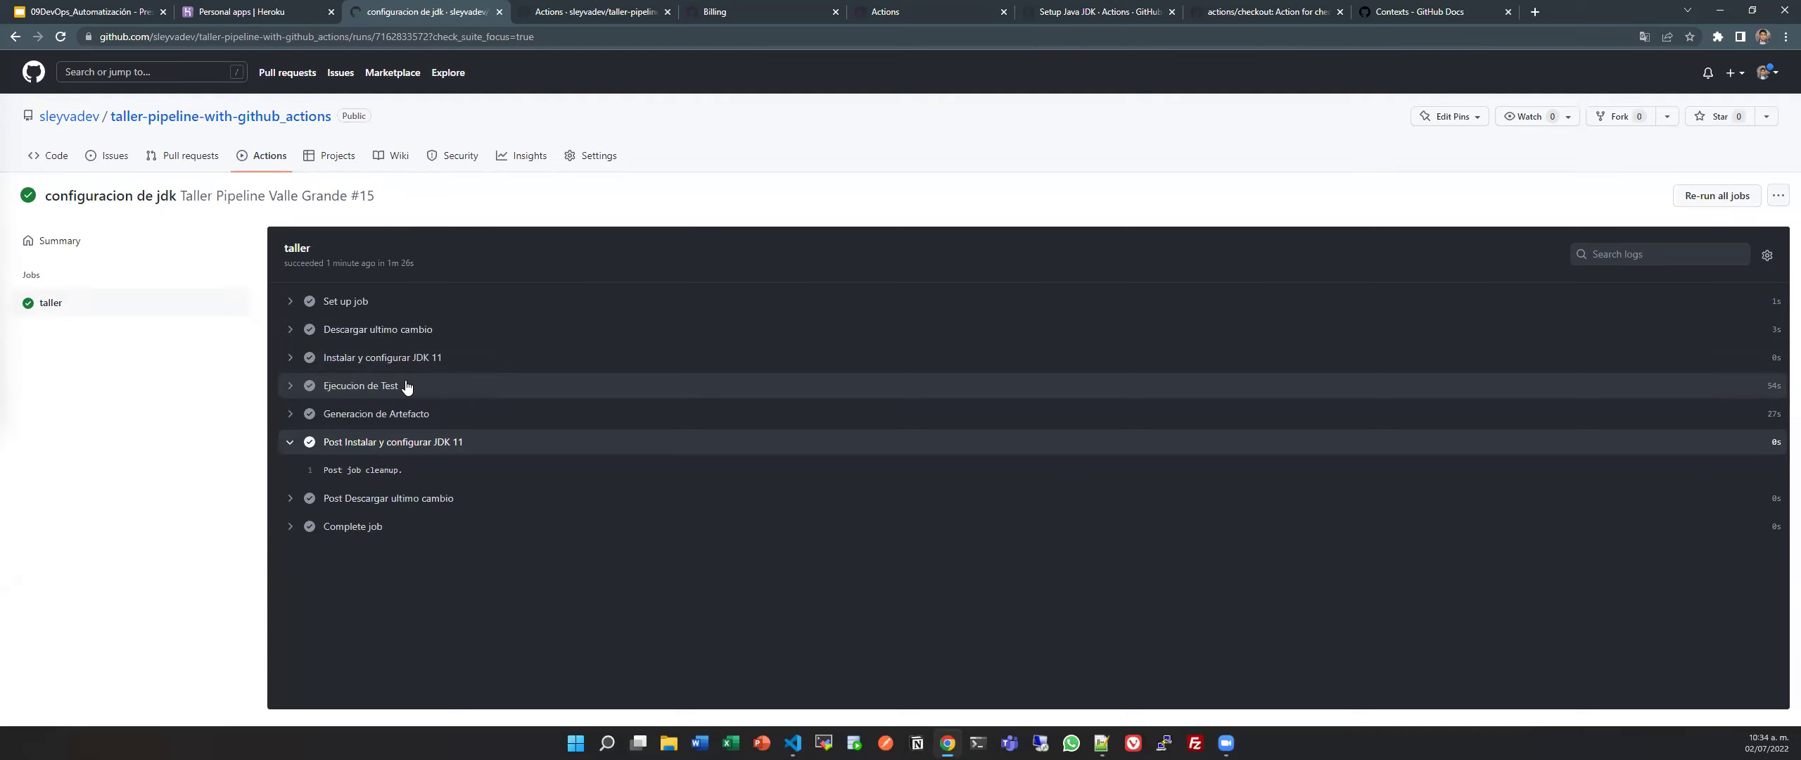
left_click_drag(361, 466, 324, 464)
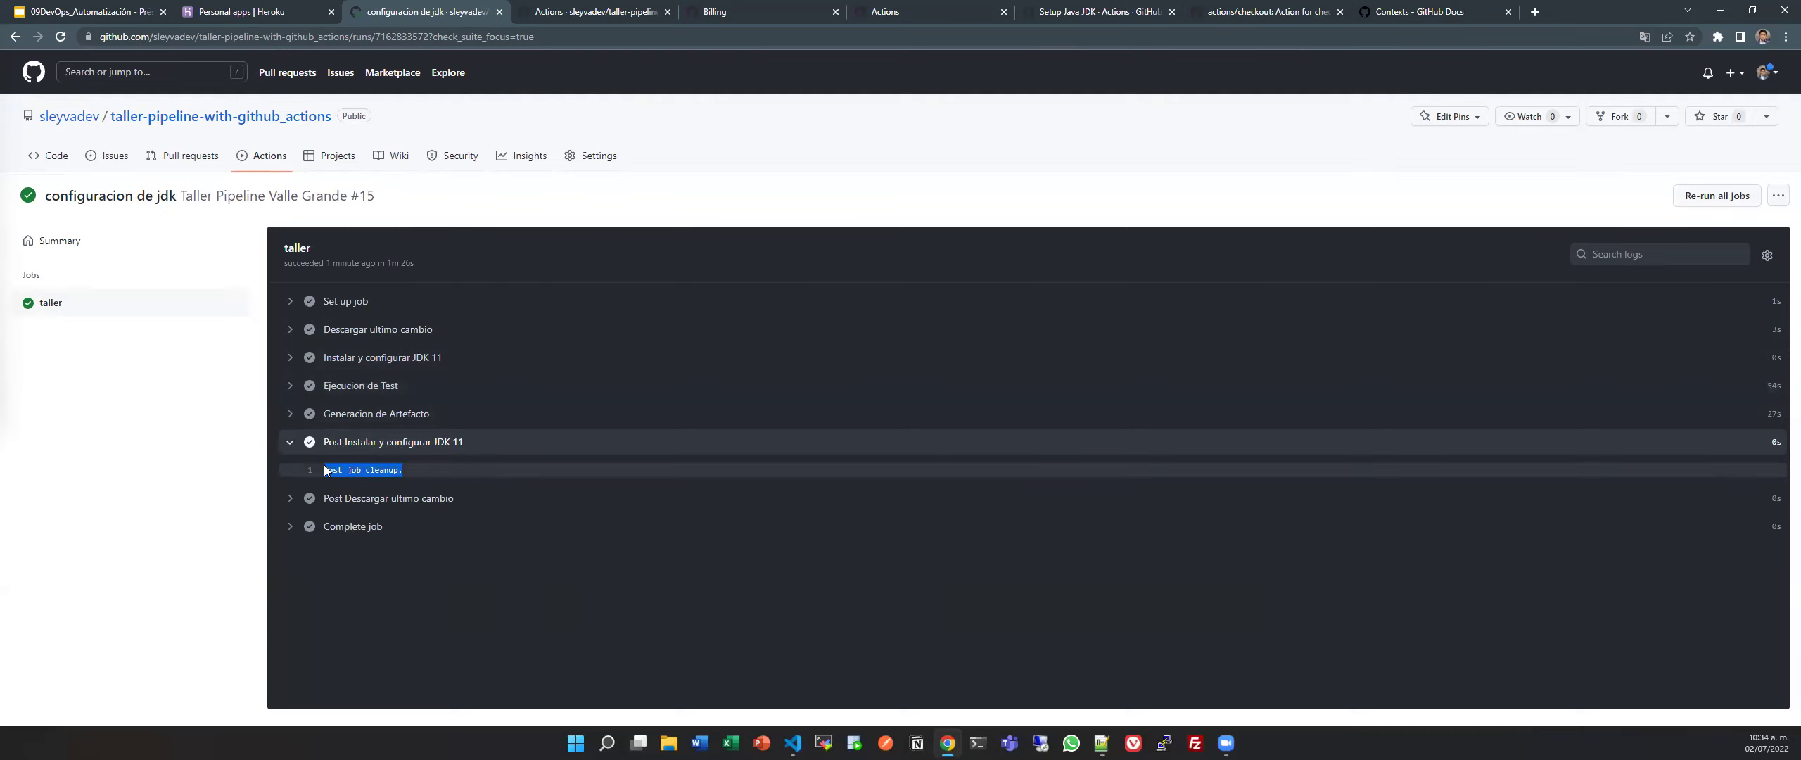
left_click(434, 441)
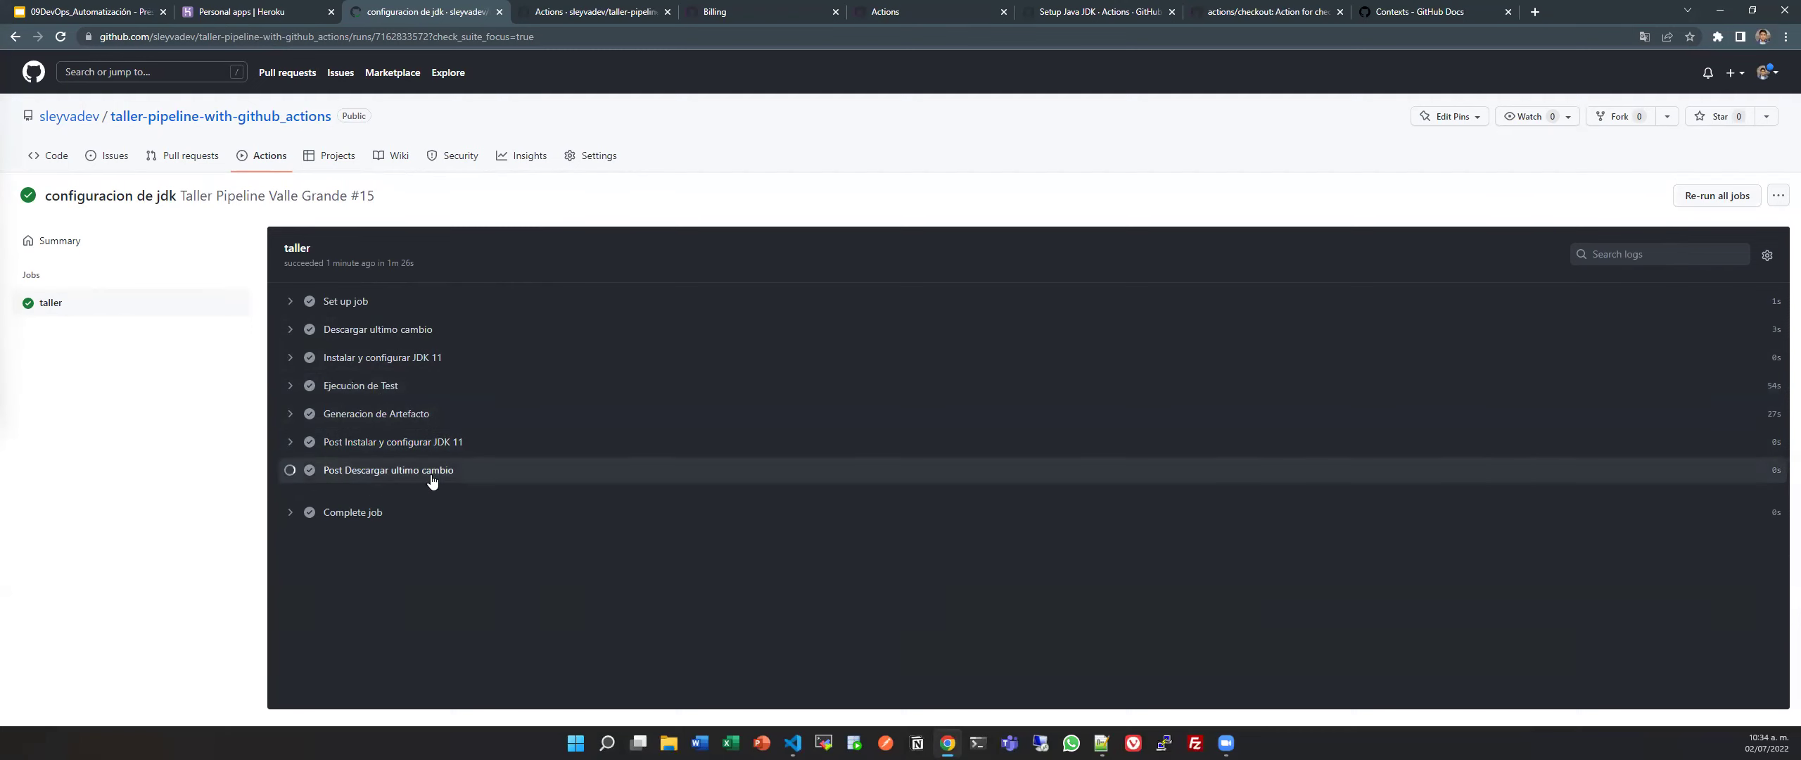
left_click(432, 471)
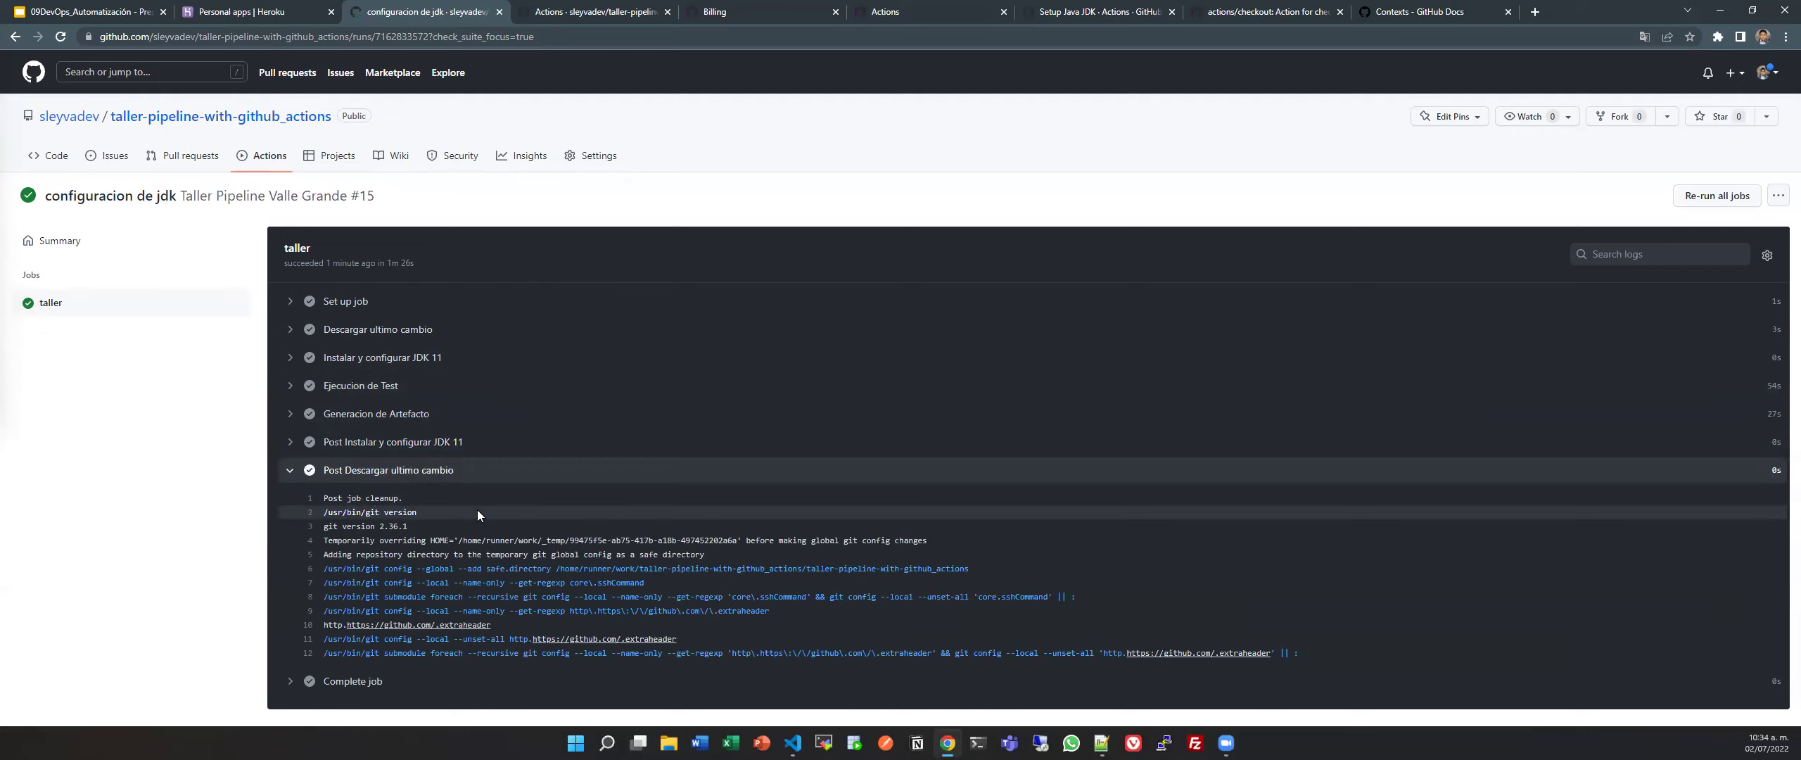
left_click(499, 470)
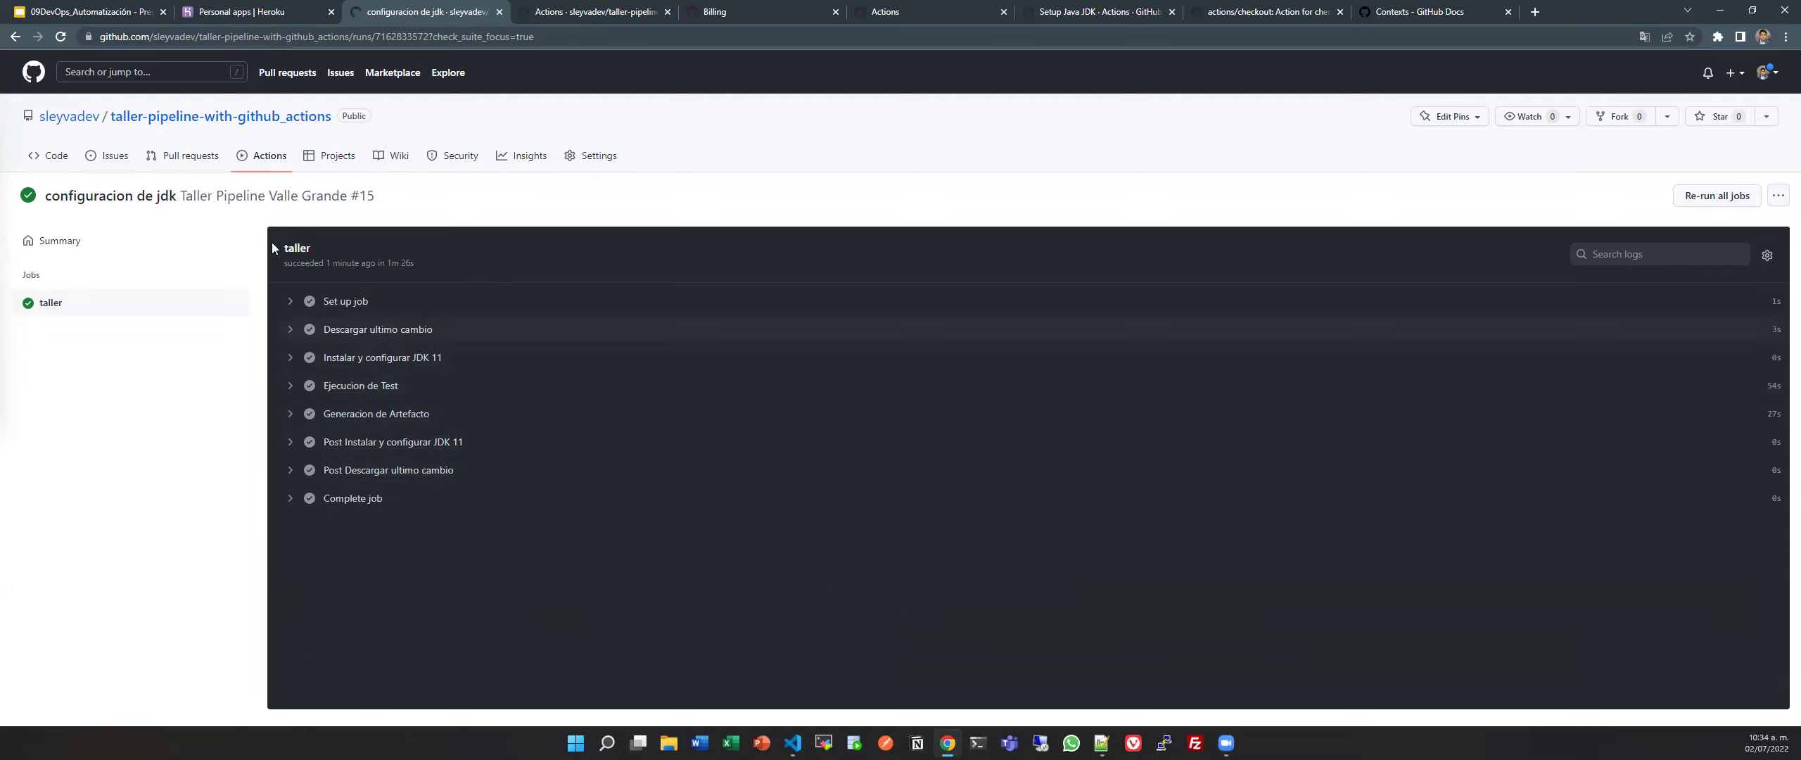
left_click(125, 246)
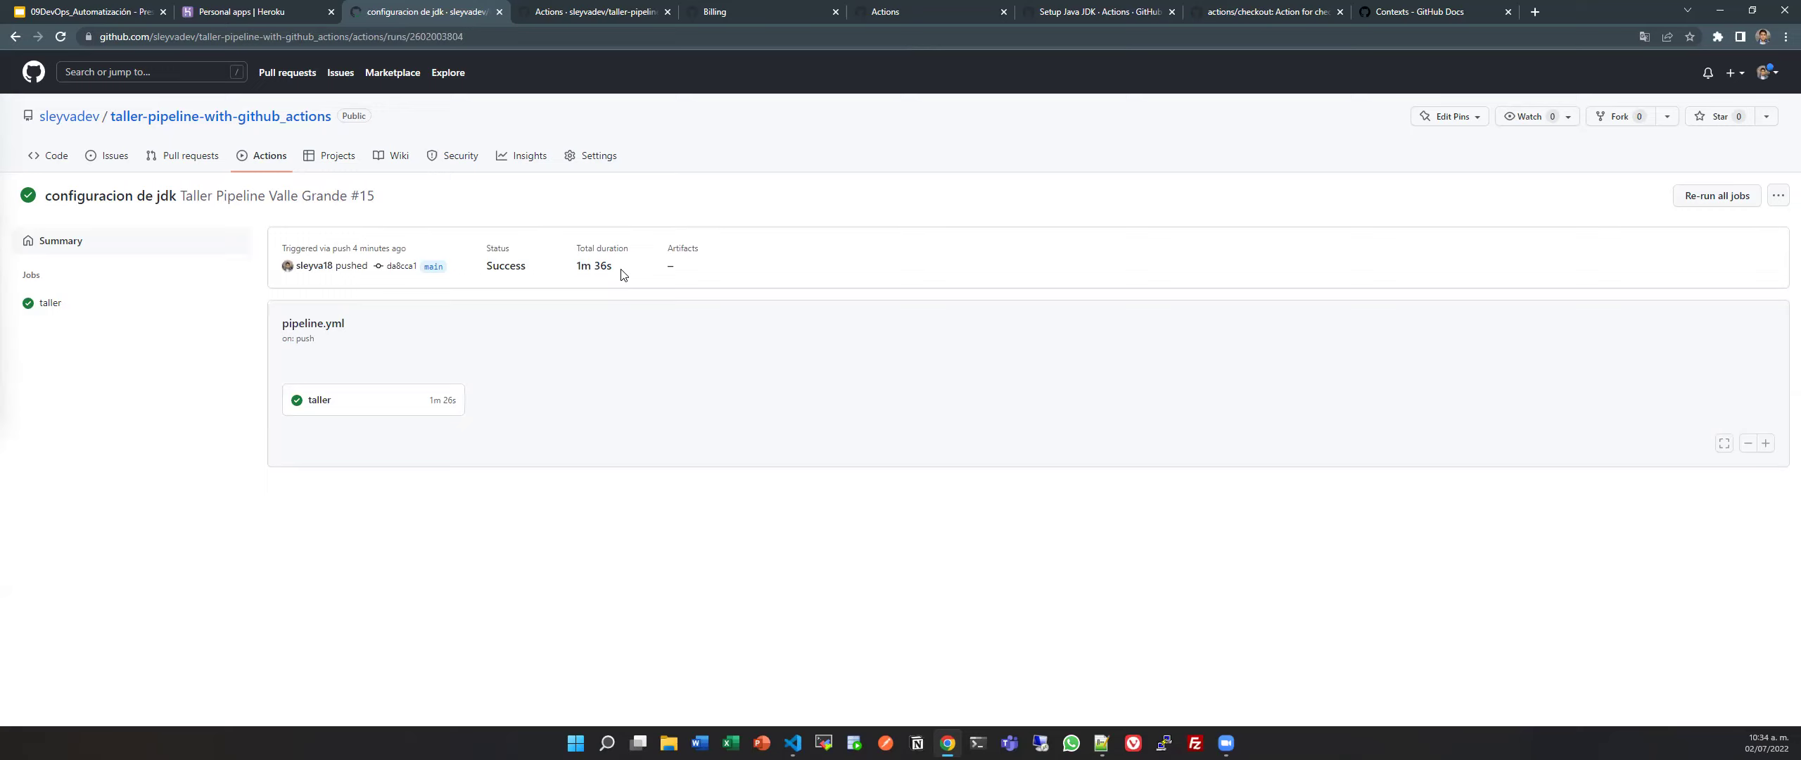
Add a cache: "maven" line below settings-path in pipeline.yml and save.
key("alt+Tab")
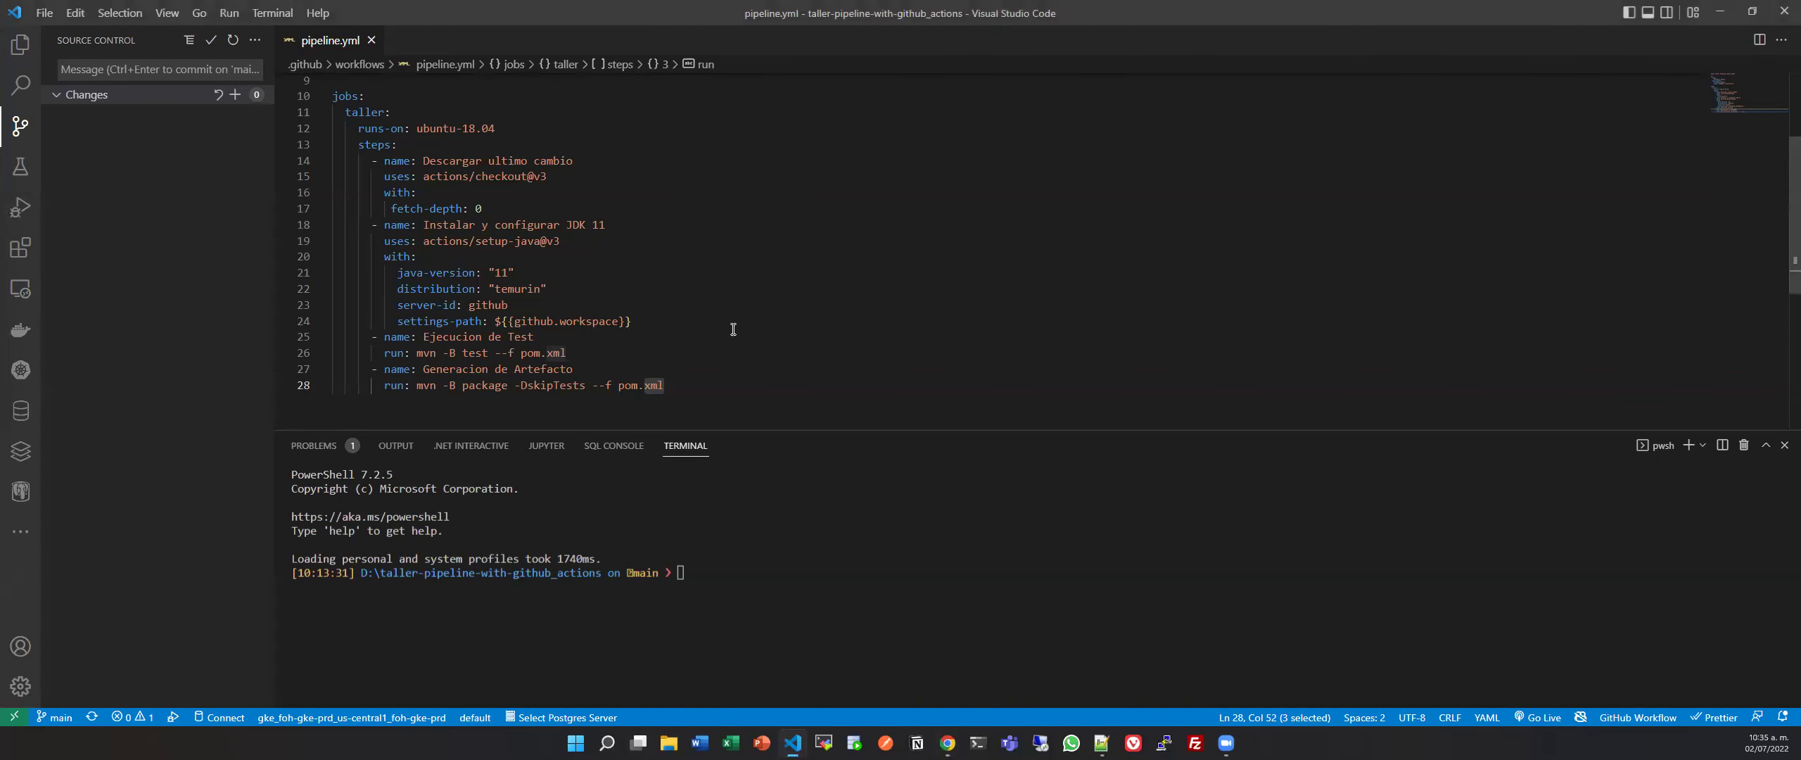
left_click(676, 321)
key("Return")
type("cache:")
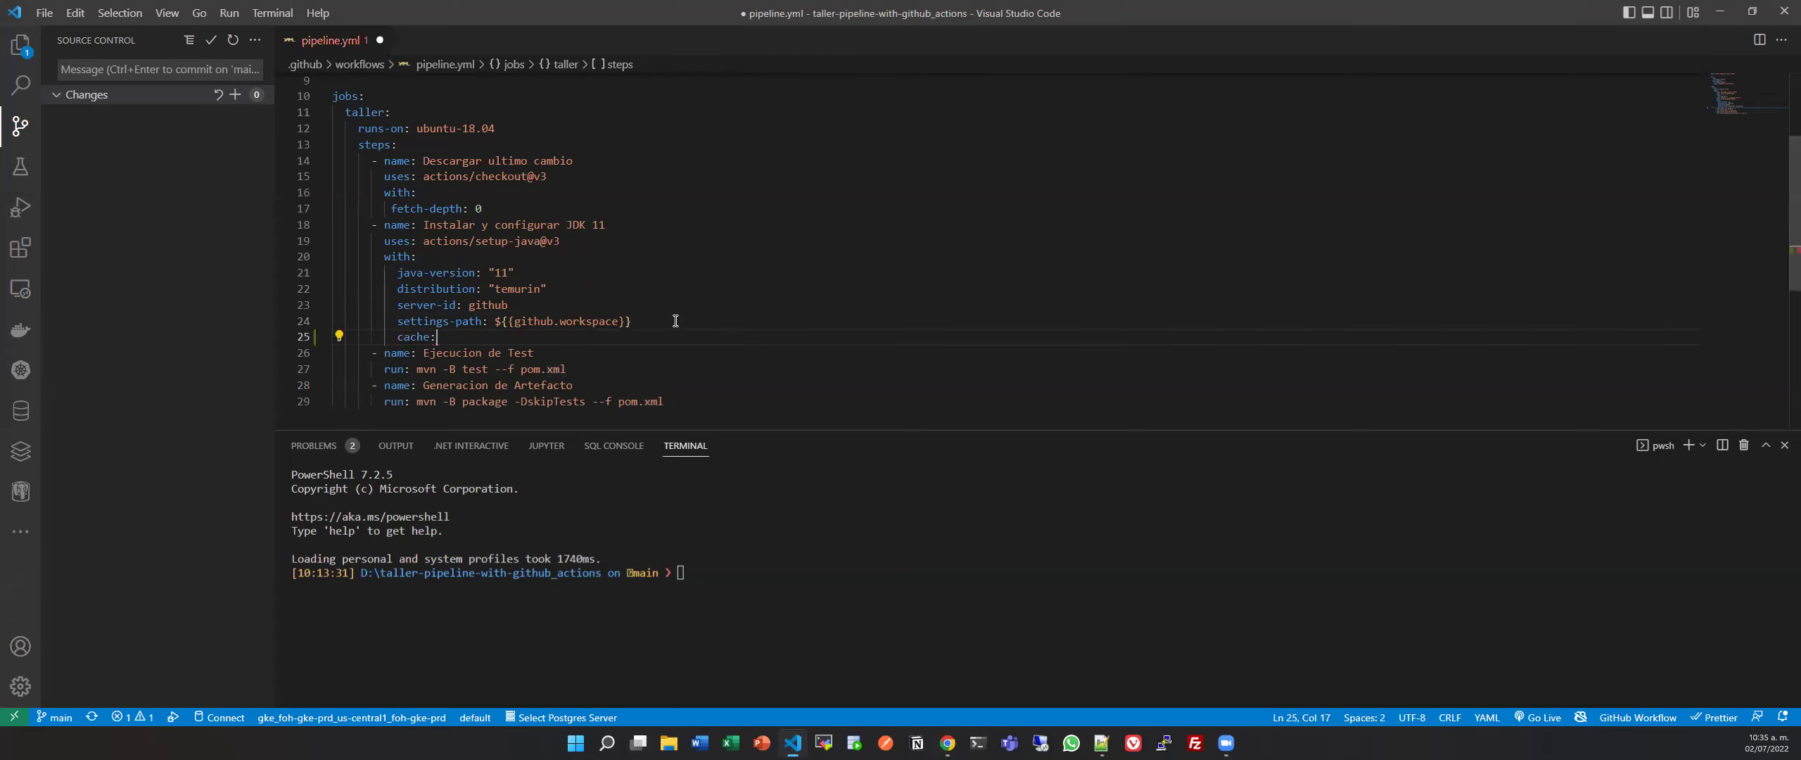
type(" \"naven")
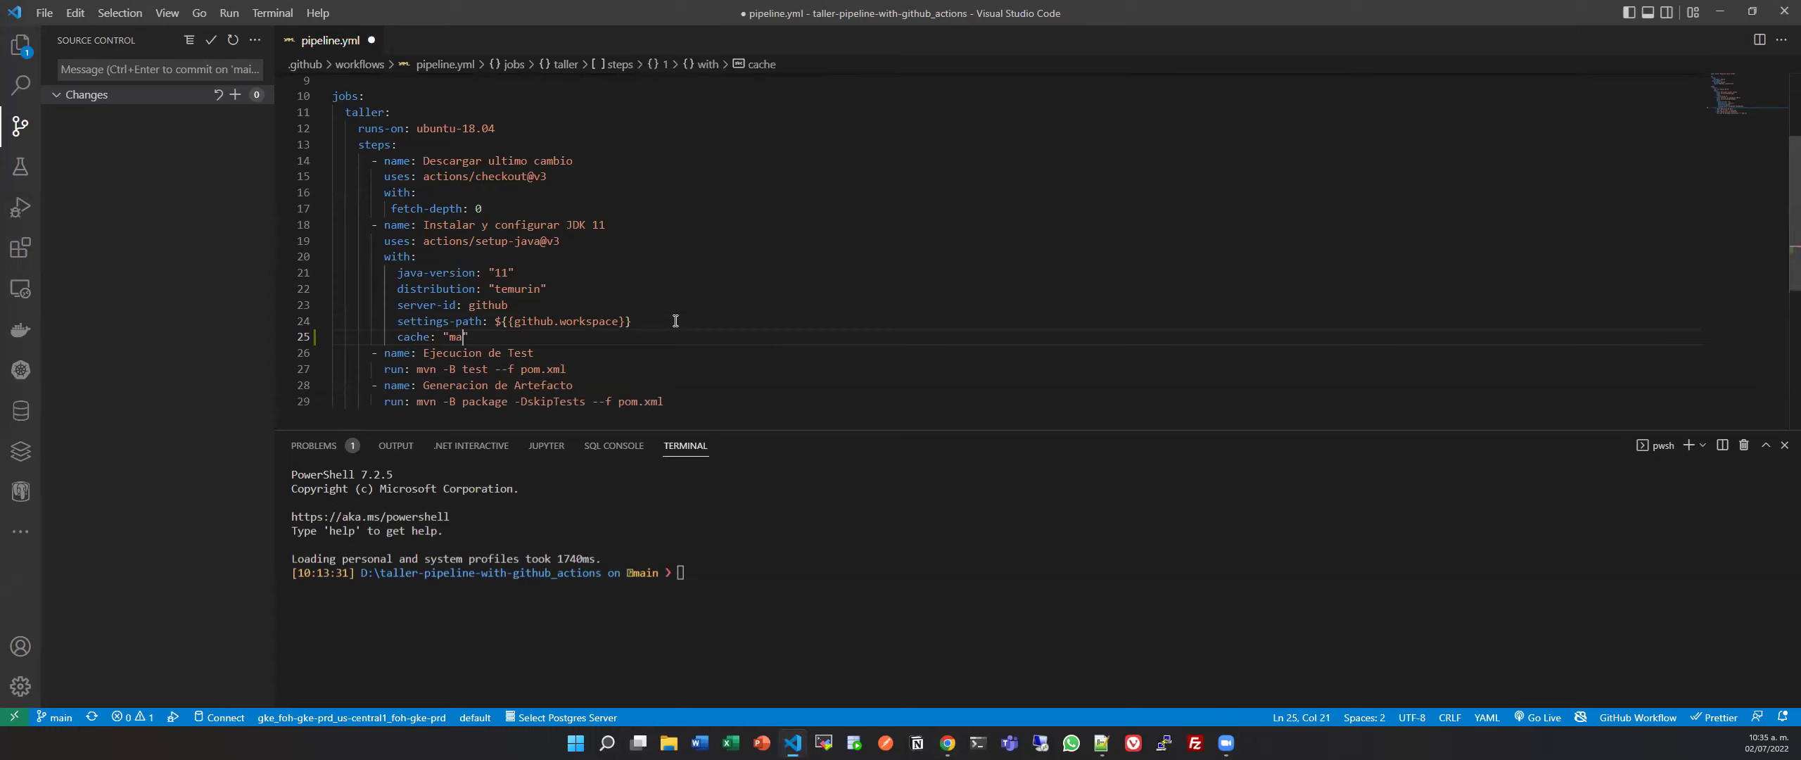
key("ctrl+s")
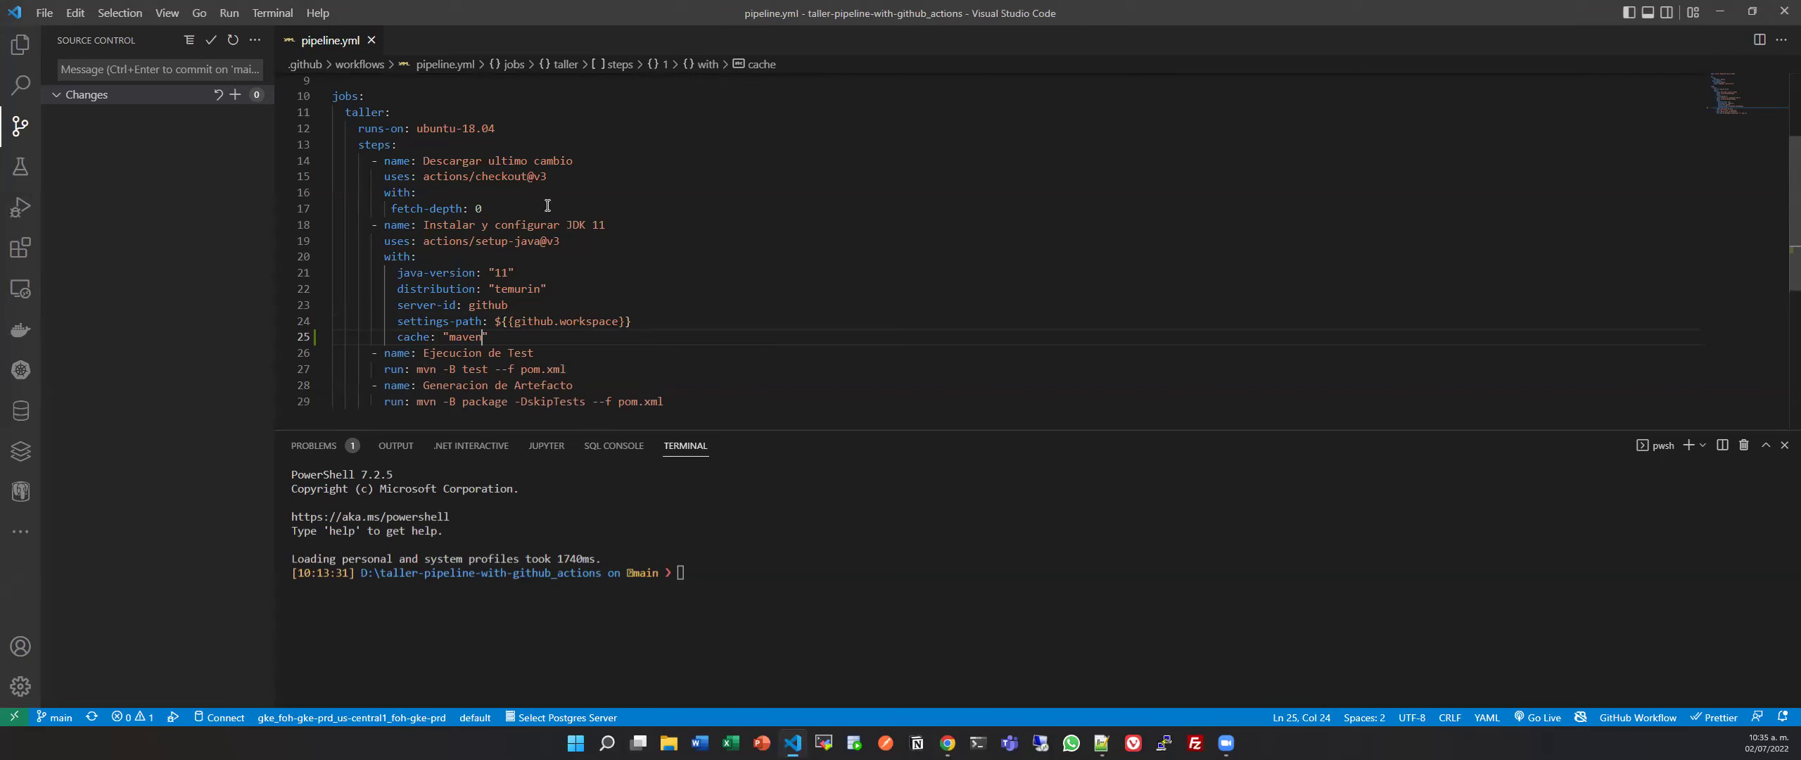
Compare the GitHub runs list with the editor, highlighting the new cache line.
key("alt+Tab")
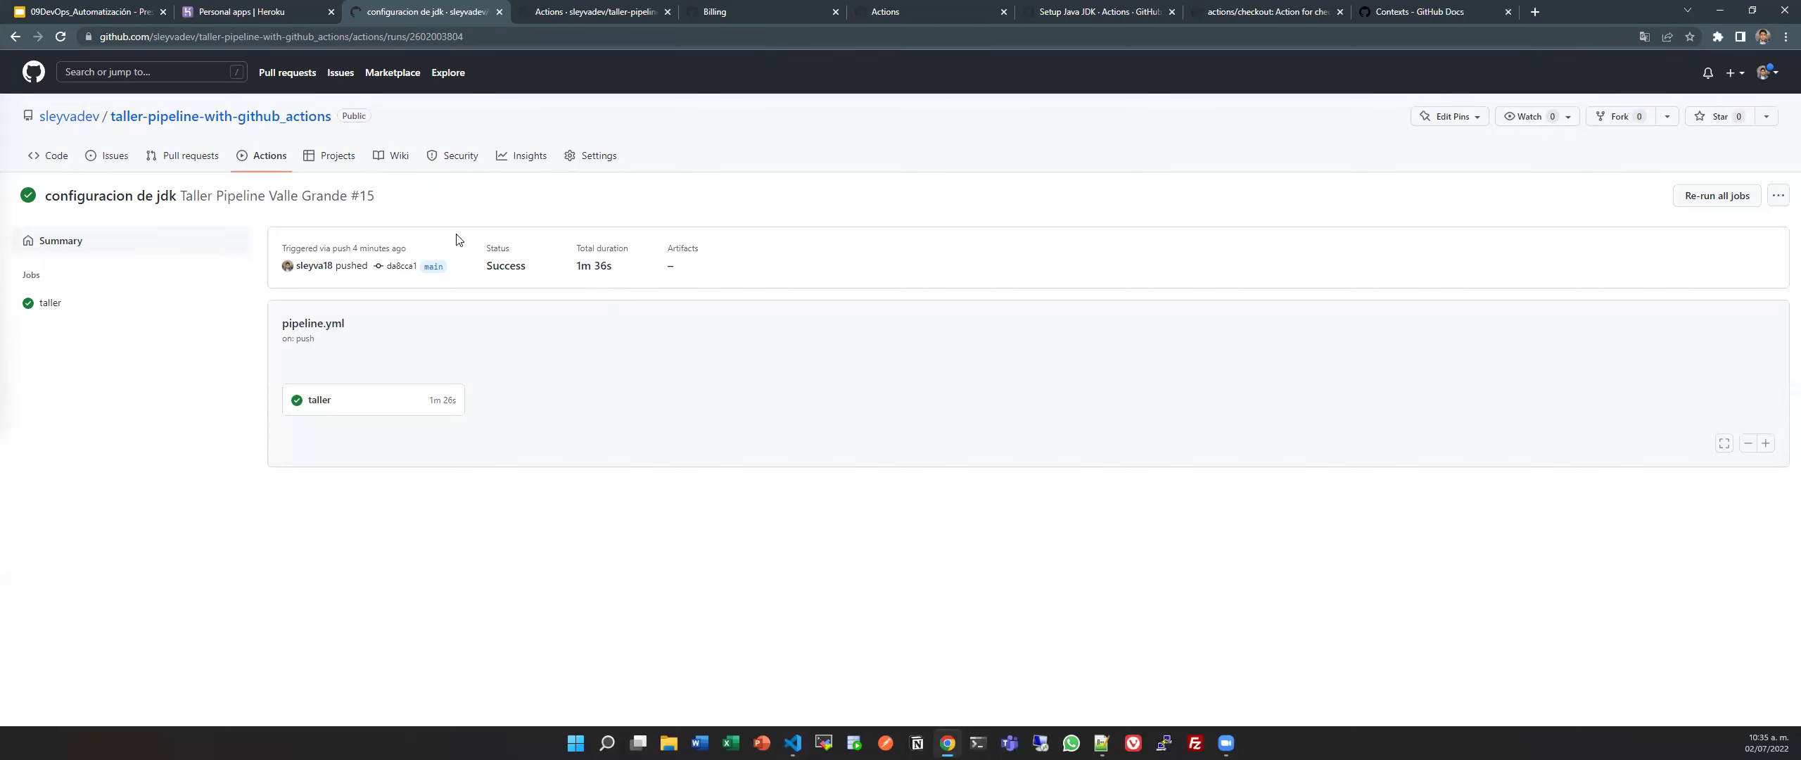
key("alt+Tab")
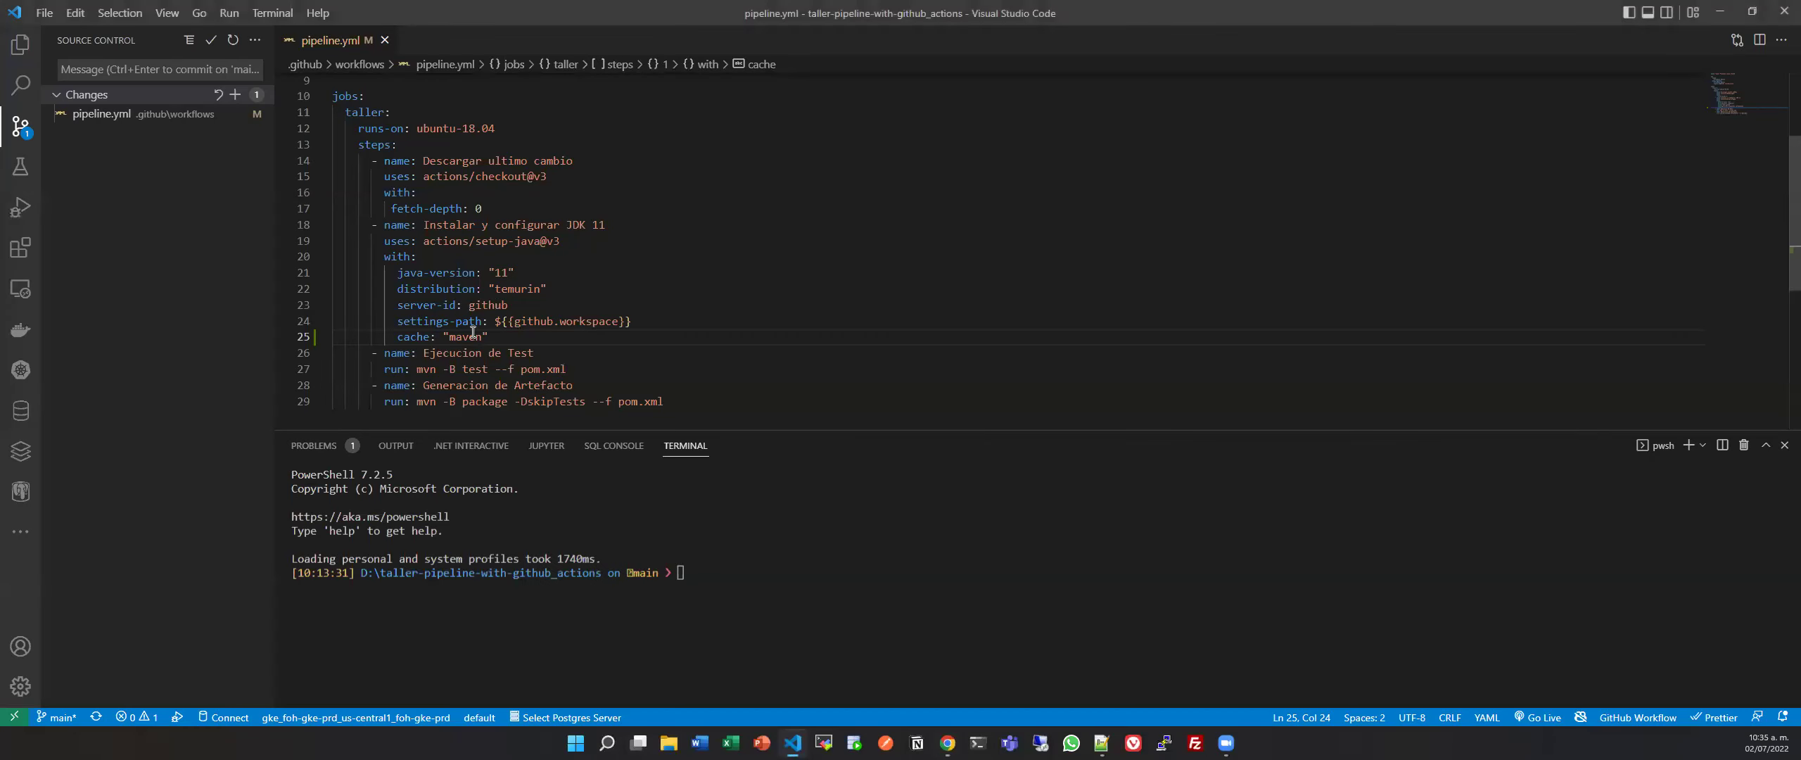
left_click_drag(395, 336, 491, 337)
key("alt+Tab")
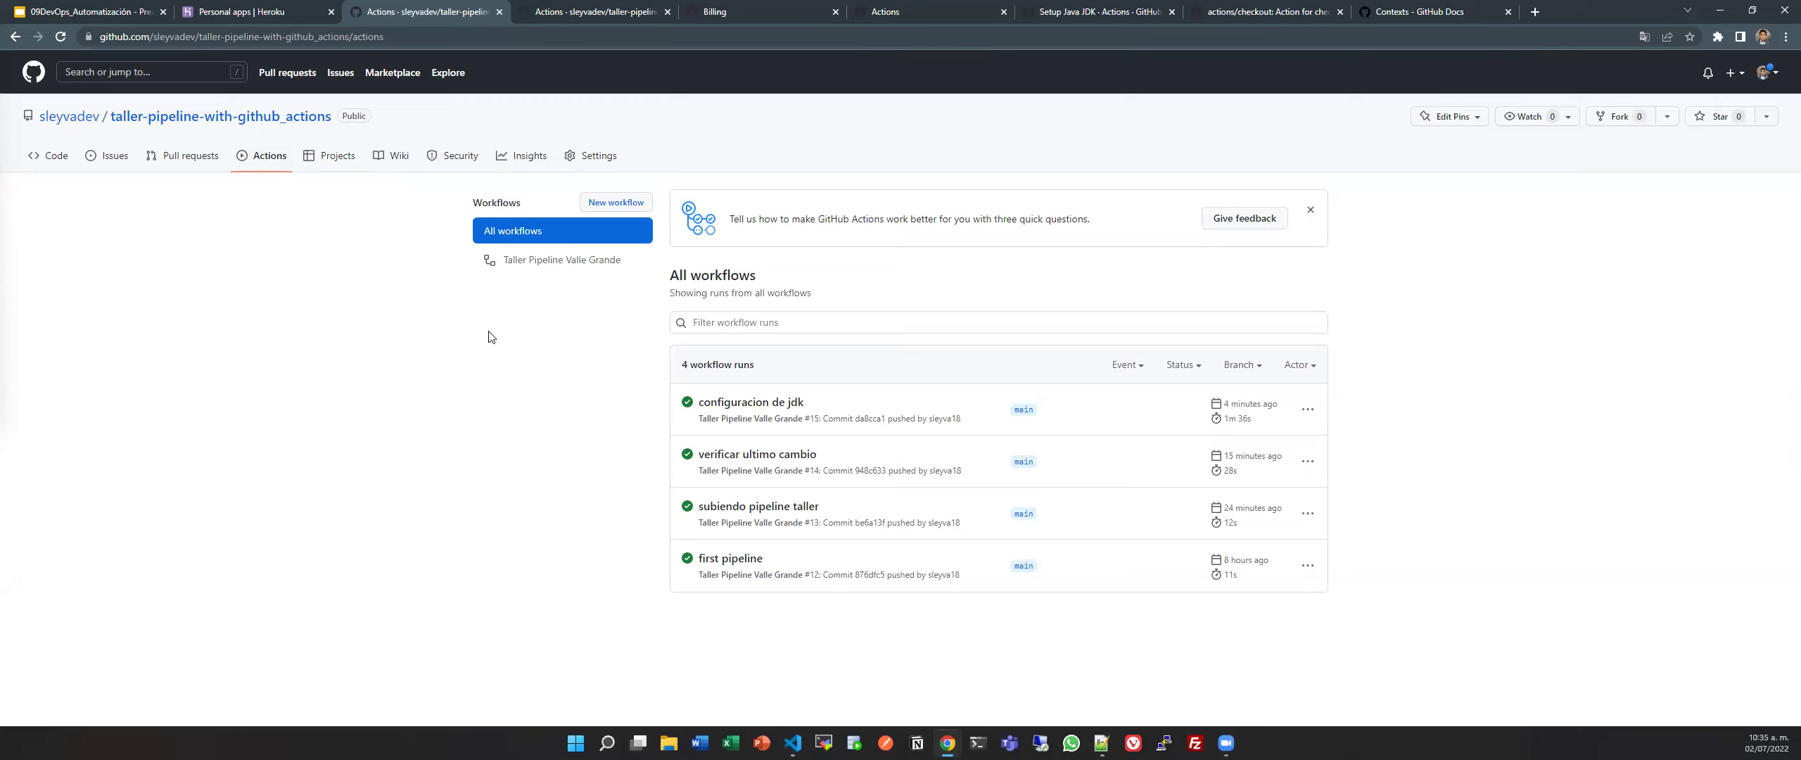
key("alt+Tab")
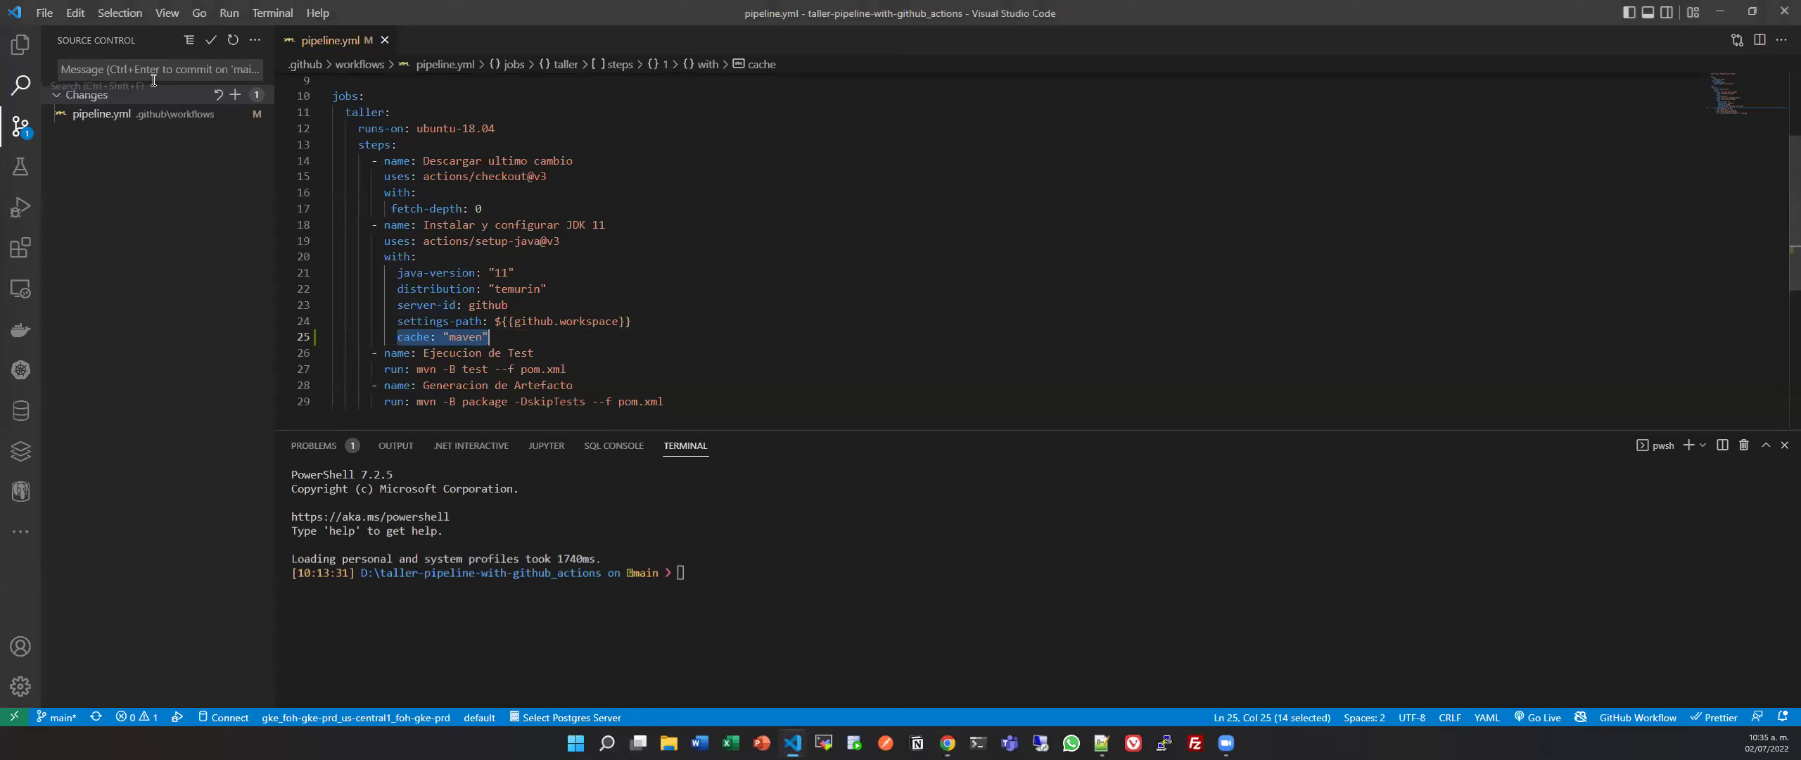
Commit the change as 'implementaciond de caching' and push it to GitHub.
left_click(196, 67)
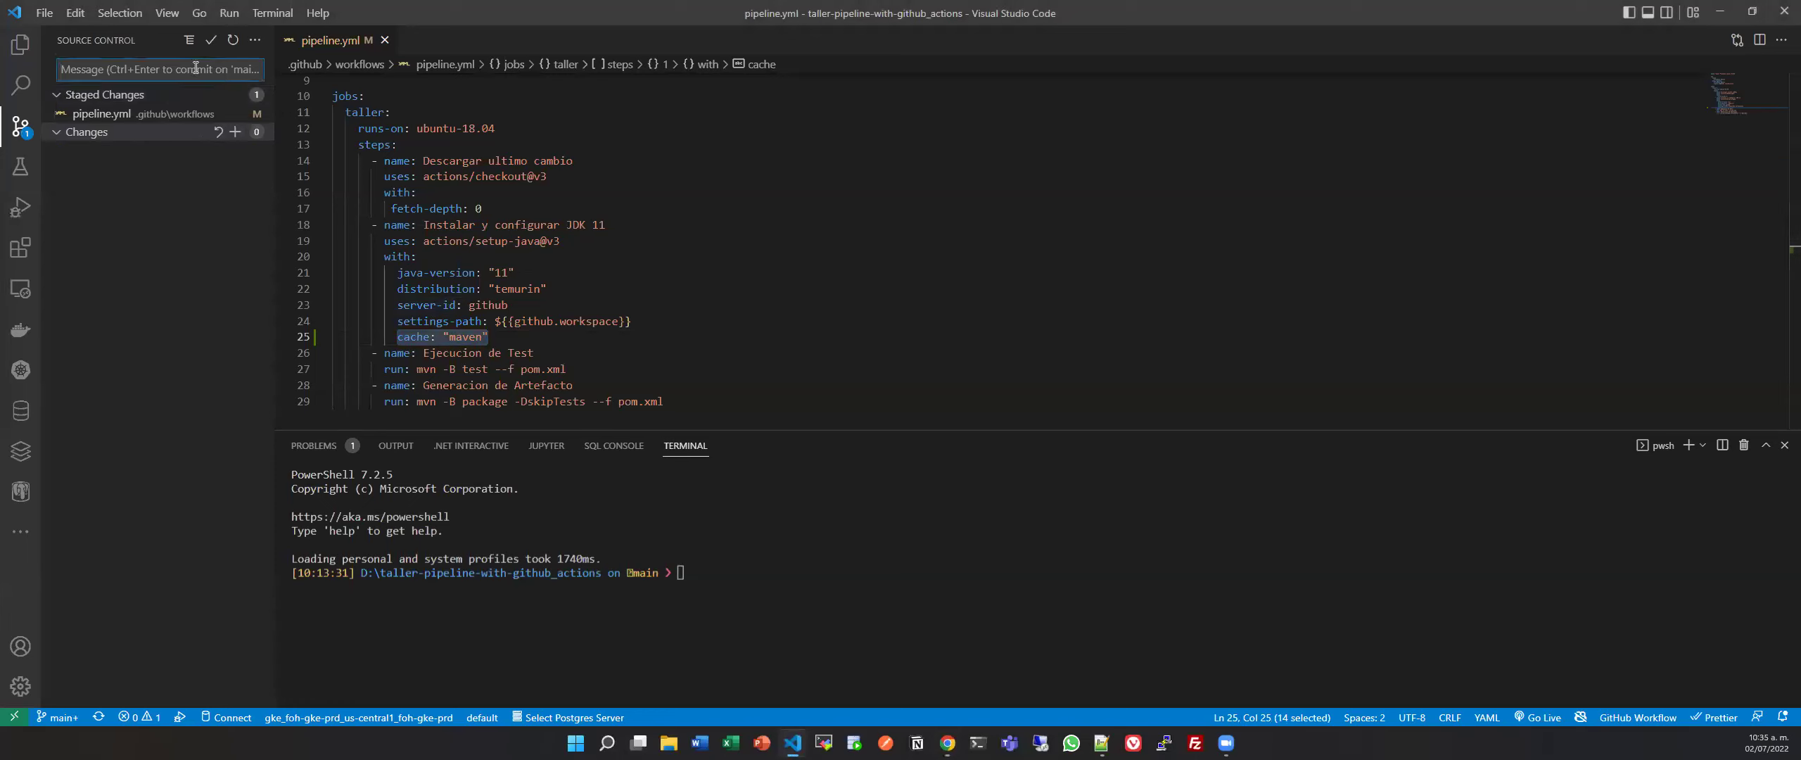
type("implementaciond e cac")
key("BackSpace")
key("BackSpace")
key("BackSpace")
key("BackSpace")
key("BackSpace")
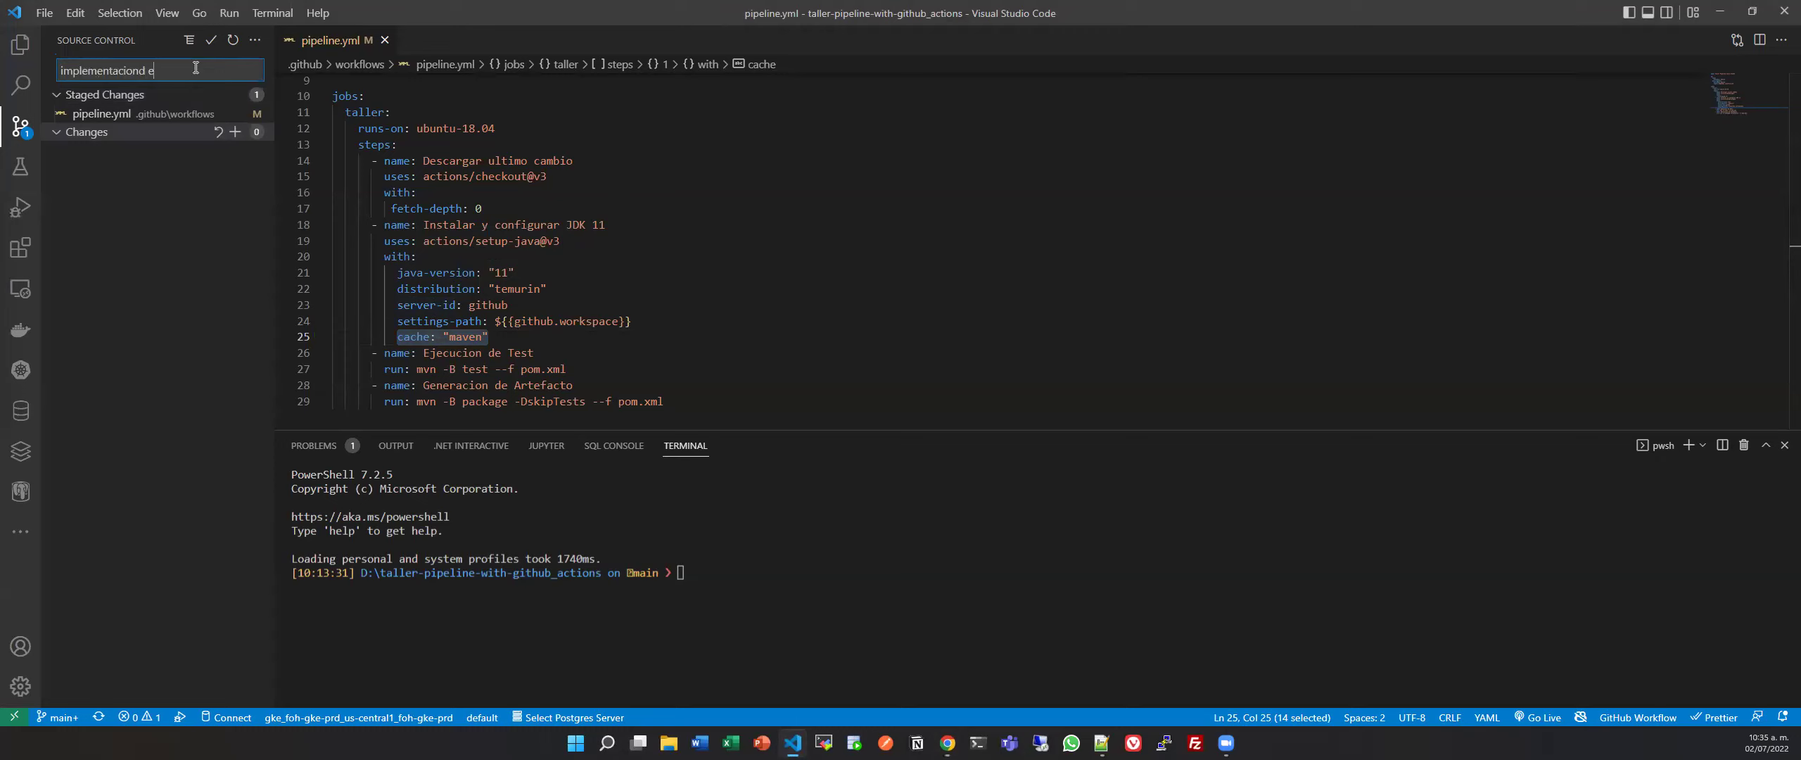
type("de caching")
left_click(213, 40)
left_click(176, 104)
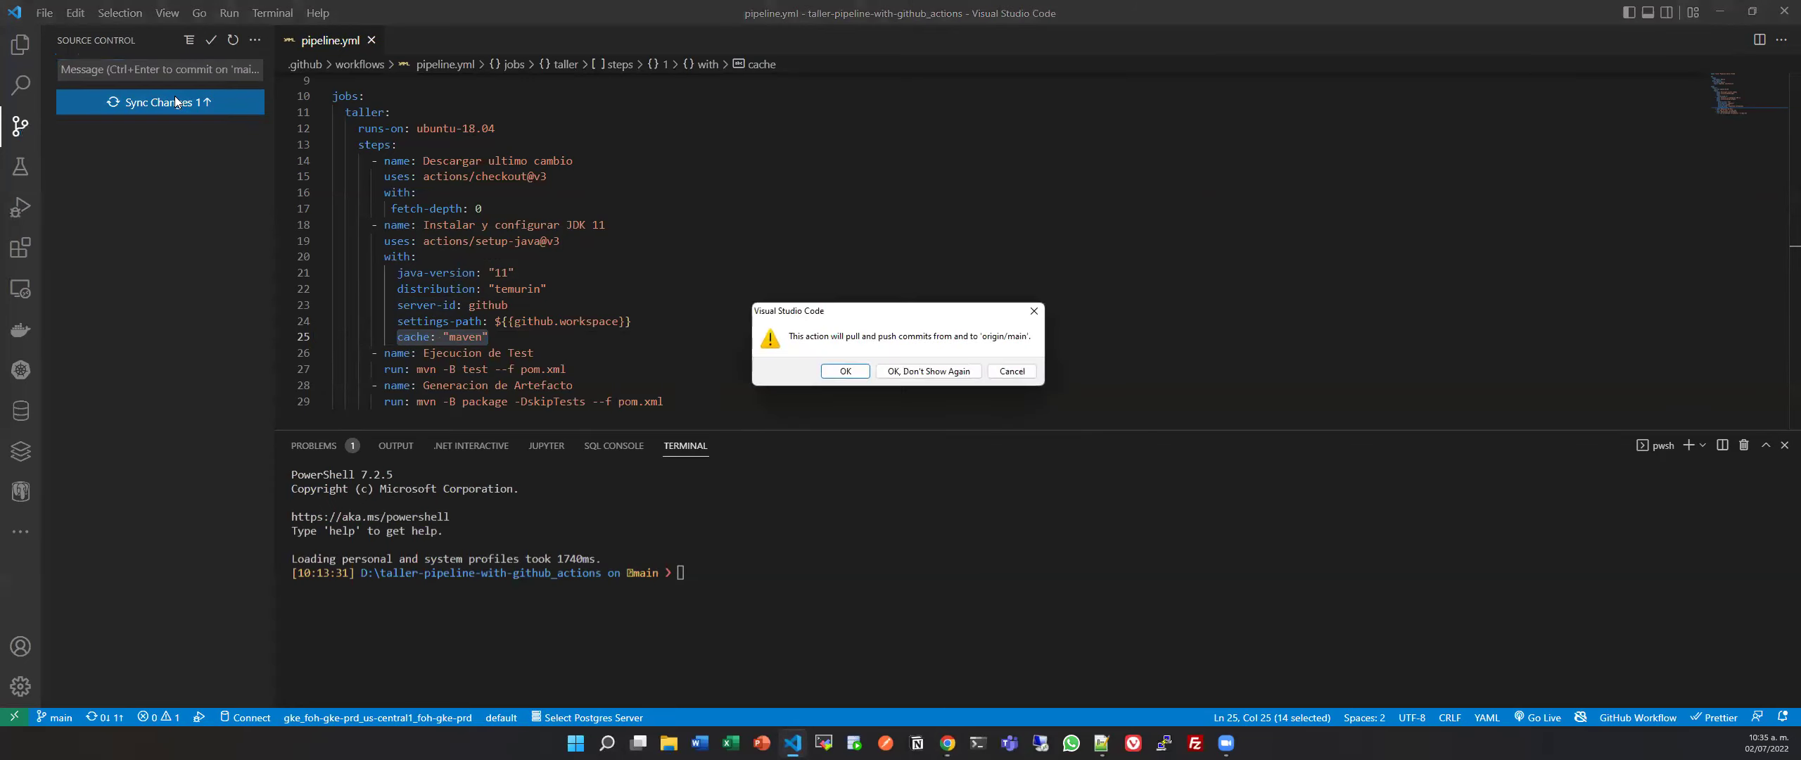
left_click(837, 365)
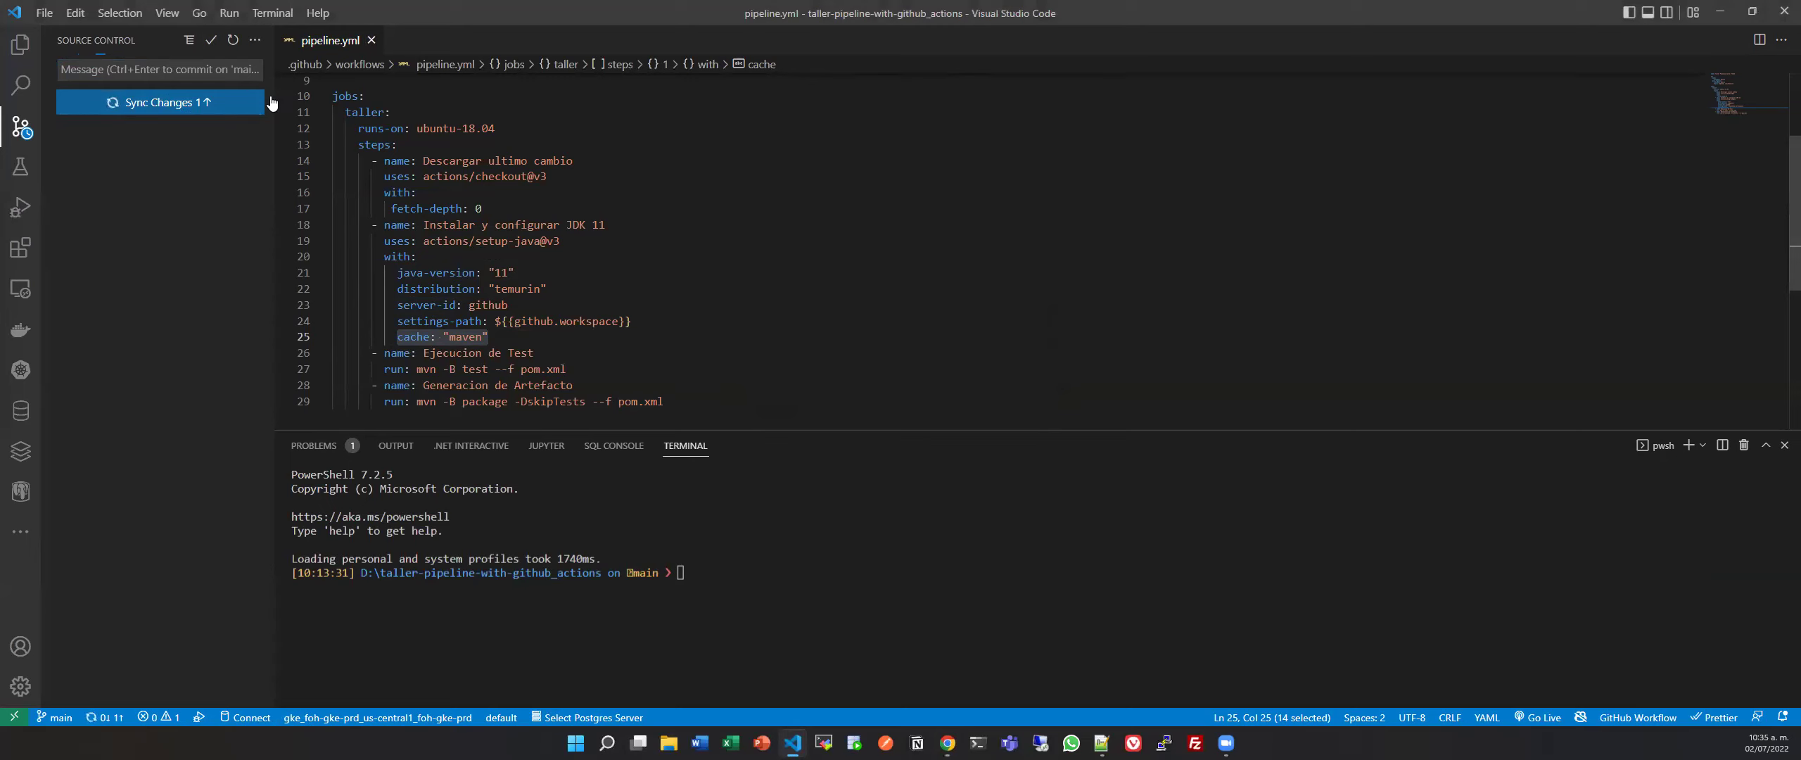
Open src/test's App1ApplicationTests.java from the Explorer file tree.
left_click(21, 46)
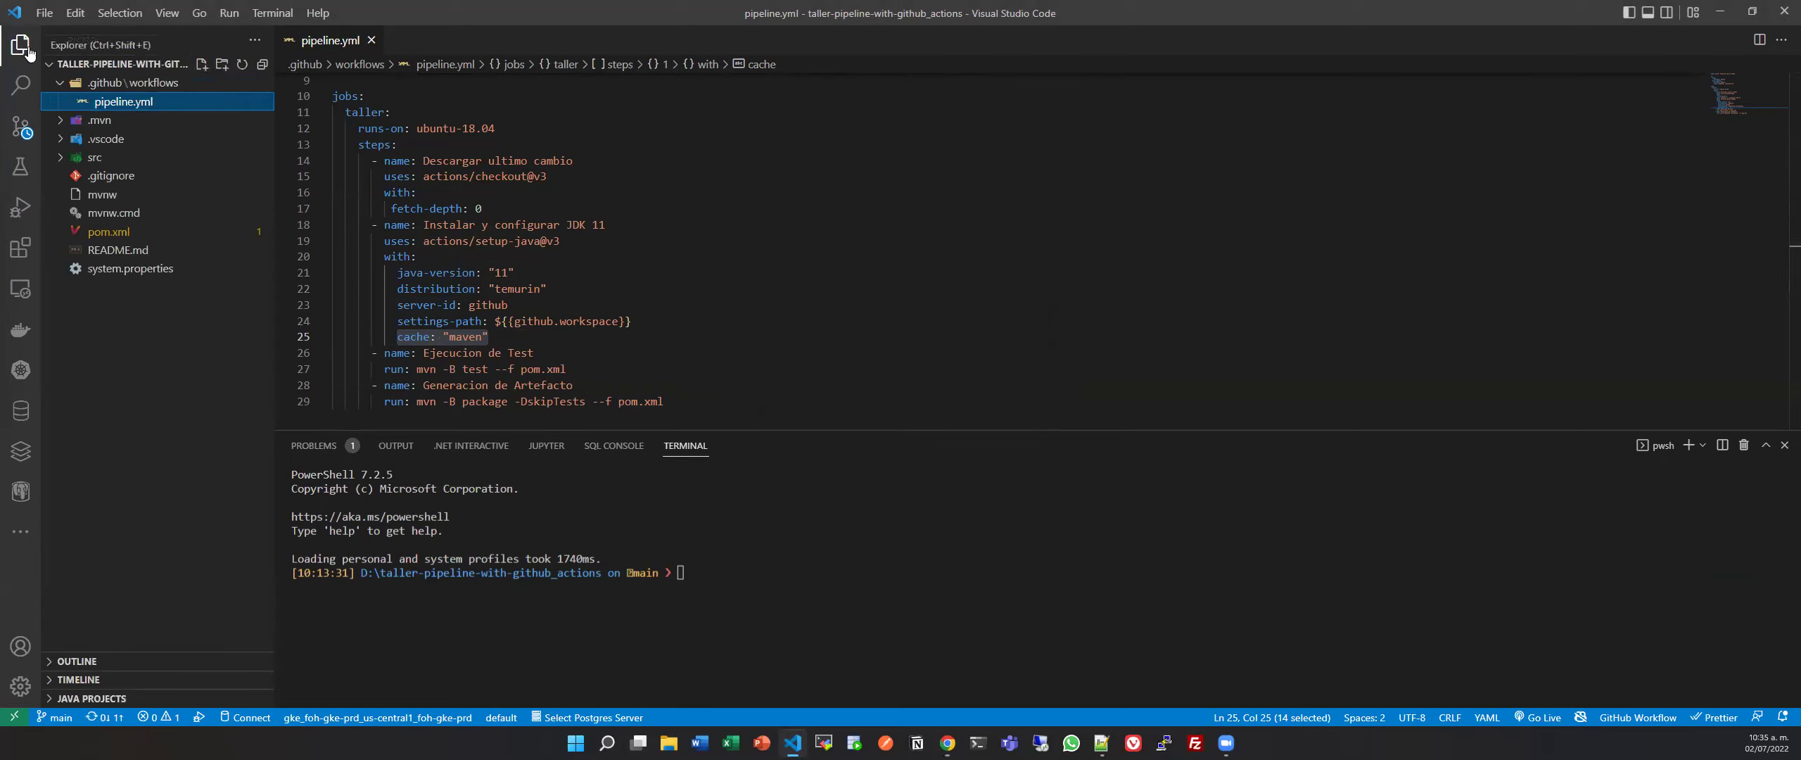
left_click(130, 158)
left_click(152, 178)
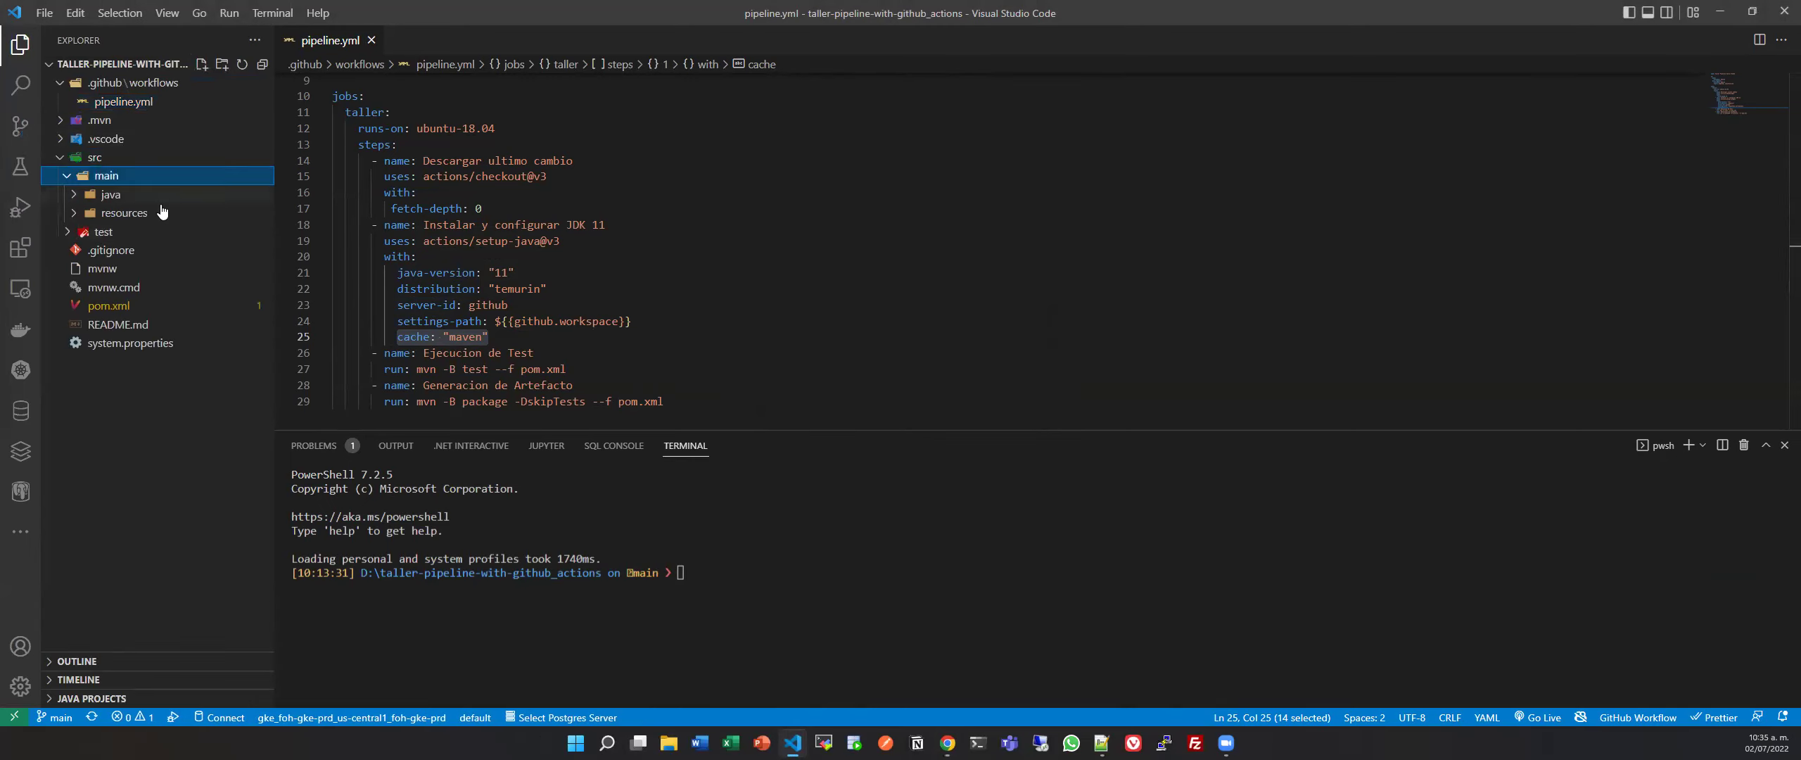
left_click(152, 232)
left_click(224, 255)
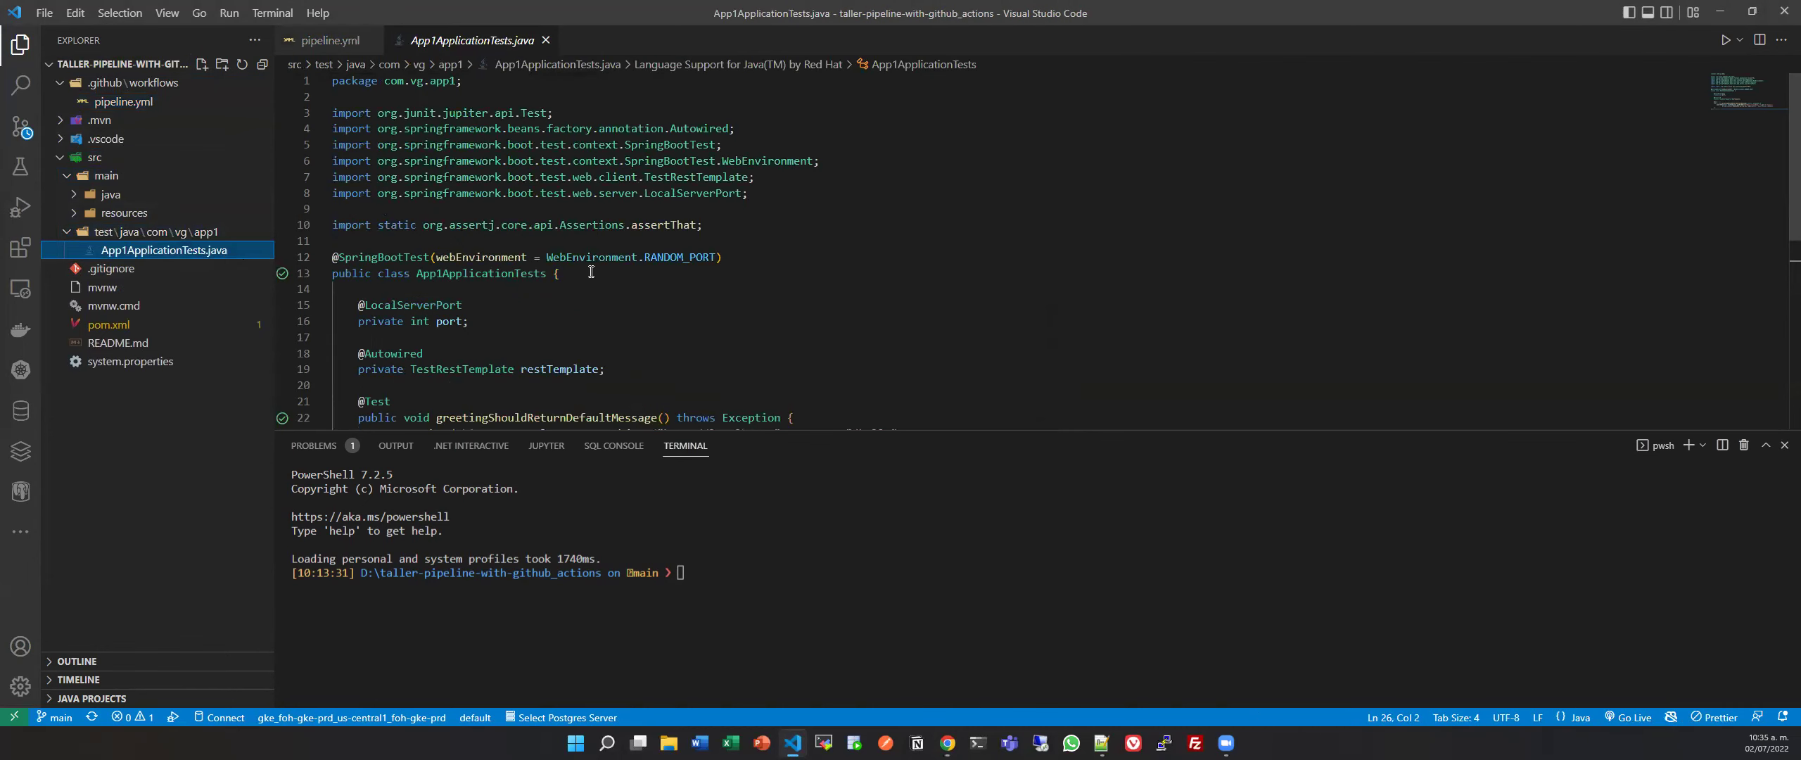
Rename the test method greetingShouldReturnDefaultMessage to getHello and save.
scroll(521, 295, "down", 3)
left_click(518, 322)
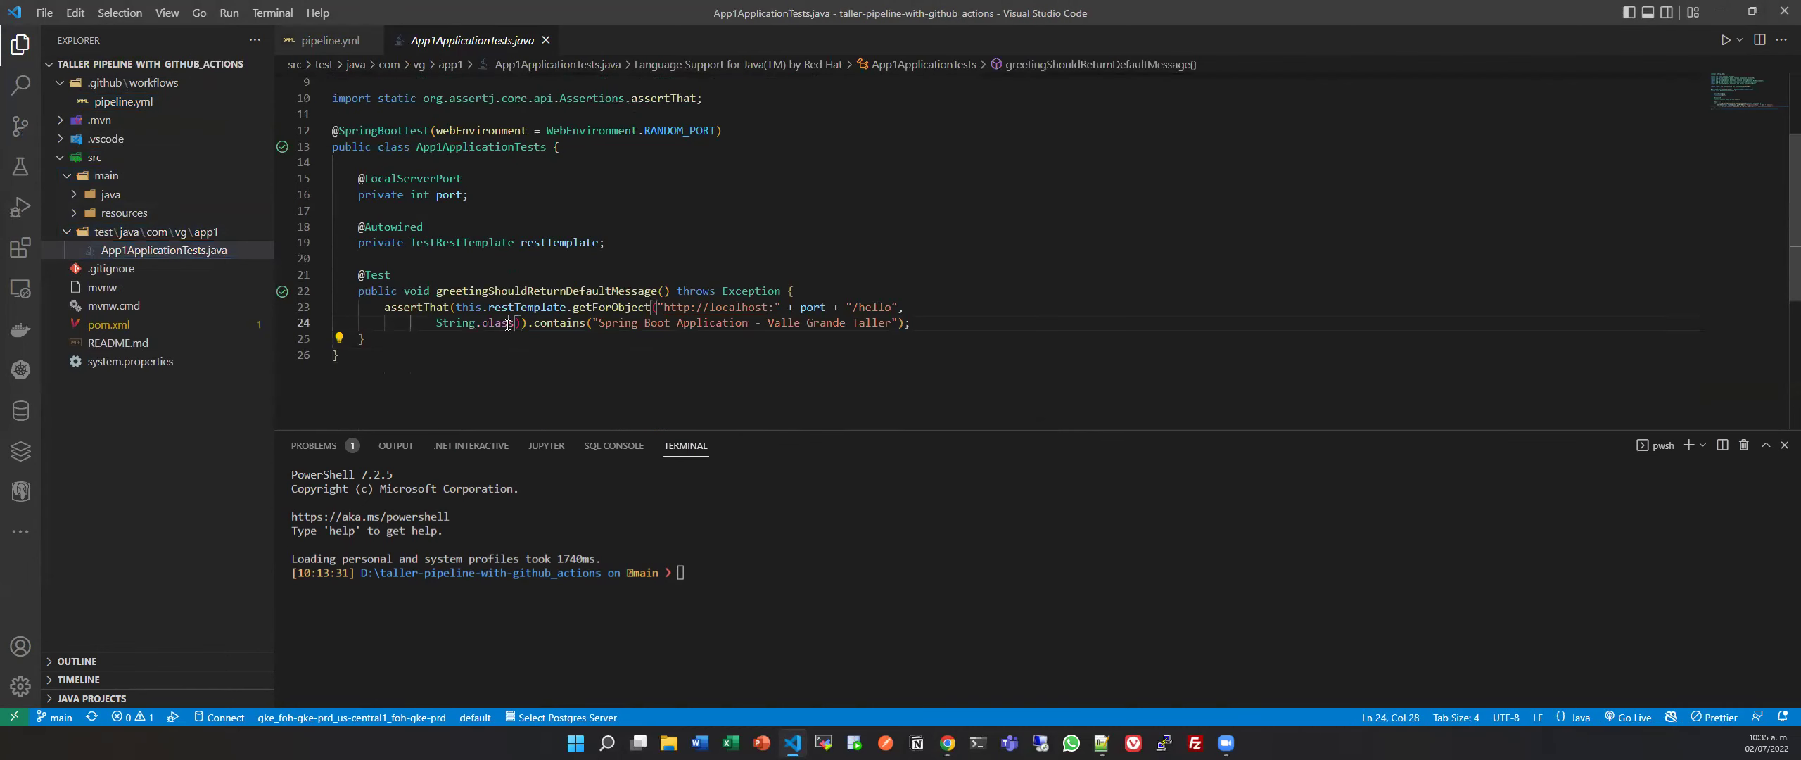
double_click(547, 292)
type("getHel")
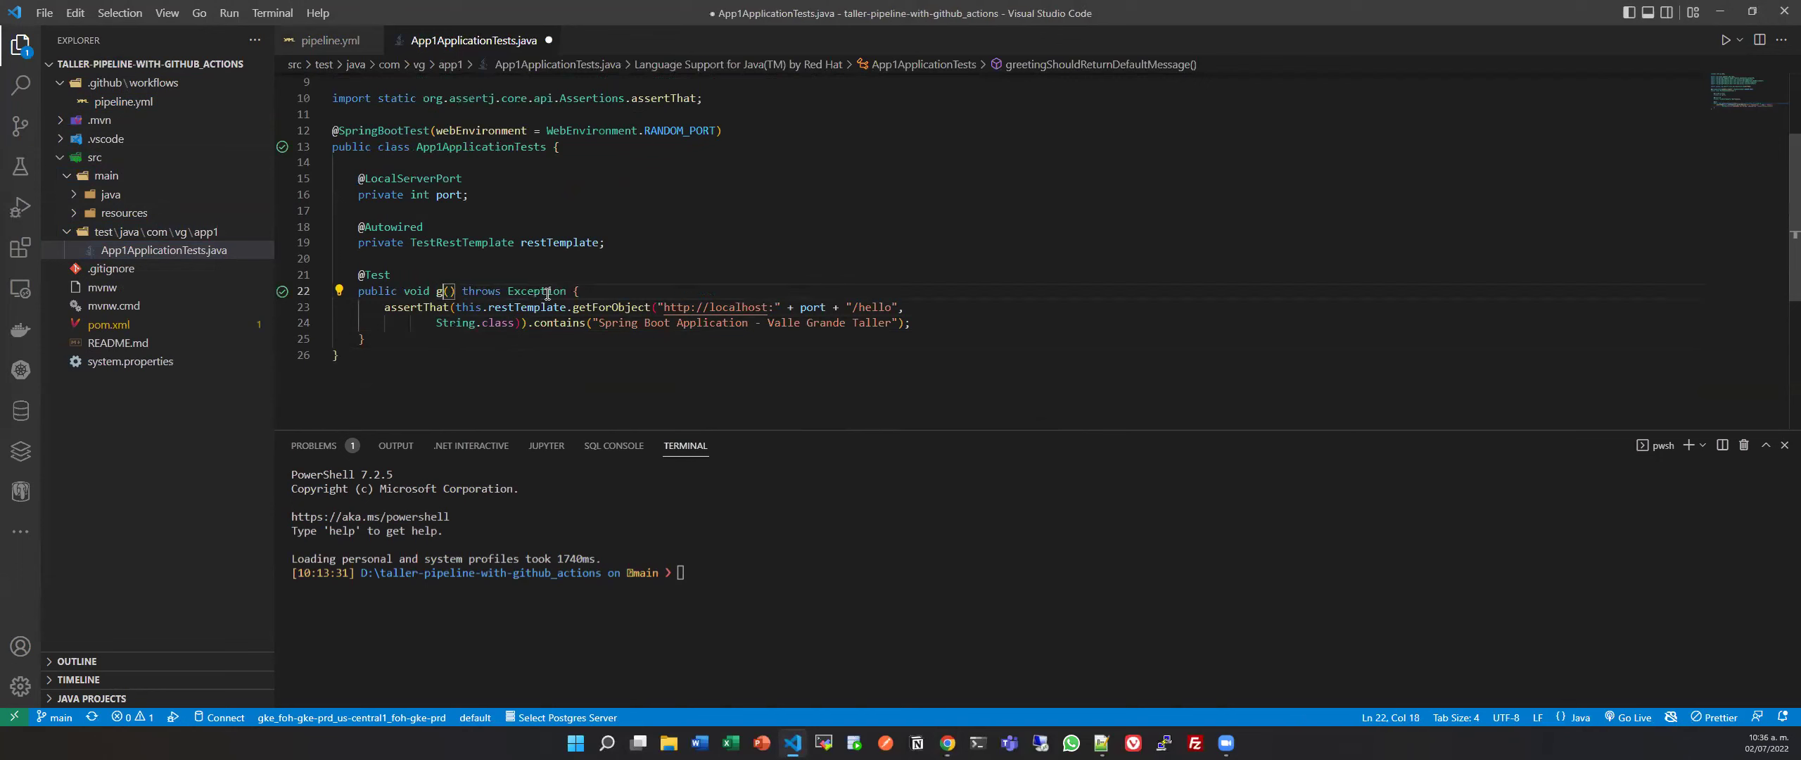
type("lo")
key("ctrl+s")
Commit the change as 'cambiando test' and push it to GitHub.
left_click(21, 125)
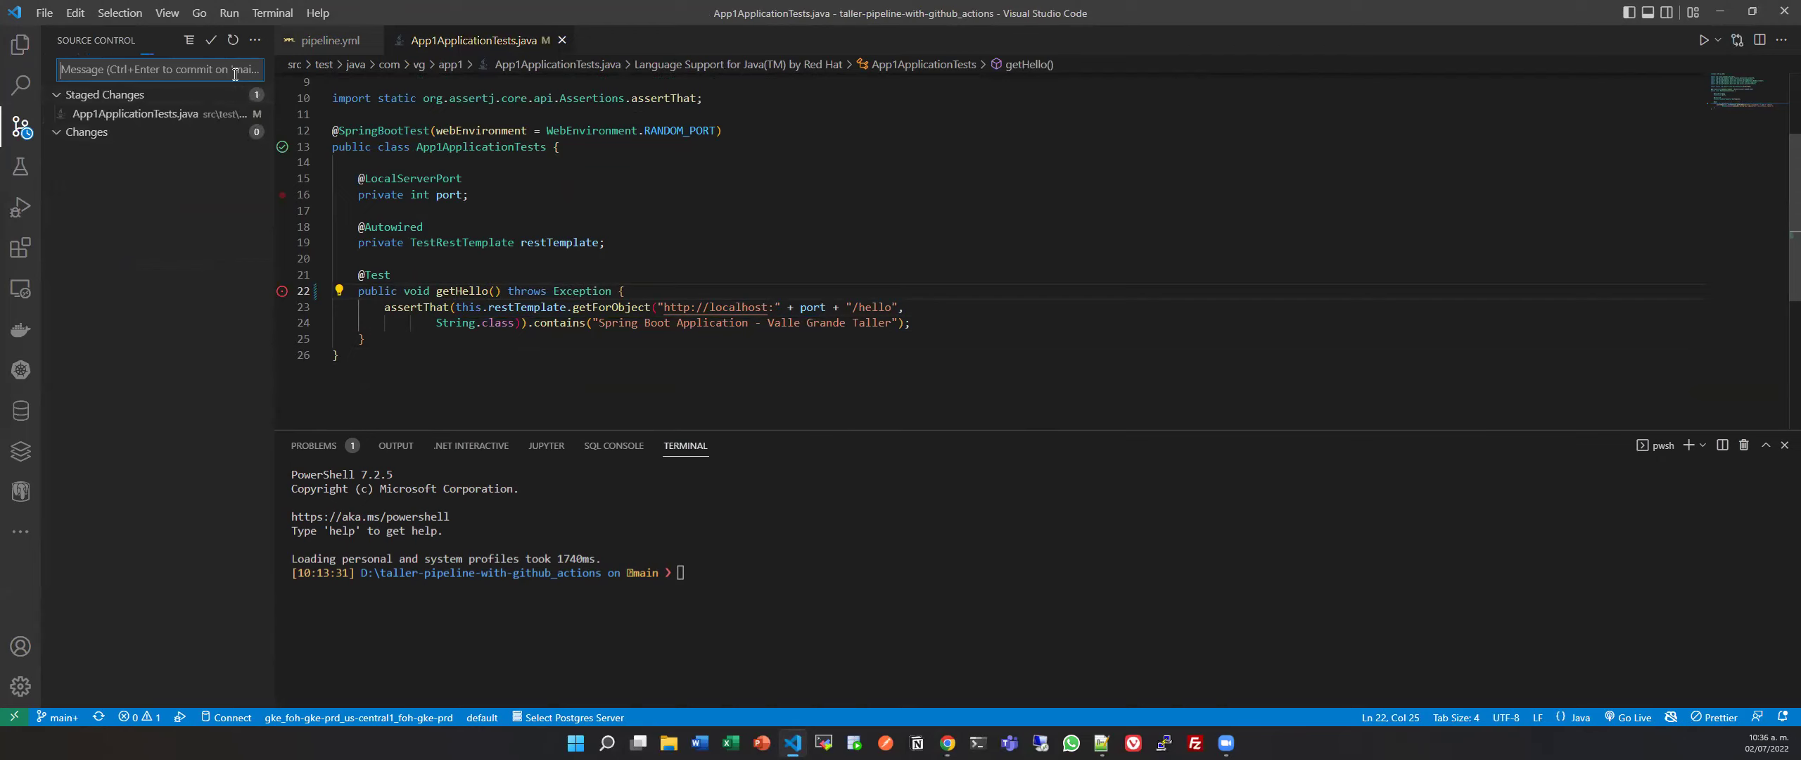
type("cambiando test")
left_click(209, 43)
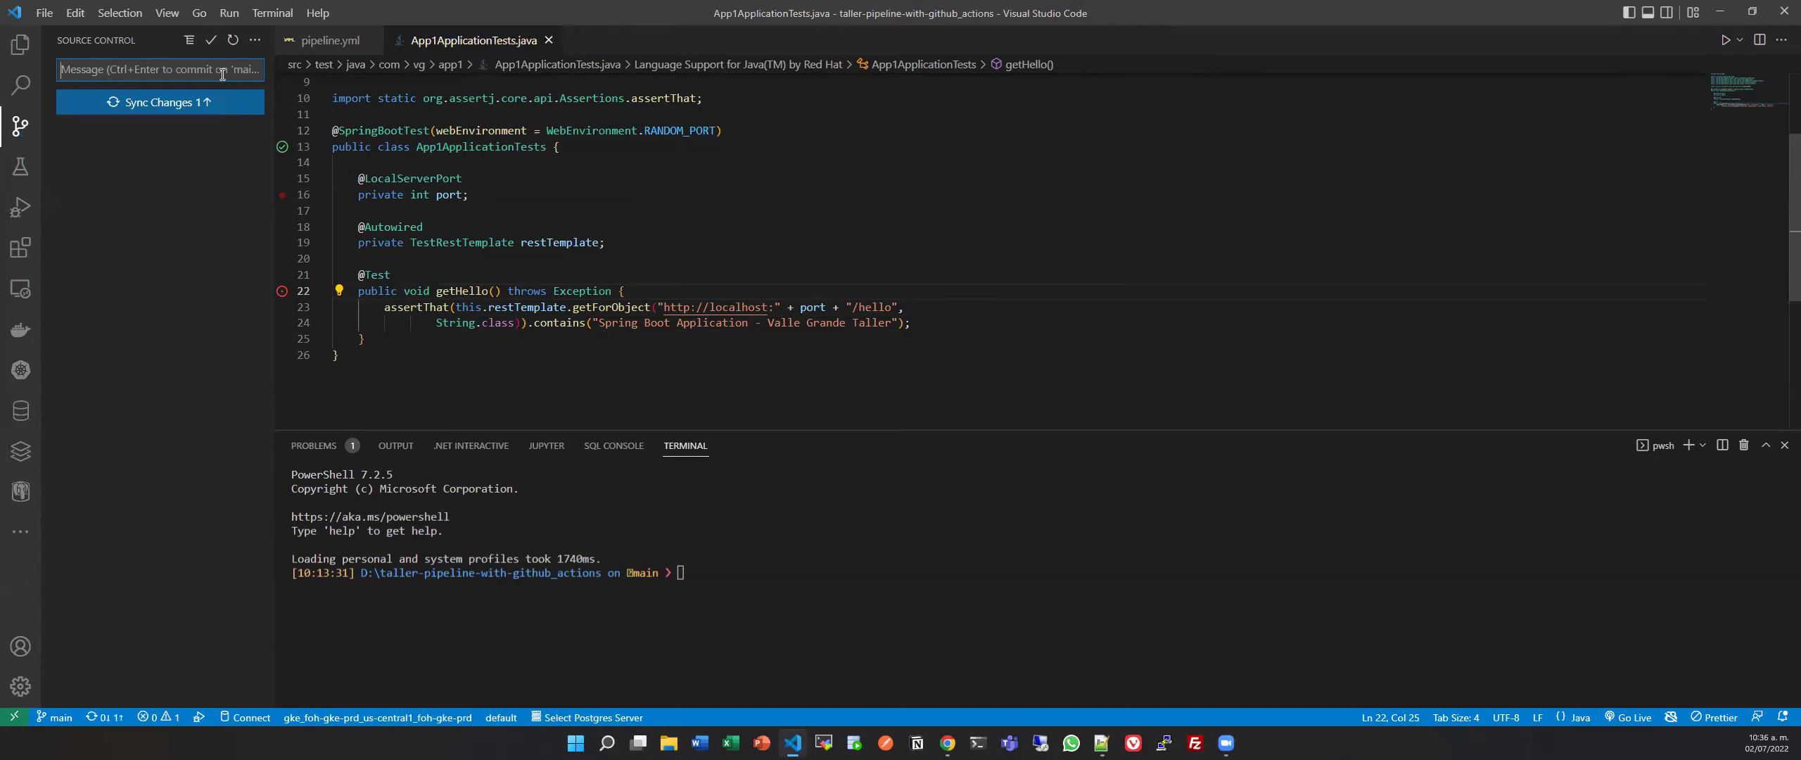
left_click(229, 101)
left_click(845, 371)
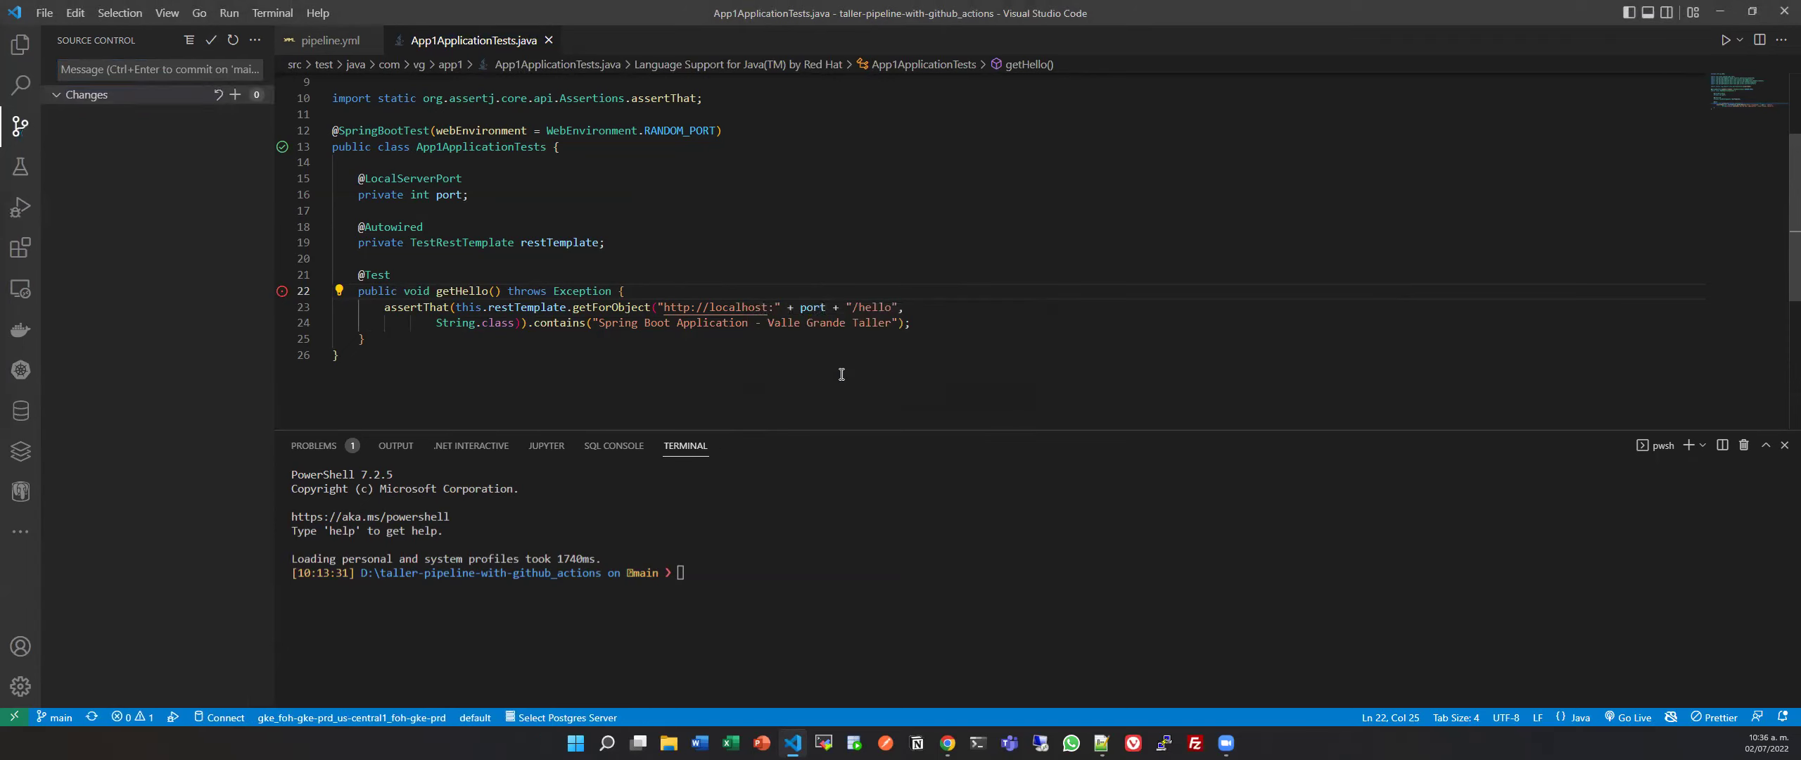
key("alt+Tab")
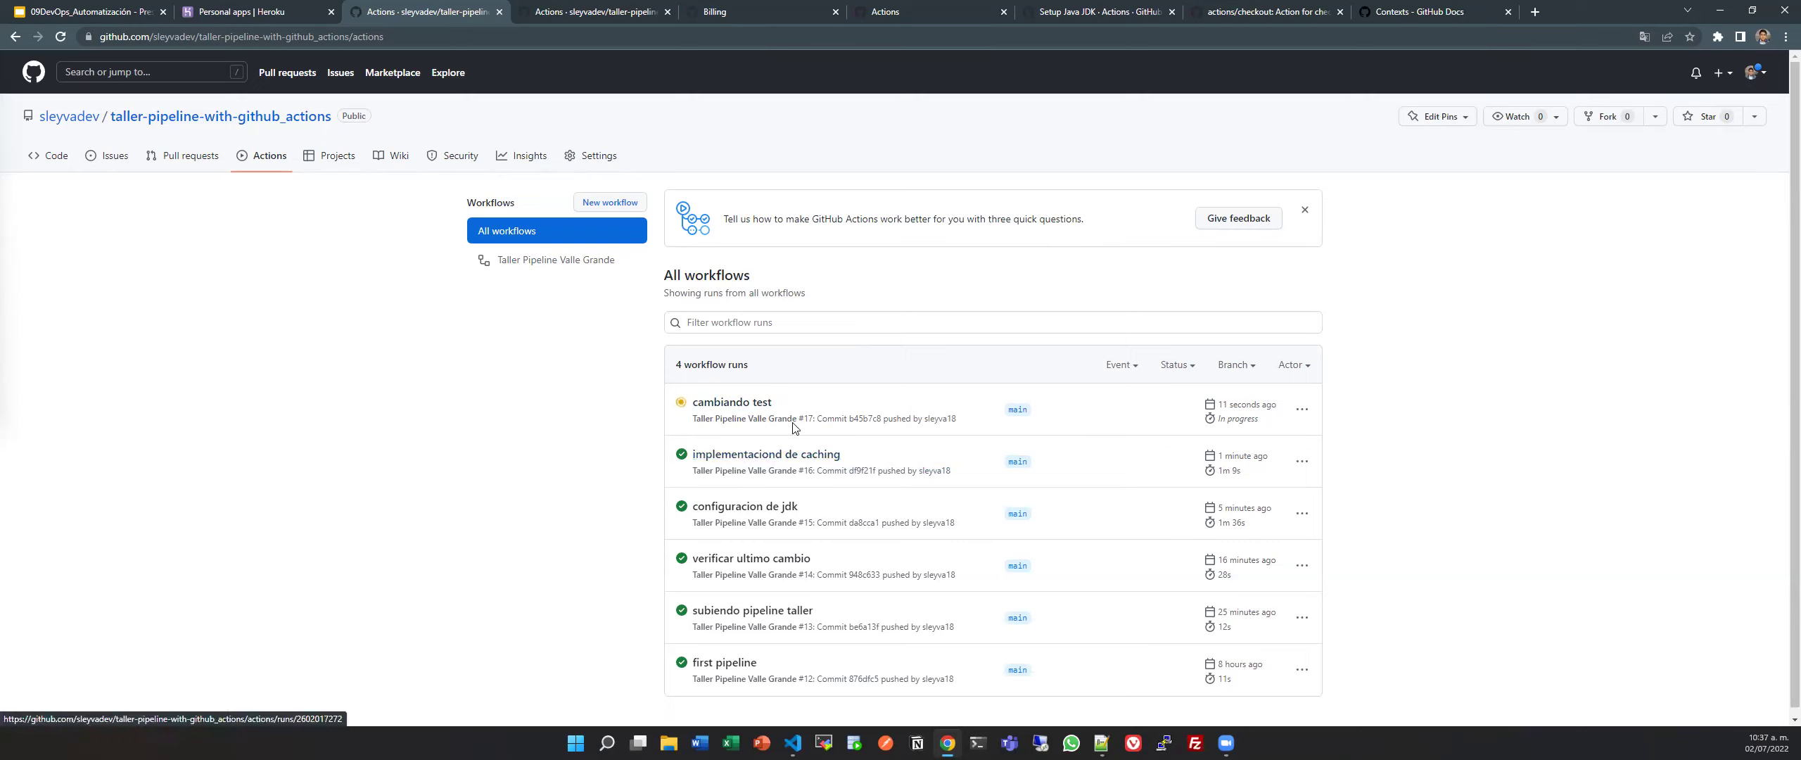
Highlight the 'cambiando test' run entries in the workflow list, then clear the highlight.
left_click_drag(678, 457, 971, 477)
left_click_drag(965, 425, 673, 401)
left_click(1614, 429)
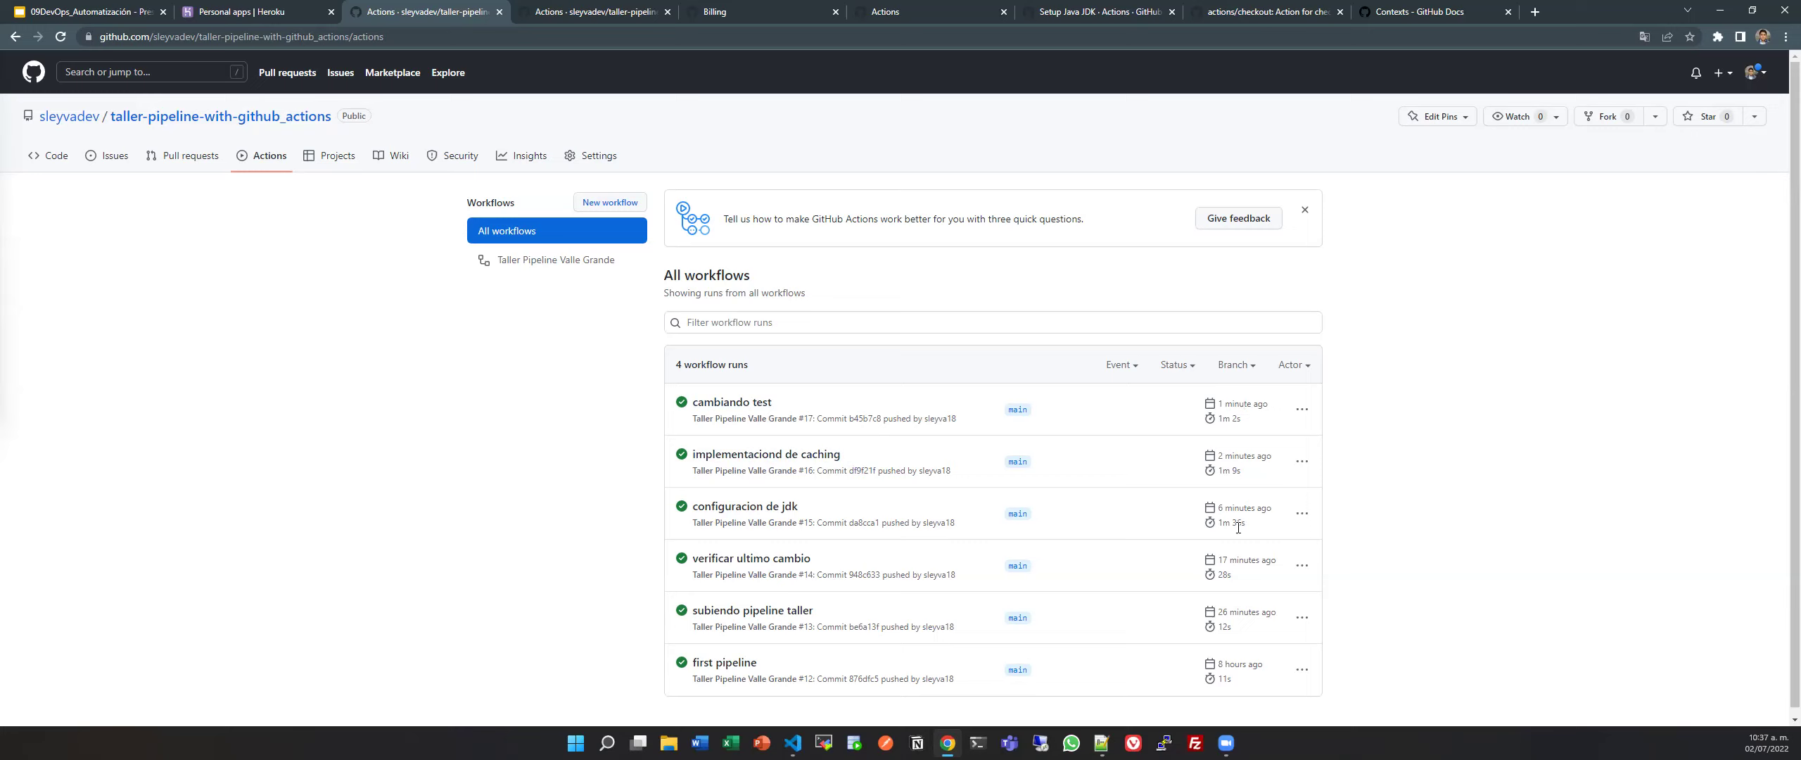
Open run #17's taller job and check the JDK setup log's Cache Size ~61 MB line.
left_click(734, 404)
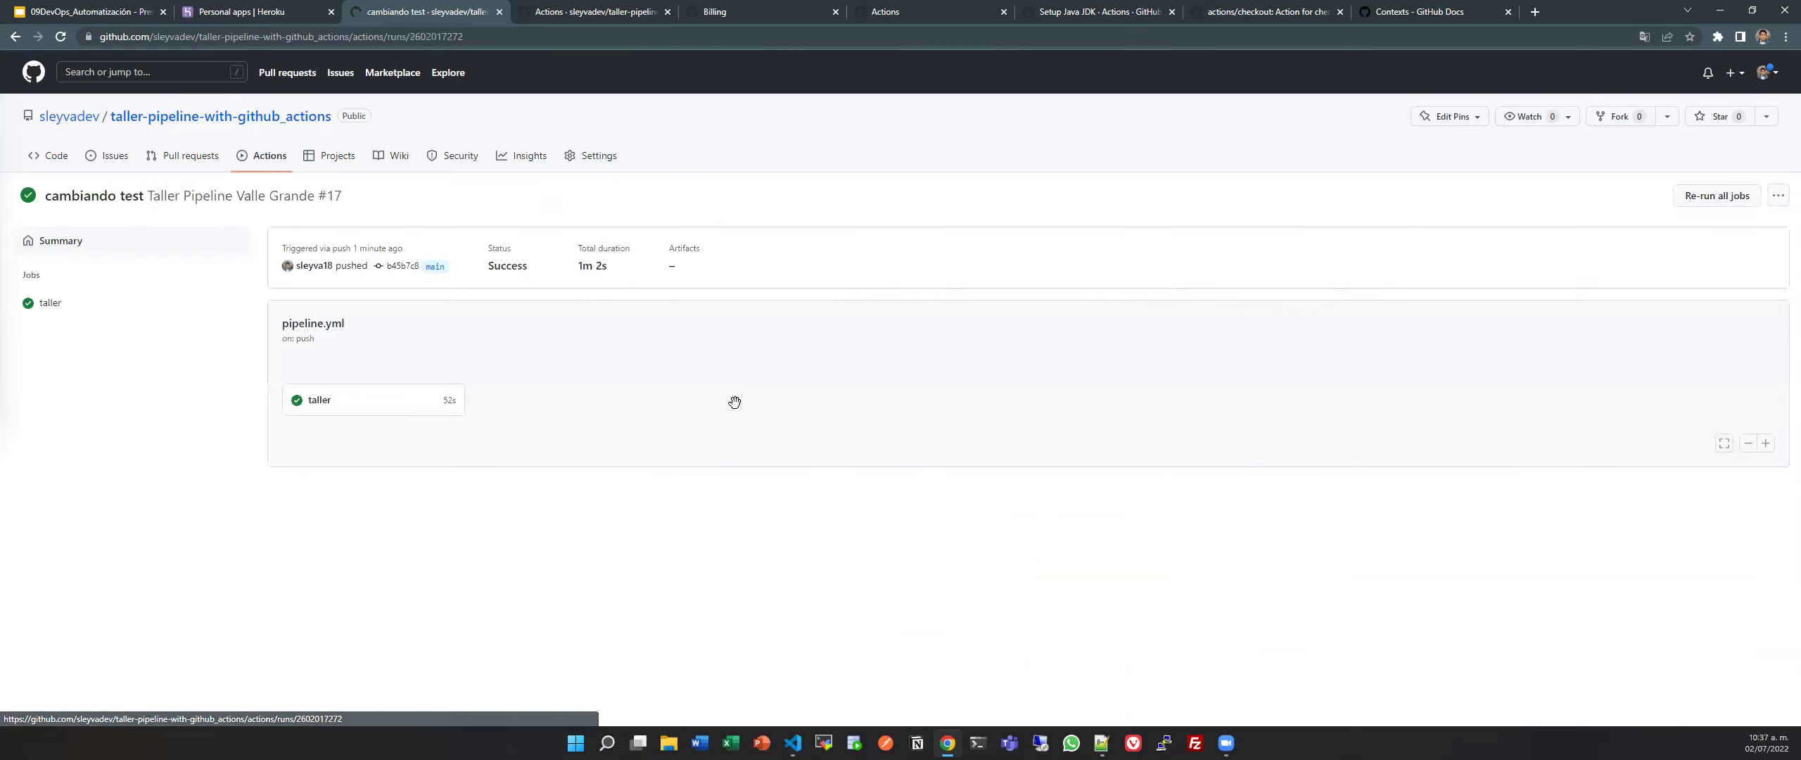
left_click(334, 410)
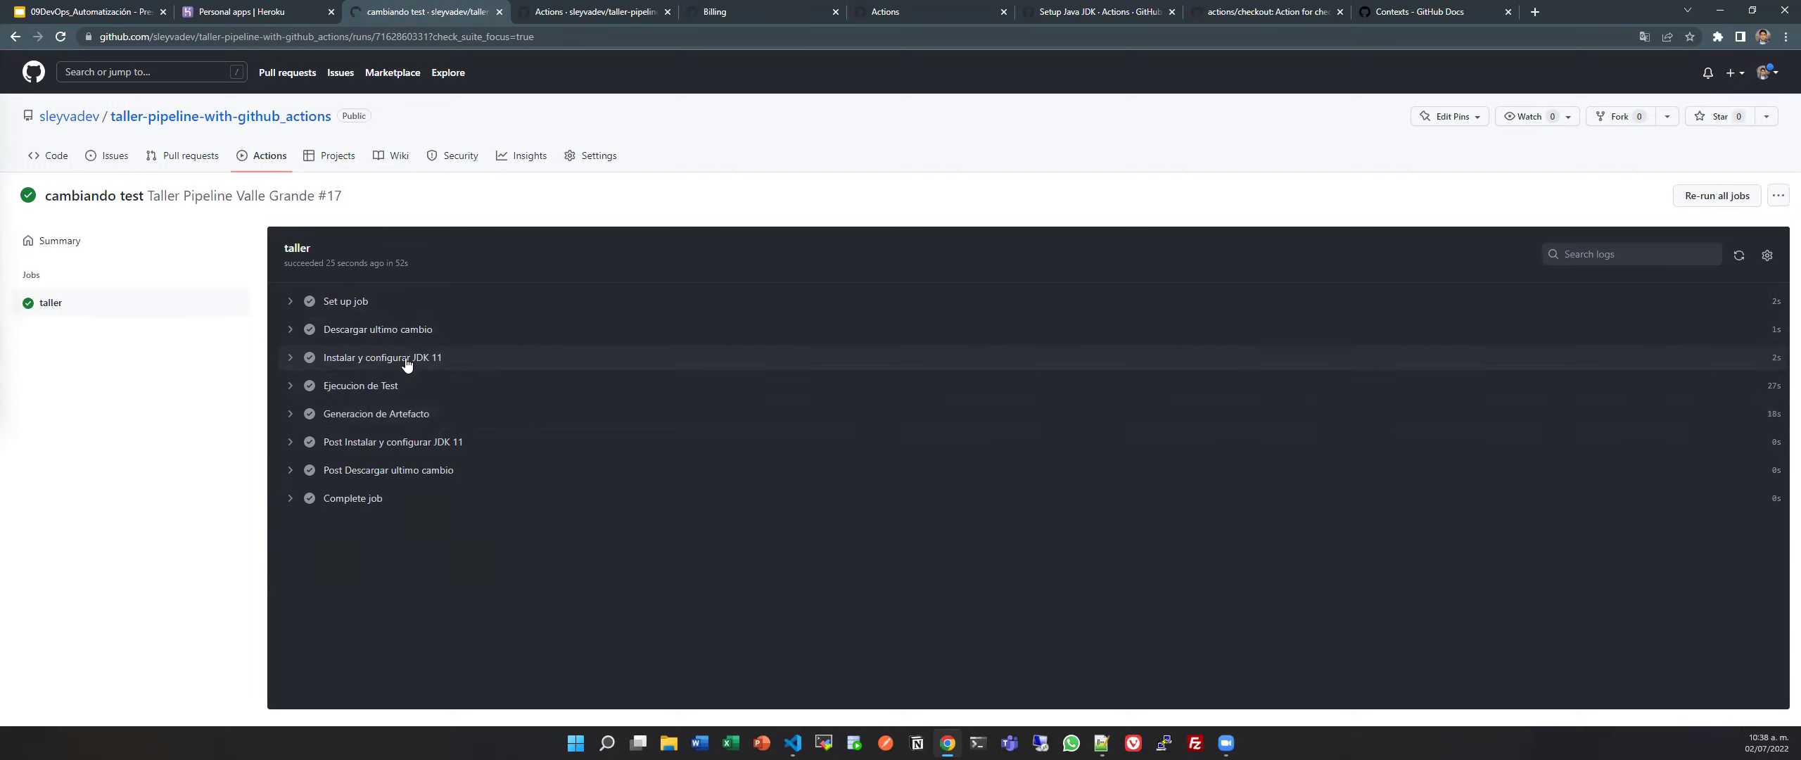
left_click(460, 359)
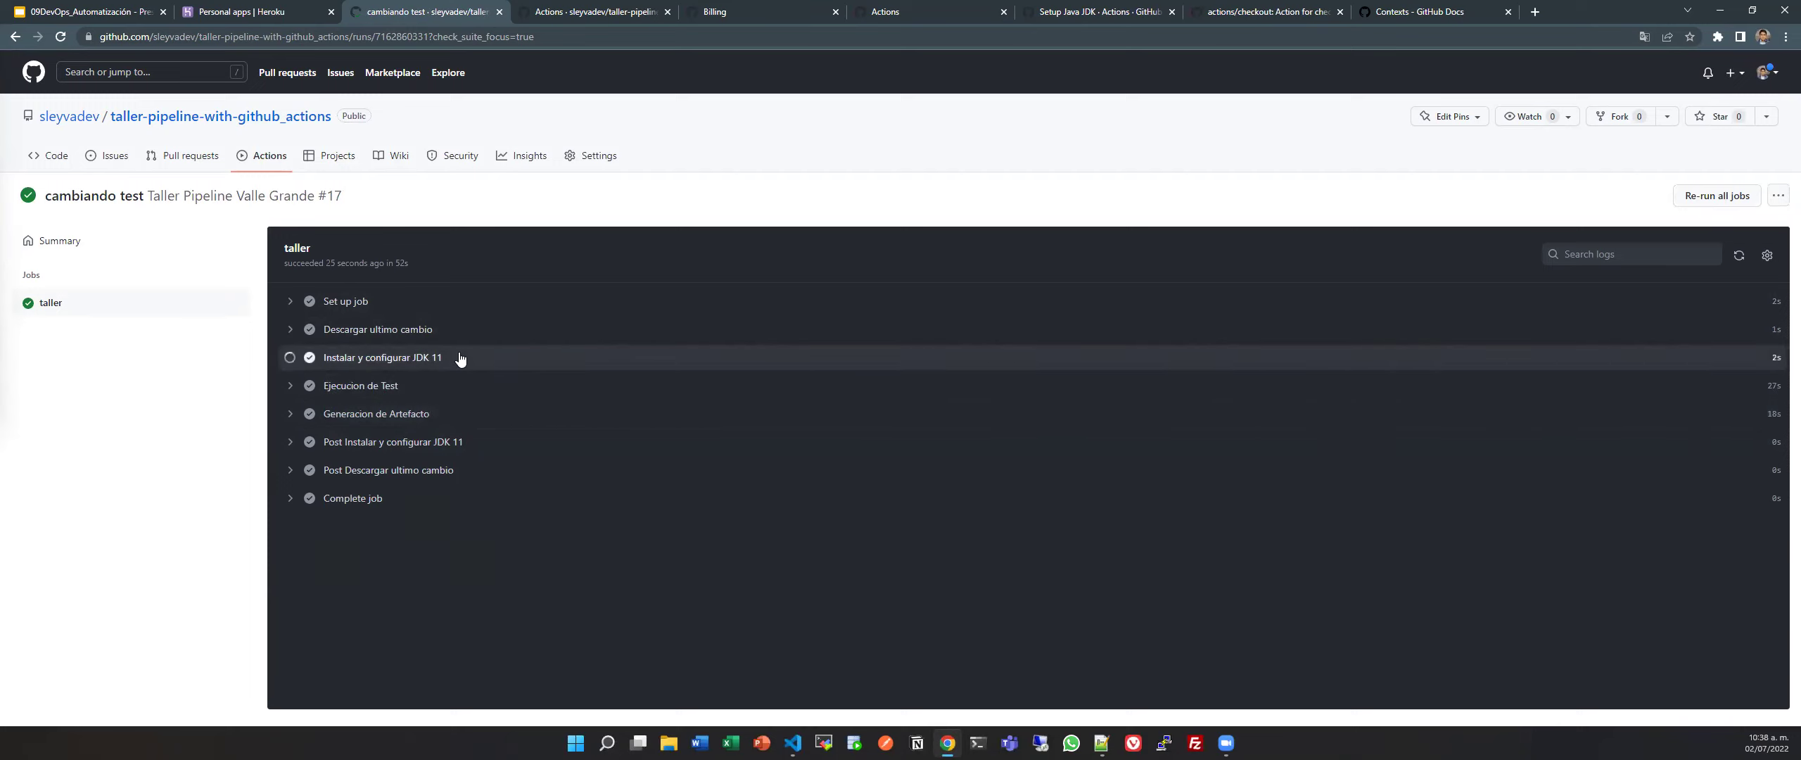
scroll(517, 520, "down", 1)
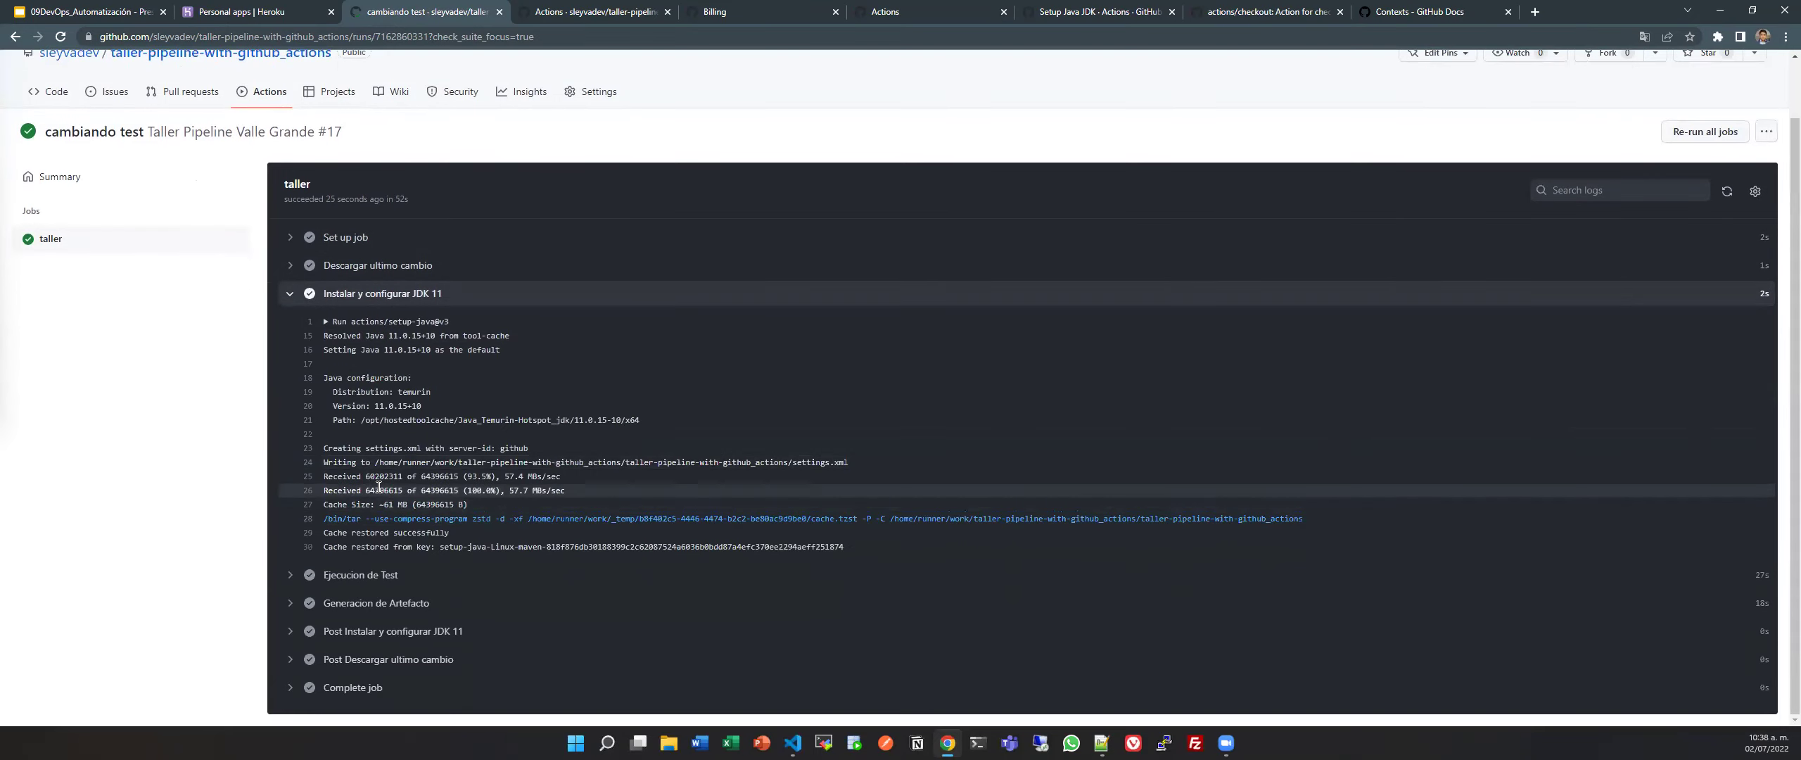
left_click_drag(323, 506, 501, 507)
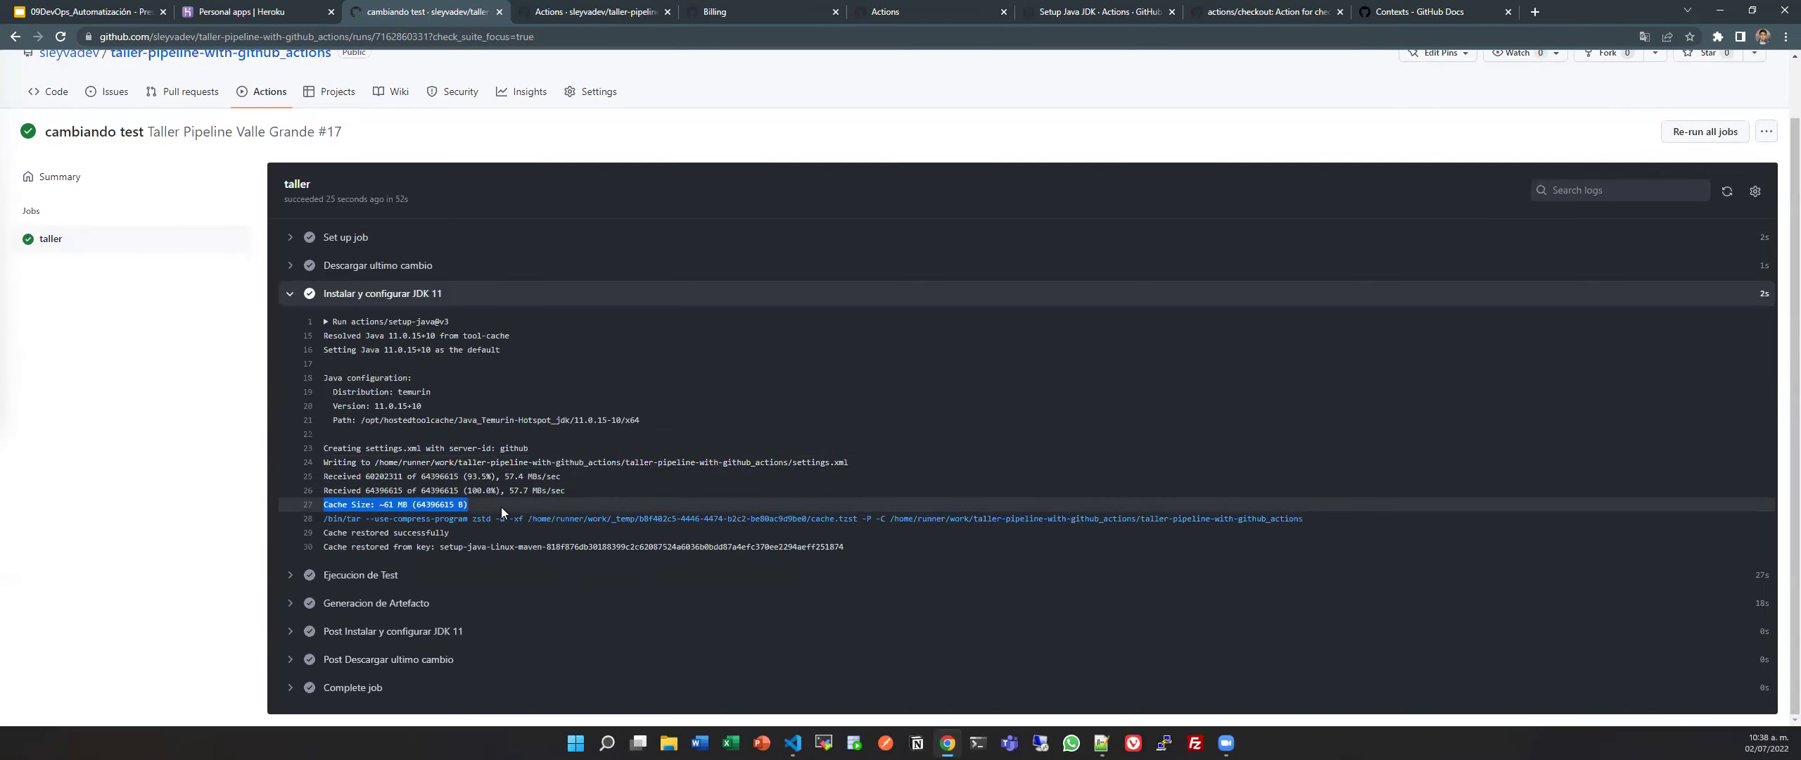
left_click(501, 506)
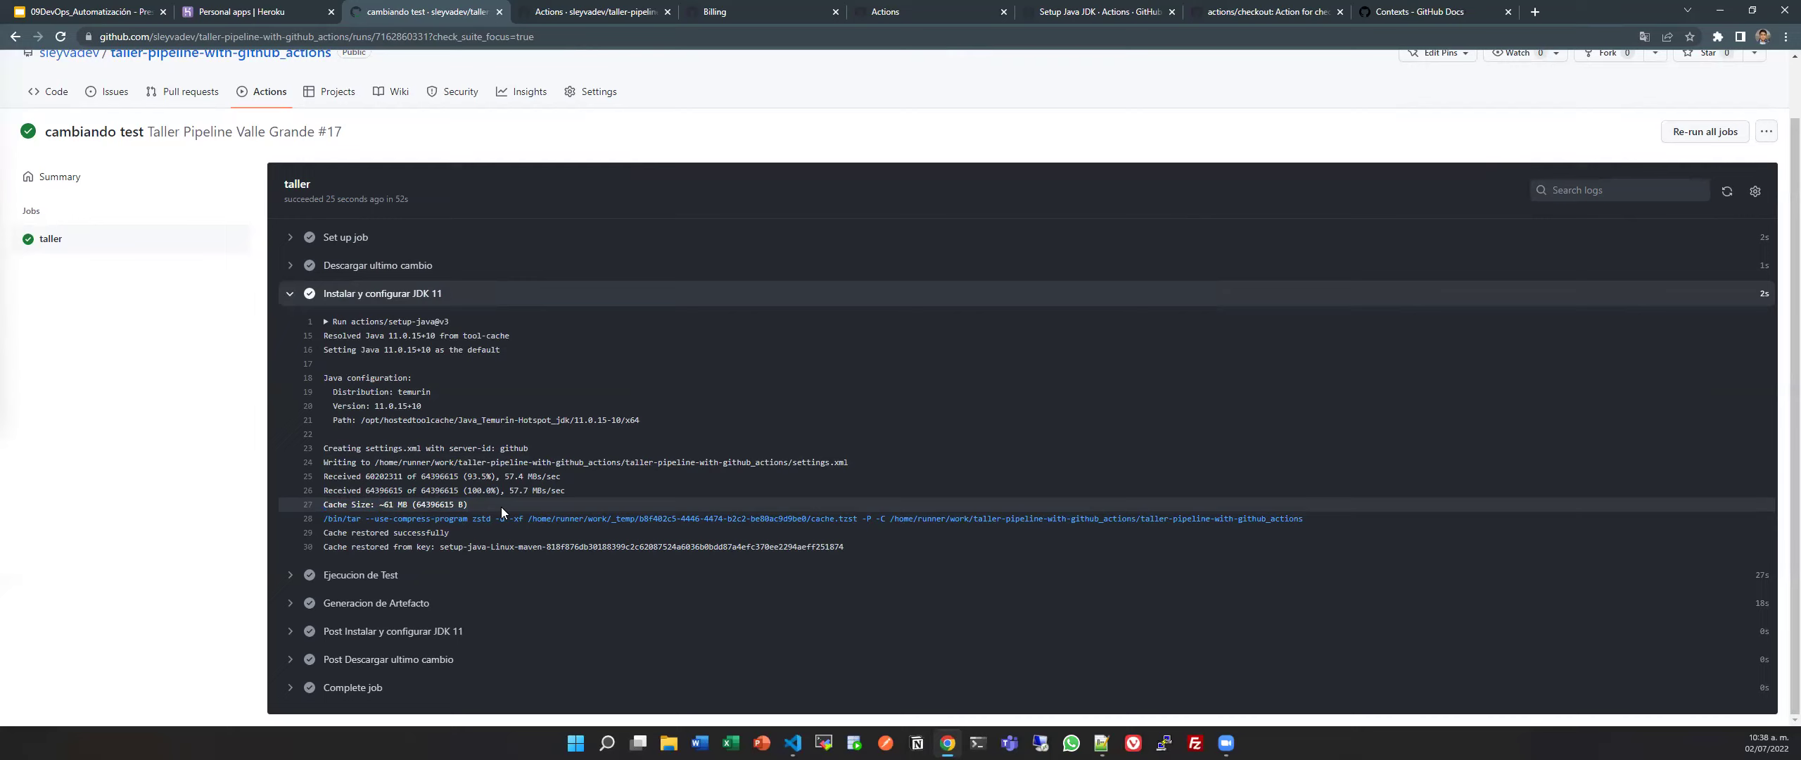
left_click(1759, 299)
Review the Ejecucion de Test log, then collapse it.
left_click(489, 391)
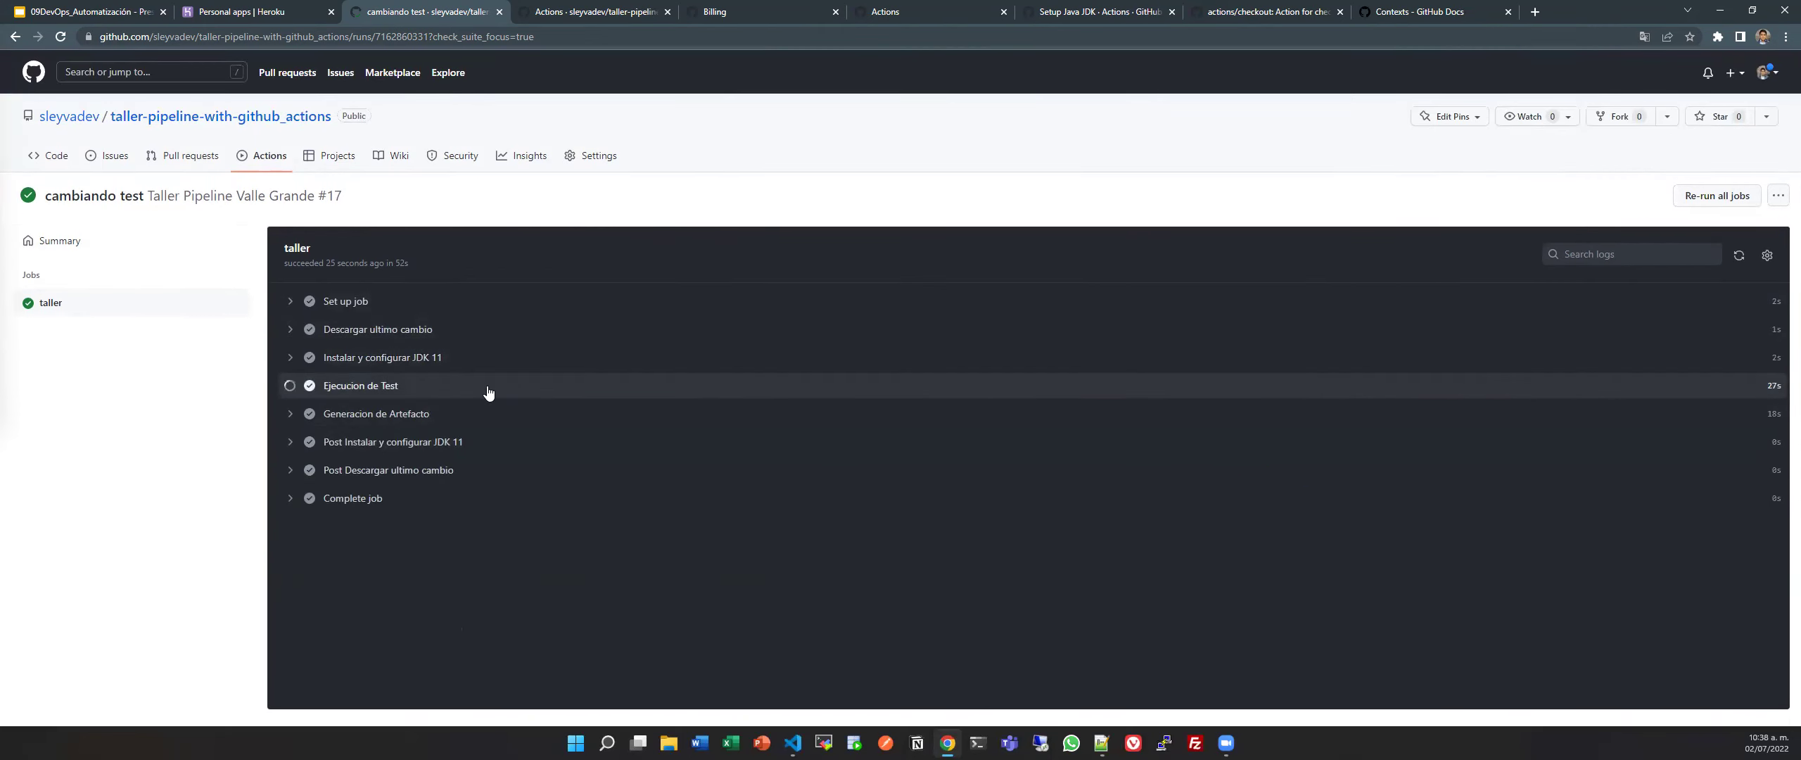
scroll(458, 401, "down", 2)
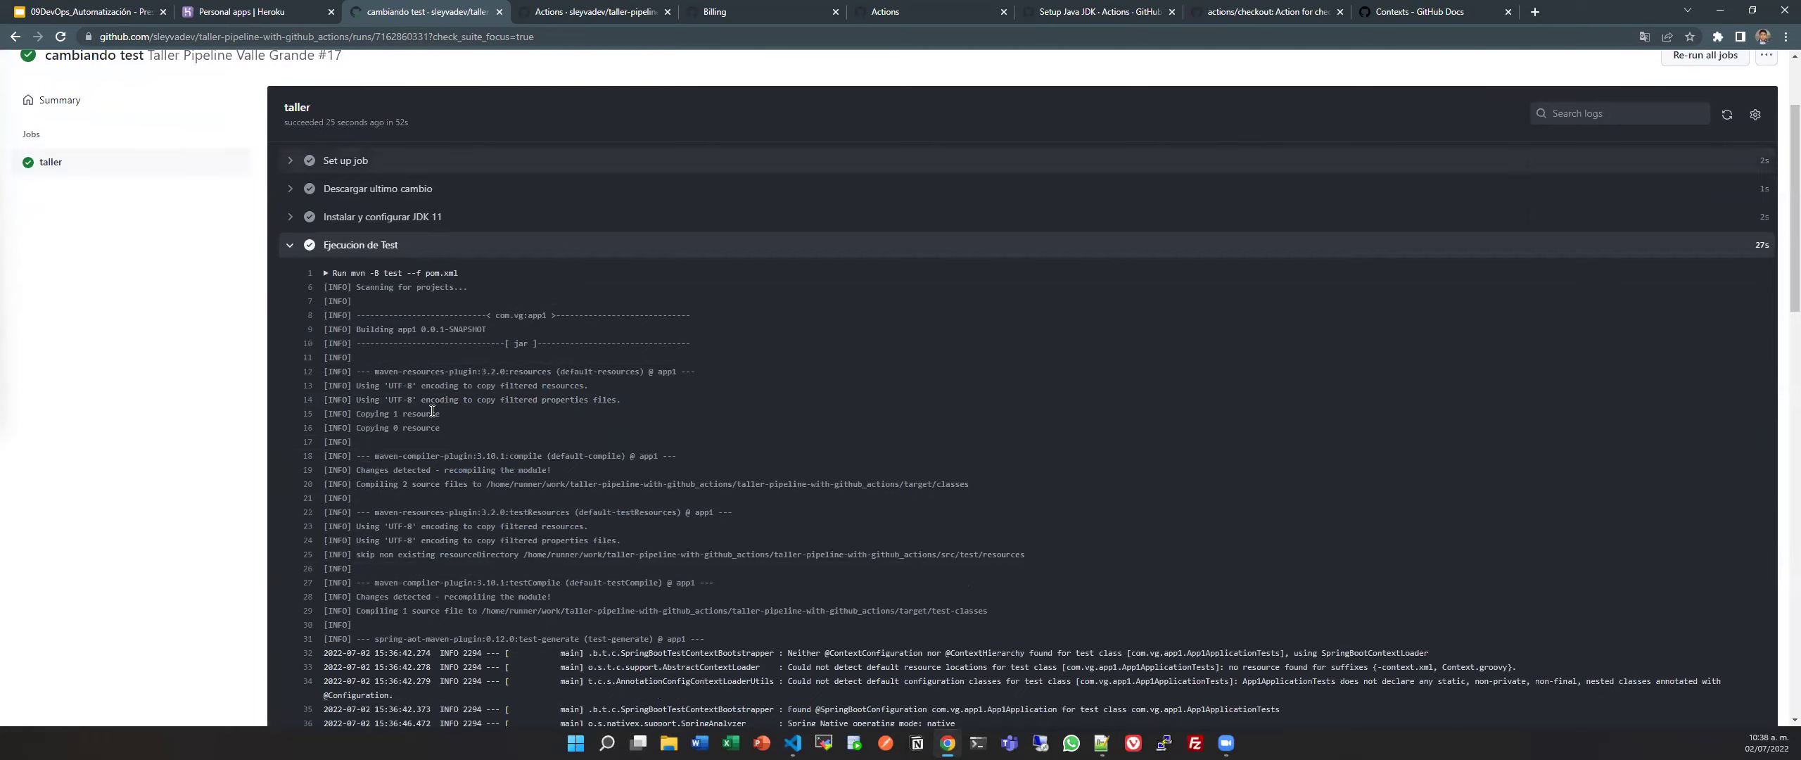
scroll(486, 443, "down", 6)
scroll(487, 445, "down", 10)
scroll(486, 443, "up", 18)
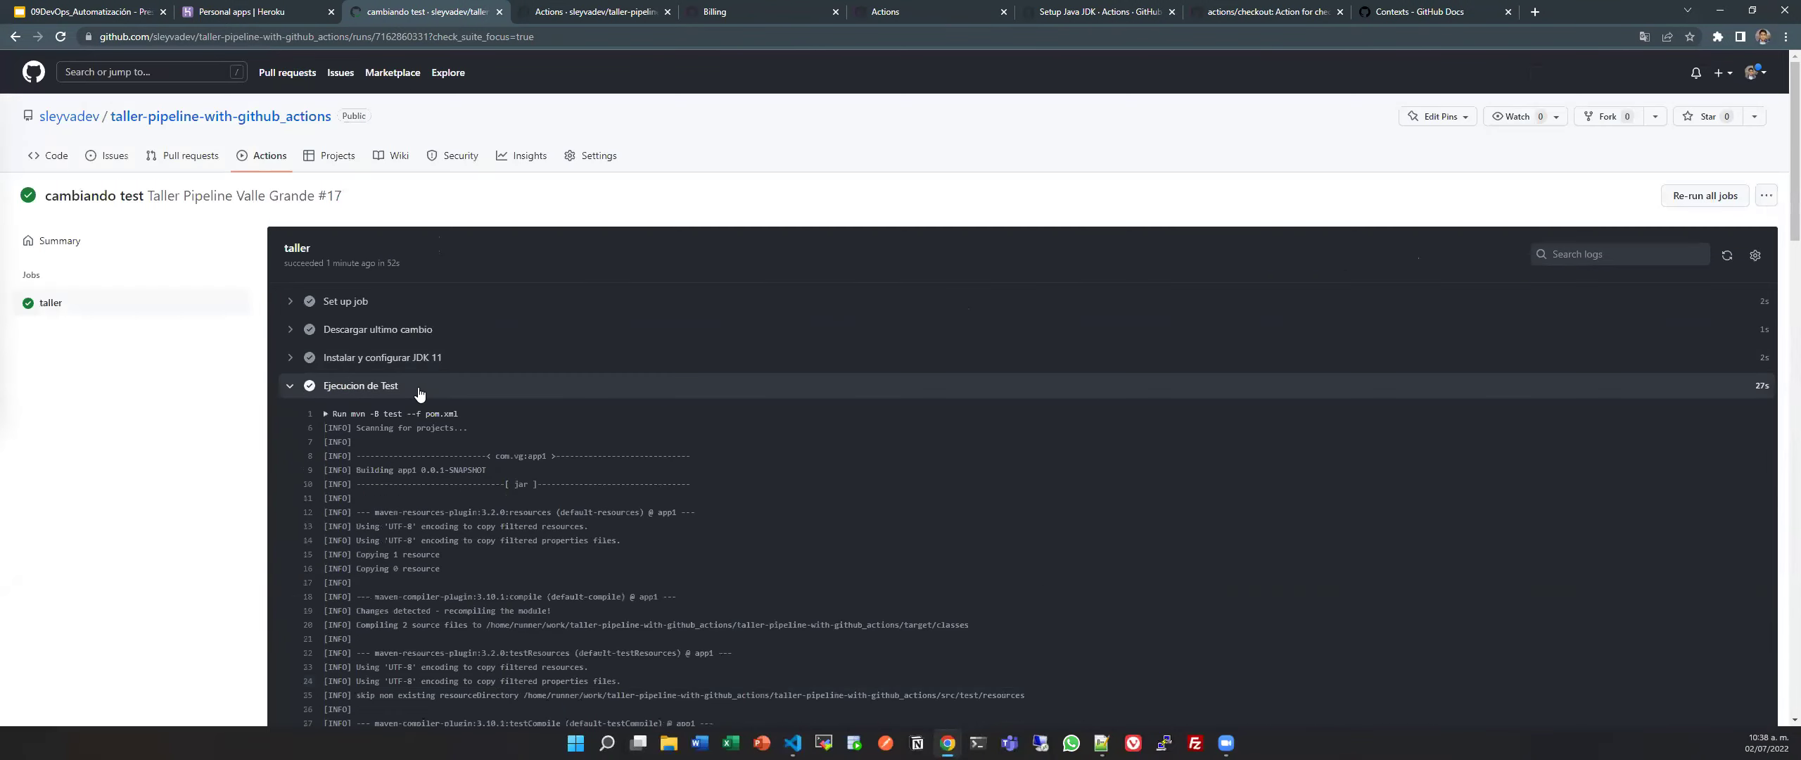
left_click(420, 386)
Review the Generacion de Artefacto log and return to the all workflow runs list.
left_click(436, 415)
scroll(449, 444, "down", 2)
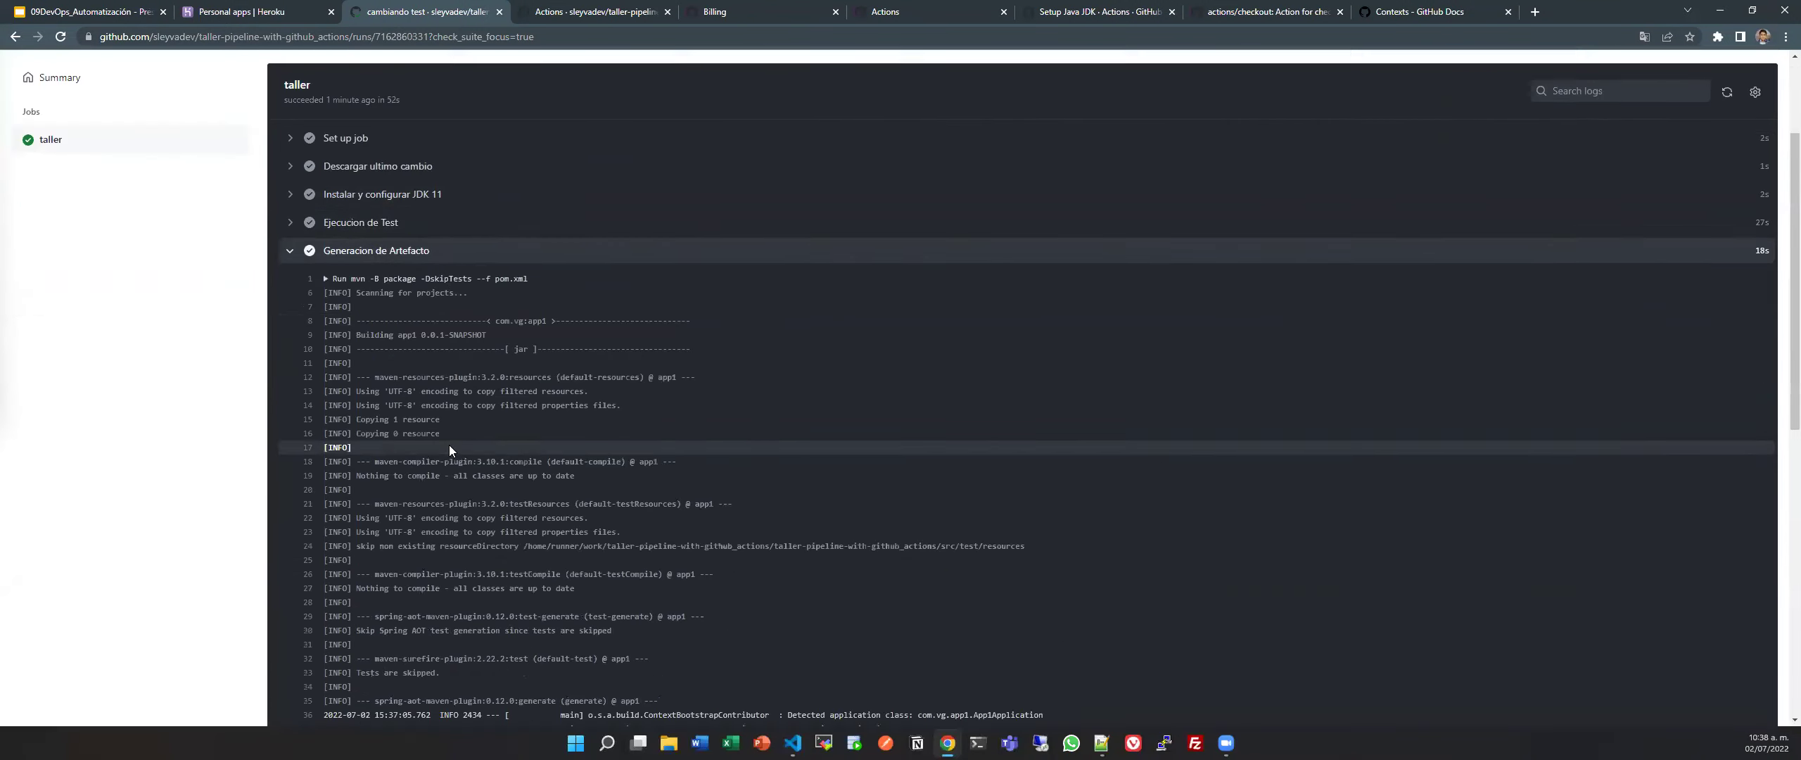
scroll(449, 444, "down", 6)
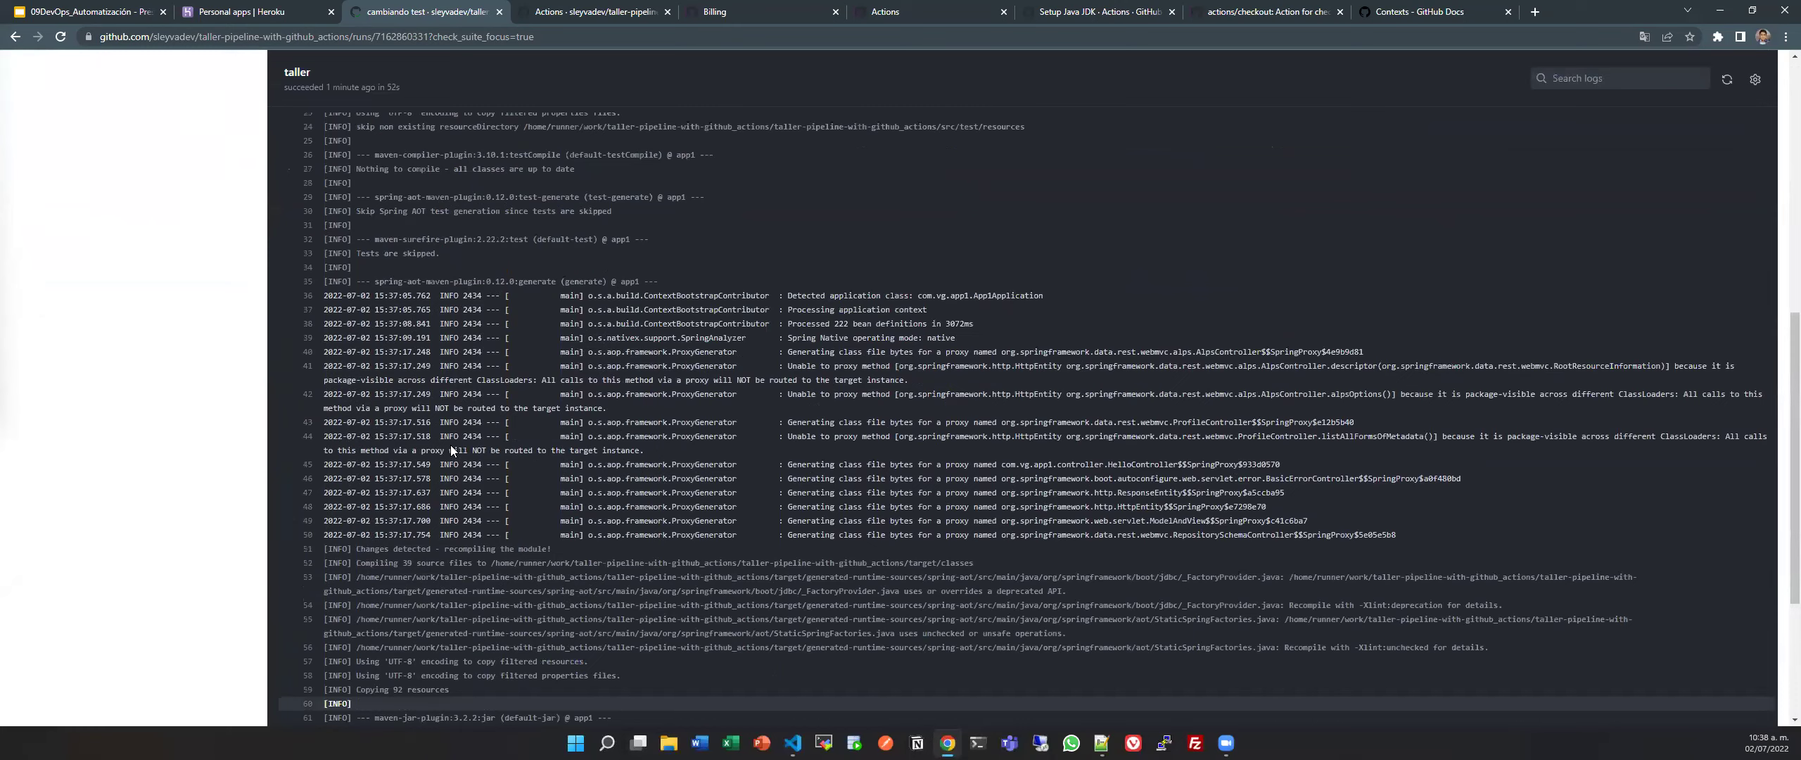
scroll(451, 451, "up", 8)
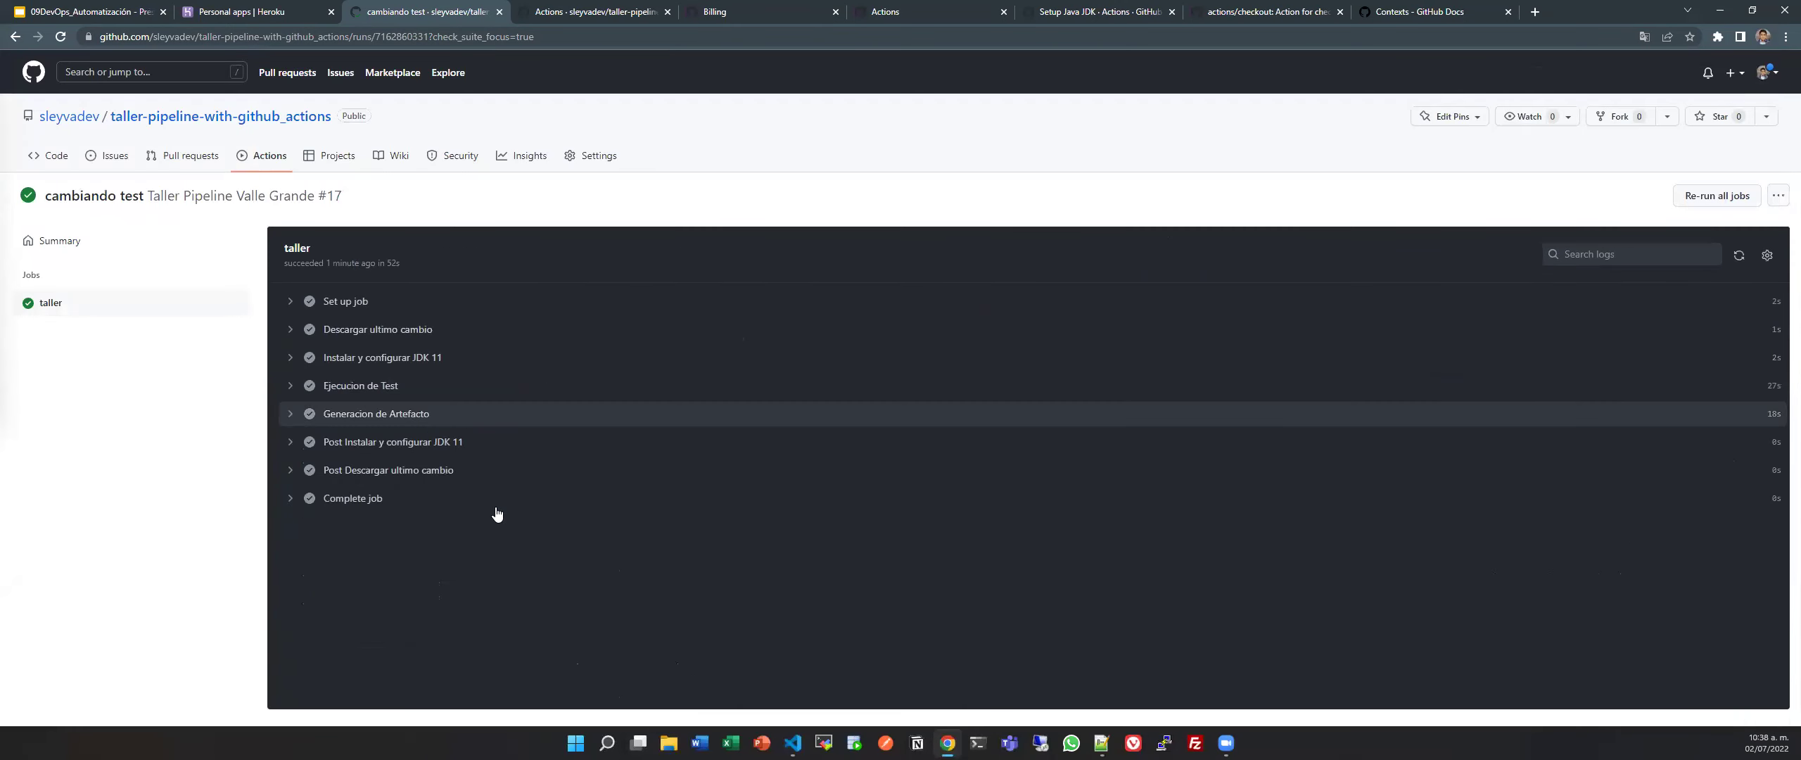
left_click(245, 168)
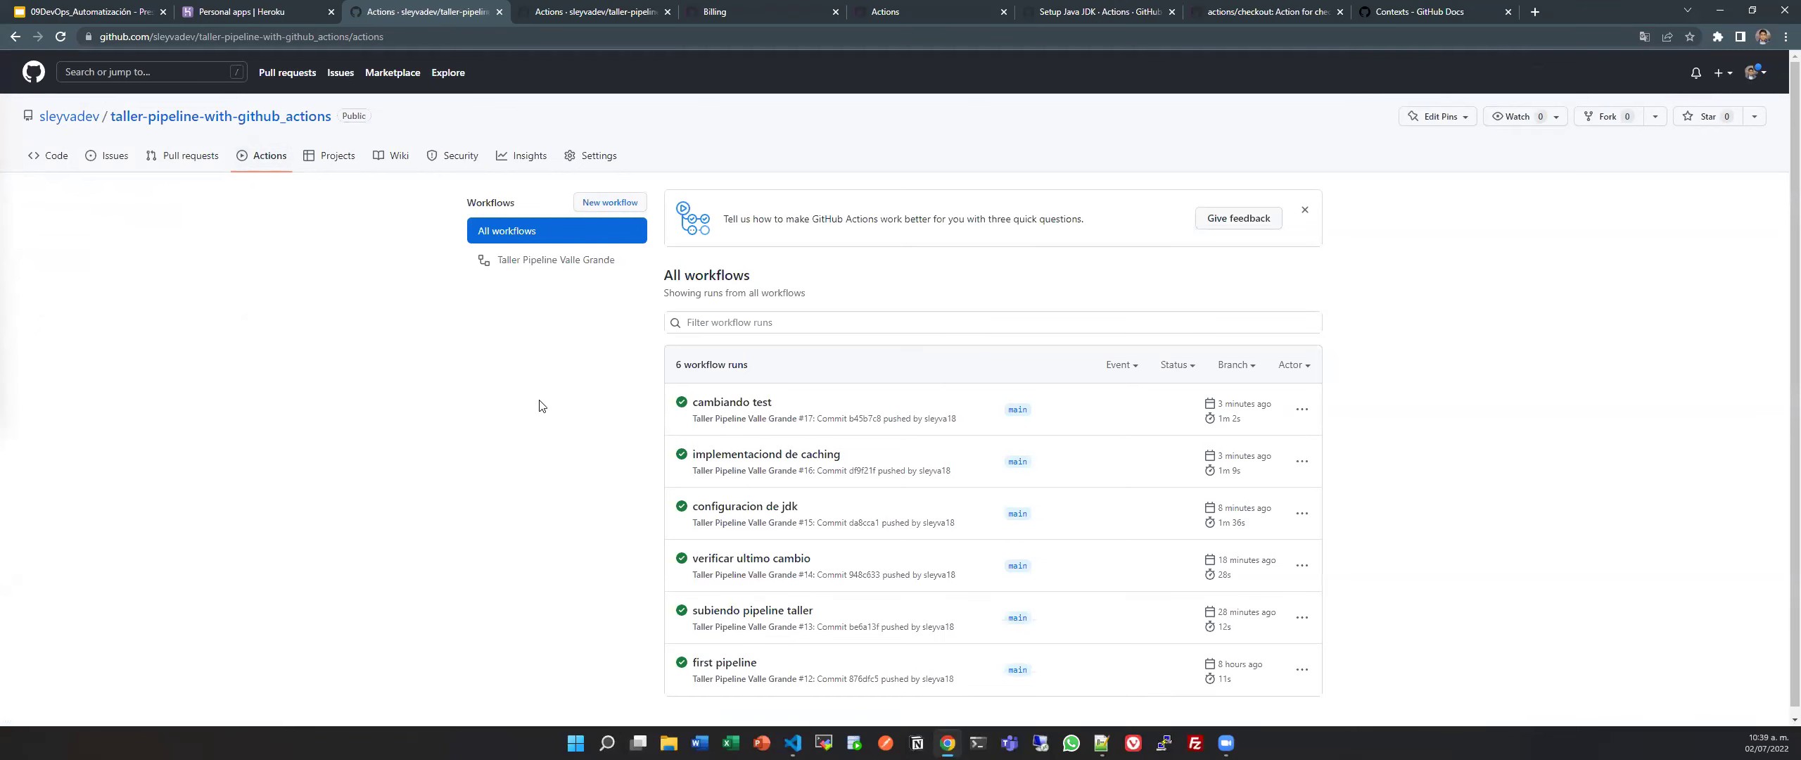
left_click(619, 11)
left_click(685, 9)
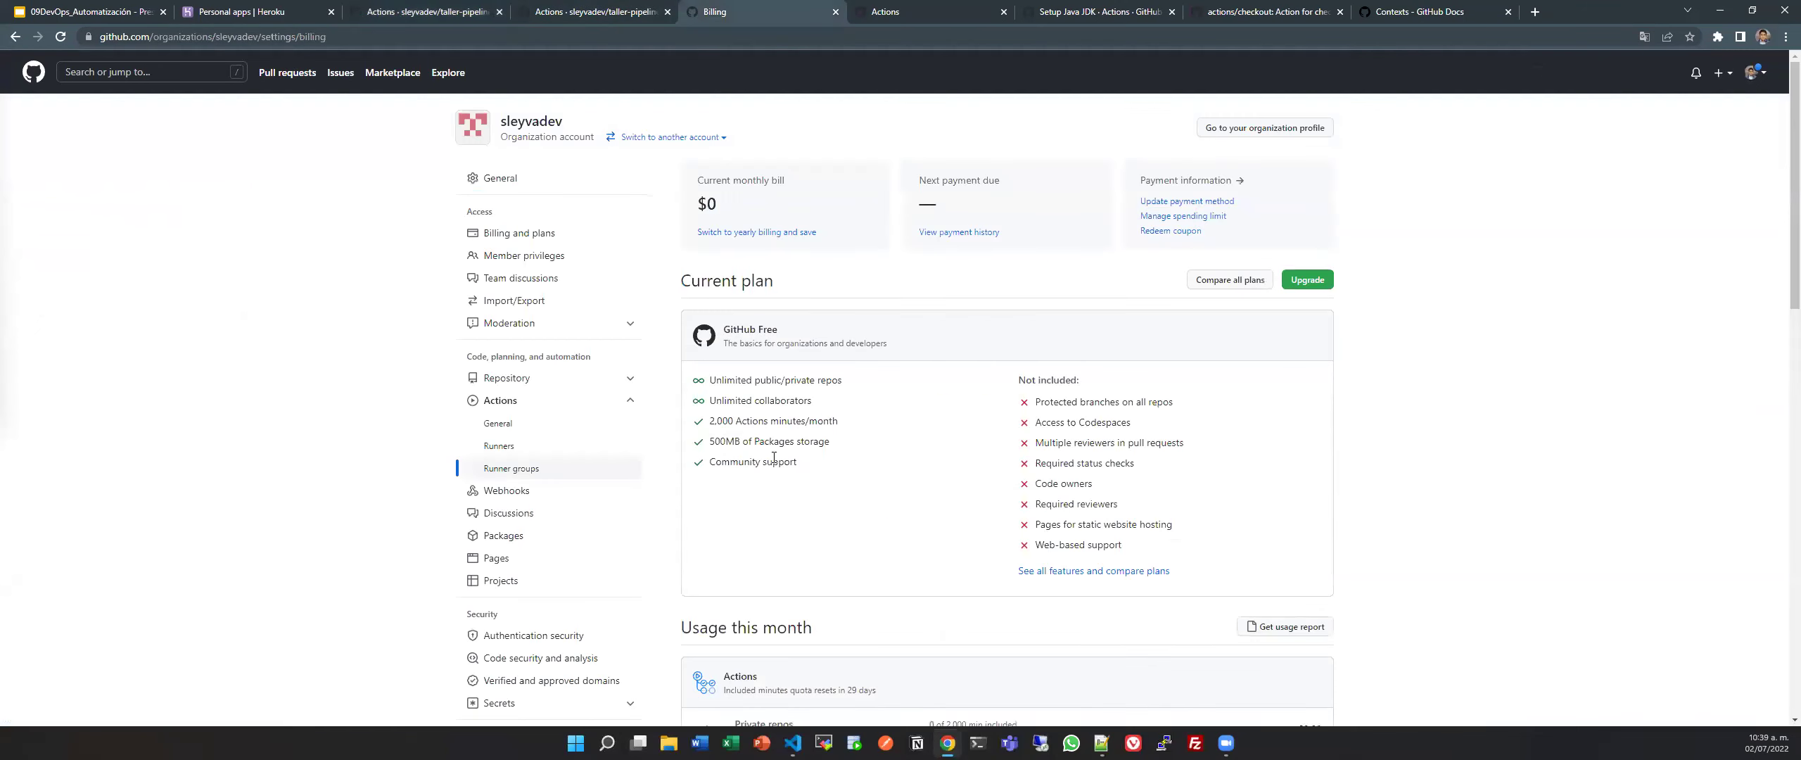
left_click_drag(706, 423, 967, 421)
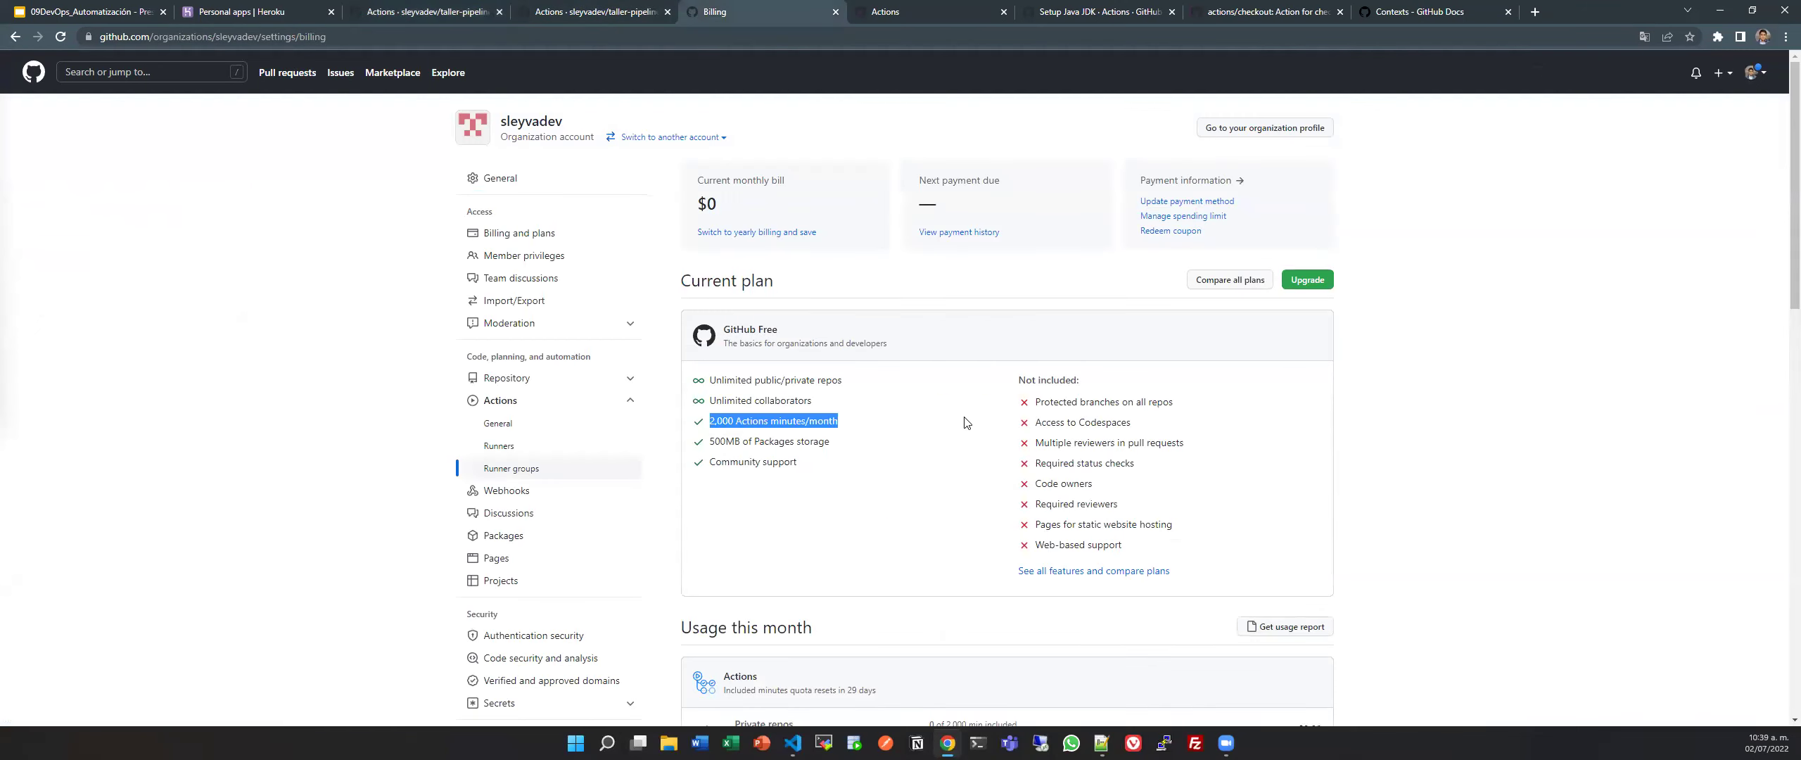
left_click(451, 24)
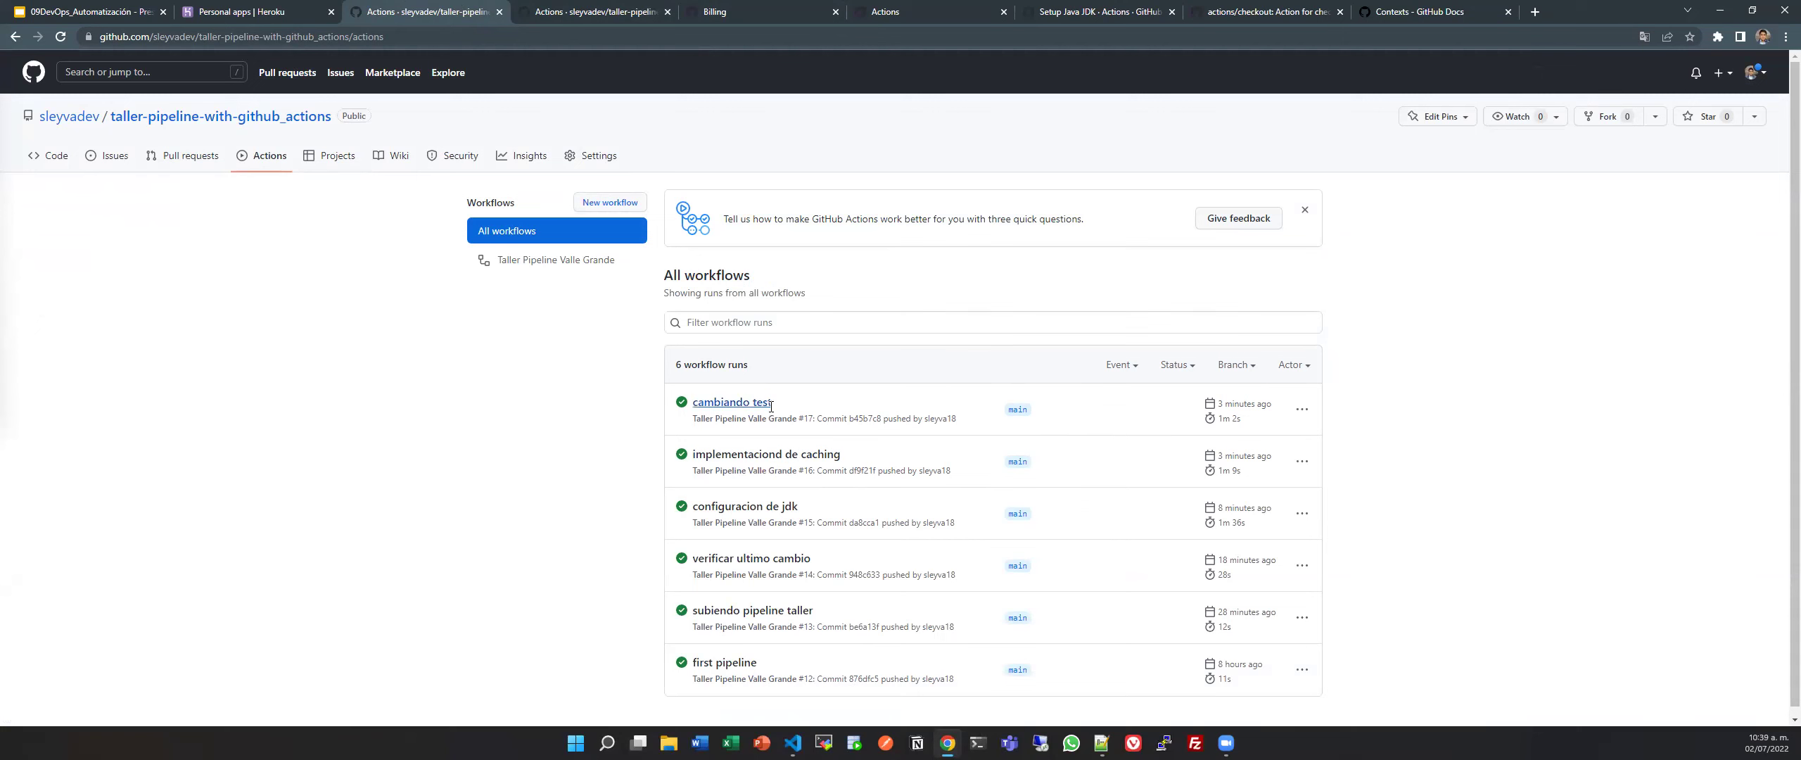
Insert '- name: Cancelar penultimo build' with 'uses:' first under steps, then return to billing.
key("alt+Tab")
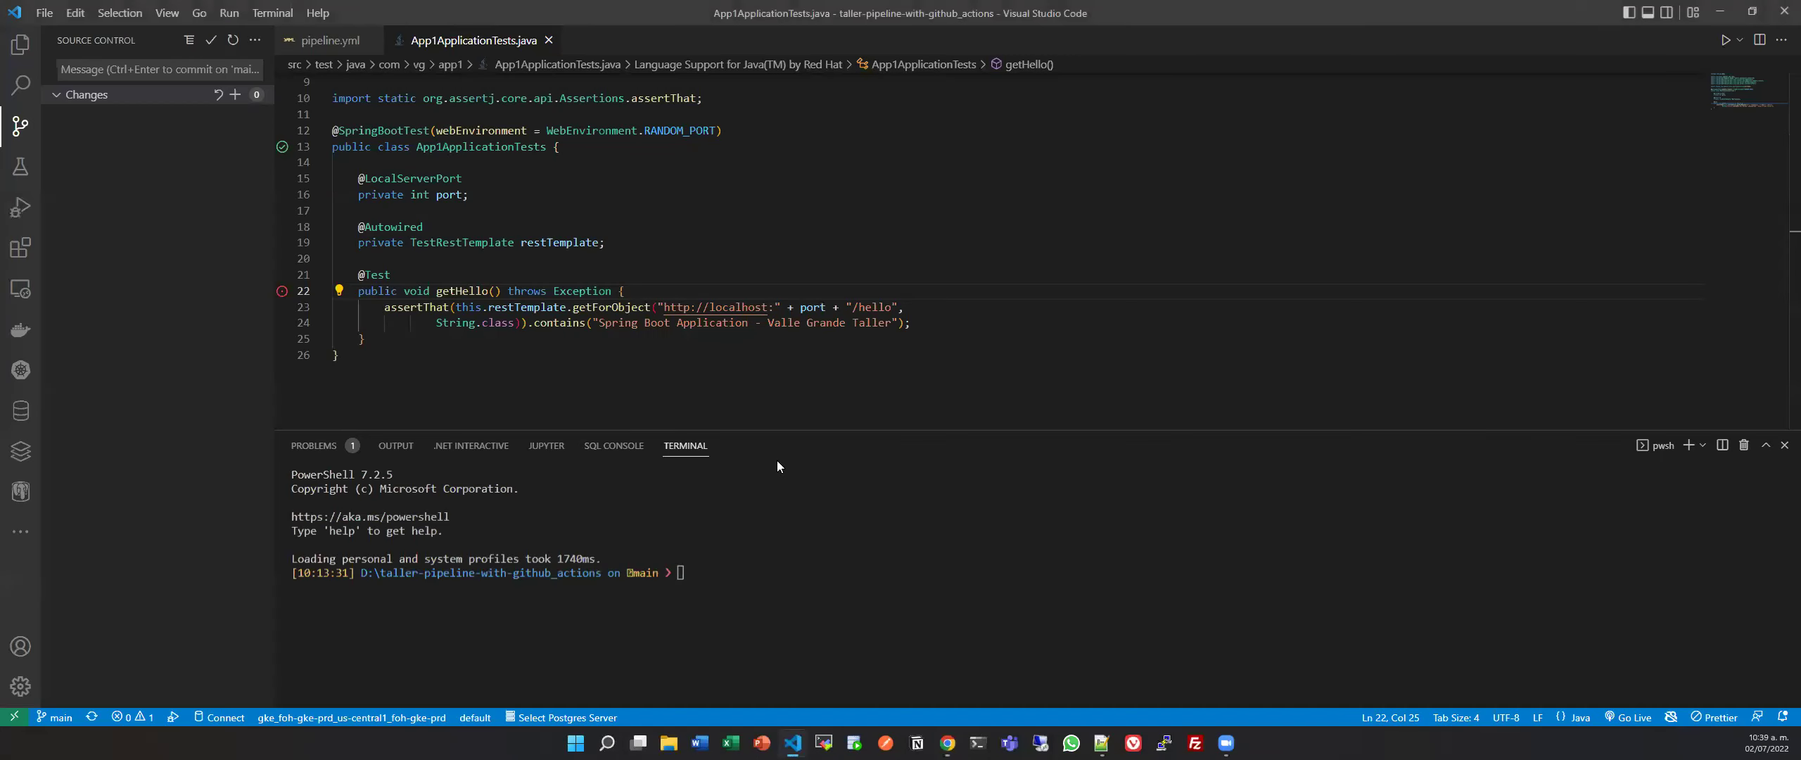
key("ctrl+Tab")
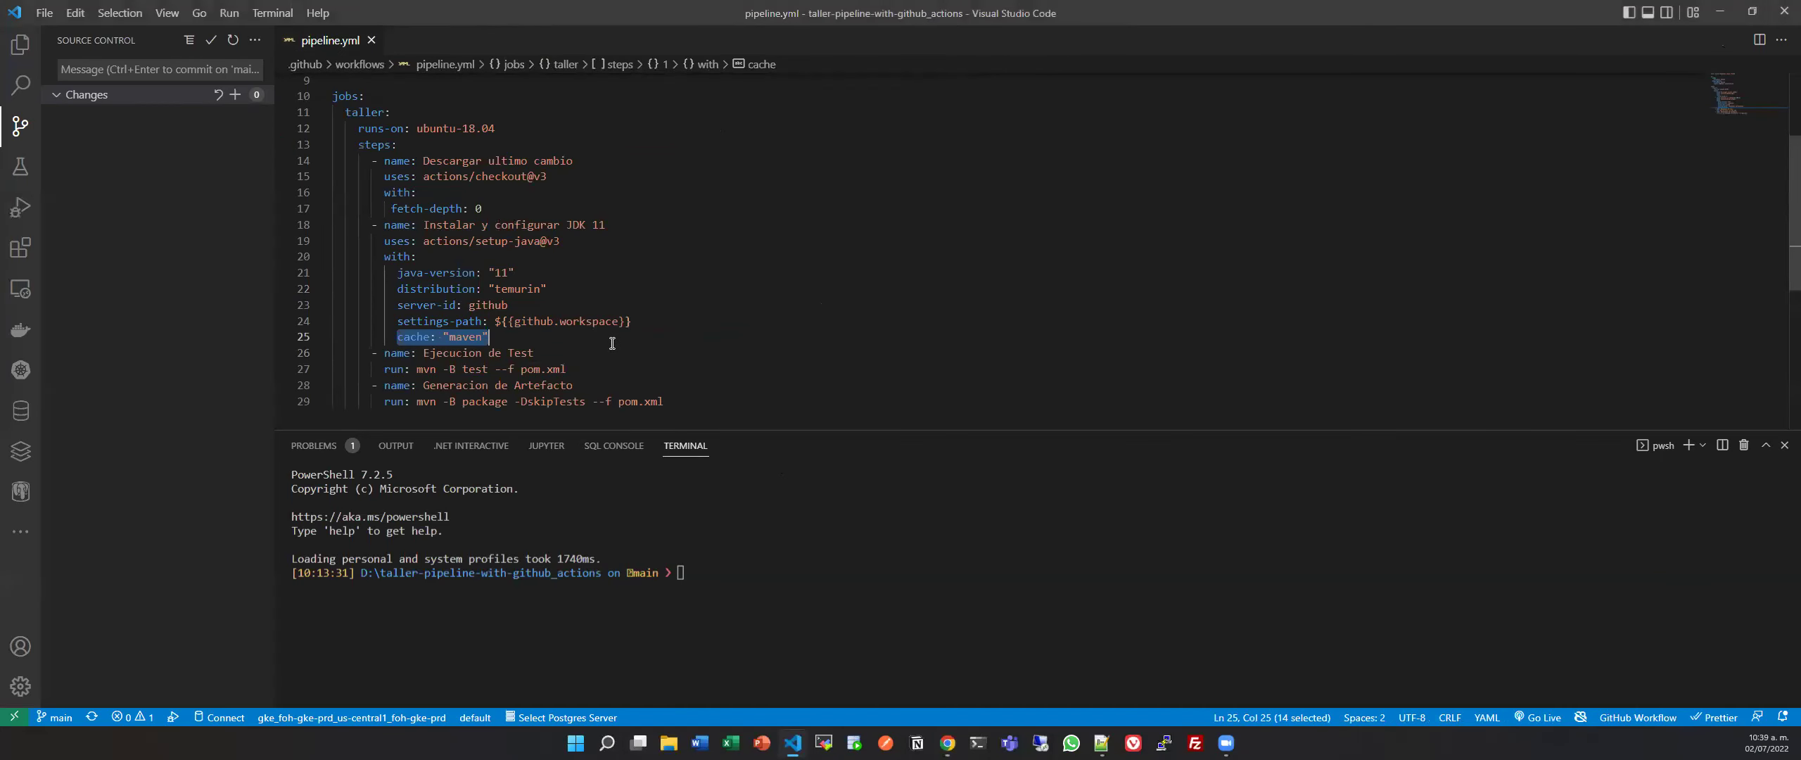
left_click(446, 144)
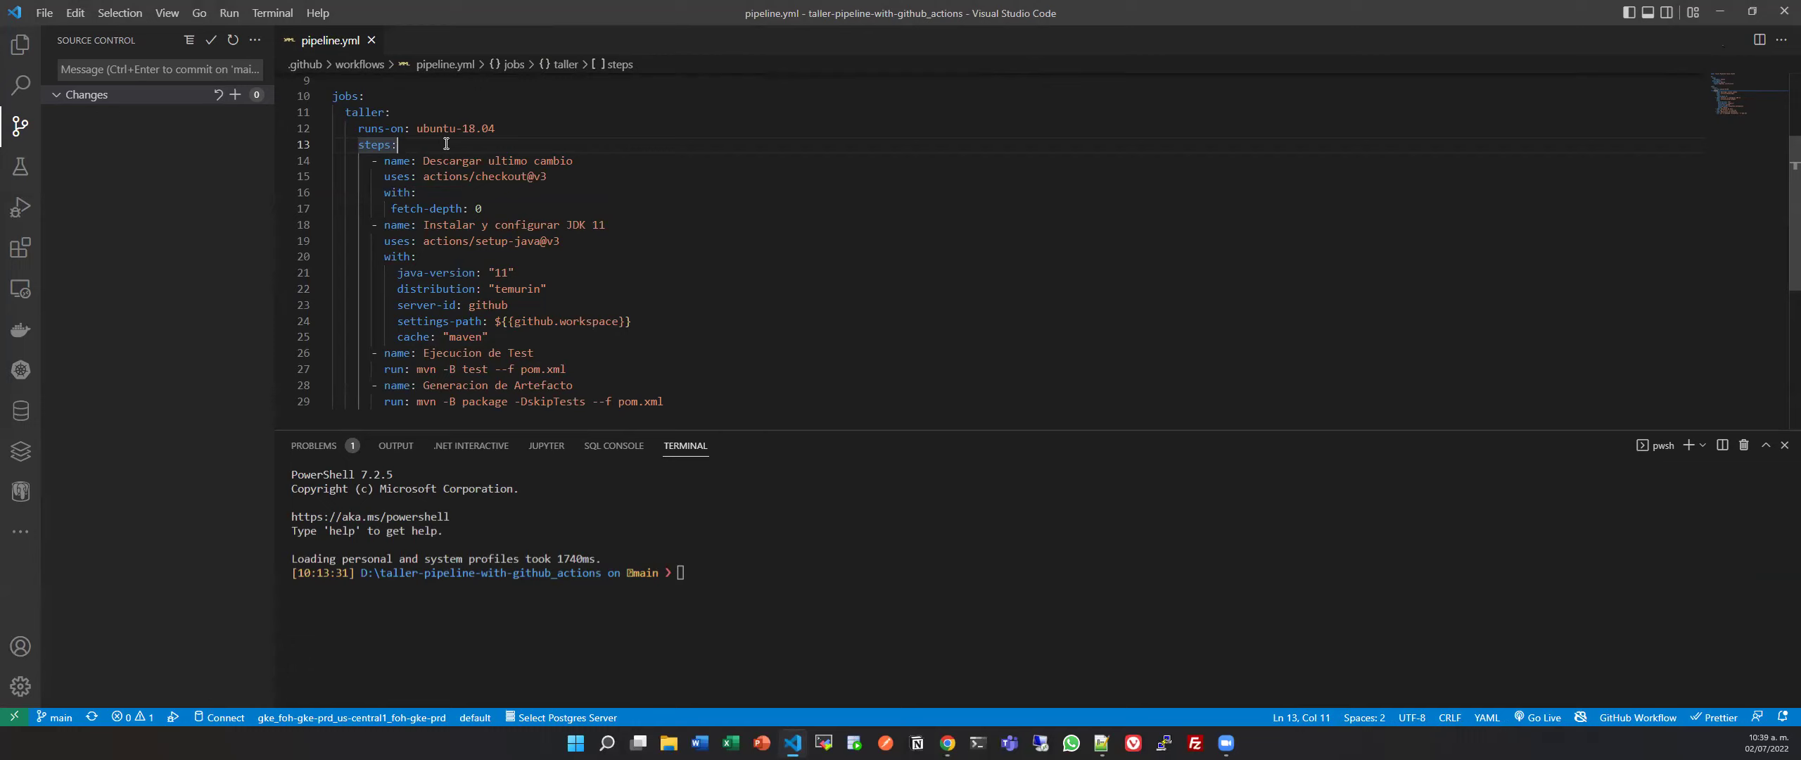
key("Return")
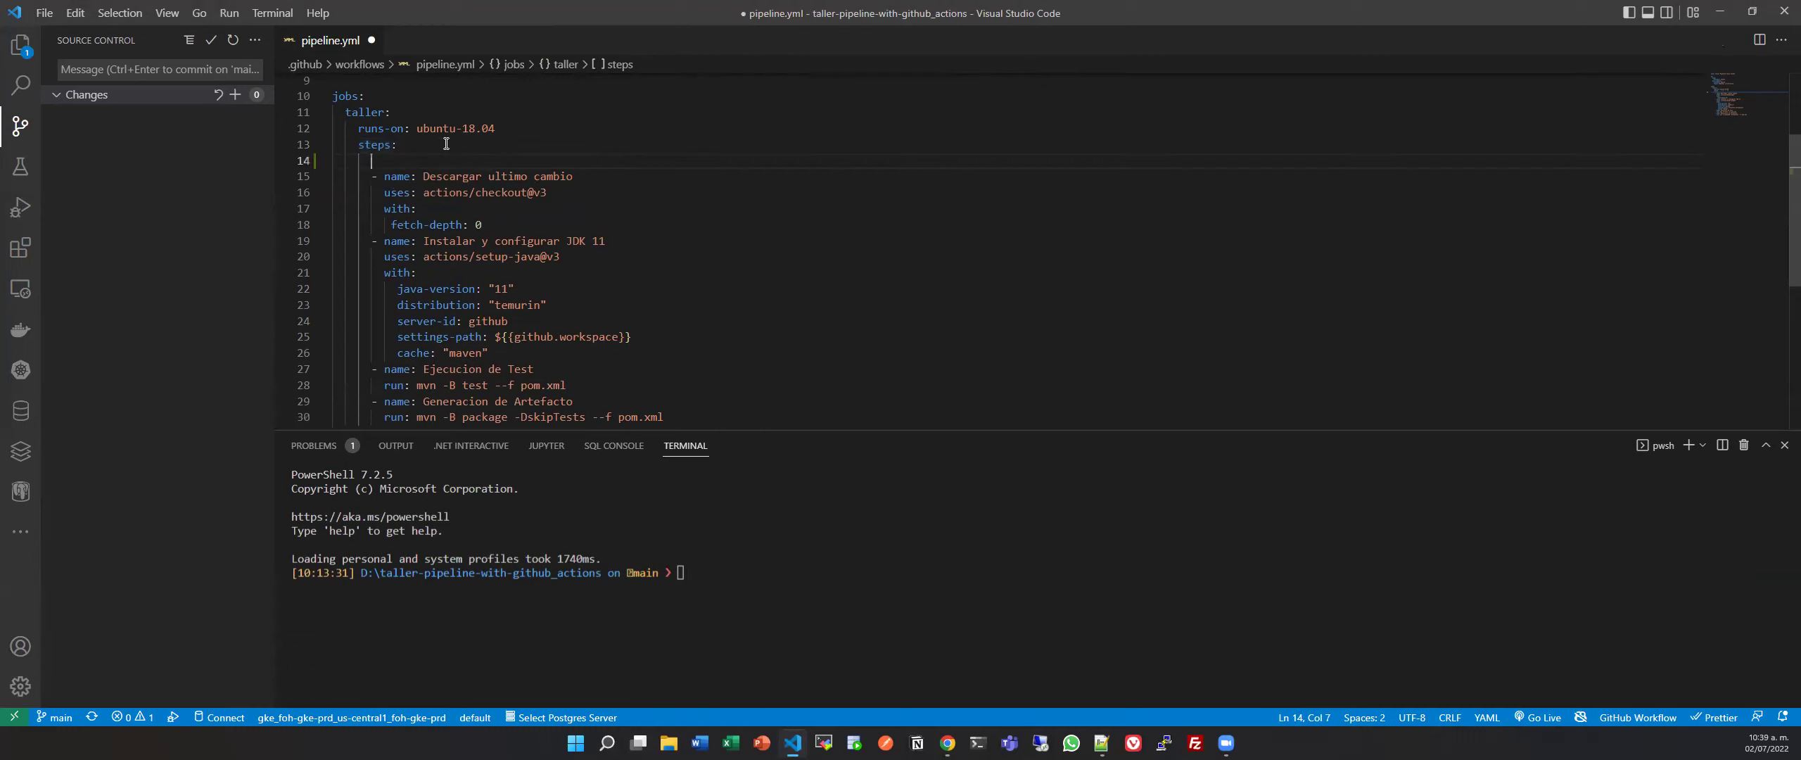
type("- name: Cancelar penul")
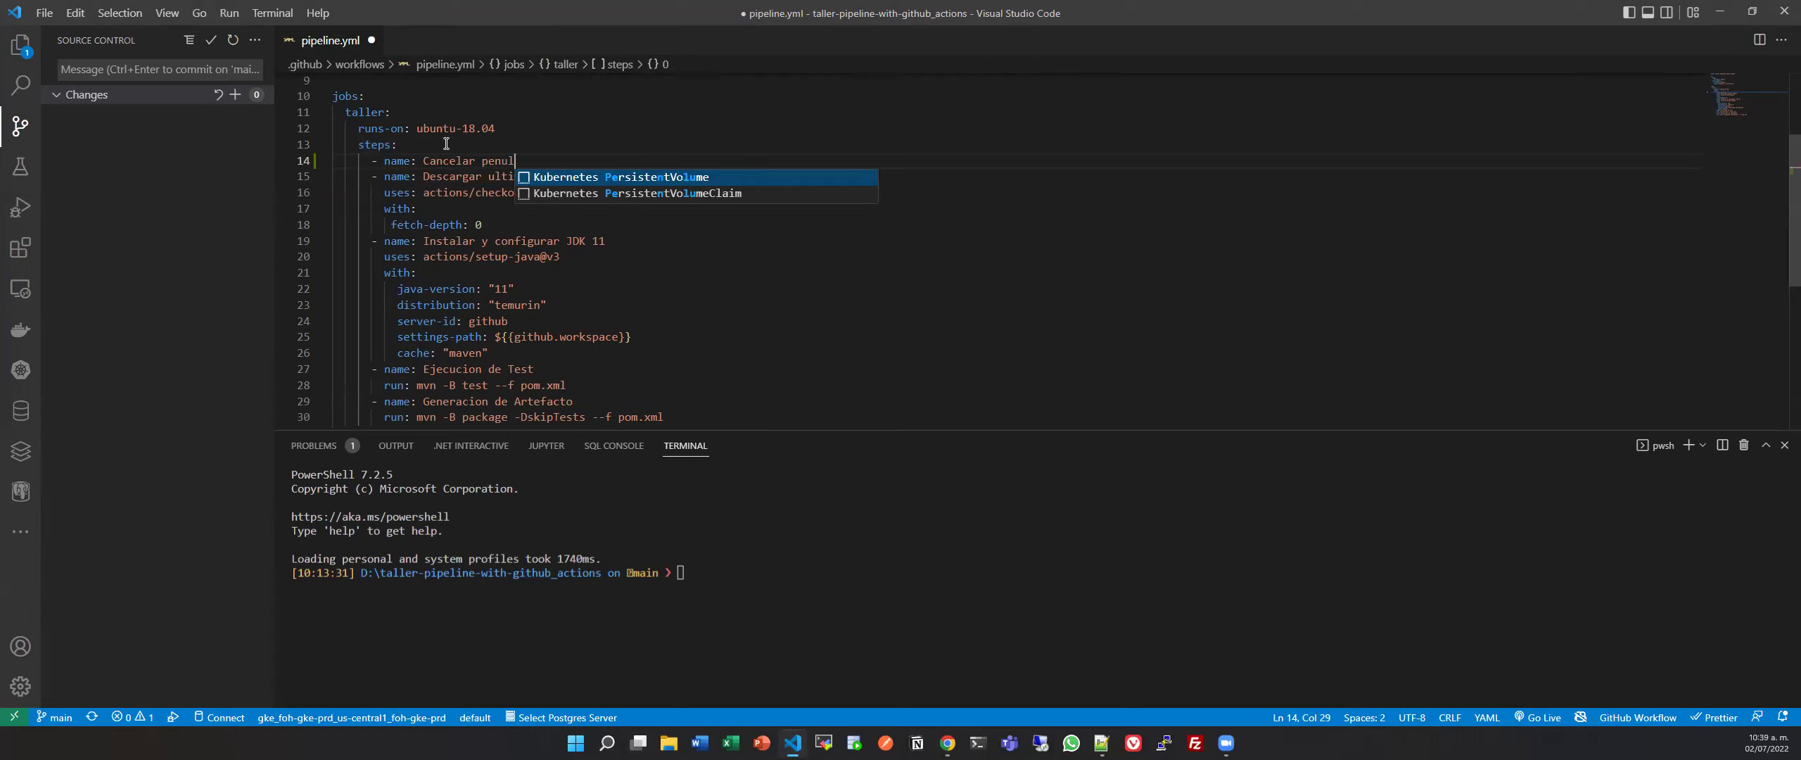
type("timo build")
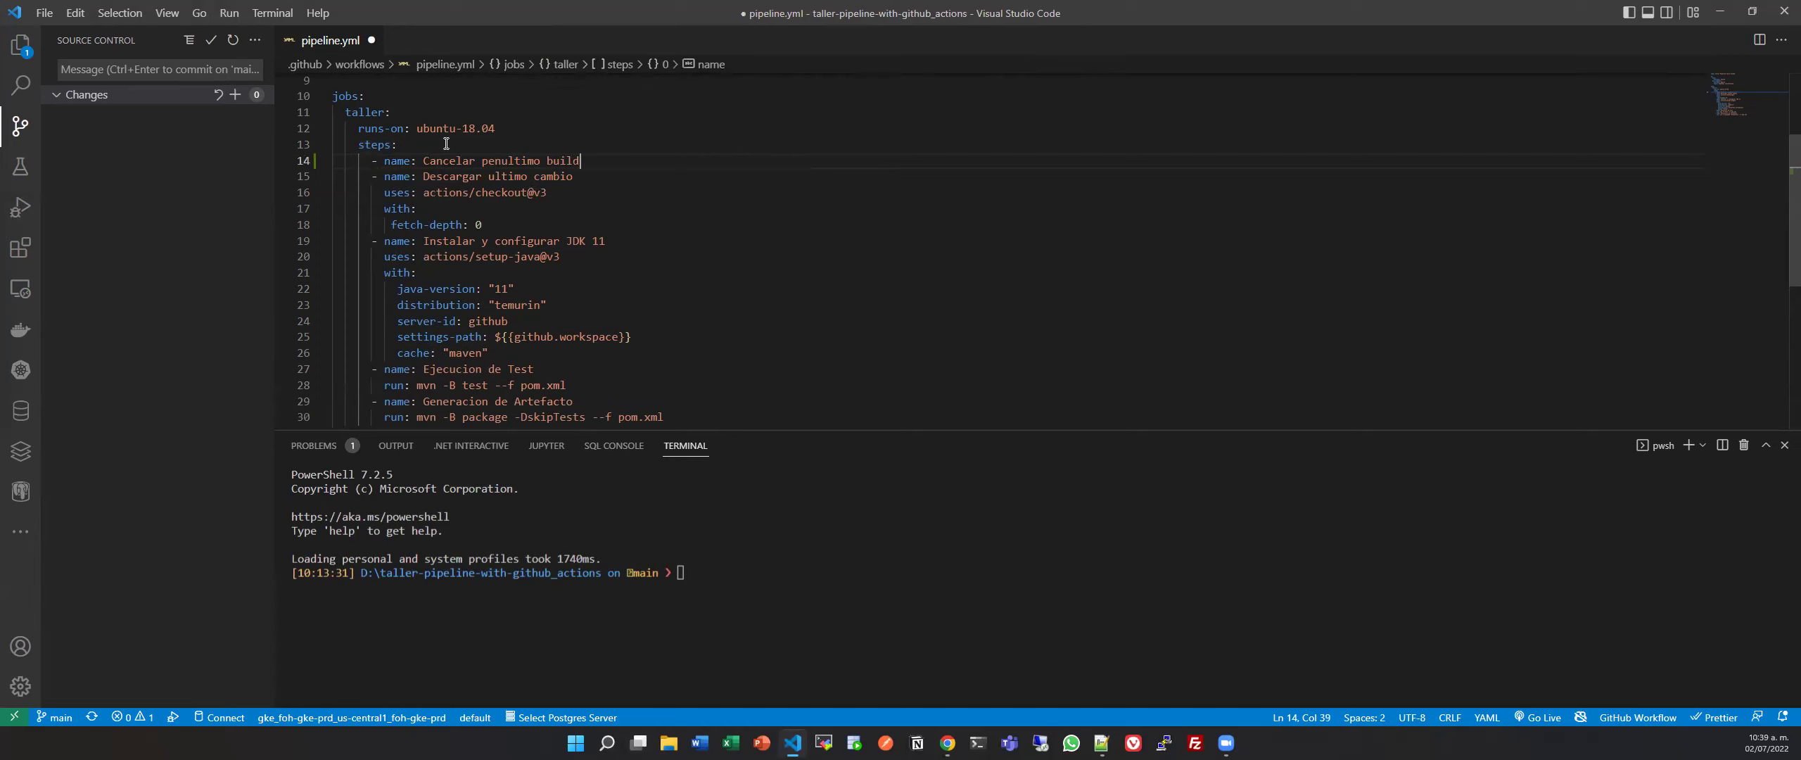
key("Return")
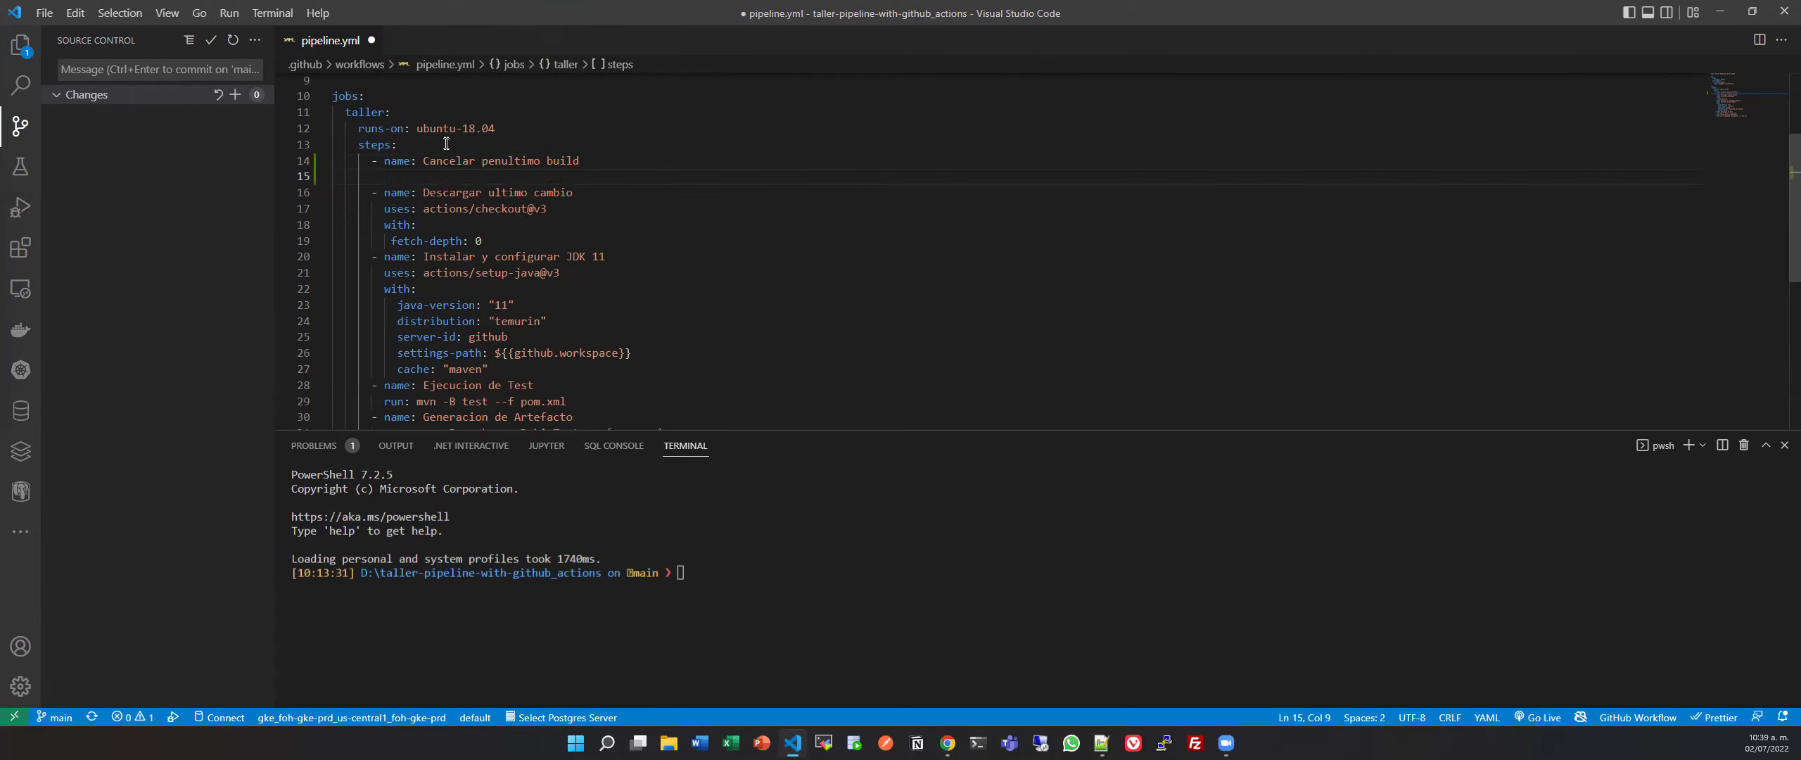
type("uses:")
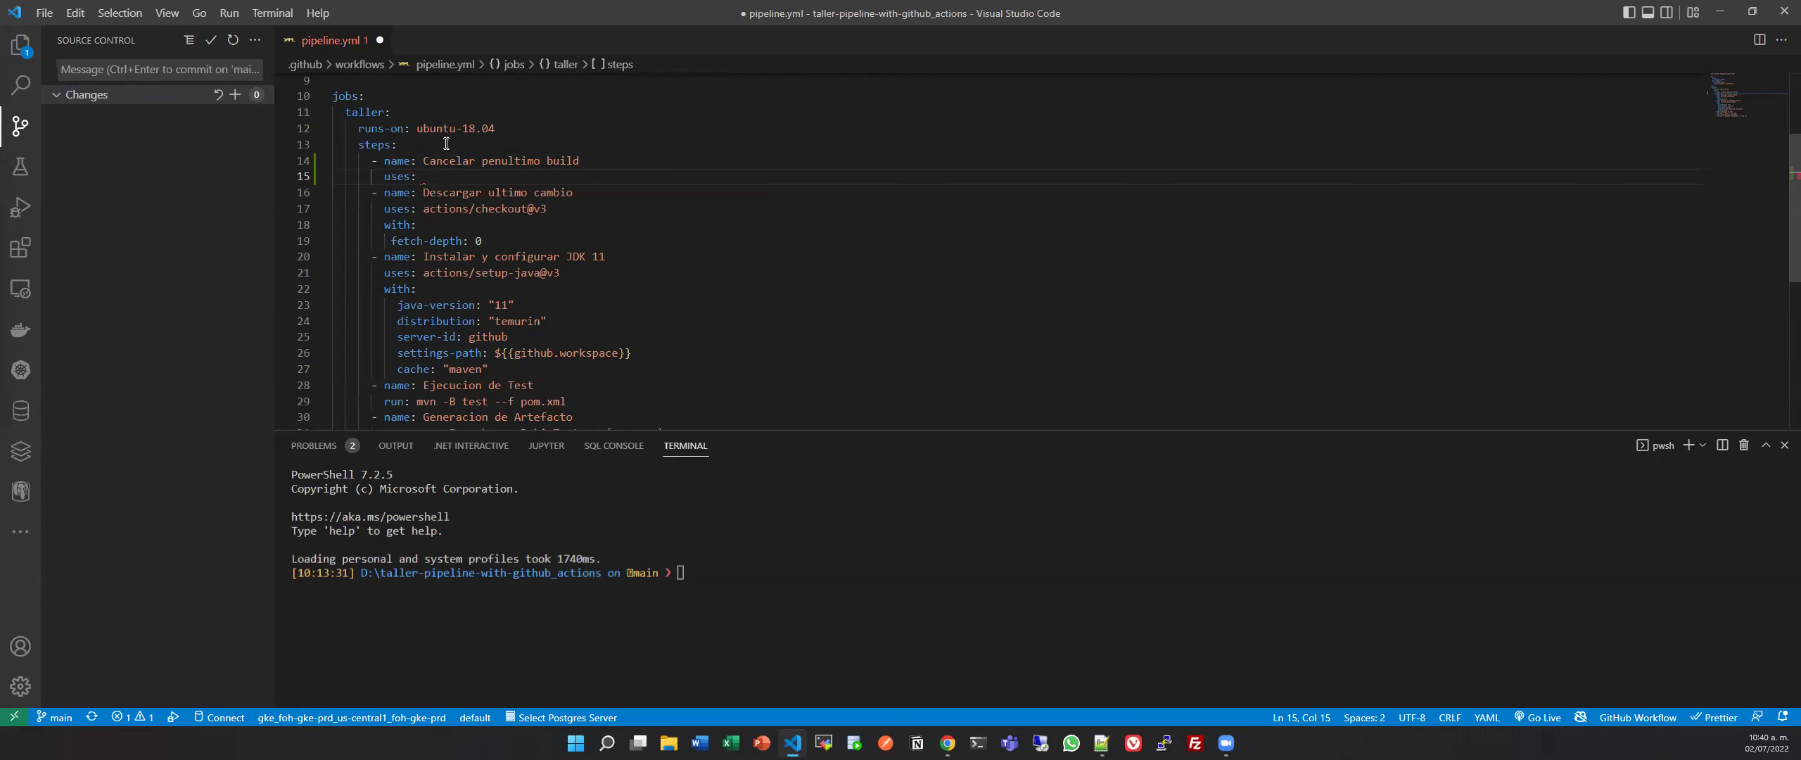
key("alt+Tab")
left_click(710, 11)
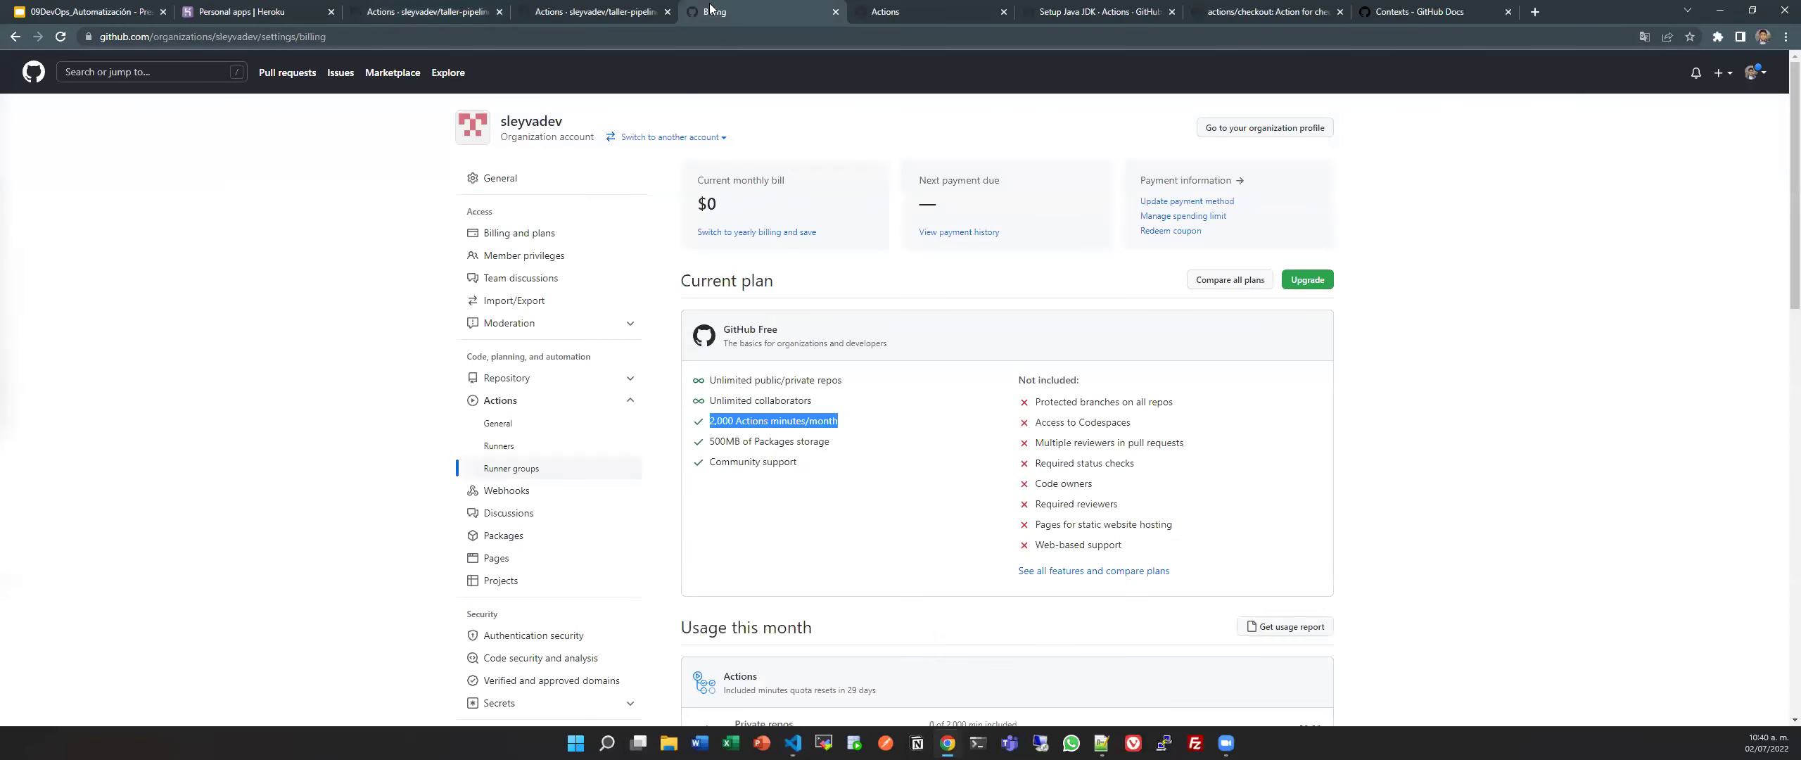
Close the Setup Java JDK page and return to the Google search results.
left_click(928, 8)
left_click(1097, 12)
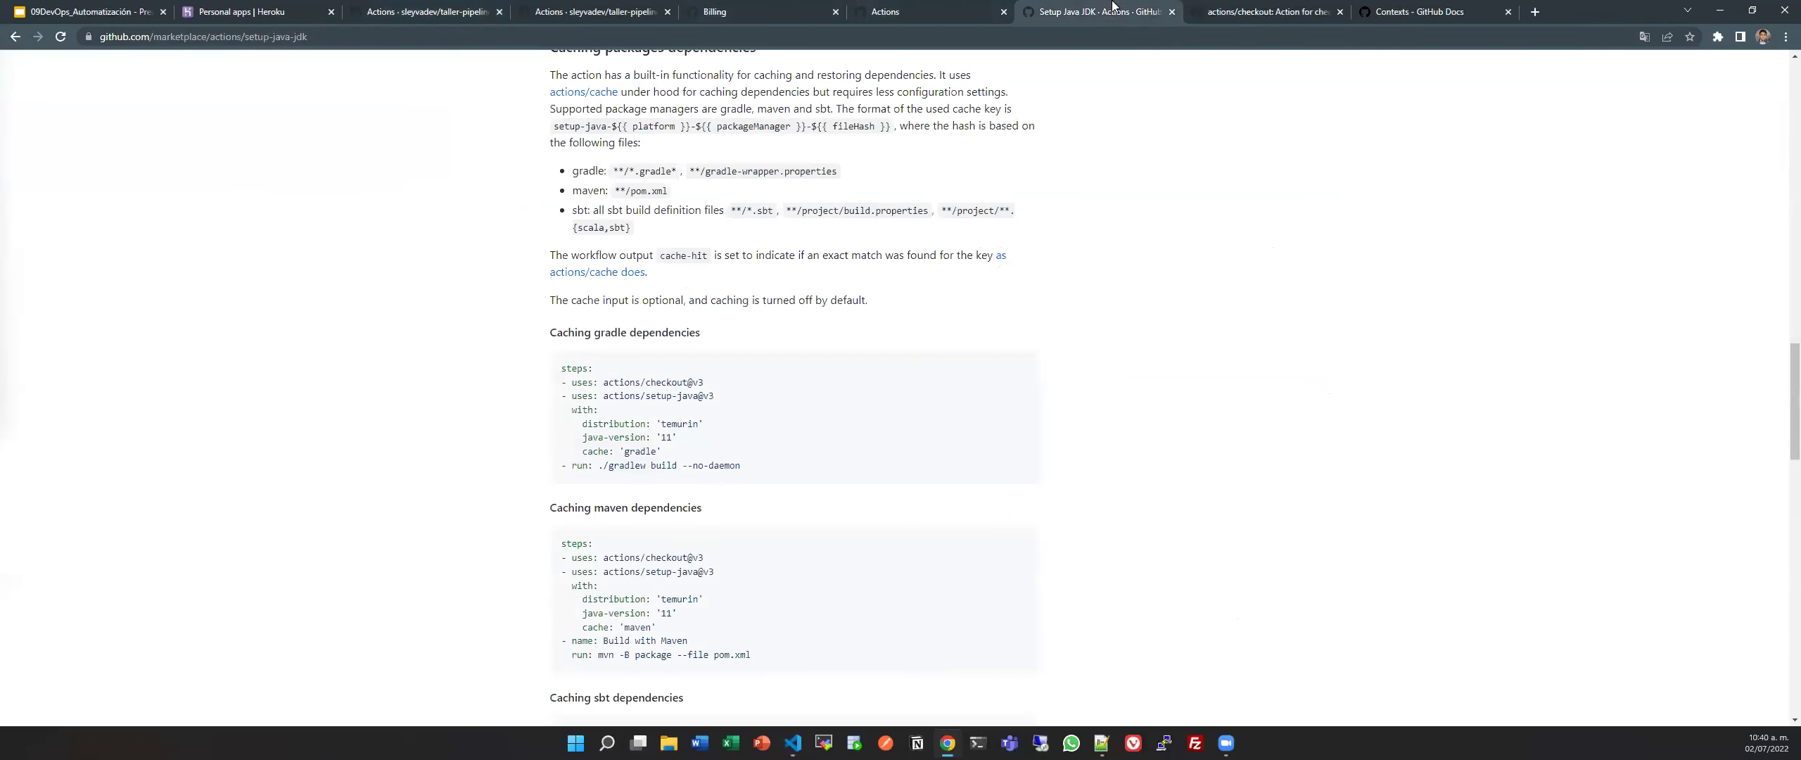
key("ctrl+w")
scroll(888, 306, "up", 15)
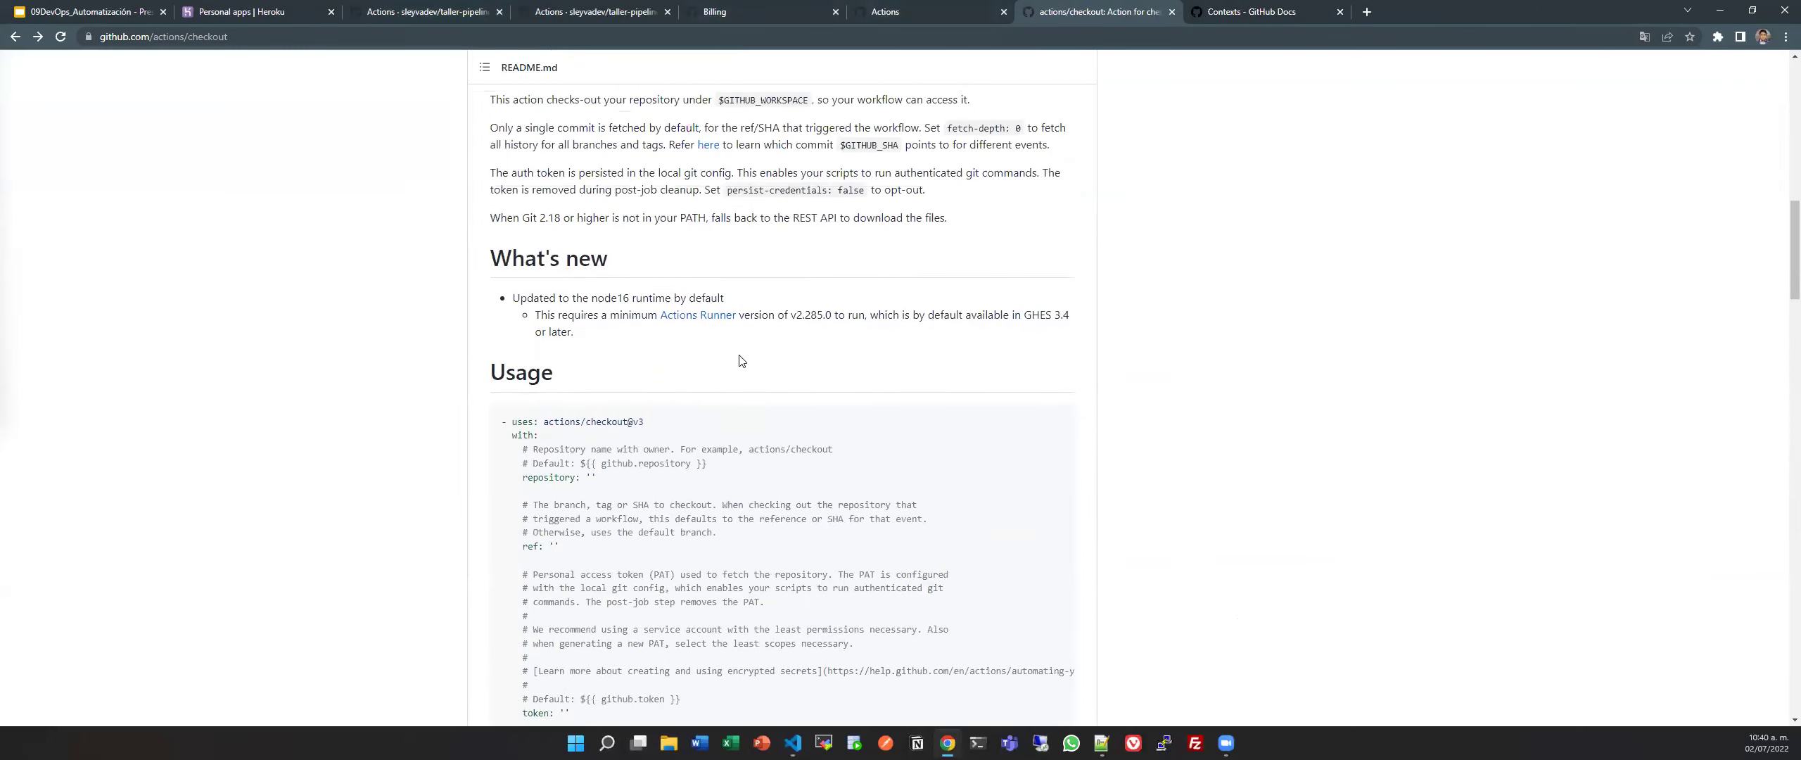
left_click(14, 37)
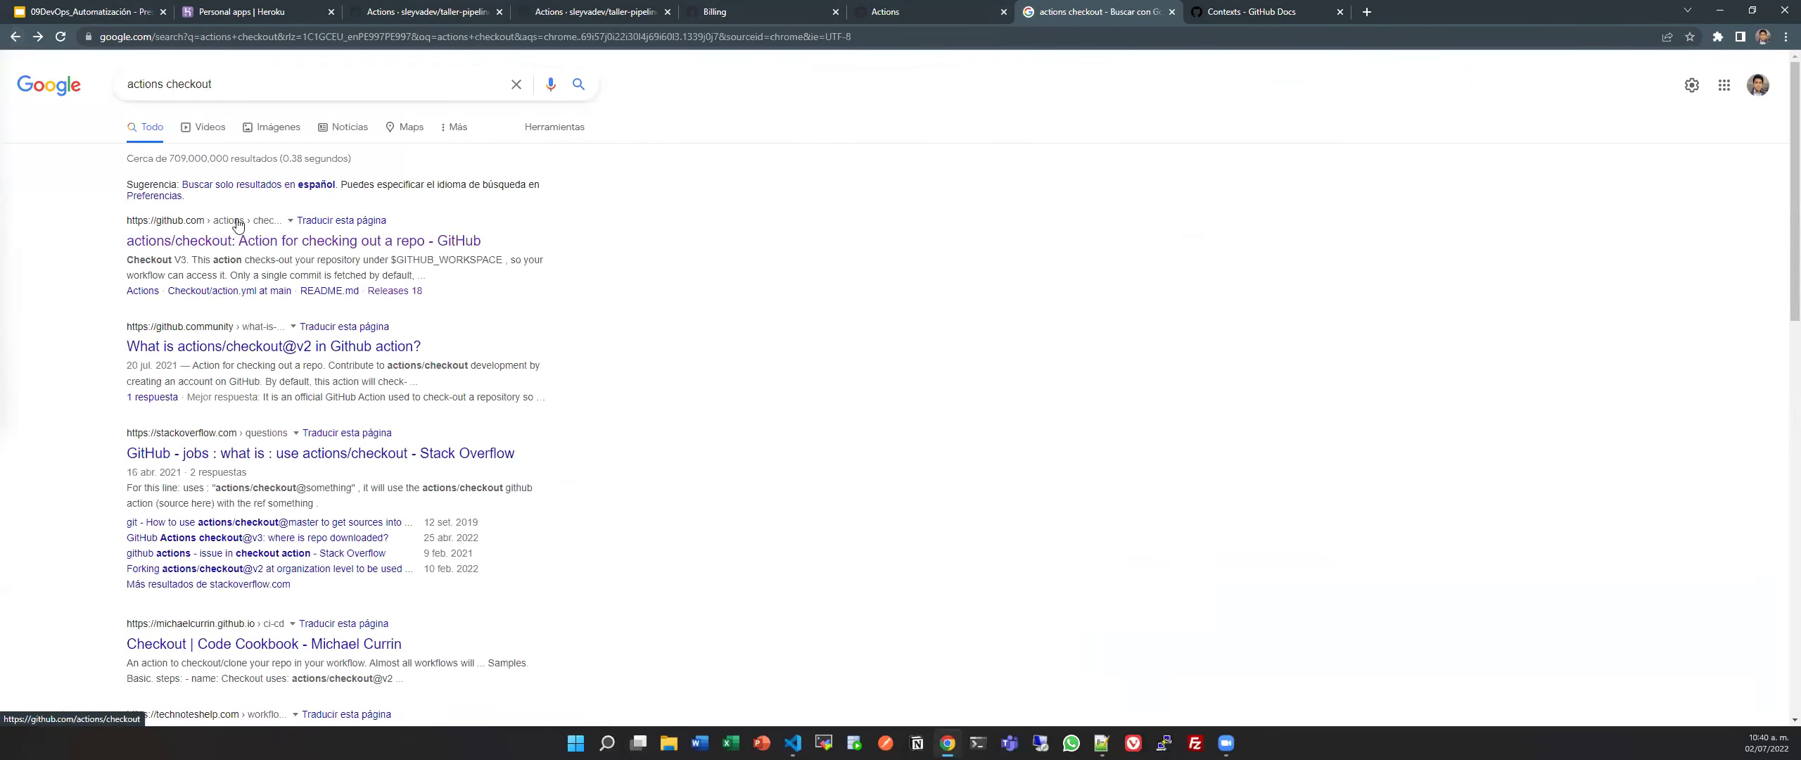
left_click(1183, 9)
left_click(1179, 5)
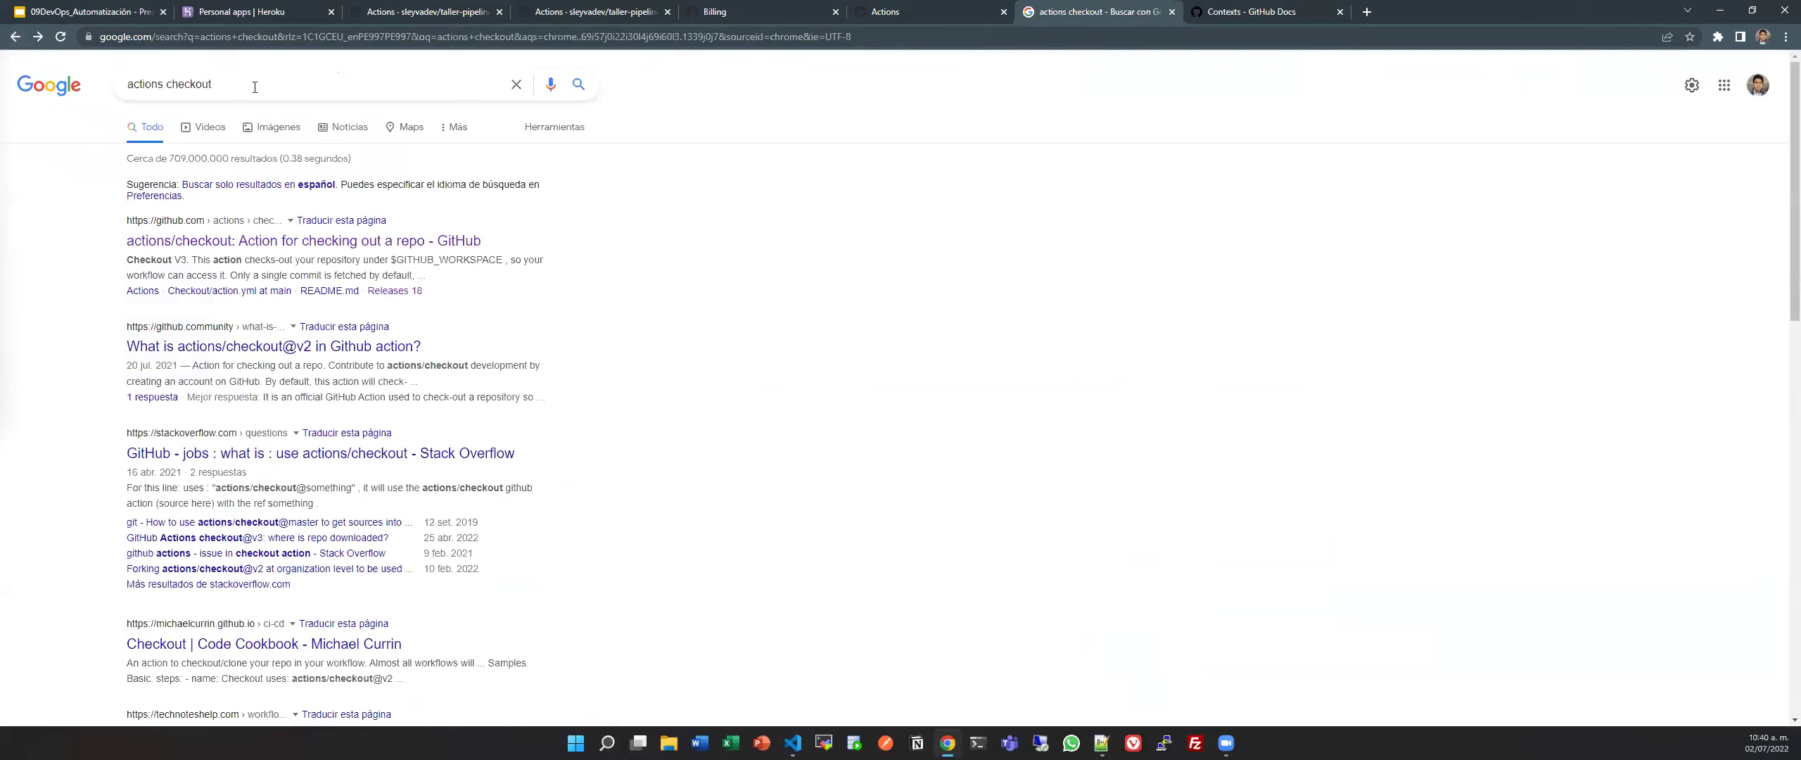
Search Google for GitHub Actions Marketplace and open the Marketplace actions listing.
triple_click(226, 85)
type("github ac")
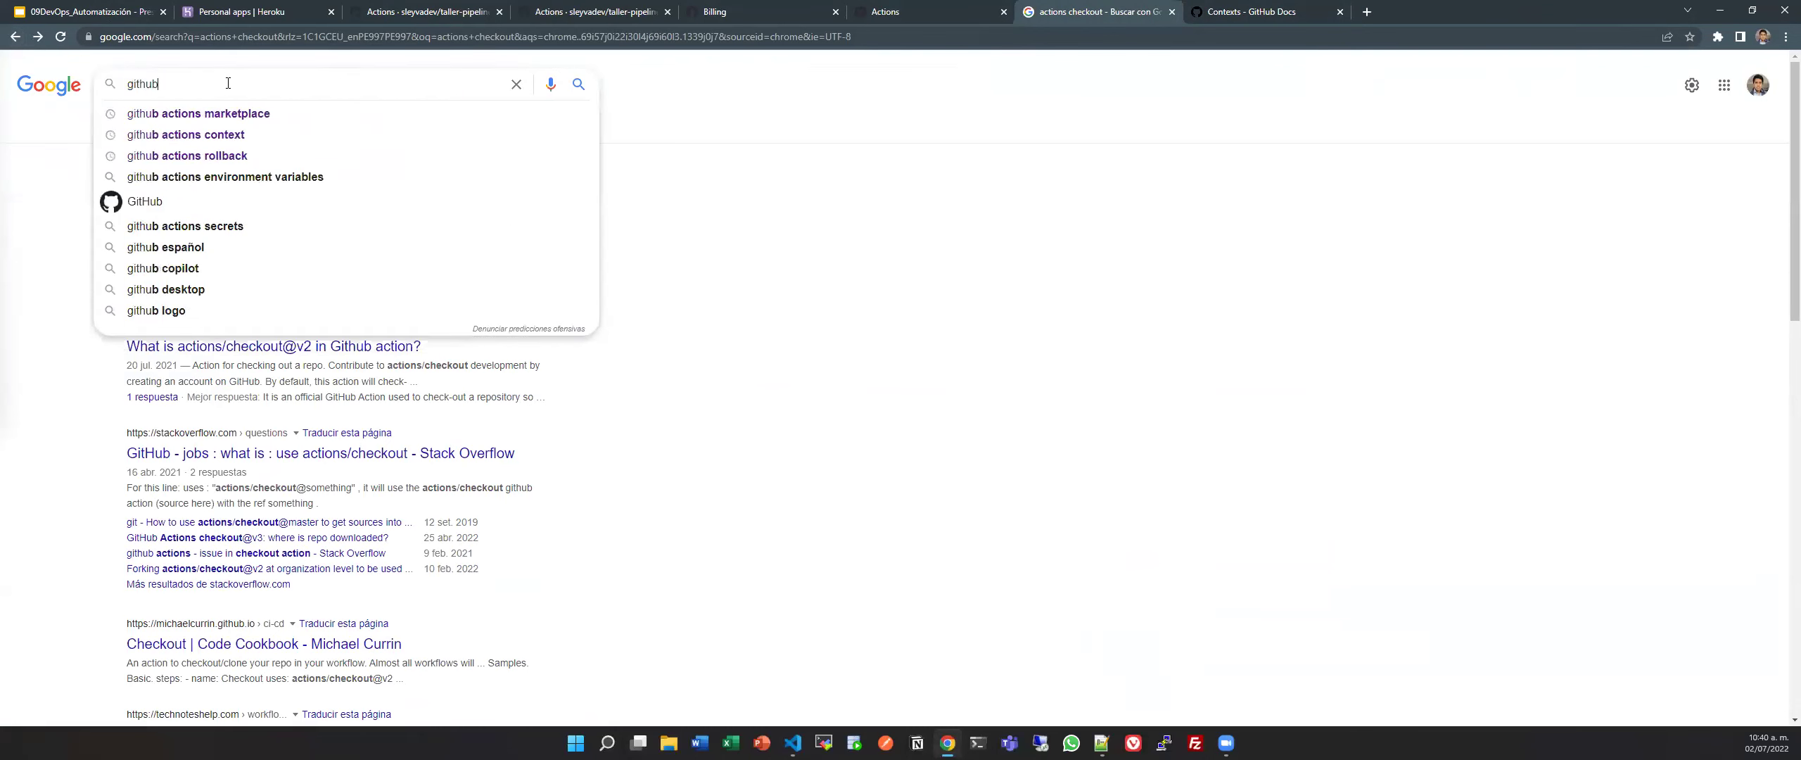
left_click(211, 114)
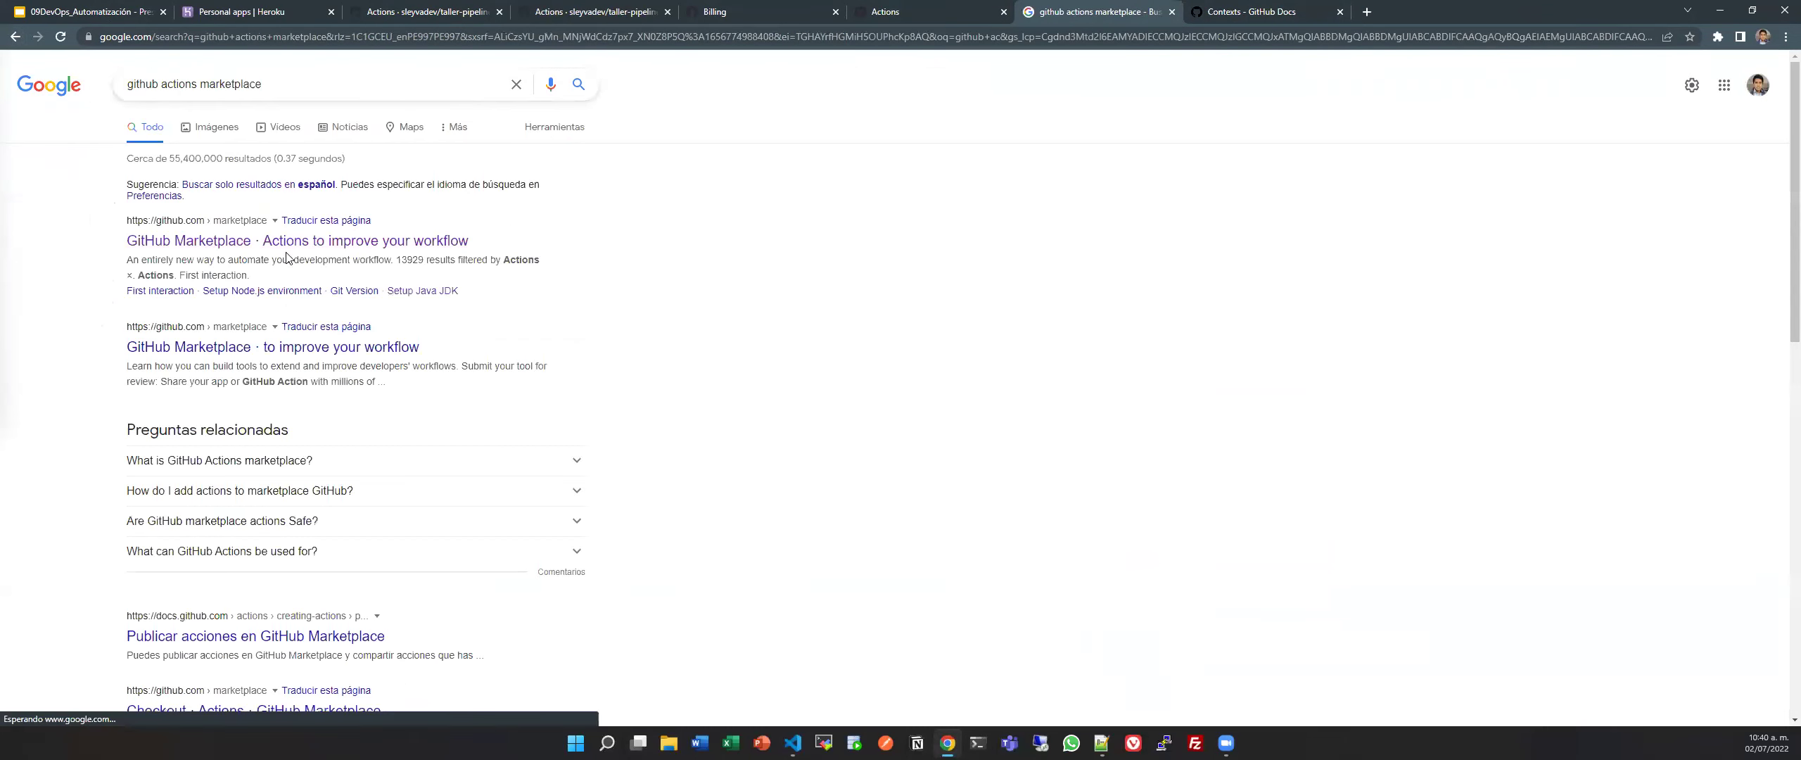
left_click(293, 242)
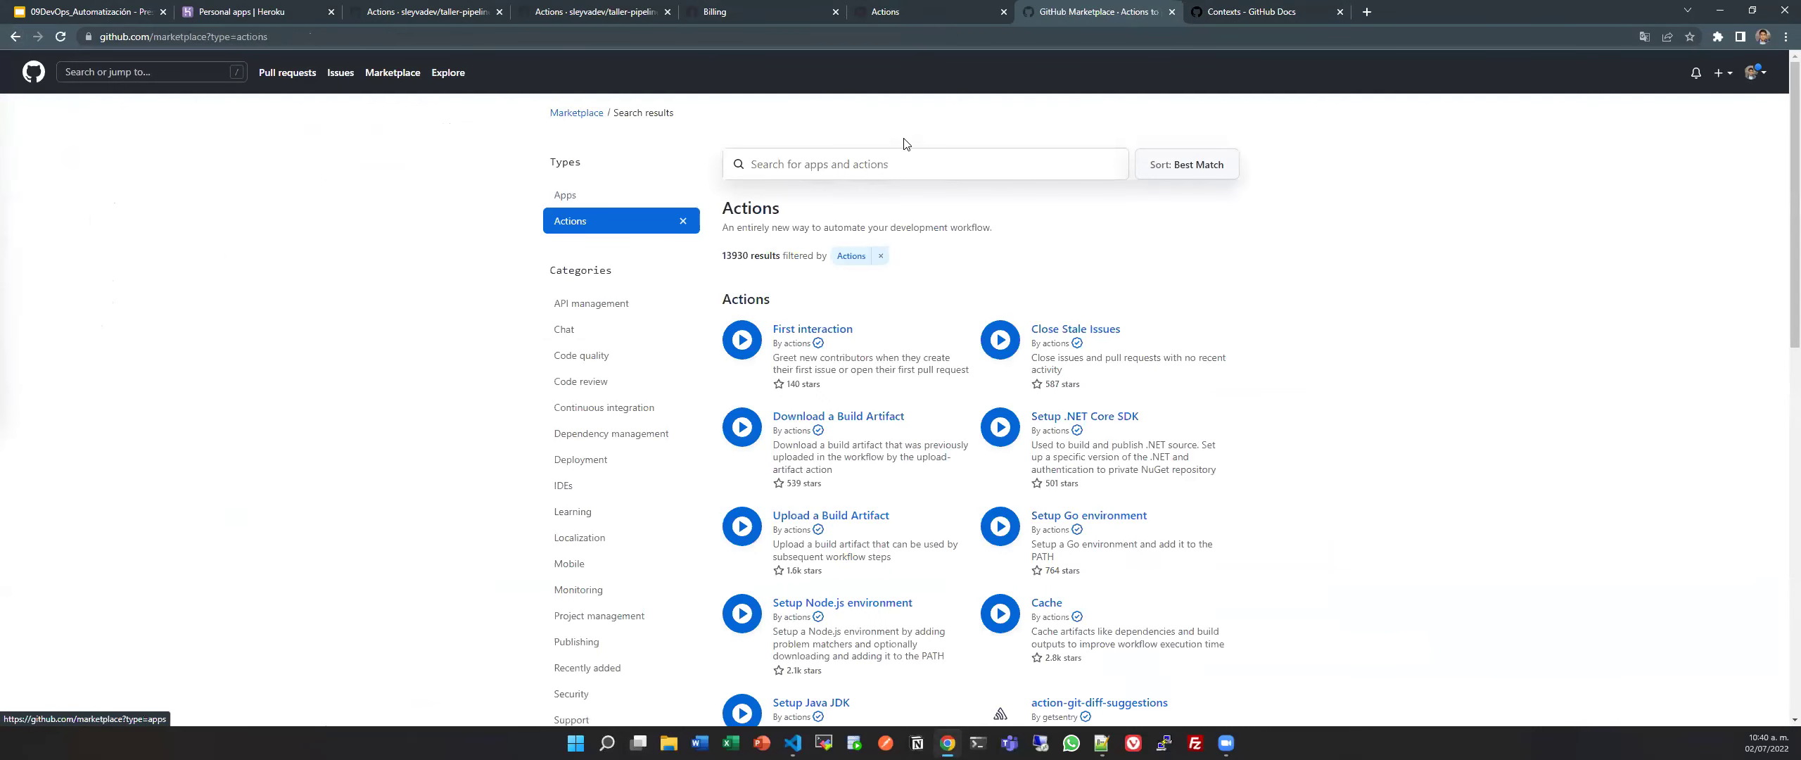
Search the Marketplace for 'cancel workflow' and browse the results.
left_click(946, 153)
type("cace")
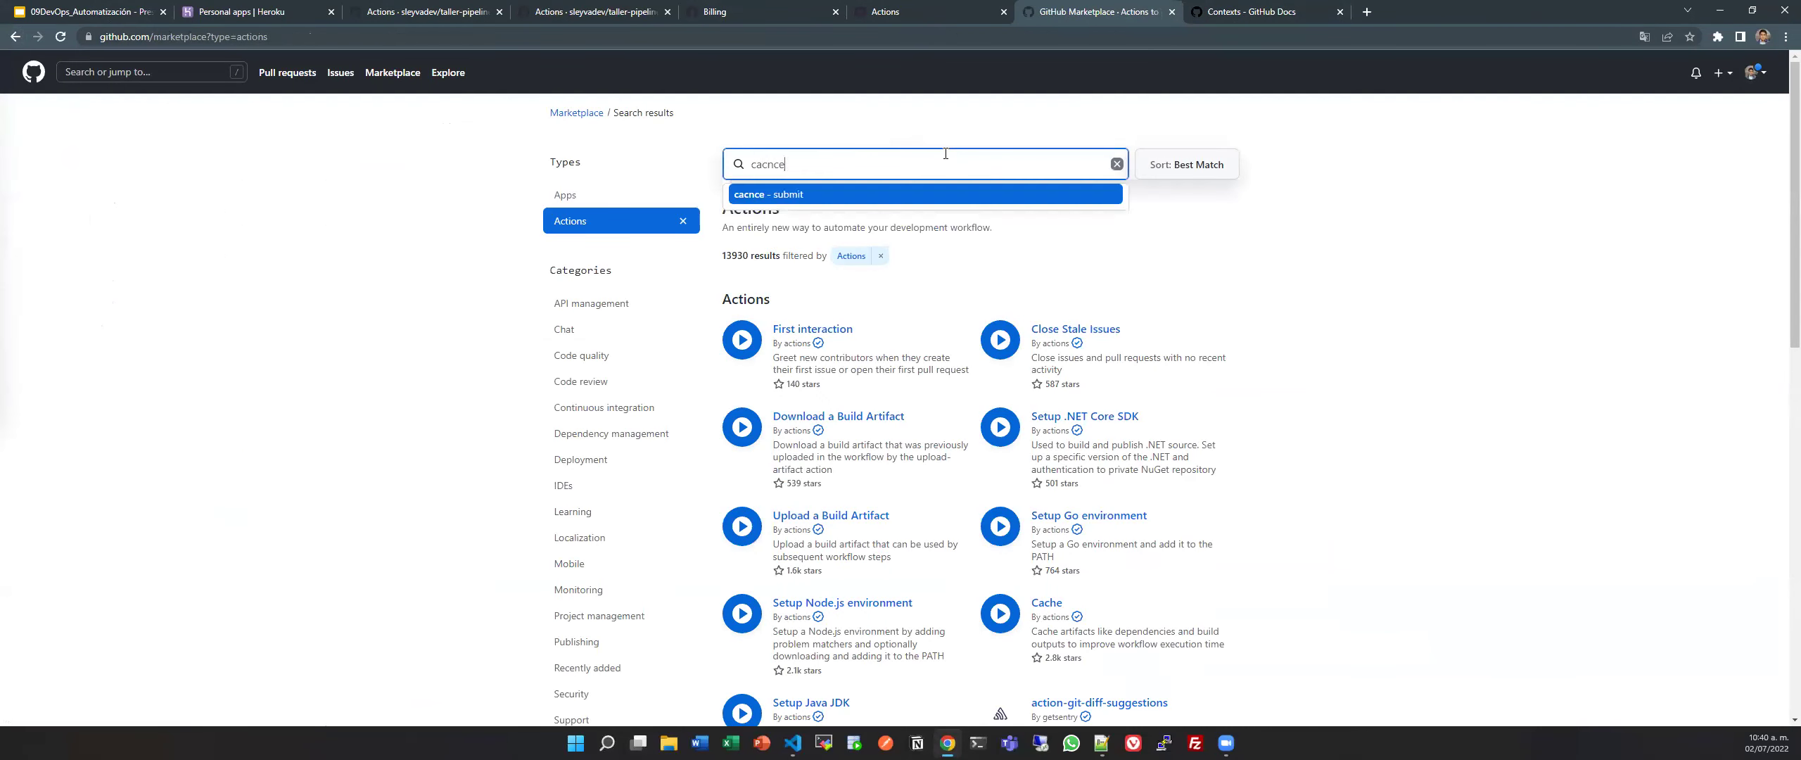
key("BackSpace")
key("BackSpace")
type("ncel ")
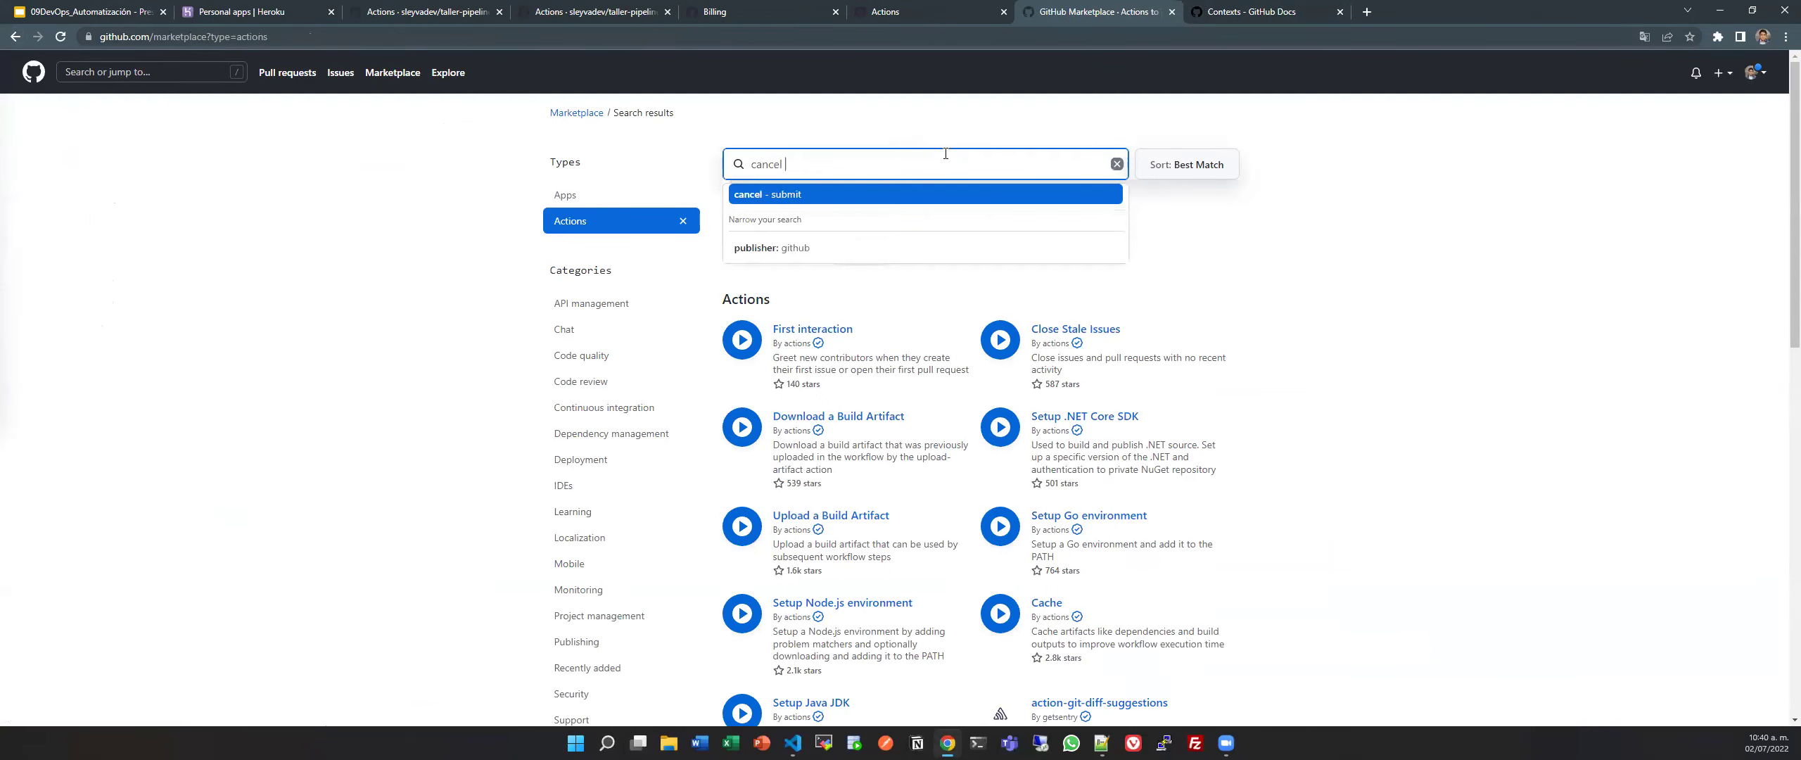
type("workflow")
key("Return")
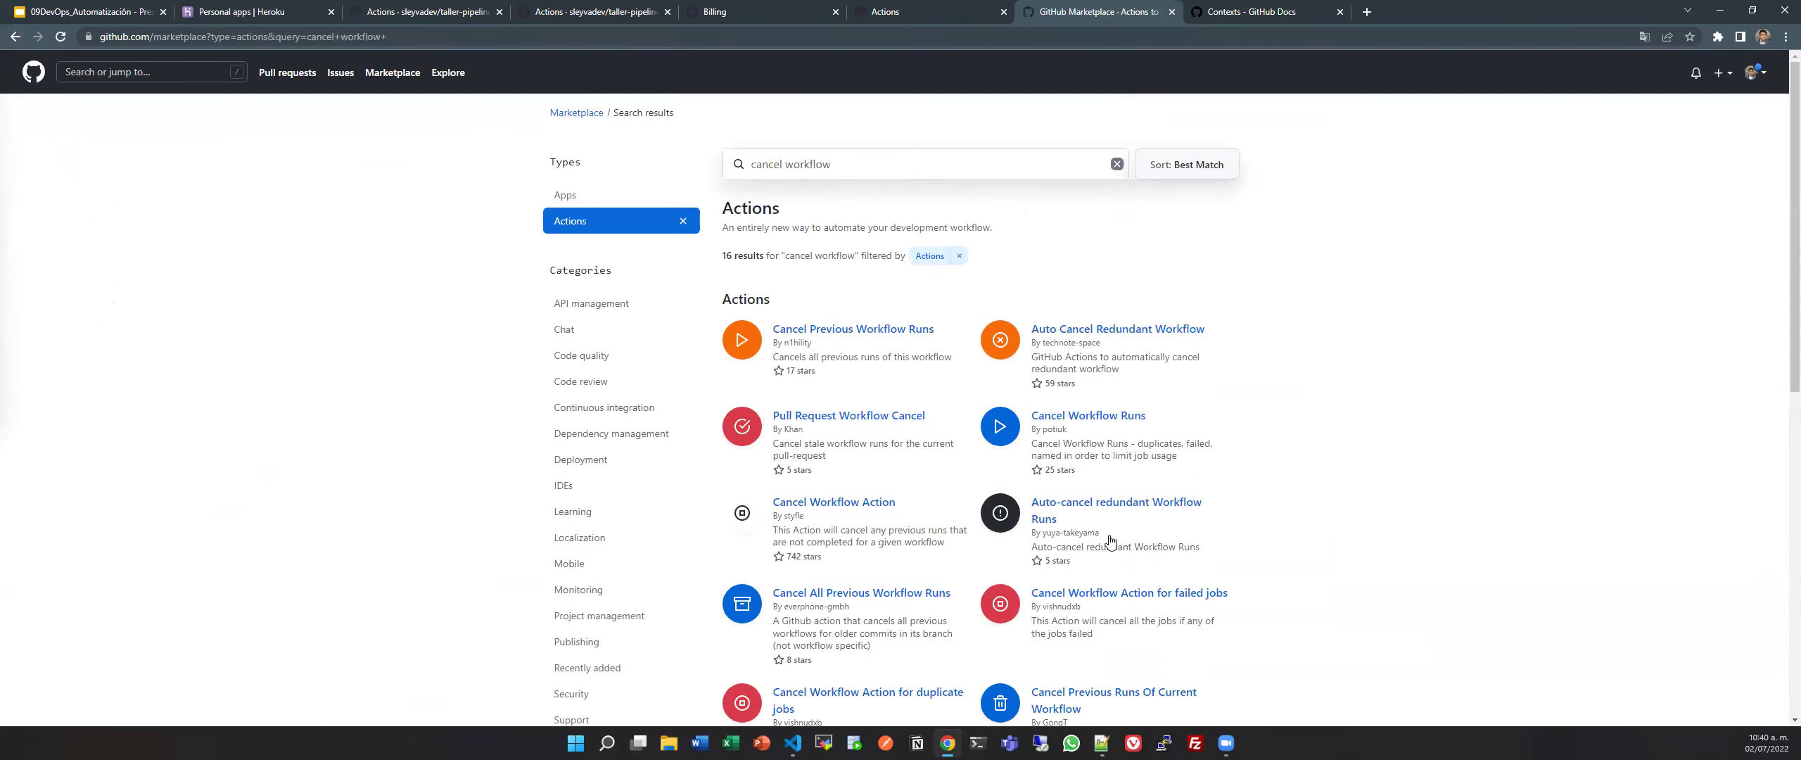
scroll(1135, 555, "down", 2)
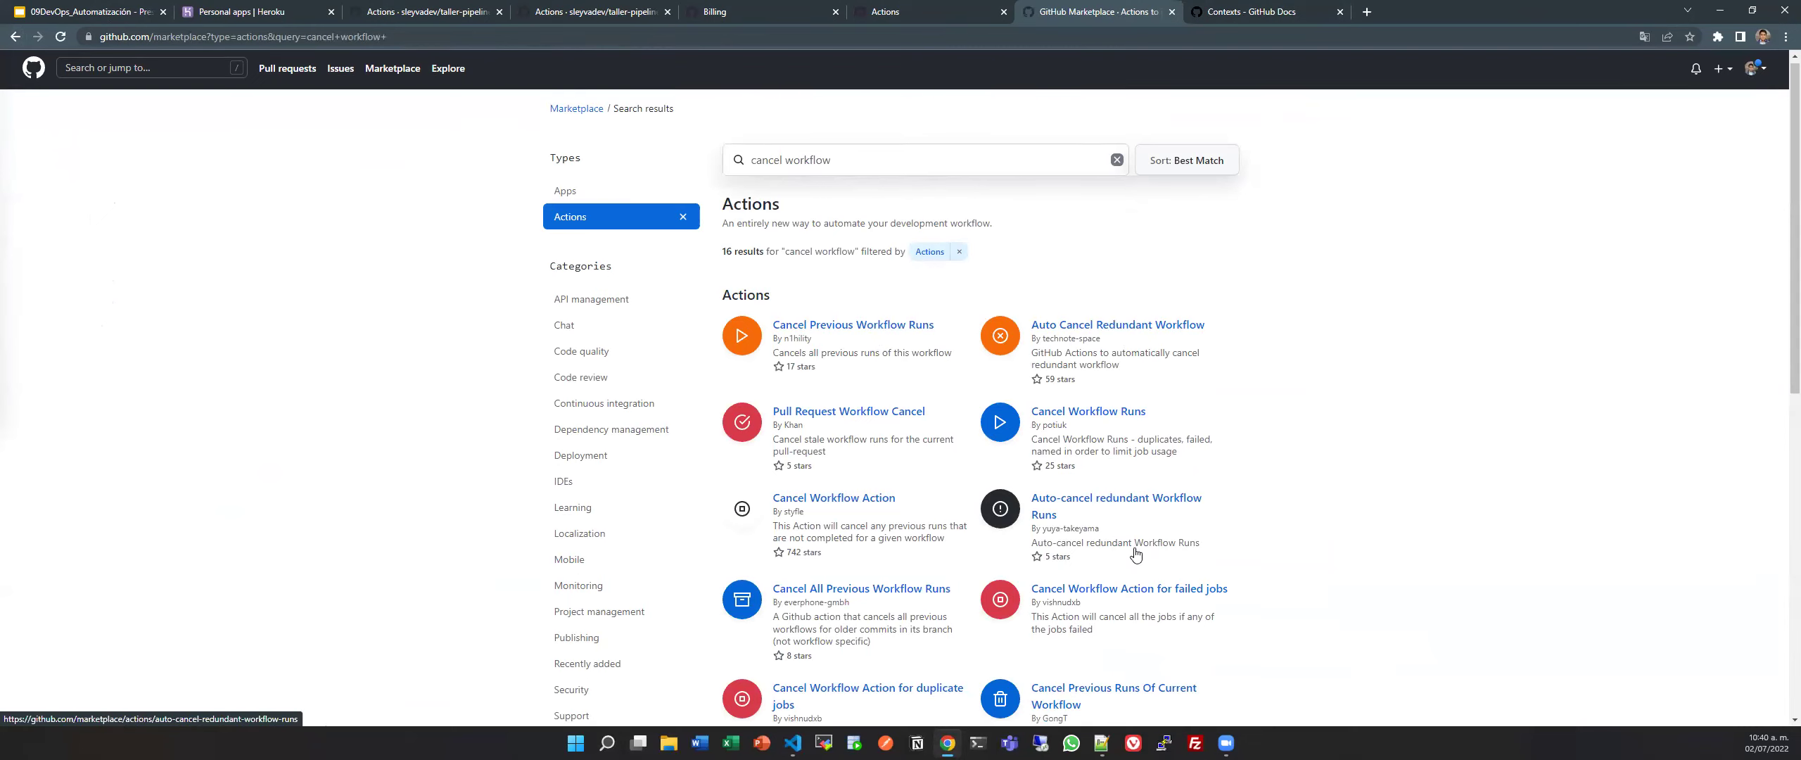
scroll(1136, 555, "down", 4)
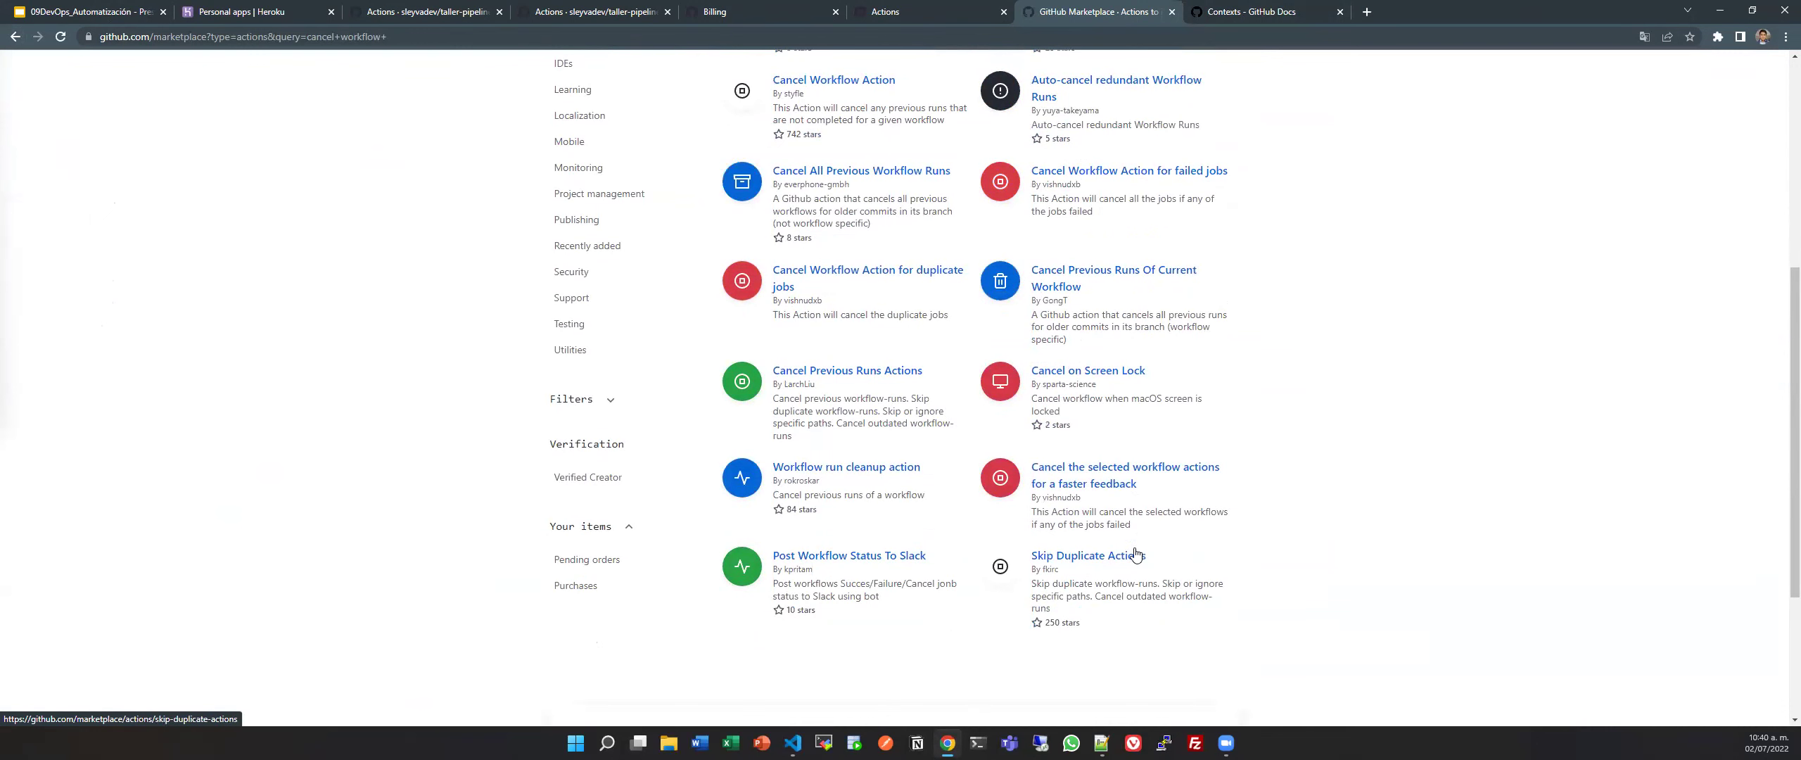
scroll(1005, 573, "up", 3)
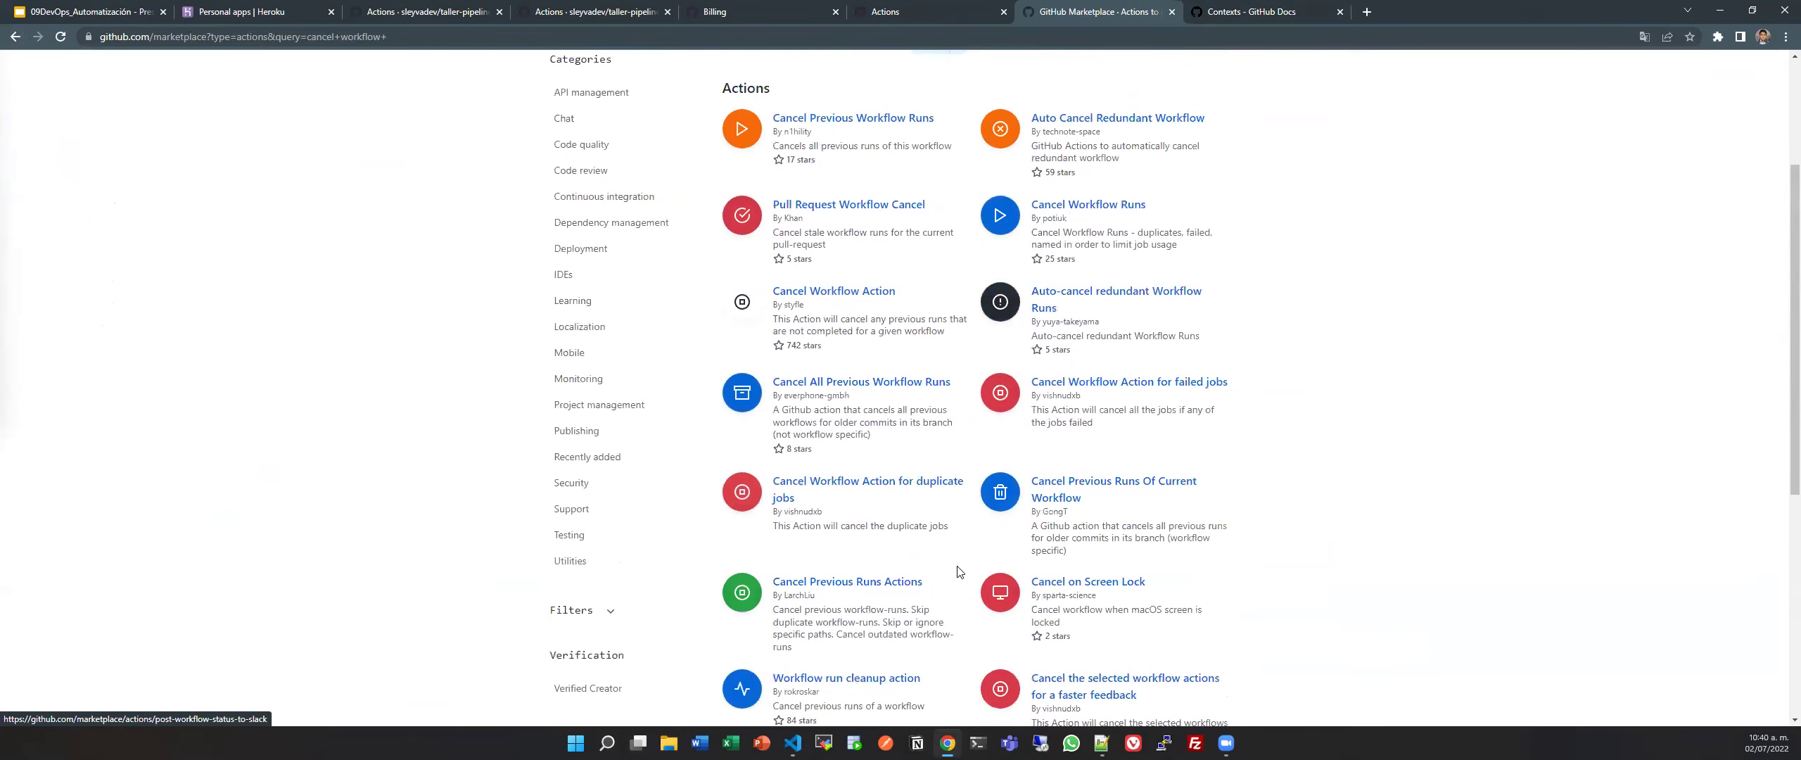
scroll(958, 570, "up", 2)
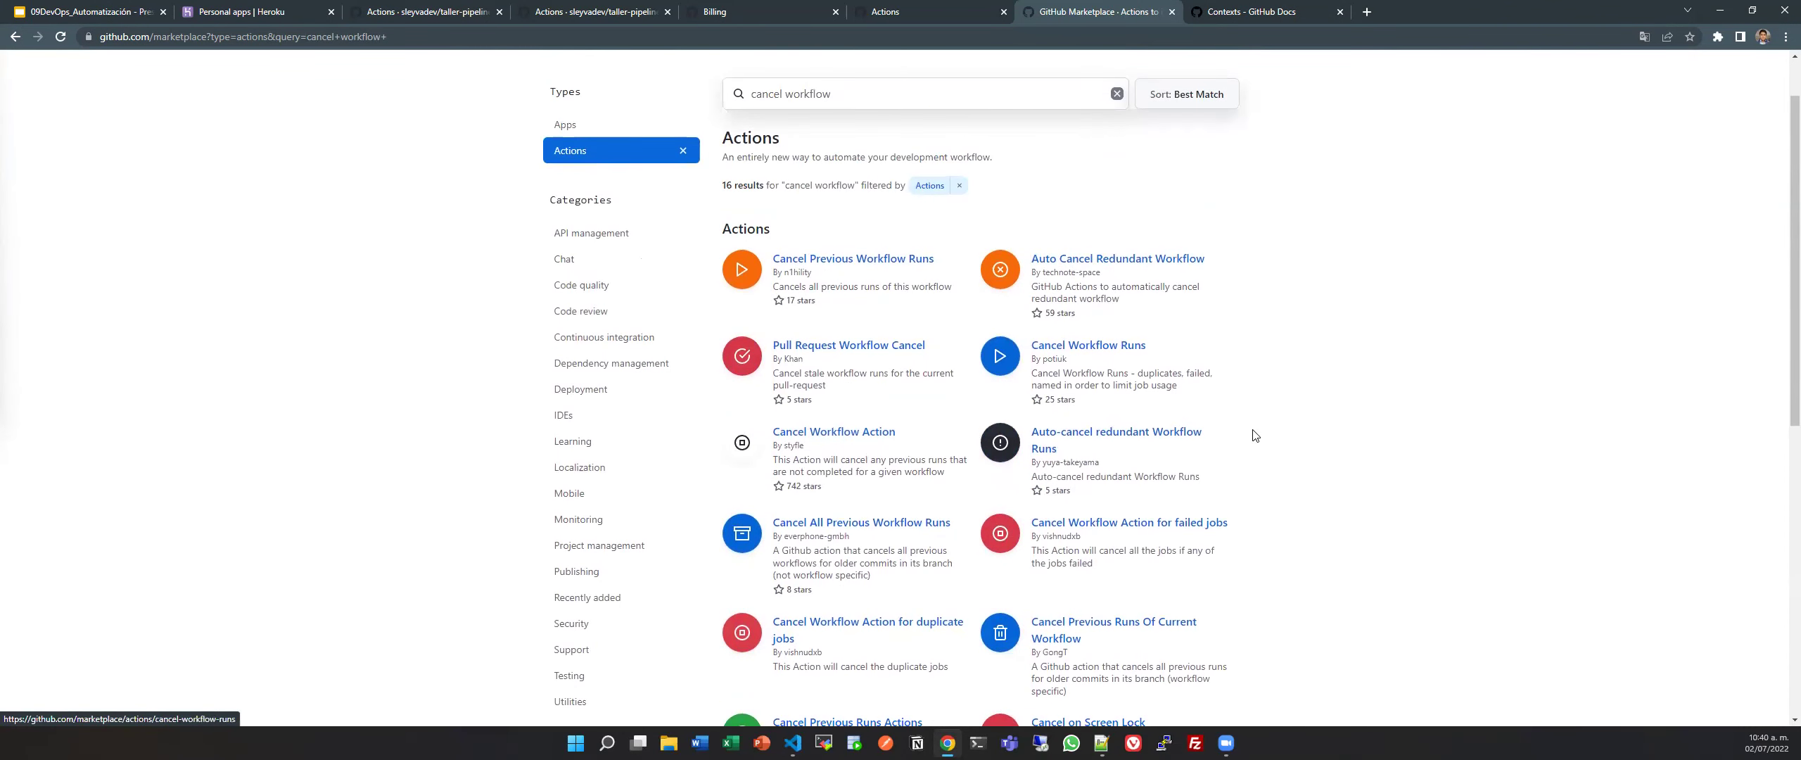
scroll(1250, 430, "down", 3)
scroll(1189, 519, "up", 1)
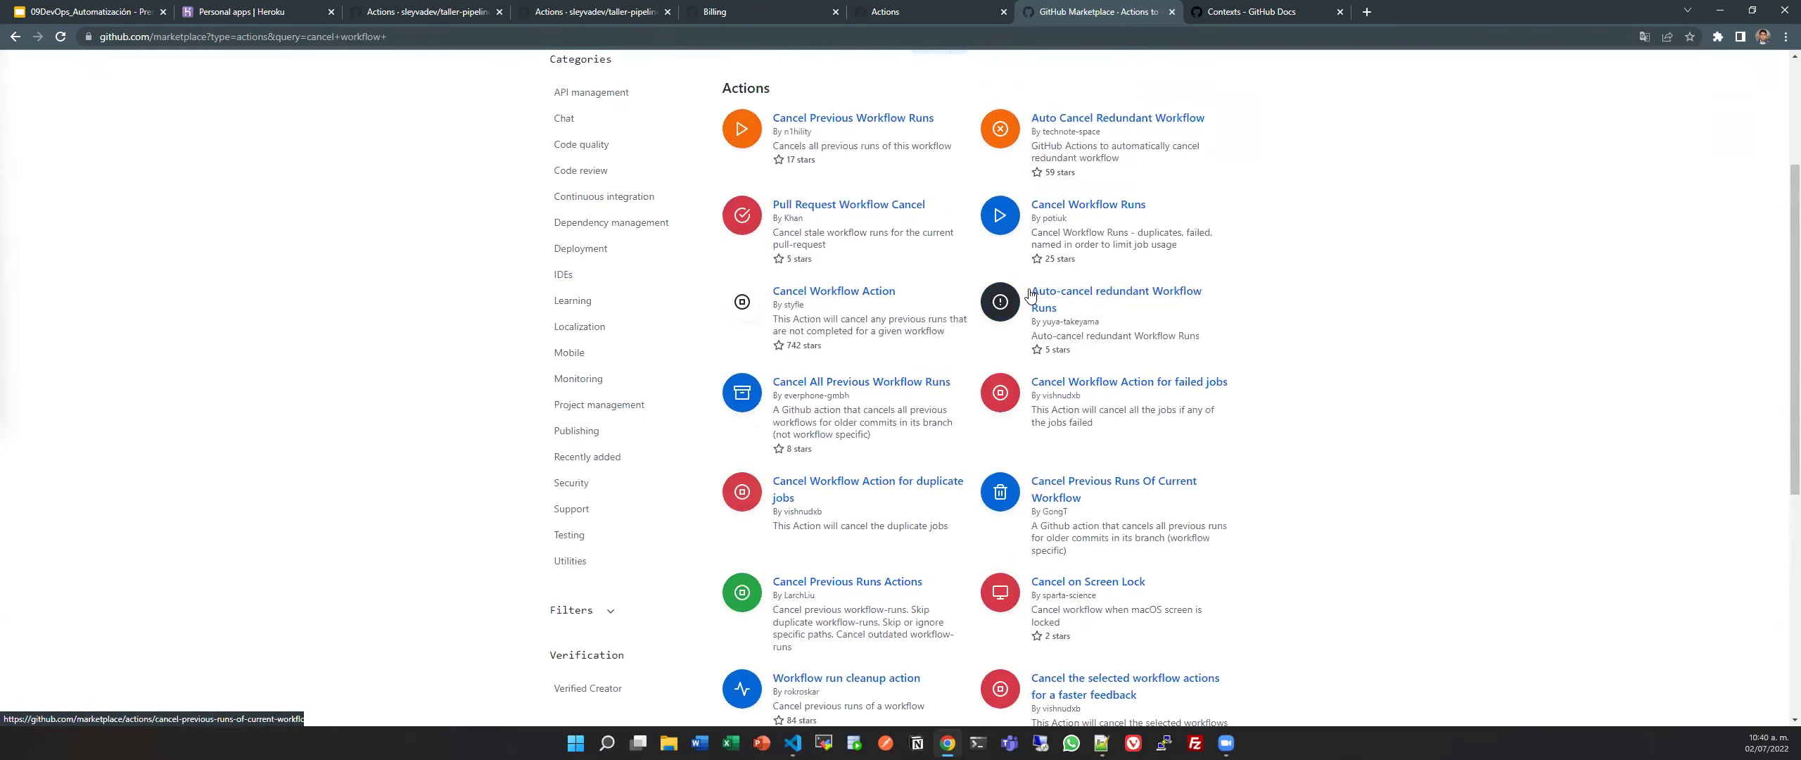
scroll(781, 362, "up", 3)
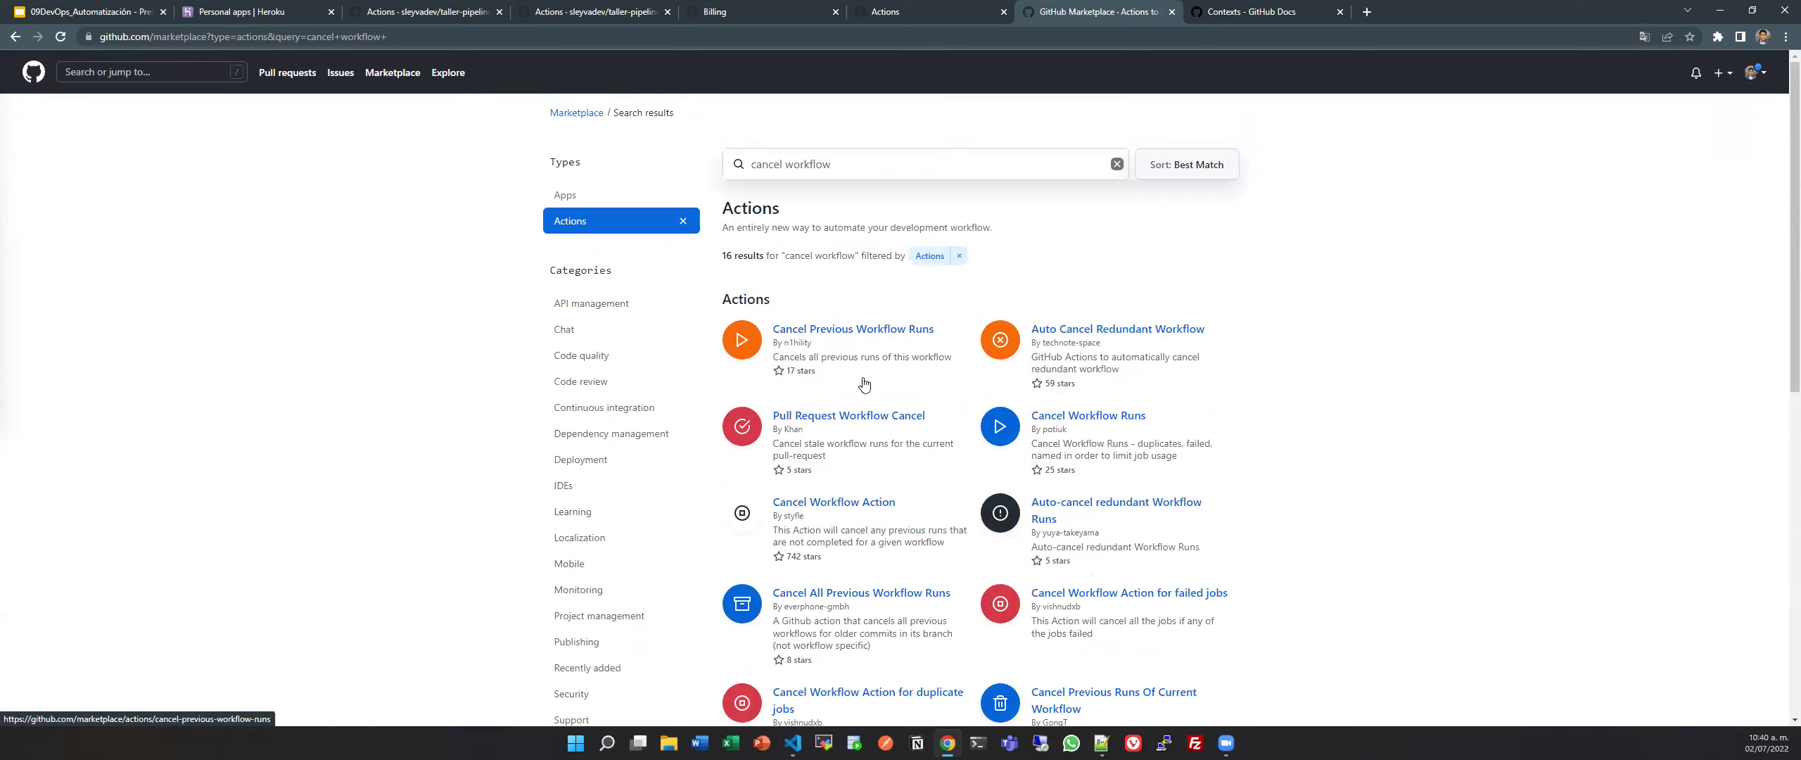
scroll(807, 504, "down", 1)
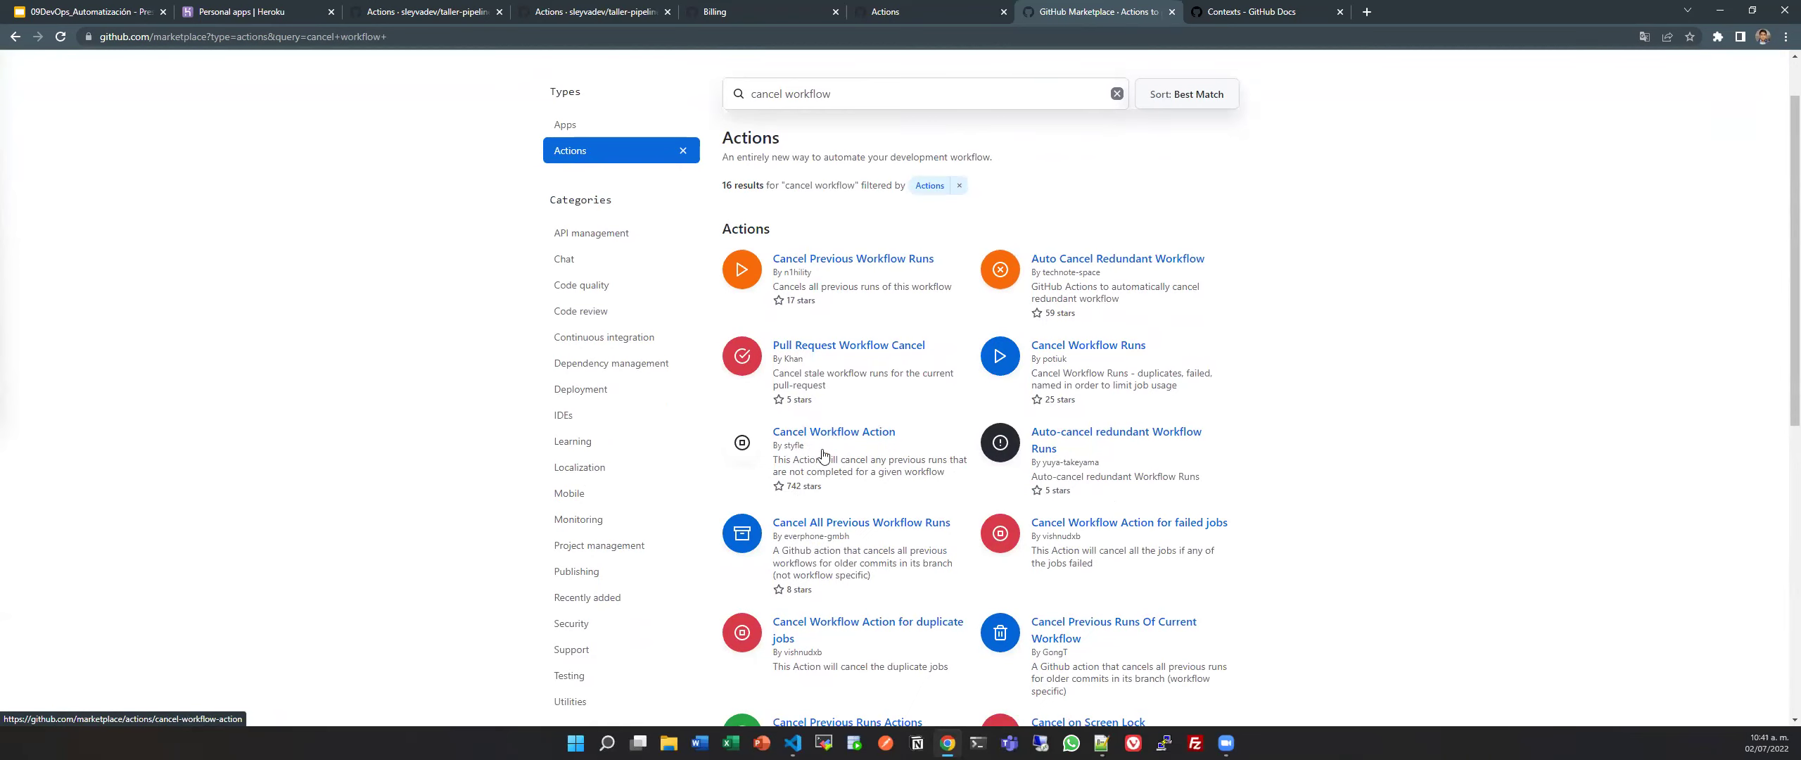
left_click(835, 431)
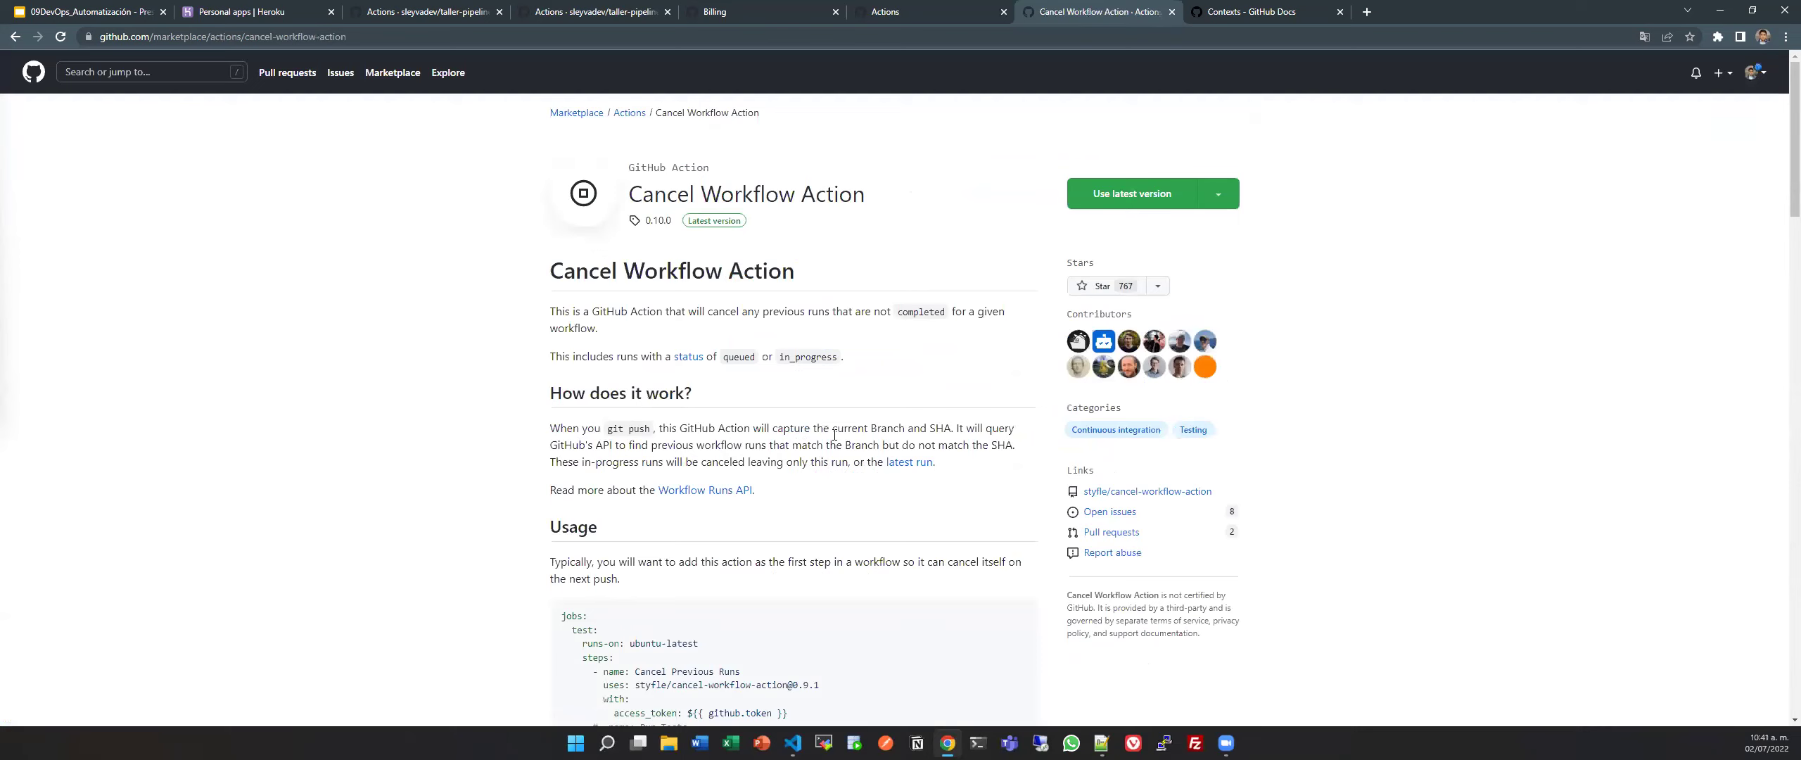
scroll(834, 435, "down", 7)
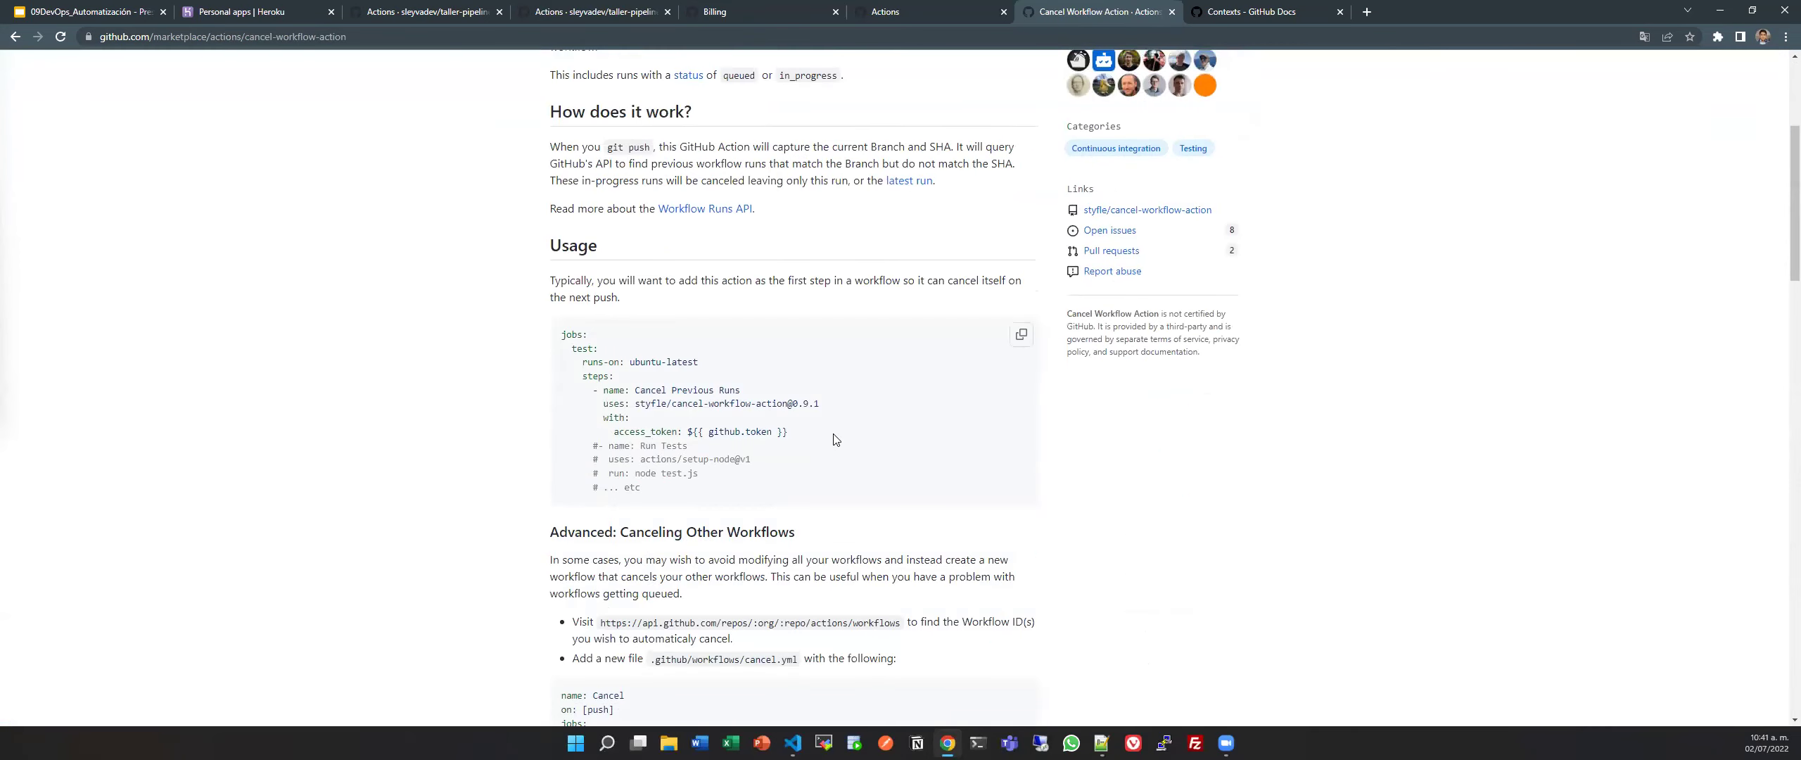
scroll(834, 439, "up", 2)
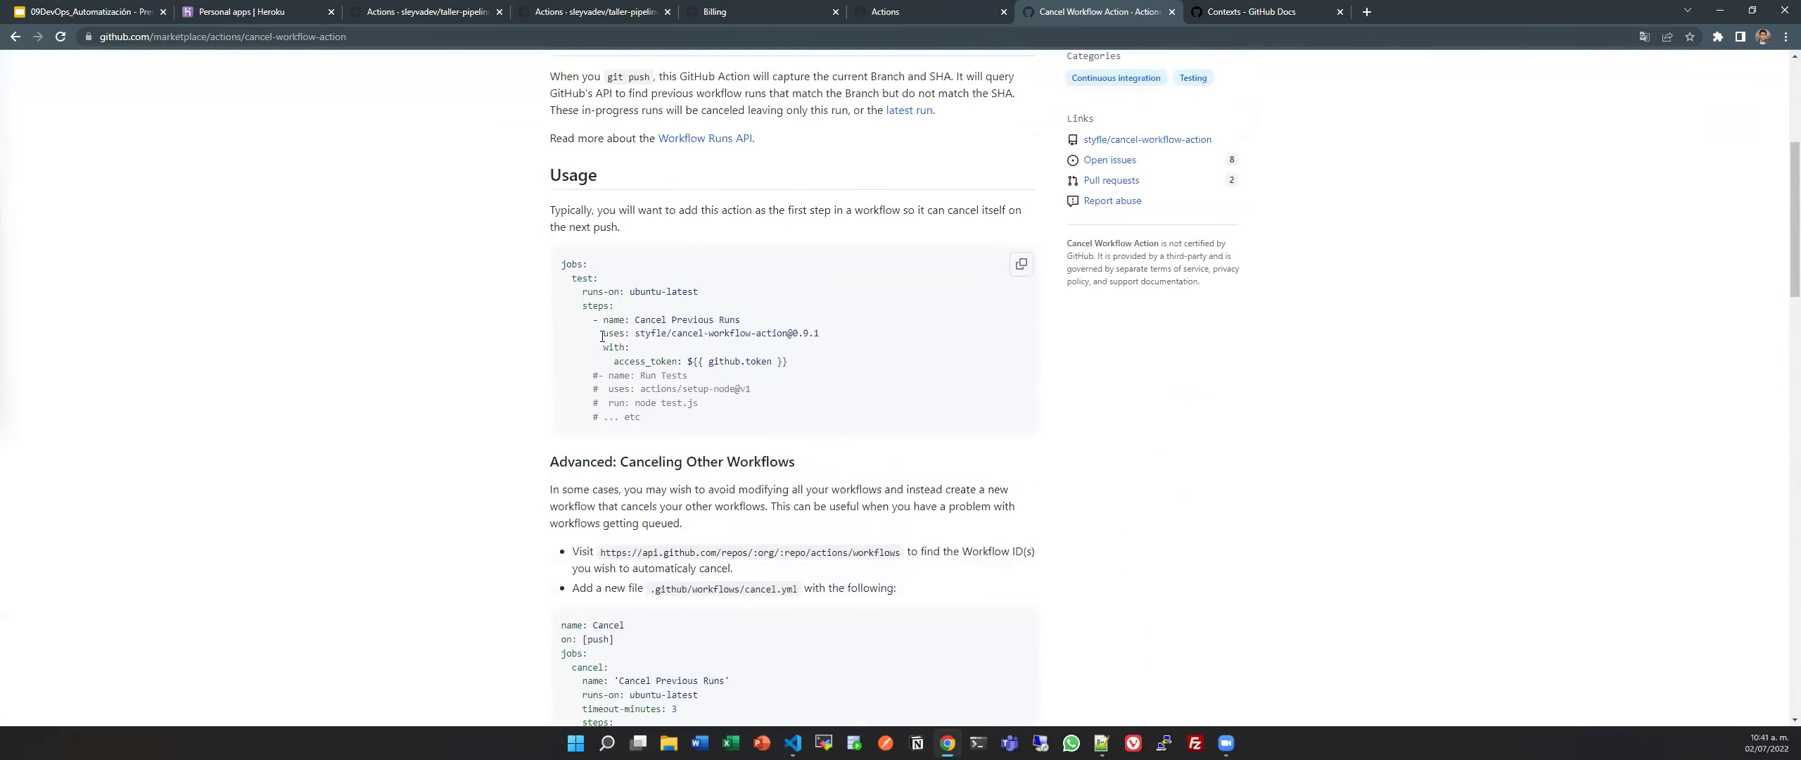
left_click_drag(602, 333, 927, 335)
left_click(847, 359)
left_click_drag(813, 358, 563, 352)
left_click(869, 361)
scroll(869, 361, "down", 8)
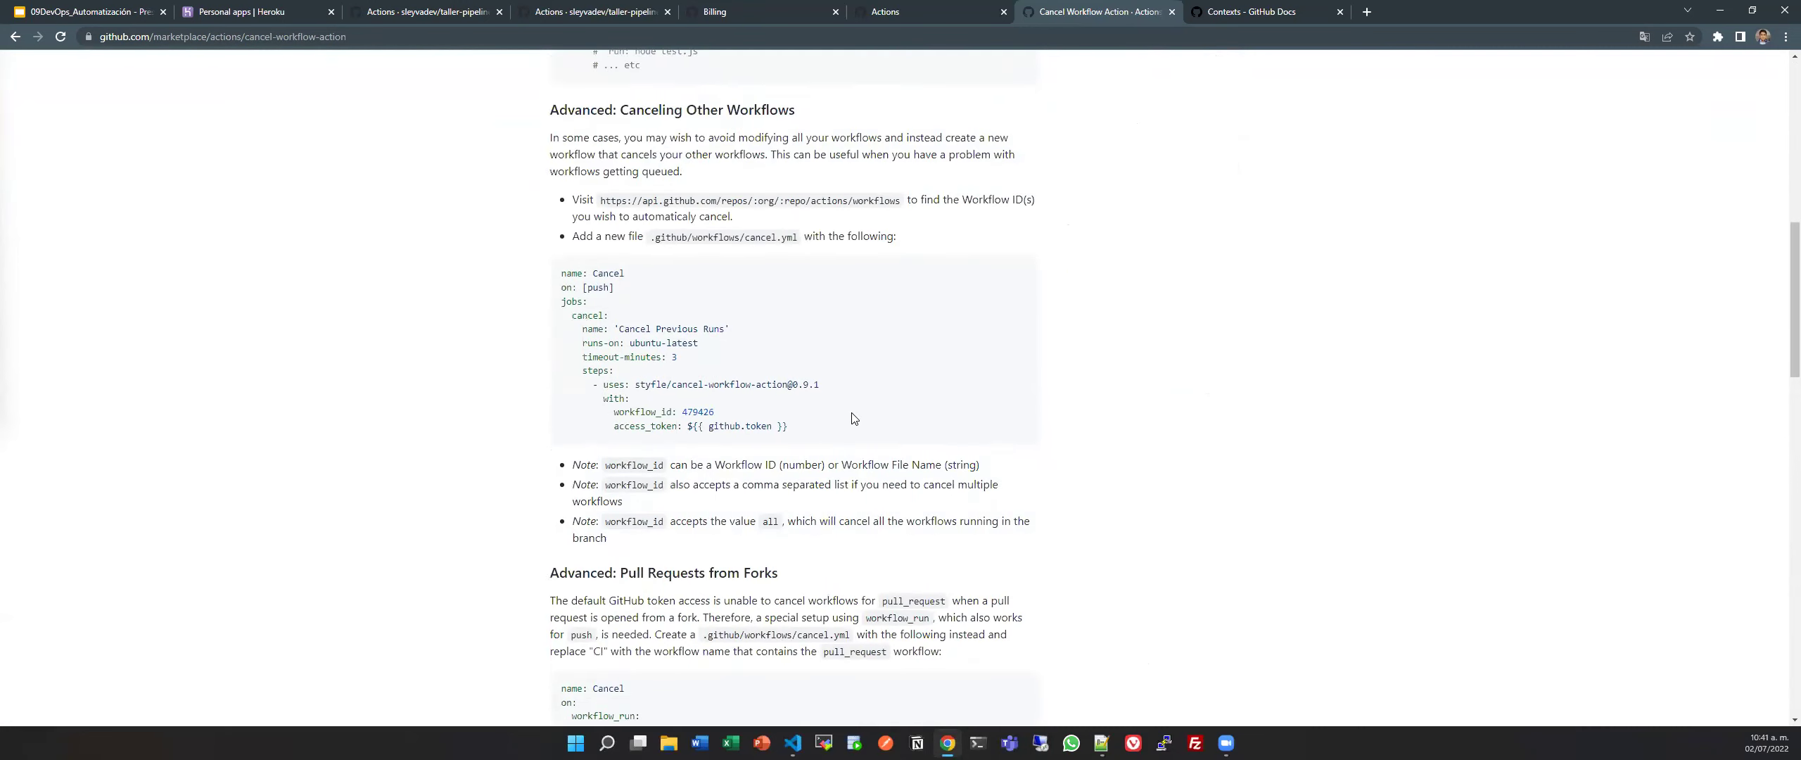
scroll(852, 412, "up", 4)
scroll(852, 412, "up", 8)
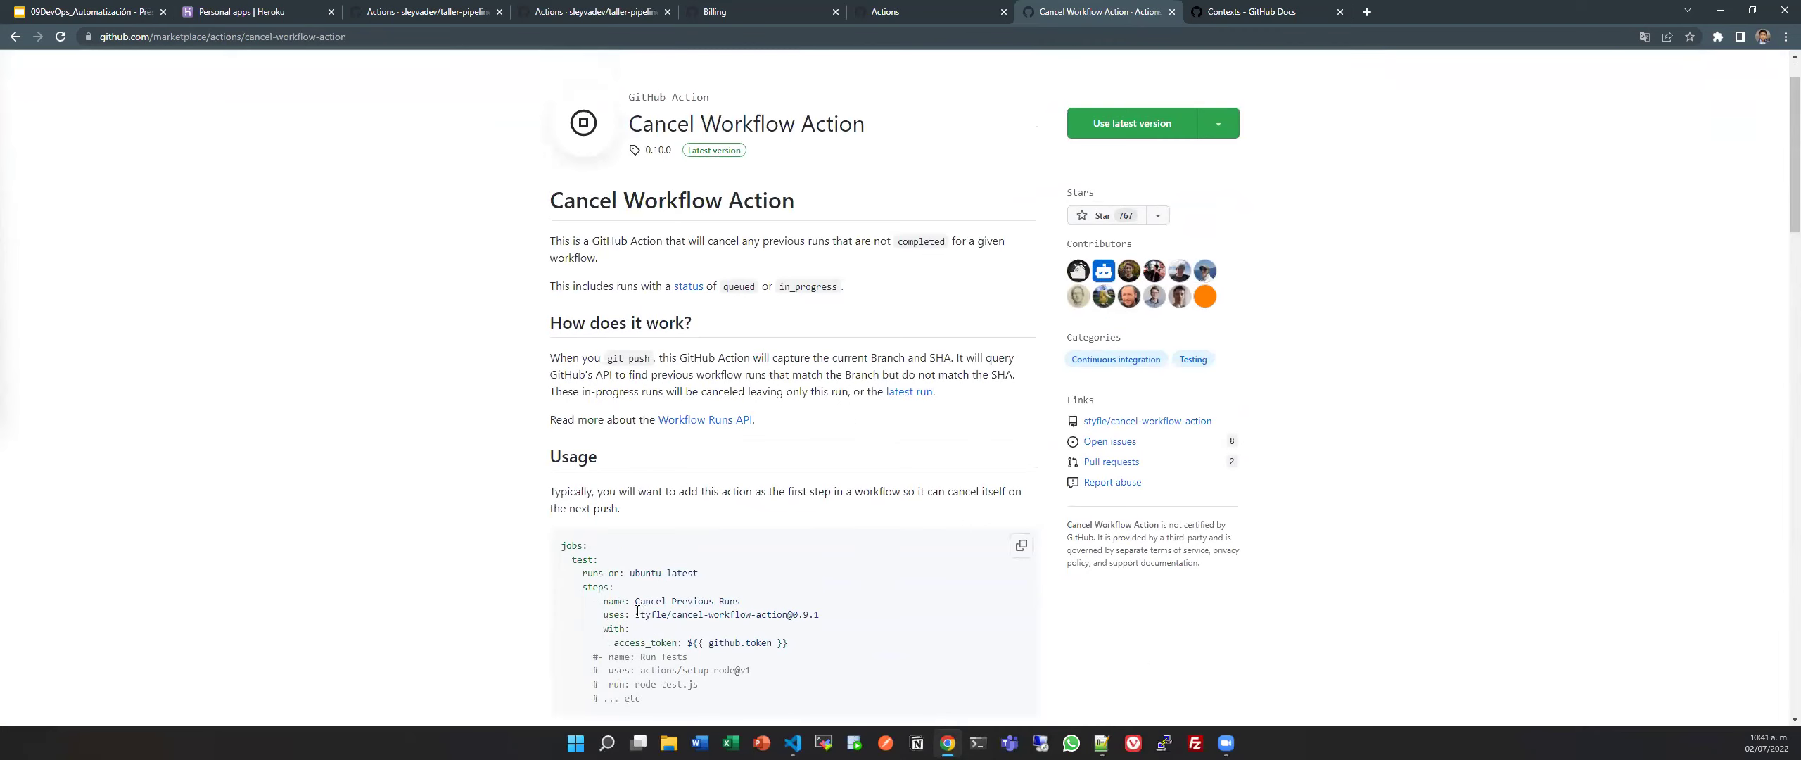
left_click_drag(636, 614, 871, 616)
key("ctrl+c")
key("alt+Tab")
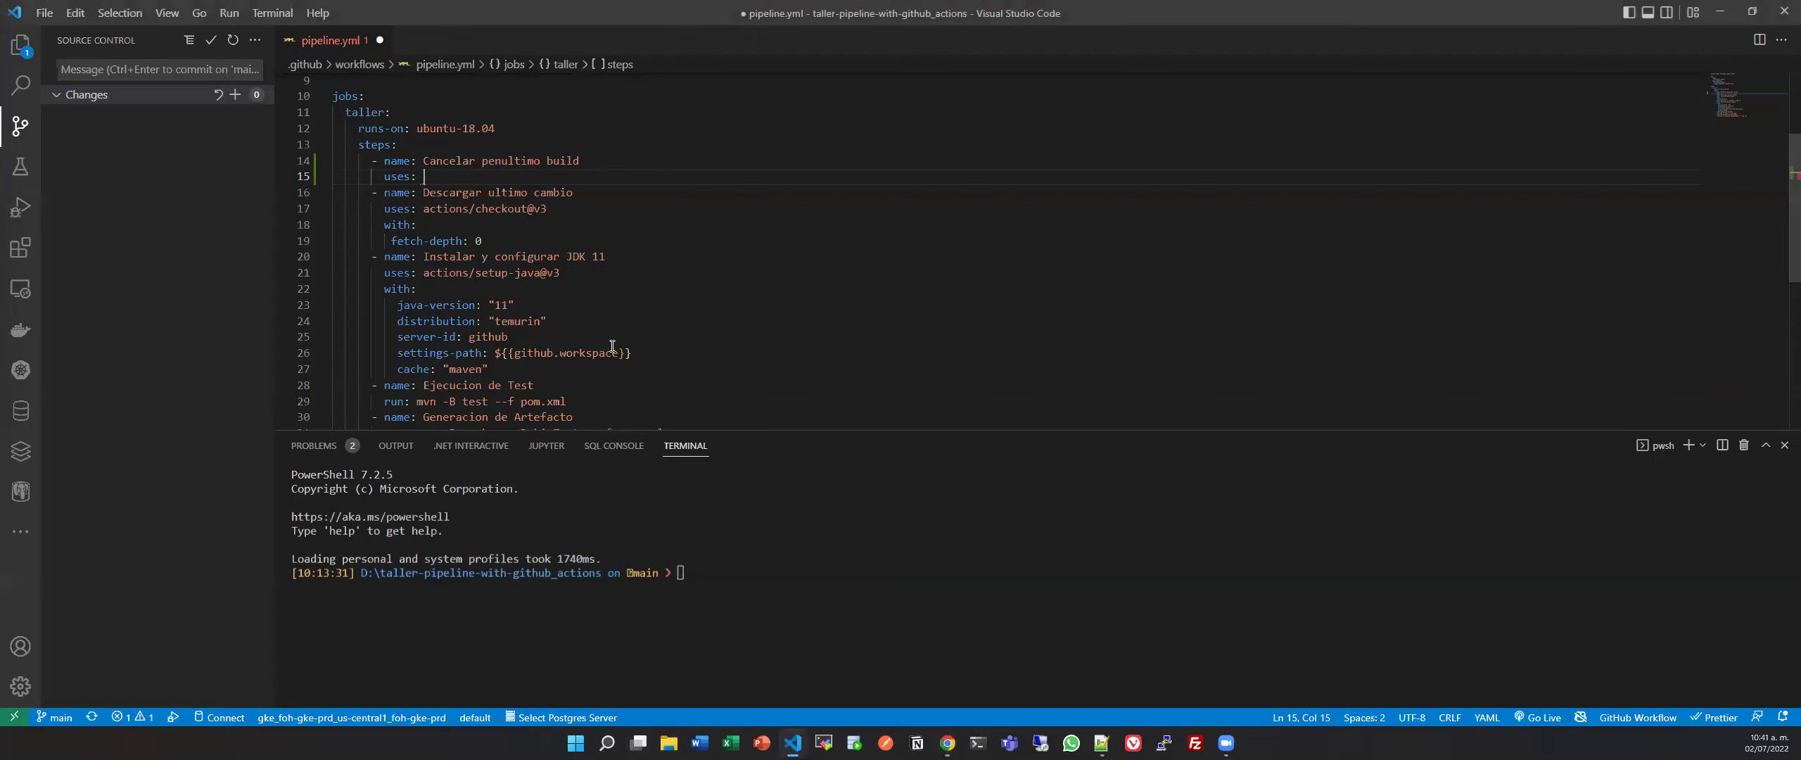
key("ctrl+v")
key("Return")
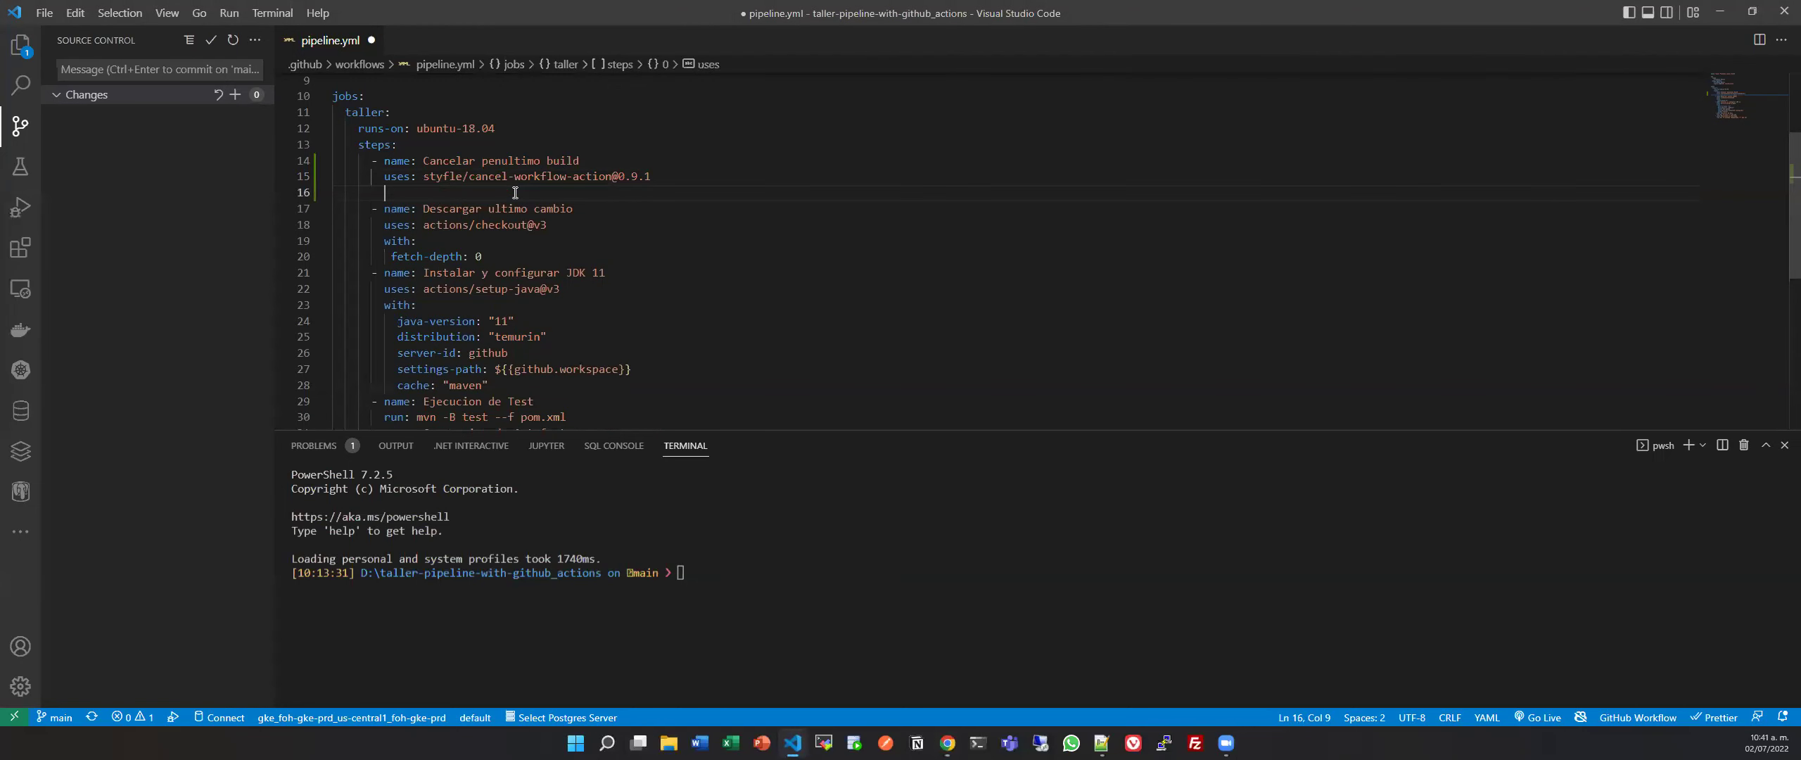
type("with:")
key("Return")
type("acces")
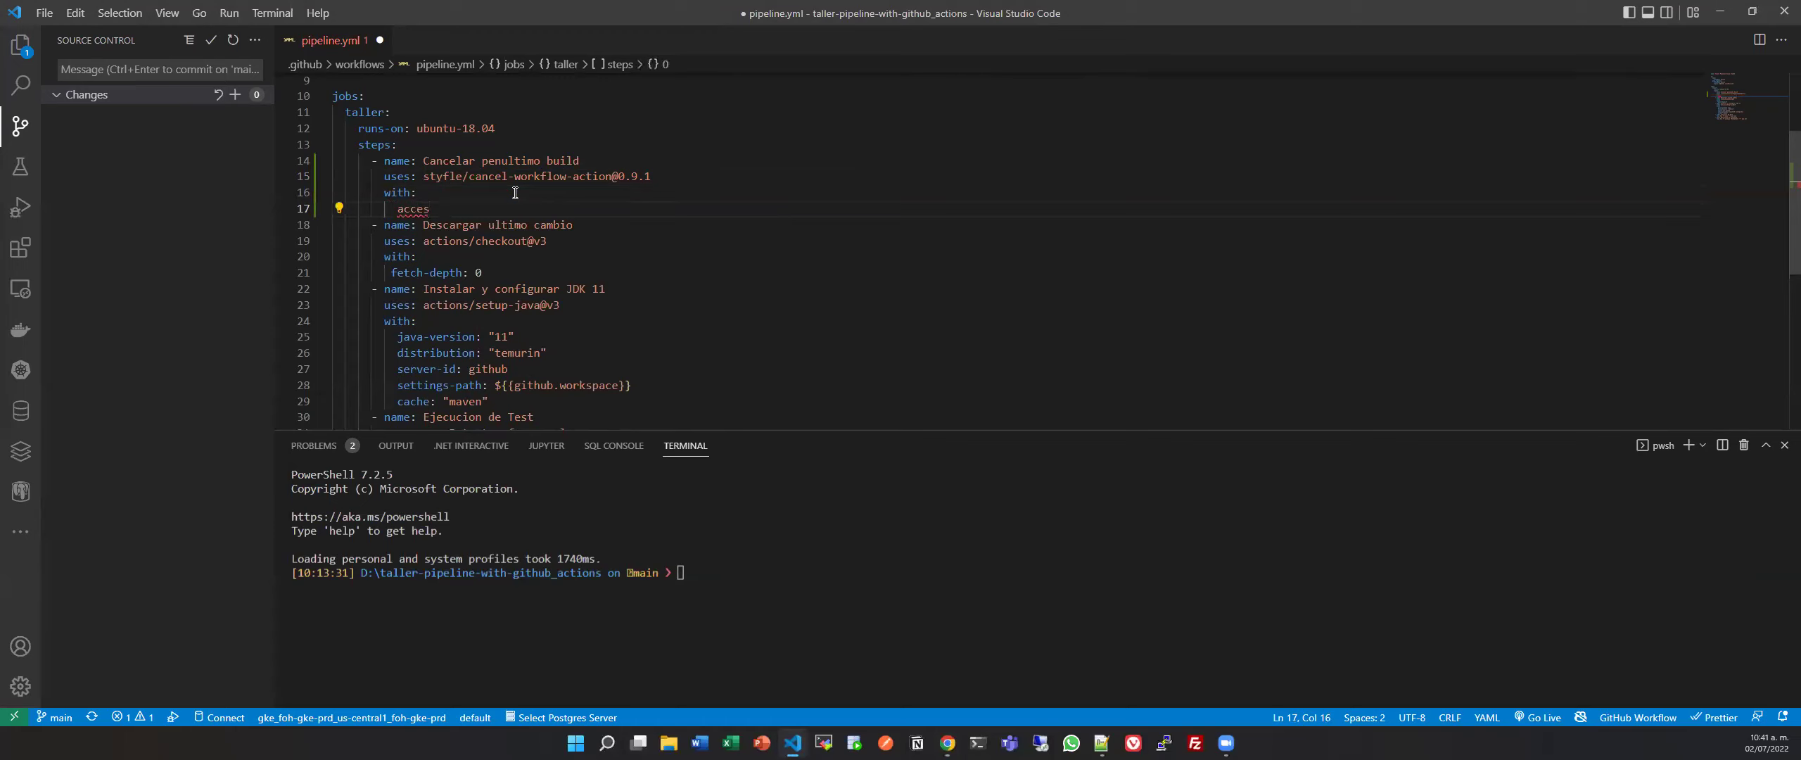
type("s_token:")
Set access_token to ${{github.token}}, adapted from the github.workspace expression, and save pipeline.yml.
left_click_drag(495, 385, 632, 385)
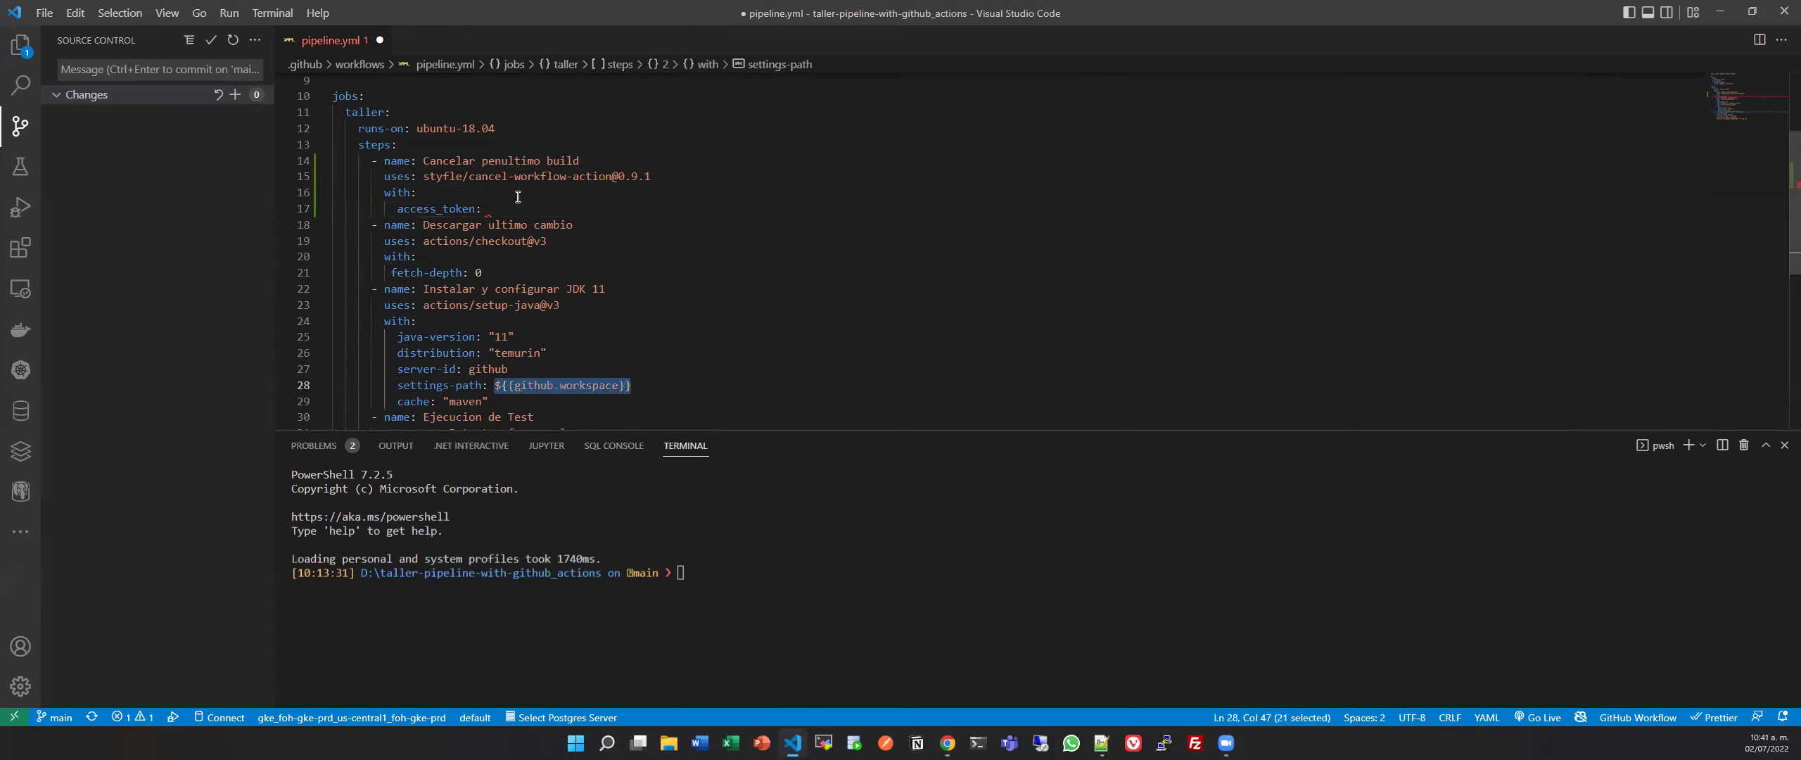
key("ctrl+c")
left_click(518, 206)
key("ctrl+v")
double_click(576, 209)
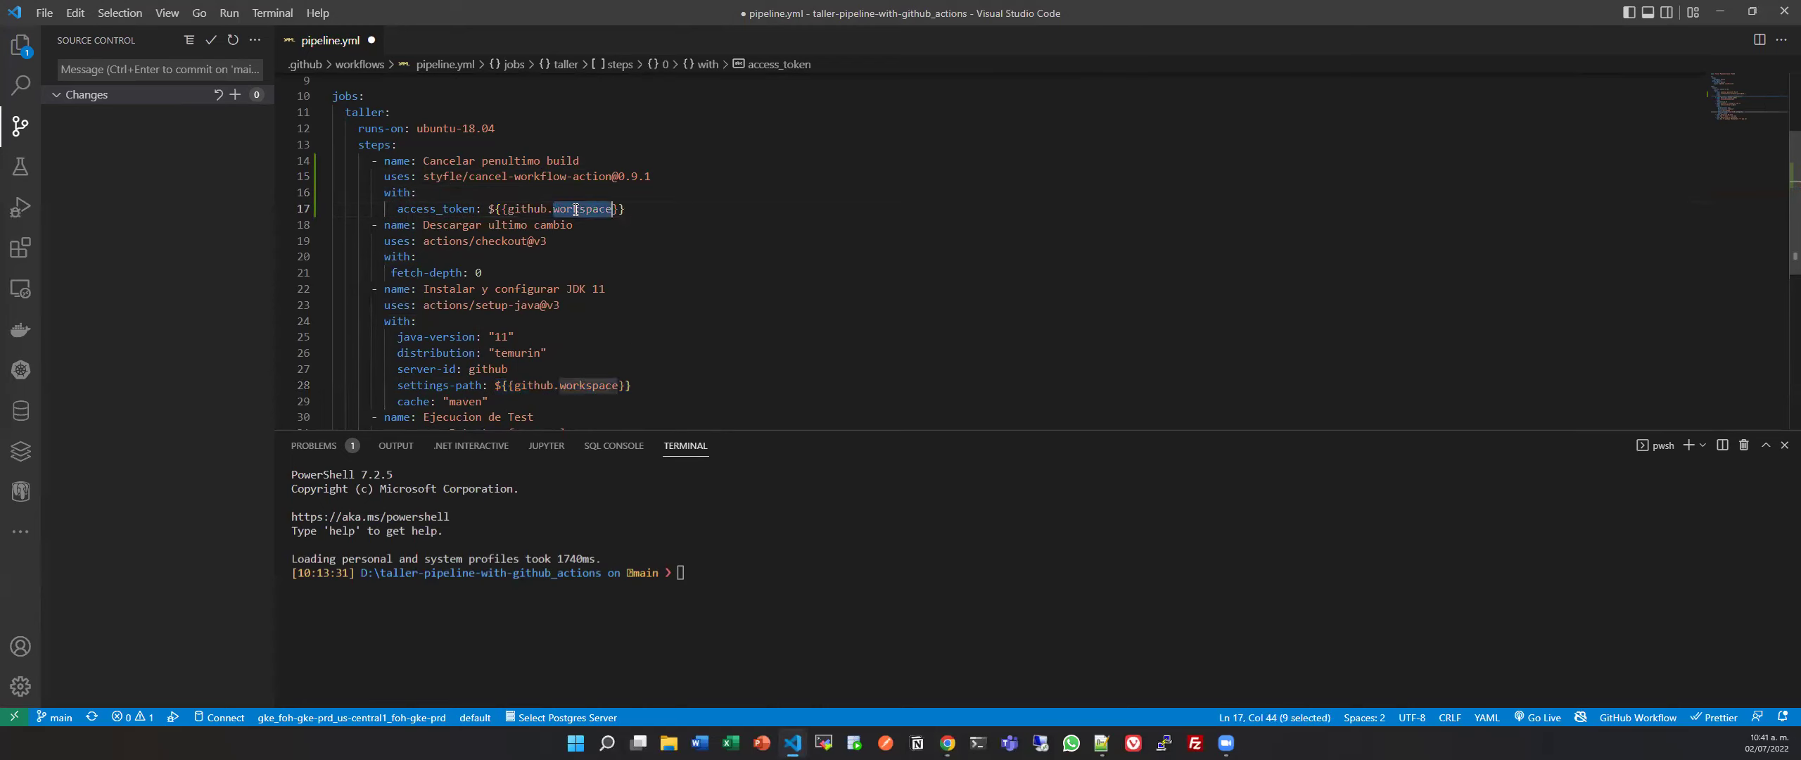
type("token")
key("ctrl+s")
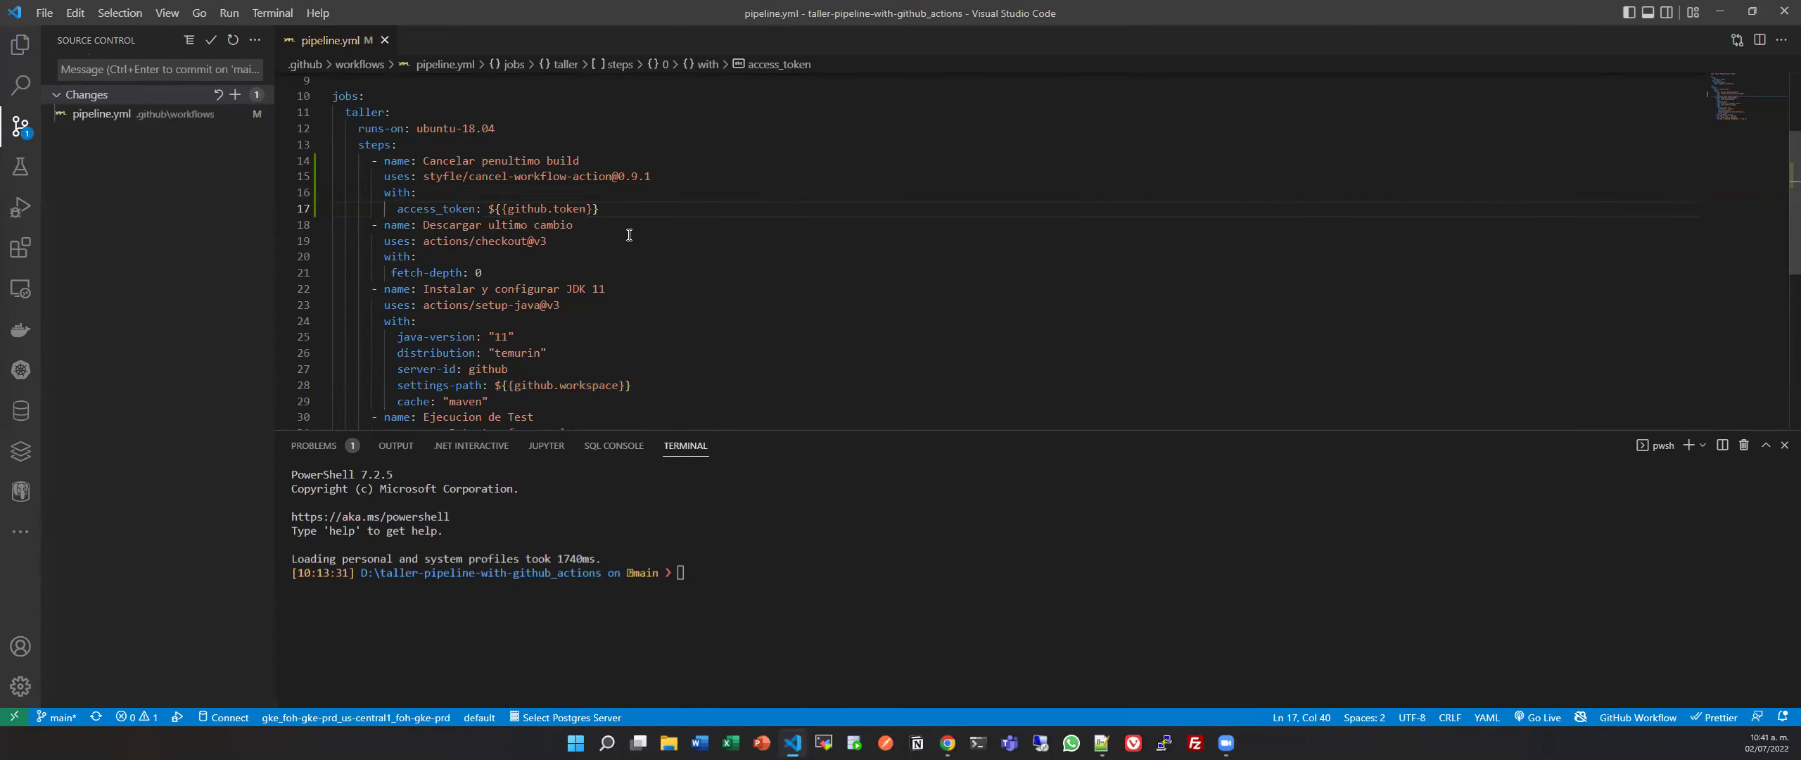
Glance at the GitHub Actions runs list in the browser and return to pipeline.yml.
scroll(619, 232, "down", 2)
left_click(719, 383)
scroll(721, 383, "up", 4)
key("alt+Tab")
key("ctrl+3")
key("alt+Tab")
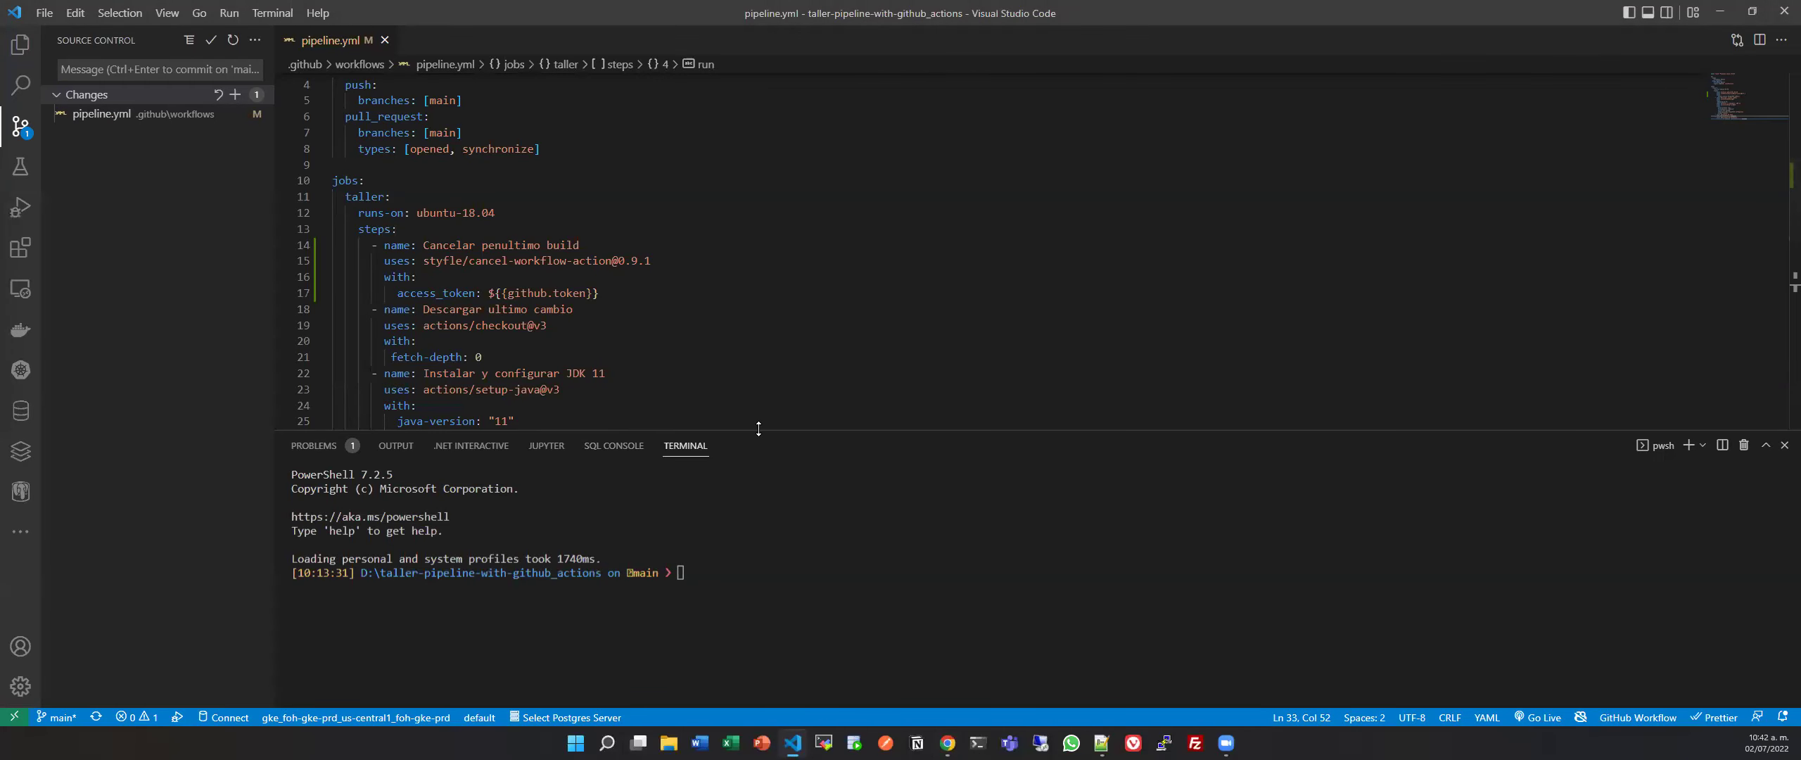
Shrink the terminal panel and open App1ApplicationTests.java from the Explorer.
left_click_drag(755, 431, 755, 562)
left_click(245, 98)
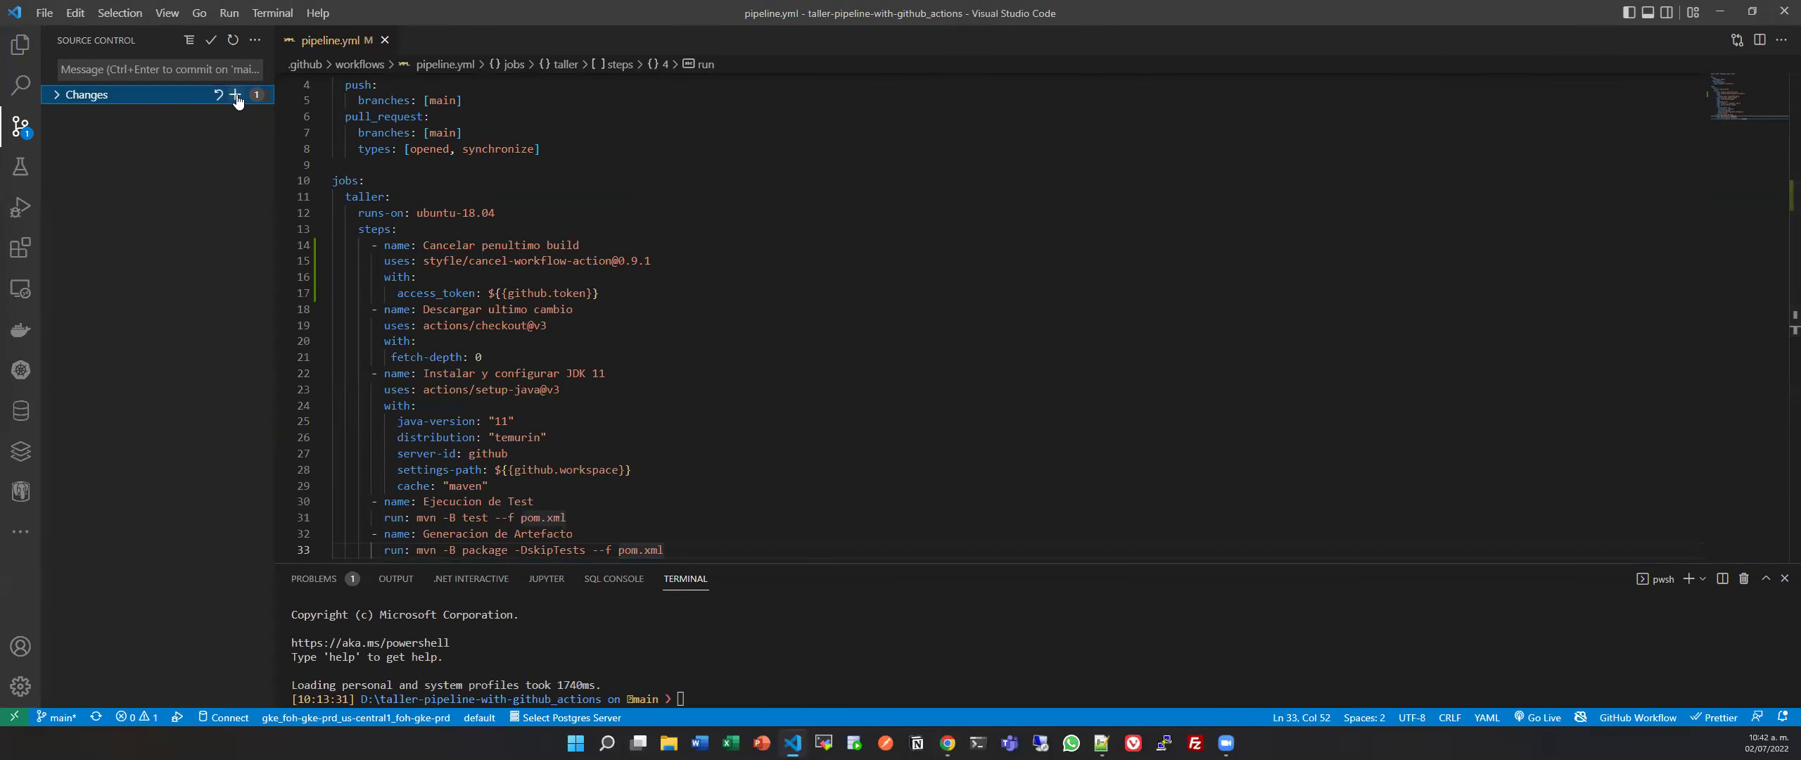
left_click(21, 43)
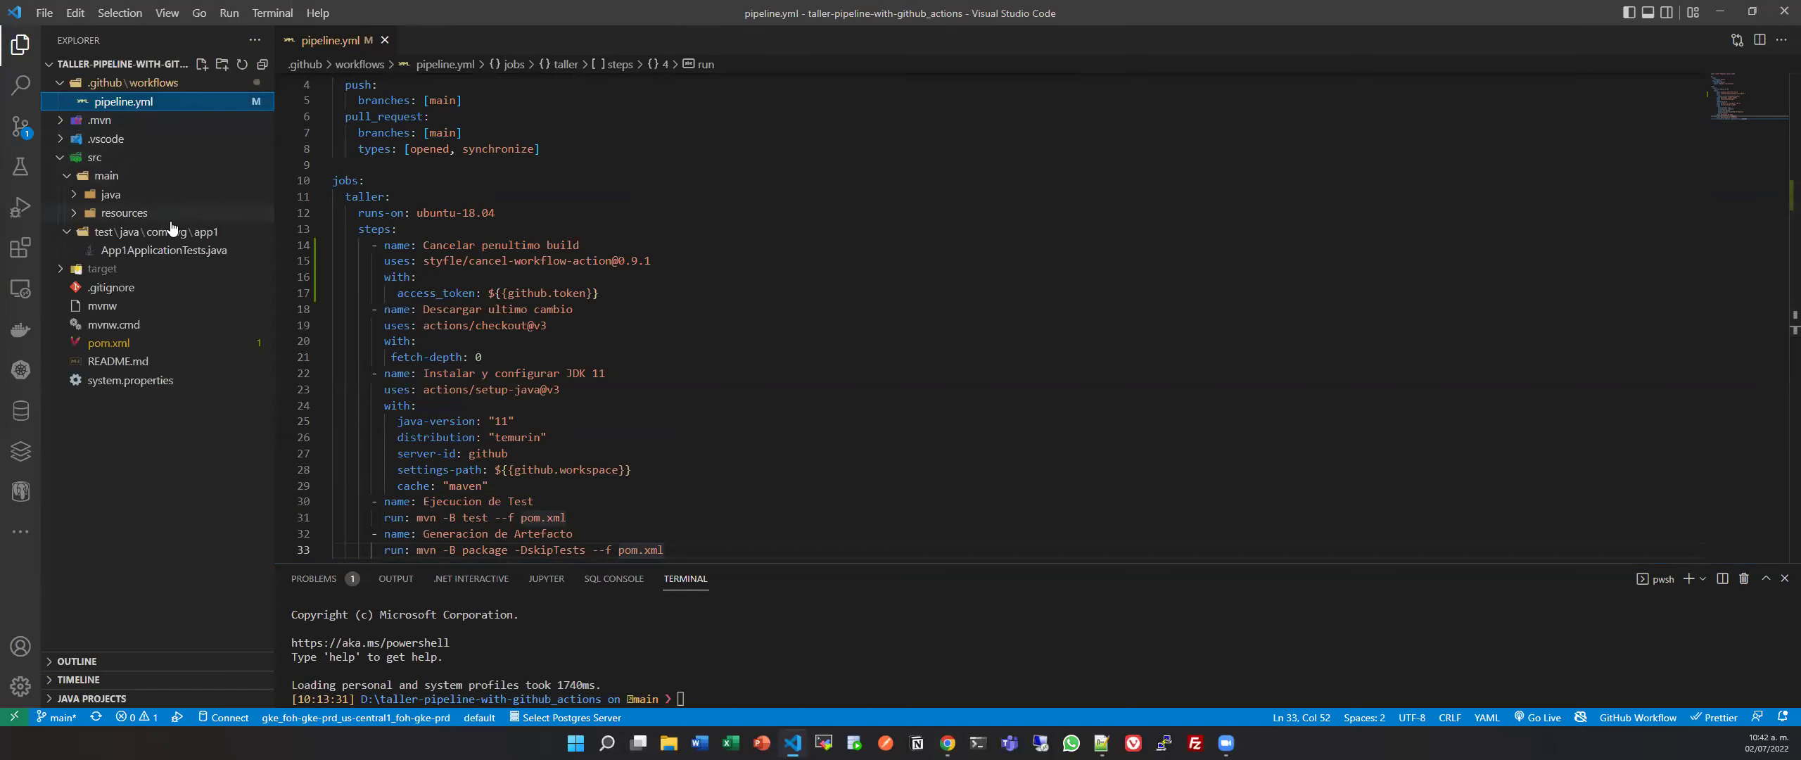
left_click(202, 253)
Open application.yml in resources and add an empty line after name: app1.
left_click(150, 212)
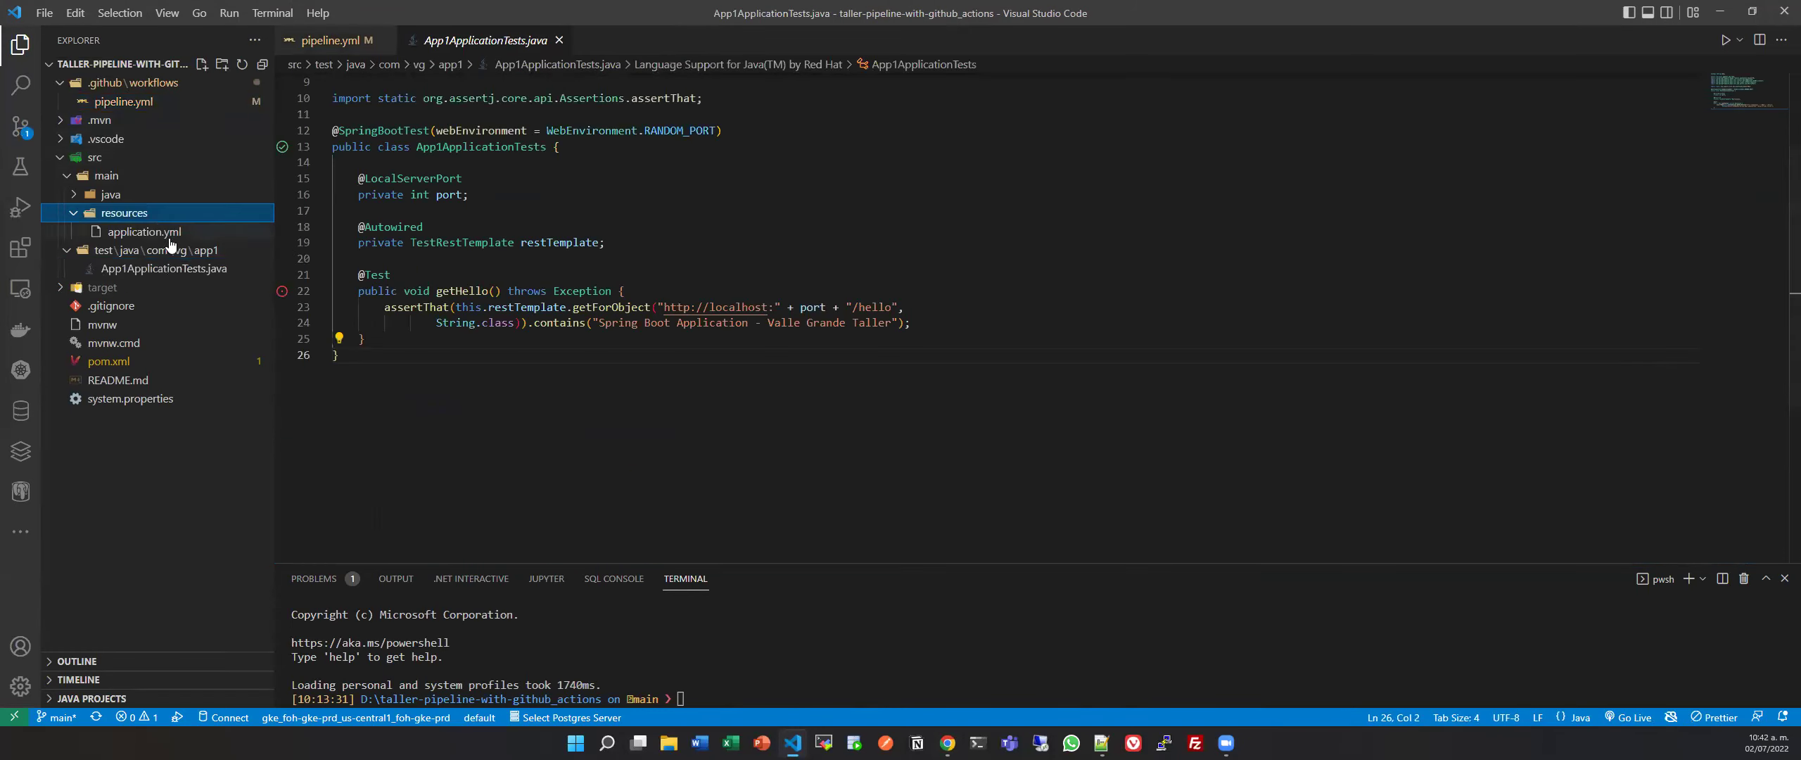
left_click(151, 231)
left_click(476, 166)
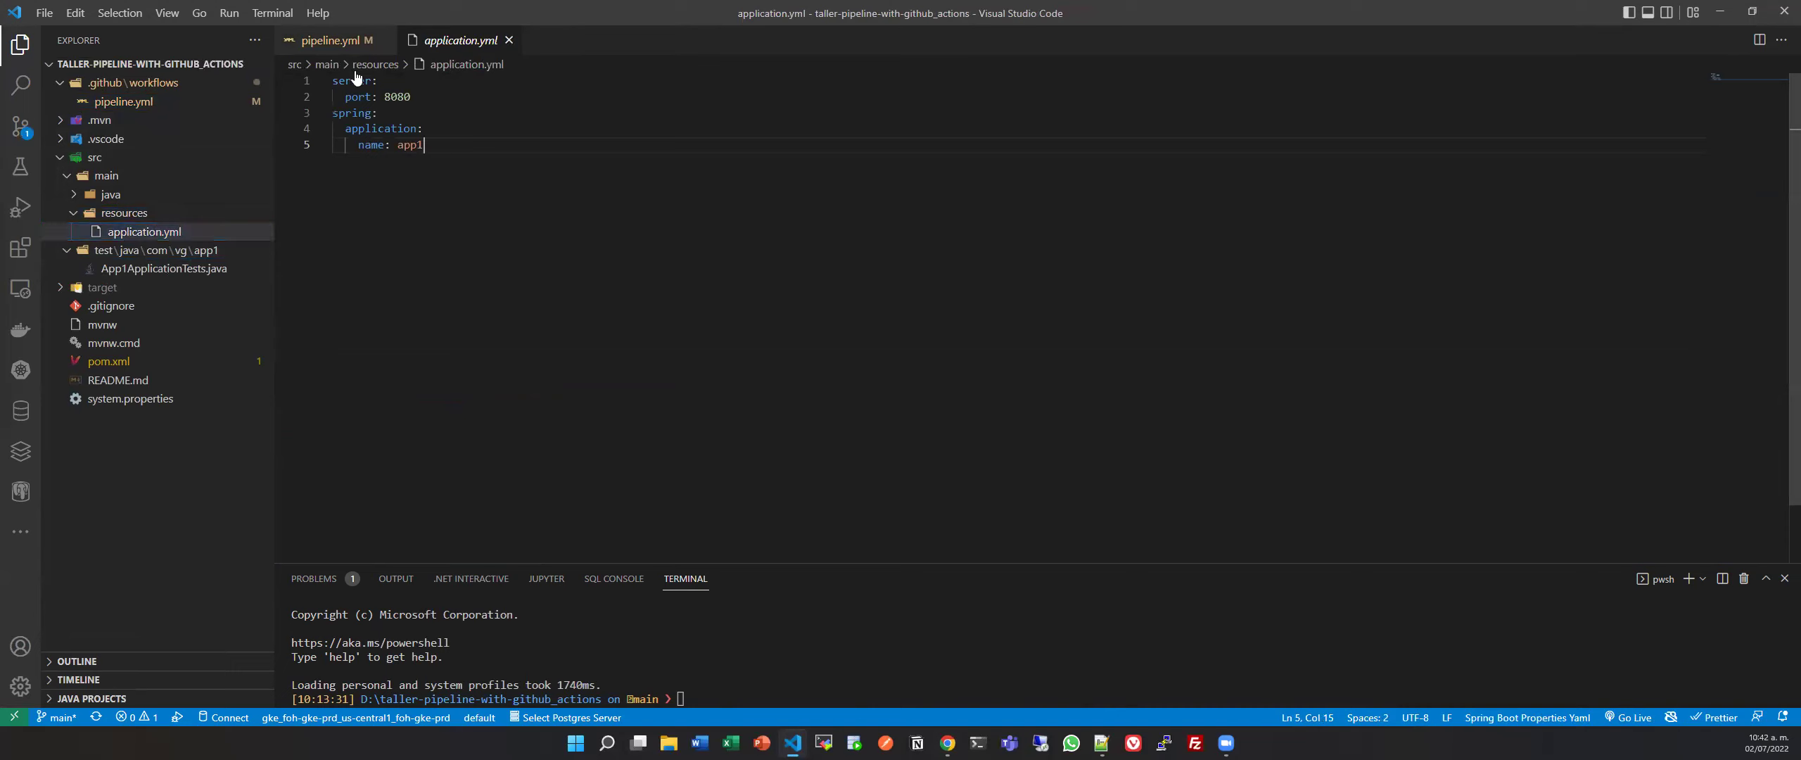
key("Return")
Commit pipeline.yml as 'paso de cancelar penultimo build' and sync it to GitHub.
left_click(21, 127)
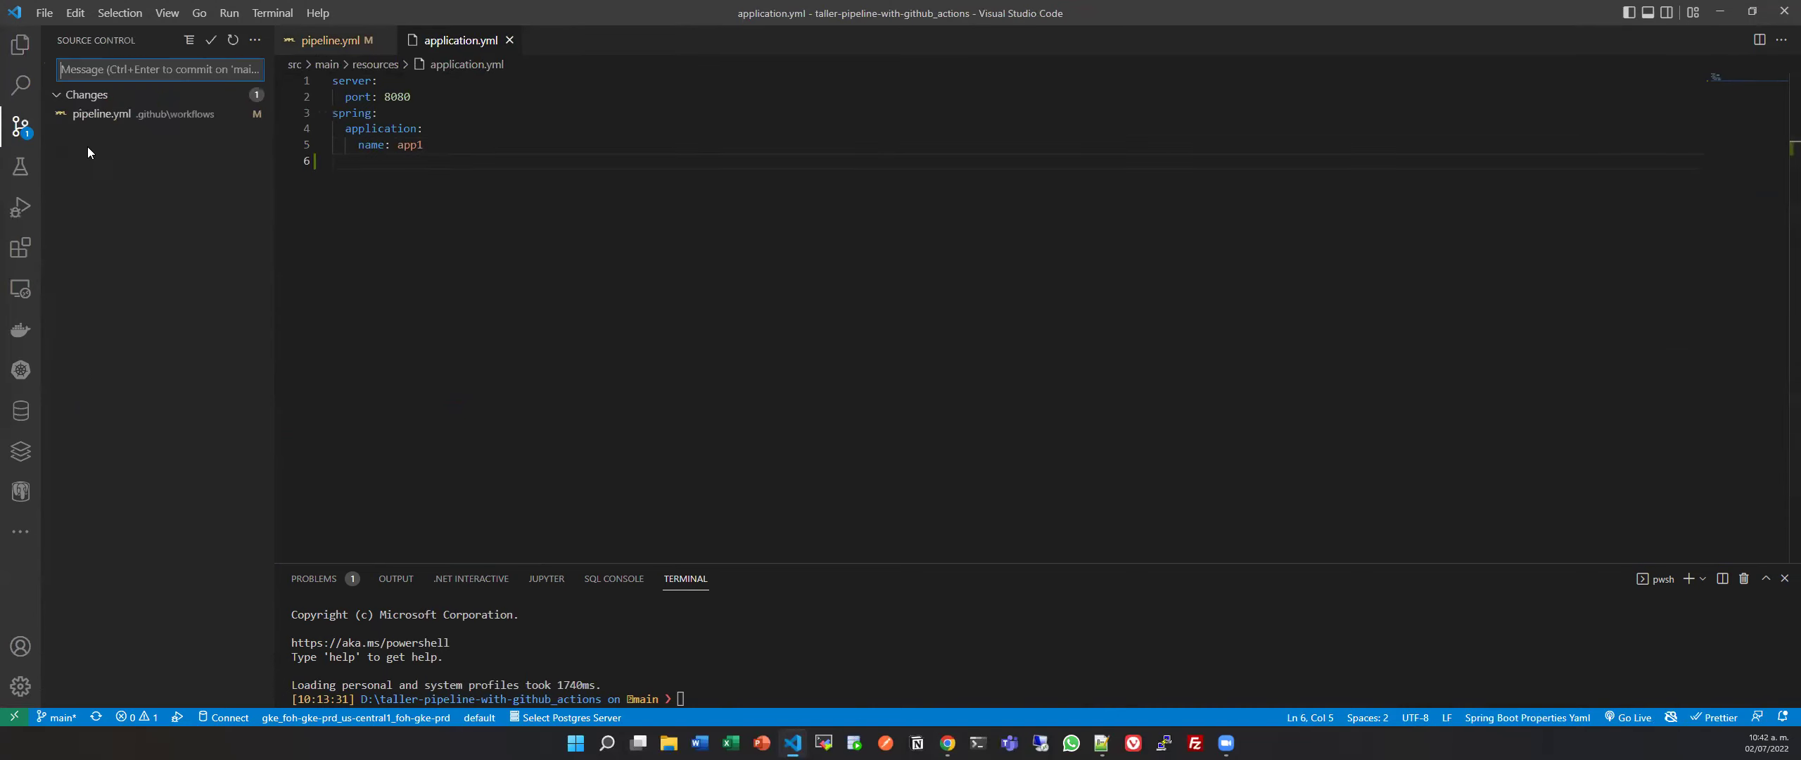
left_click(241, 112)
type("sub")
key("BackSpace")
key("BackSpace")
type("pasop de cancelar penultimo build")
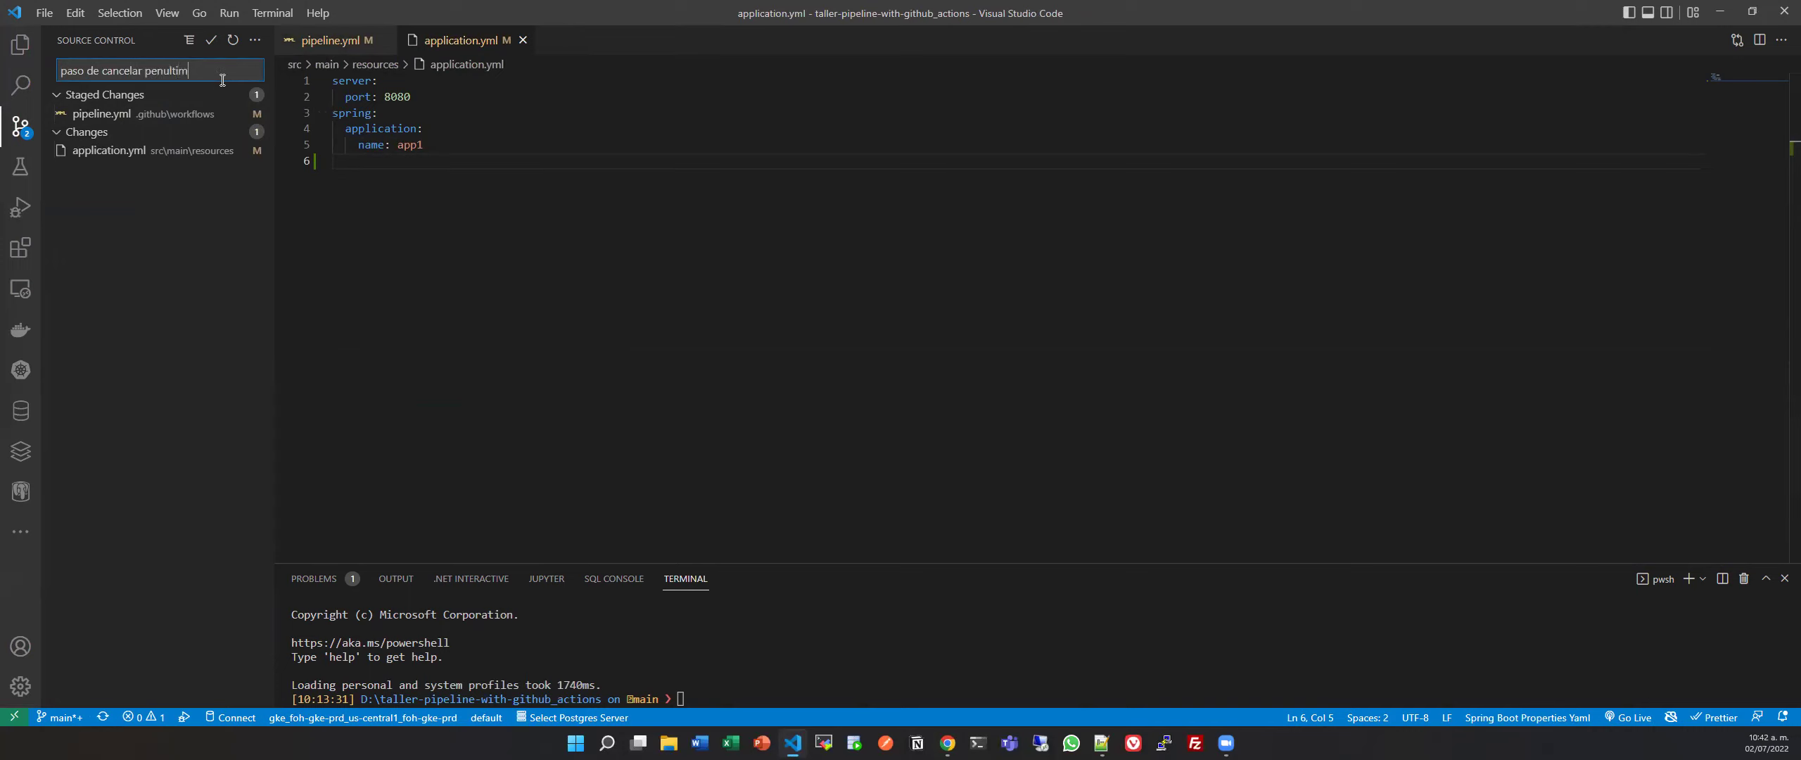
left_click(212, 42)
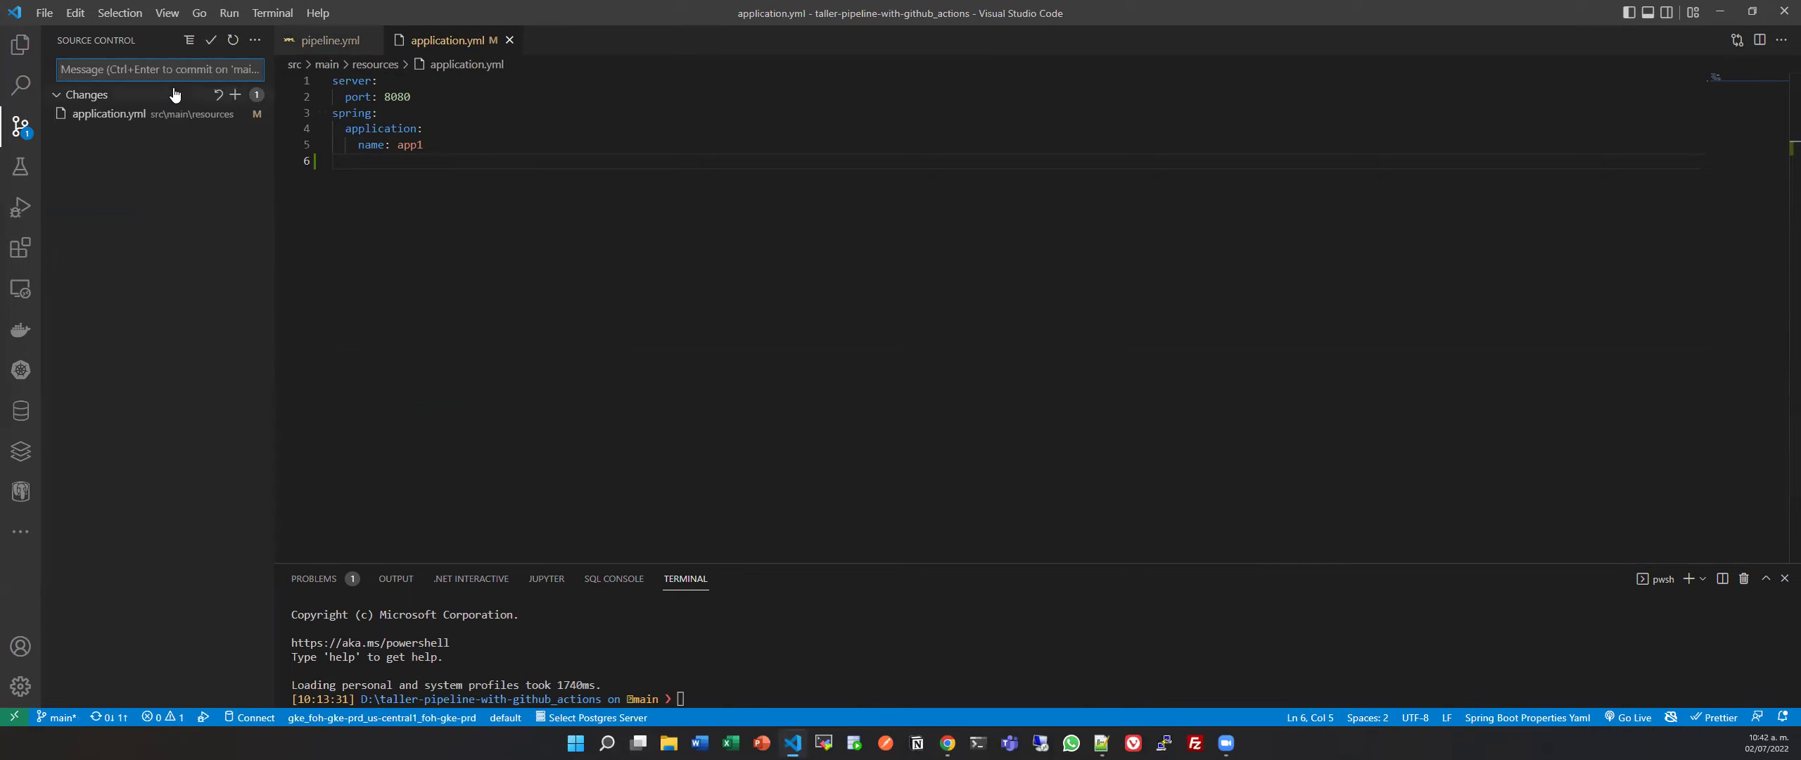
left_click(258, 40)
left_click(109, 717)
left_click(109, 716)
left_click(893, 376)
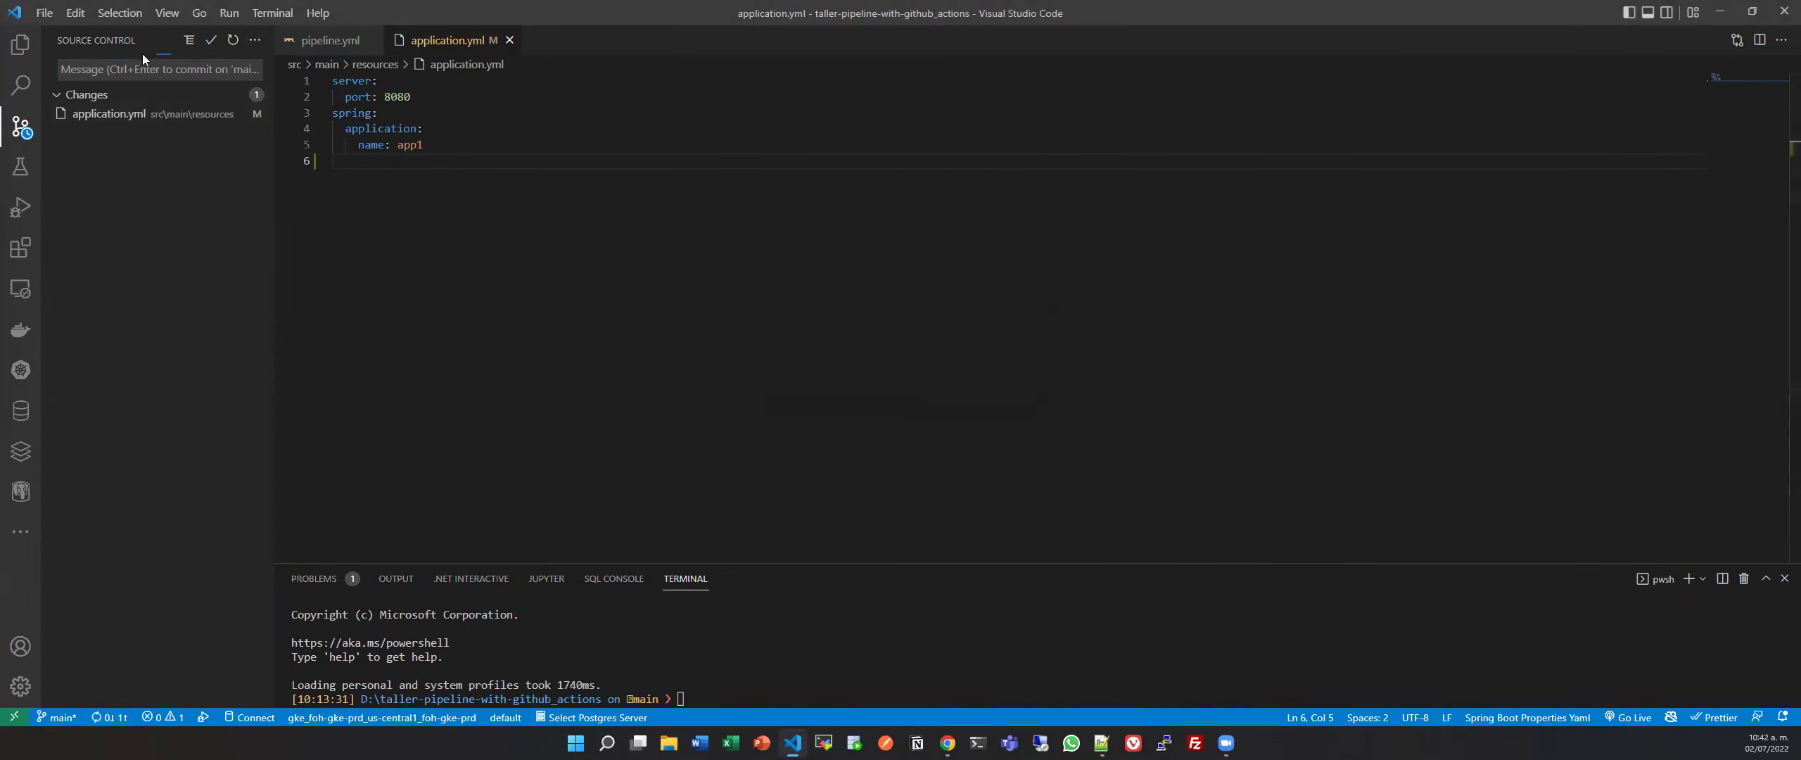
Stage application.yml, commit it as 'probando step', and sync to GitHub.
mouse_move(231, 103)
left_click(236, 96)
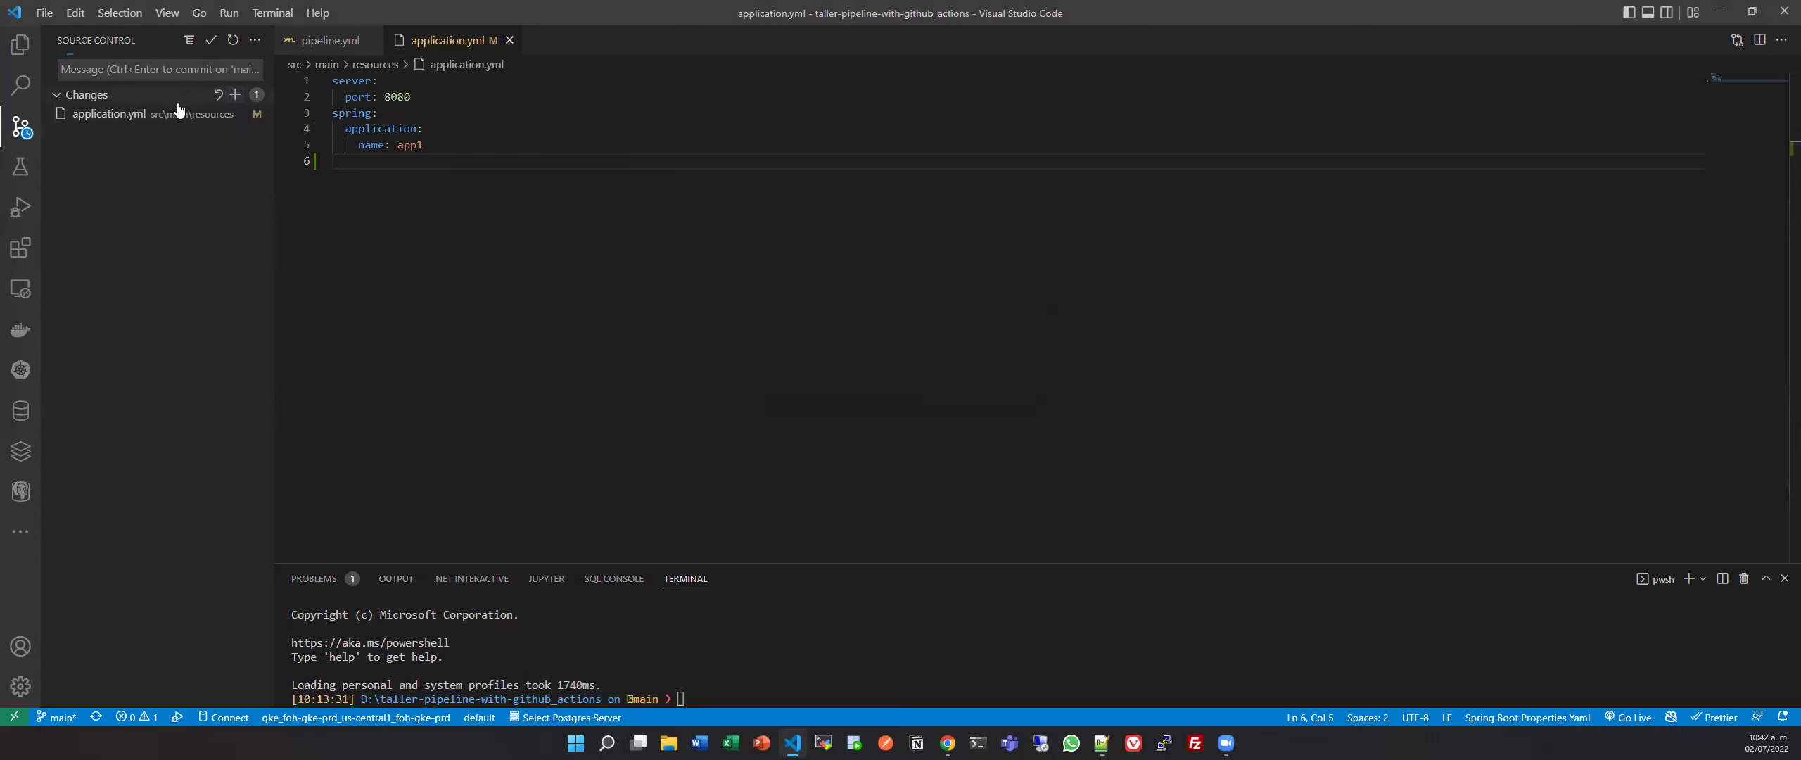
left_click(186, 69)
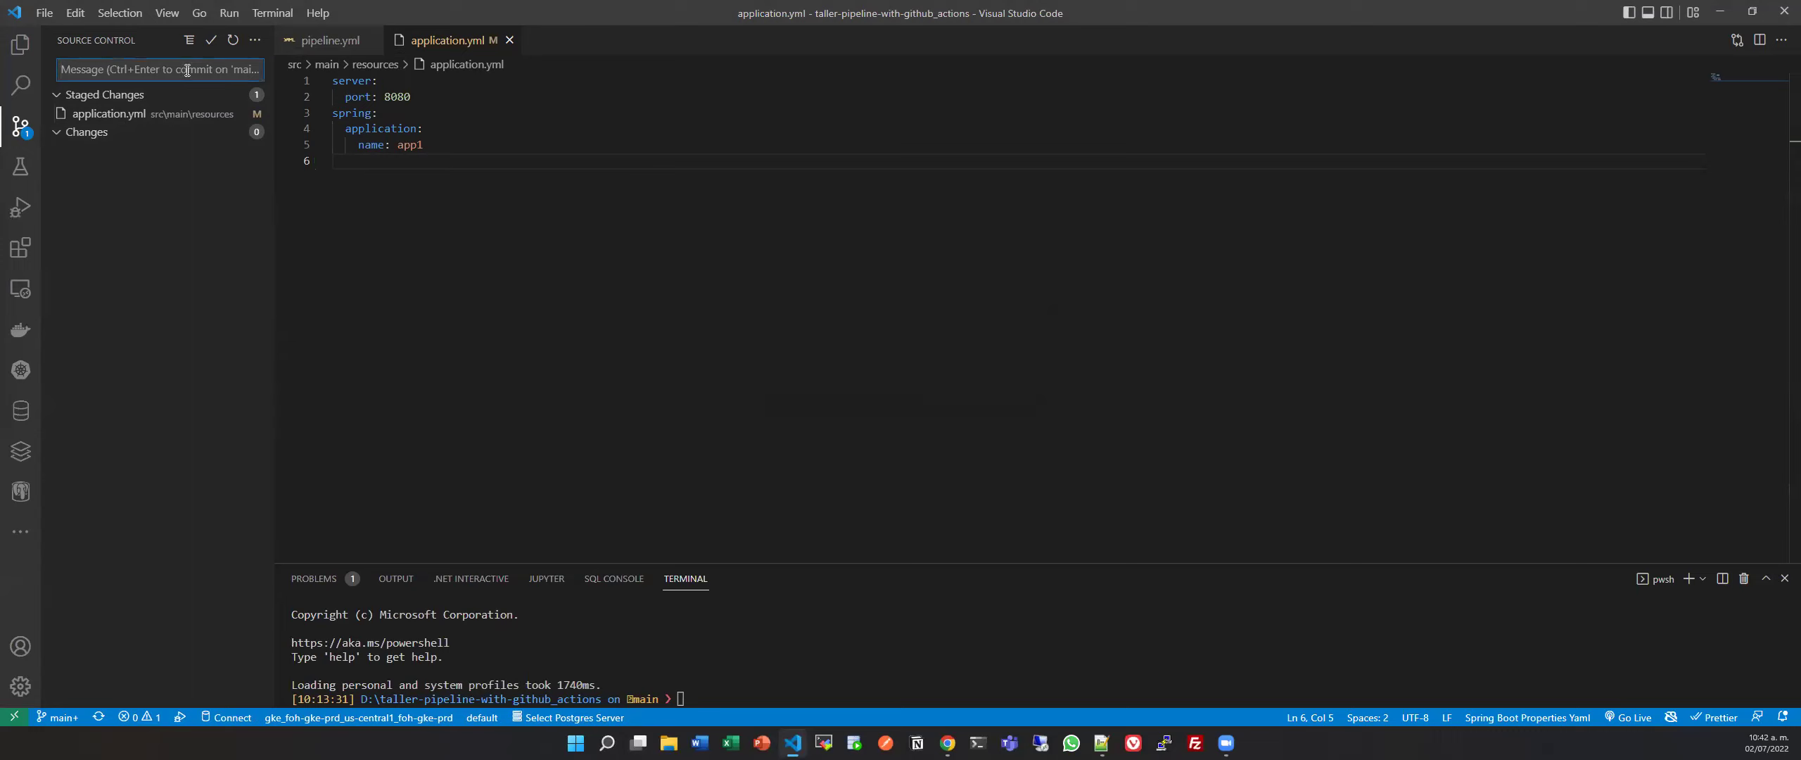
type("probanmdo step")
left_click(211, 42)
left_click(185, 104)
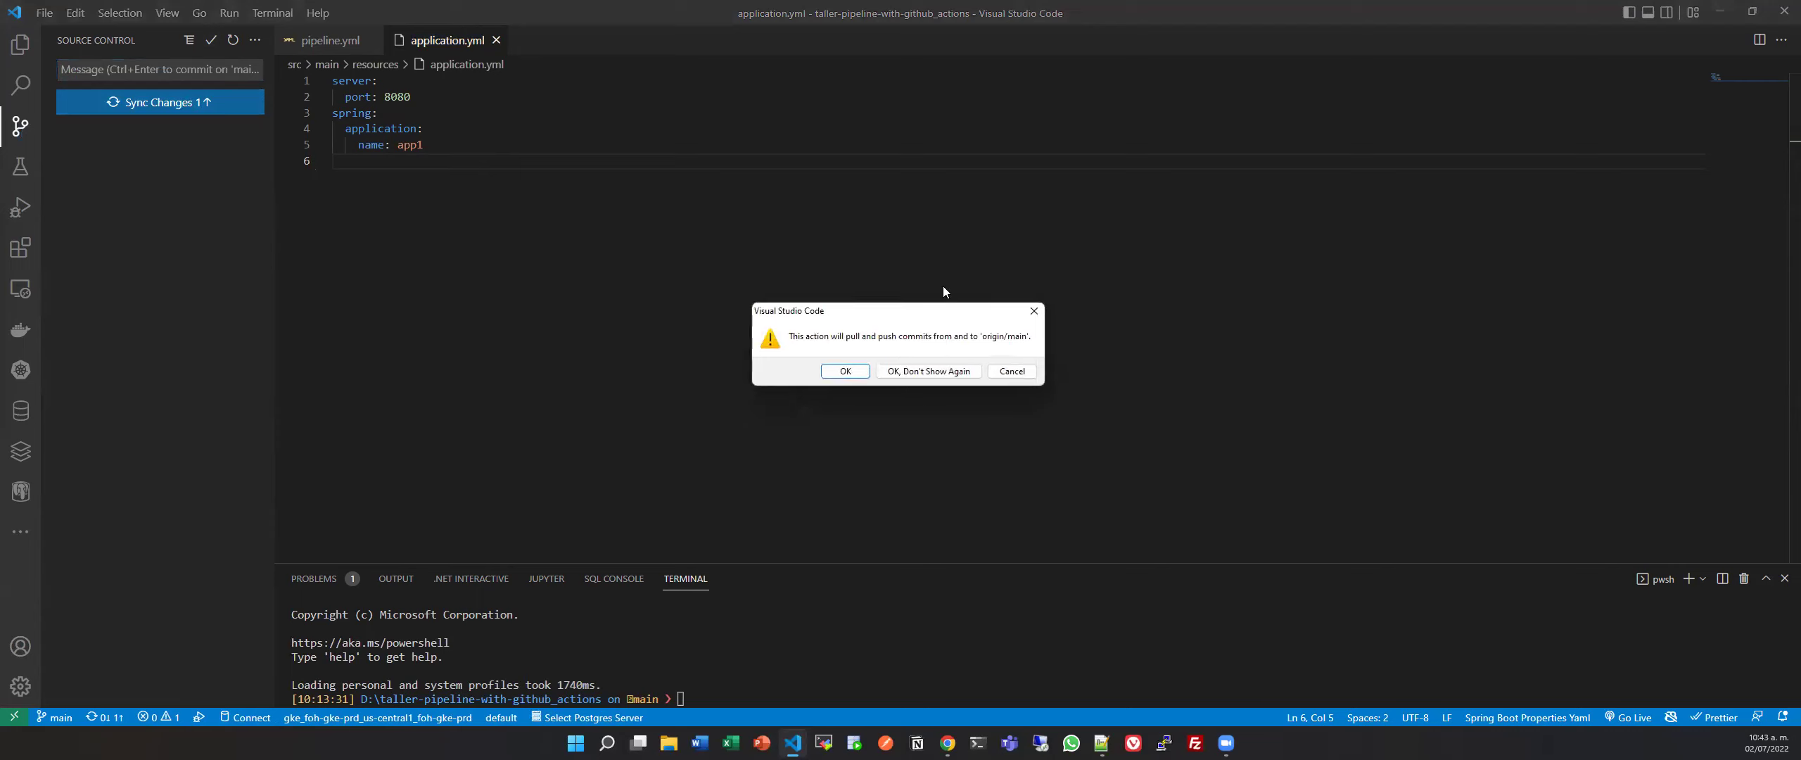
left_click(847, 371)
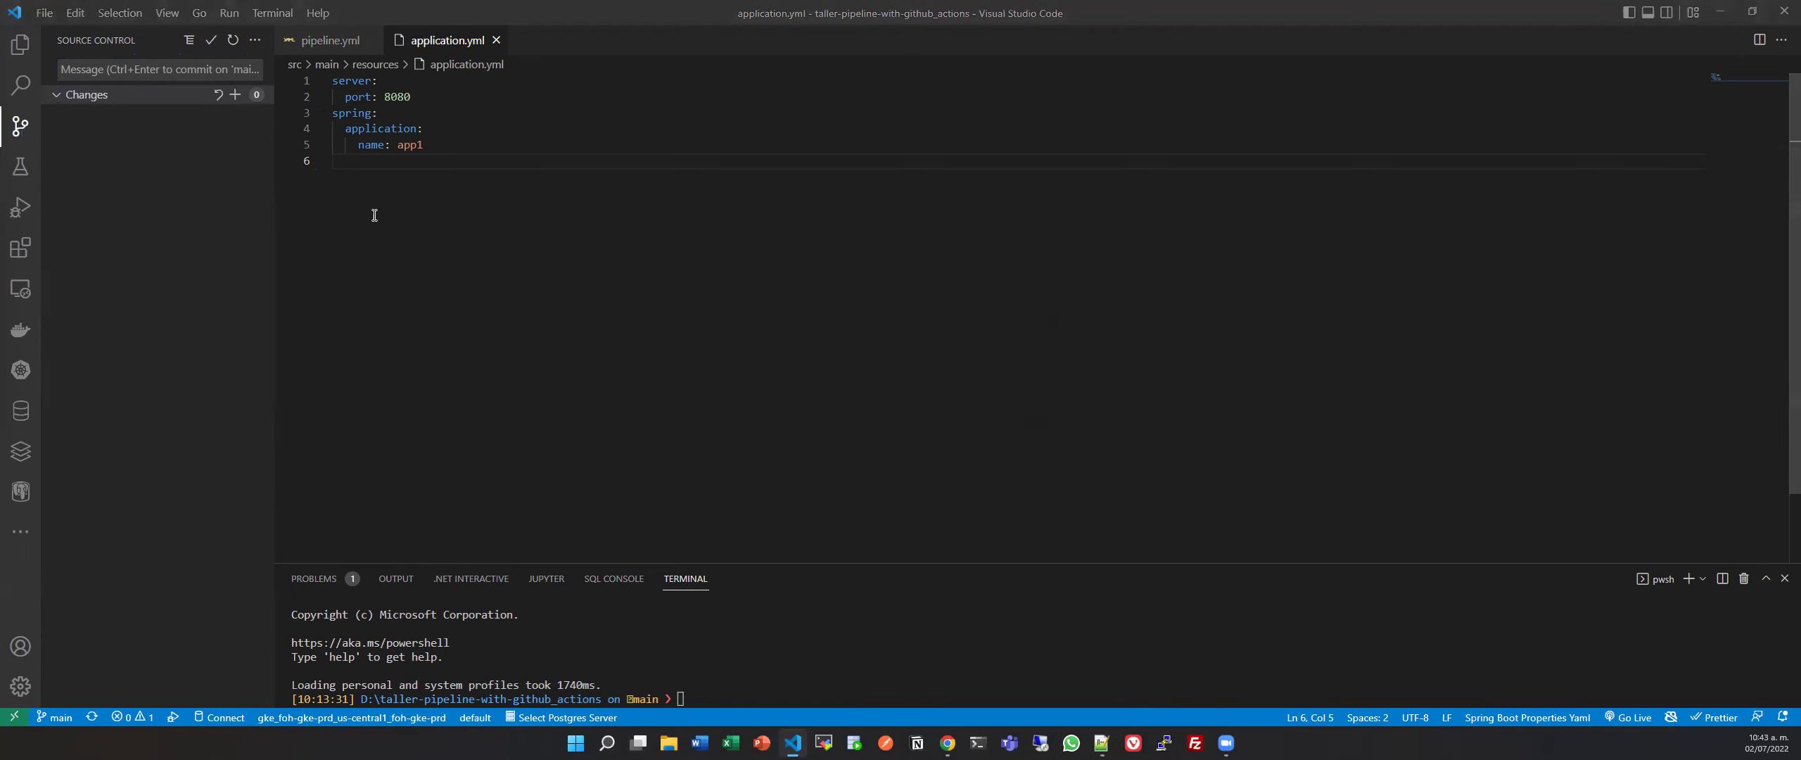
Open run #19 'probando step' in a new tab and confirm the Cancelar penultimo build log's cancel request.
key("alt+Tab")
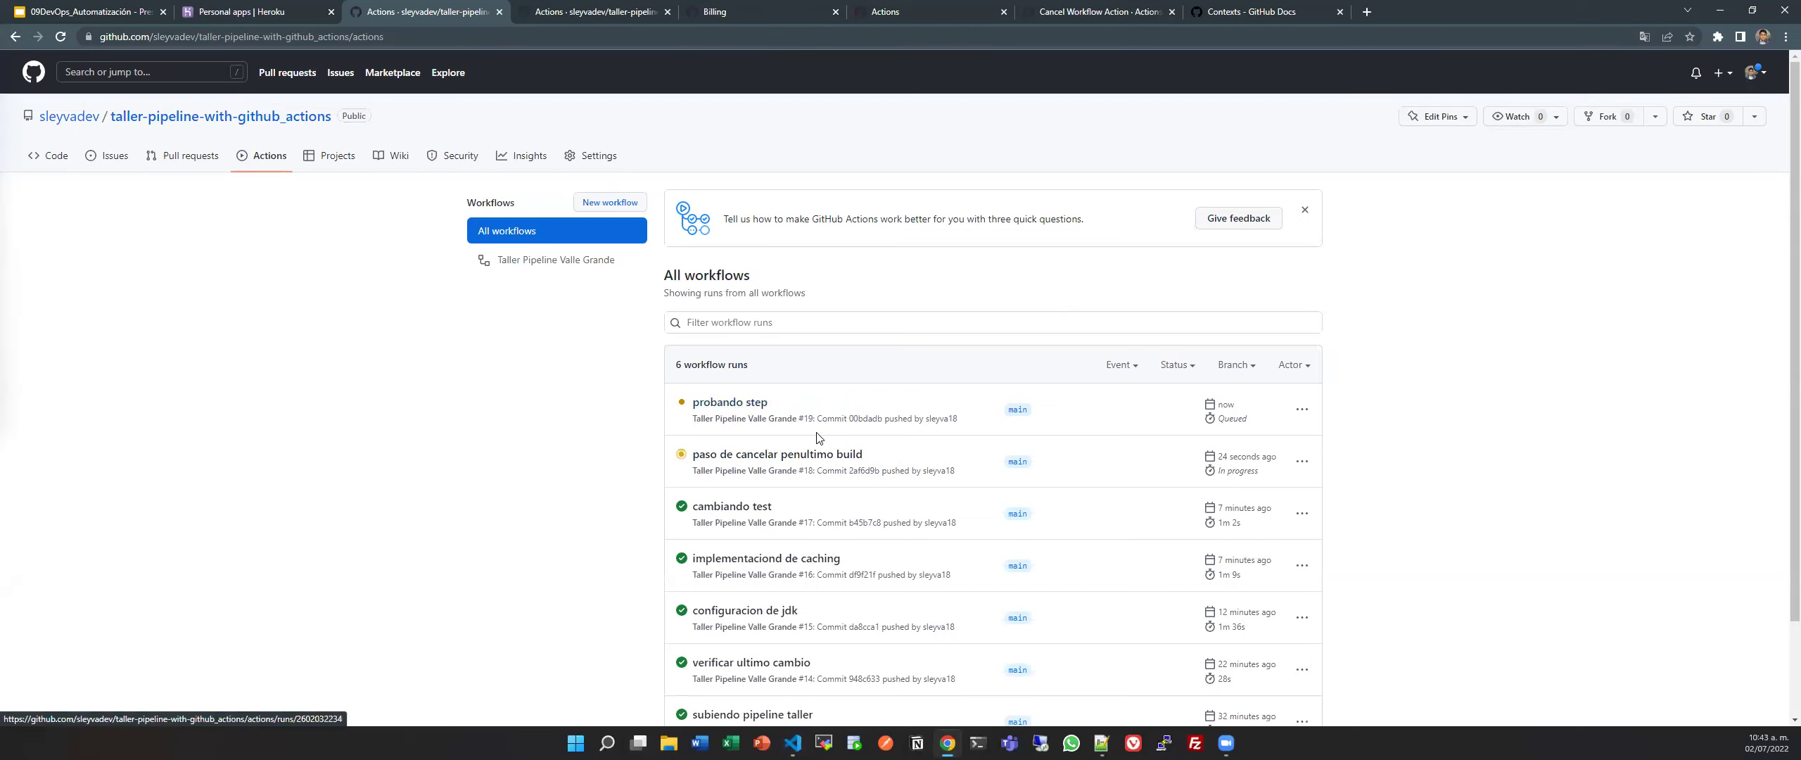
middle_click(749, 407)
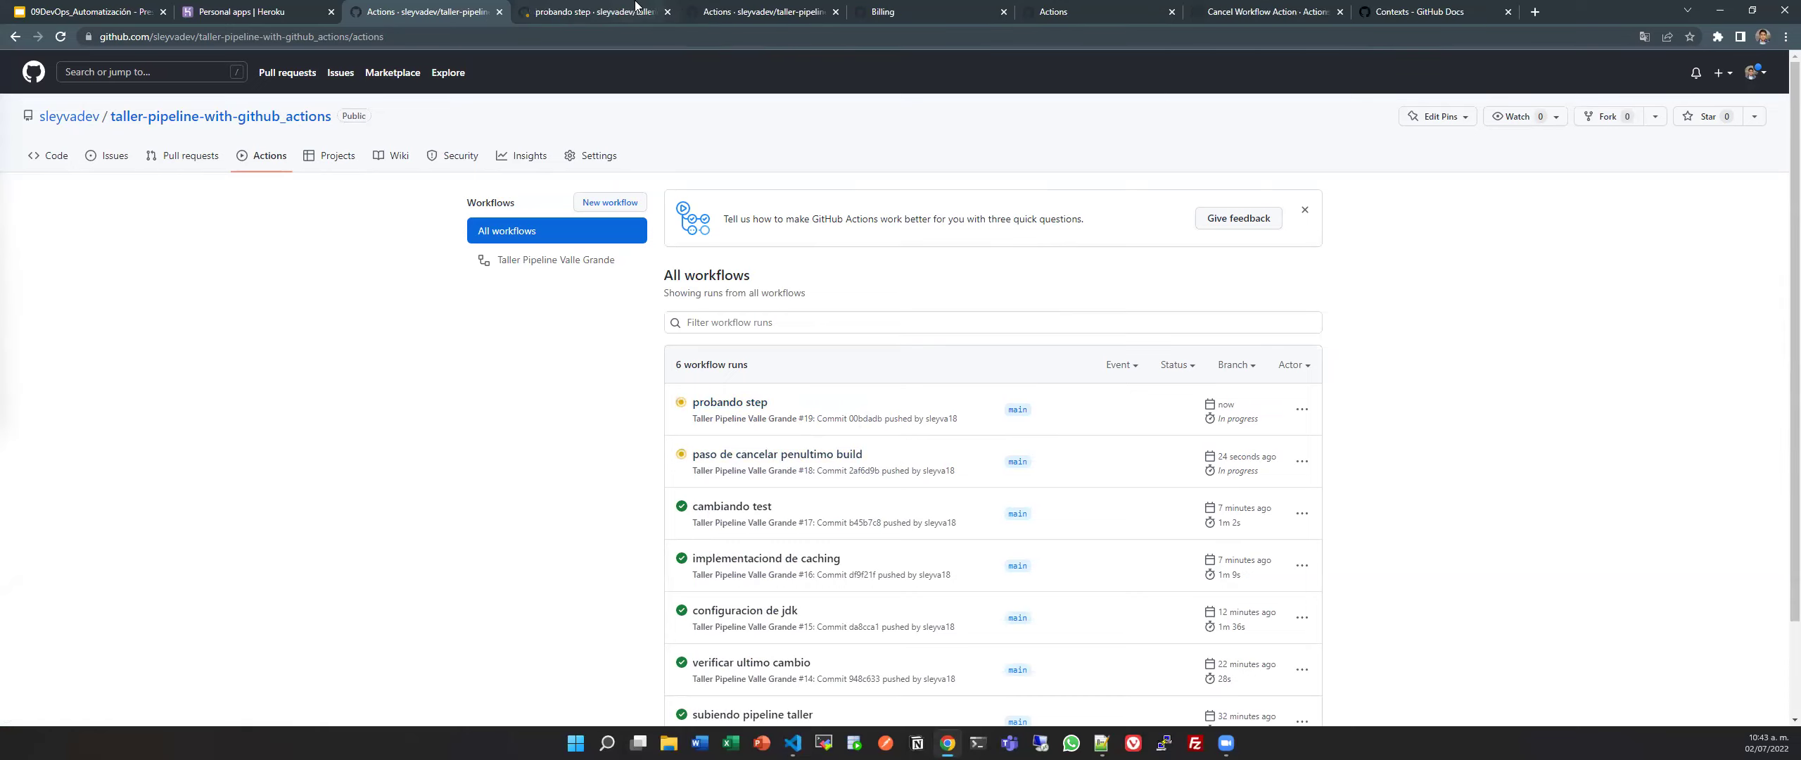
left_click(636, 5)
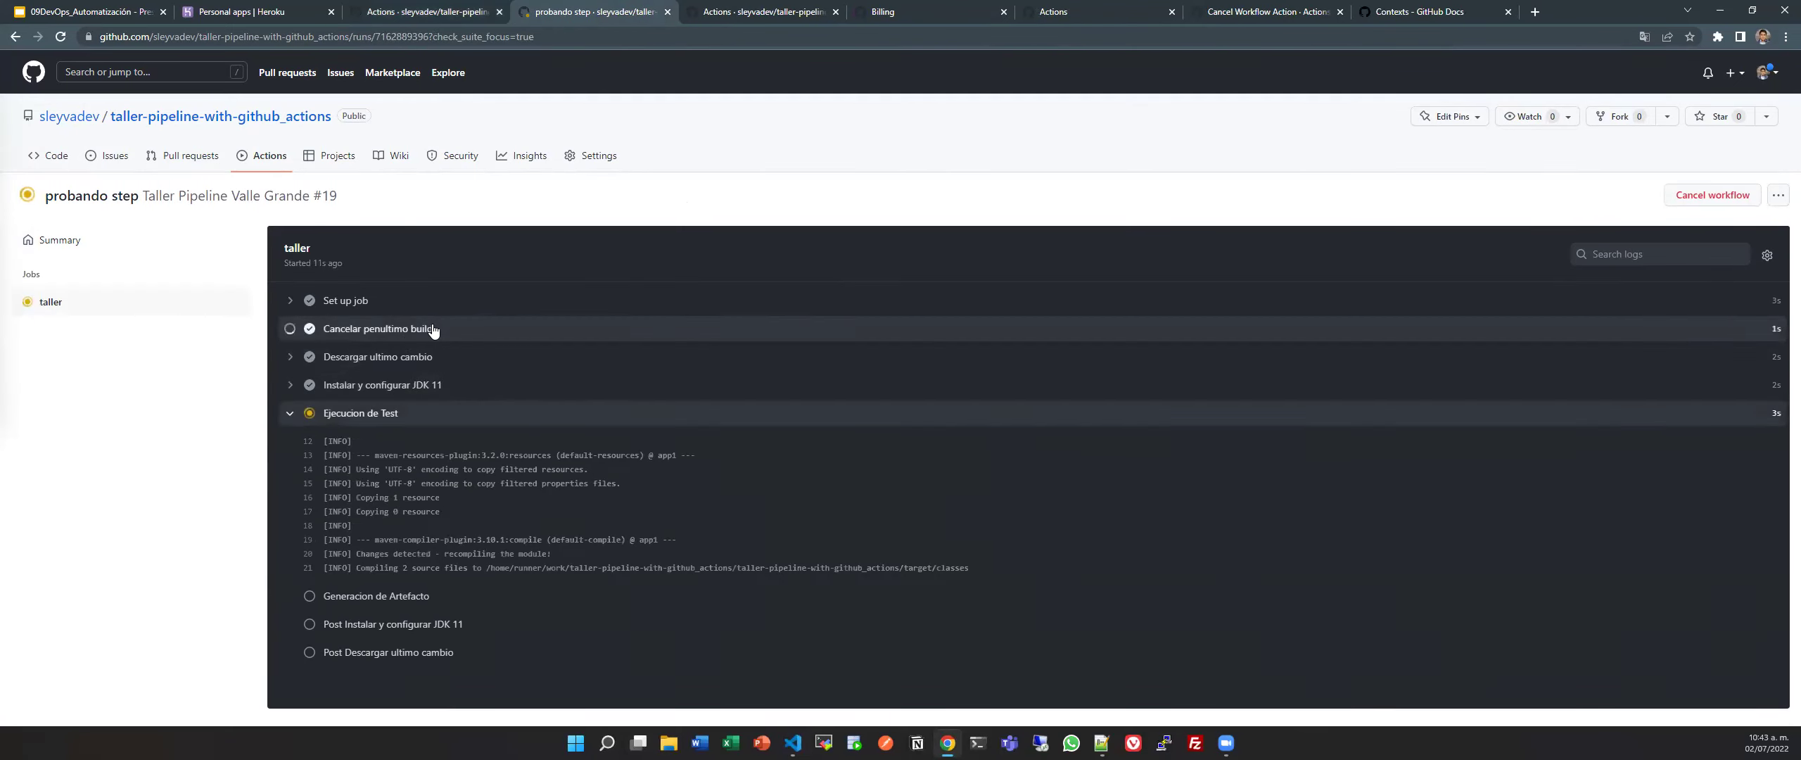
left_click(432, 330)
scroll(348, 334, "down", 3)
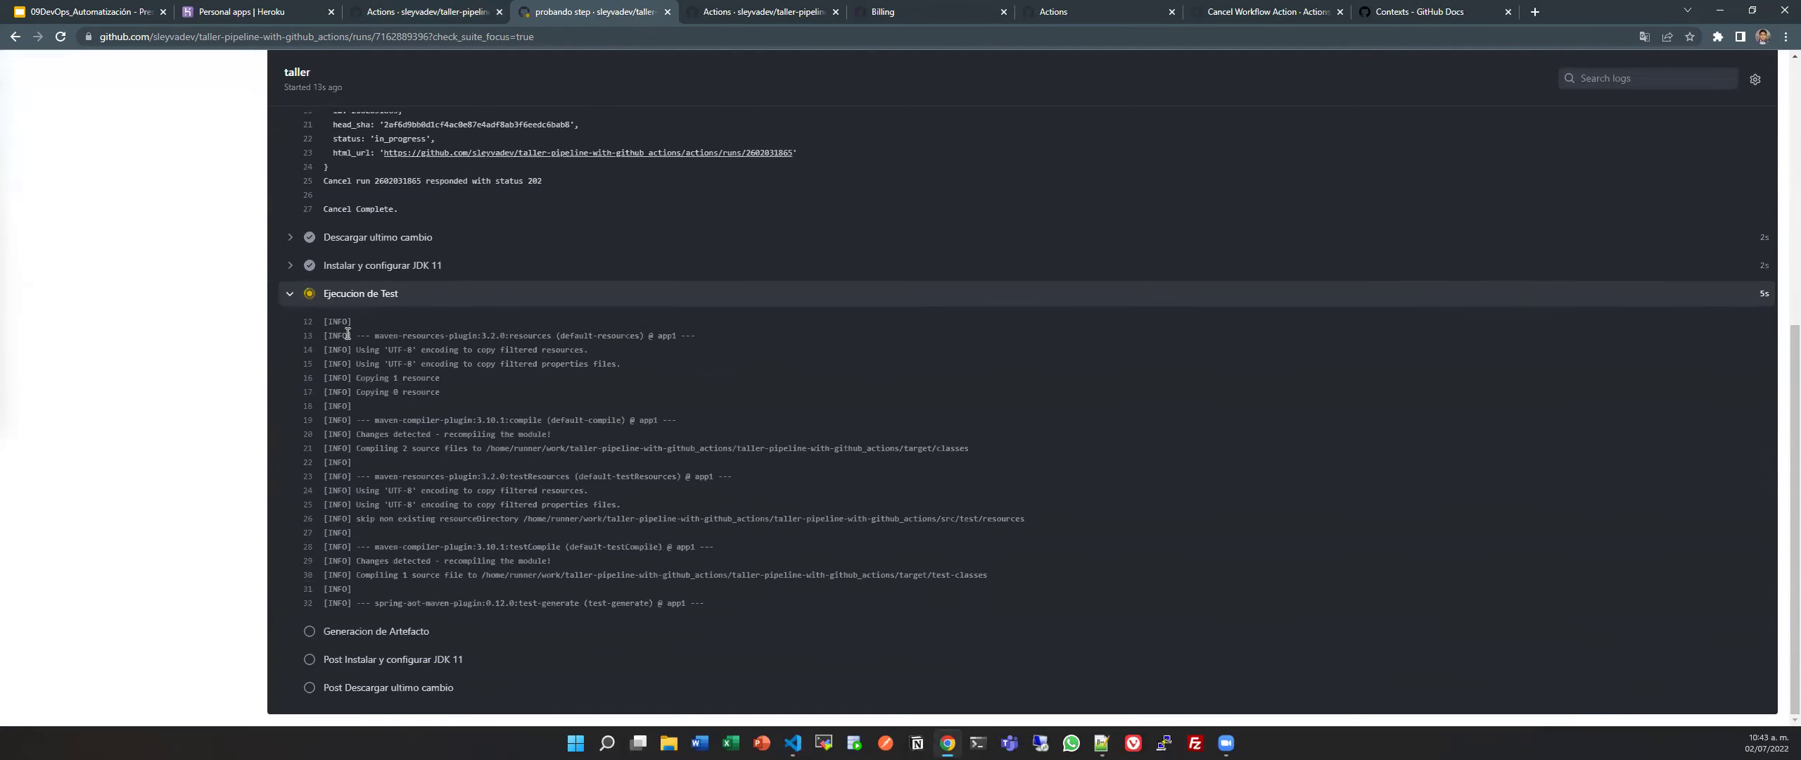
scroll(348, 333, "up", 6)
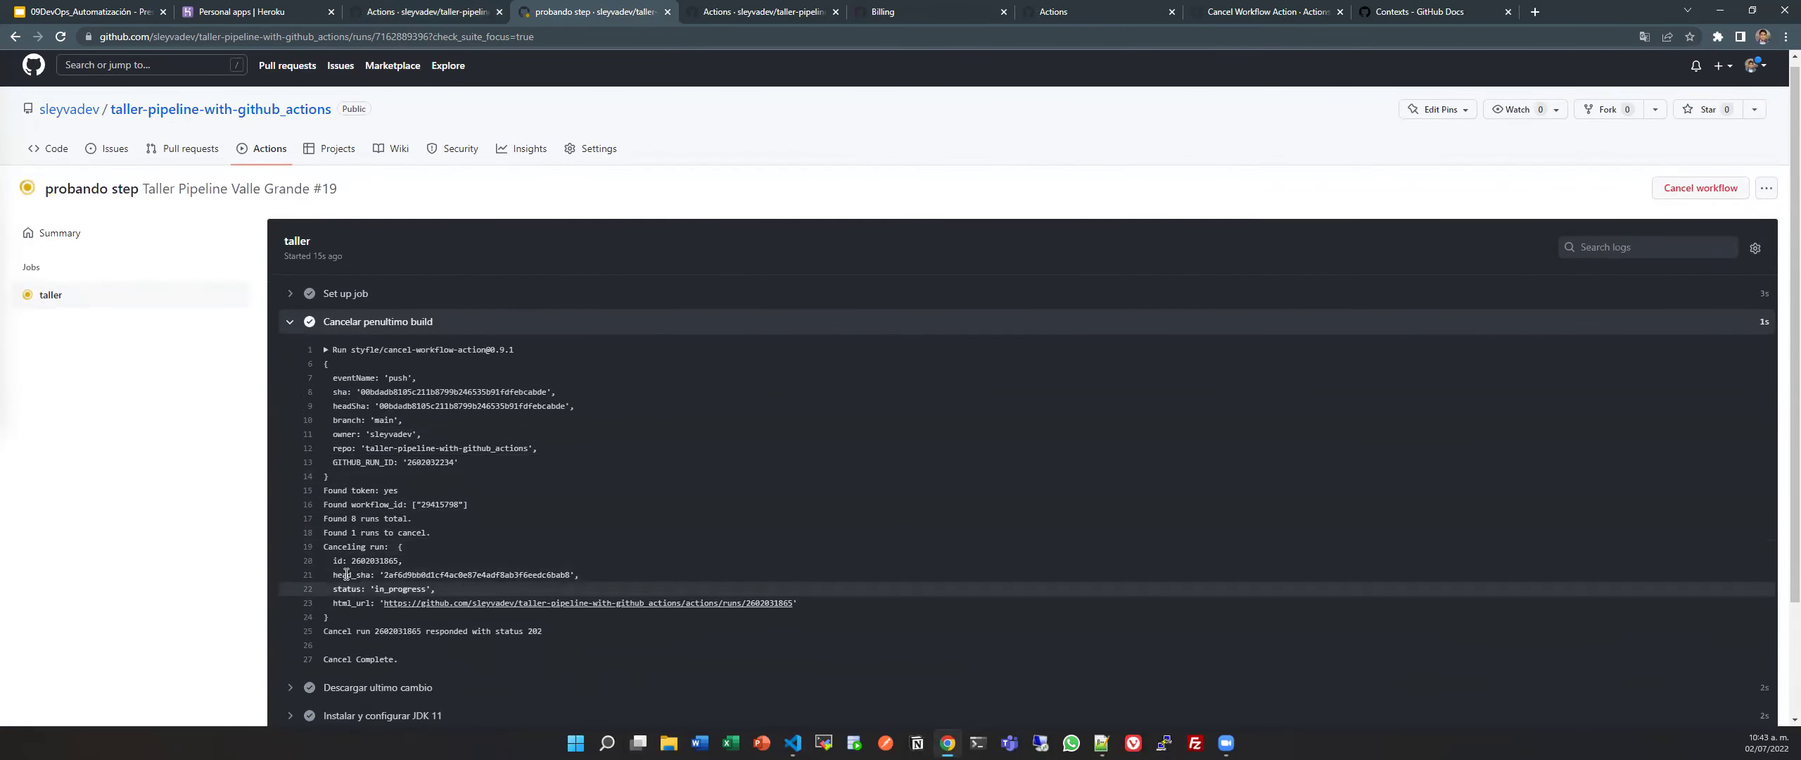
scroll(346, 563, "down", 1)
left_click_drag(418, 463, 378, 463)
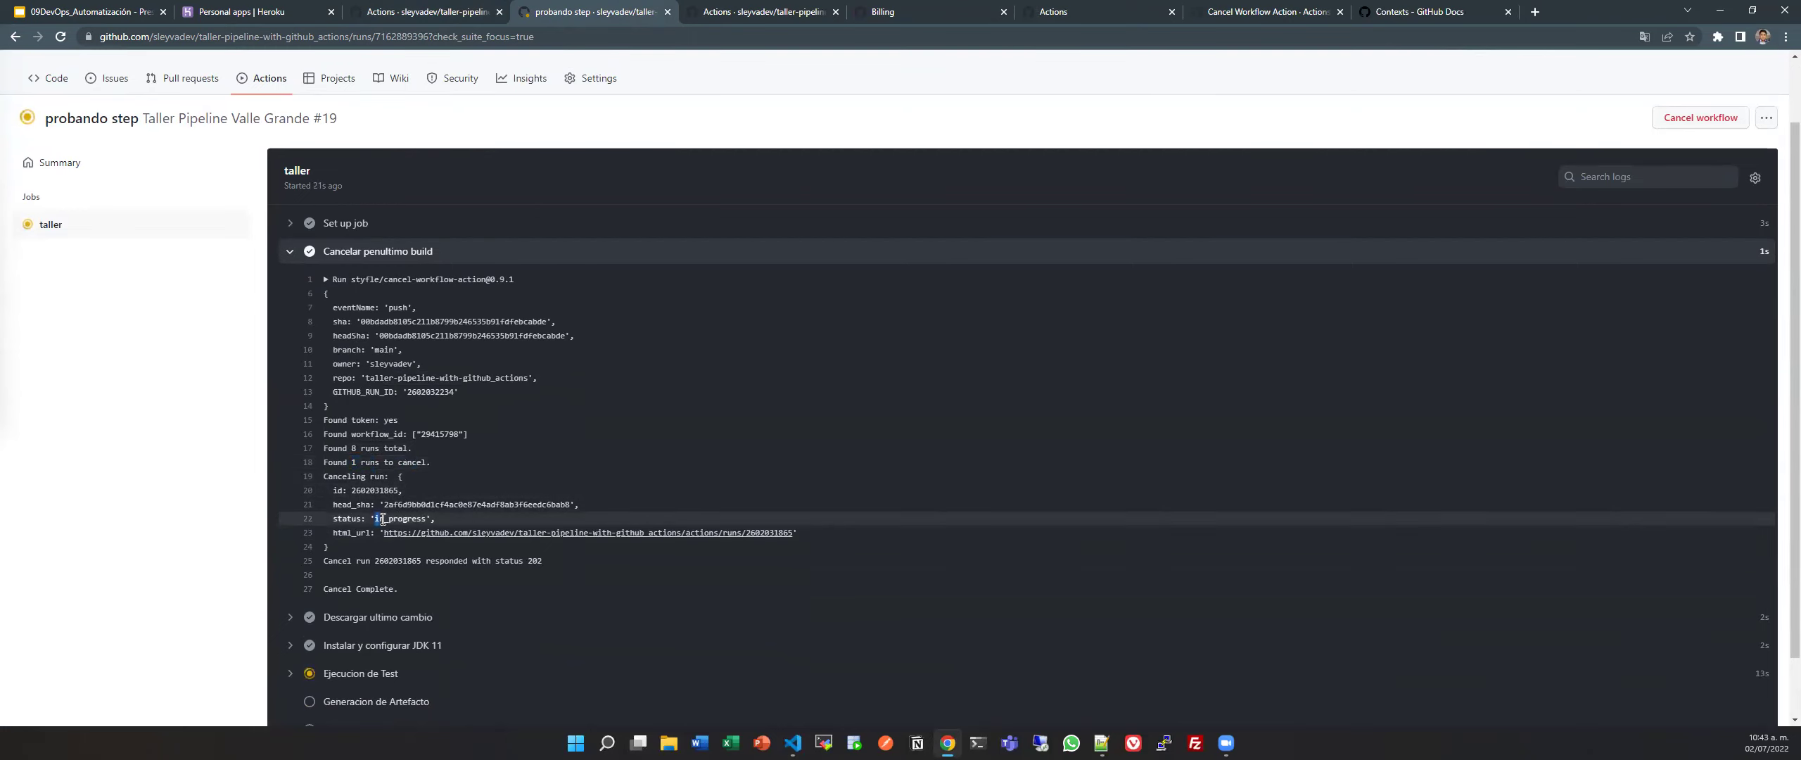
triple_click(505, 561)
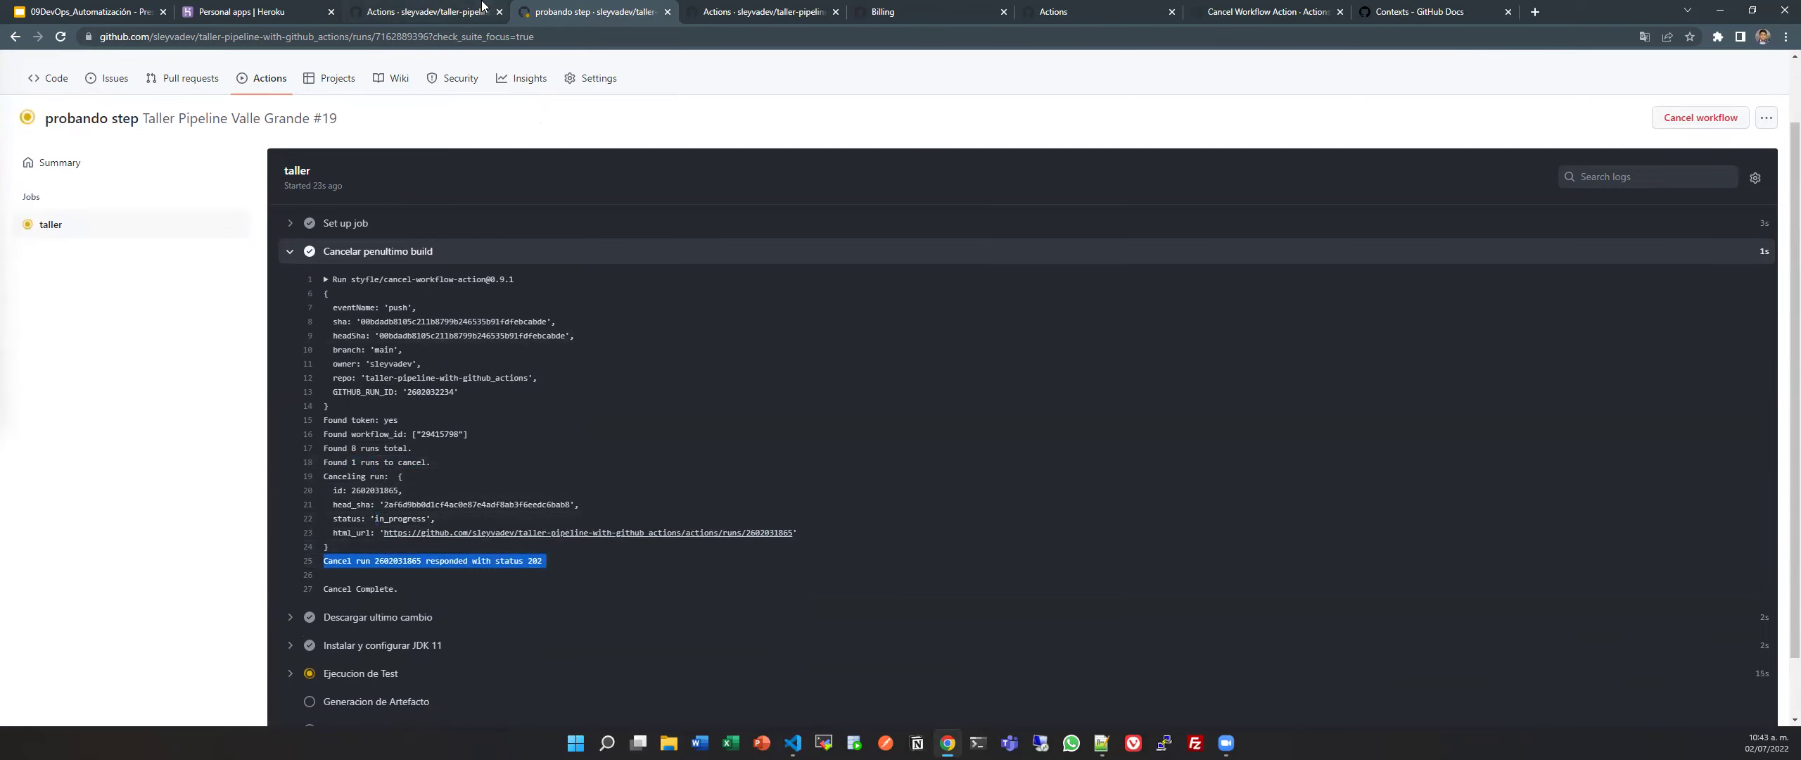
left_click(436, 11)
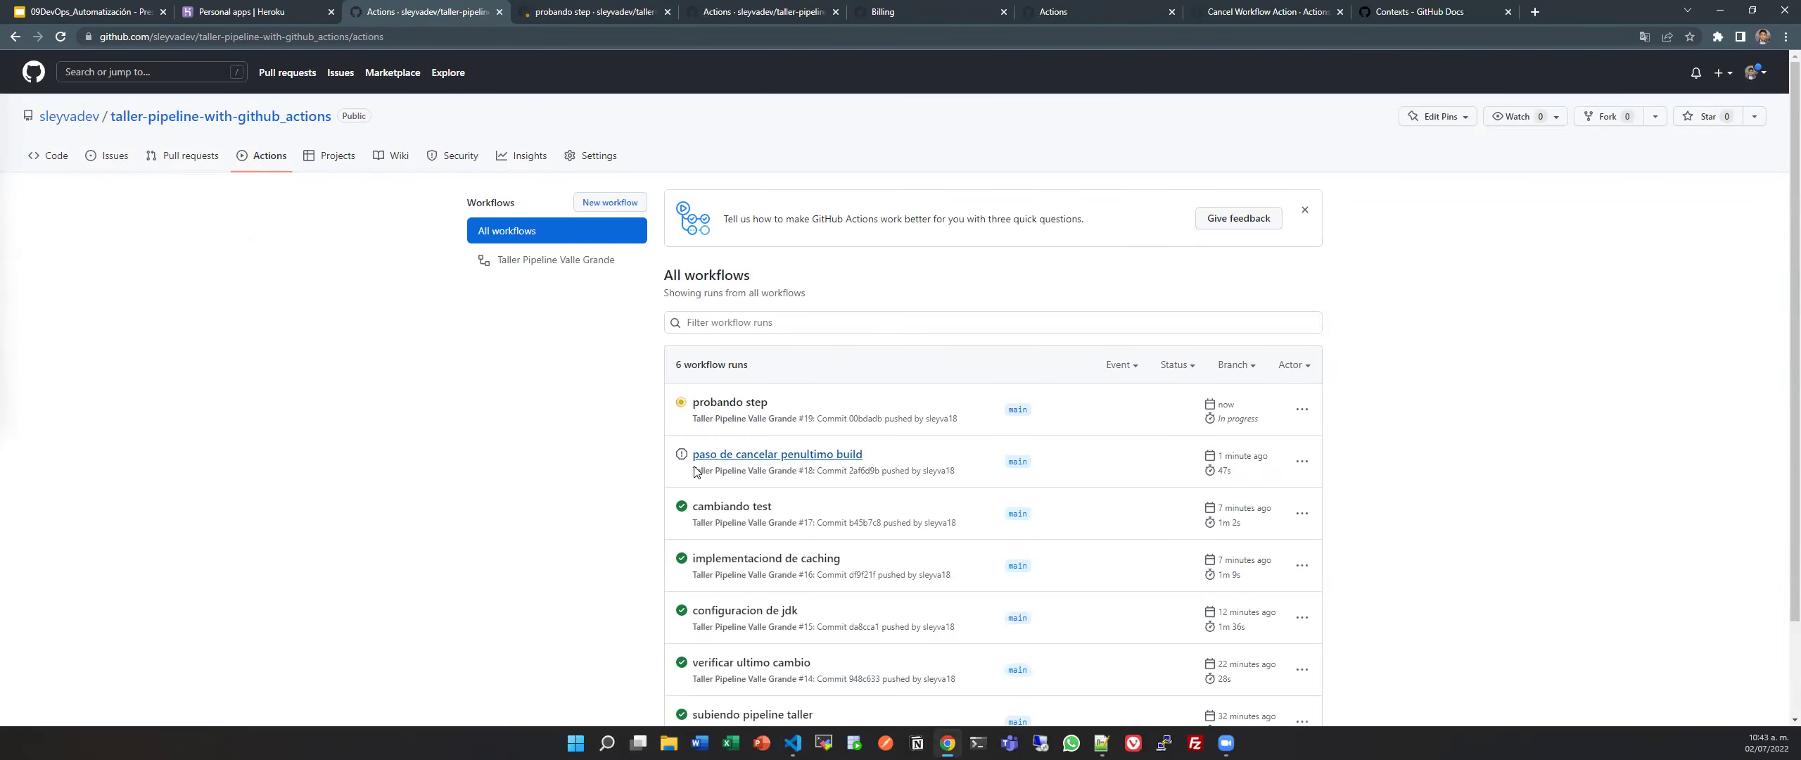
Review cancelled run #18's summary and taller job log against run #19's job log.
left_click(746, 461)
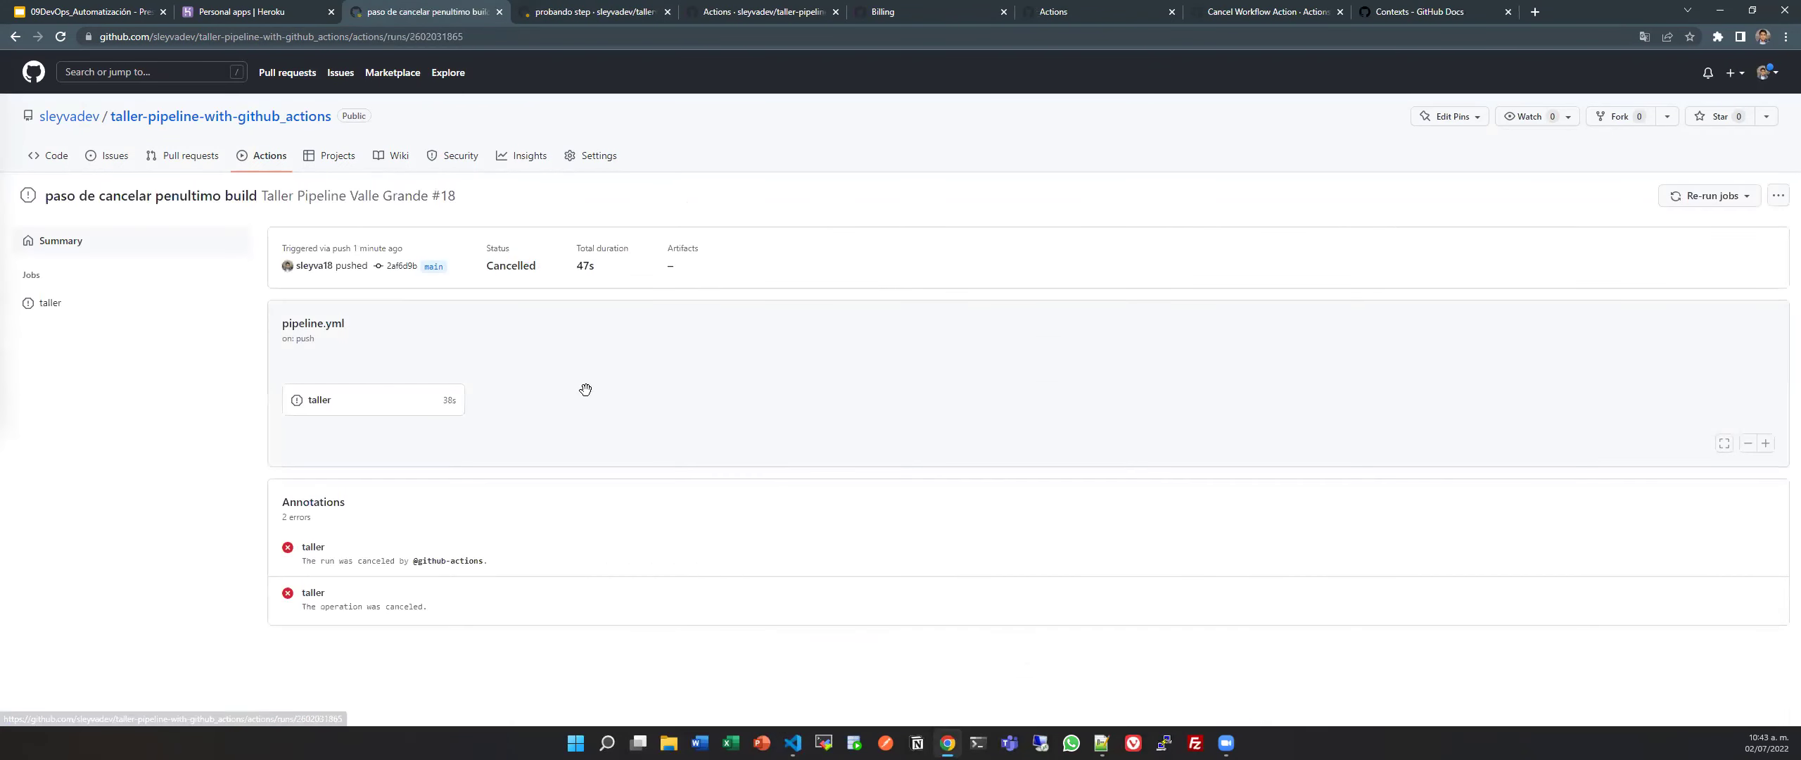
left_click(373, 407)
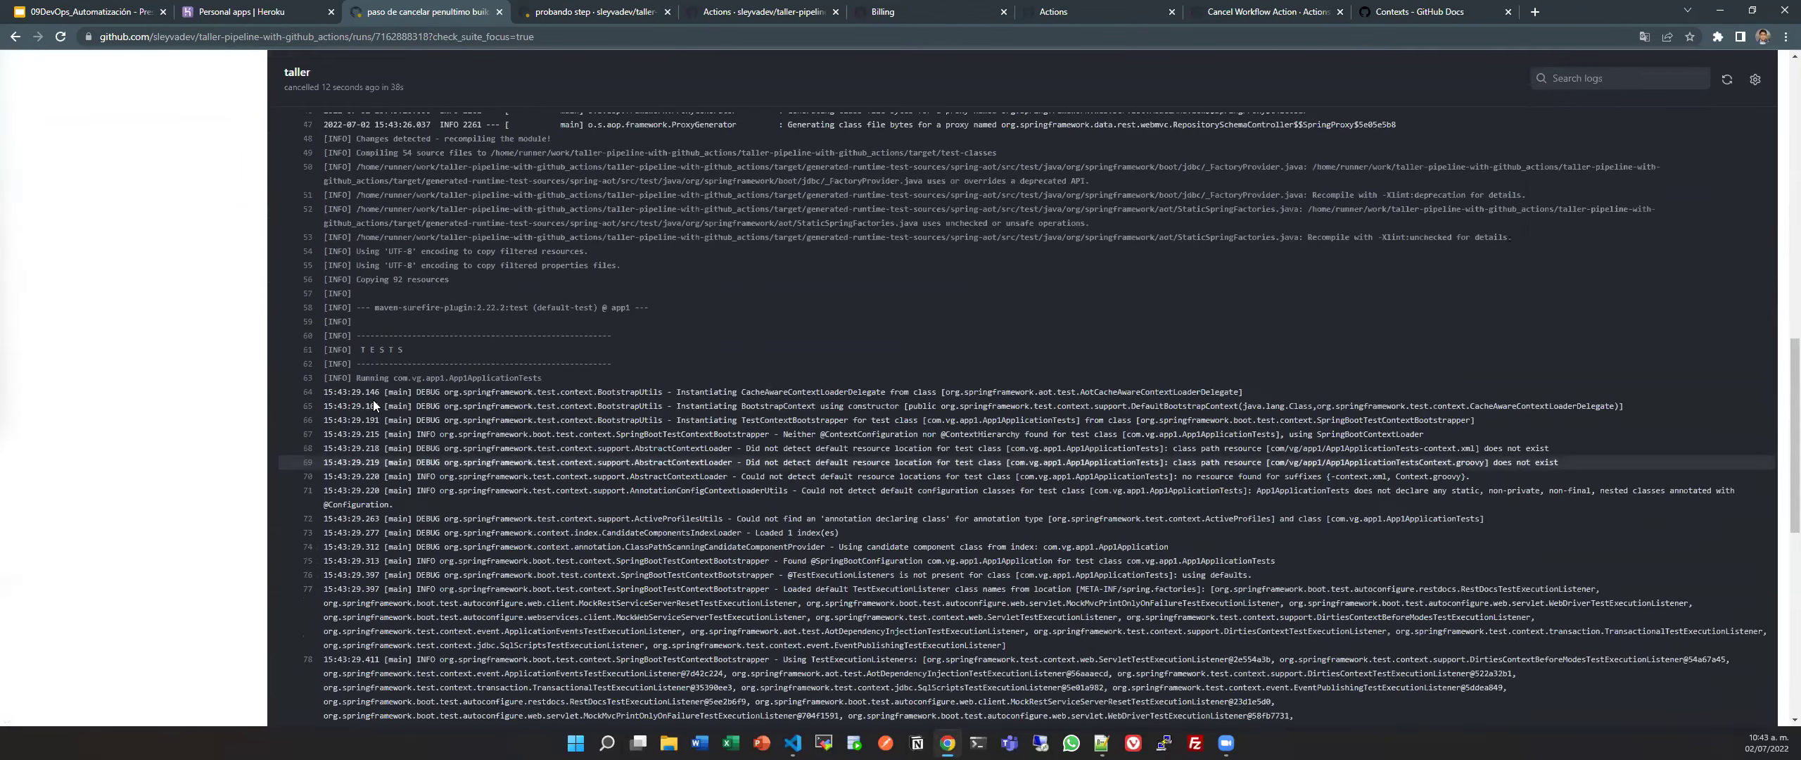
scroll(372, 399, "up", 10)
left_click(409, 417)
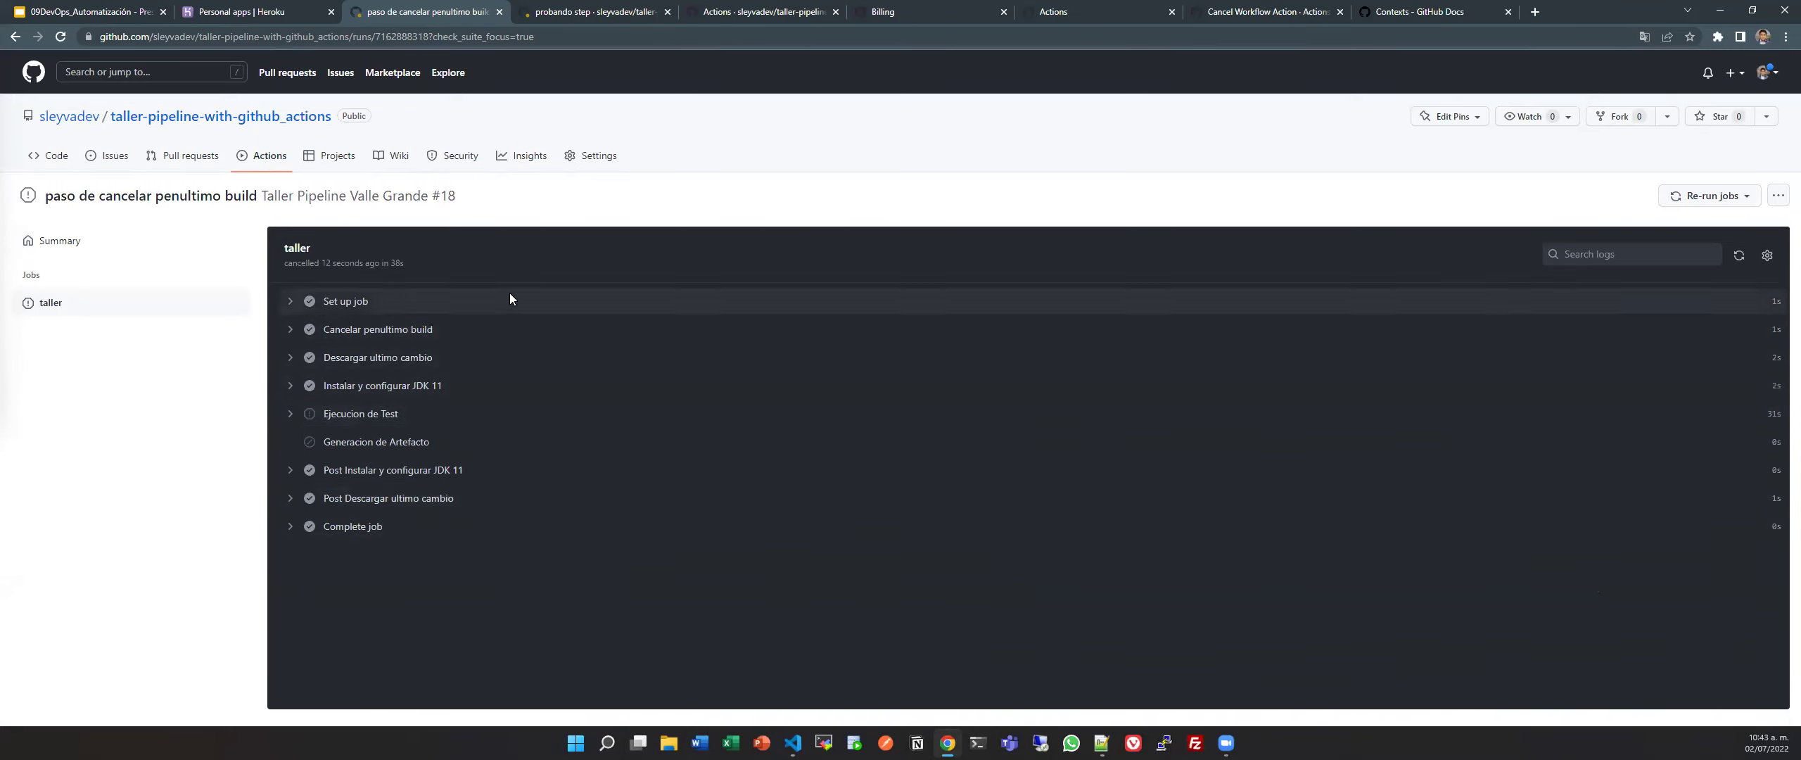
left_click(589, 8)
scroll(476, 337, "down", 6)
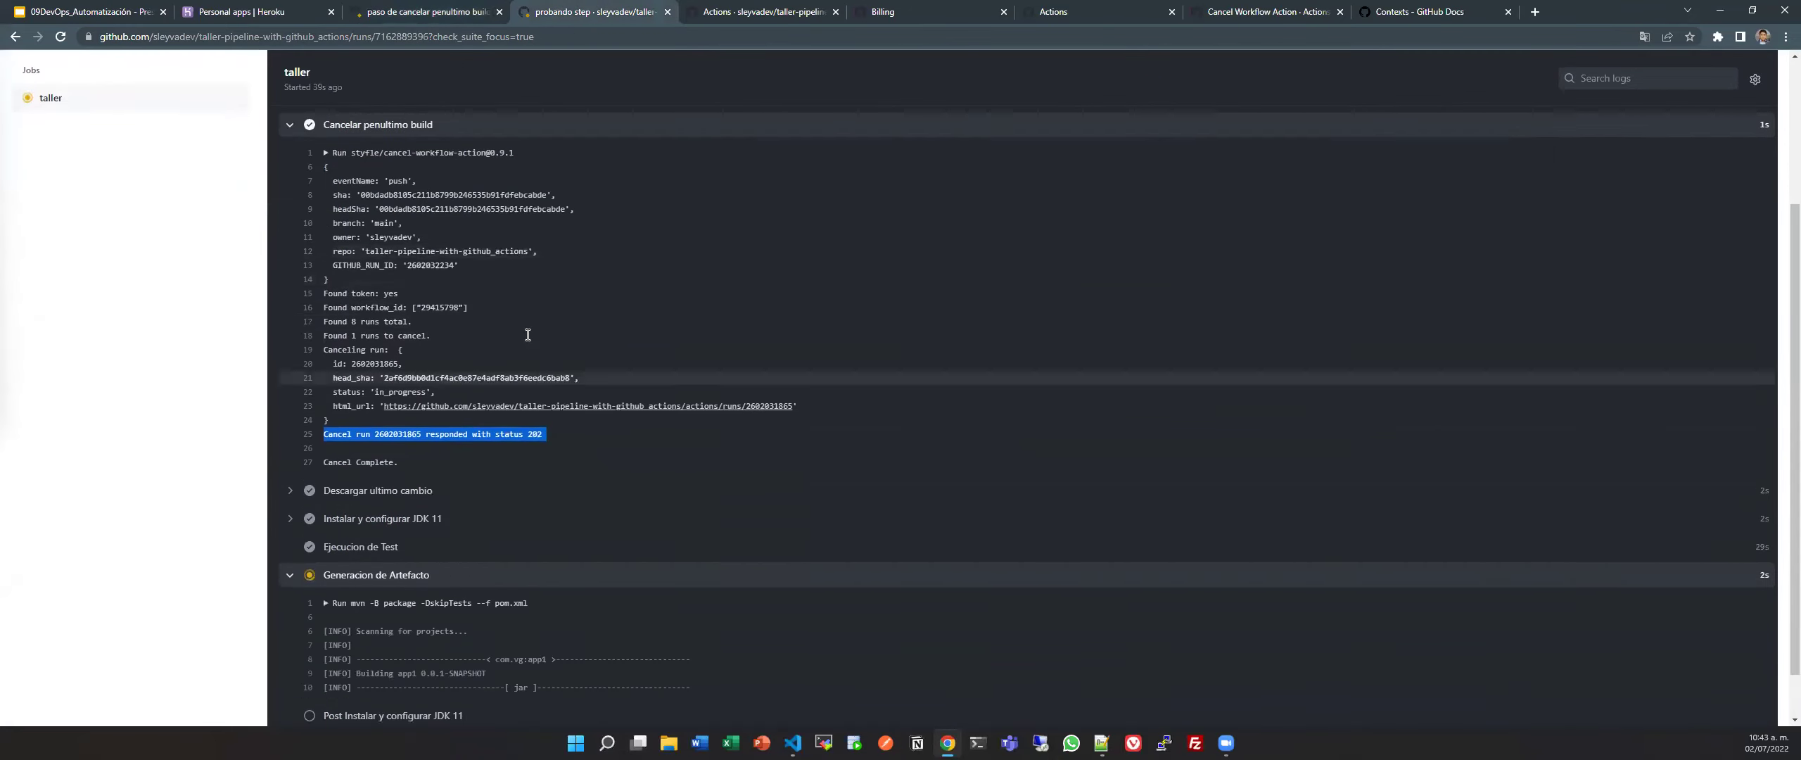
left_click(446, 261)
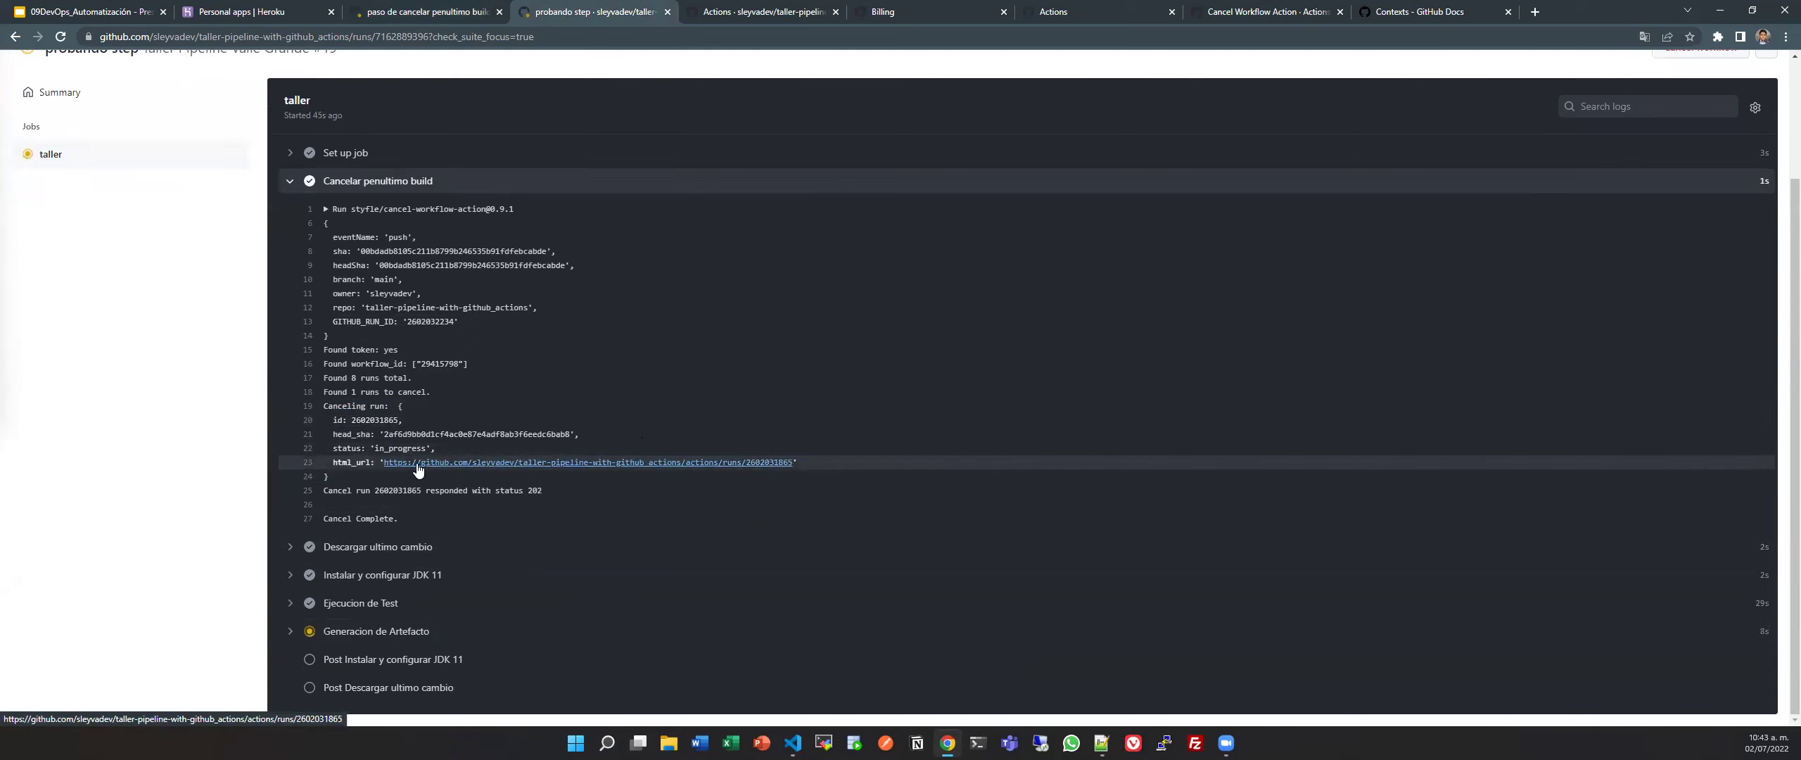
left_click(425, 12)
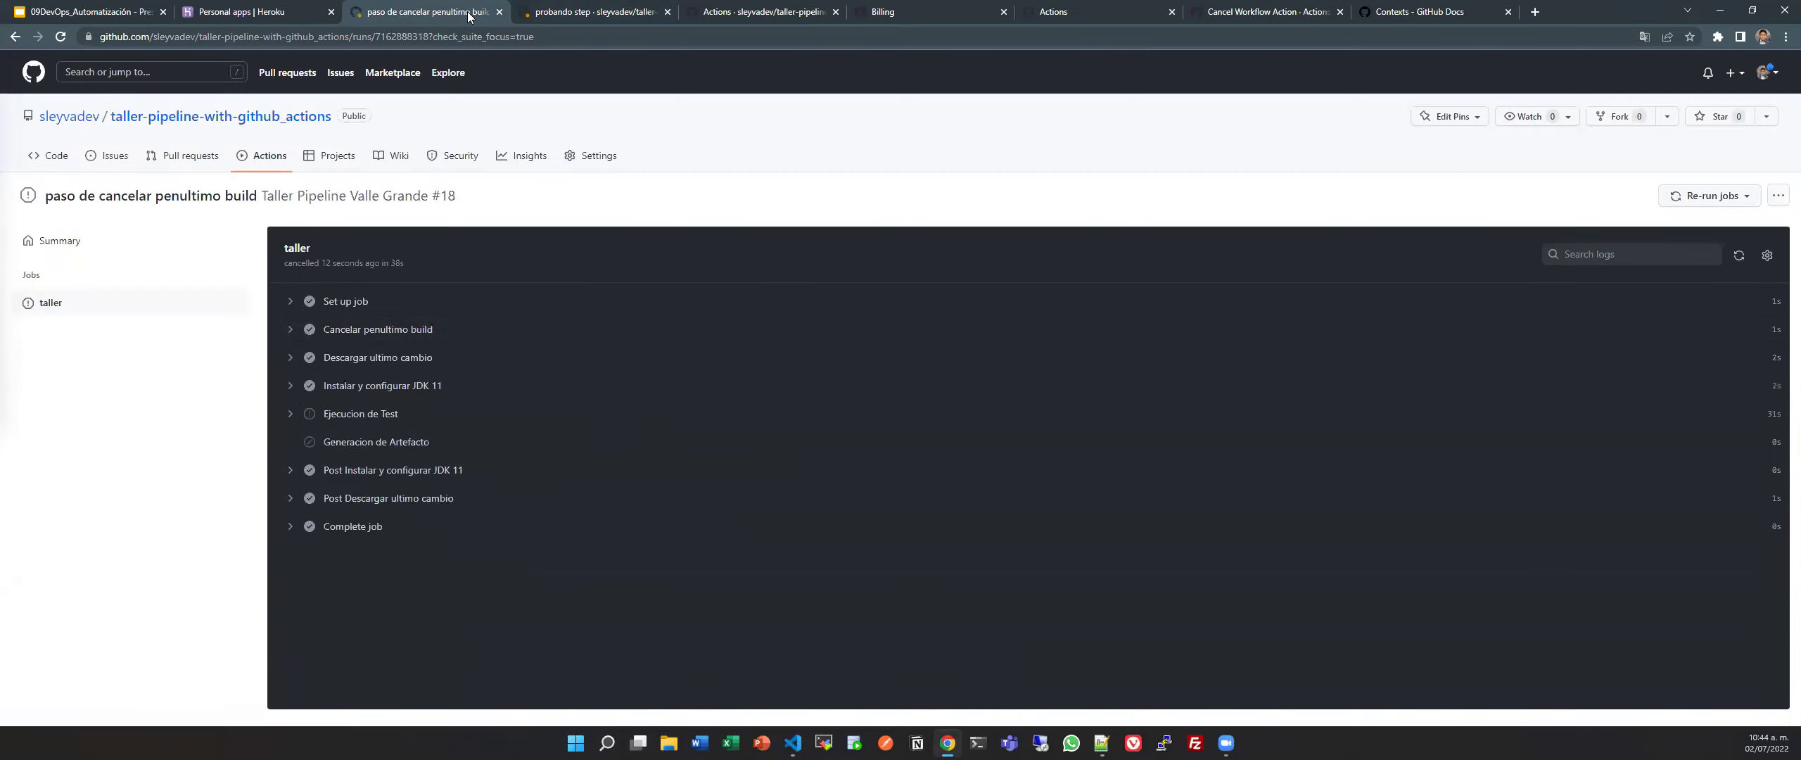
left_click(253, 155)
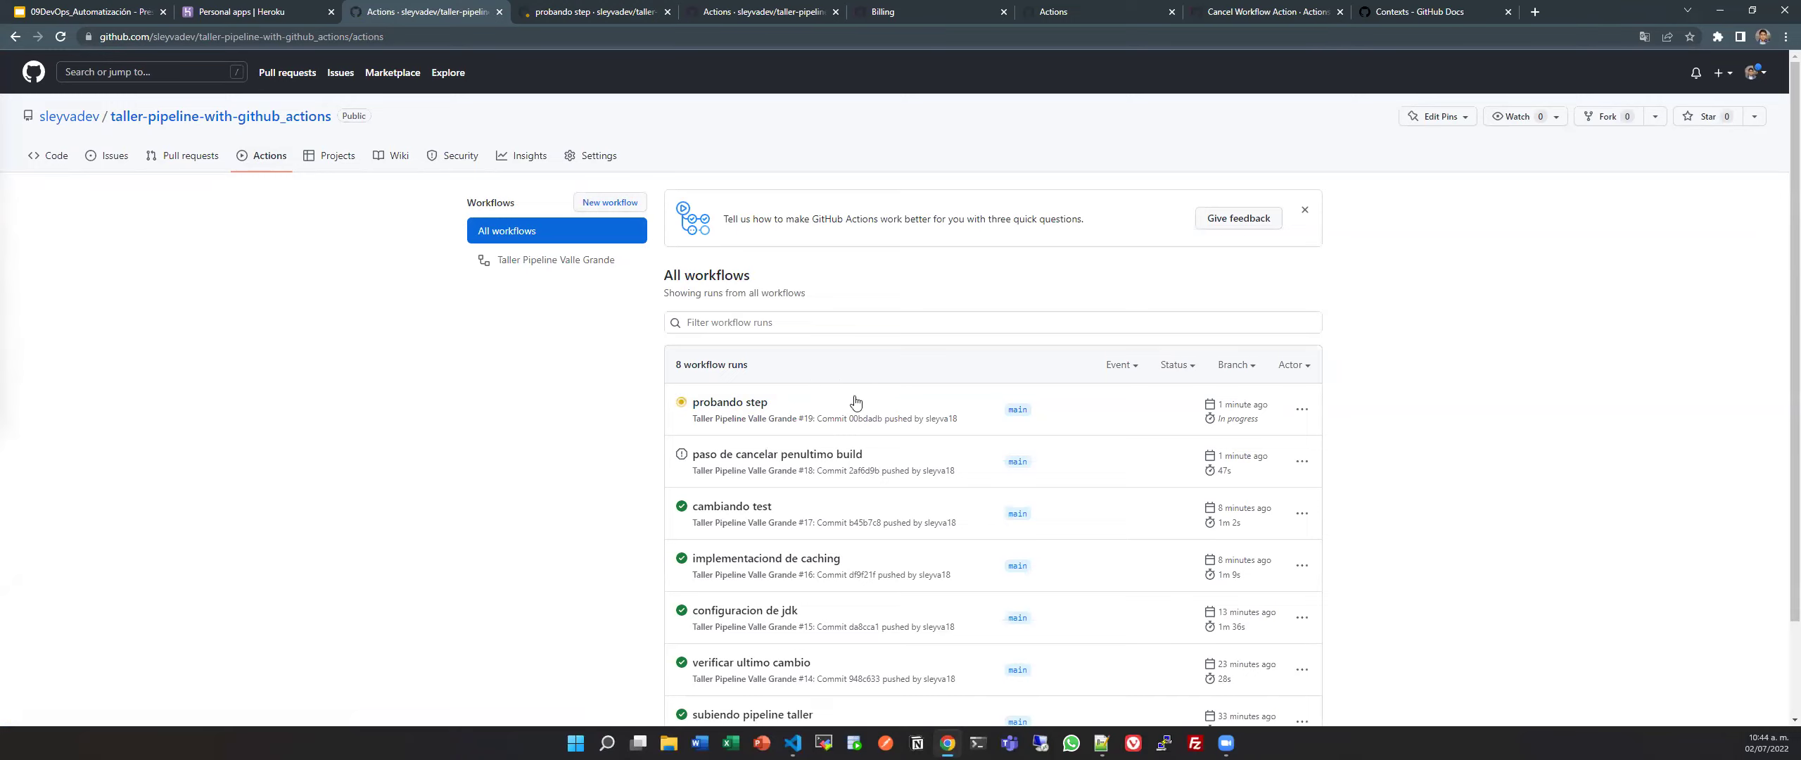
Follow run #19 until it succeeds, then see #19 succeeded in 1m 10s and #18 cancelled.
key("ctrl+Tab")
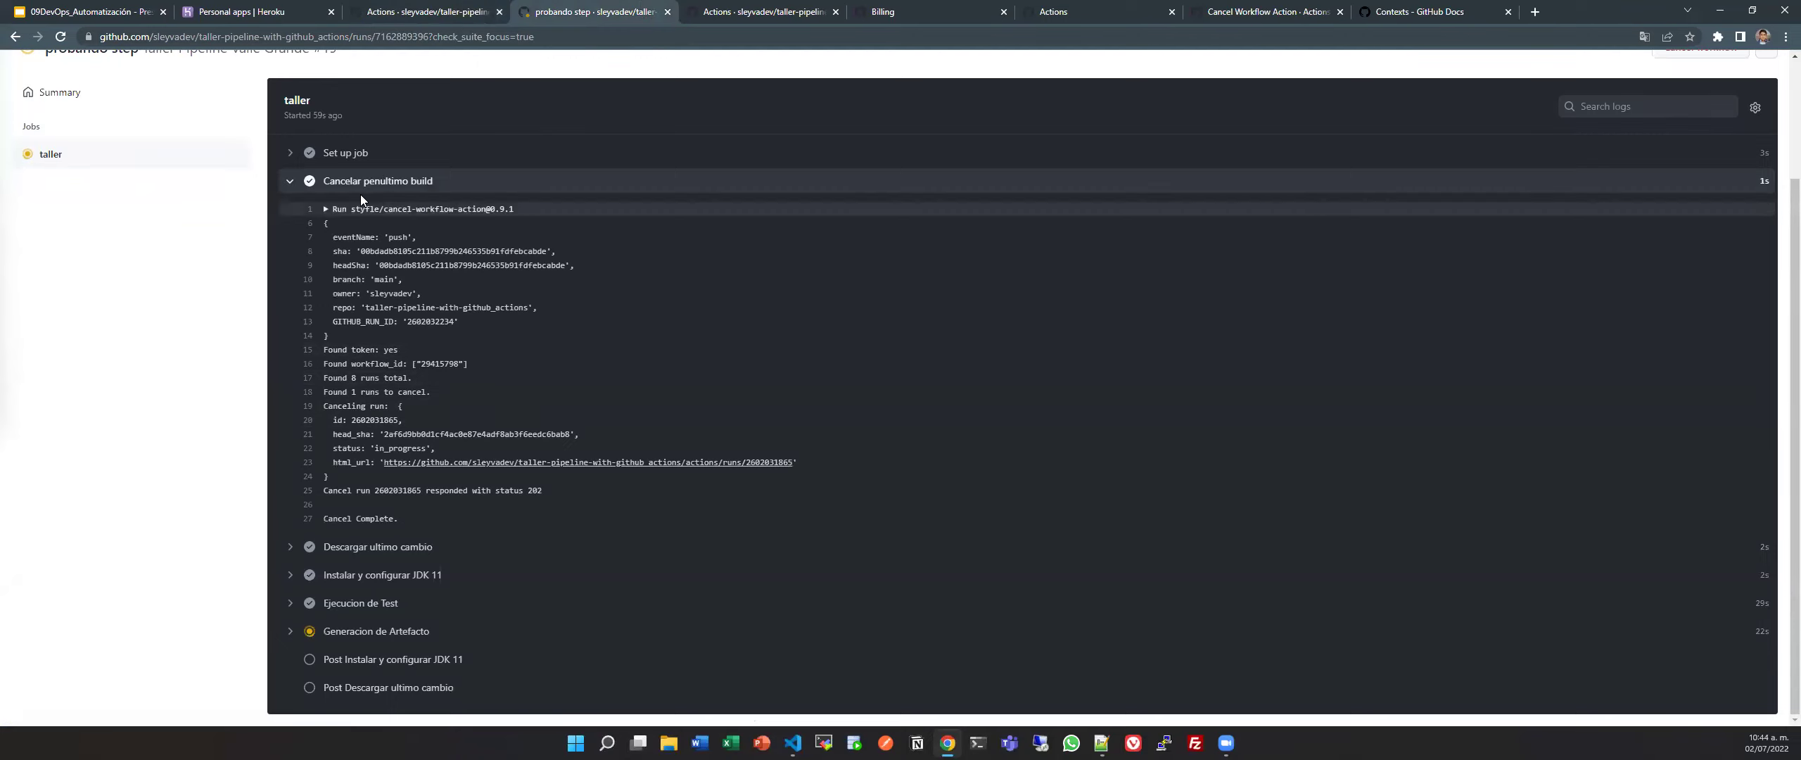
scroll(384, 500, "up", 2)
scroll(385, 500, "down", 2)
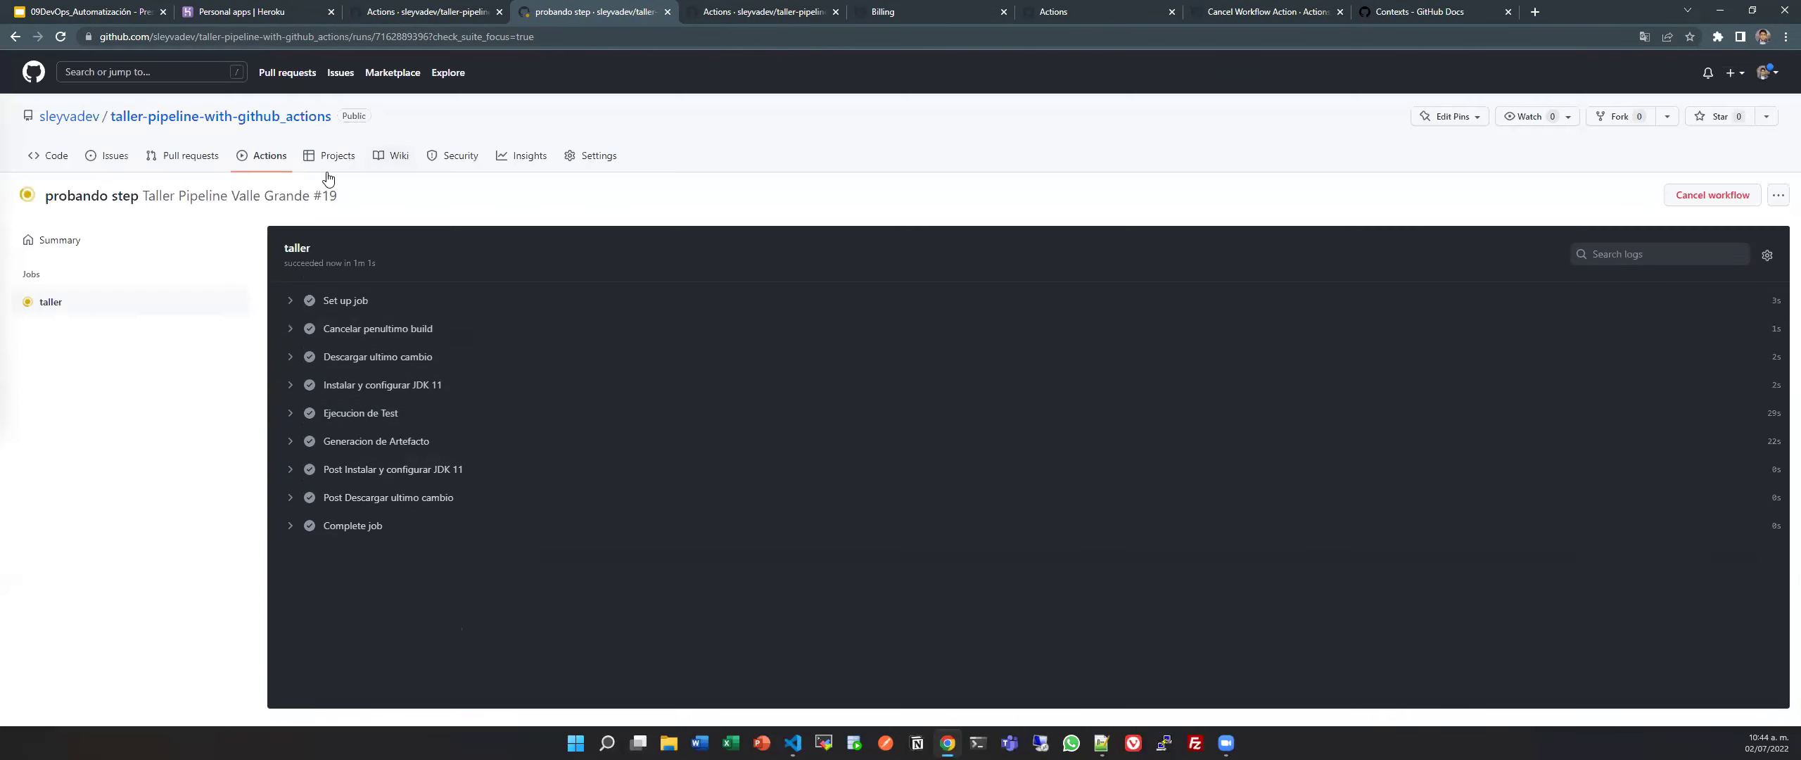
left_click(166, 301)
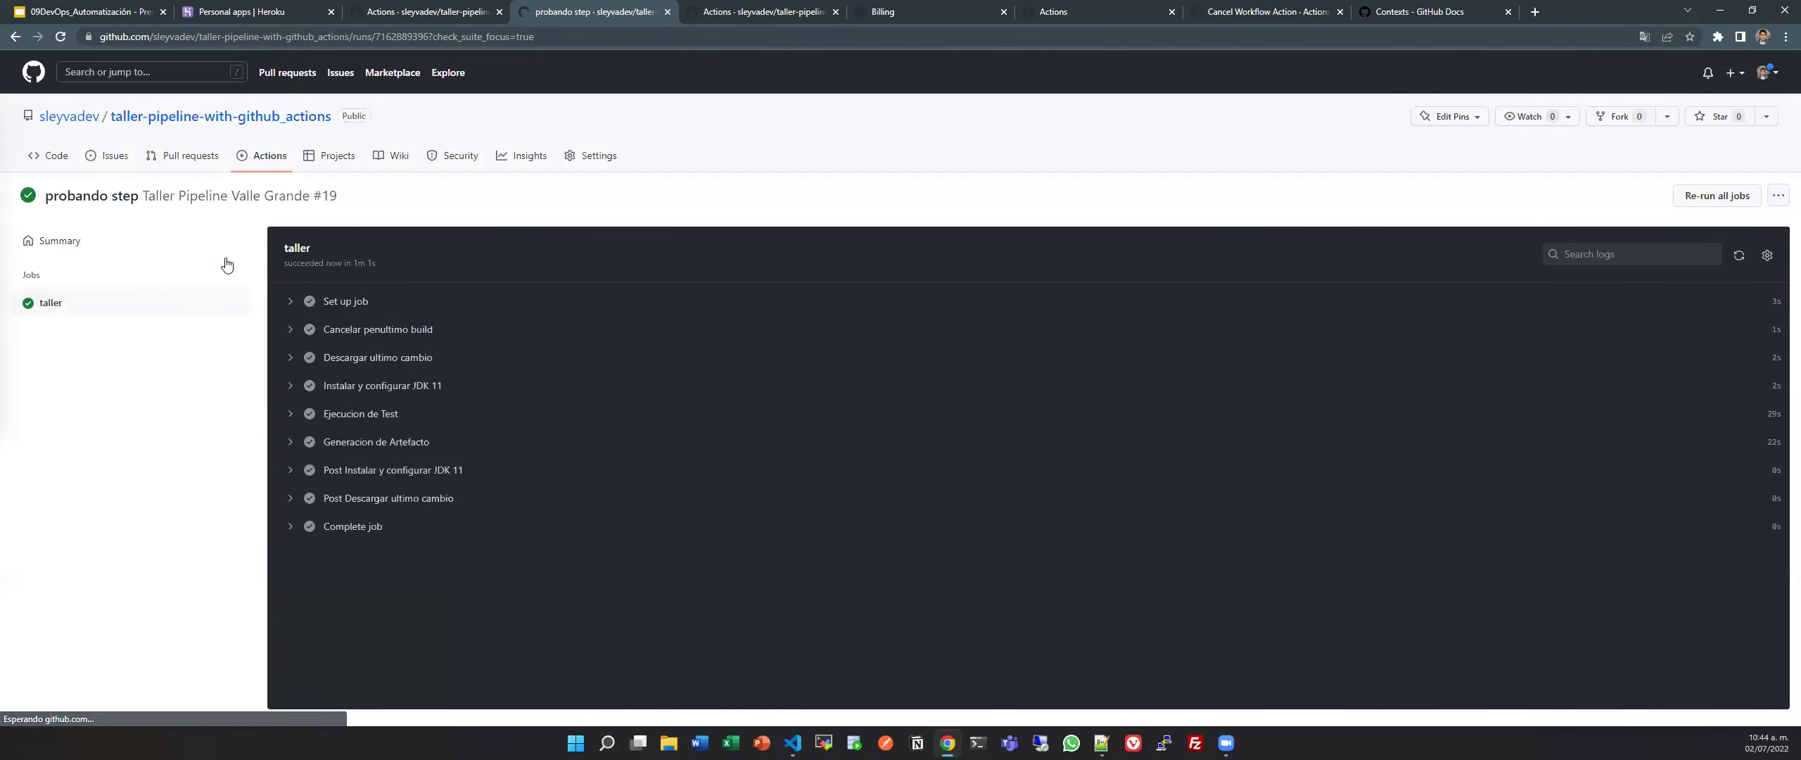
left_click(133, 239)
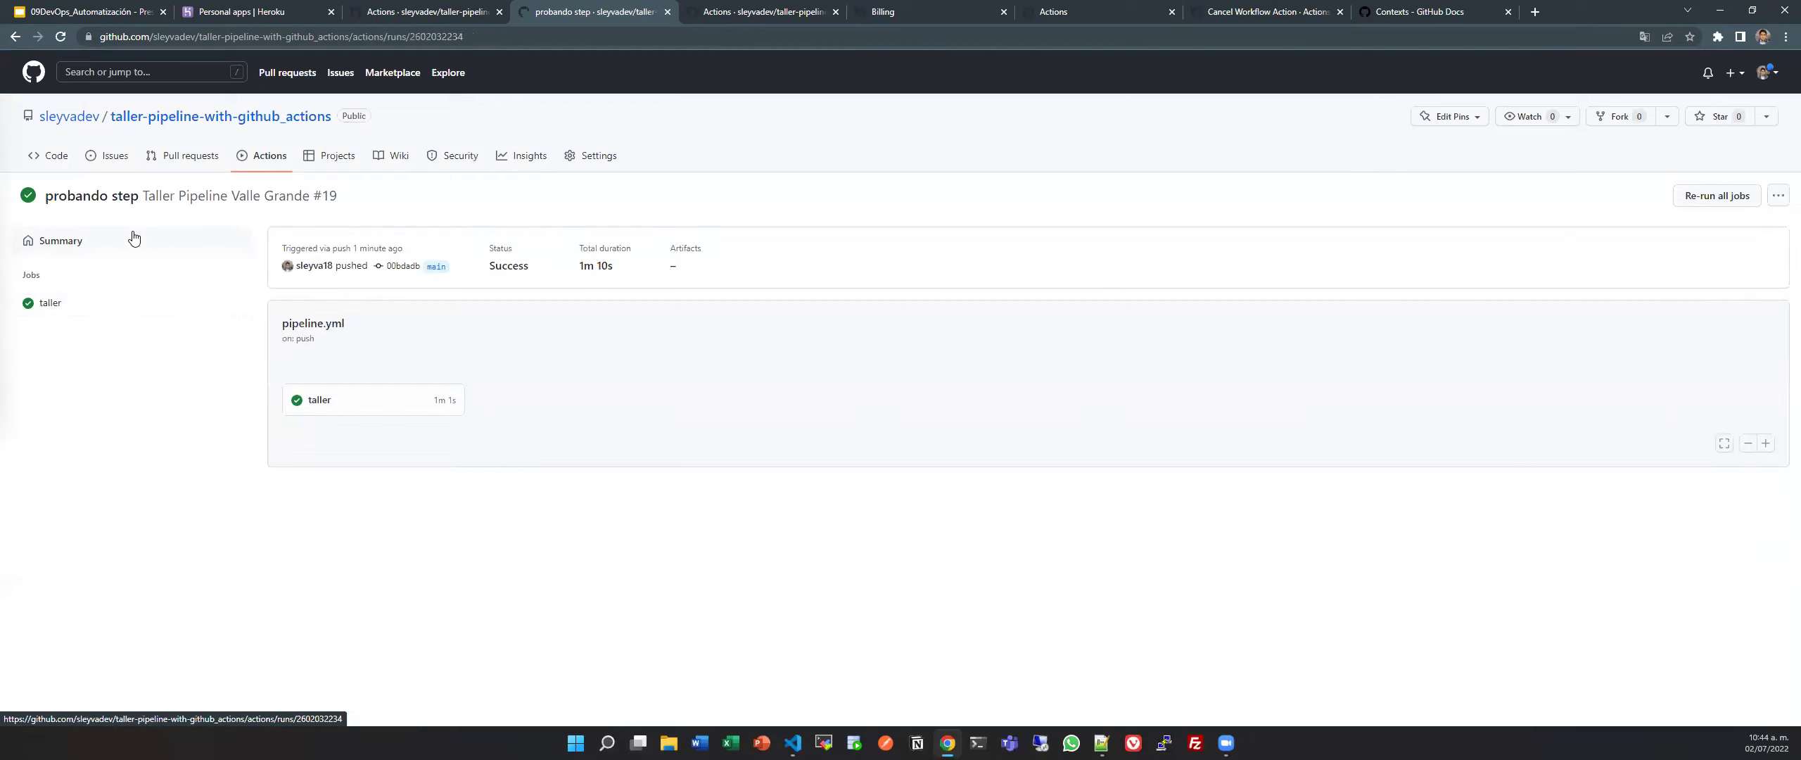
left_click(366, 412)
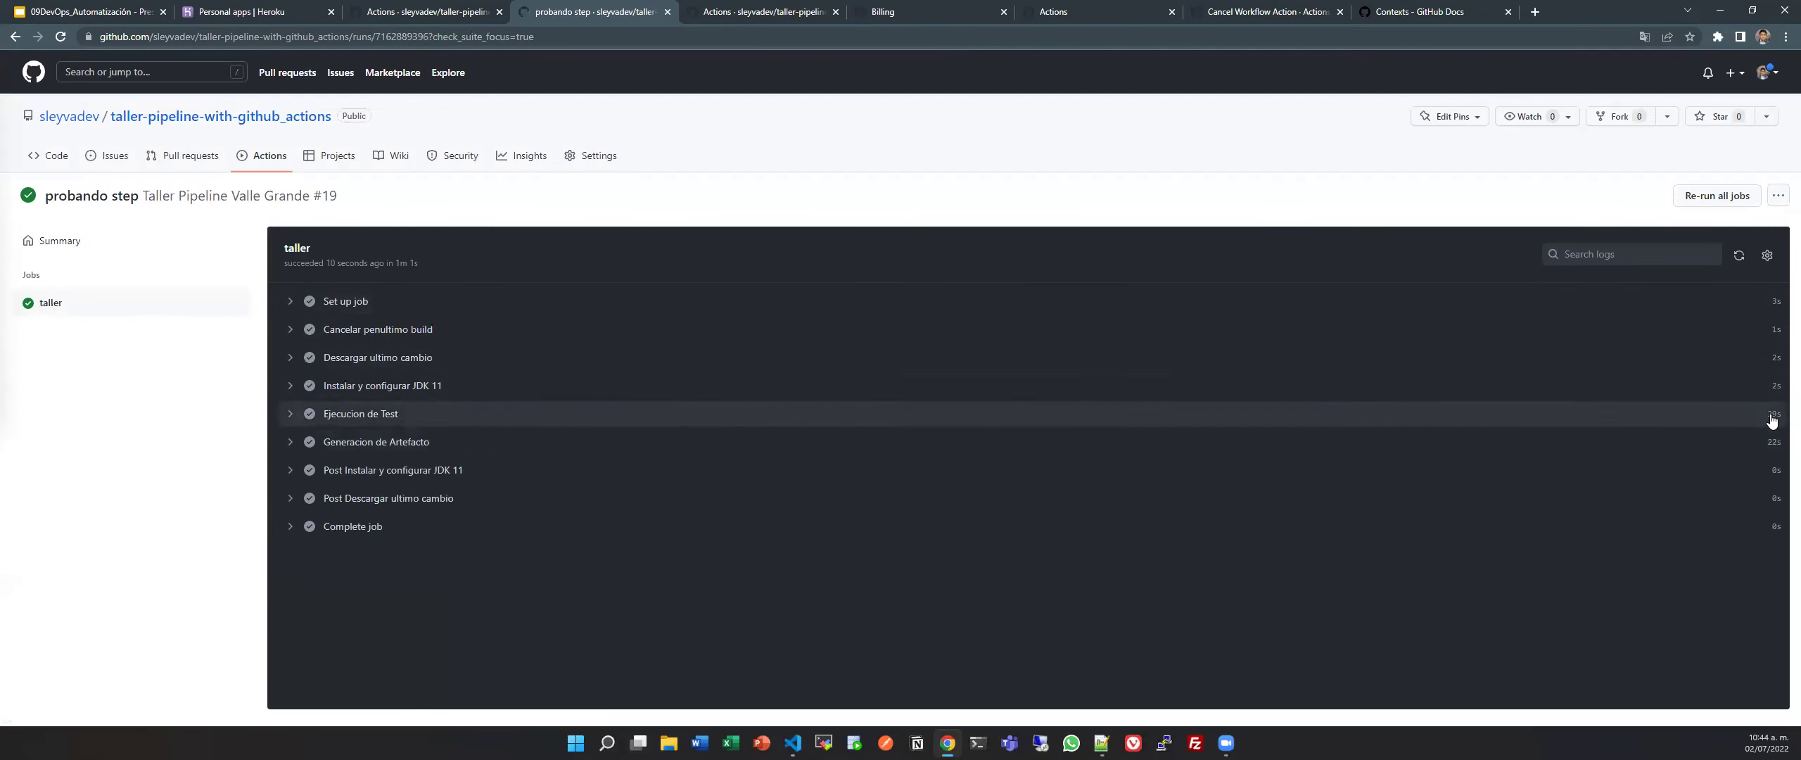
left_click(276, 164)
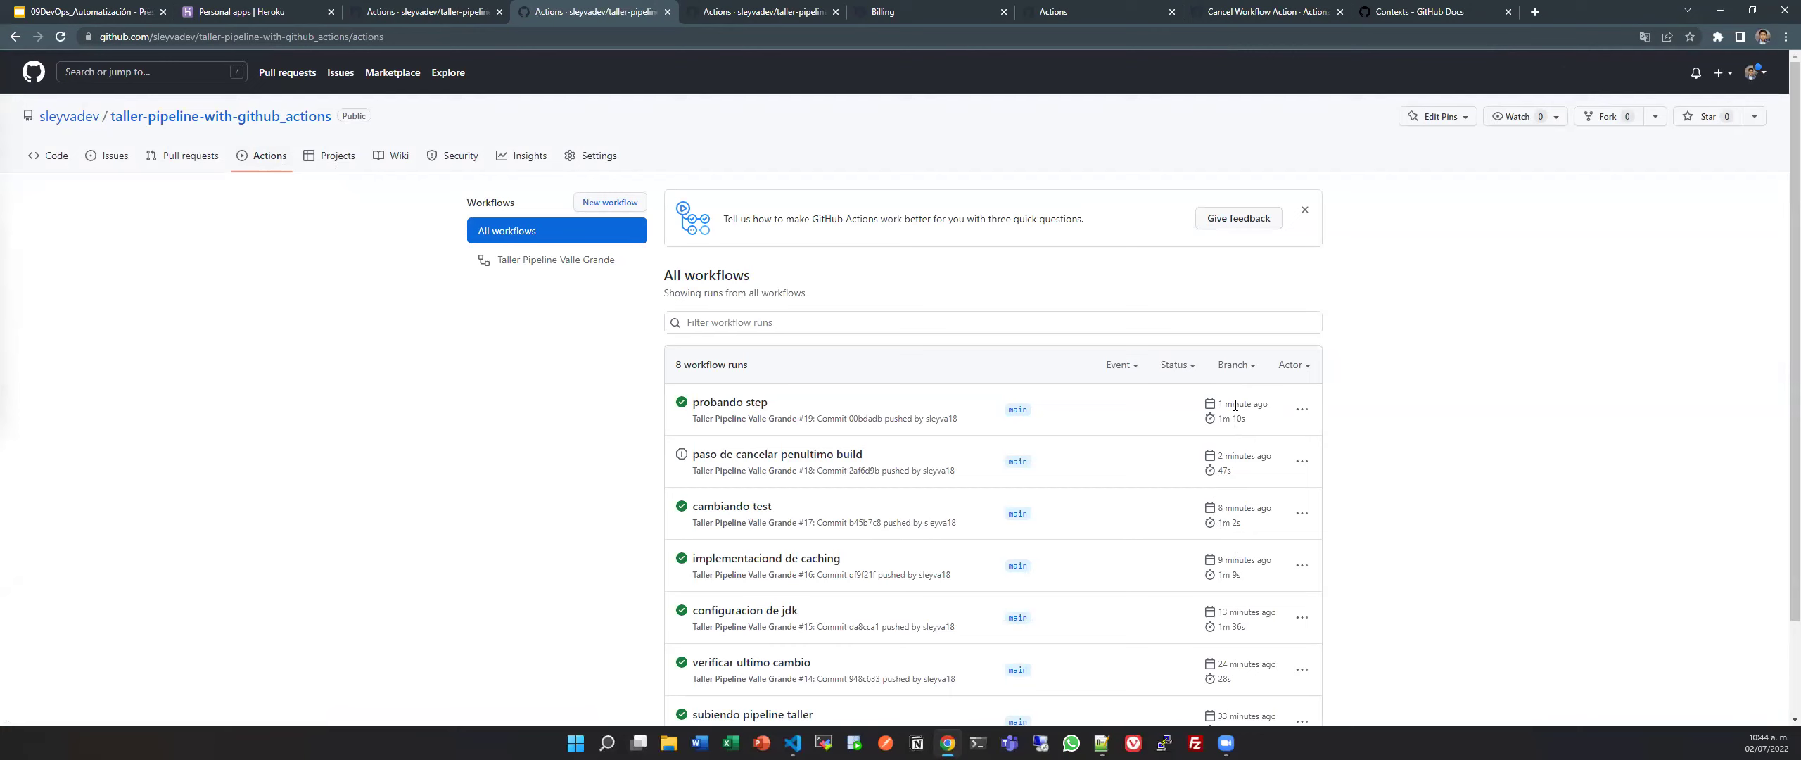
scroll(1239, 464, "down", 2)
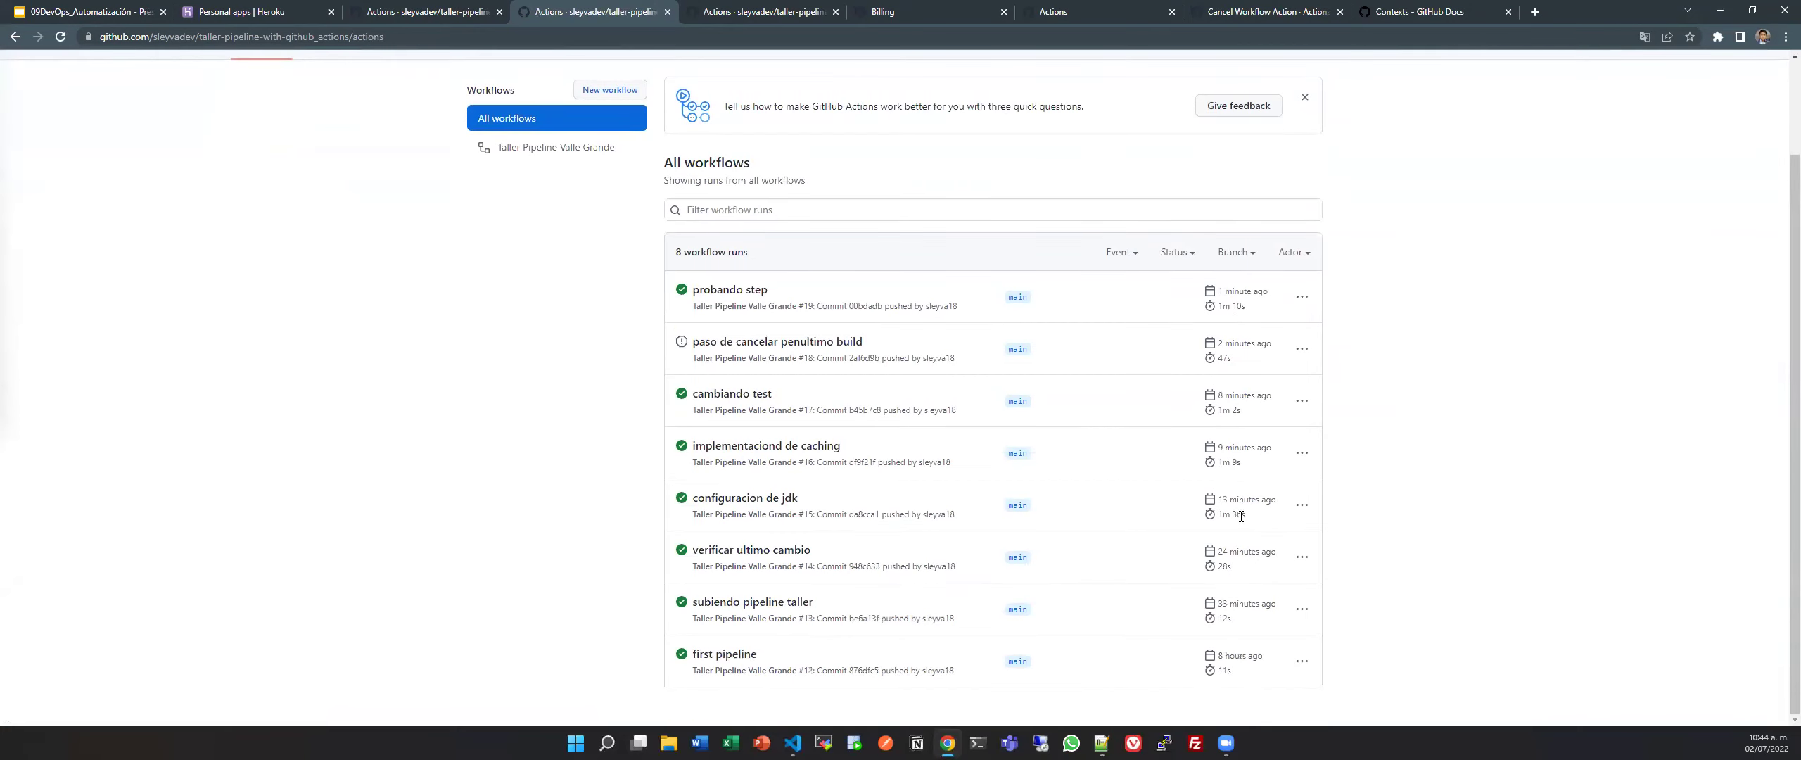
scroll(1240, 560, "up", 2)
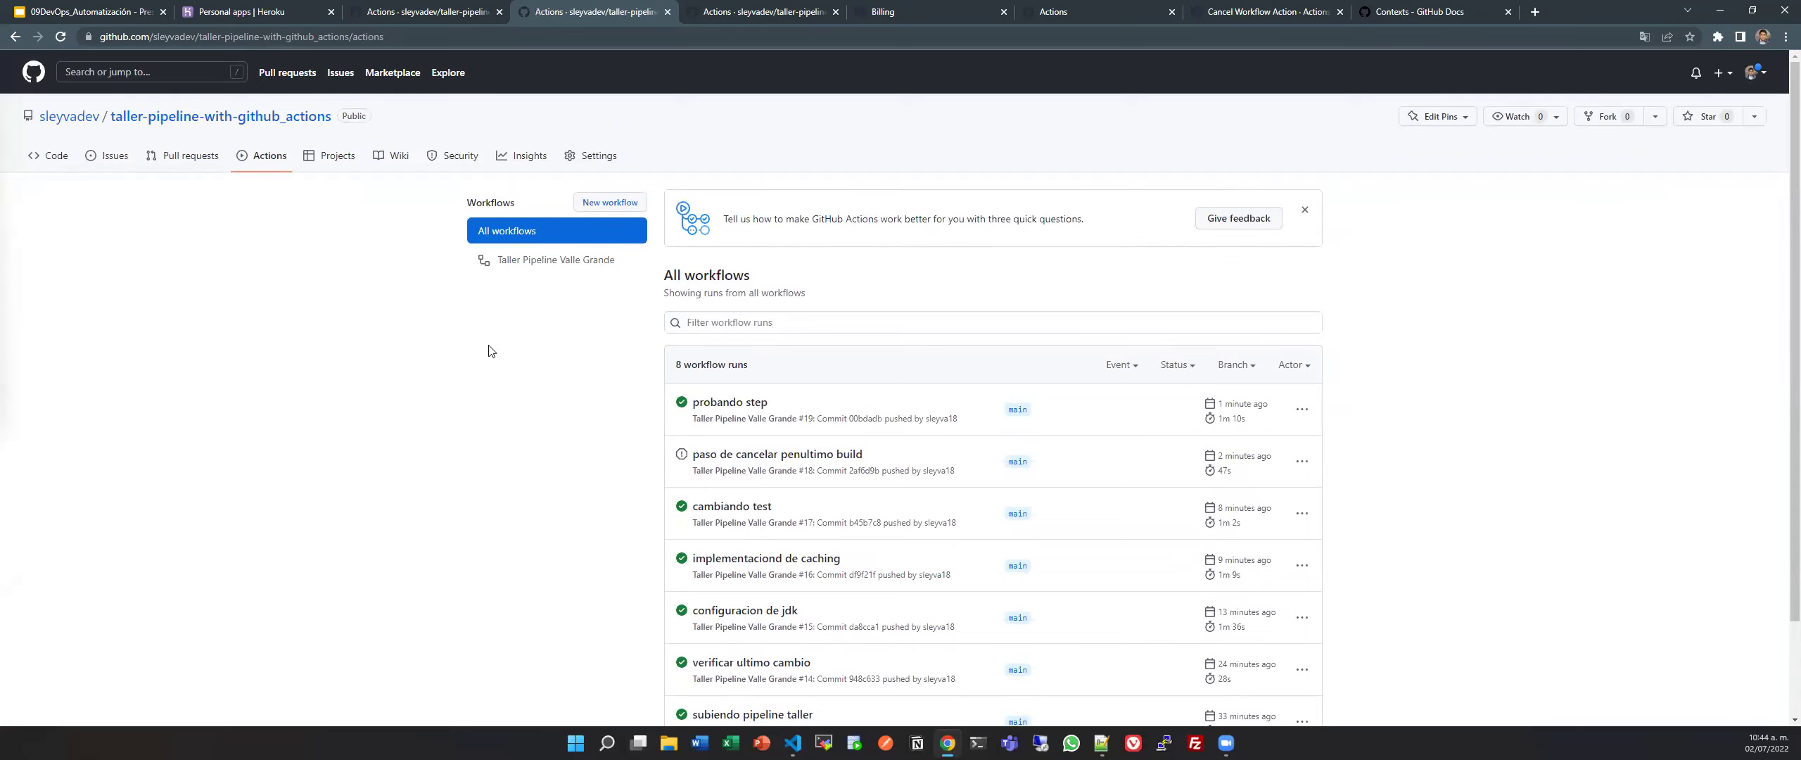
Review the cancel action version 0.9.1 in pipeline.yml and close the terminal panel.
key("alt+Tab")
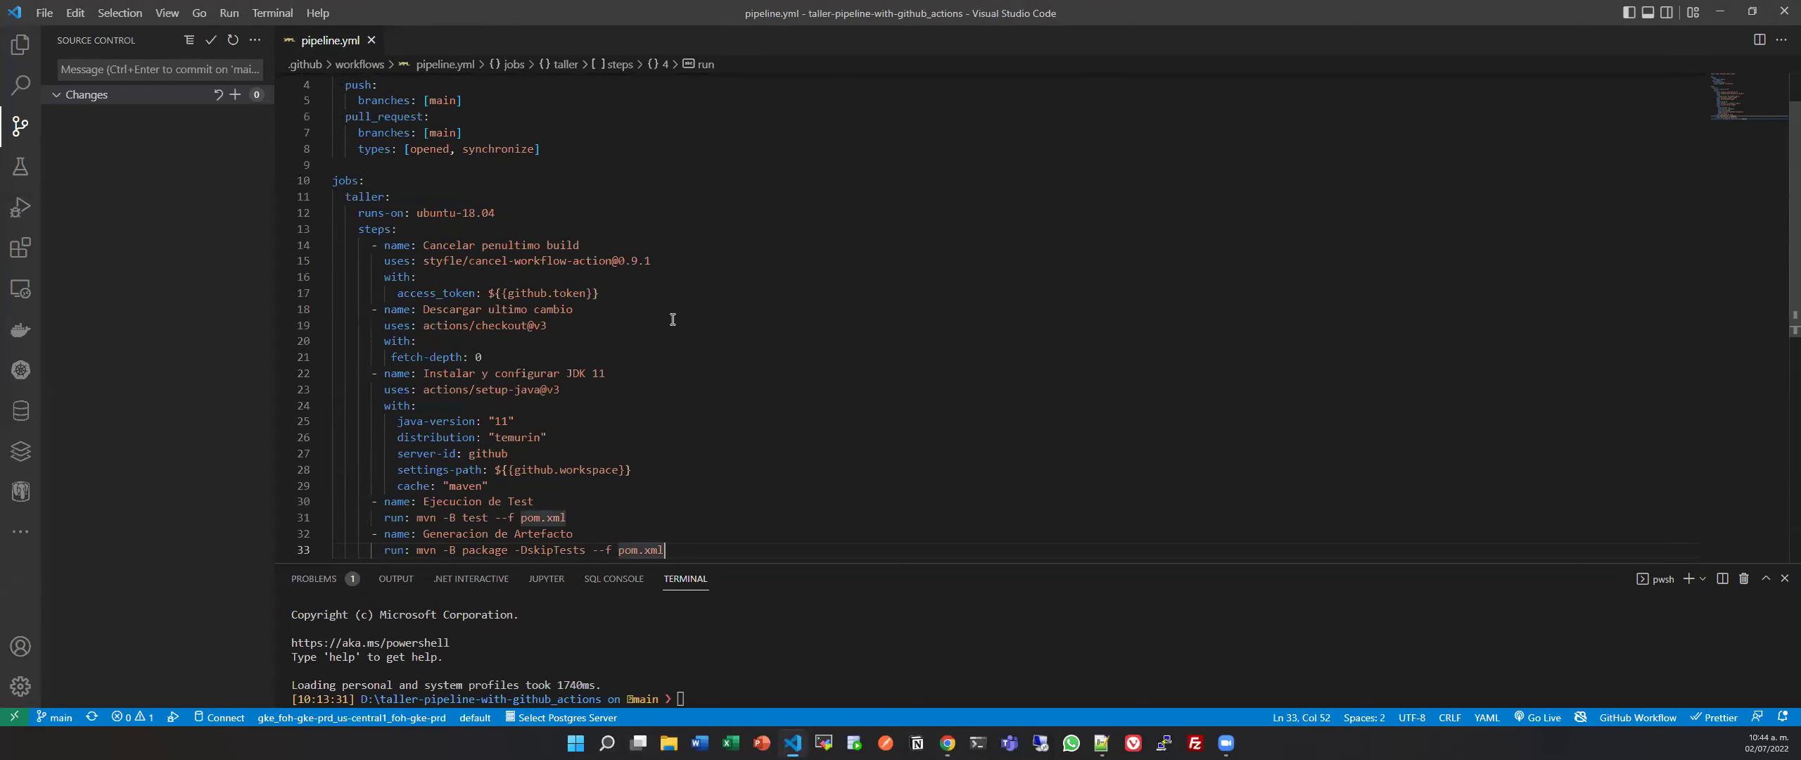
scroll(672, 319, "up", 2)
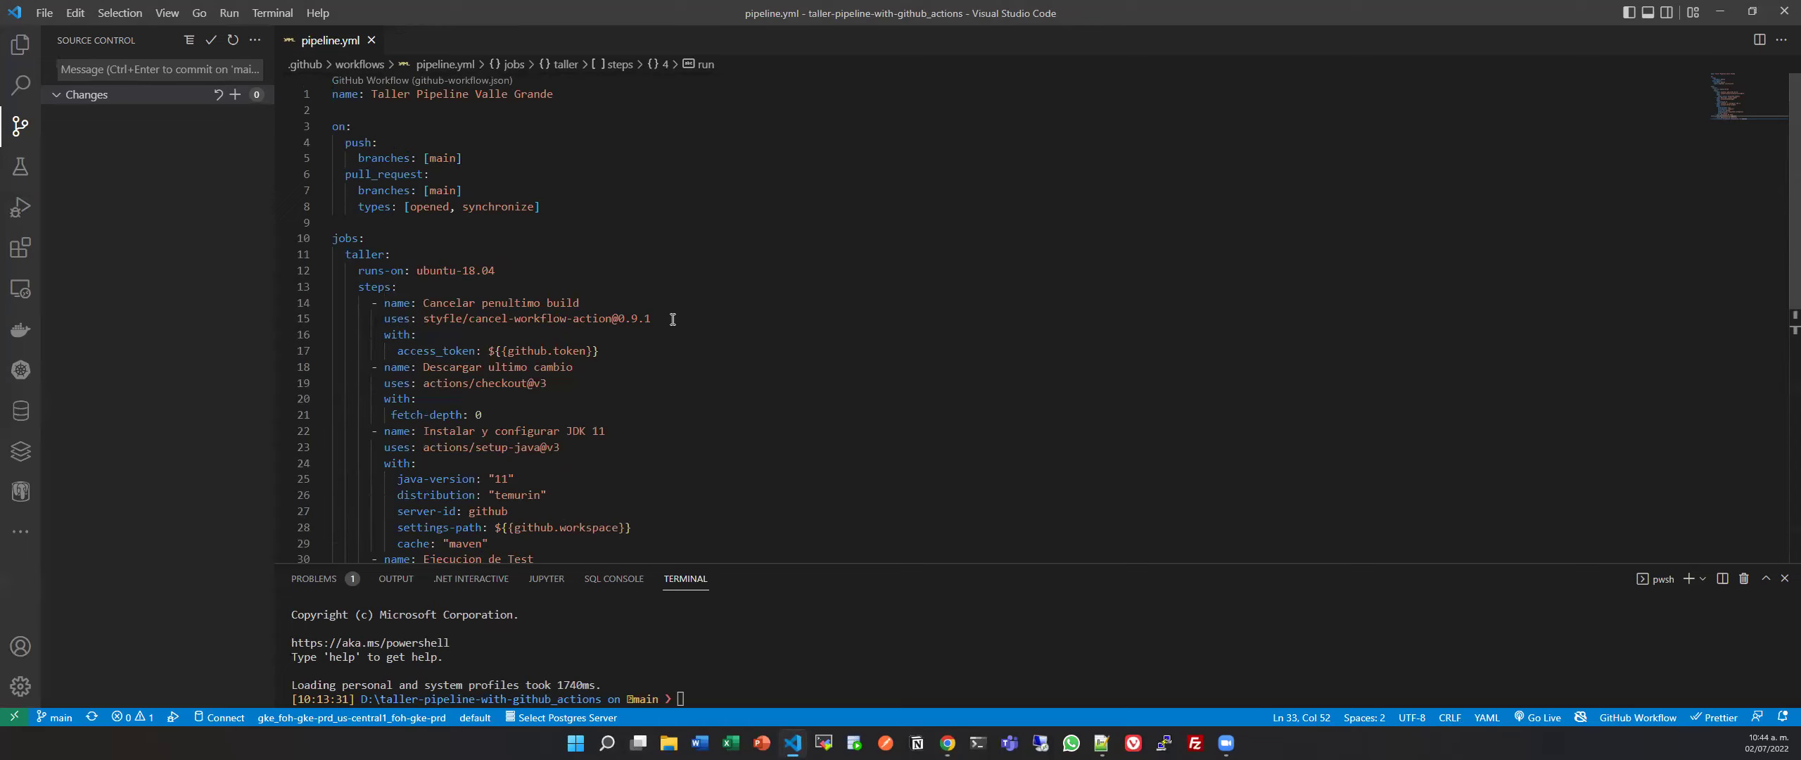
left_click(673, 319)
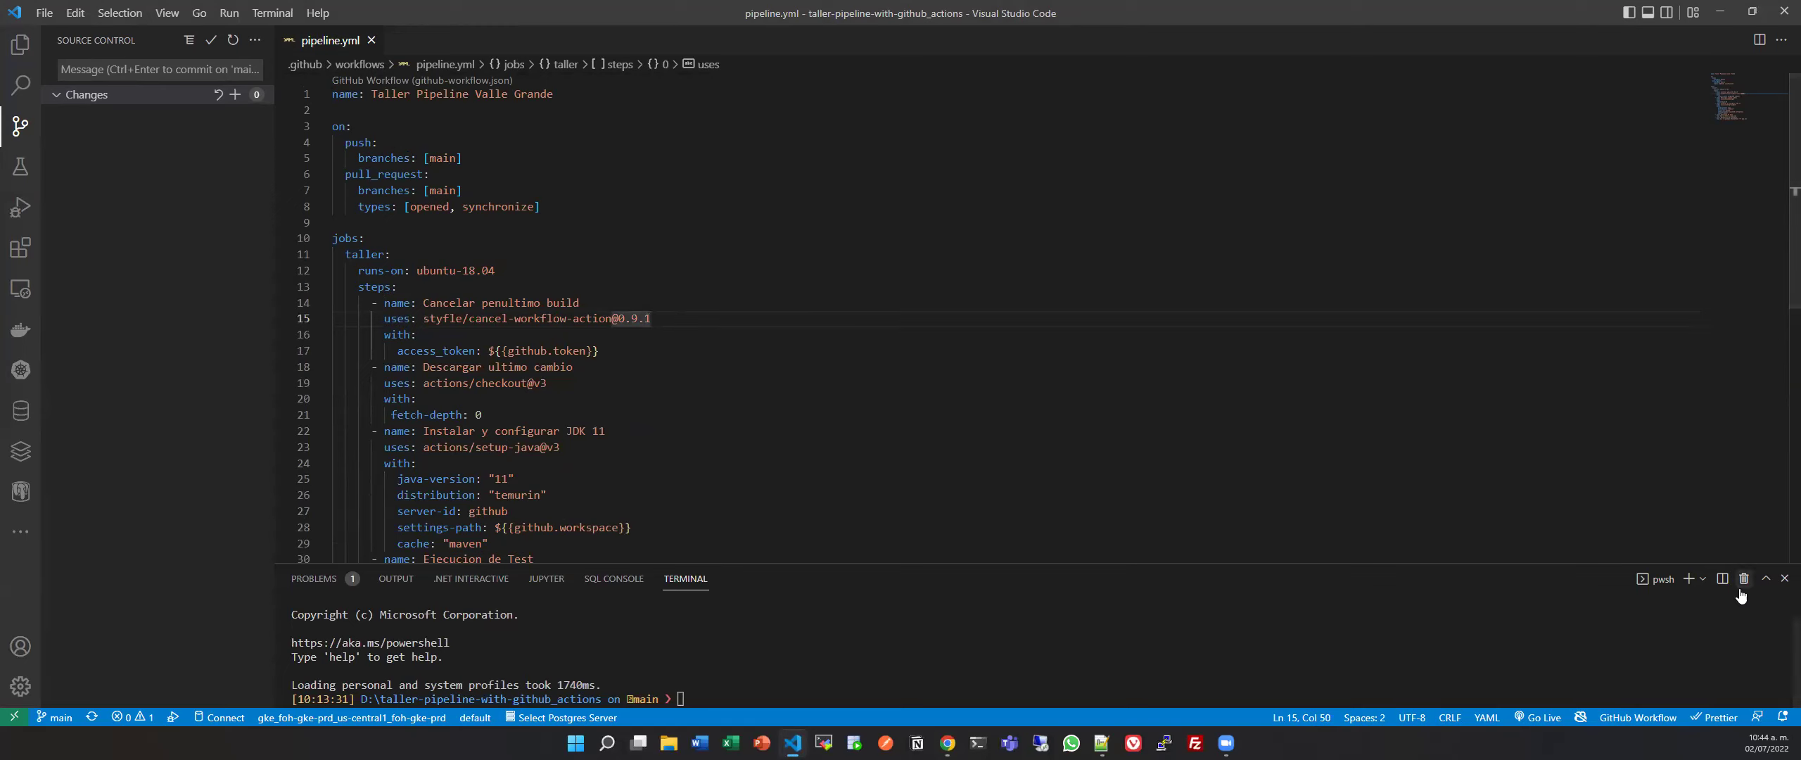
left_click(1785, 578)
left_click(796, 401)
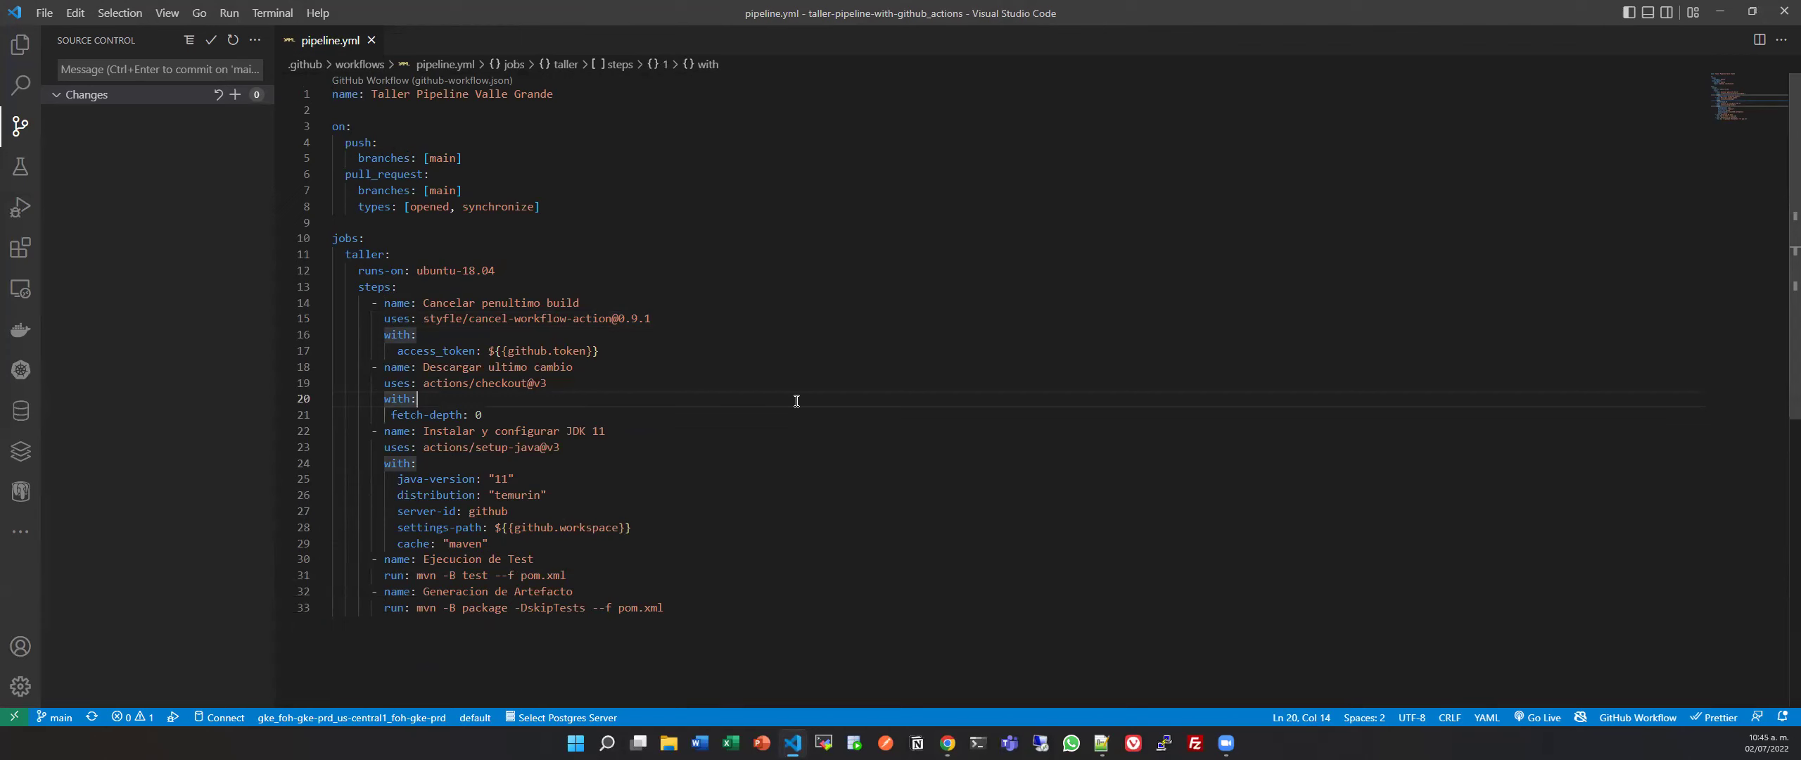
Open the GitHub repository's Code page and show its branch list.
key("alt+Tab")
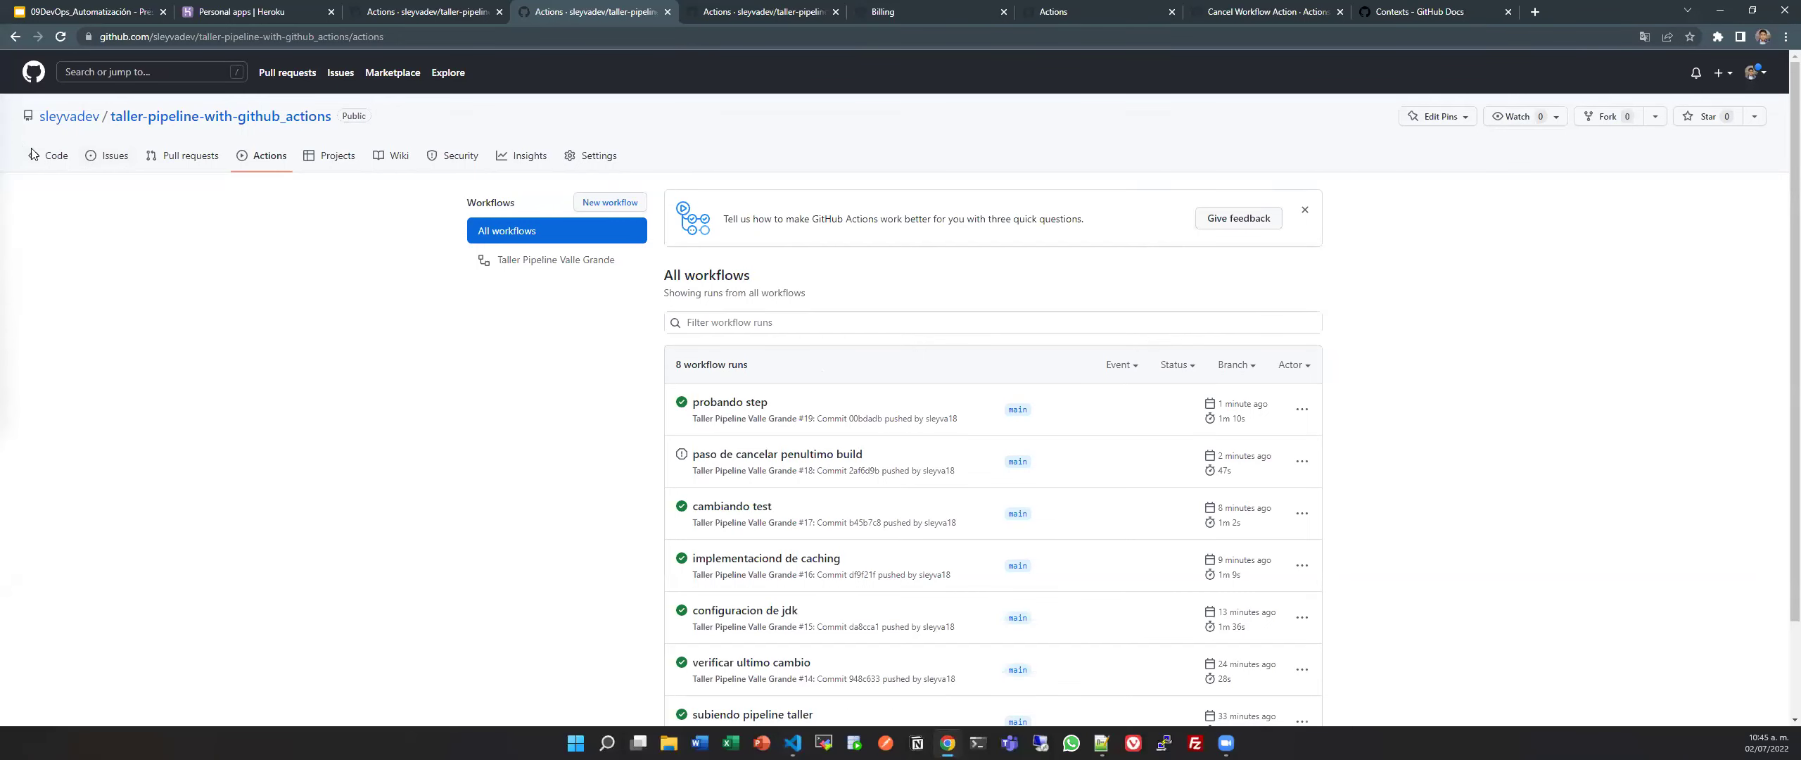
left_click(31, 152)
left_click(523, 203)
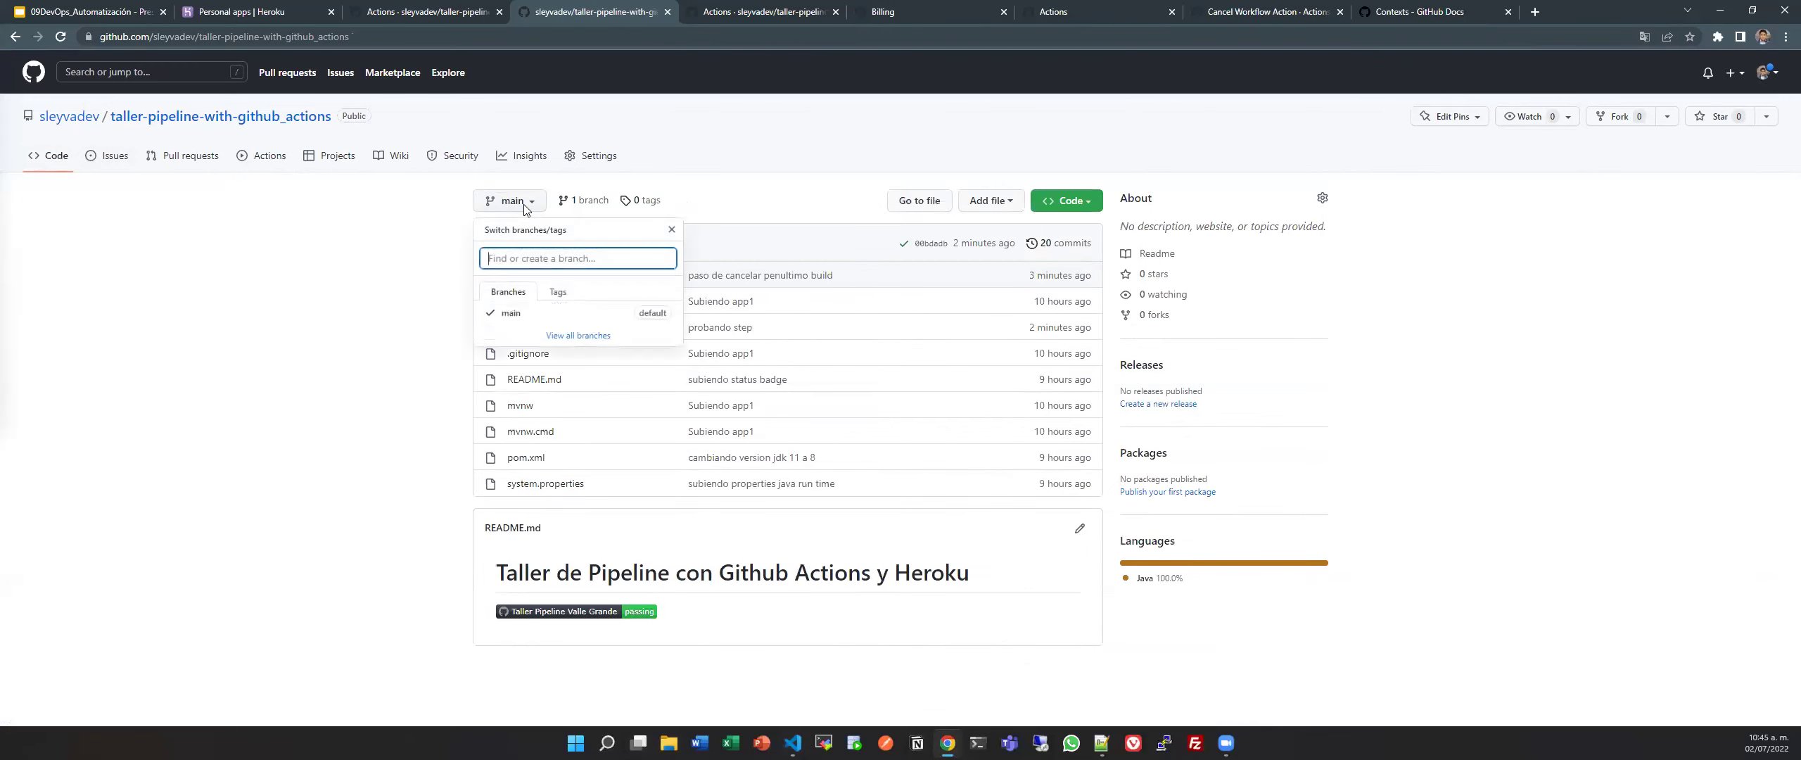
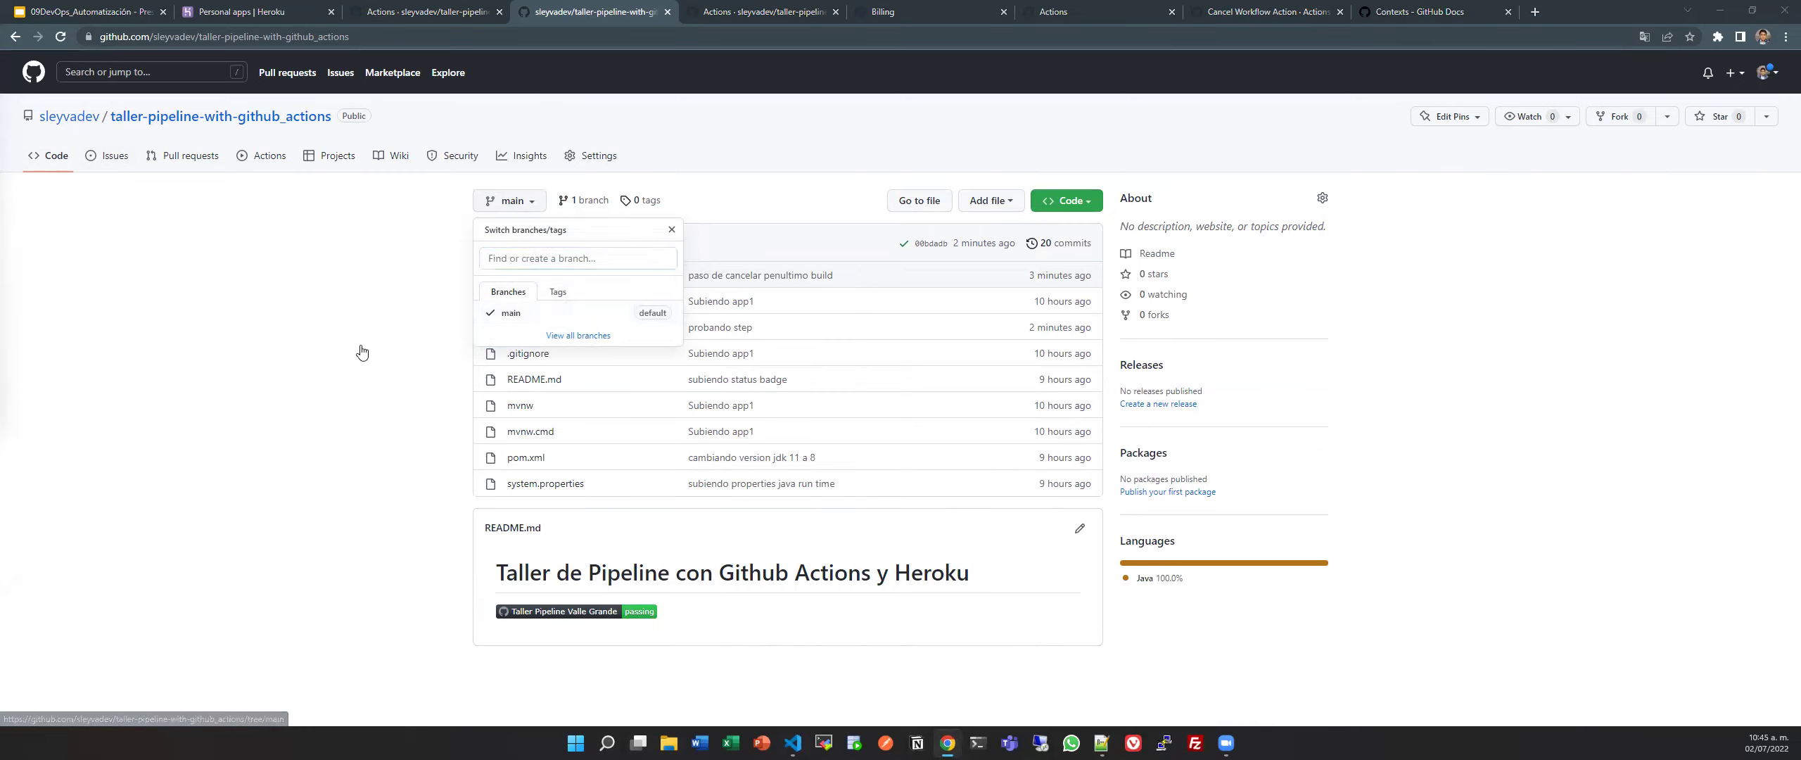
Return to pipeline.yml and review the end of the Generacion de Artefacto step on lines 31-33.
key("alt+Tab")
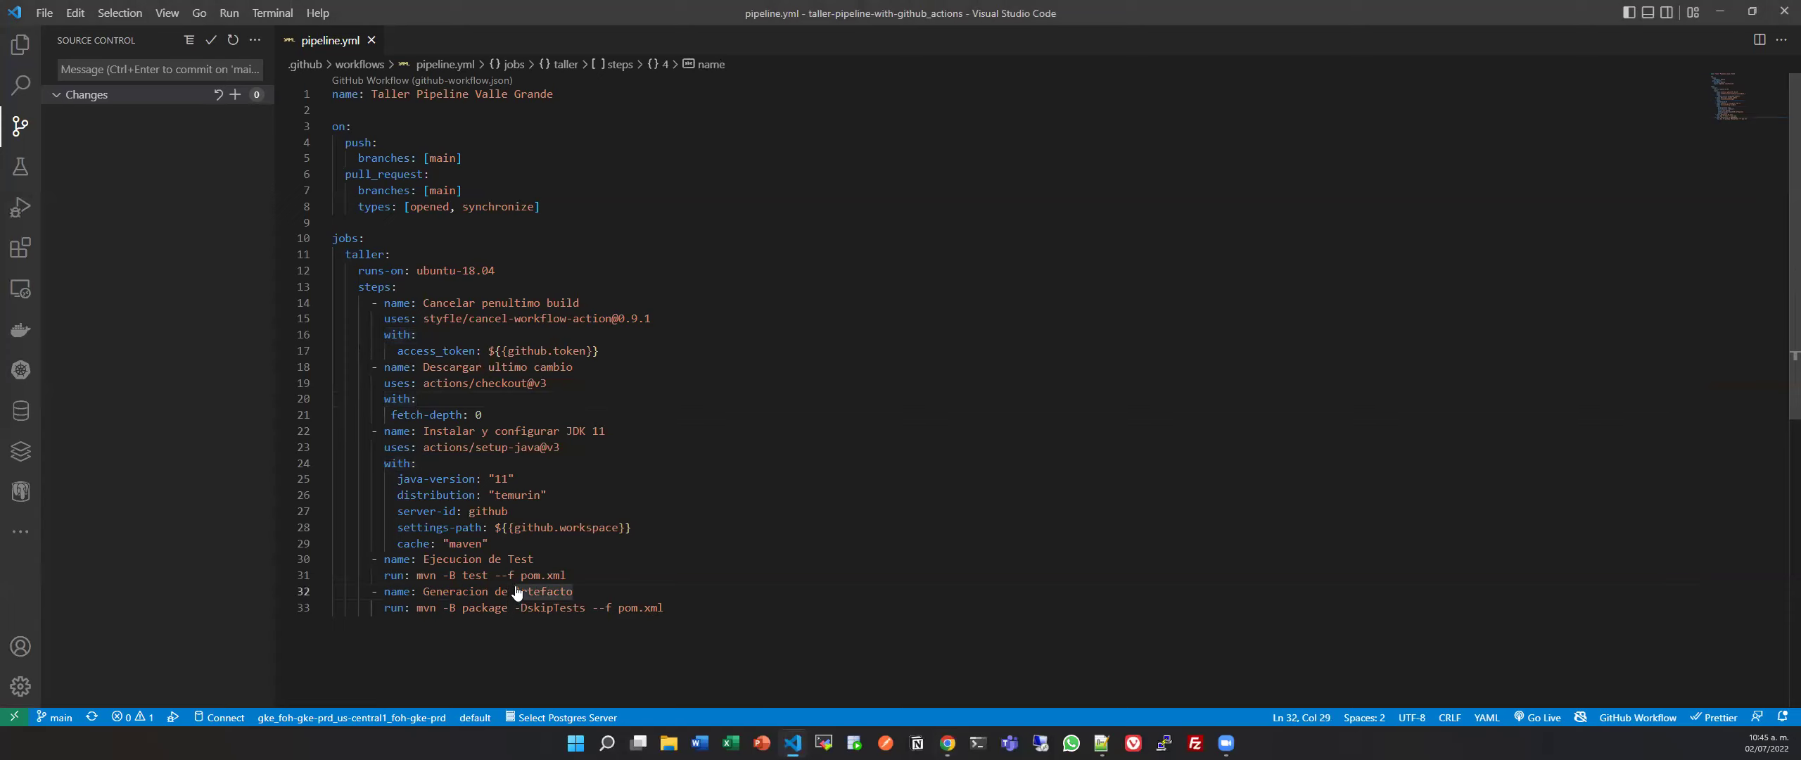
left_click(577, 575)
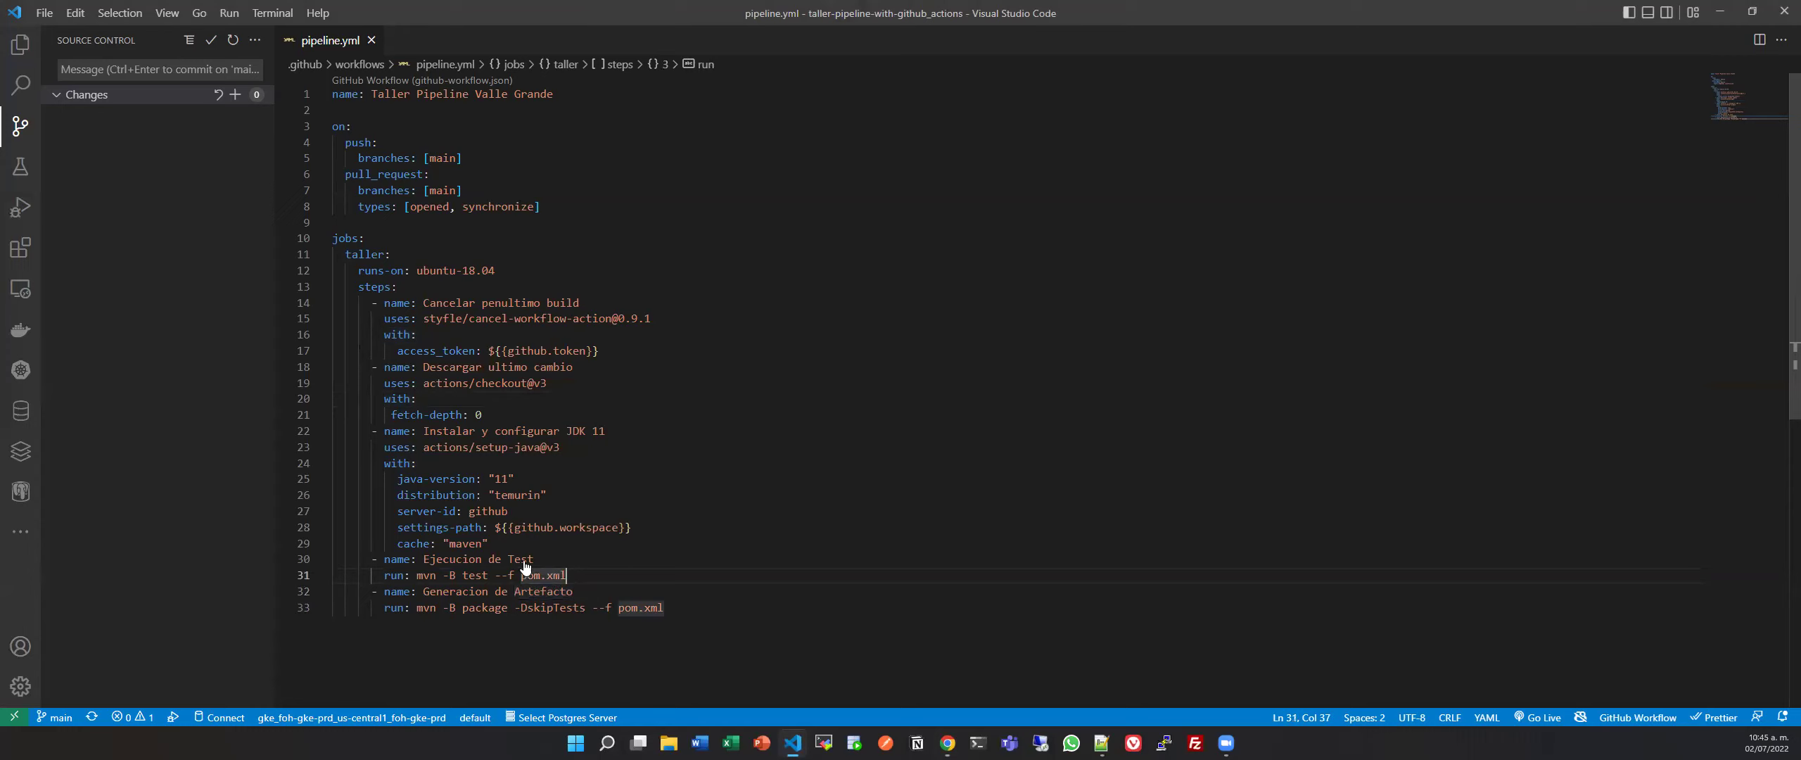
left_click(690, 614)
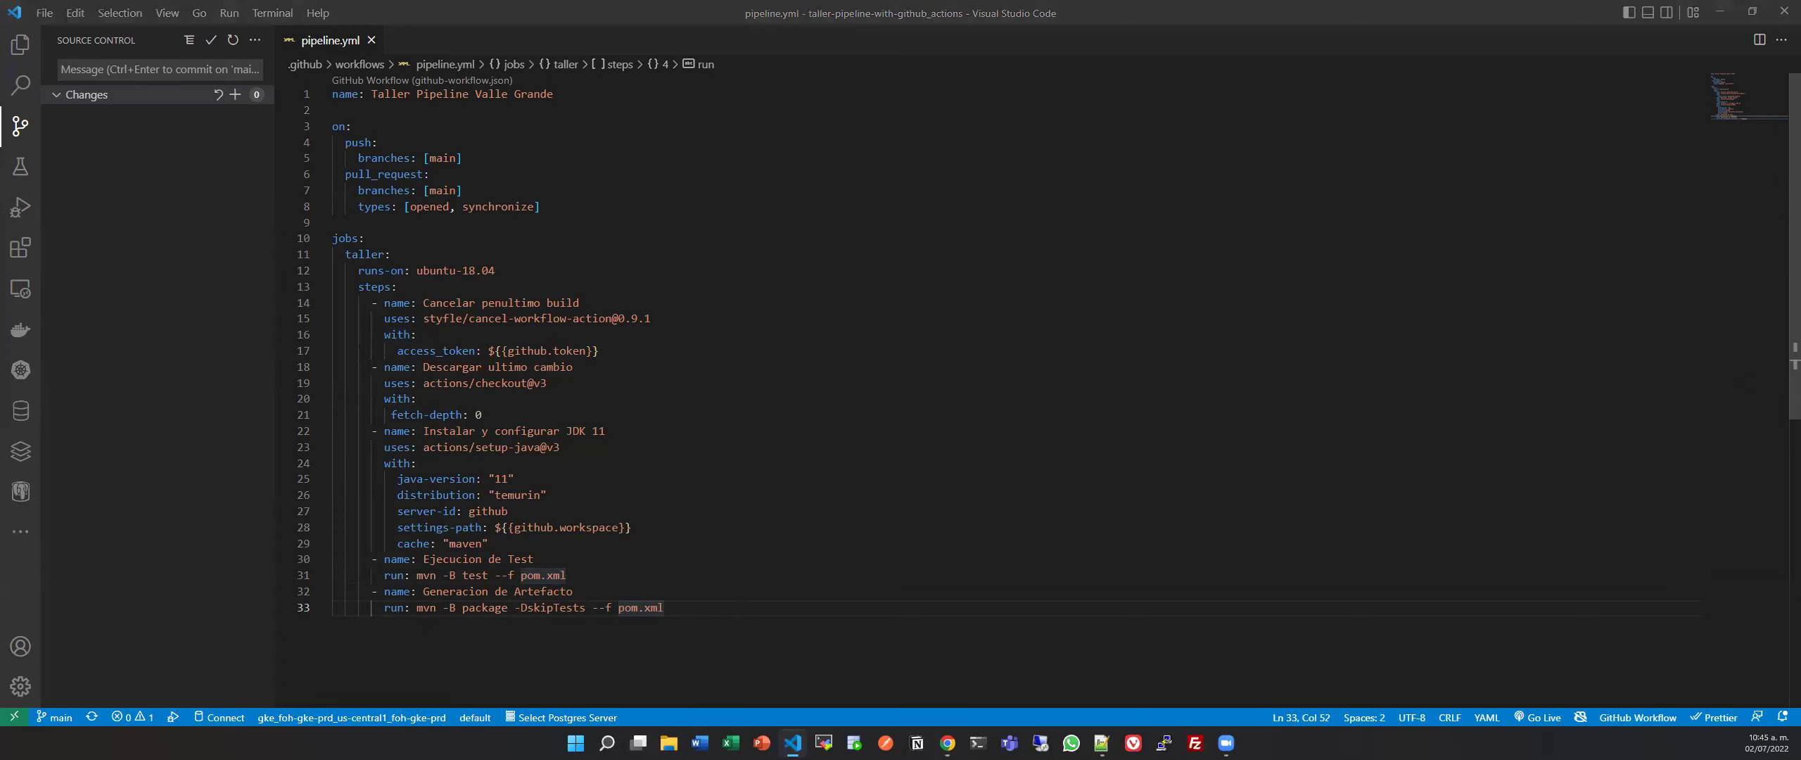
key("alt+Tab")
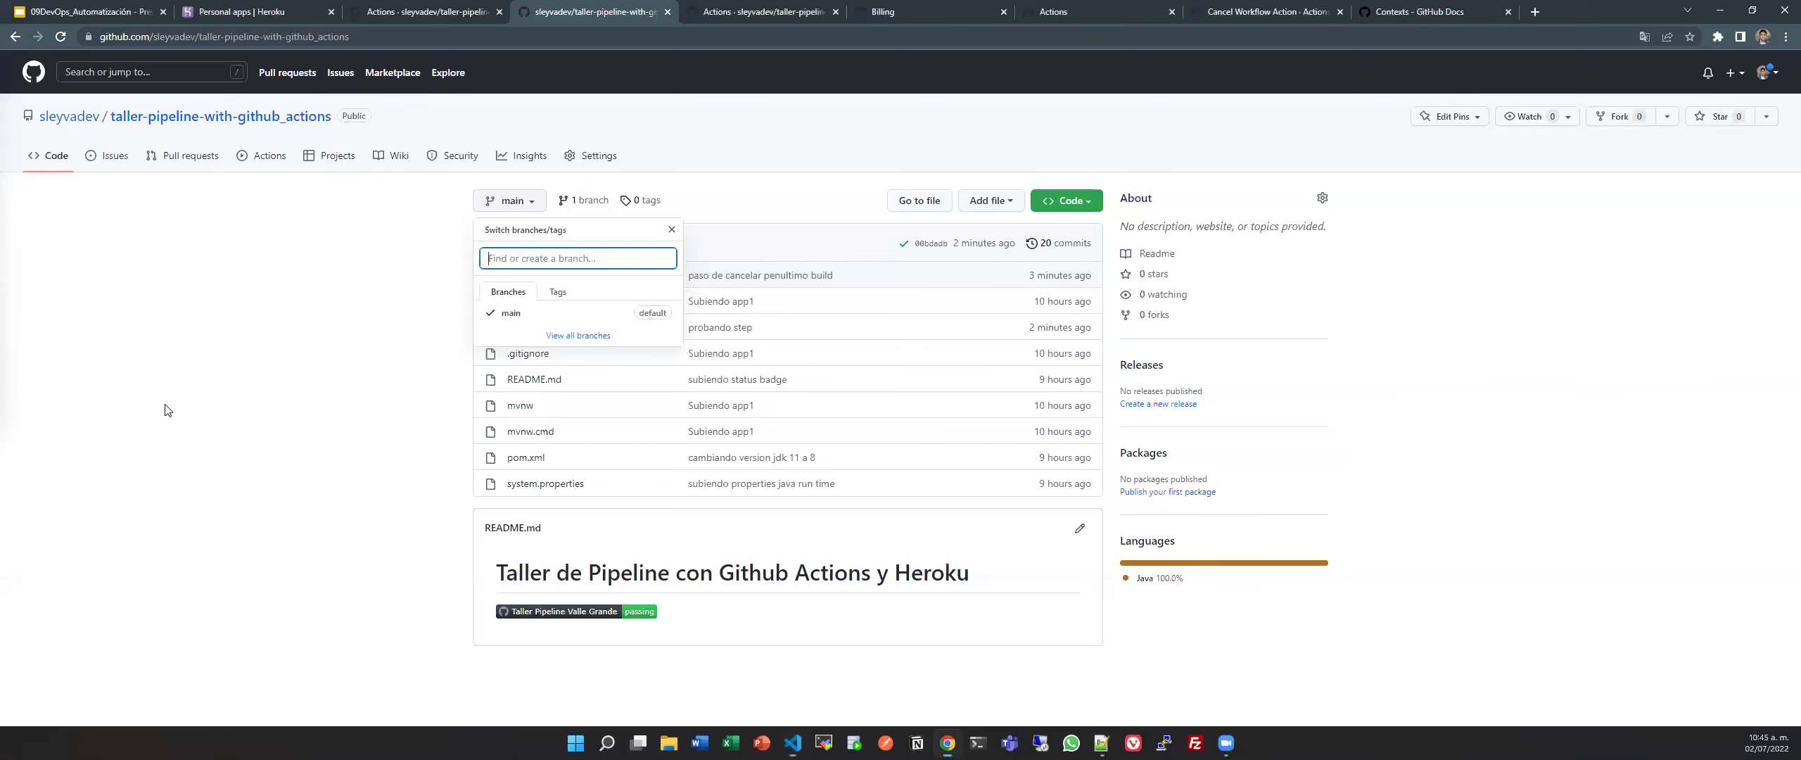
key("alt+Tab")
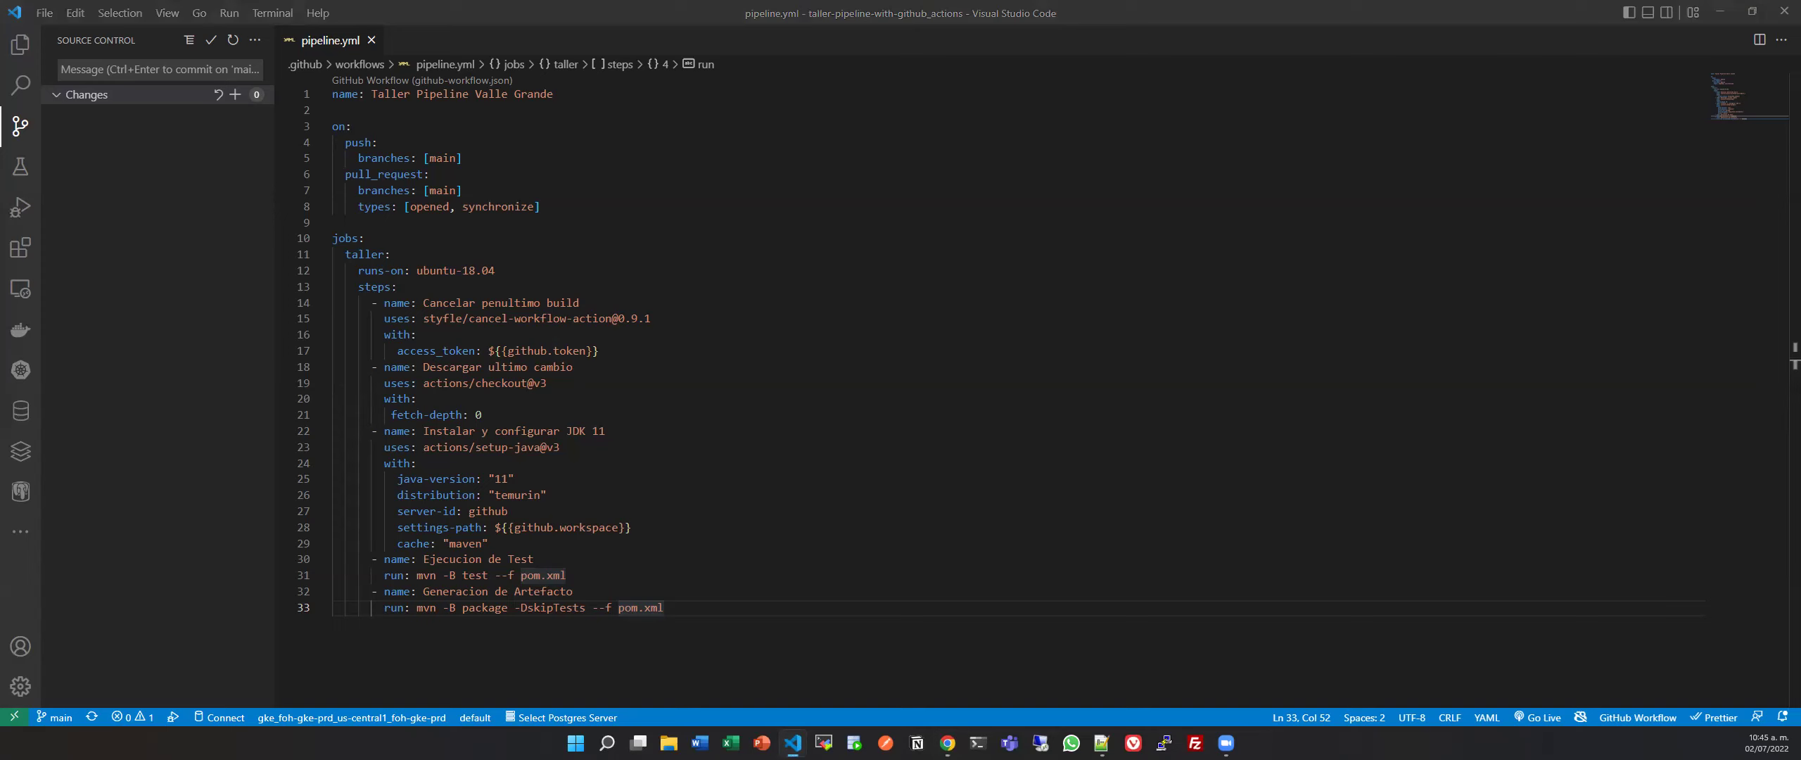
Create a new Git branch named feature/taller-1 from the Source Control menu.
left_click(256, 42)
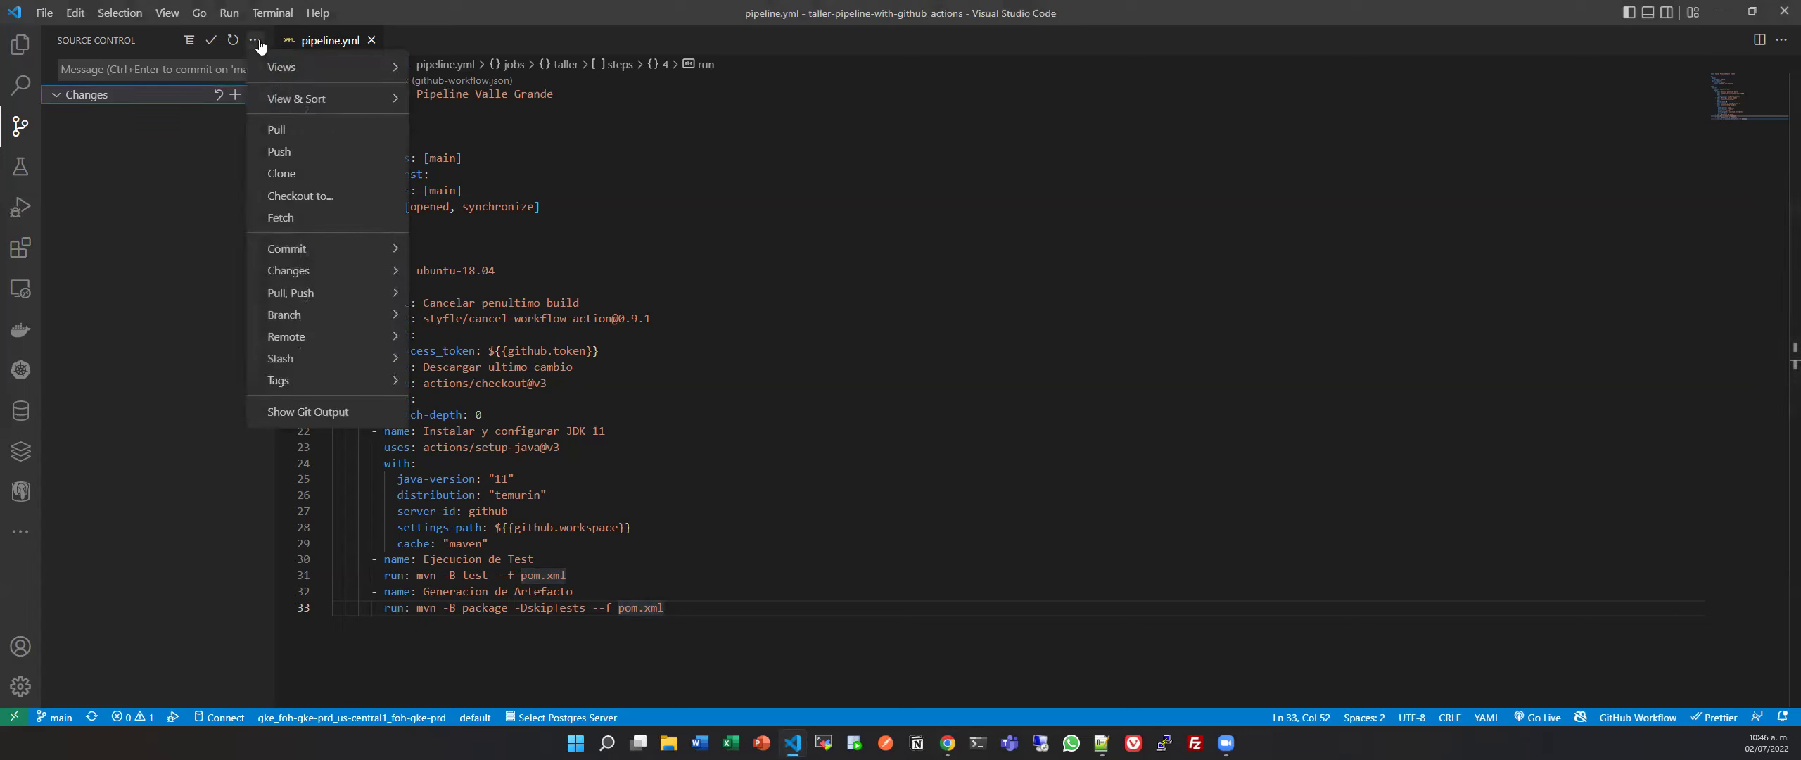
mouse_move(378, 323)
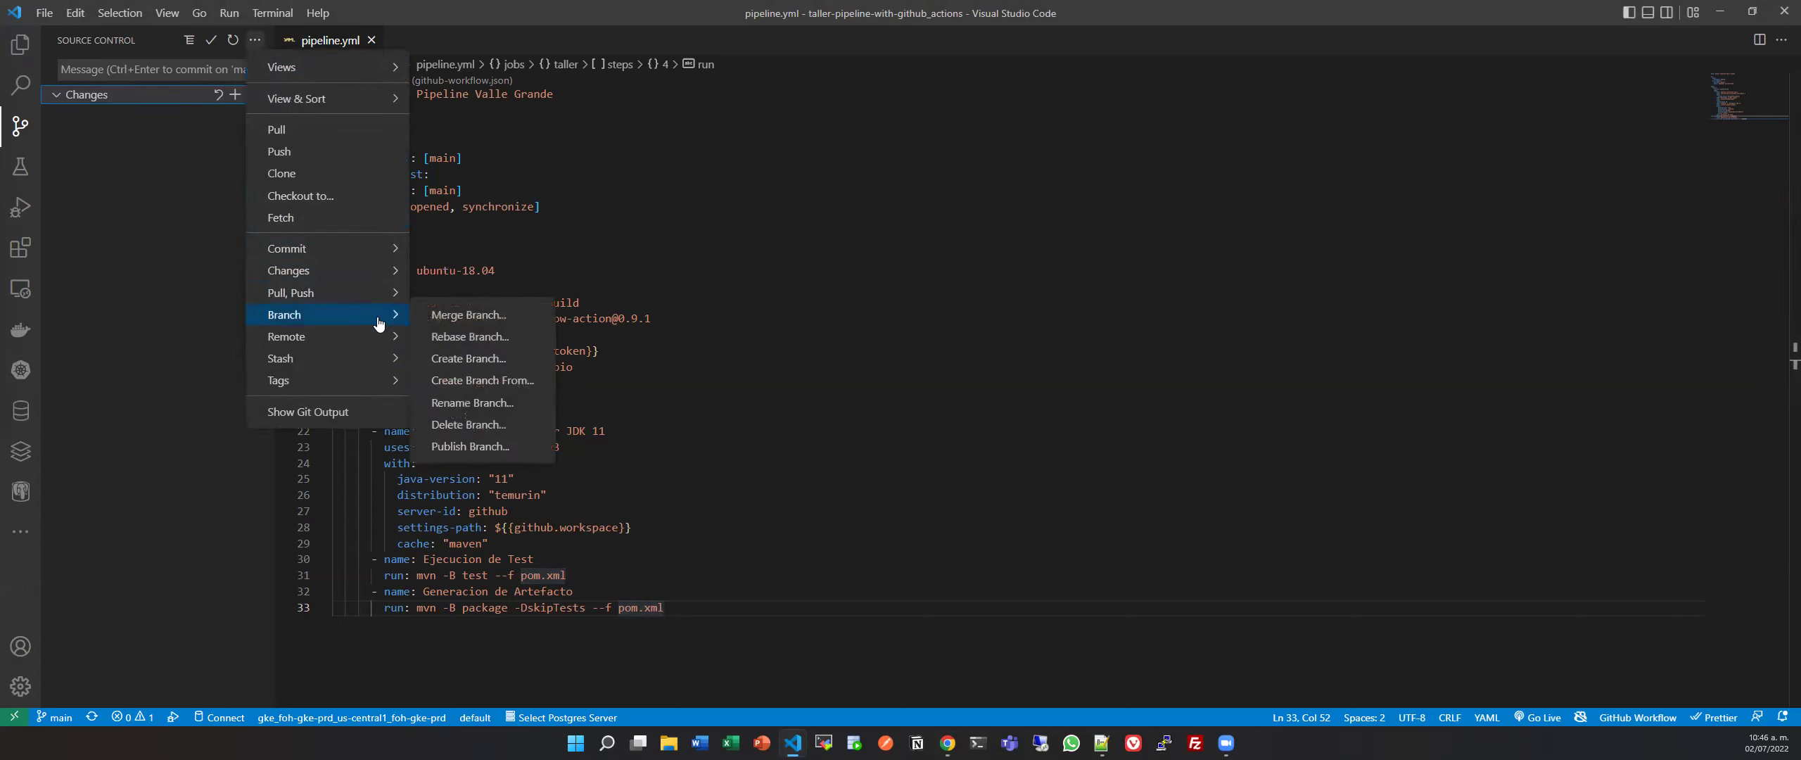
left_click(496, 361)
type("feature/")
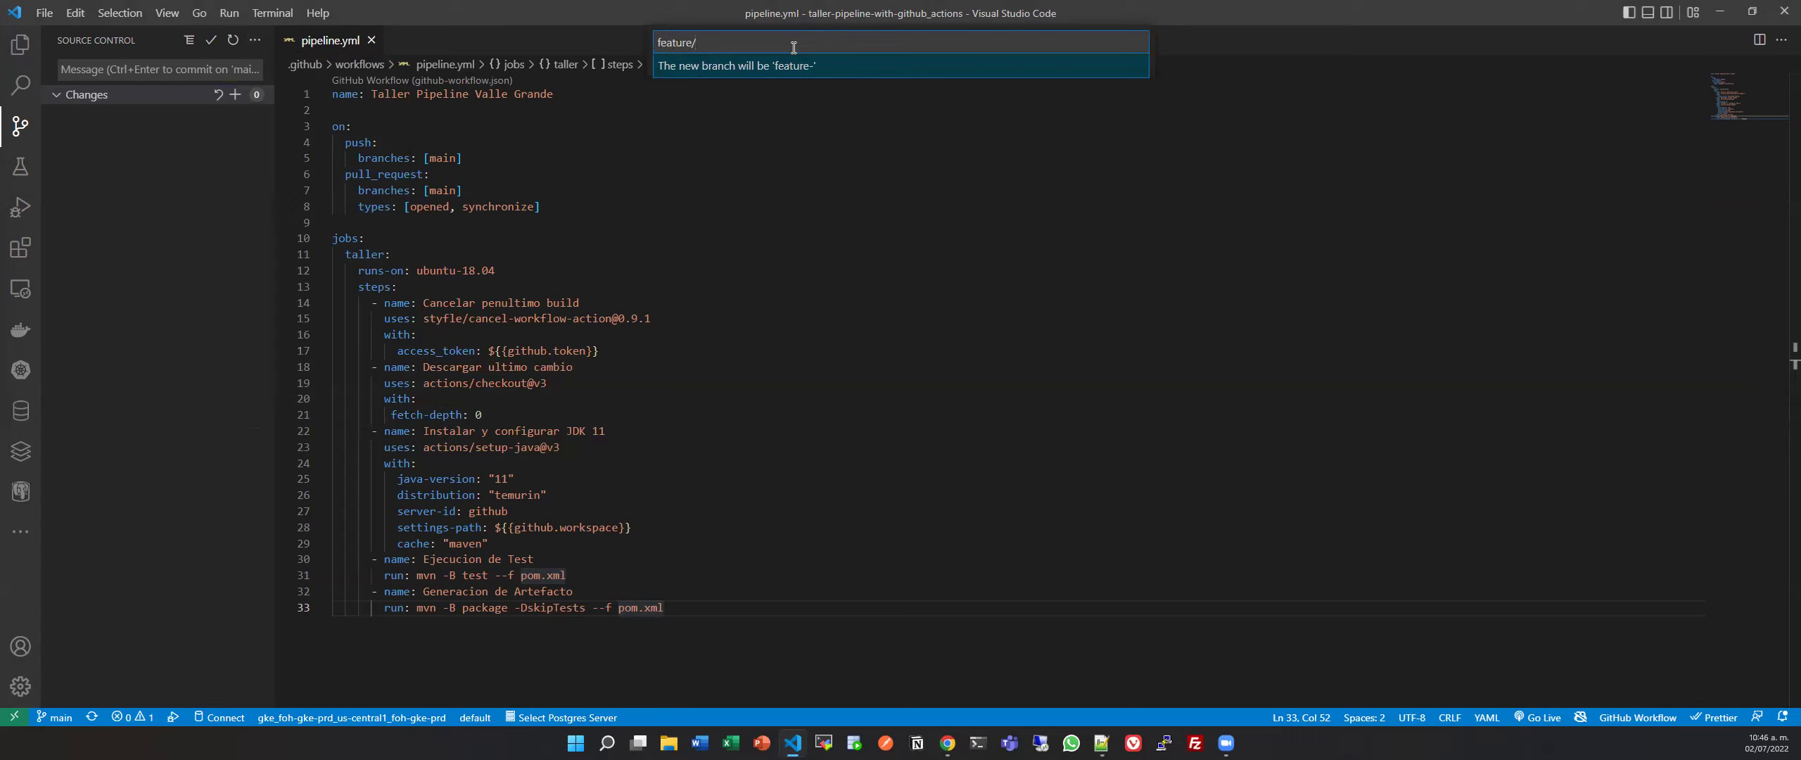
type("taller-1")
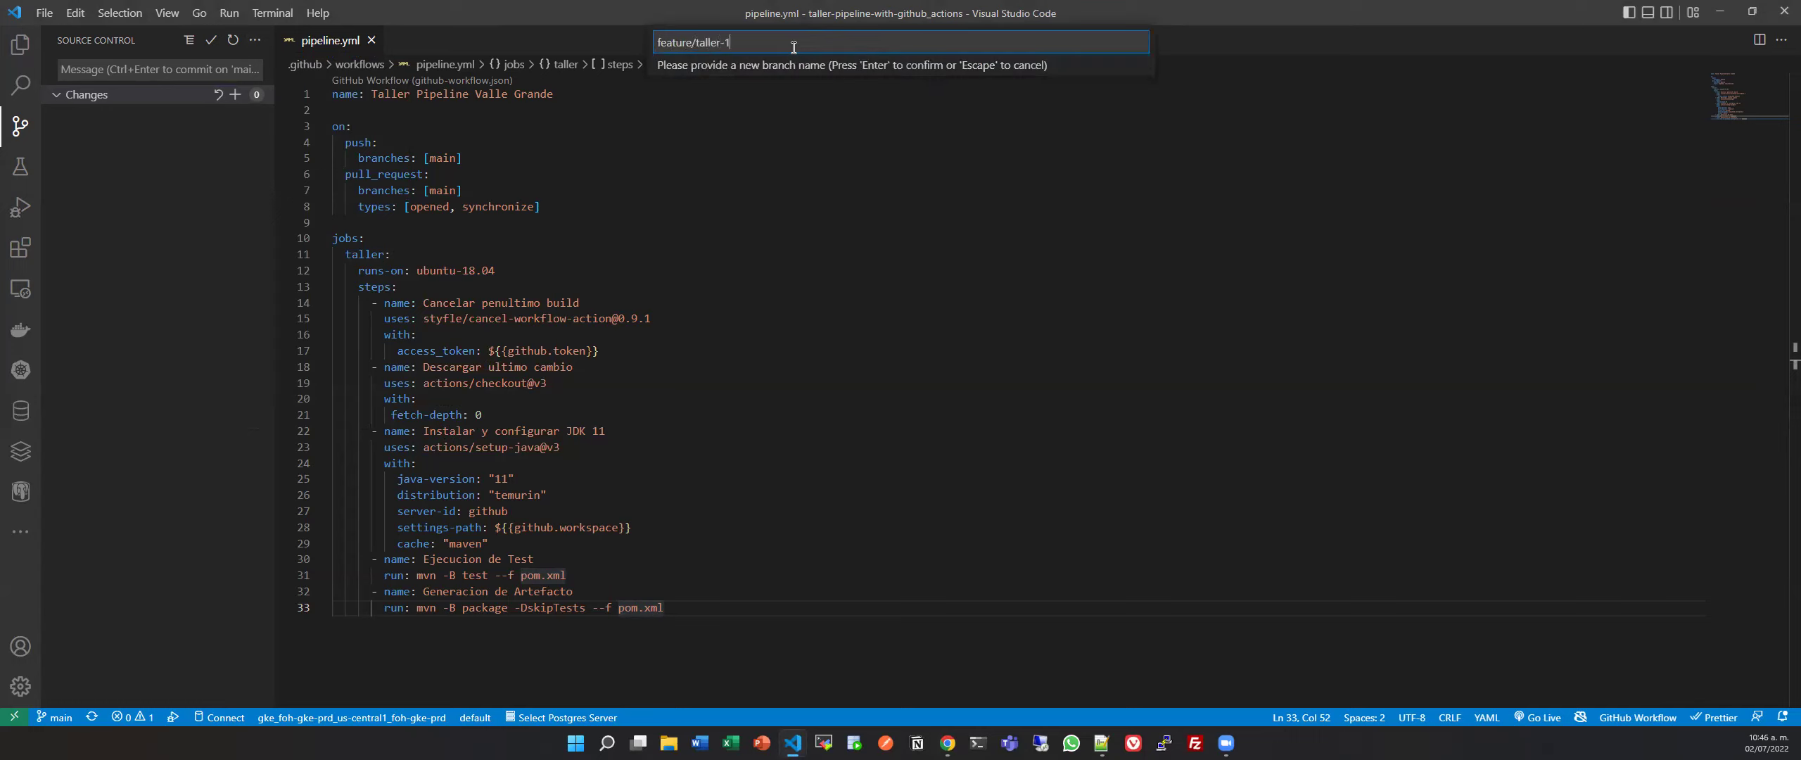
key("Return")
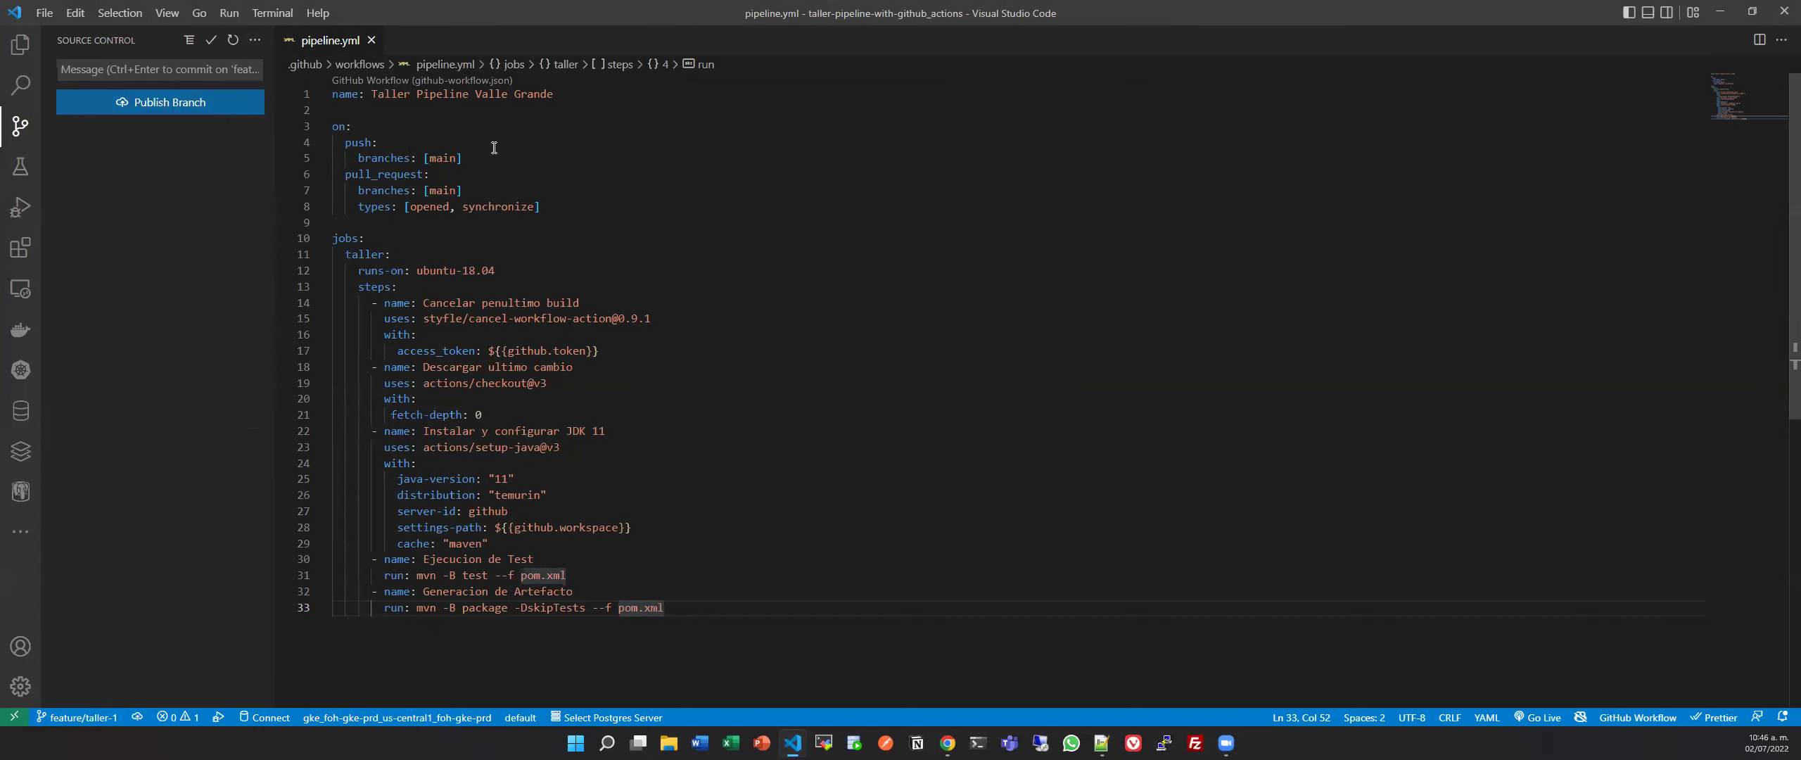
Publish the feature/taller-1 branch to GitHub.
left_click(446, 156)
key("Down")
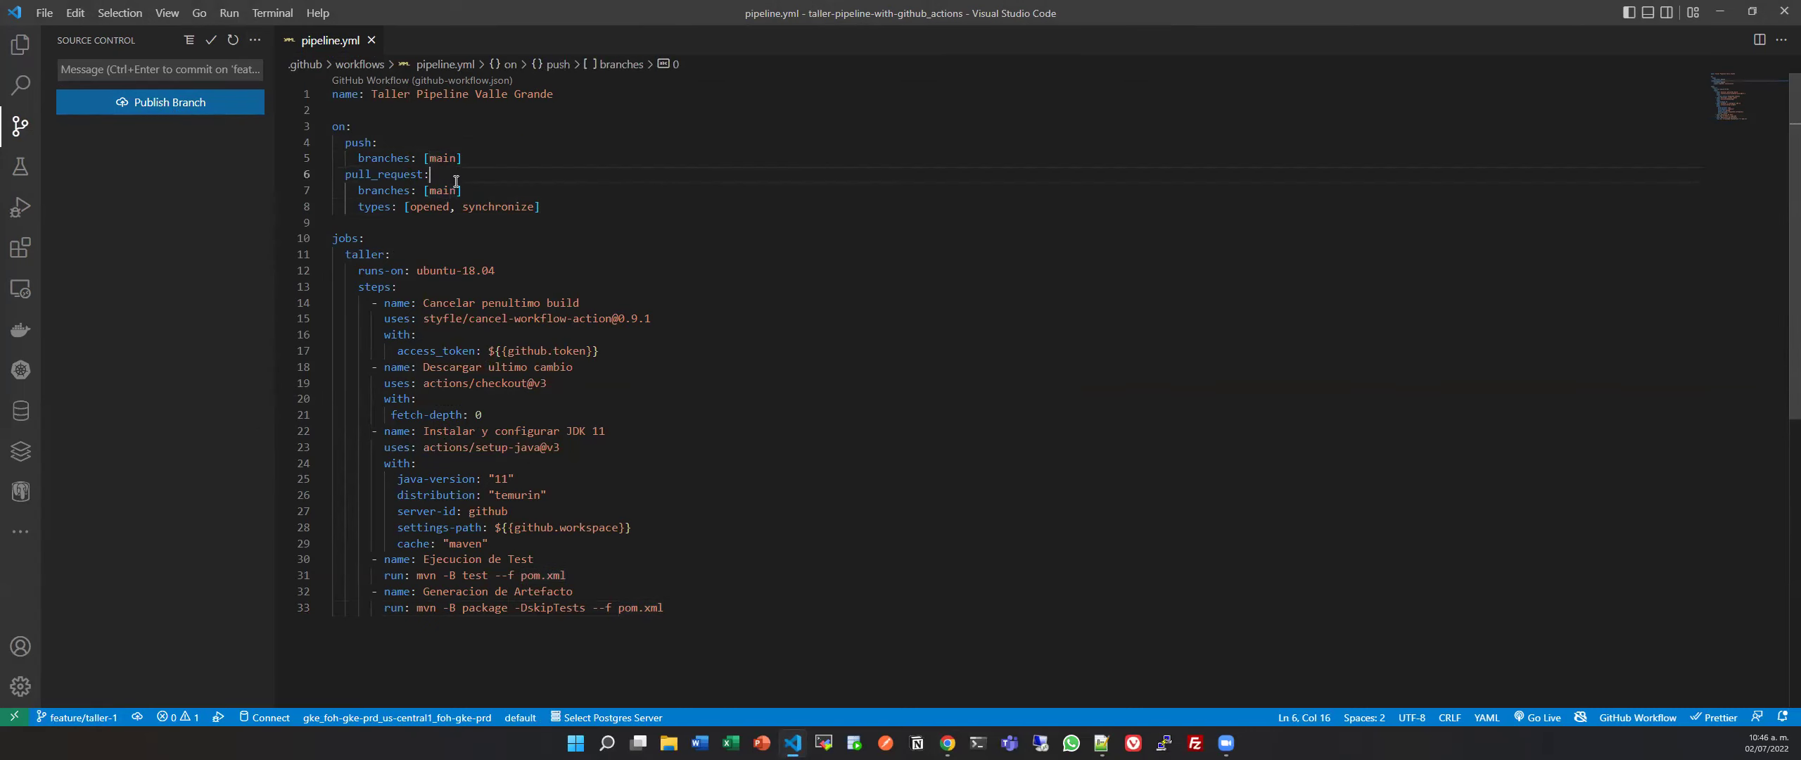
left_click(216, 110)
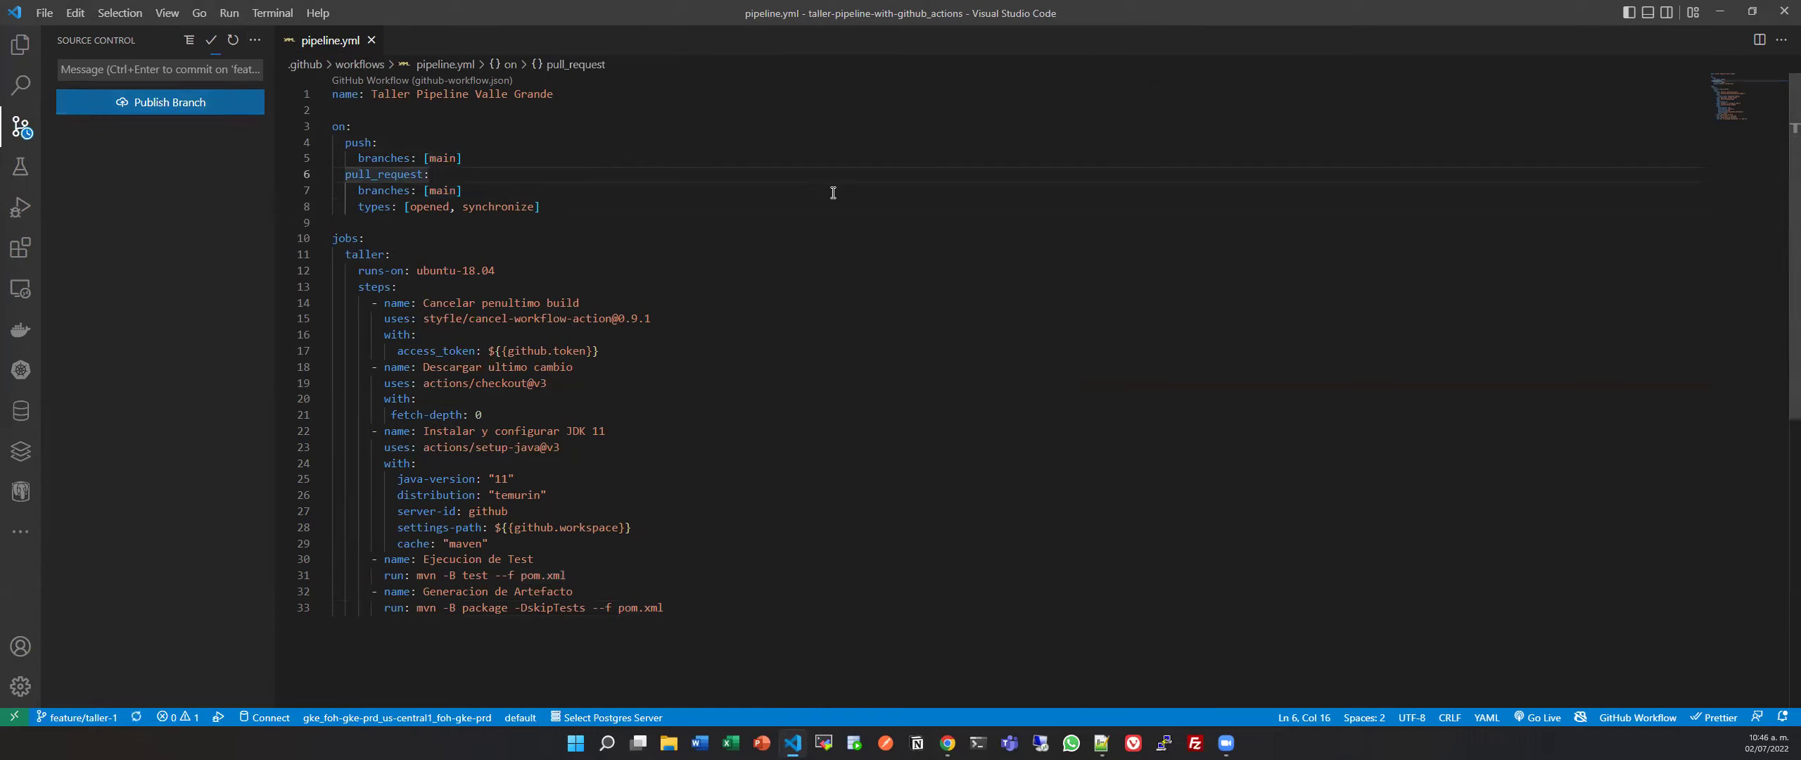
key("alt+Tab")
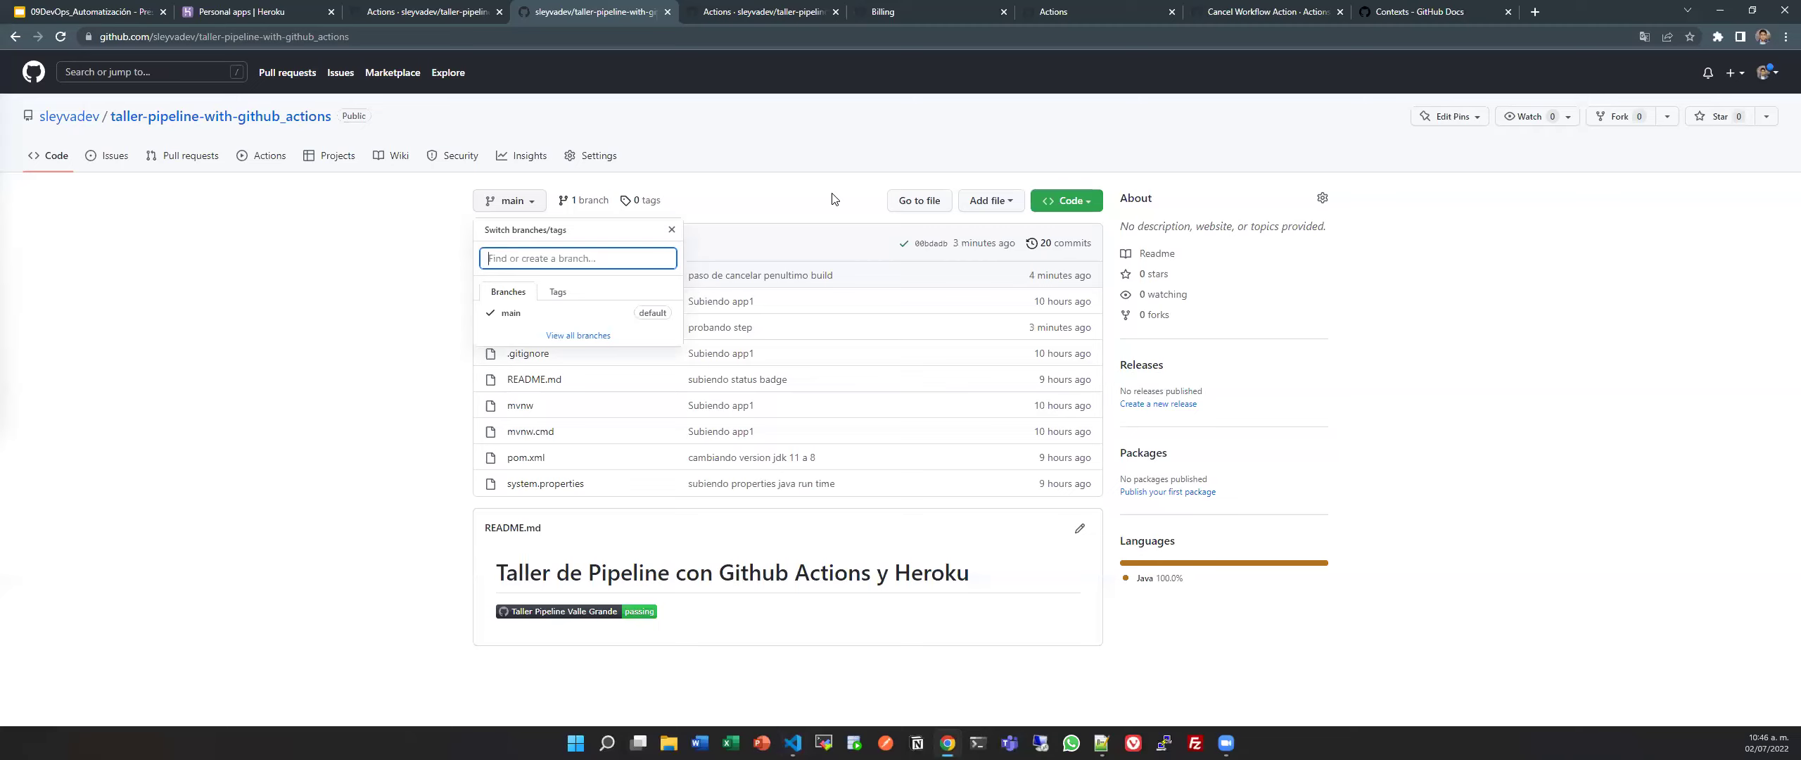
Reload the repository page and confirm feature/taller-1 appears in the branch list.
left_click(773, 190)
key("F5")
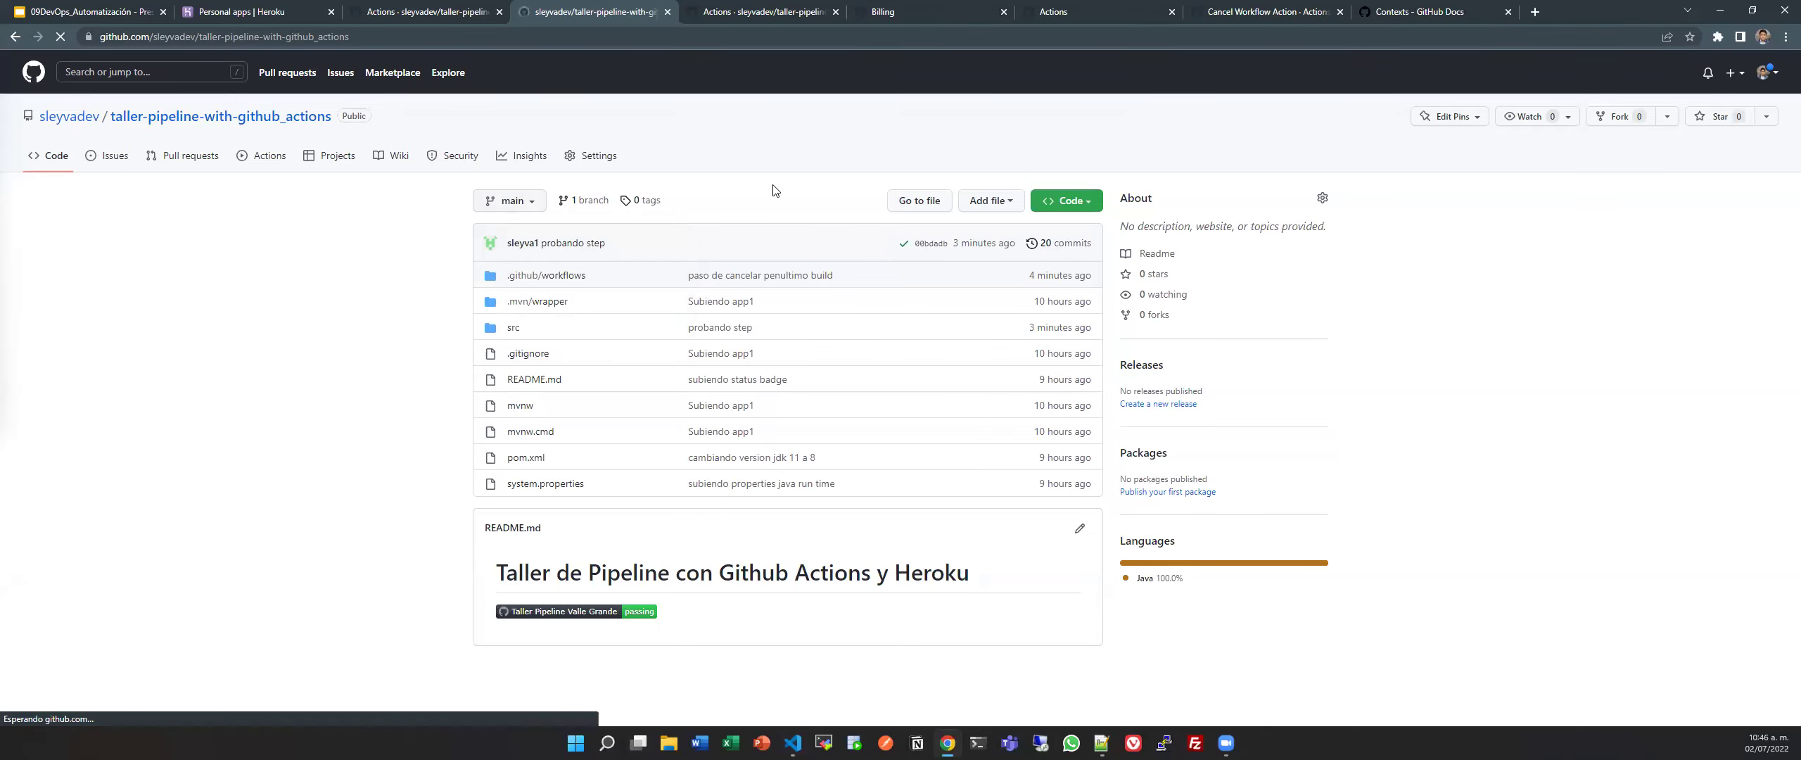
left_click(506, 201)
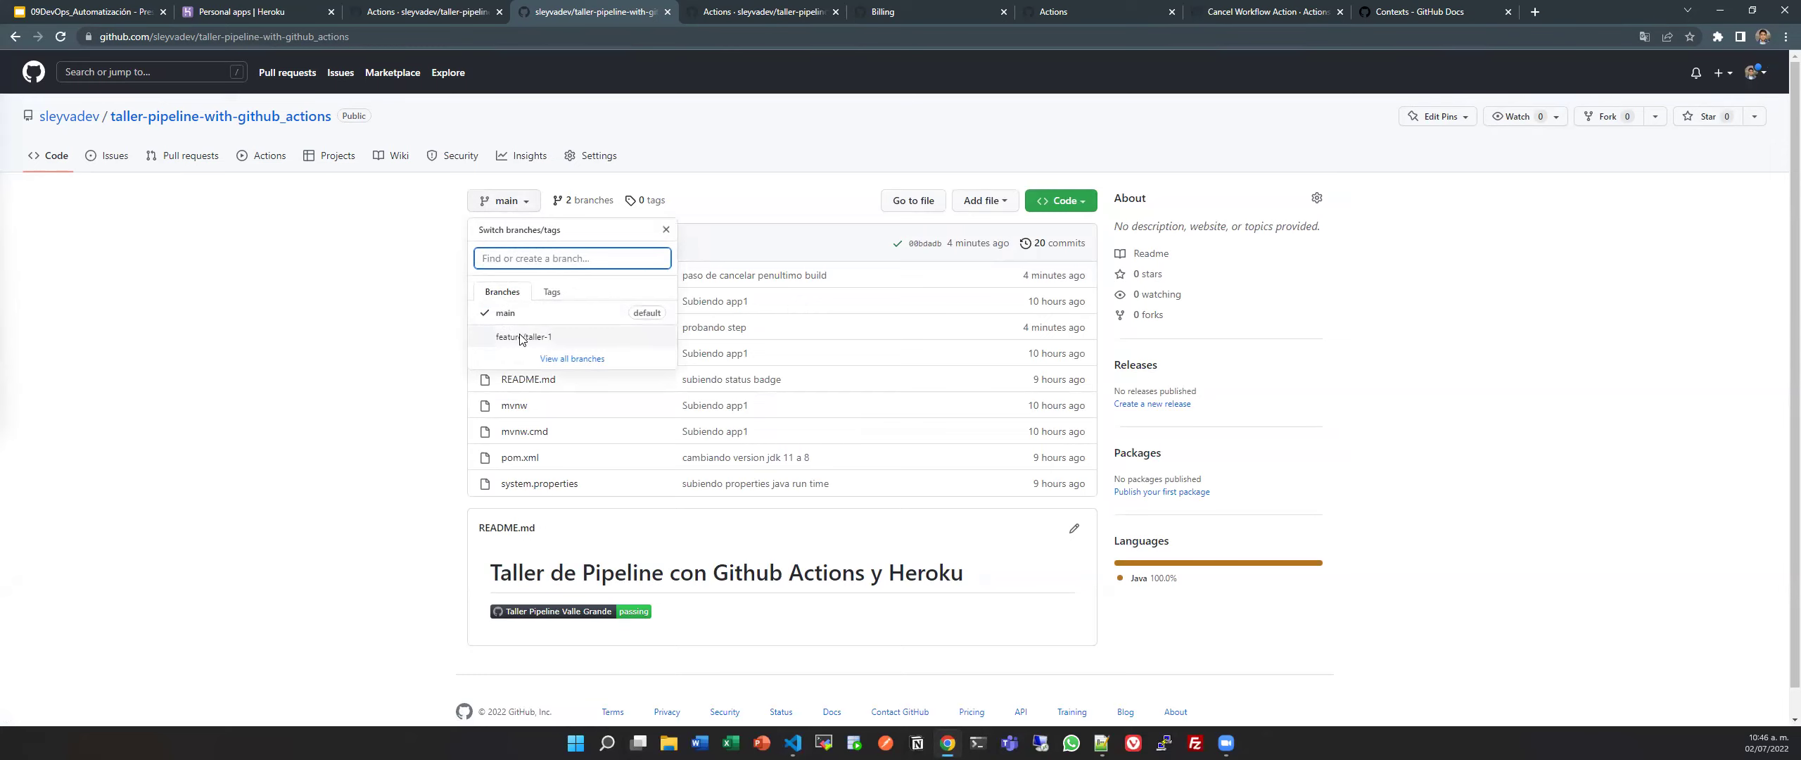
Review the Taller Pipeline Valle Grande workflow runs, then go to the repository's Pull requests page.
left_click(260, 161)
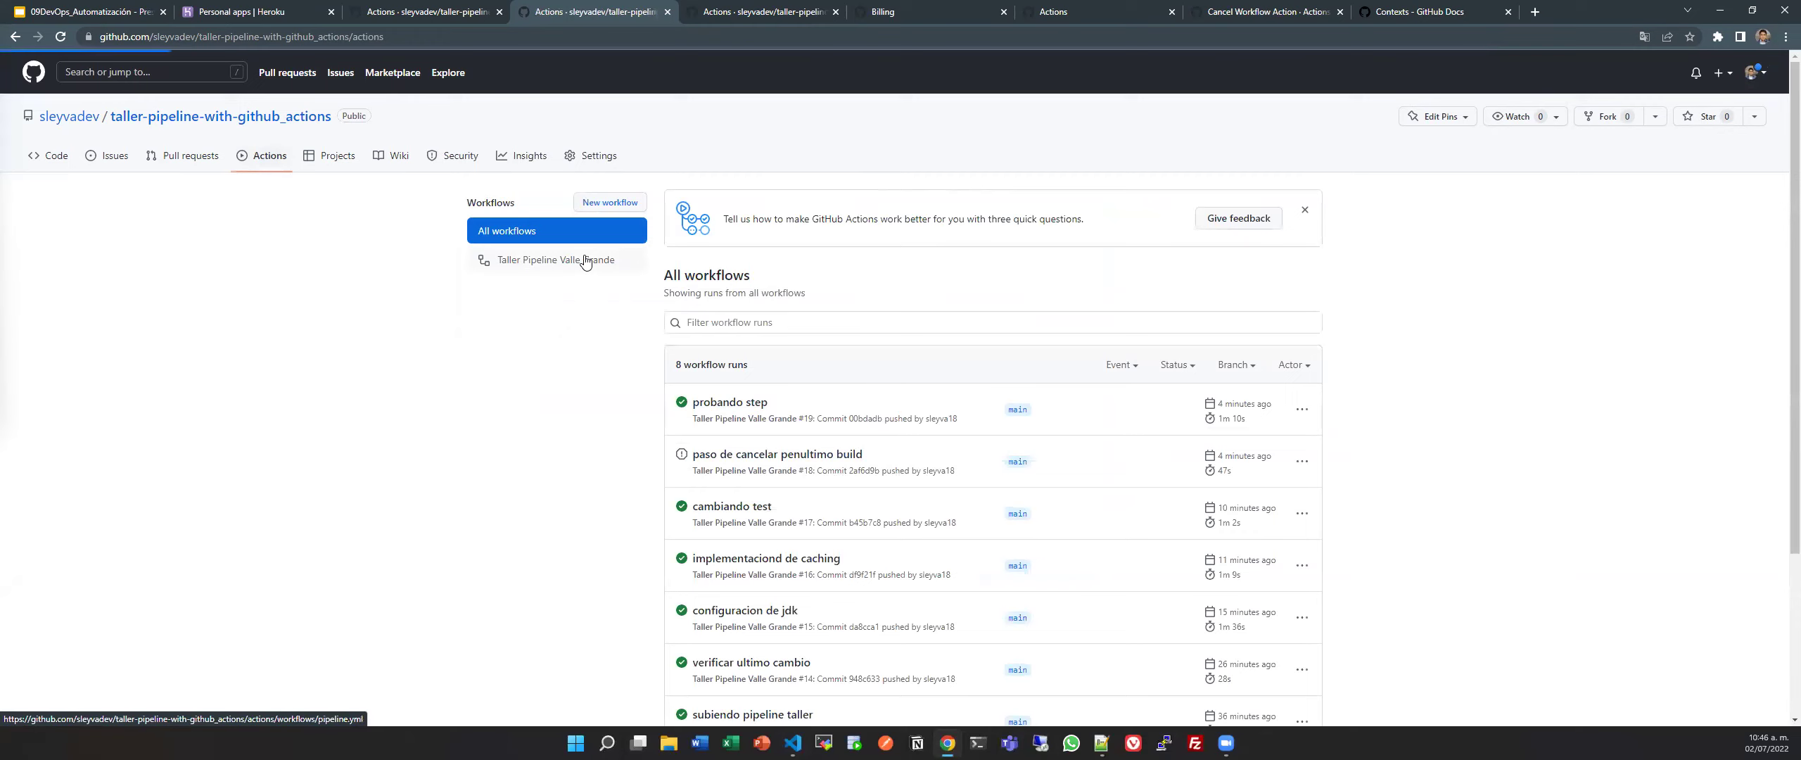
left_click(584, 260)
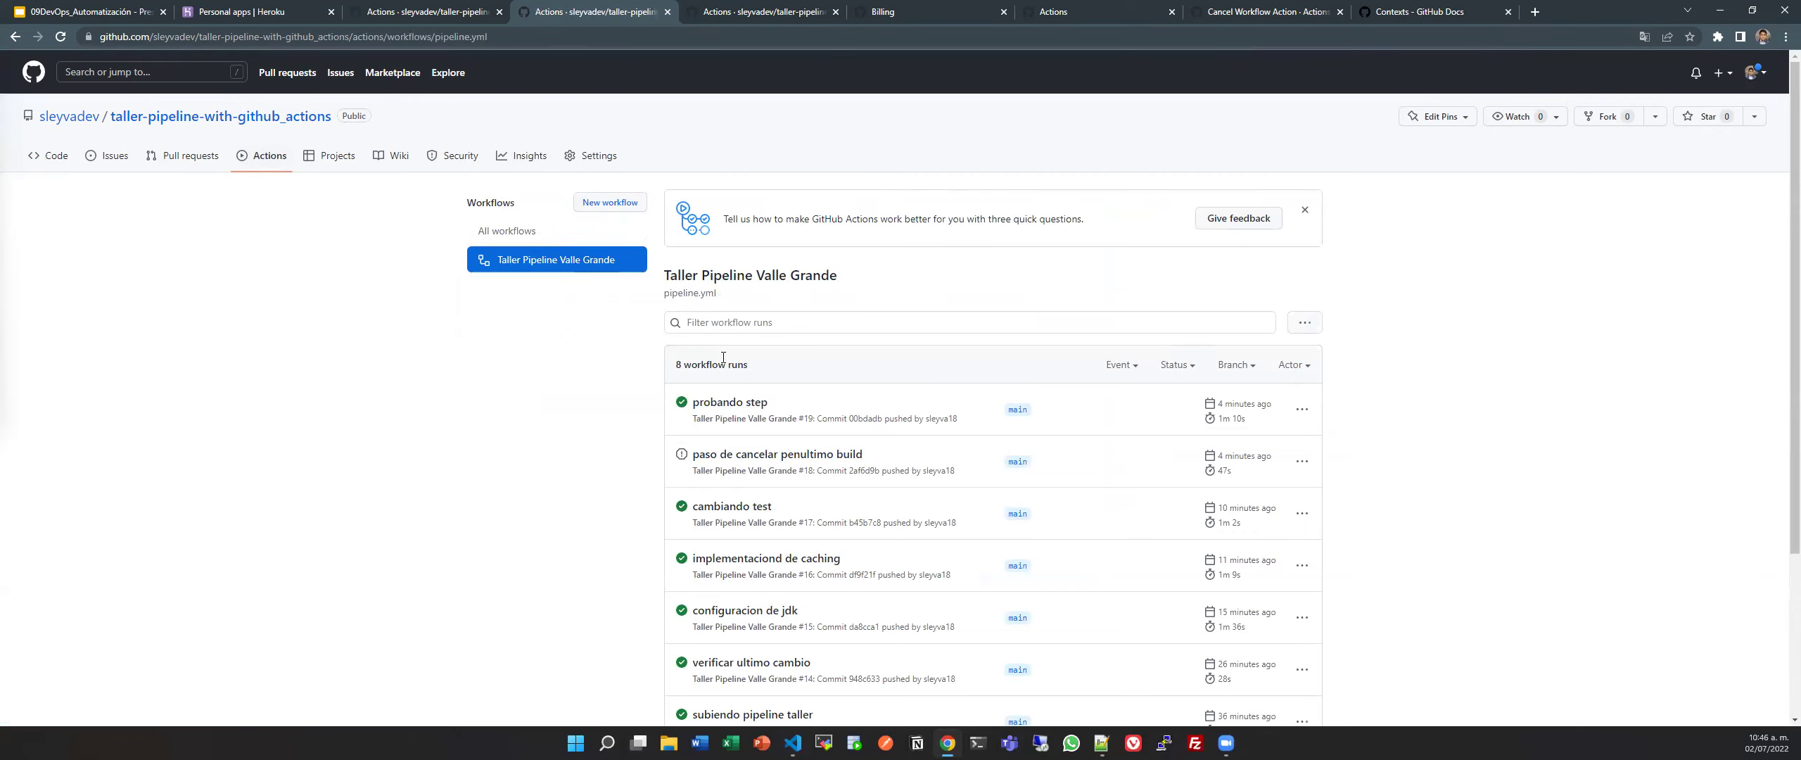
left_click(191, 172)
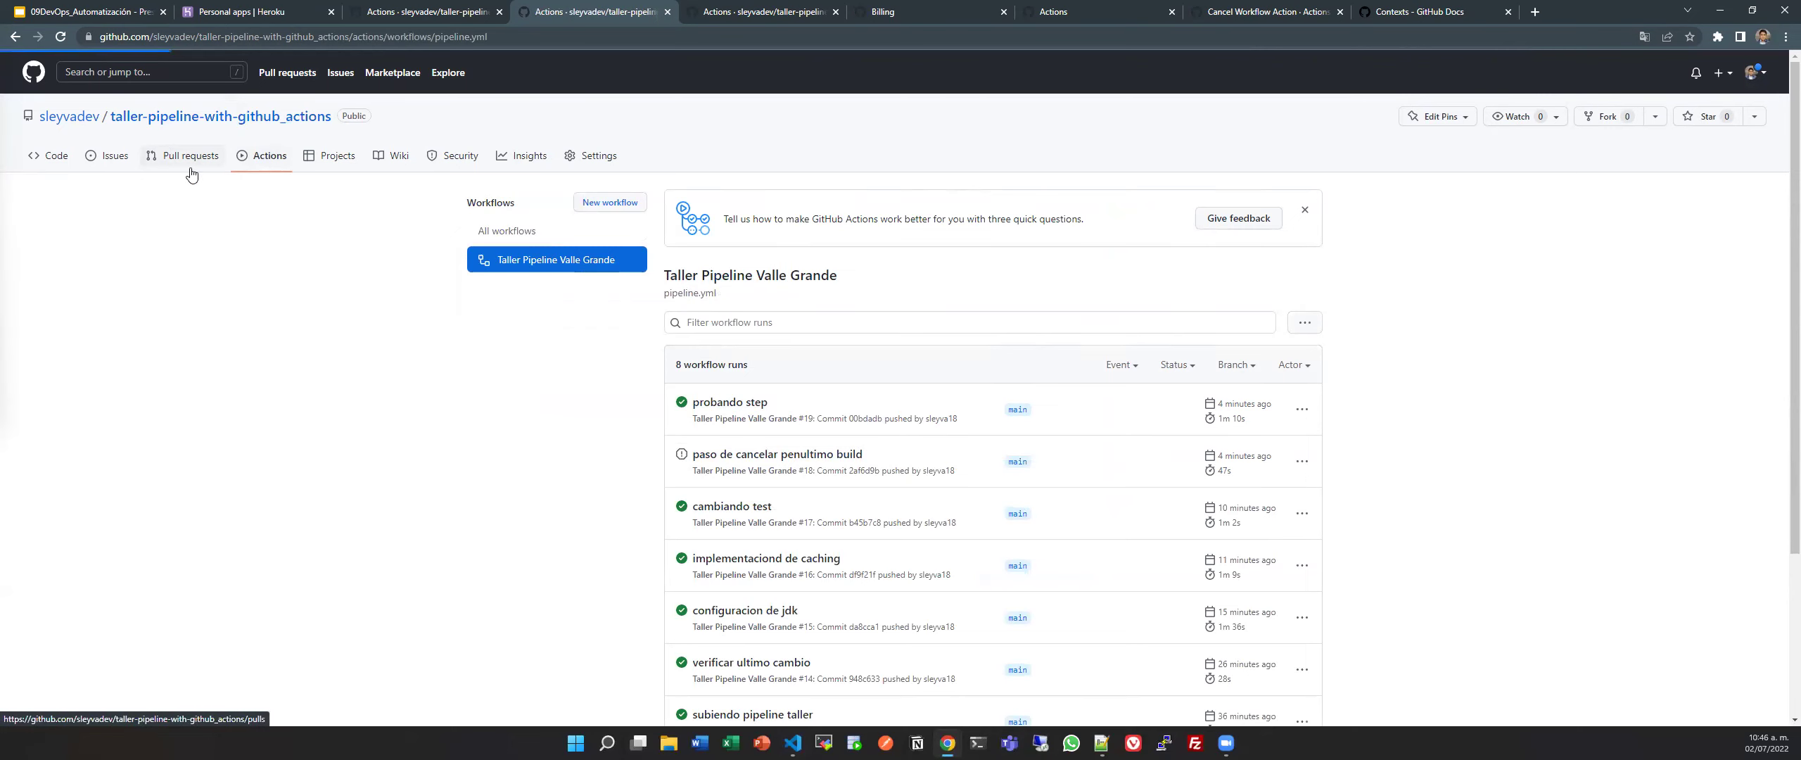
key("alt+Tab")
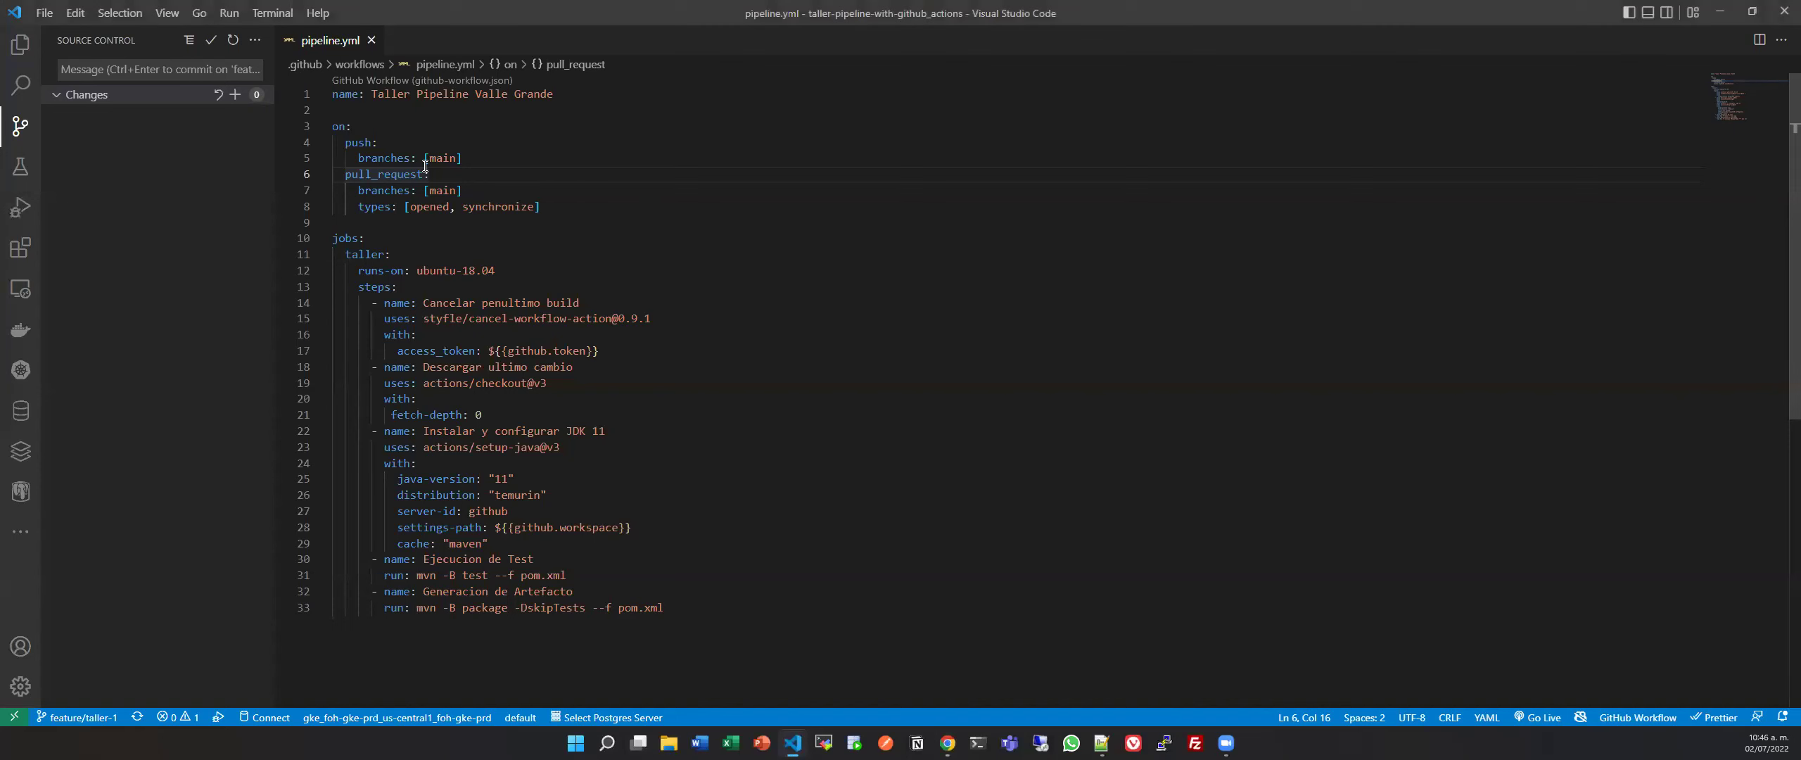
left_click(567, 204)
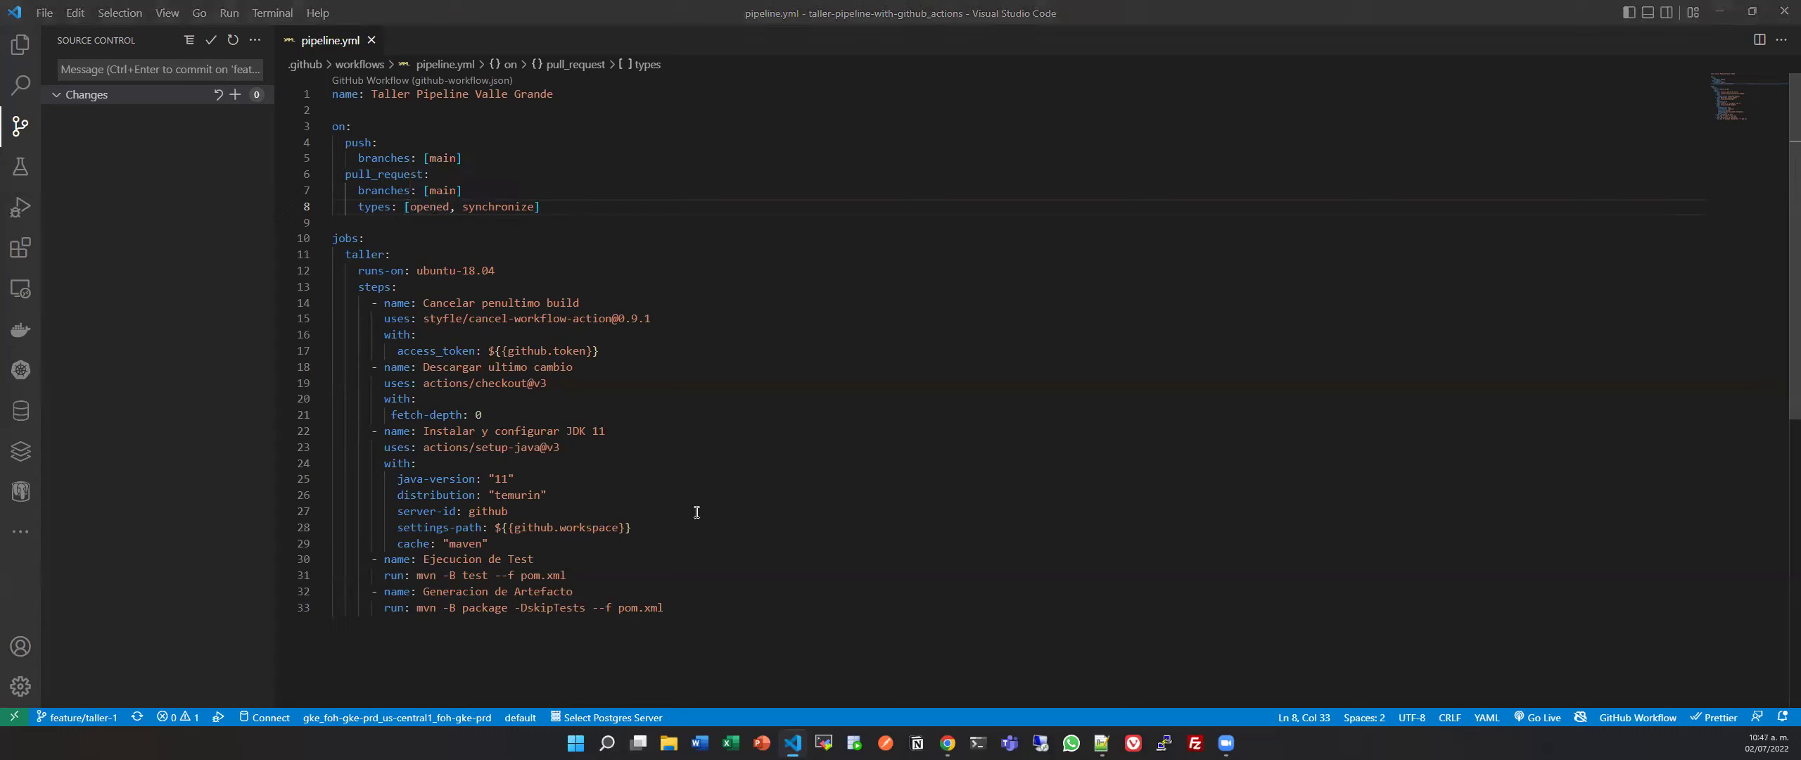
key("alt+Tab")
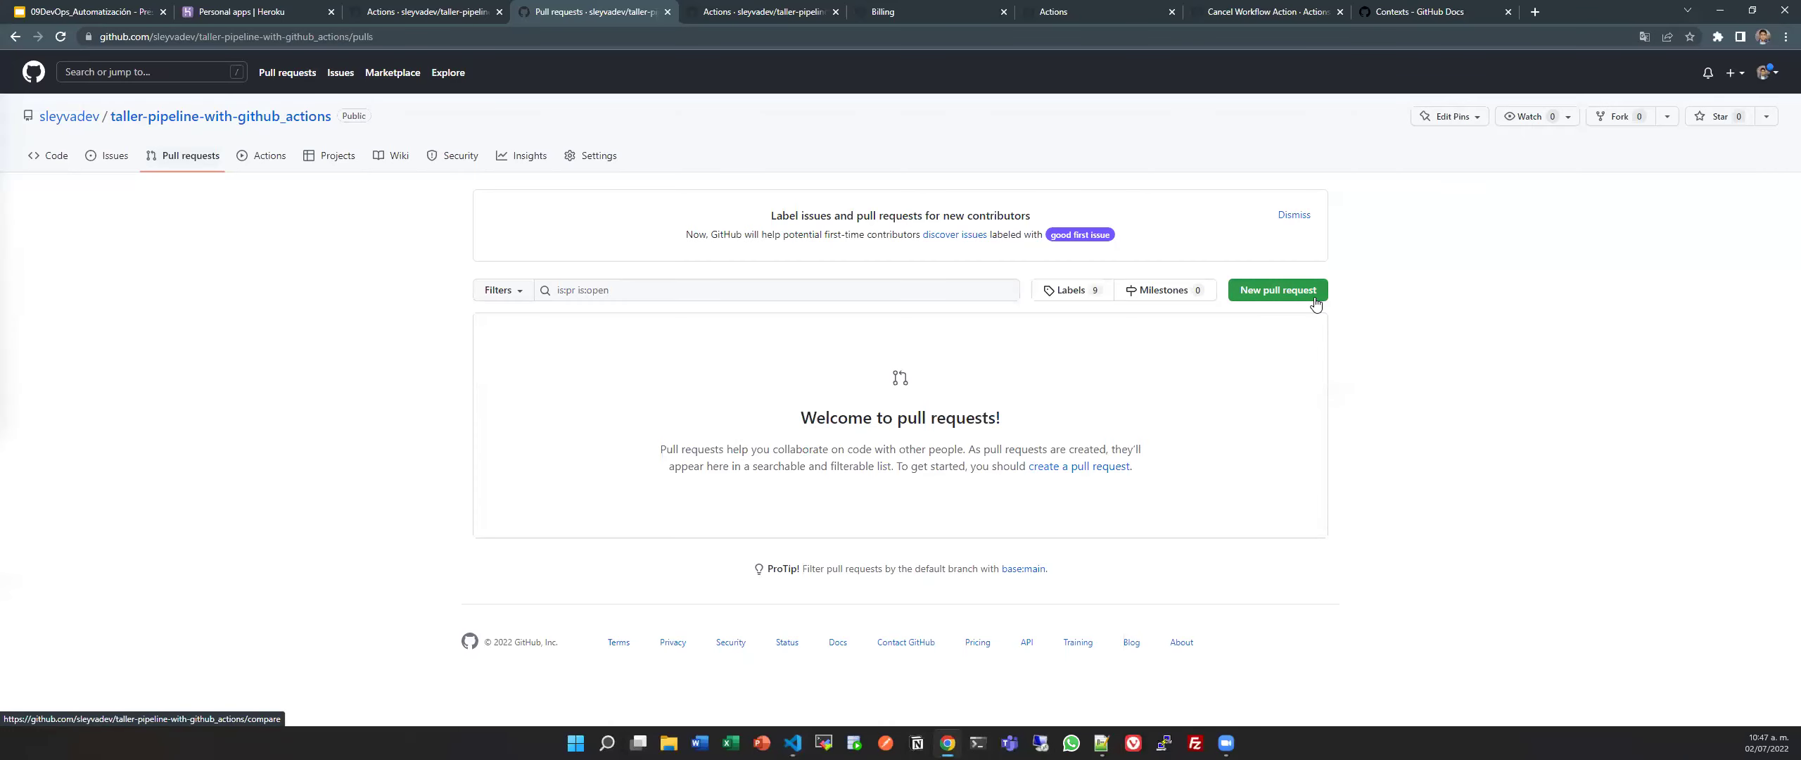
Start a new pull request with base main and compare feature/taller-1, which shows the branches identical.
left_click(1277, 291)
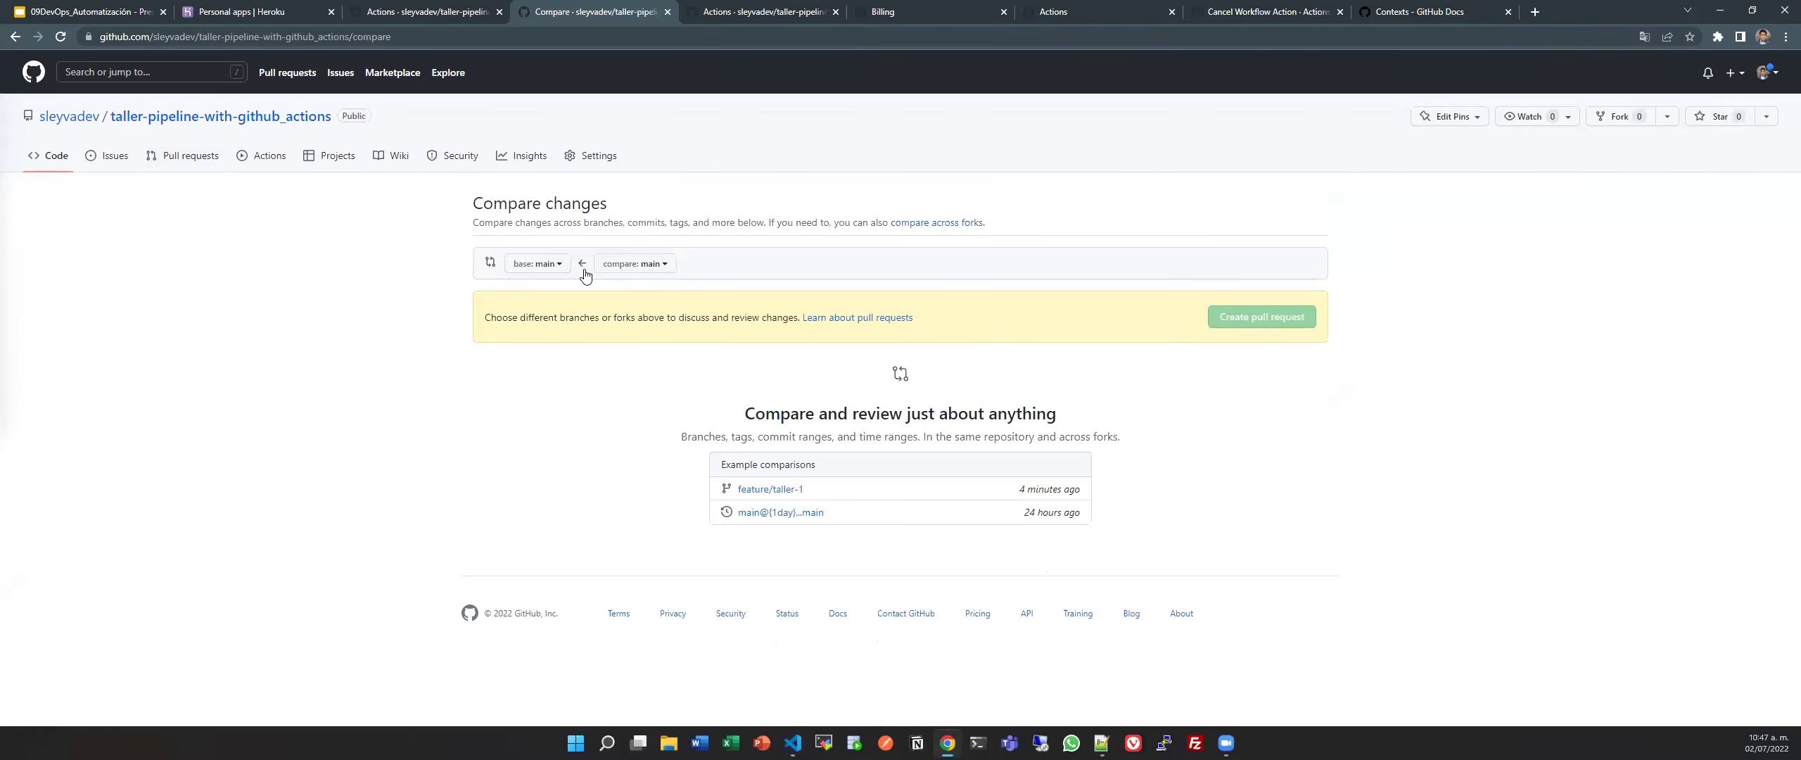
left_click(526, 266)
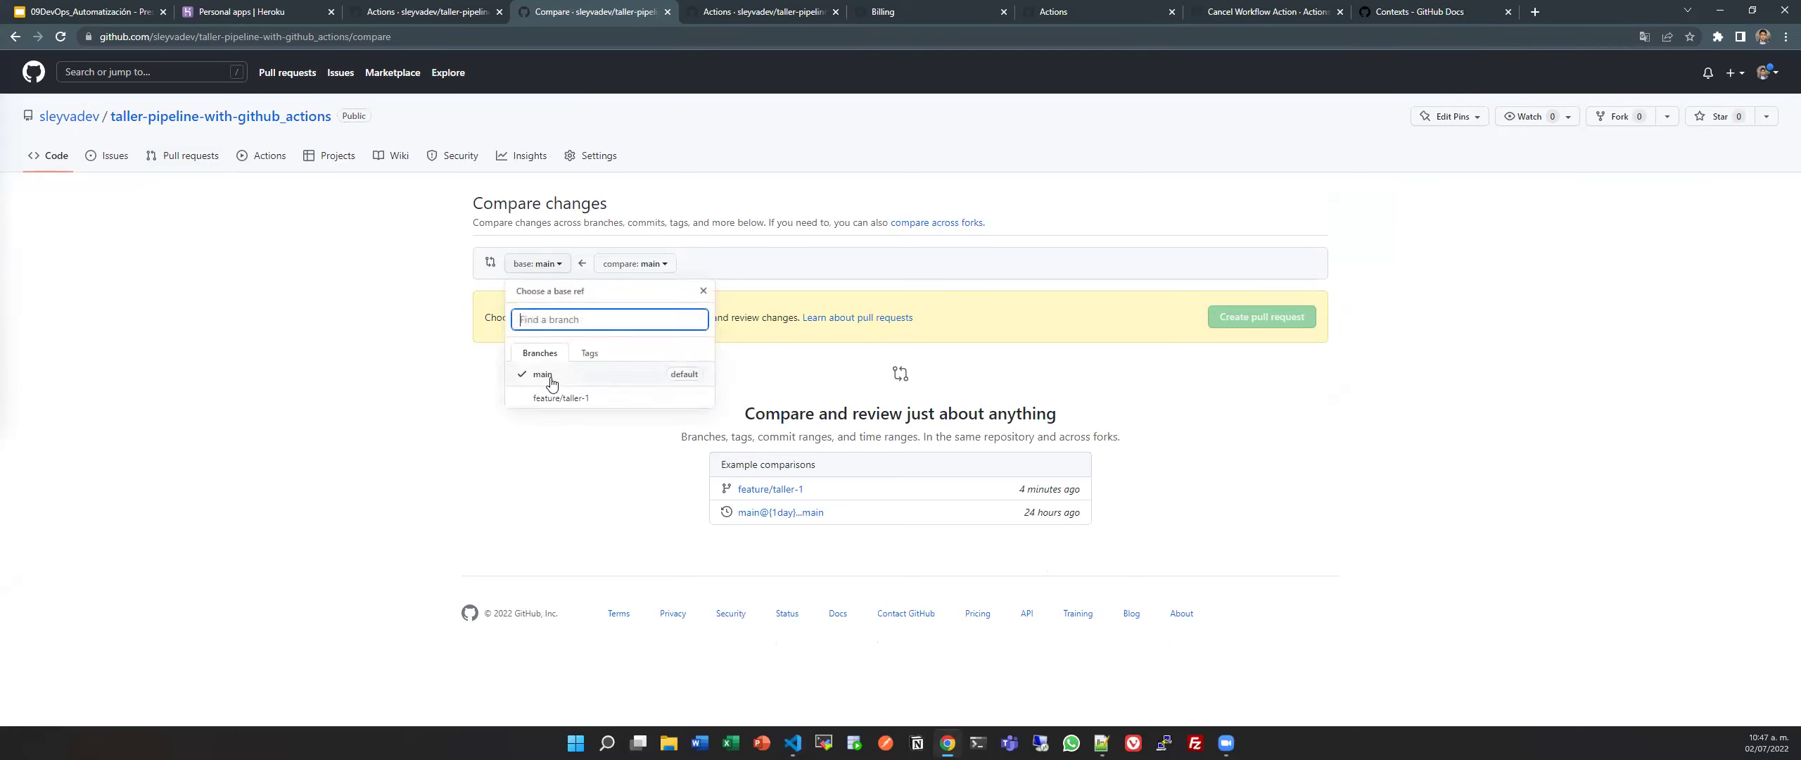
left_click(561, 398)
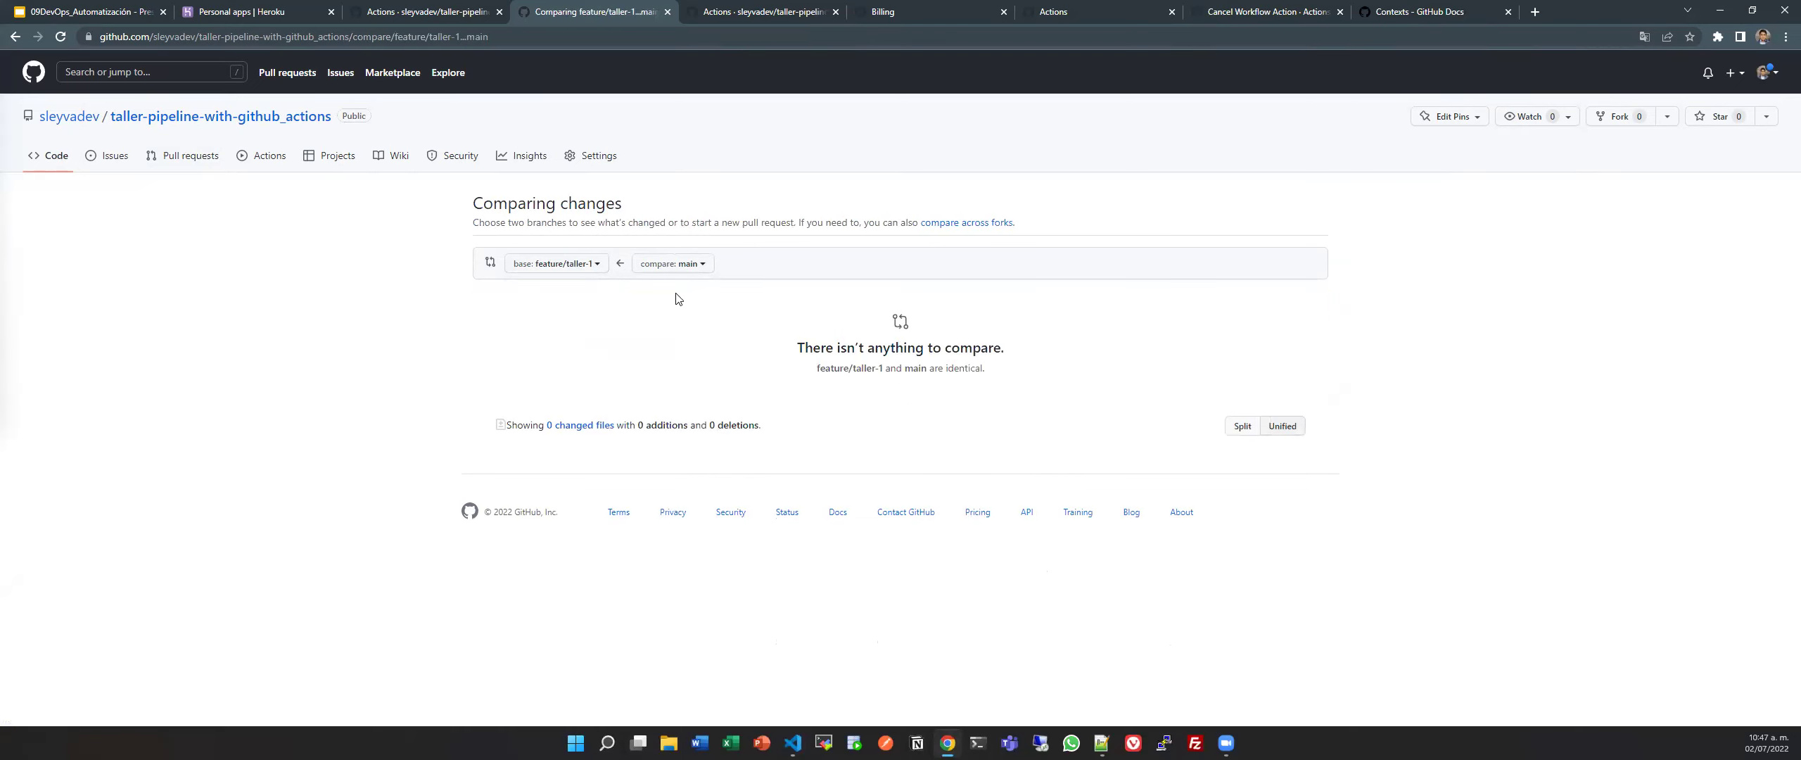
left_click(673, 263)
left_click(704, 398)
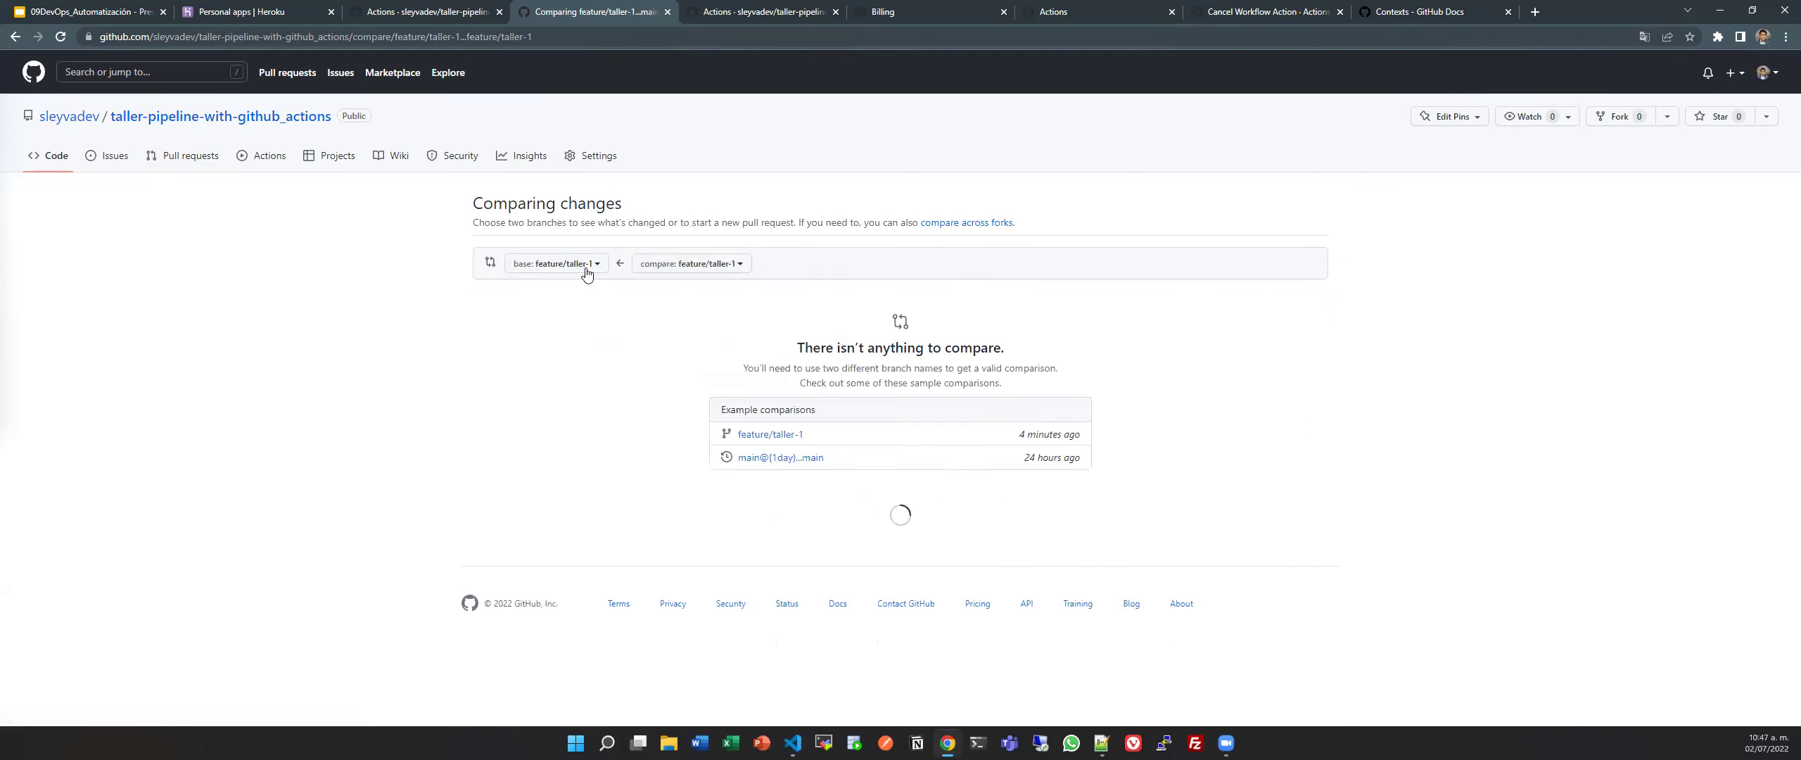
left_click(586, 274)
left_click(580, 378)
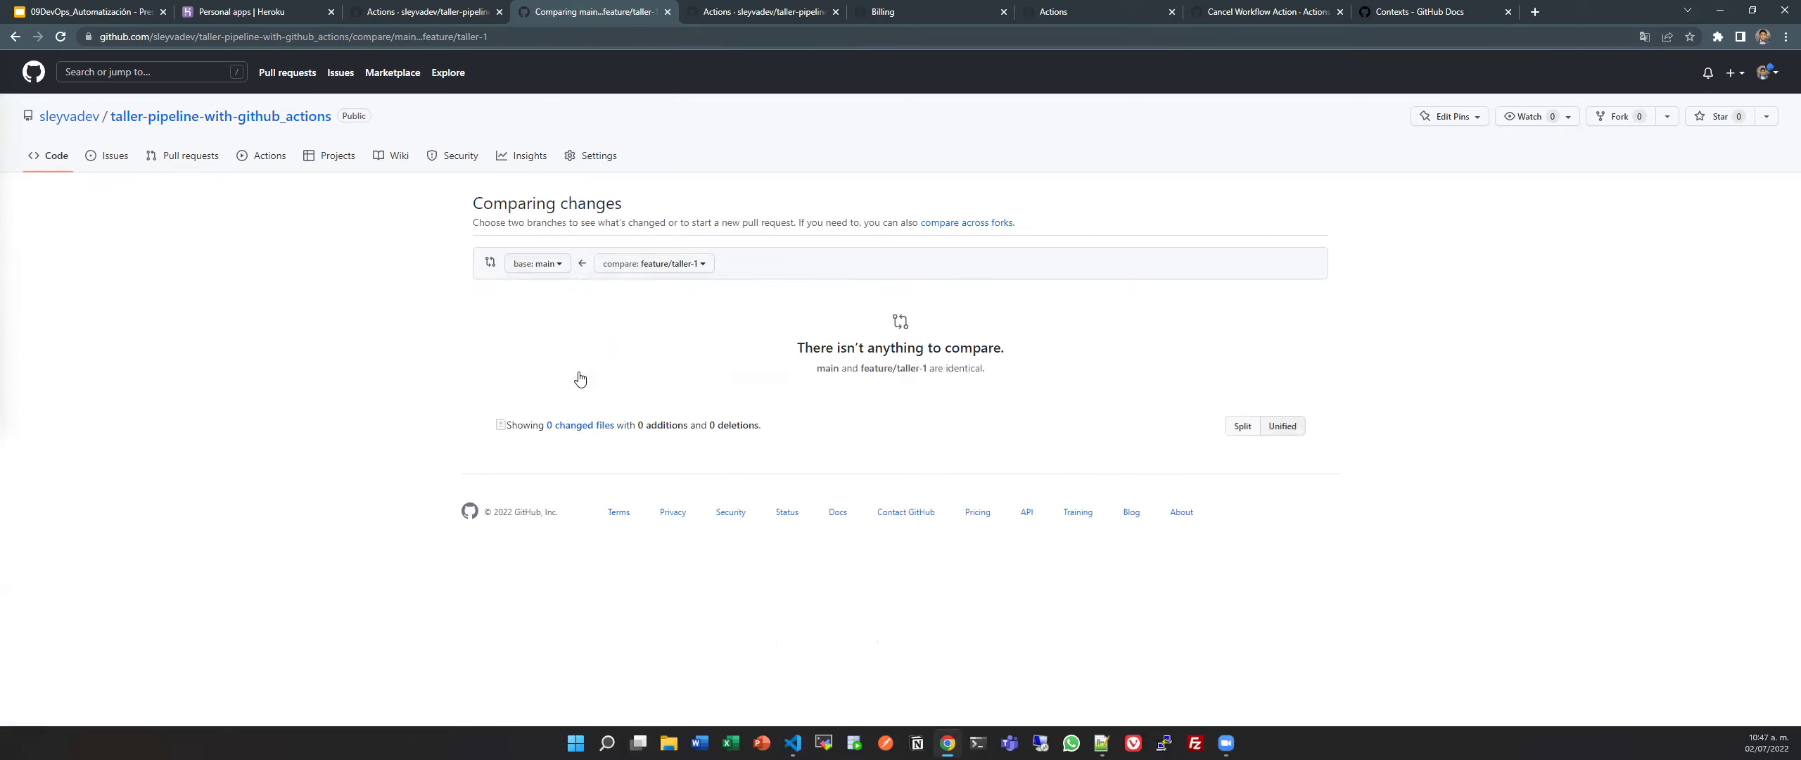
key("alt+Tab")
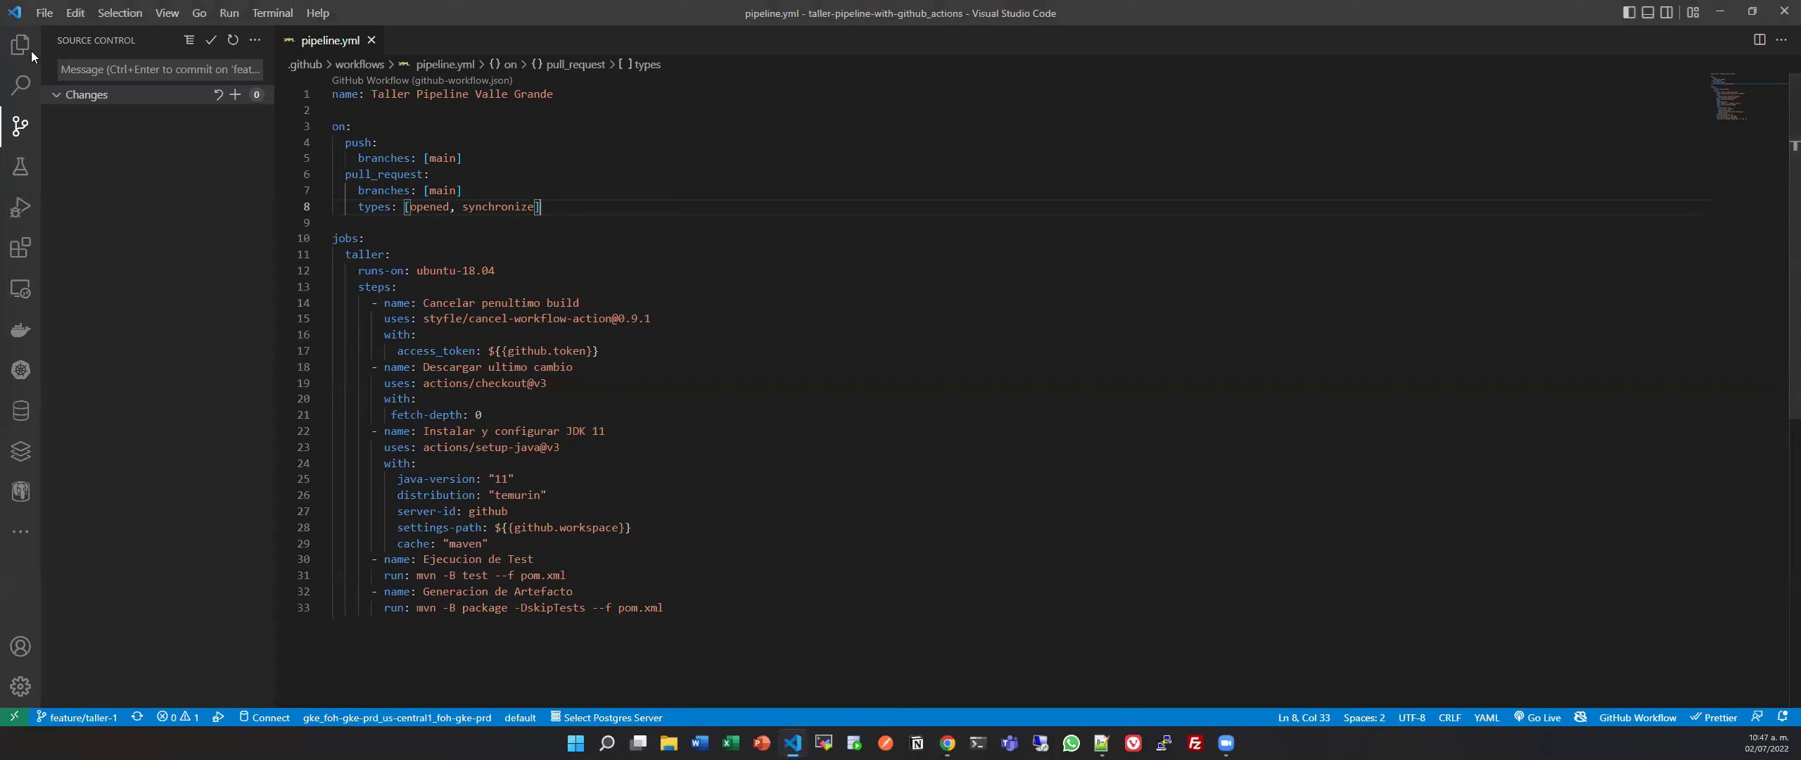
key("alt+Tab")
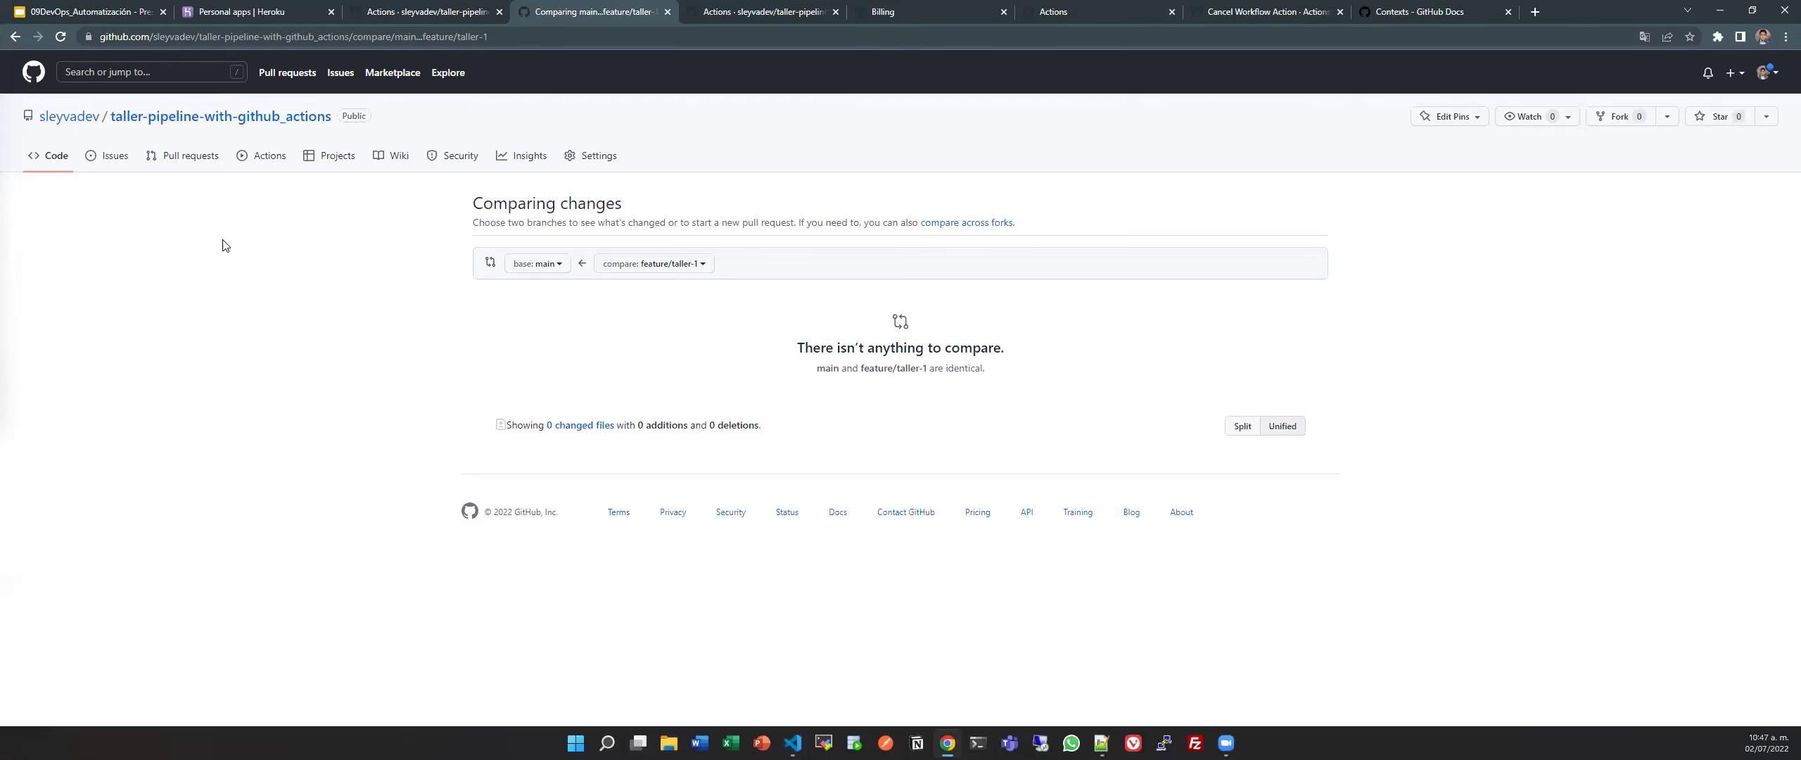
key("alt+Tab")
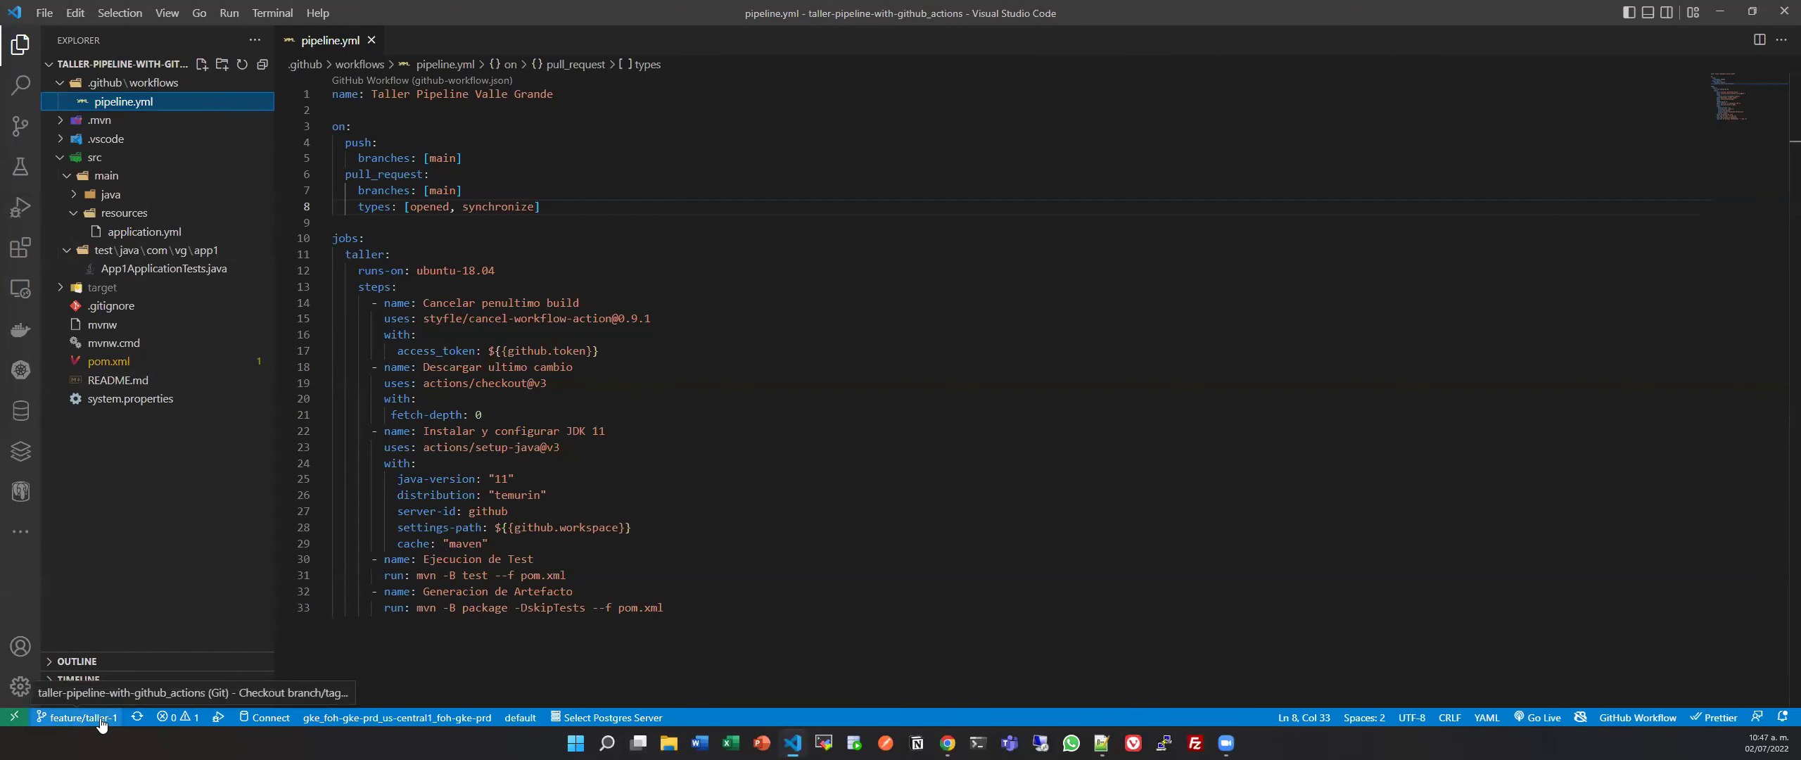
Rename the getHello test method to getRequestHello in App1ApplicationTests.java and save.
left_click(220, 266)
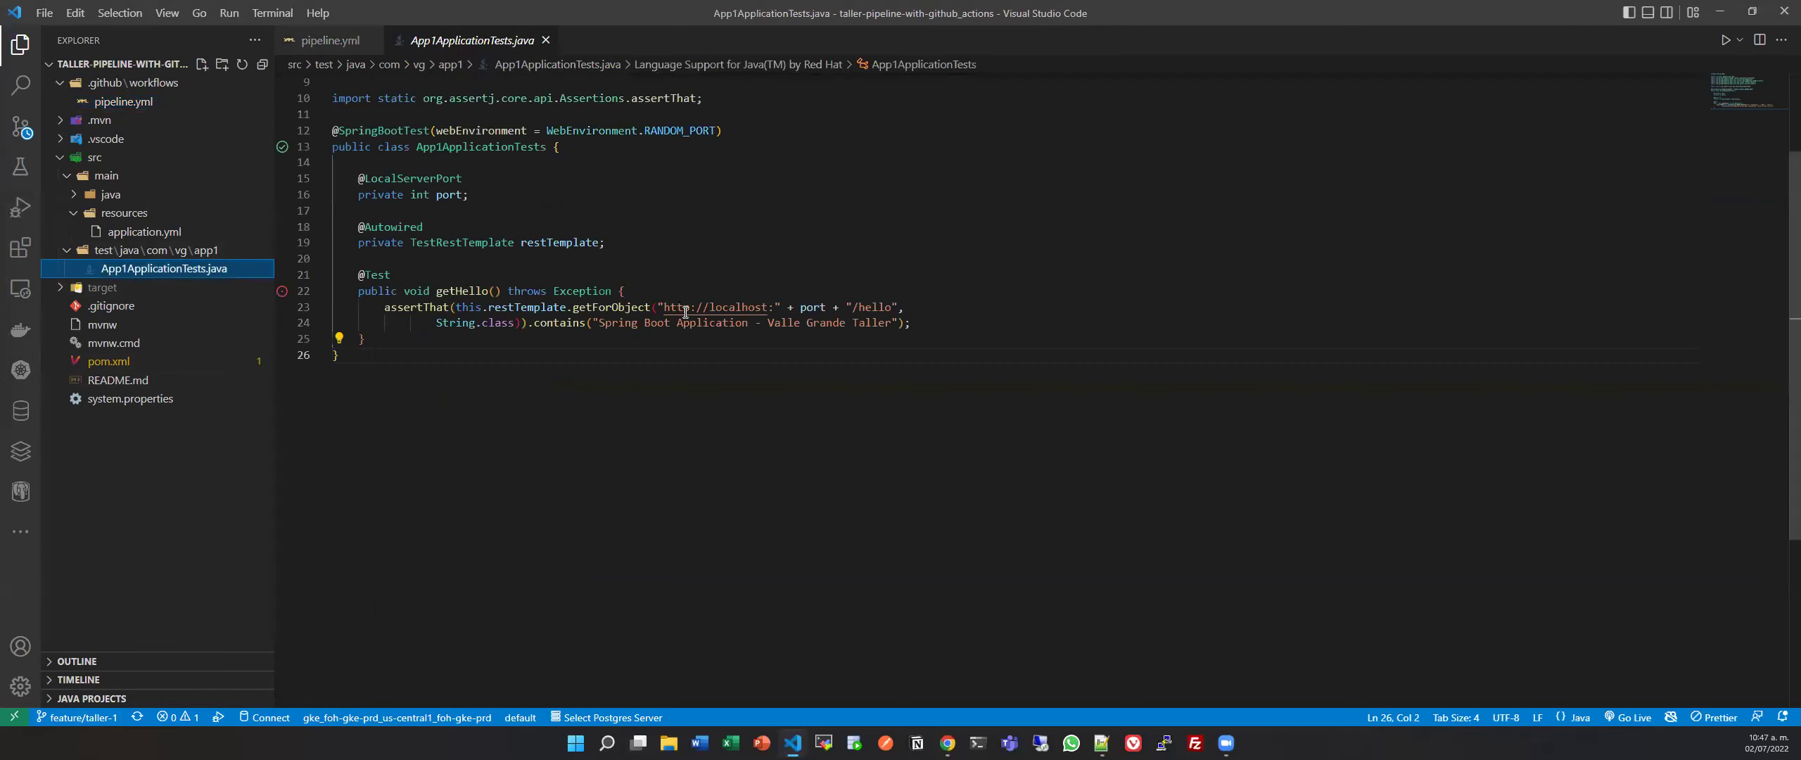
left_click(454, 288)
type("Req")
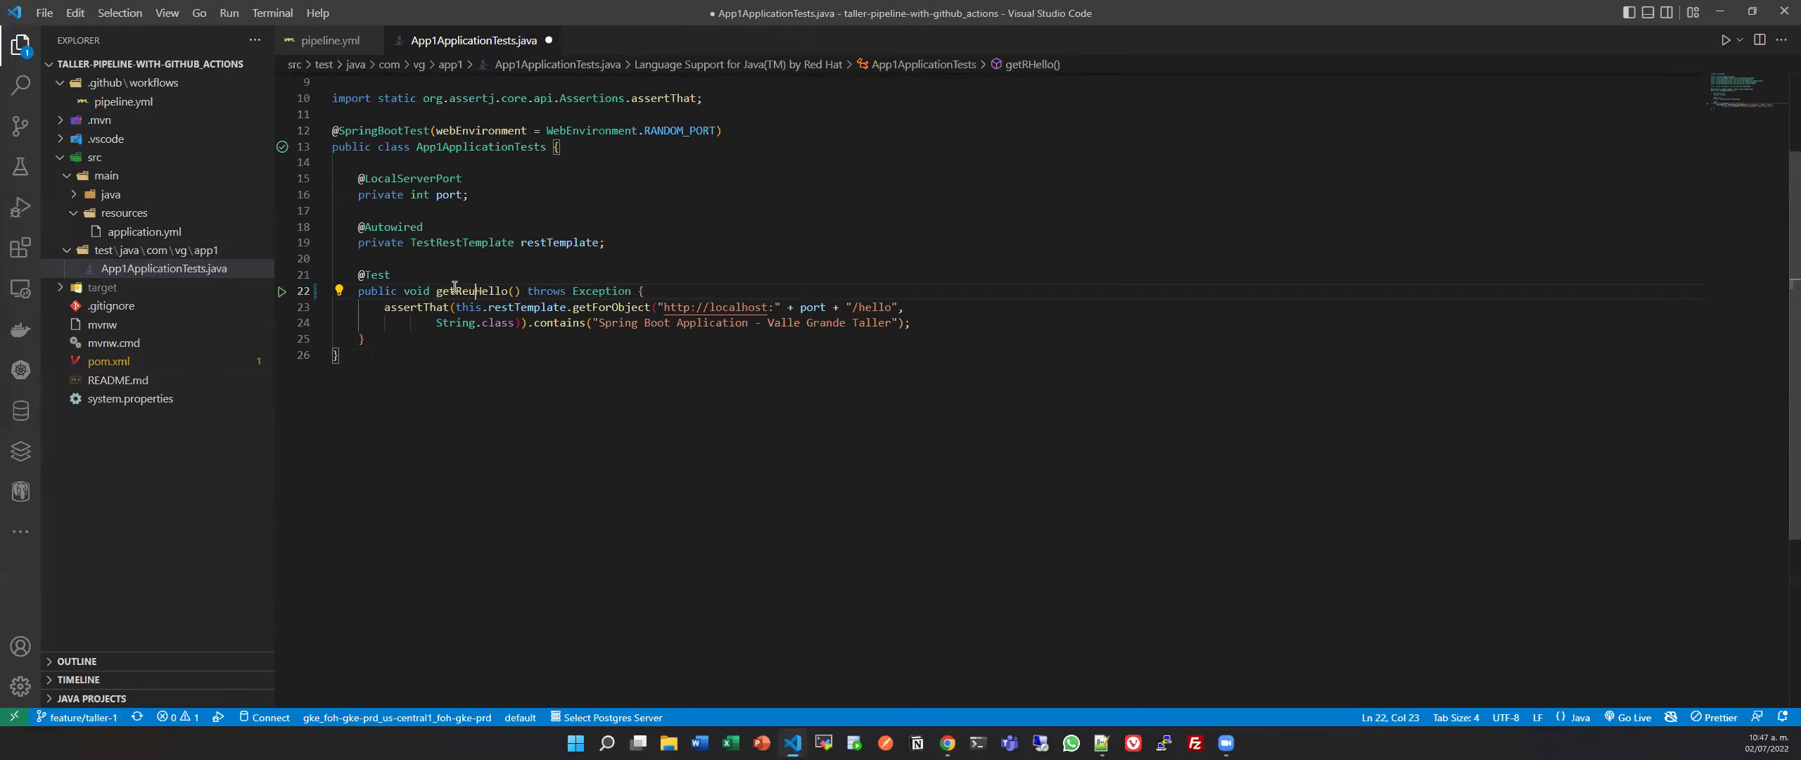
type("uest")
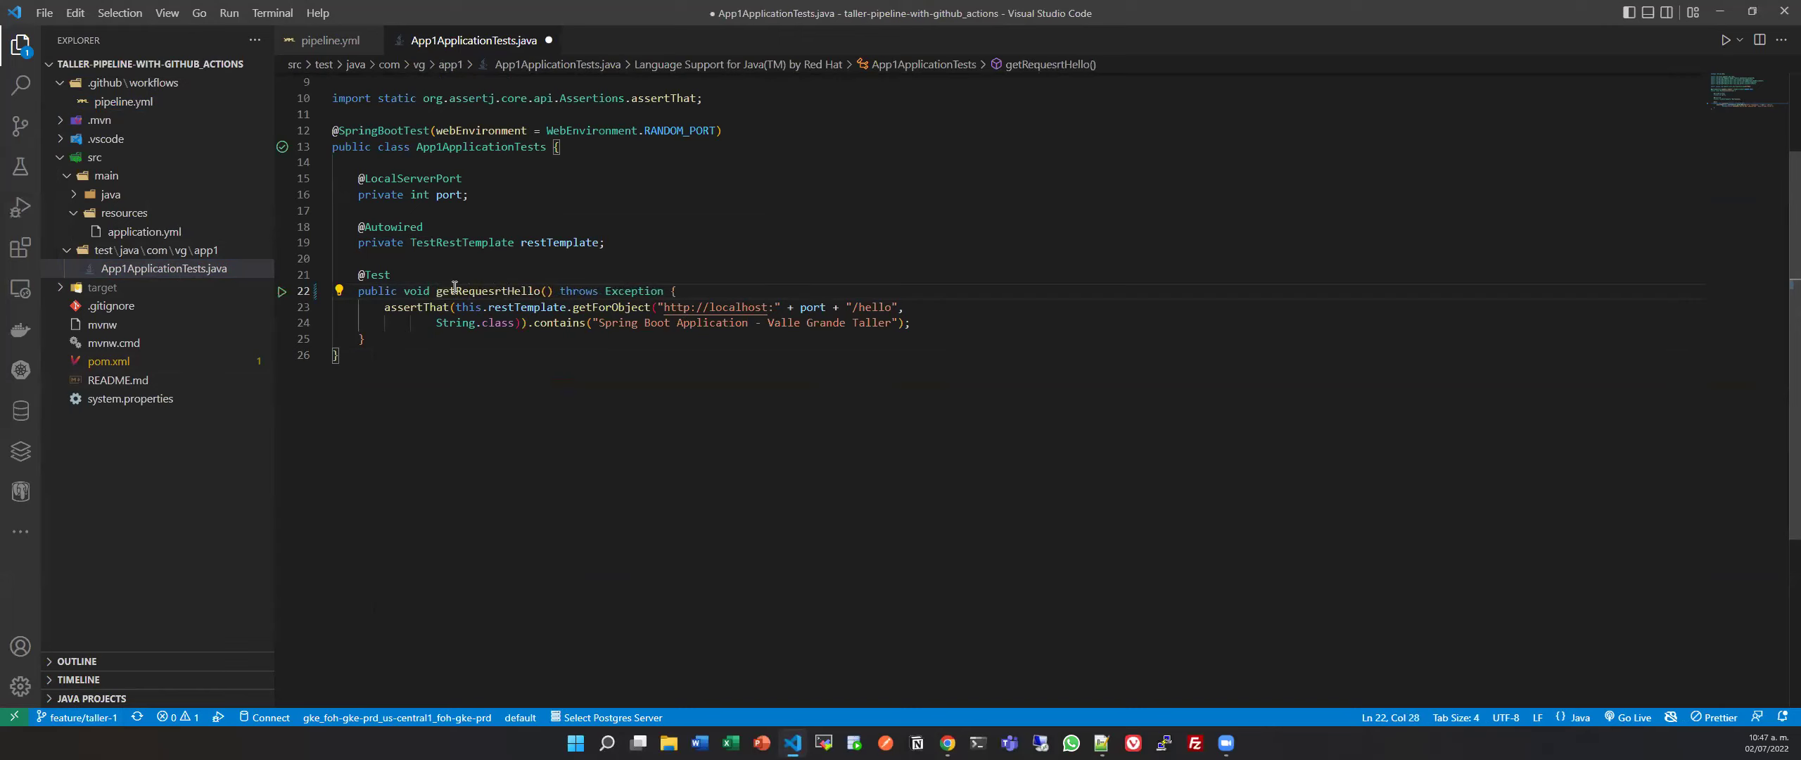
key("ctrl+s")
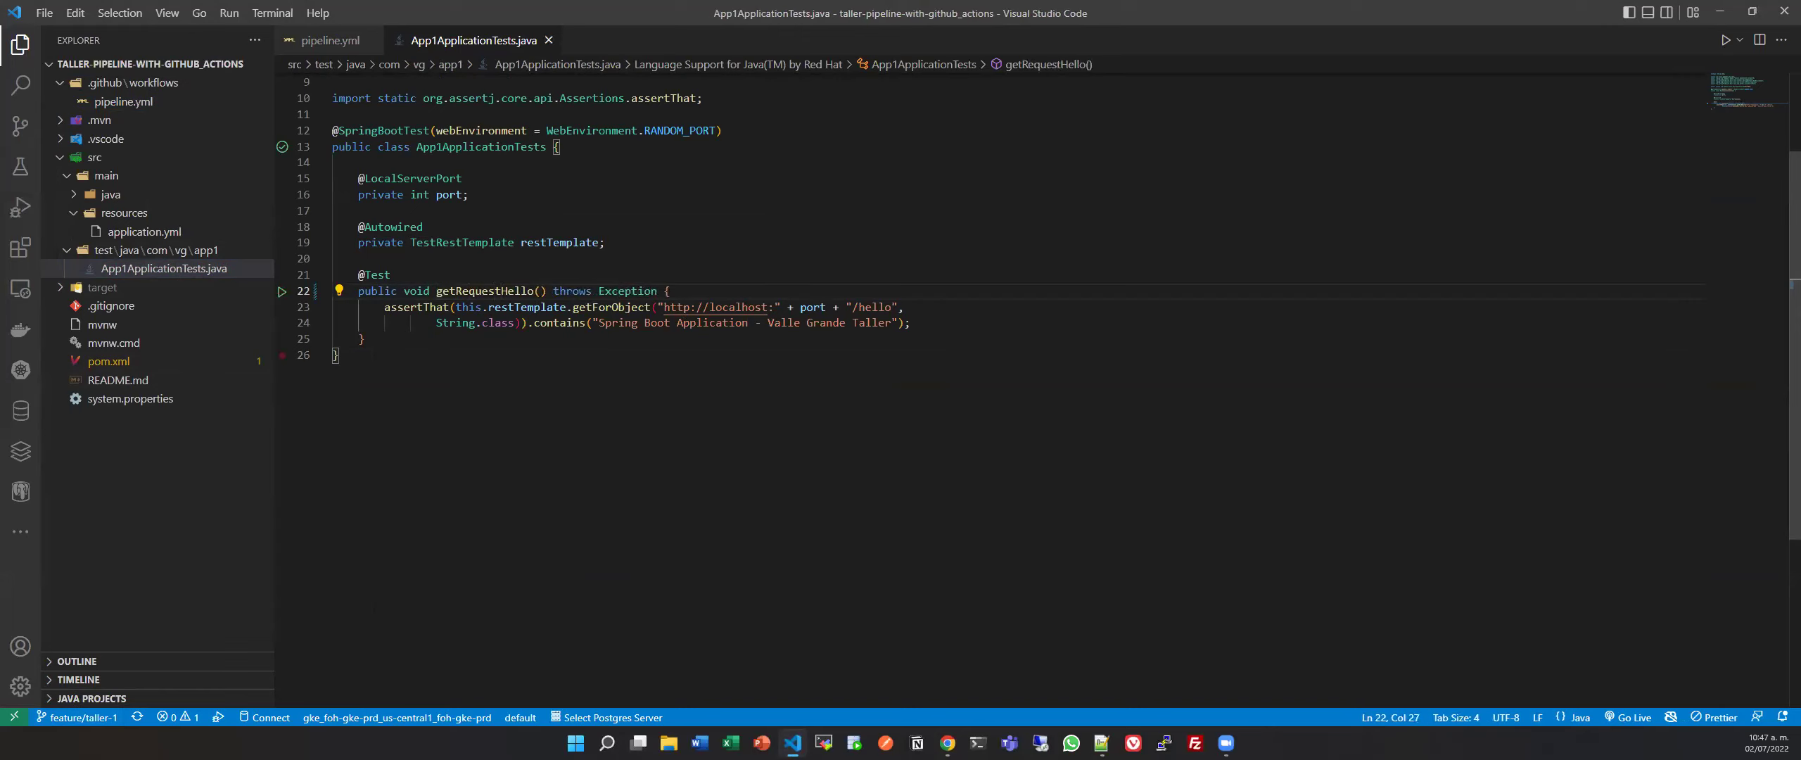
Commit the change as 'cambiando test', sync it to feature/taller-1, and refresh GitHub's comparison.
left_click(22, 132)
left_click(242, 114)
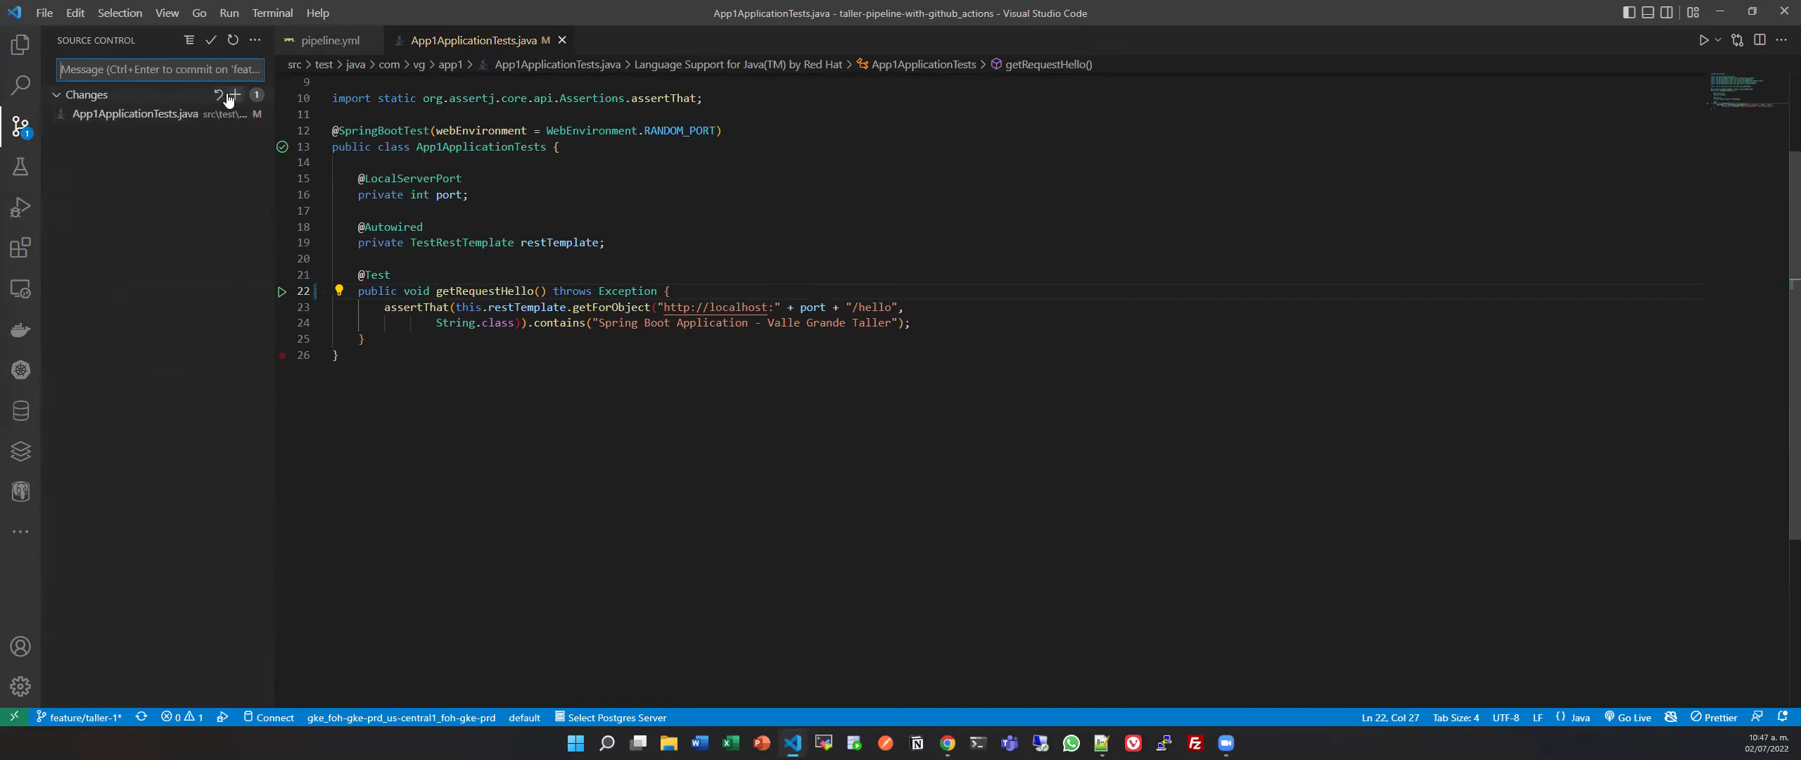
type("cambiando tyes")
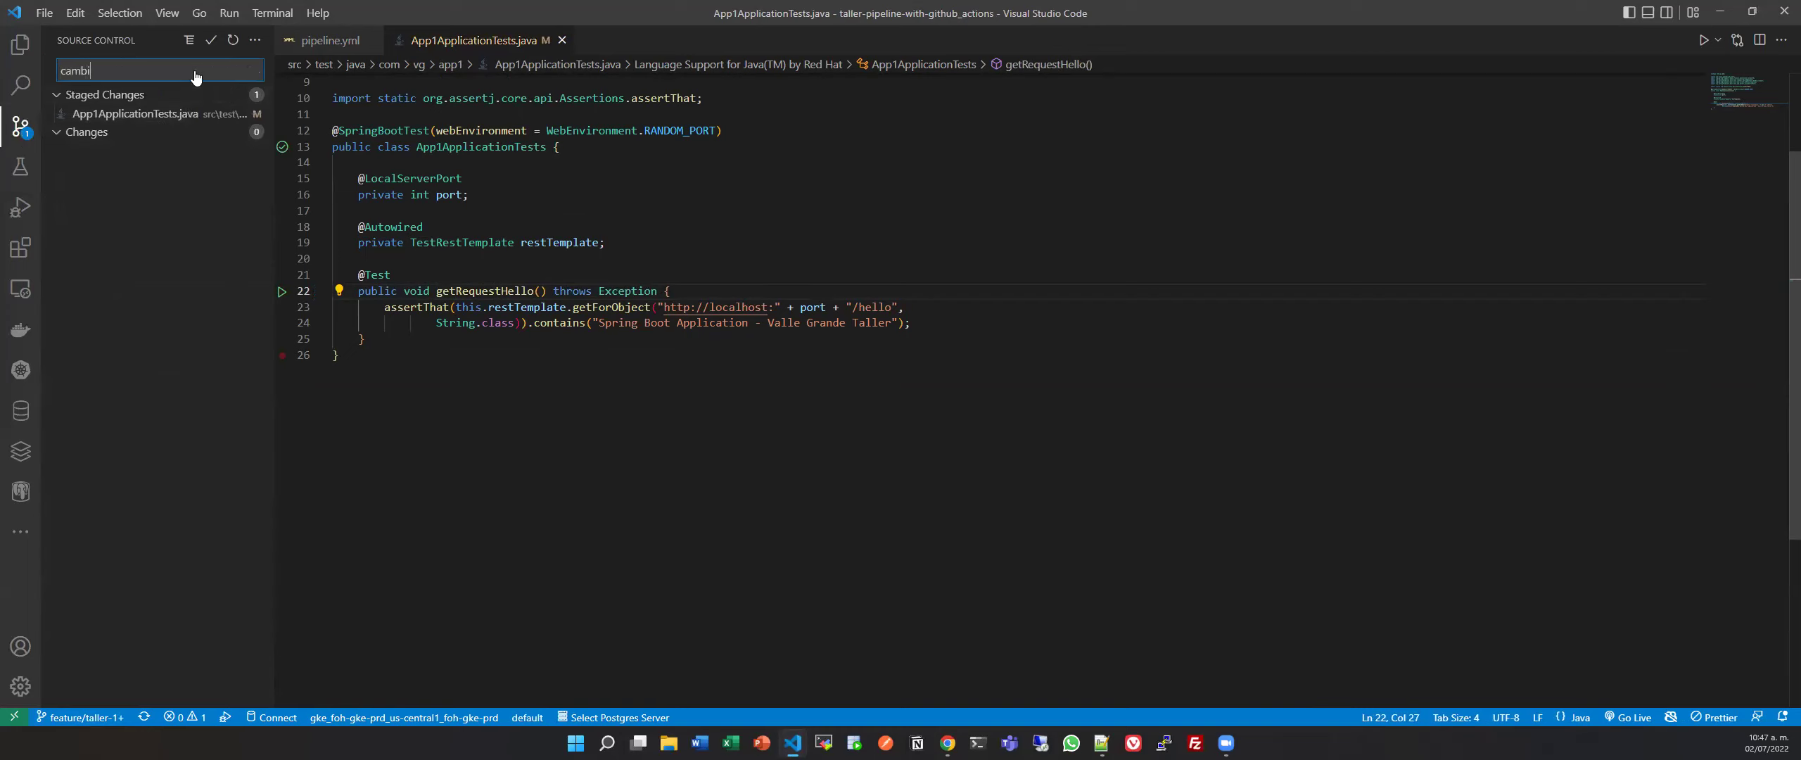
key("BackSpace")
type("est")
left_click(211, 40)
left_click(178, 102)
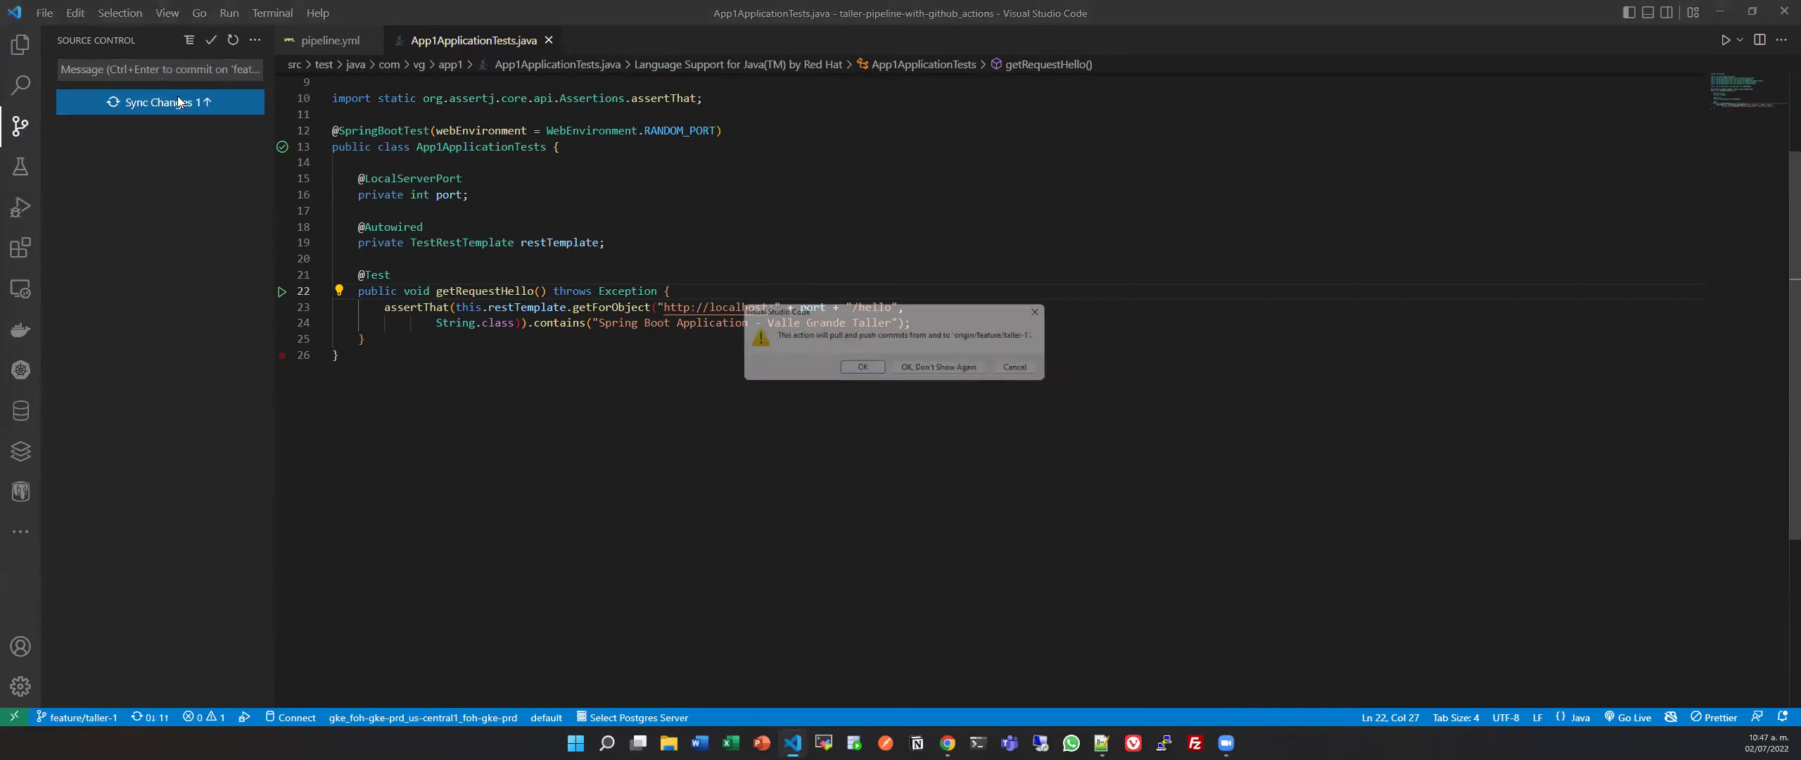
left_click(864, 371)
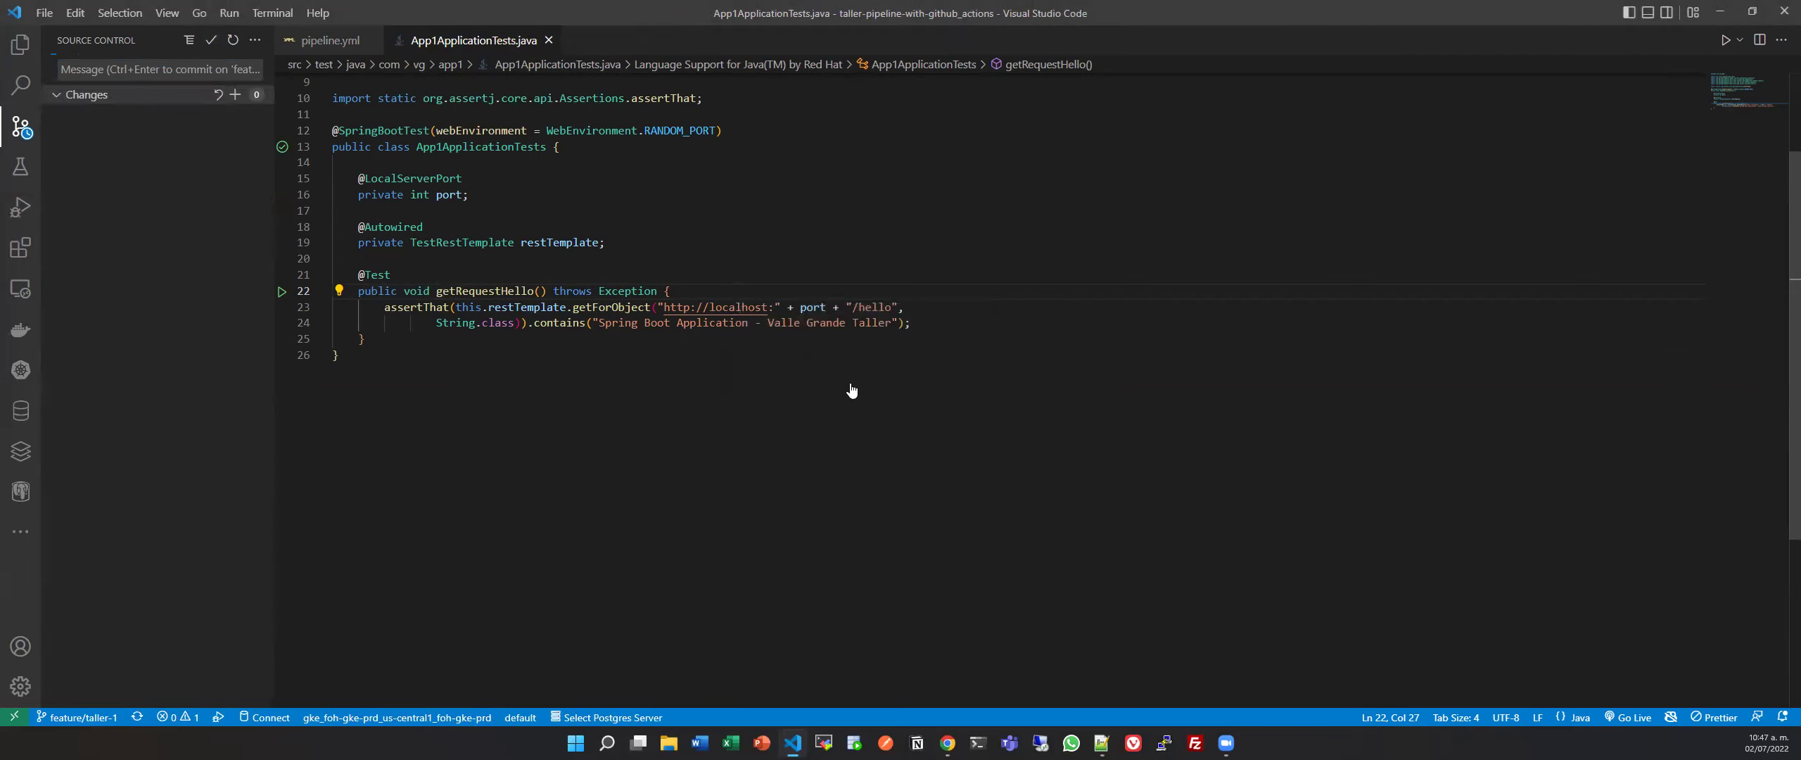
key("alt+Tab")
key("F5")
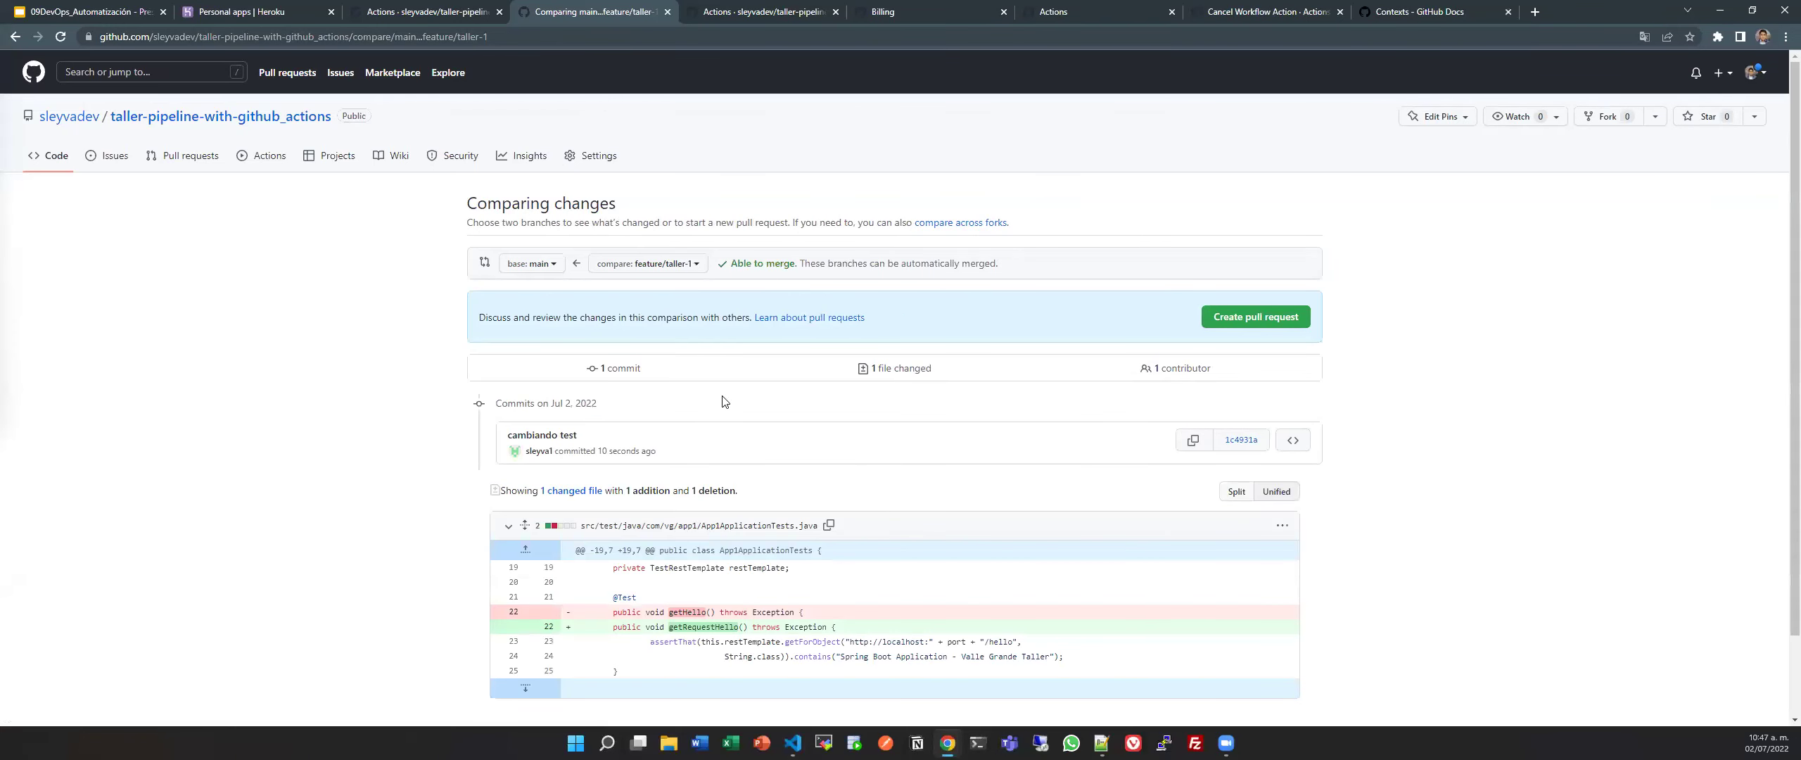
Review the comparison and begin a pull request from feature/taller-1 into main.
scroll(724, 401, "down", 2)
scroll(724, 401, "up", 2)
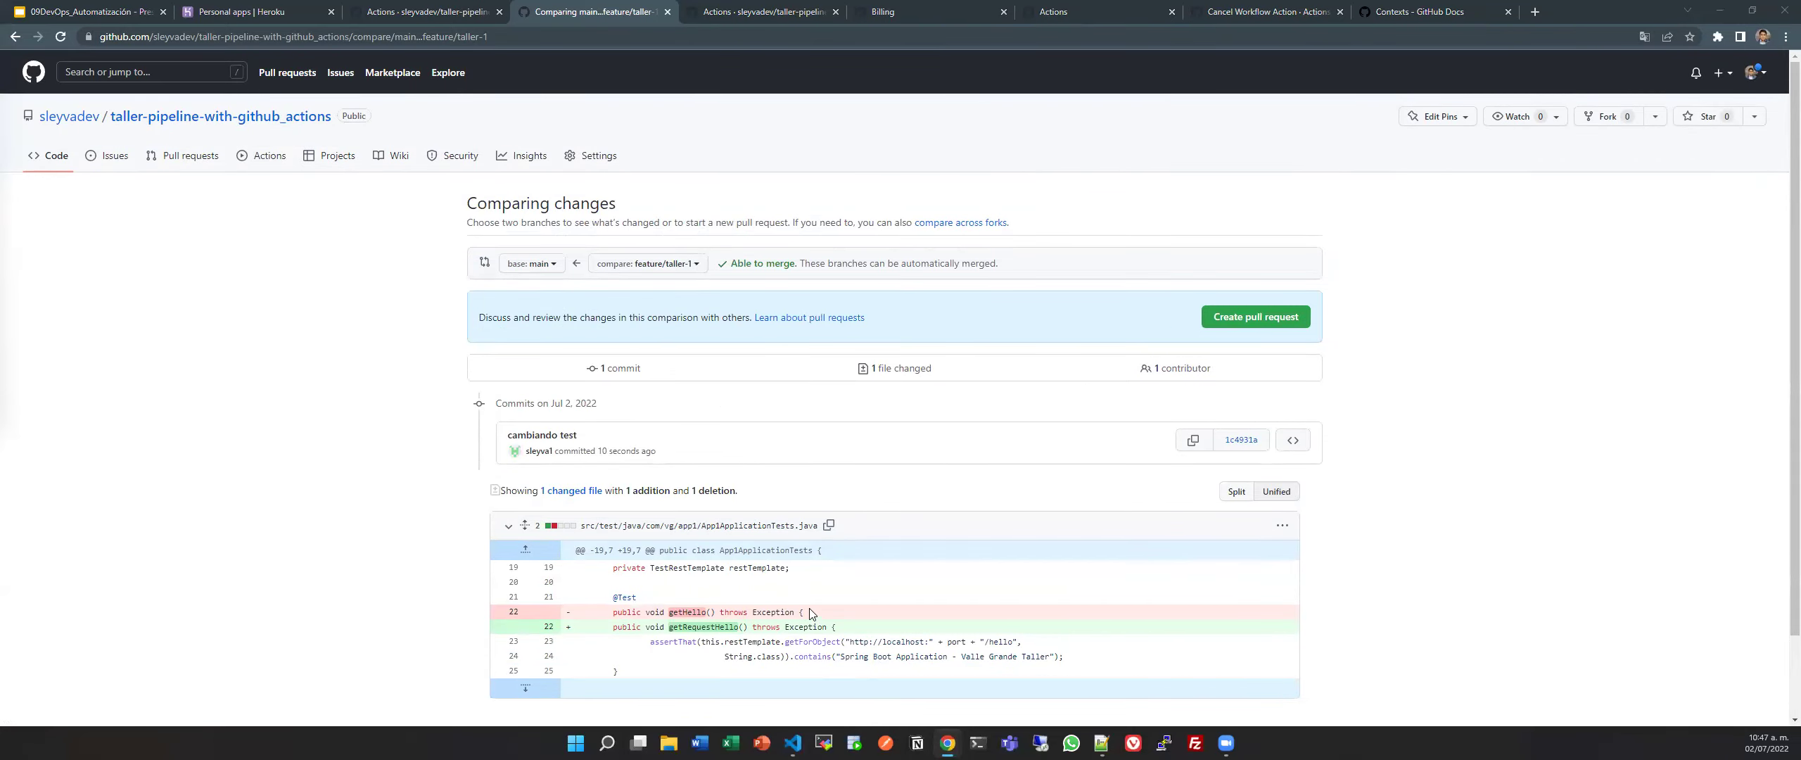
key("alt+Tab")
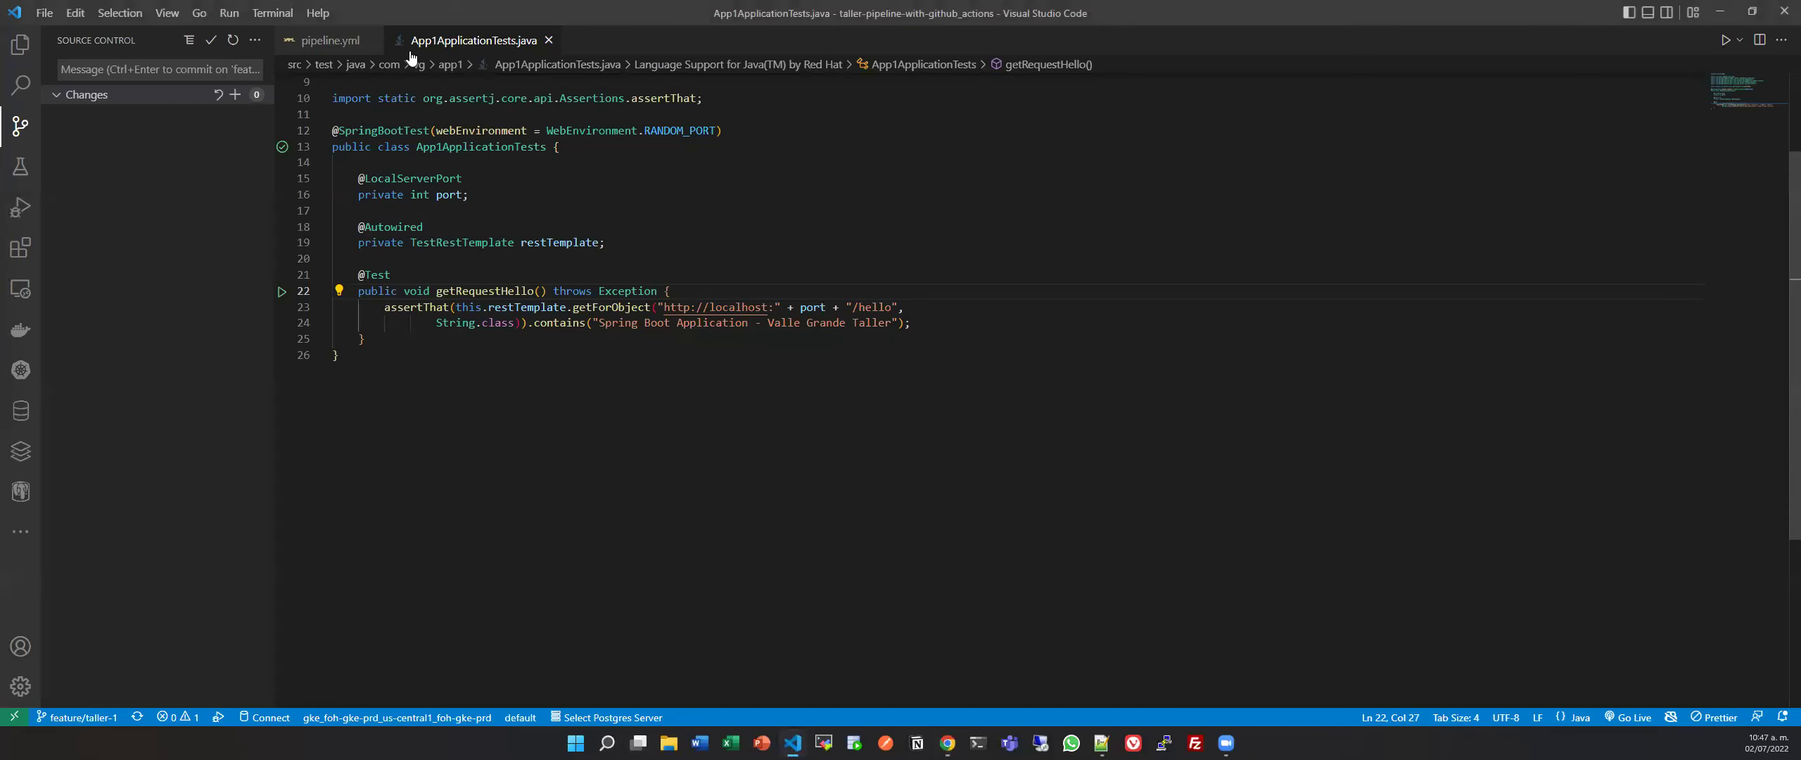
key("ctrl+Tab")
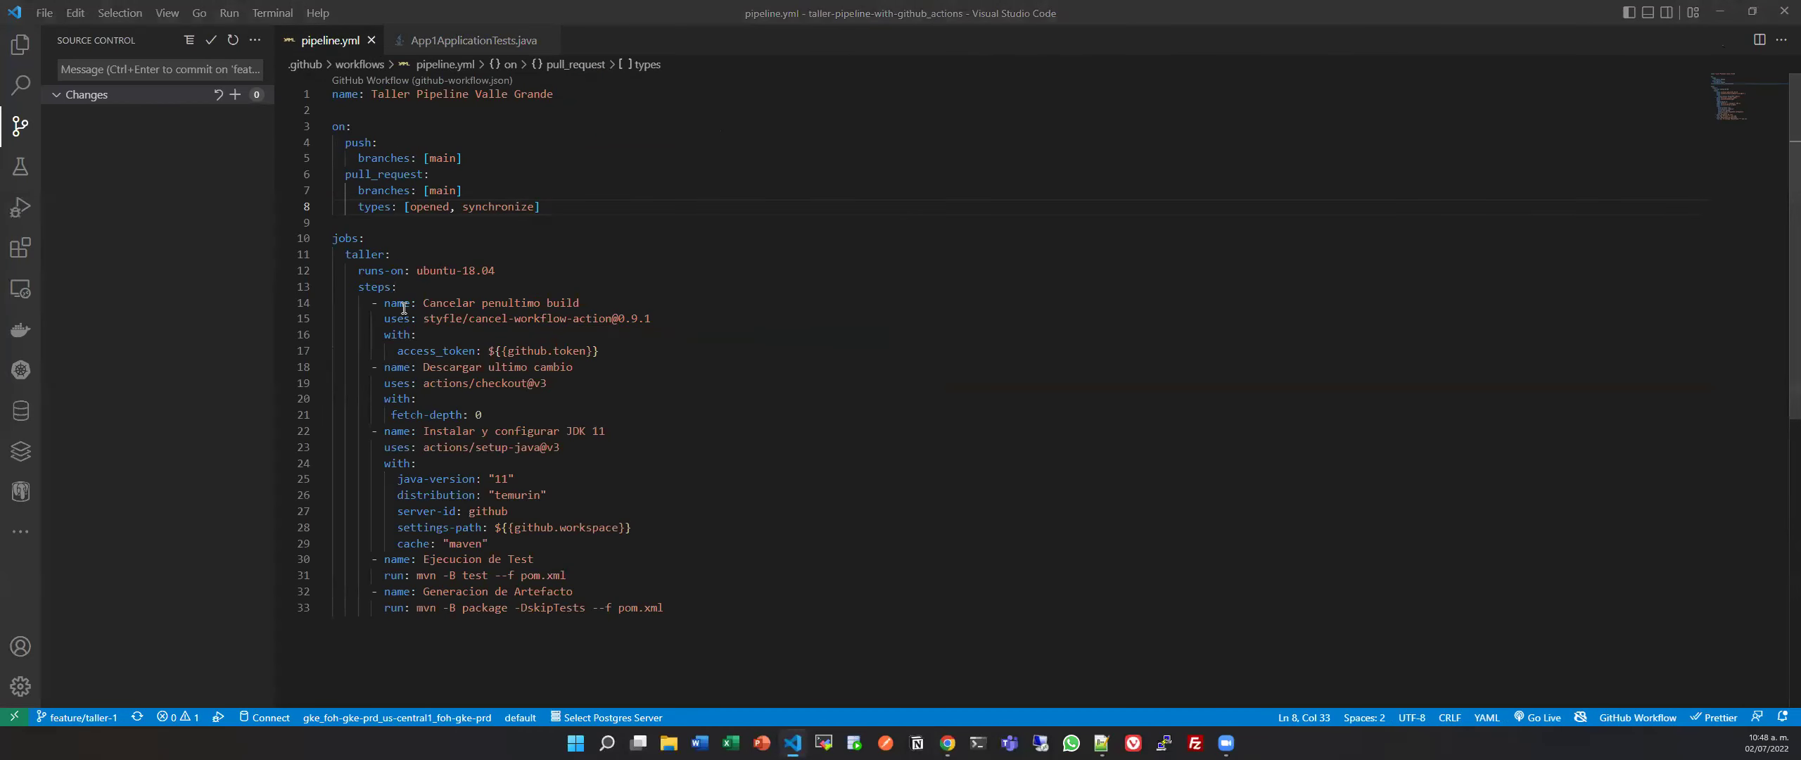
key("alt+Tab")
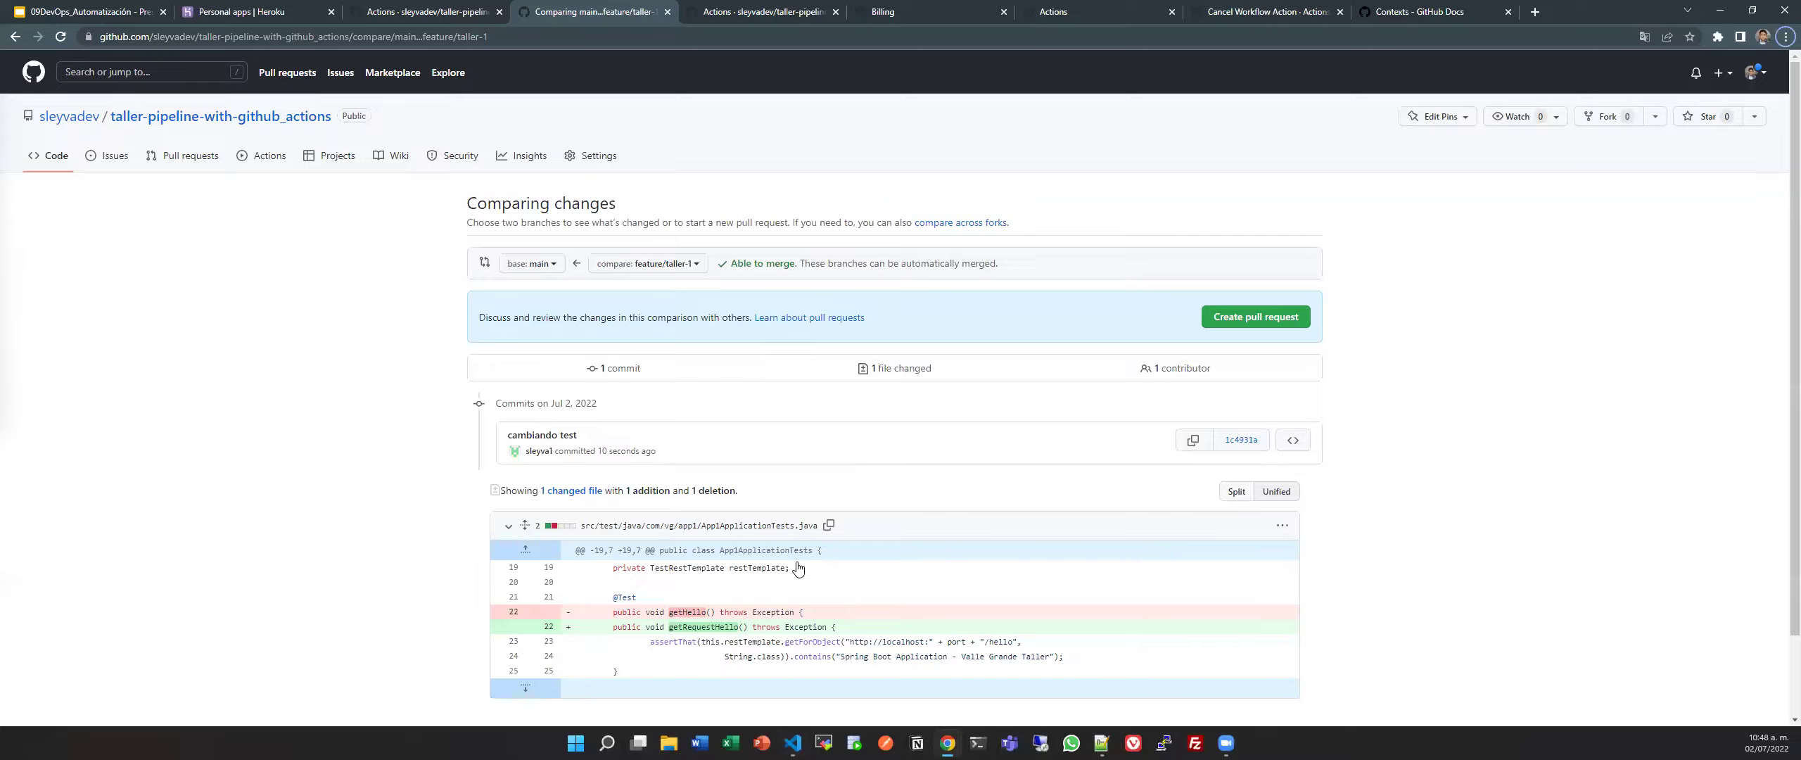
scroll(798, 568, "down", 2)
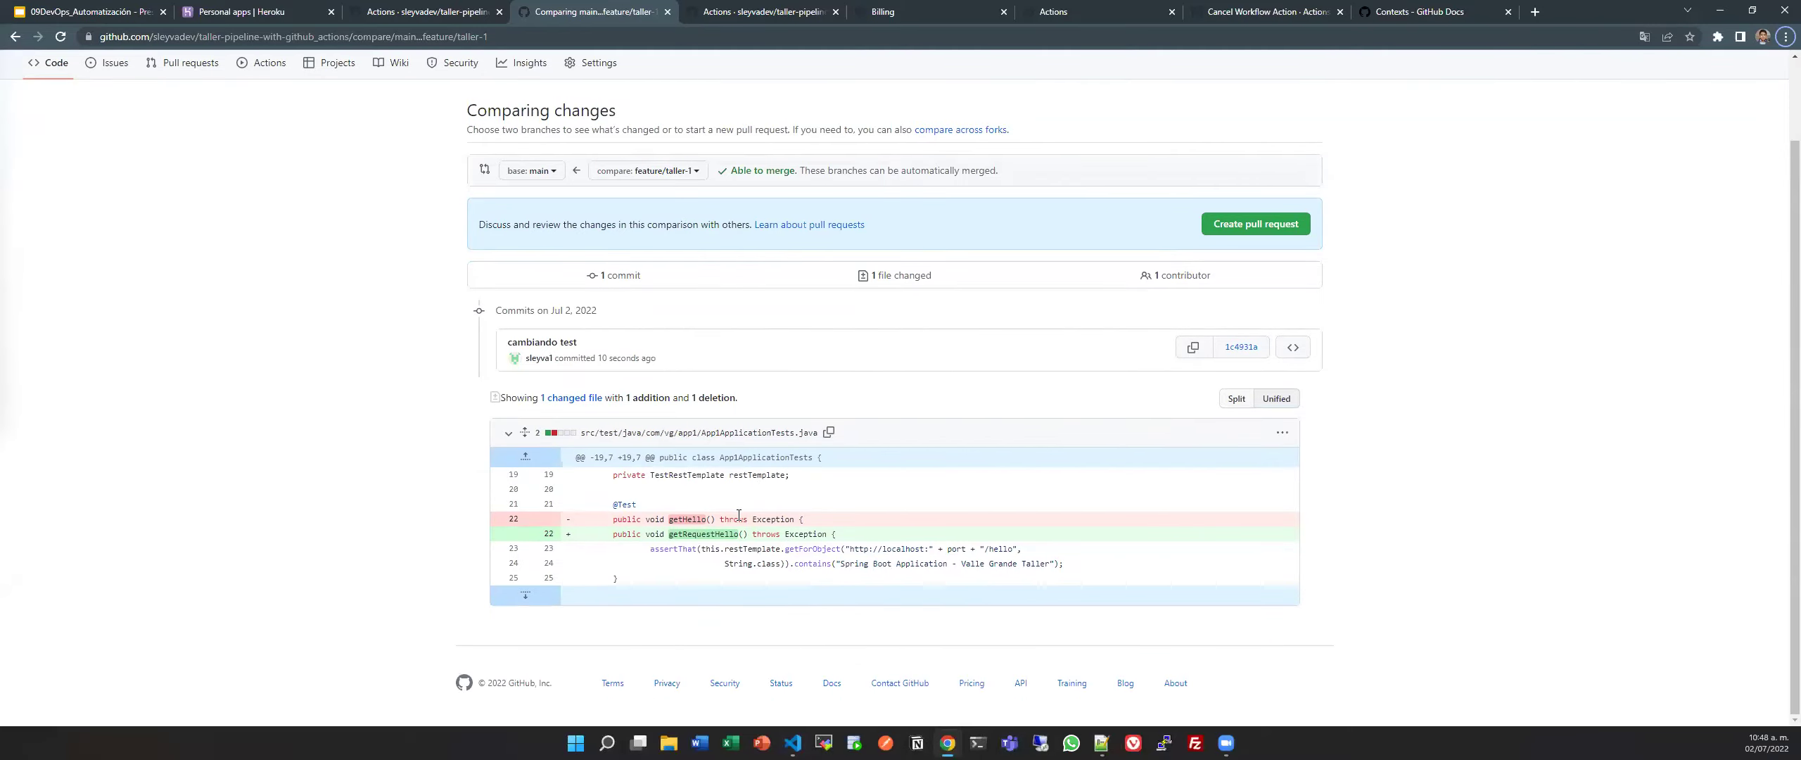
left_click(1262, 232)
Submit the pull request titled 'cambiando test'.
scroll(890, 380, "down", 4)
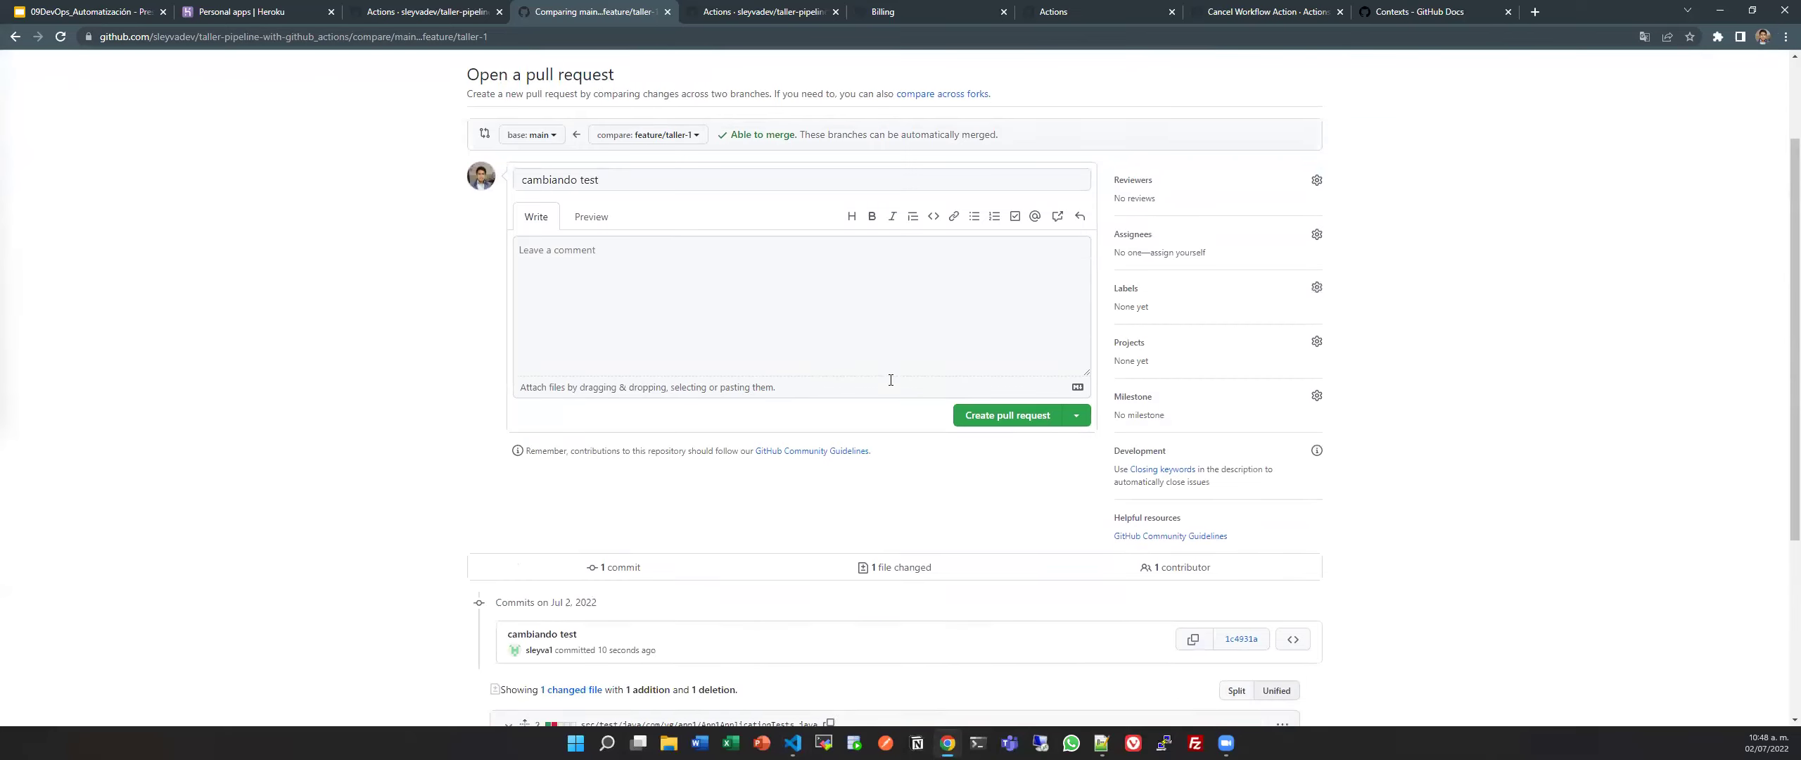
scroll(891, 380, "up", 3)
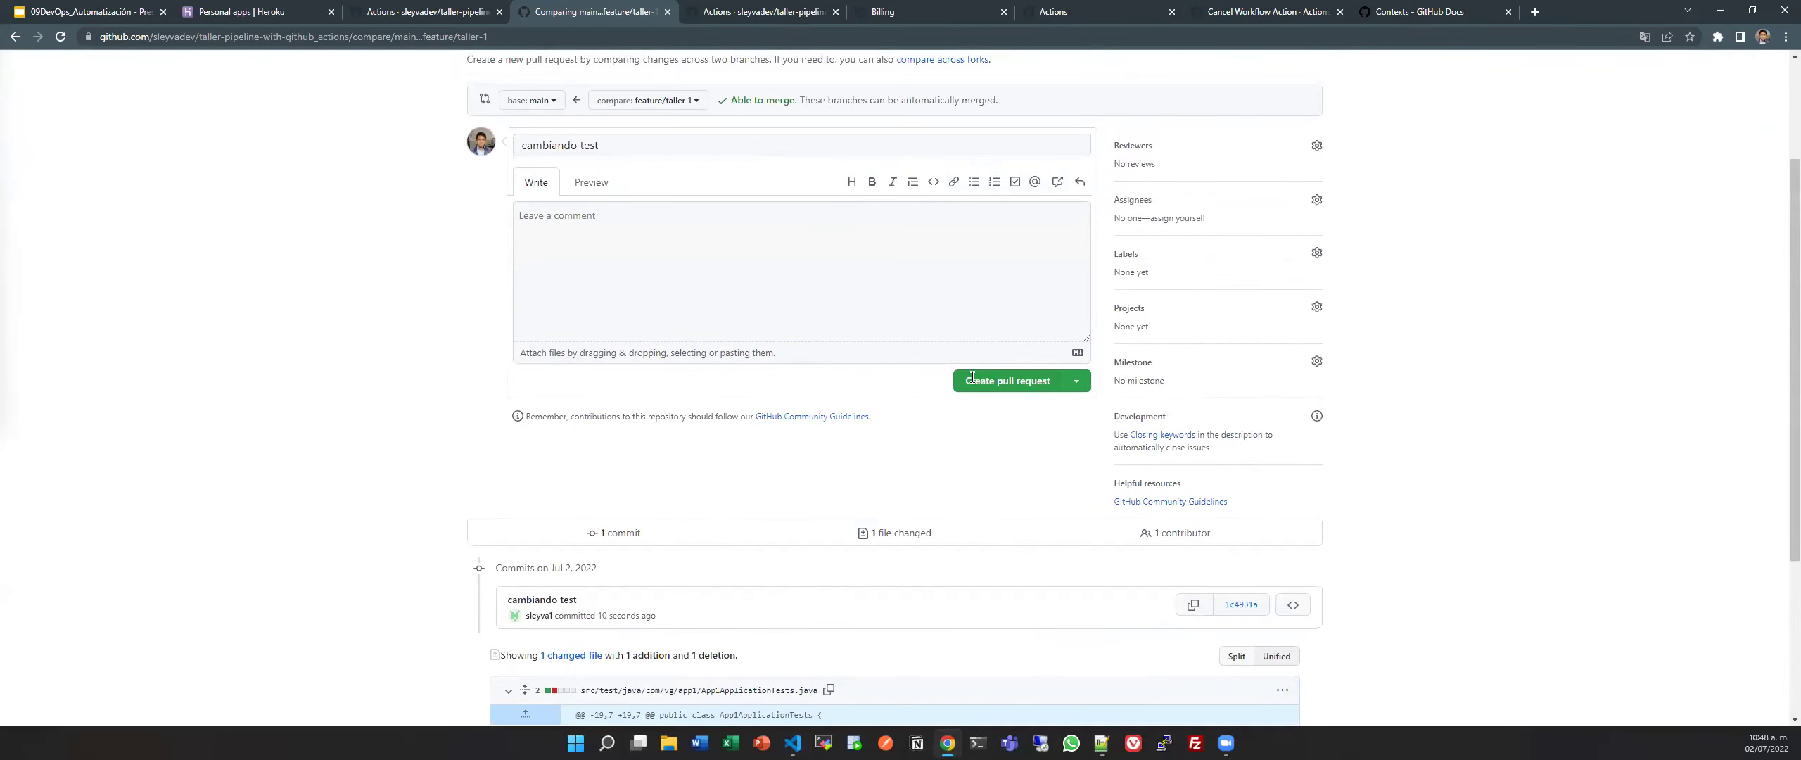
scroll(971, 378, "up", 2)
left_click(675, 383)
left_click(435, 403)
left_click(992, 521)
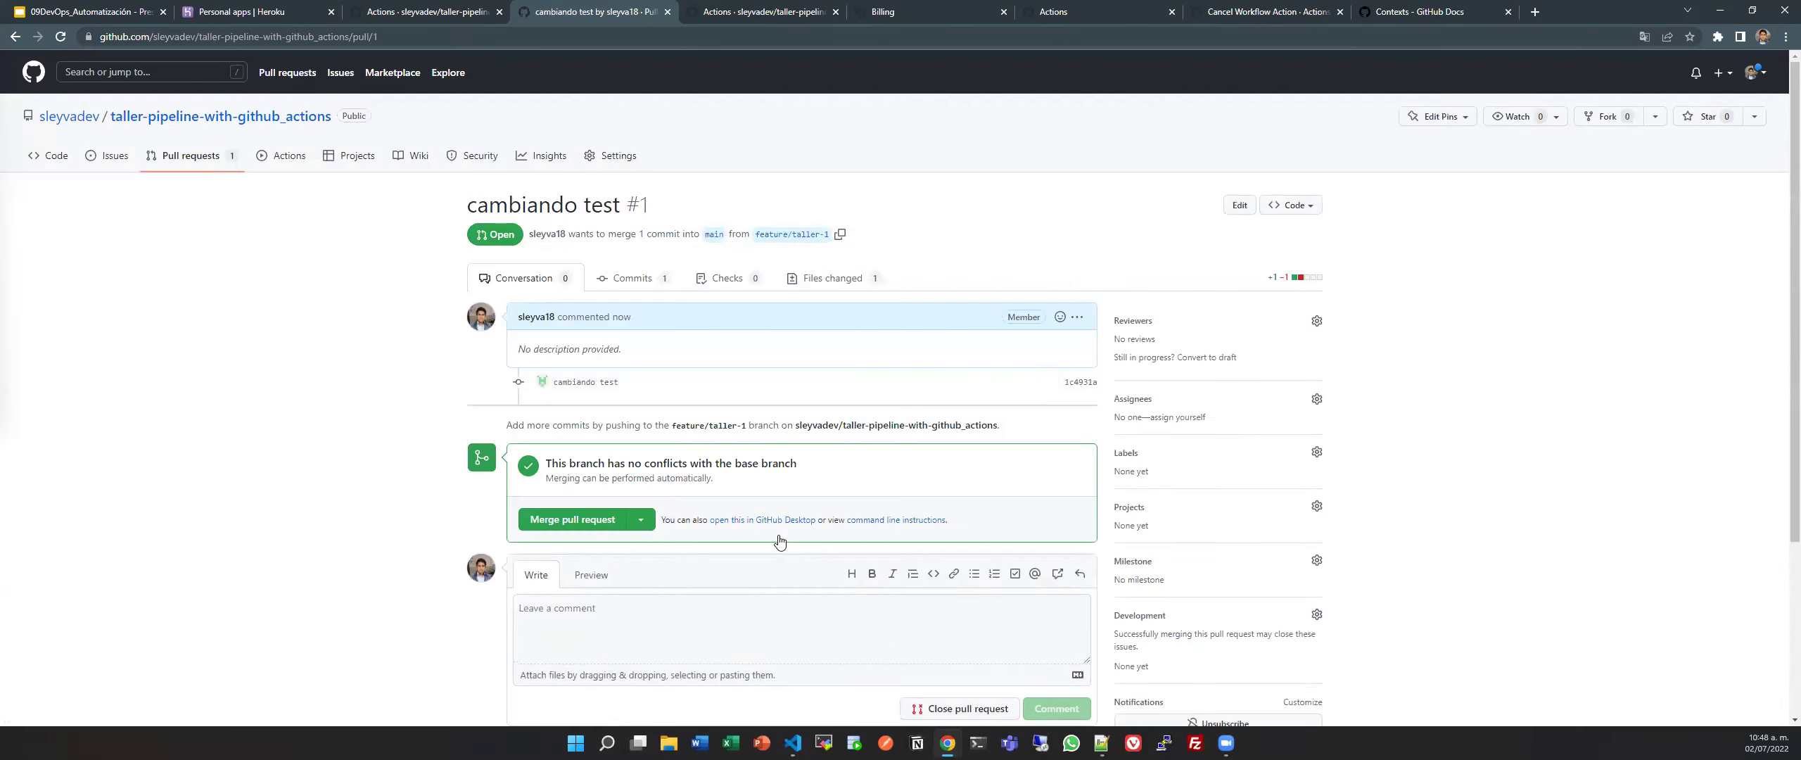
Wait for PR #1's Taller Pipeline Valle Grande check to start and open its run #20 details.
scroll(778, 540, "down", 3)
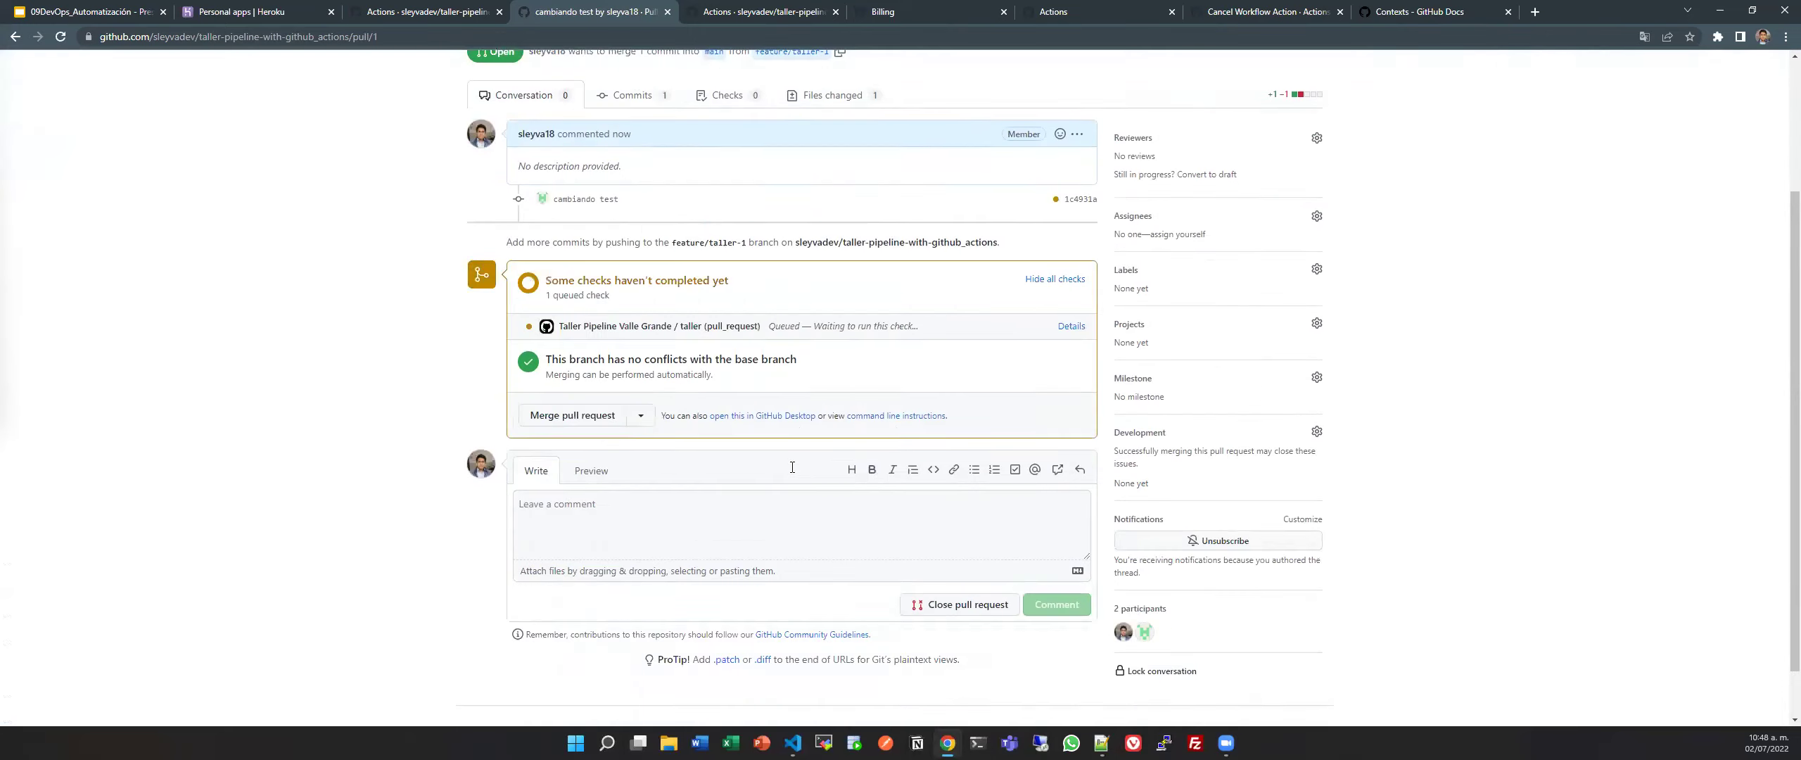
scroll(725, 328, "up", 2)
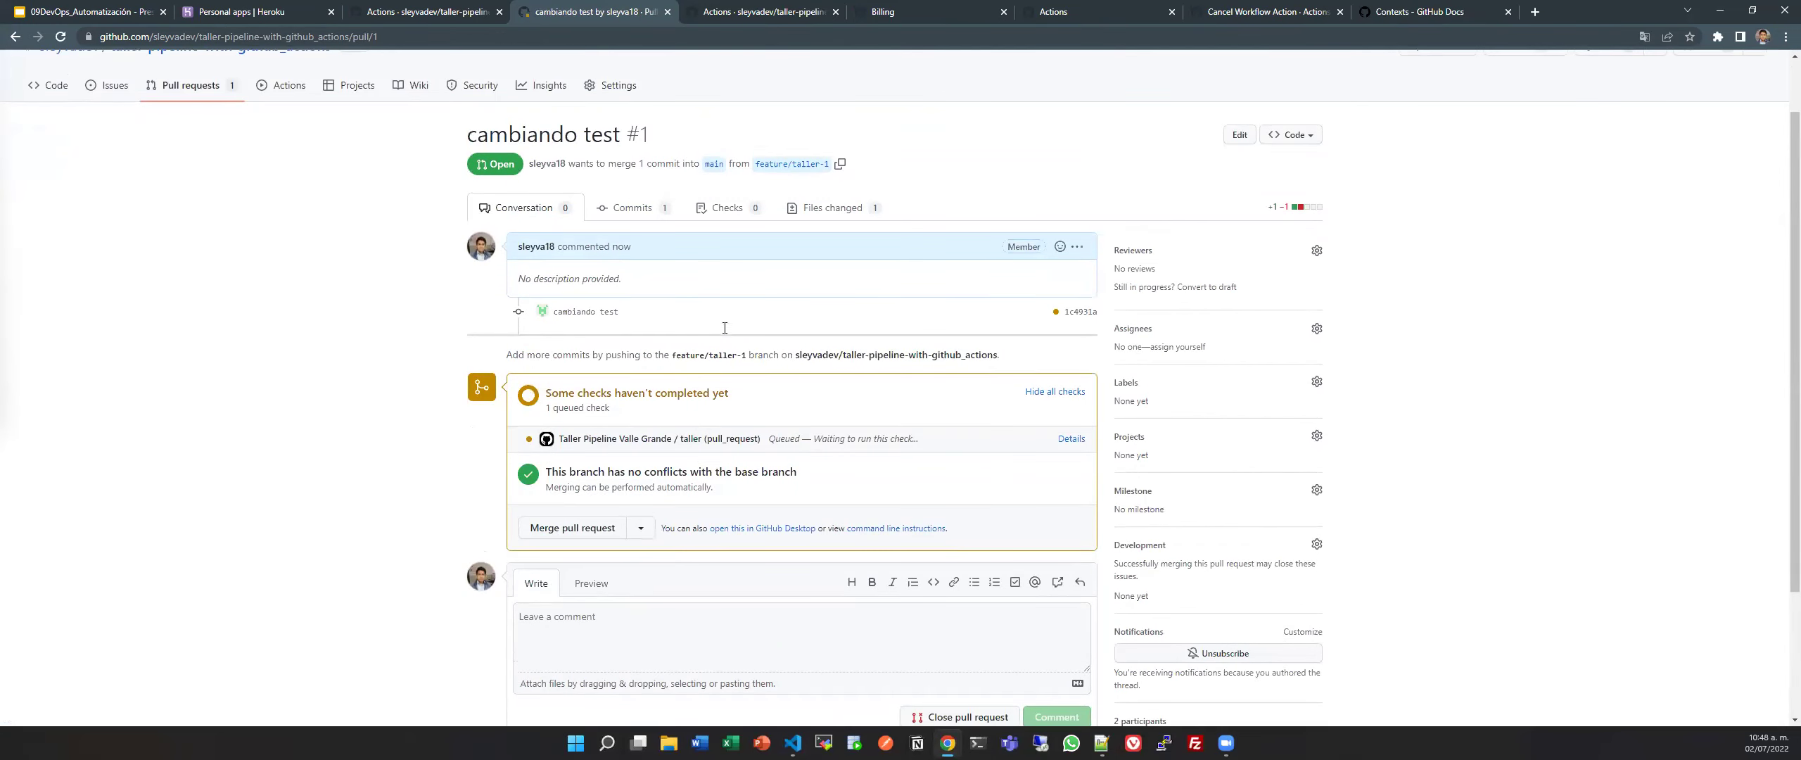
scroll(682, 467, "up", 1)
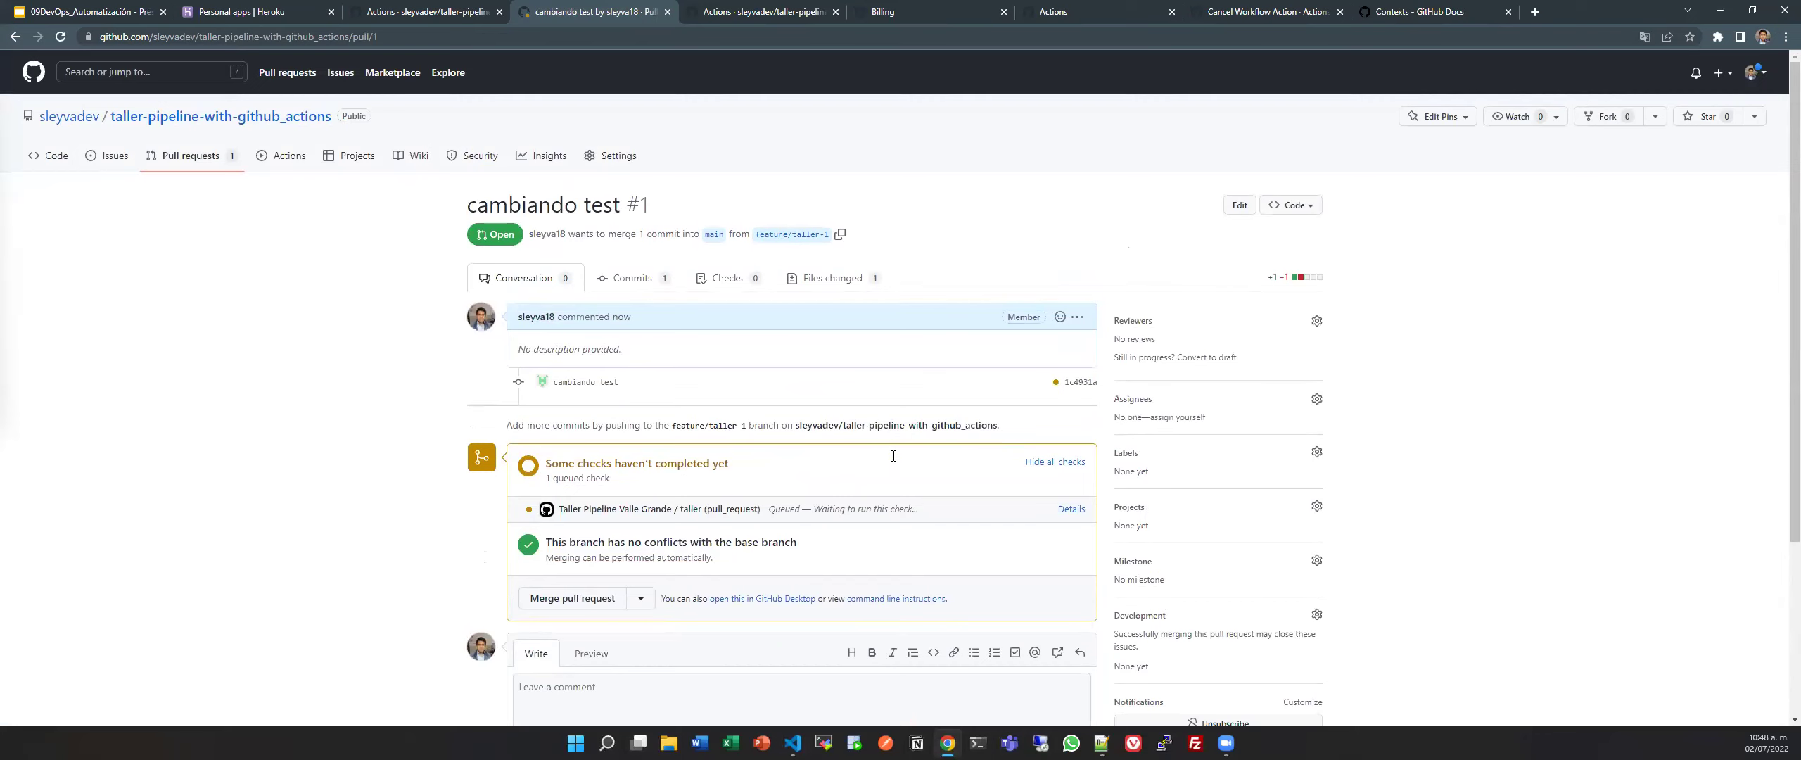
scroll(894, 456, "down", 1)
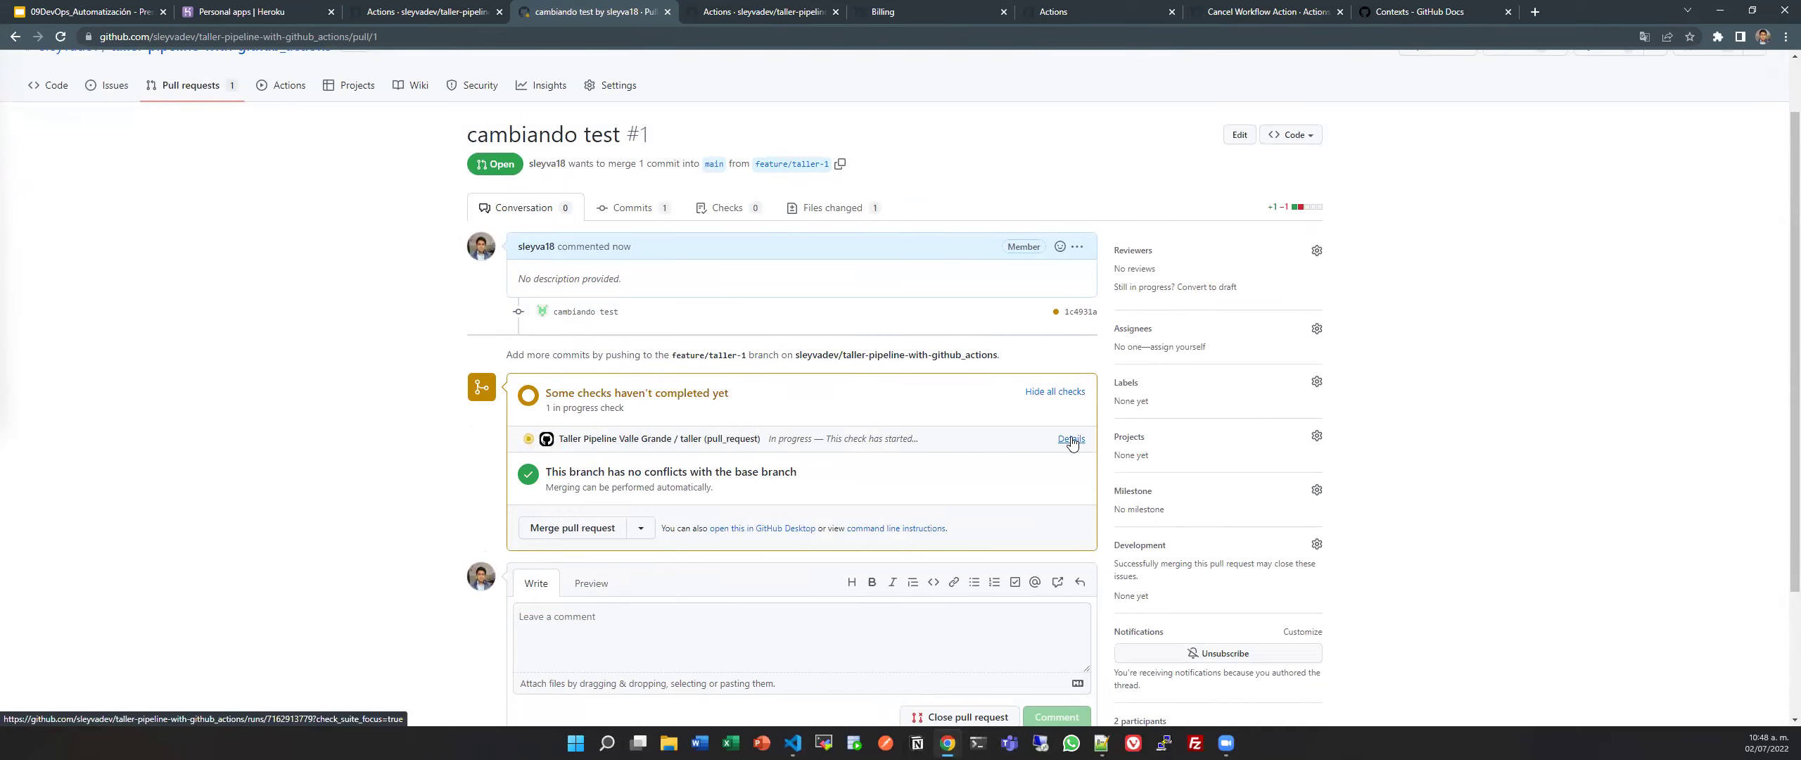
left_click(1071, 441)
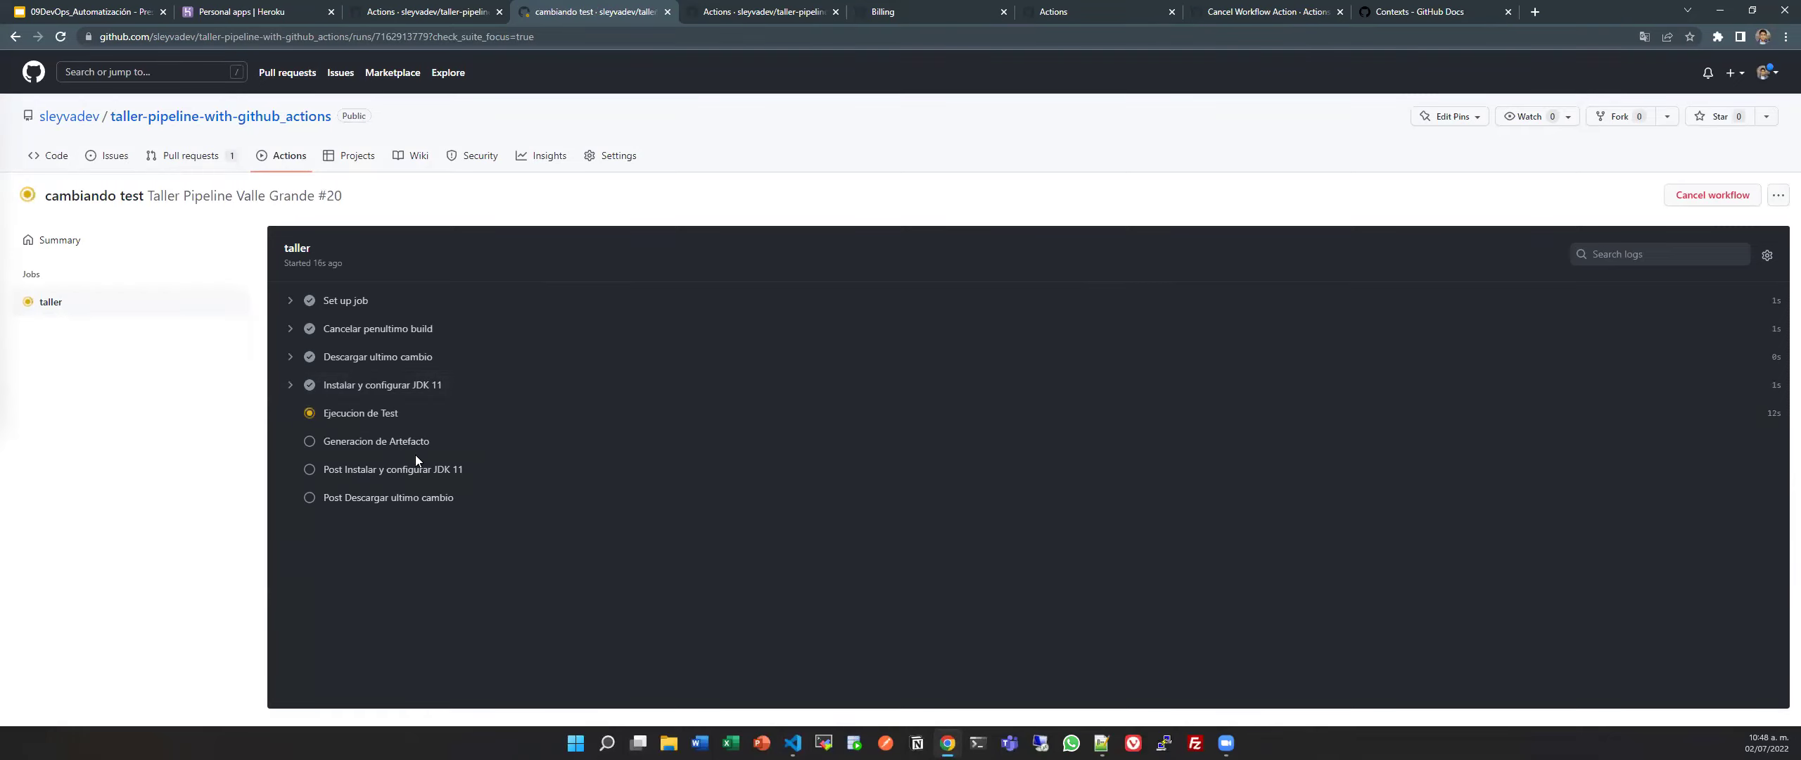
Cancel workflow run #20 while the Ejecucion de Test step is running.
left_click(1713, 197)
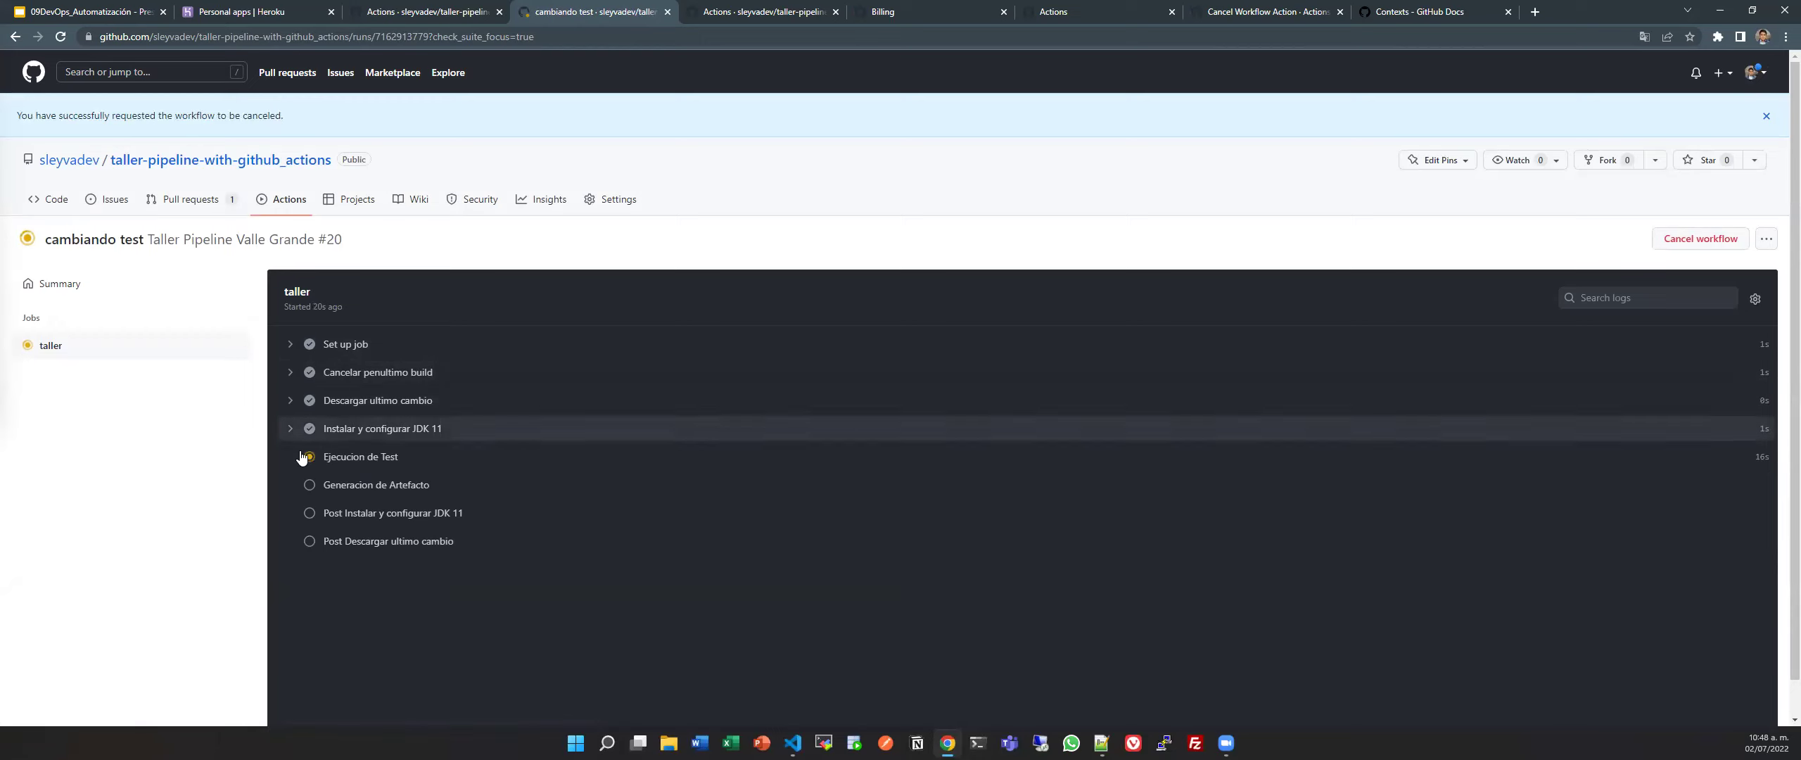
left_click(385, 462)
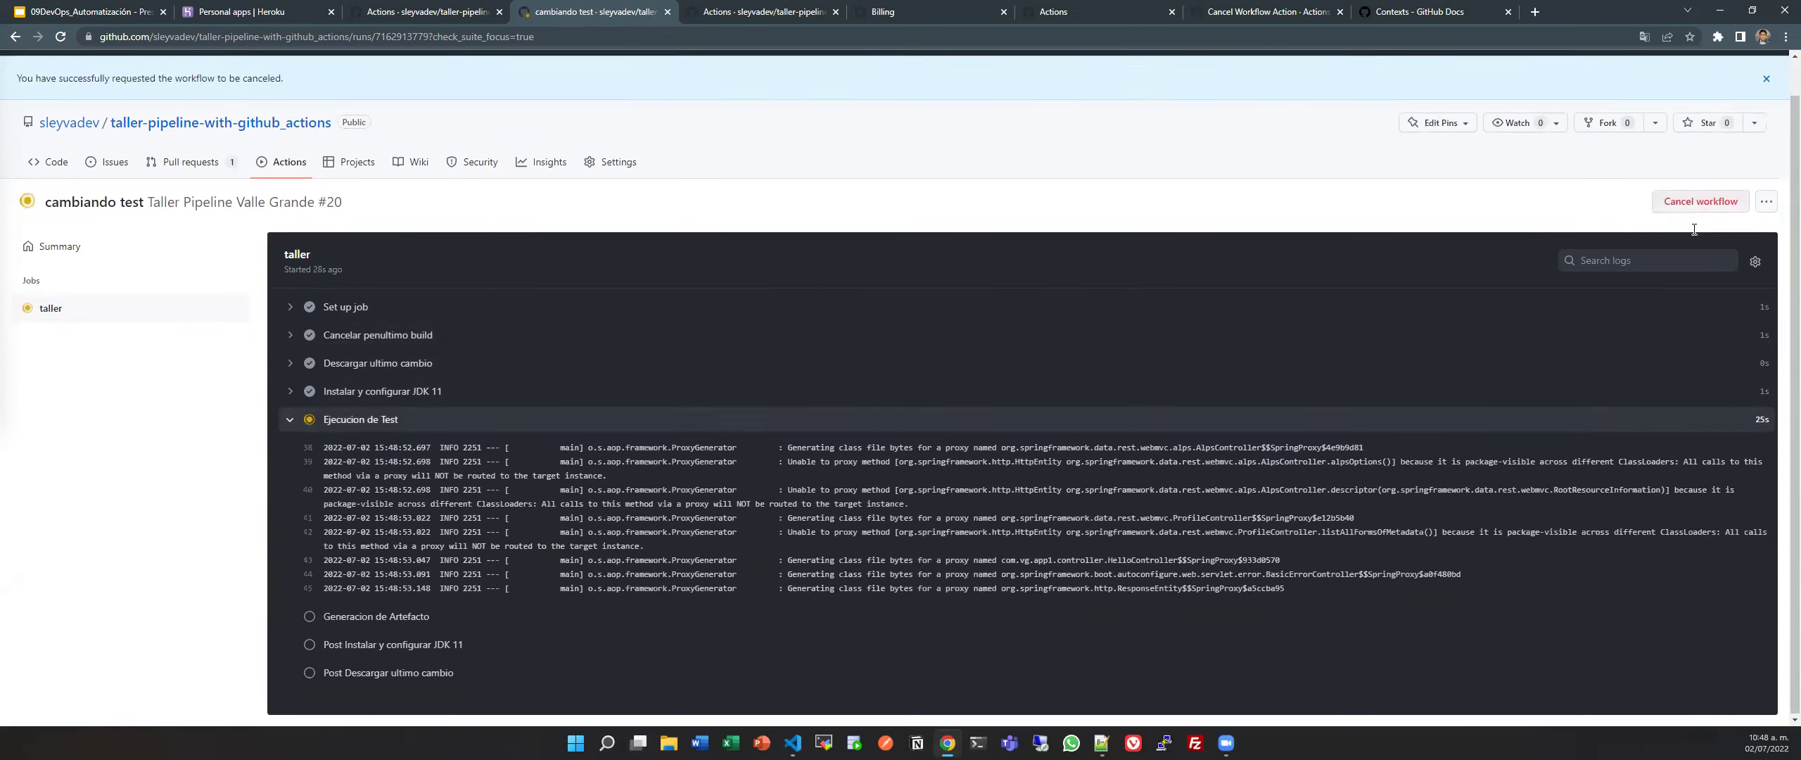
left_click(1688, 149)
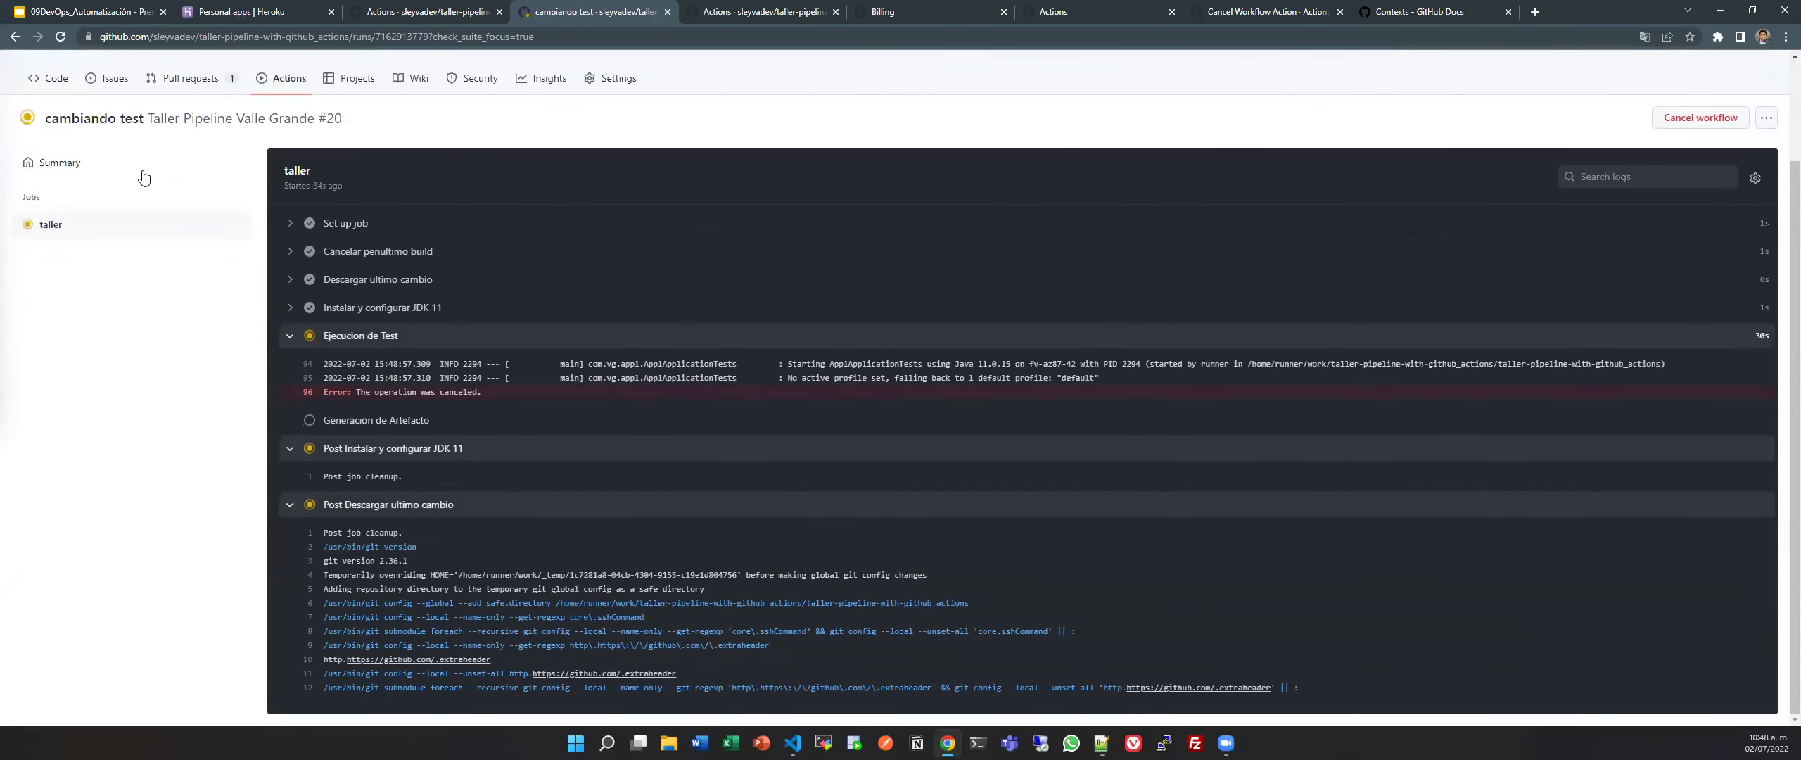
Return to pull request #1 'cambiando test' through the Pull requests list.
left_click(143, 173)
left_click(215, 161)
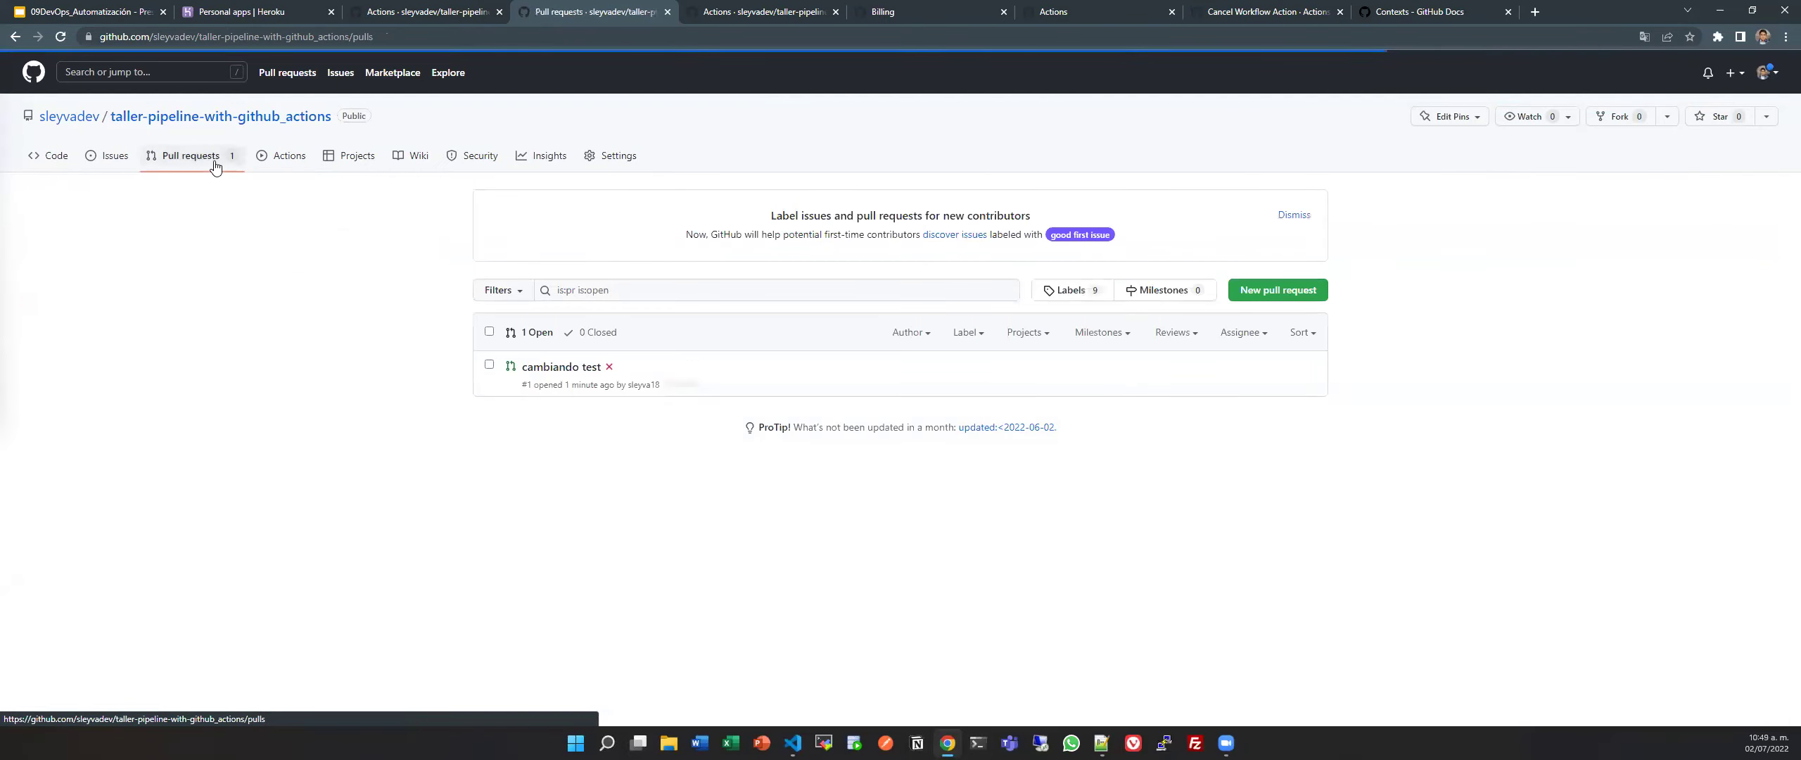
left_click(579, 368)
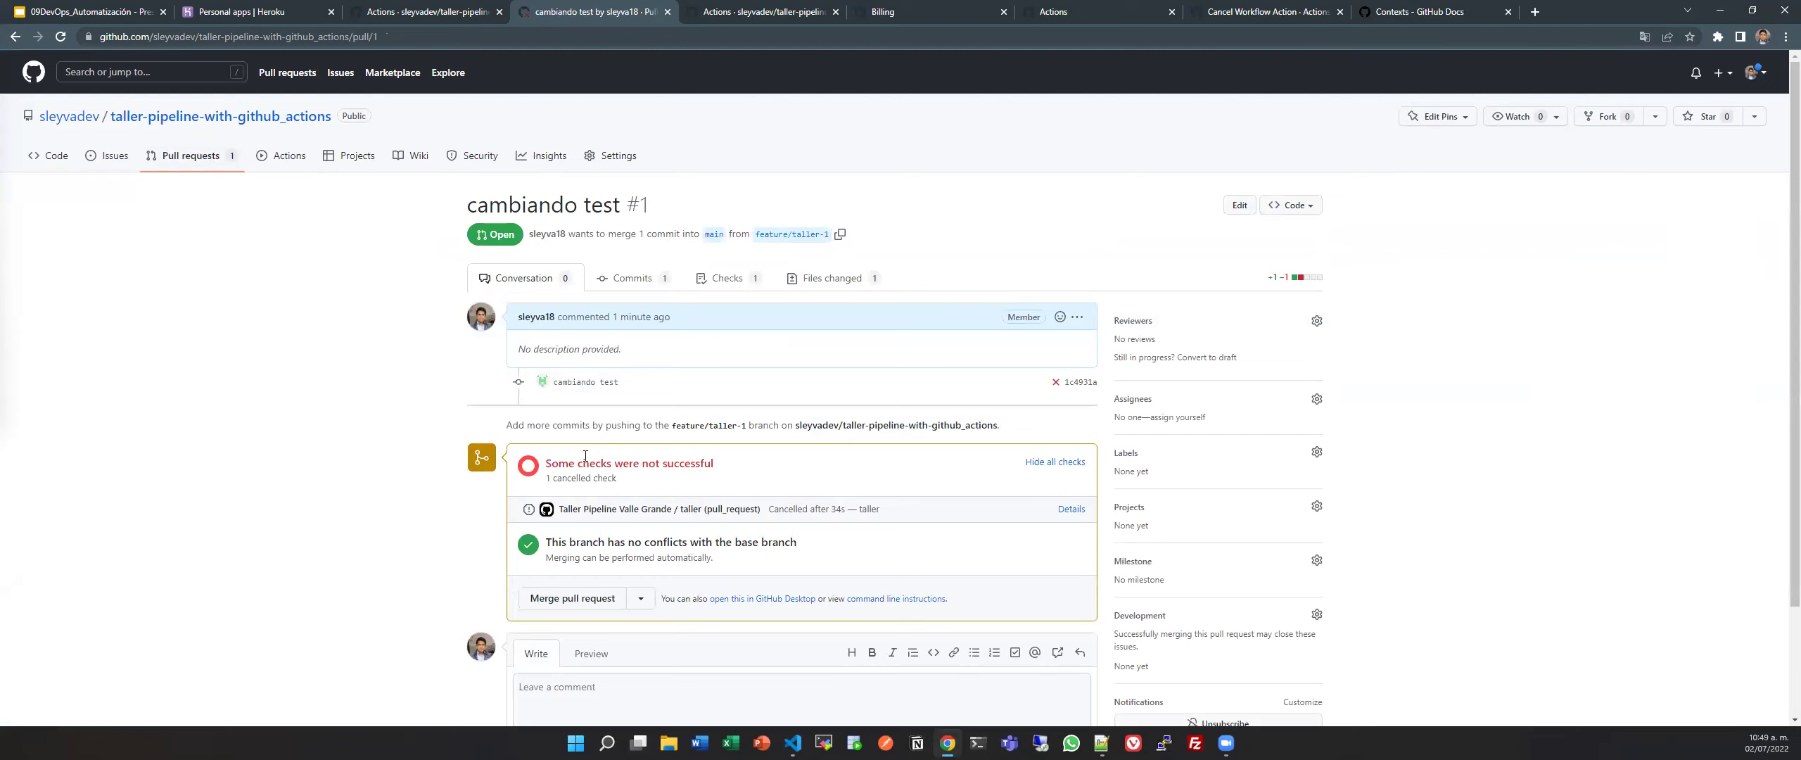
Check that PR #1 reports 'Some checks were not successful', then go back to pipeline.yml.
left_click_drag(727, 467, 543, 468)
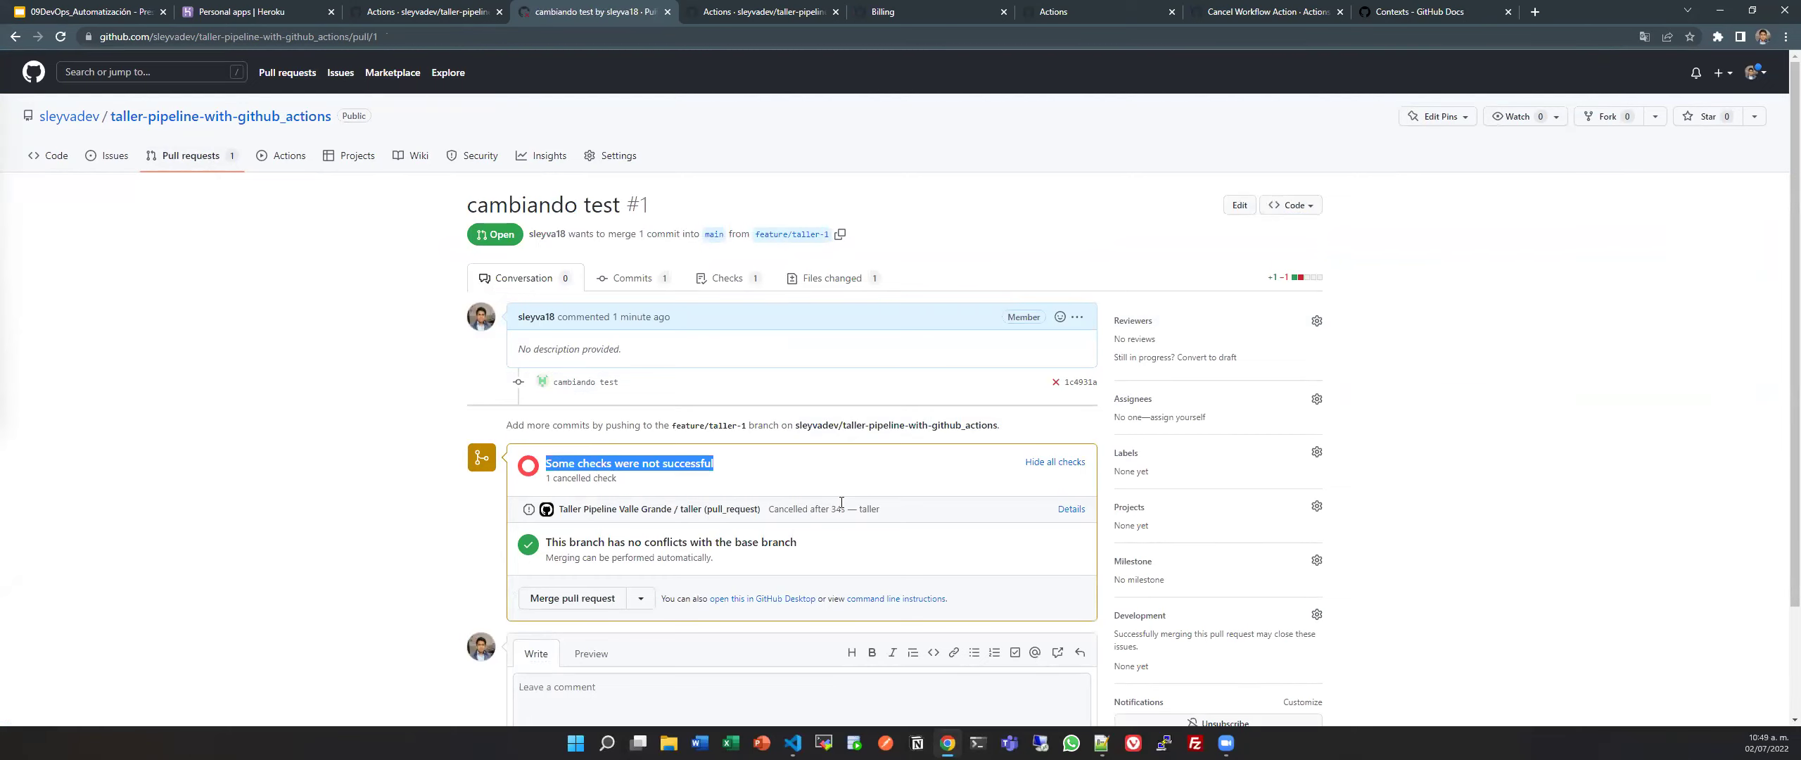
scroll(842, 503, "down", 2)
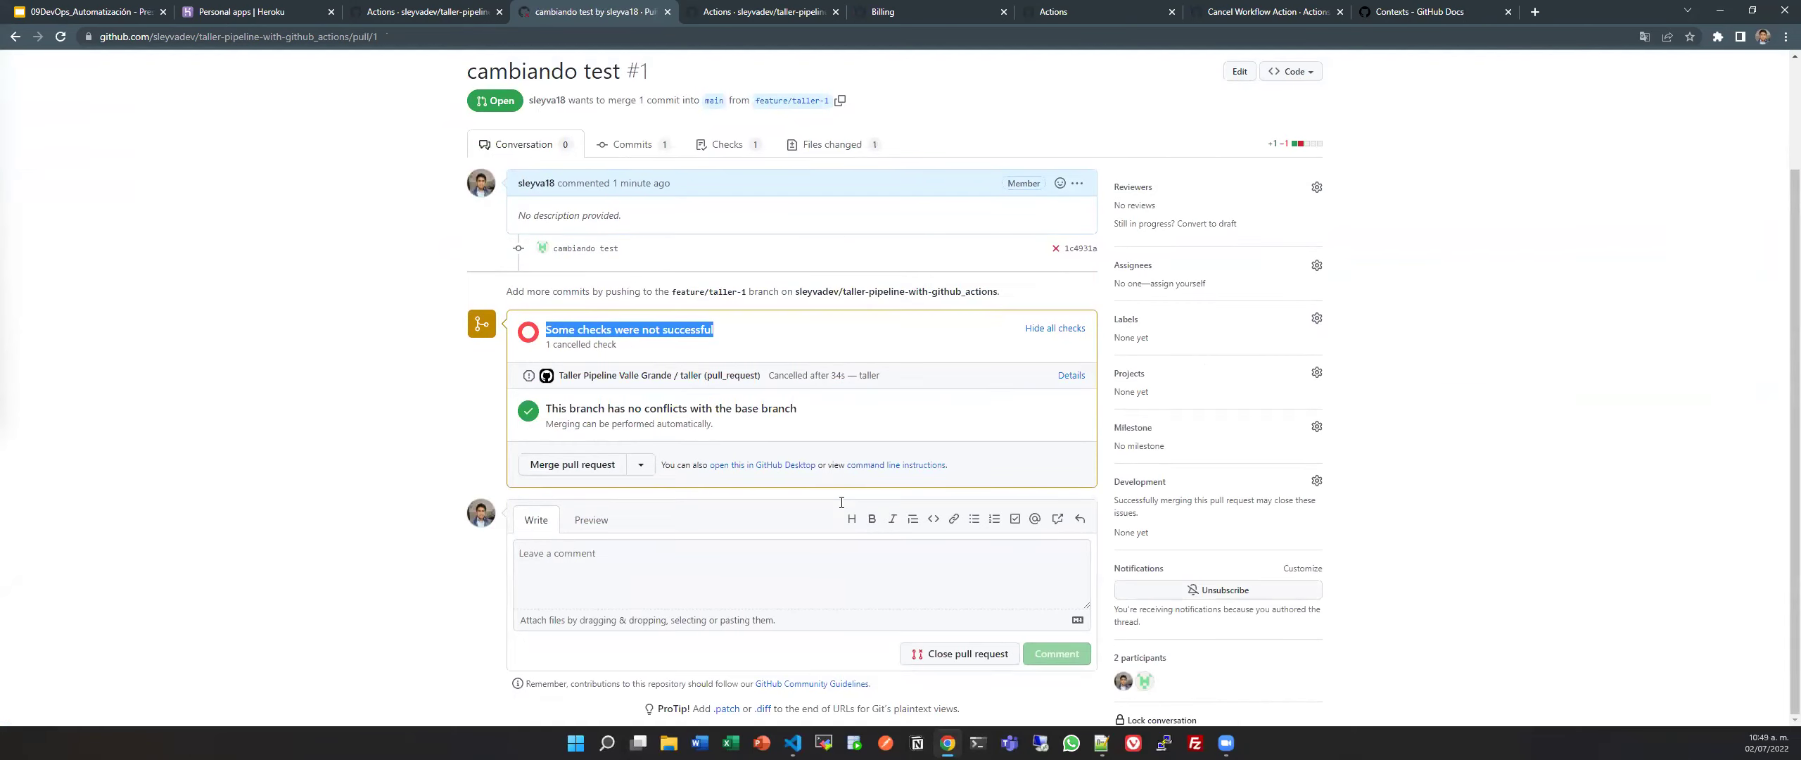
key("alt+Tab")
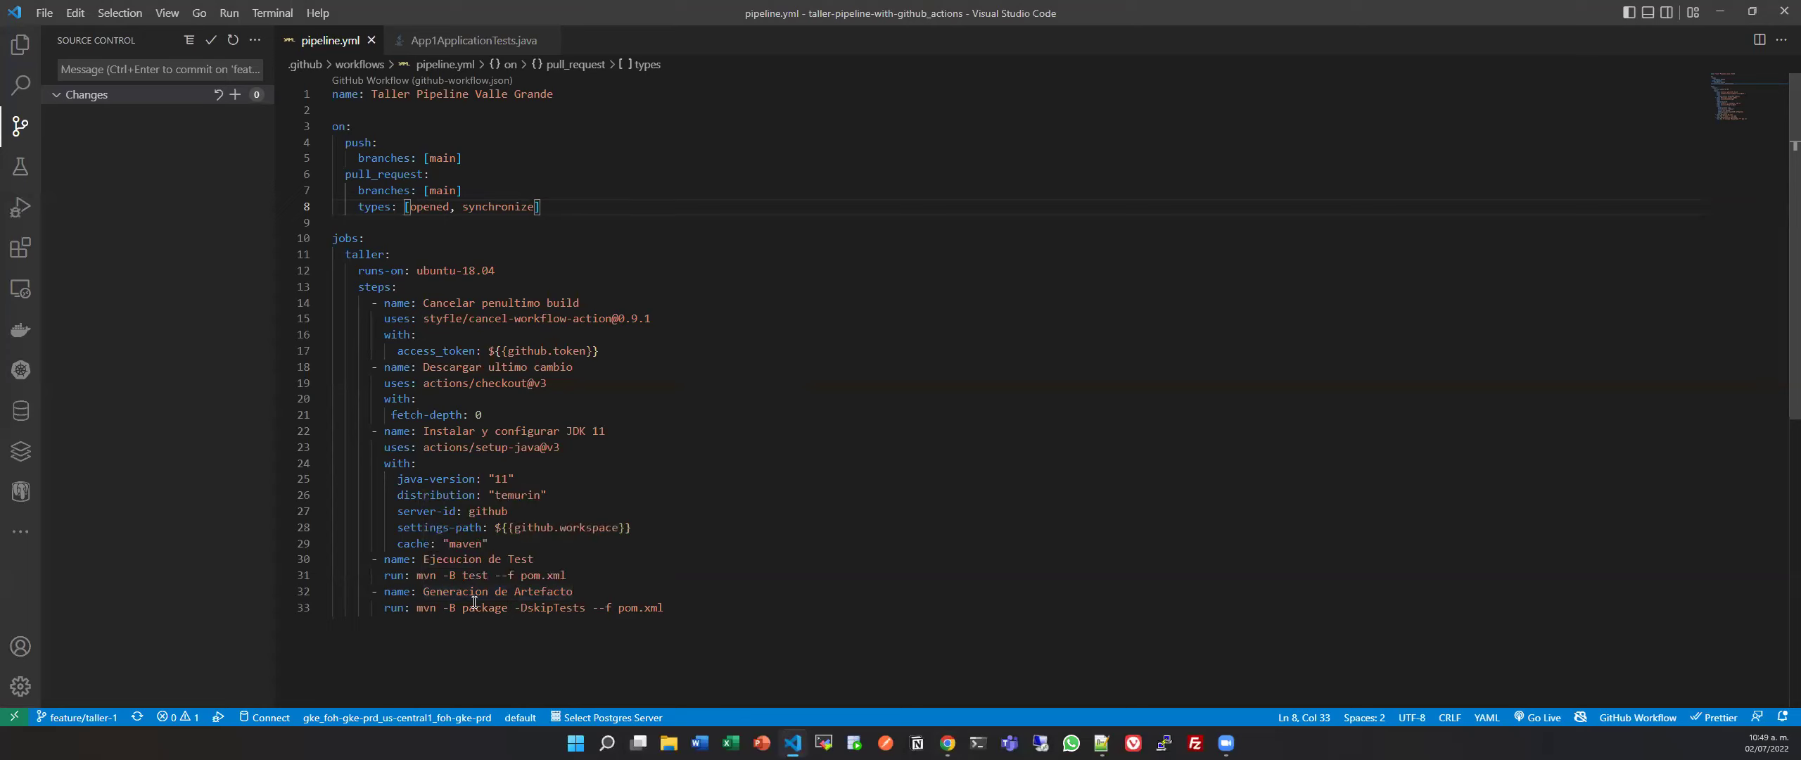
Add an if condition on github.event_name 'push' to the Generacion de Artefacto step and save.
left_click(596, 588)
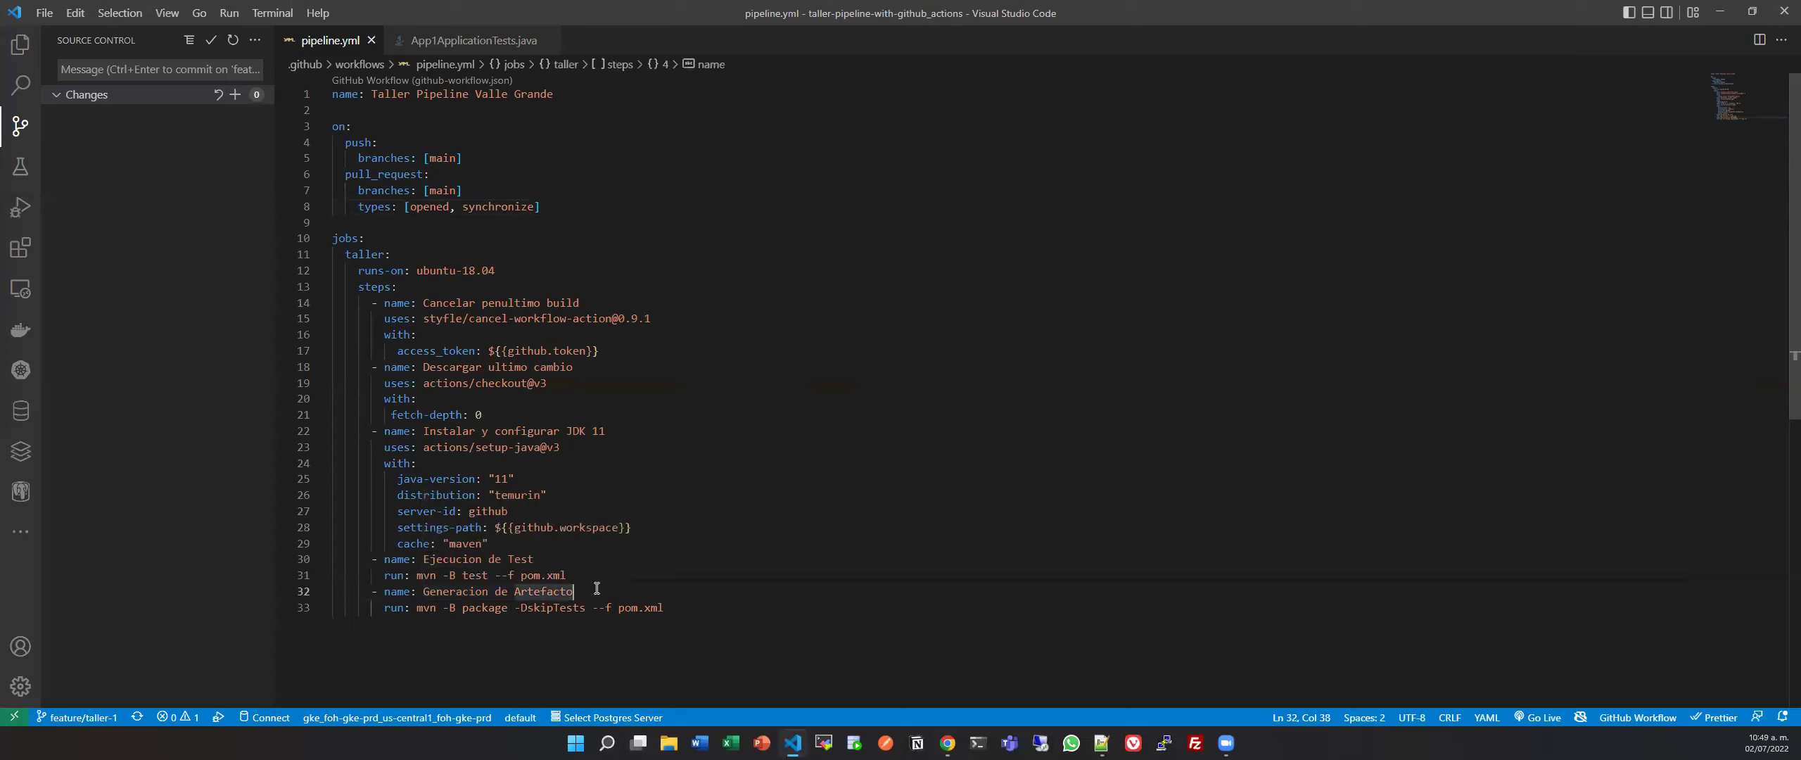
key("Return")
type("if:")
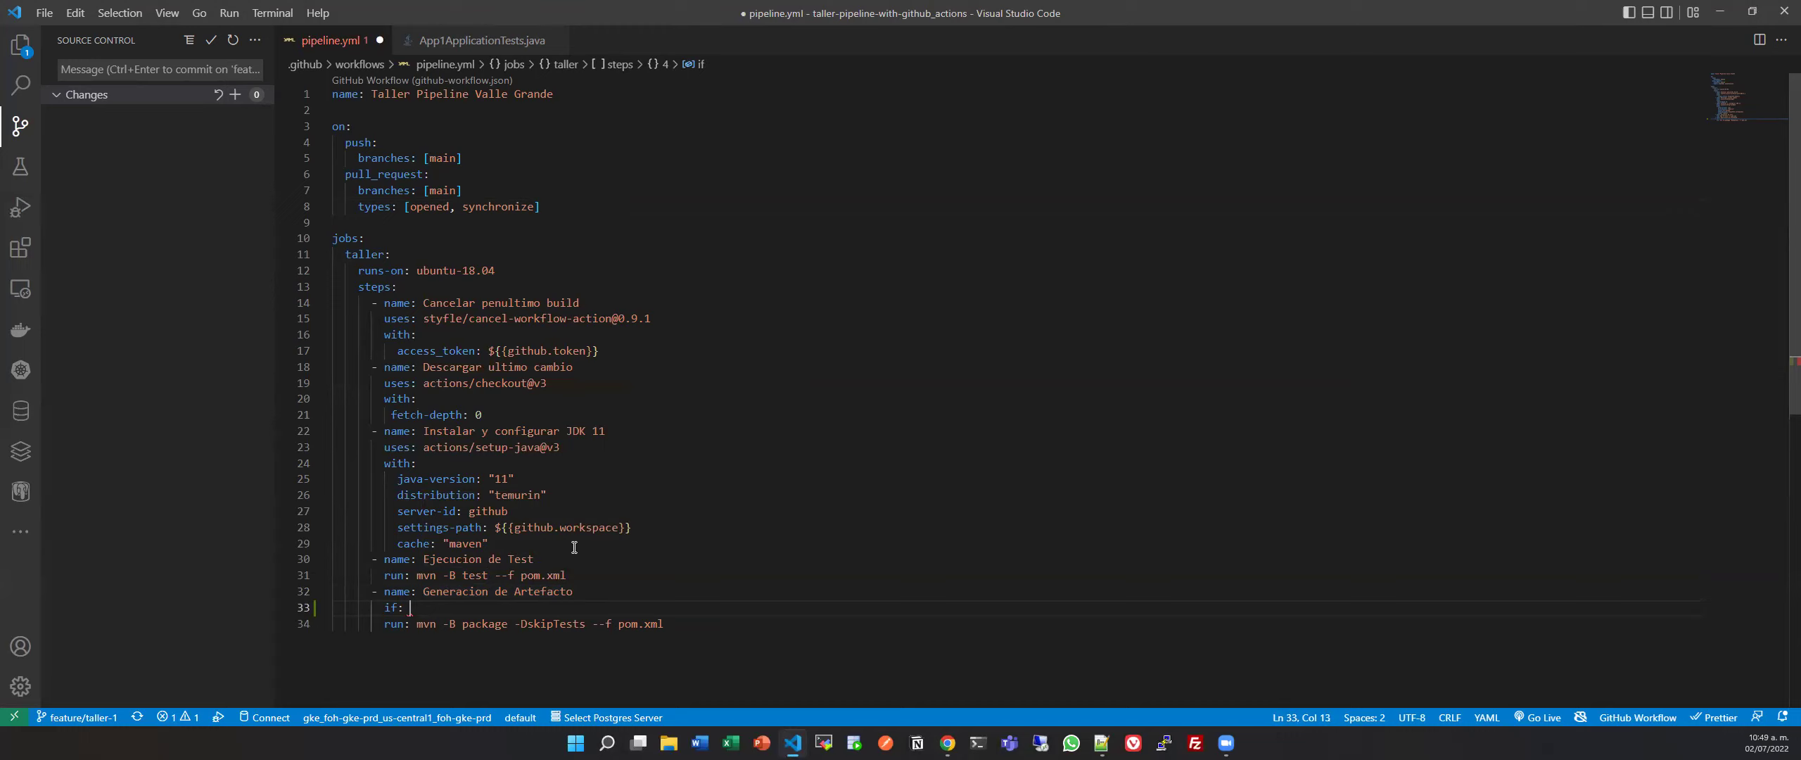
left_click_drag(496, 527, 678, 521)
key("ctrl+c")
left_click(432, 607)
key("ctrl+v")
double_click(485, 608)
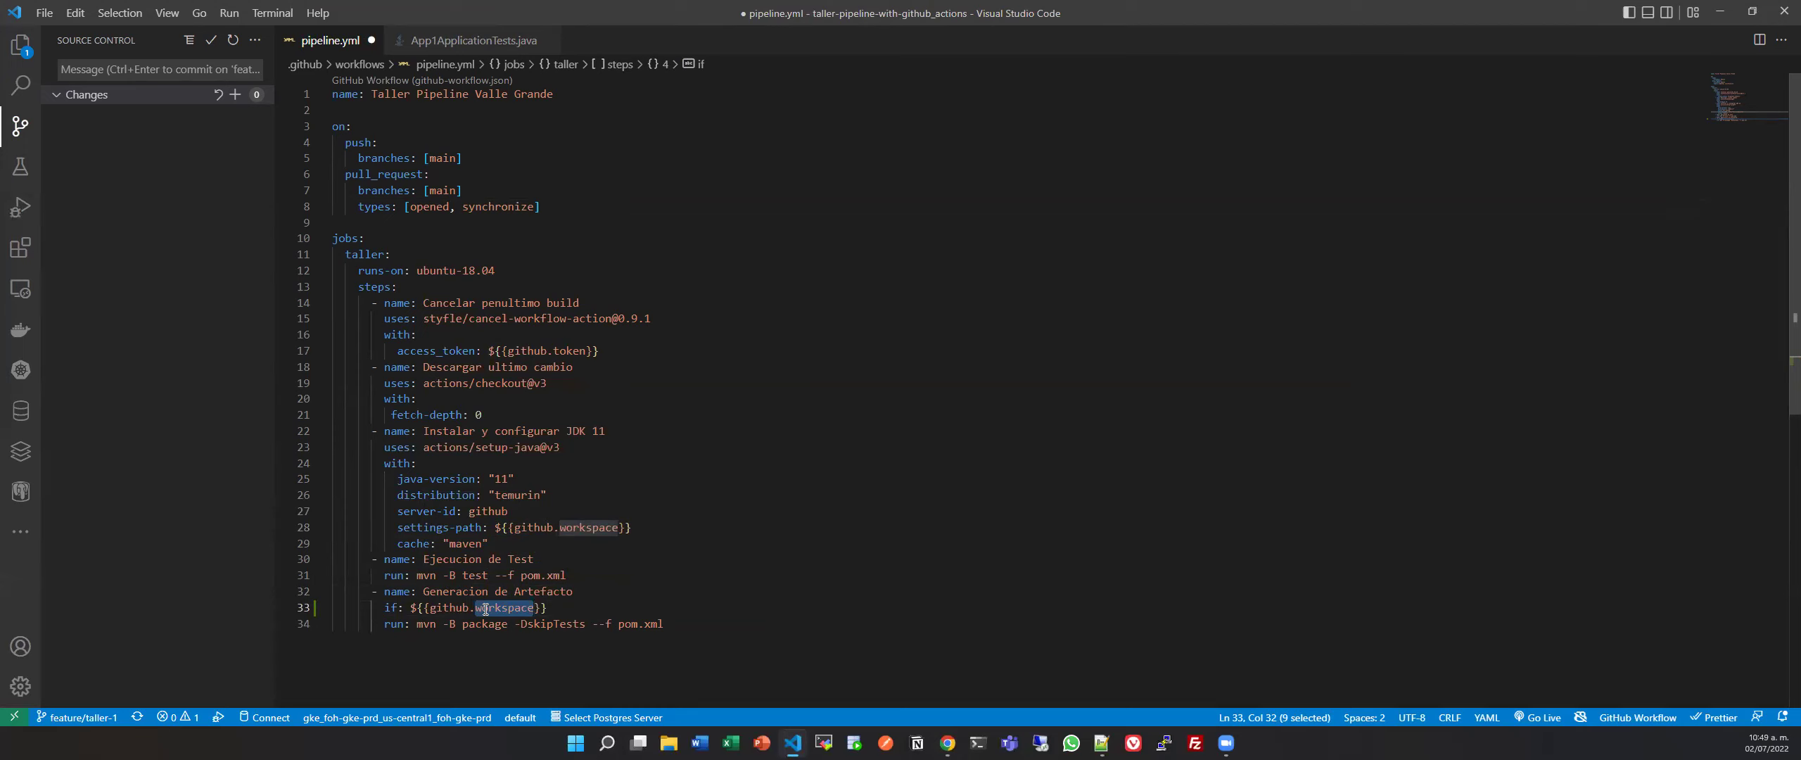
type("event_name")
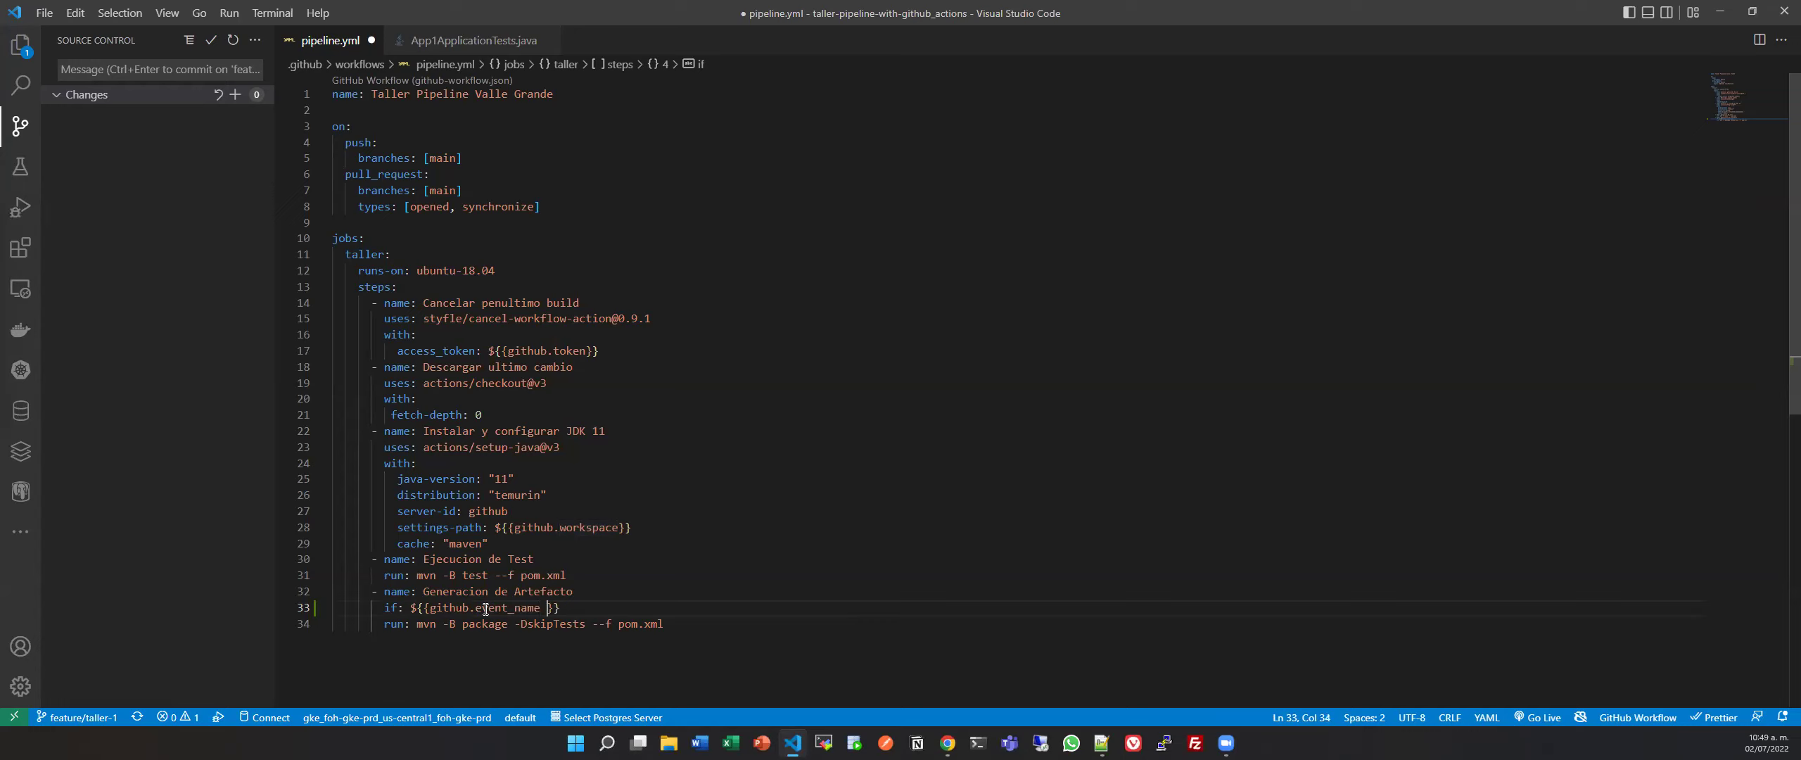
type(" =")
type(" '")
type("push")
key("ctrl+s")
Commit pipeline.yml as 'implementando if' and push it to the remote branch.
left_click_drag(696, 632, 293, 593)
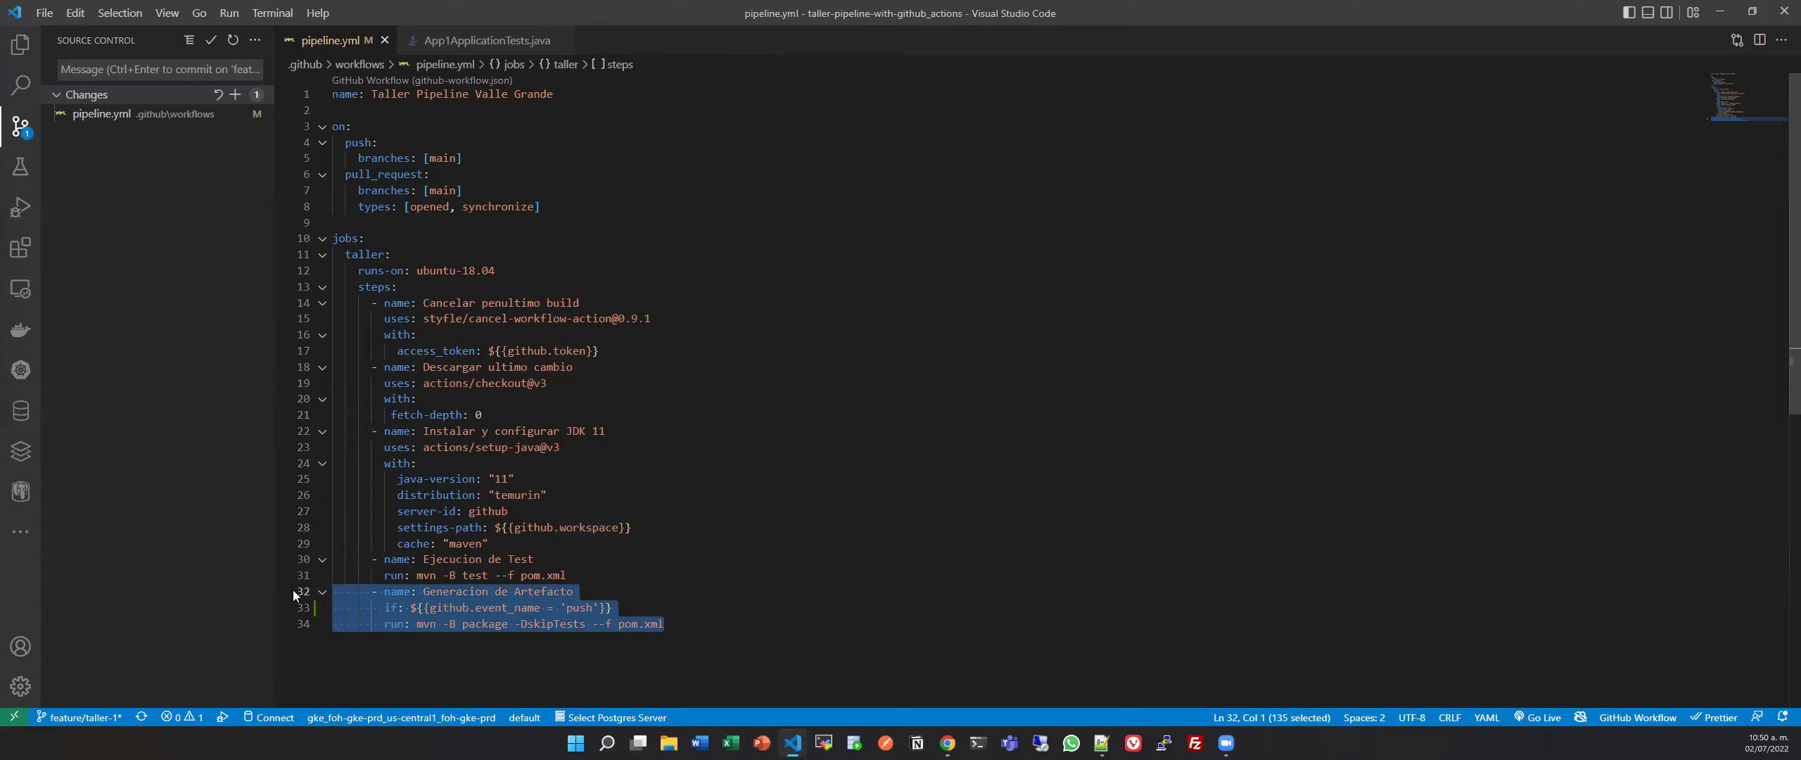
left_click(688, 615)
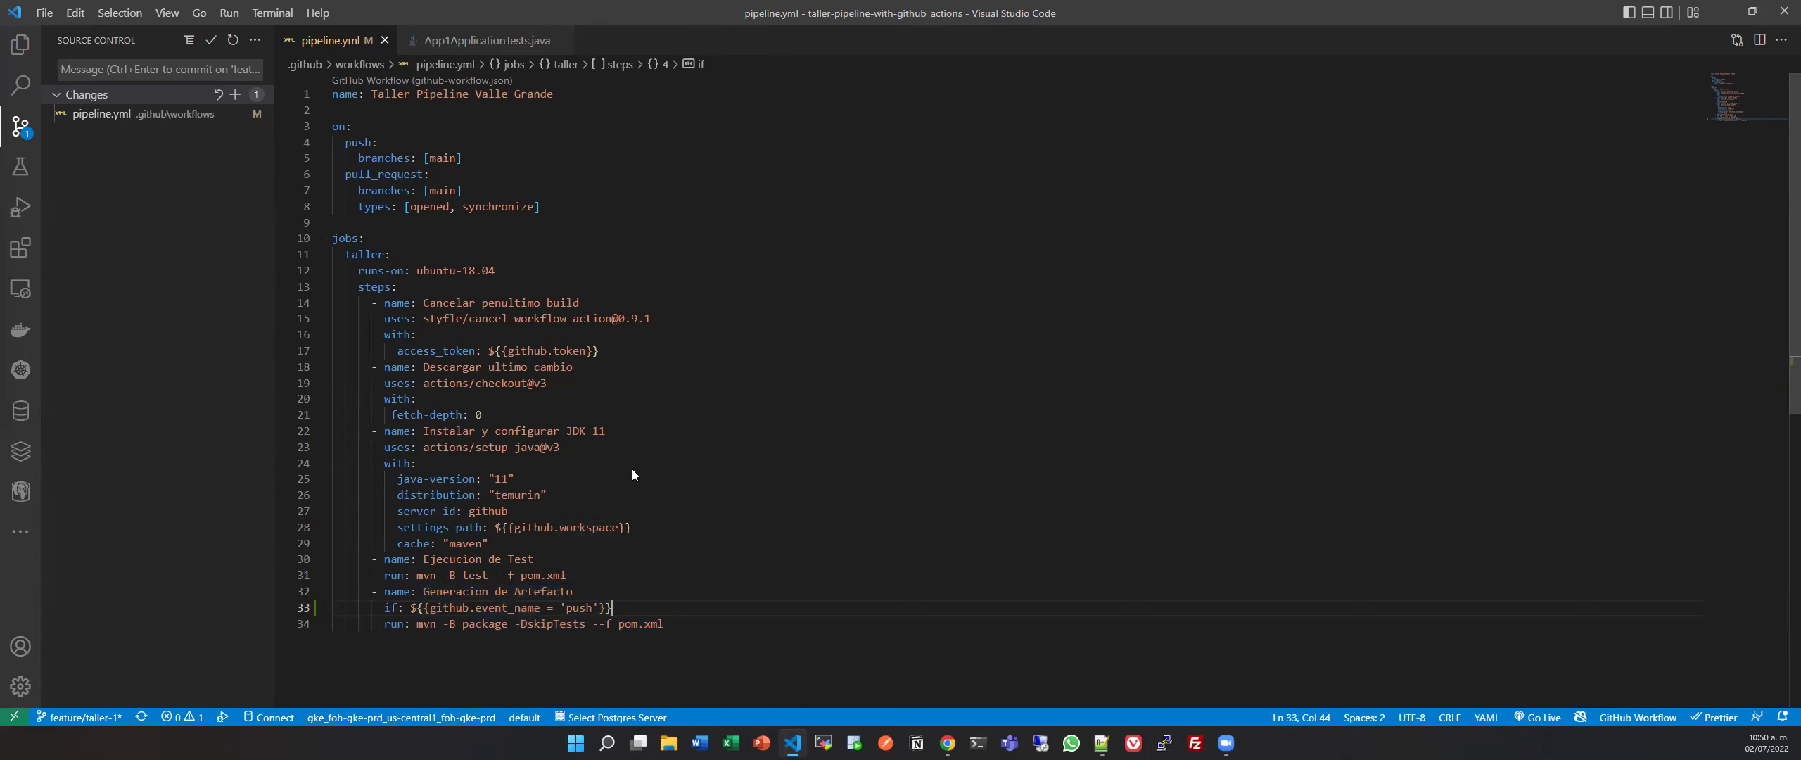
left_click(235, 95)
left_click(197, 70)
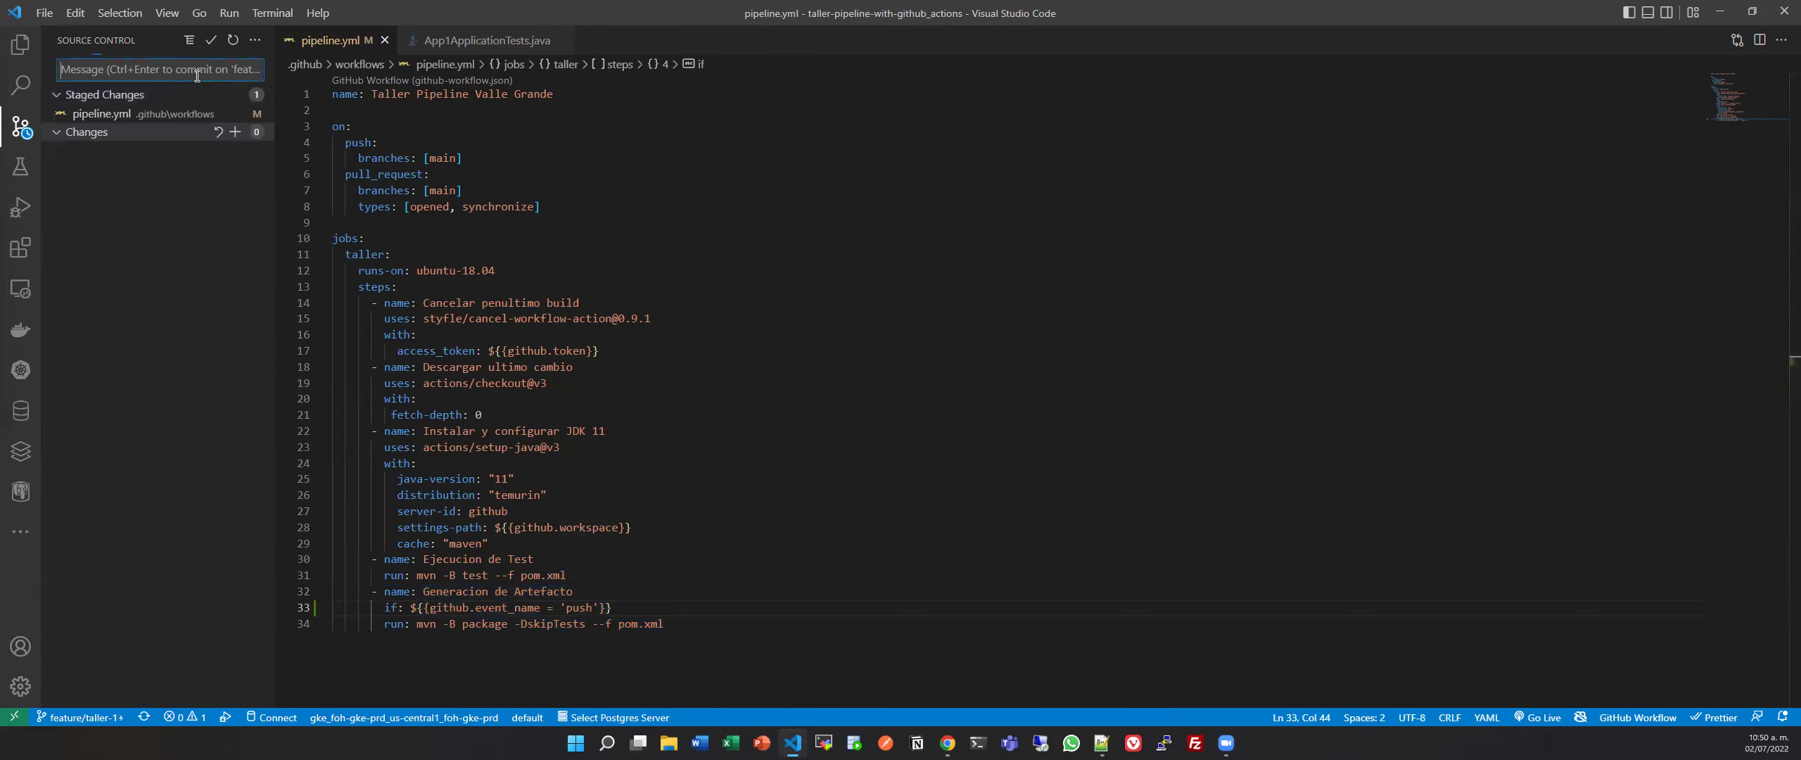
type("implementando if")
left_click(207, 36)
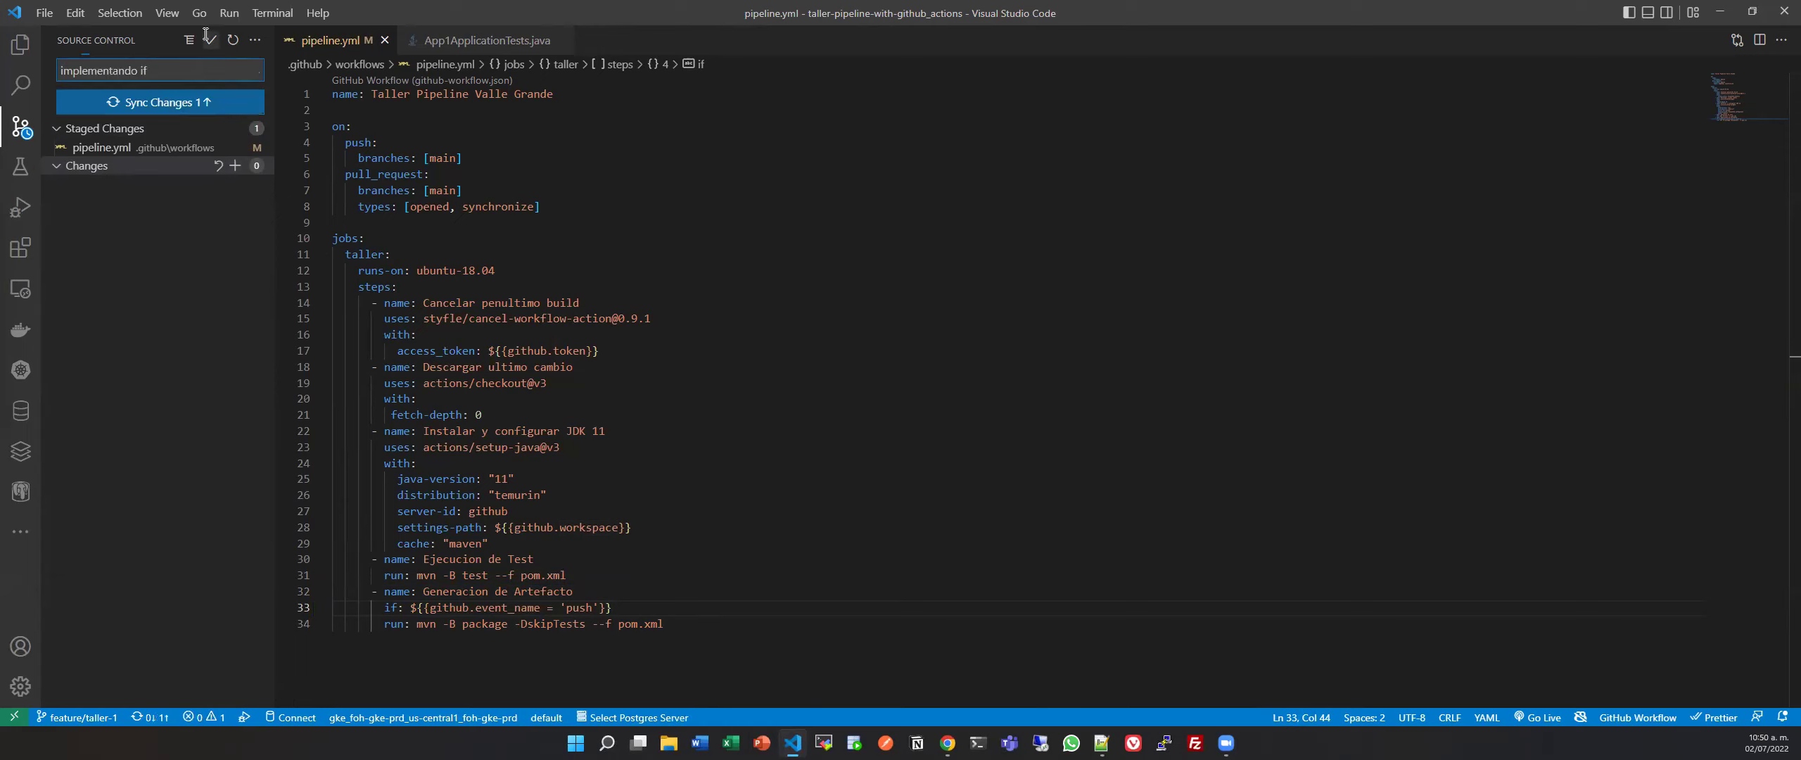
left_click(159, 103)
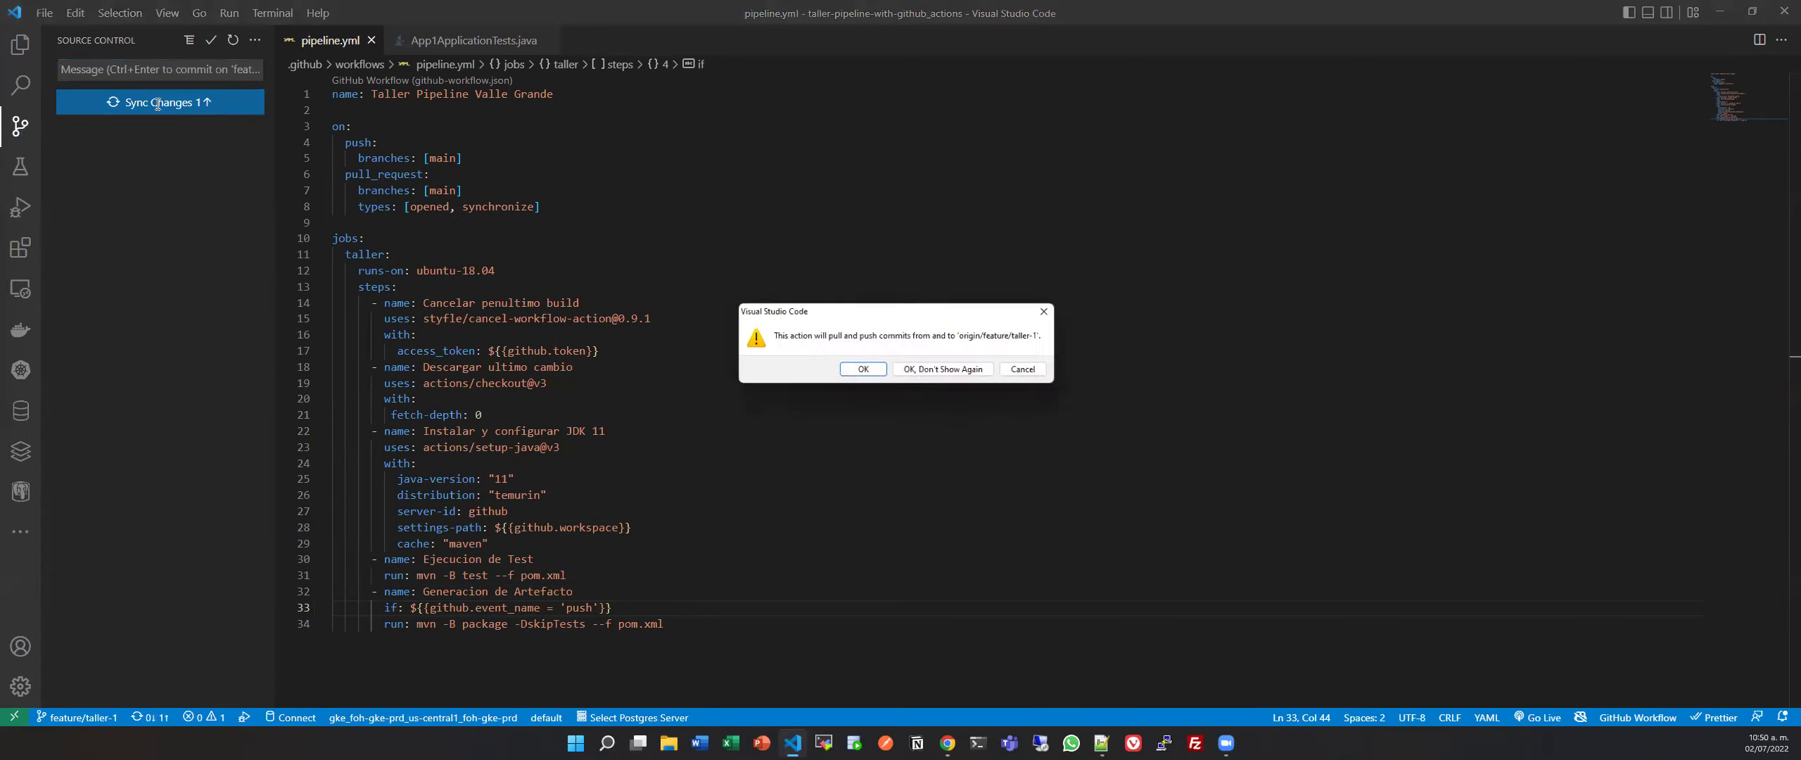
left_click(858, 373)
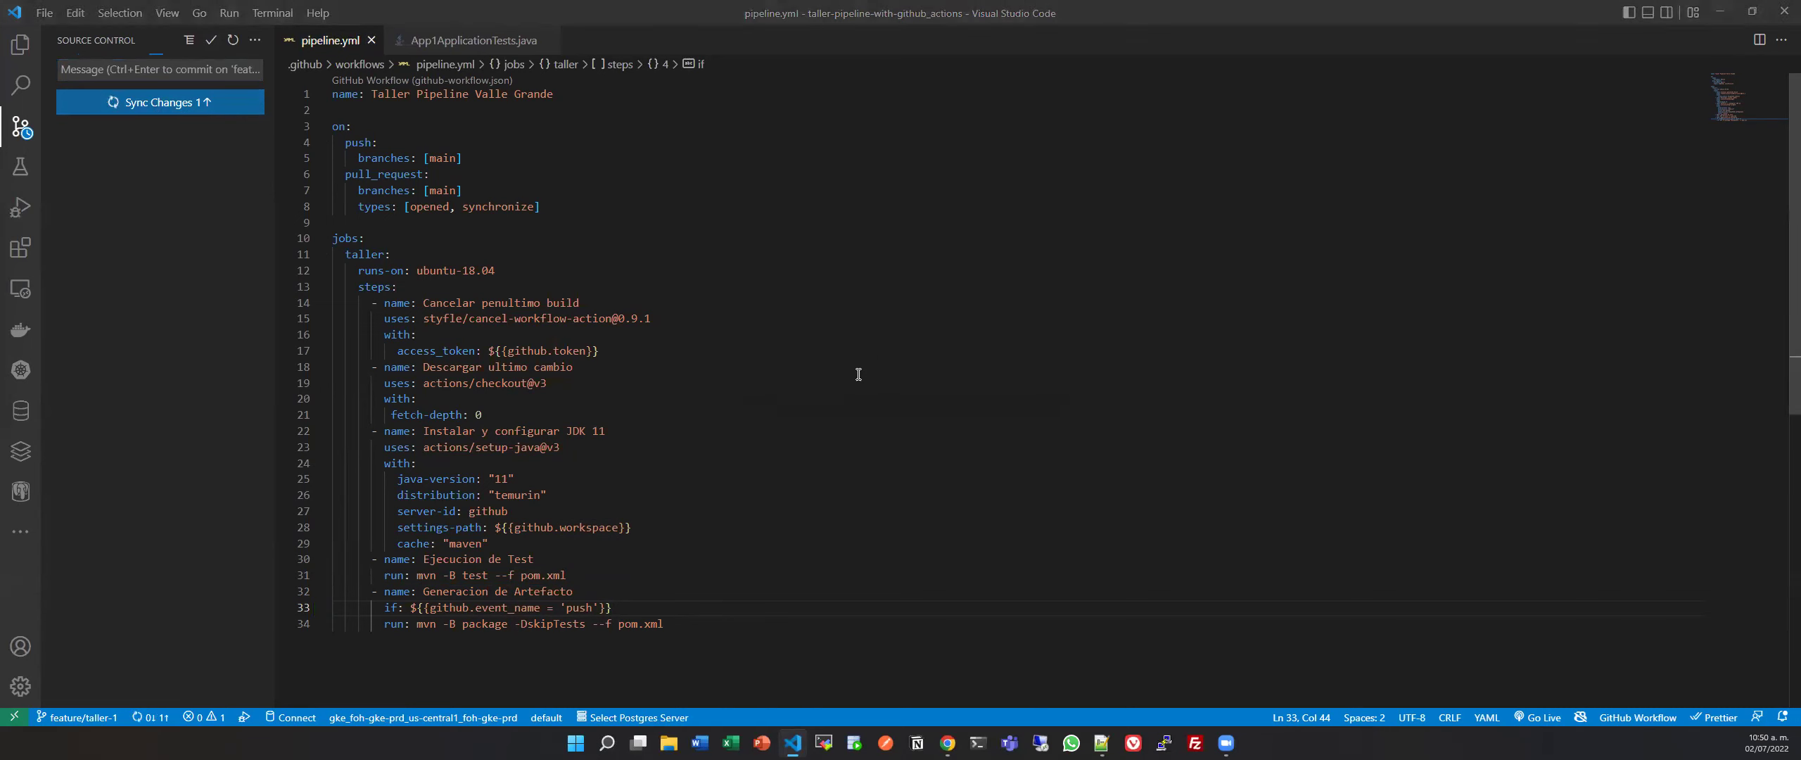
key("alt+Tab")
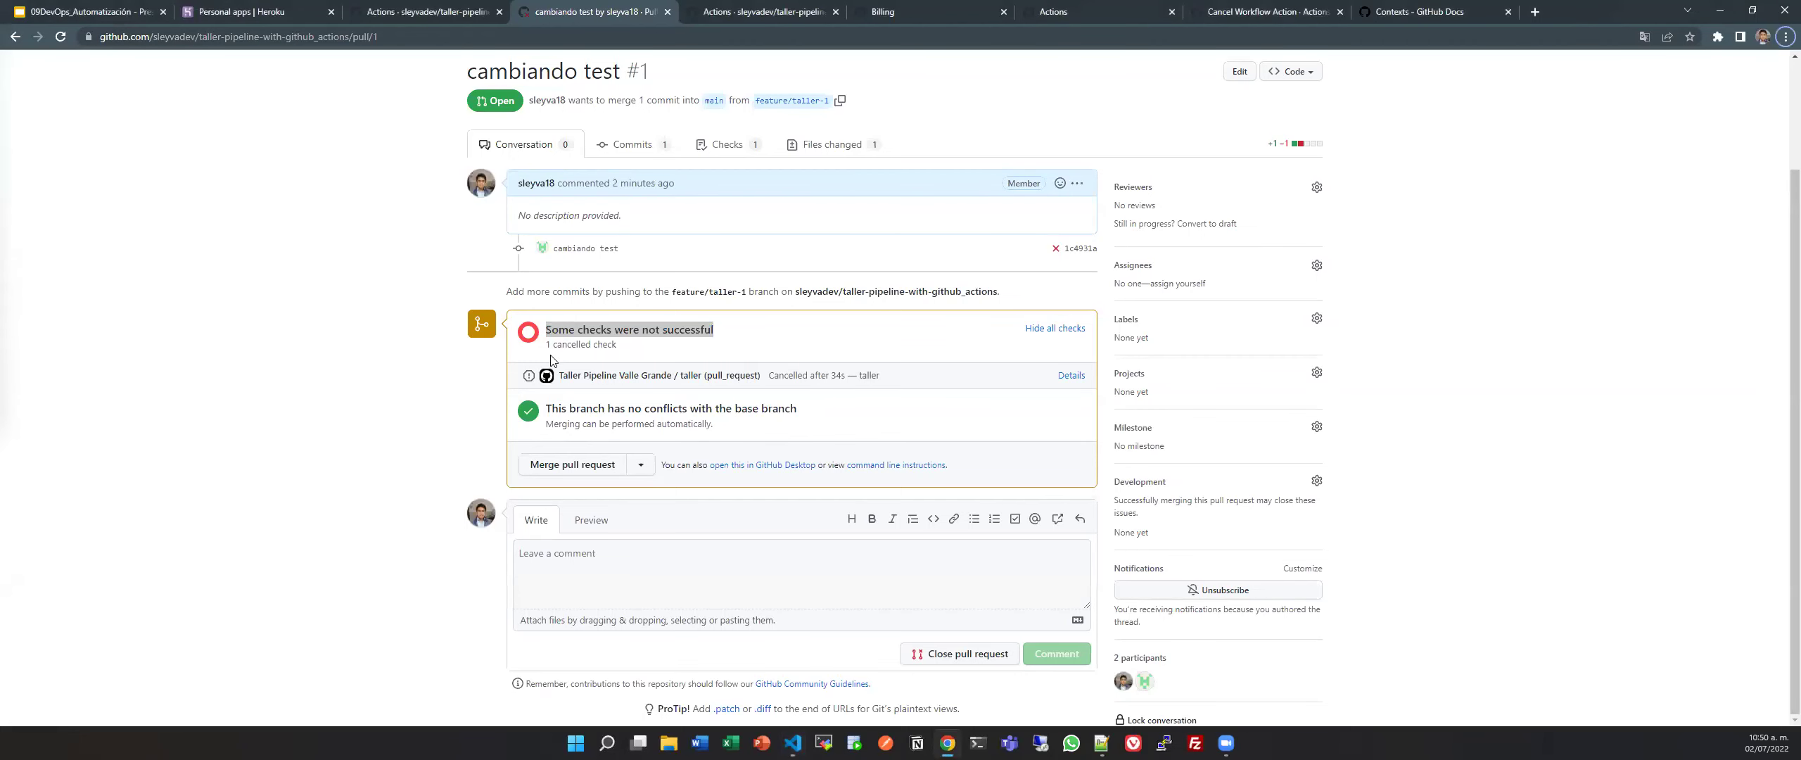
Reload the 'cambiando test' pull request, merge it into main, and view its commits.
left_click(550, 360)
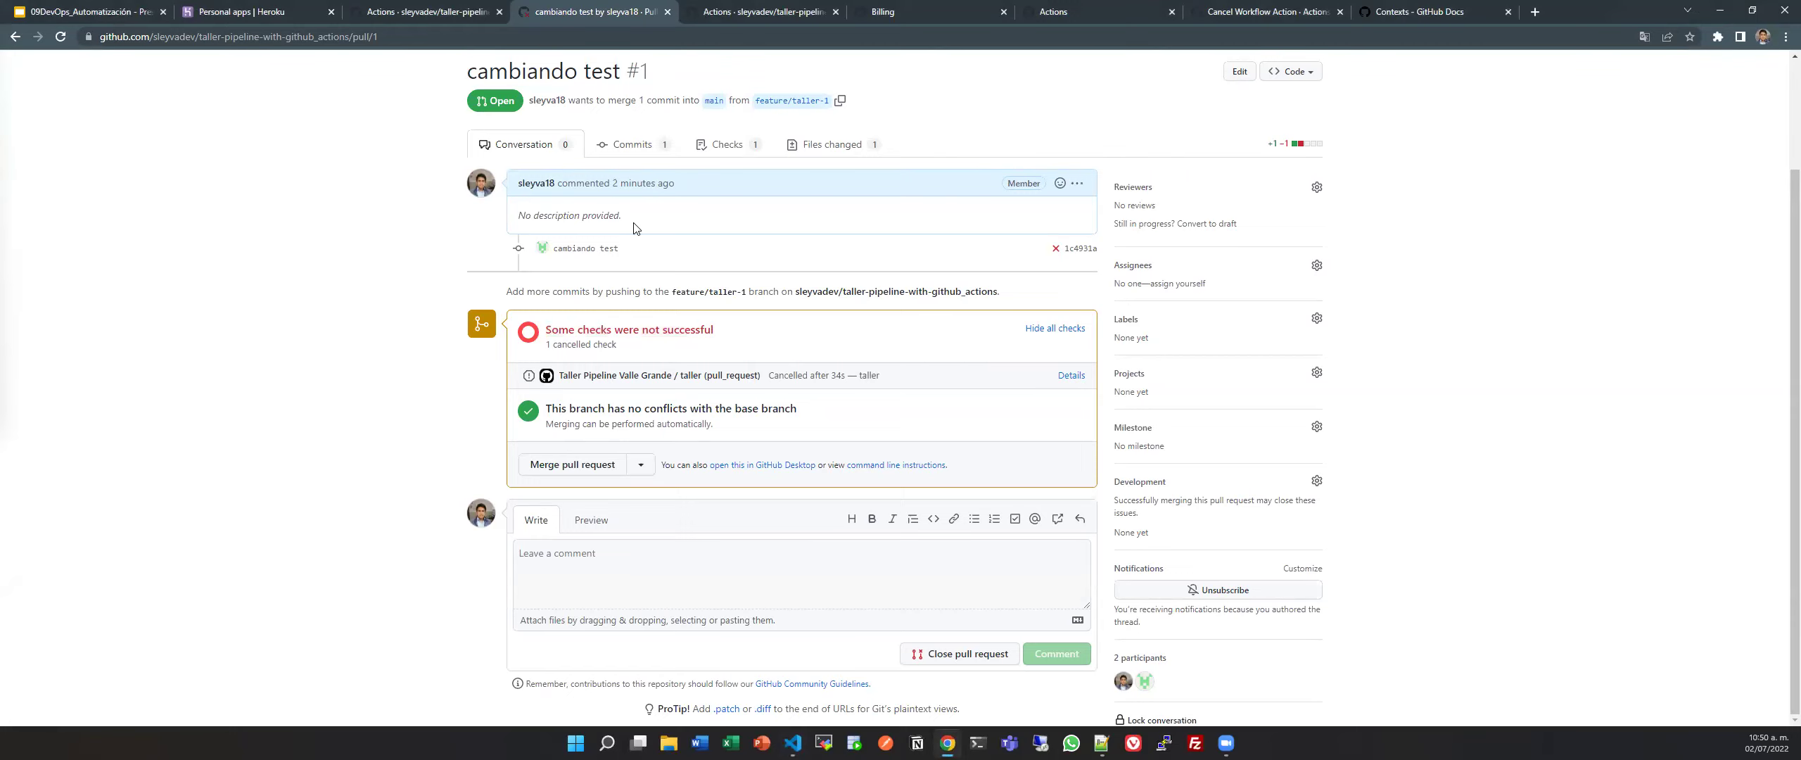
scroll(633, 227, "up", 2)
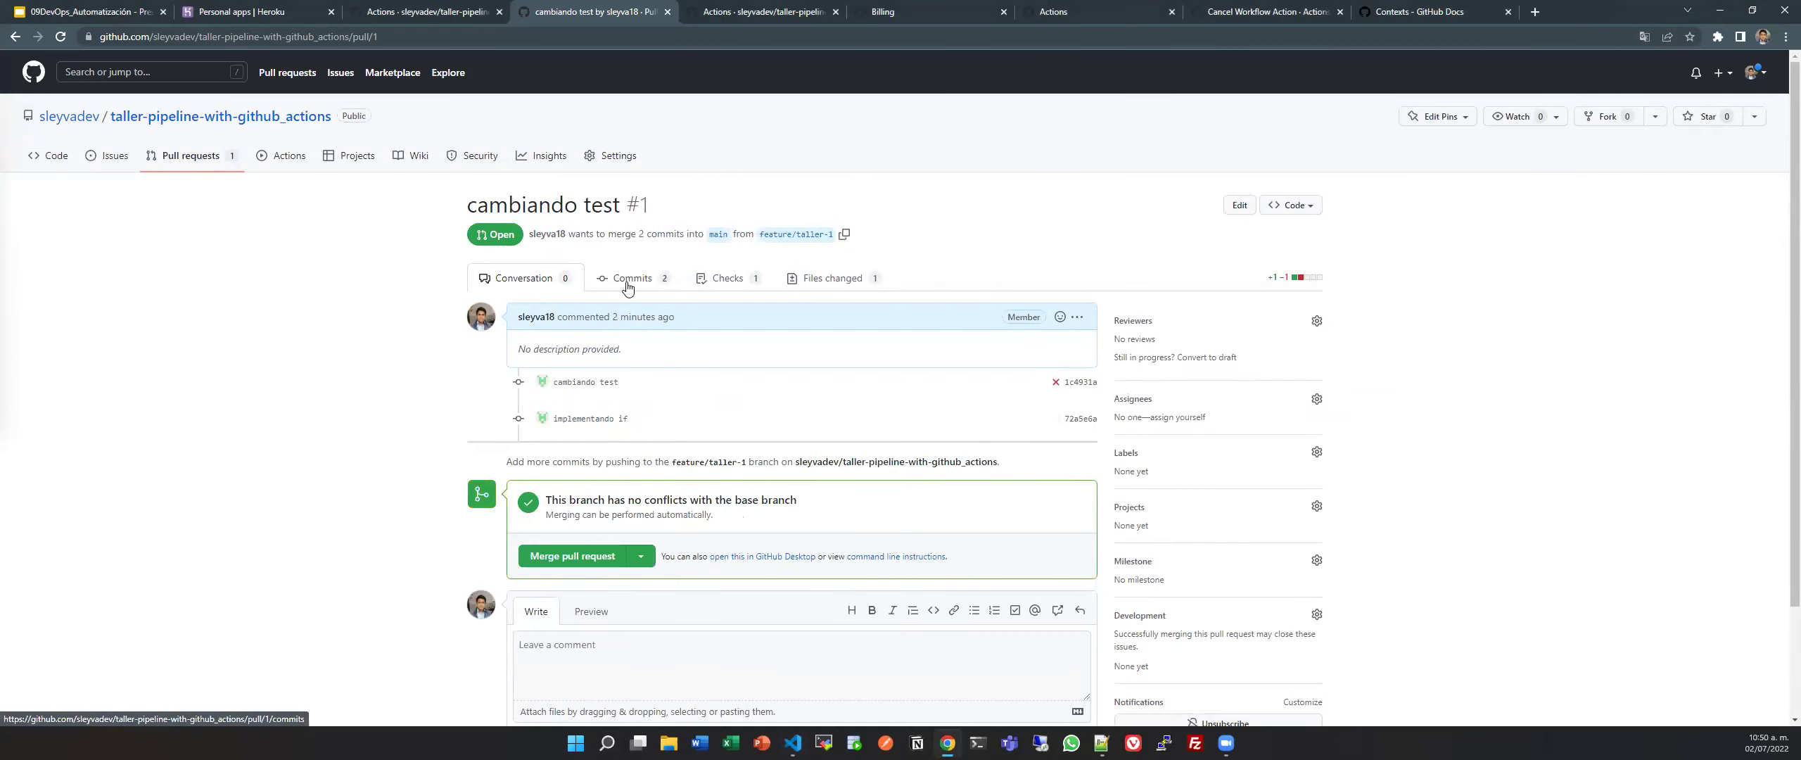
scroll(723, 426, "down", 1)
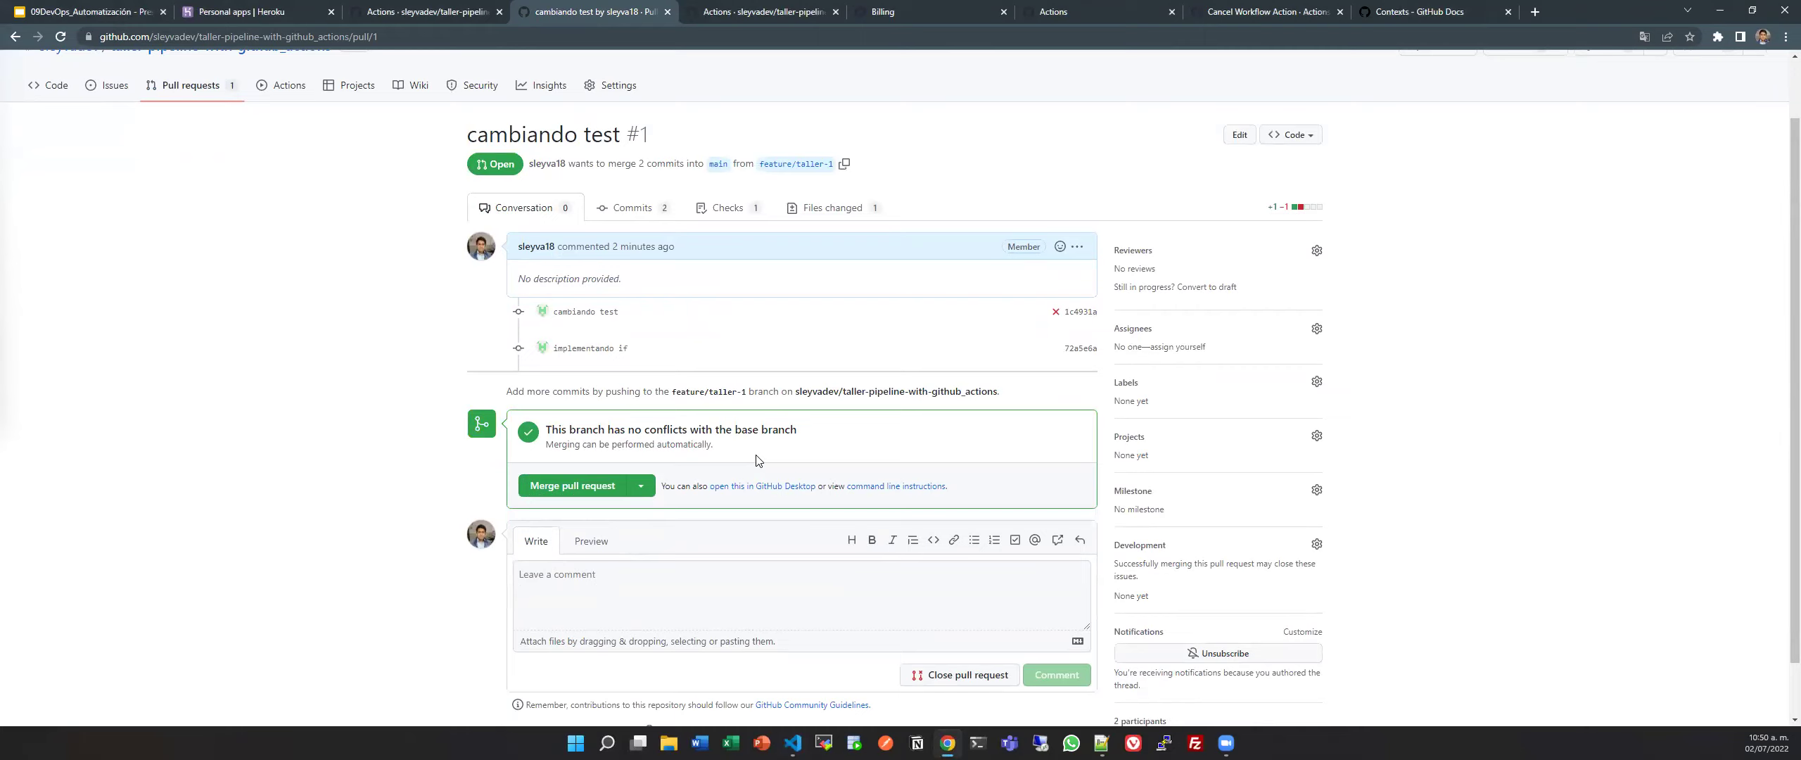
key("F5")
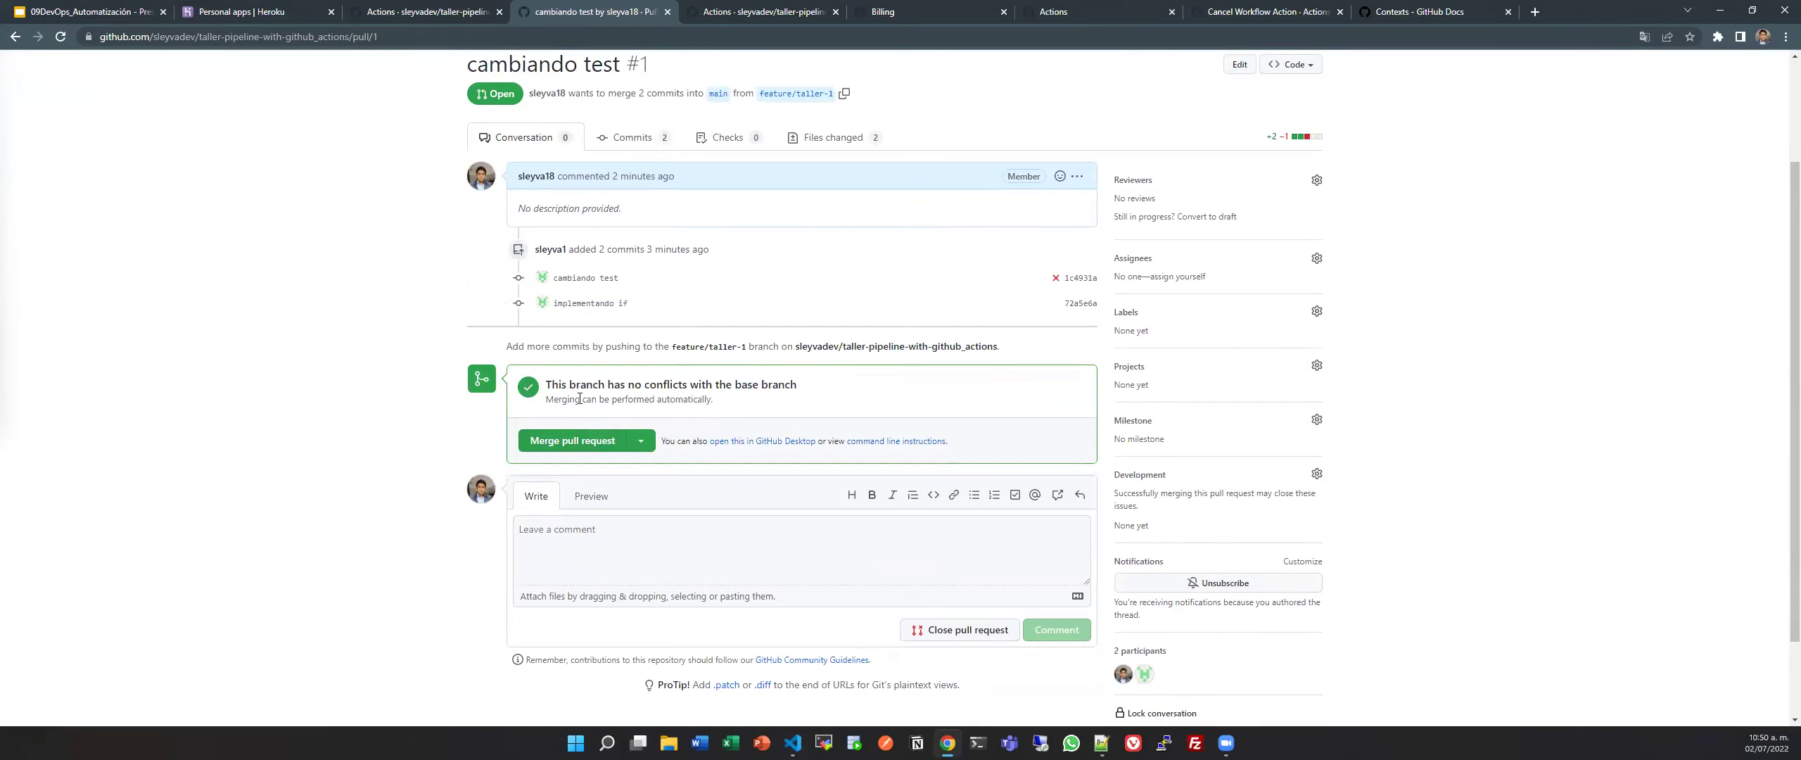
left_click(574, 442)
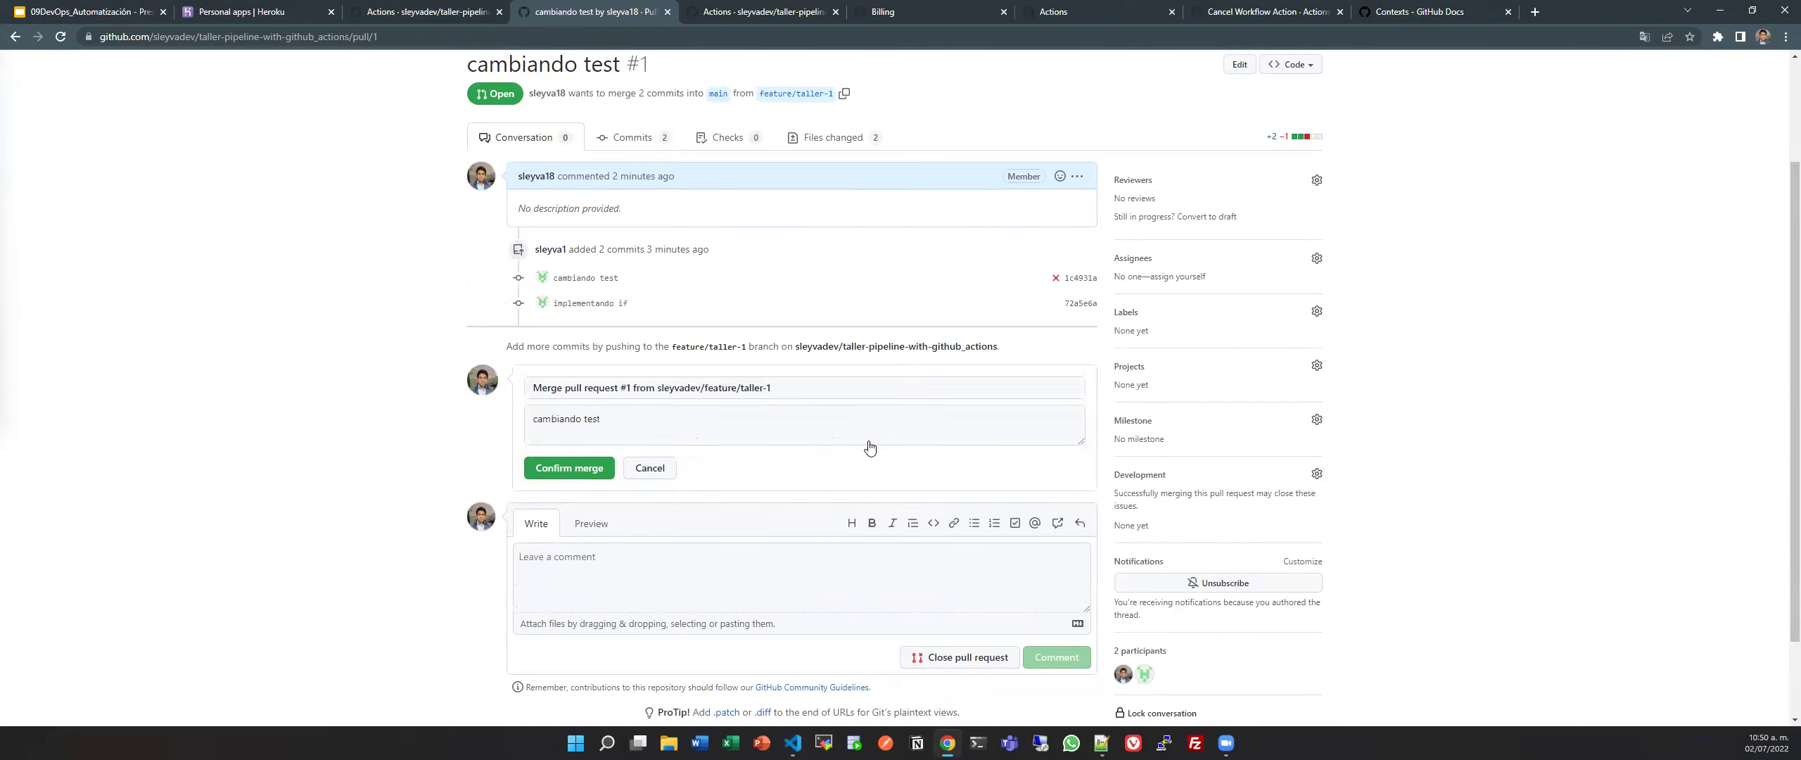
left_click(602, 469)
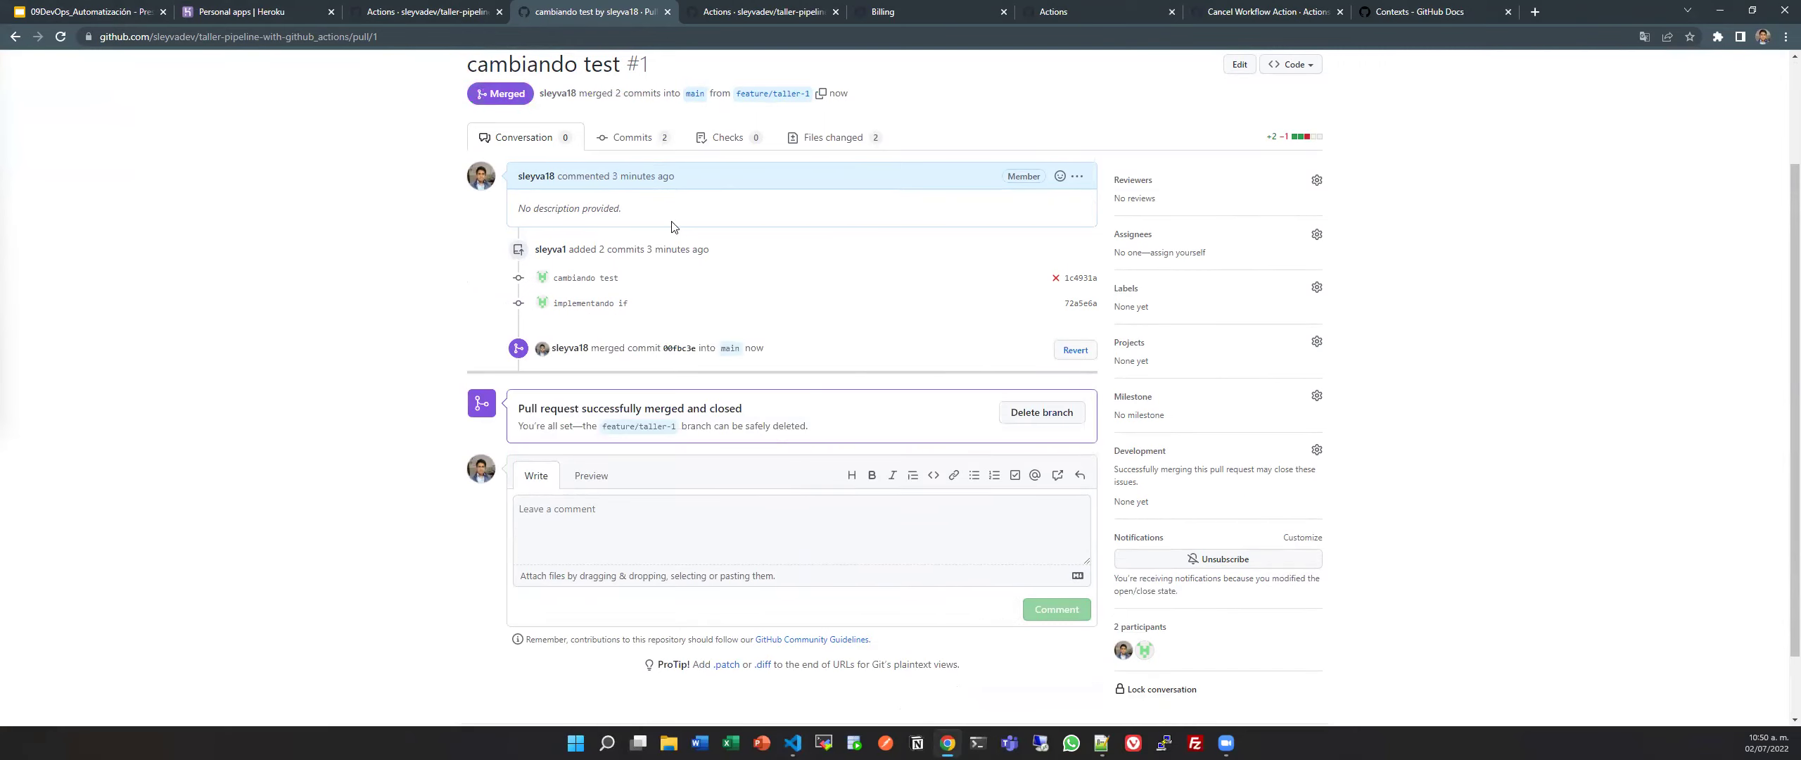
scroll(668, 232, "up", 2)
left_click(659, 282)
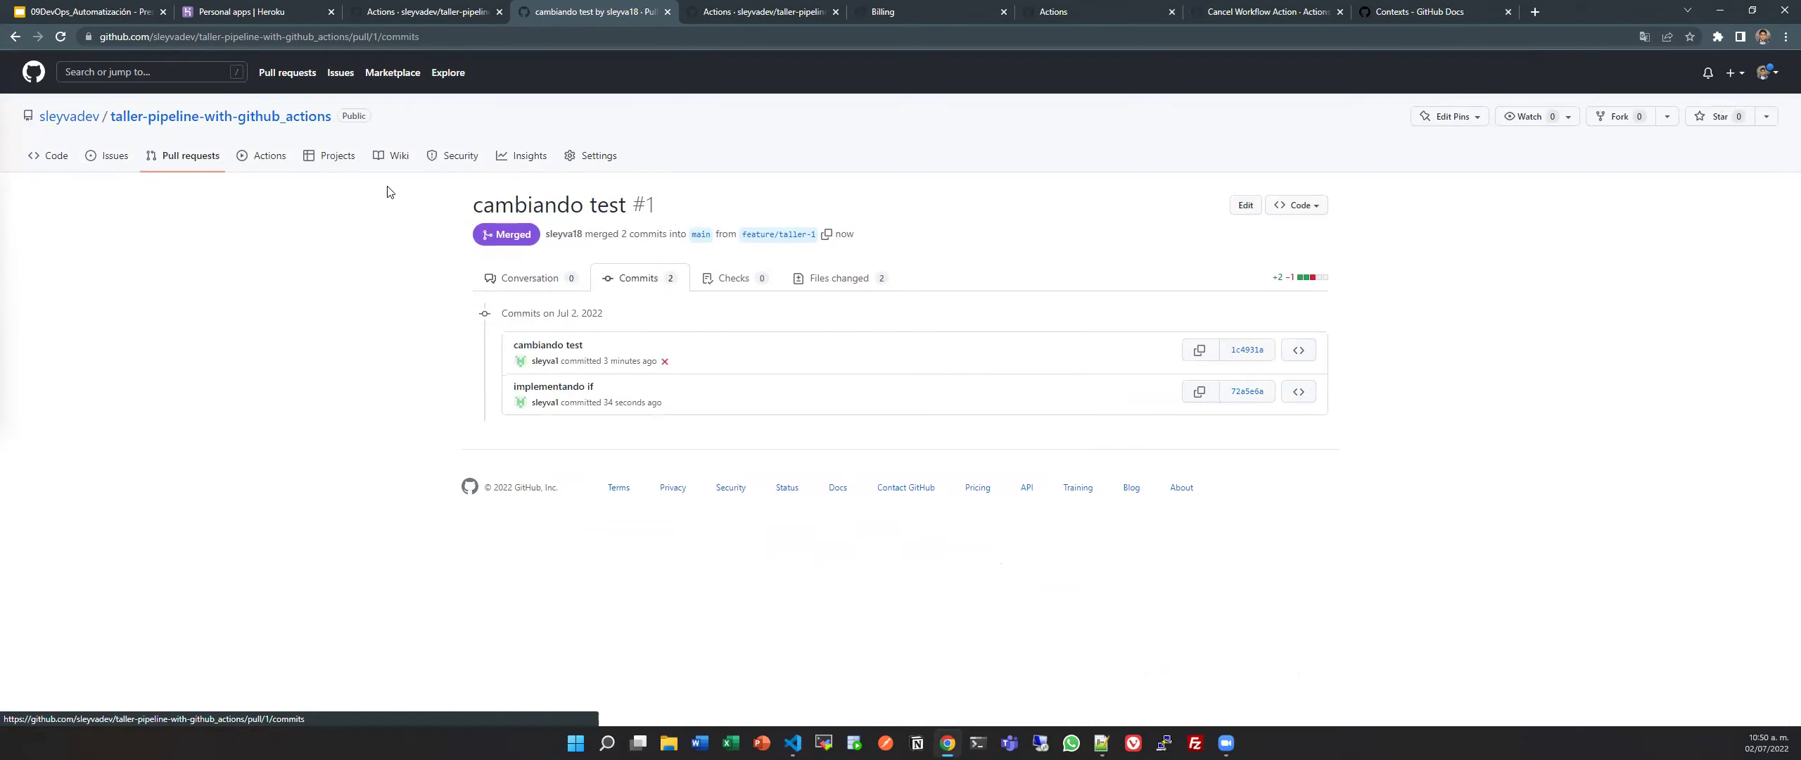
Open the failed 'Merge pull request #1' run and copy its invalid-workflow error about line 33.
left_click(282, 161)
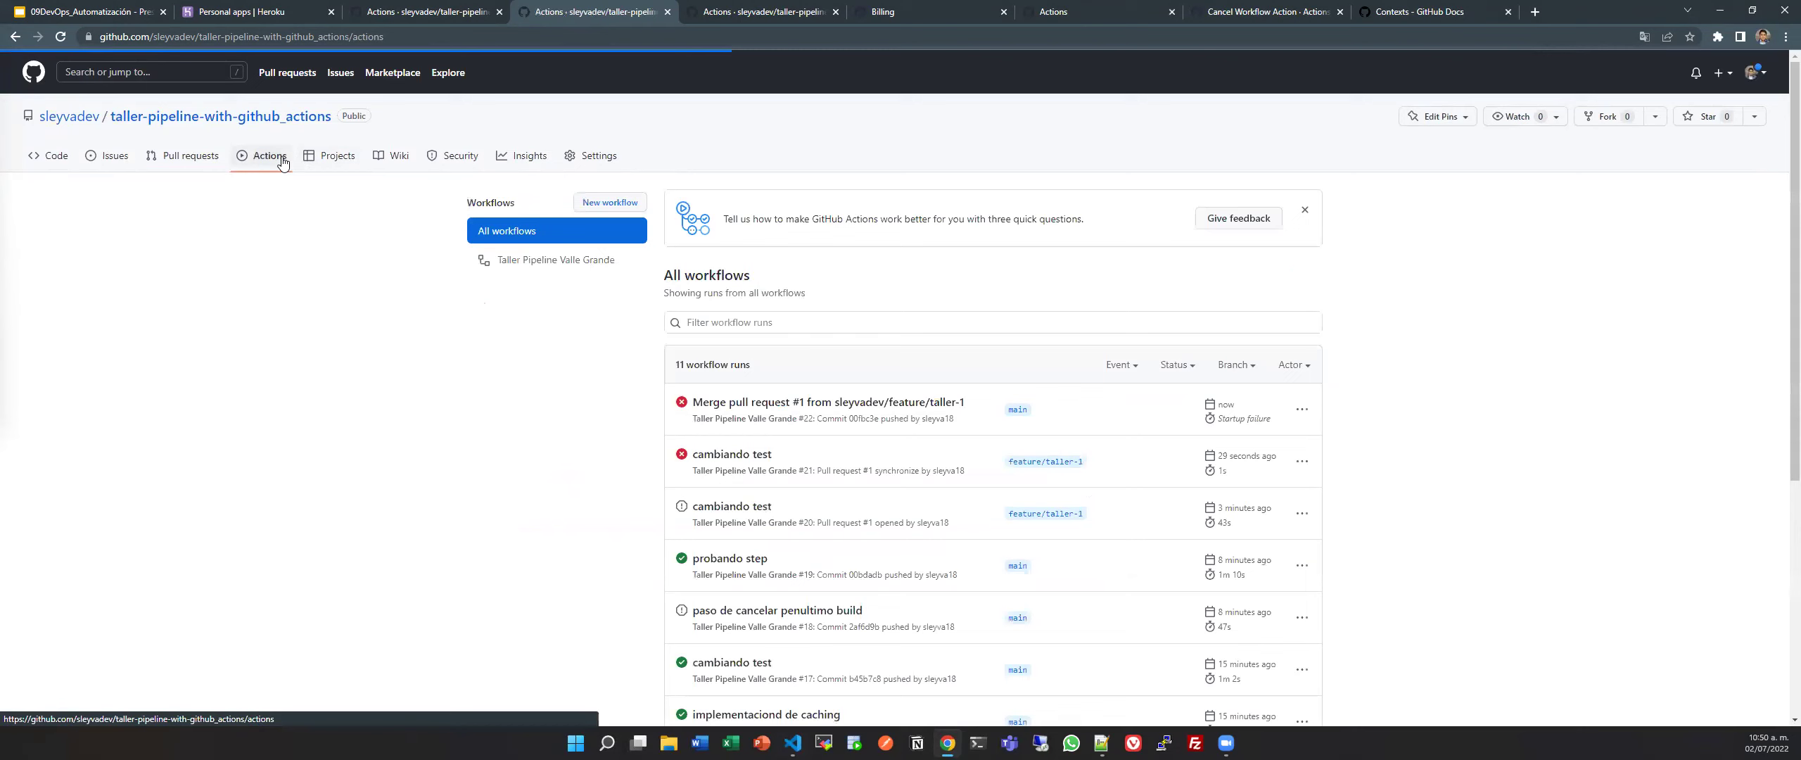
left_click(860, 401)
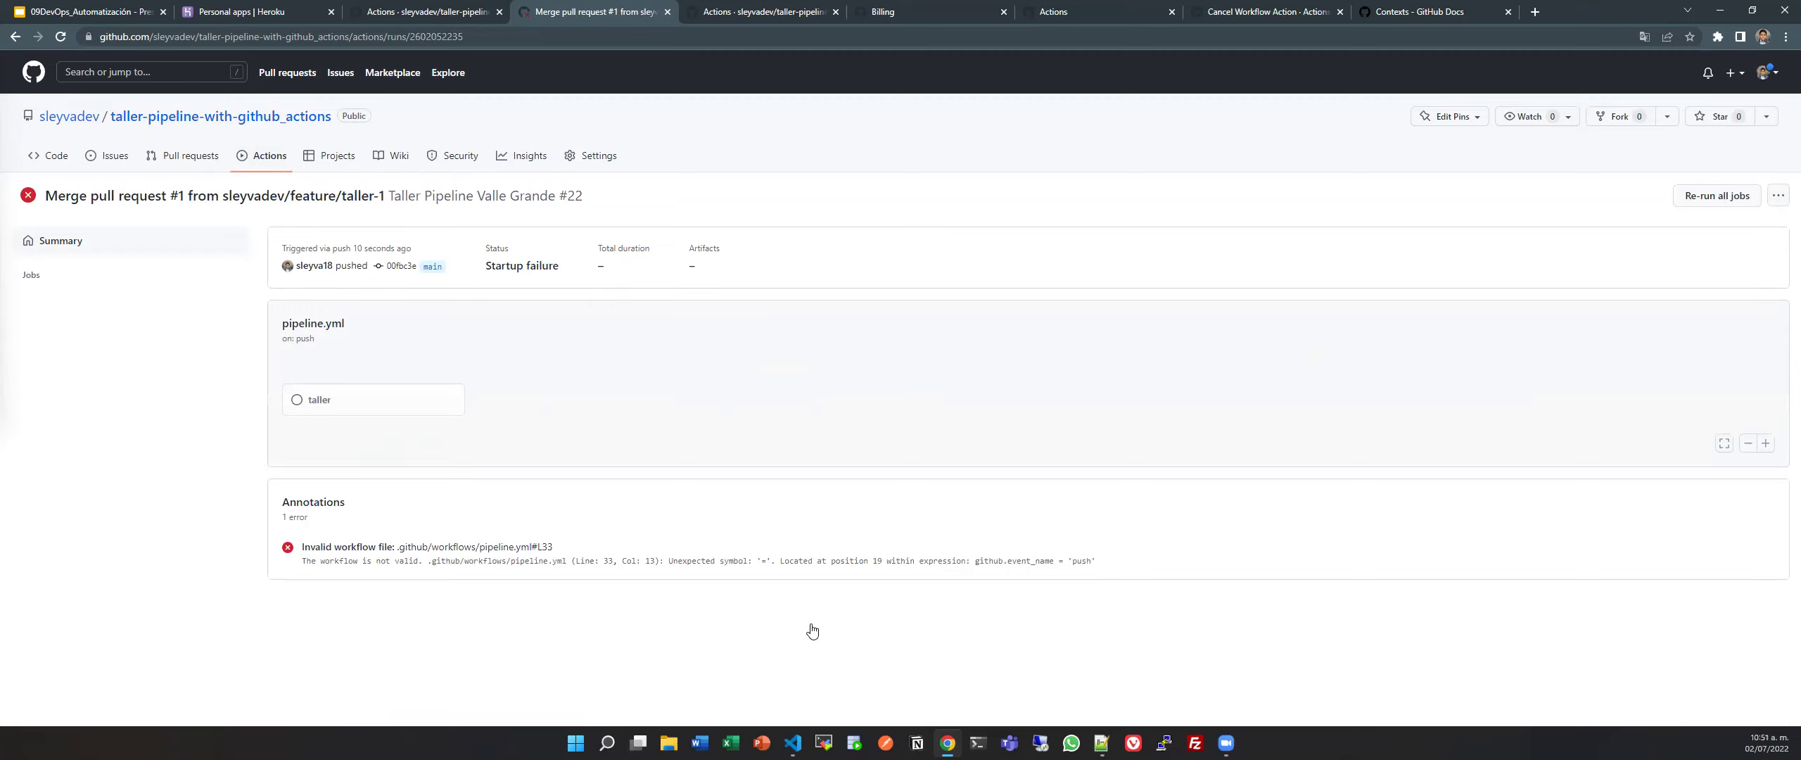
triple_click(468, 567)
triple_click(740, 561)
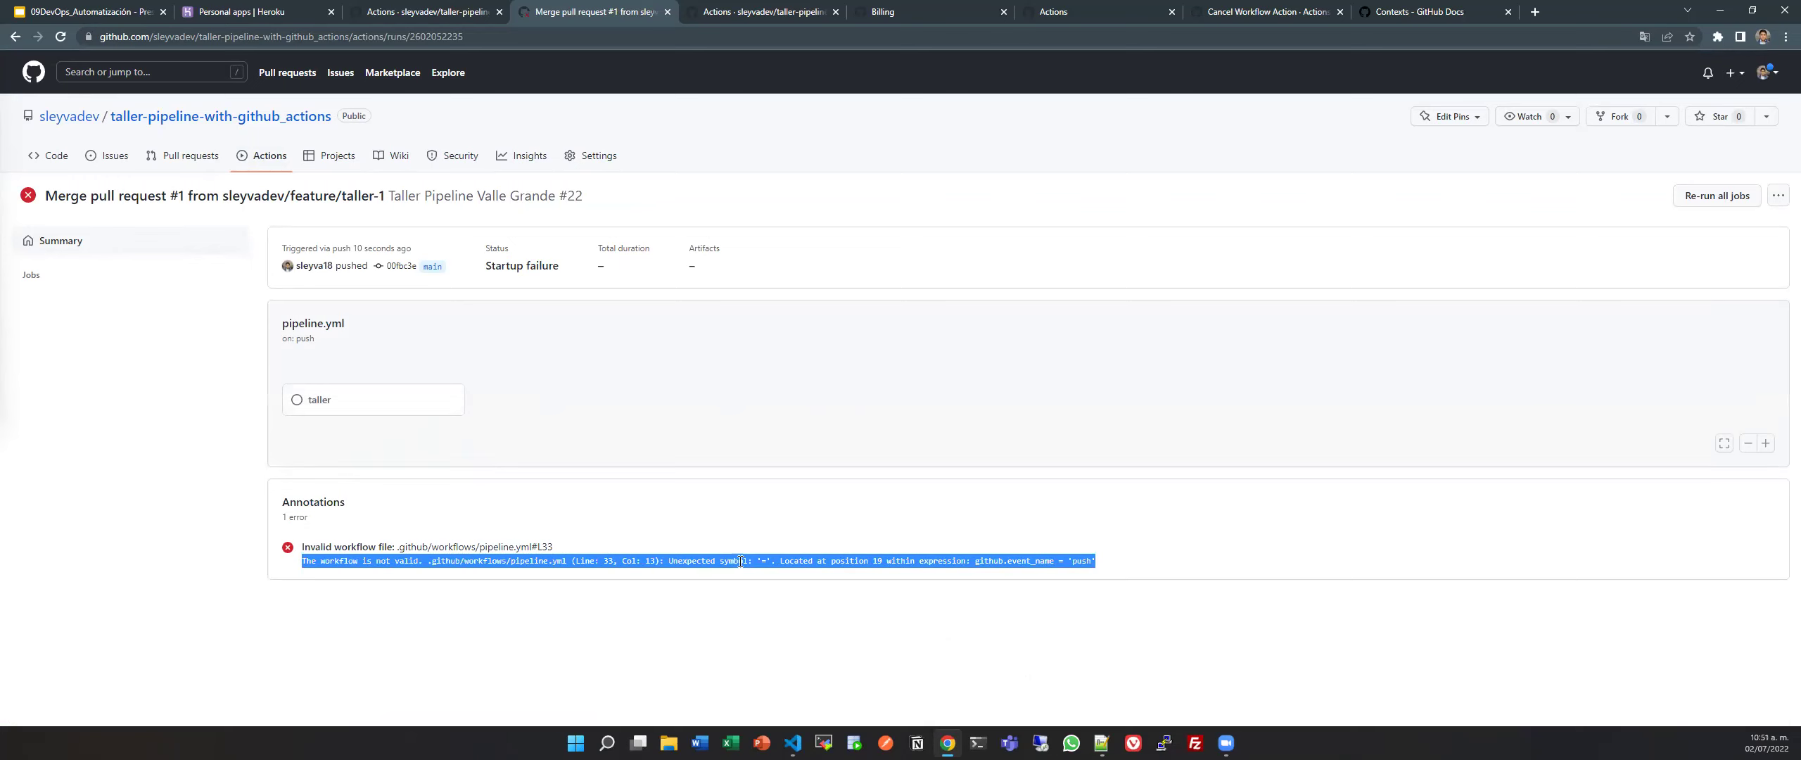
key("alt+Tab")
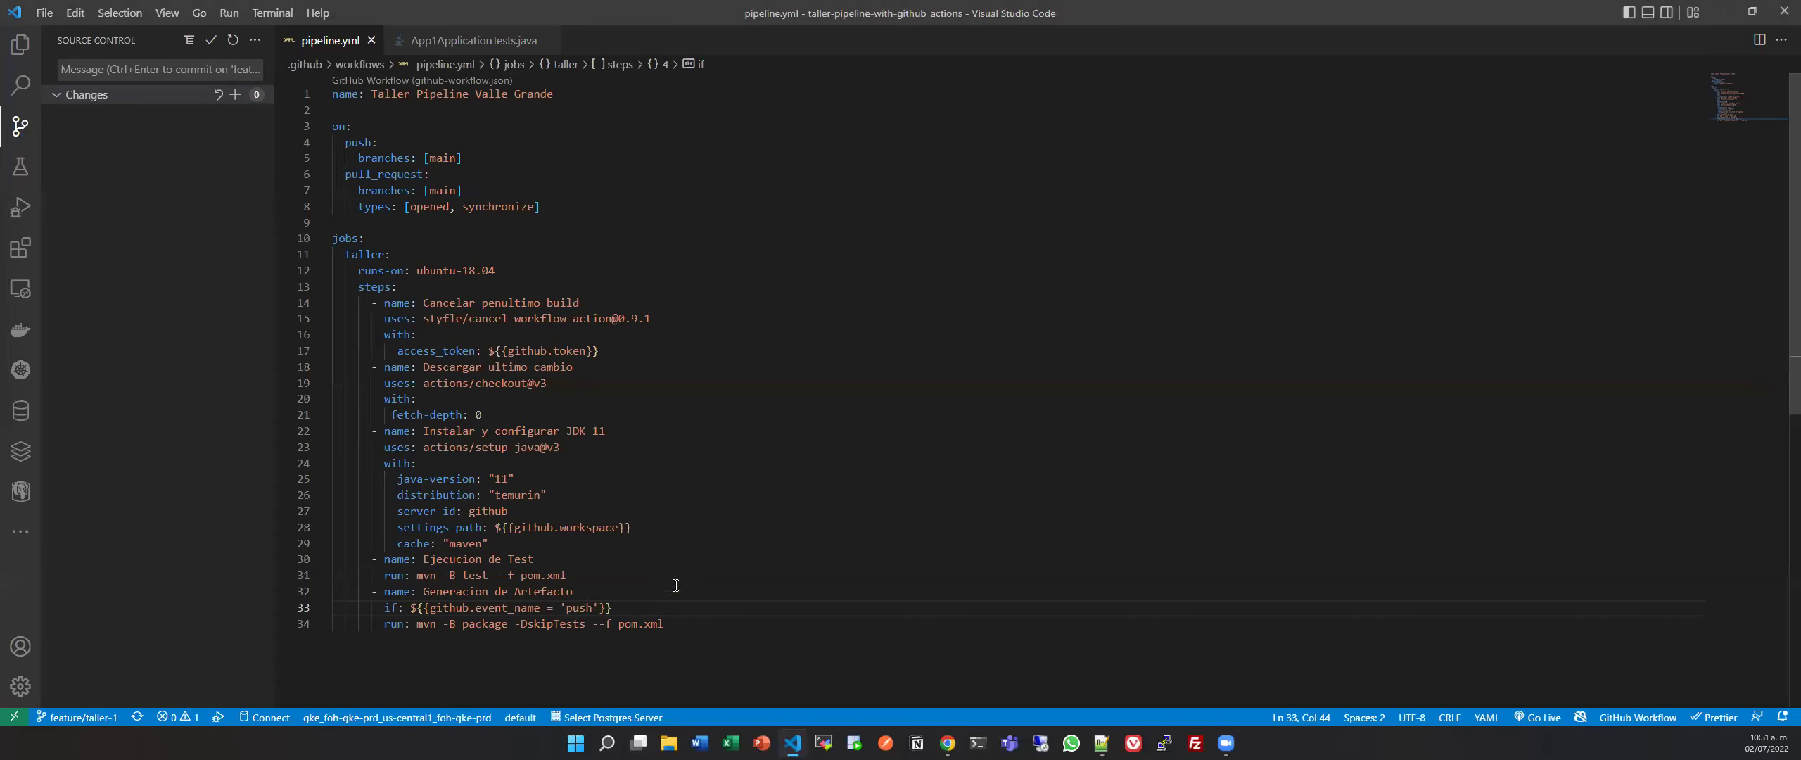
Correct line 33 of pipeline.yml to use == instead of = and save it.
left_click(554, 607)
type("=")
key("ctrl+s")
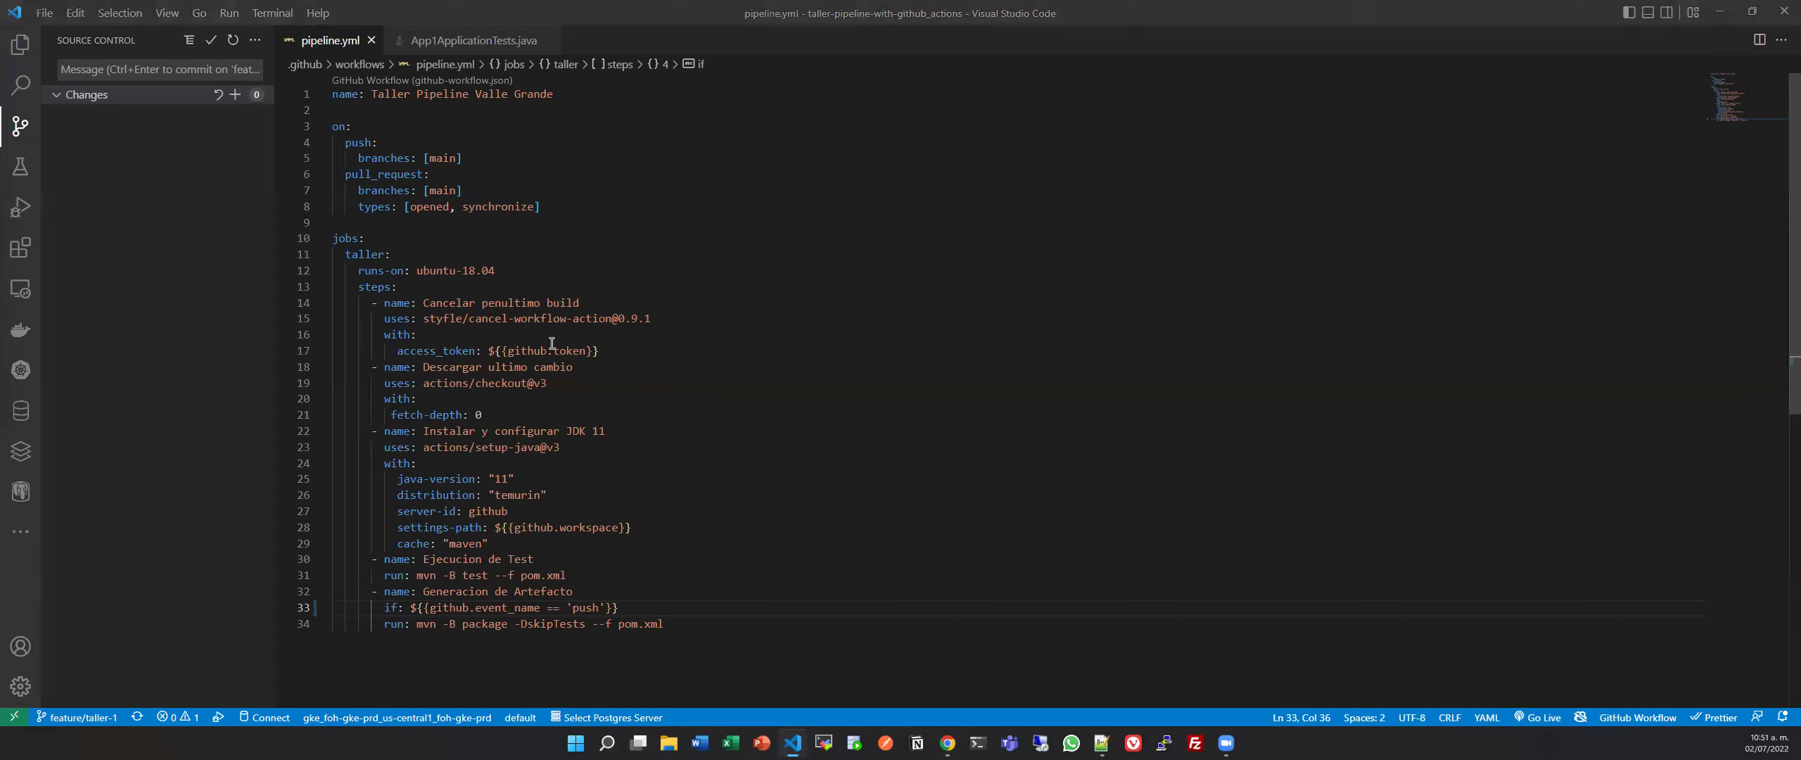
key("alt+Tab")
left_click(184, 158)
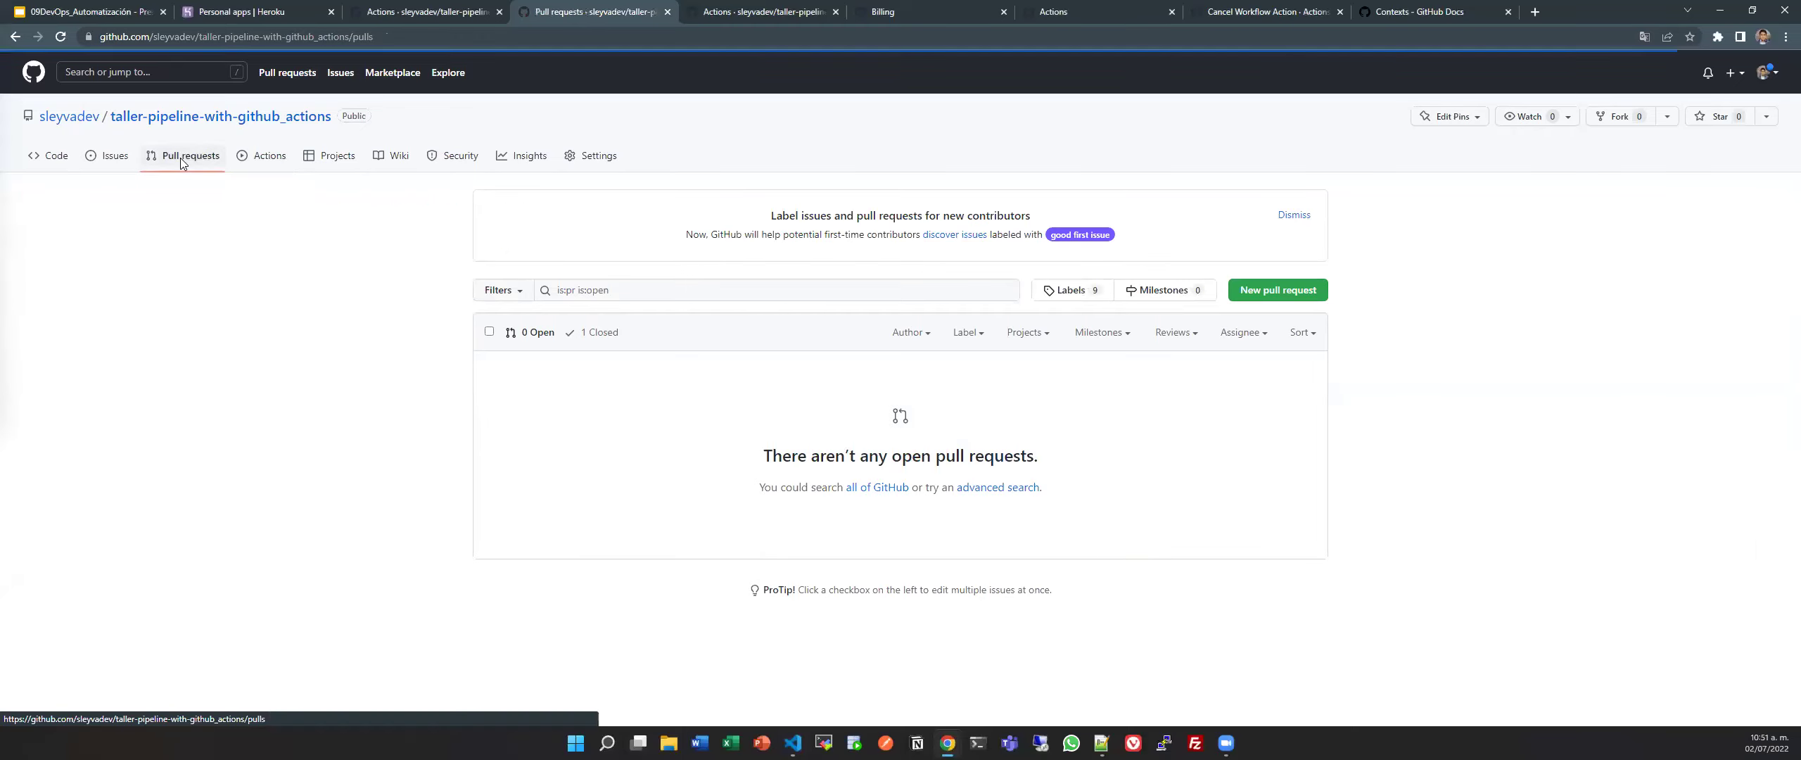
key("alt+Tab")
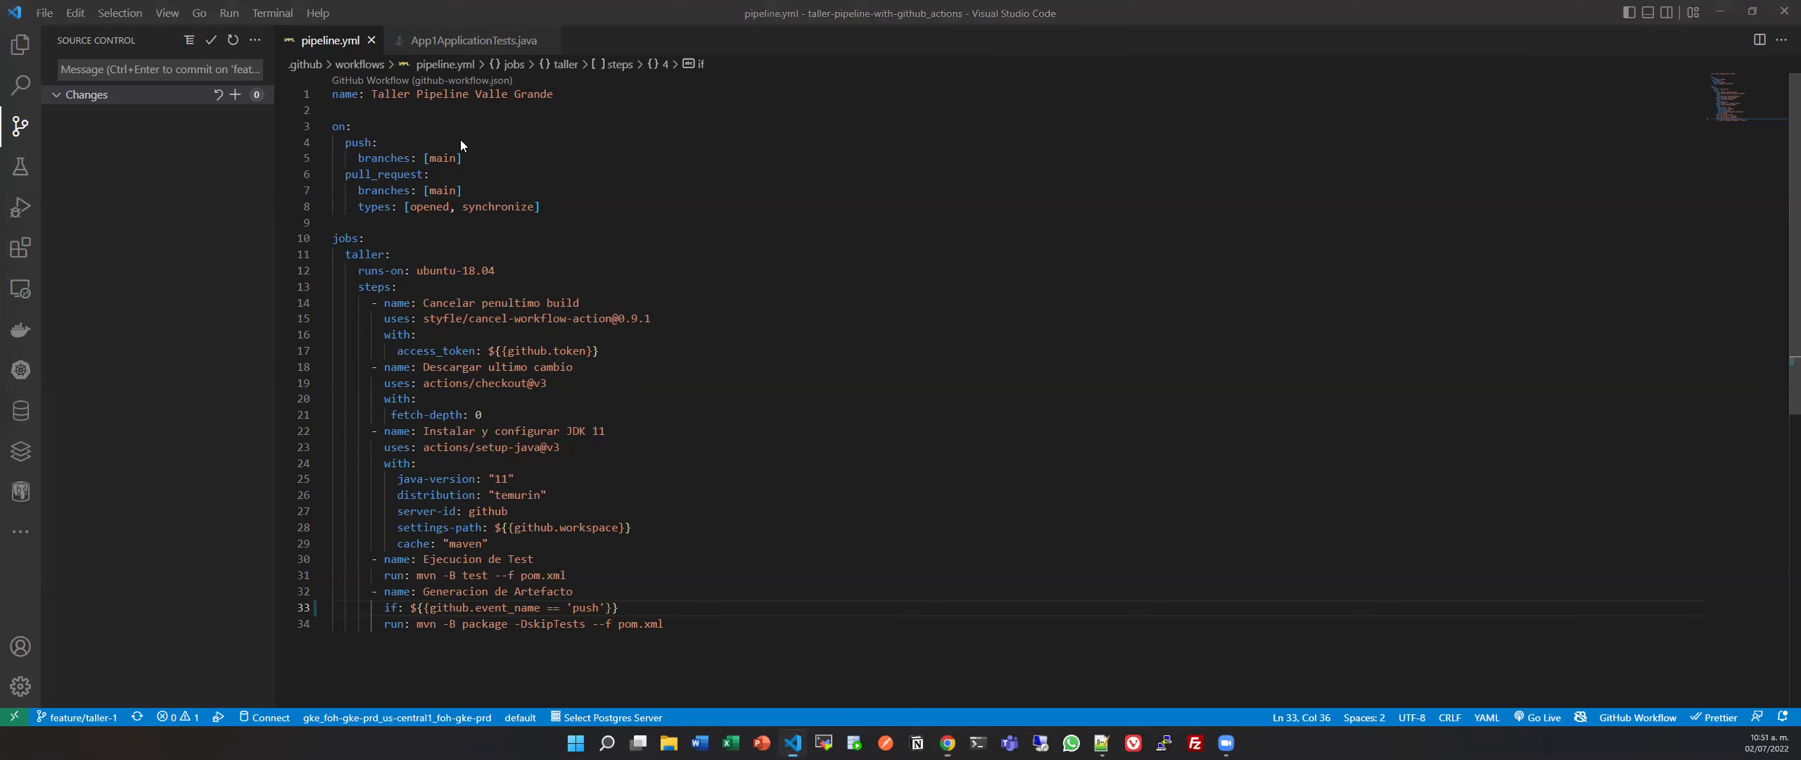
Append 'Test' to the getRequestHello name in App1ApplicationTests.java.
left_click(478, 40)
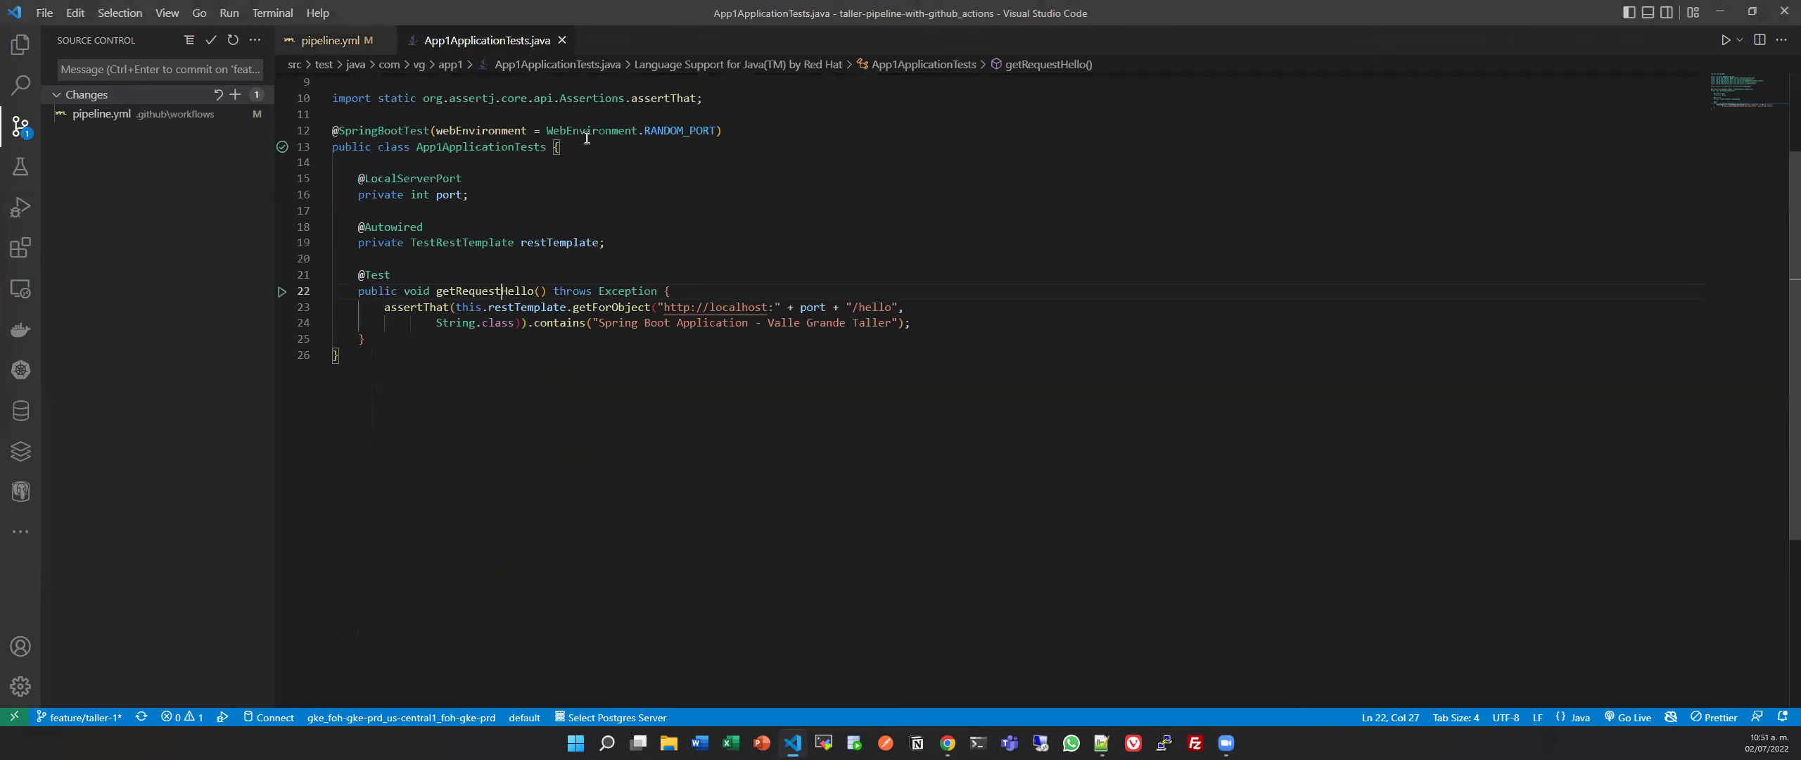
left_click(534, 291)
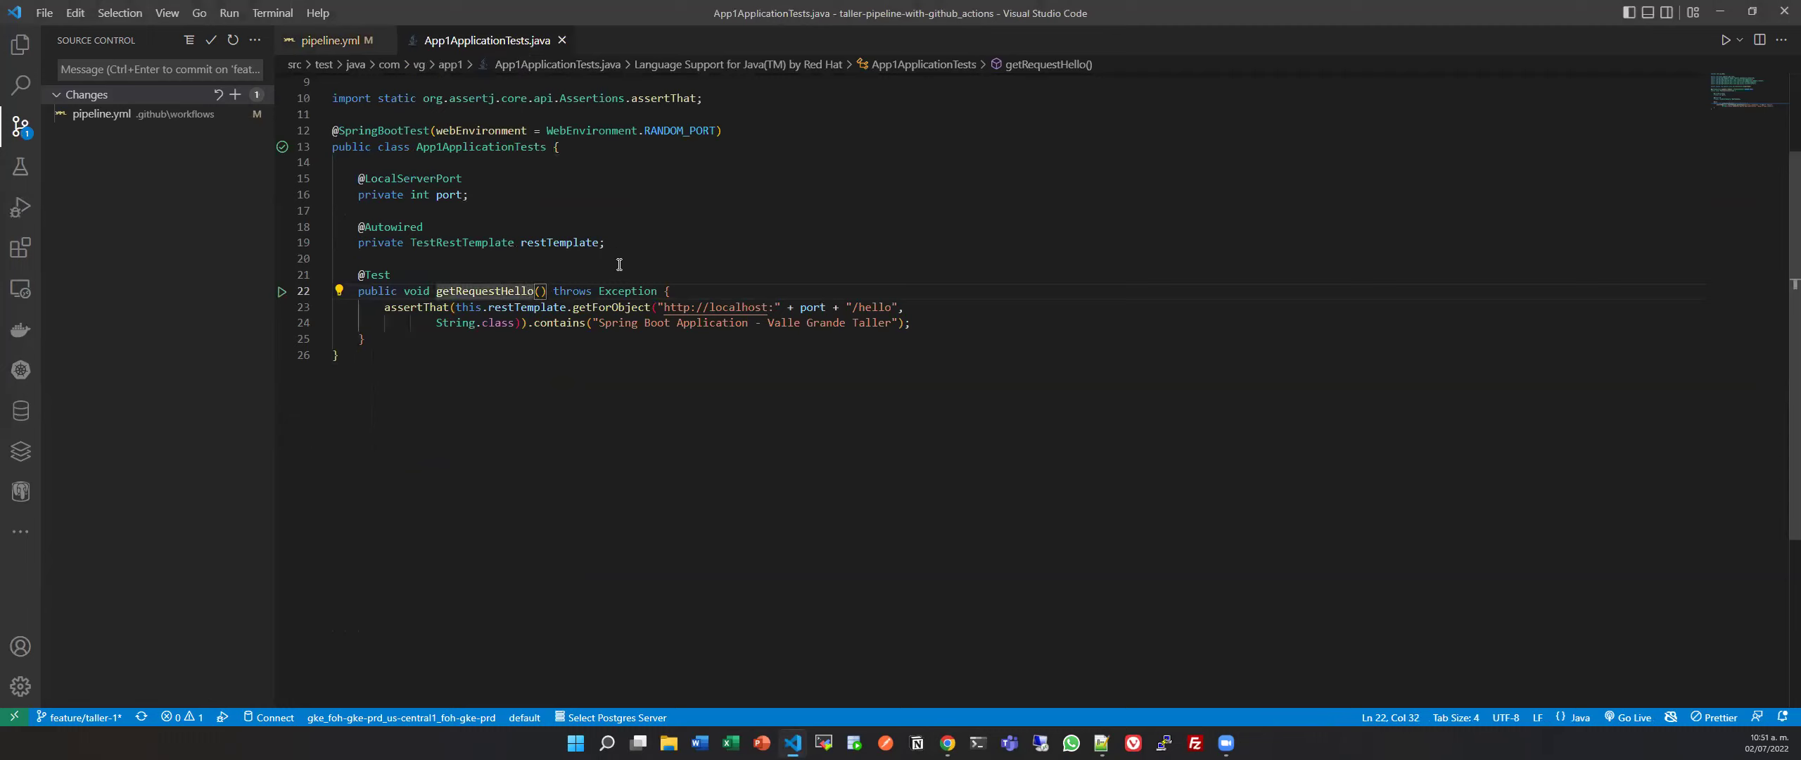
type("Test")
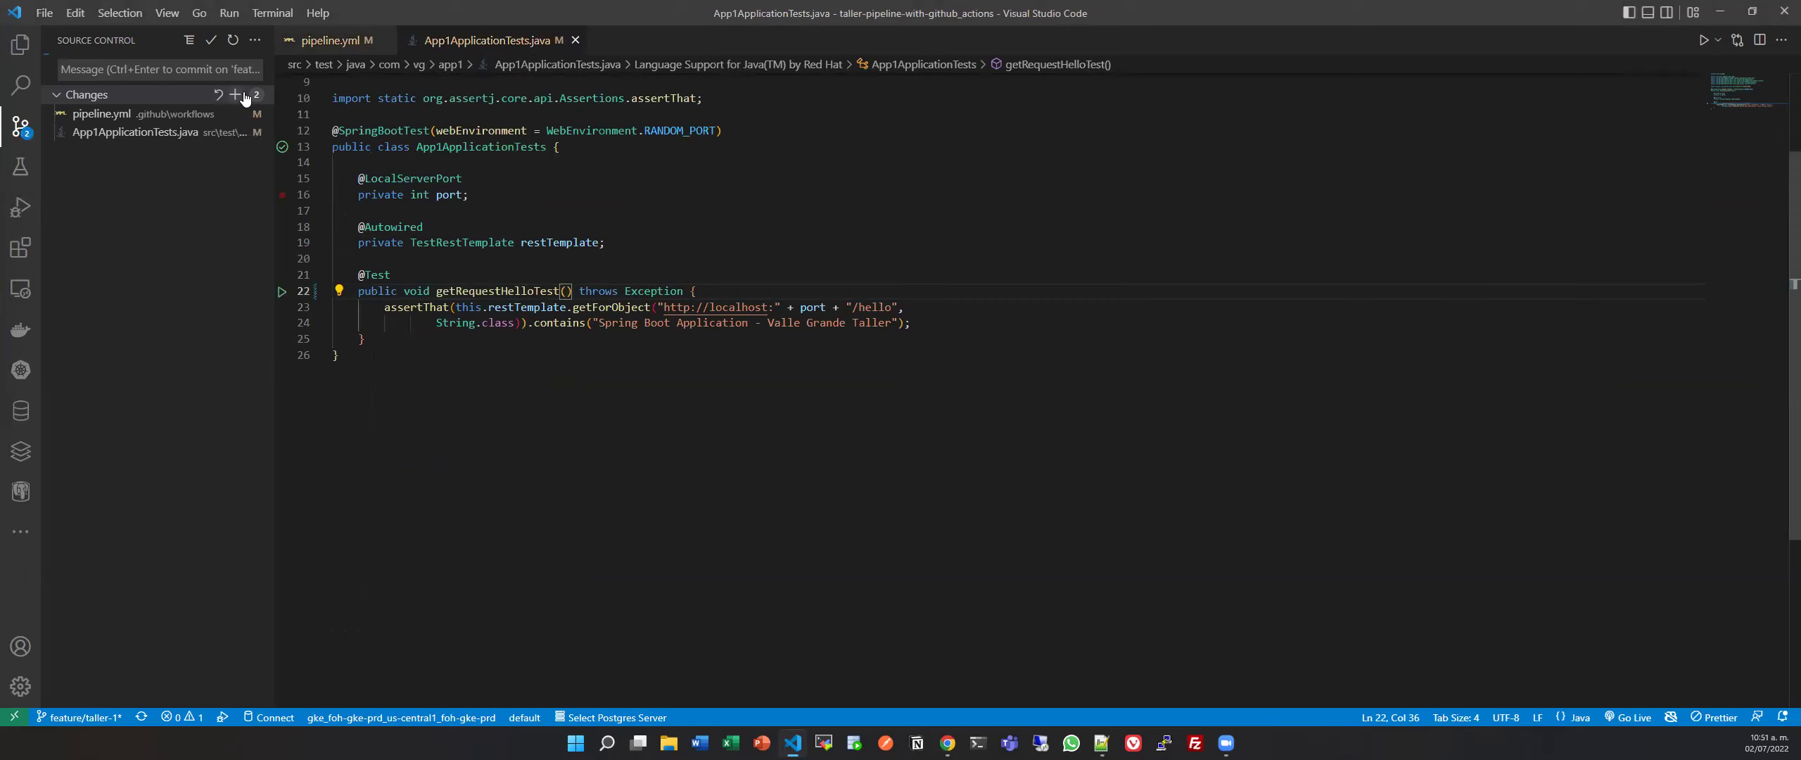
Commit both changed files as 'fix if' and sync them to the remote branch.
left_click(189, 71)
type("fi")
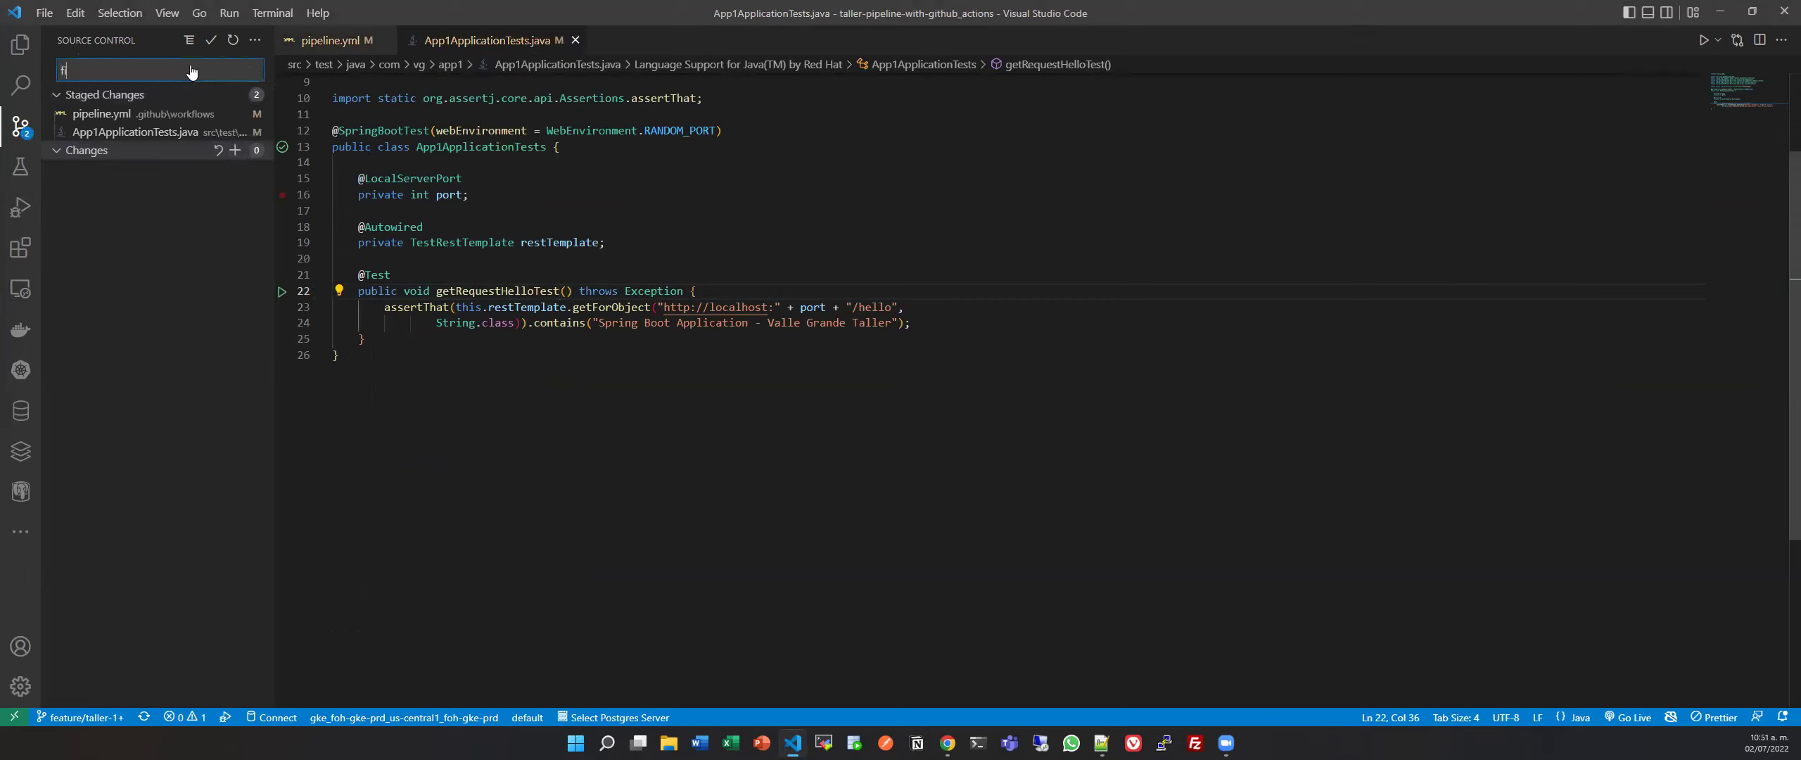
type("x if")
left_click(211, 40)
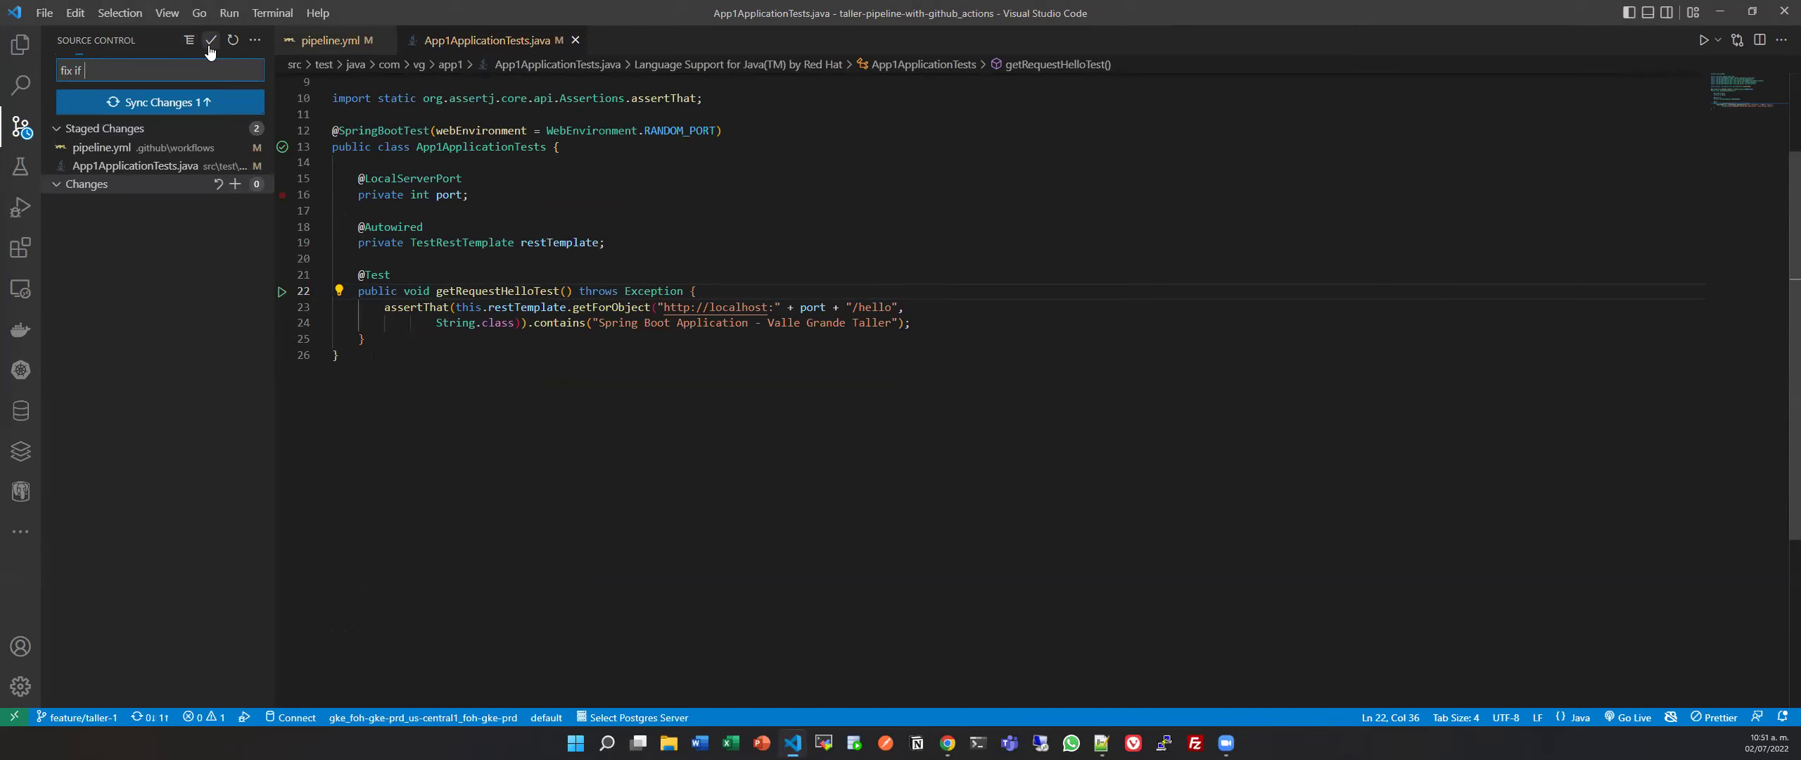
left_click(161, 102)
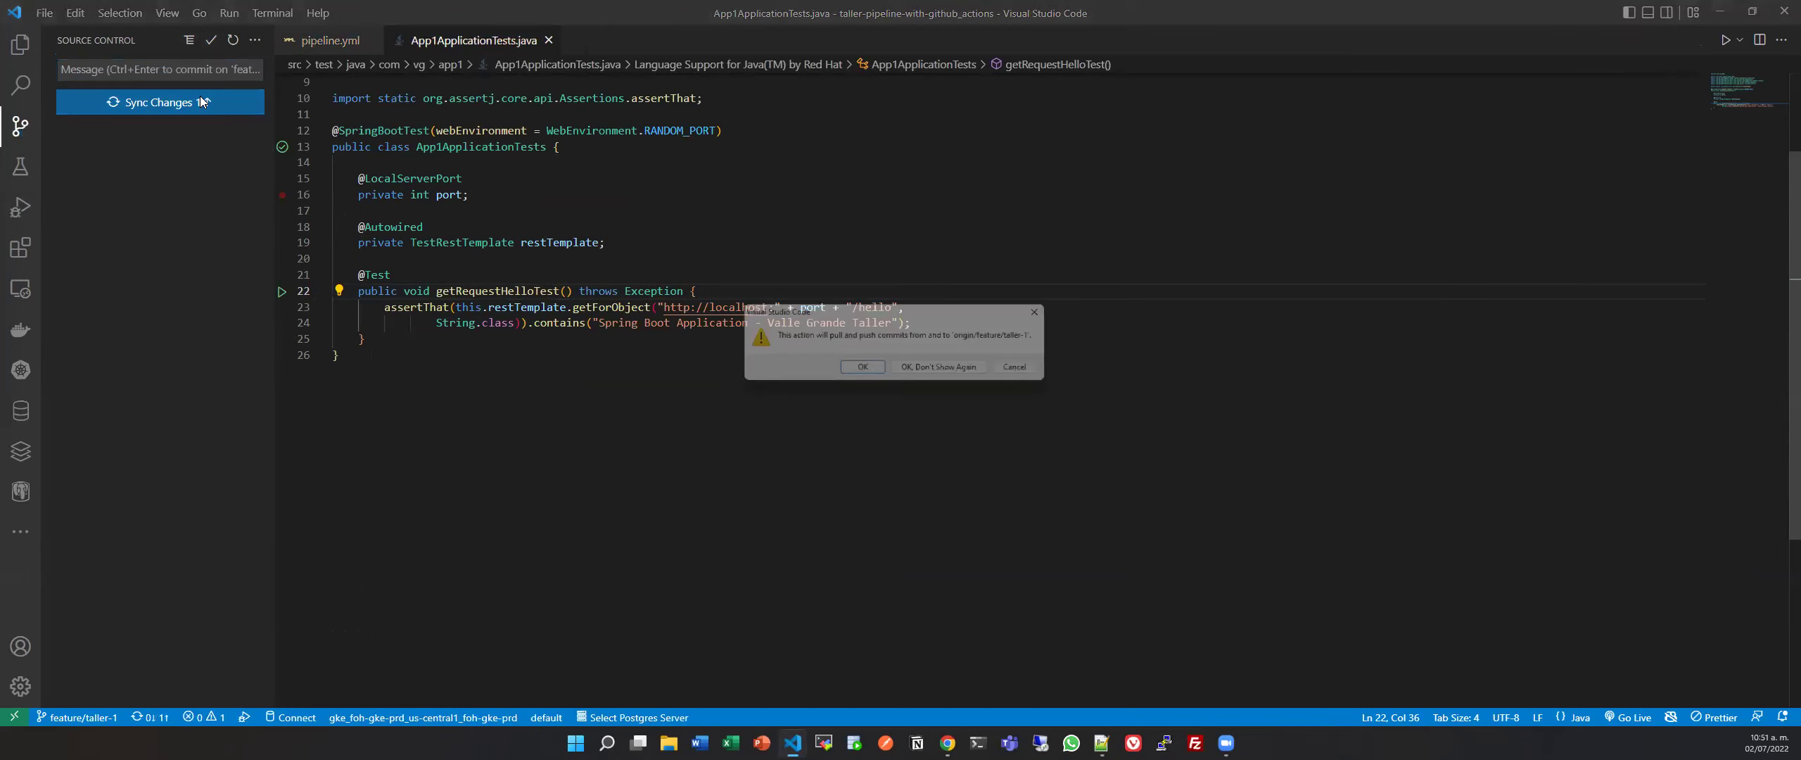
left_click(863, 370)
left_click(328, 40)
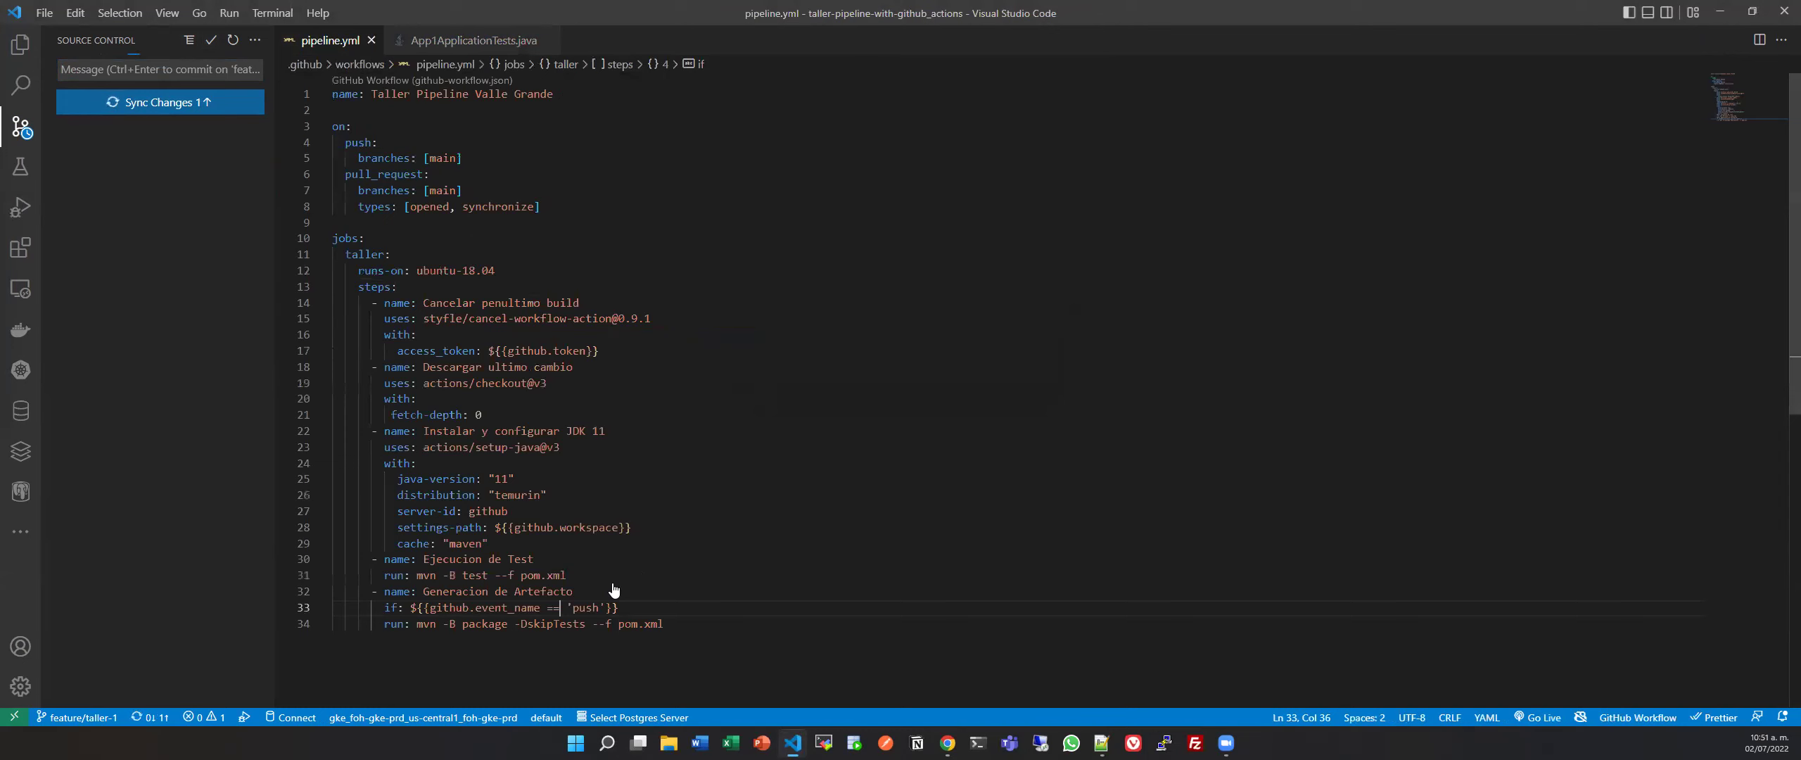
left_click_drag(561, 607, 547, 607)
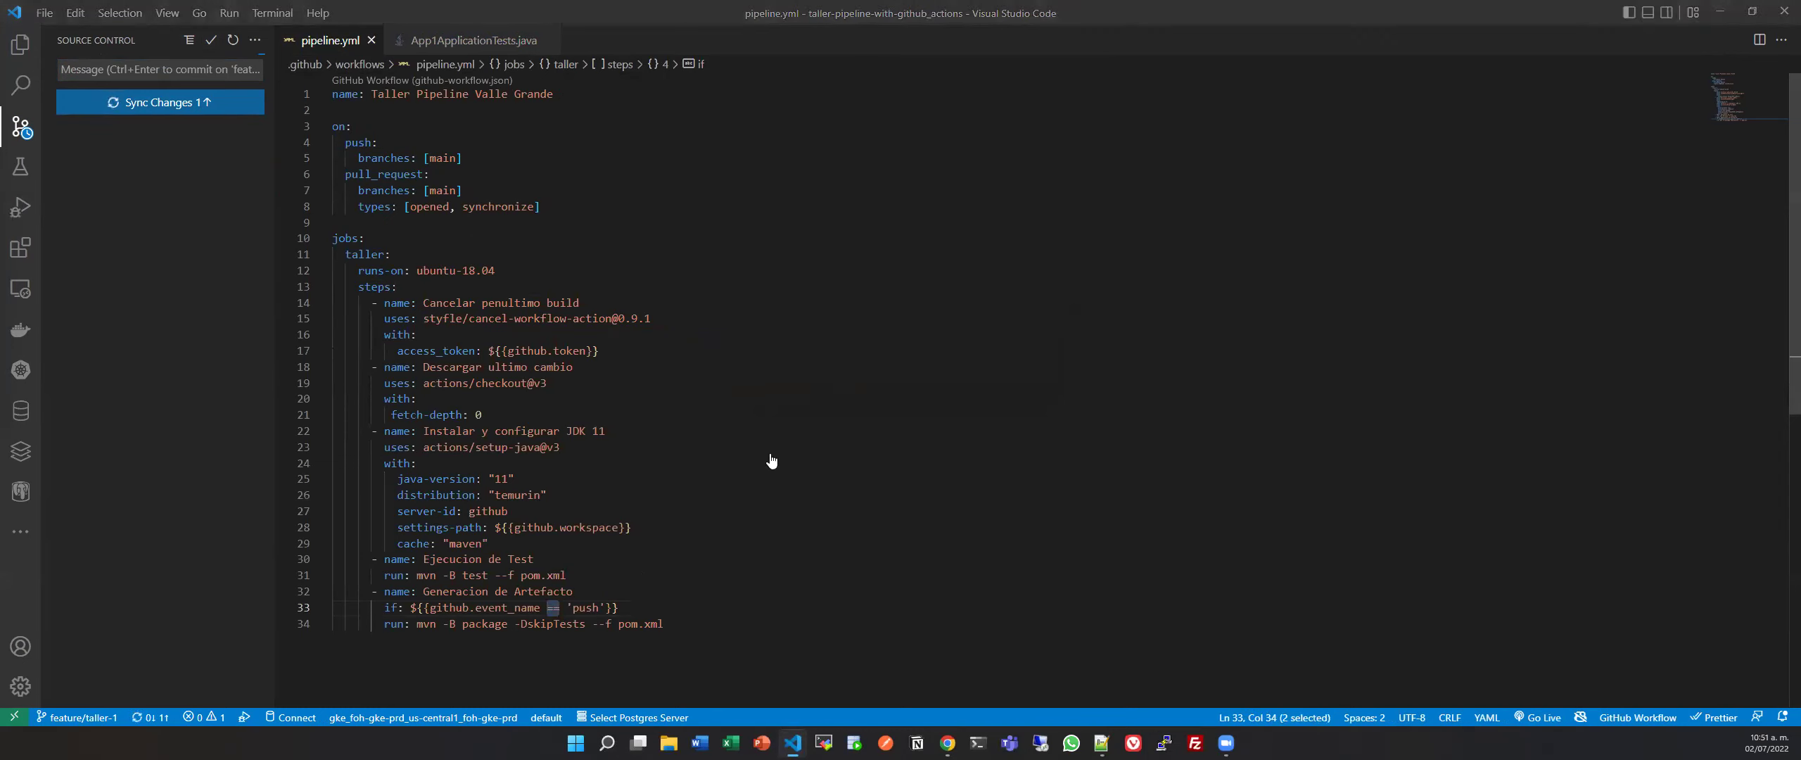
Create pull request 'fix if' comparing feature/taller-1 against main.
left_click(947, 742)
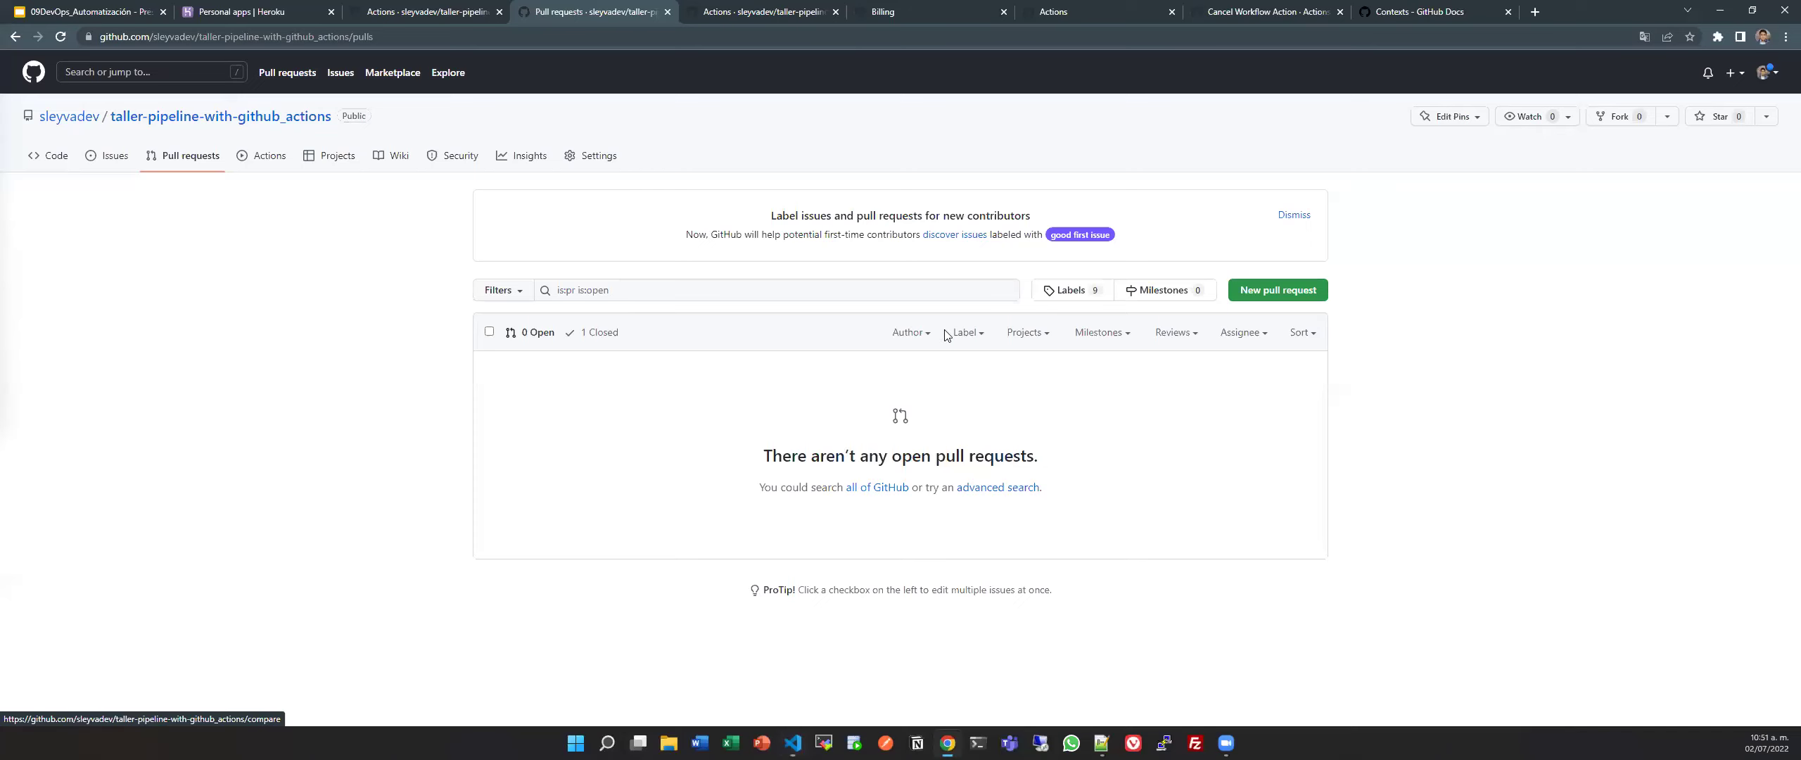
left_click(1308, 296)
left_click(647, 267)
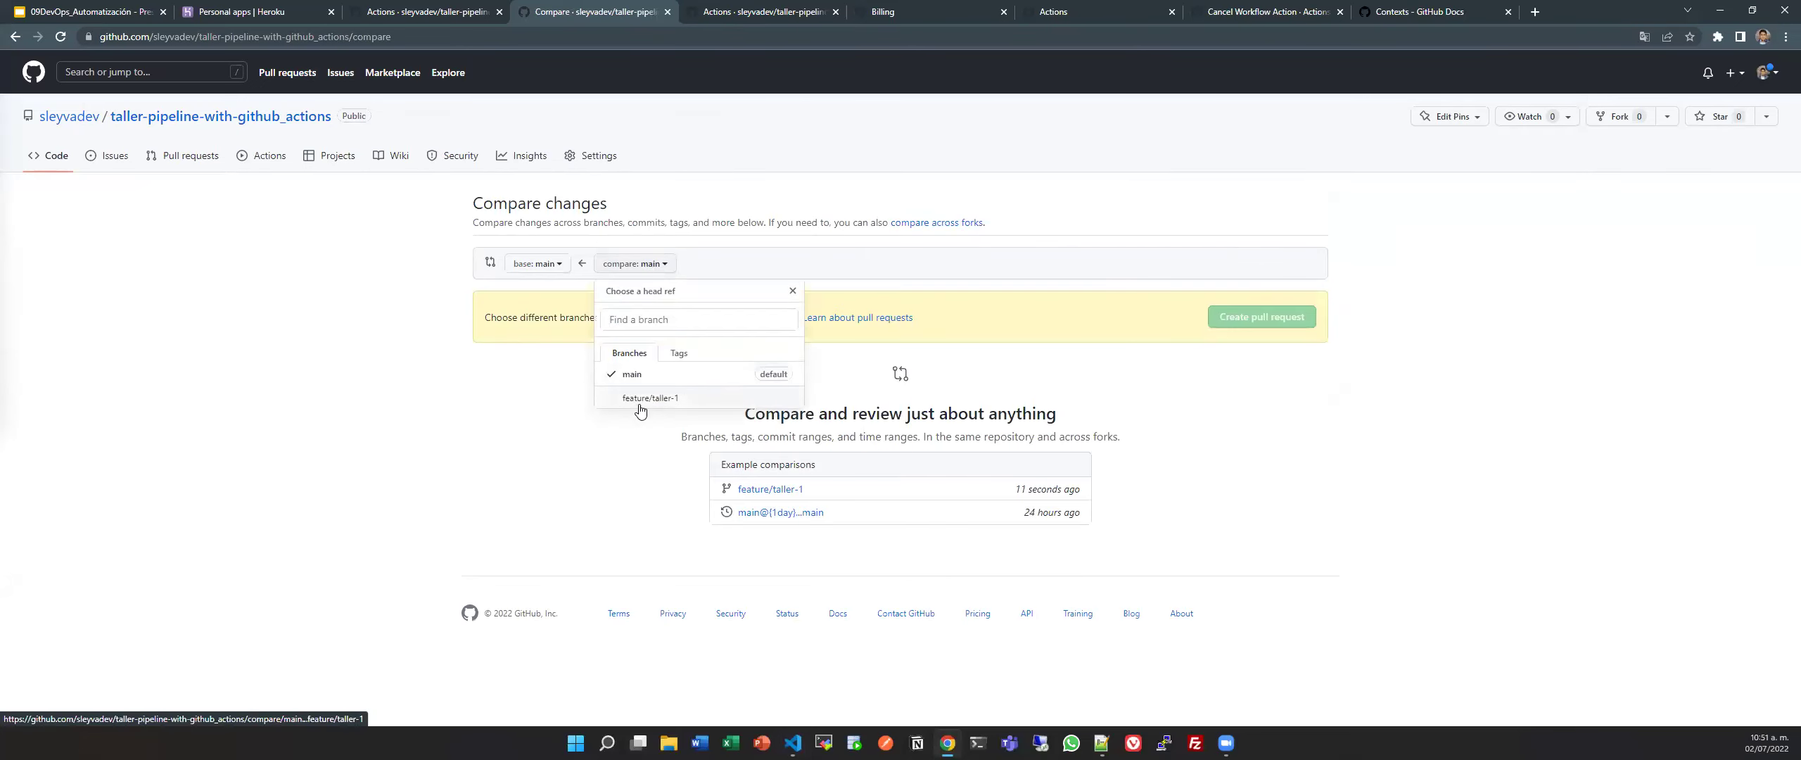
left_click(644, 397)
scroll(921, 465, "down", 3)
scroll(921, 466, "up", 3)
left_click(1260, 320)
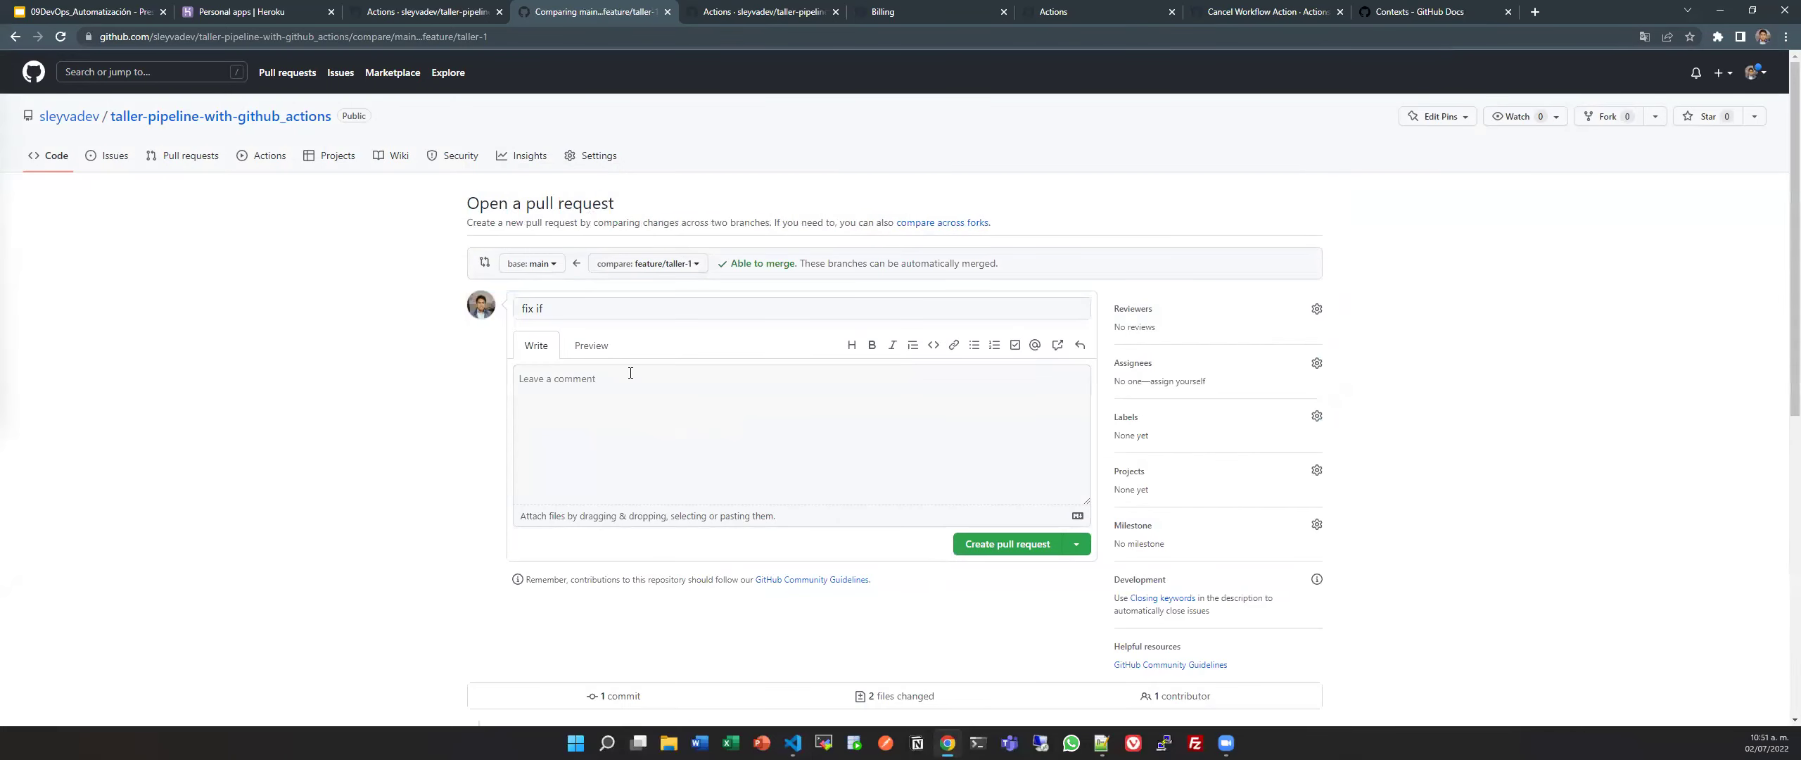
left_click(1046, 545)
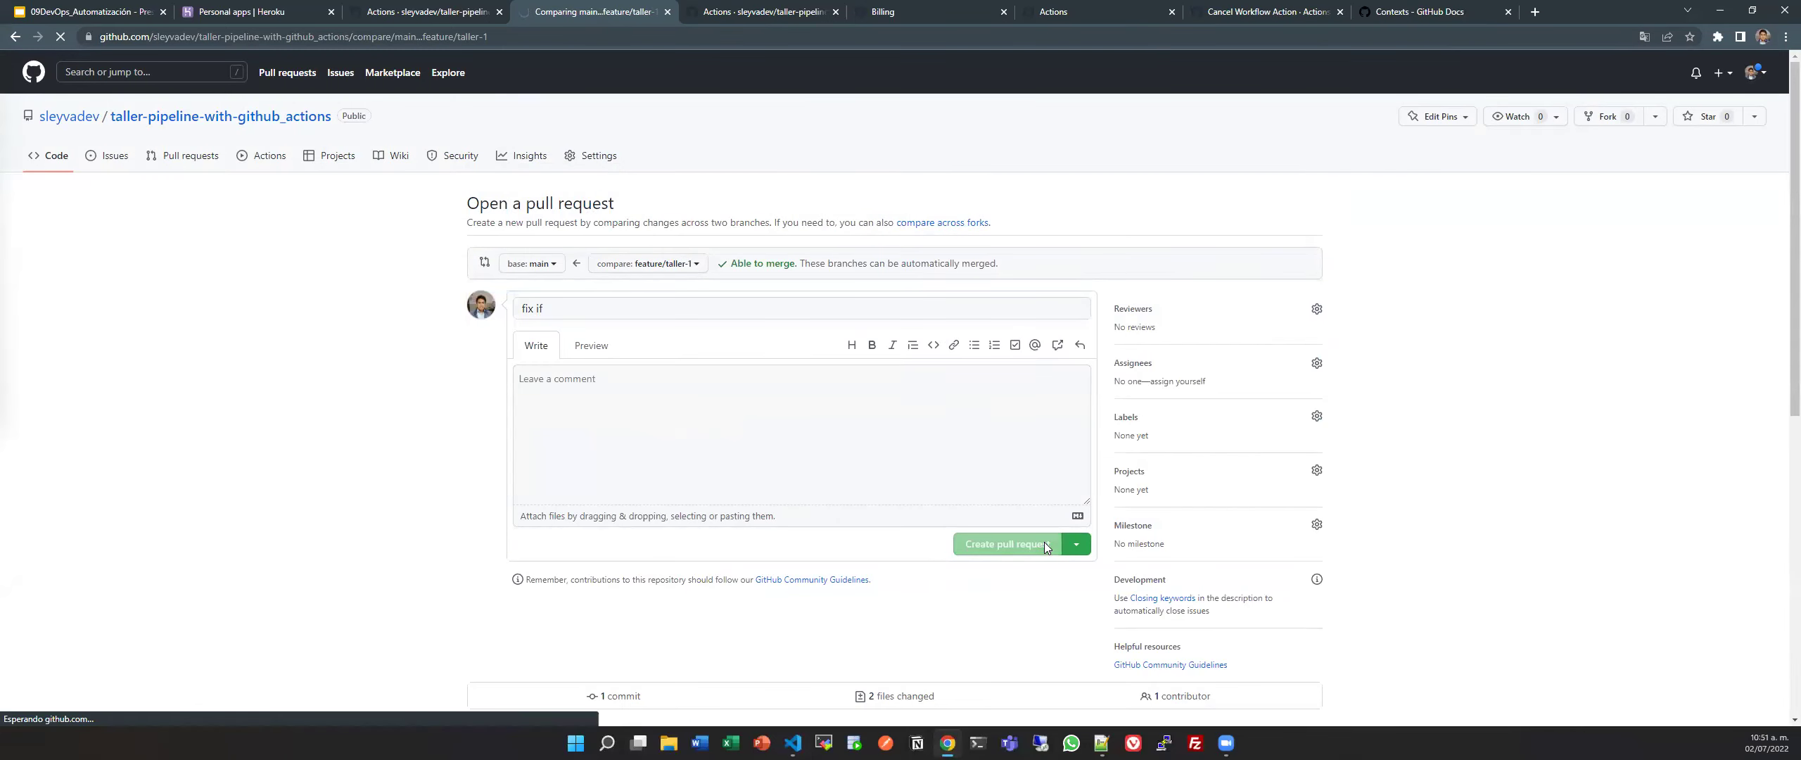
scroll(820, 511, "down", 1)
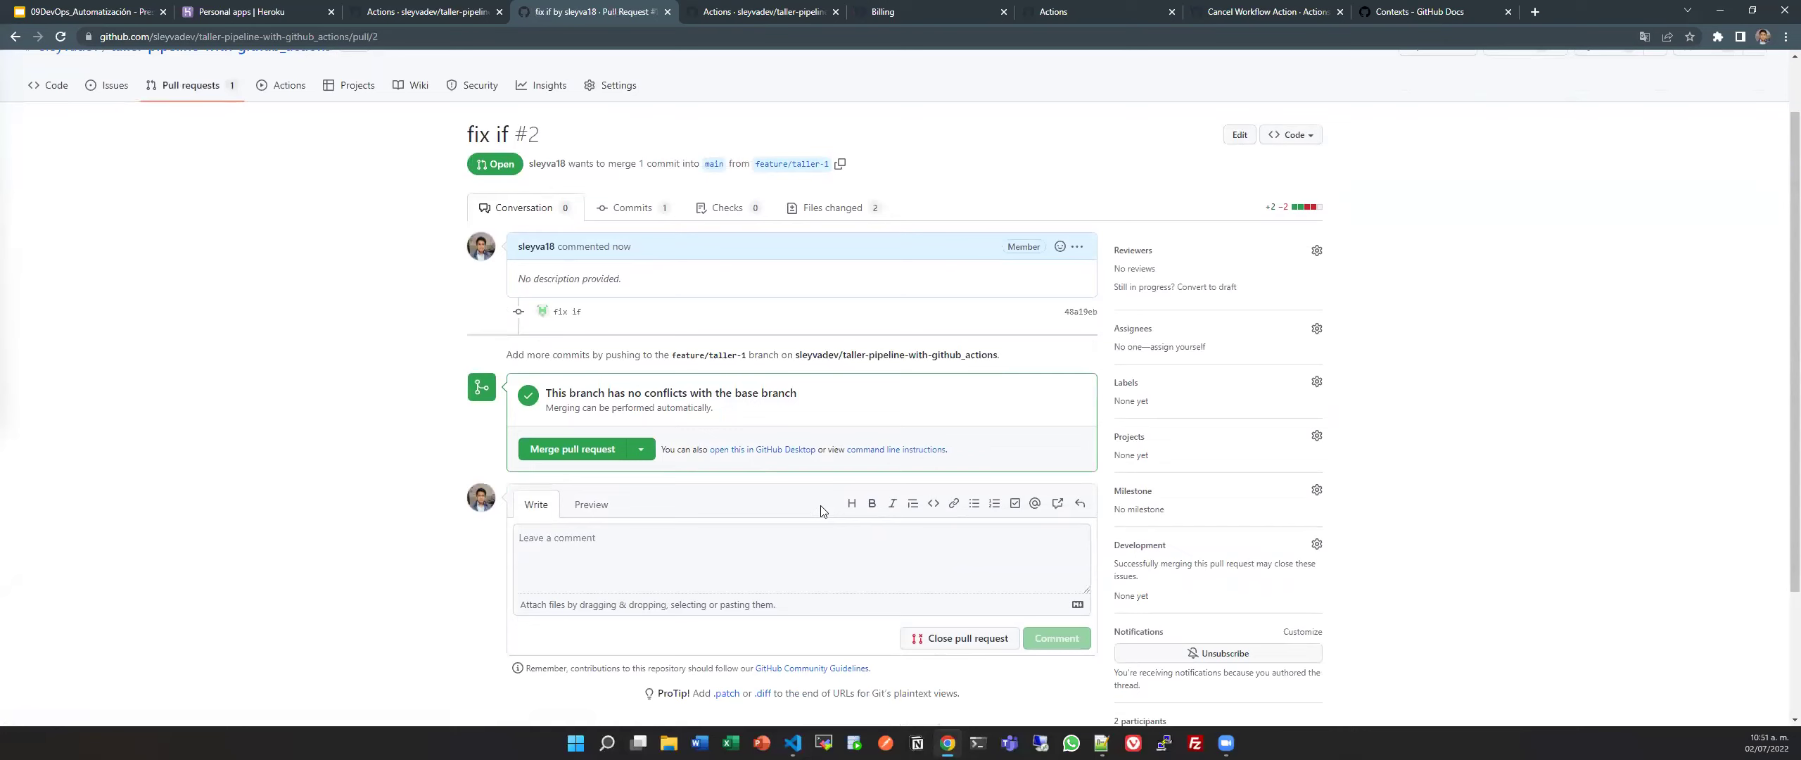
Open the workflow run log for the fix if pull request's check.
middle_click(285, 85)
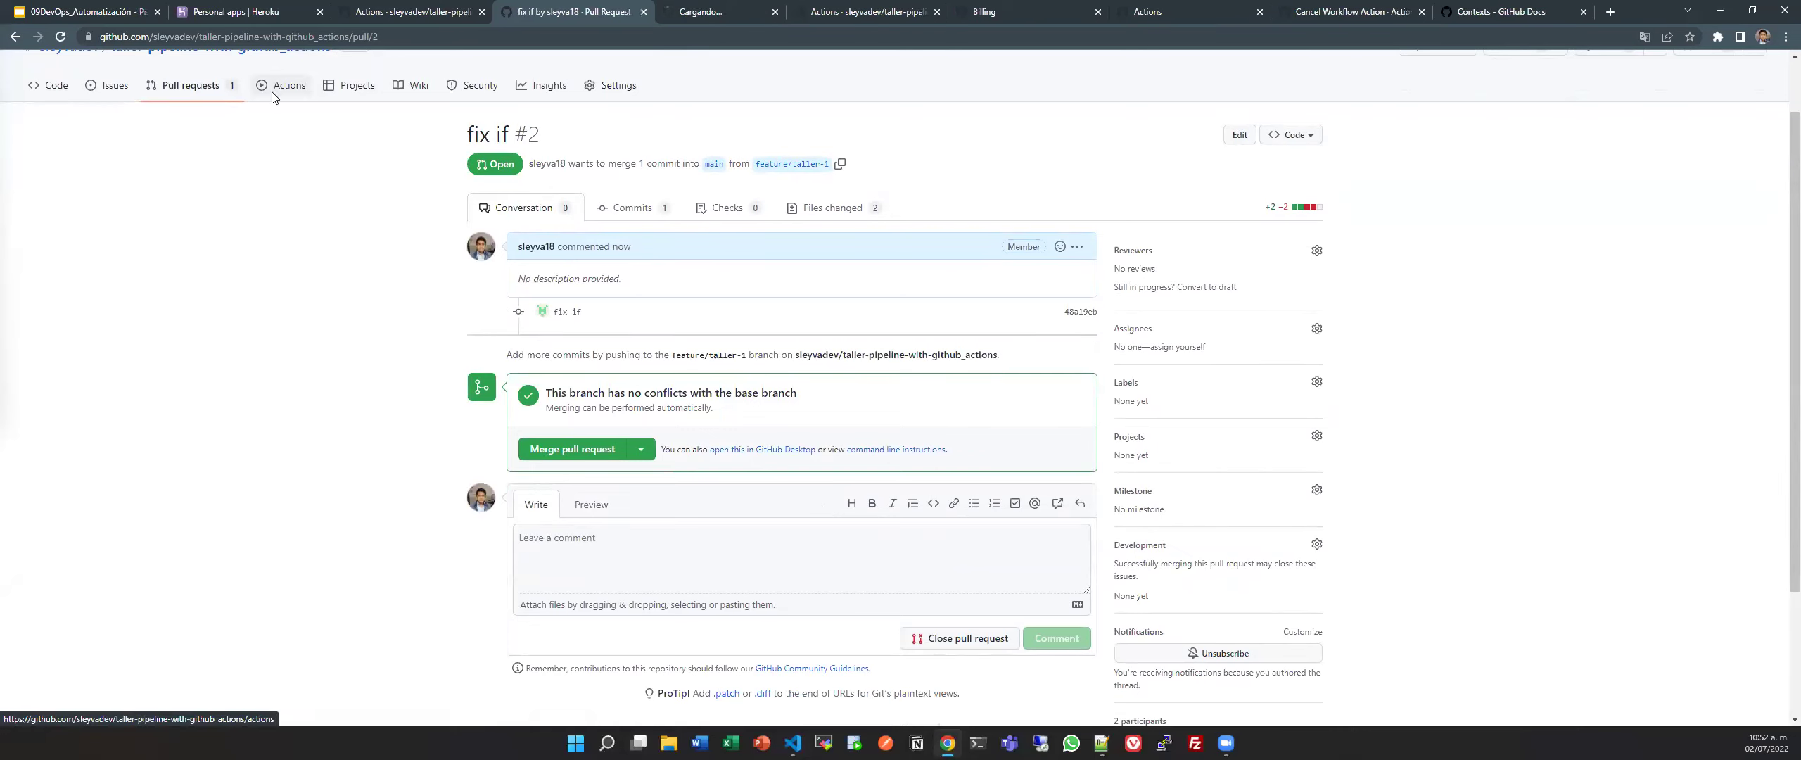
left_click(798, 12)
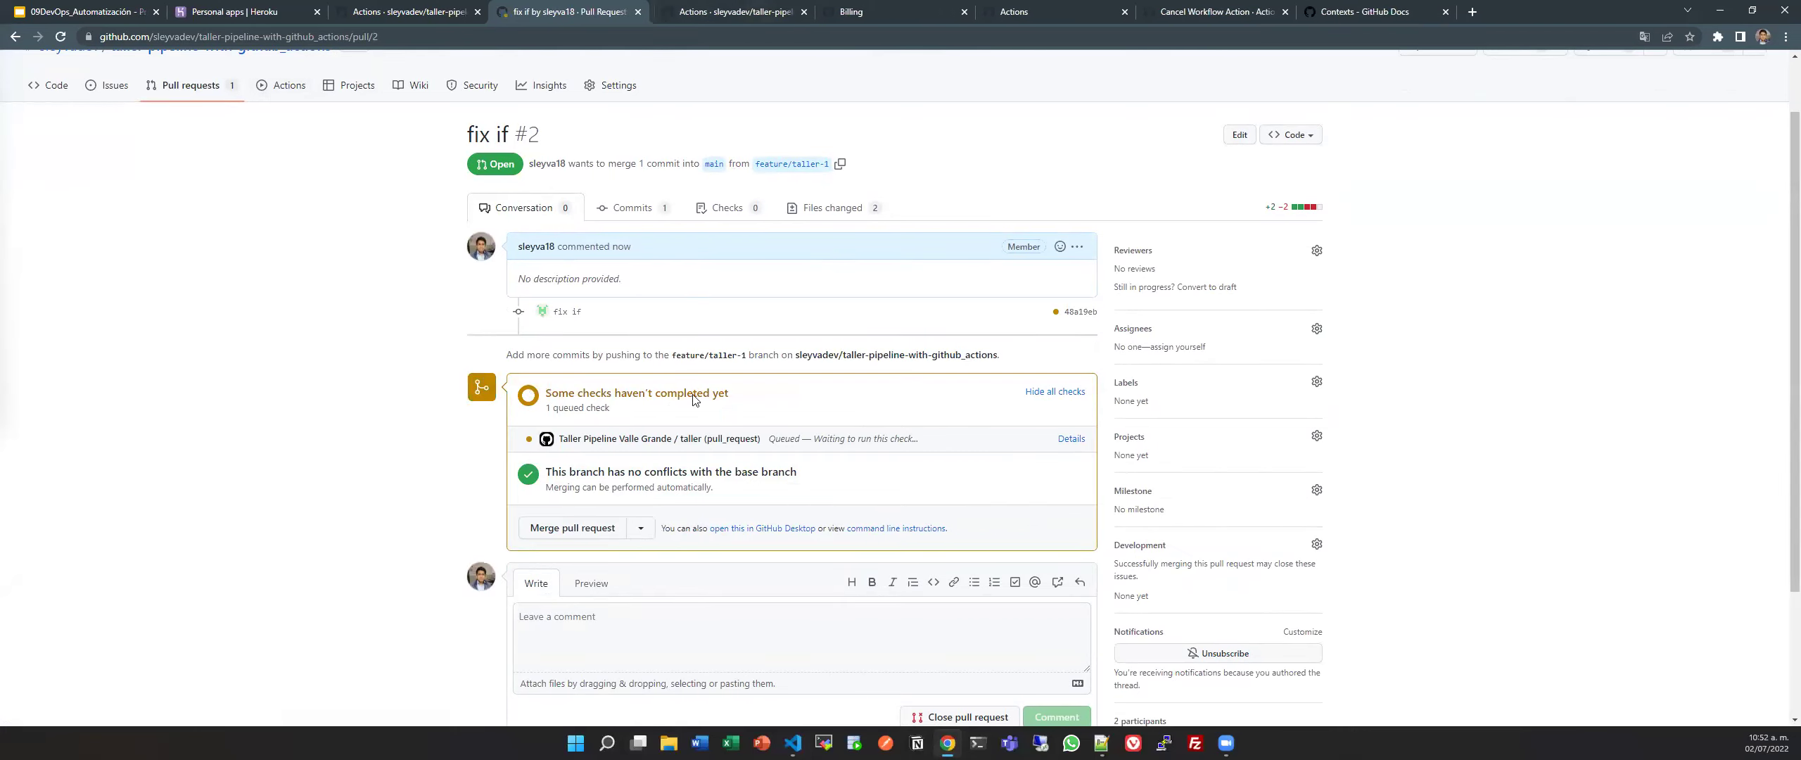
left_click(1080, 442)
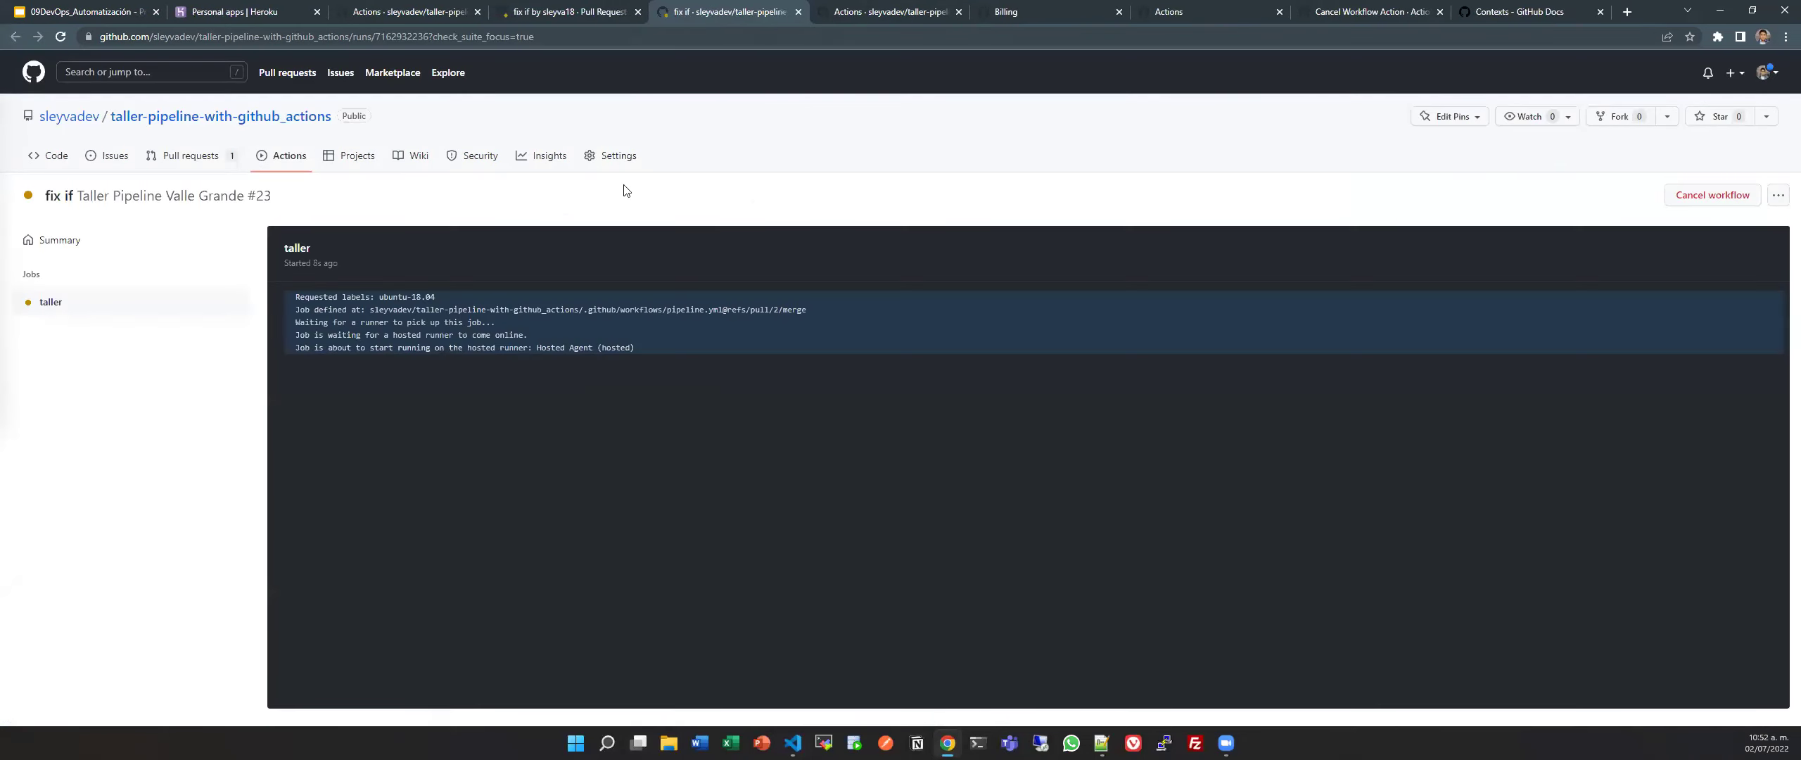
left_click(577, 12)
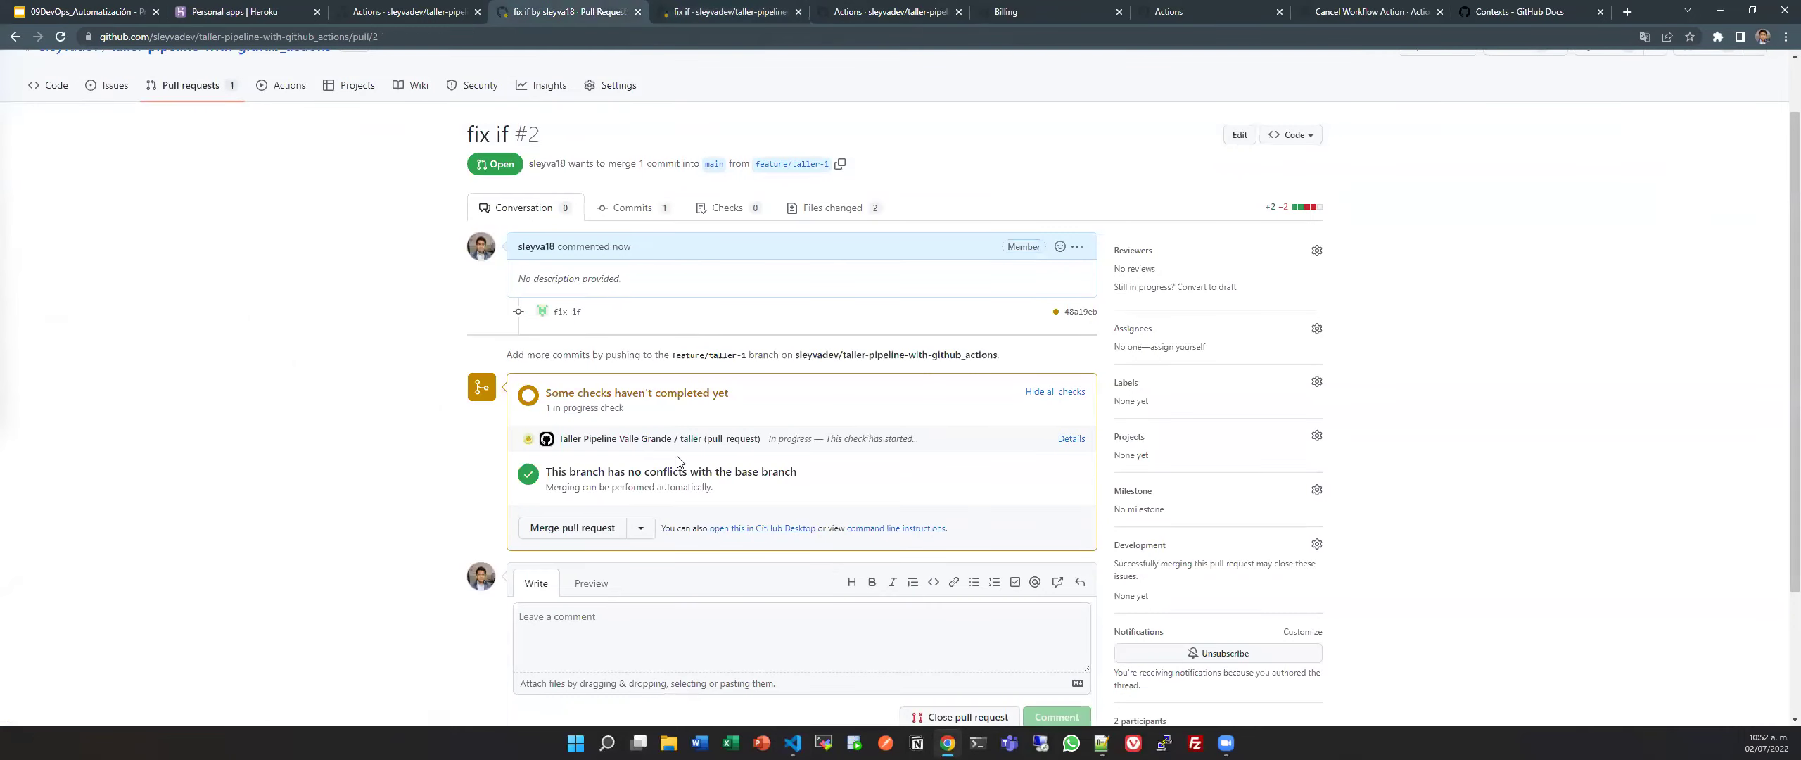
key("ctrl+Tab")
Follow the taller job, expanding the JDK 11 and Ejecucion de Test step logs, until it passes.
scroll(338, 264, "up", 15)
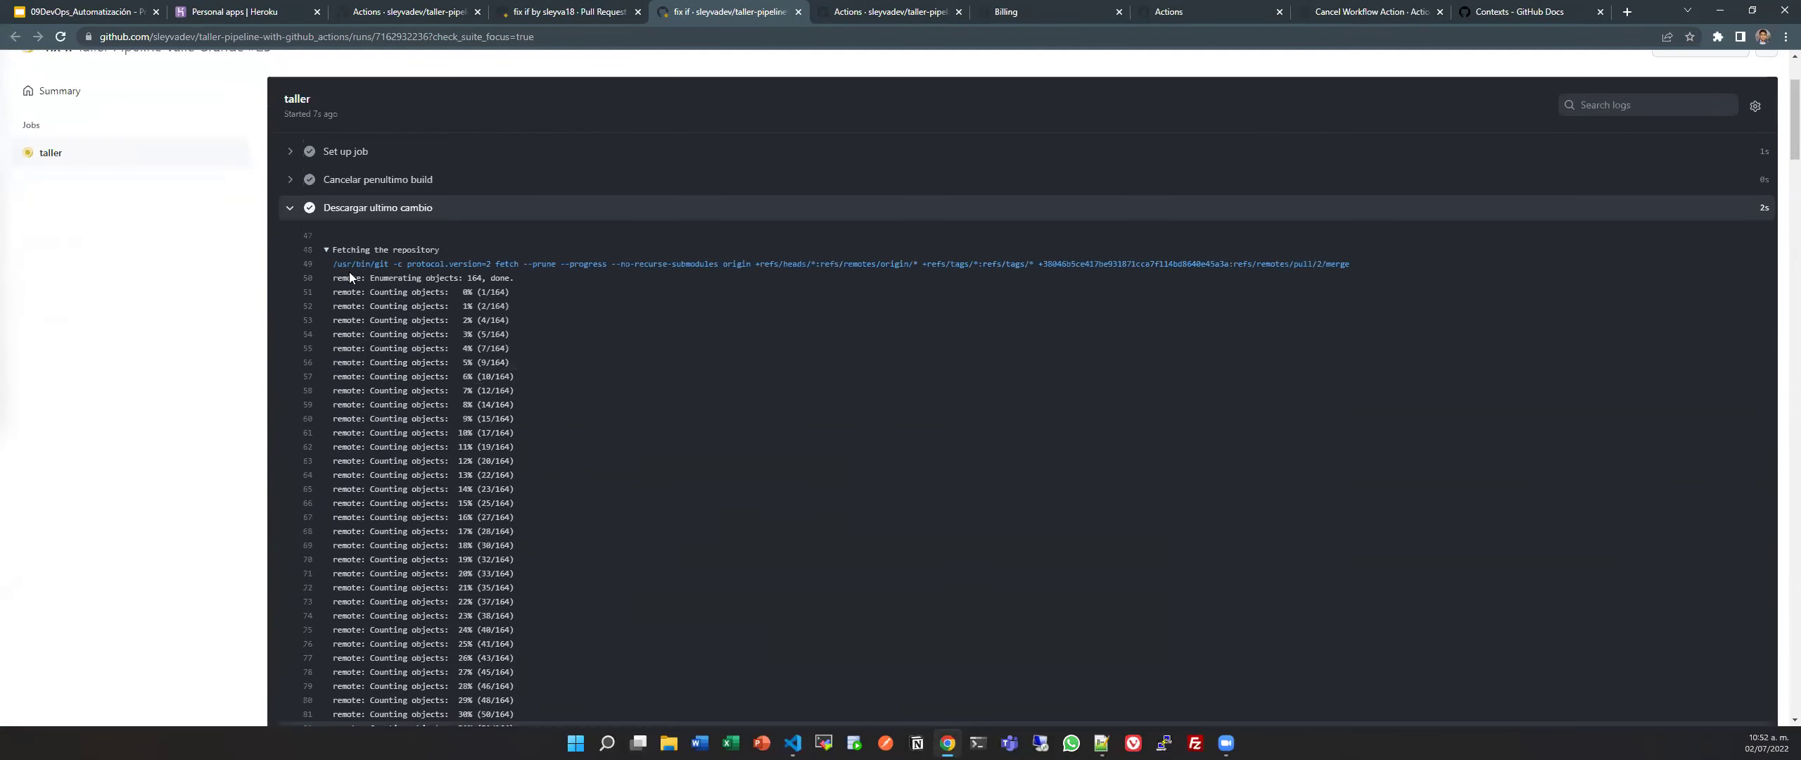
scroll(349, 271, "up", 3)
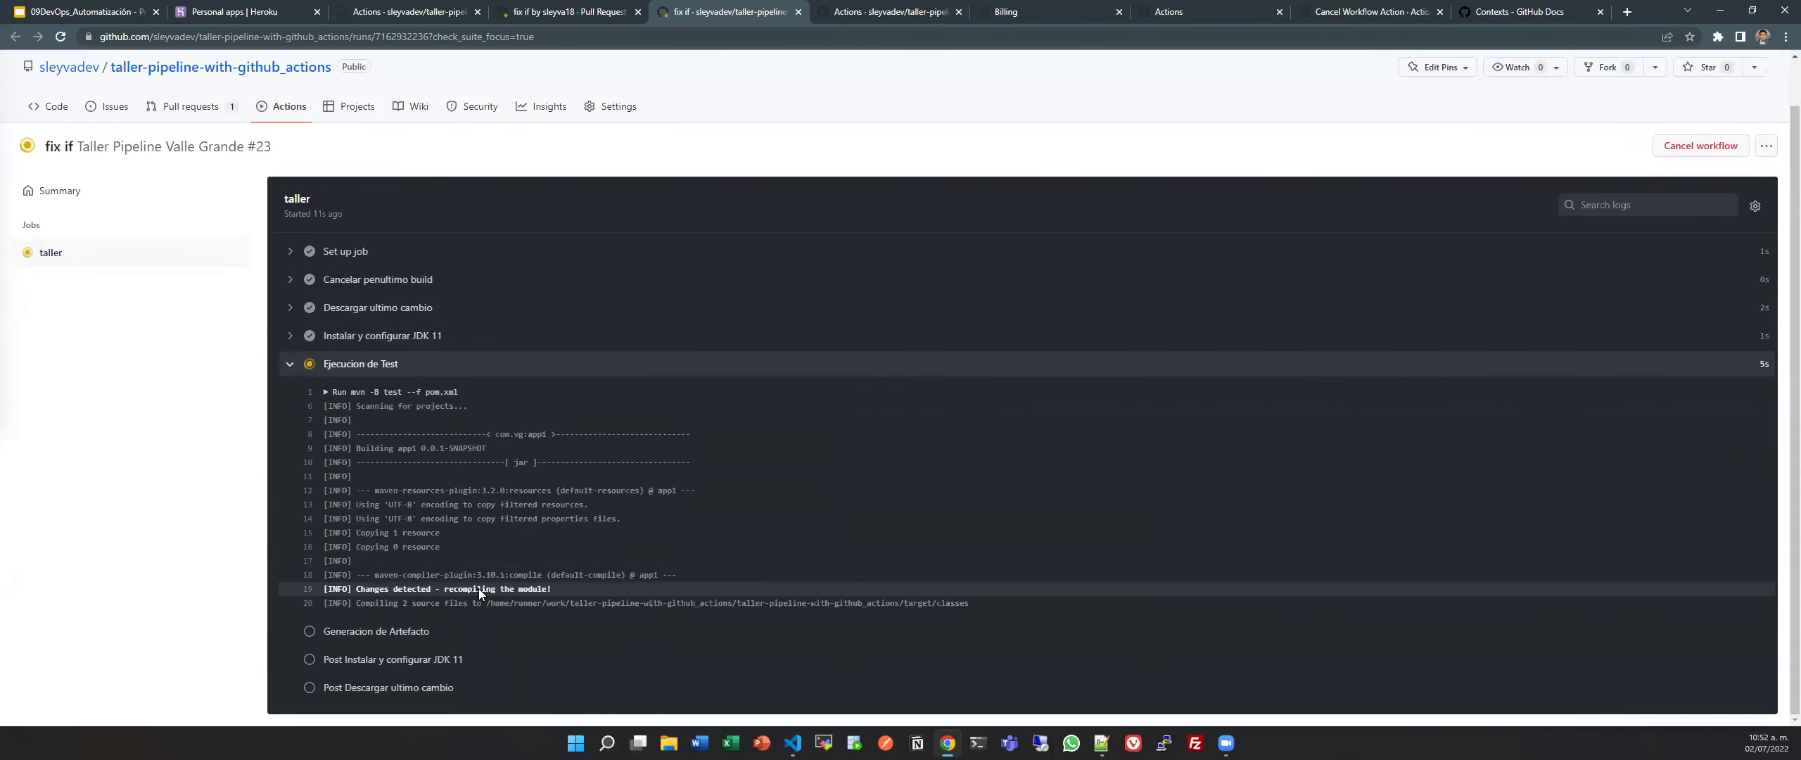
left_click(434, 415)
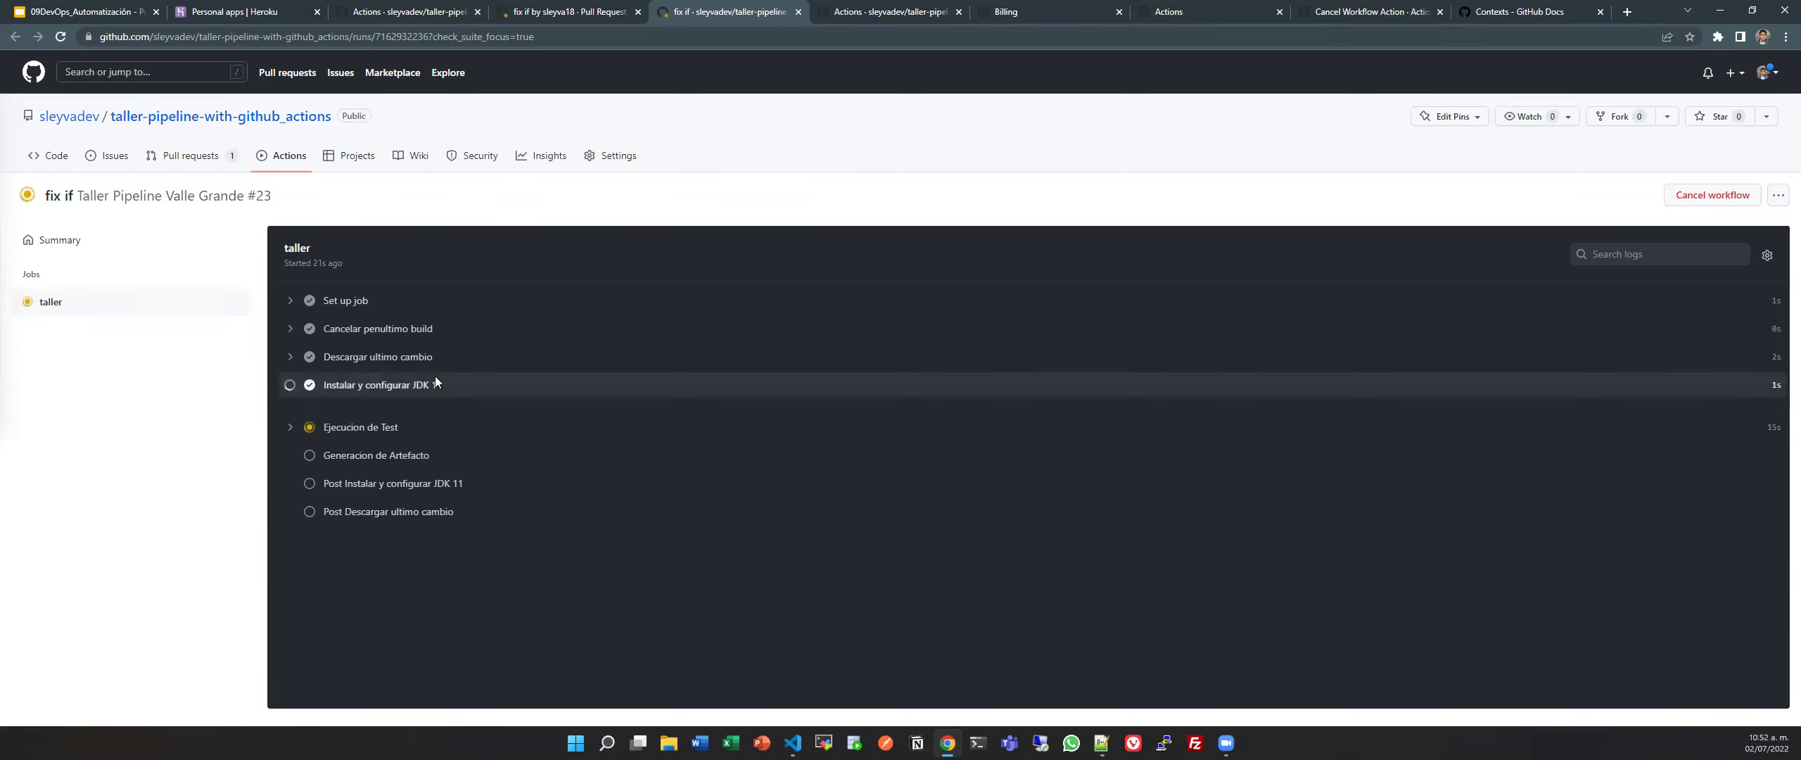
left_click(366, 381)
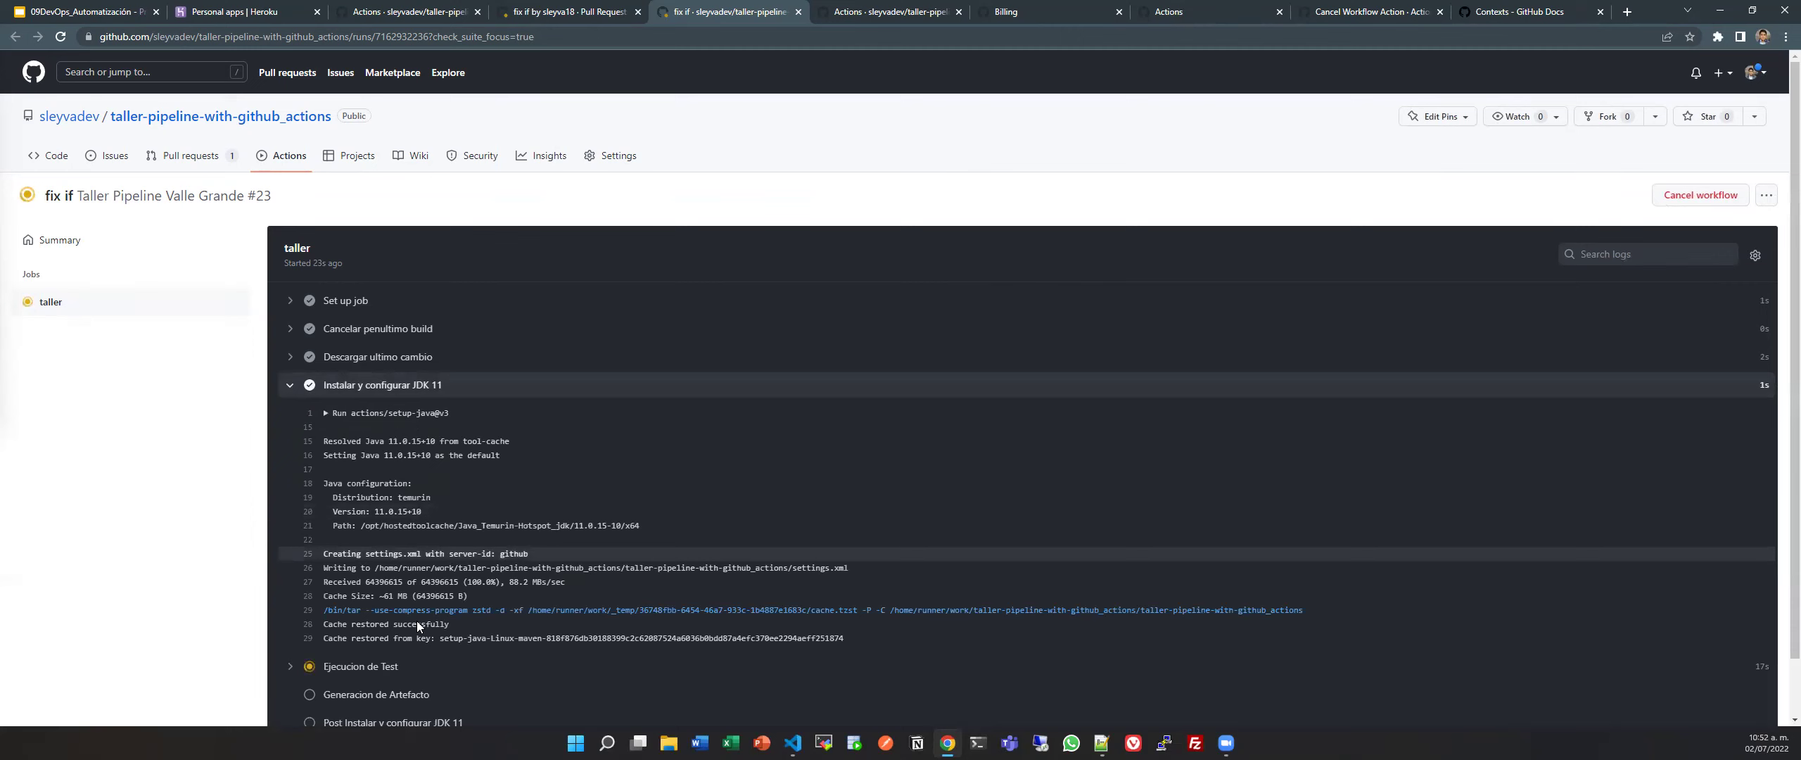
left_click(366, 381)
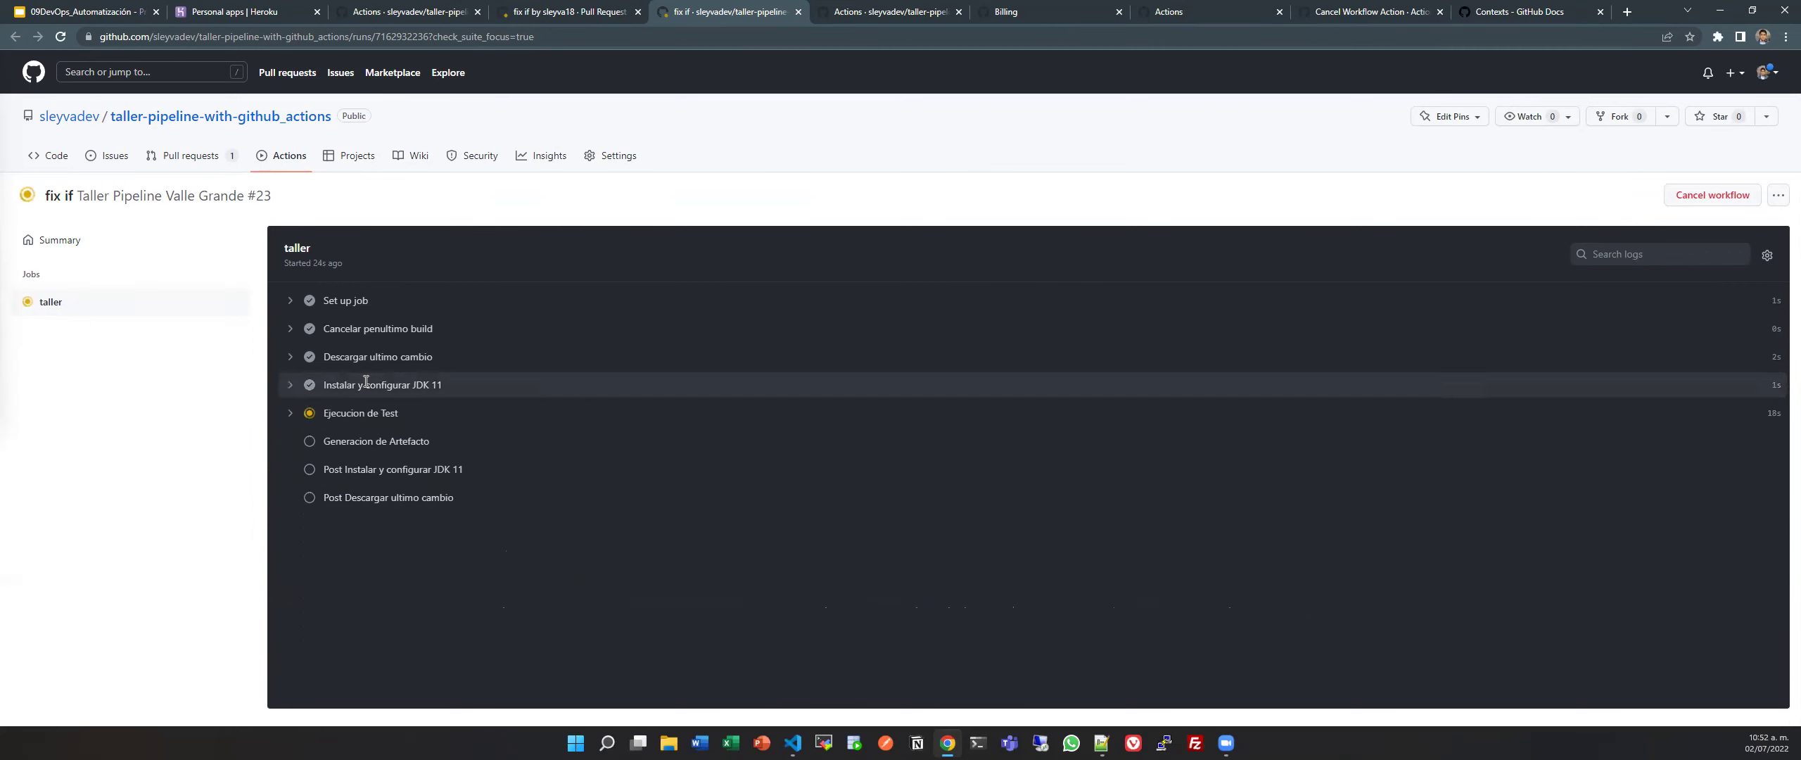
left_click(387, 412)
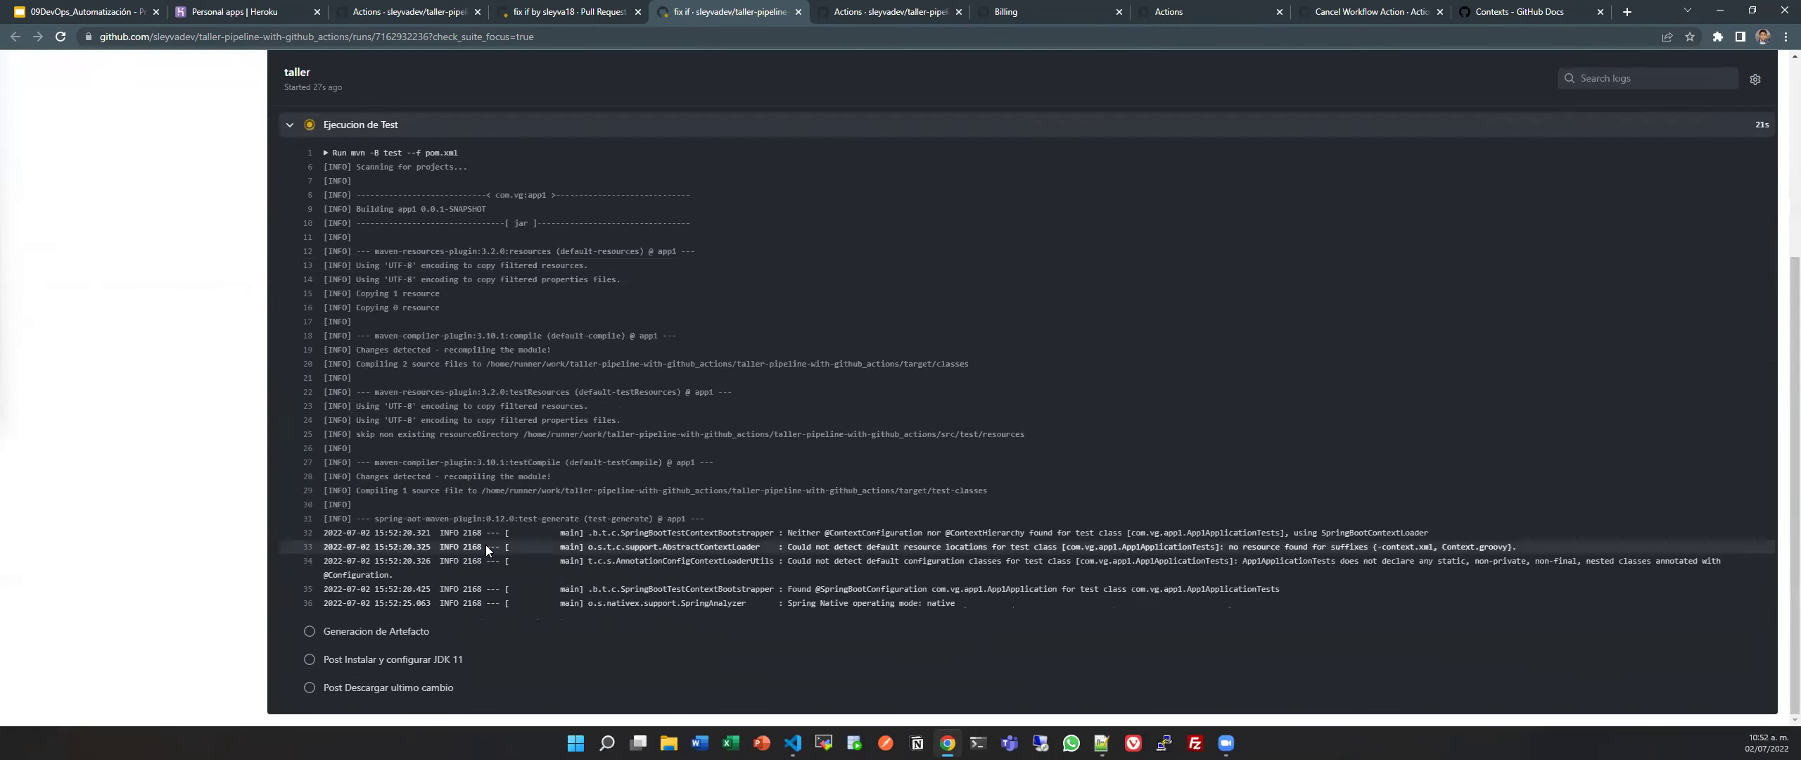
scroll(449, 456, "up", 4)
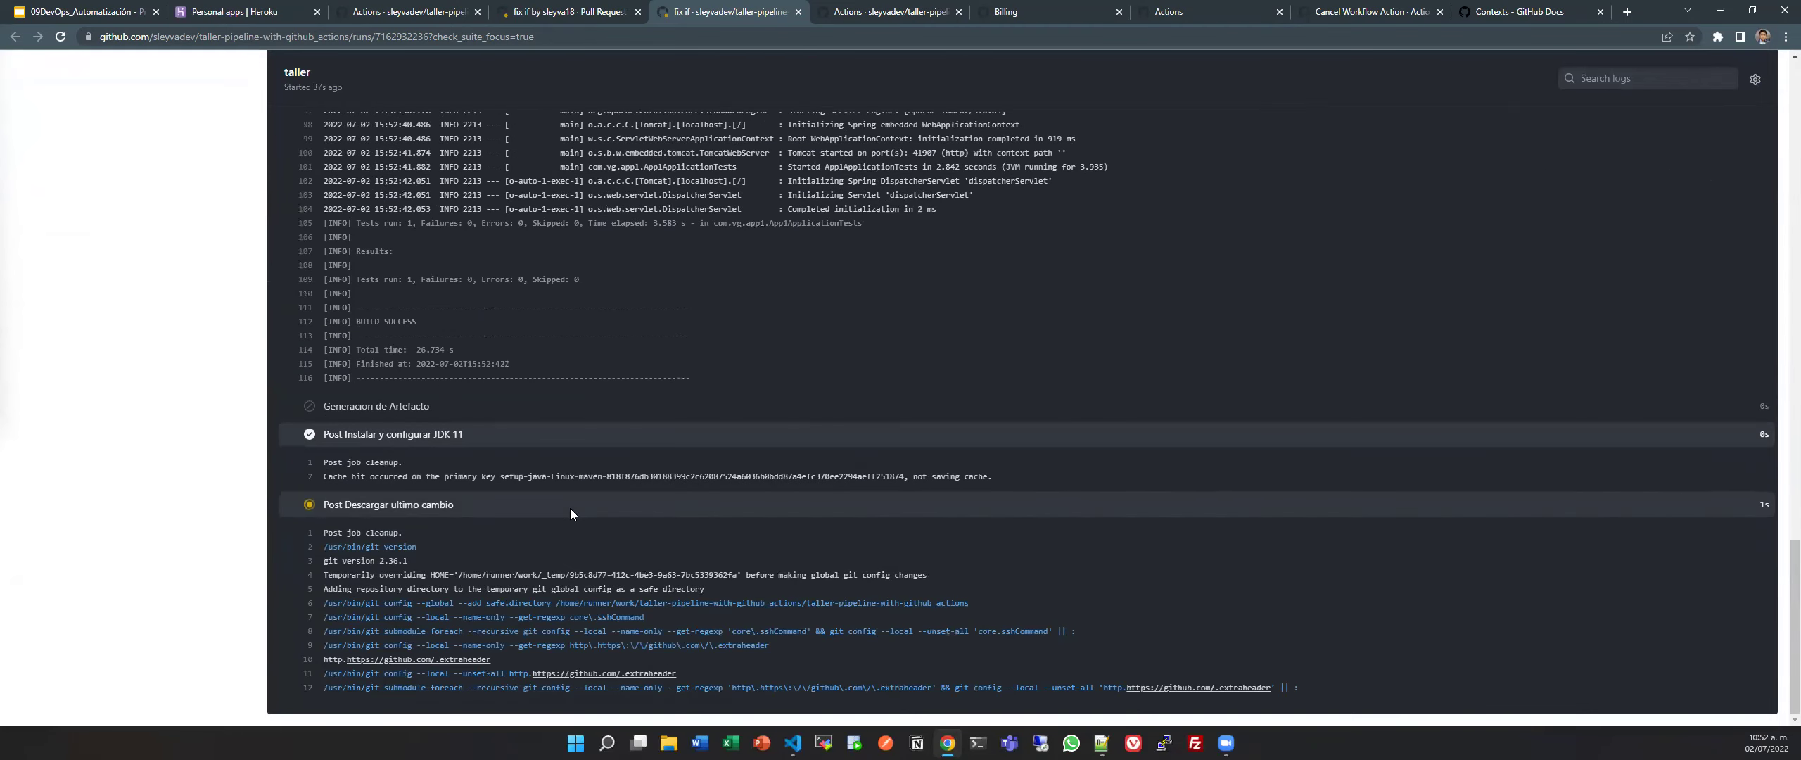
scroll(552, 485, "up", 15)
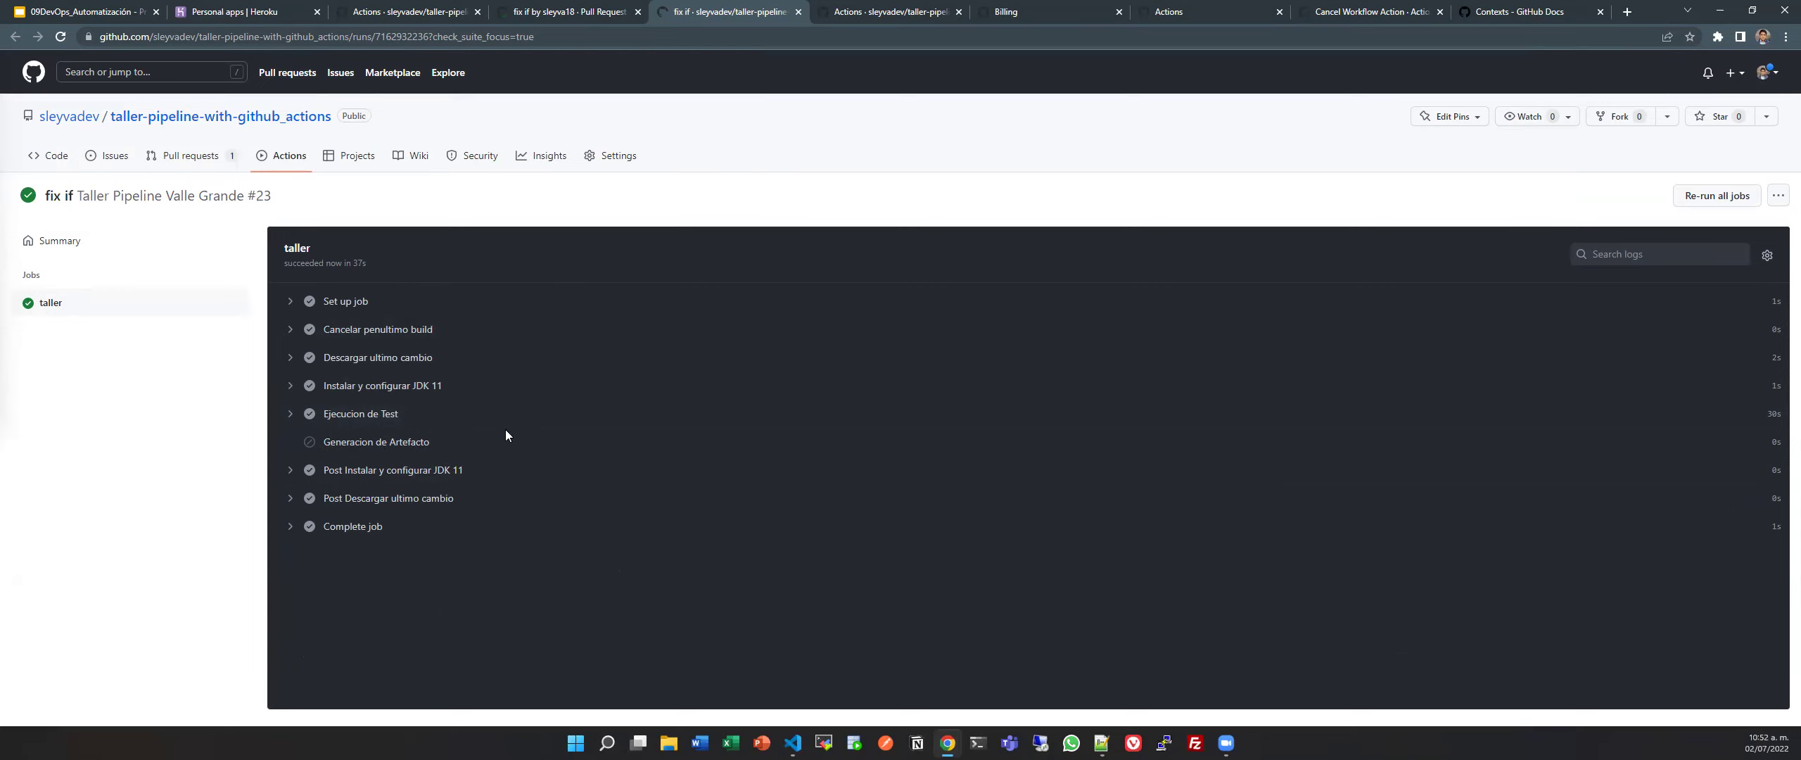
left_click(581, 10)
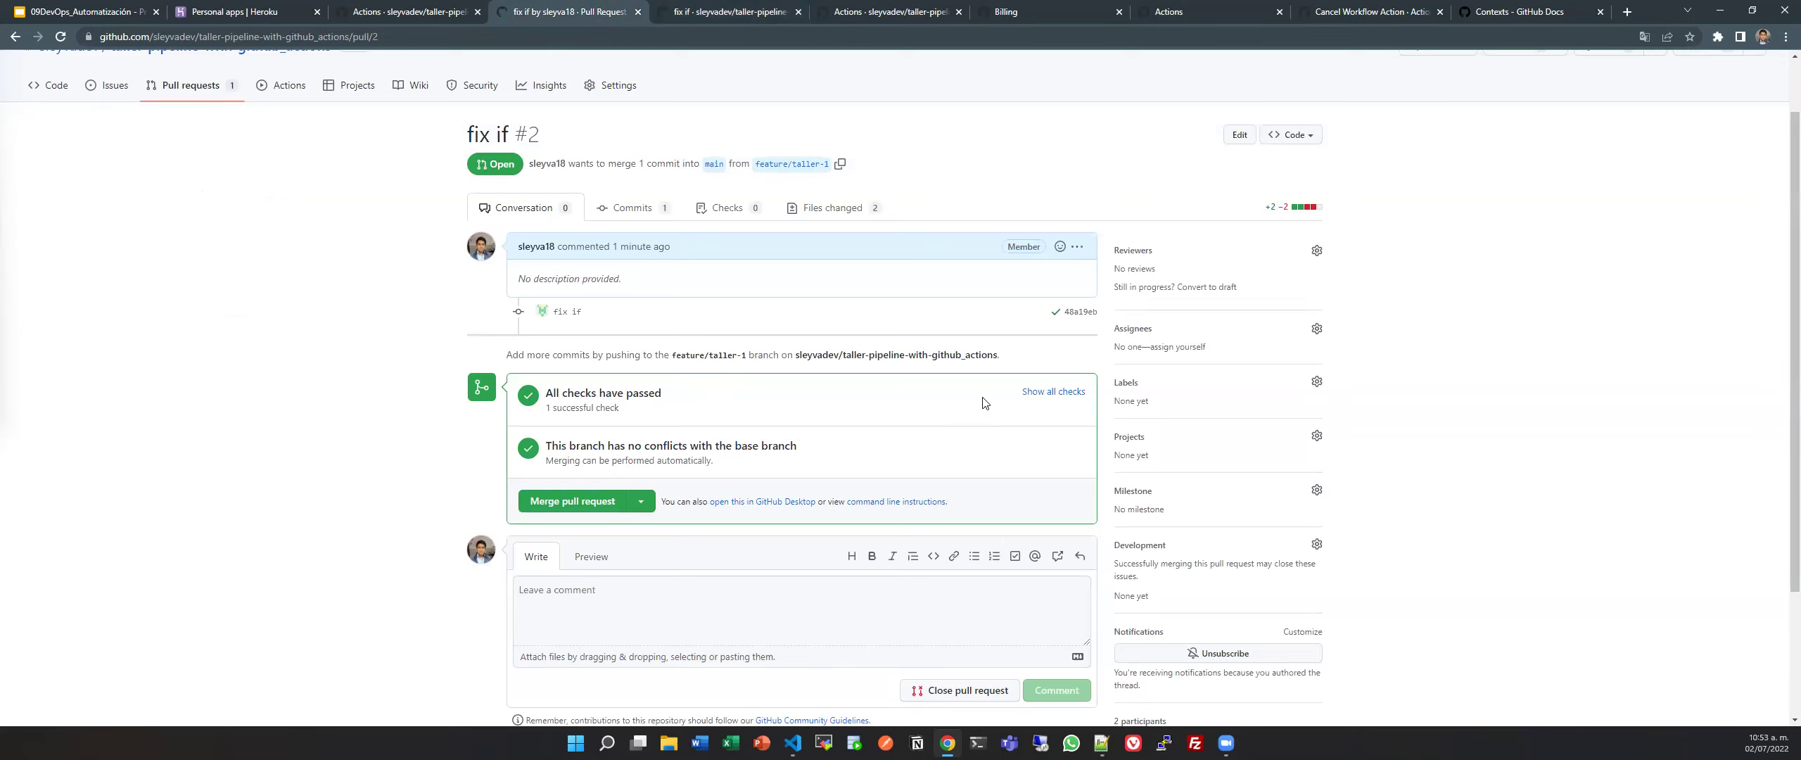
Show the pull request's checks list and highlight the taller pull_request check details.
left_click(1037, 398)
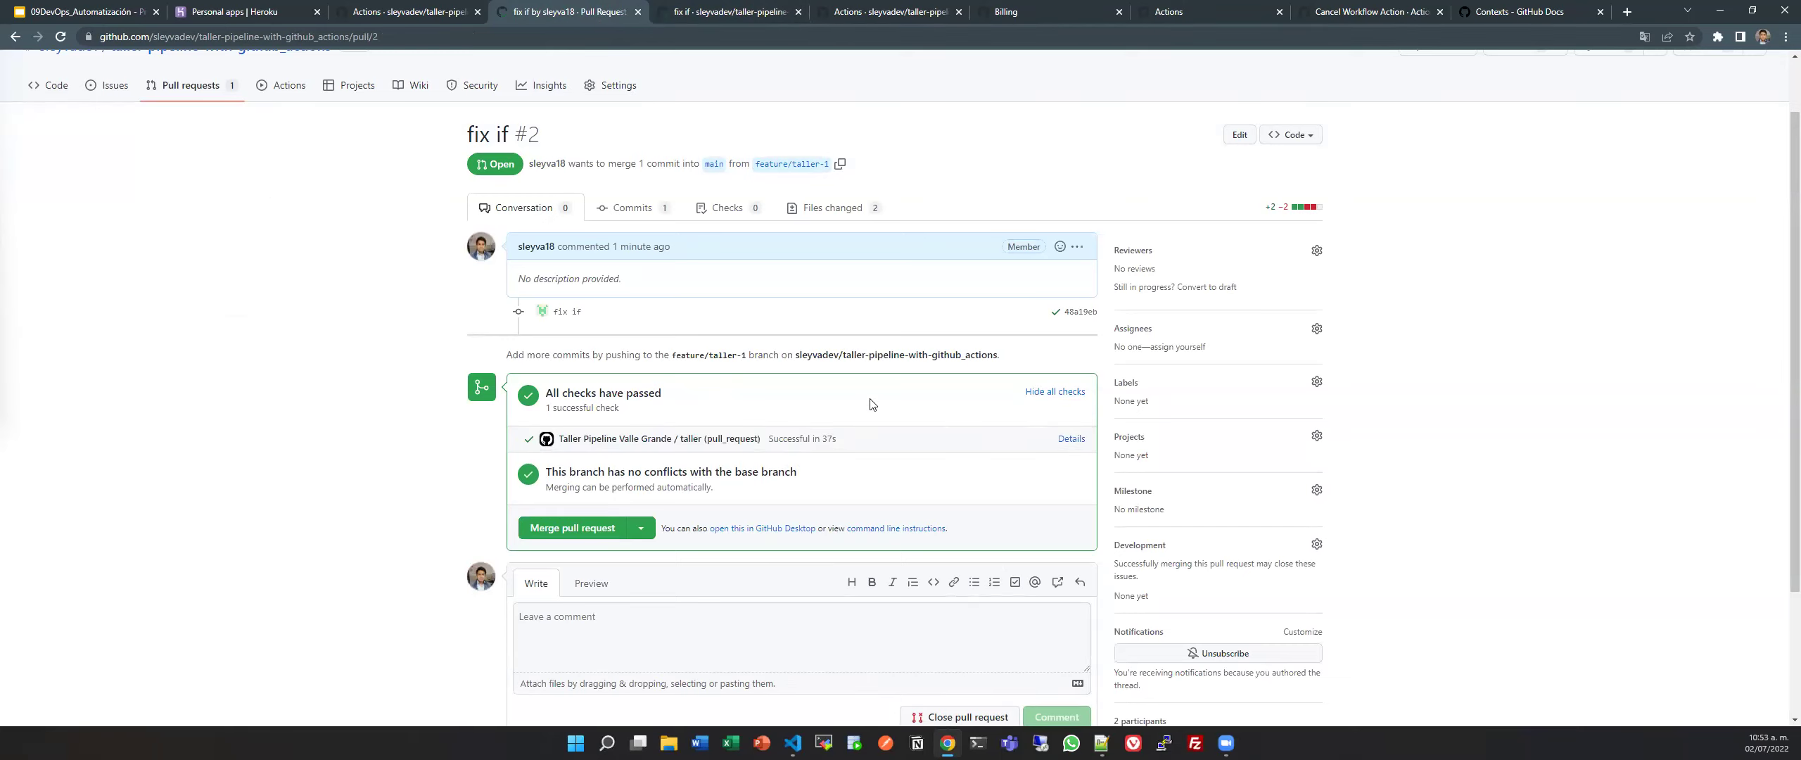
left_click(1059, 398)
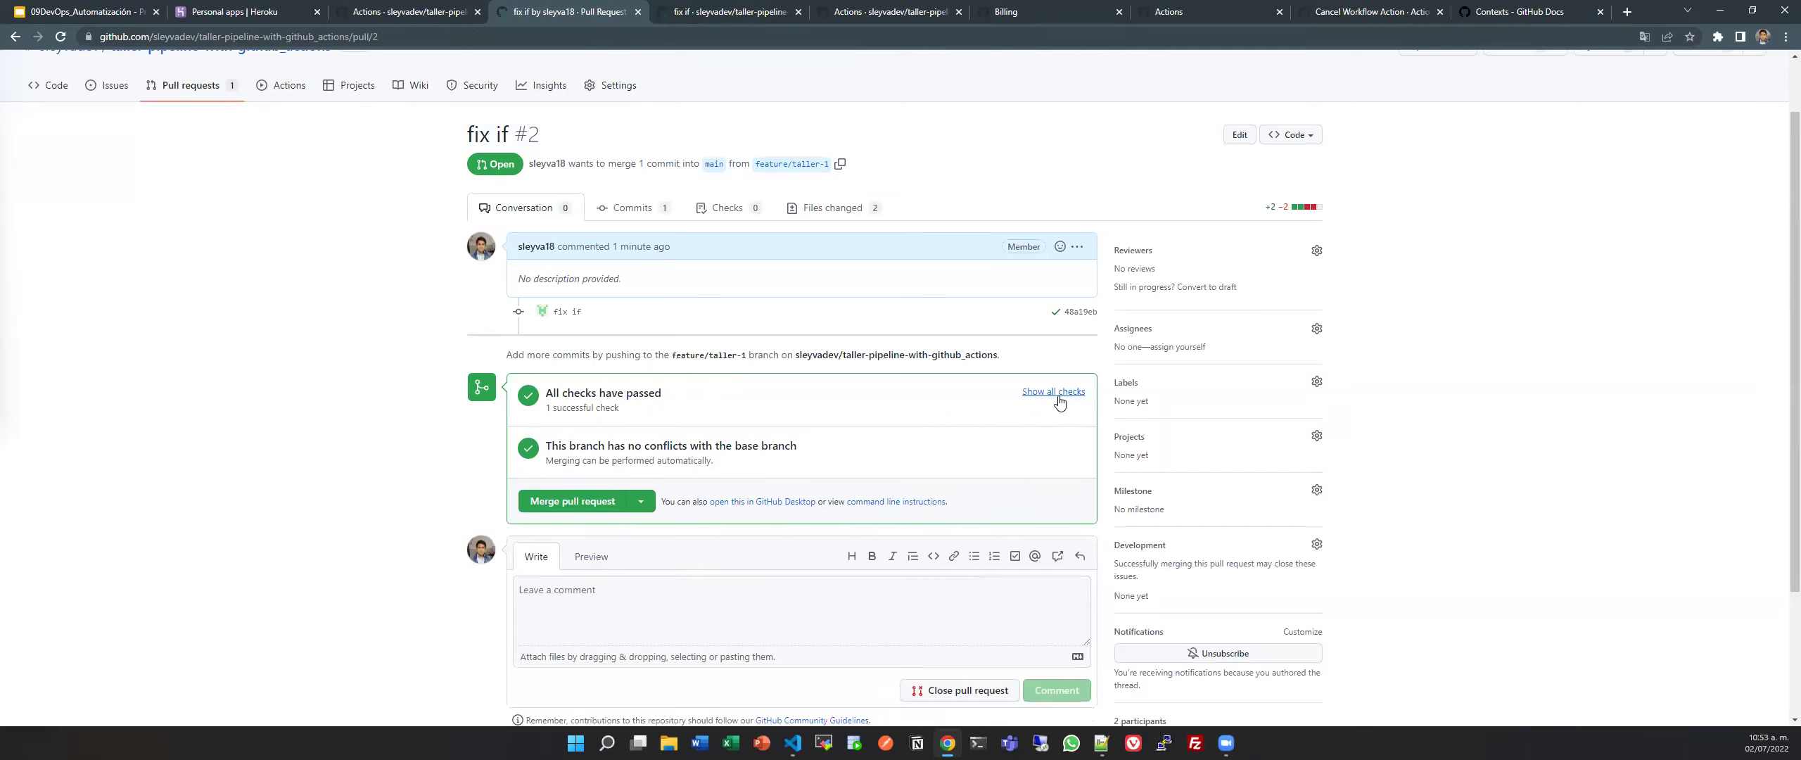
left_click(1055, 392)
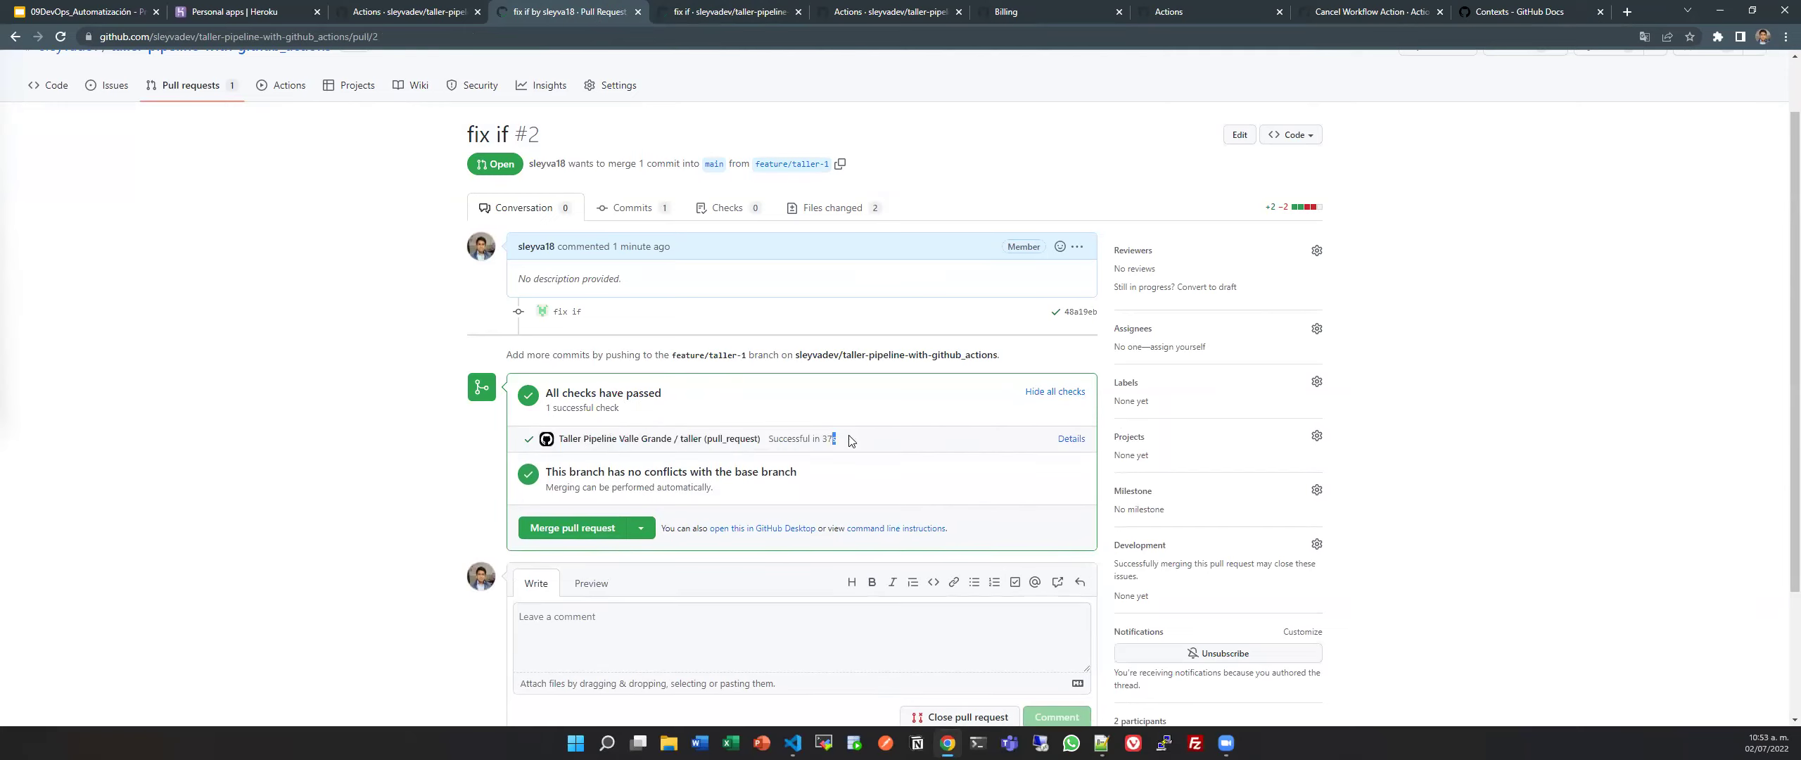
left_click_drag(851, 440, 555, 439)
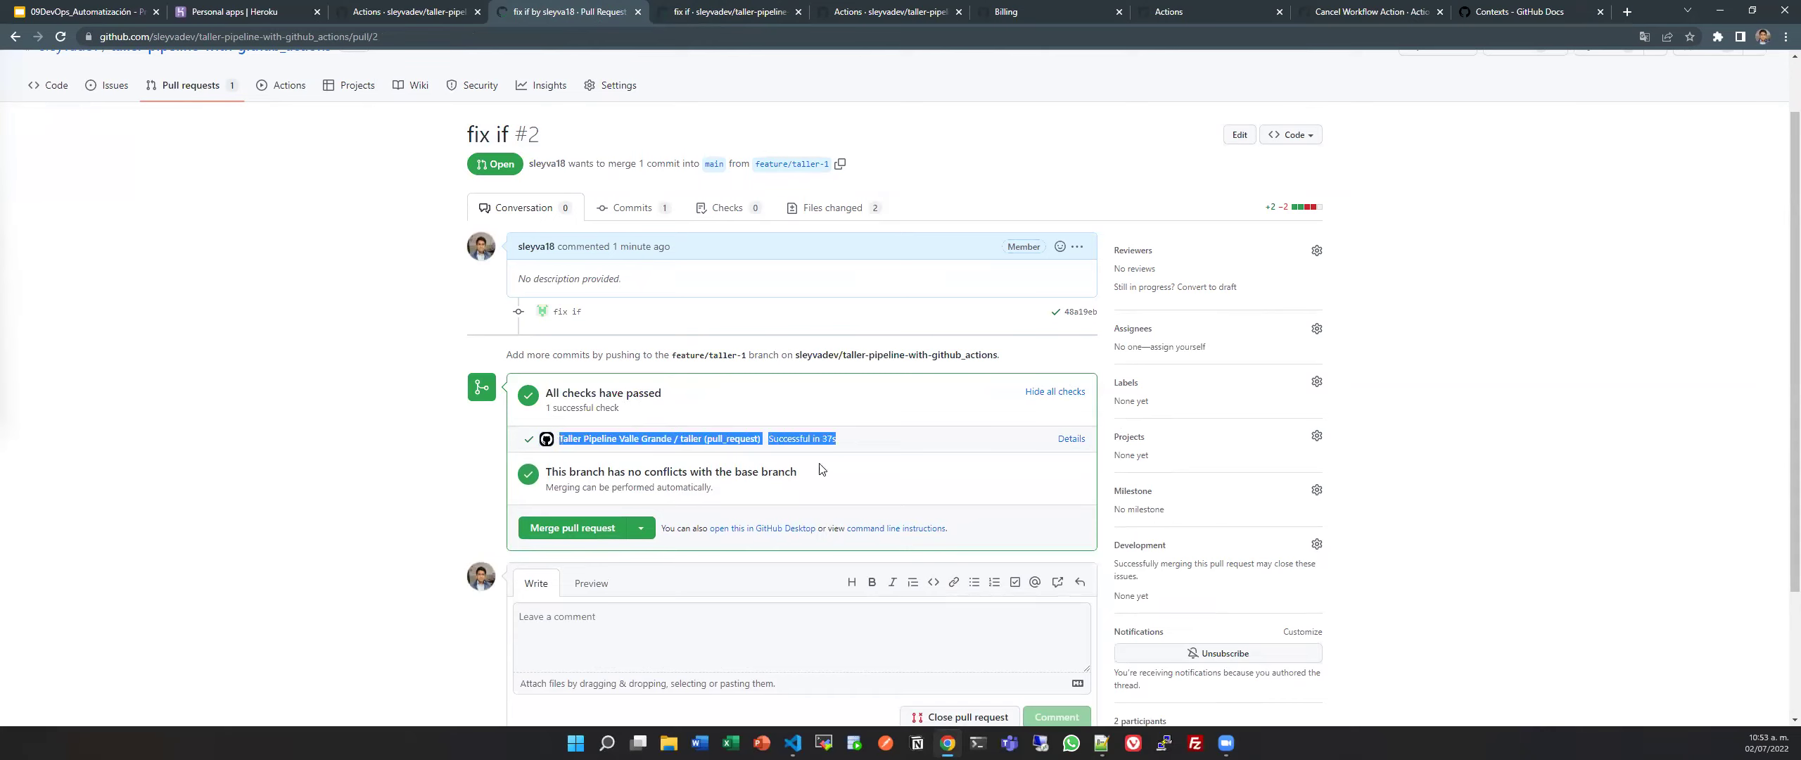
left_click(688, 443)
double_click(732, 439)
left_click(679, 437)
double_click(694, 437)
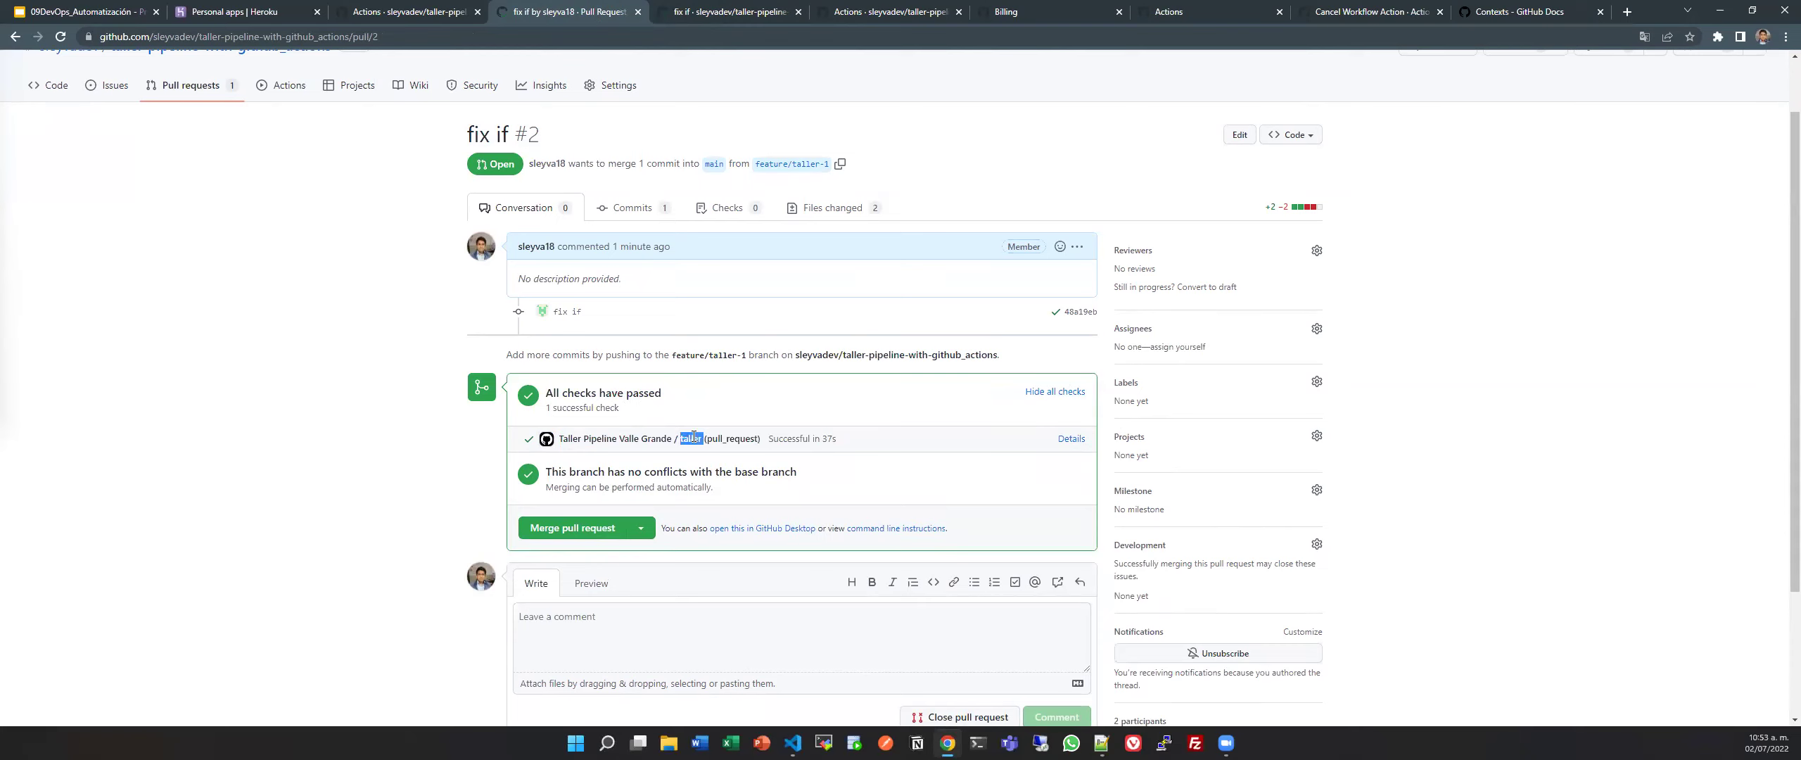
left_click(754, 478)
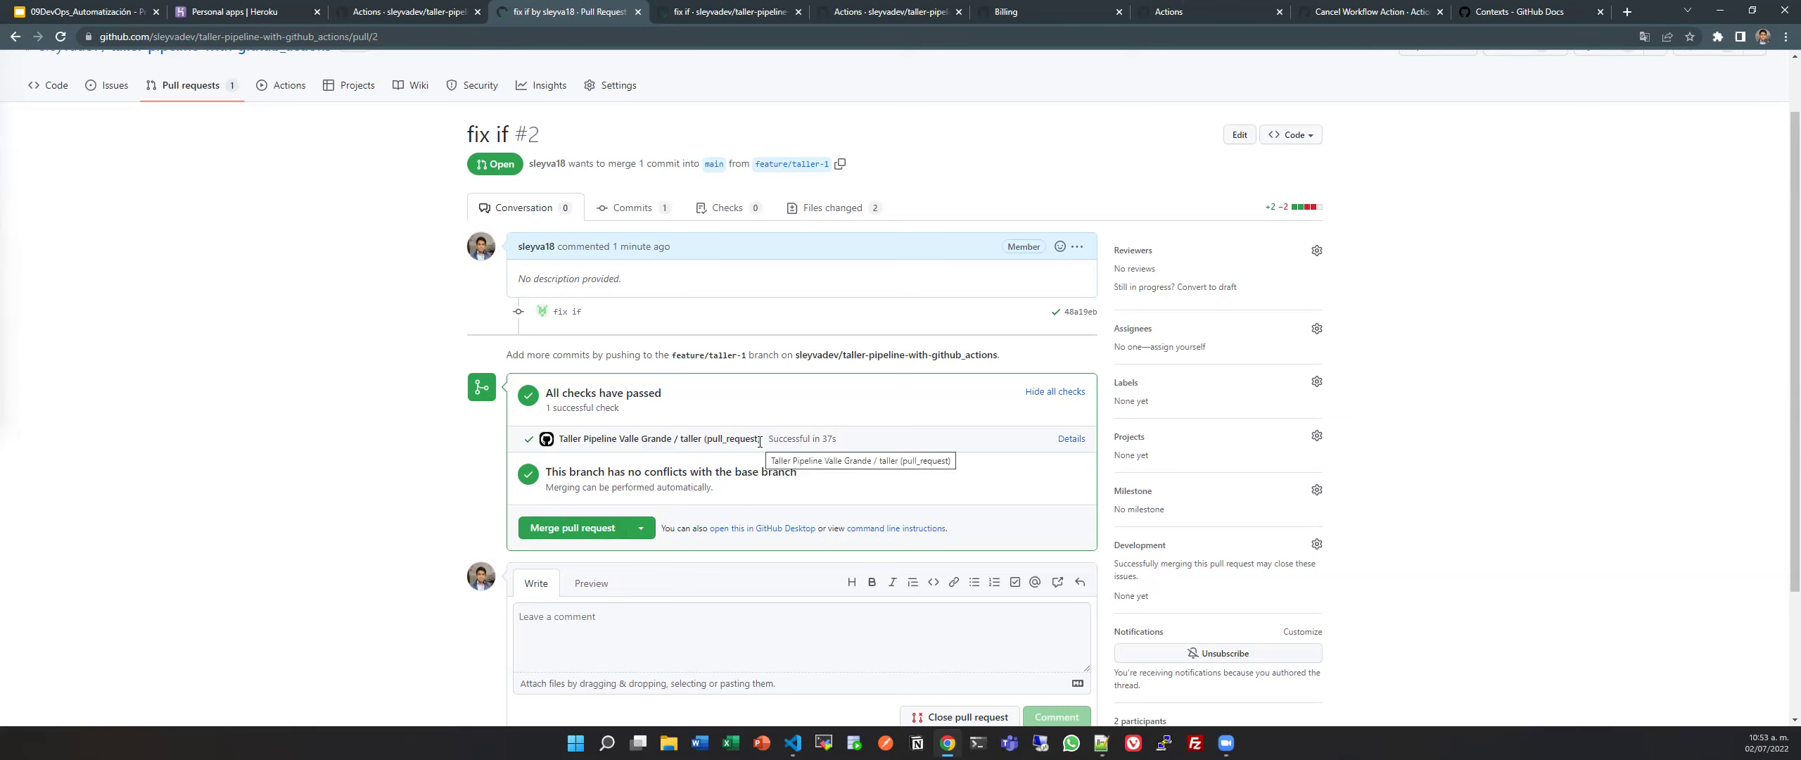
Scroll back to the top of the pull request and go to the repository Settings.
scroll(759, 442, "up", 1)
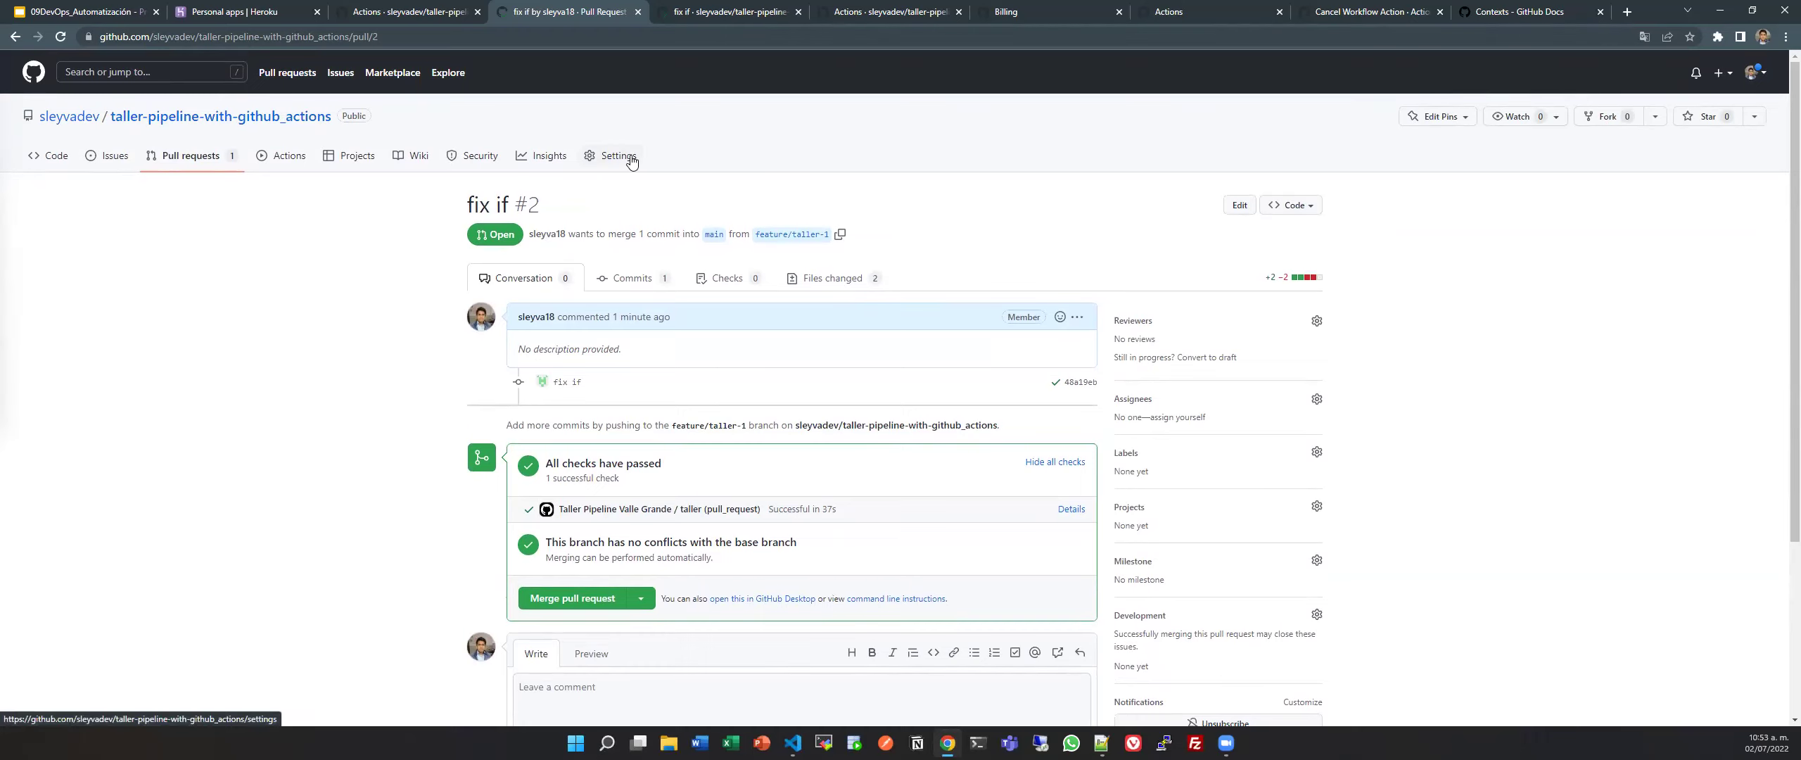
scroll(760, 420, "down", 2)
scroll(761, 420, "up", 2)
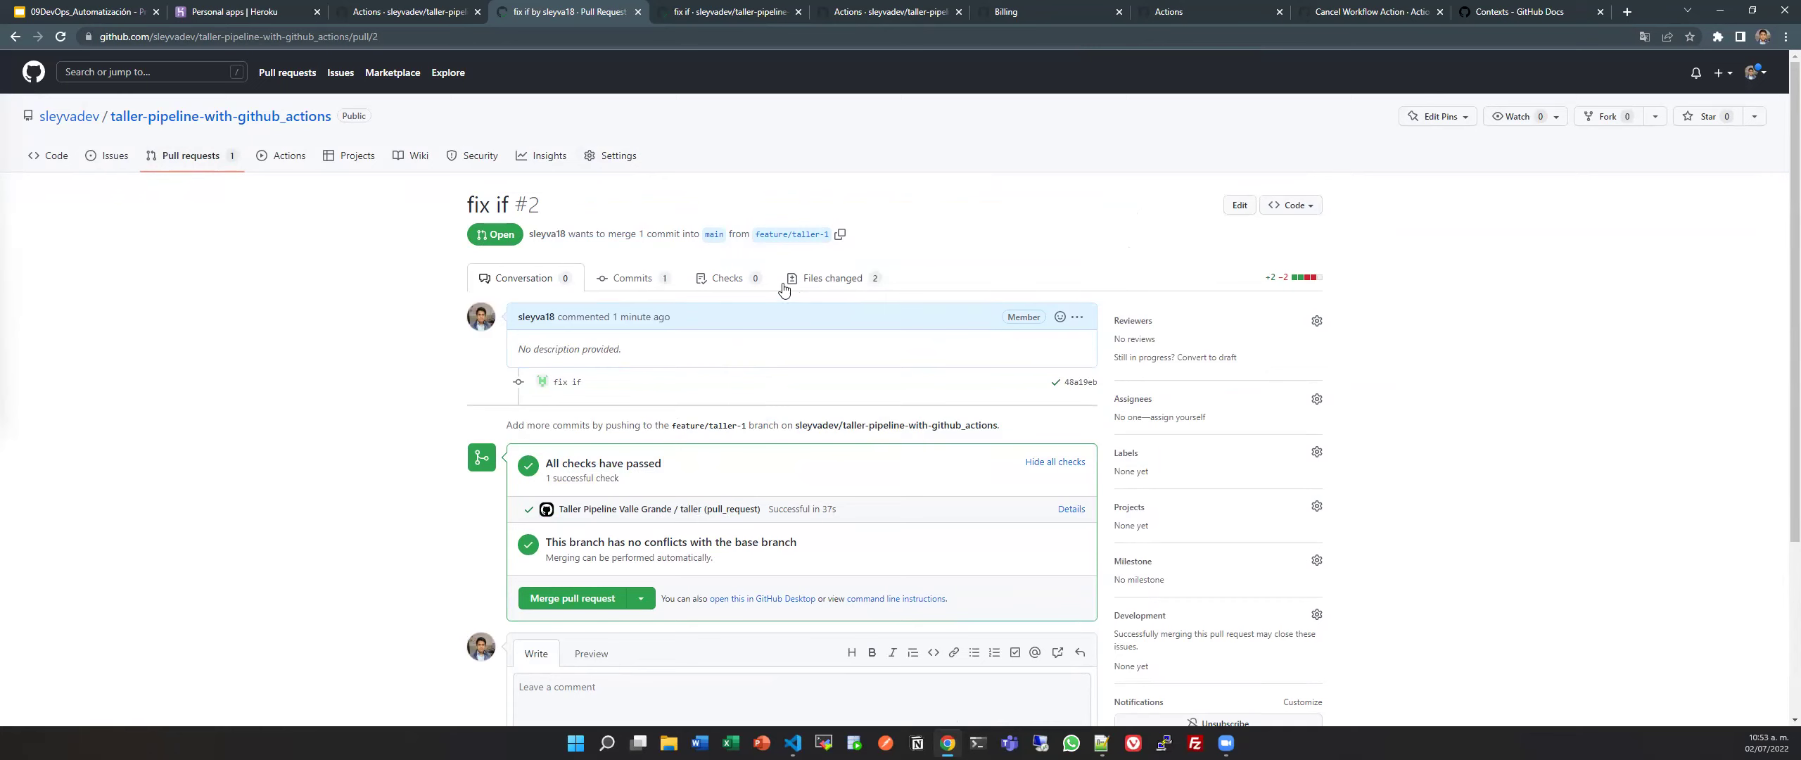
scroll(566, 331, "down", 3)
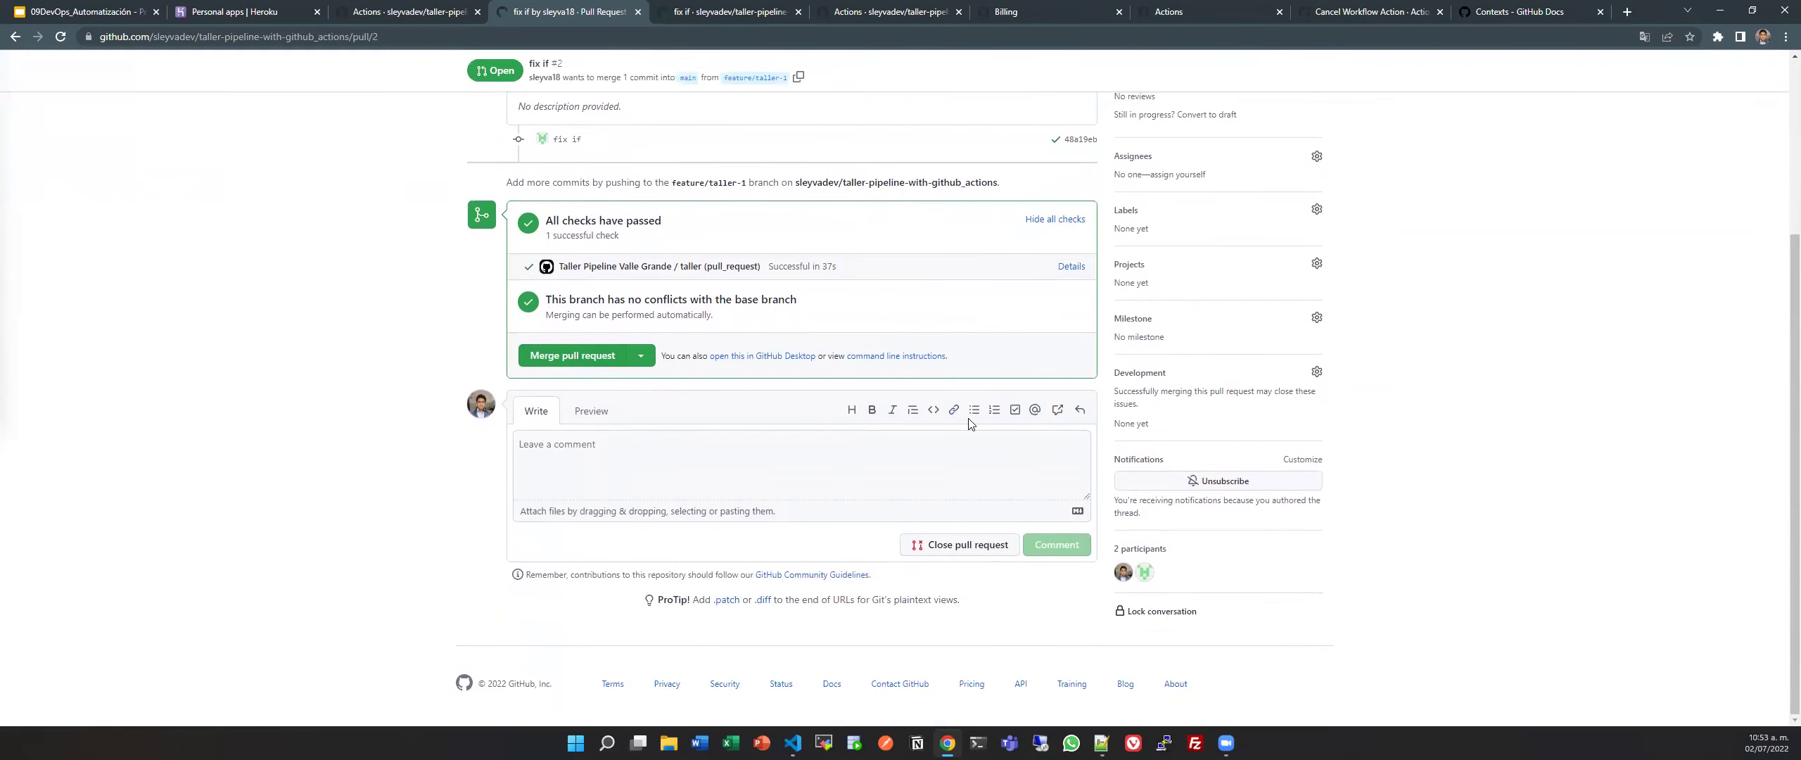
left_click(719, 487)
scroll(719, 487, "up", 3)
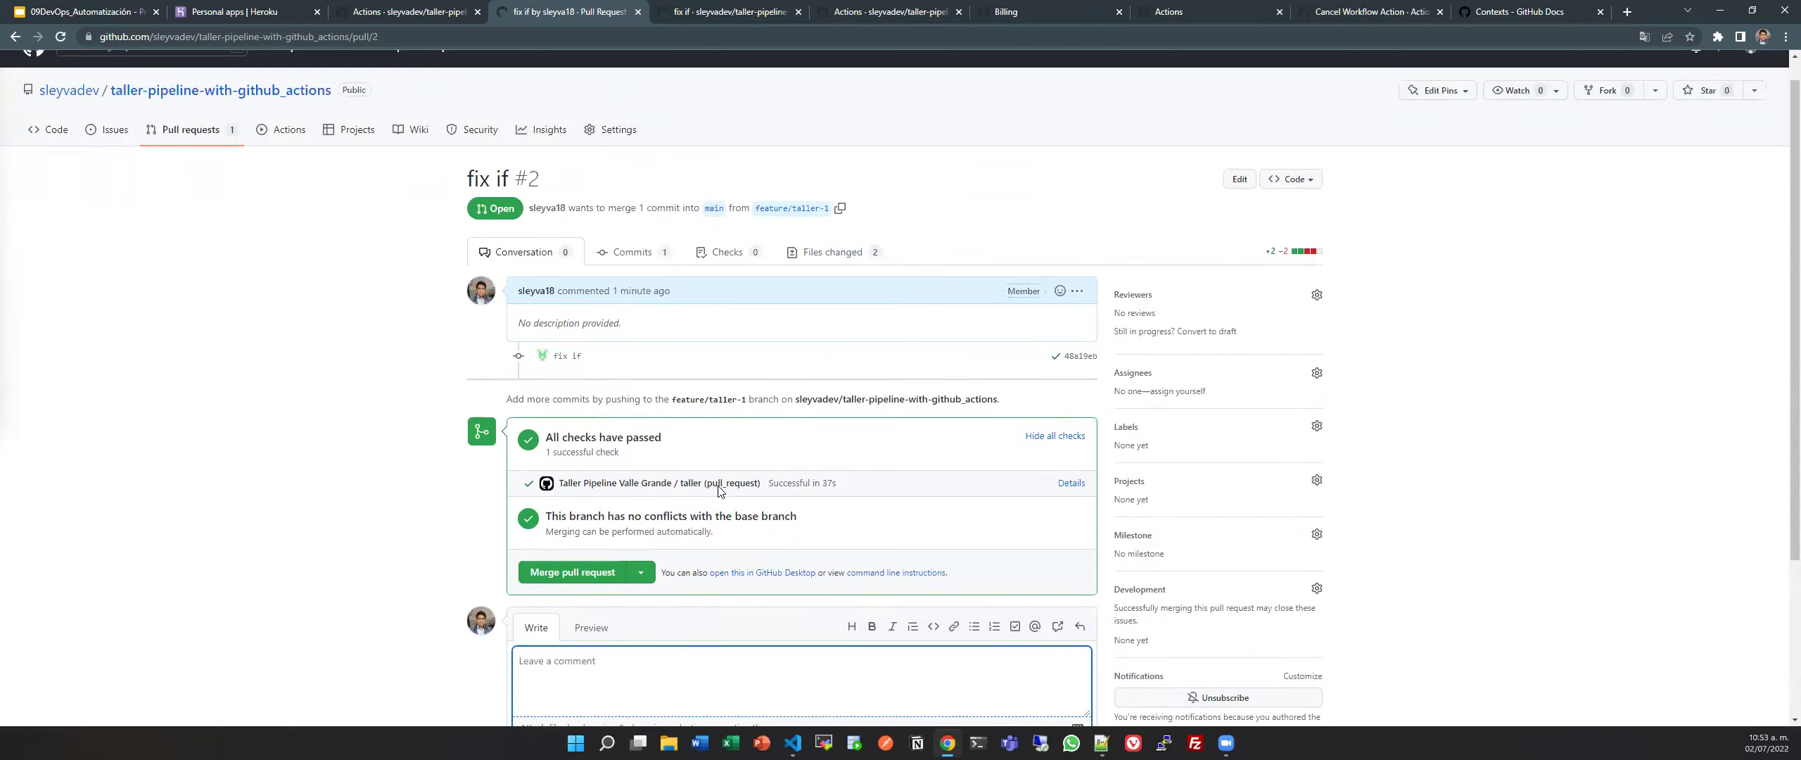
left_click(612, 155)
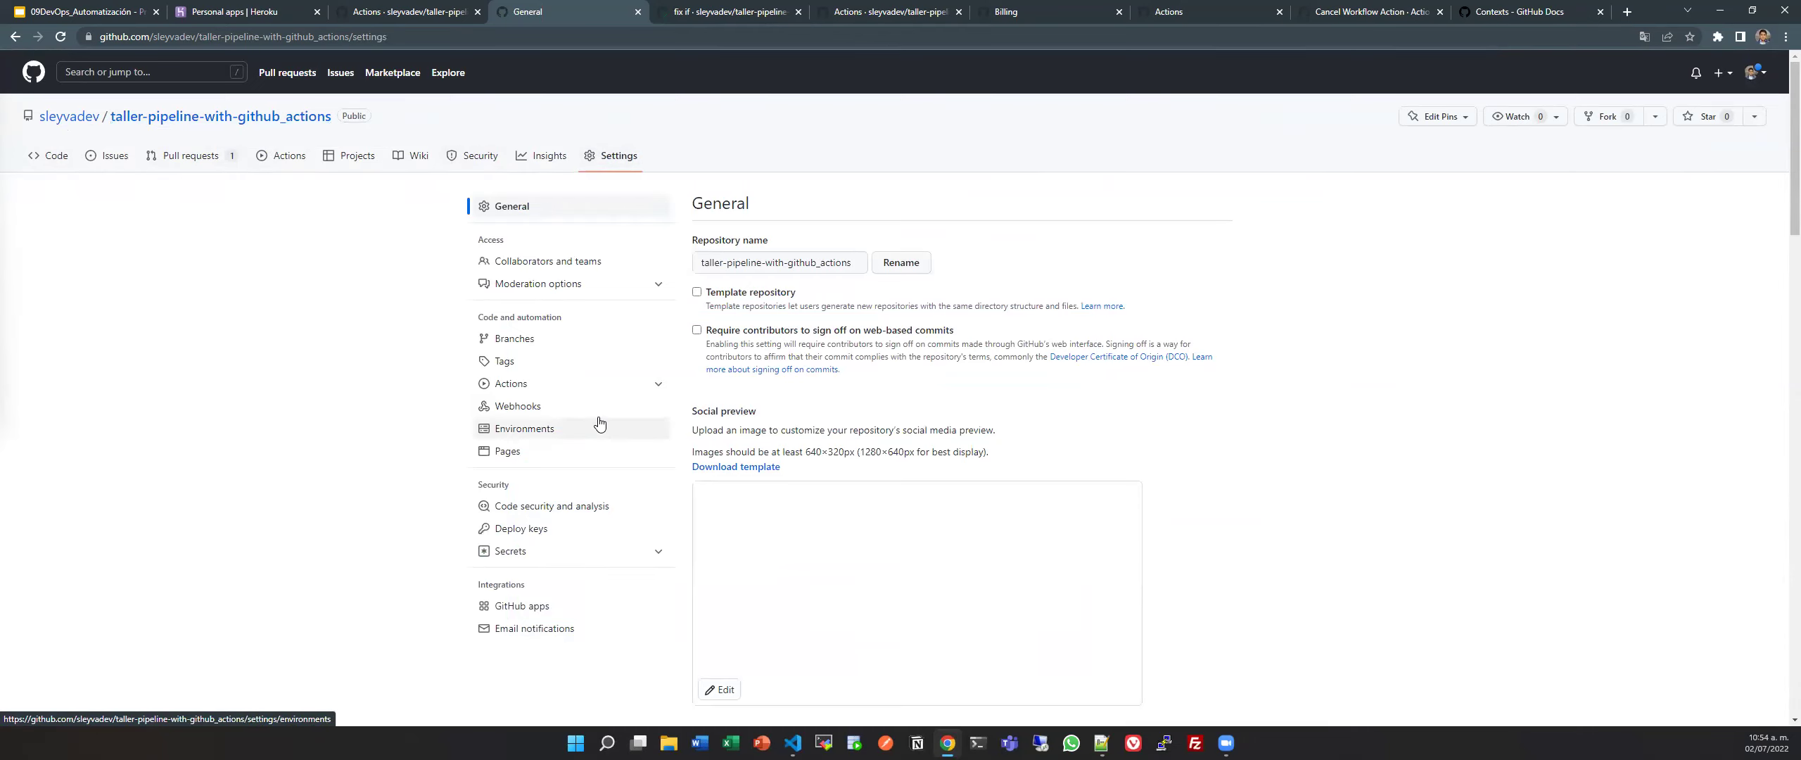
Go to Branches settings, point out Branch protection rules, and add a new rule.
left_click(576, 341)
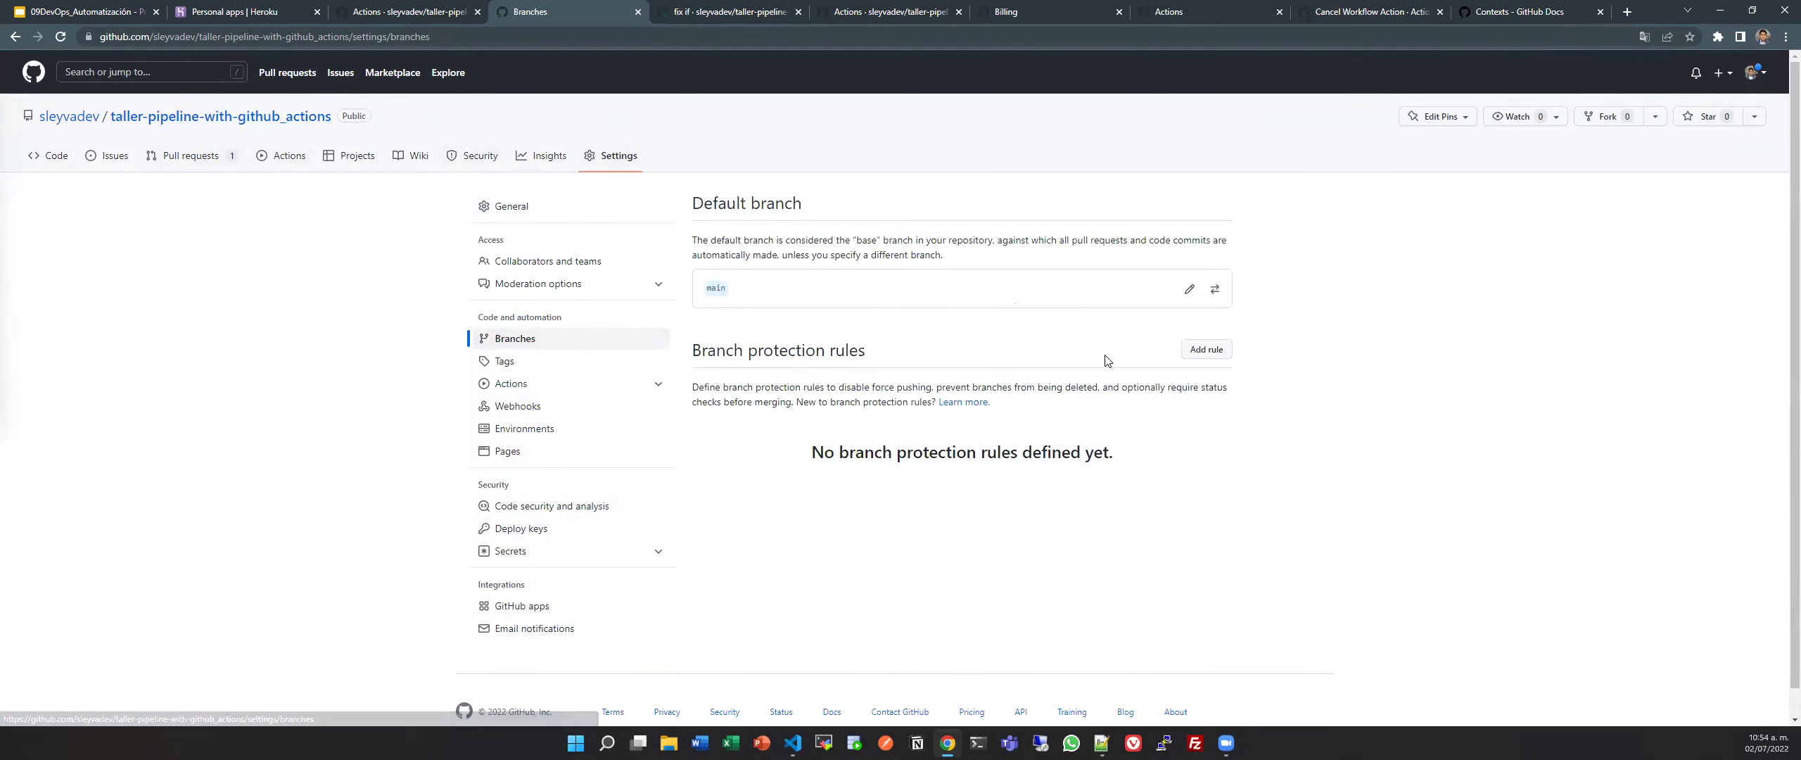
left_click_drag(930, 358, 701, 353)
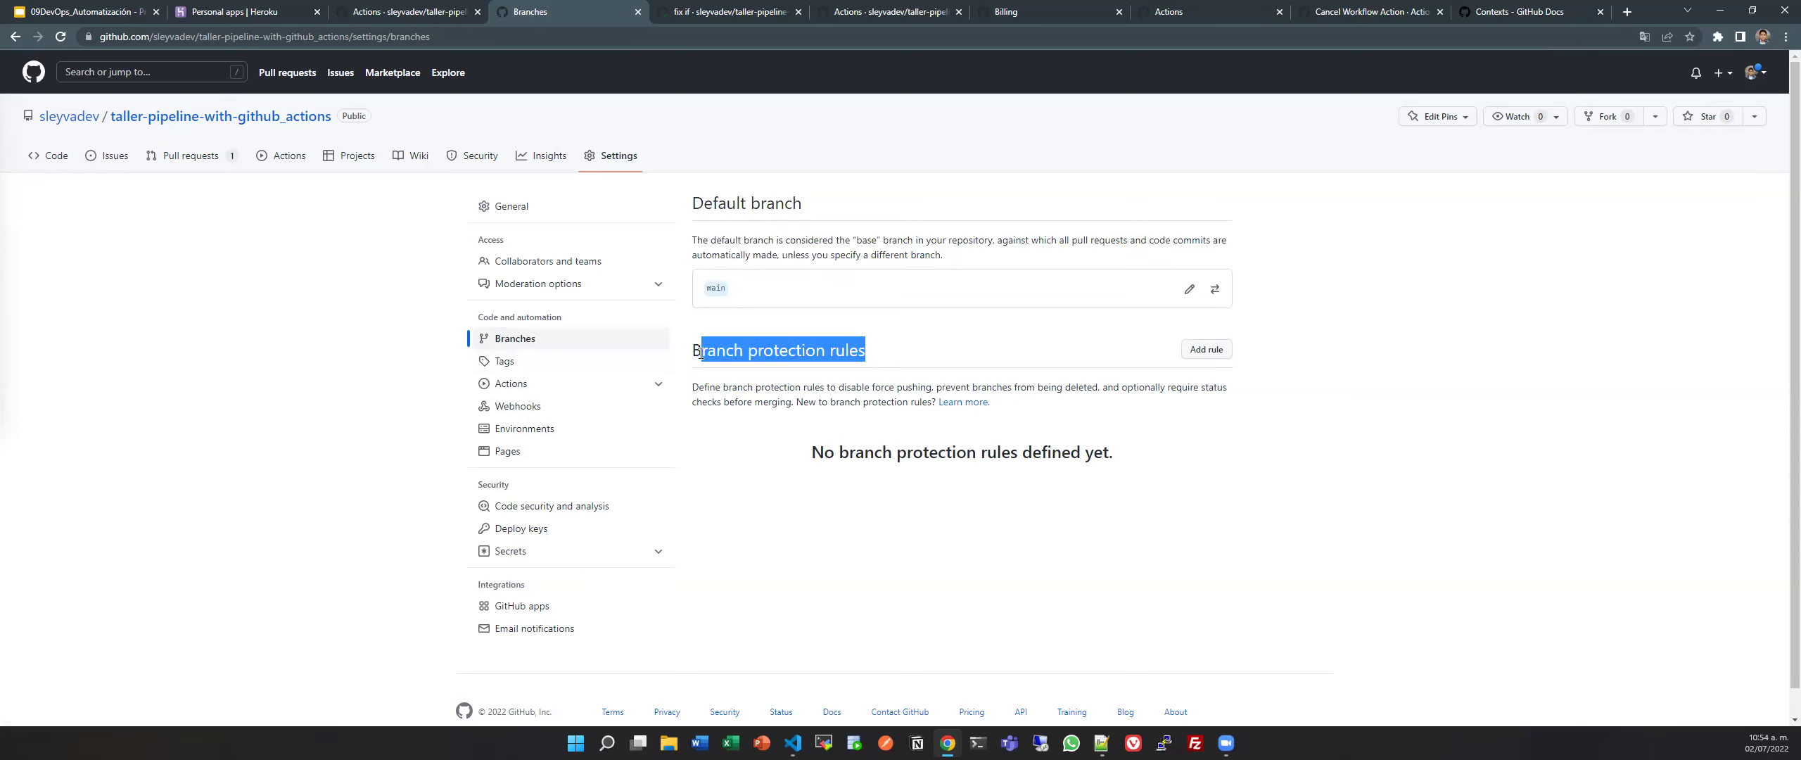
left_click(695, 352)
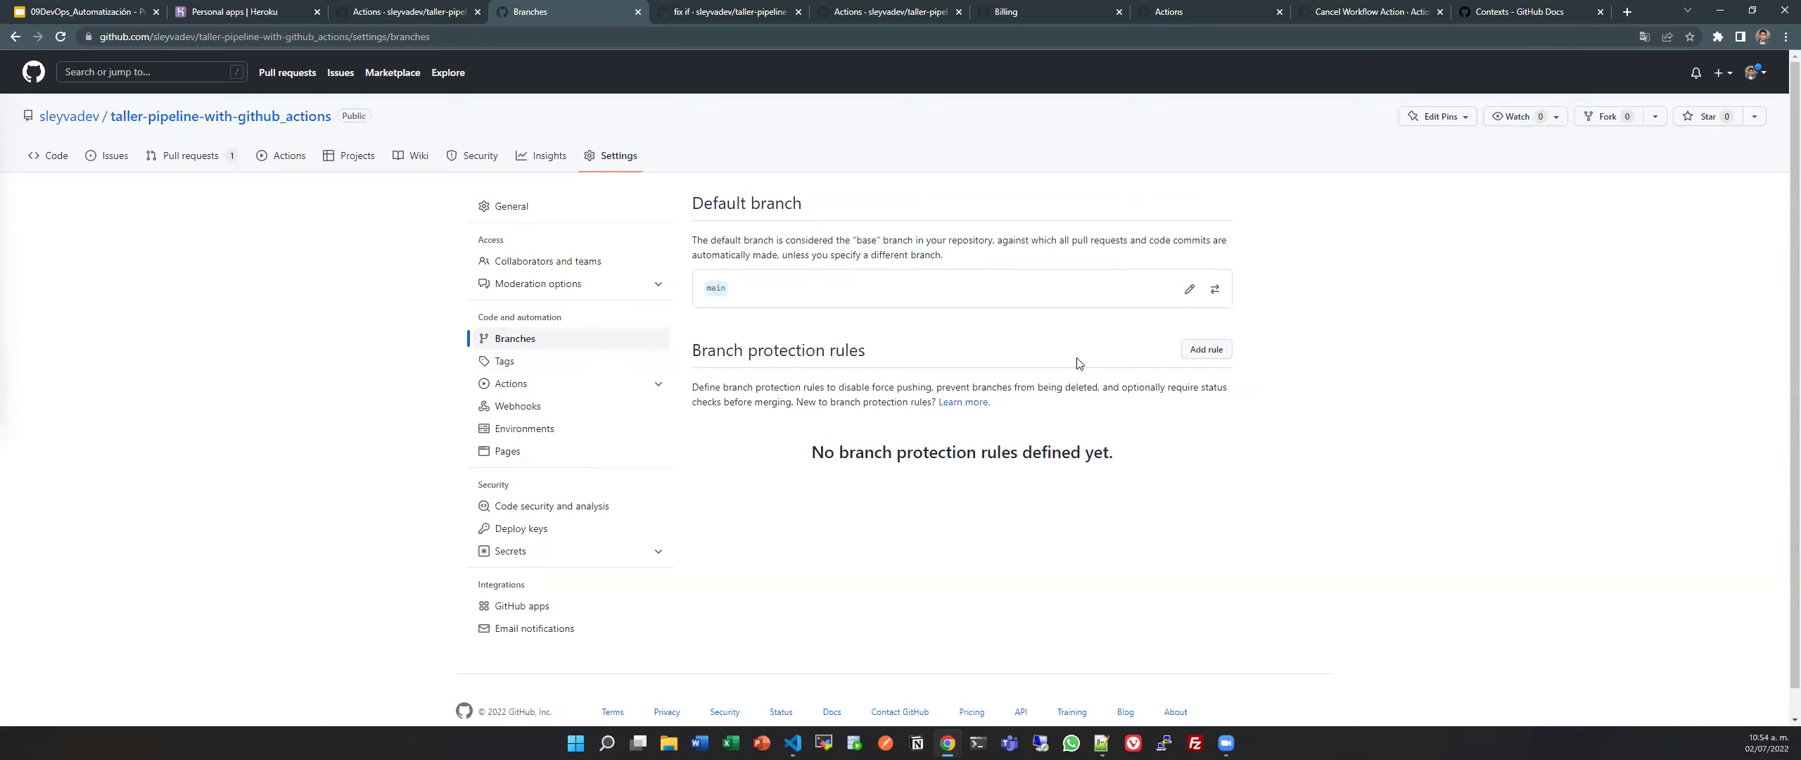
left_click(1189, 351)
Enter 'main' as the branch name pattern and tick Require a pull request before merging.
left_click(833, 298)
type("main")
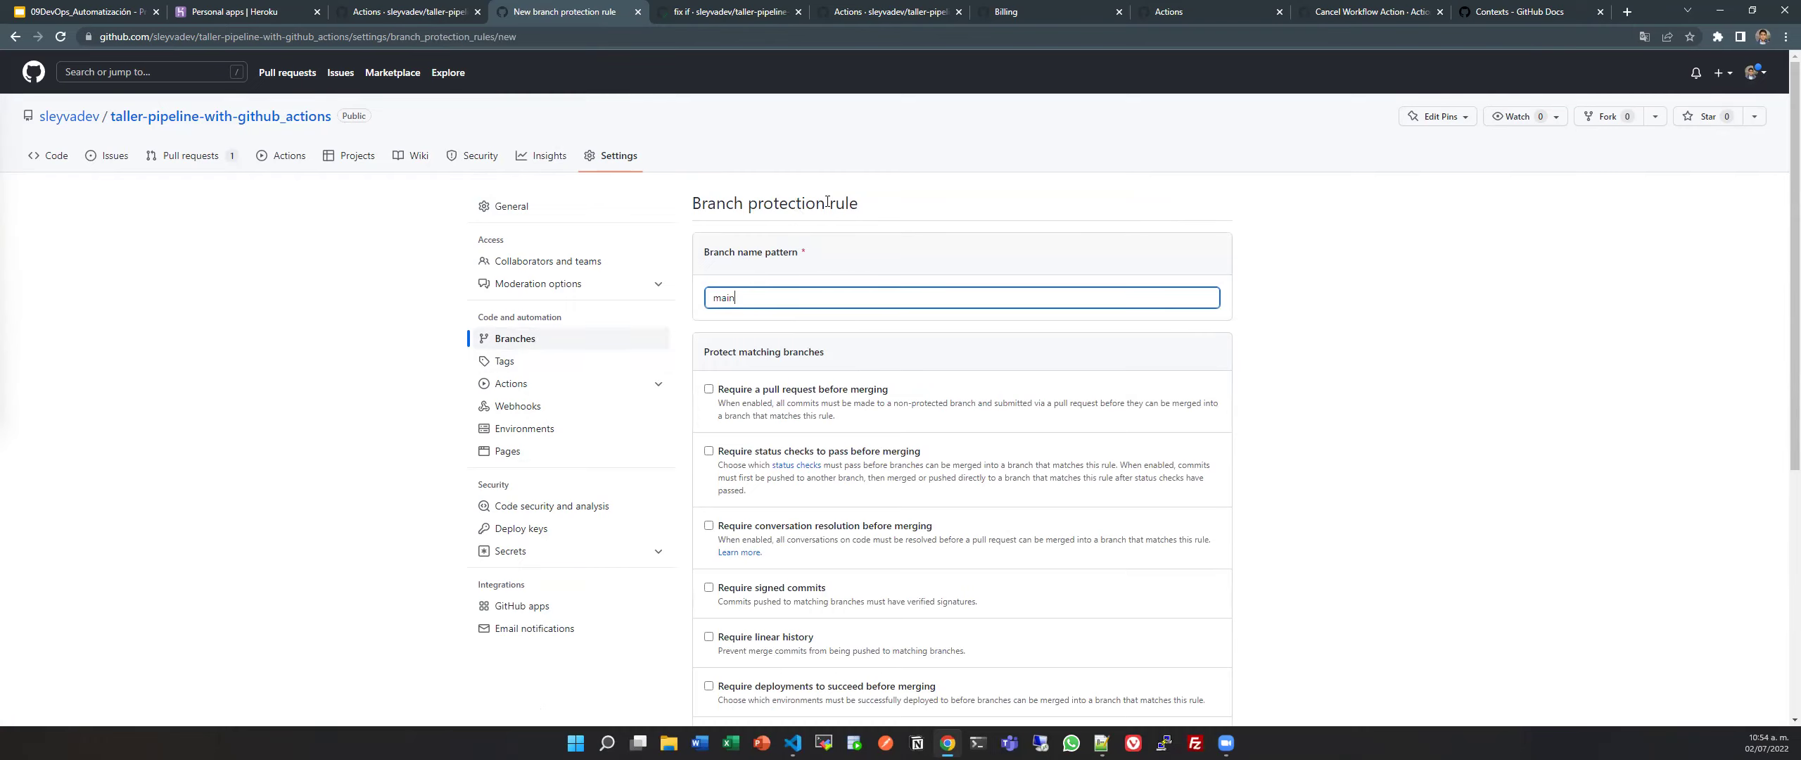
scroll(798, 322, "down", 1)
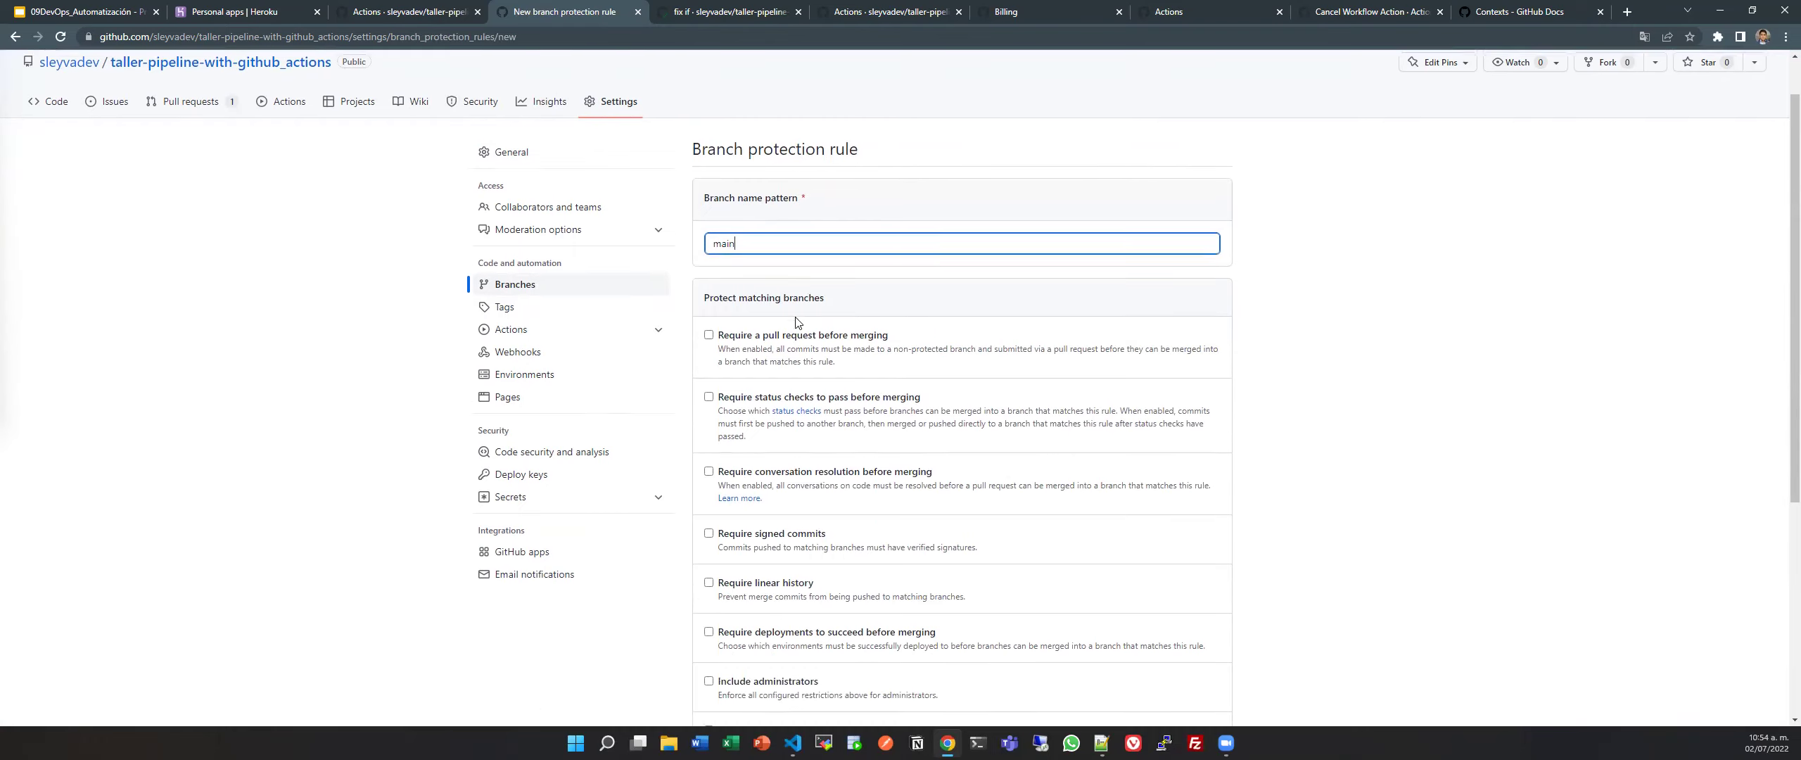
scroll(797, 322, "down", 1)
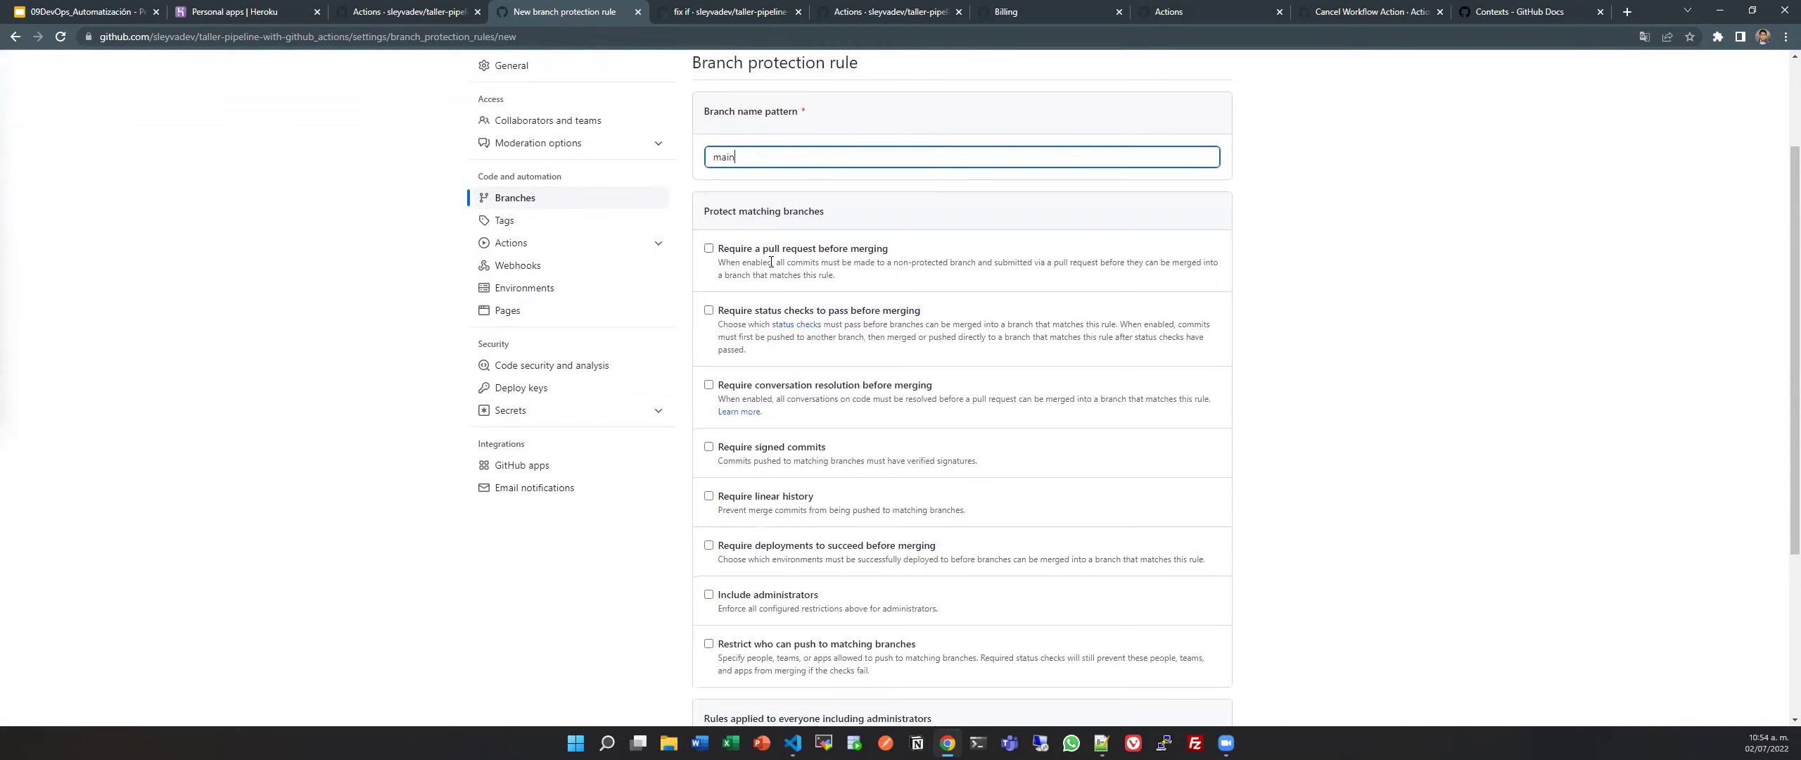
left_click(709, 249)
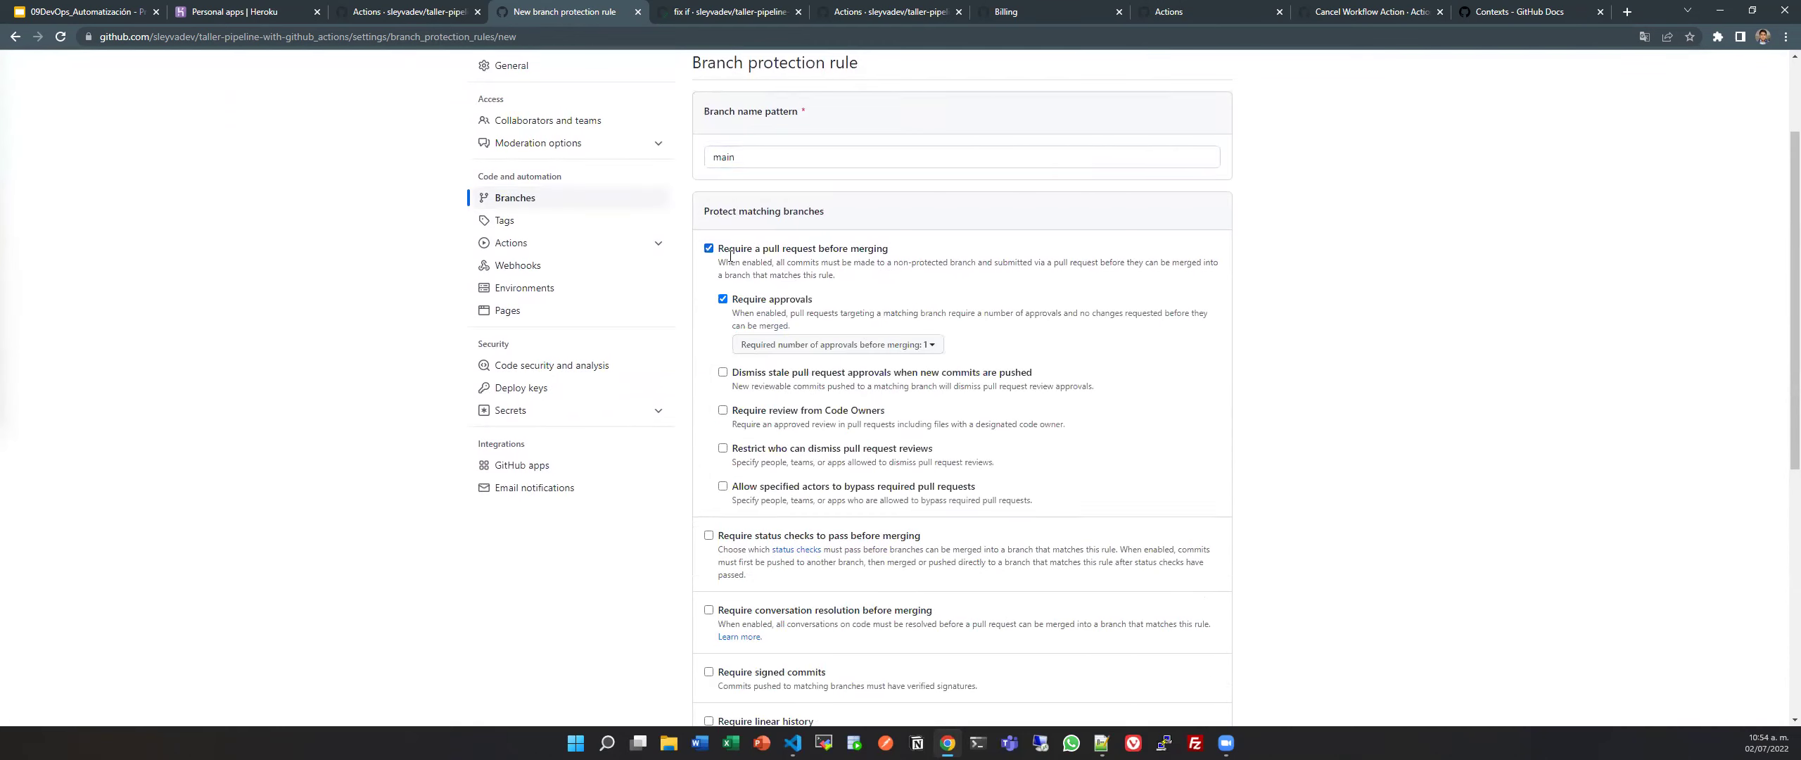
left_click_drag(723, 253, 898, 253)
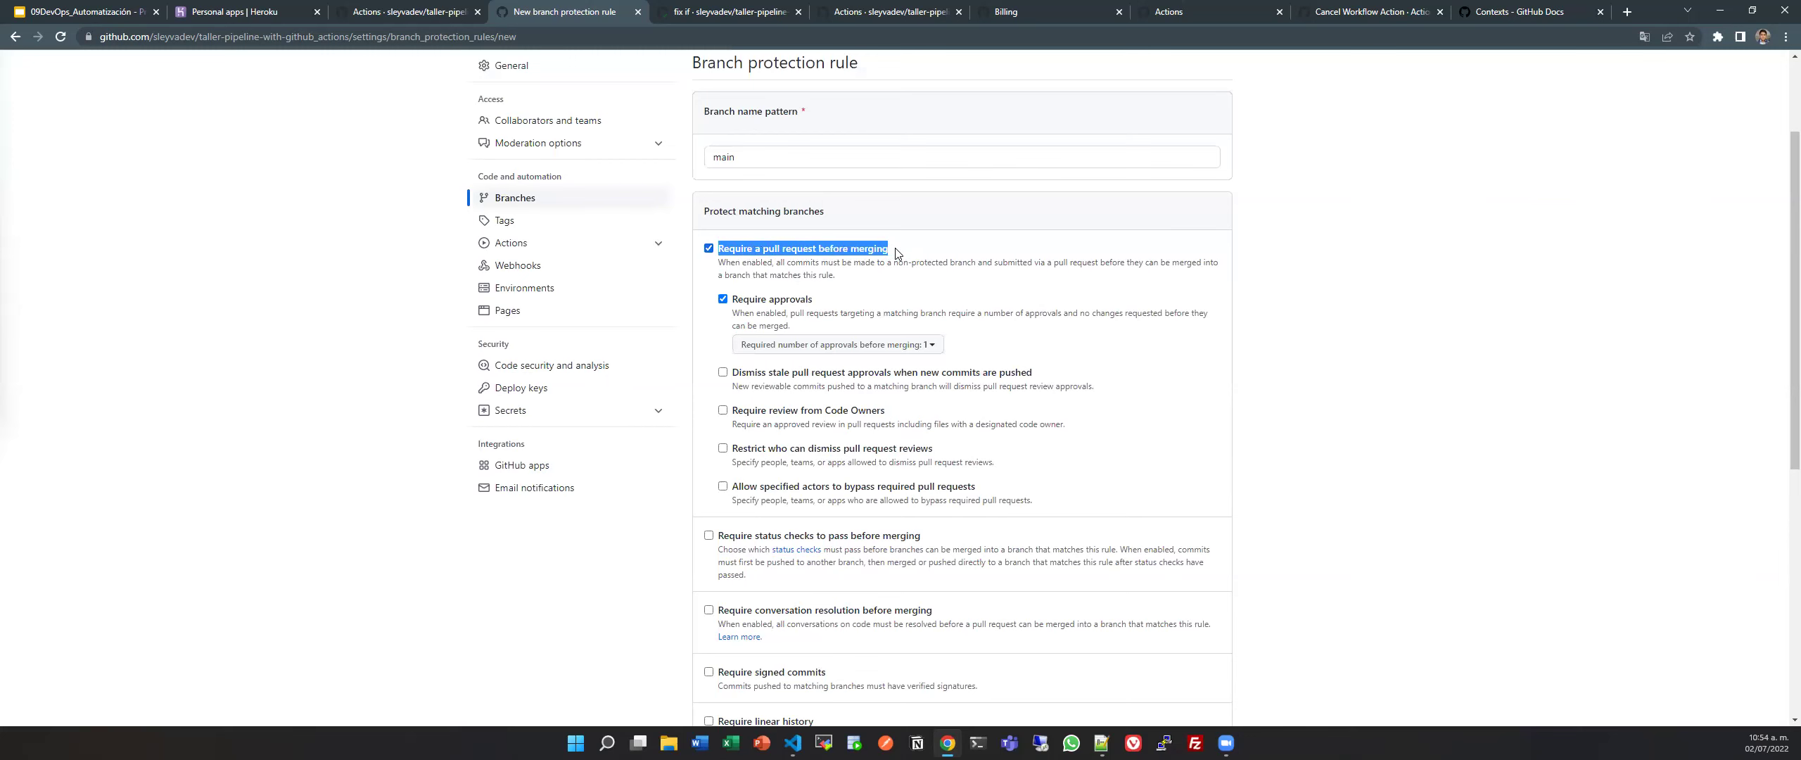
scroll(885, 325, "down", 3)
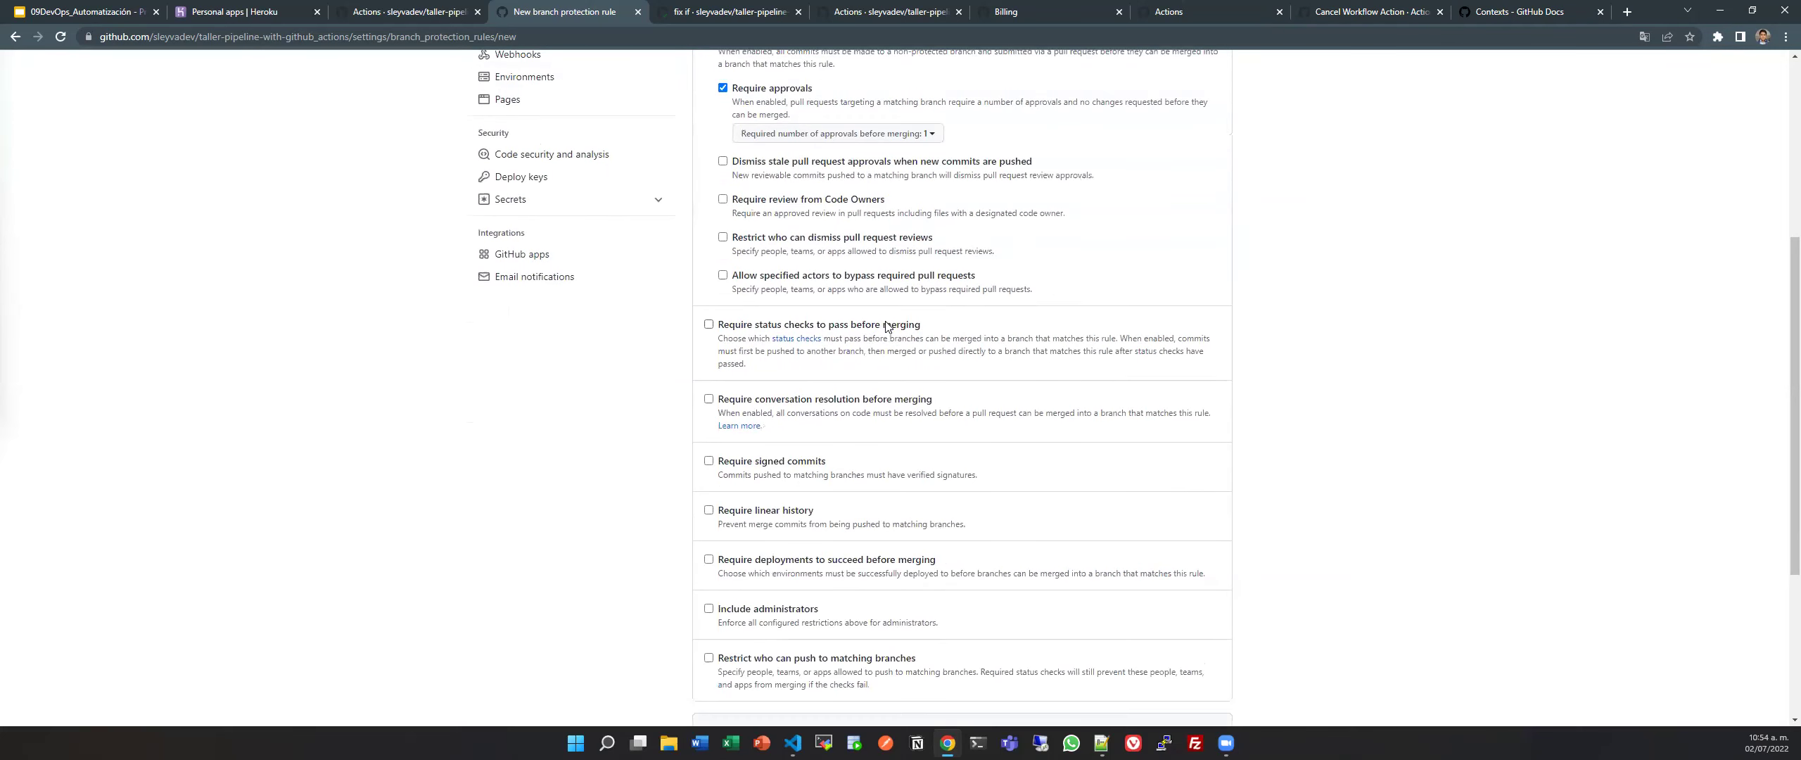
Require status checks to pass before merging, dropping the pull request requirement.
left_click(734, 326)
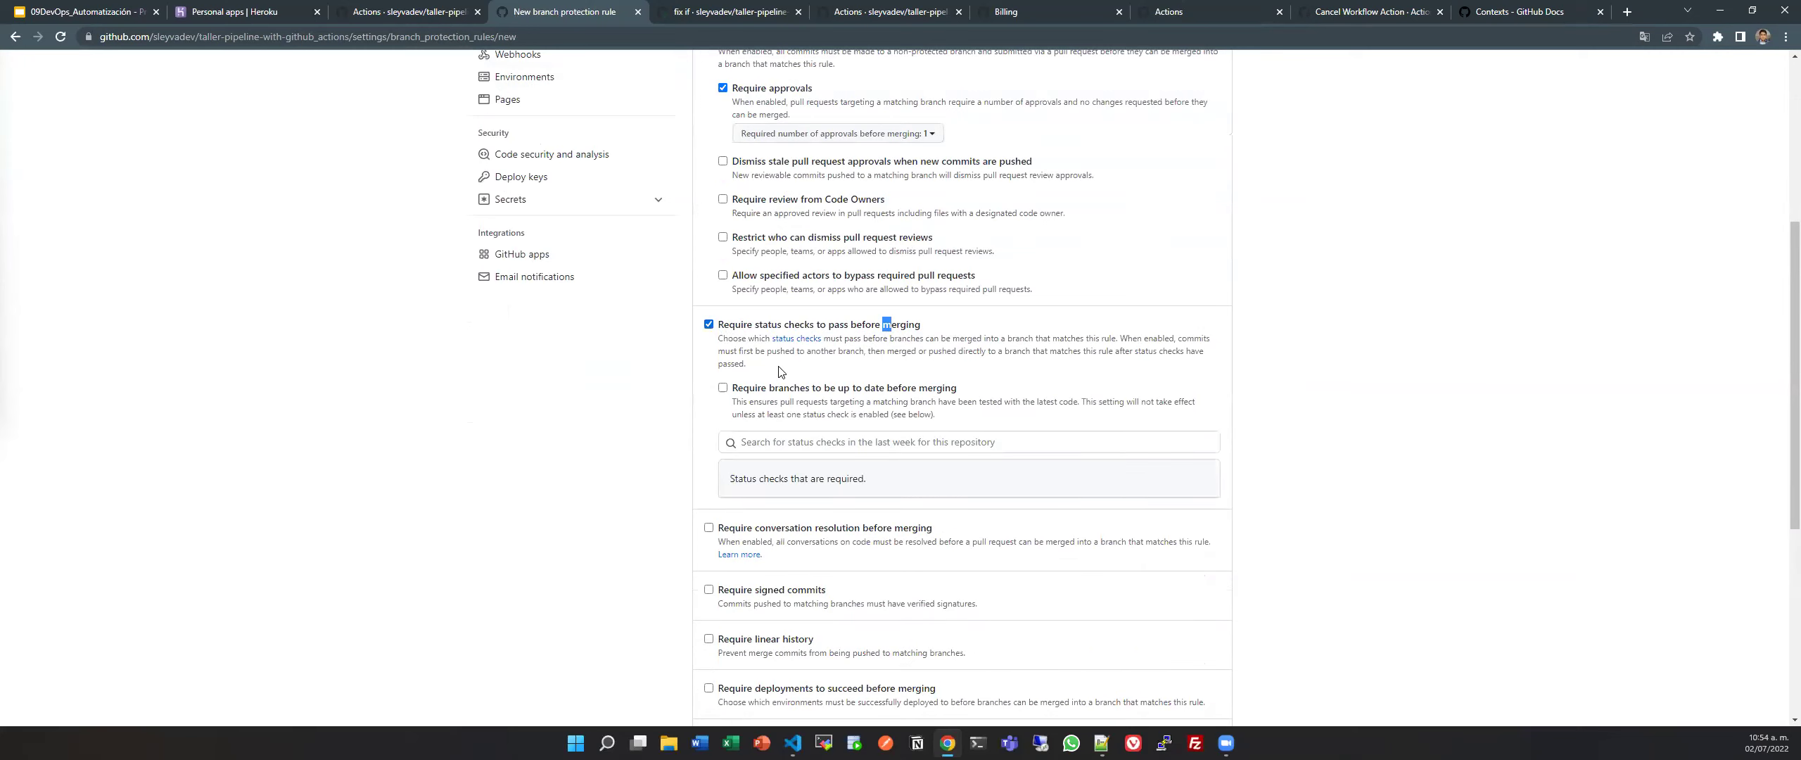
scroll(732, 322, "up", 4)
left_click(709, 319)
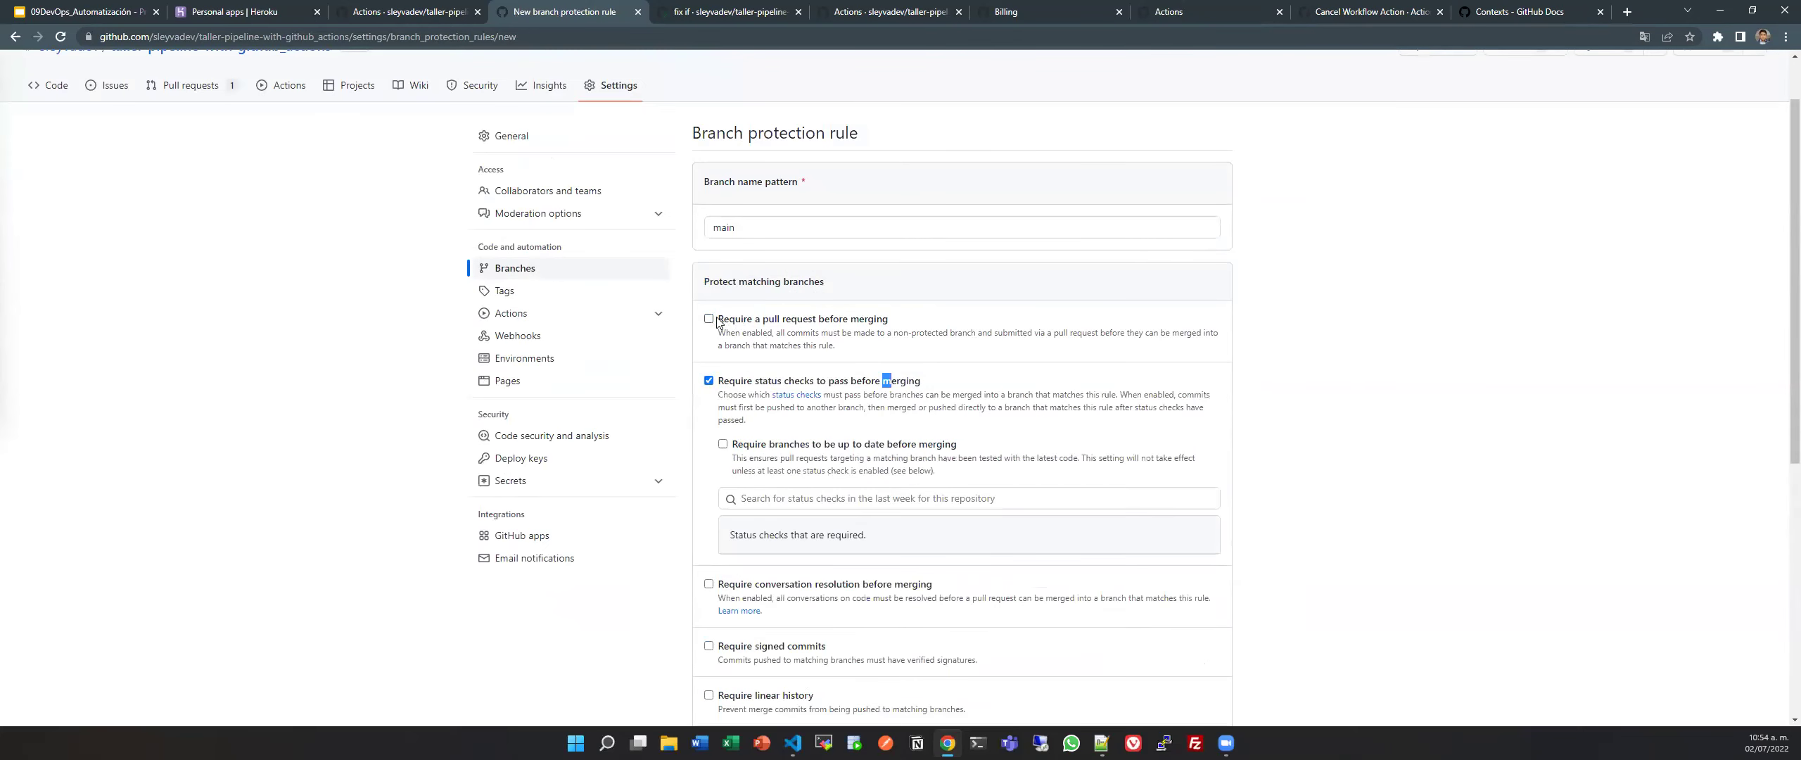
left_click(709, 319)
left_click_drag(895, 321, 709, 321)
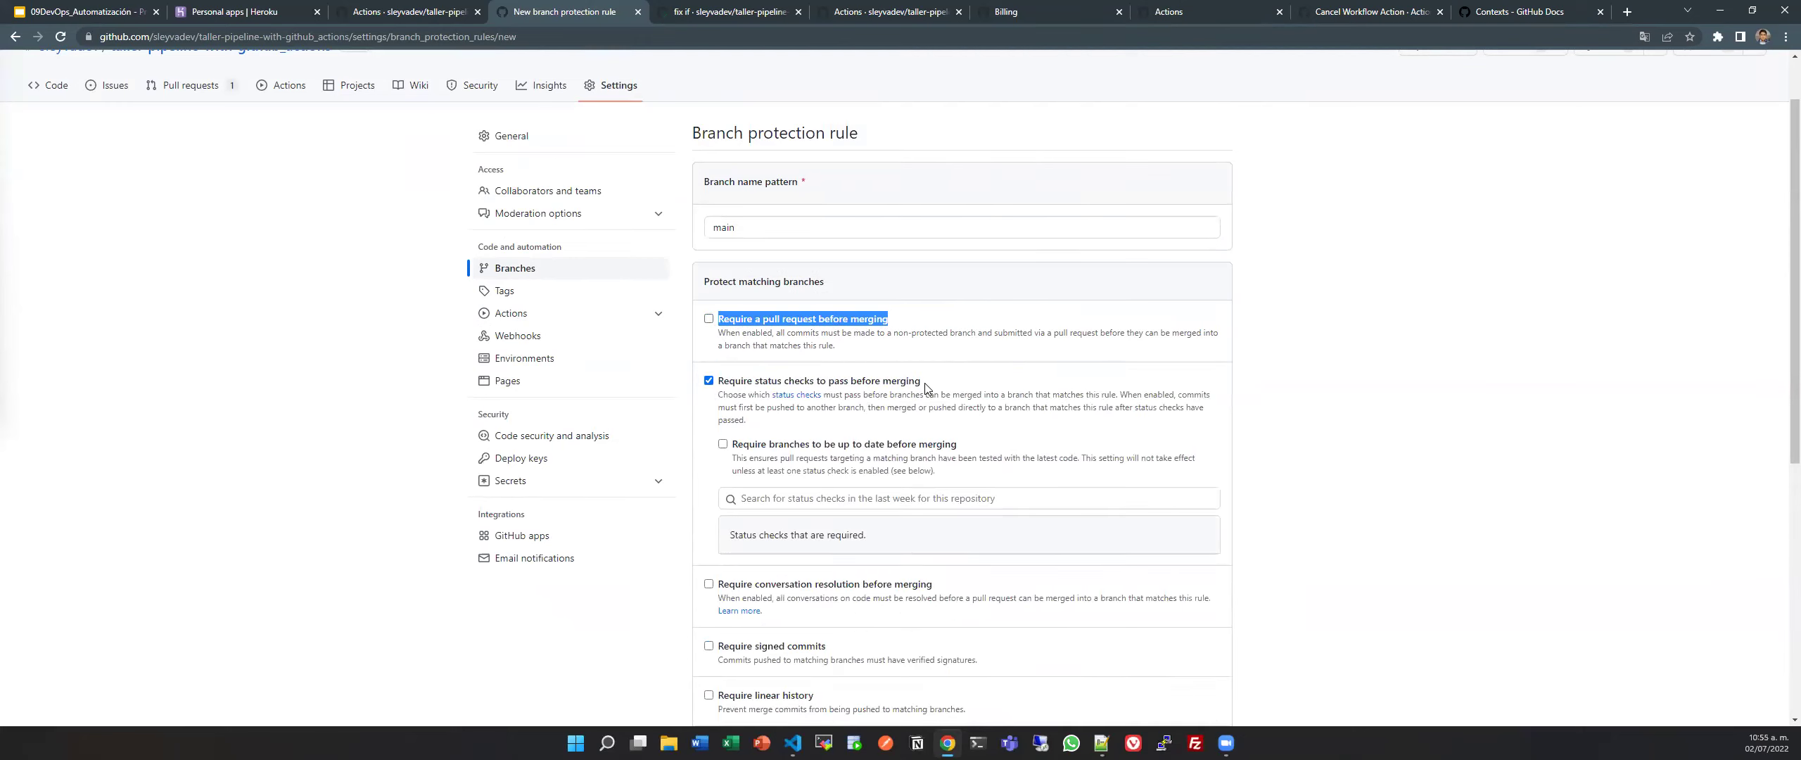
left_click_drag(921, 381, 754, 386)
left_click(892, 383)
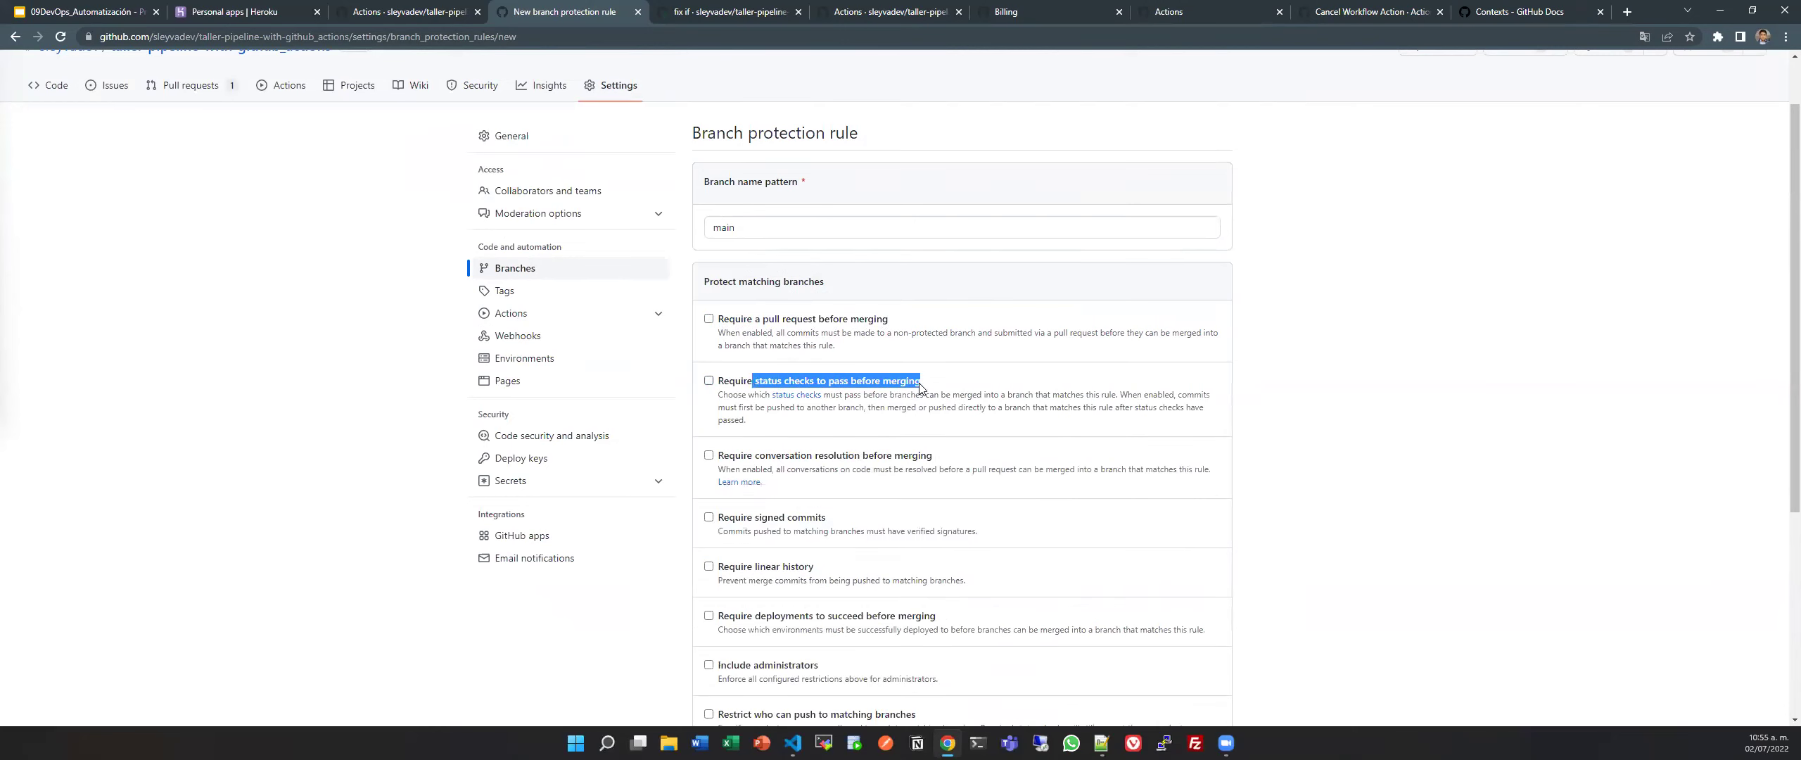
left_click(848, 385)
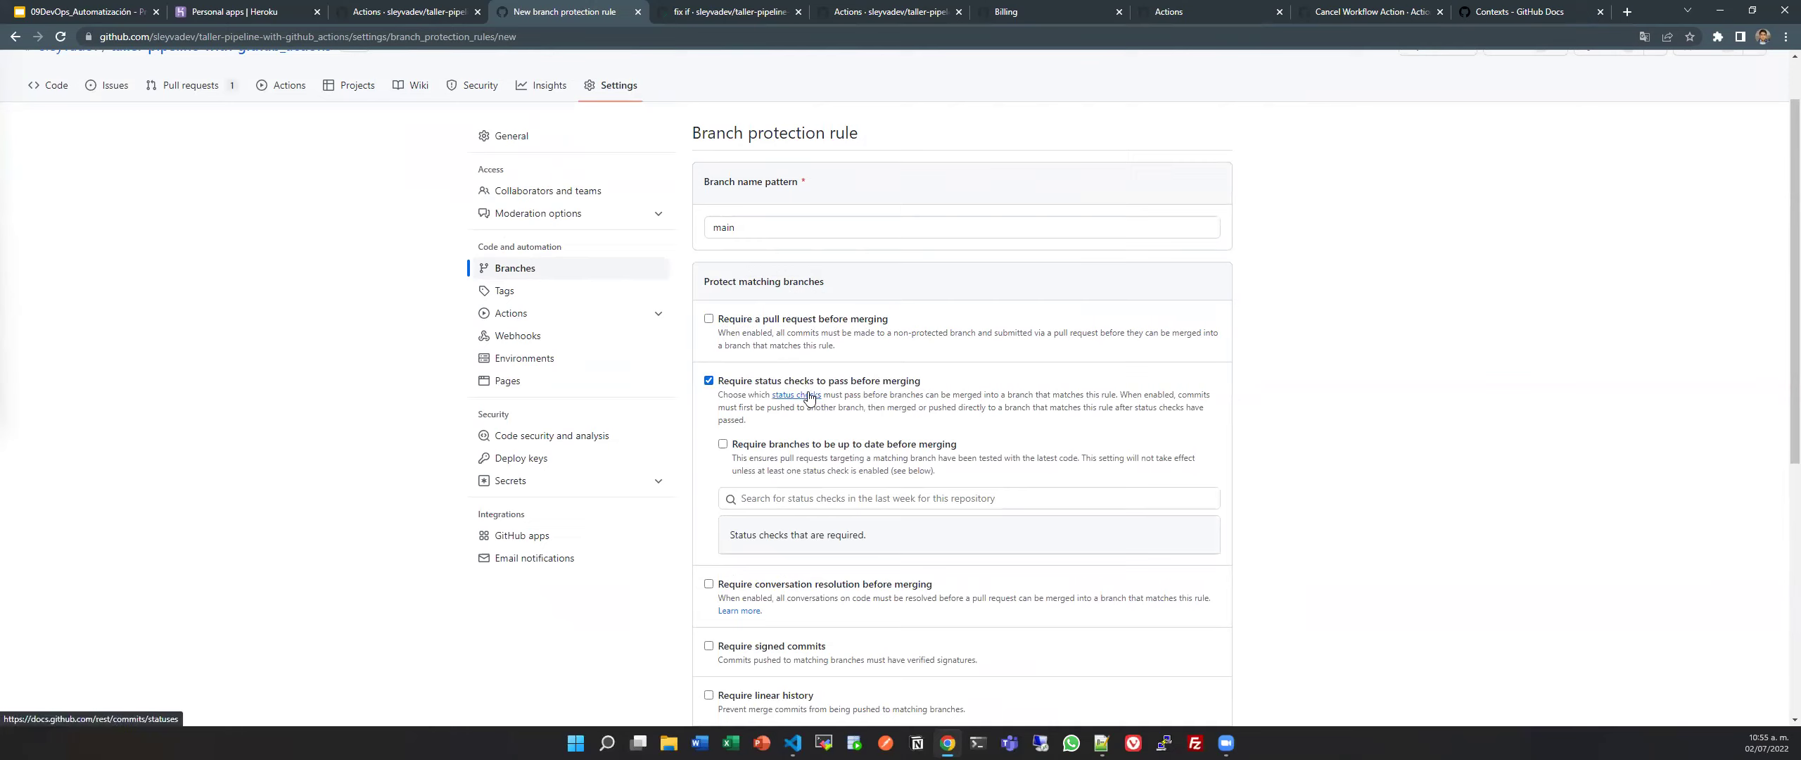
Require branches to be up to date and add taller as a required status check.
left_click(723, 444)
left_click(823, 499)
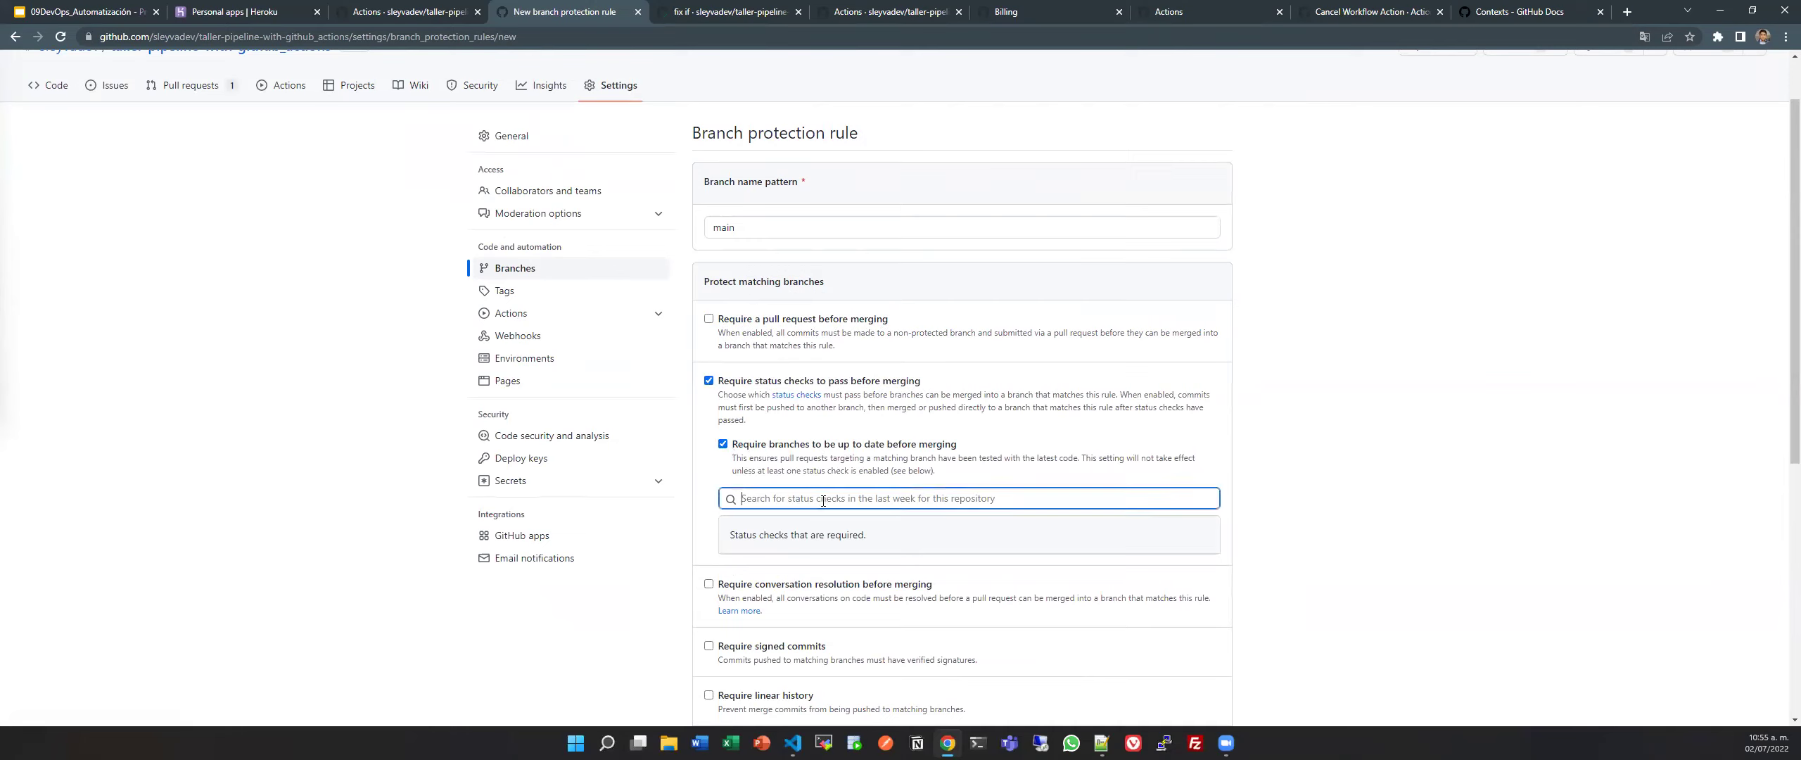
type("build")
key("BackSpace")
key("BackSpace")
key("BackSpace")
key("BackSpace")
key("BackSpace")
type("ta")
key("Down")
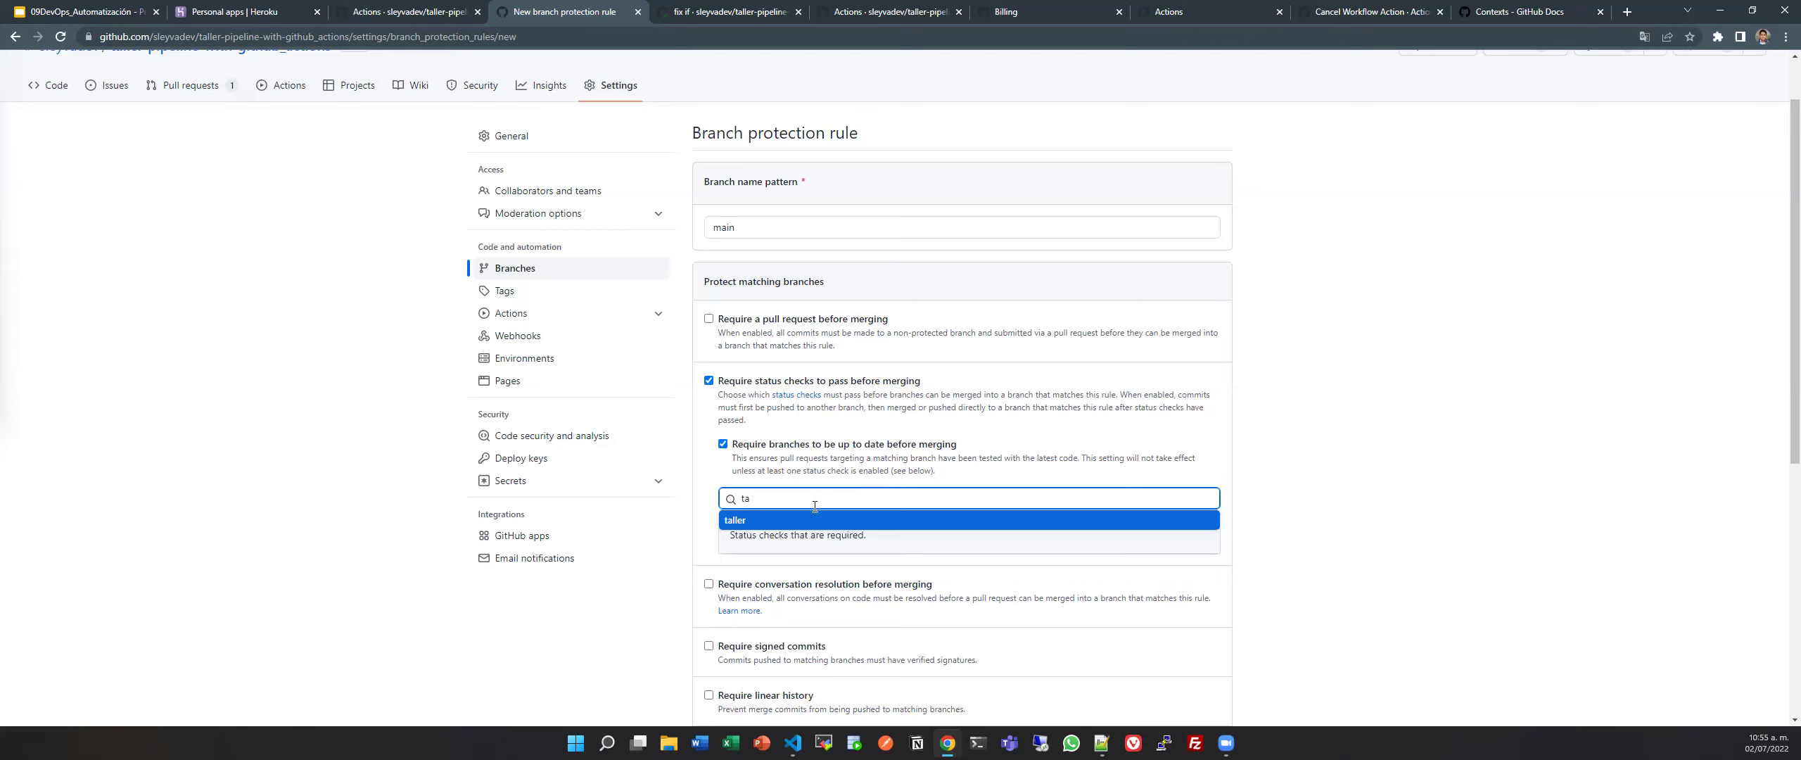
left_click(775, 522)
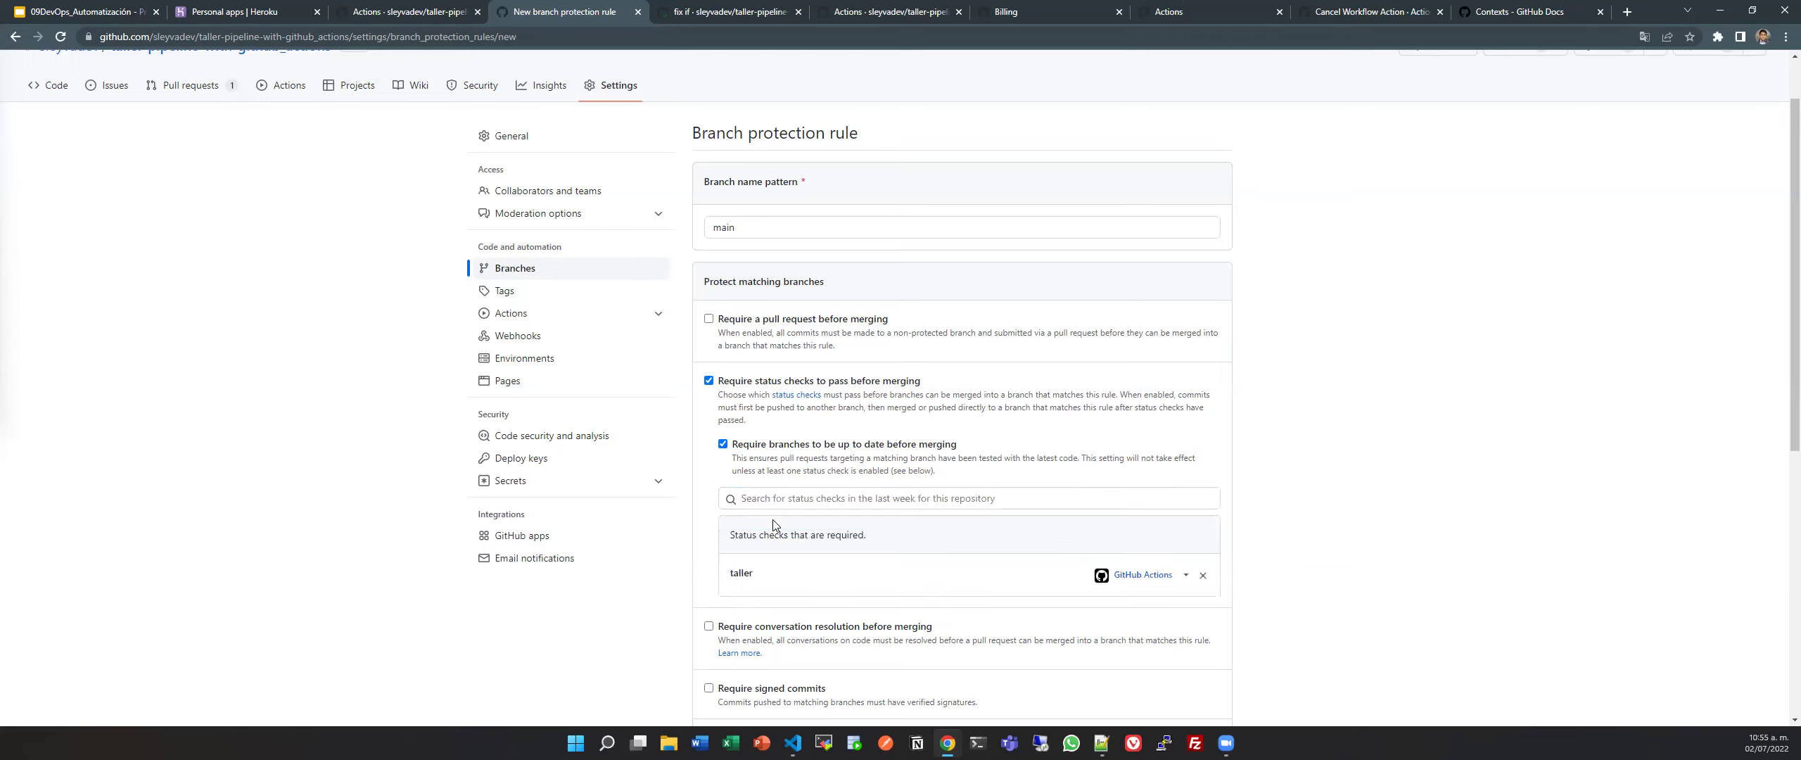
left_click(1152, 577)
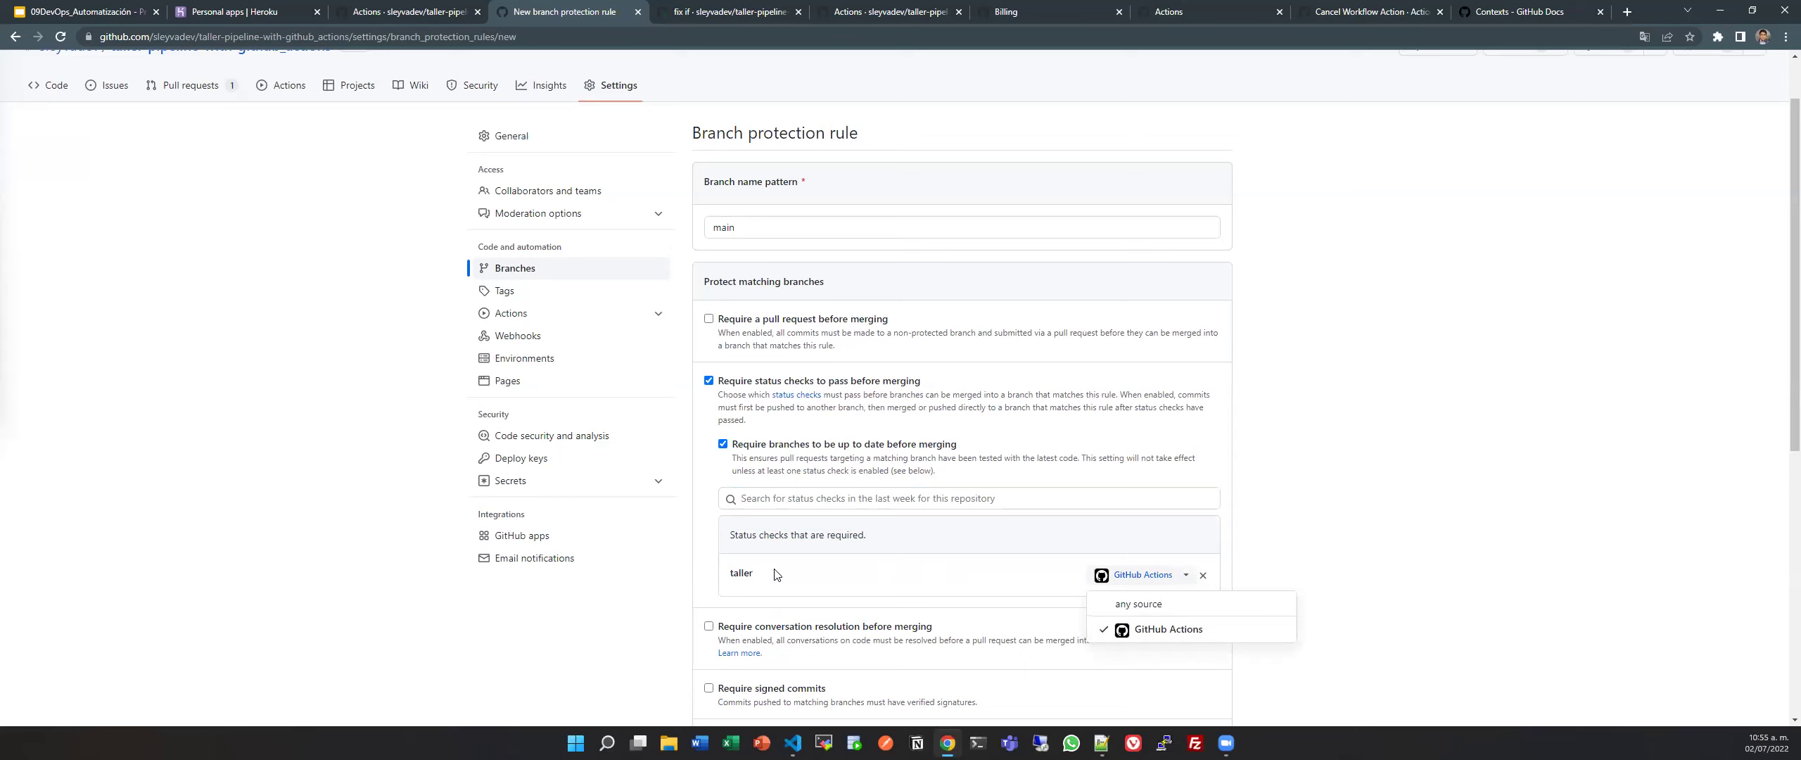
scroll(775, 575, "down", 7)
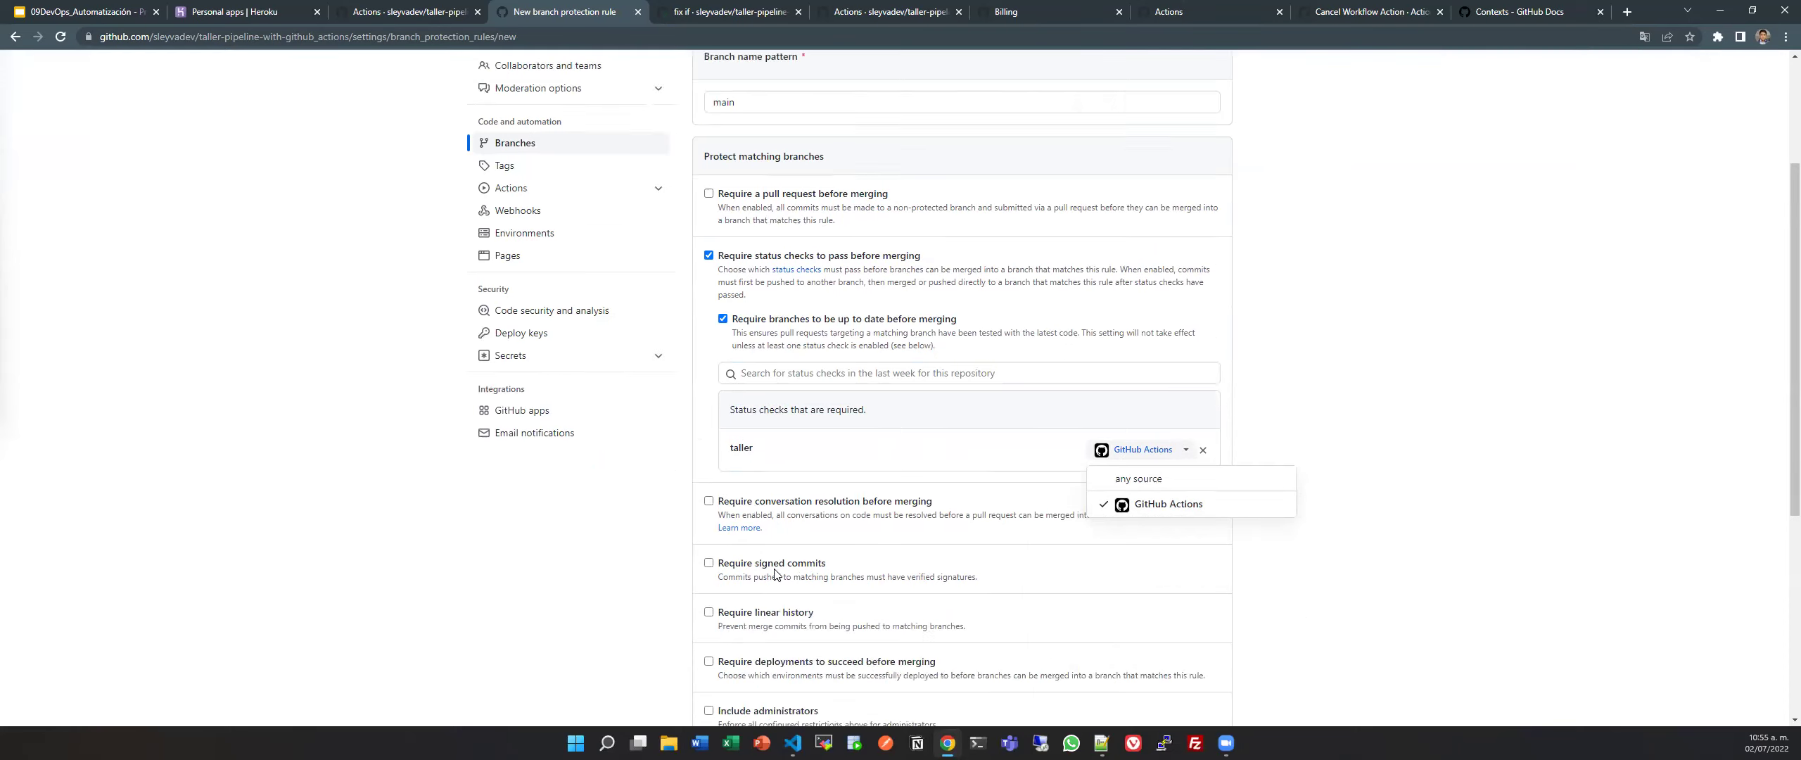
scroll(774, 568, "up", 4)
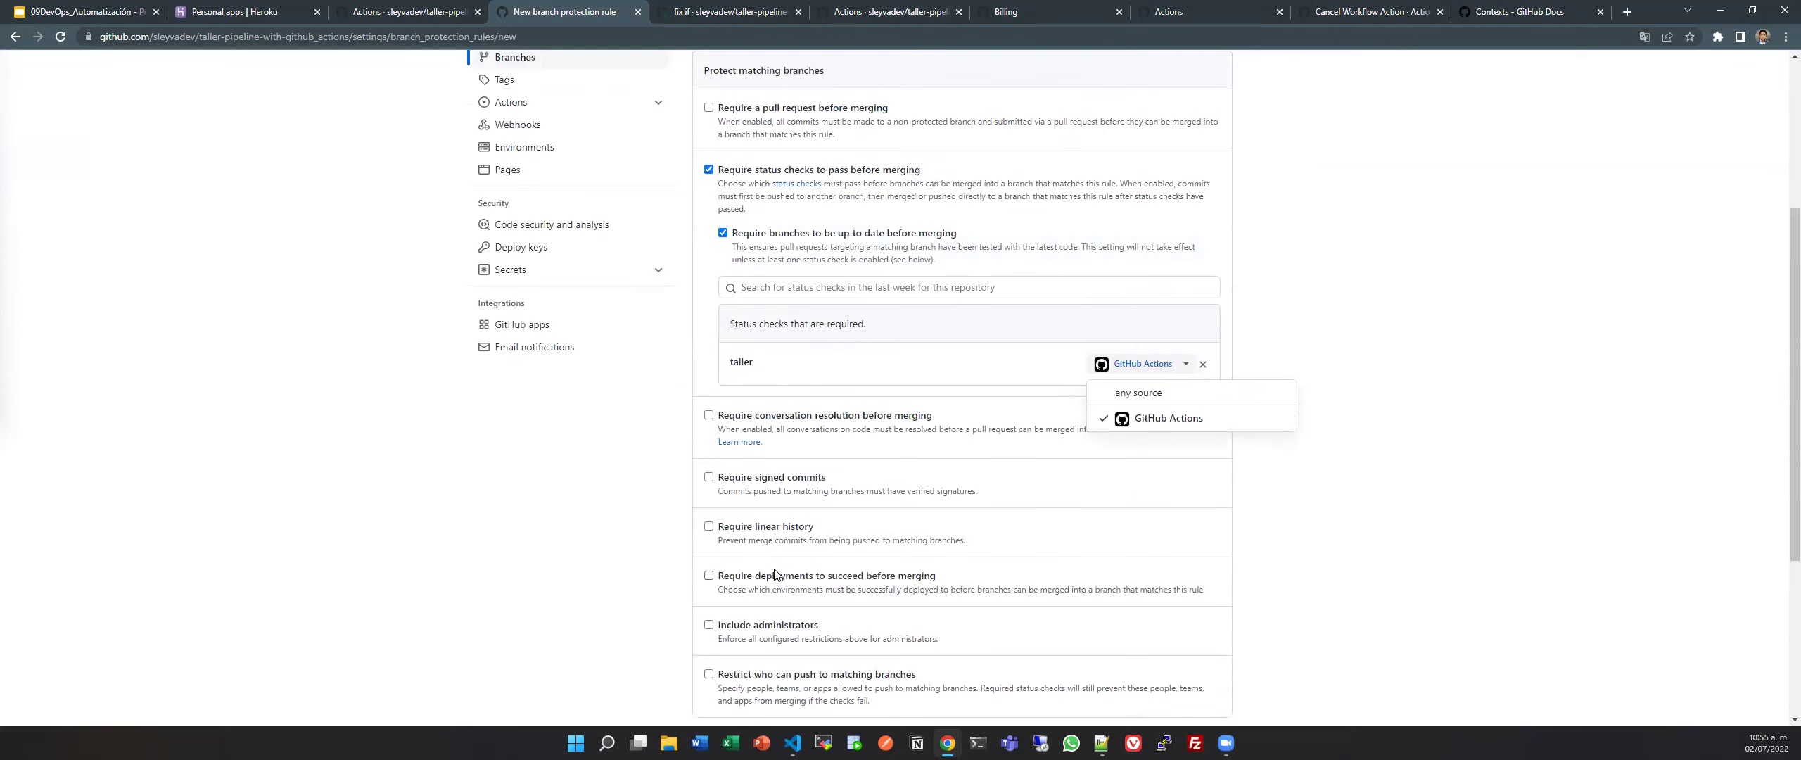
scroll(775, 571, "up", 4)
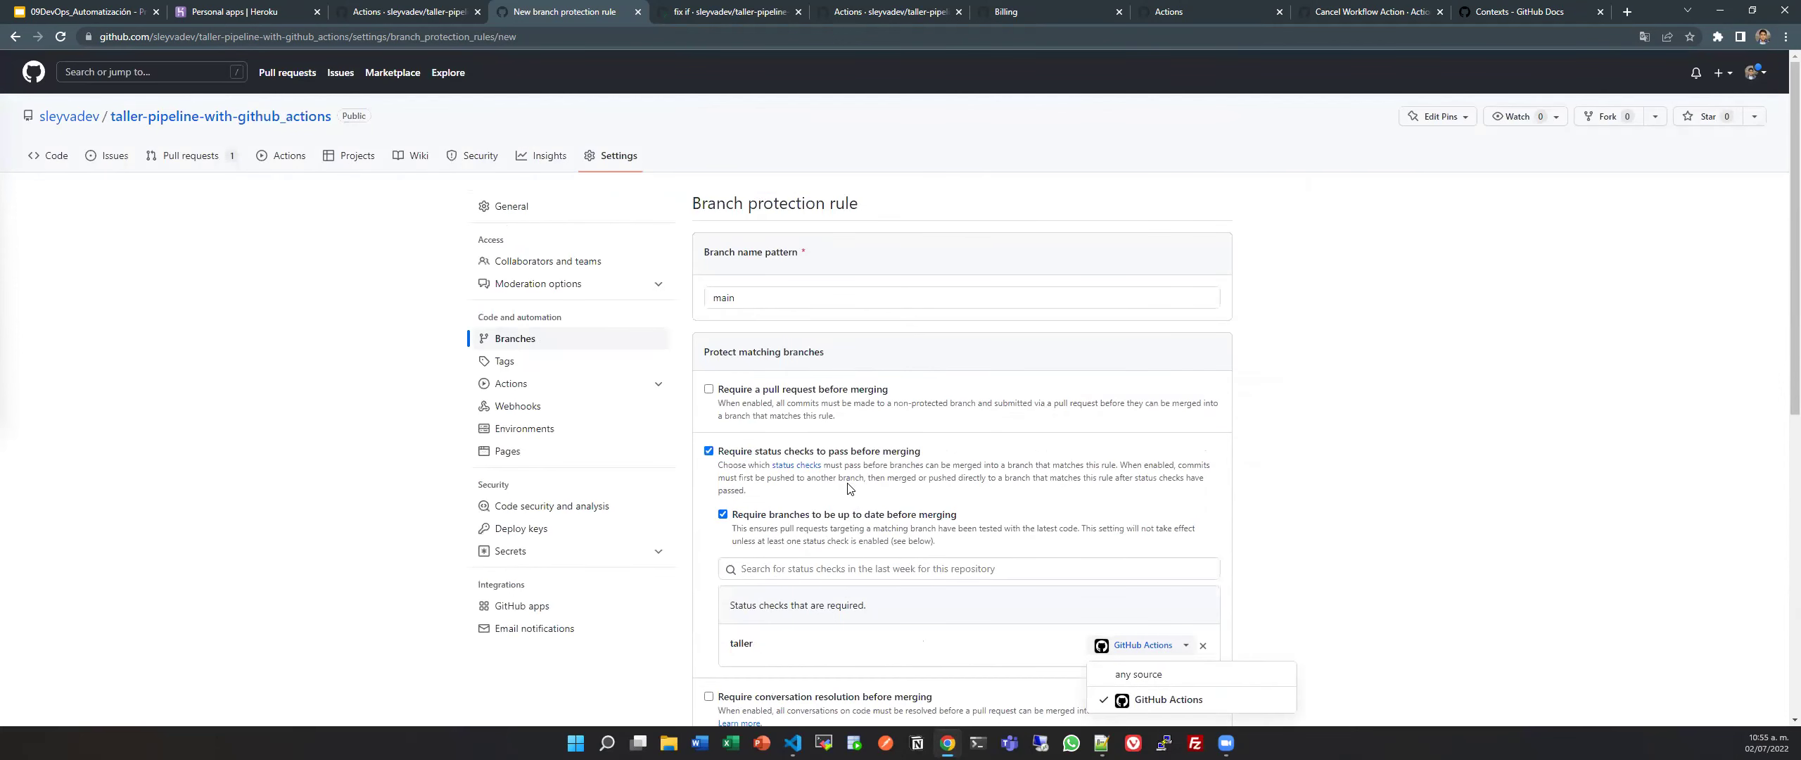
scroll(848, 487, "down", 5)
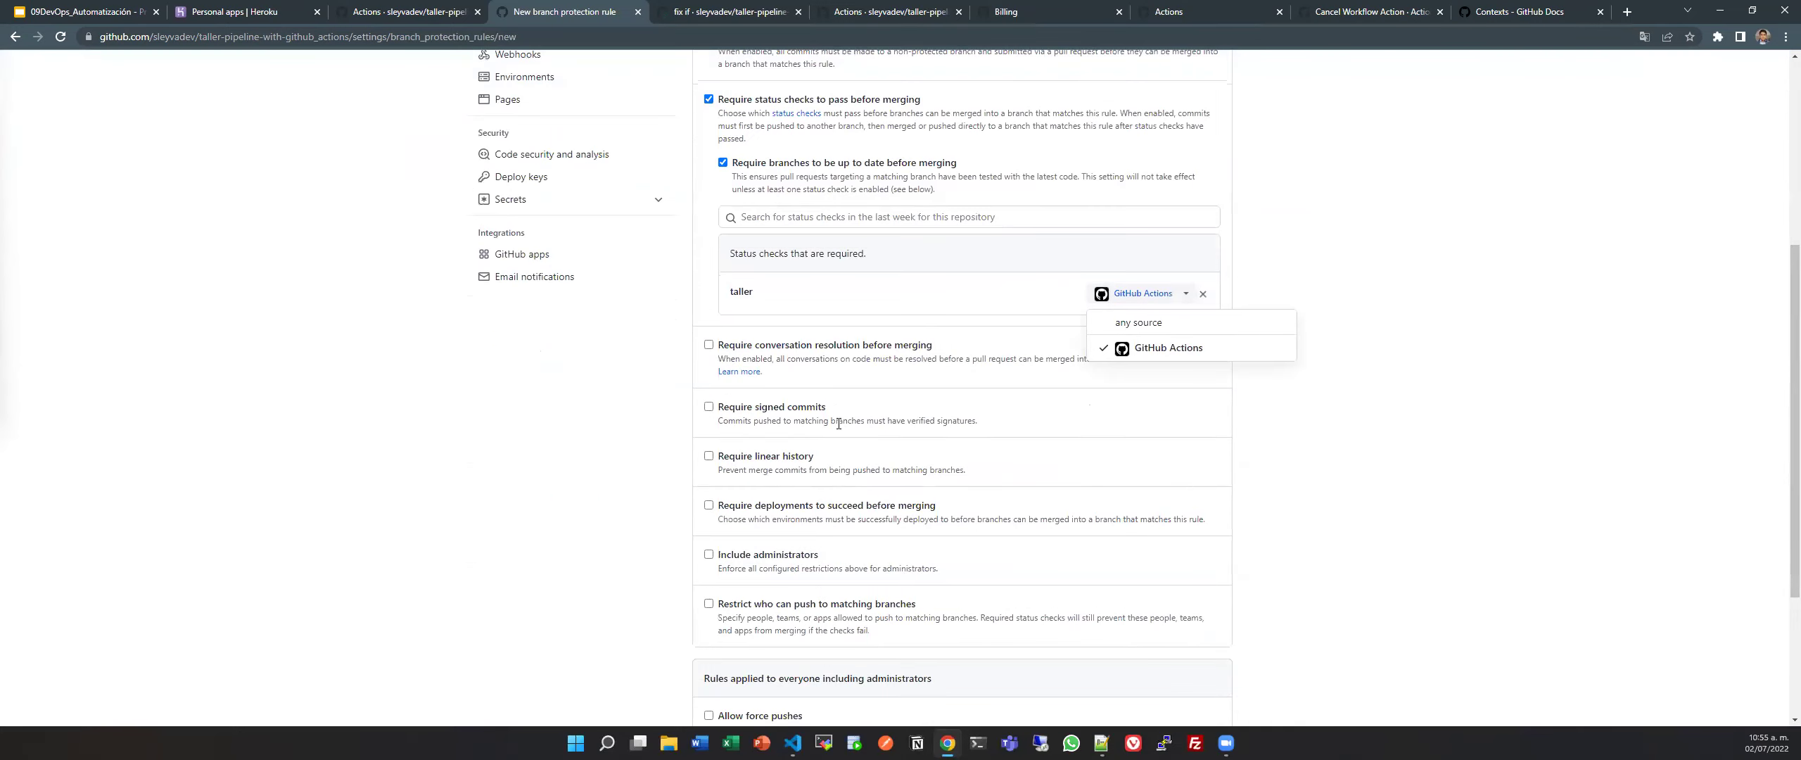
scroll(825, 496, "down", 2)
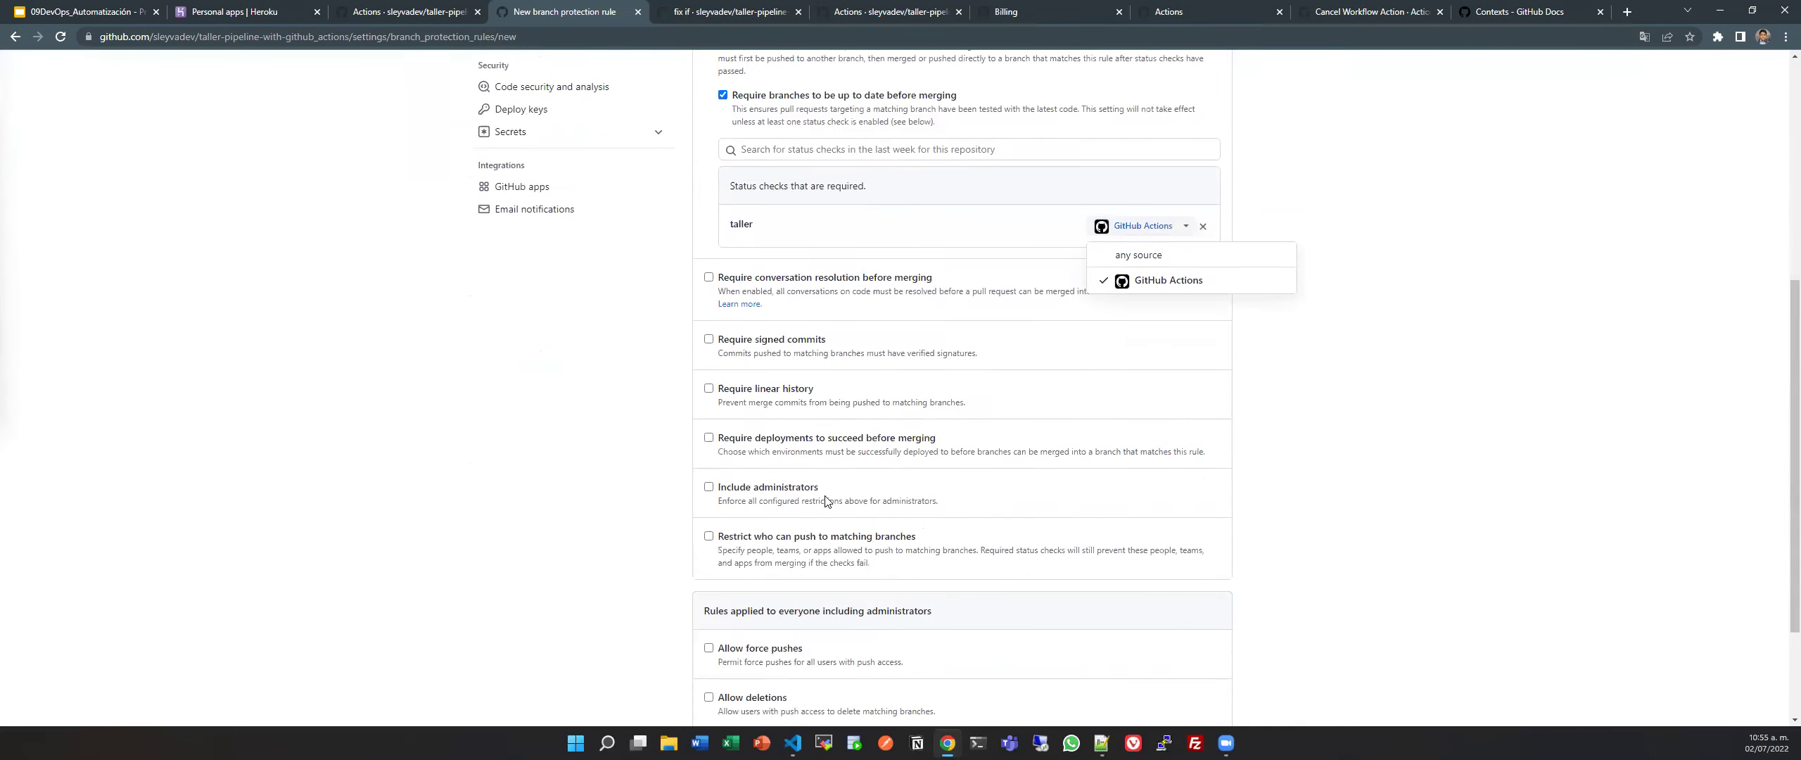
scroll(827, 500, "up", 7)
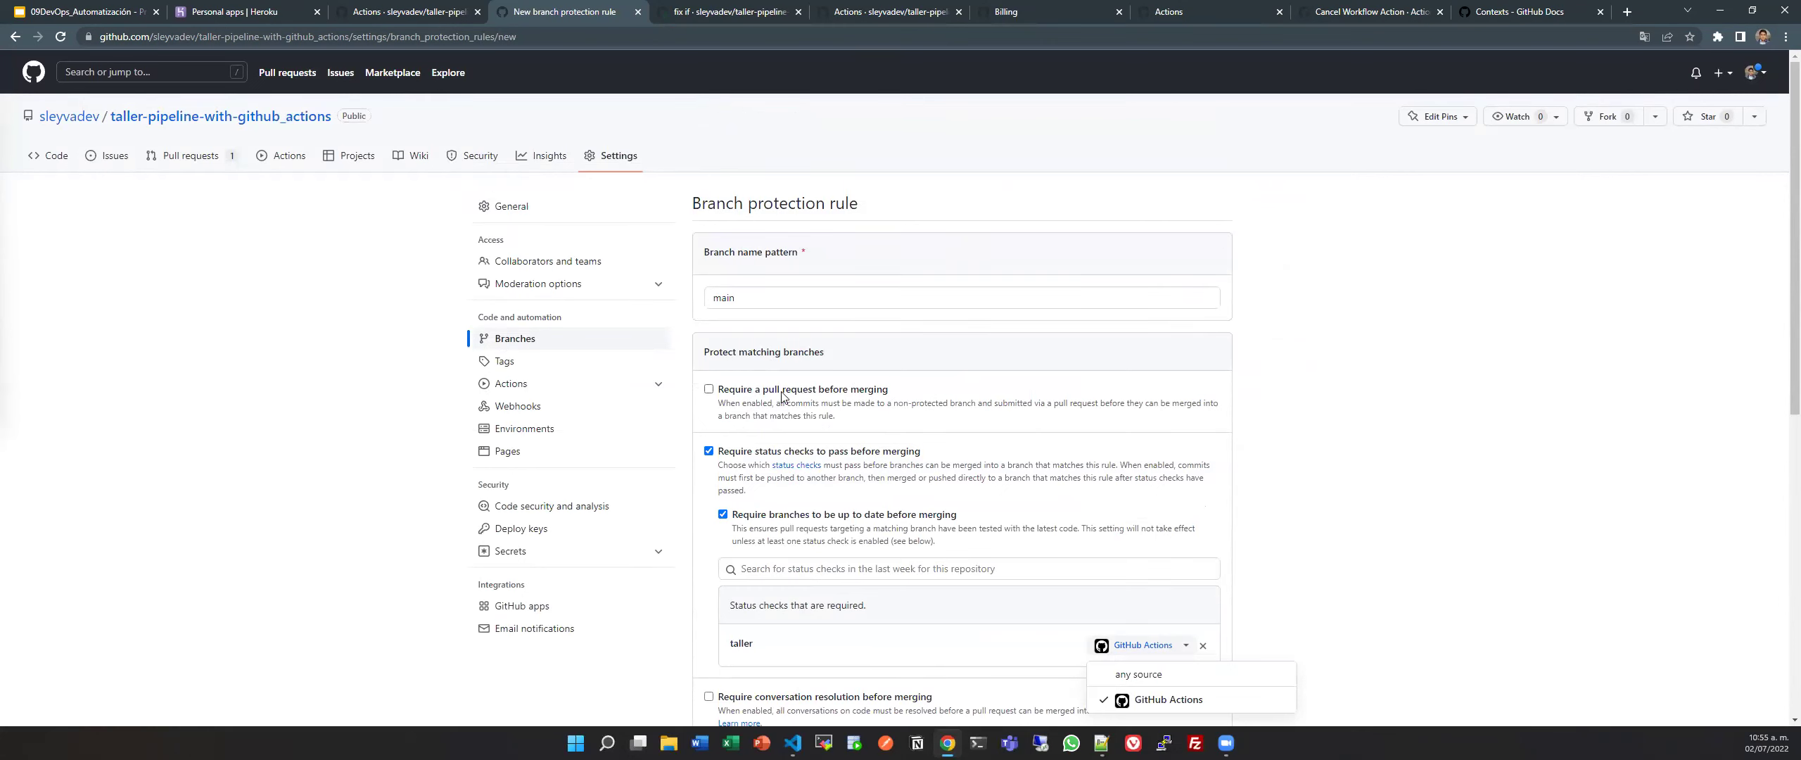
Tick Require a pull request before merging again and enable Require approvals.
left_click(708, 390)
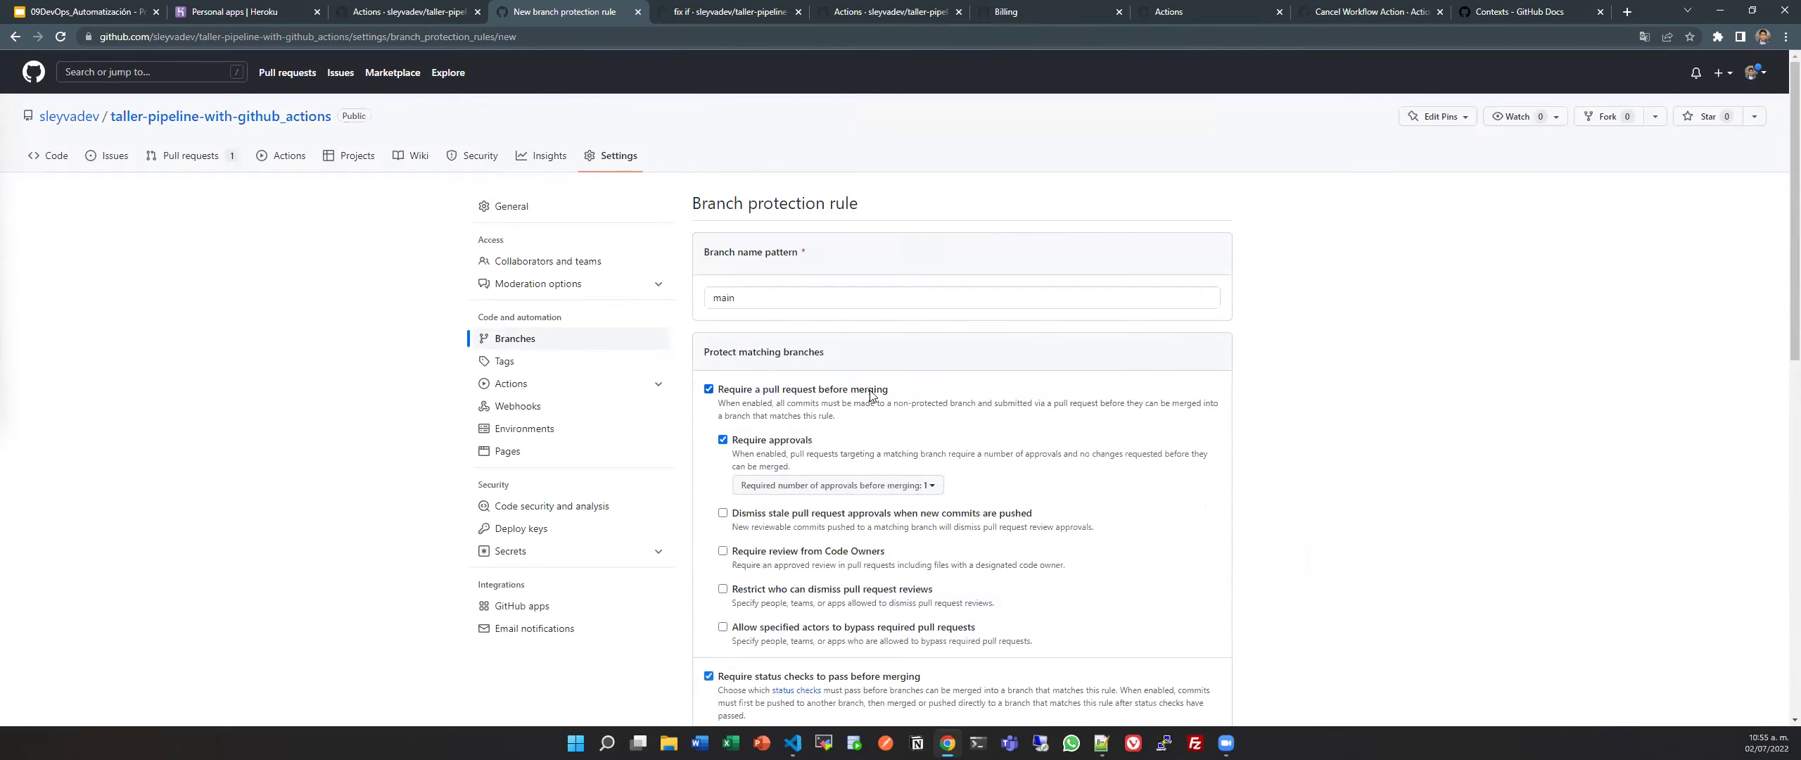
left_click_drag(888, 391, 728, 396)
scroll(828, 529, "down", 3)
left_click_drag(922, 466, 713, 469)
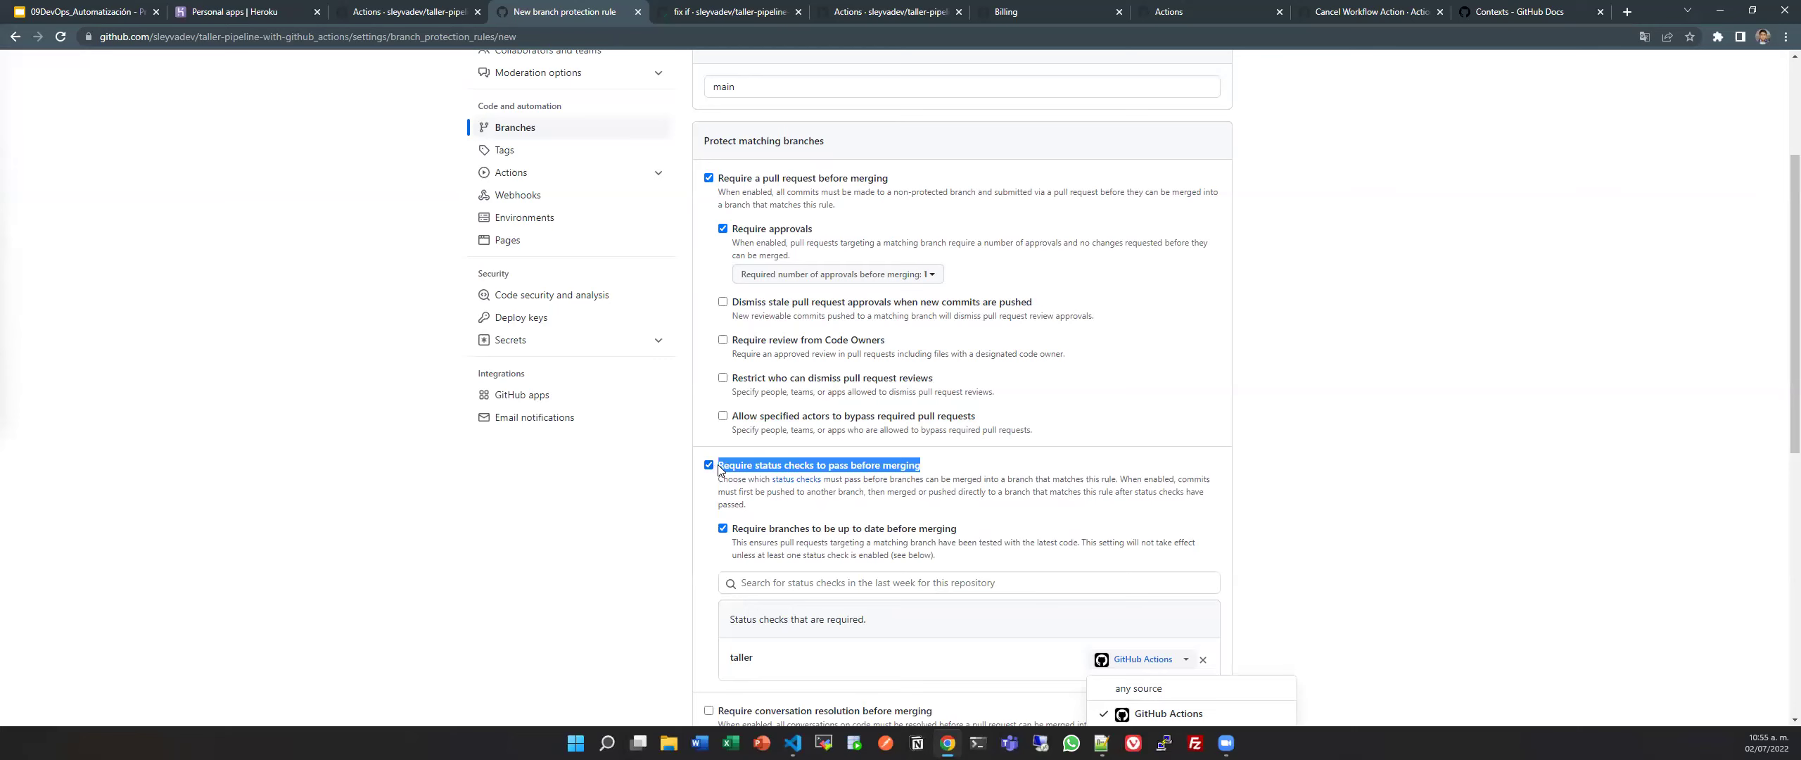
left_click(926, 479)
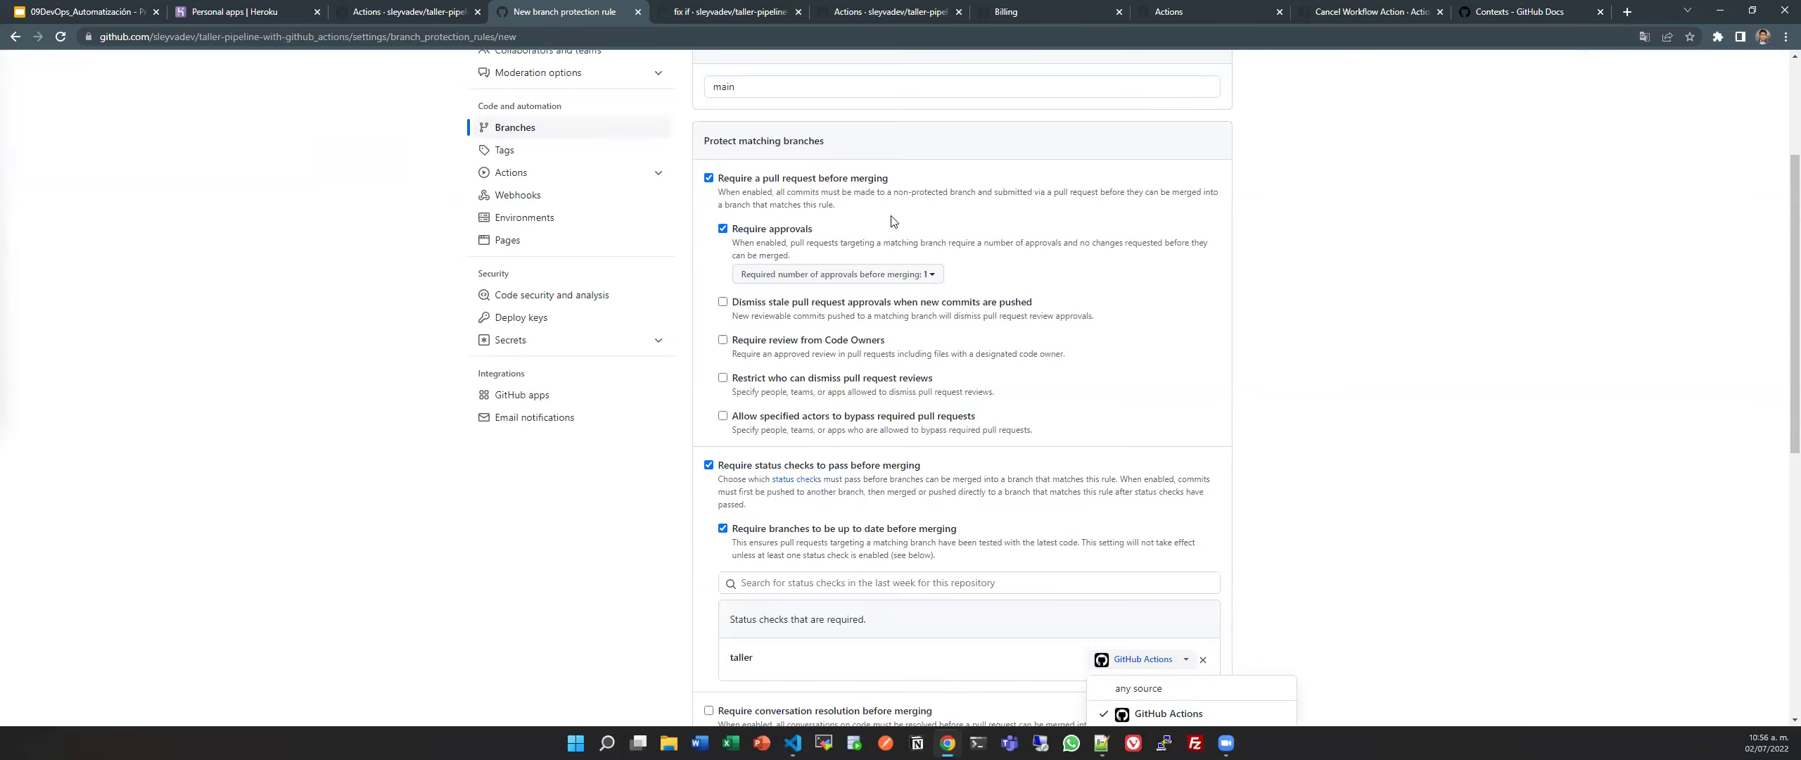
scroll(913, 320, "up", 2)
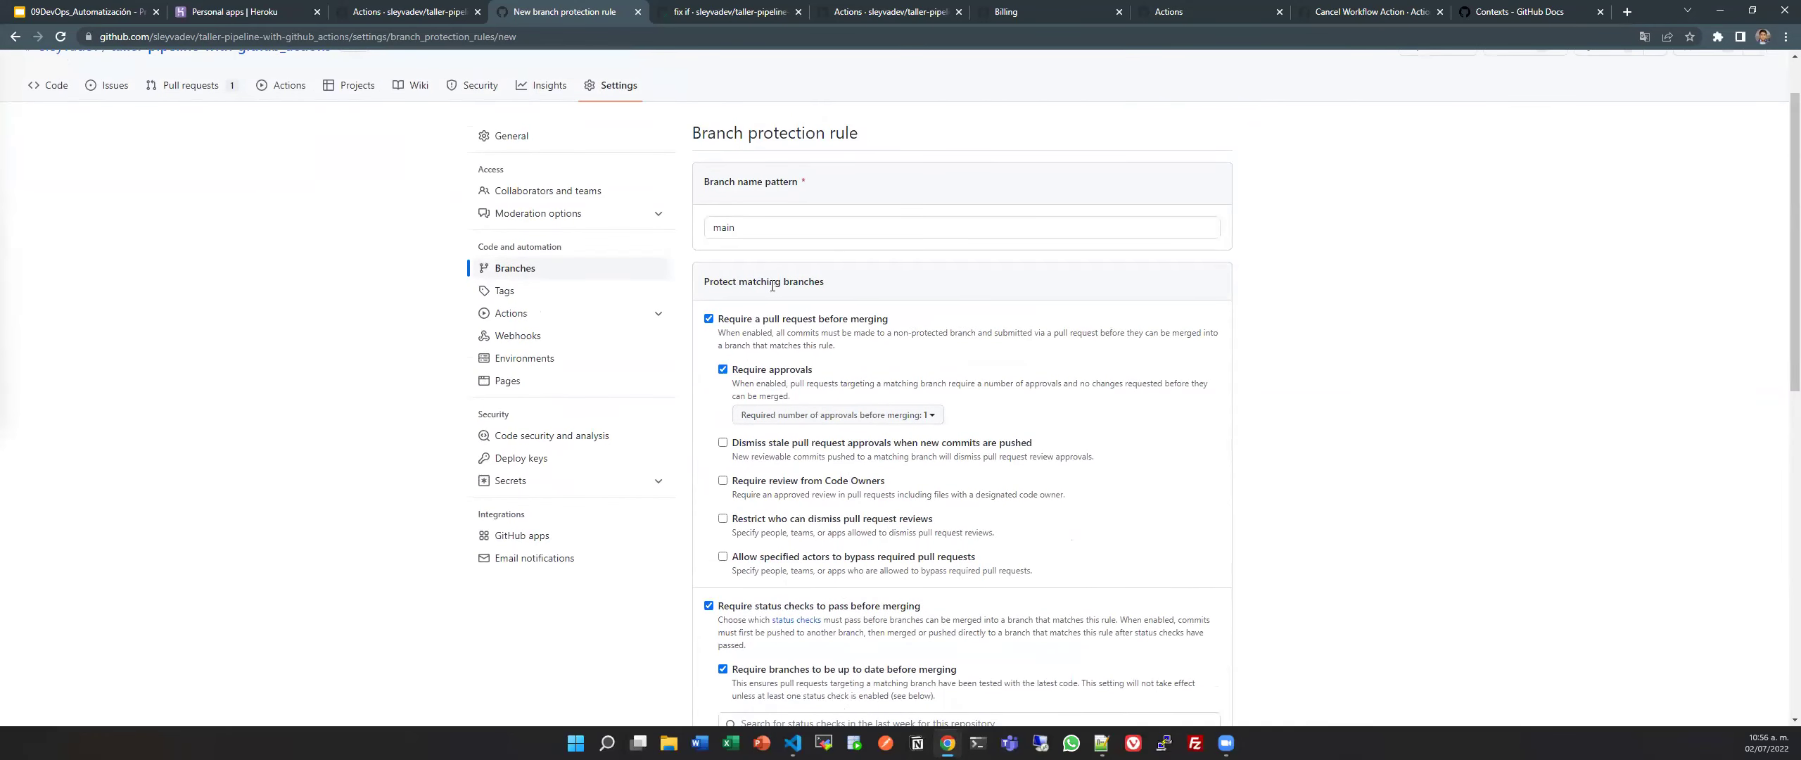
left_click_drag(830, 374, 721, 365)
left_click(721, 367)
Untick the pull request requirement, create the rule, and confirm with the saved account password.
left_click(709, 319)
scroll(718, 493, "down", 7)
scroll(719, 492, "up", 6)
scroll(718, 563, "down", 5)
left_click(718, 676)
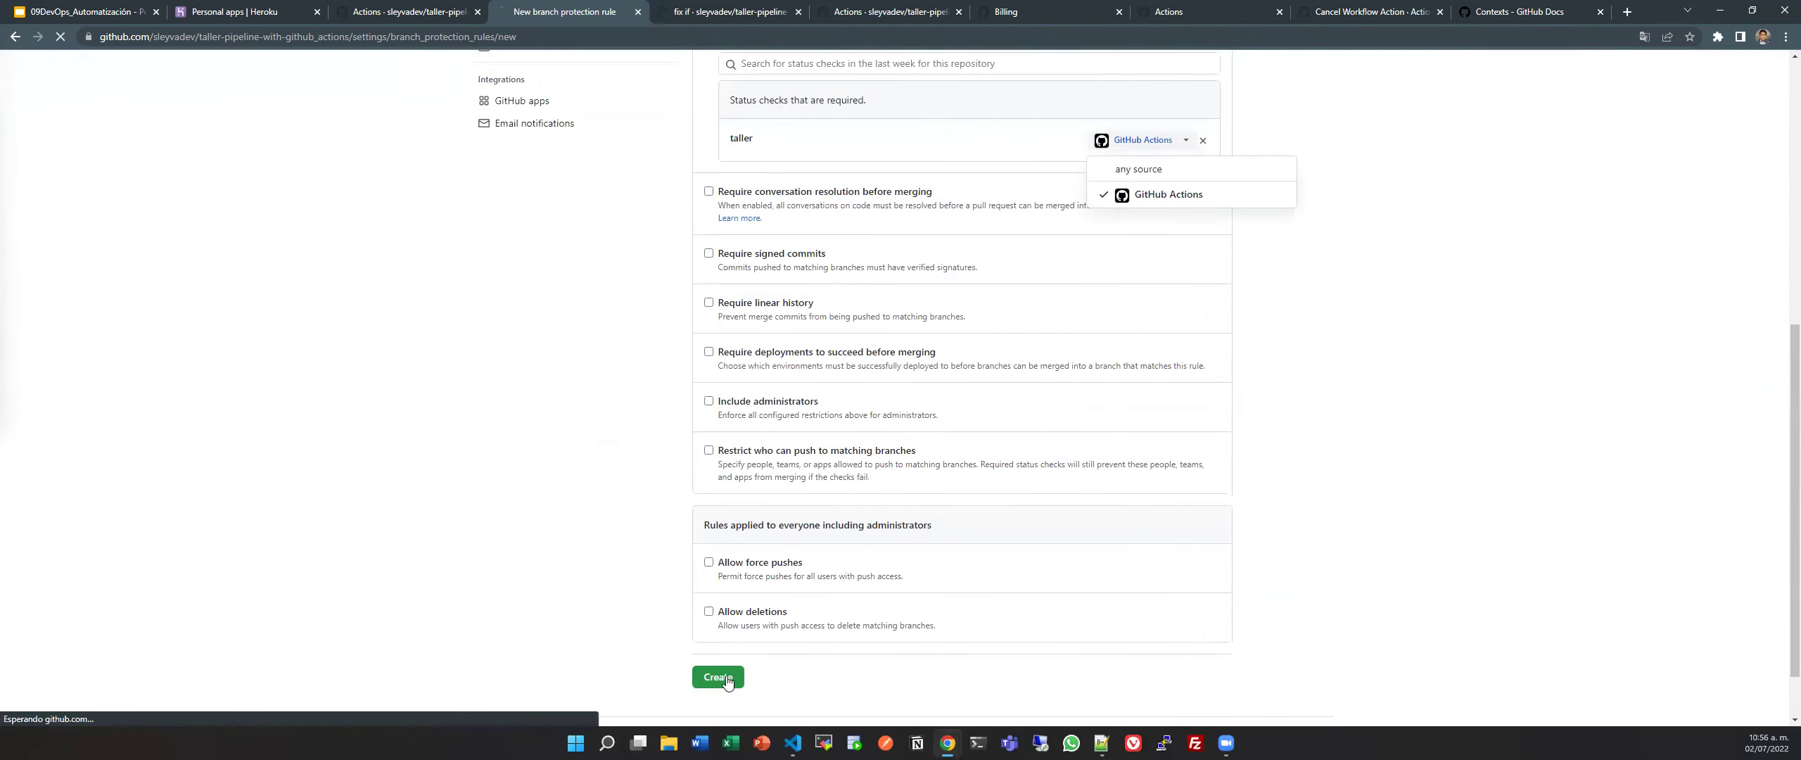
left_click(900, 204)
left_click(934, 238)
left_click(906, 250)
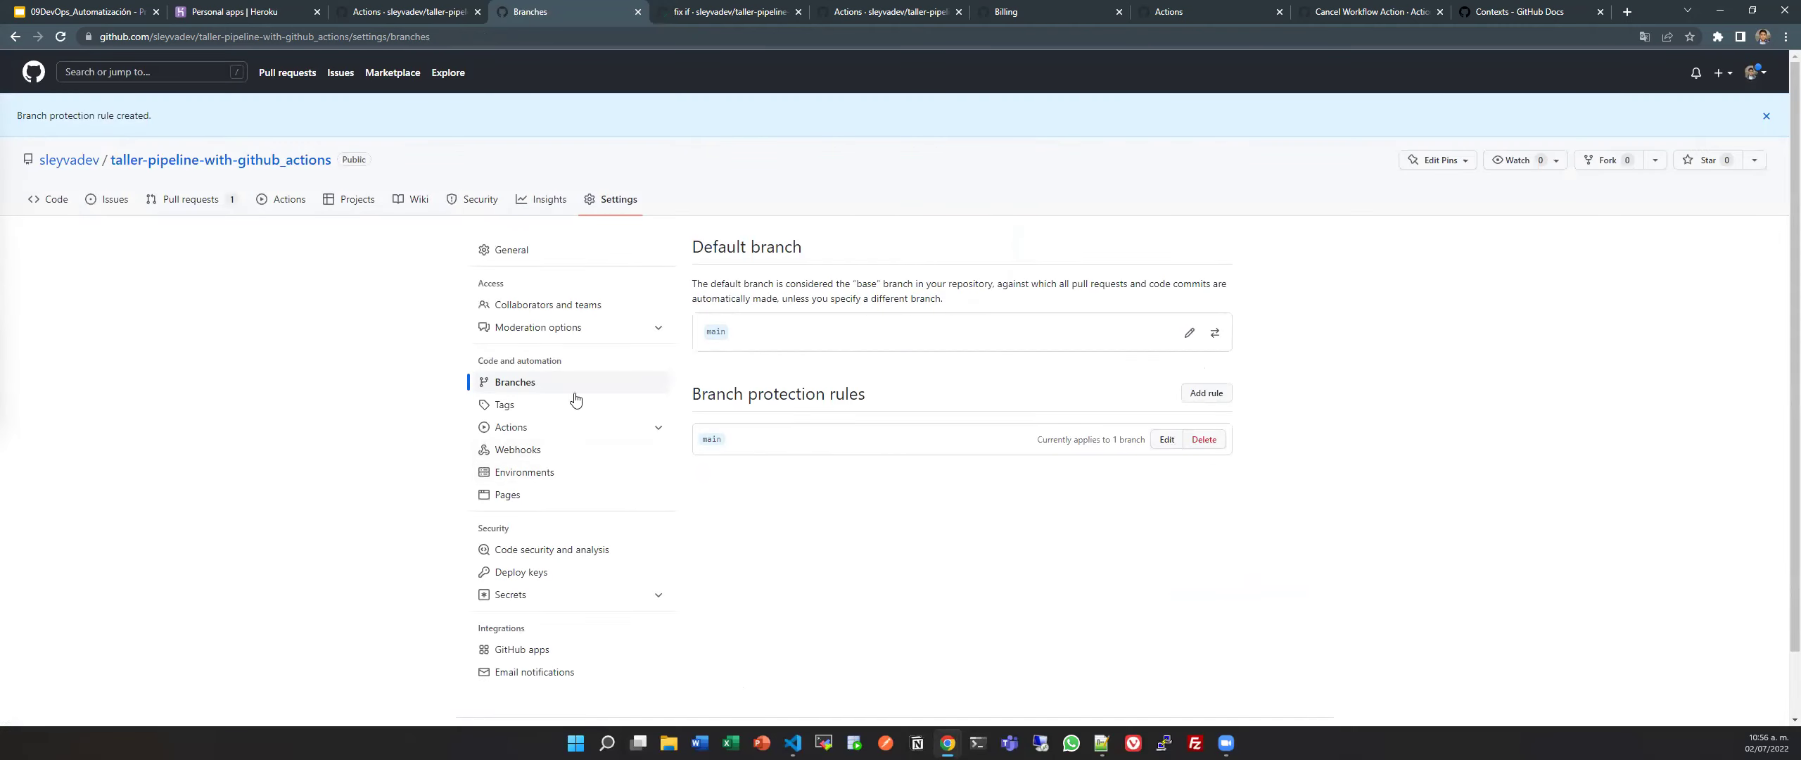
Open pull request #2 'fix if' and review its checks and branch update options.
left_click(209, 211)
left_click(532, 367)
scroll(549, 372, "down", 3)
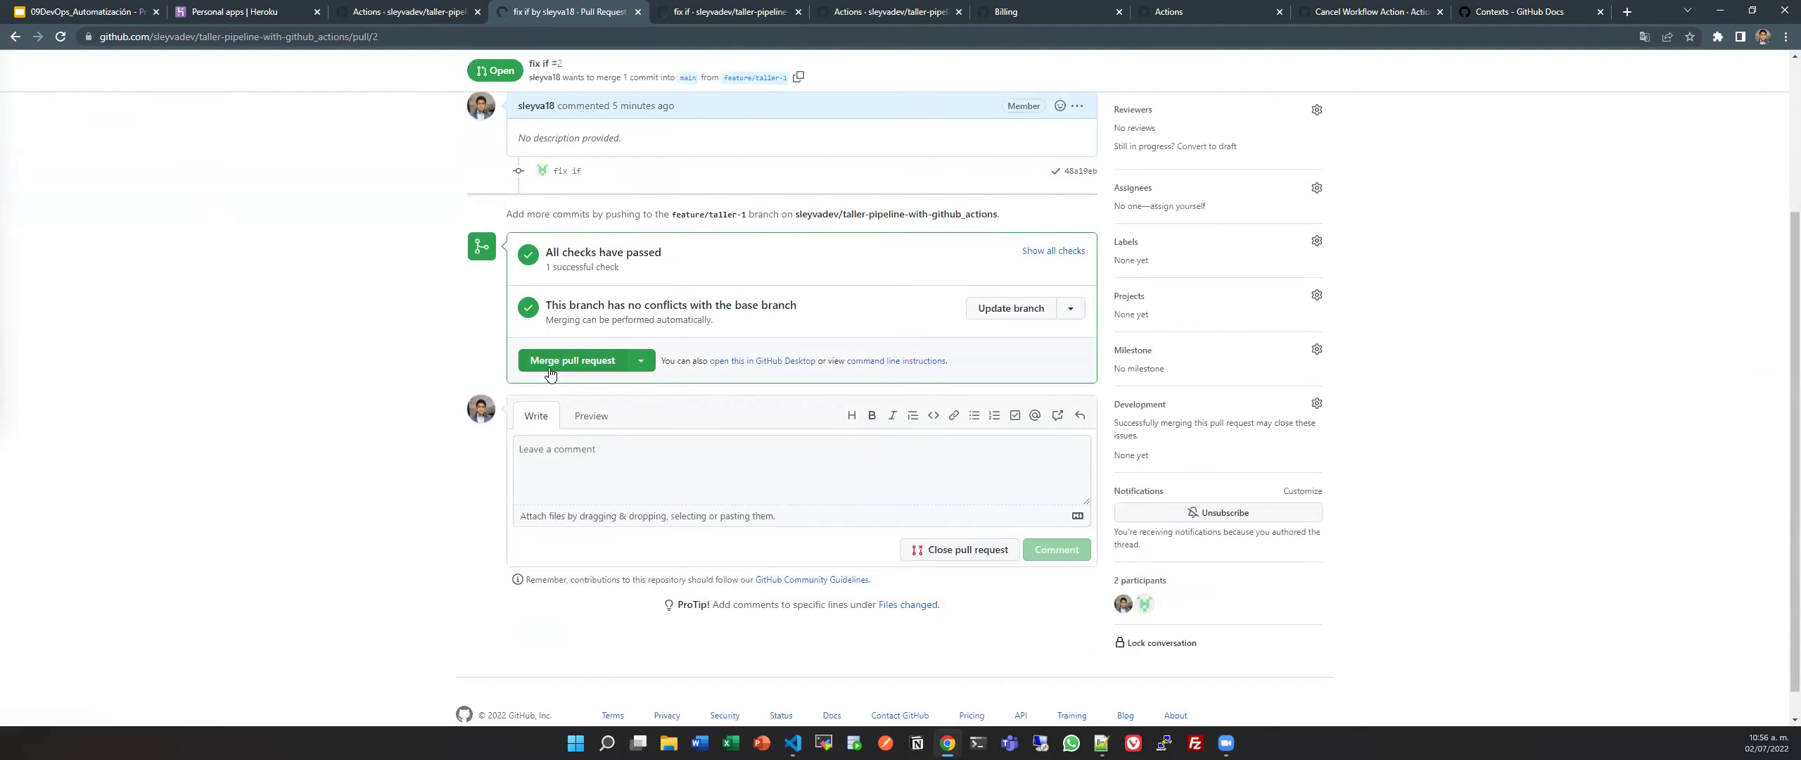
scroll(681, 320, "up", 2)
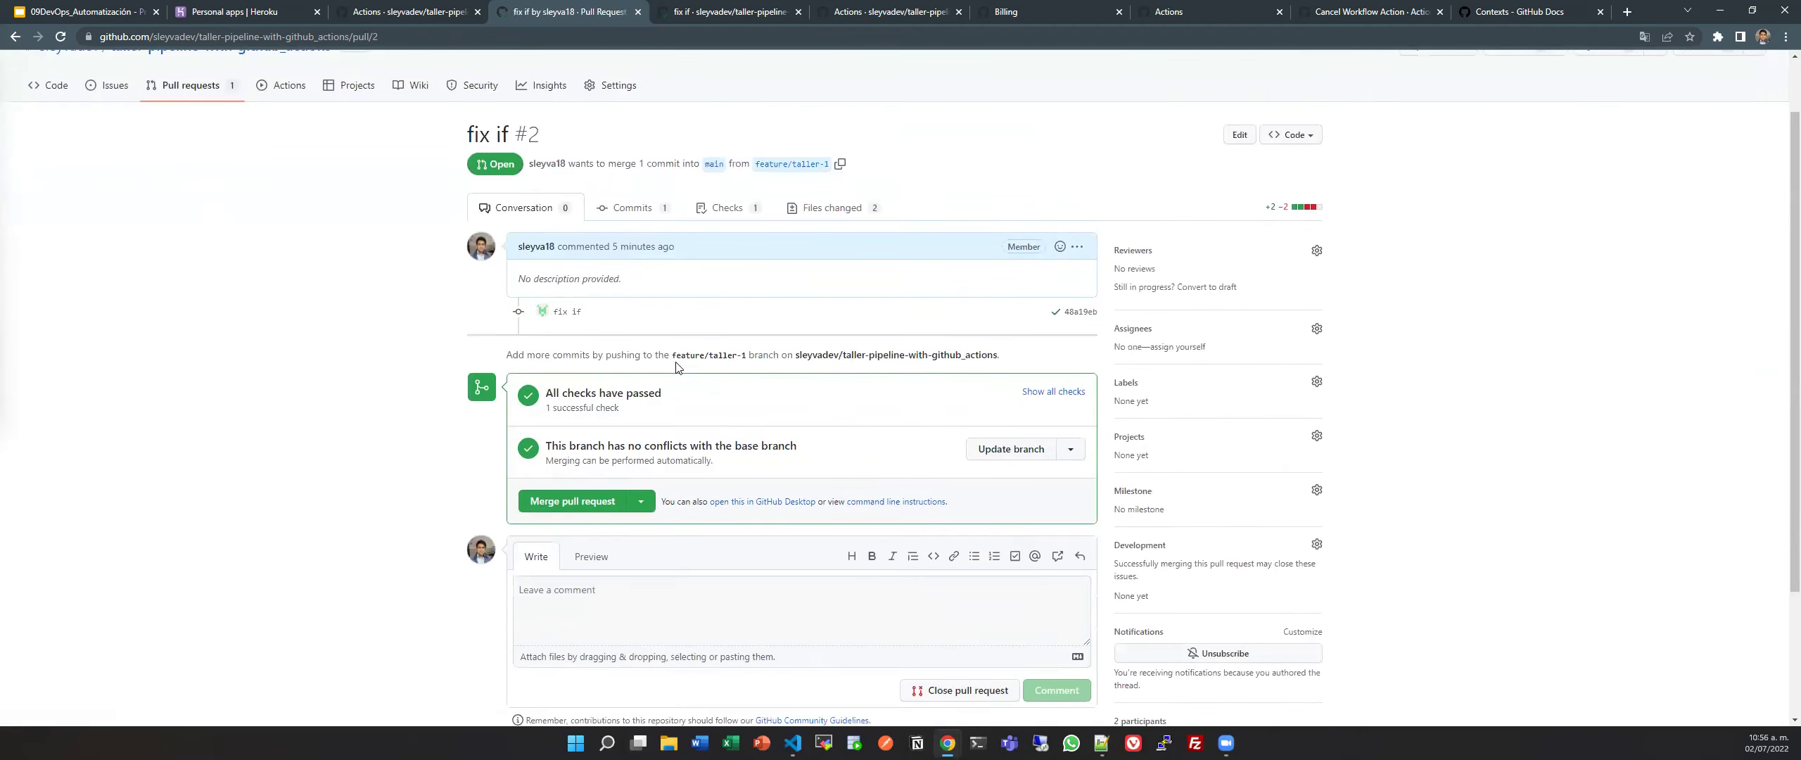
left_click_drag(809, 446, 546, 446)
left_click(649, 385)
left_click(1053, 392)
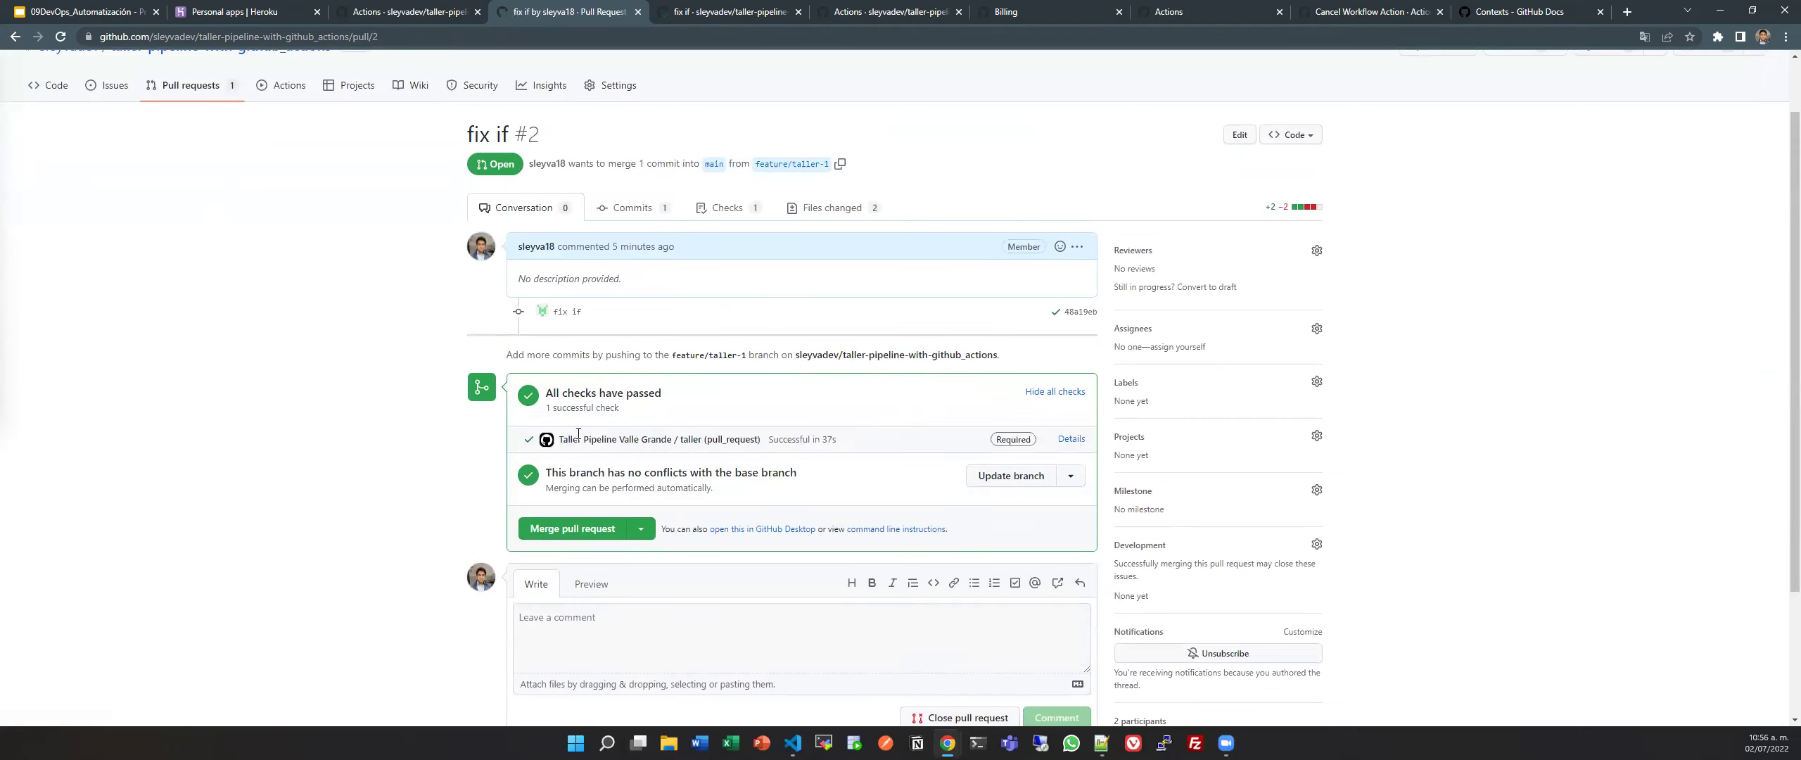
left_click(1070, 478)
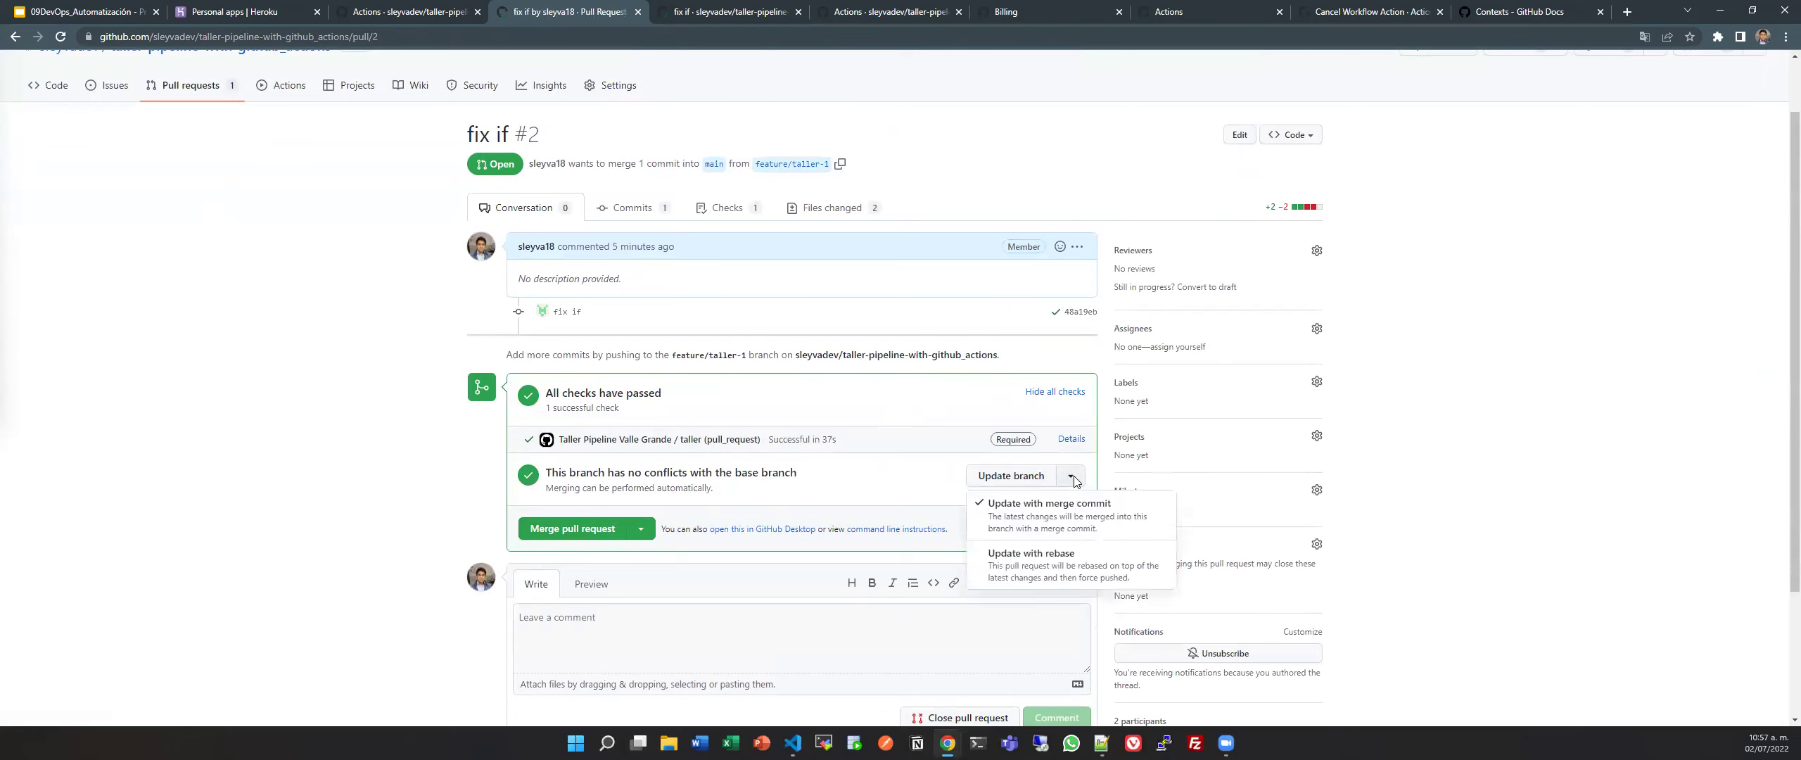
left_click(703, 507)
Merge #2 into main, inspect the taller check on the merge commit, and open the workflow runs.
left_click(574, 529)
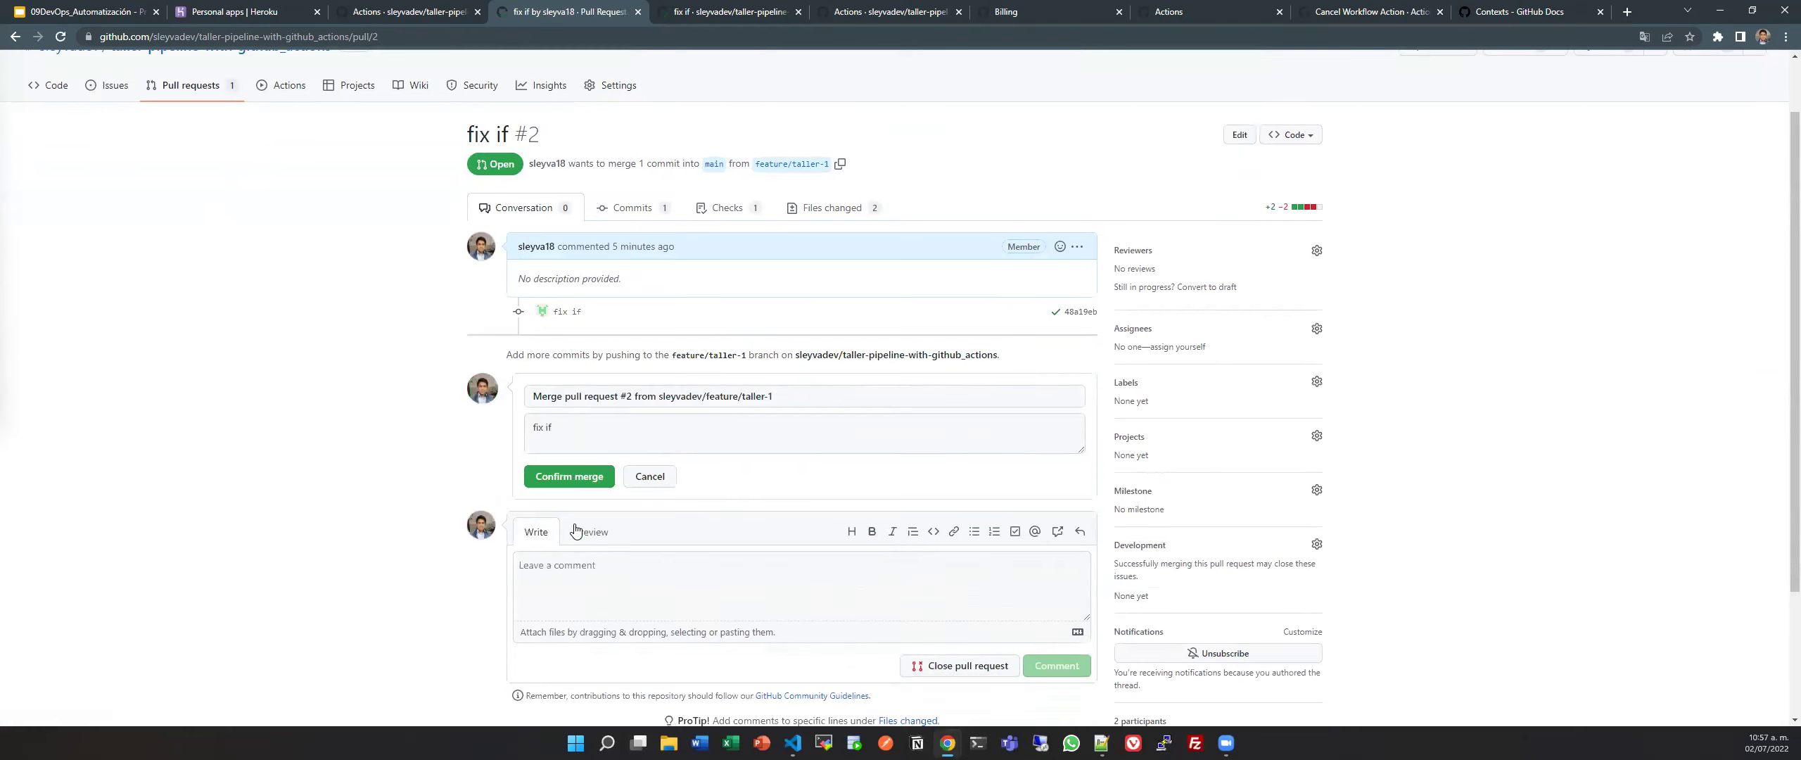
left_click(574, 486)
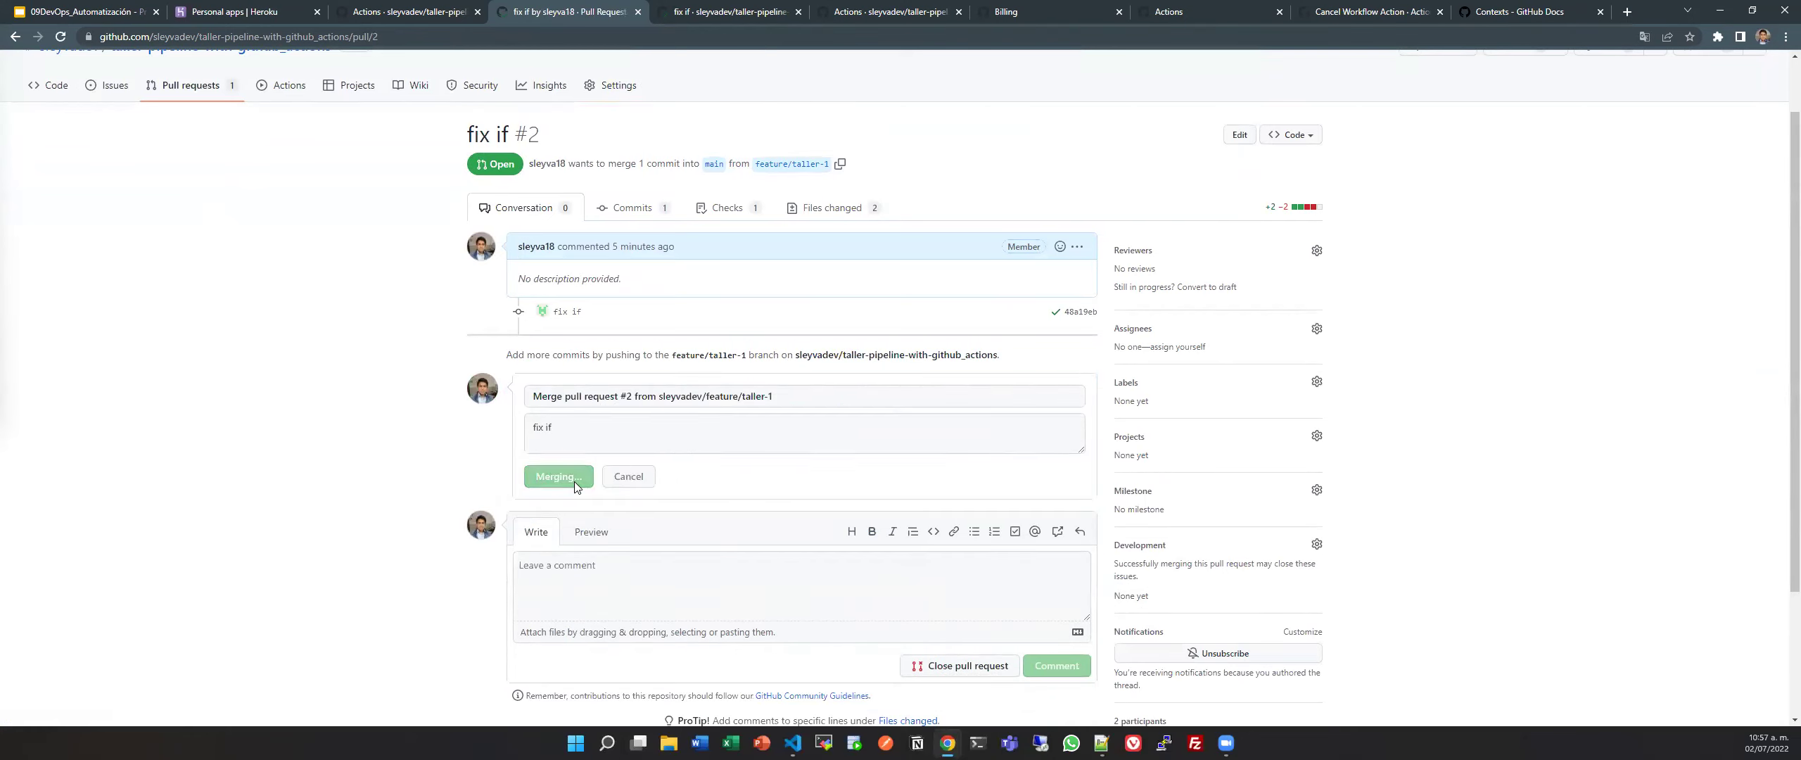
scroll(709, 419, "up", 1)
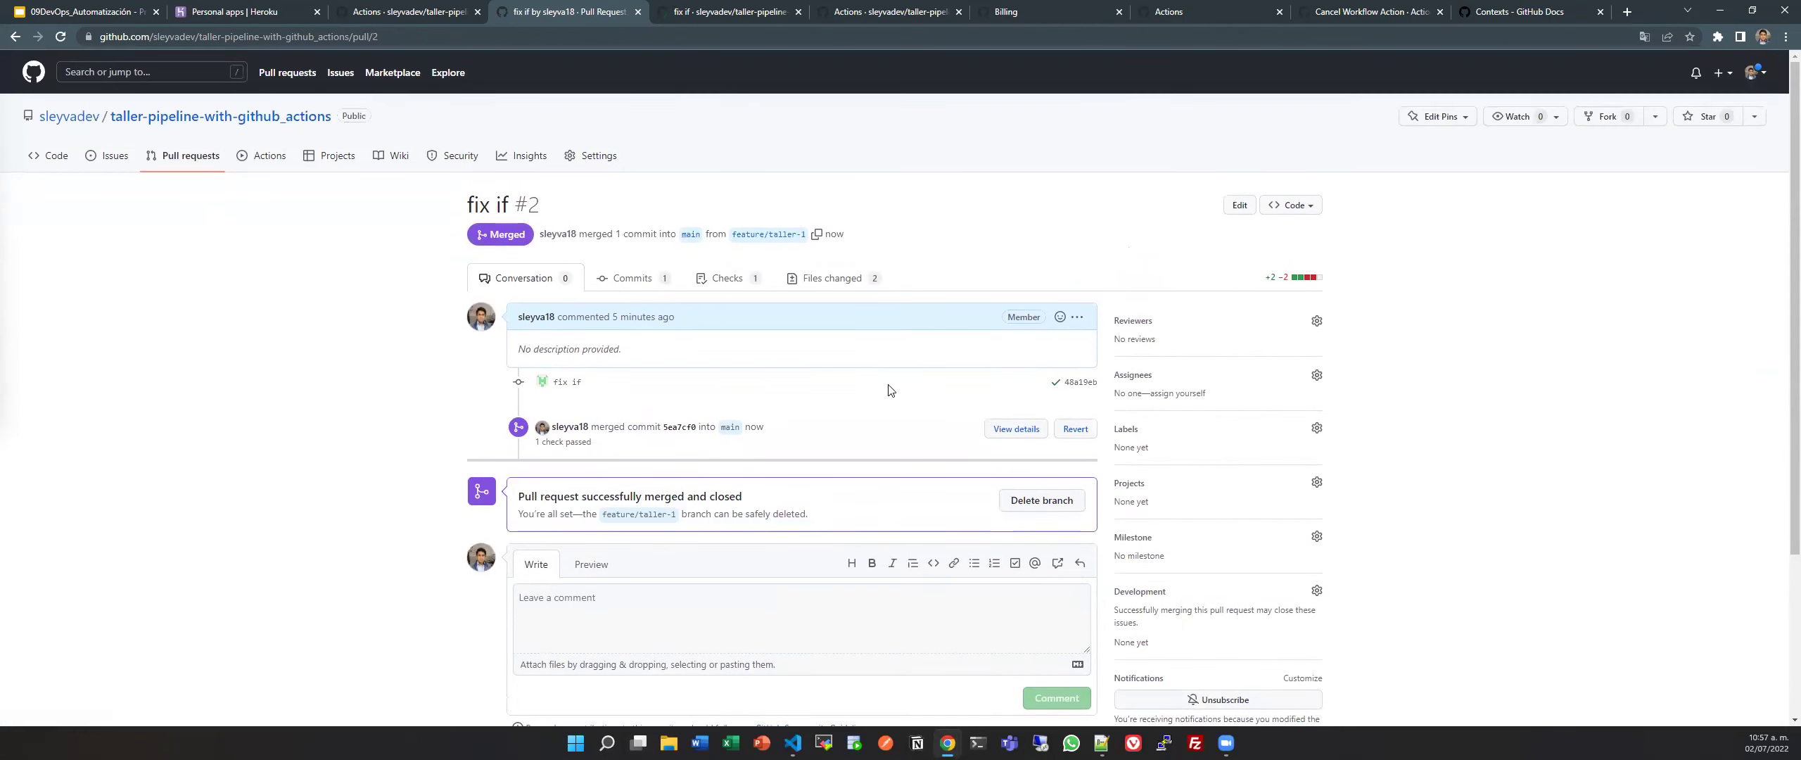
left_click(1019, 432)
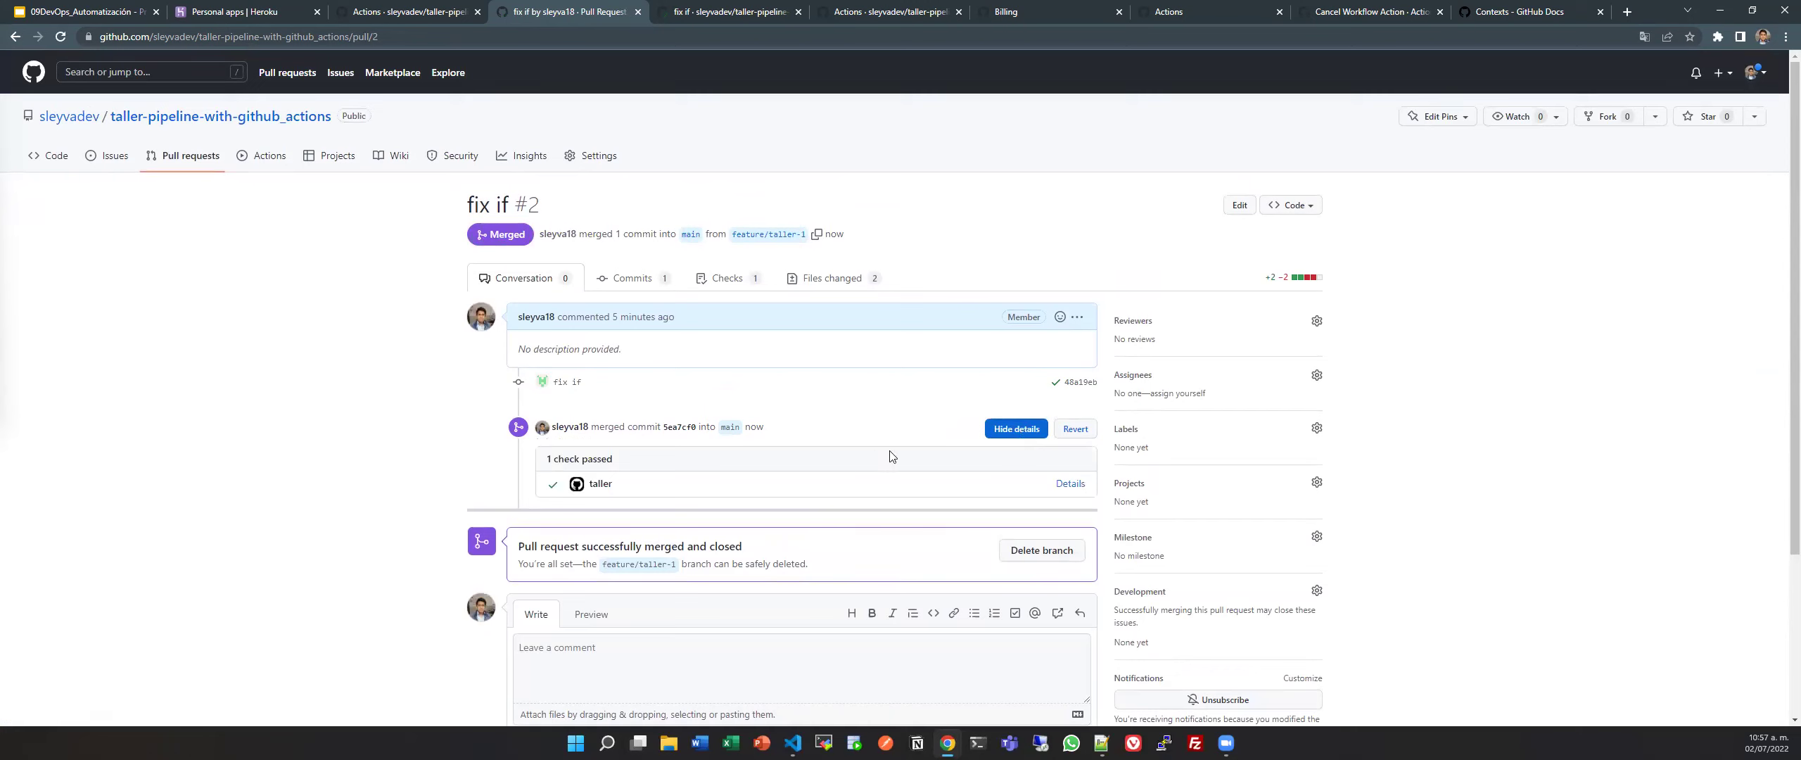
double_click(609, 484)
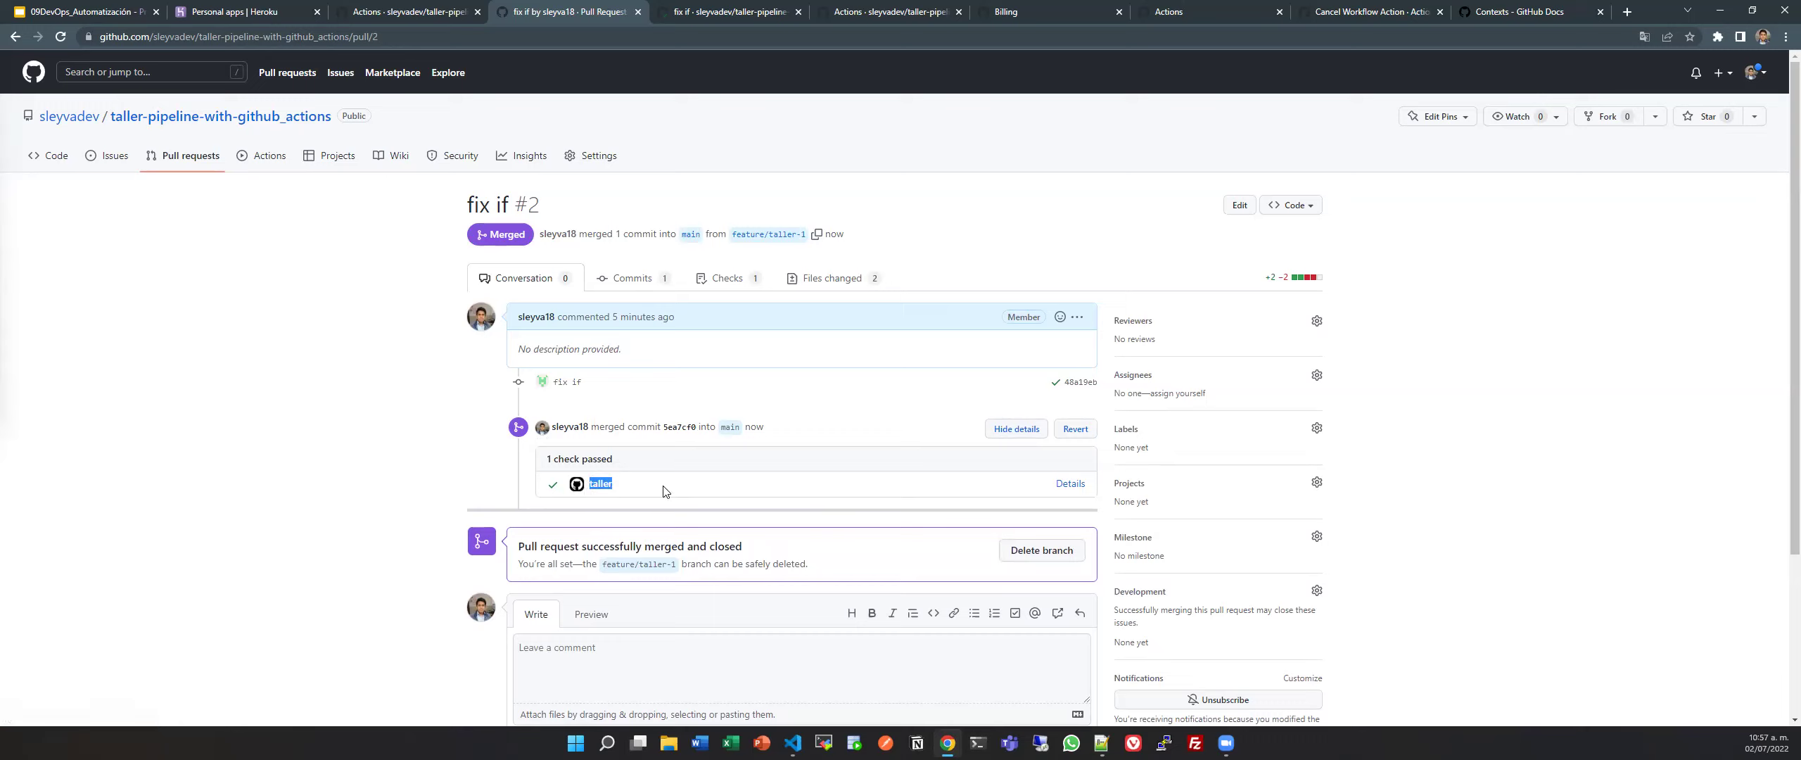
left_click(626, 485)
double_click(609, 485)
left_click(616, 491)
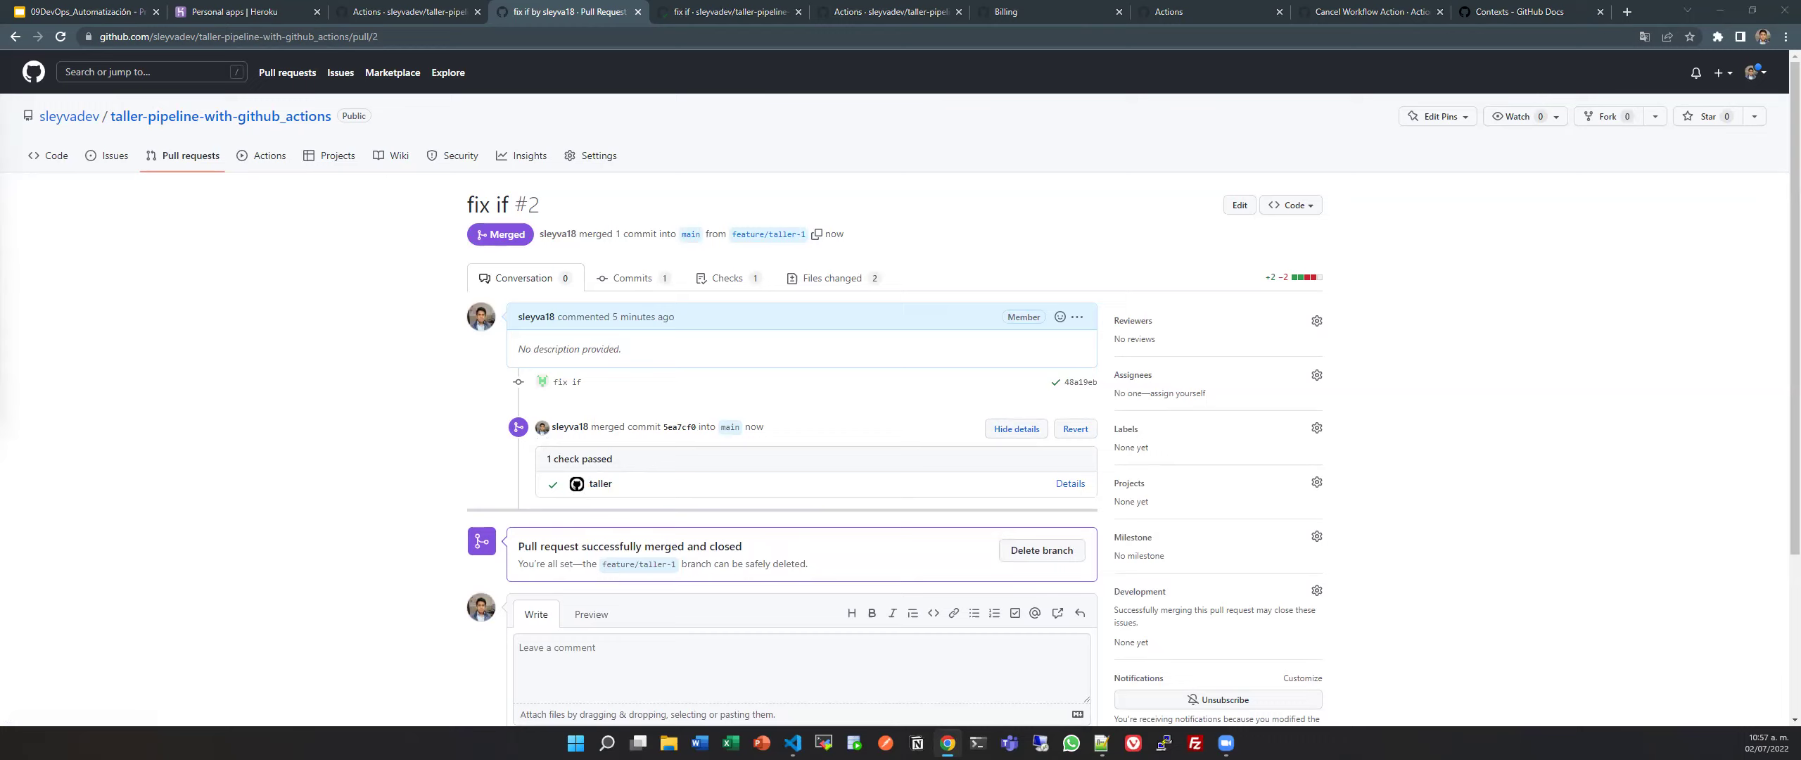
left_click(275, 167)
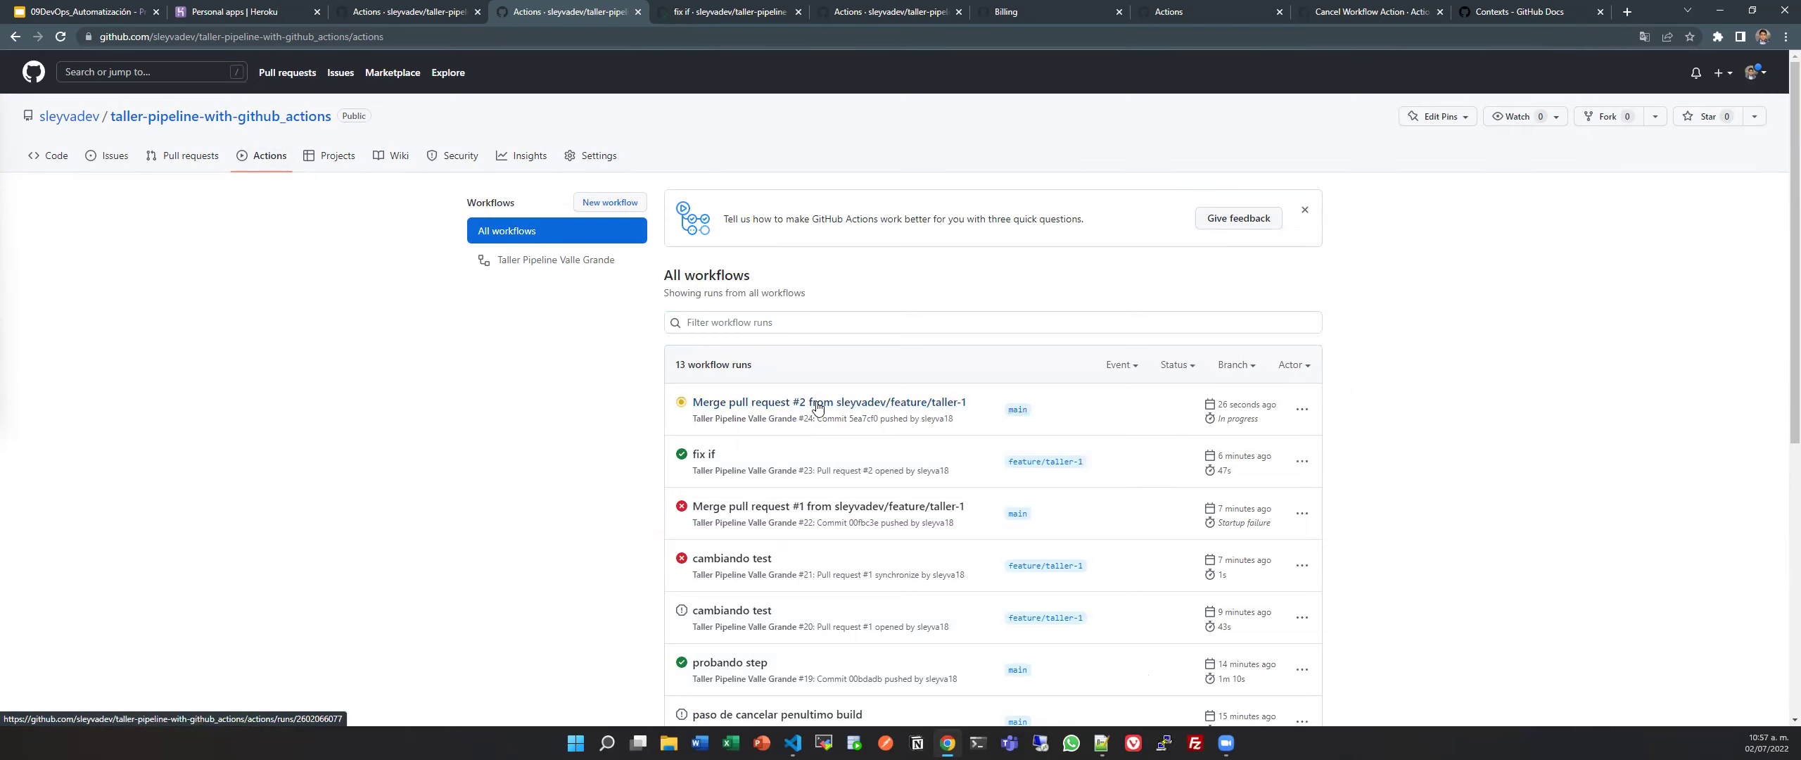
View the 'fix if' run's single taller job graph on GitHub, then return to pipeline.yml.
left_click(701, 456)
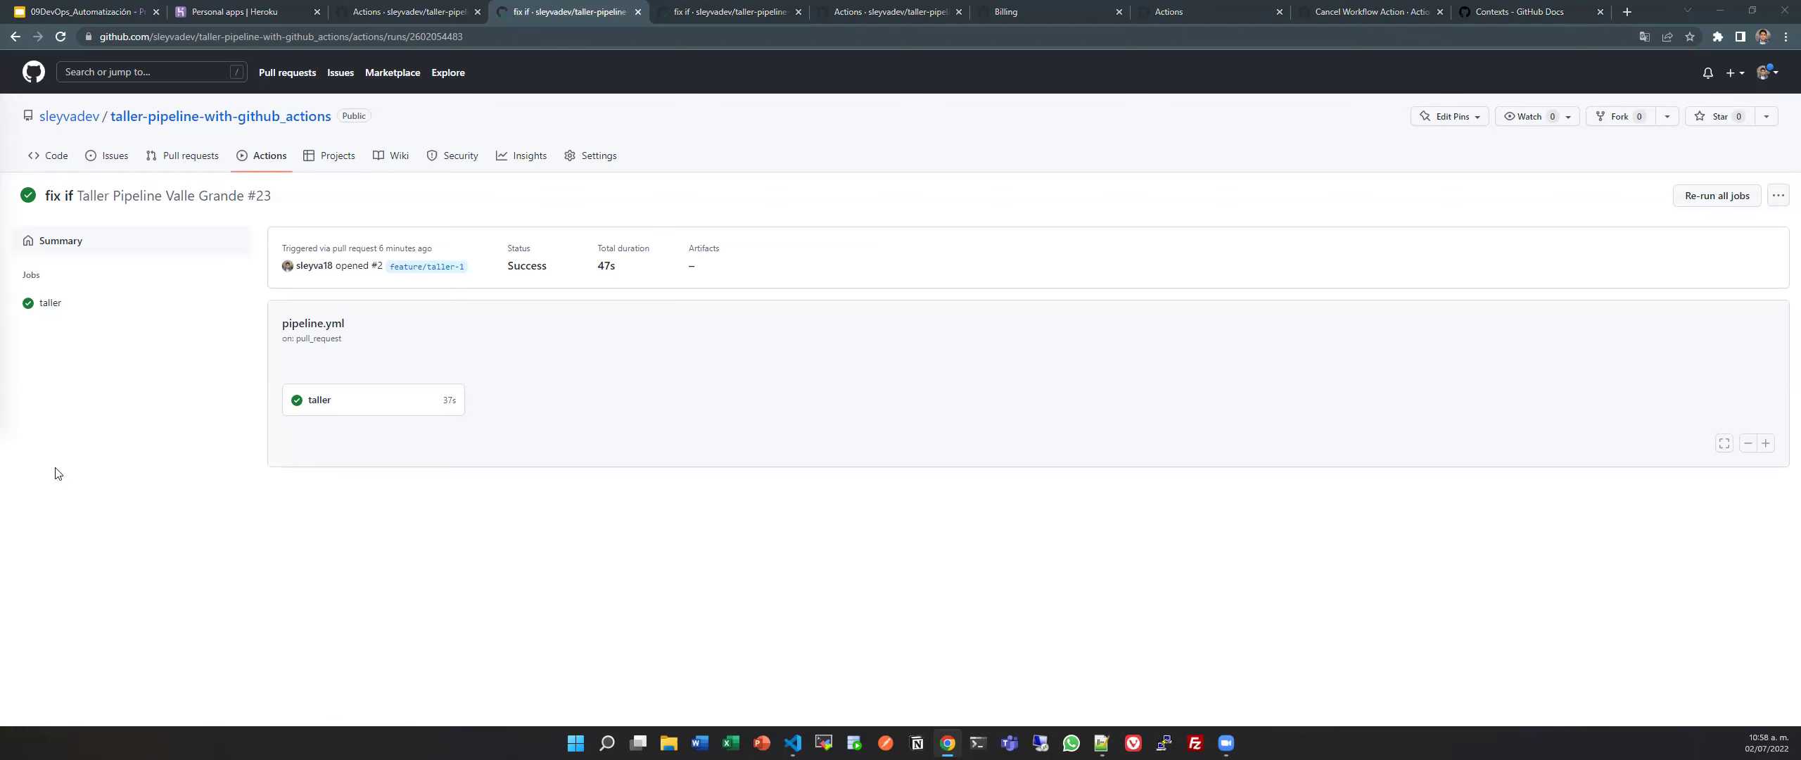
key("alt+Tab")
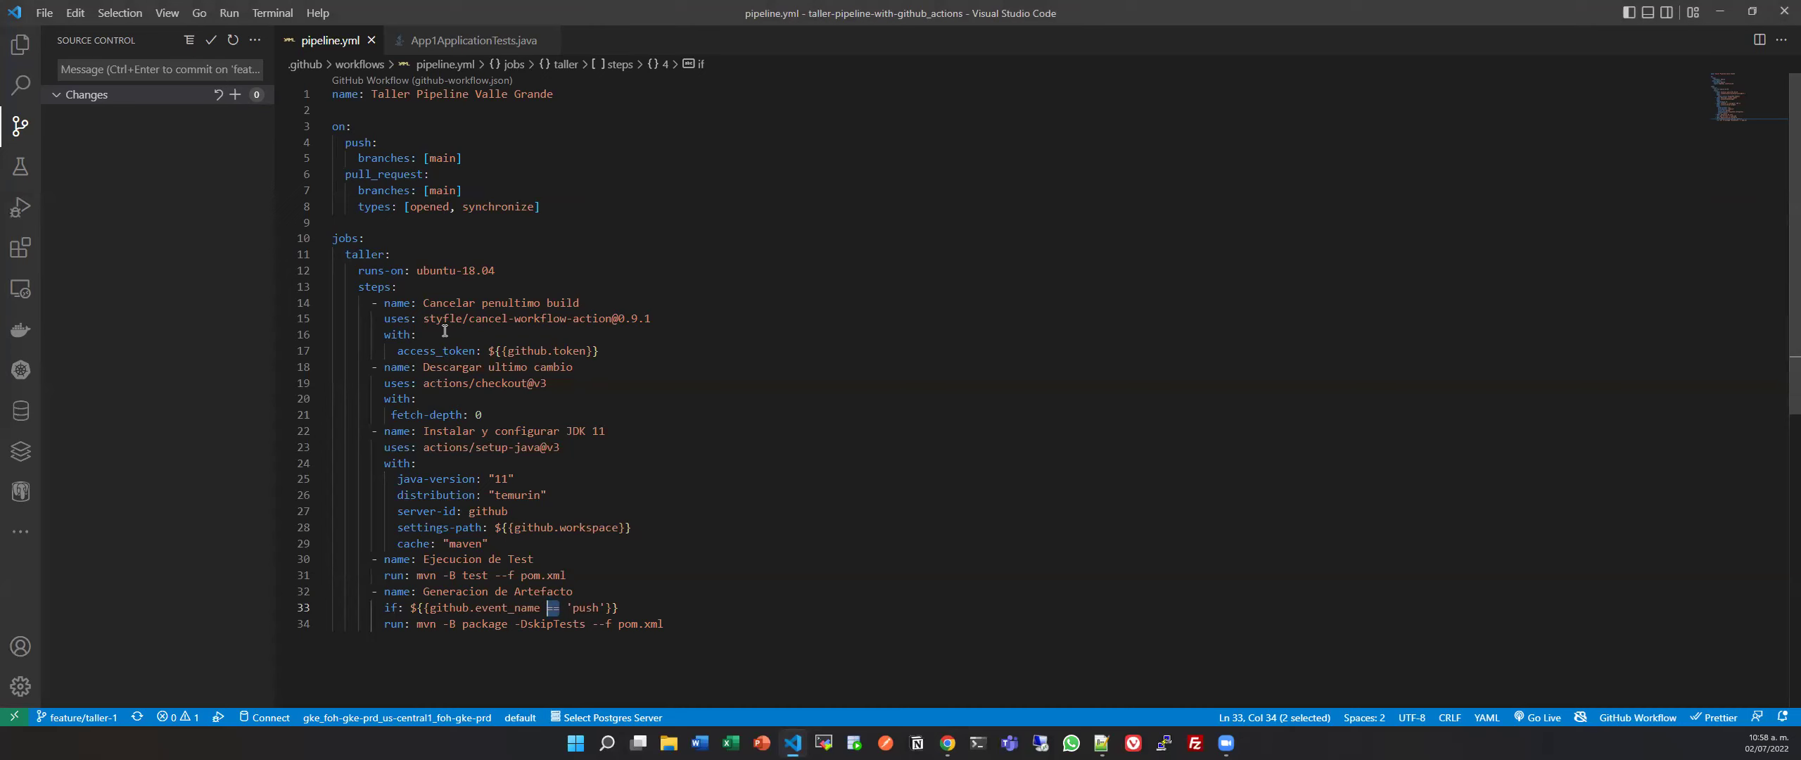
Insert a new execution-test job key above the taller job.
left_click(355, 238)
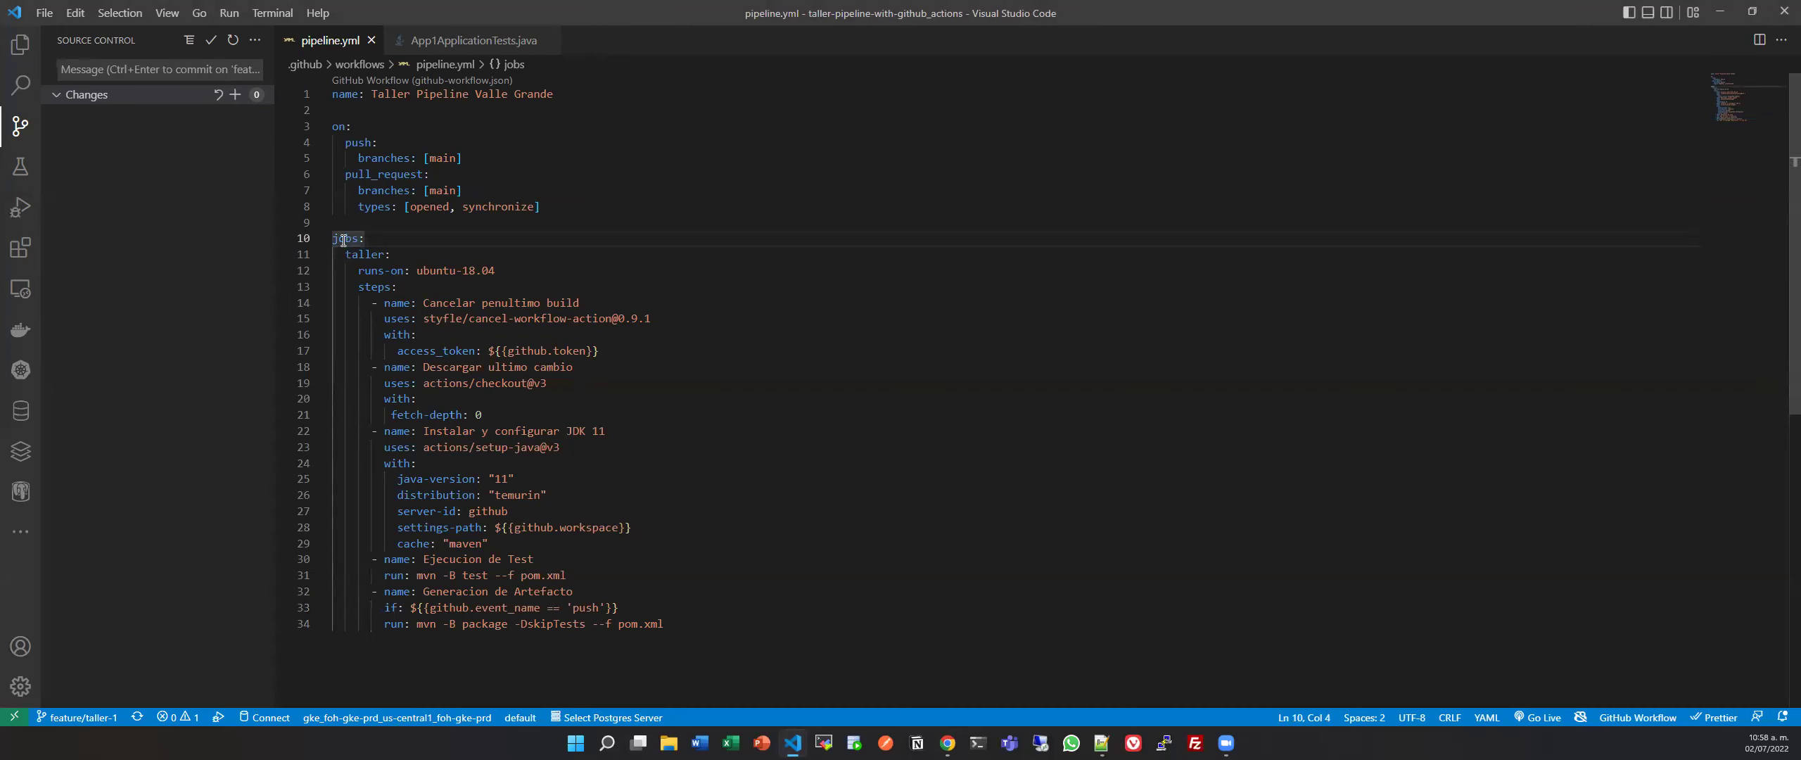
left_click(435, 254)
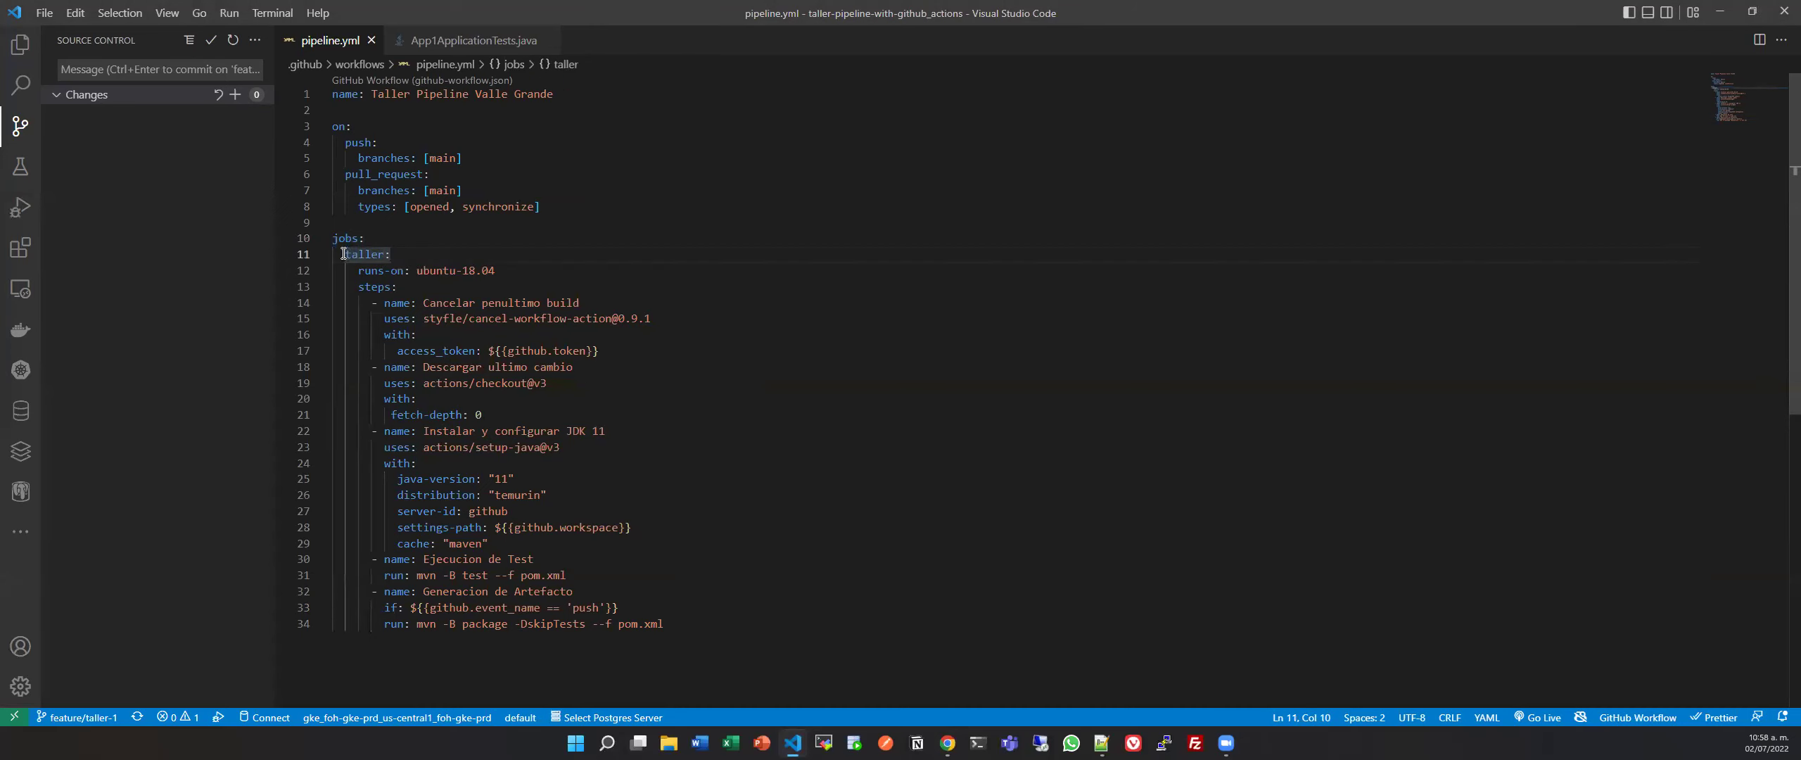
mouse_move(446, 277)
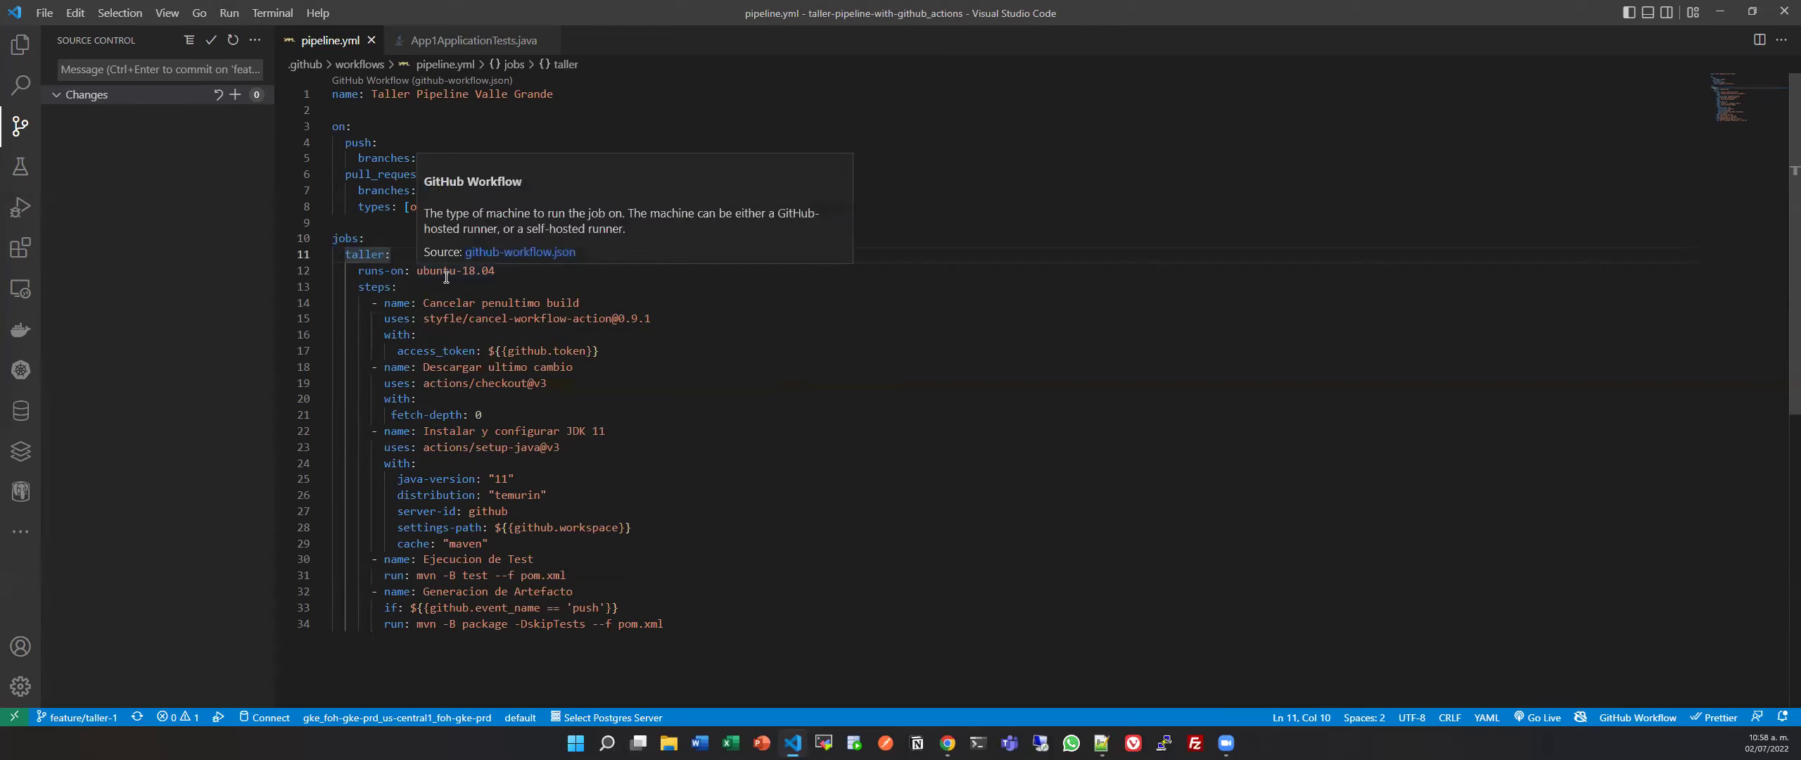
left_click(385, 244)
key("Return")
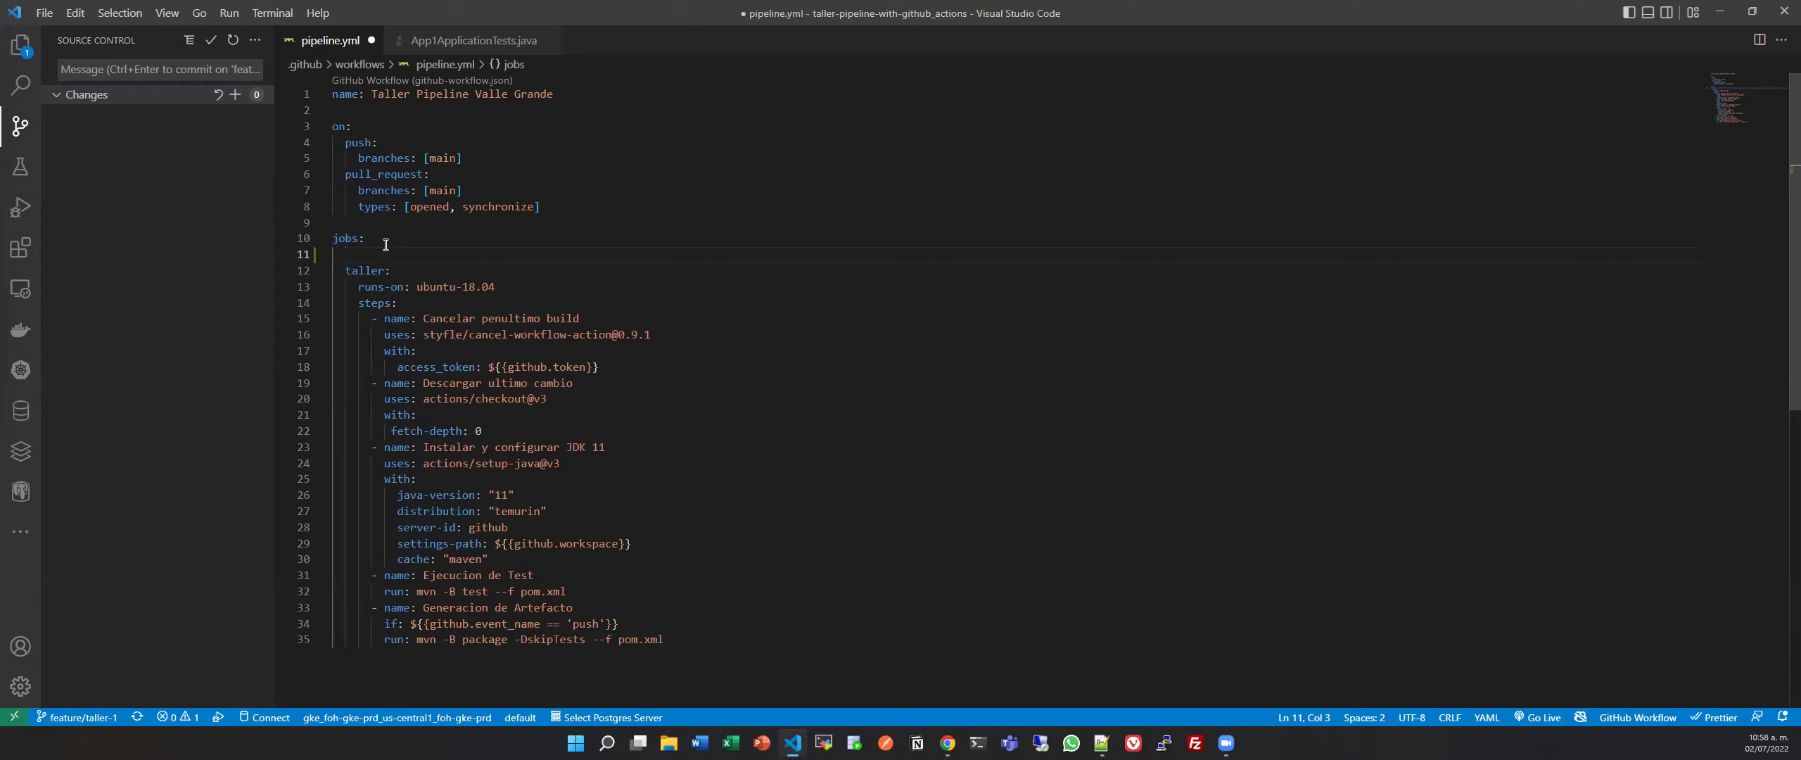
type("test")
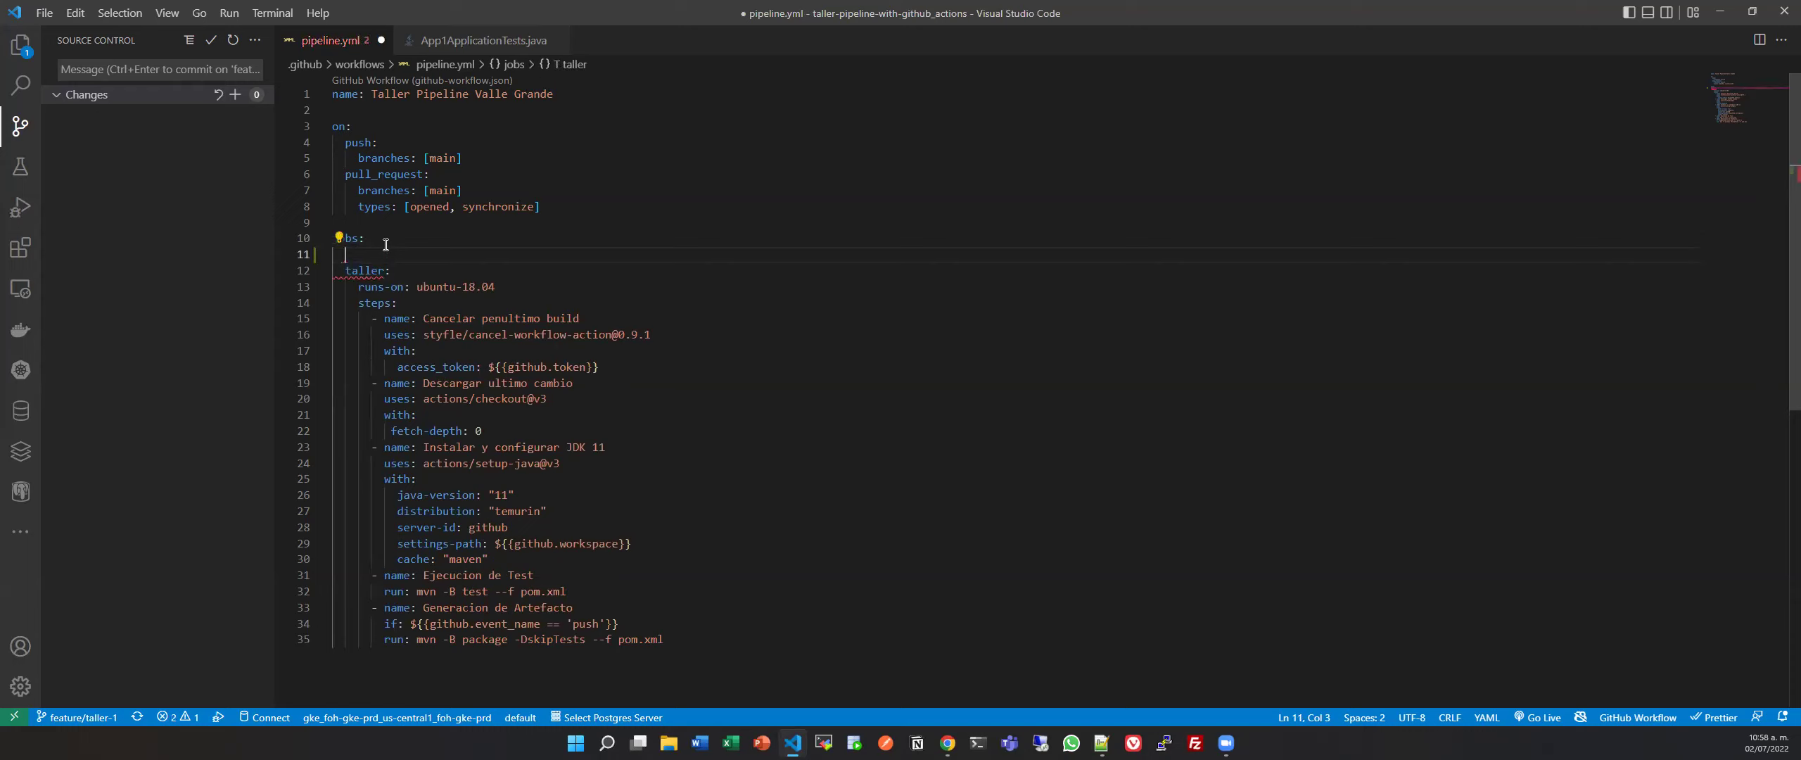
key("BackSpace")
key("BackSpace")
key("BackSpace")
key("BackSpace")
type("exce")
type("utio")
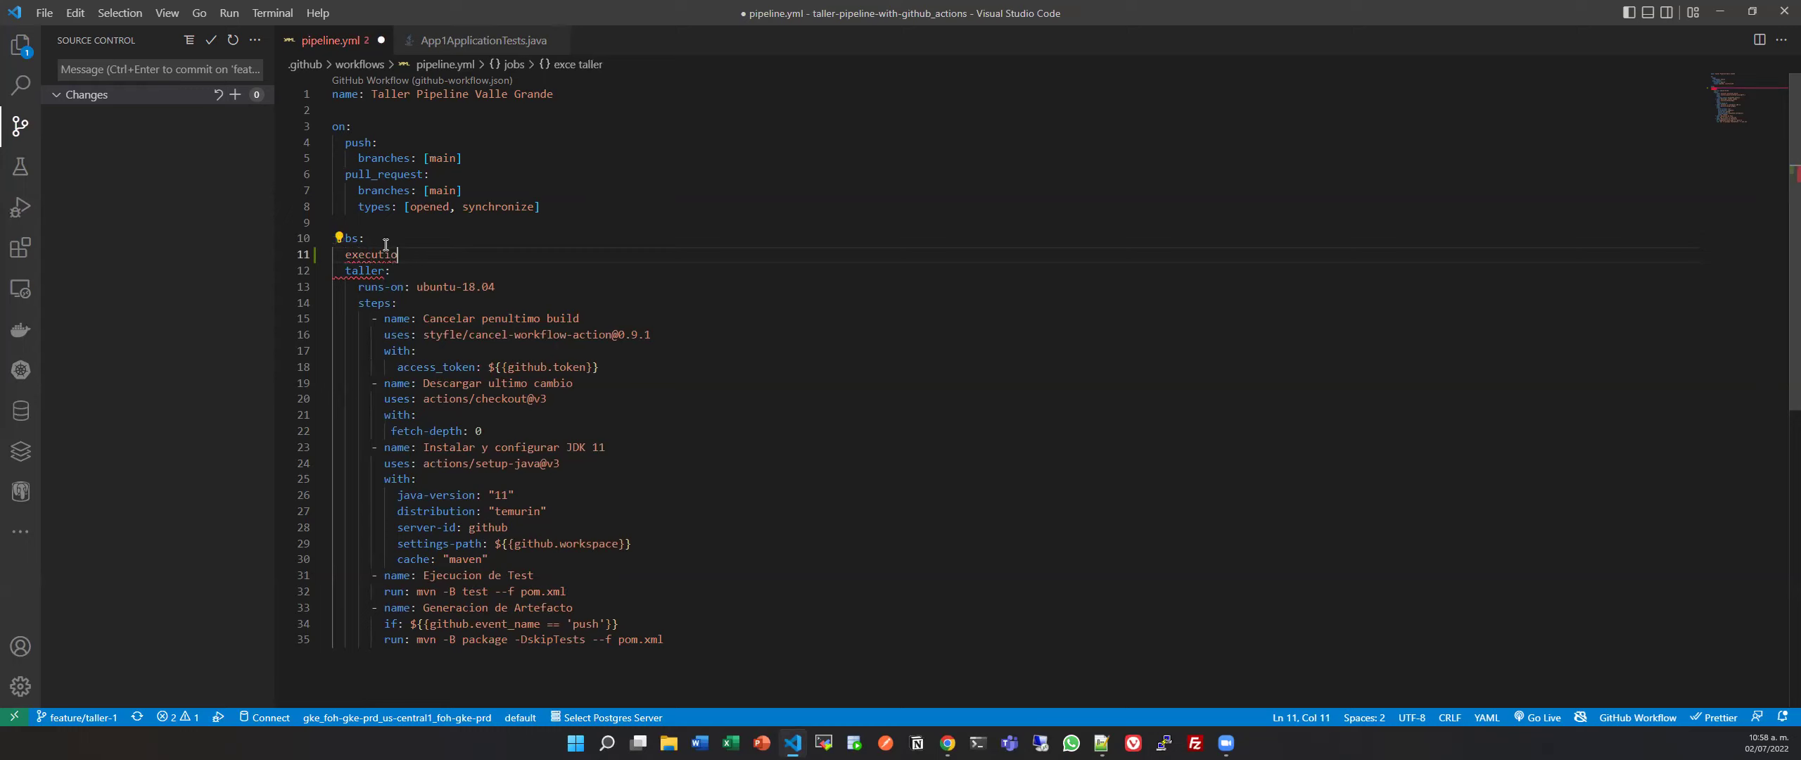
type("n-test:")
key("Return")
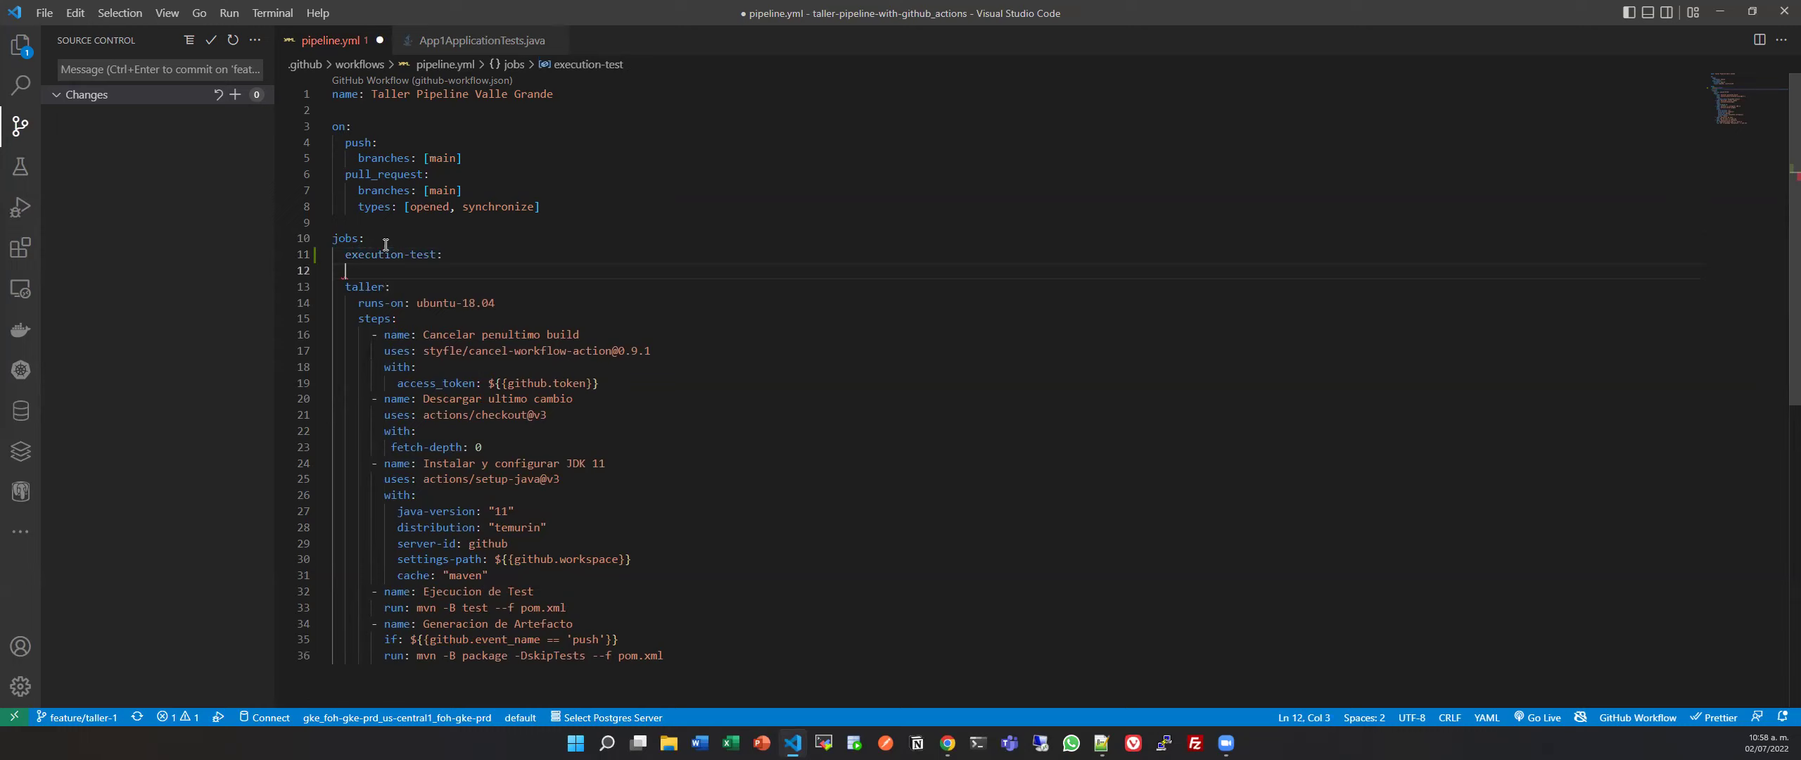
Add a builds-reduncy job key directly under jobs.
left_click_drag(357, 318, 415, 320)
left_click(394, 264)
left_click(387, 238)
key("Return")
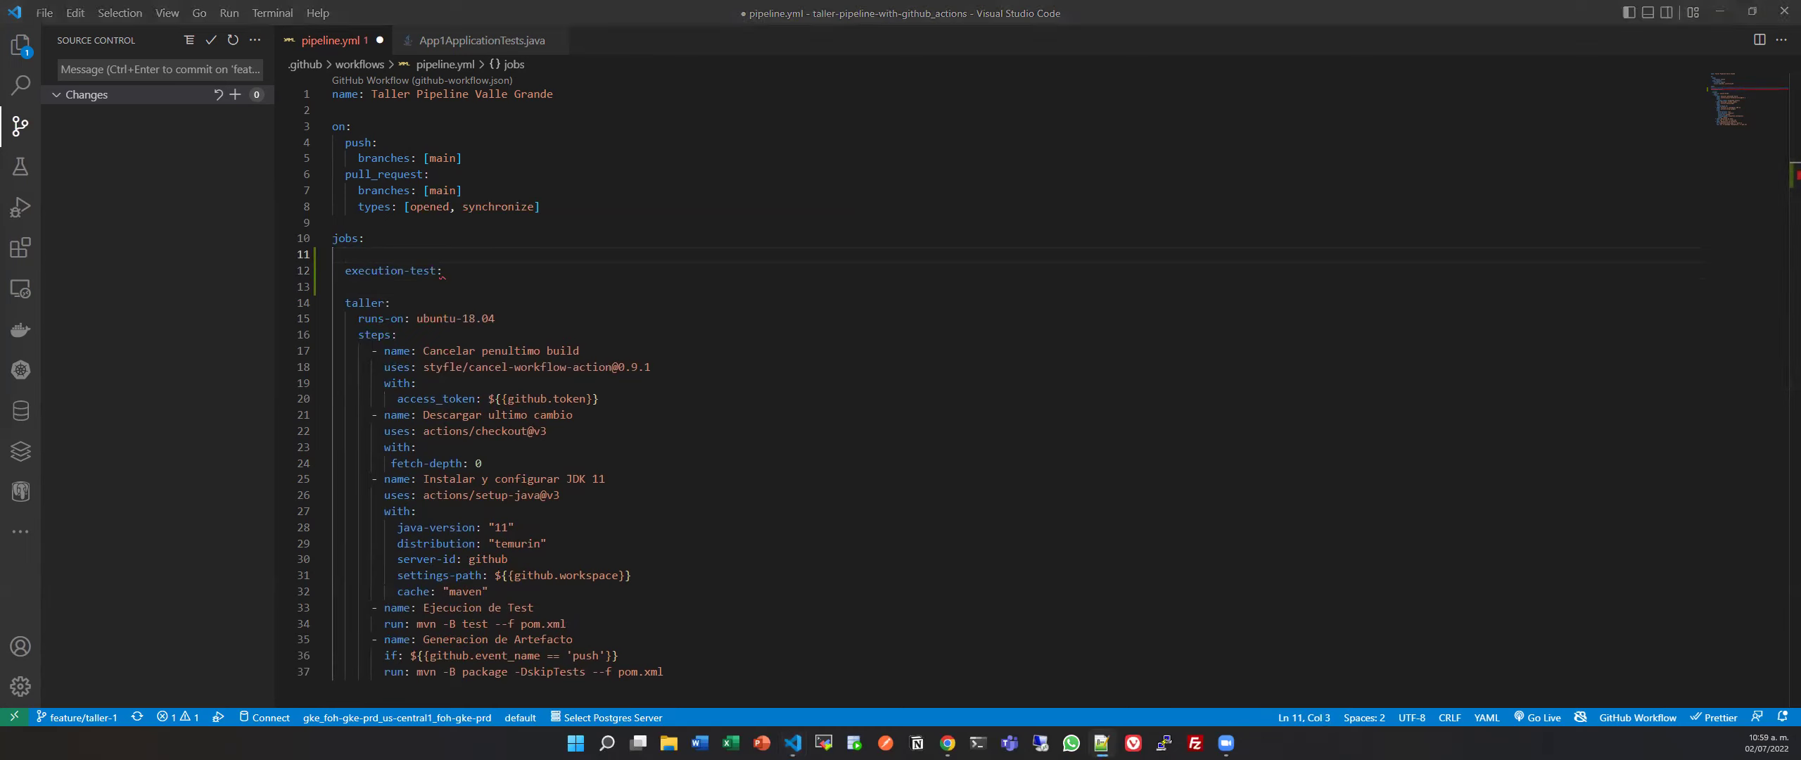
left_click(370, 249)
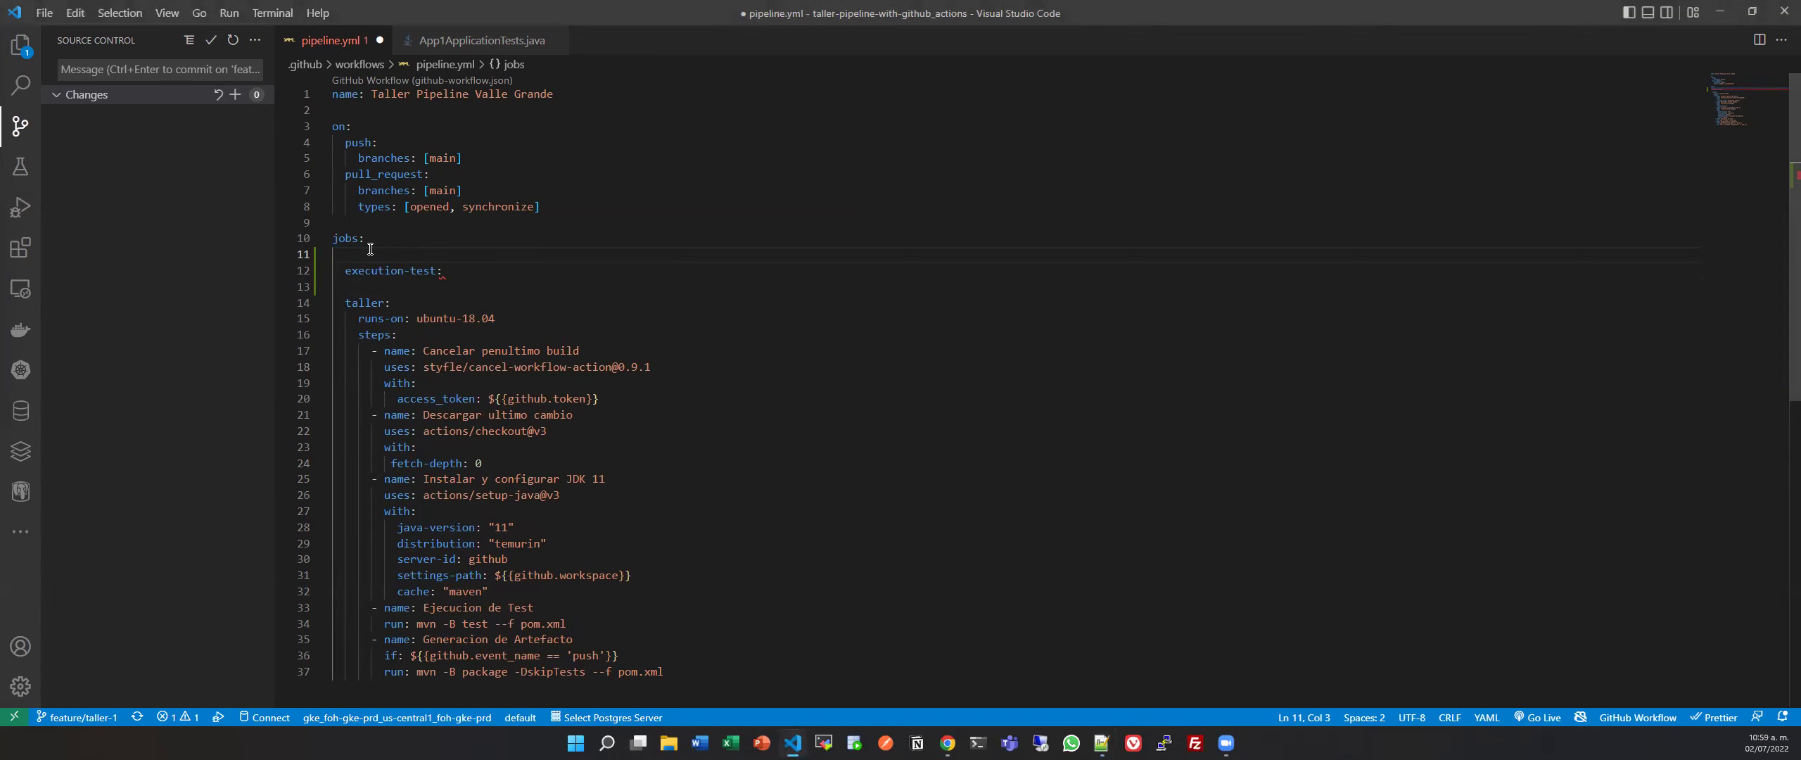
mouse_move(362, 248)
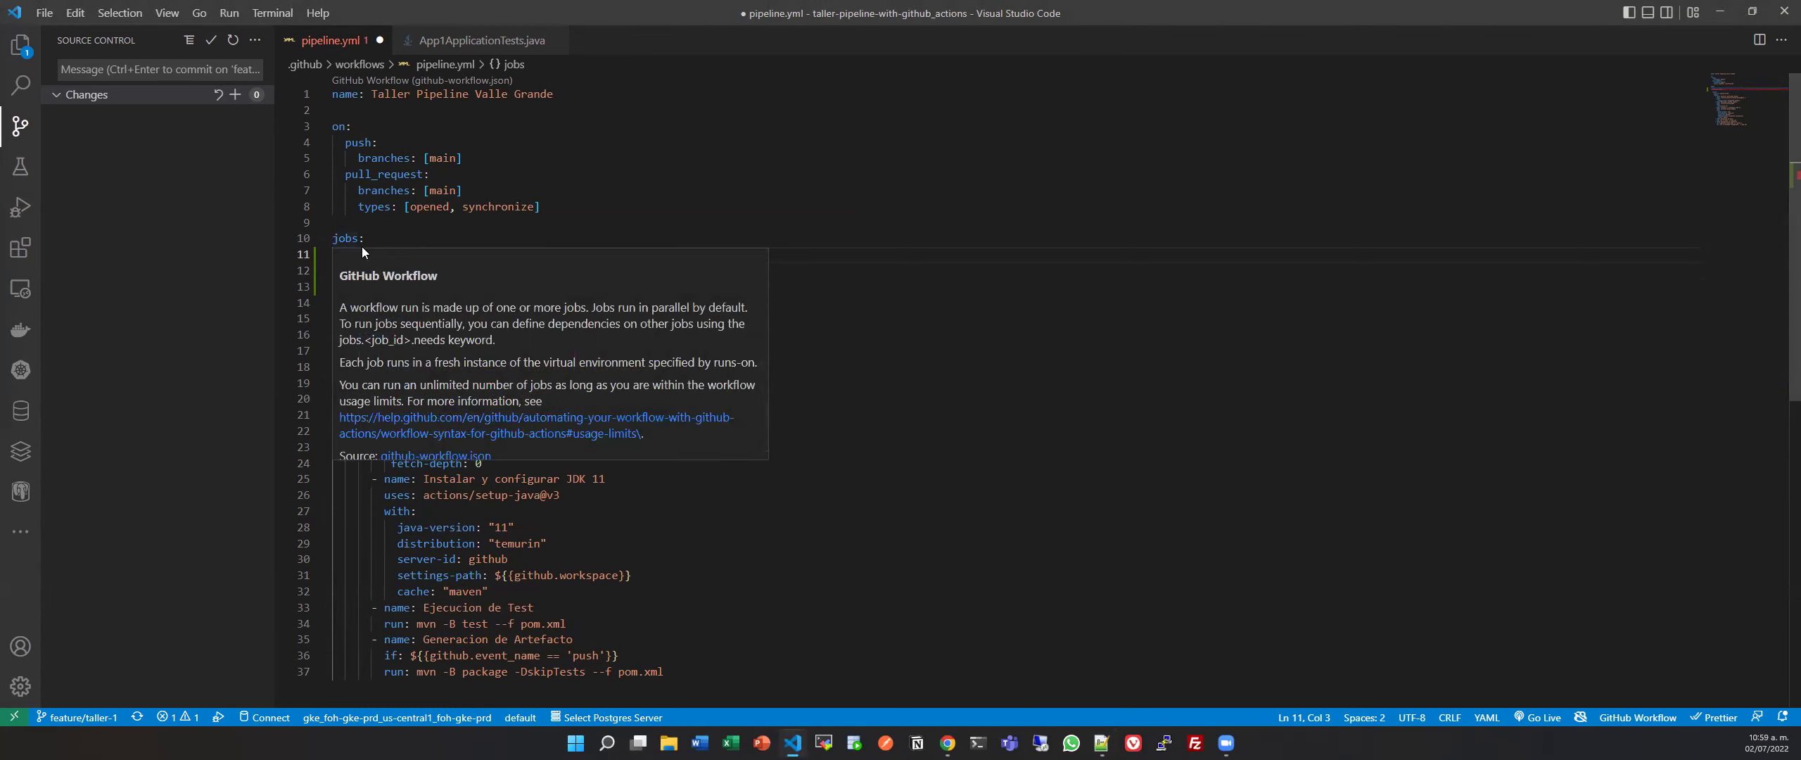
type("builds-reduncvy")
key("BackSpace")
key("BackSpace")
type("y:")
Add the generation-build and deploy-heroku job keys, correcting the deploy-heroku spelling.
key("Down")
key("Down")
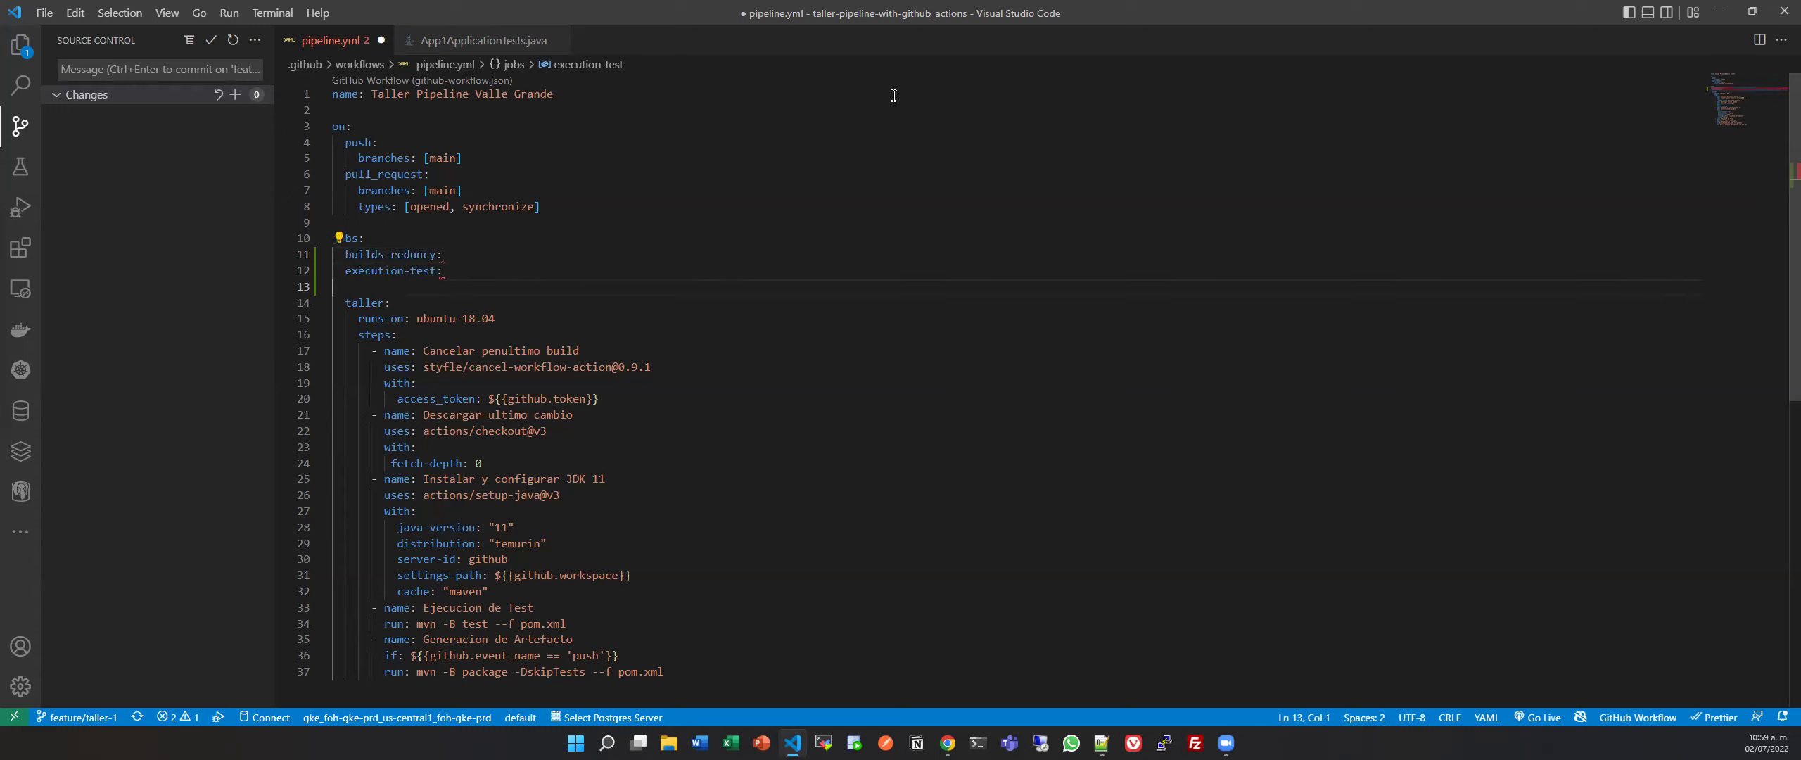
type("e")
type("g")
key("BackSpace")
key("BackSpace")
type("generatio")
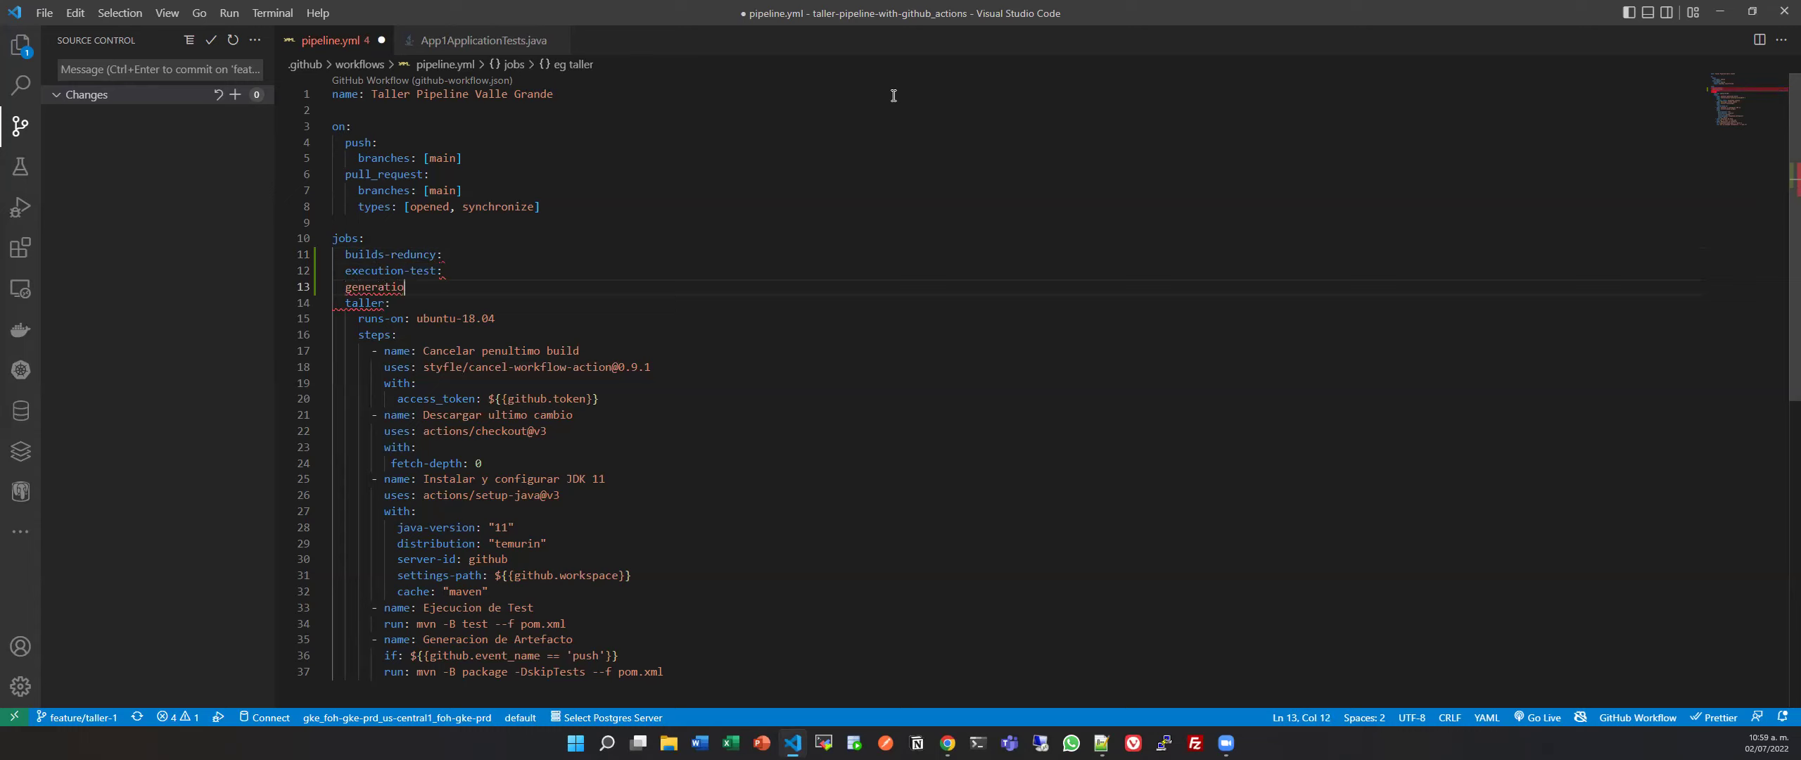
type("n-build:")
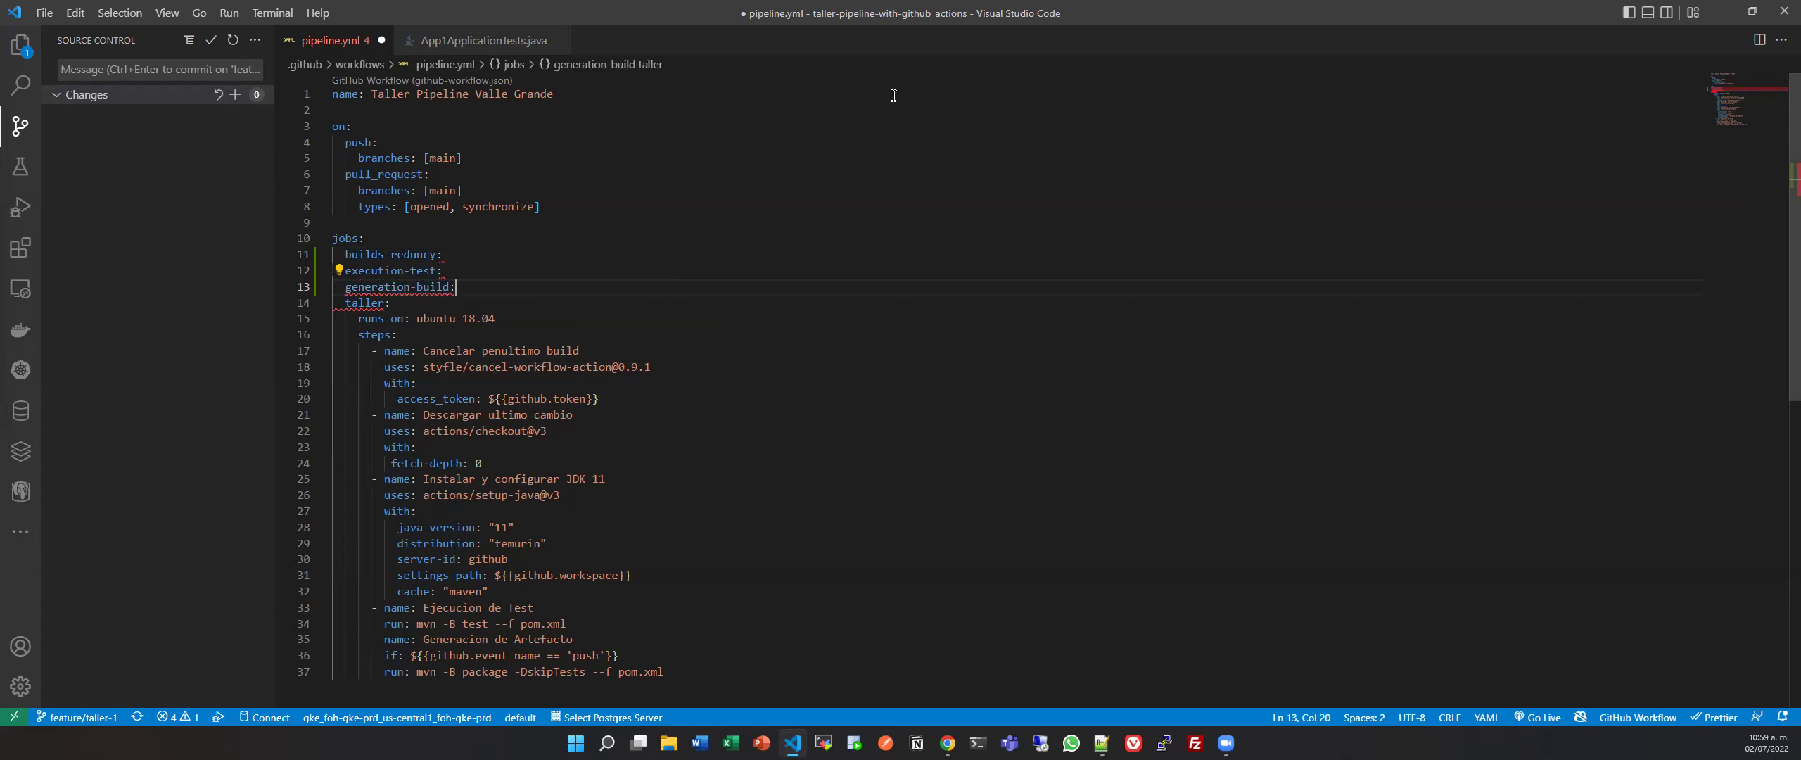
key("Return")
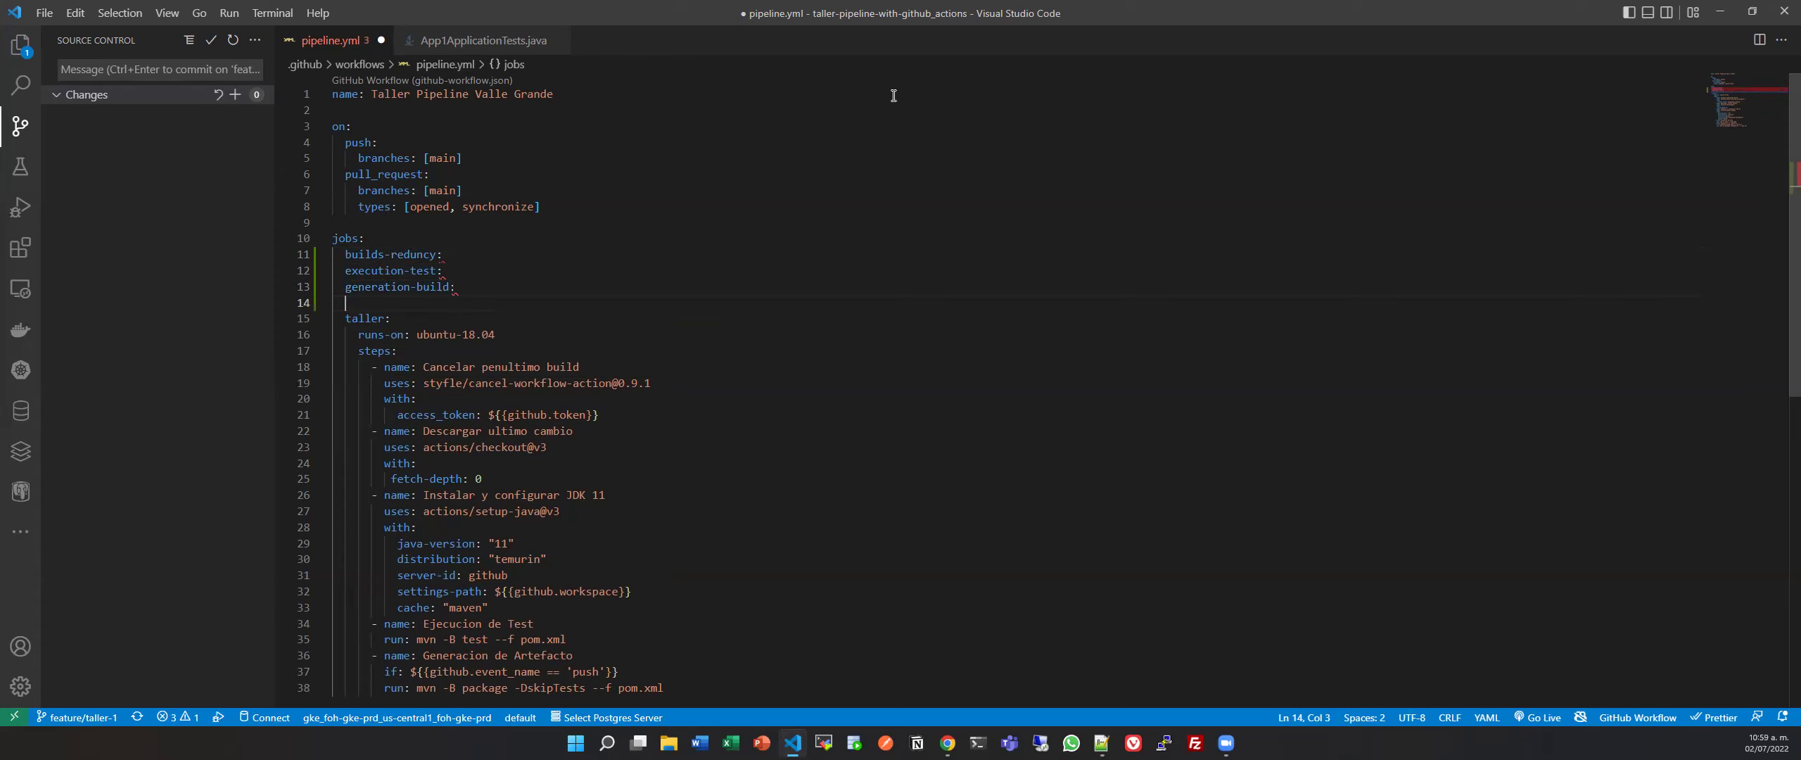
type("deplot")
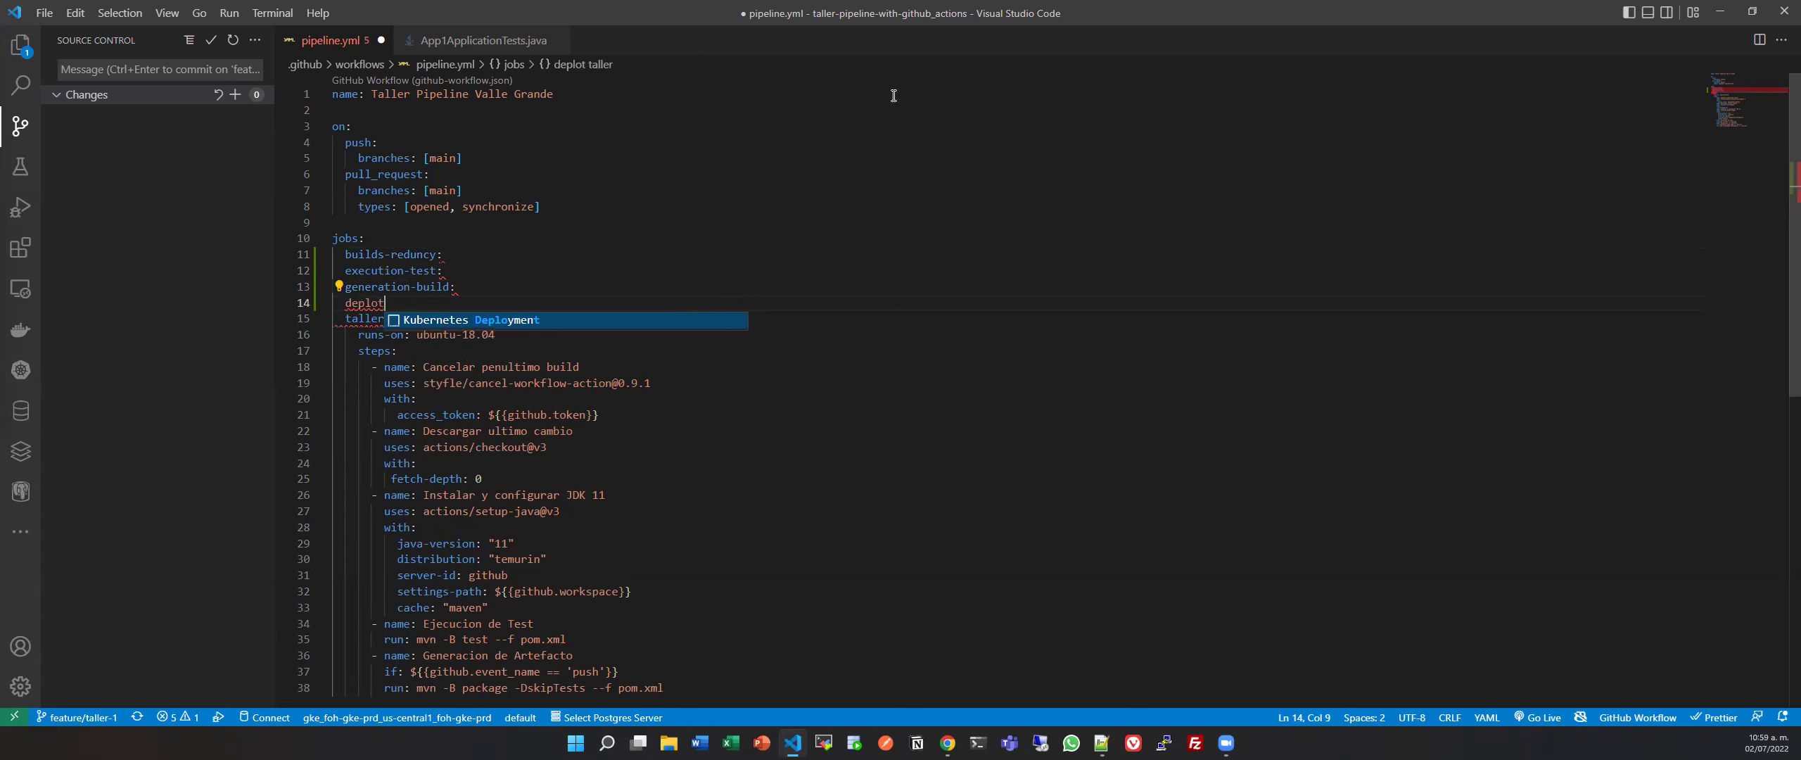
key("BackSpace")
type("y-heroky:")
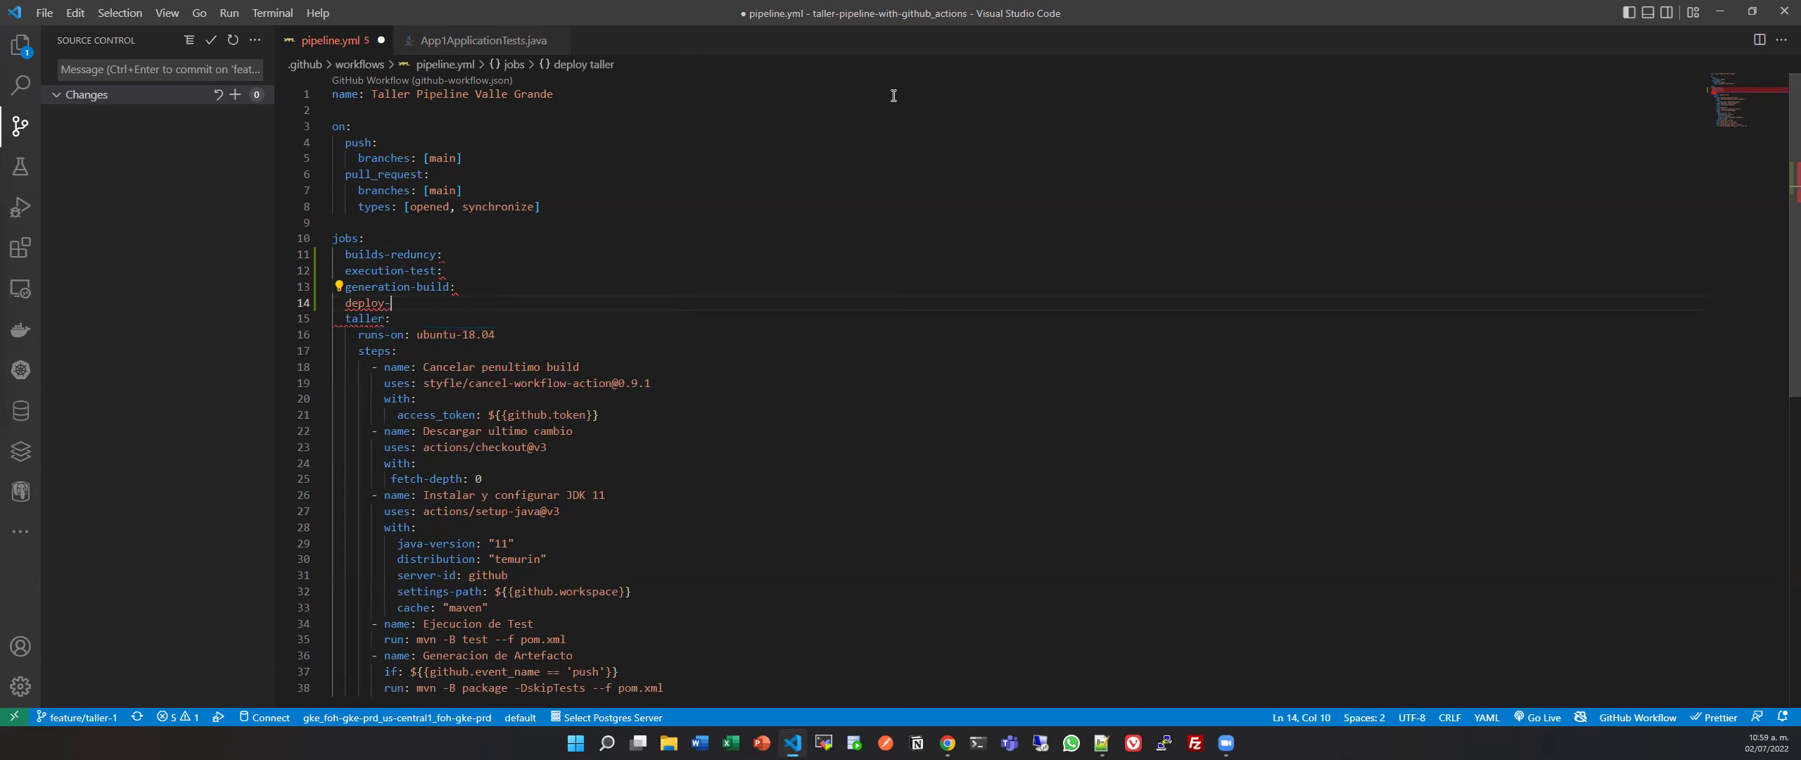
key("BackSpace")
key("BackSpace")
type("u:")
Copy taller's runs-on: ubuntu-18.04 line into builds-reduncy and execution-test.
left_click(360, 334)
key("shift+End")
key("End")
left_click_drag(361, 332, 538, 339)
key("ctrl+c")
left_click(464, 254)
key("Return")
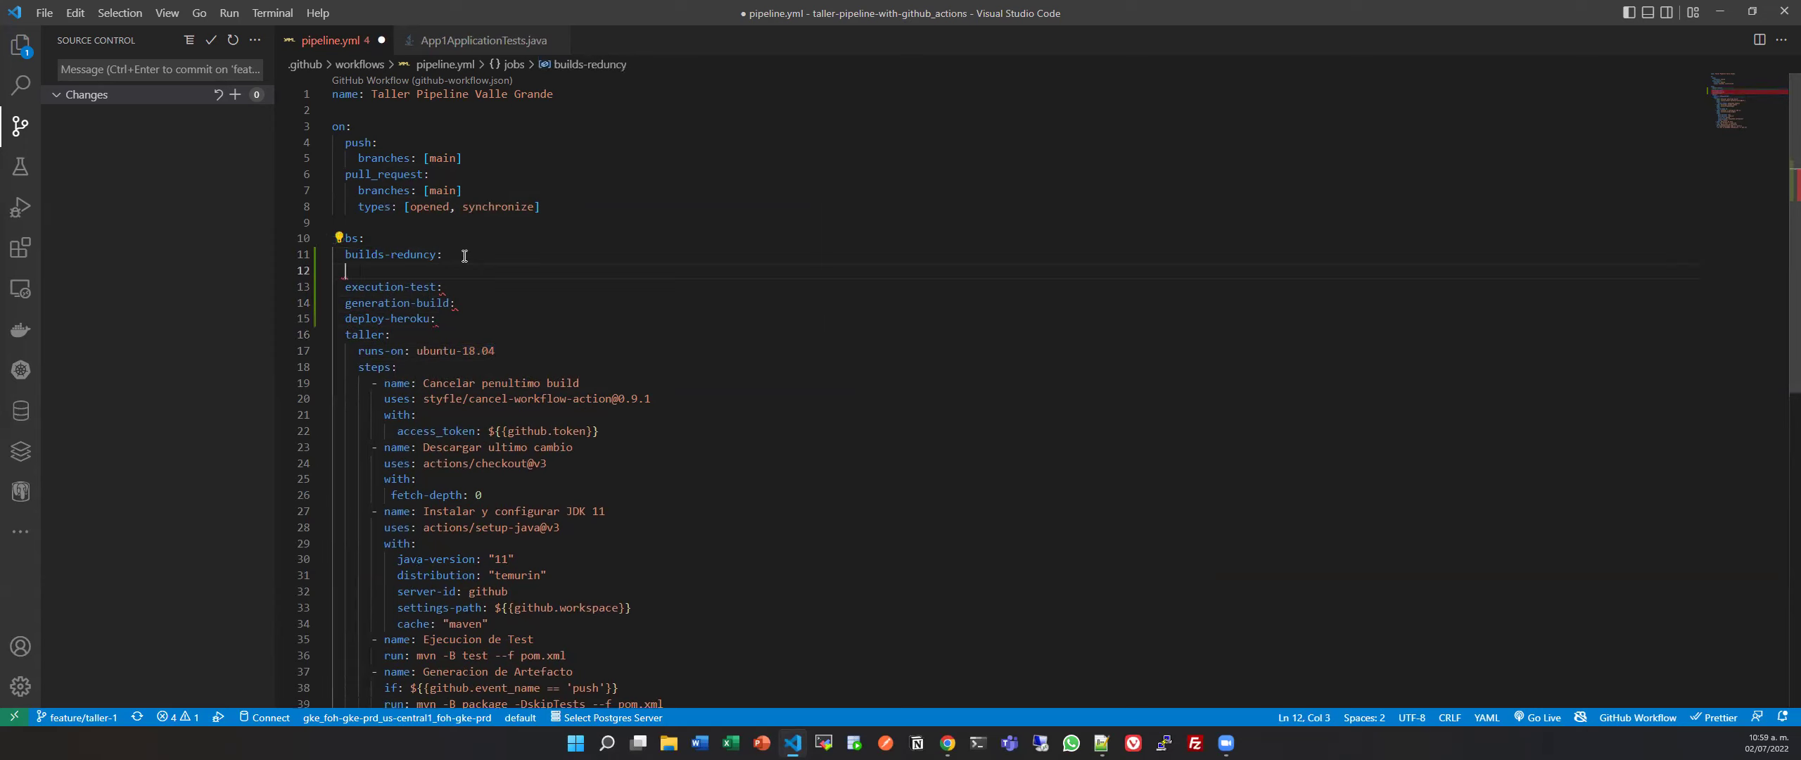
key("ctrl+v")
left_click(483, 284)
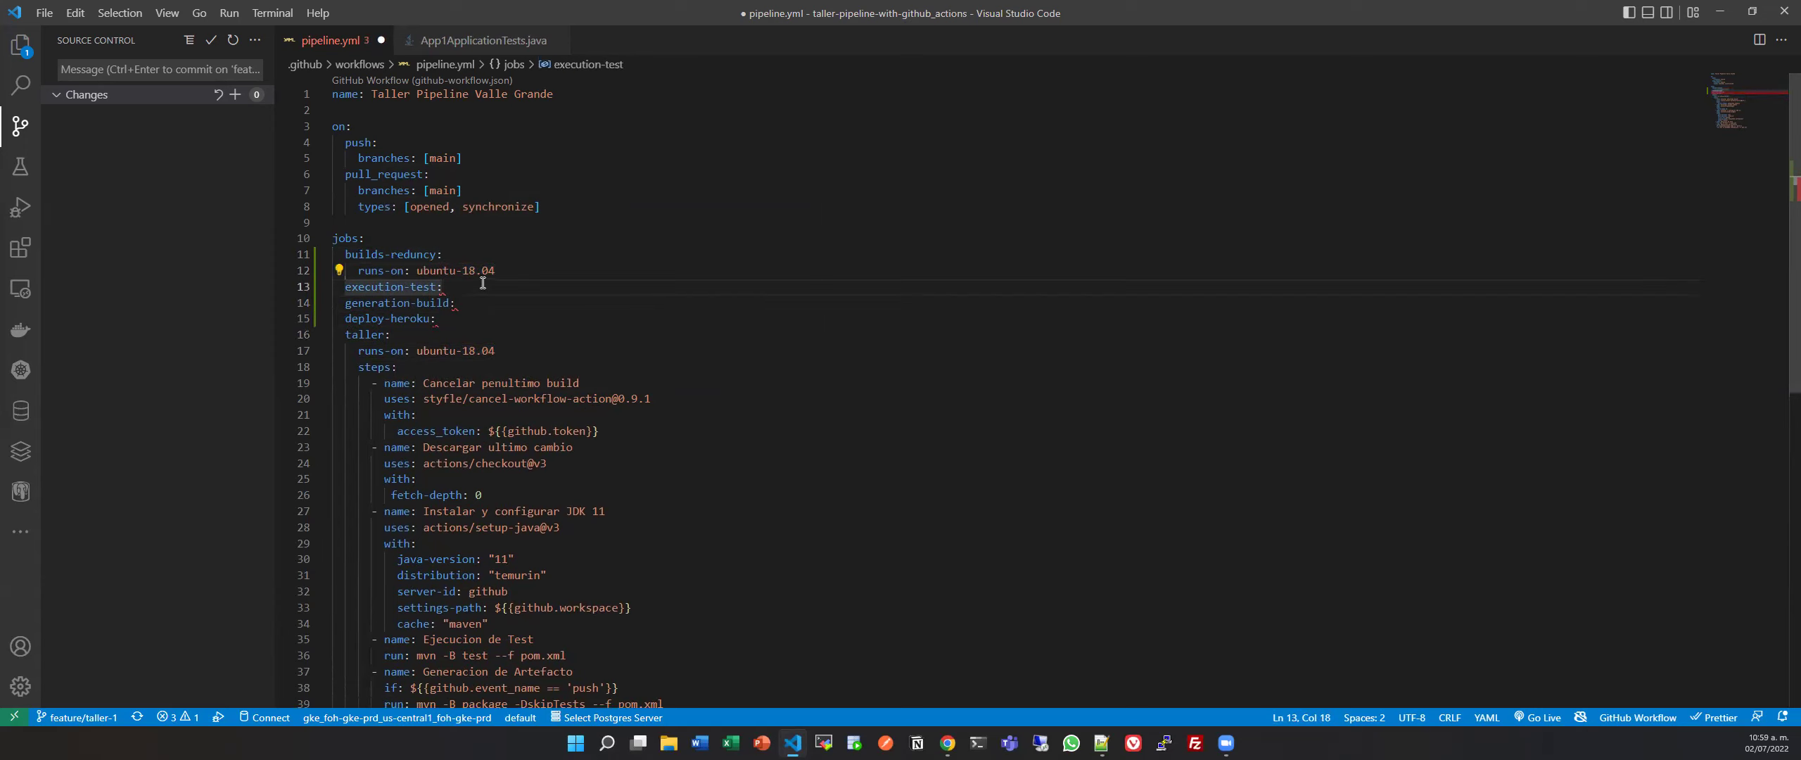
key("Return")
key("ctrl+v")
Paste runs-on: ubuntu-18.04 into generation-build and deploy-heroku, fix the indentation, and save.
left_click(516, 318)
key("Return")
key("ctrl+v")
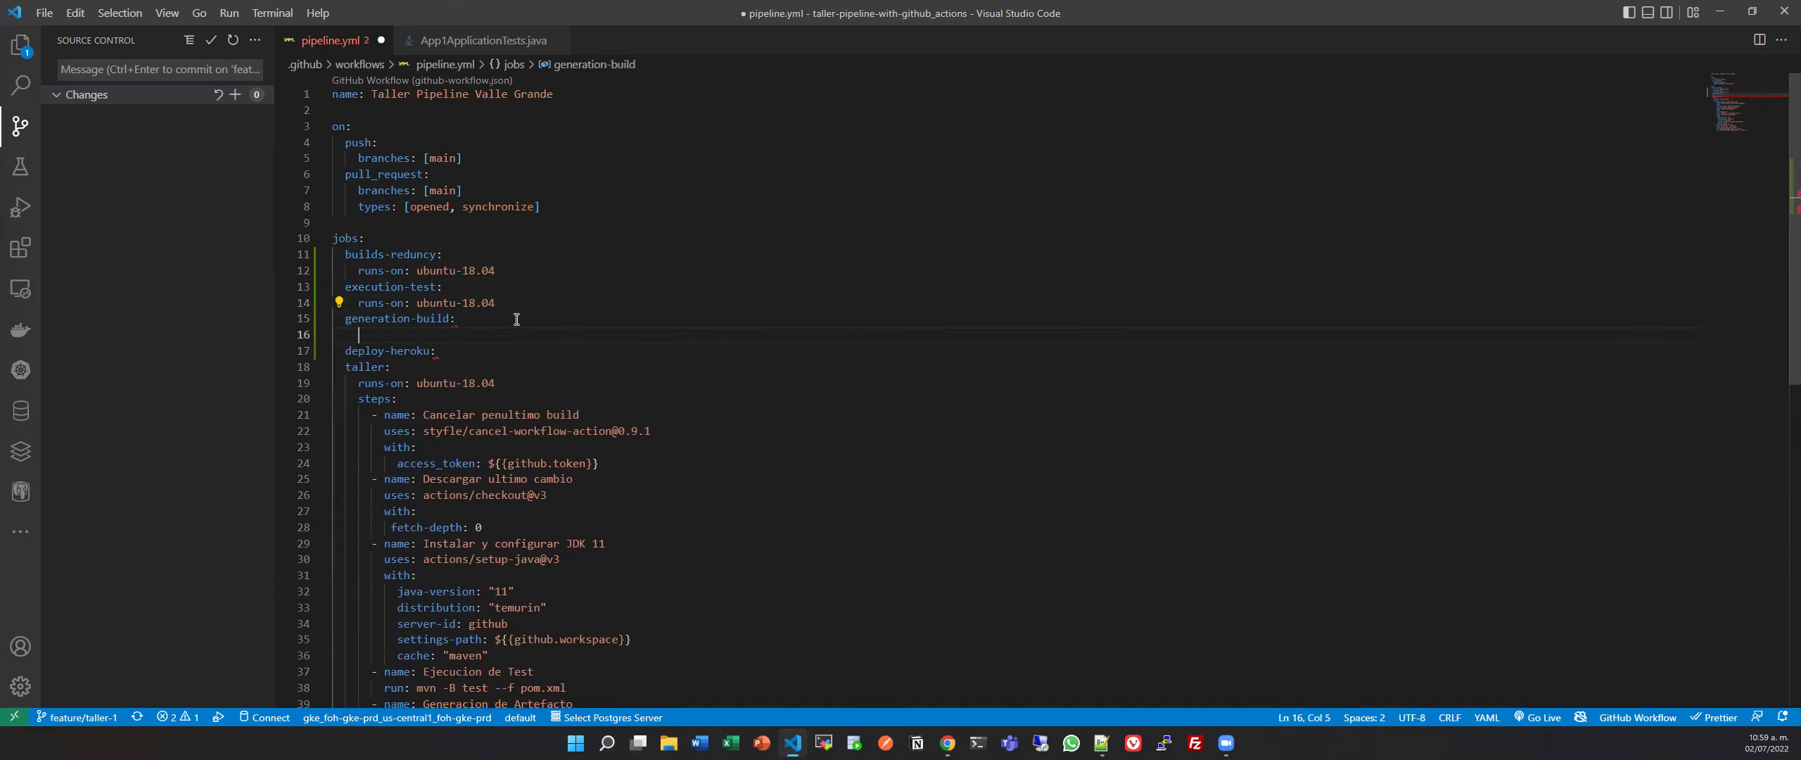
left_click(538, 351)
key("Return")
key("ctrl+v")
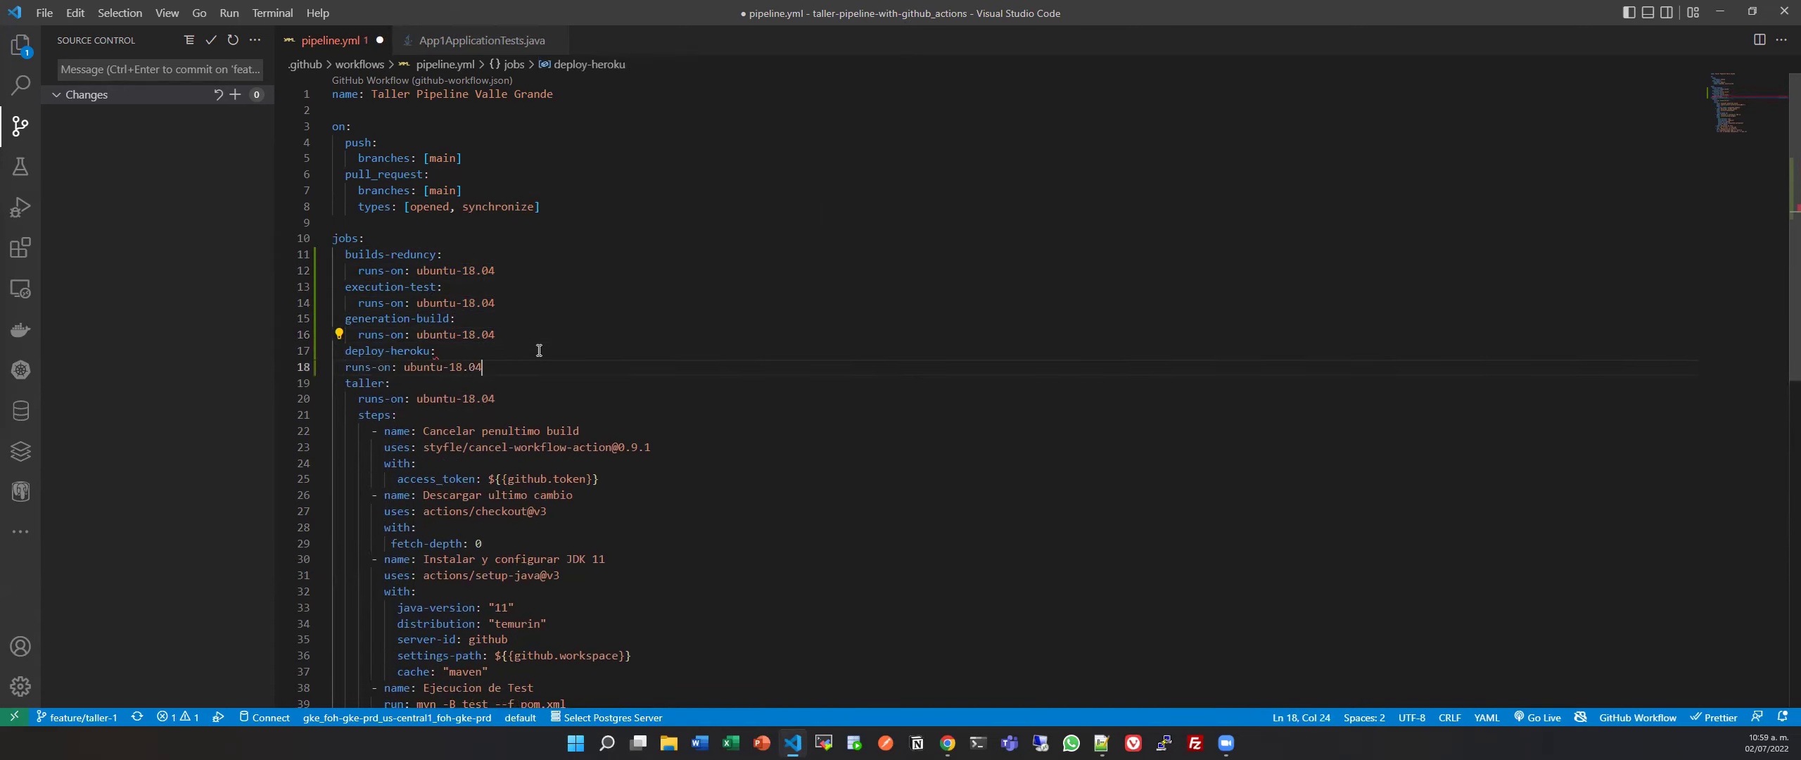
left_click(349, 367)
key("Tab")
key("ctrl+s")
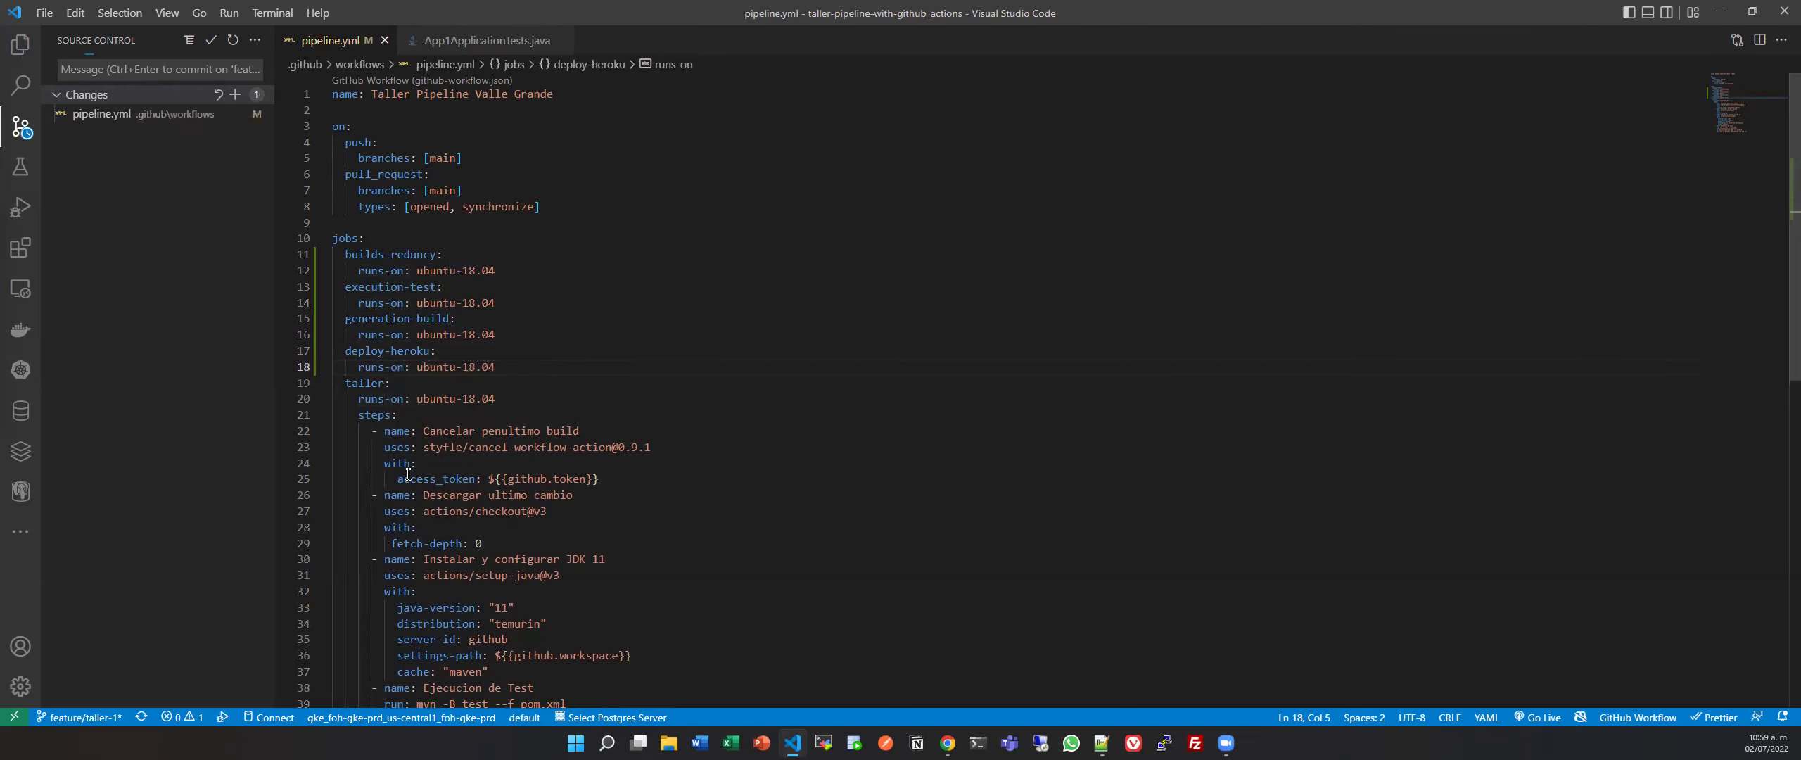
Move the 'Cancelar penultimo build' step from taller into a new steps: list under builds-reduncy.
left_click_drag(371, 430, 599, 478)
key("ctrl+c")
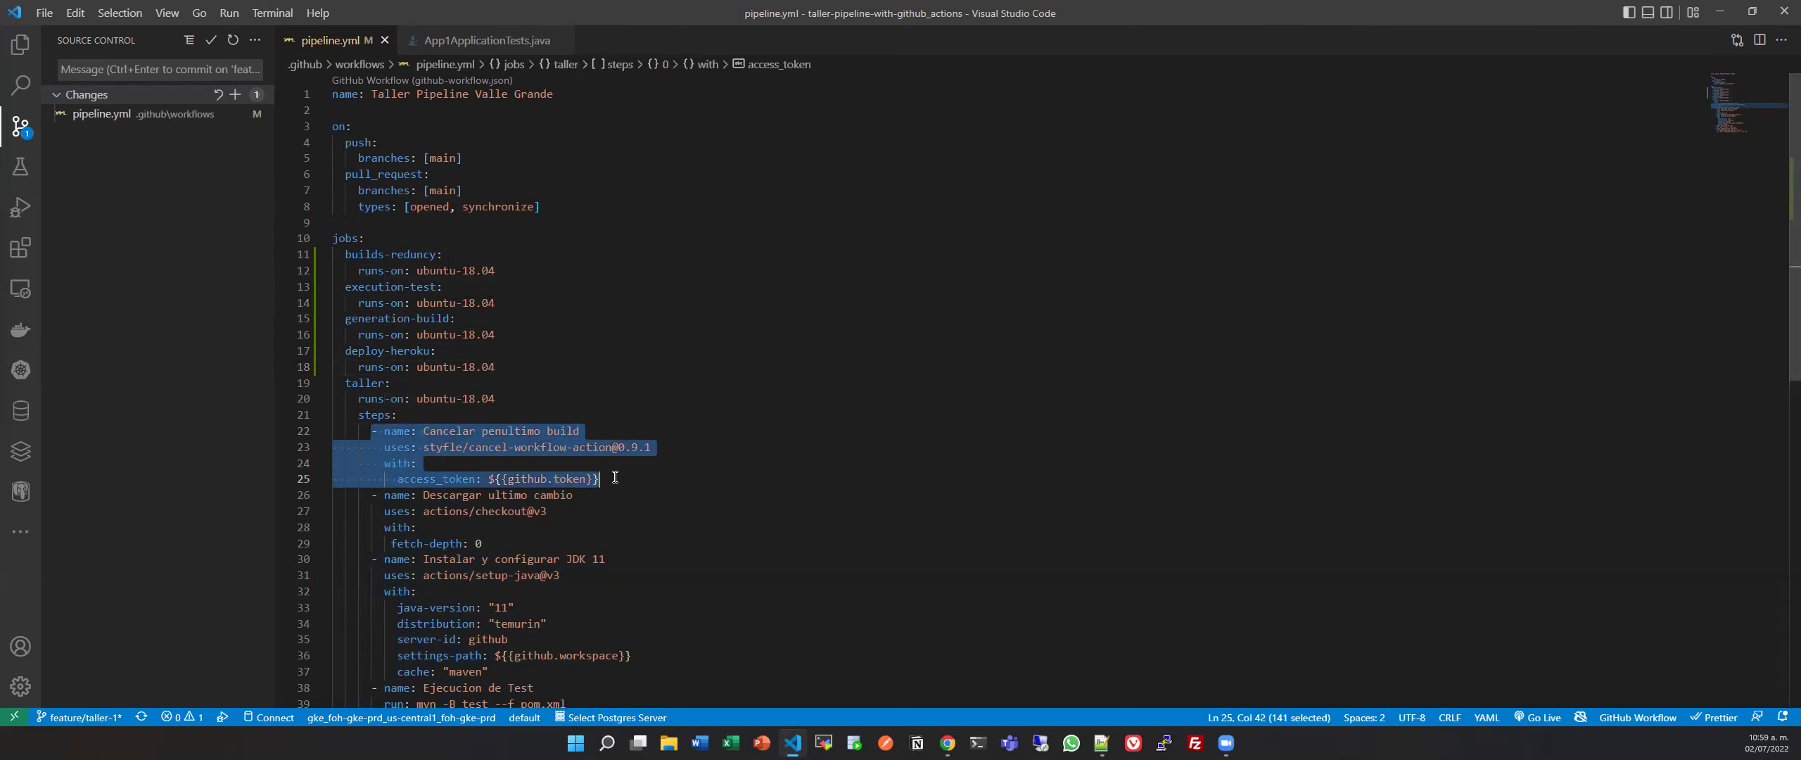
key("BackSpace")
left_click(513, 271)
key("Return")
type("s")
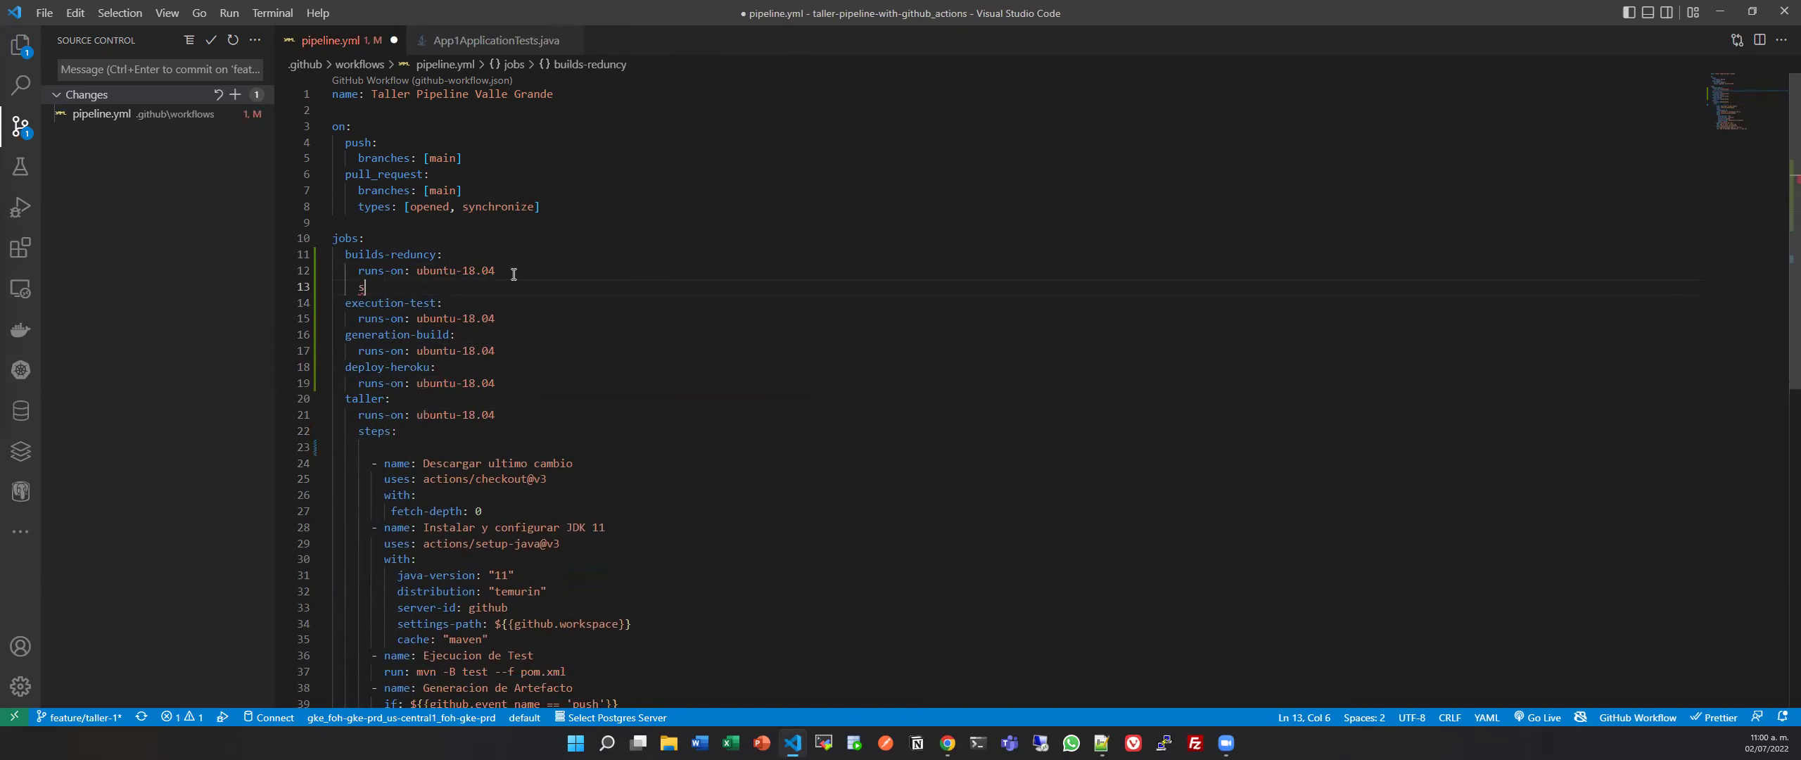
type("teps")
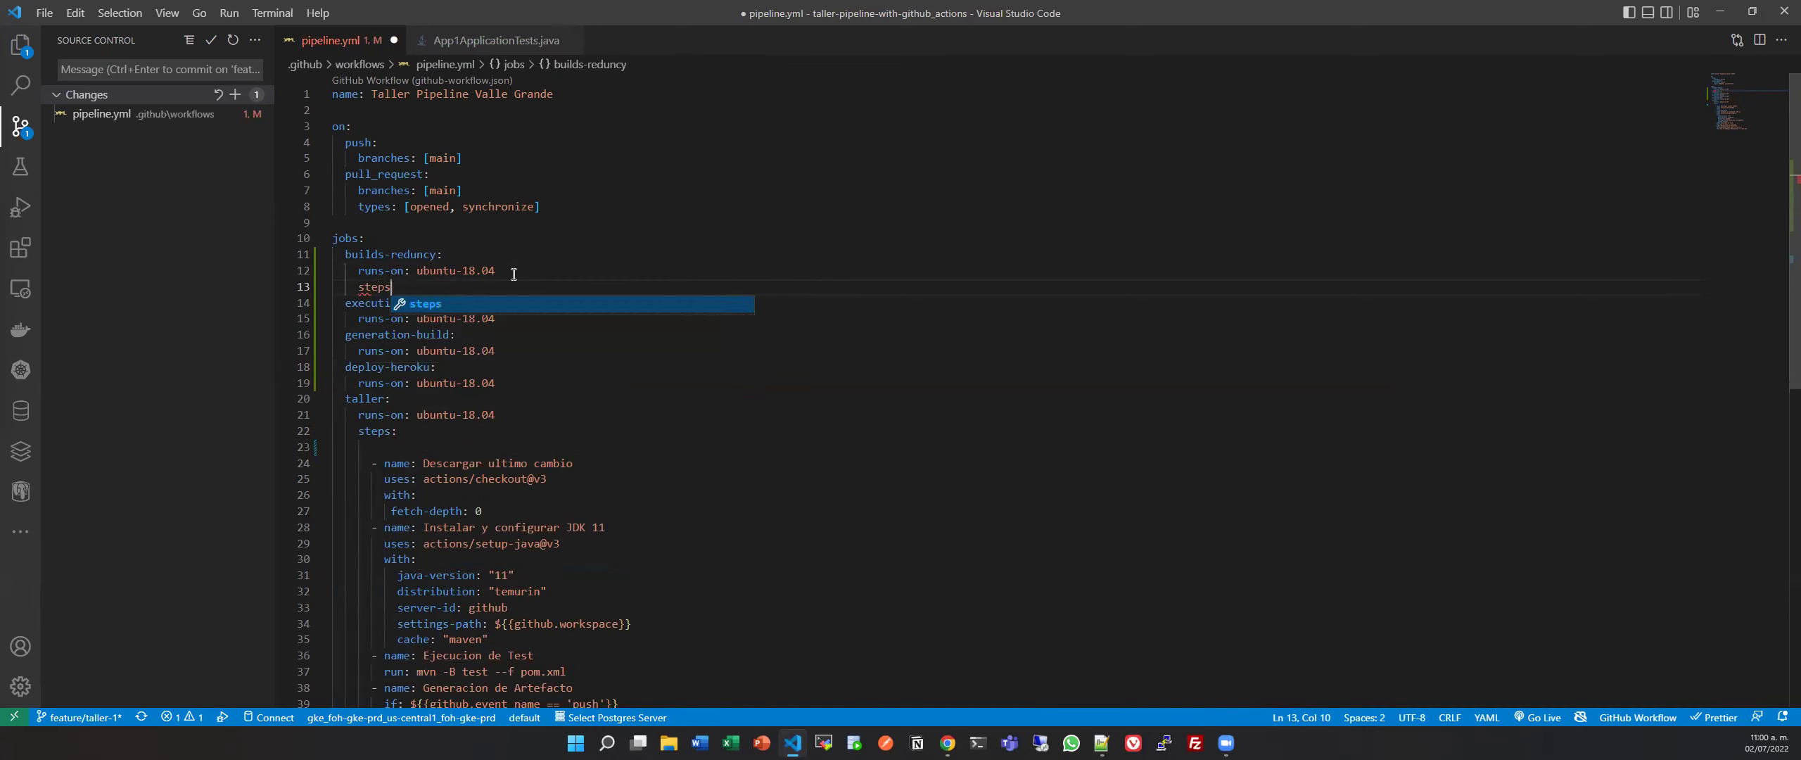
key("Return")
key("ctrl+v")
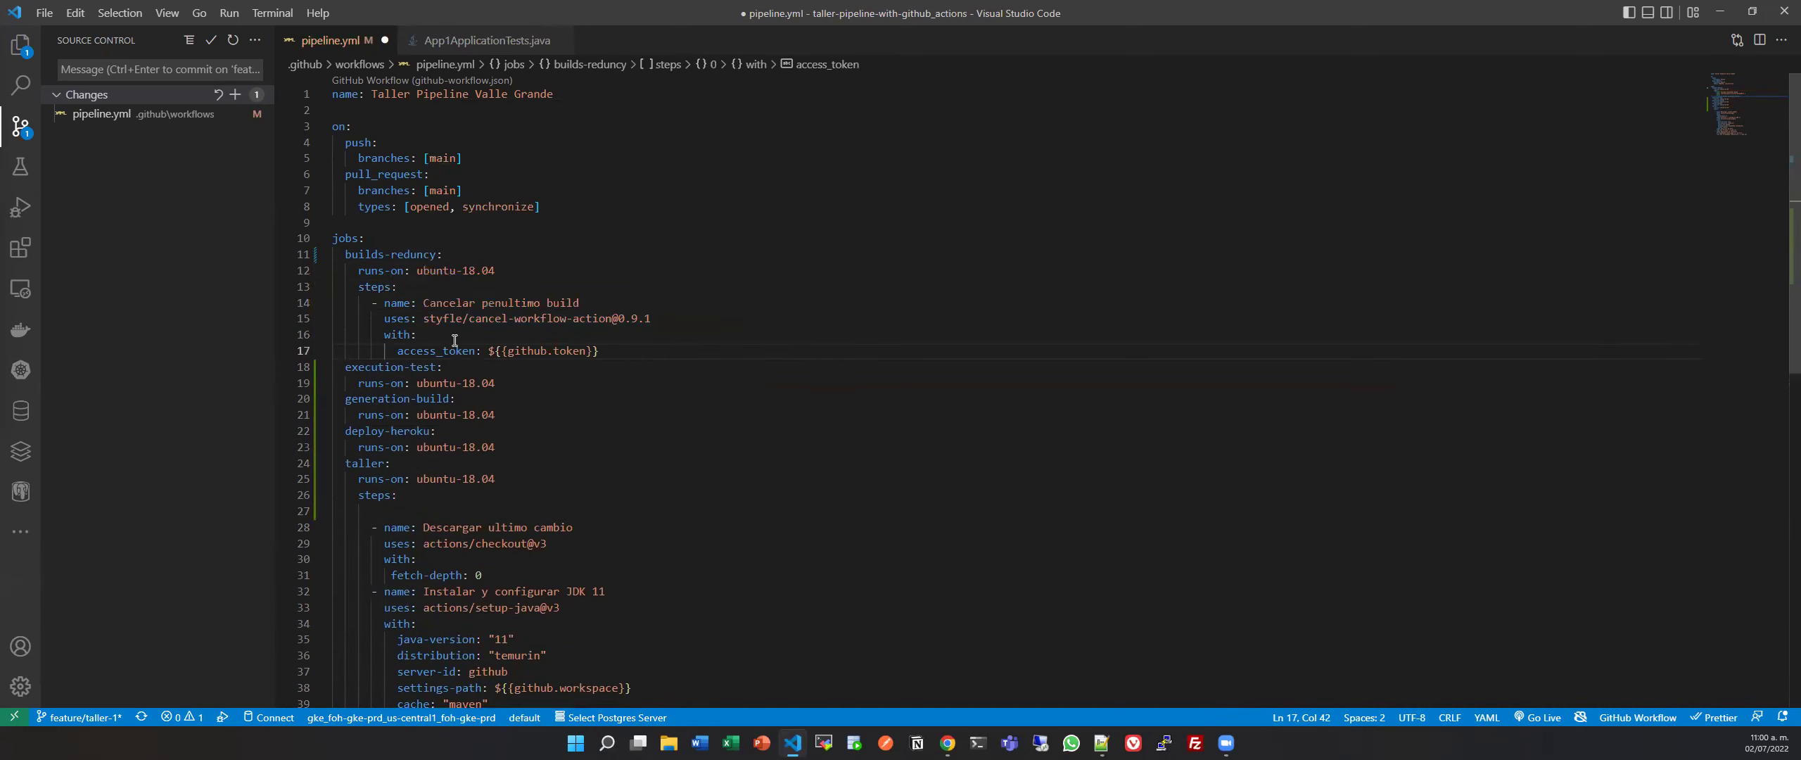
Copy taller's checkout, JDK 11 and test steps into a new steps: list in execution-test.
scroll(507, 502, "down", 1)
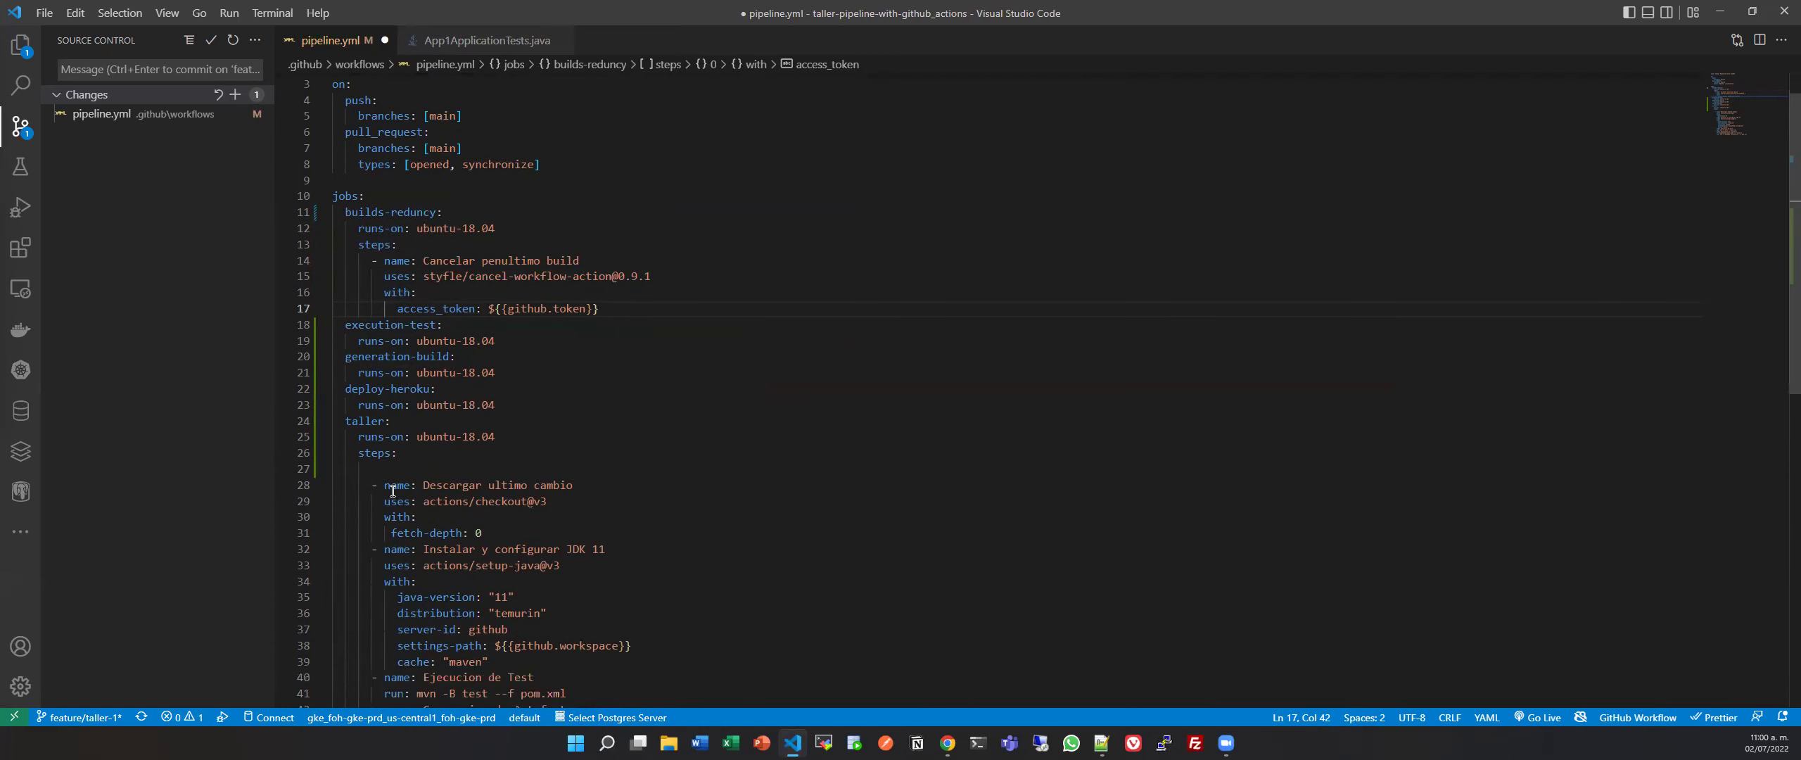
left_click_drag(371, 485, 605, 677)
key("ctrl+c")
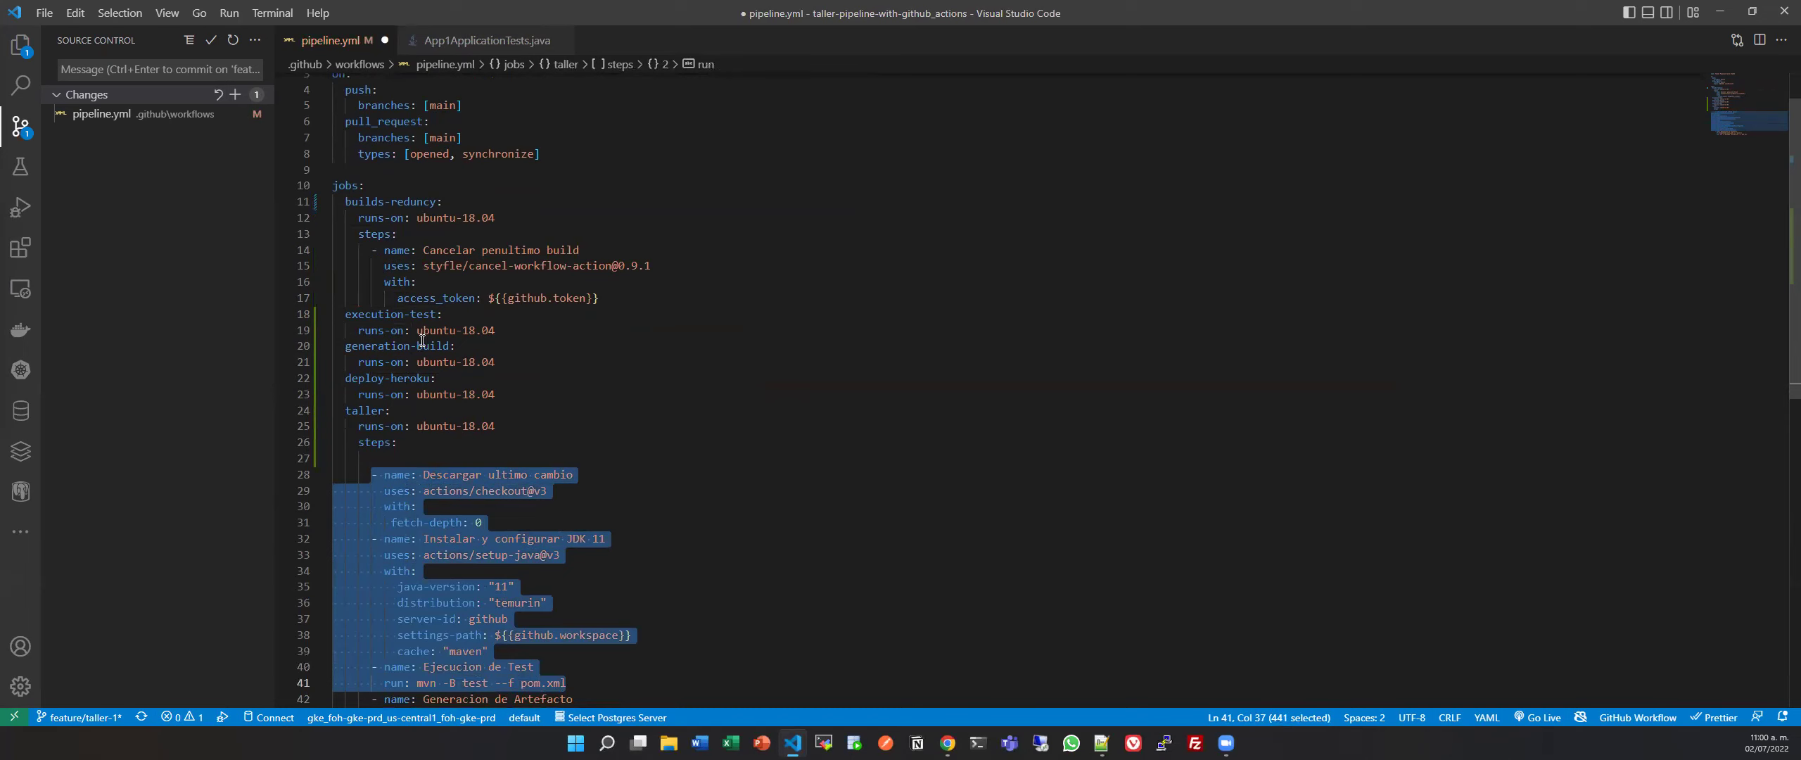
left_click(543, 328)
key("Return")
type("se")
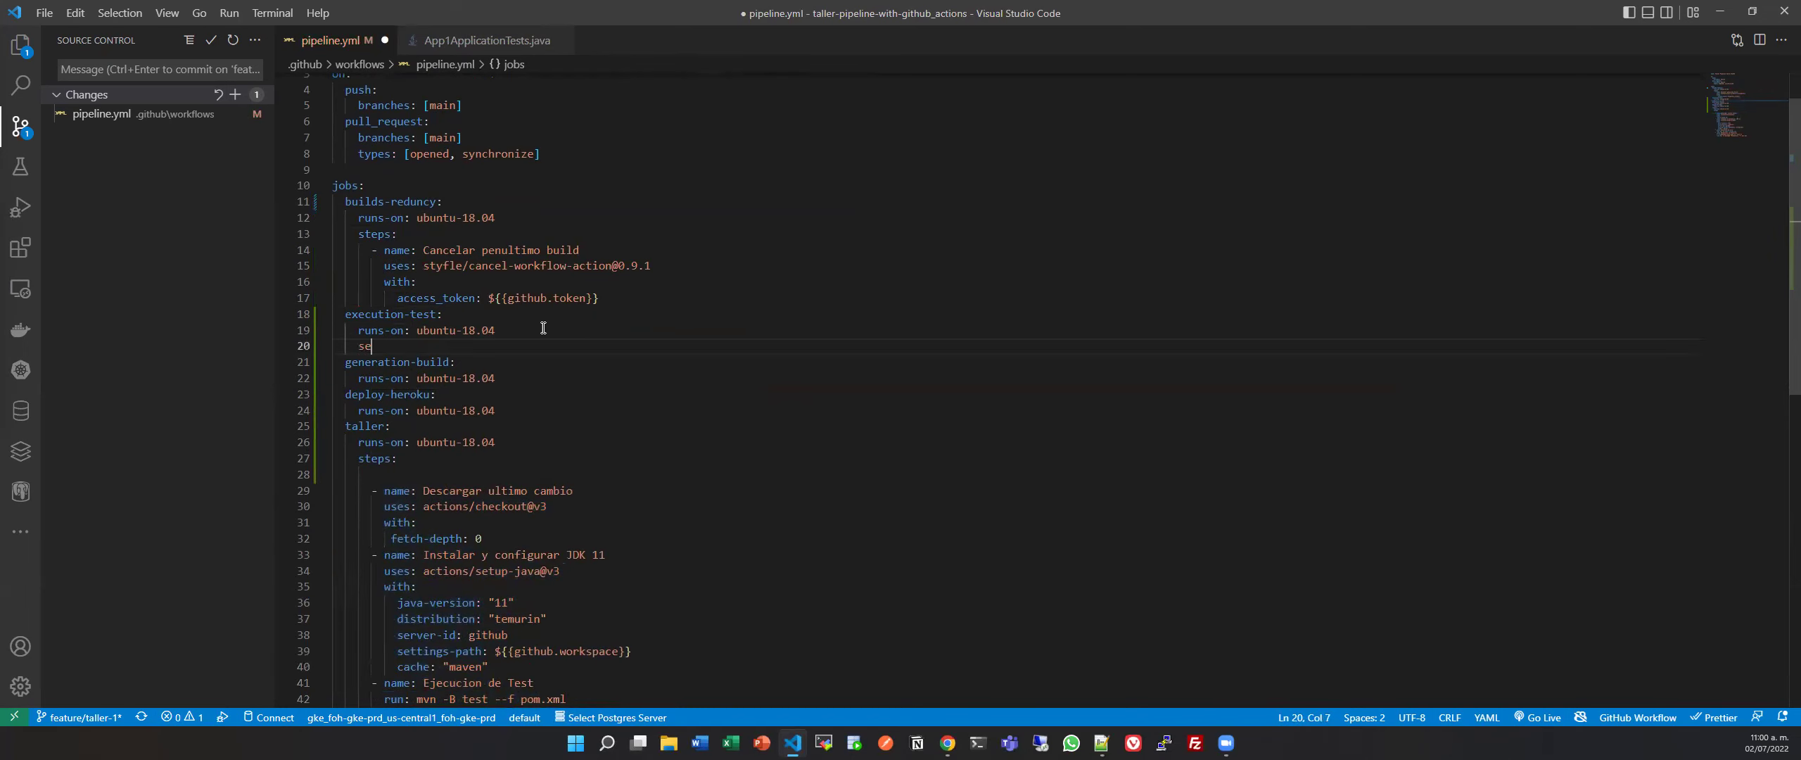
key("Return")
key("Escape")
key("BackSpace")
key("BackSpace")
key("ctrl+v")
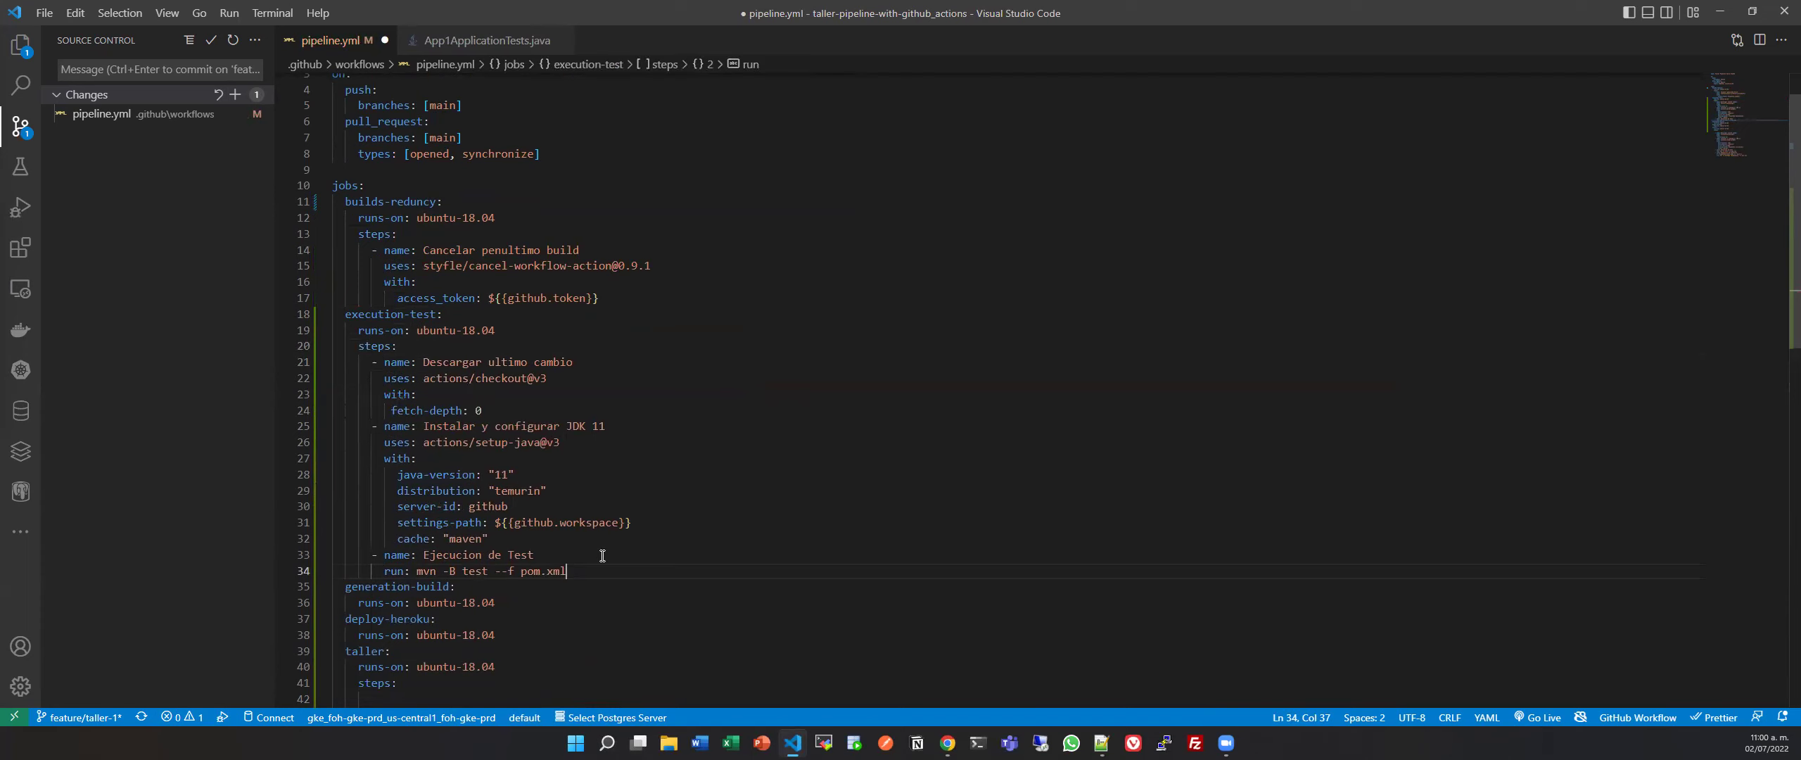
Remove the blank line under taller's steps and select all of taller's steps.
scroll(610, 535, "down", 2)
scroll(688, 490, "down", 3)
left_click(455, 481)
key("BackSpace")
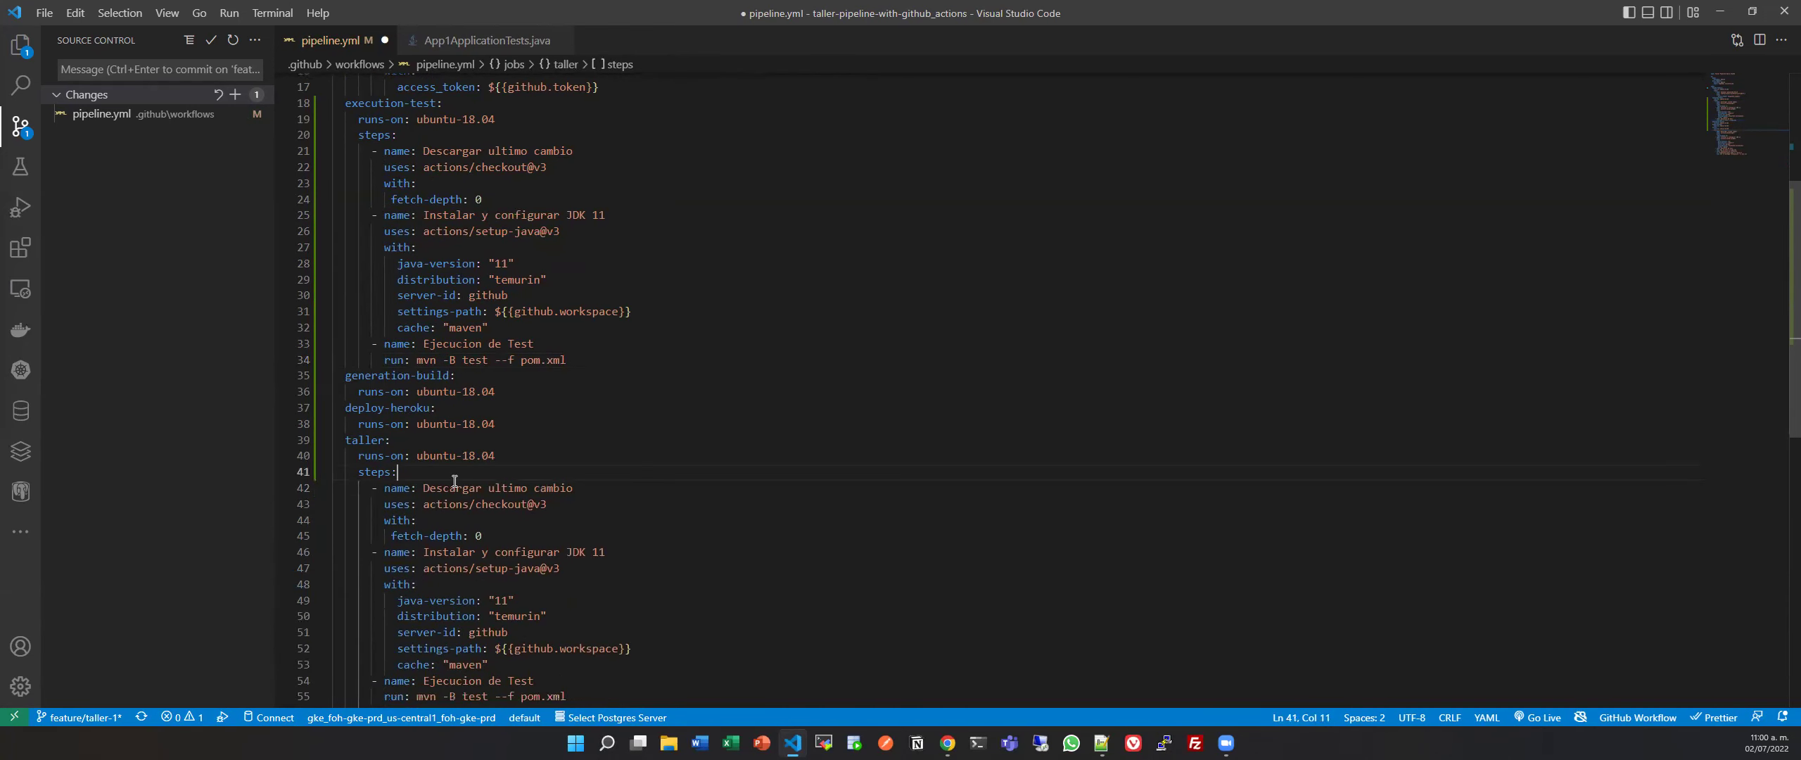
left_click(520, 388)
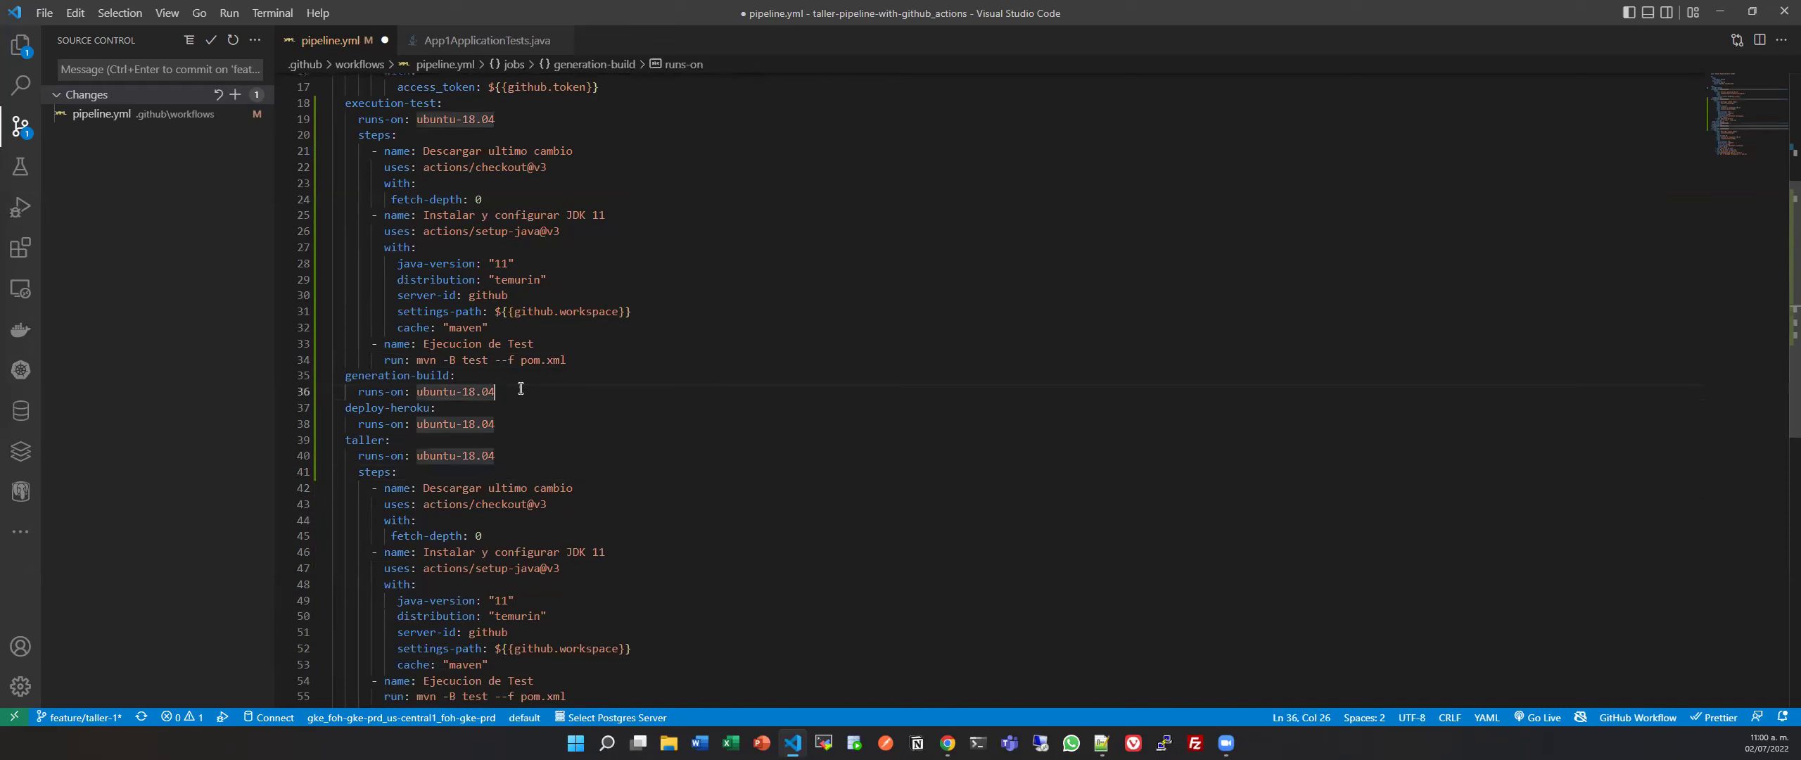
scroll(529, 394, "down", 3)
left_click_drag(372, 365, 699, 623)
key("ctrl+c")
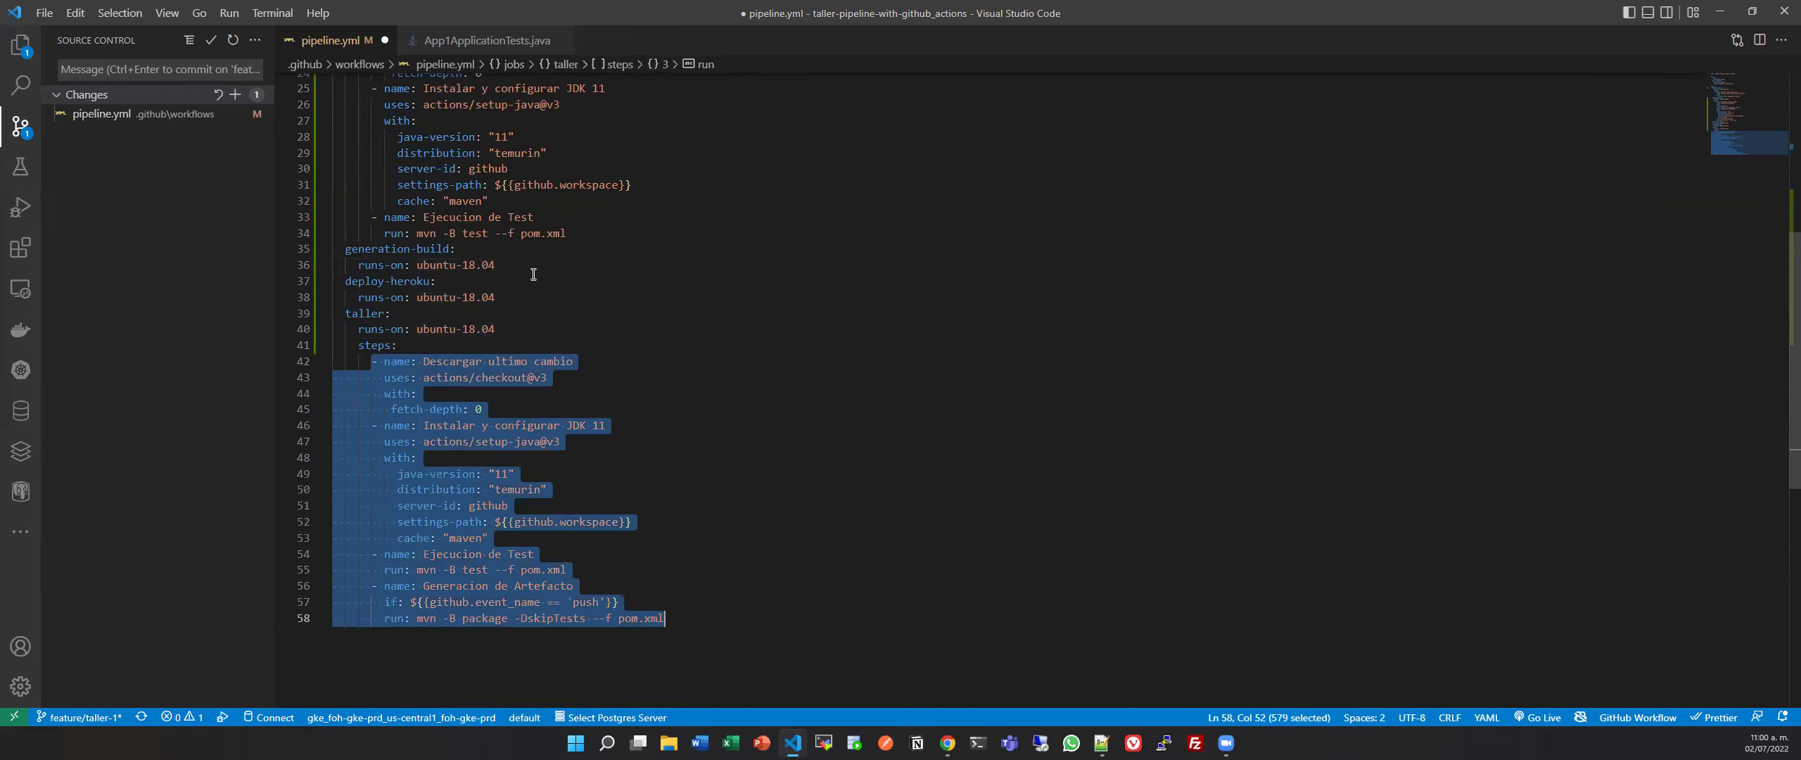
Add a steps: key under generation-build and paste taller's steps beneath it.
left_click(534, 273)
key("Return")
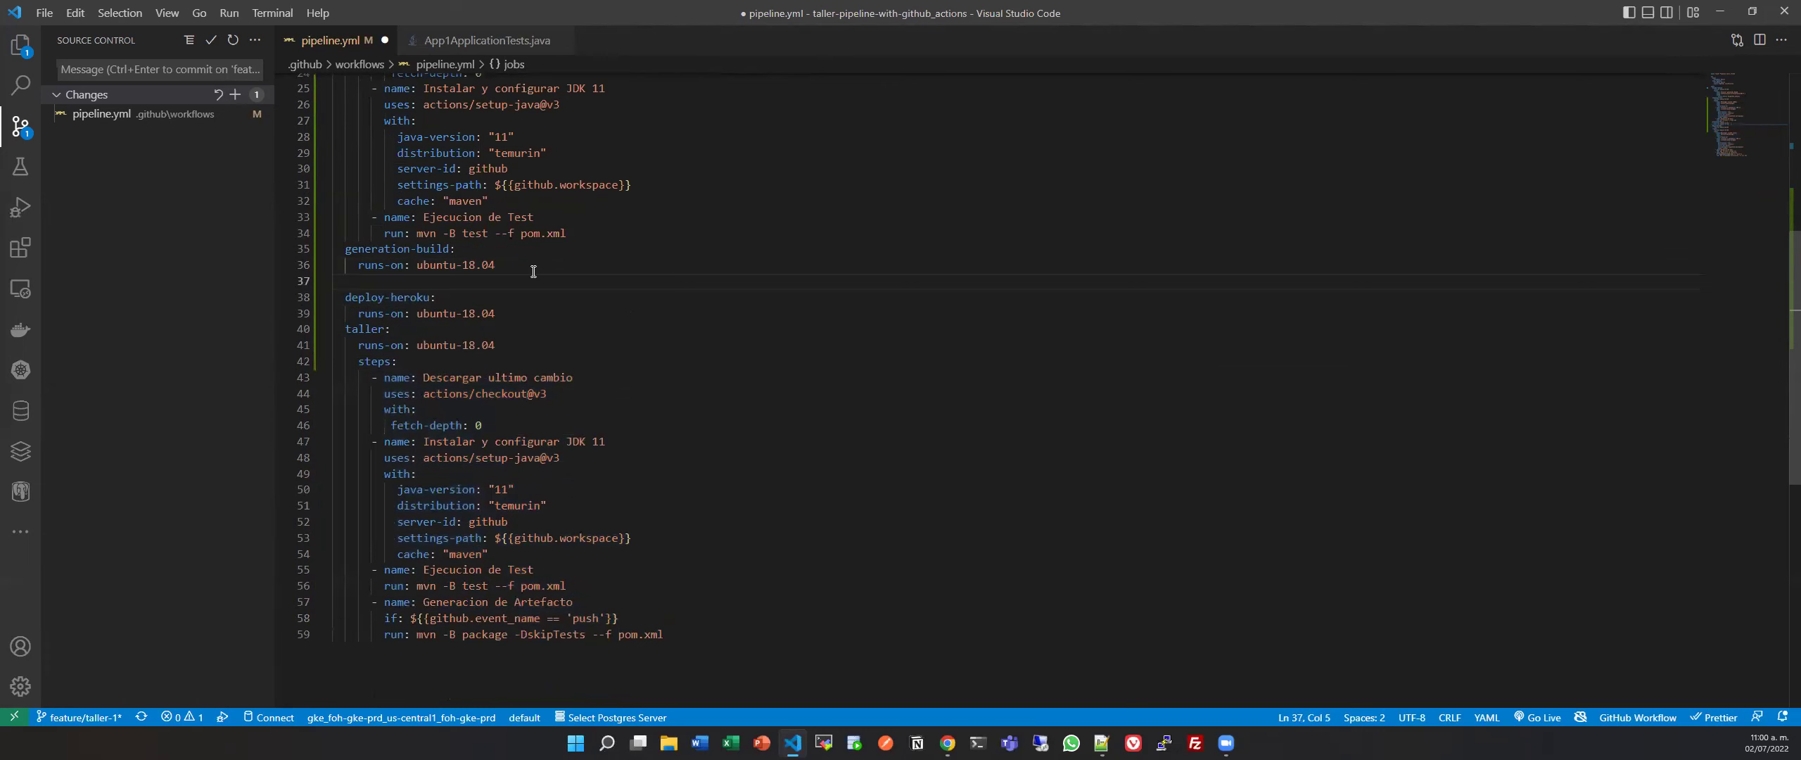
key("ctrl+v")
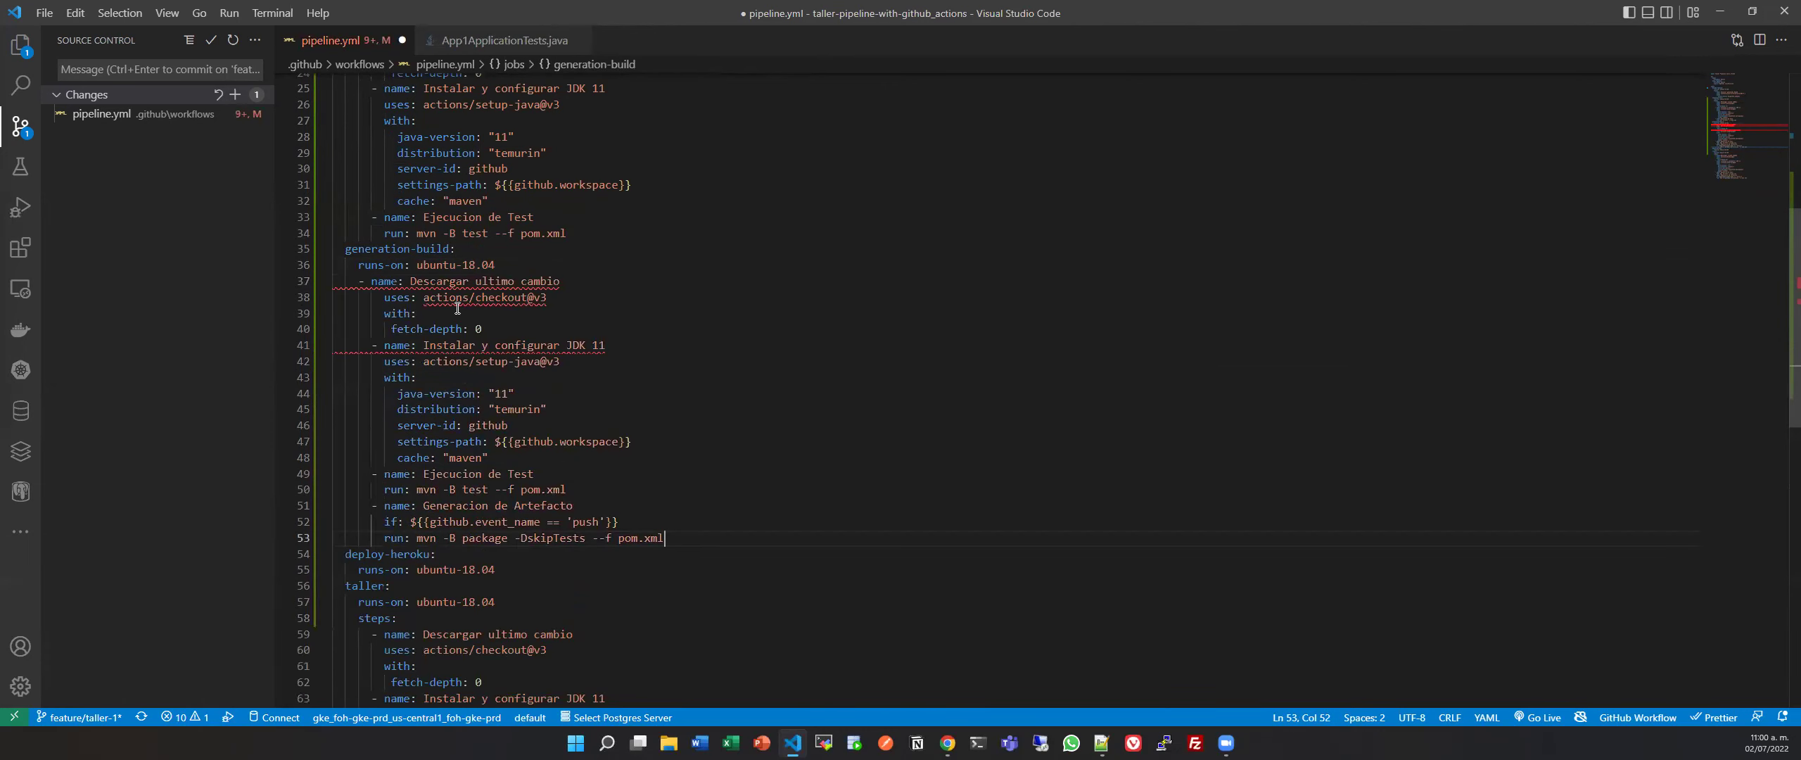
key("ctrl+z")
type("step:")
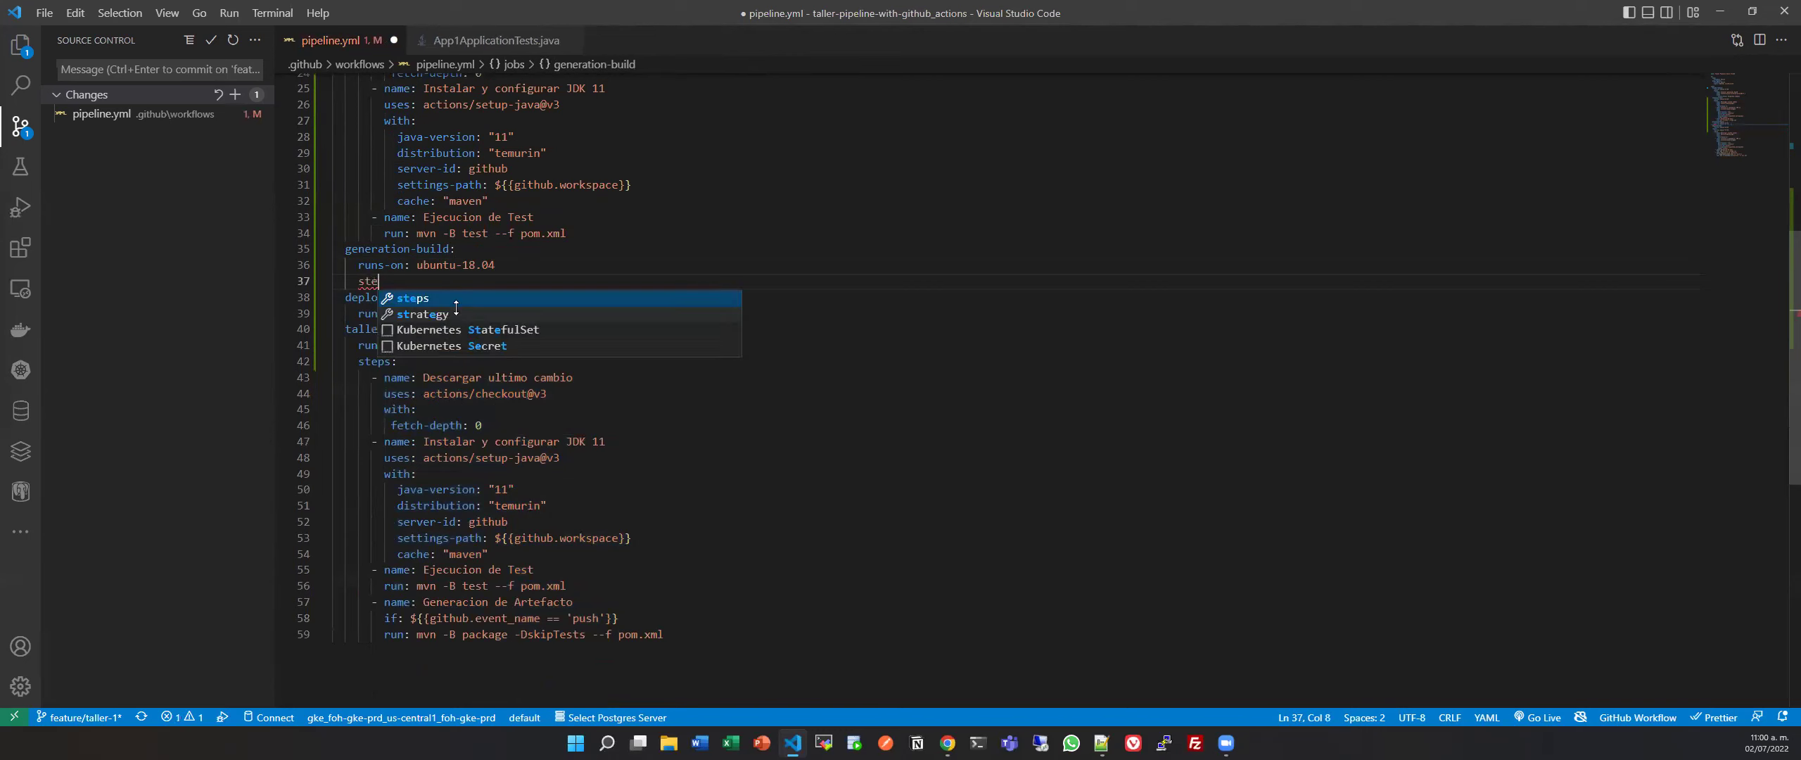
key("BackSpace")
type("s:")
key("Return")
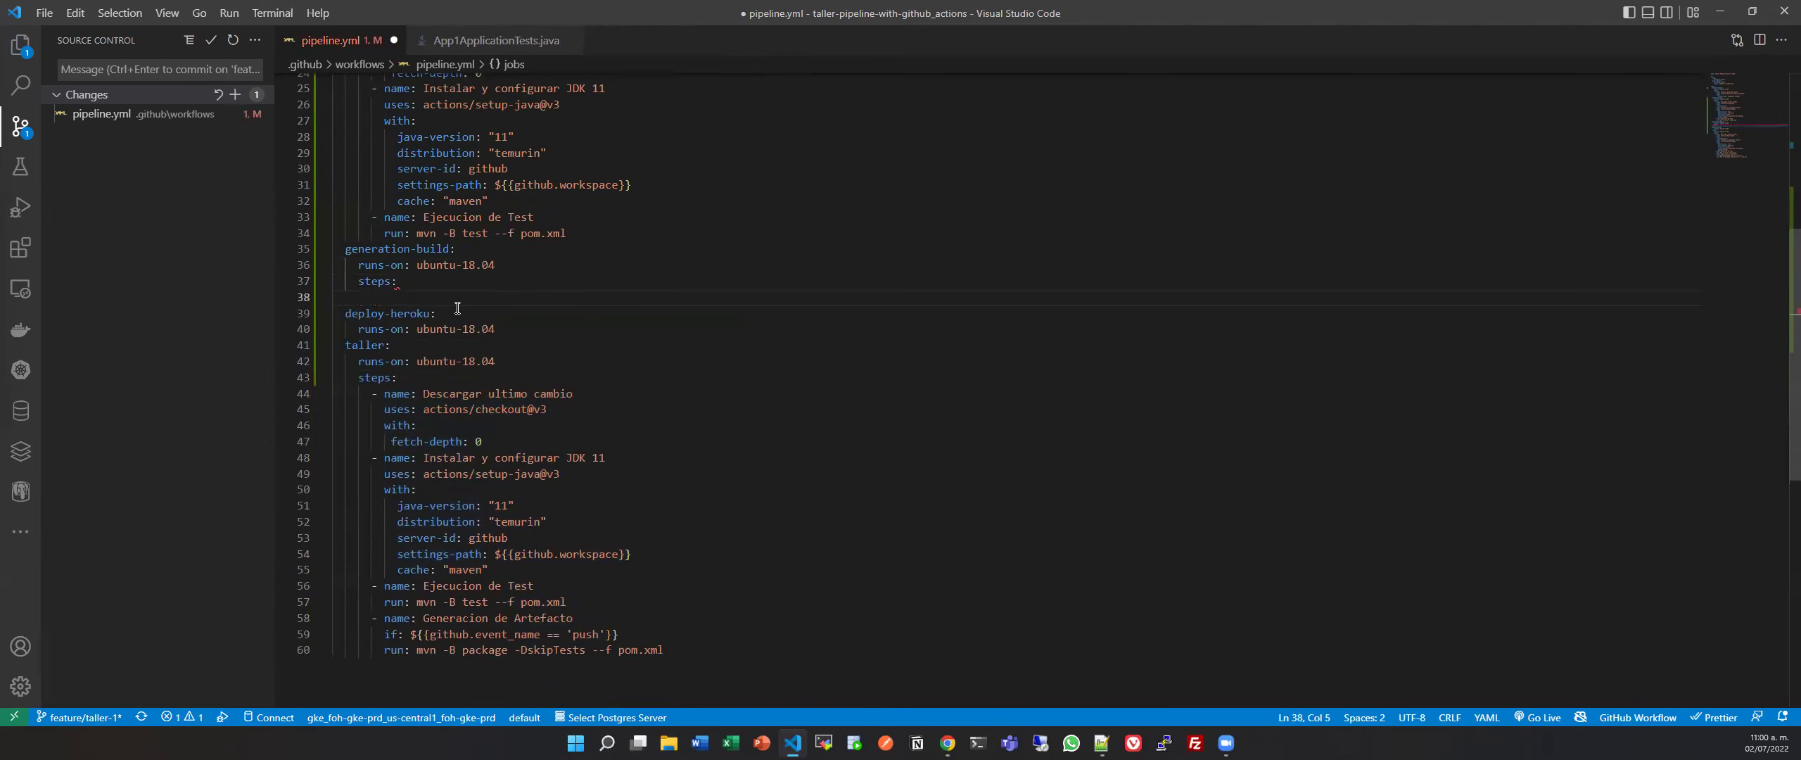
key("ctrl+v")
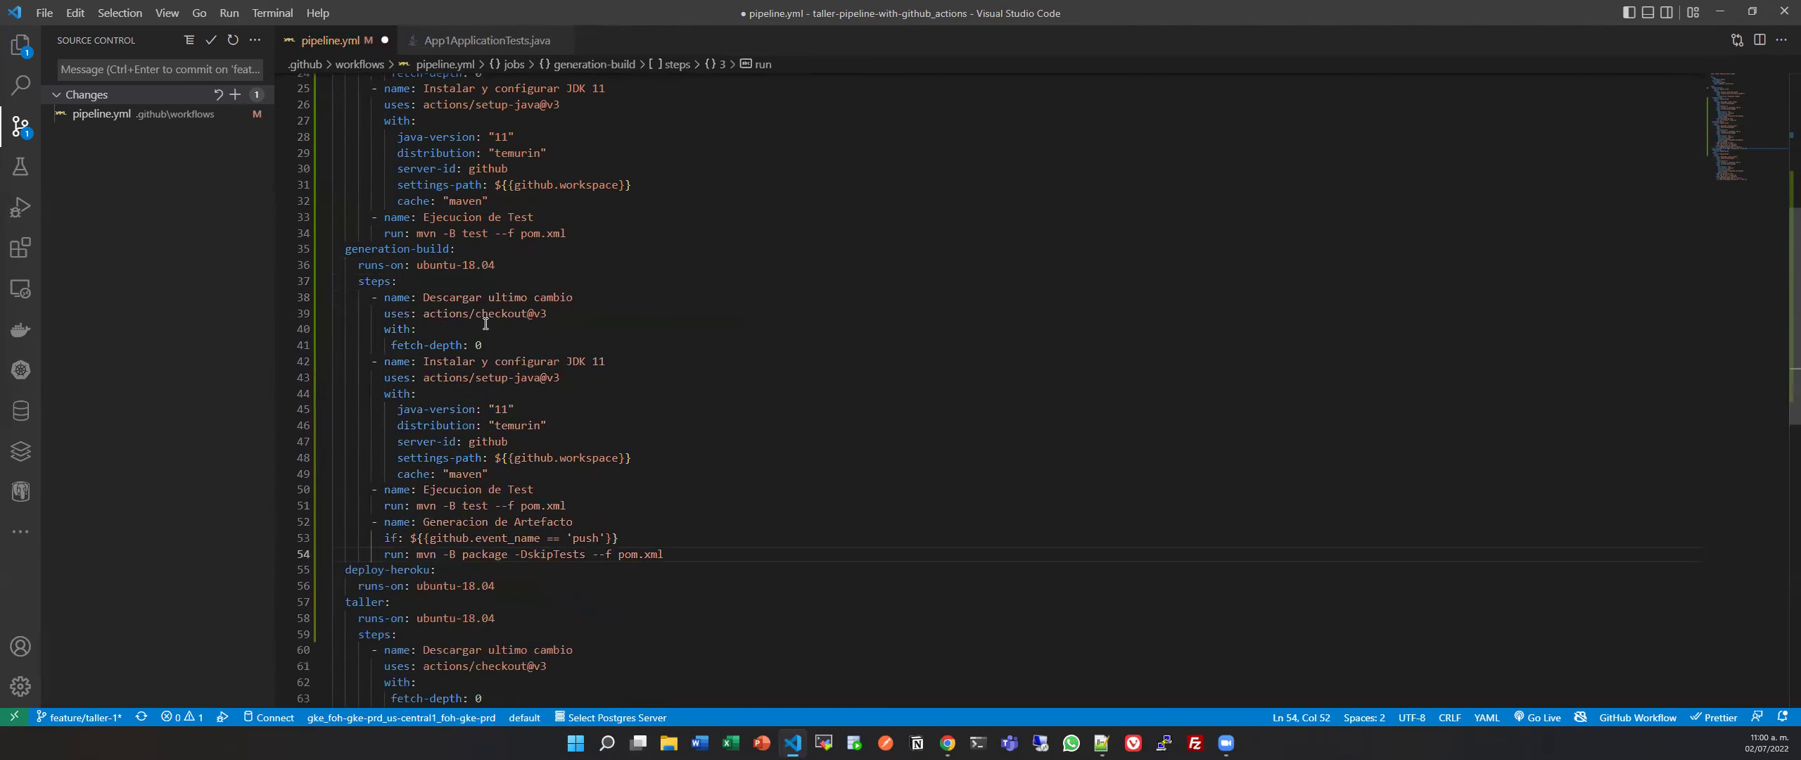
Delete the Ejecucion de Test step from generation-build, save, and select the old taller job.
left_click_drag(599, 505, 601, 474)
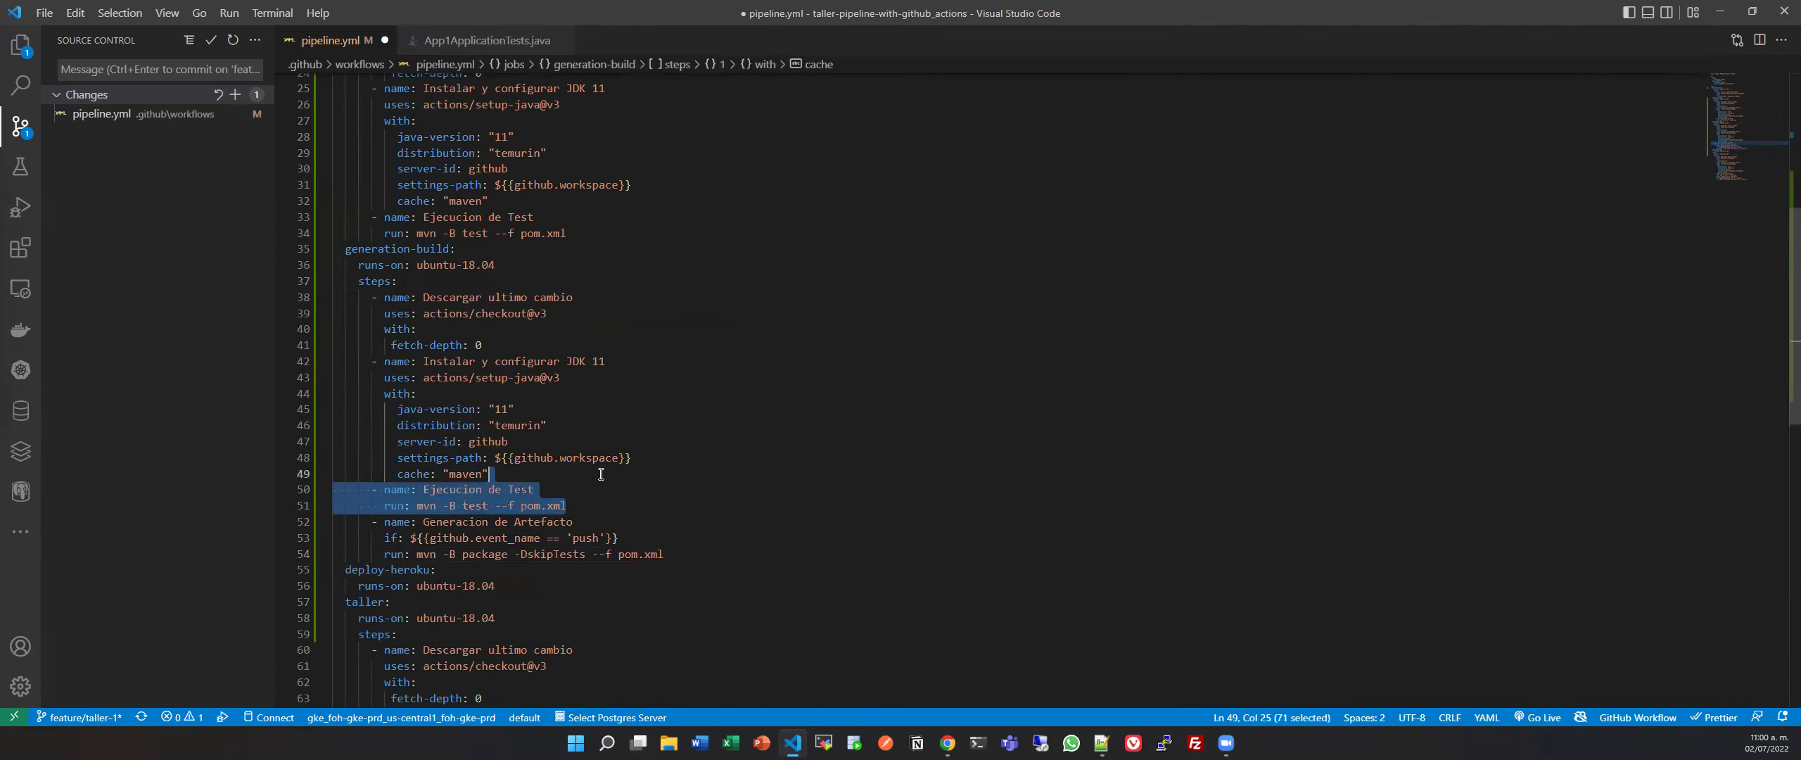
key("Delete")
key("ctrl+s")
scroll(484, 499, "down", 2)
scroll(484, 500, "down", 3)
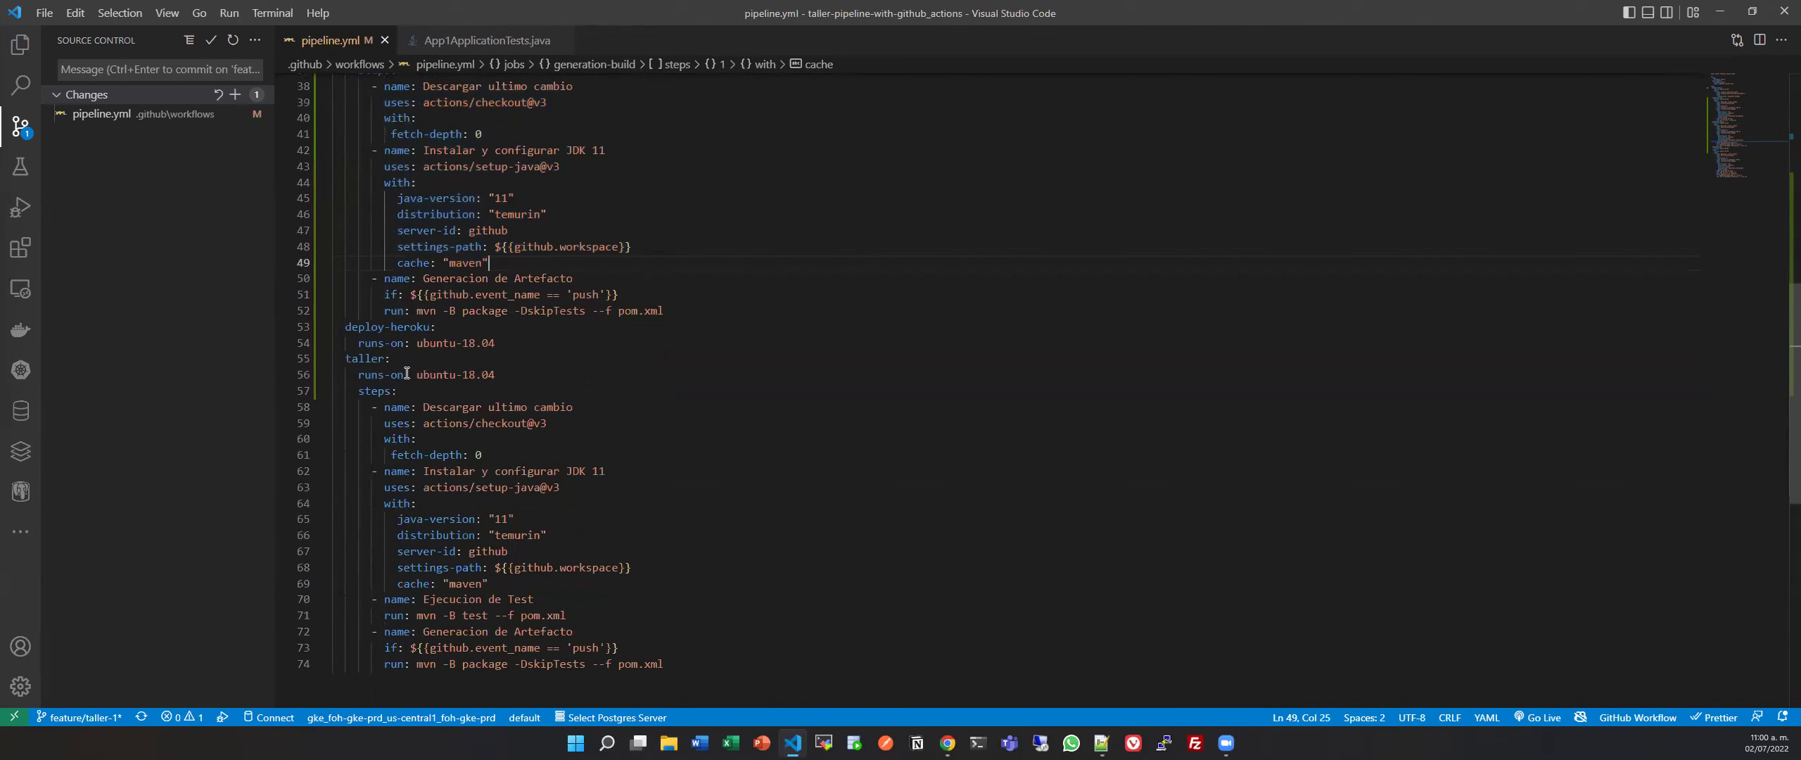
left_click_drag(707, 664, 324, 360)
Delete the old taller job and start a steps: list in deploy-heroku.
key("Delete")
key("Tab")
key("Tab")
type("steps")
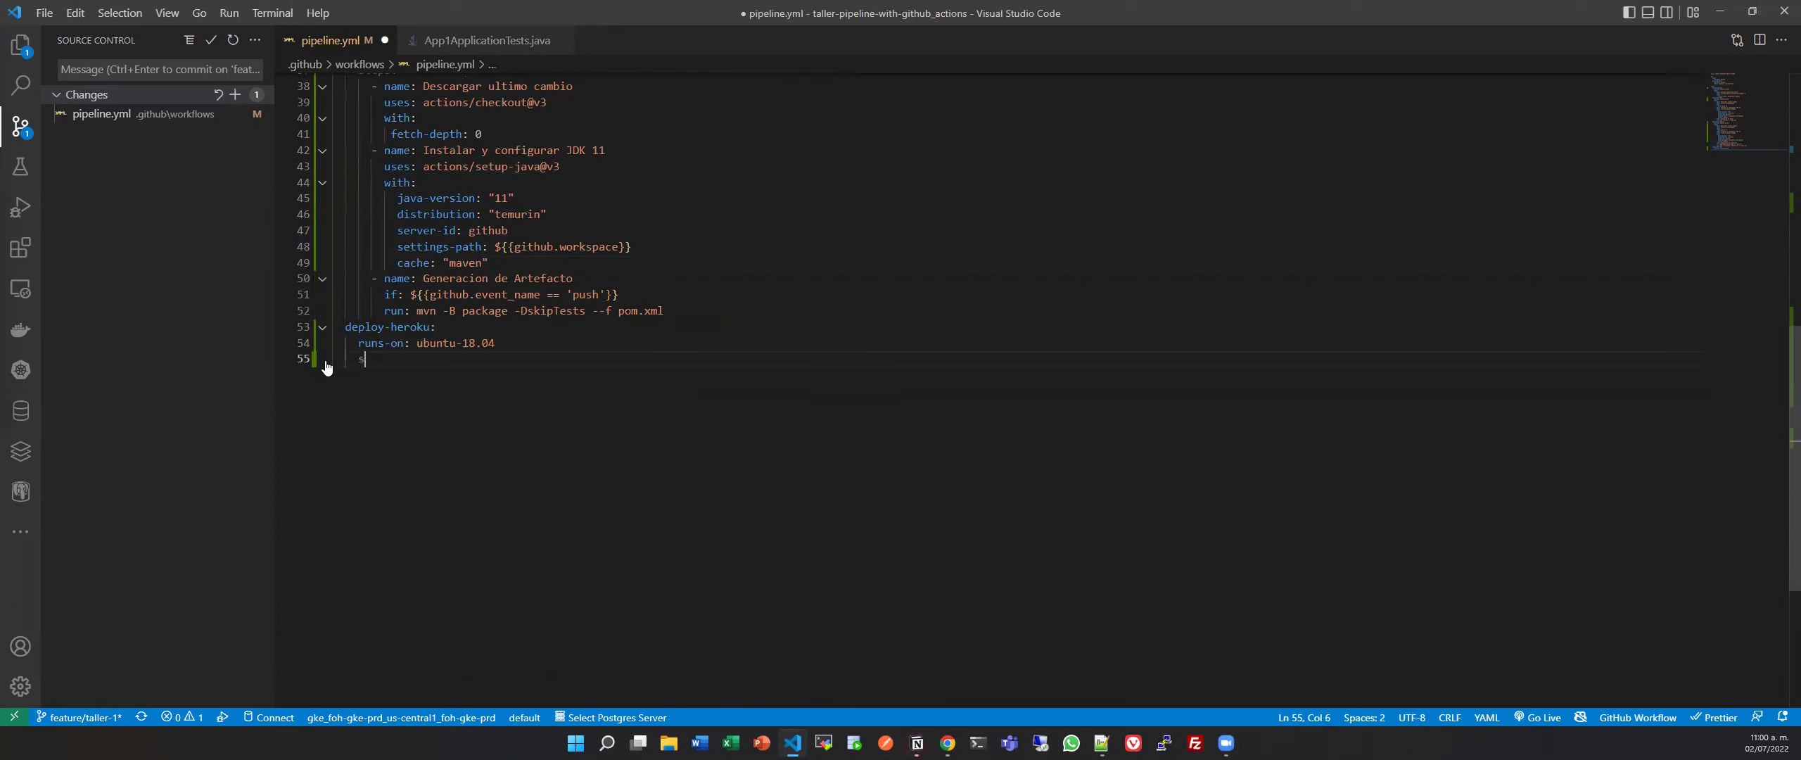
key("Return")
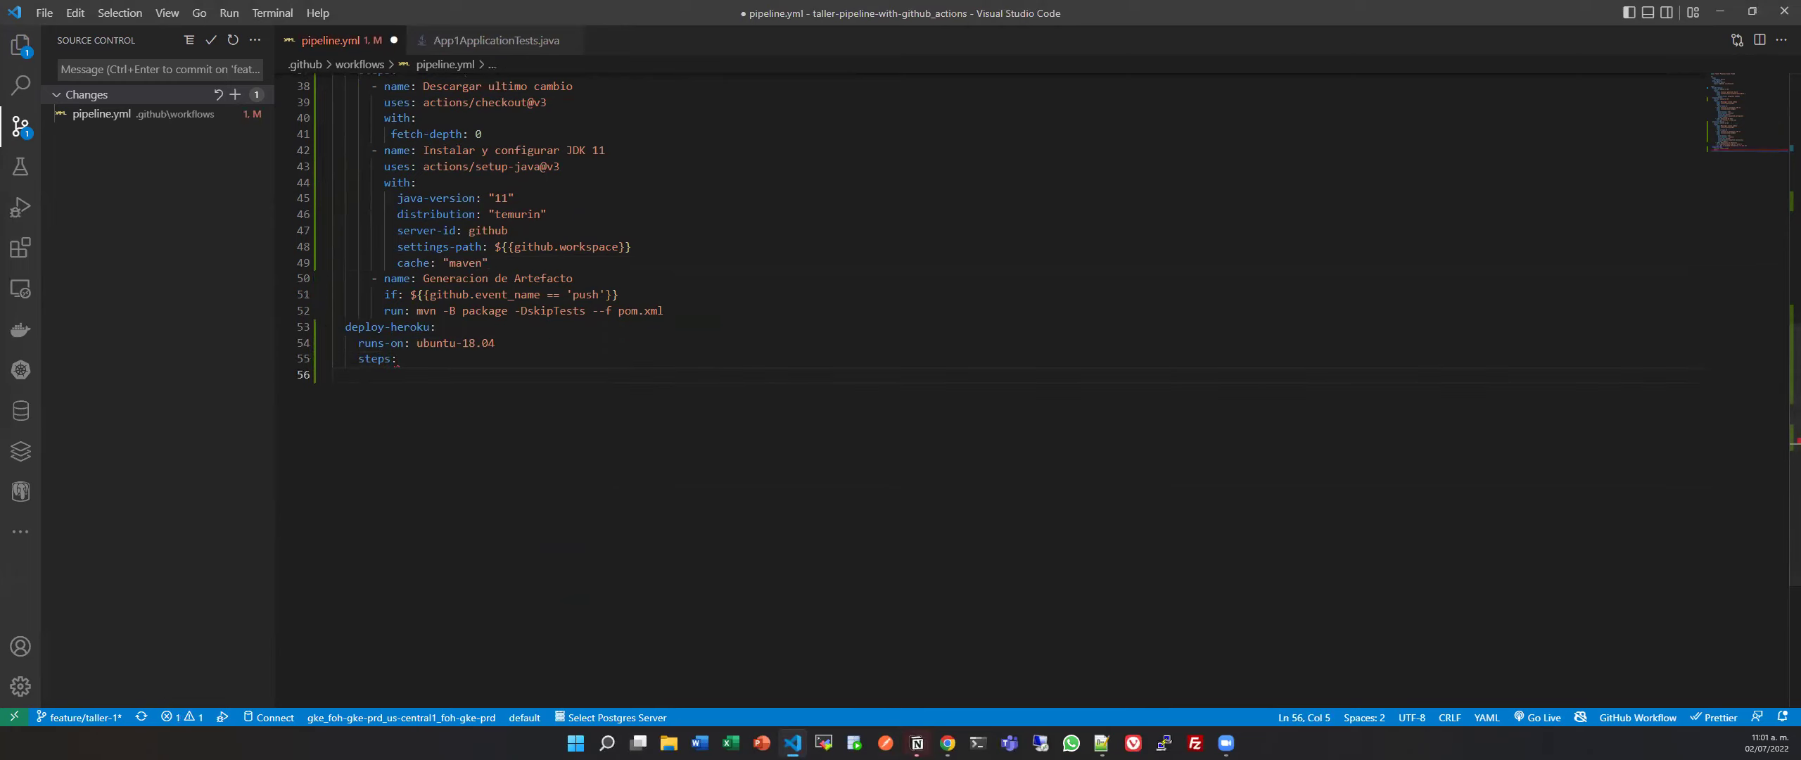
key("alt+Tab")
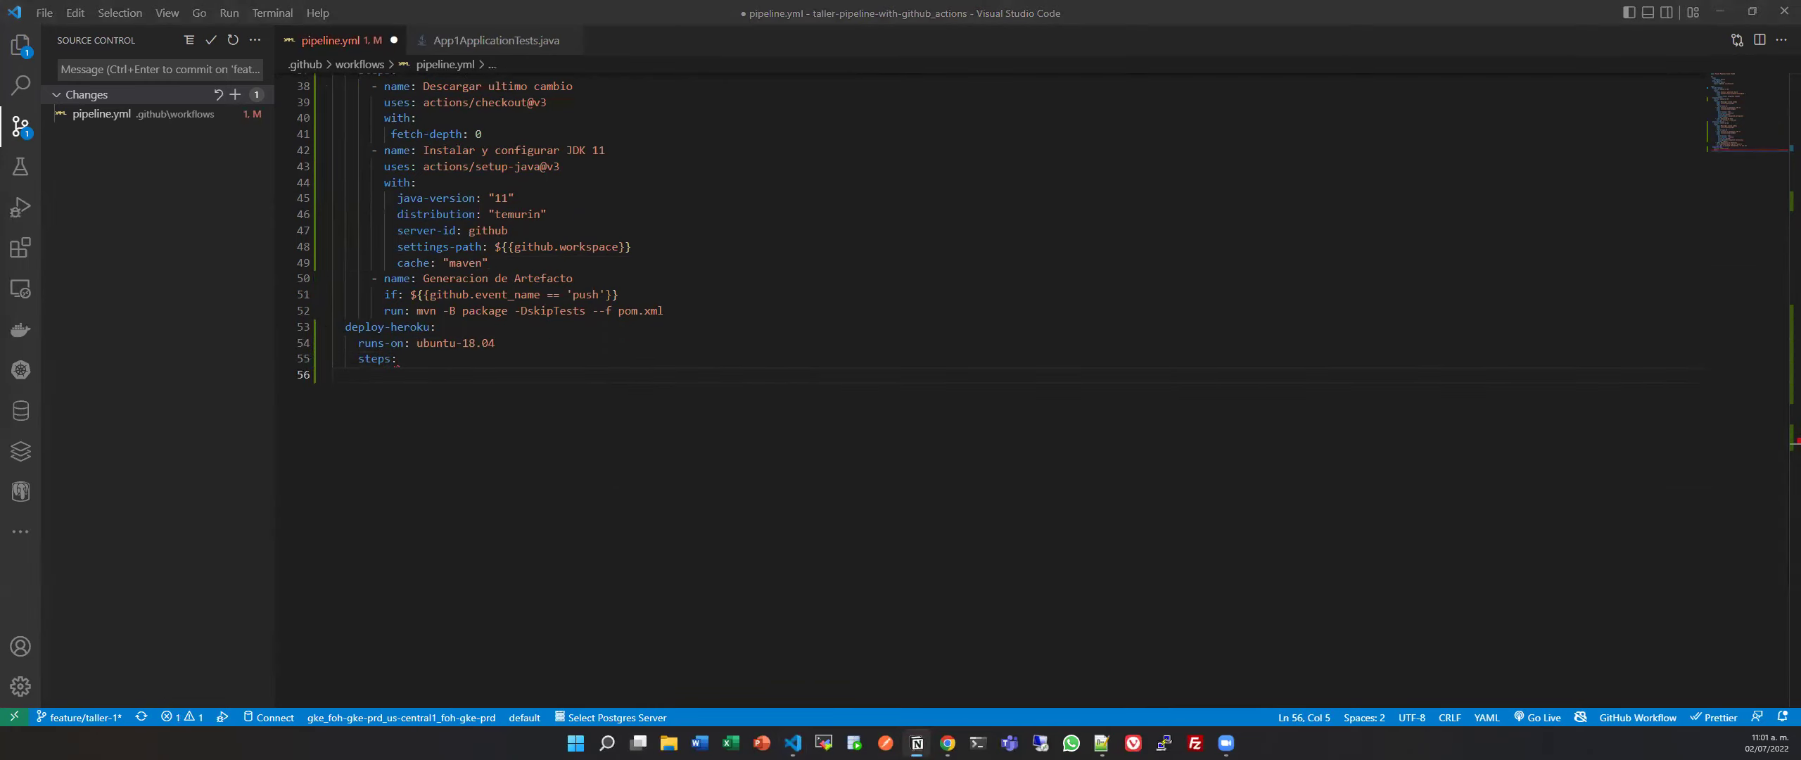
key("alt+Tab")
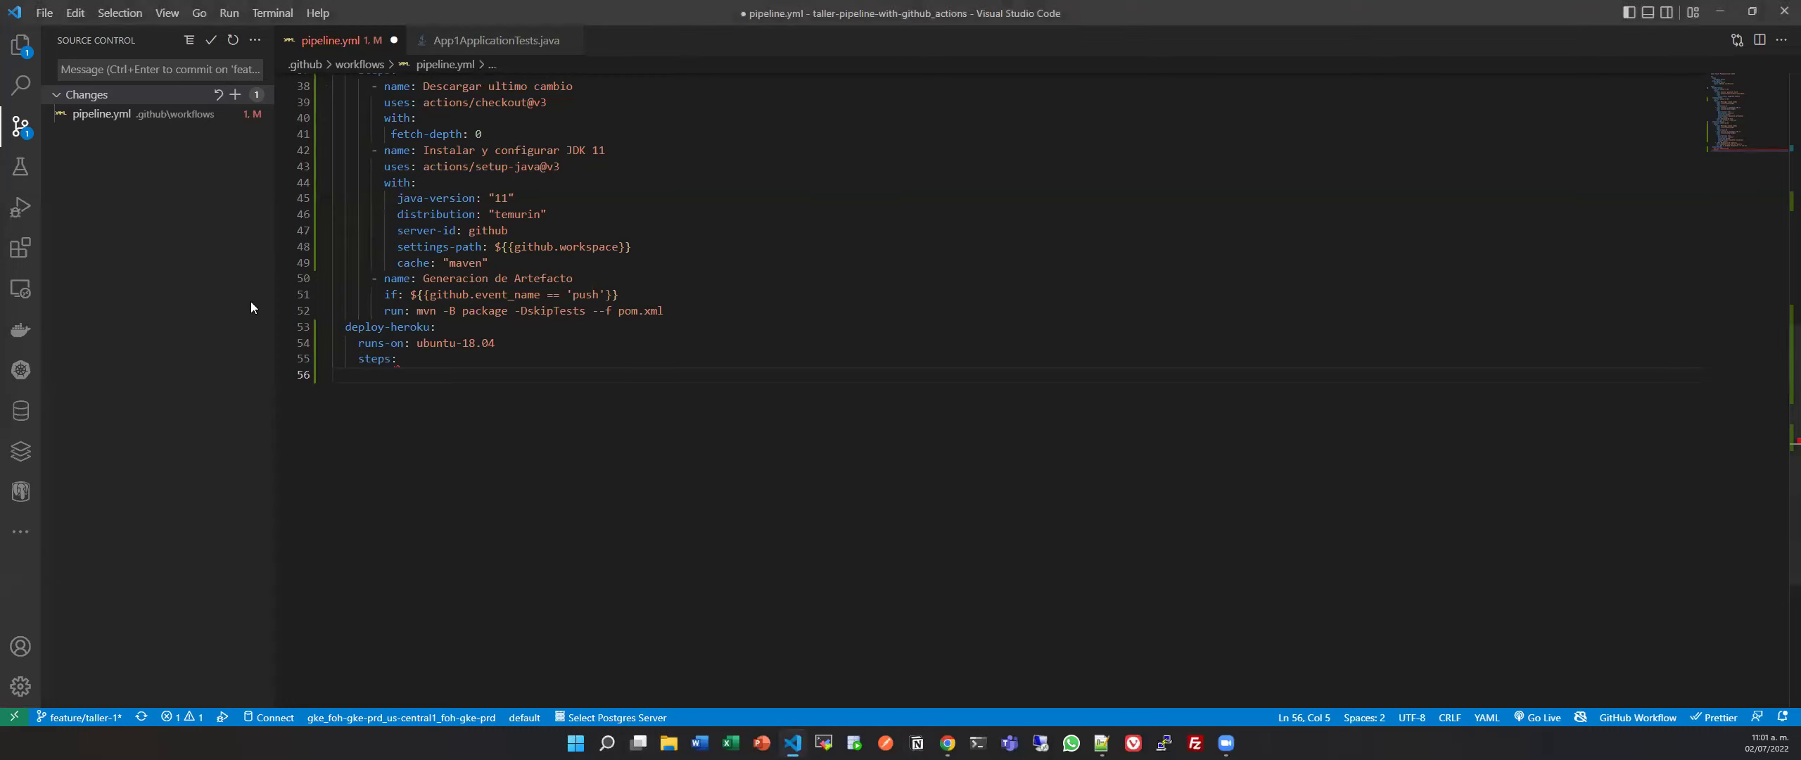
Add a '- name: deploy' step that runs date, undoing the Kubernetes snippet, and save.
type("- ")
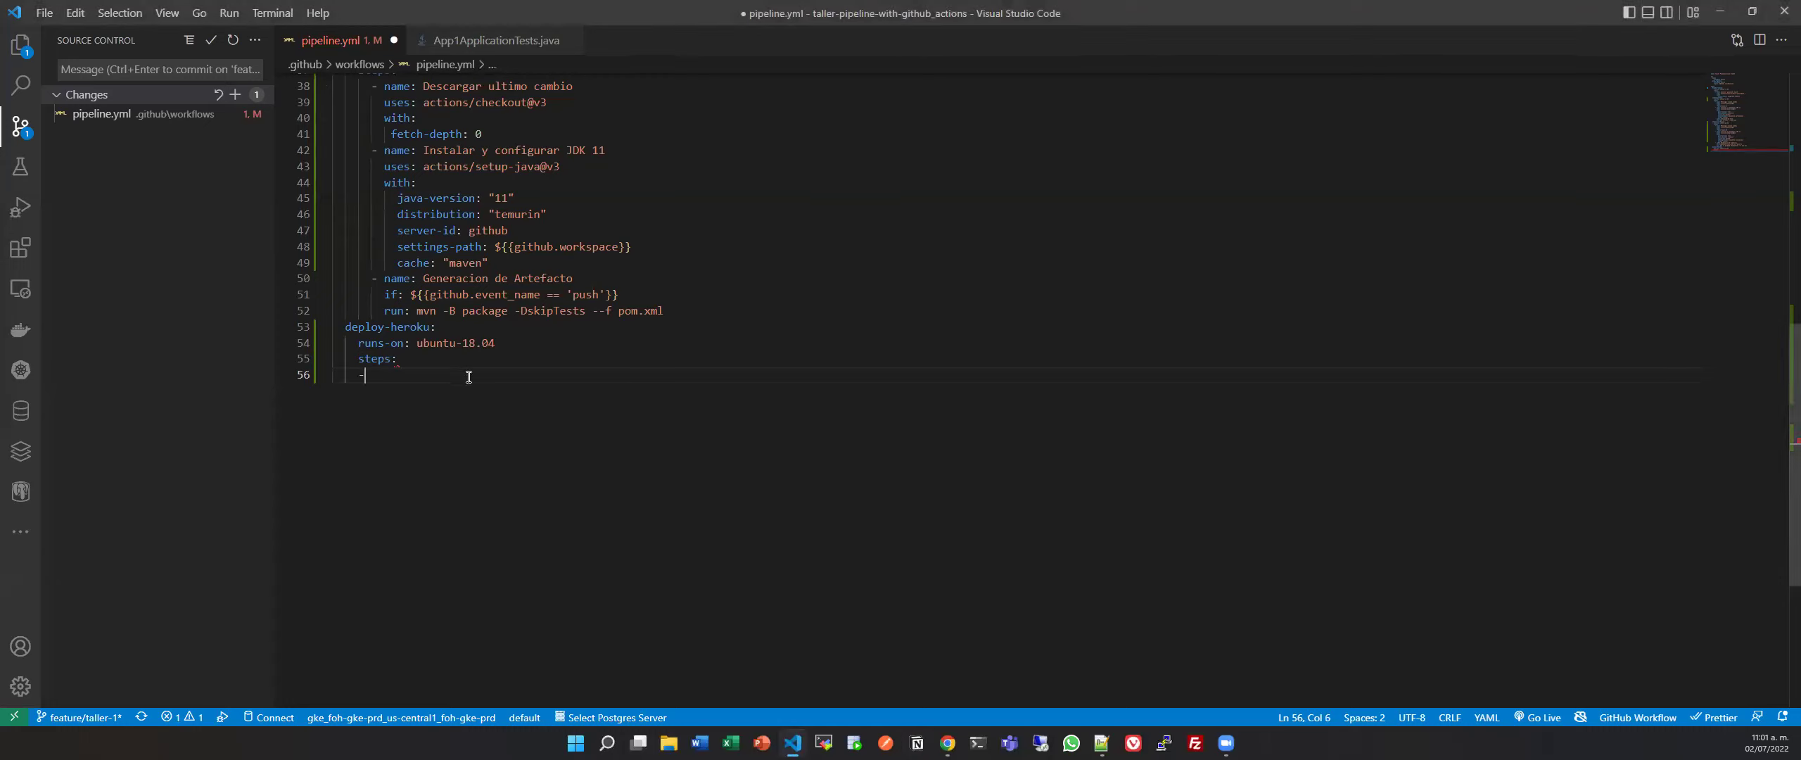
type("name: ")
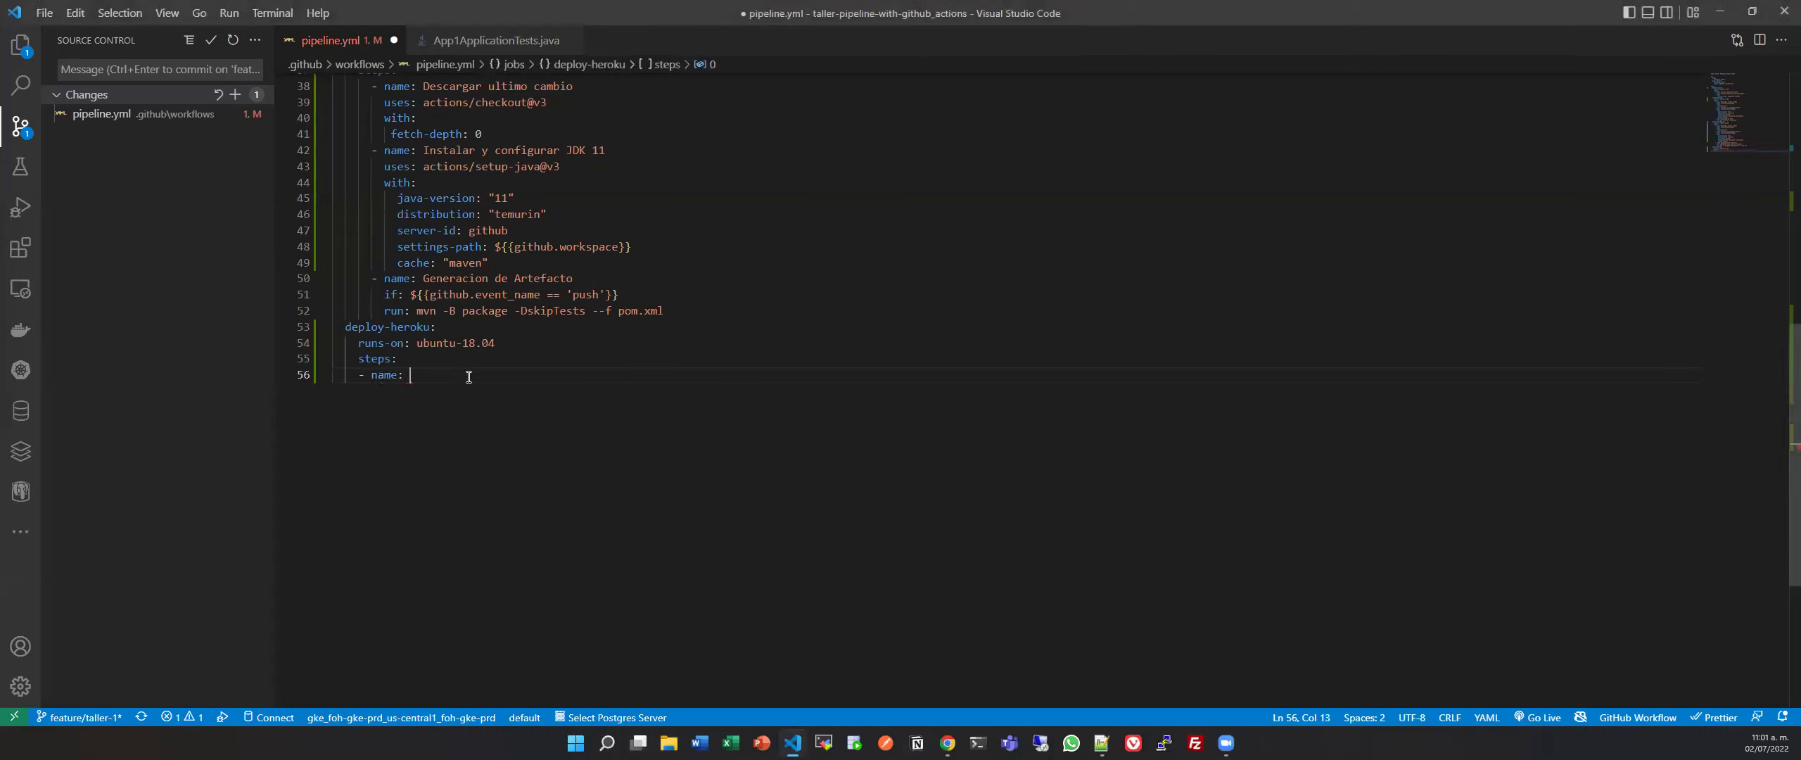
type("deploy")
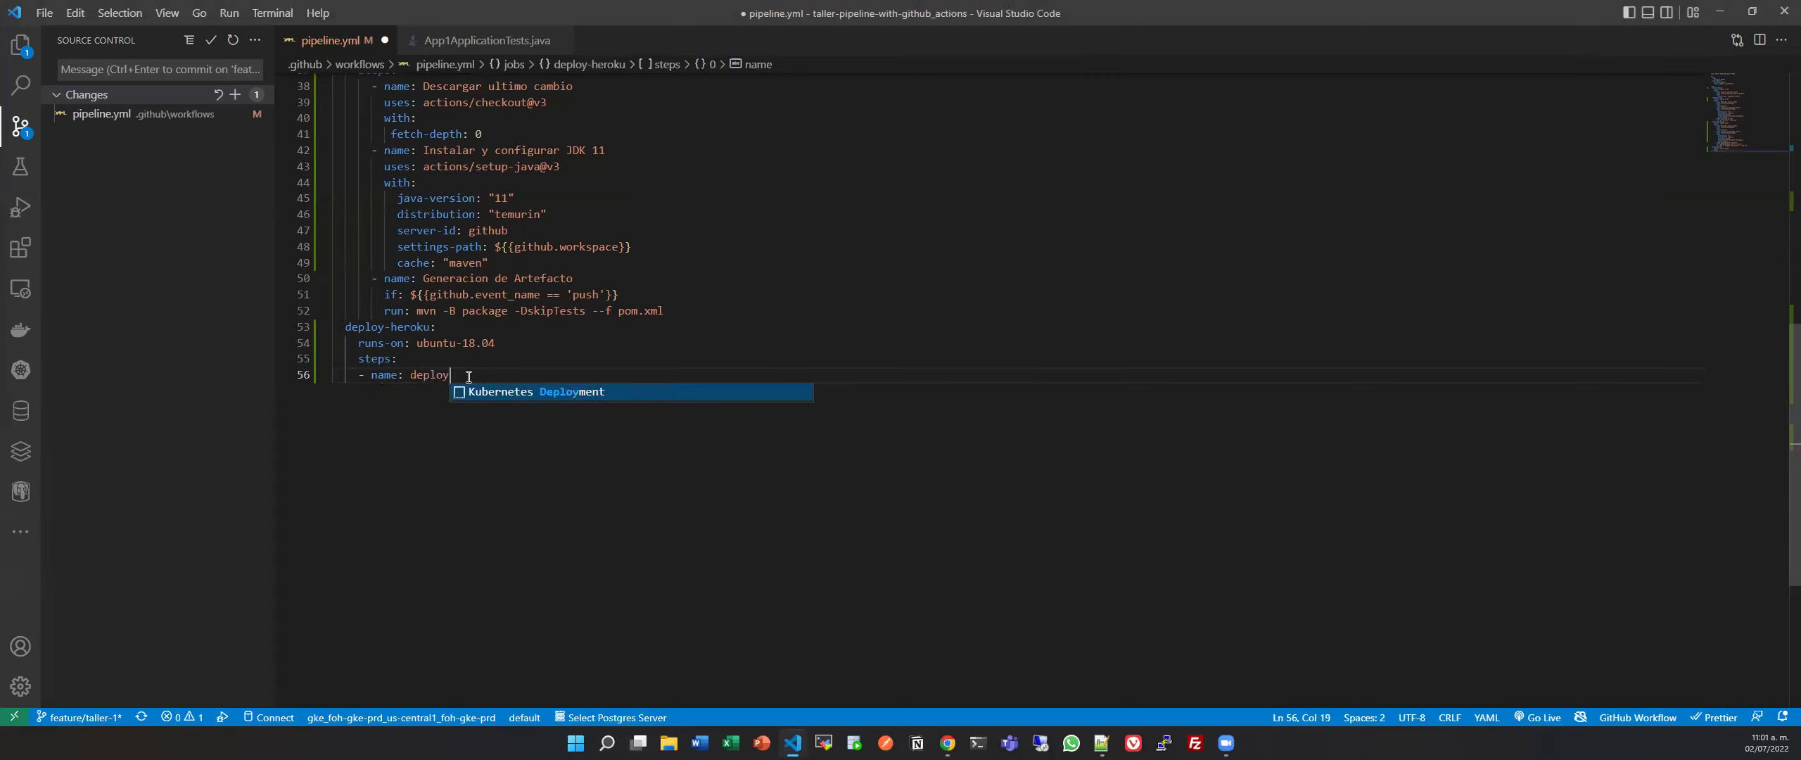
key("Return")
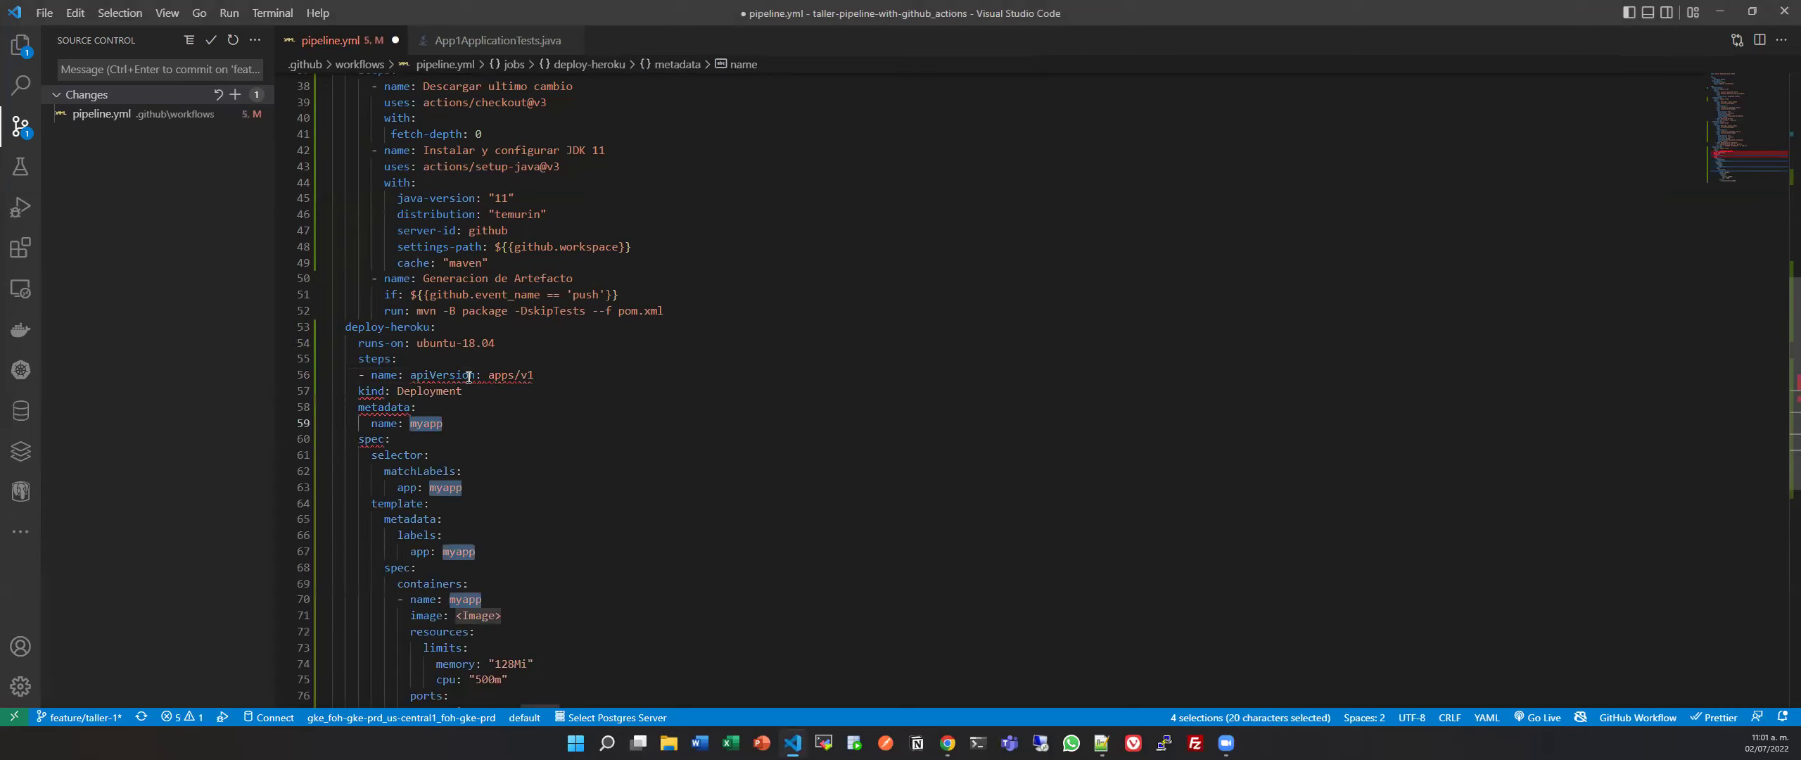
key("ctrl+z")
key("Return")
type("rub")
key("BackSpace")
type("n")
key("Return")
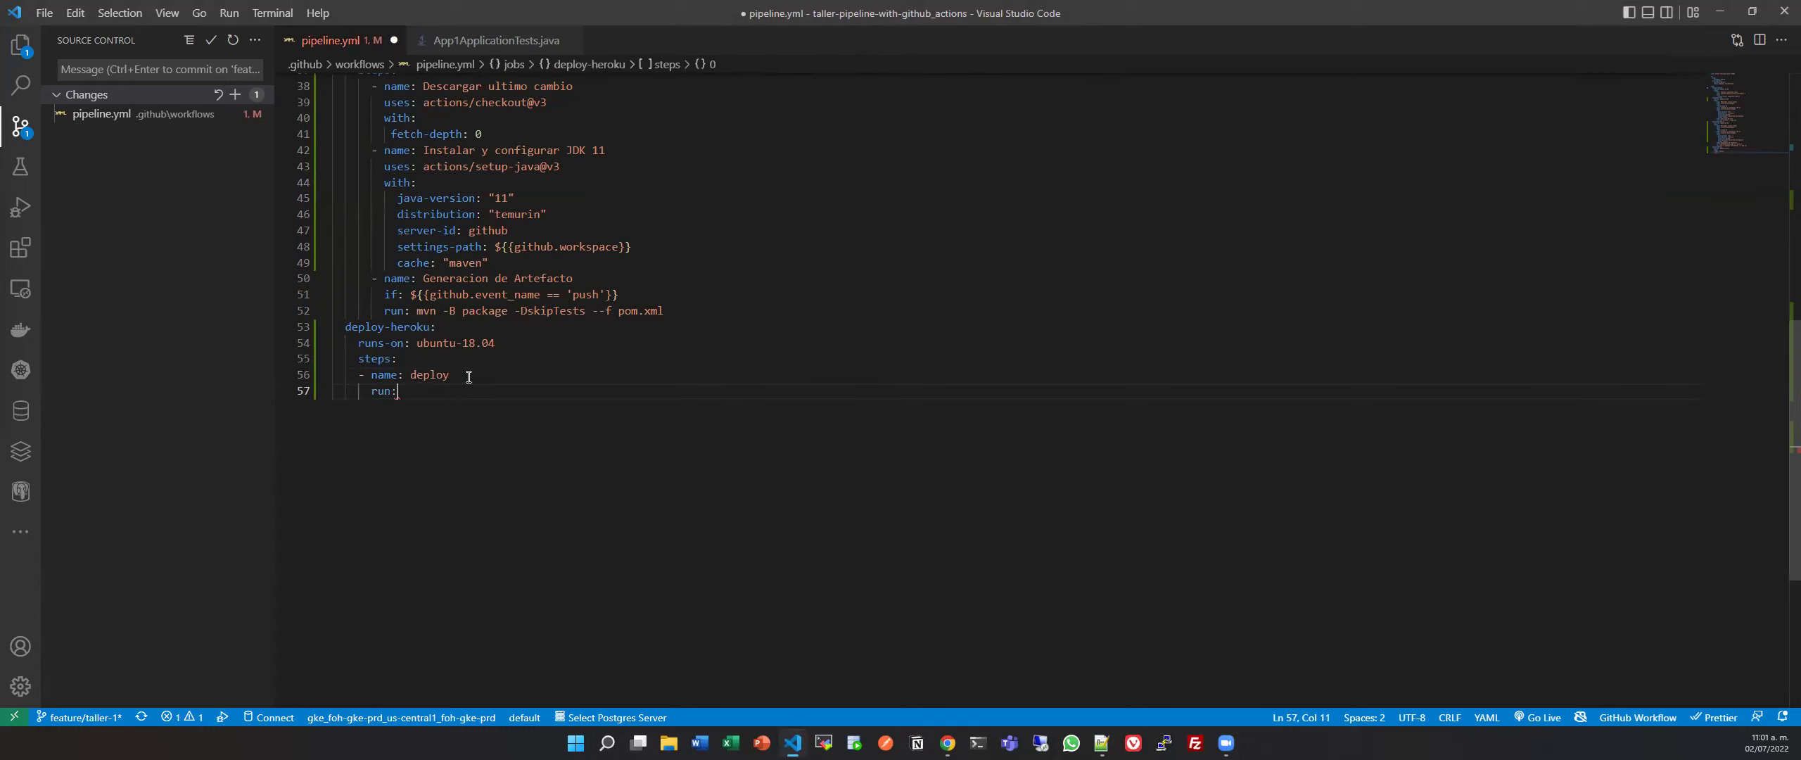
type("date")
key("ctrl+s")
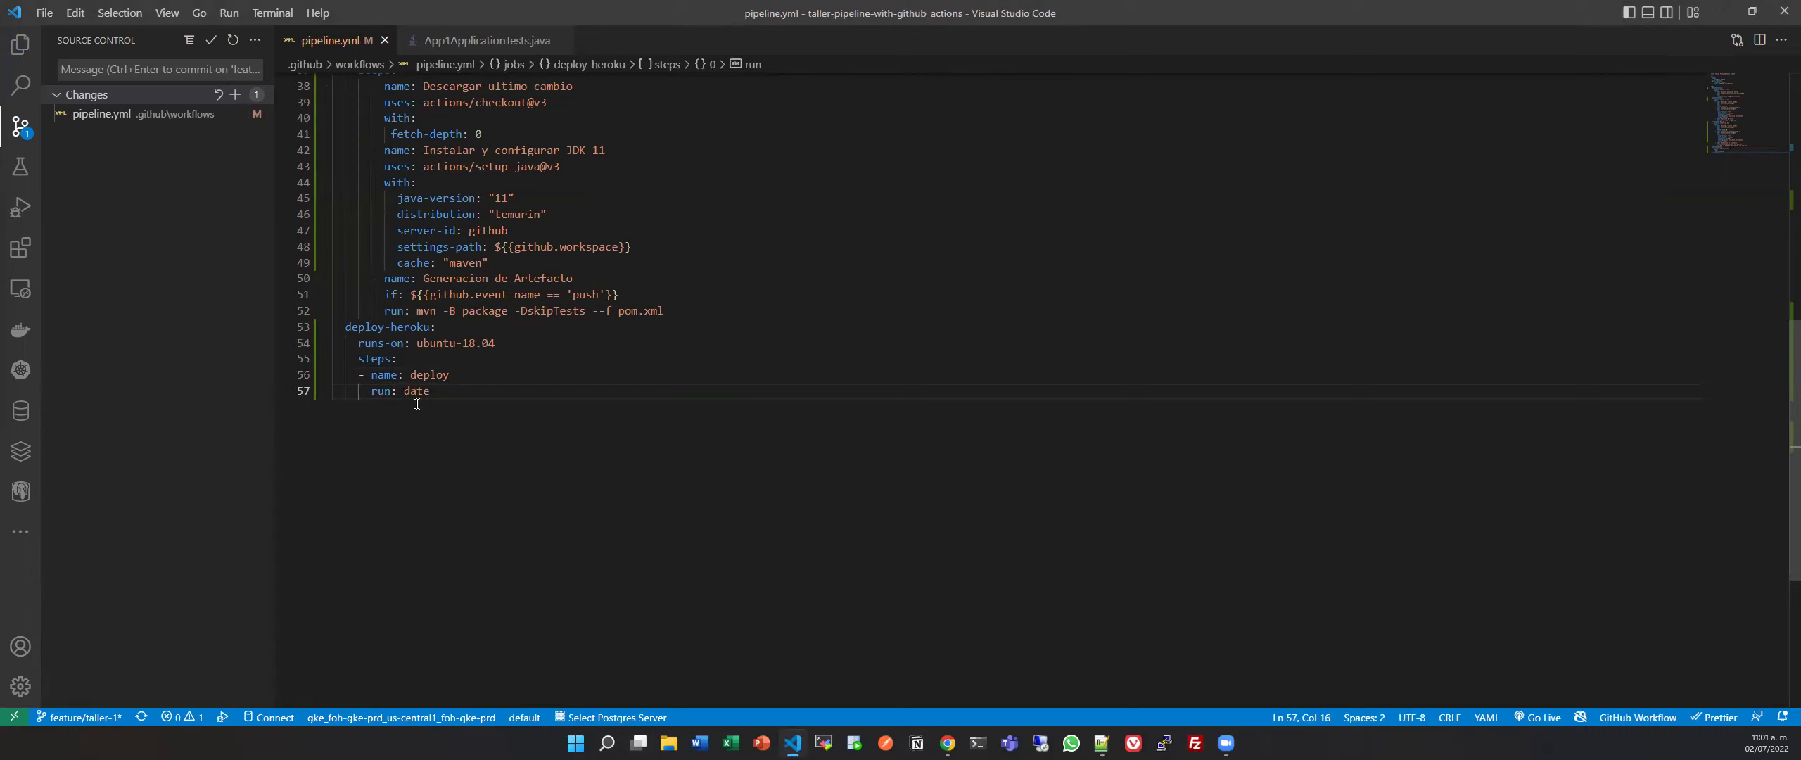
Move the push-only if condition from the artifact step to generation-build's job level.
scroll(443, 380, "up", 10)
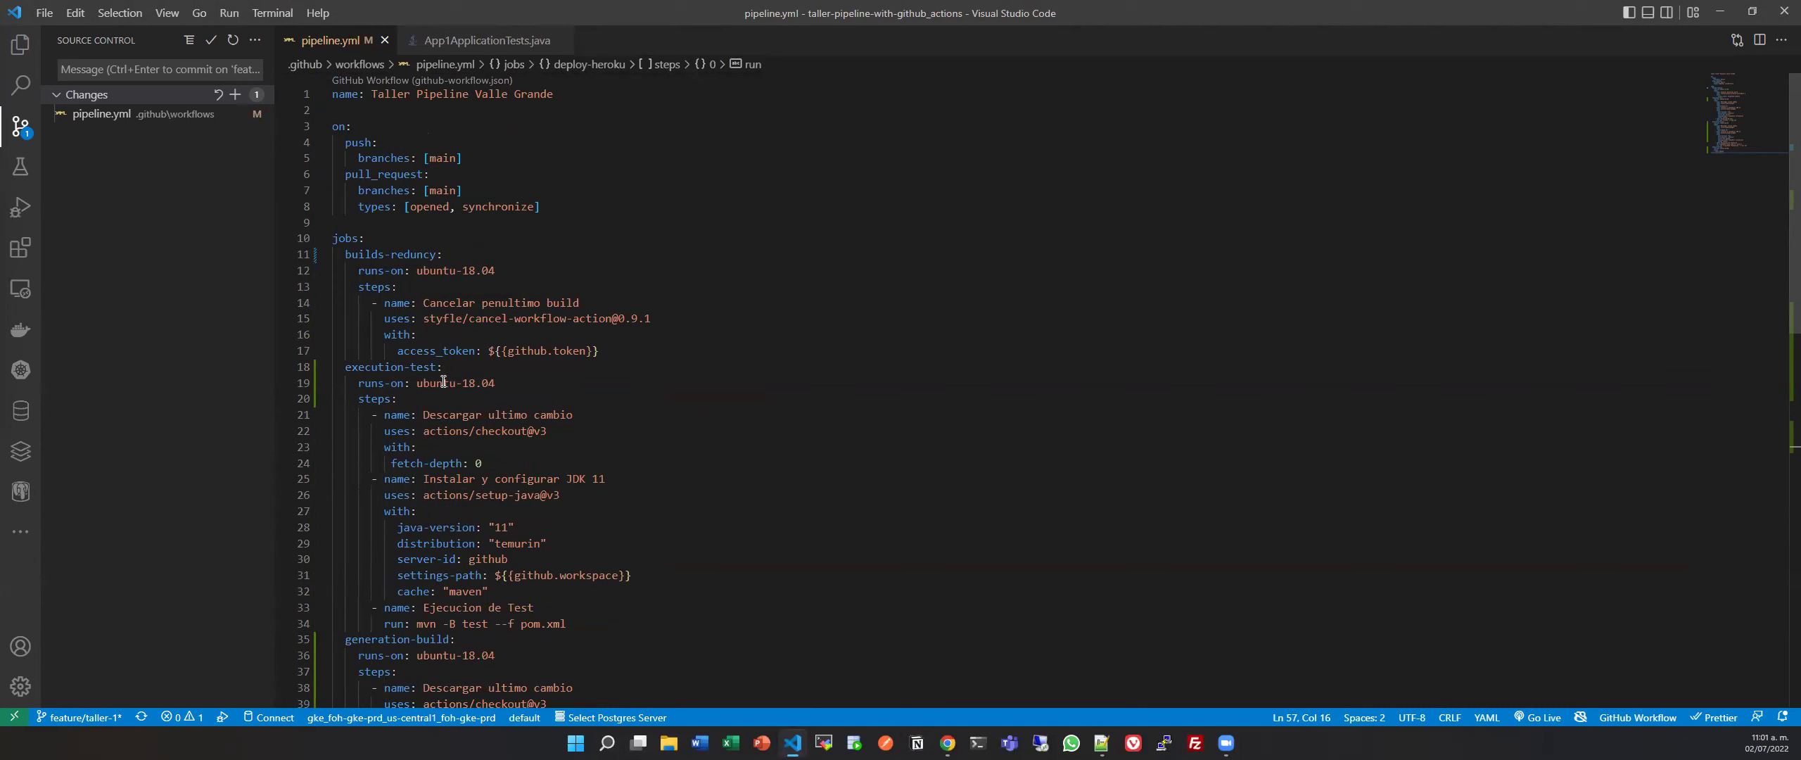
scroll(443, 382, "down", 7)
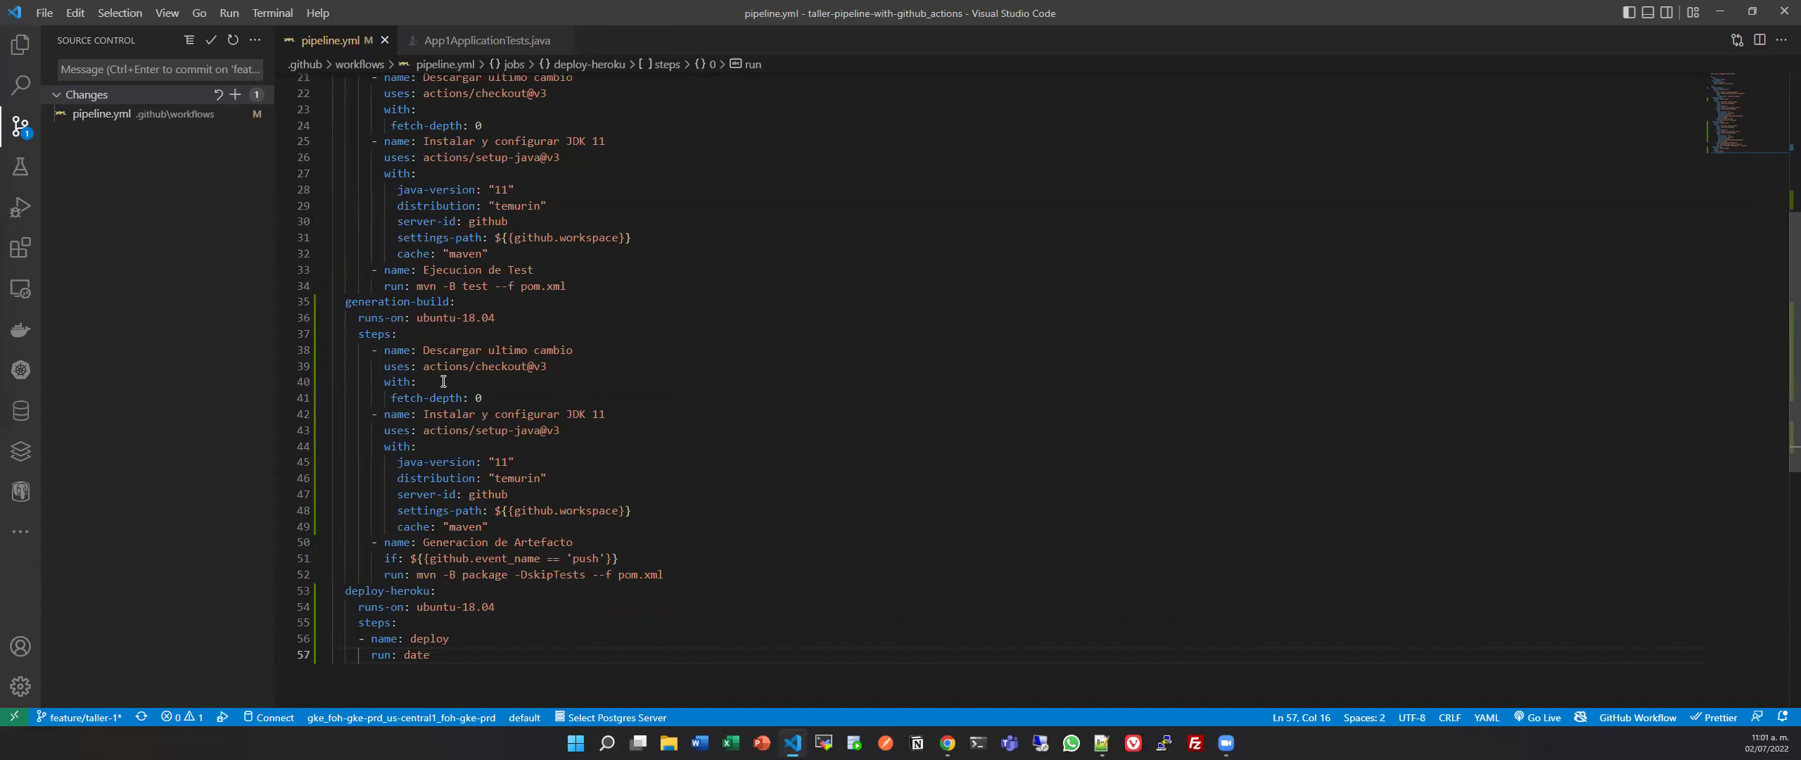
scroll(443, 381, "up", 2)
mouse_move(381, 600)
left_mouse_down()
mouse_move(633, 600)
mouse_move(382, 600)
left_mouse_up()
key("ctrl+c")
key("BackSpace")
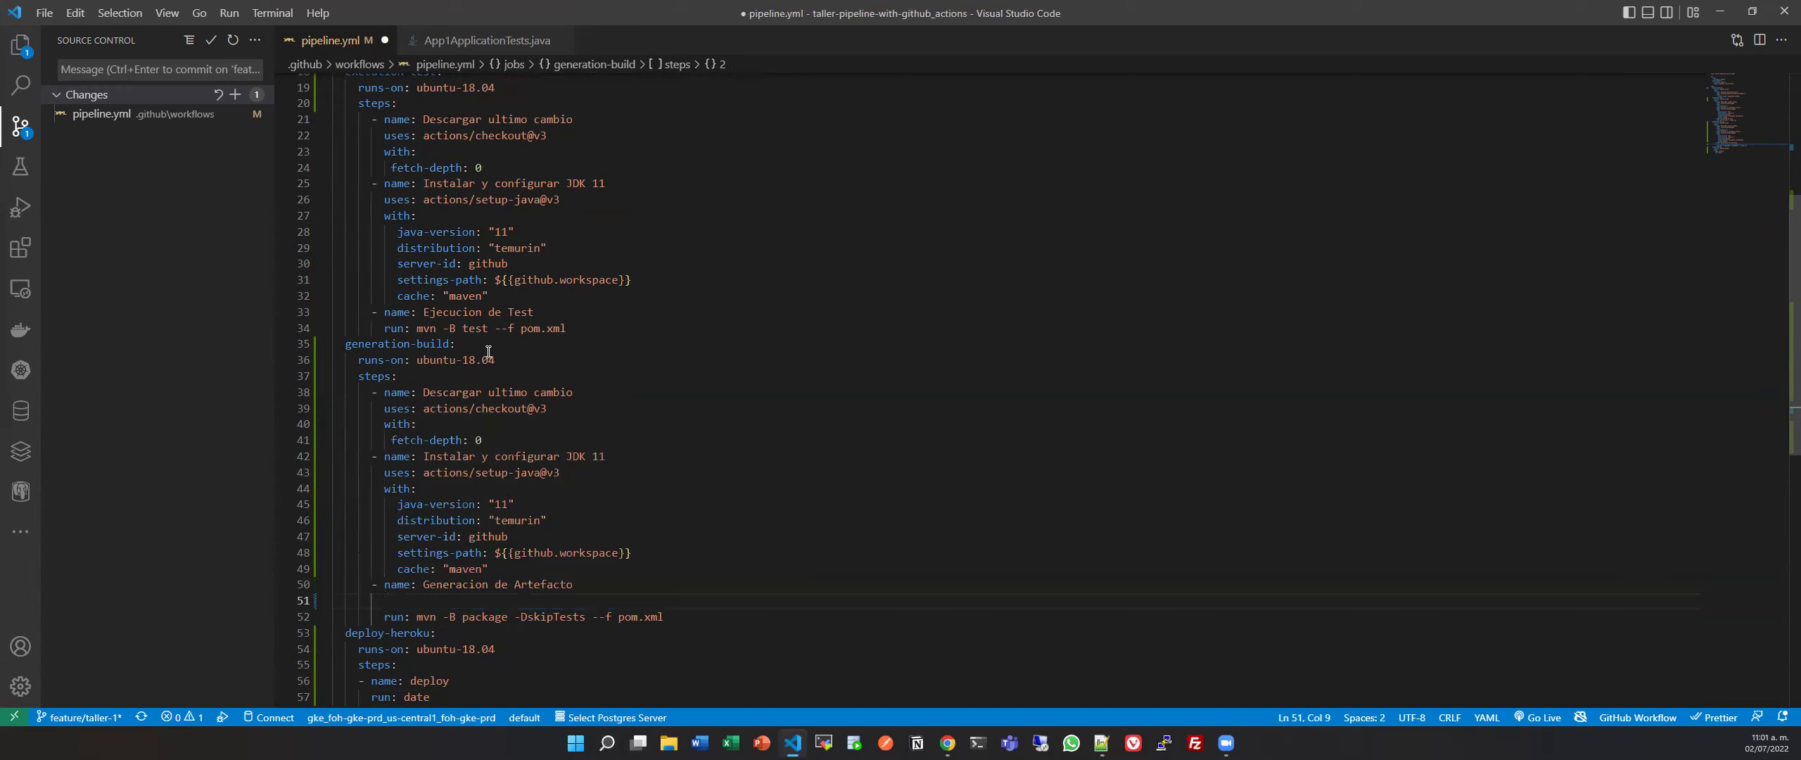
left_click(488, 351)
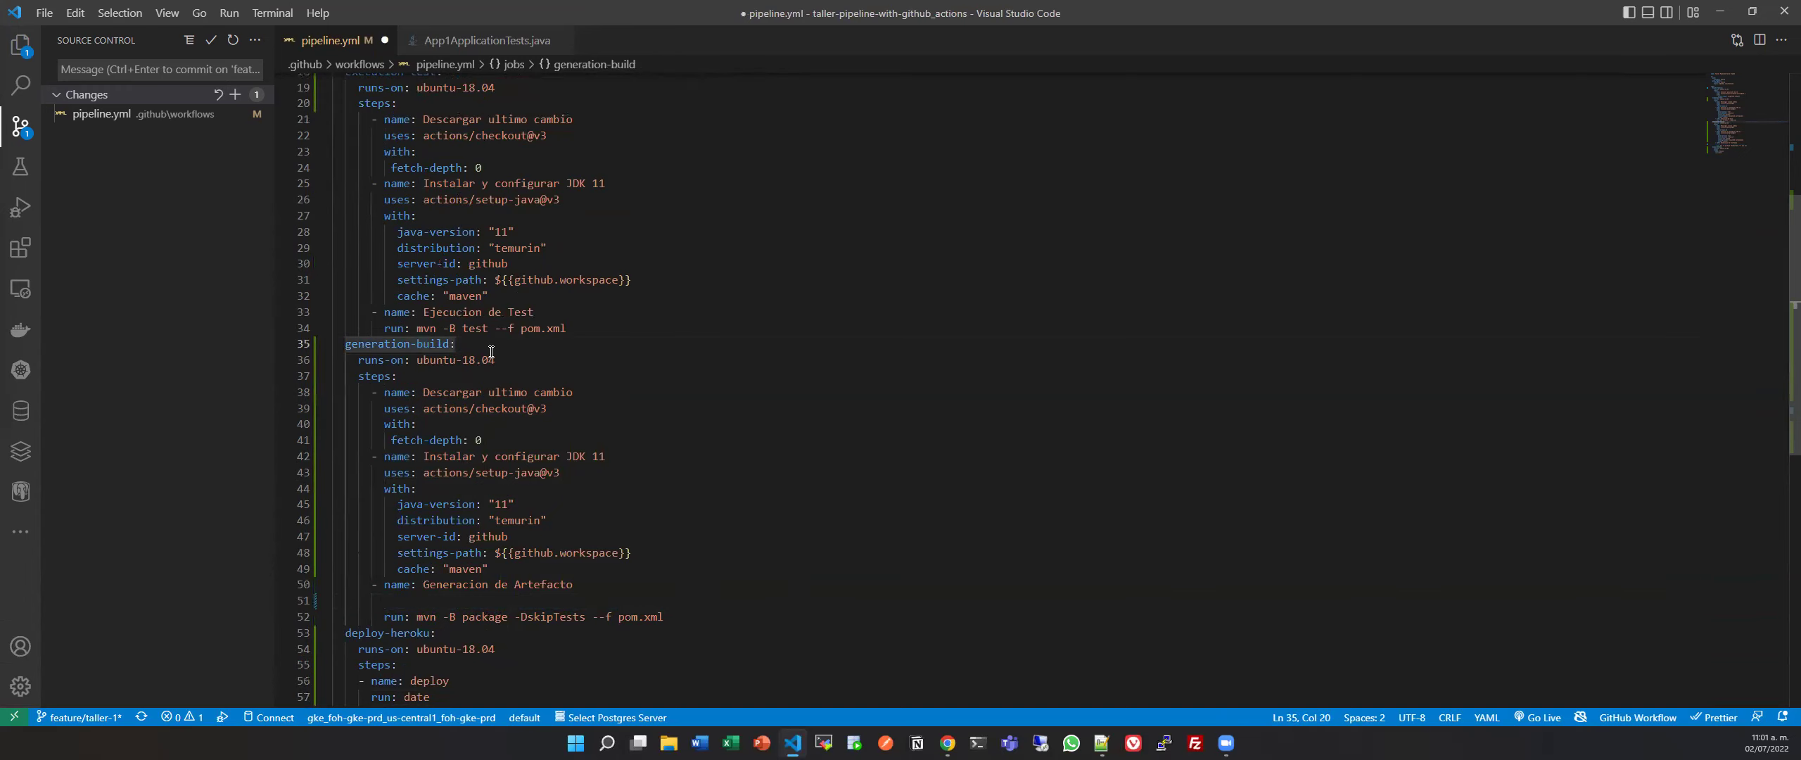
left_click(516, 361)
key("Return")
key("ctrl+v")
Add the same if condition under deploy-heroku's runs-on and save pipeline.yml.
scroll(534, 457, "down", 2)
left_click(525, 578)
key("Return")
key("ctrl+v")
key("ctrl+s")
Dismiss the workflow documentation card and select the first job's name.
scroll(525, 577, "up", 4)
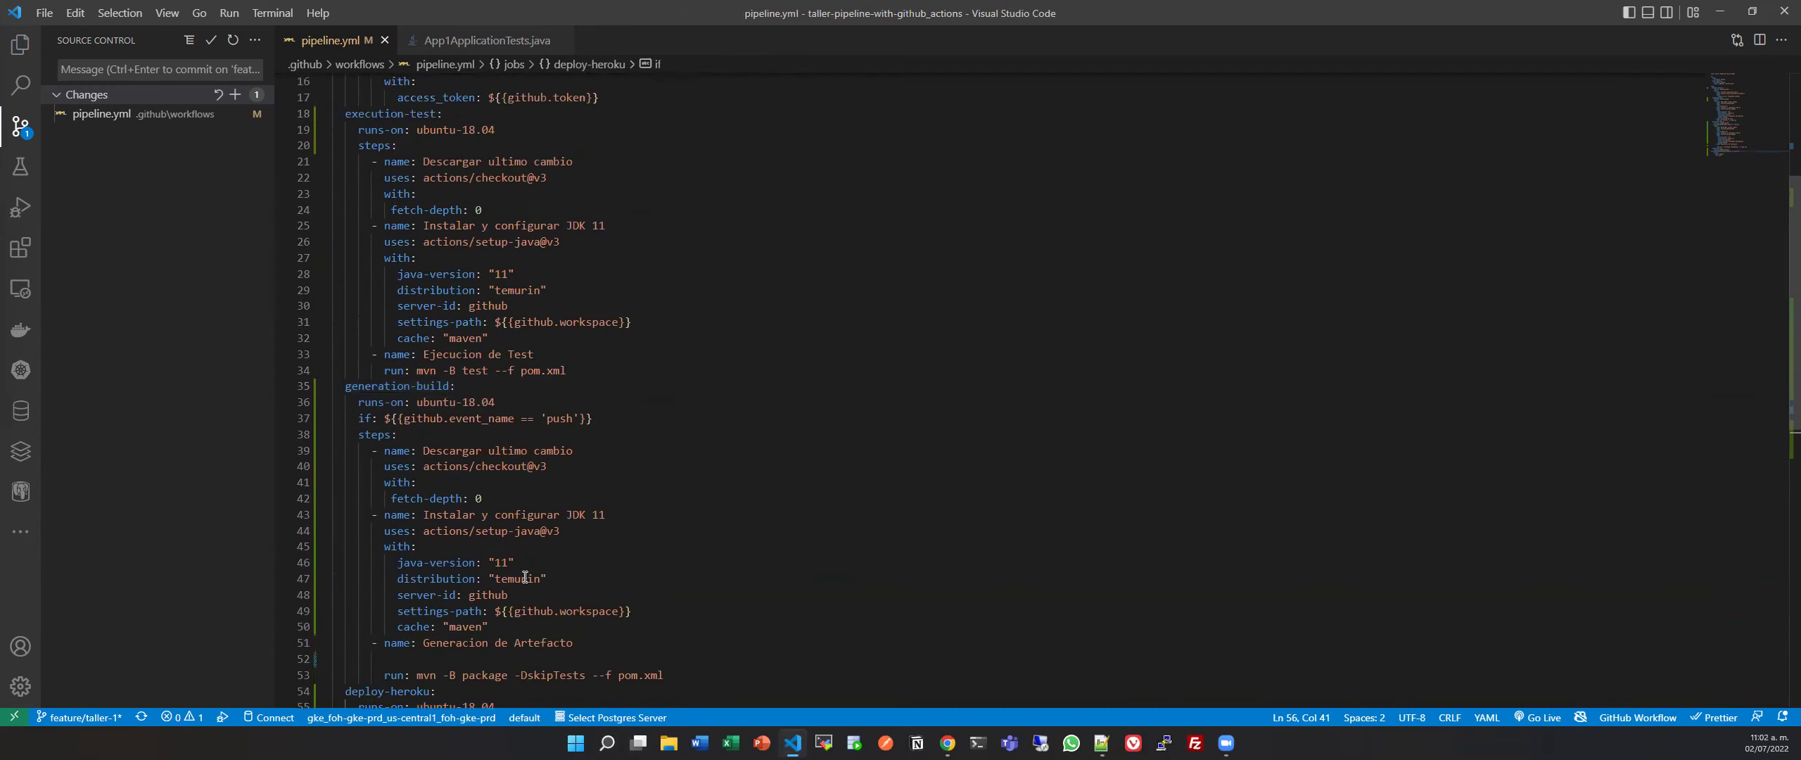
scroll(524, 577, "up", 2)
scroll(525, 556, "up", 2)
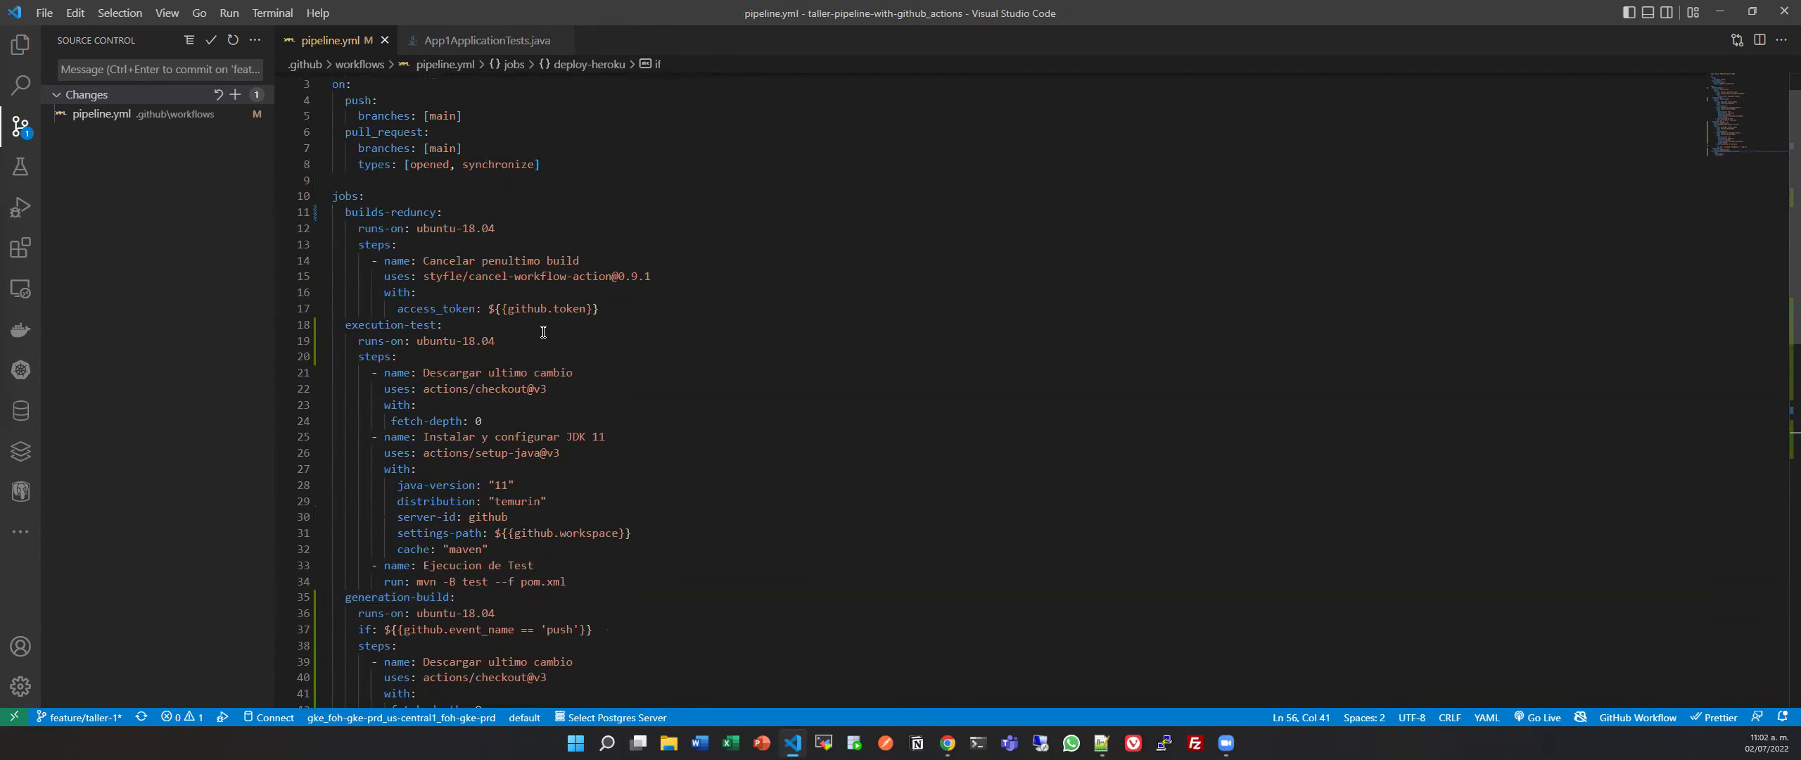
scroll(543, 333, "up", 1)
mouse_move(362, 243)
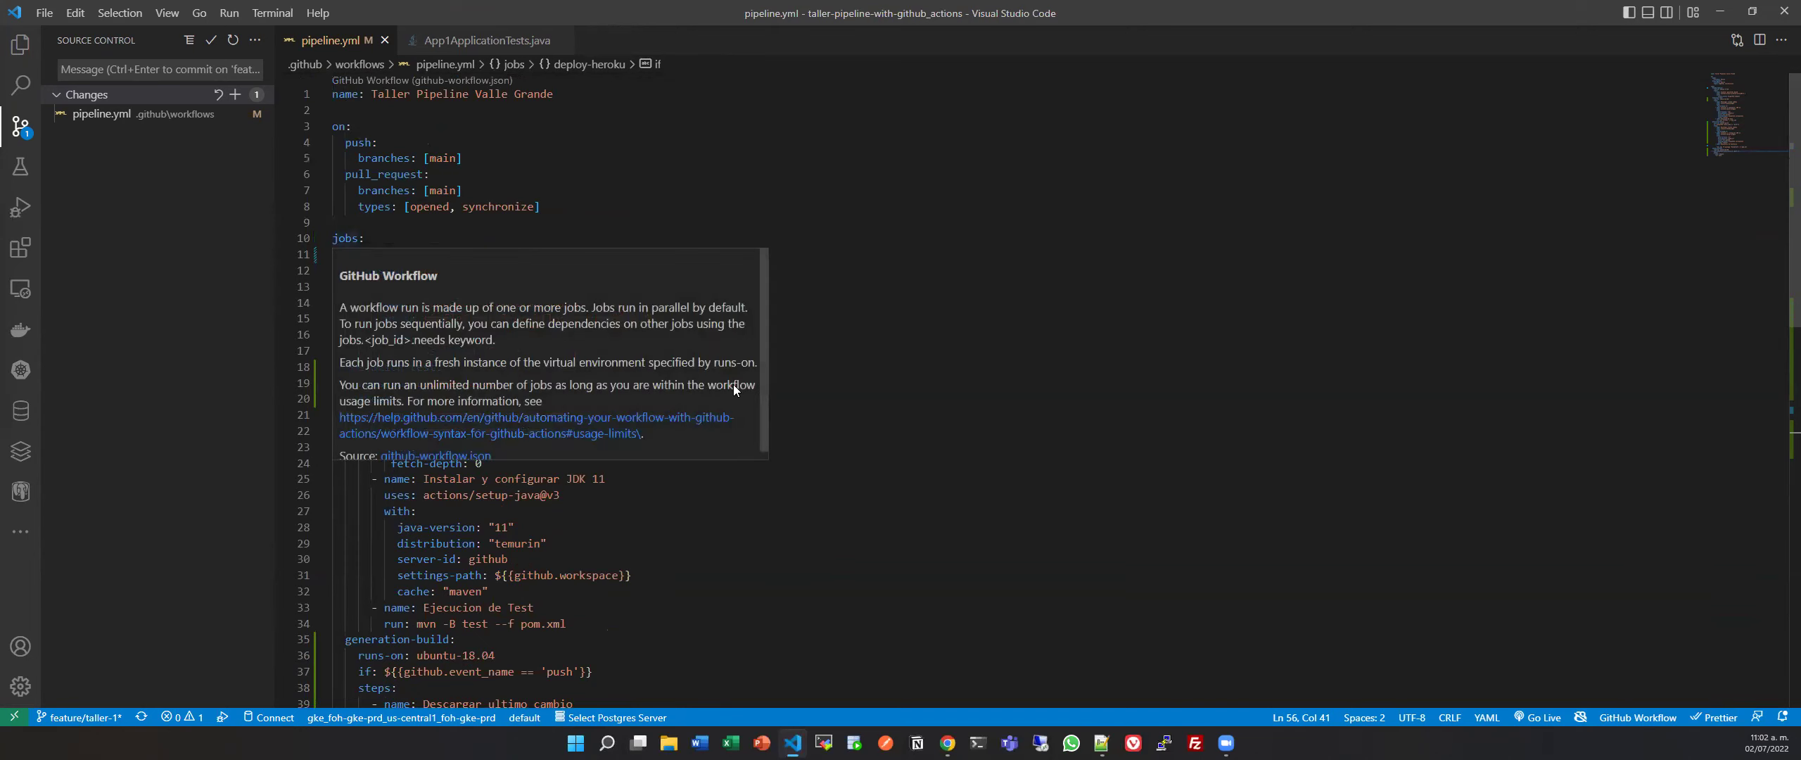
left_click(933, 481)
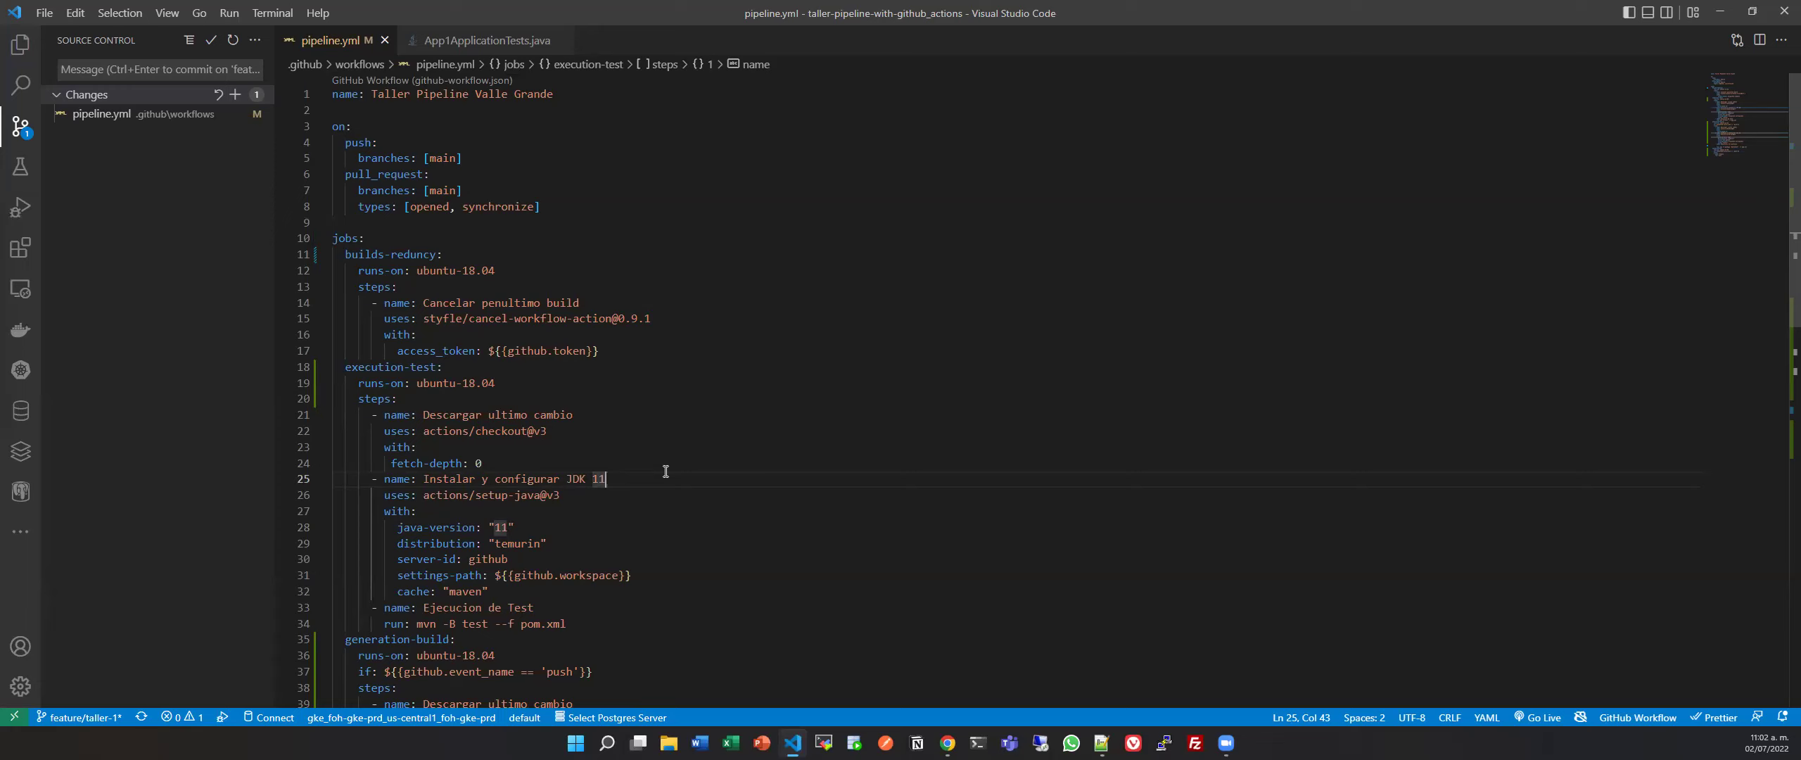
scroll(661, 350, "down", 1)
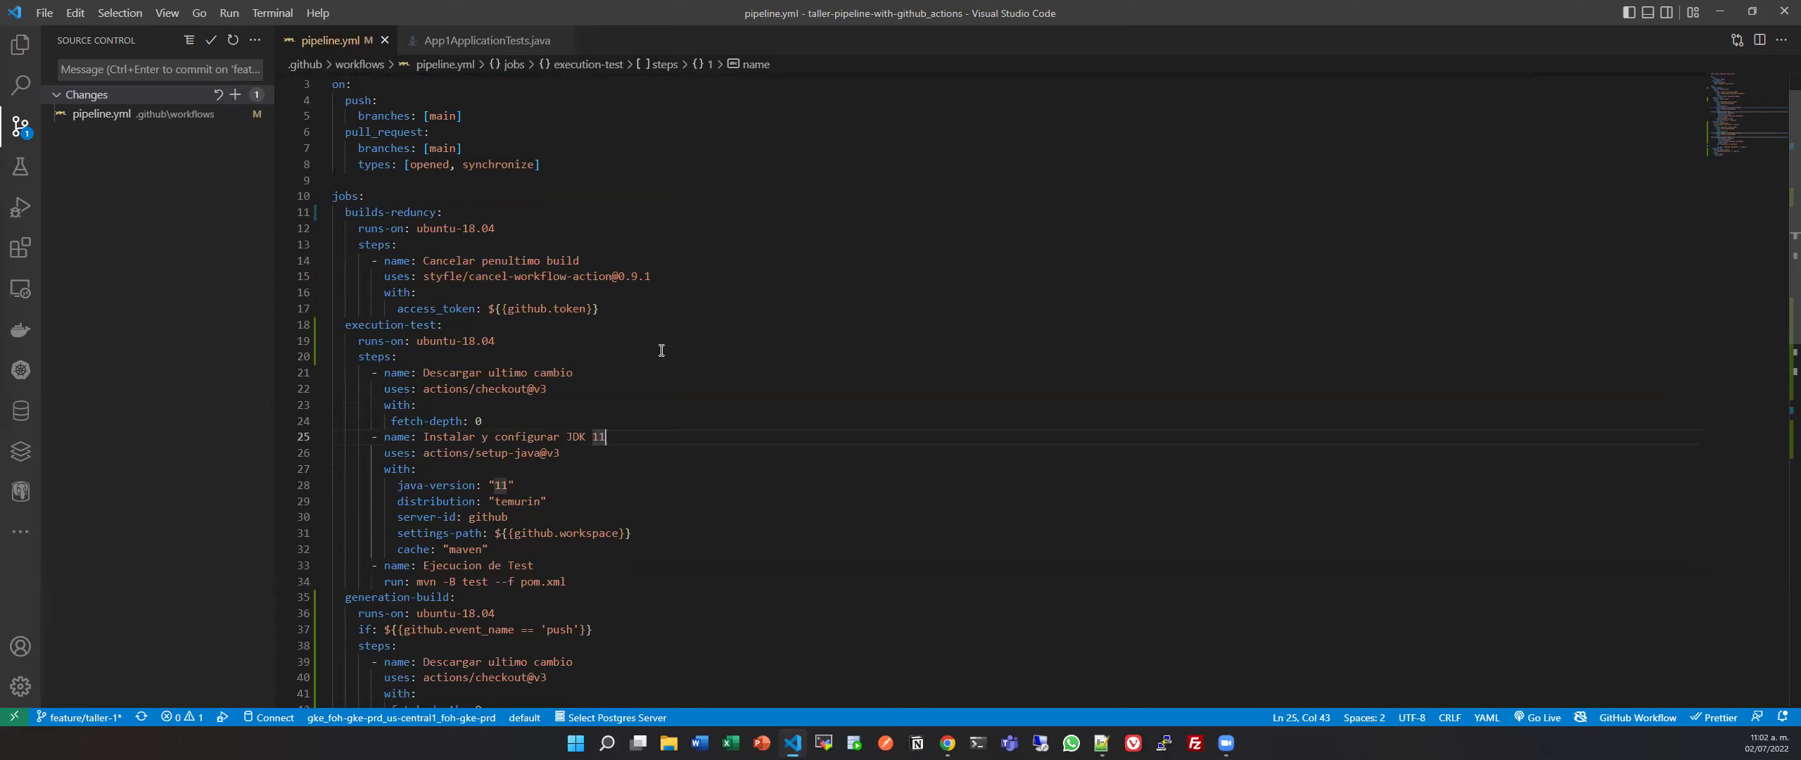
left_click(402, 206)
left_click(359, 211)
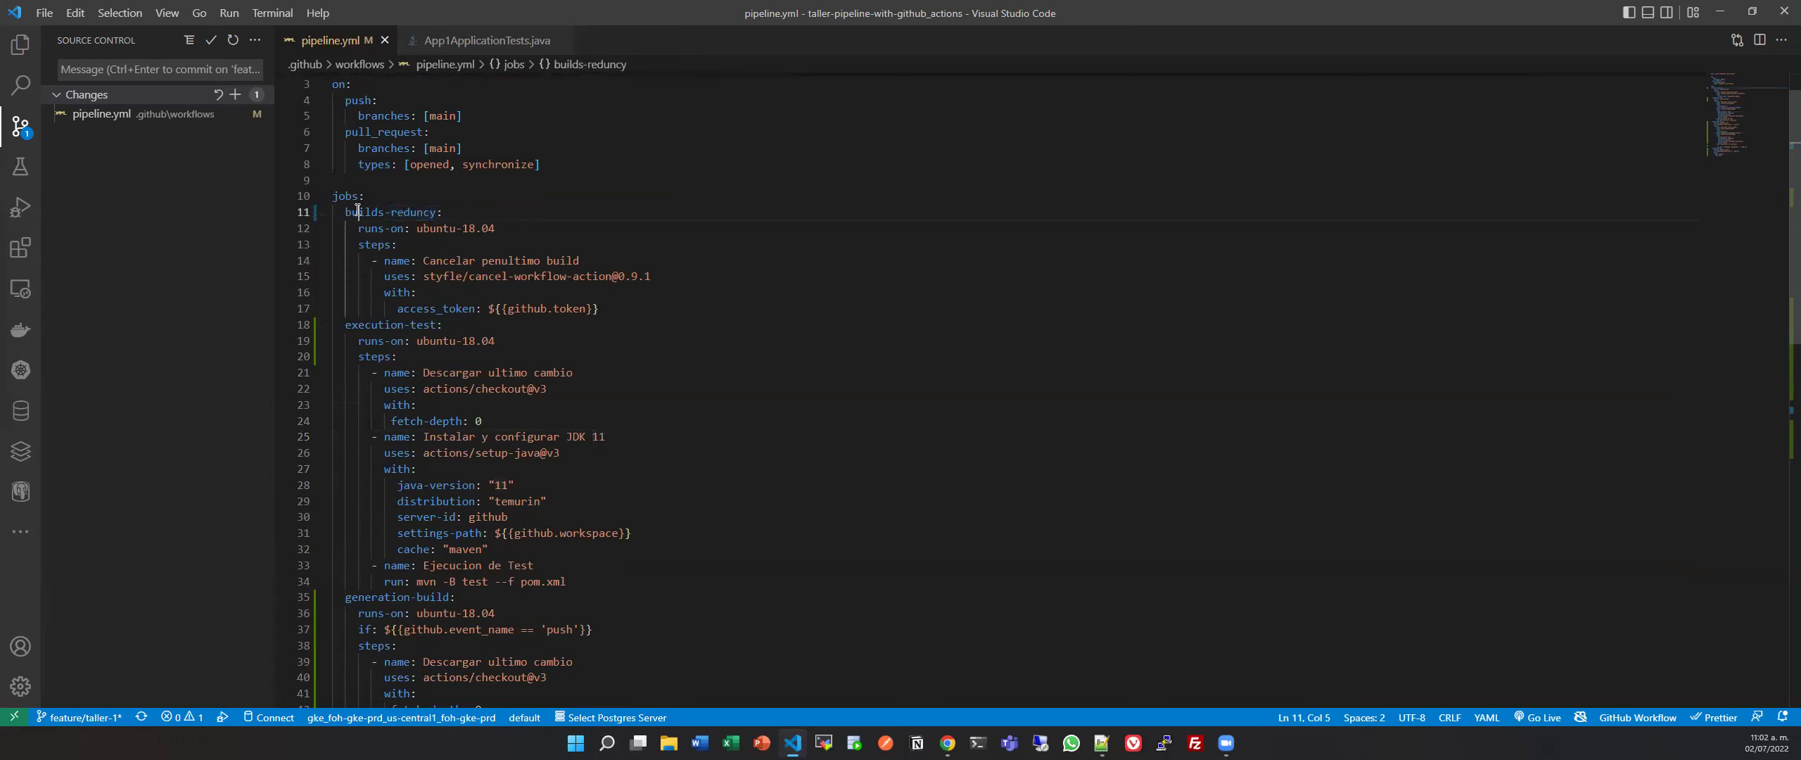
left_click_drag(343, 212, 436, 215)
mouse_move(436, 215)
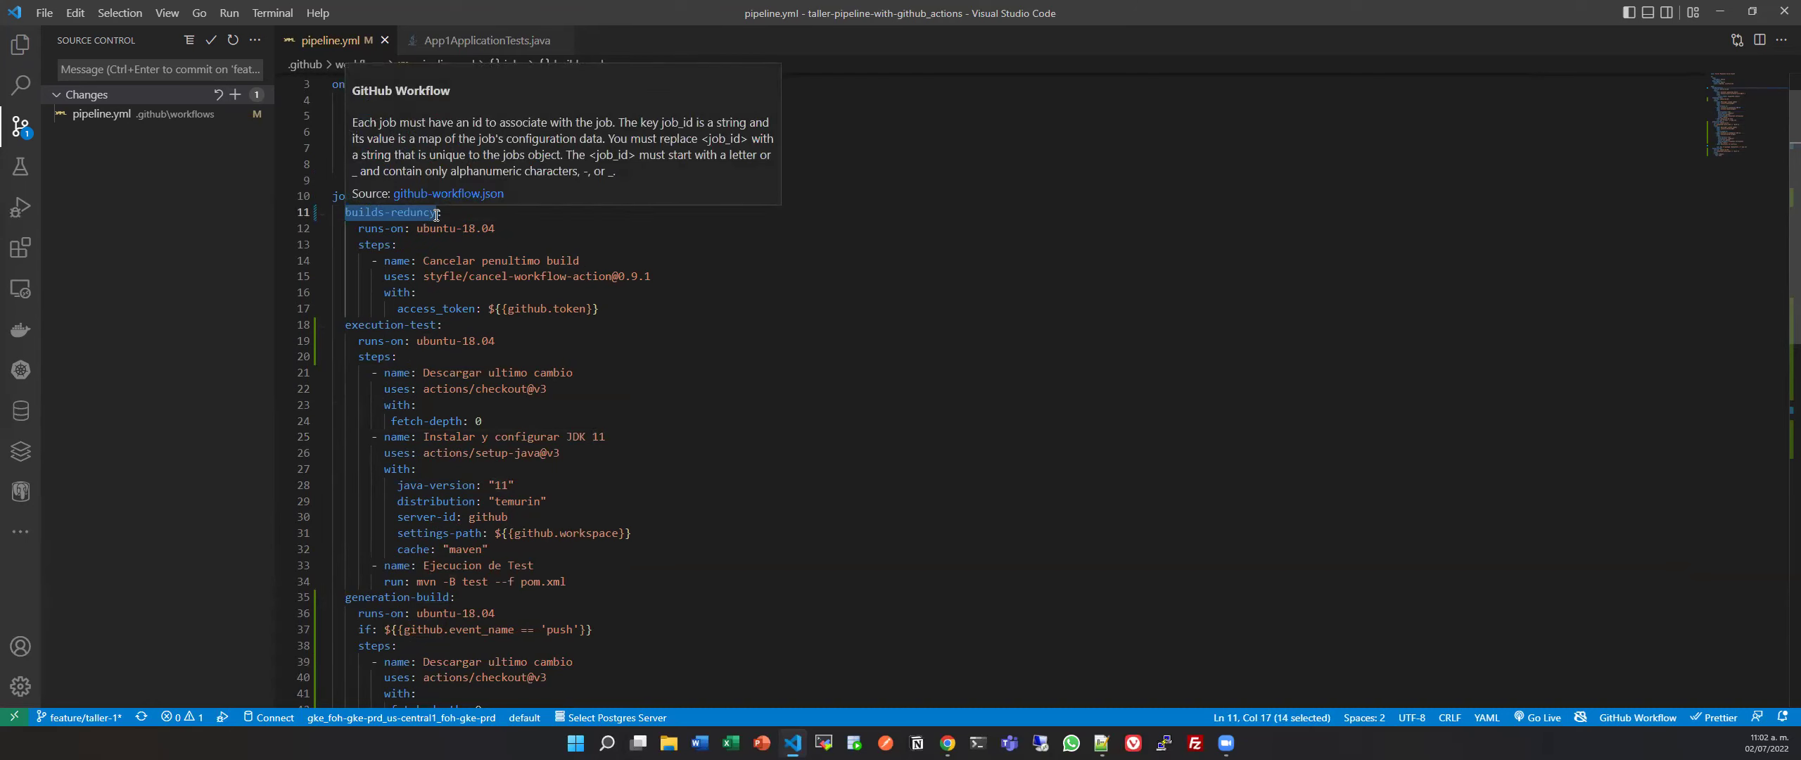
scroll(377, 192, "down", 3)
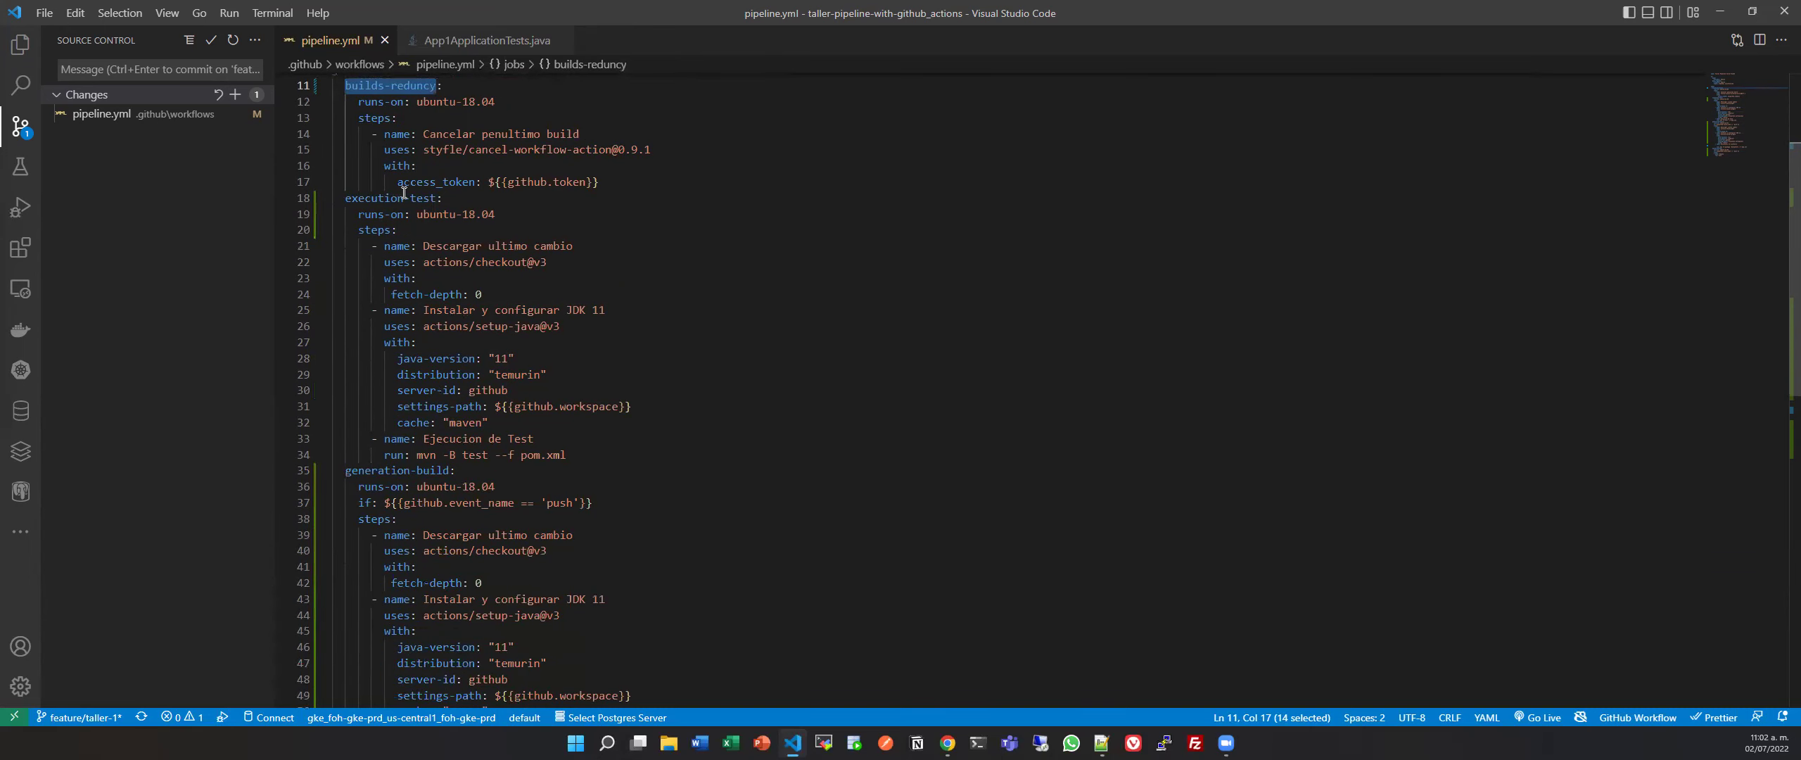
Add 'needs: [execution-test]' under the generation-build job and save pipeline.yml.
mouse_move(405, 192)
scroll(415, 204, "down", 5)
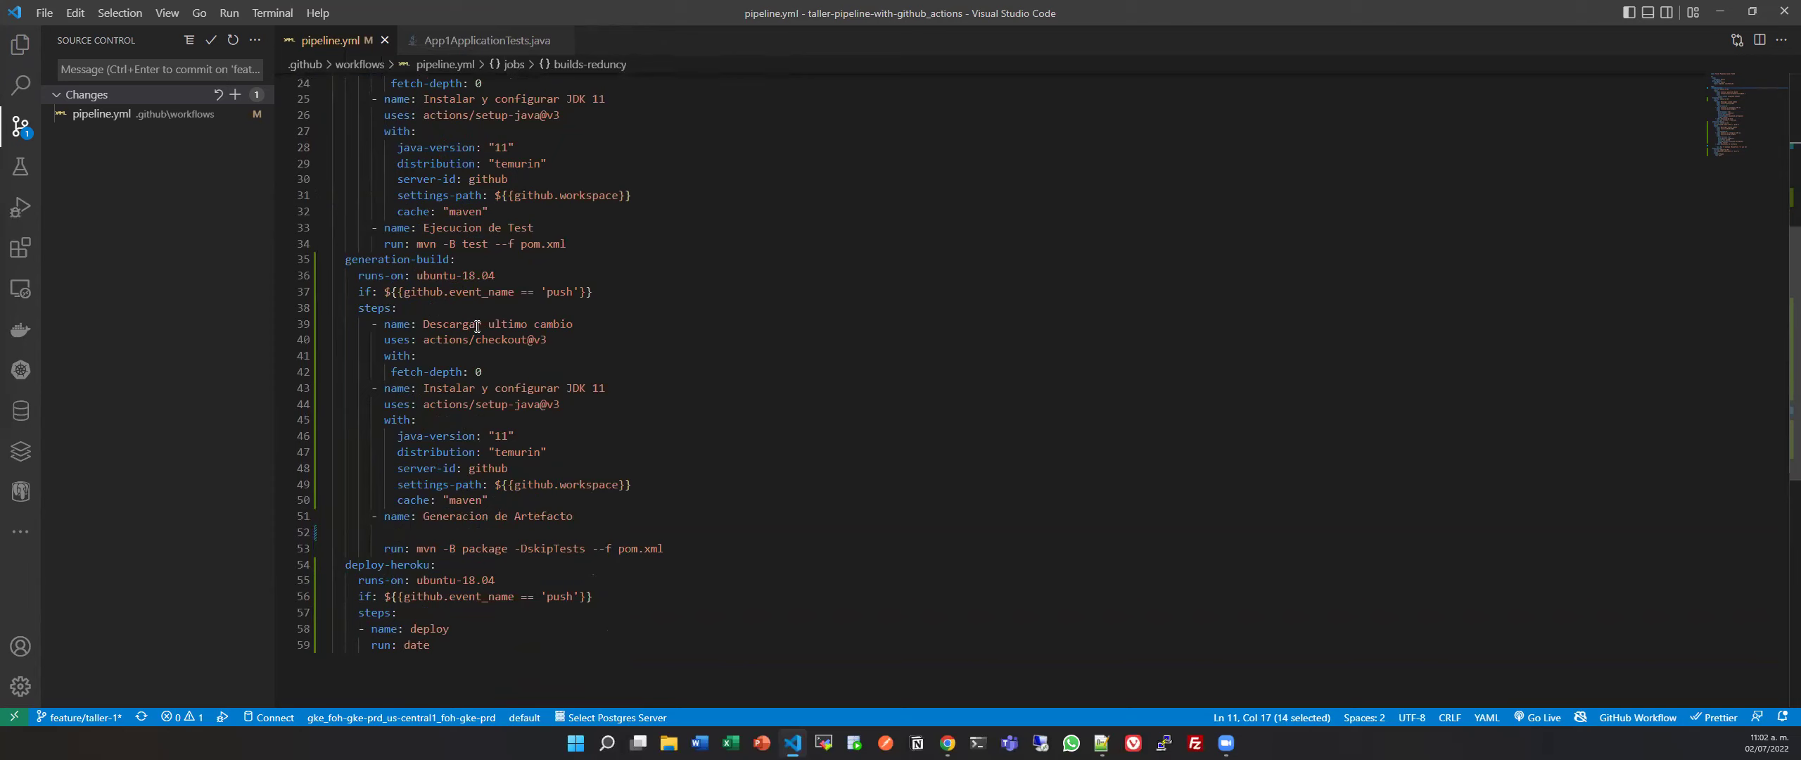
left_click(491, 261)
key("Return")
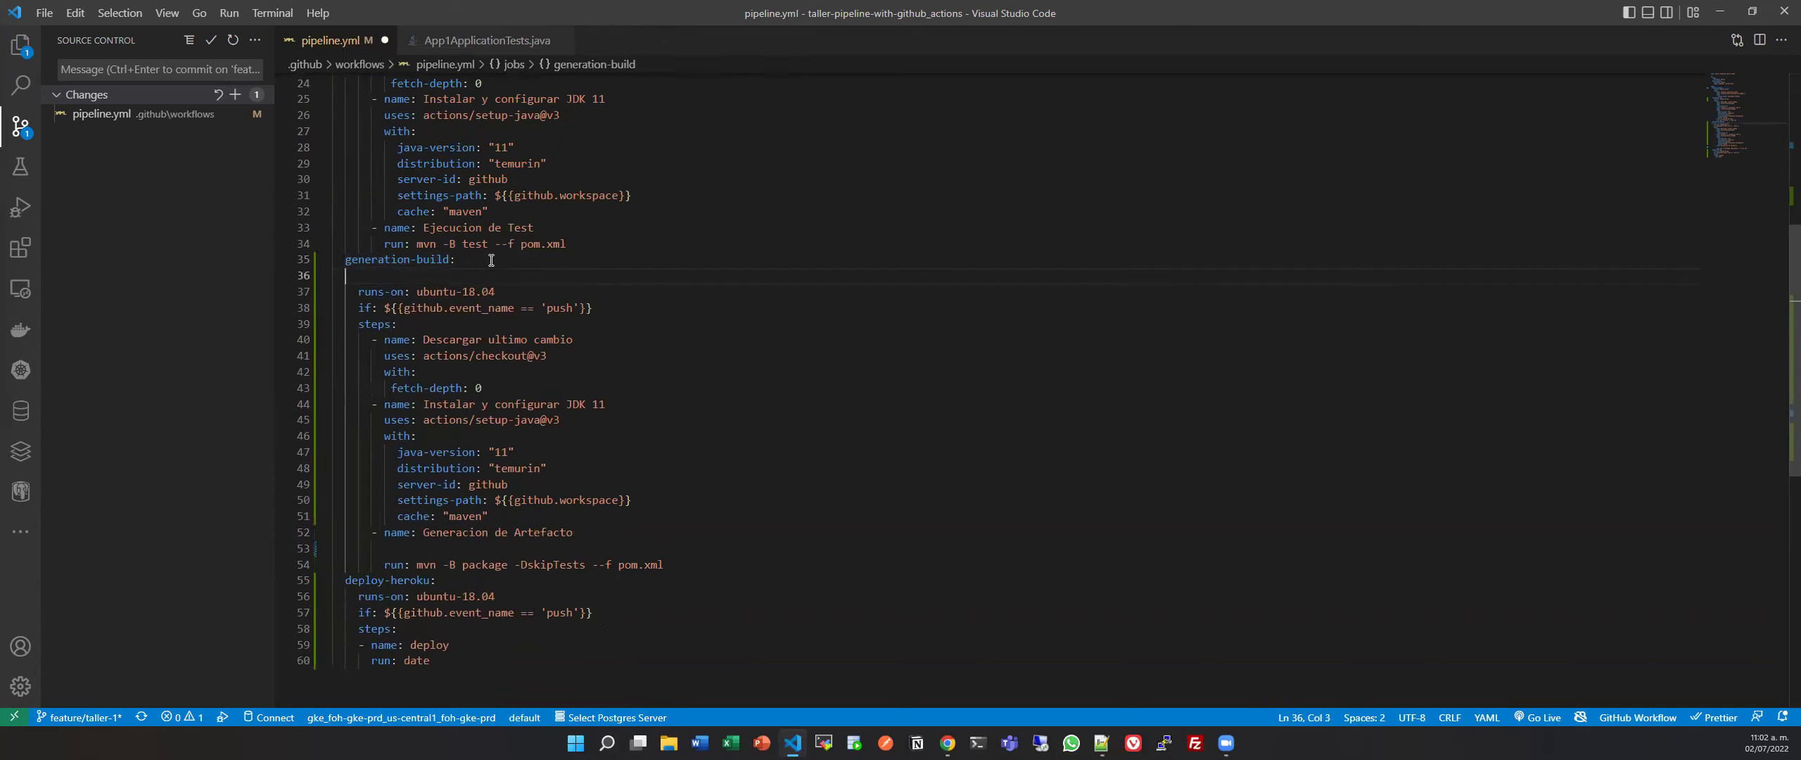
scroll(491, 260, "up", 3)
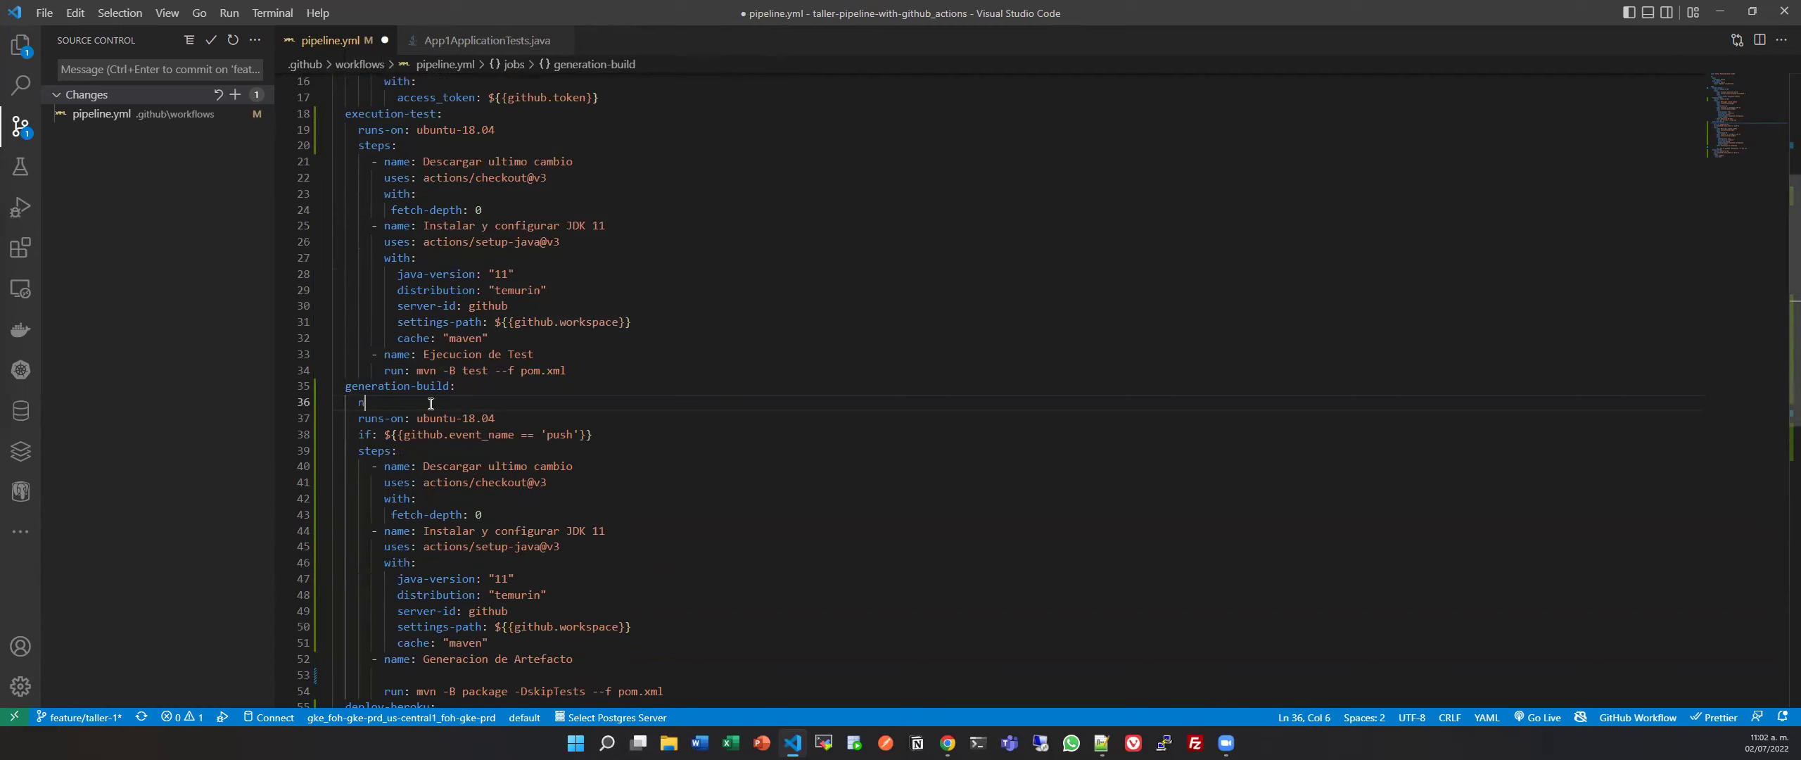
type("eeds:\"")
key("BackSpace")
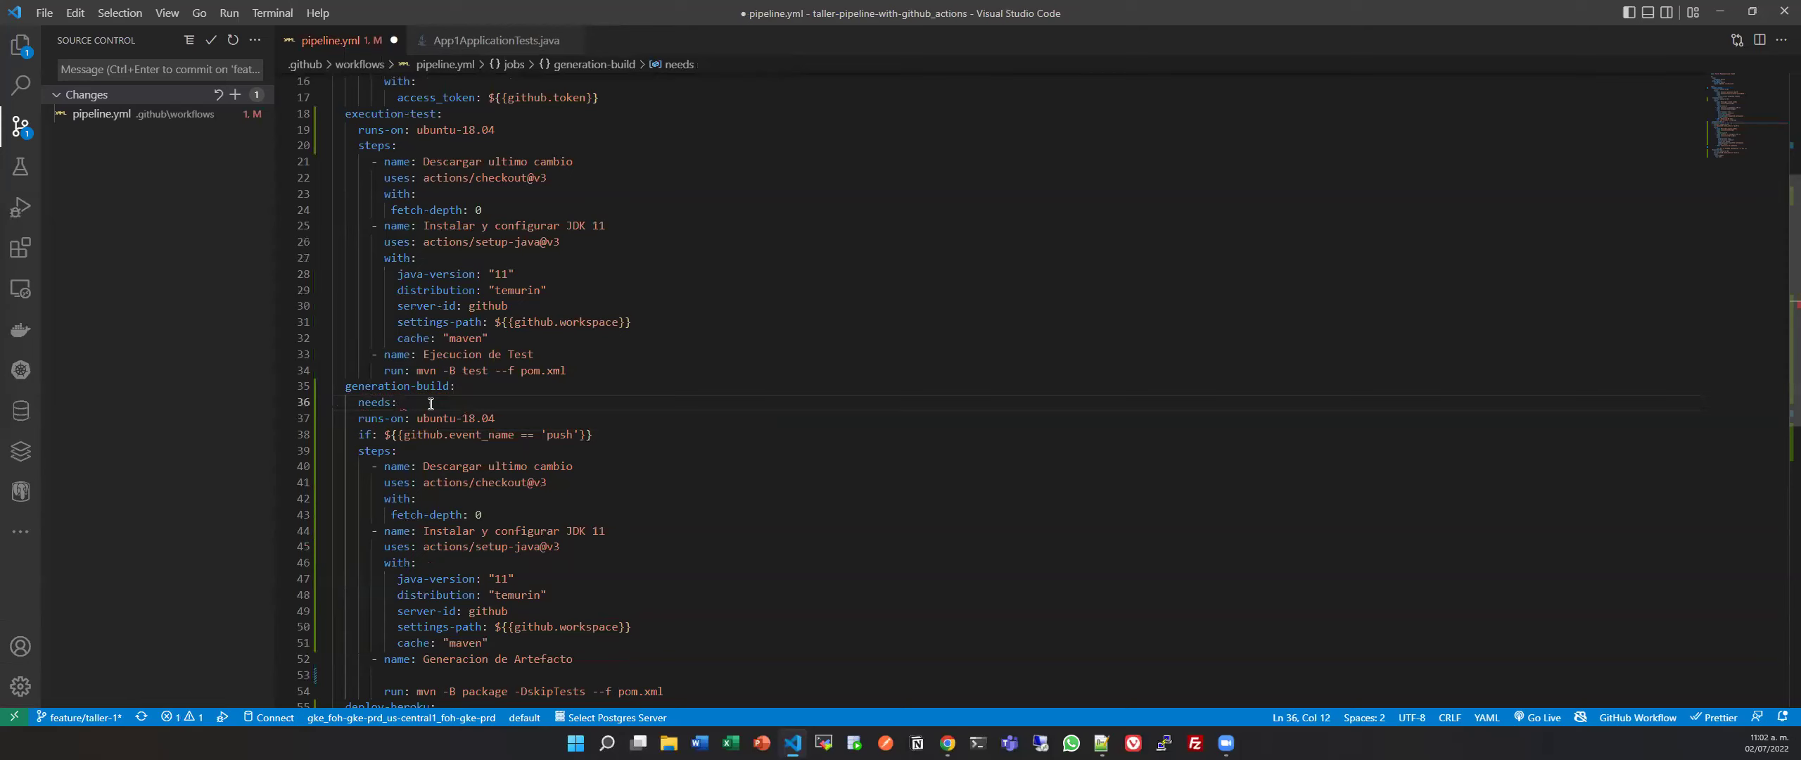
key("BackSpace")
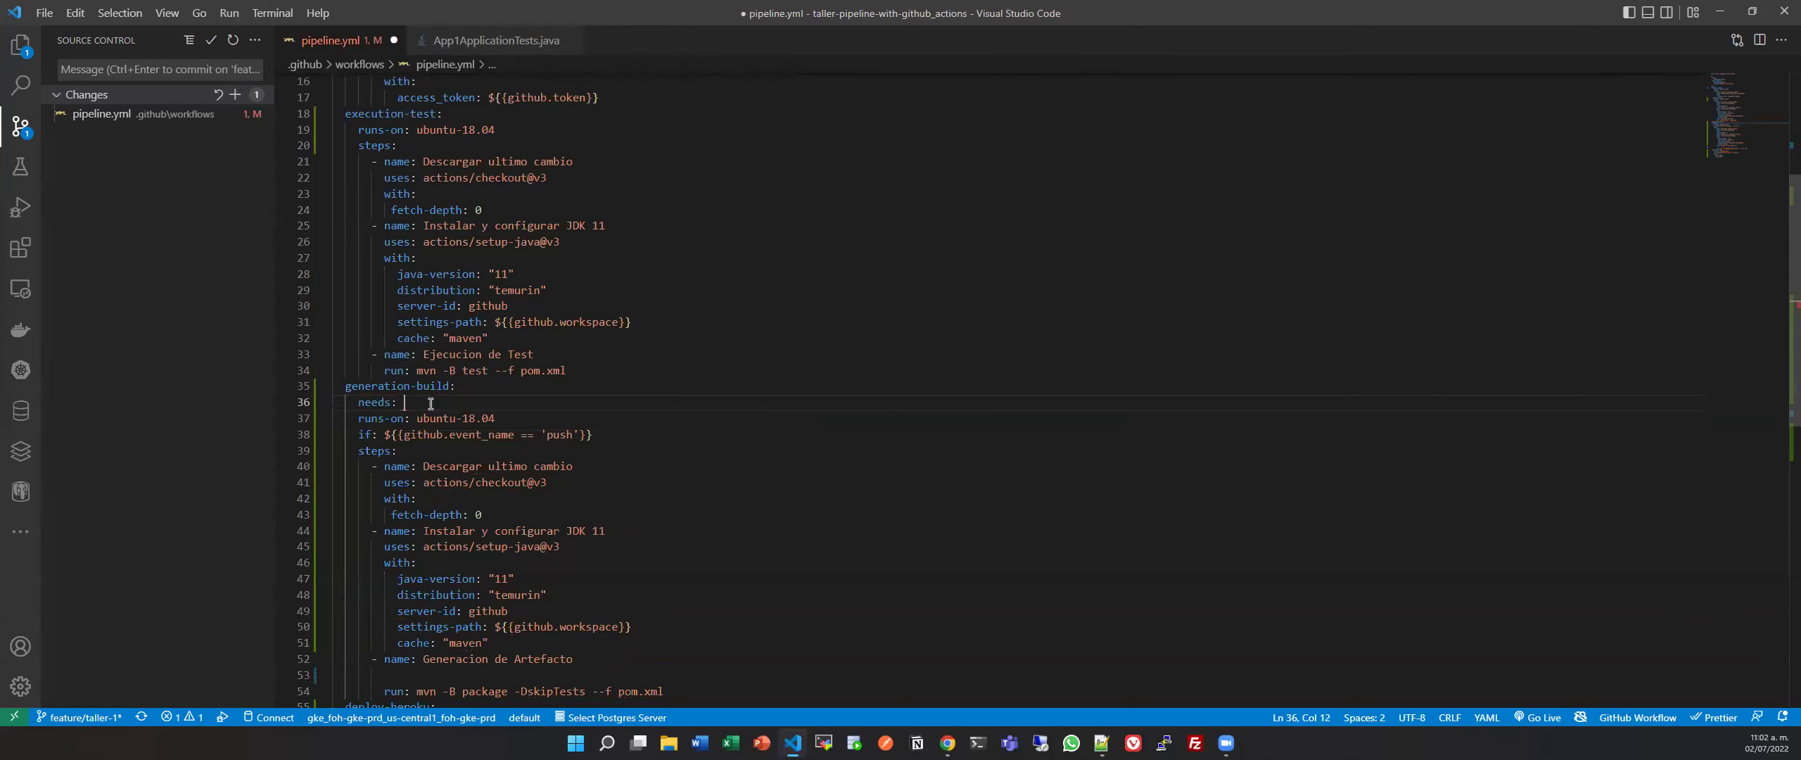
type("[")
left_click_drag(352, 115, 436, 114)
key("ctrl+c")
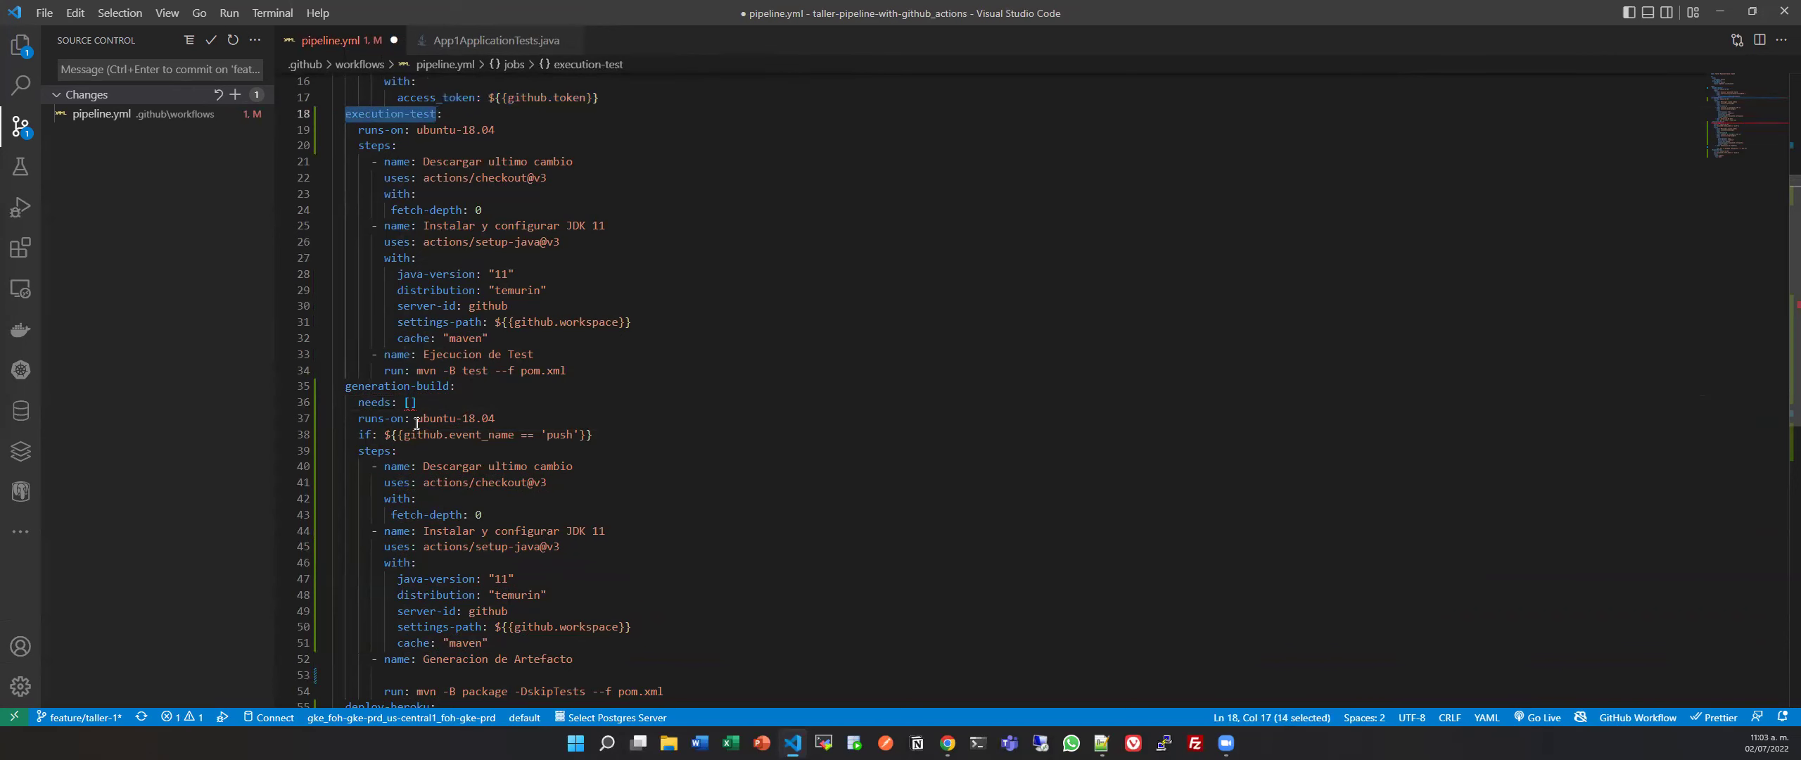
left_click(410, 400)
key("ctrl+v")
key("ctrl+s")
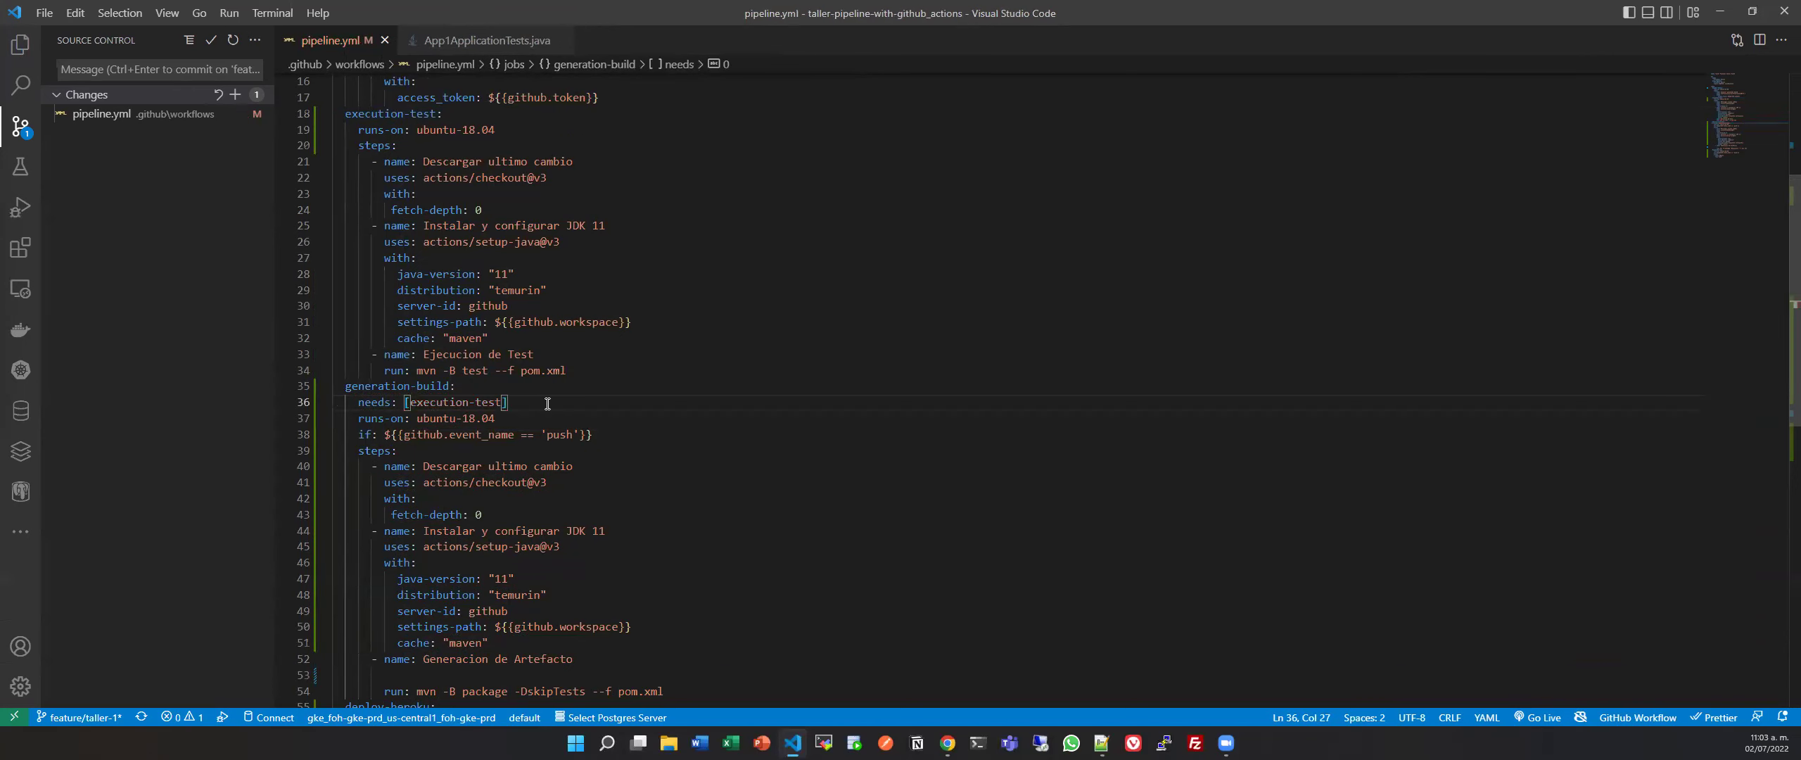
Add 'needs: [generation-build]' under deploy-heroku and save the file.
scroll(306, 310, "down", 2)
left_click_drag(355, 318, 509, 318)
key("Escape")
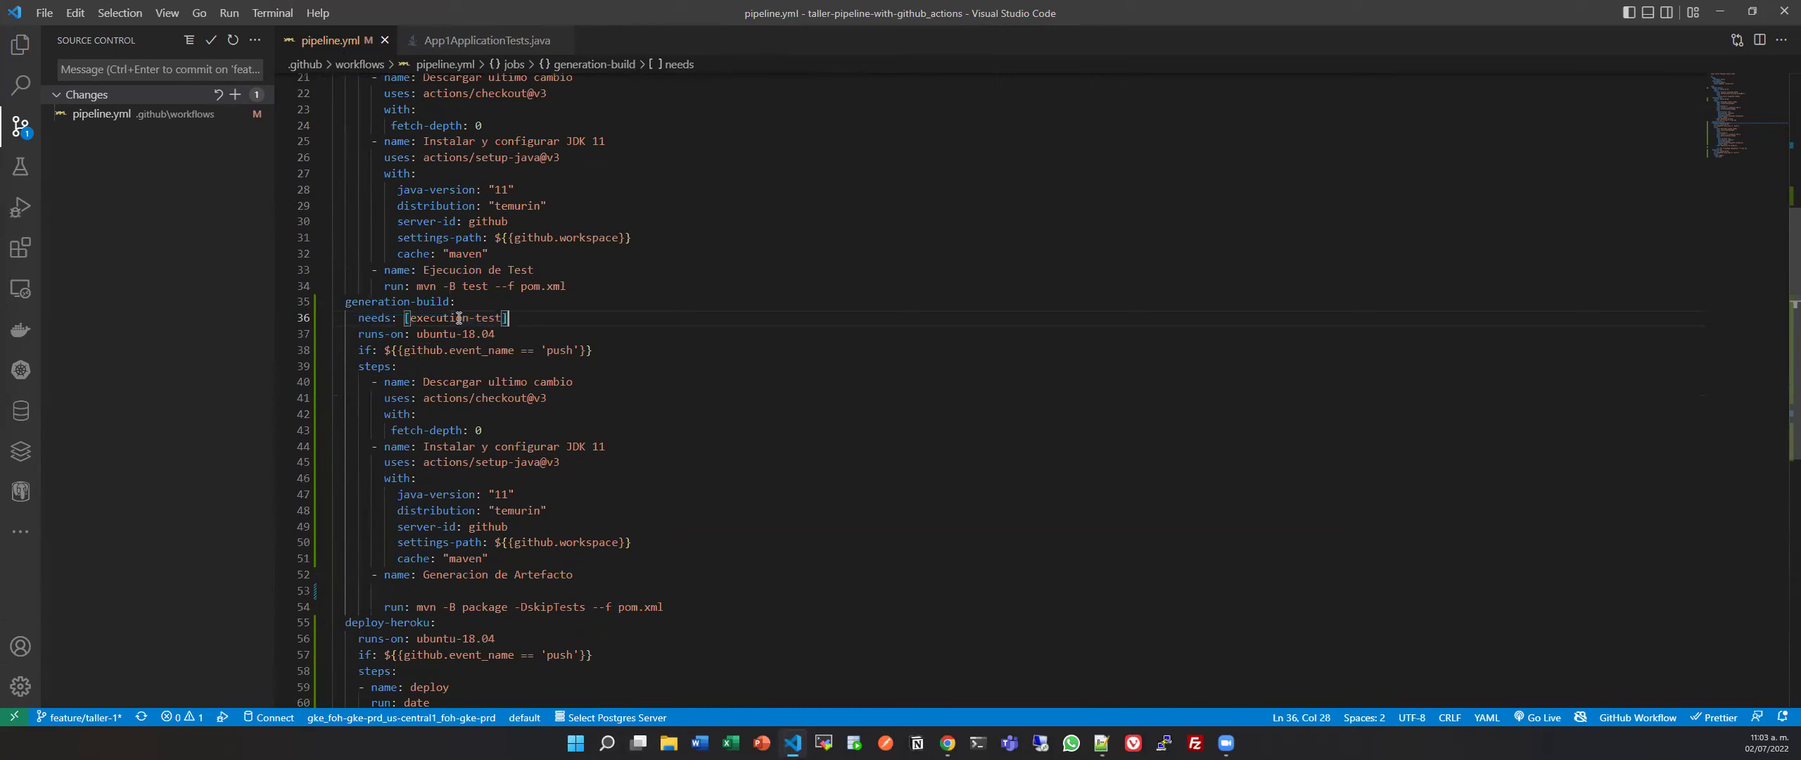
left_click_drag(361, 318, 566, 316)
key("ctrl+c")
scroll(507, 423, "down", 2)
left_click(451, 537)
key("Return")
key("ctrl+v")
left_click_drag(346, 218, 451, 217)
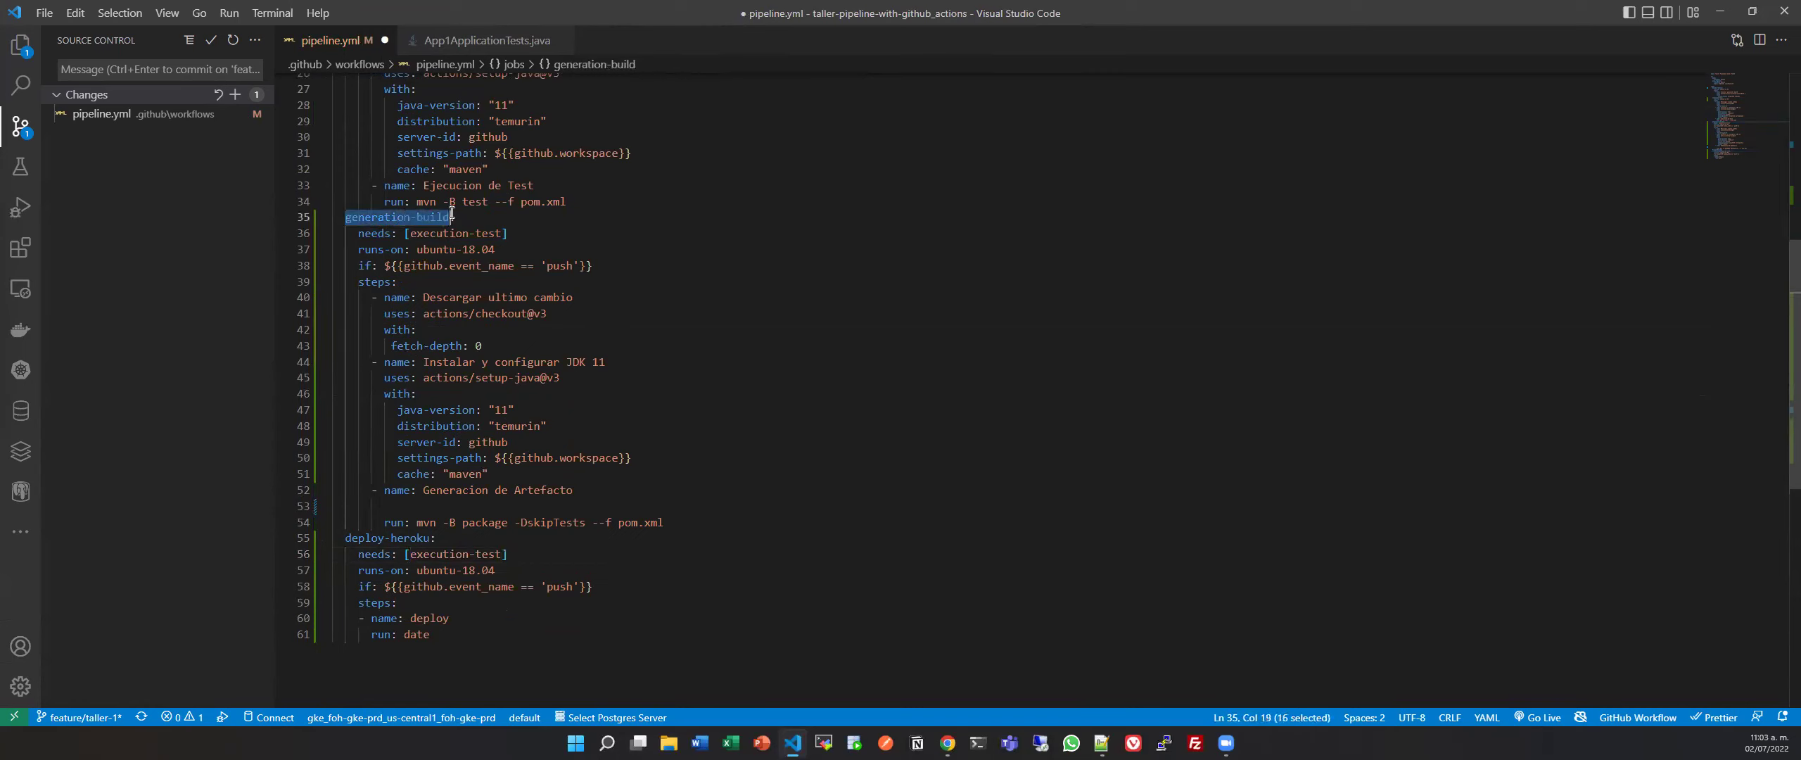
key("ctrl+c")
left_click_drag(409, 556, 504, 555)
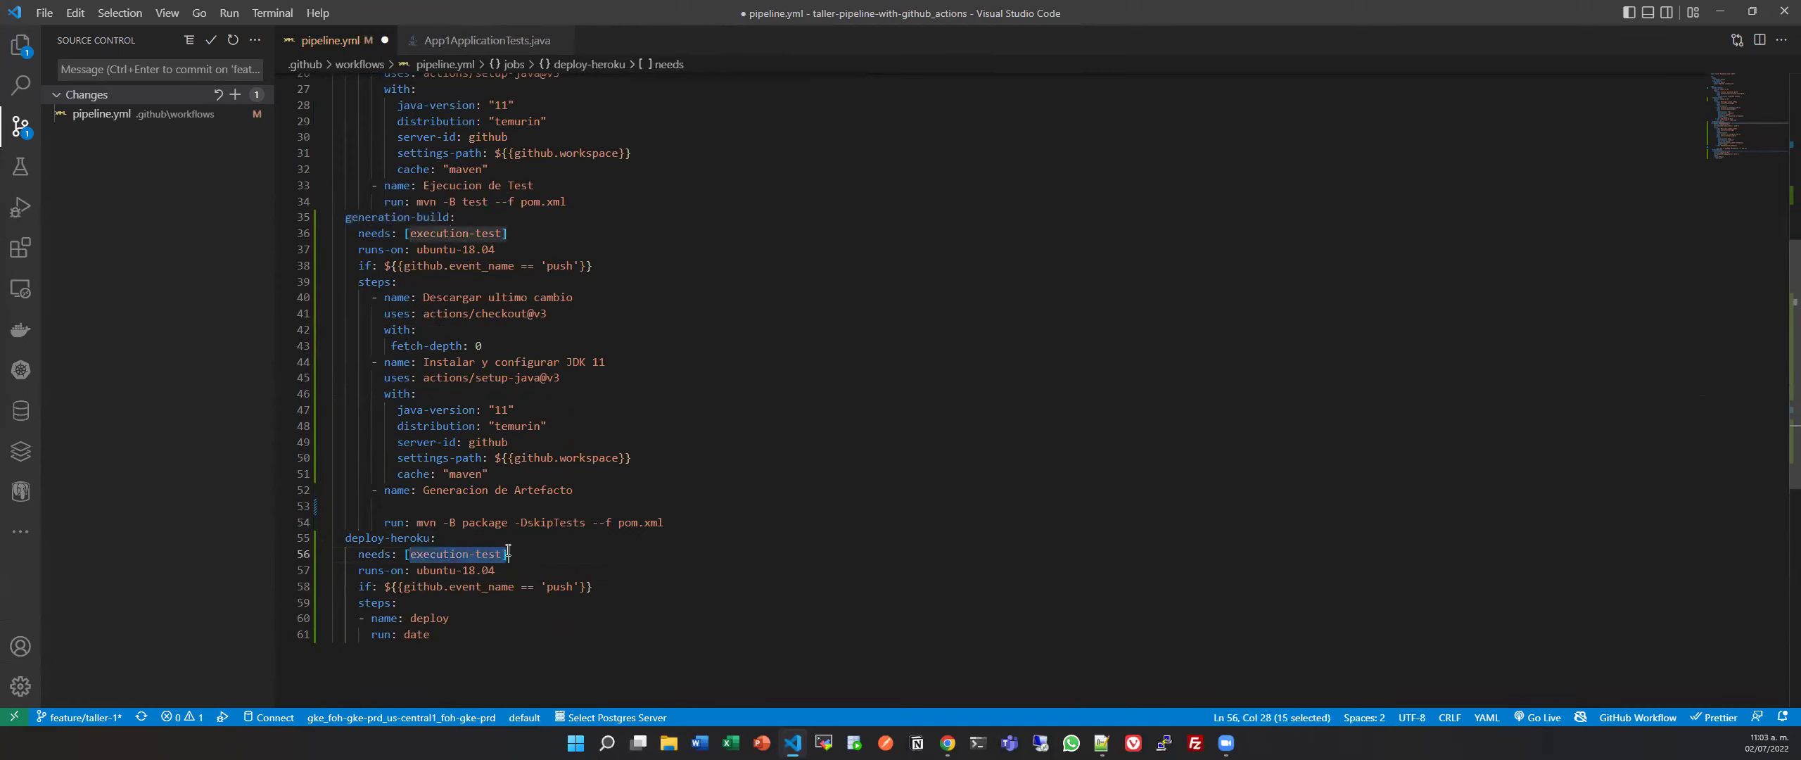
key("ctrl+v")
key("ctrl+s")
Scroll through pipeline.yml to check both needs entries.
left_click(533, 648)
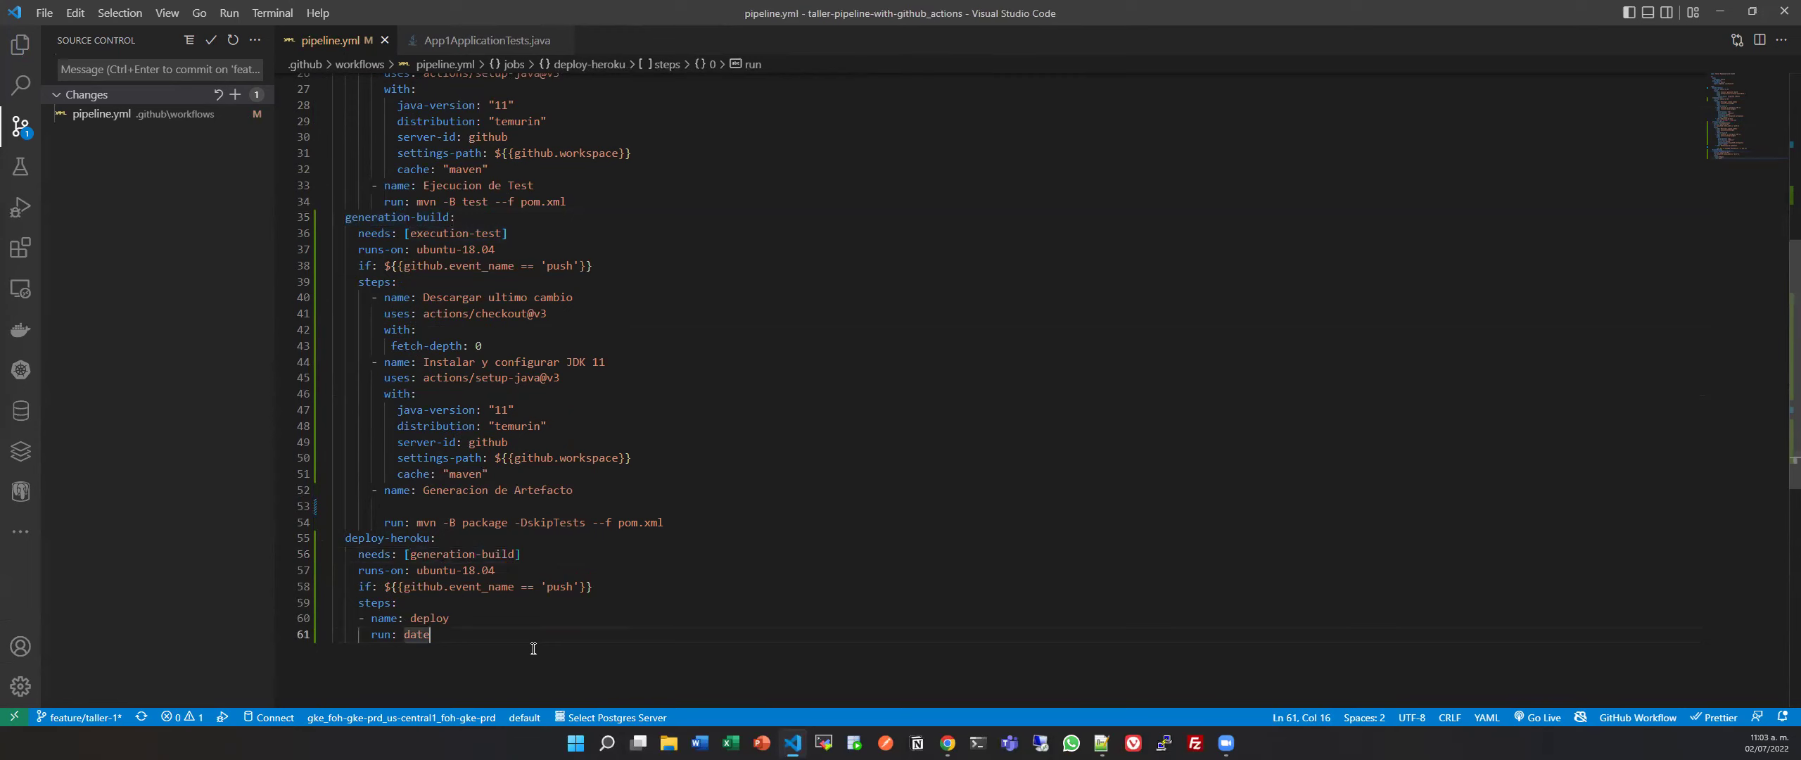
scroll(533, 648, "up", 6)
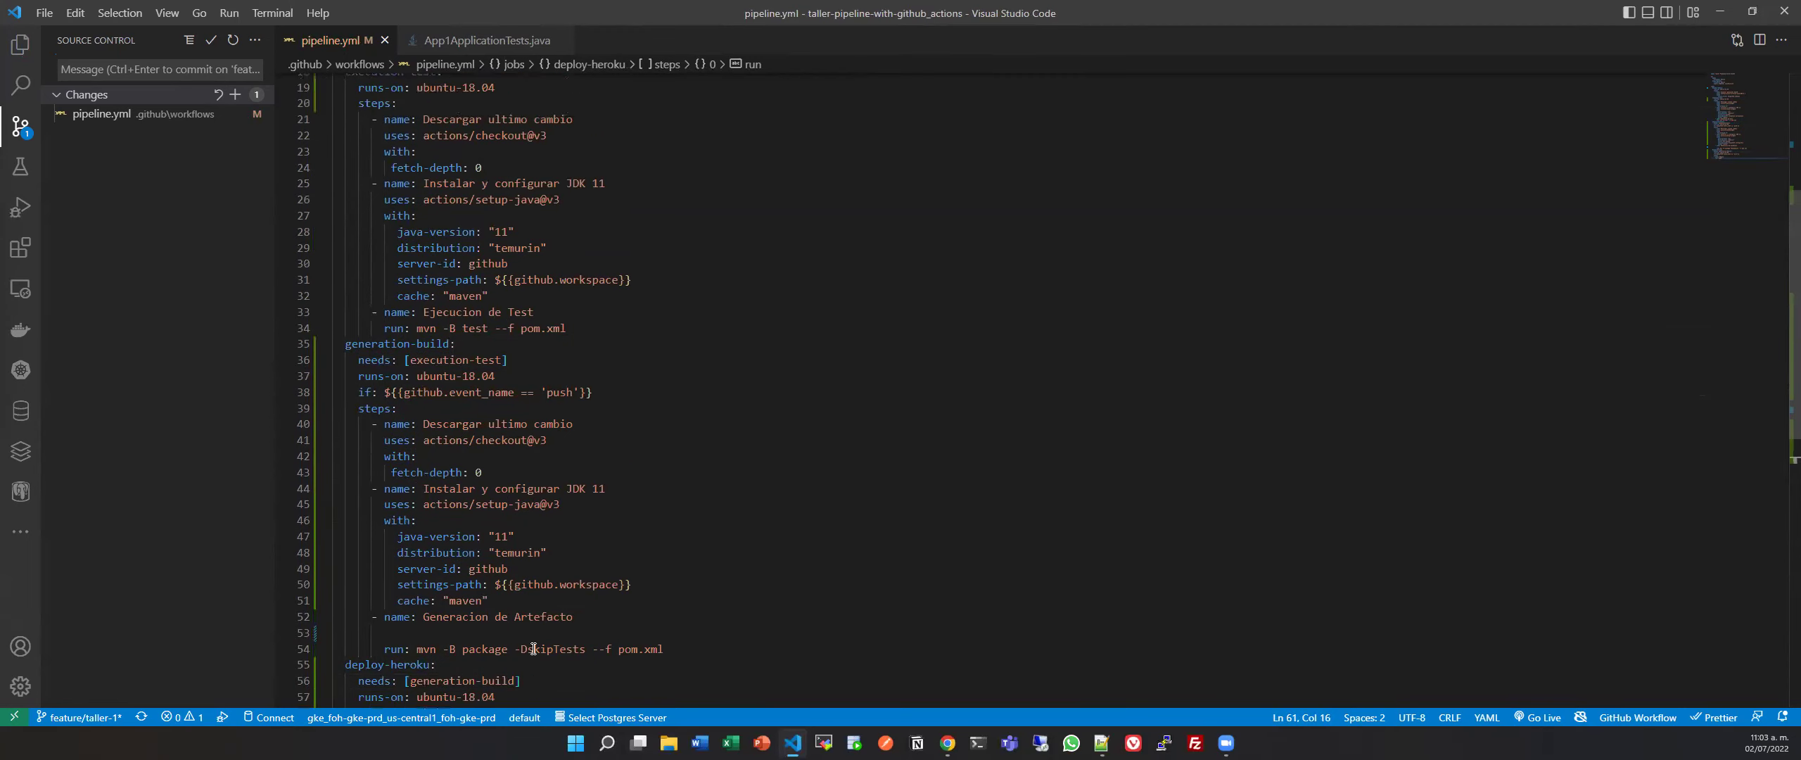
scroll(533, 648, "up", 3)
scroll(533, 648, "down", 7)
scroll(533, 648, "up", 7)
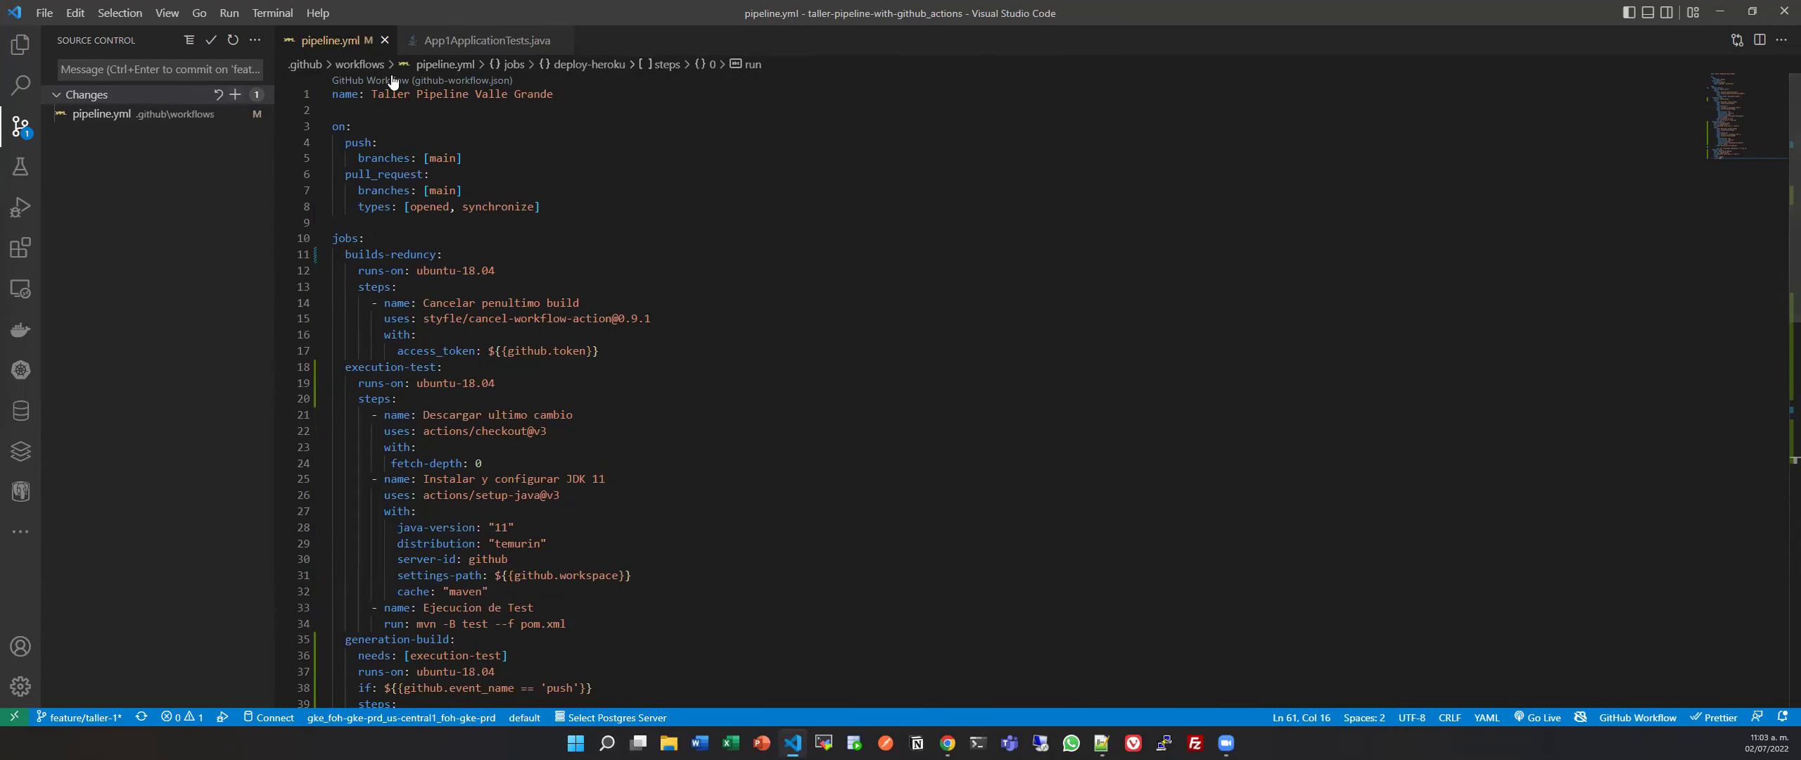
Look at App1ApplicationTests.java, then return to pipeline.yml.
left_click(482, 42)
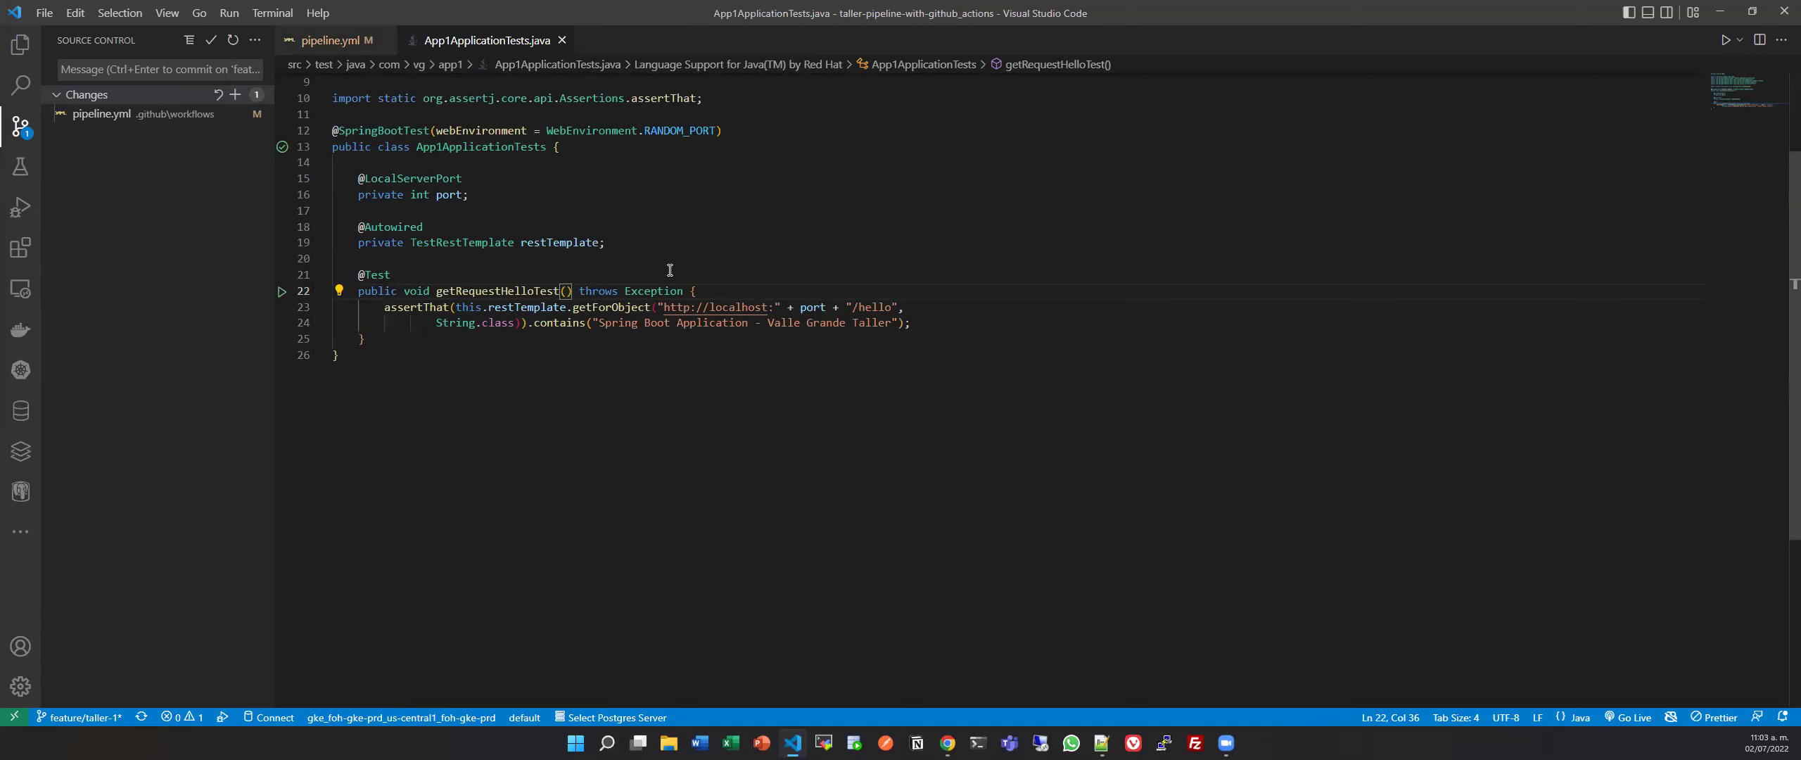
type("1")
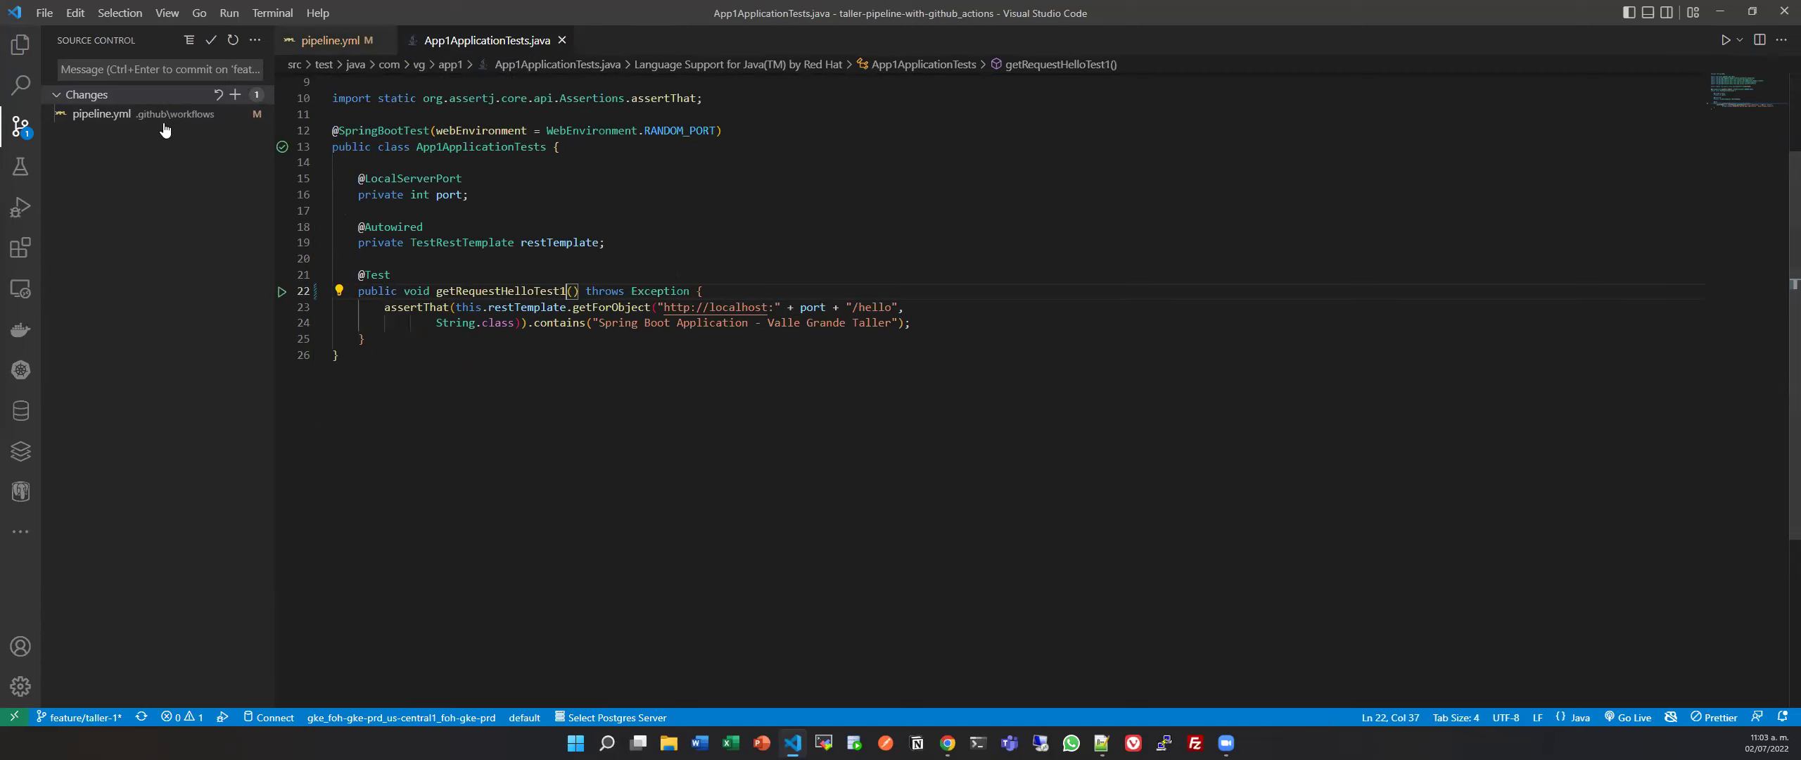
left_click(329, 40)
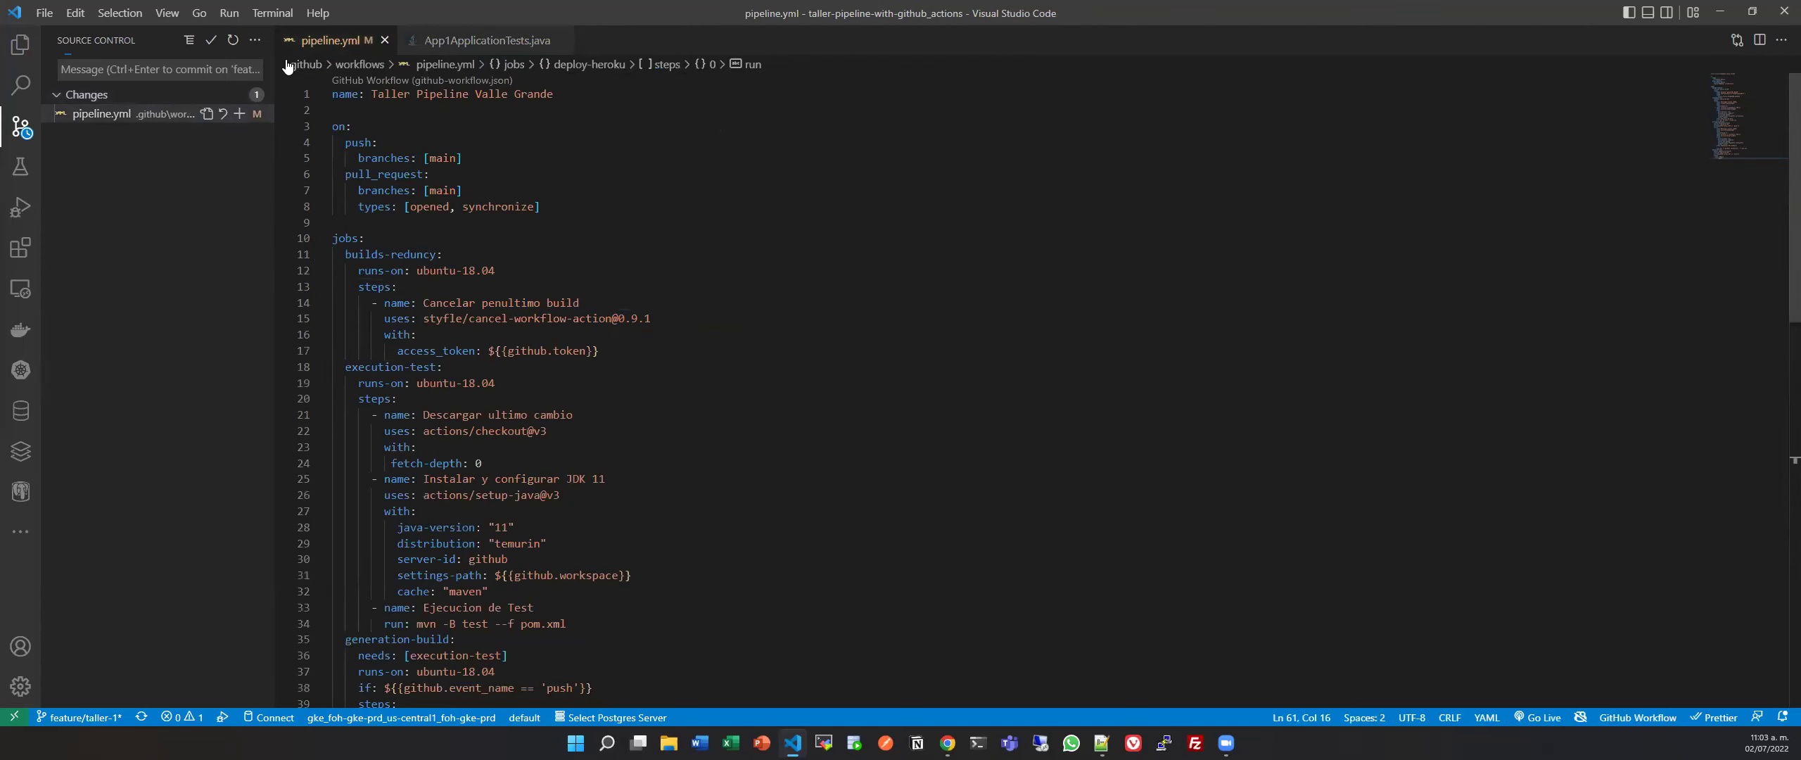
On GitHub, start a new pull request comparing main against feature/taller-1.
key("alt+Tab")
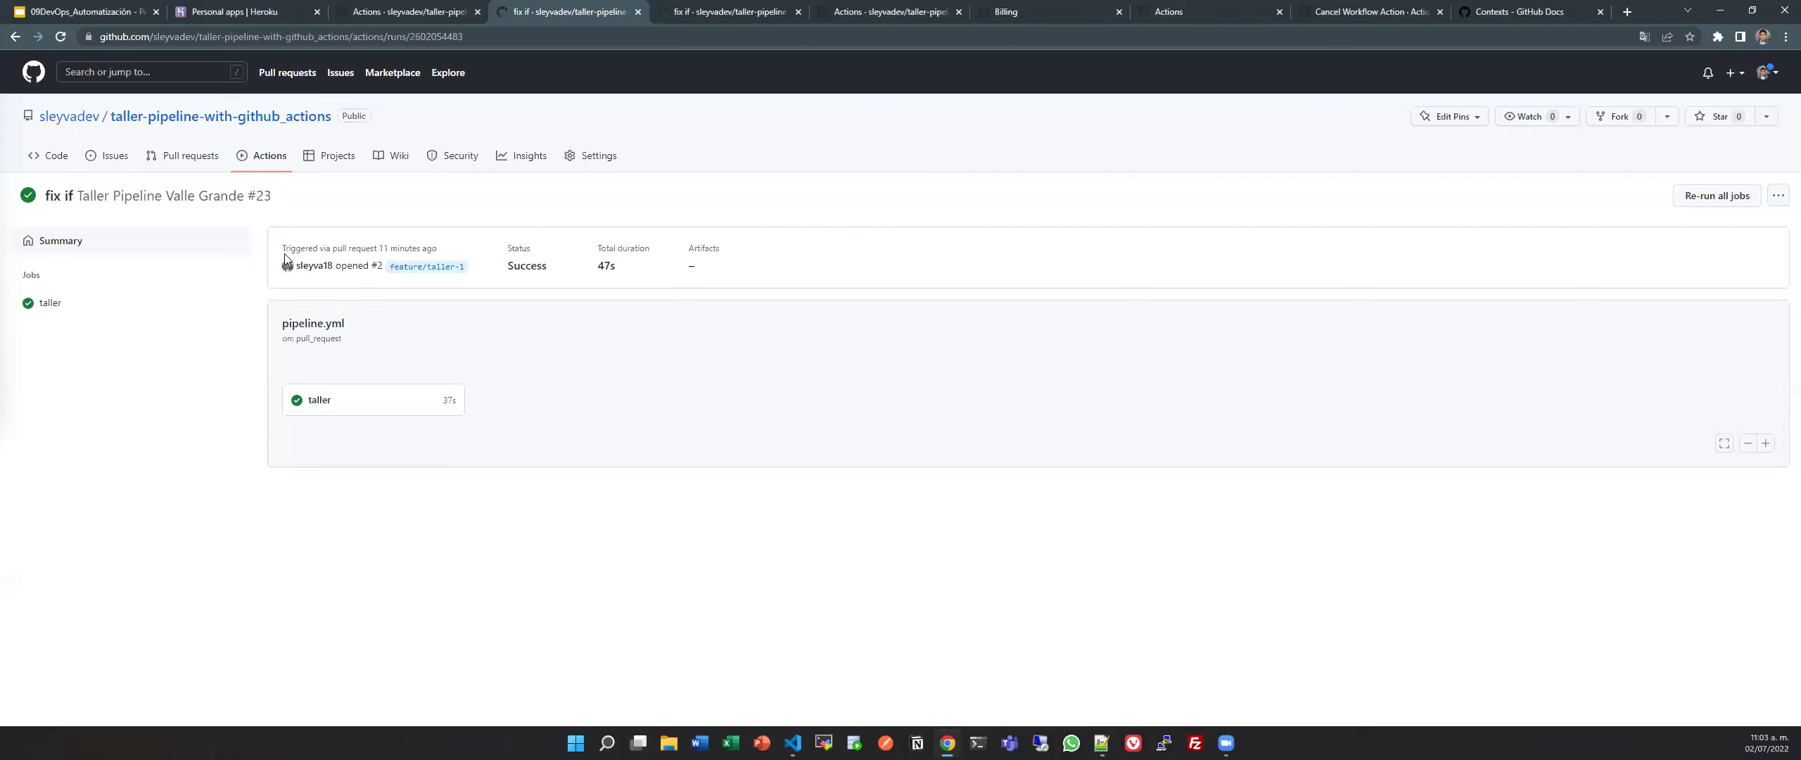
left_click(168, 159)
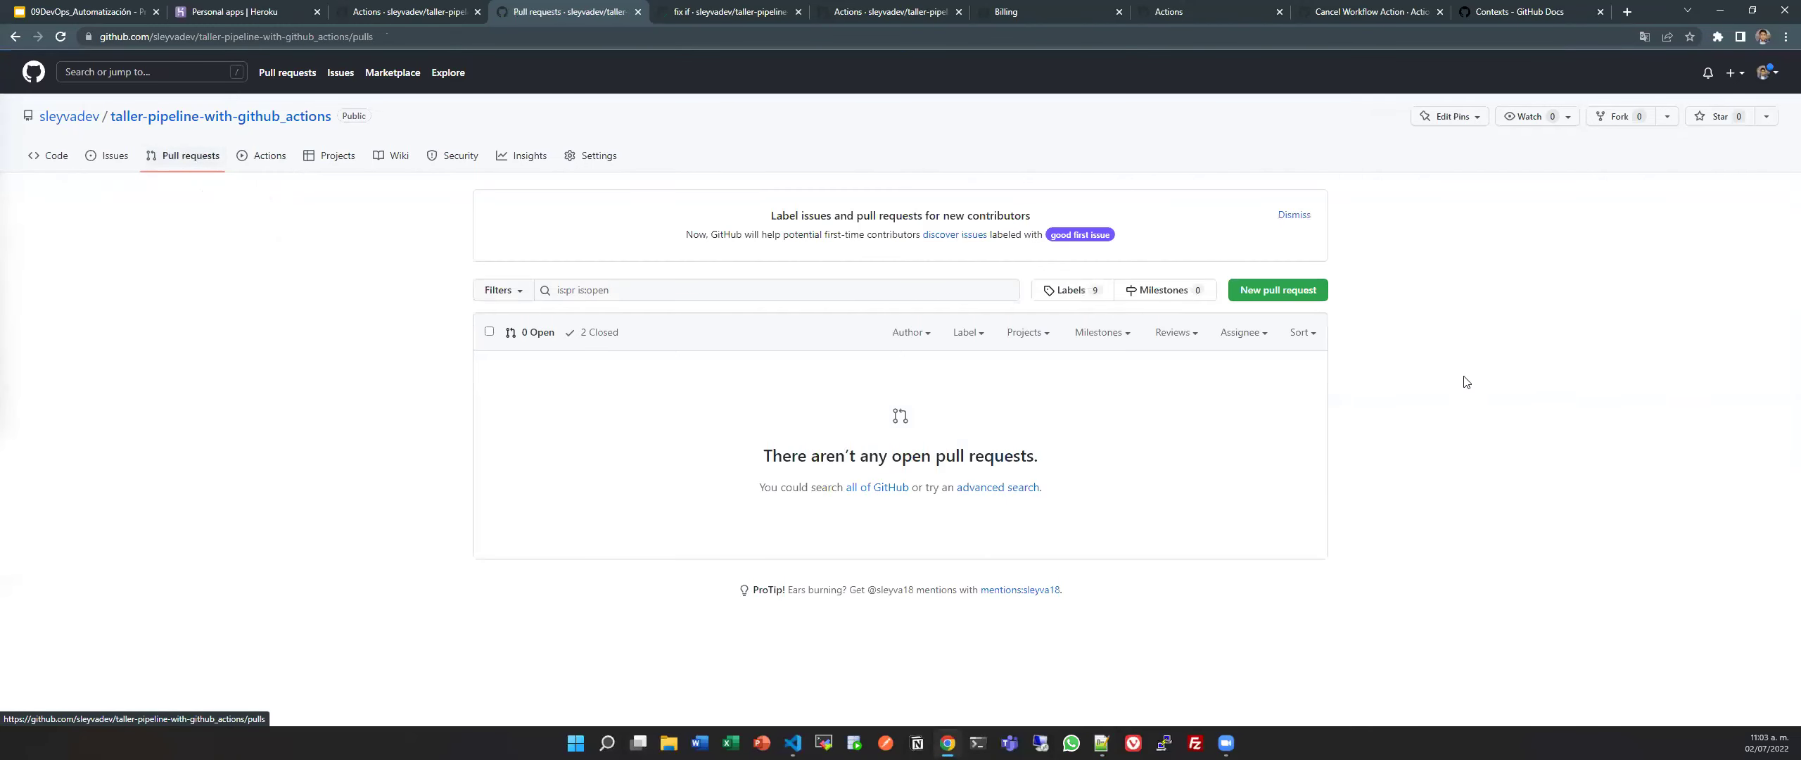
left_click(1277, 301)
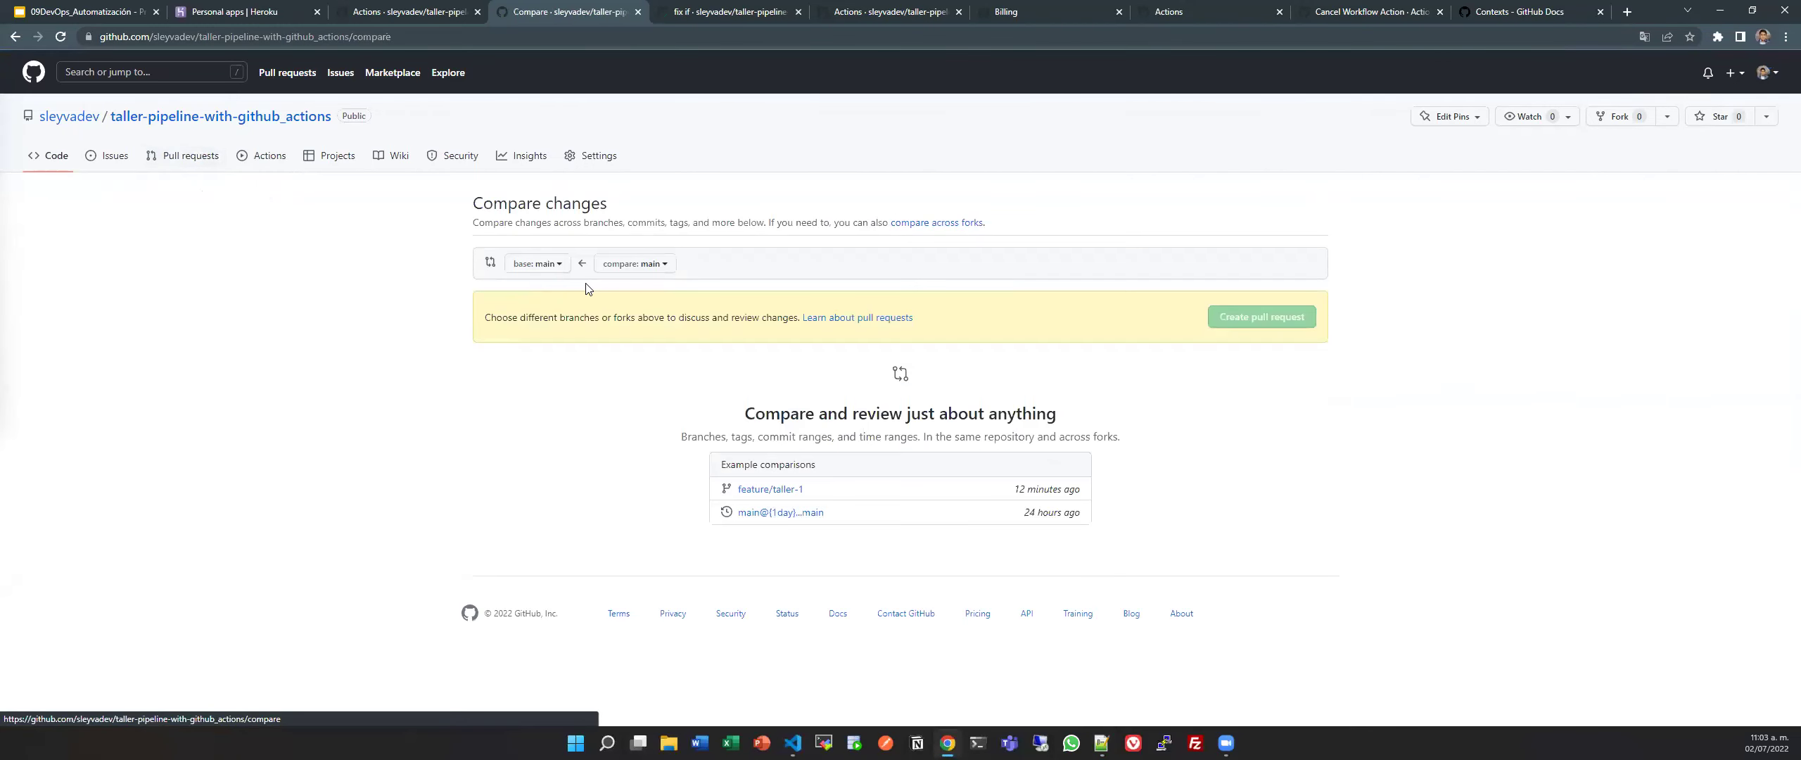
left_click(651, 265)
left_click(669, 399)
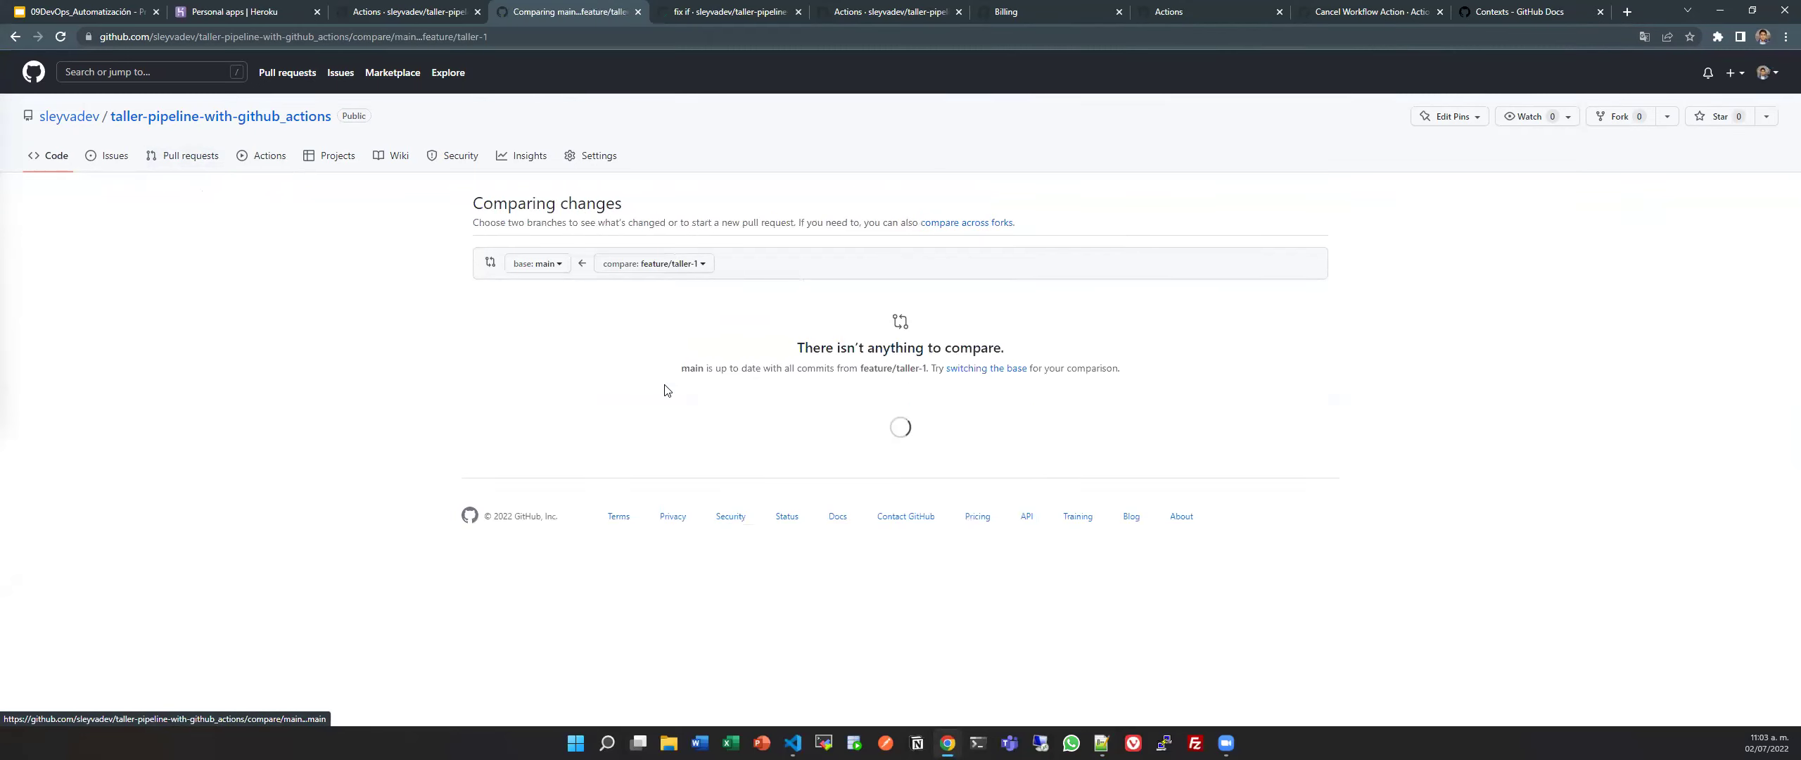
Stage both changed files and commit them as 'organizacion jobs parallels'.
key("alt+Tab")
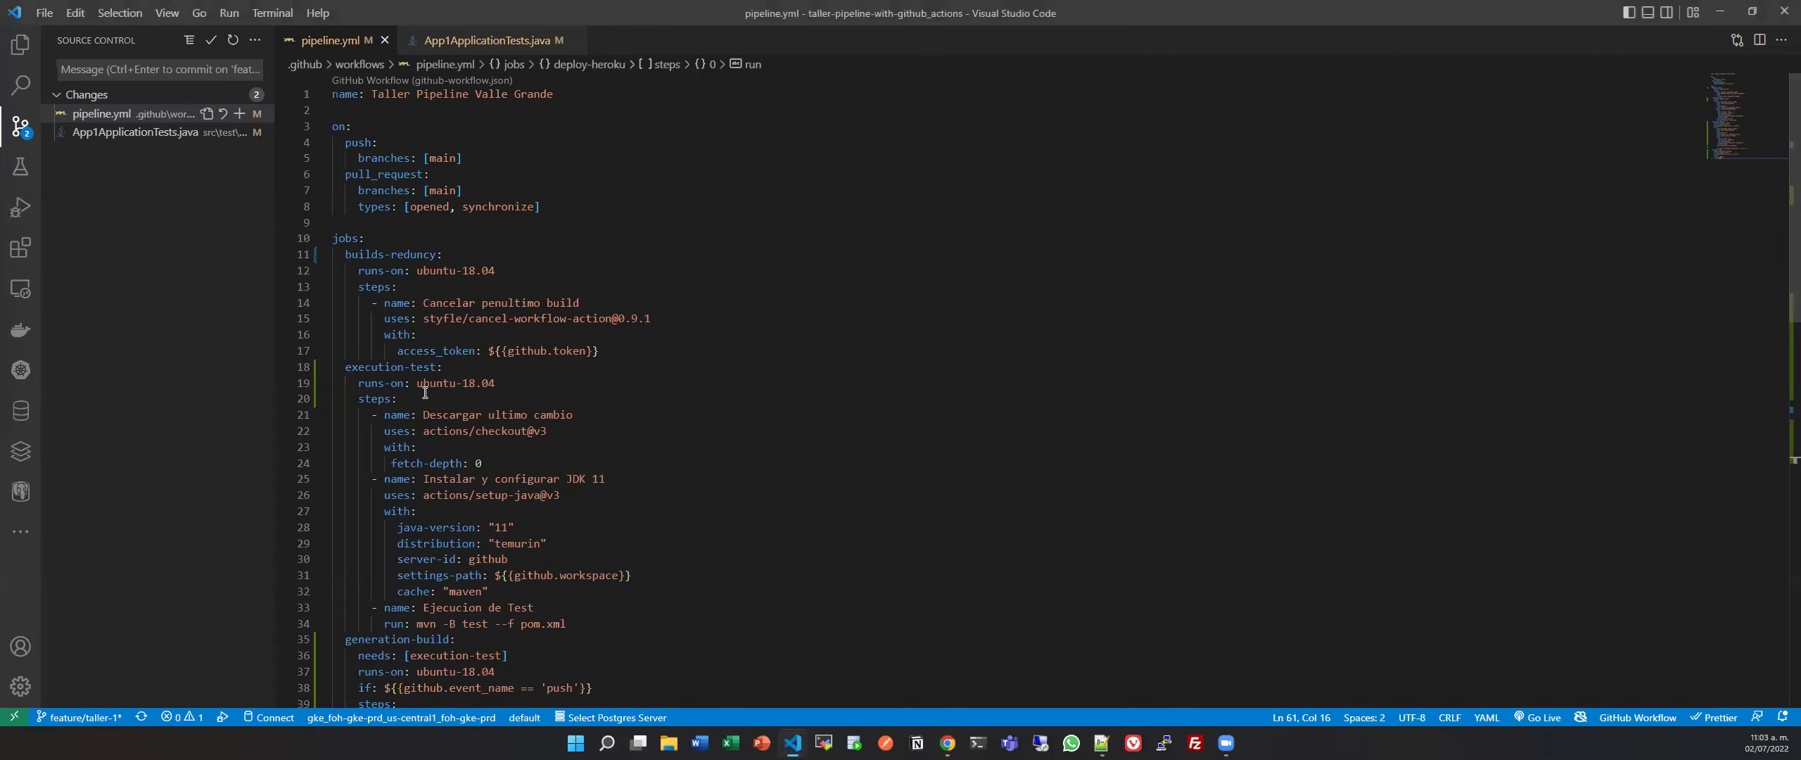
left_click(450, 44)
left_click(330, 43)
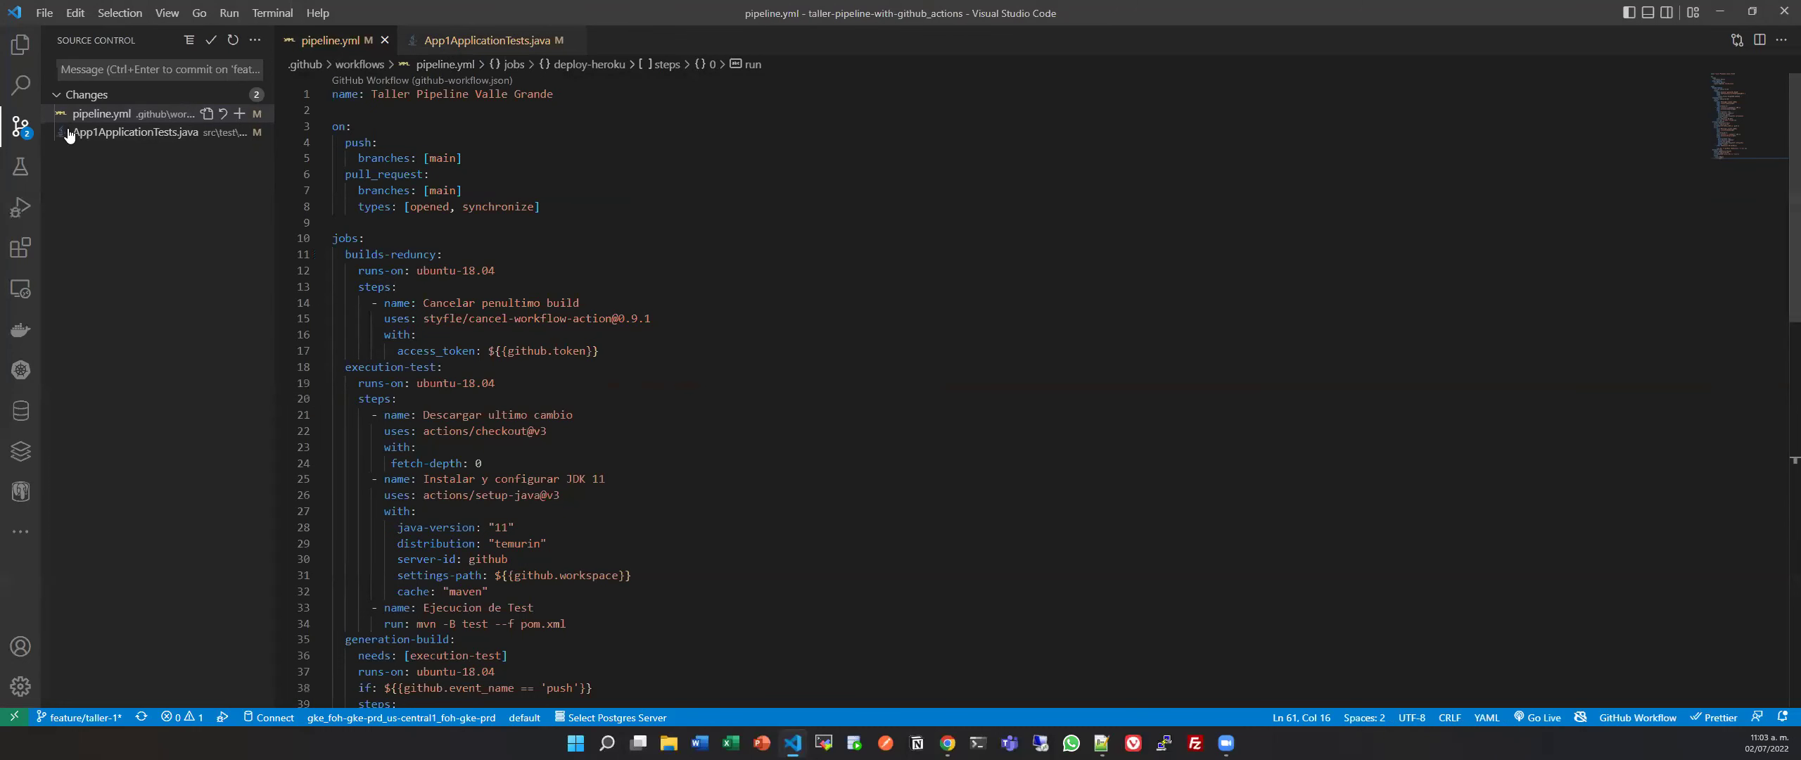
left_click(236, 95)
left_click(185, 69)
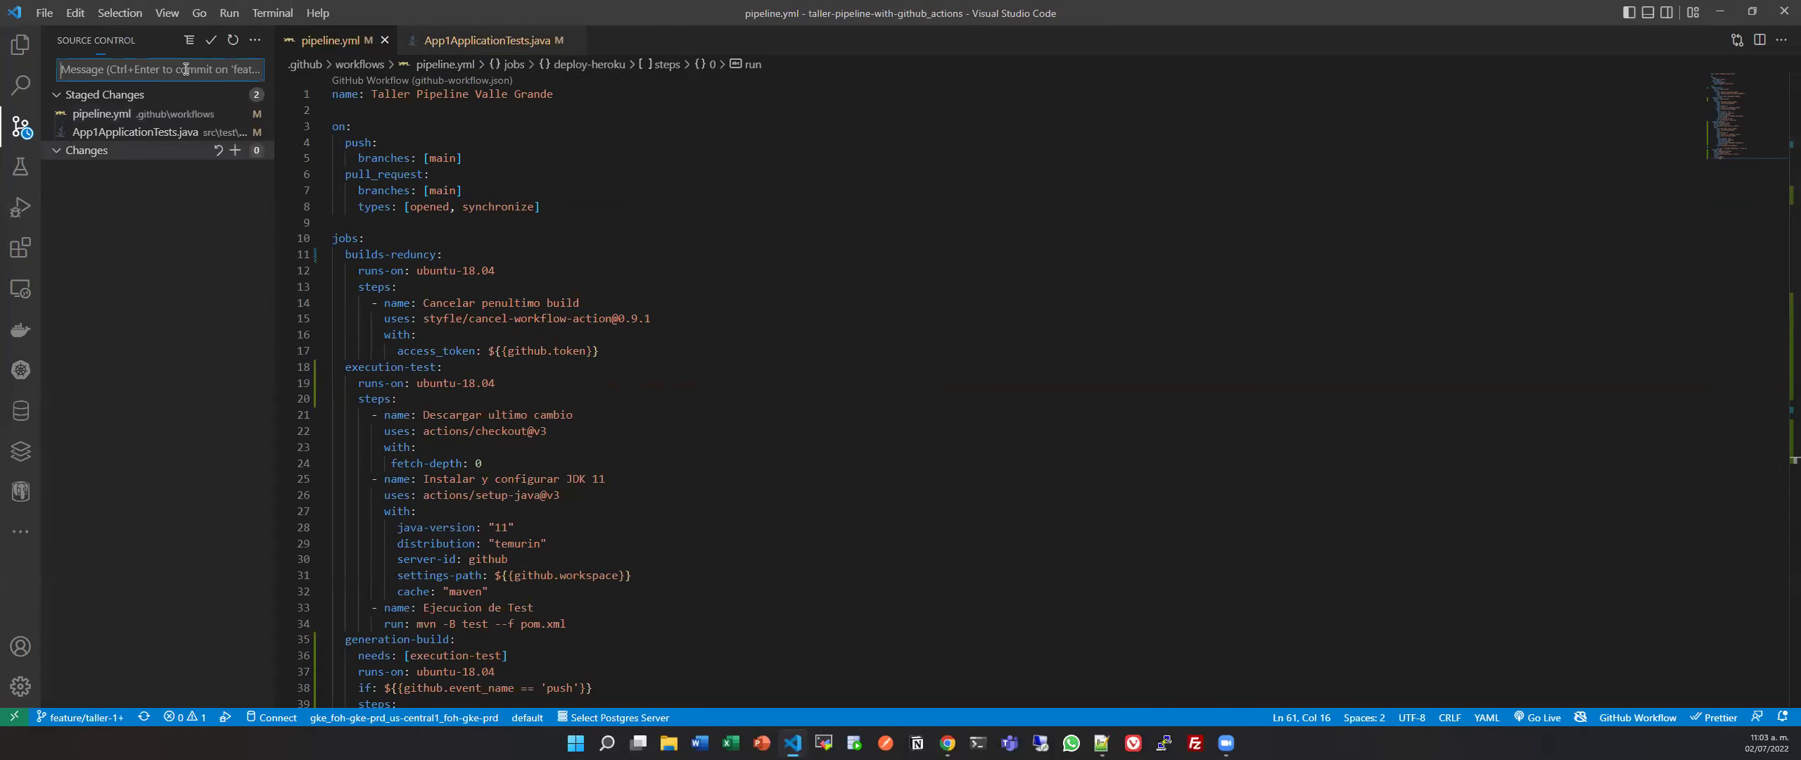
type("or")
key("BackSpace")
key("BackSpace")
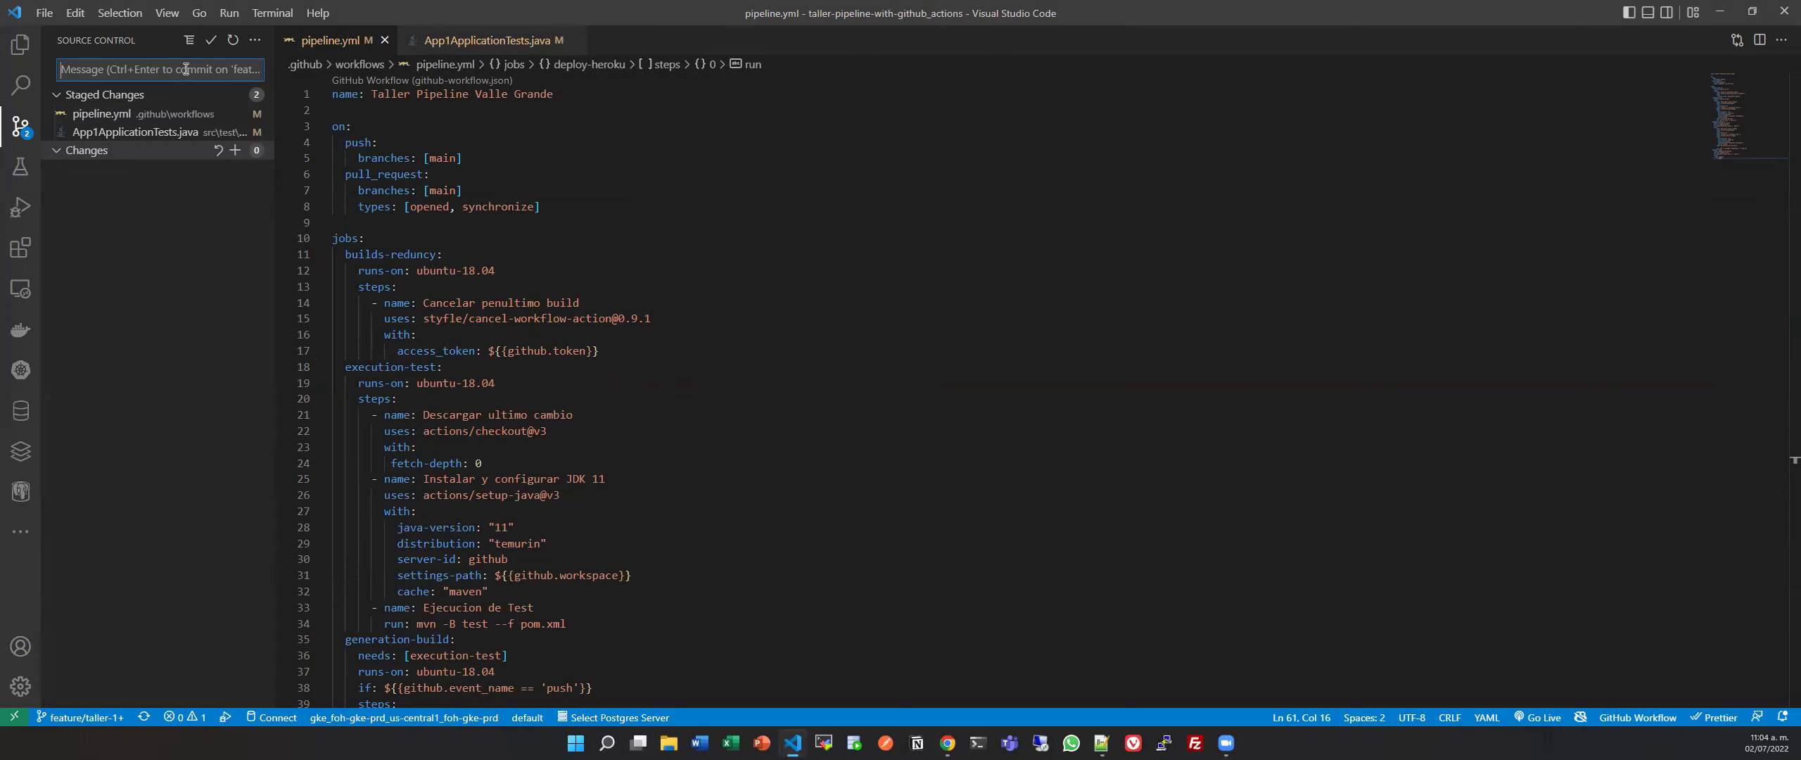
type("organizacion jobs parallels")
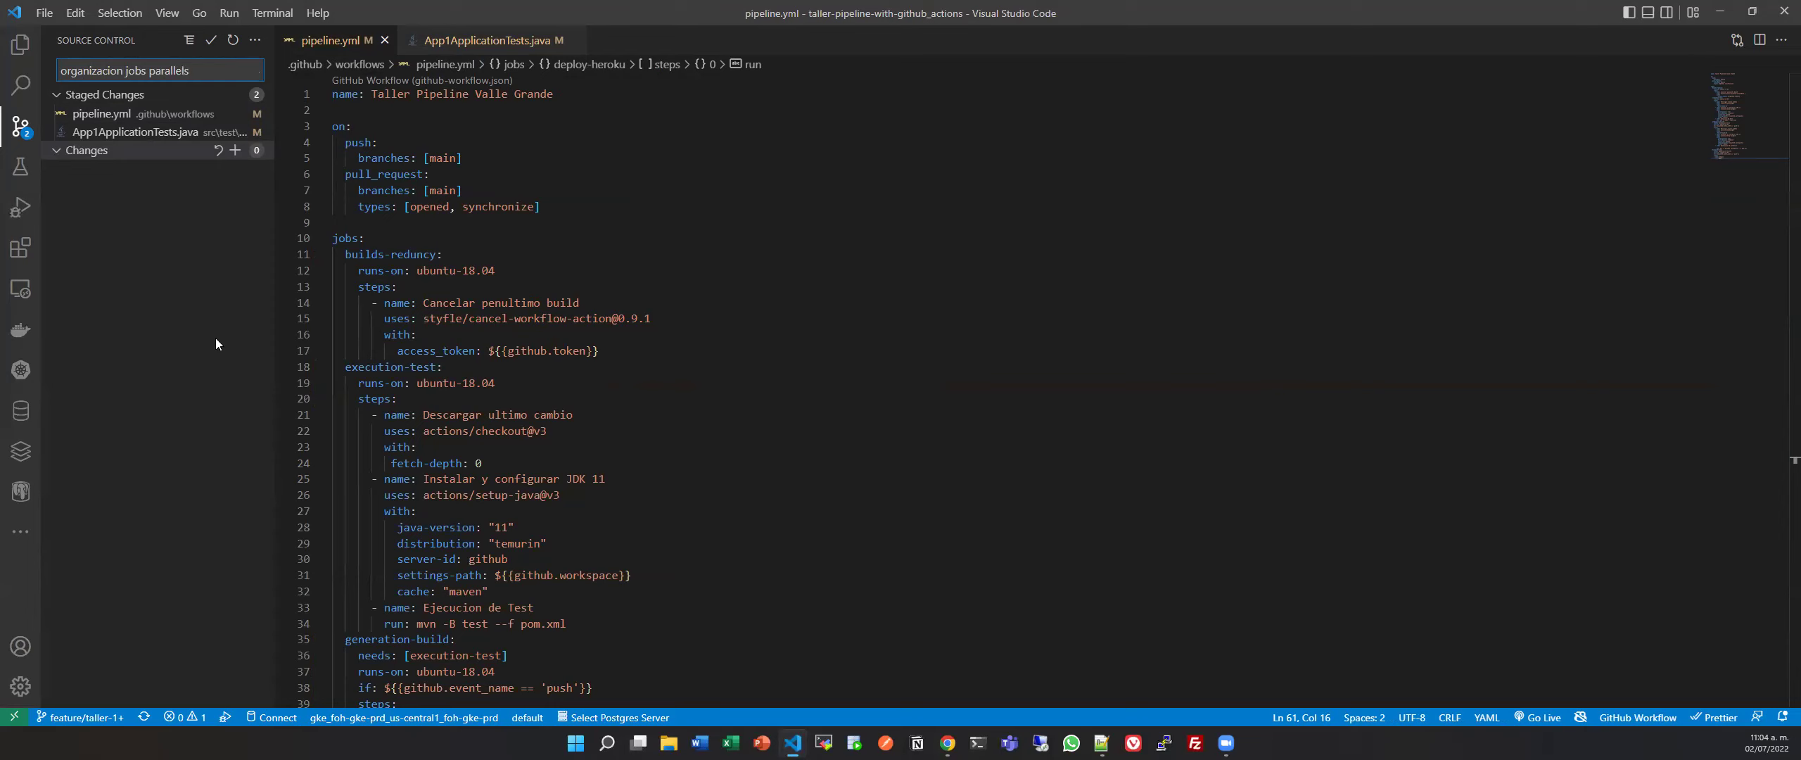
left_click(210, 40)
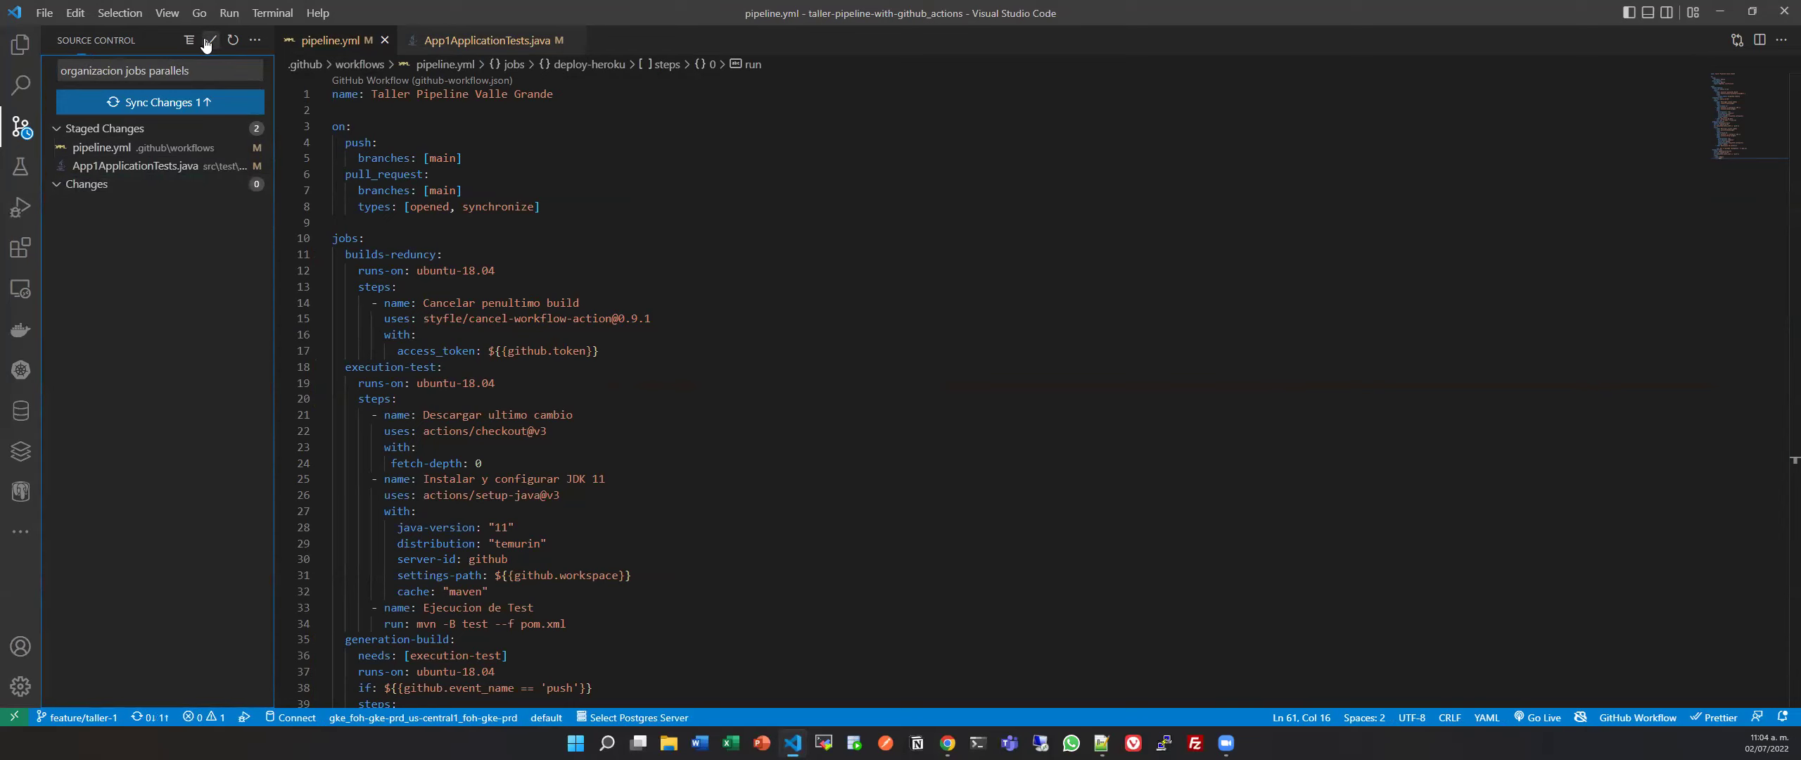
Sync the commit to the feature/taller-1 remote branch.
left_click(208, 102)
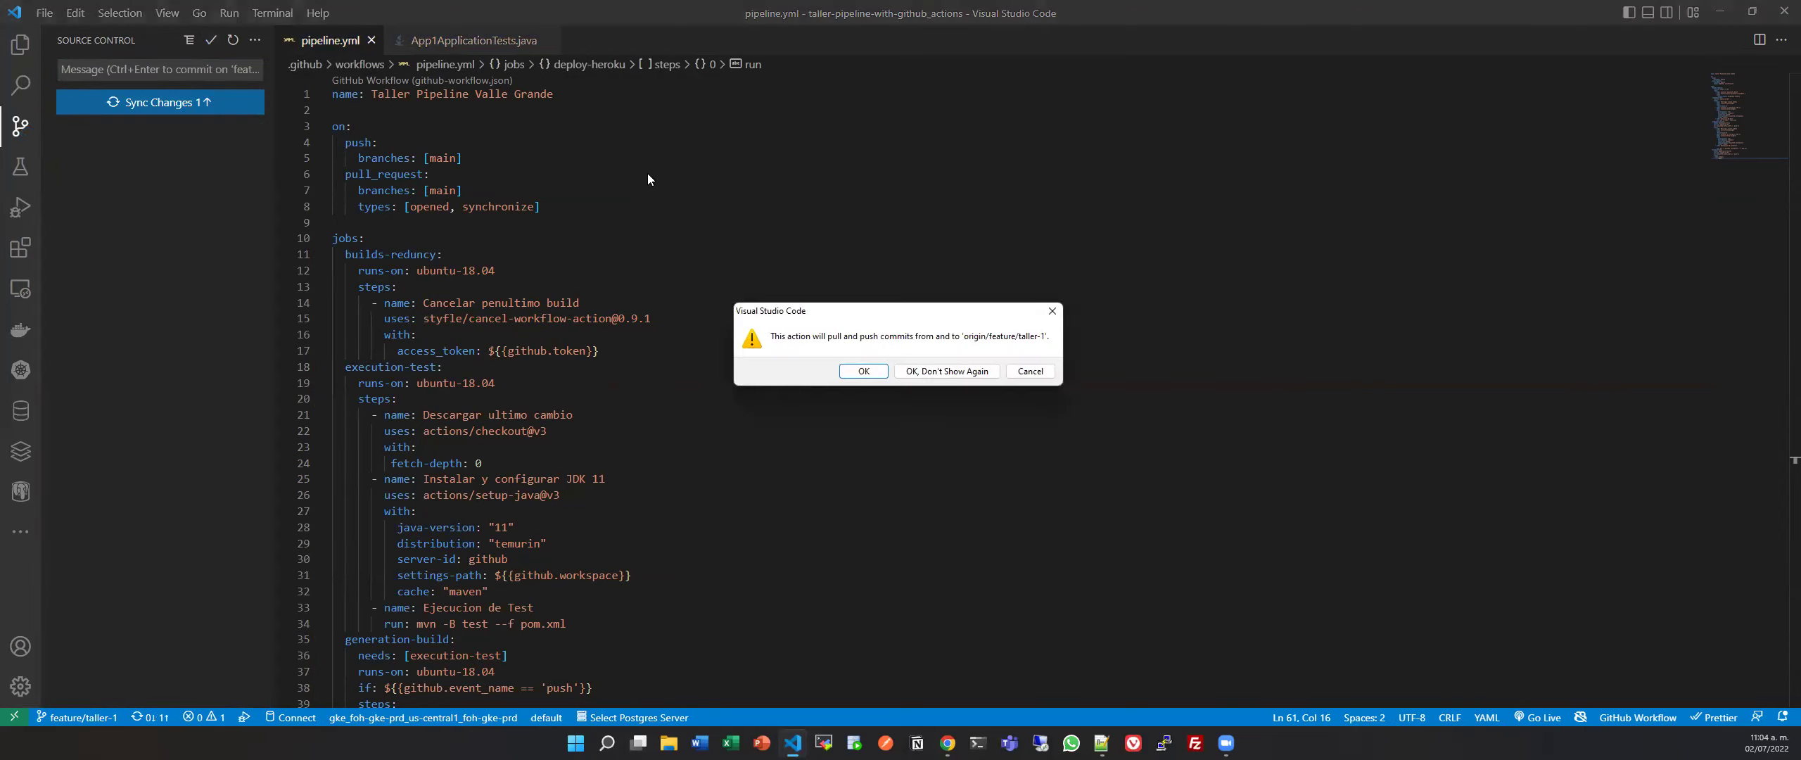
left_click(868, 371)
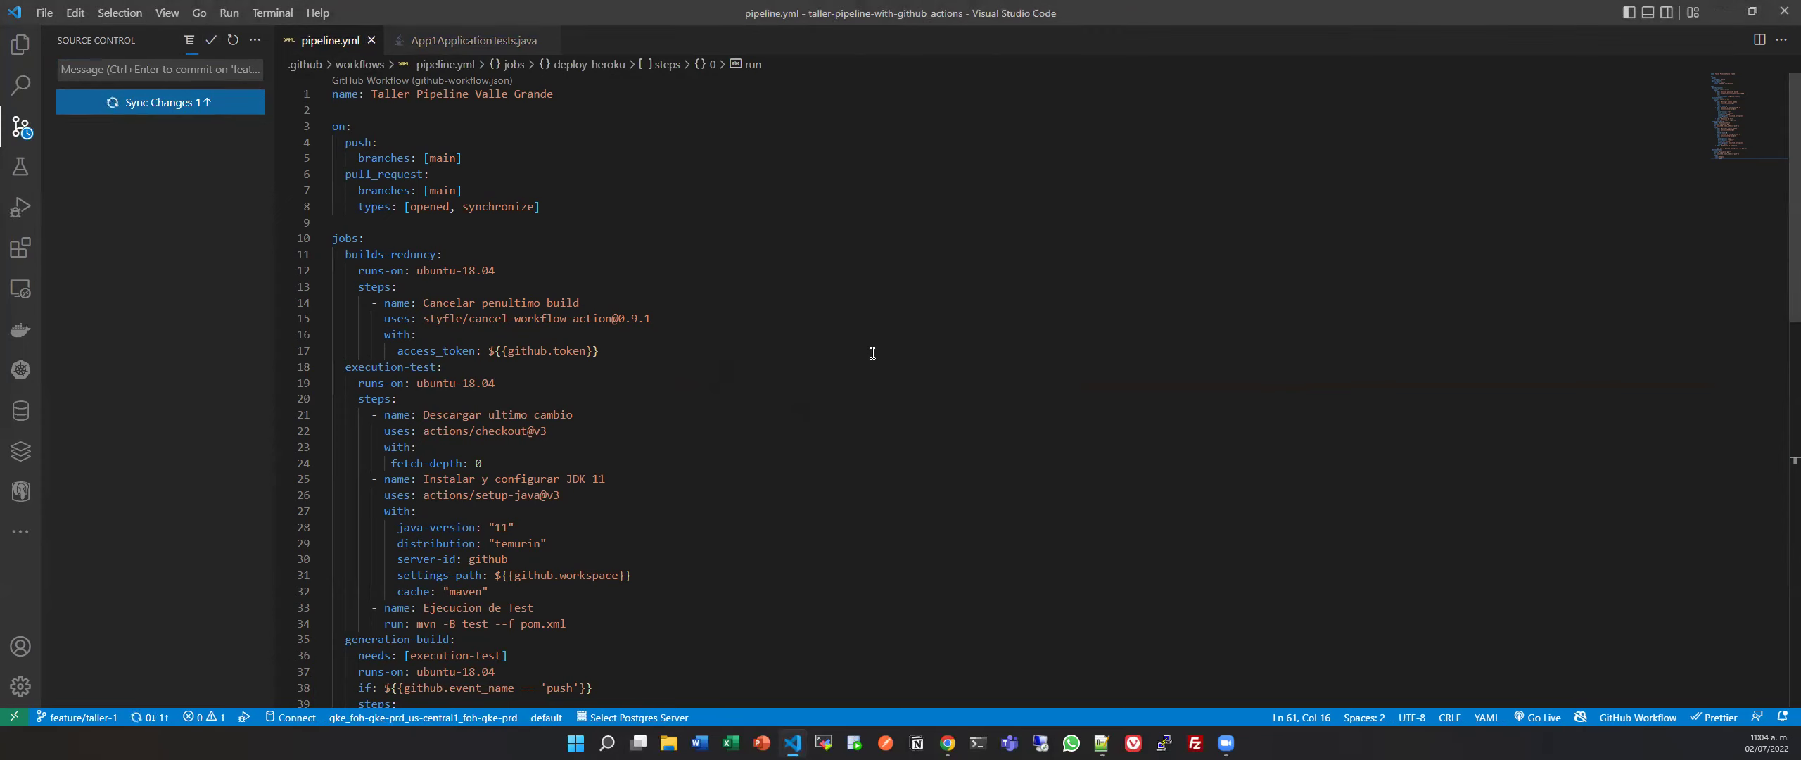
key("alt+Tab")
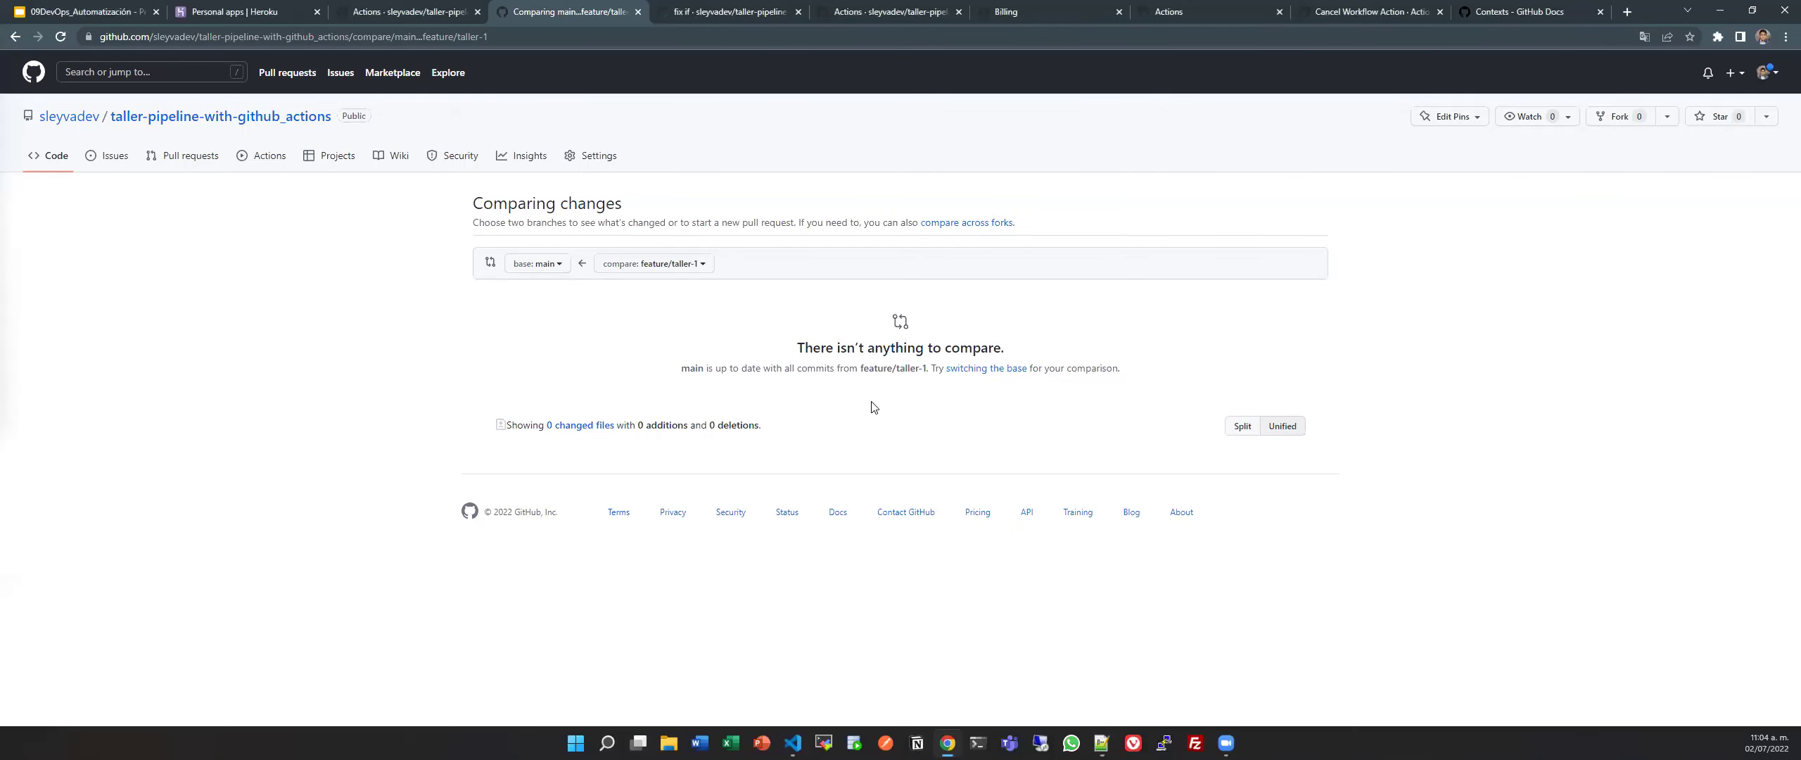
Reload the comparison and create pull request #3 'organizacion jobs parallels'.
key("F5")
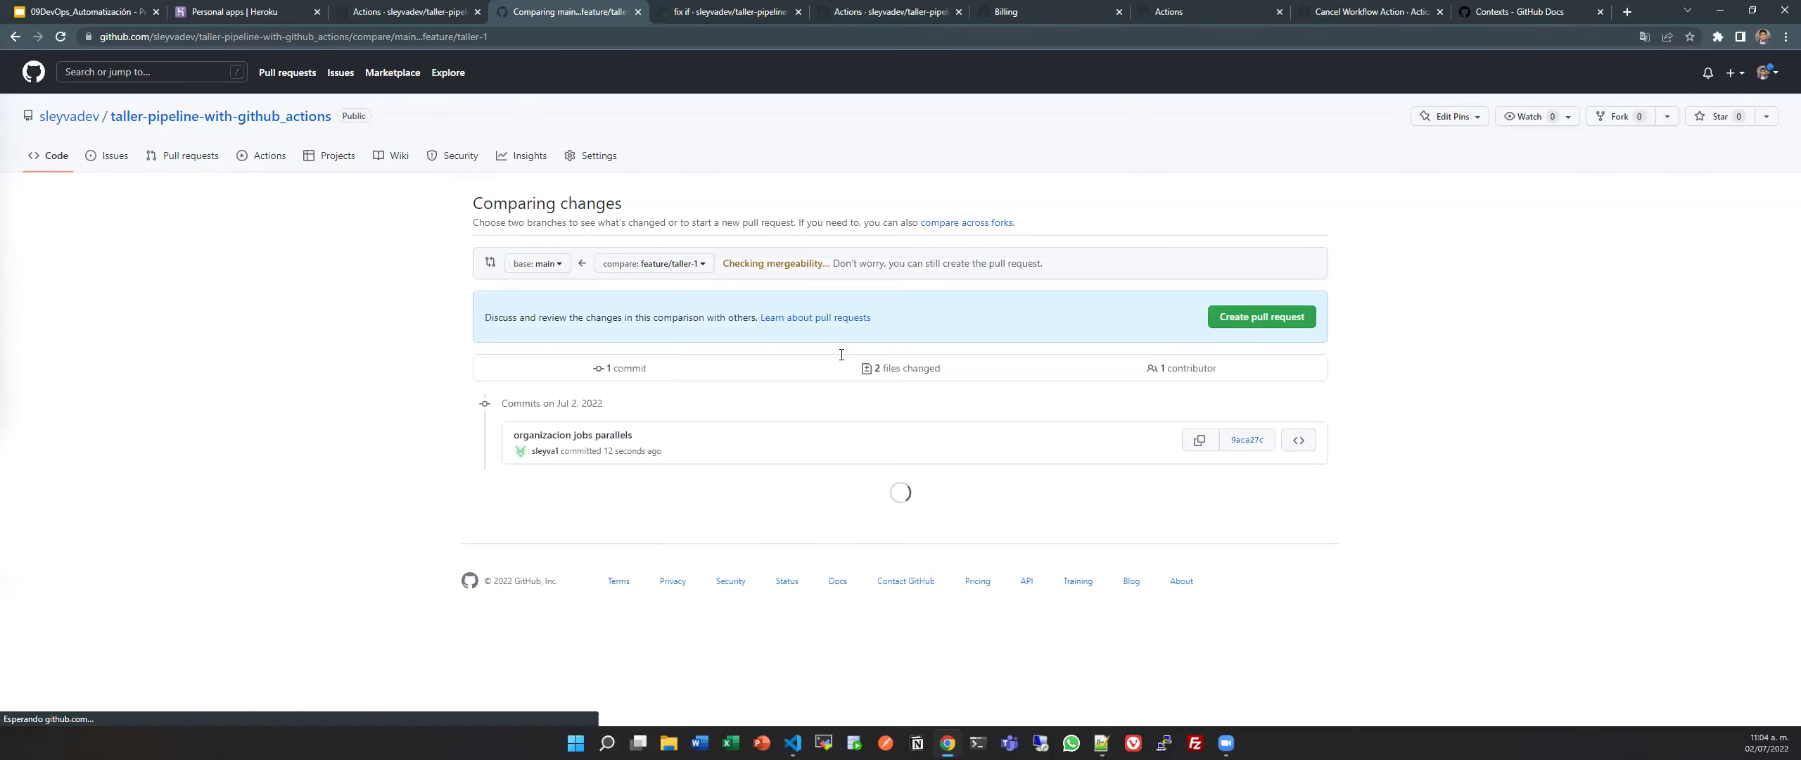
scroll(858, 484, "down", 15)
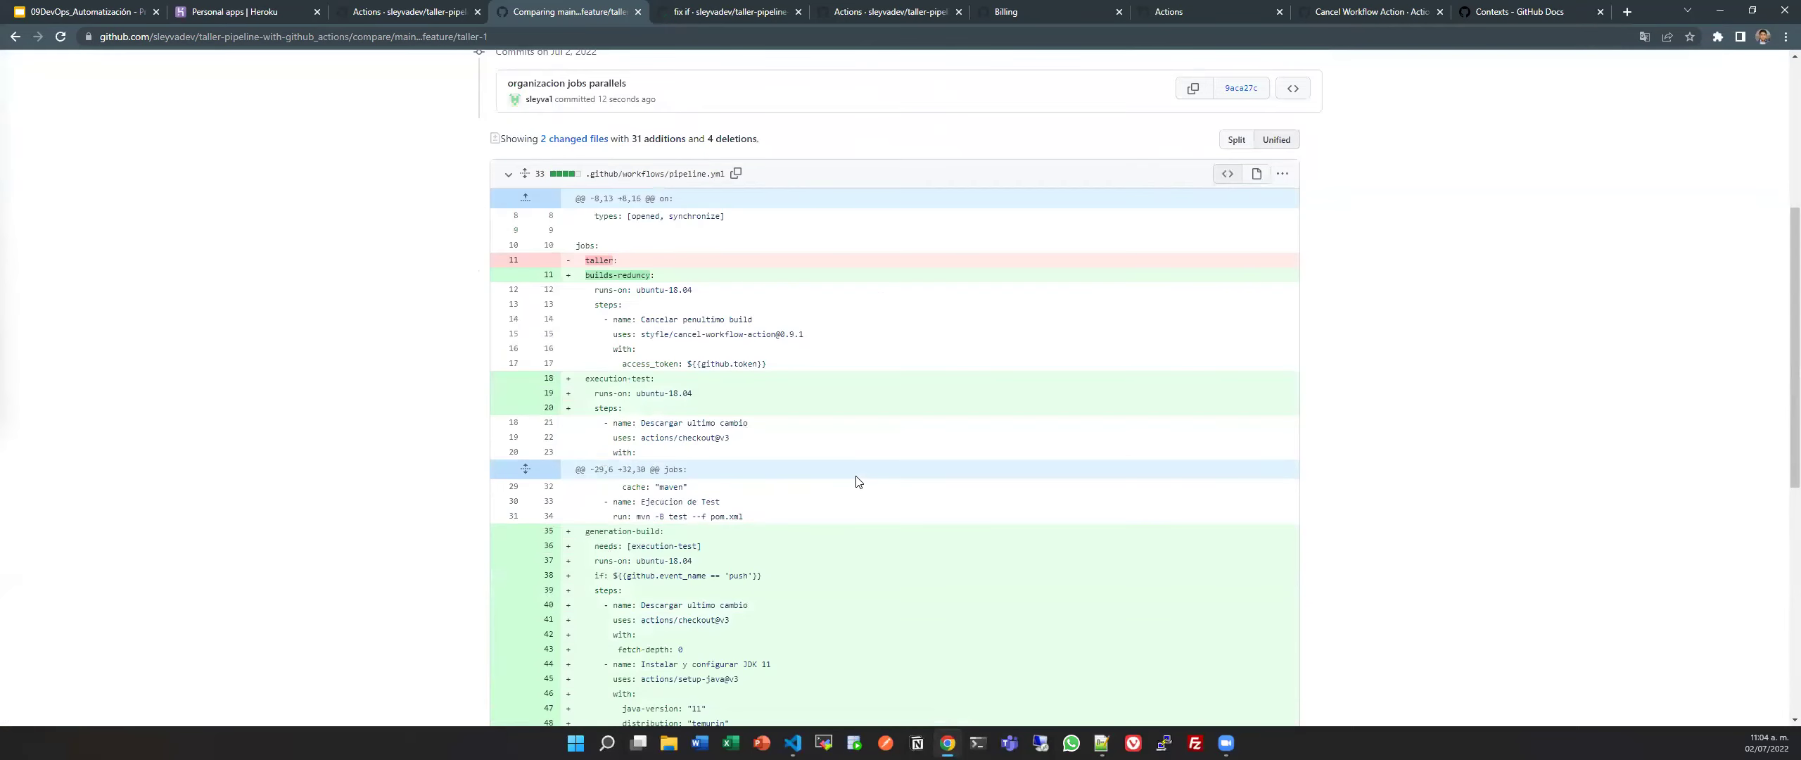
scroll(858, 484, "up", 15)
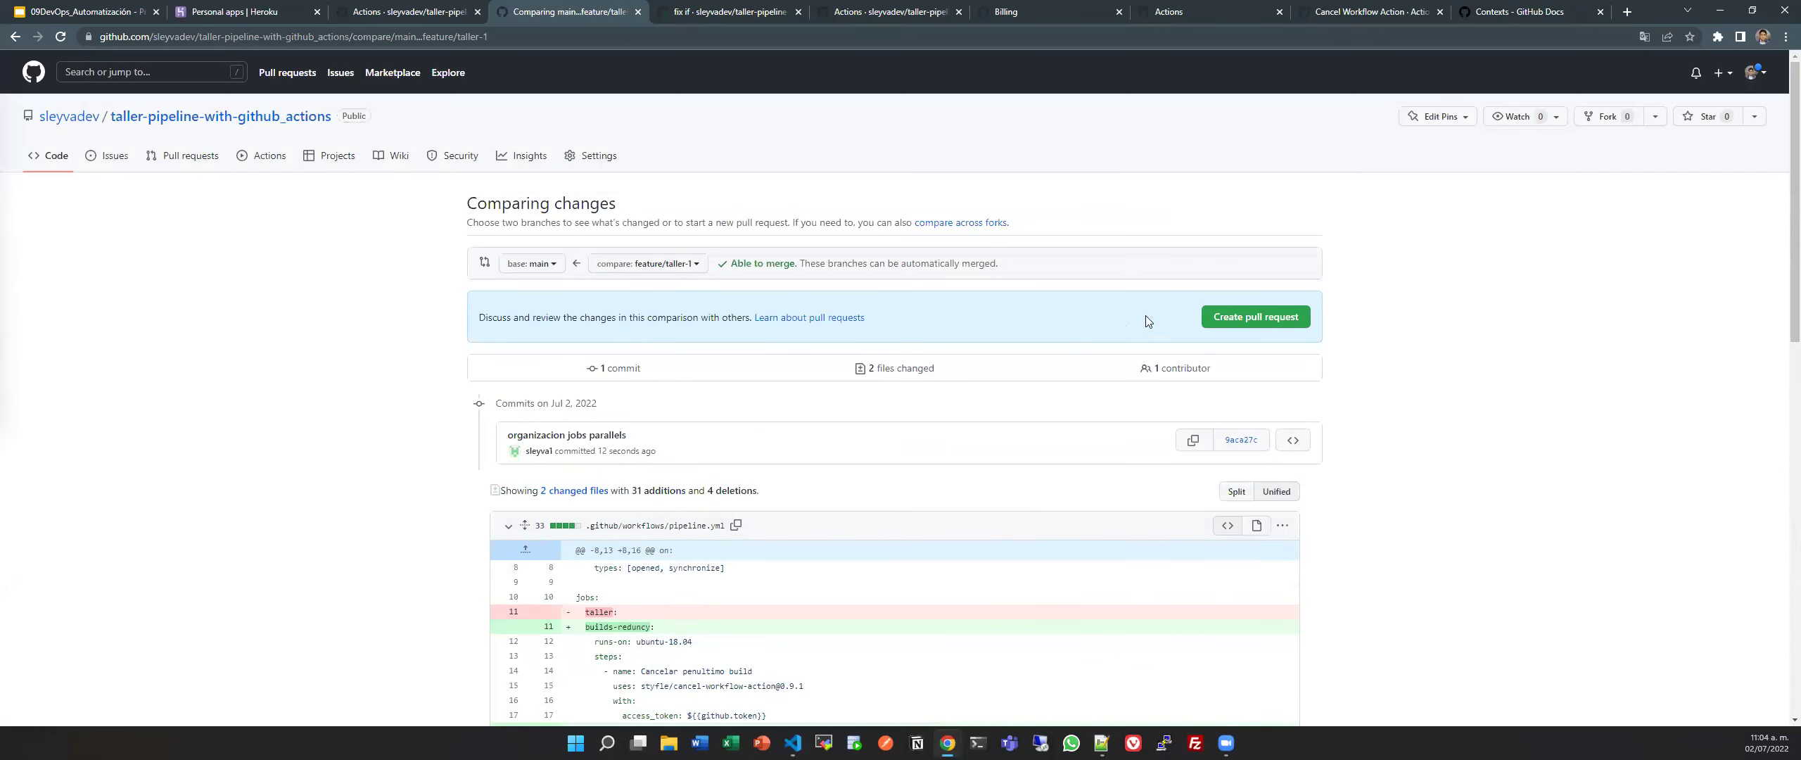
left_click(1245, 323)
left_click(1036, 544)
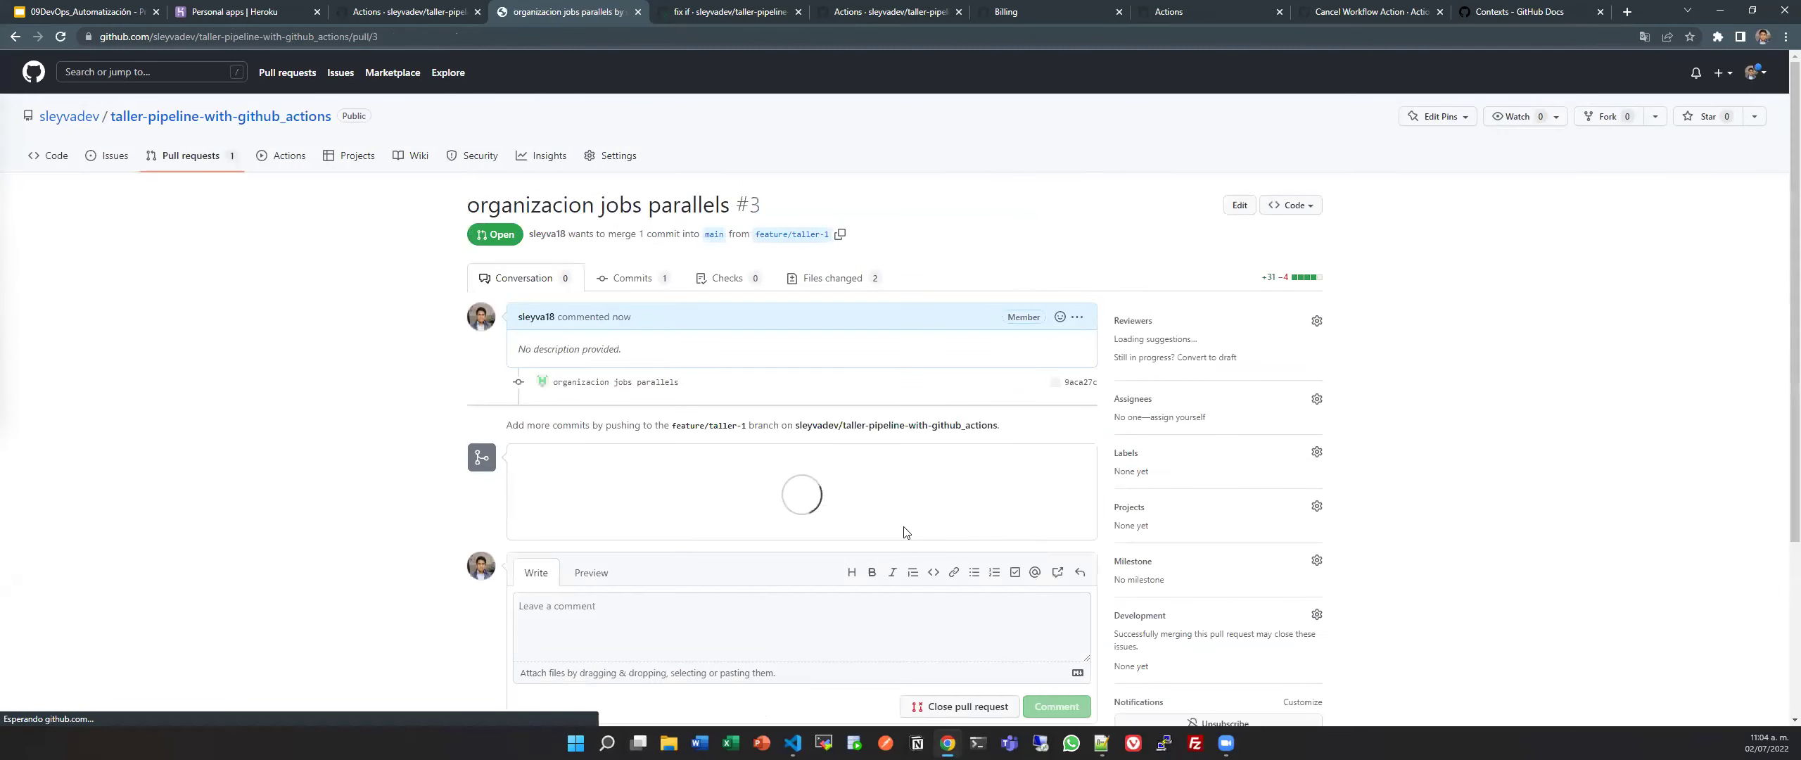
Toggle the merge-without-waiting-for-checks option on and back off.
scroll(752, 505, "down", 1)
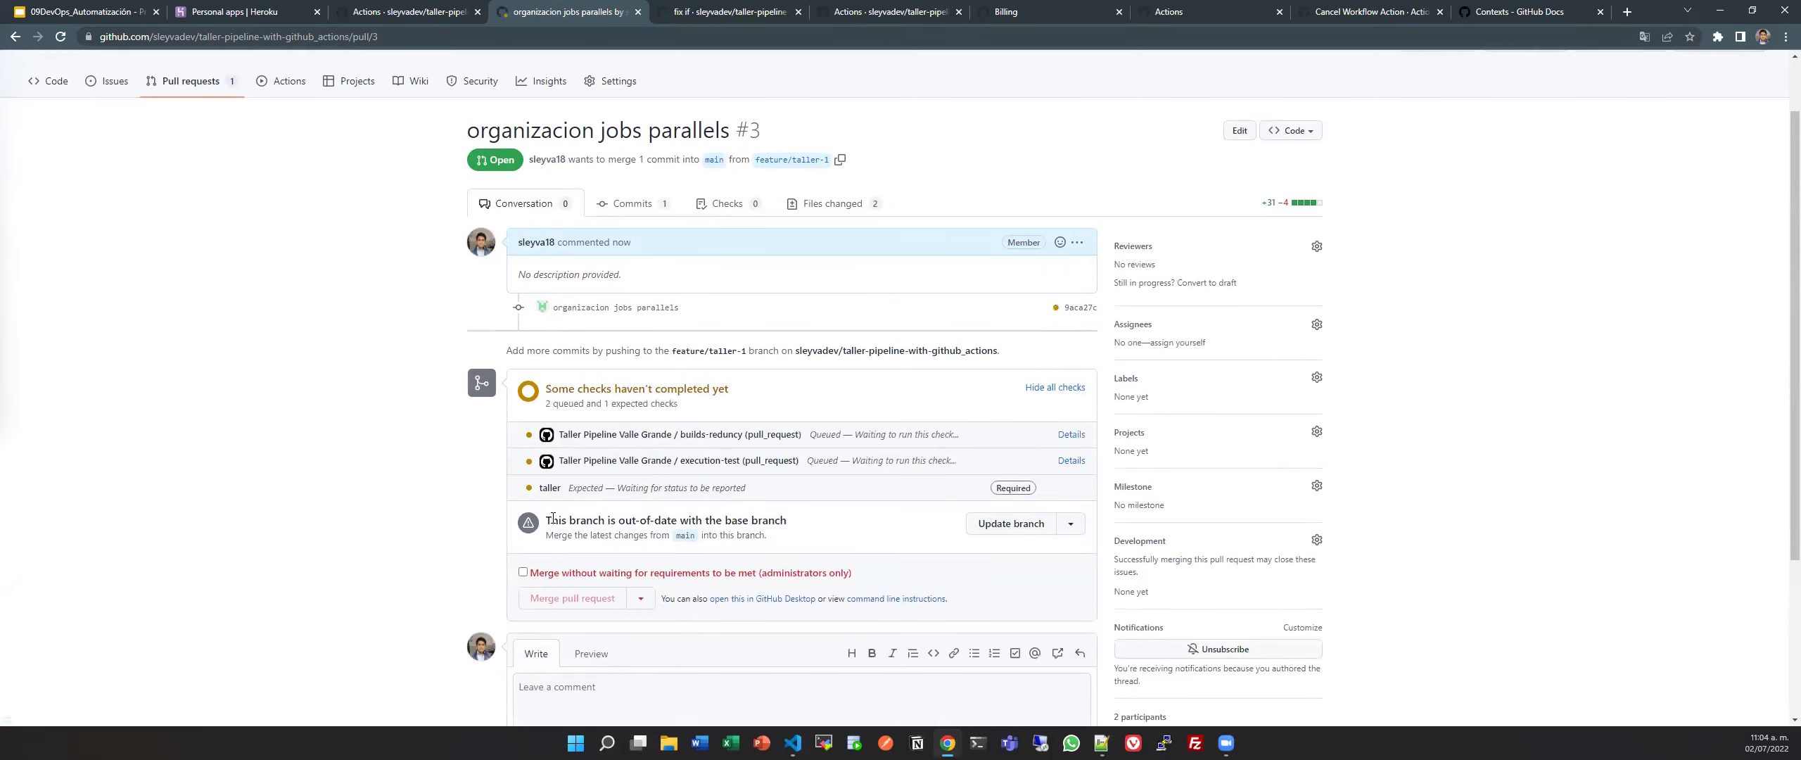
scroll(689, 380, "down", 2)
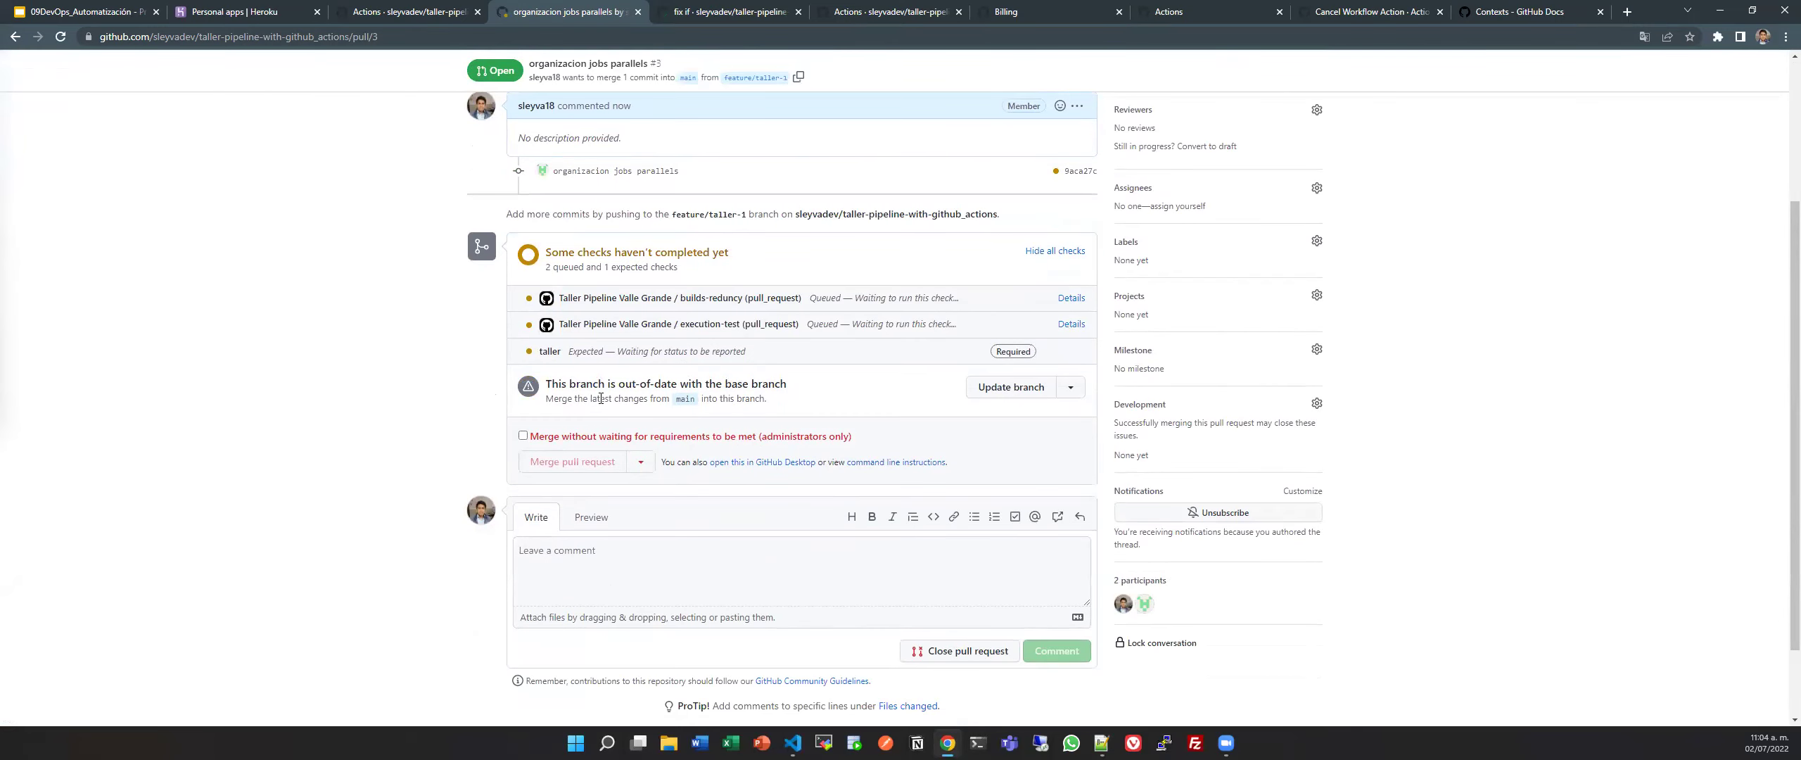
triple_click(642, 439)
left_click(814, 441)
scroll(788, 484, "up", 2)
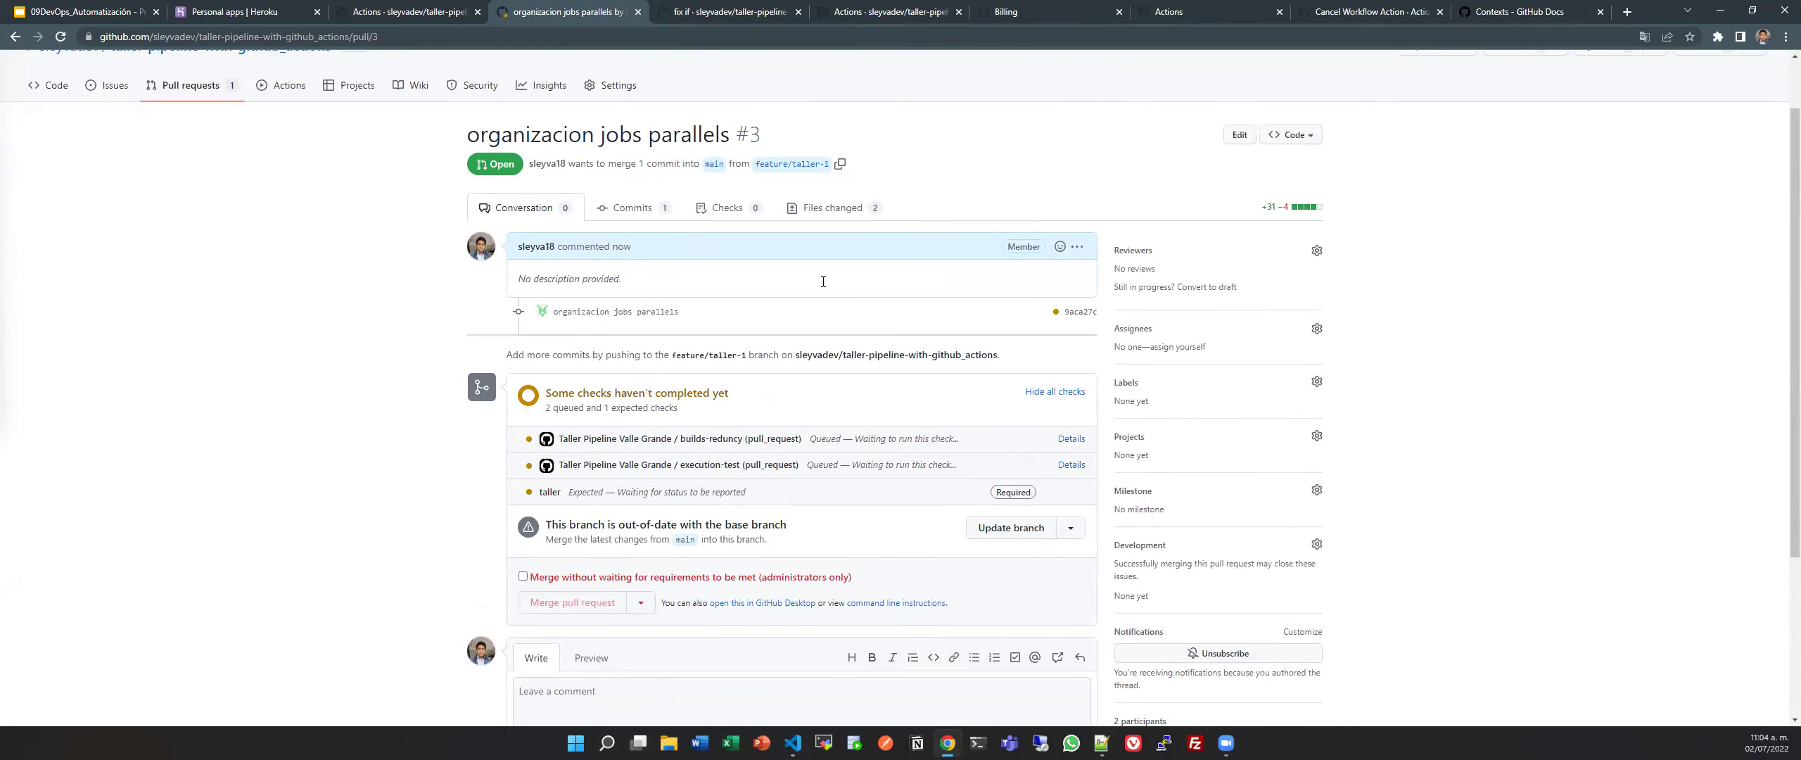
Open the queued check's workflow run #25, close the old 'fix if' run, and show its Summary graph.
left_click(1071, 439, "ctrl")
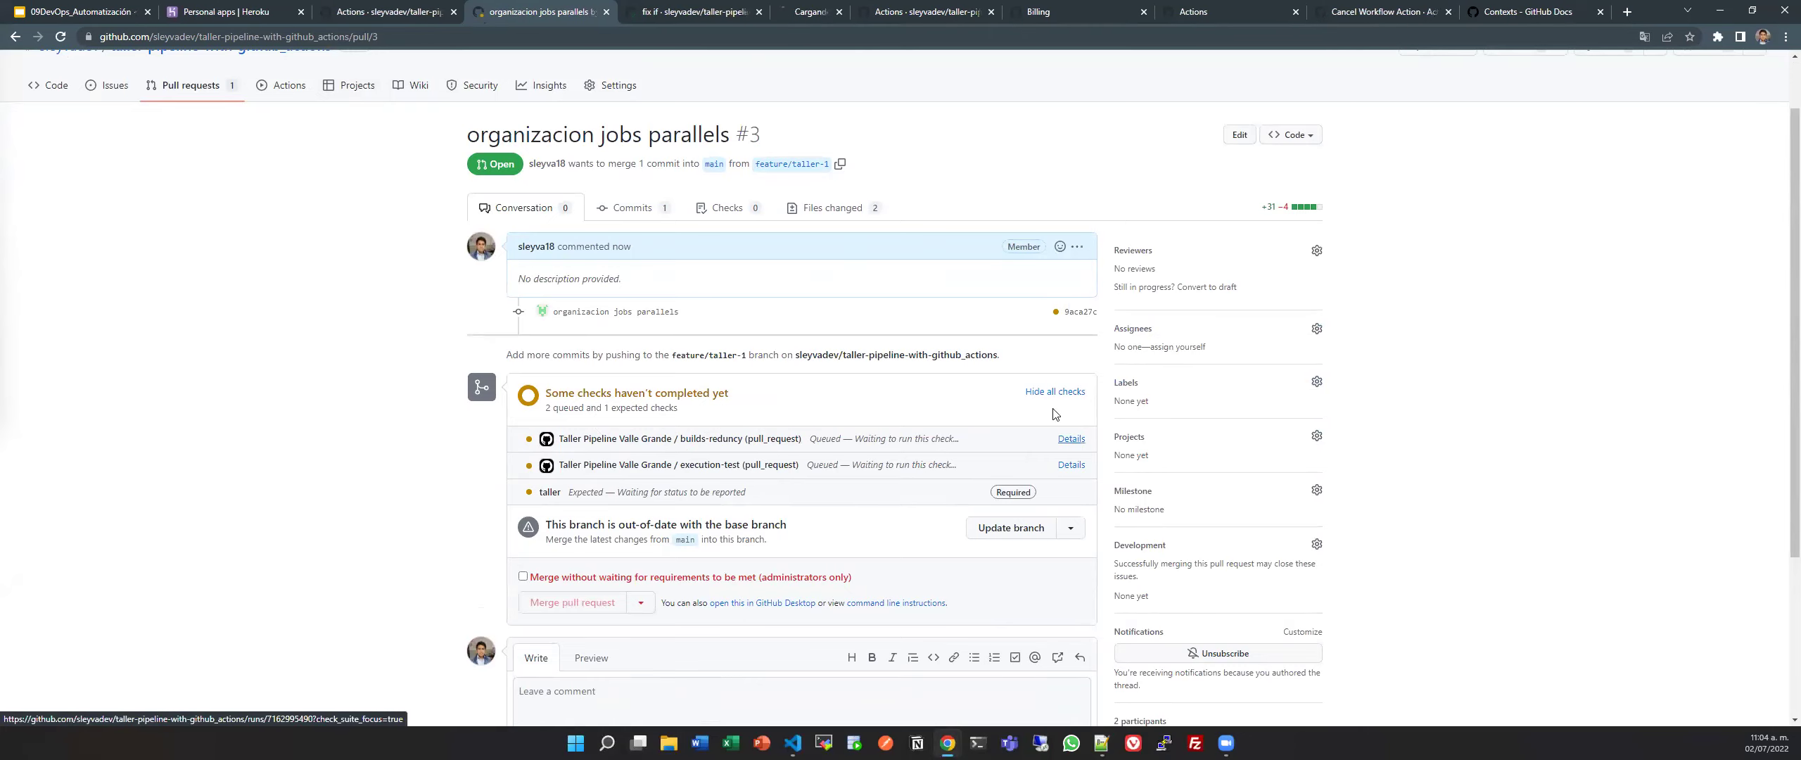
left_click(788, 12)
middle_click(679, 14)
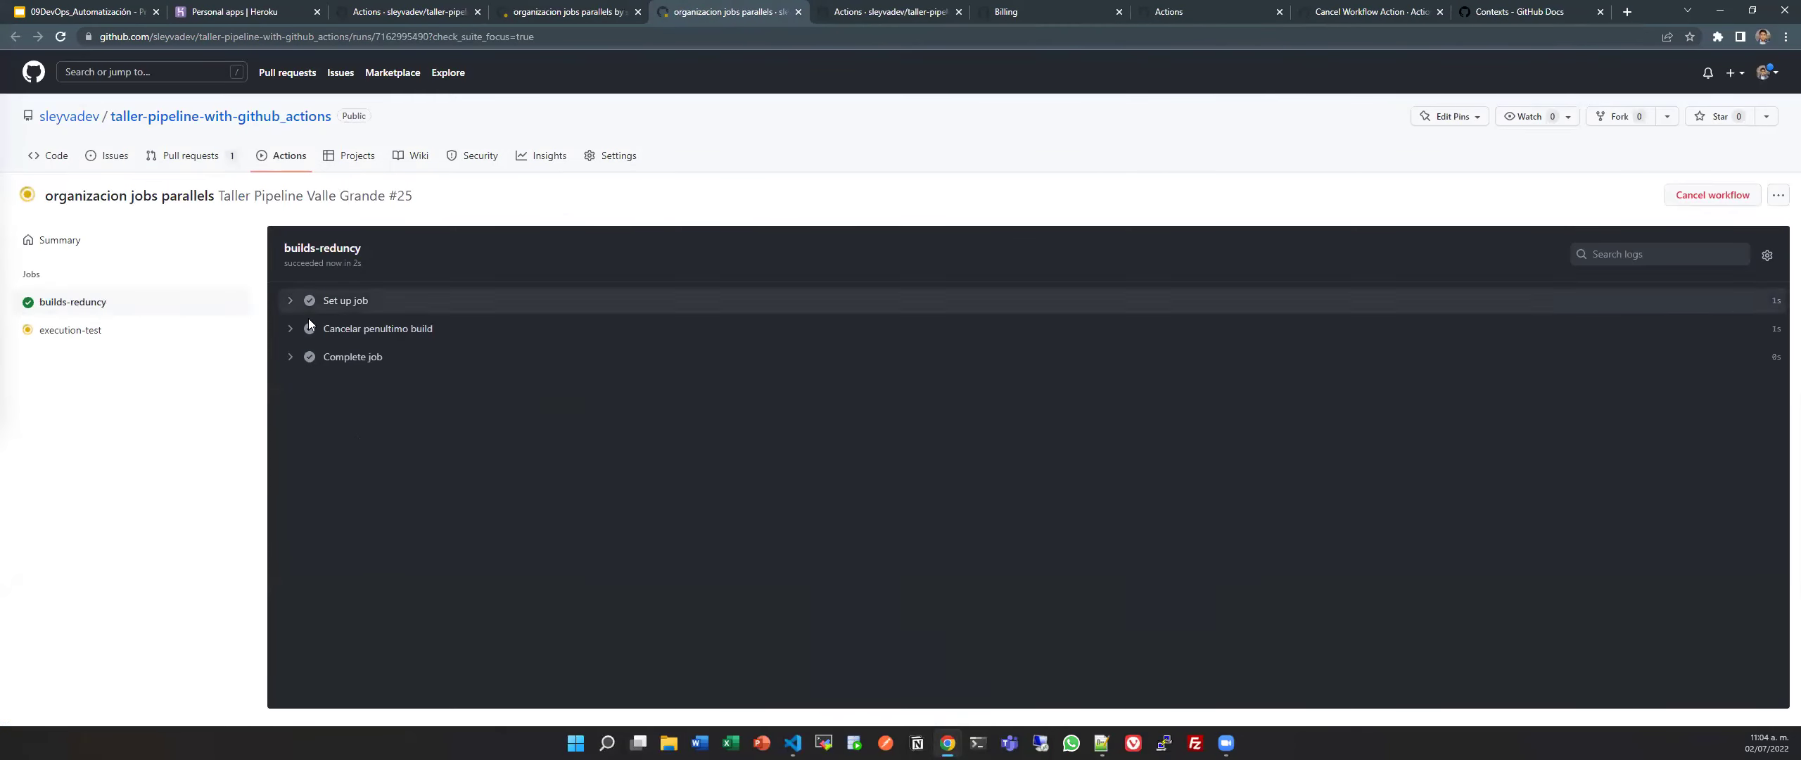
left_click(136, 243)
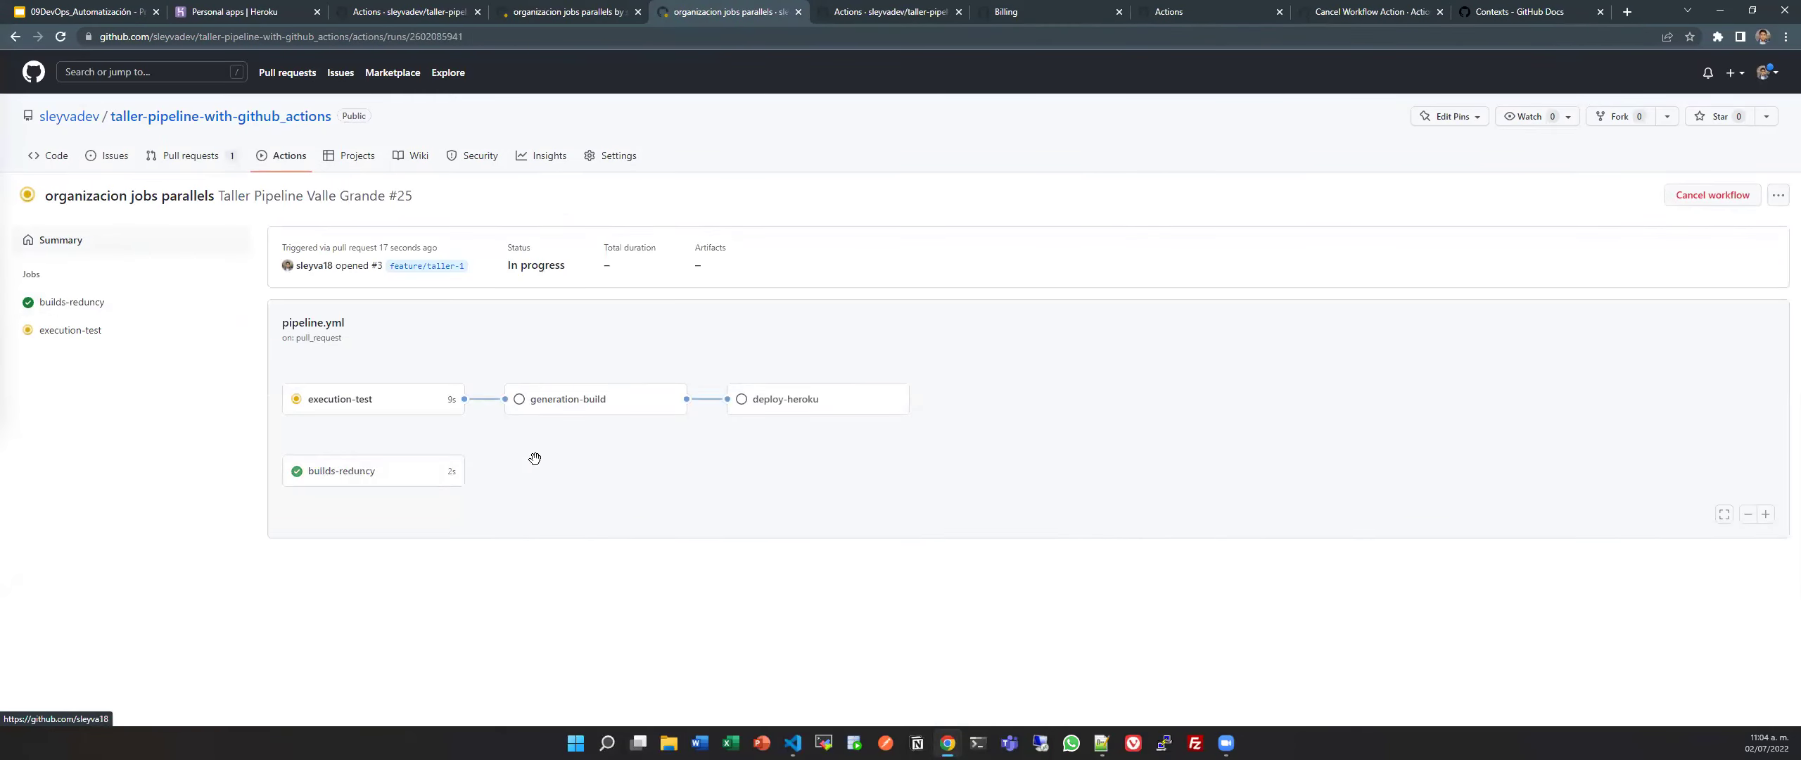
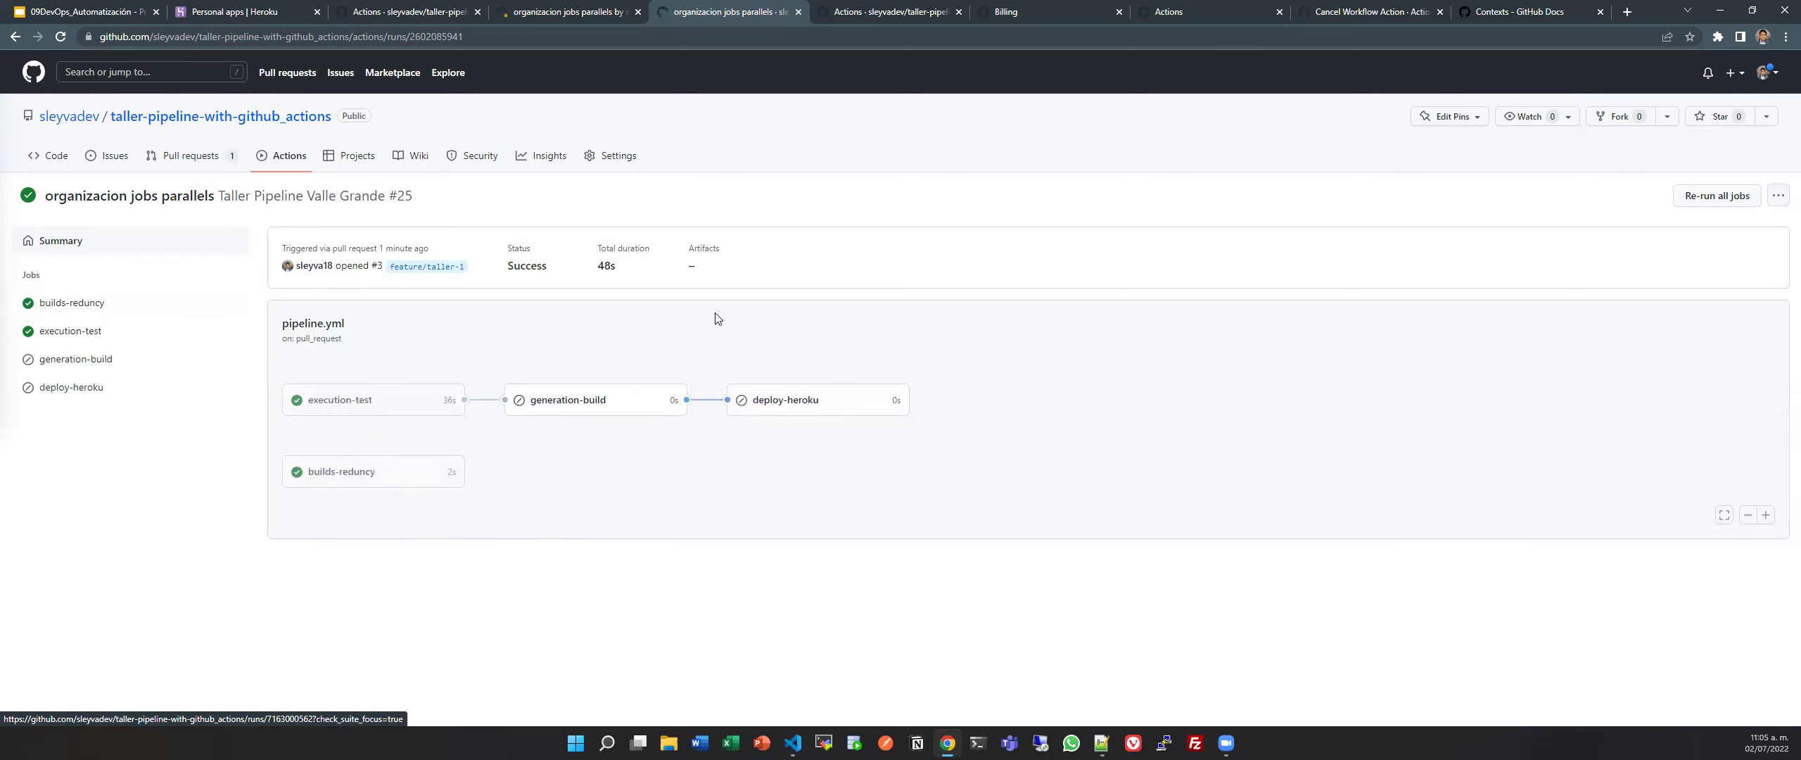
On pull request #3, tick 'Merge without waiting for requirements' and then untick it again.
left_click(590, 10)
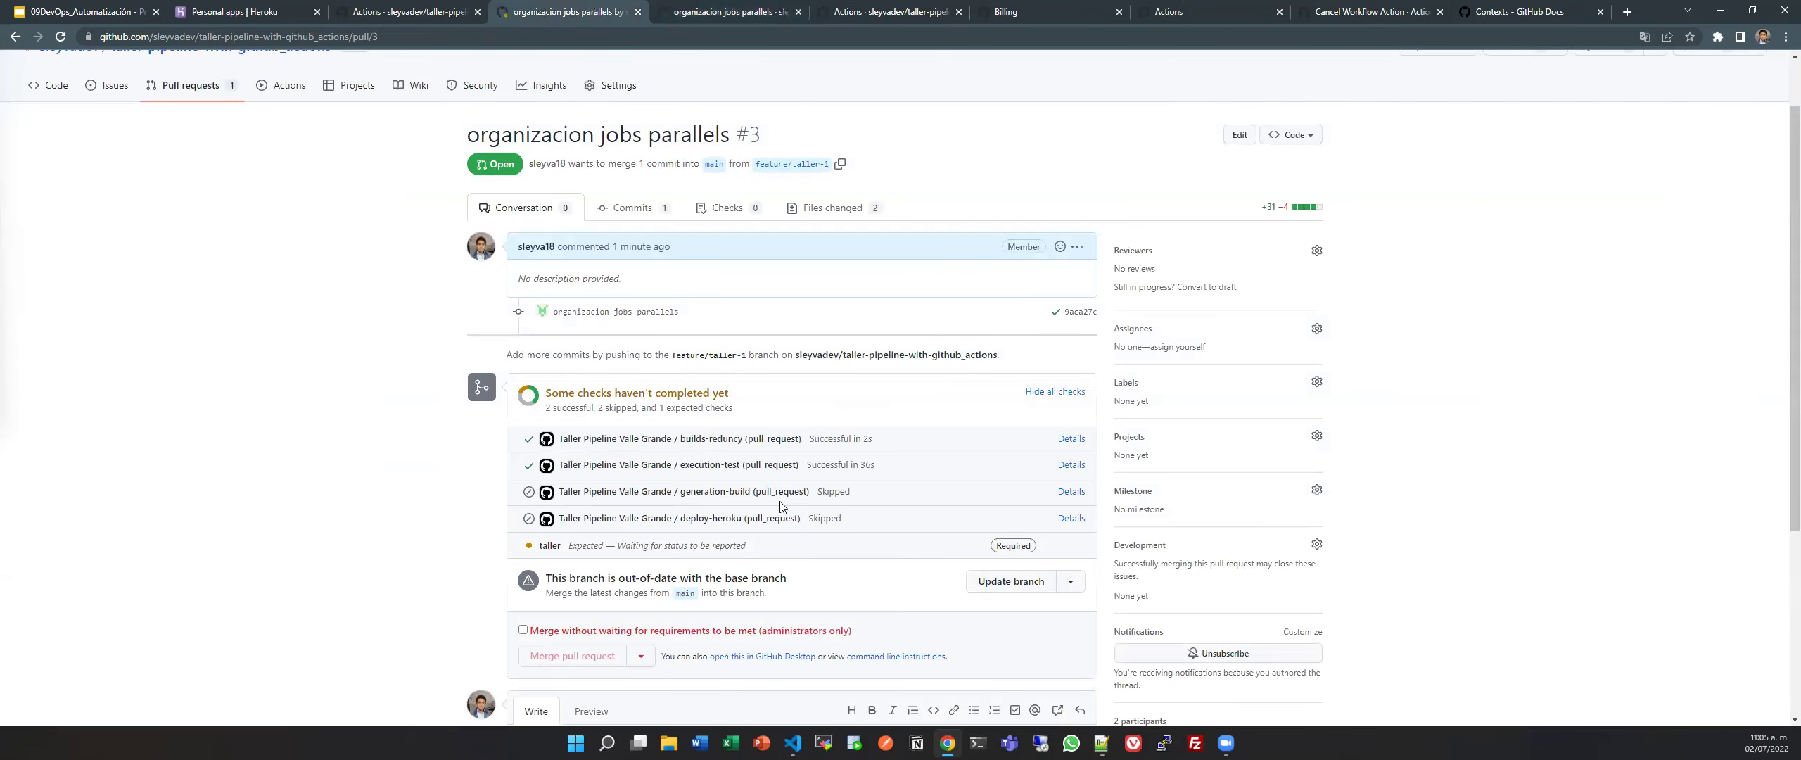
scroll(775, 372, "up", 2)
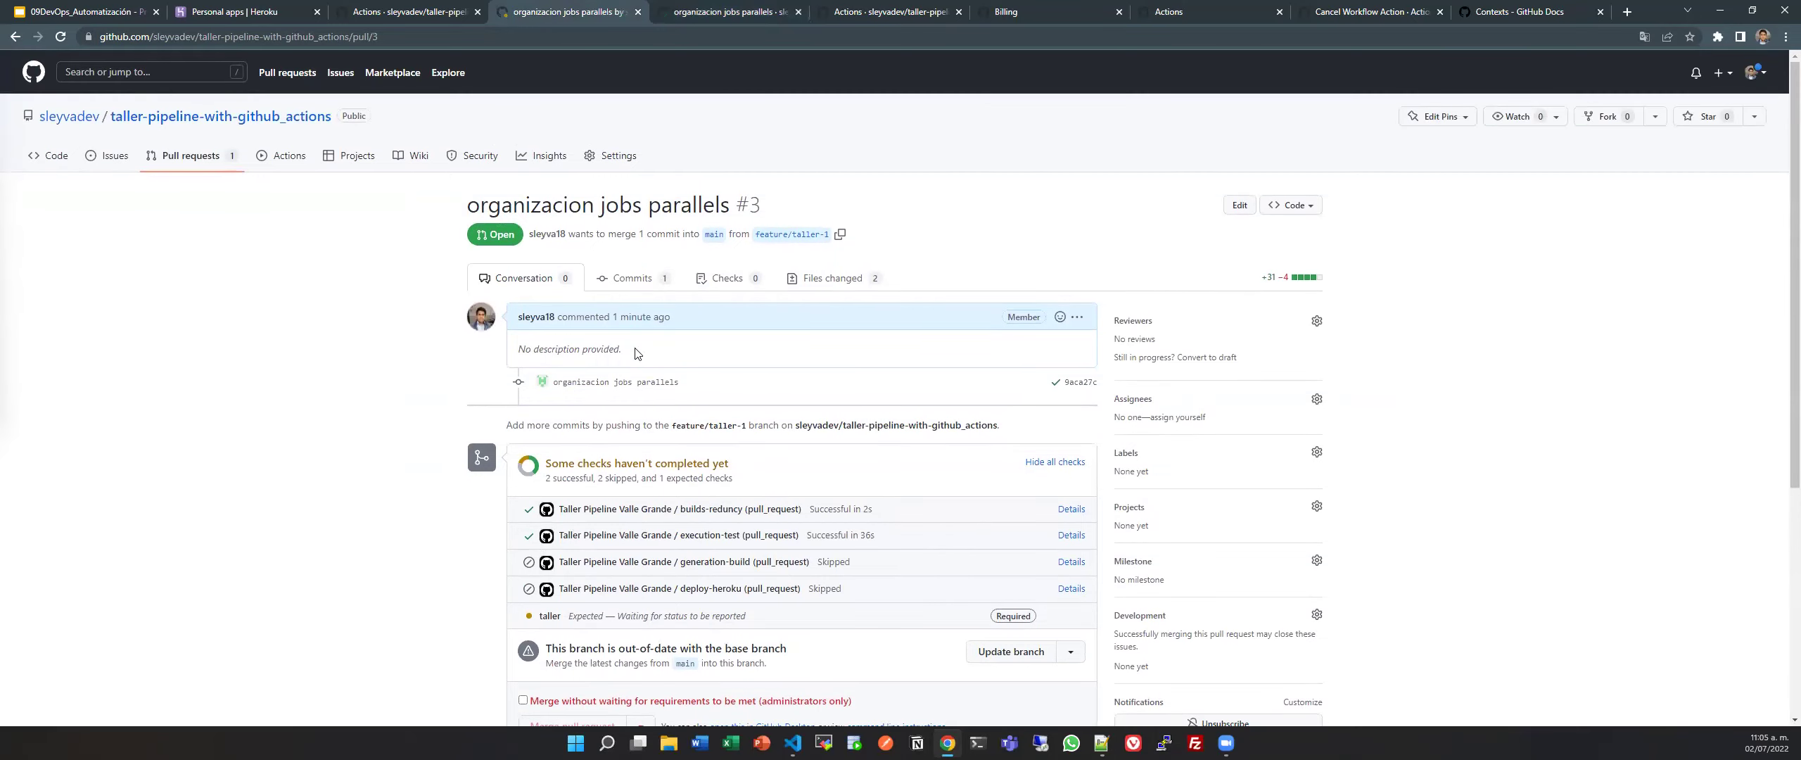
scroll(703, 303, "down", 3)
scroll(774, 373, "down", 2)
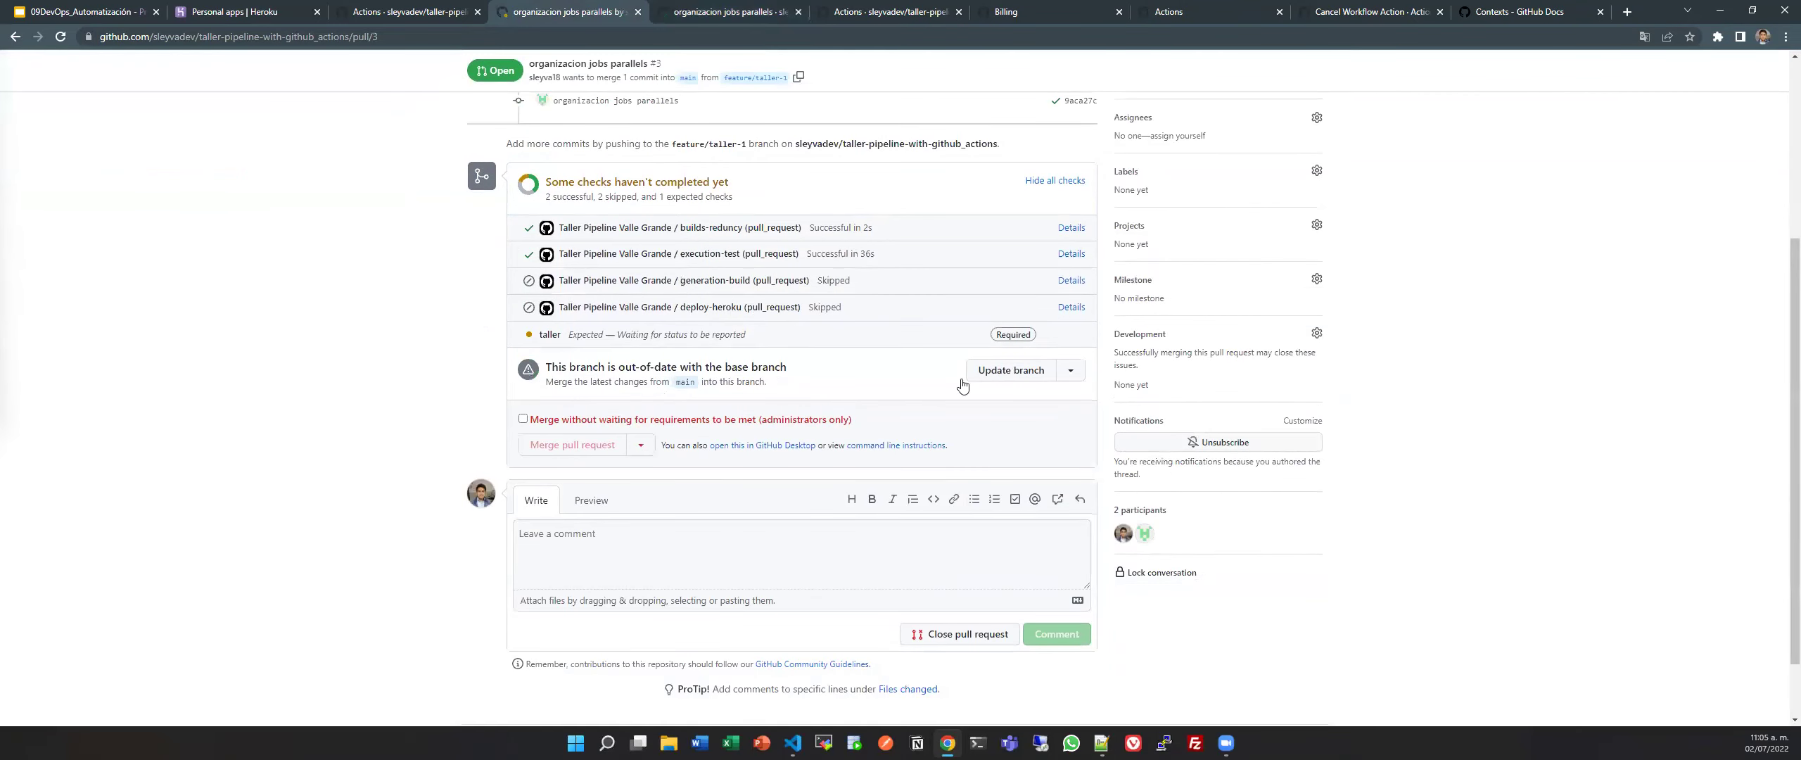
left_click(523, 420)
triple_click(752, 422)
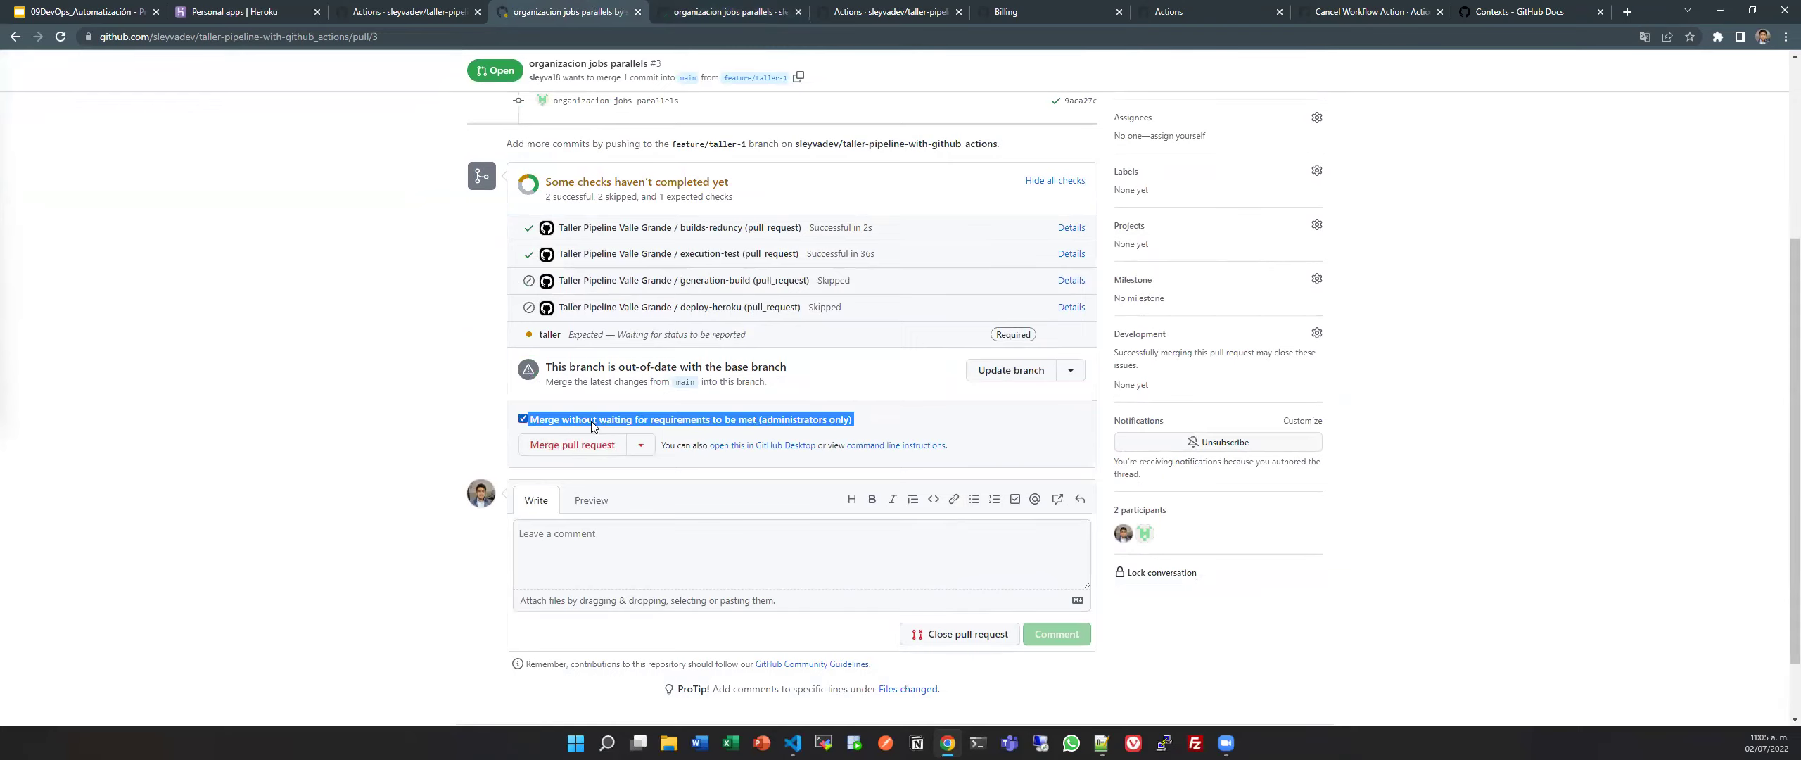
left_click(530, 420)
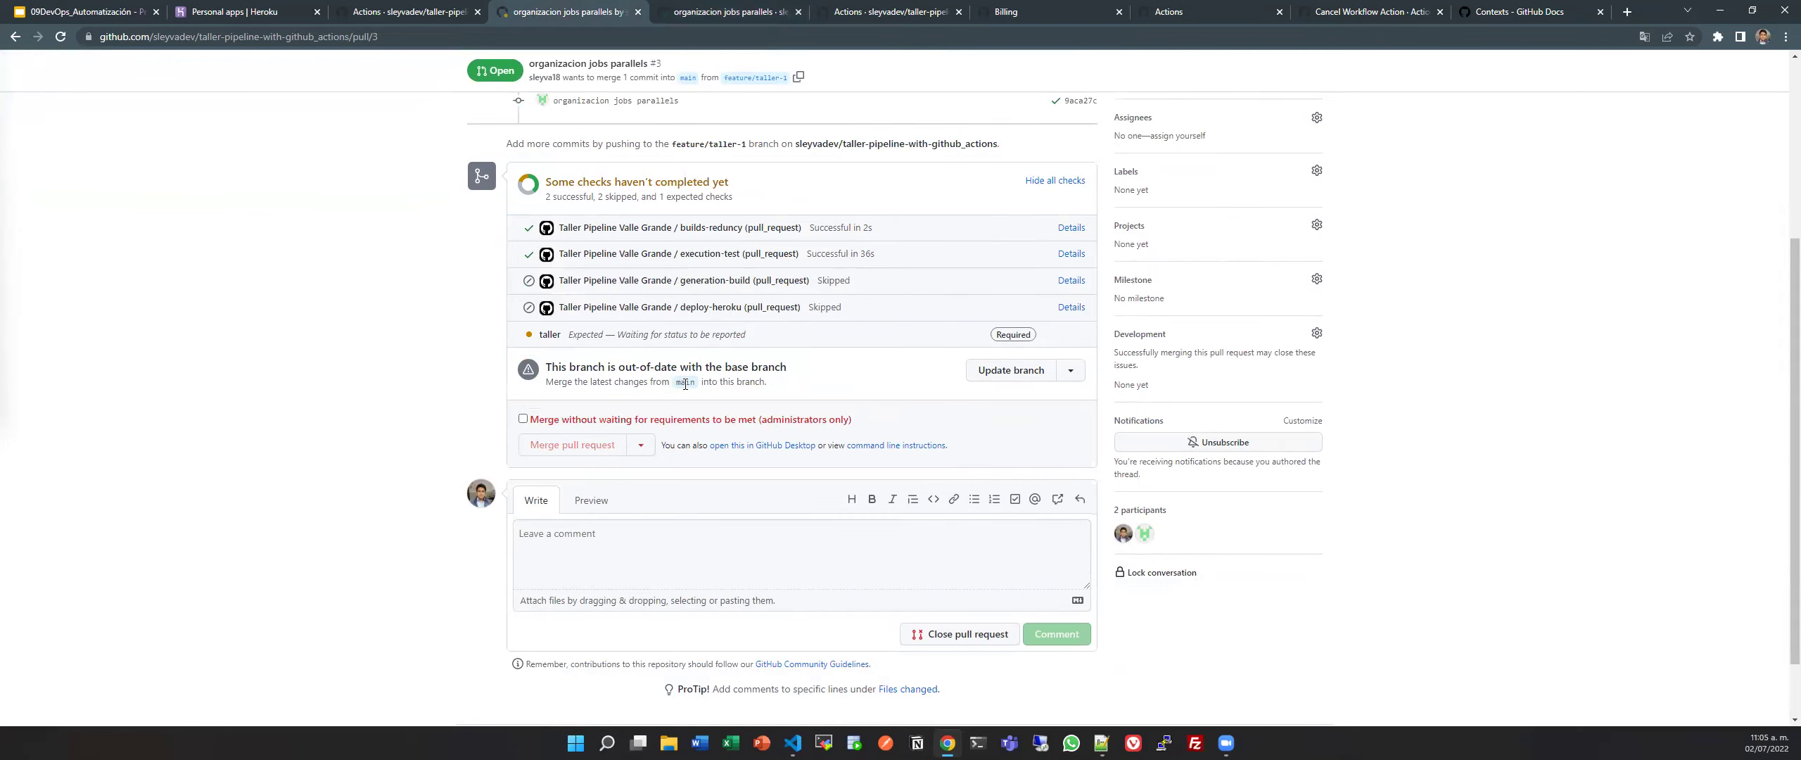
Open the repository Settings in a new background tab.
scroll(684, 384, "up", 1)
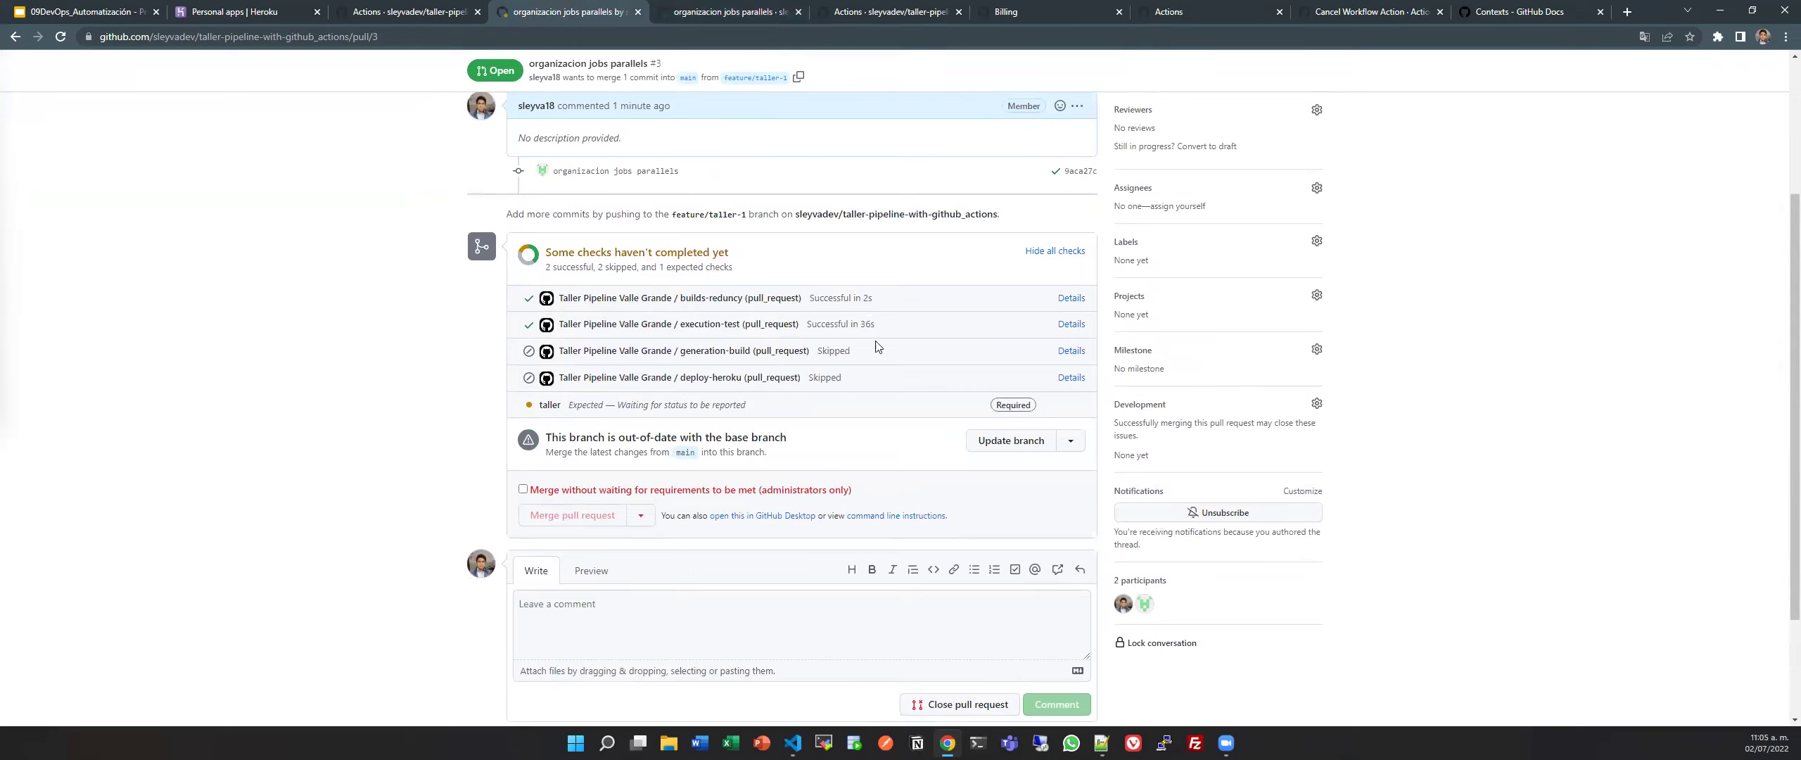
scroll(729, 459, "up", 1)
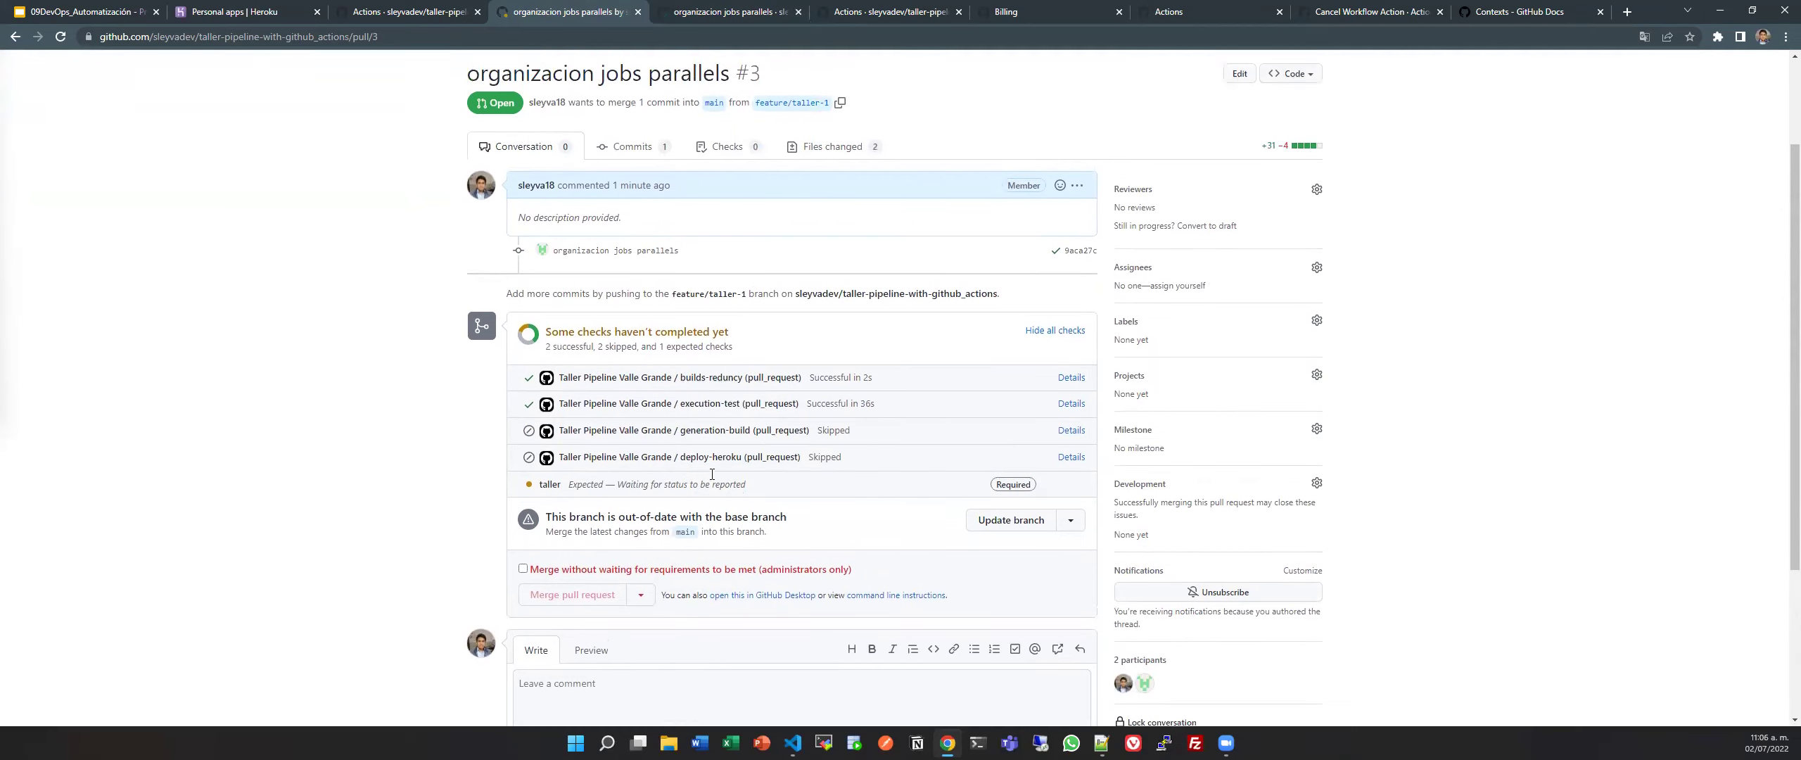
scroll(719, 476, "up", 2)
middle_click(619, 156)
In Settings > Branches, edit the main protection rule and remove 'taller' from required checks.
left_click(697, 9)
left_click_drag(809, 11, 668, 11)
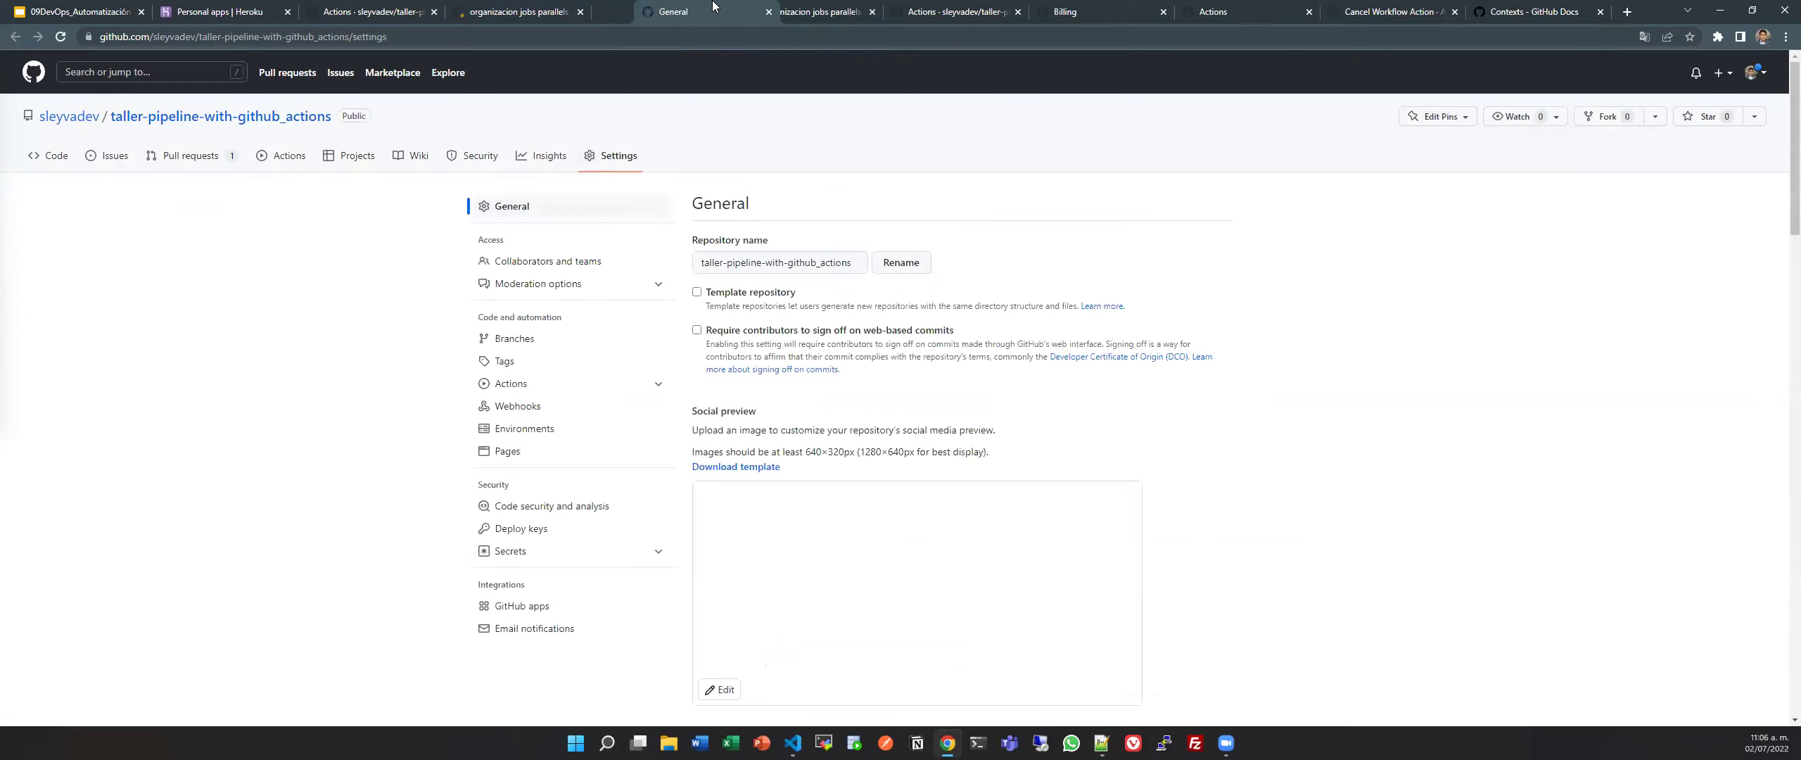
left_click(571, 345)
left_click(1168, 397)
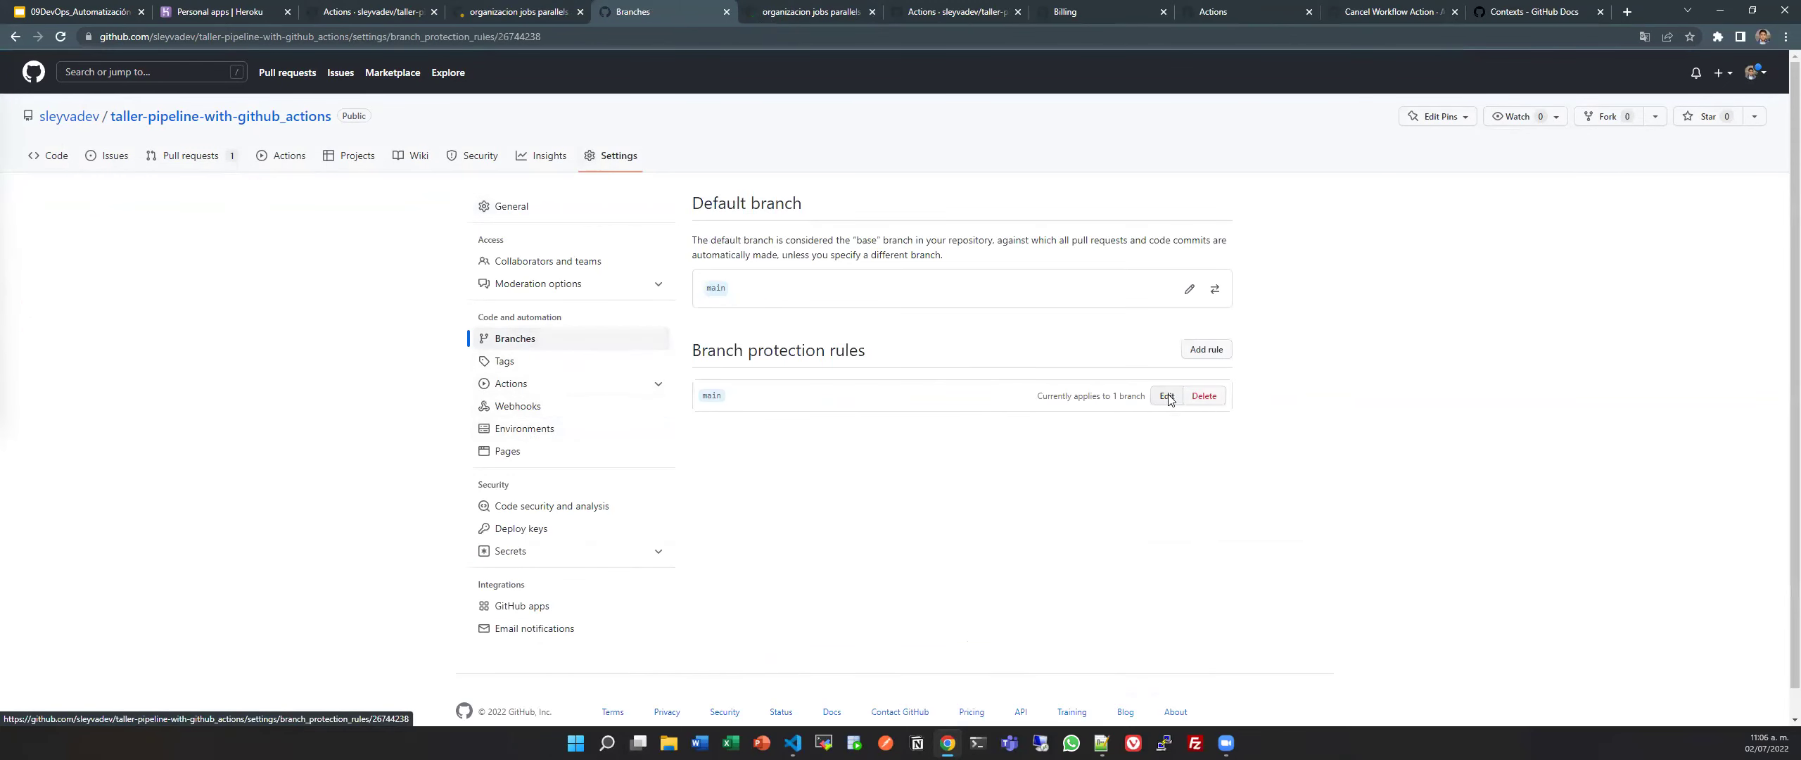
scroll(1207, 508, "down", 3)
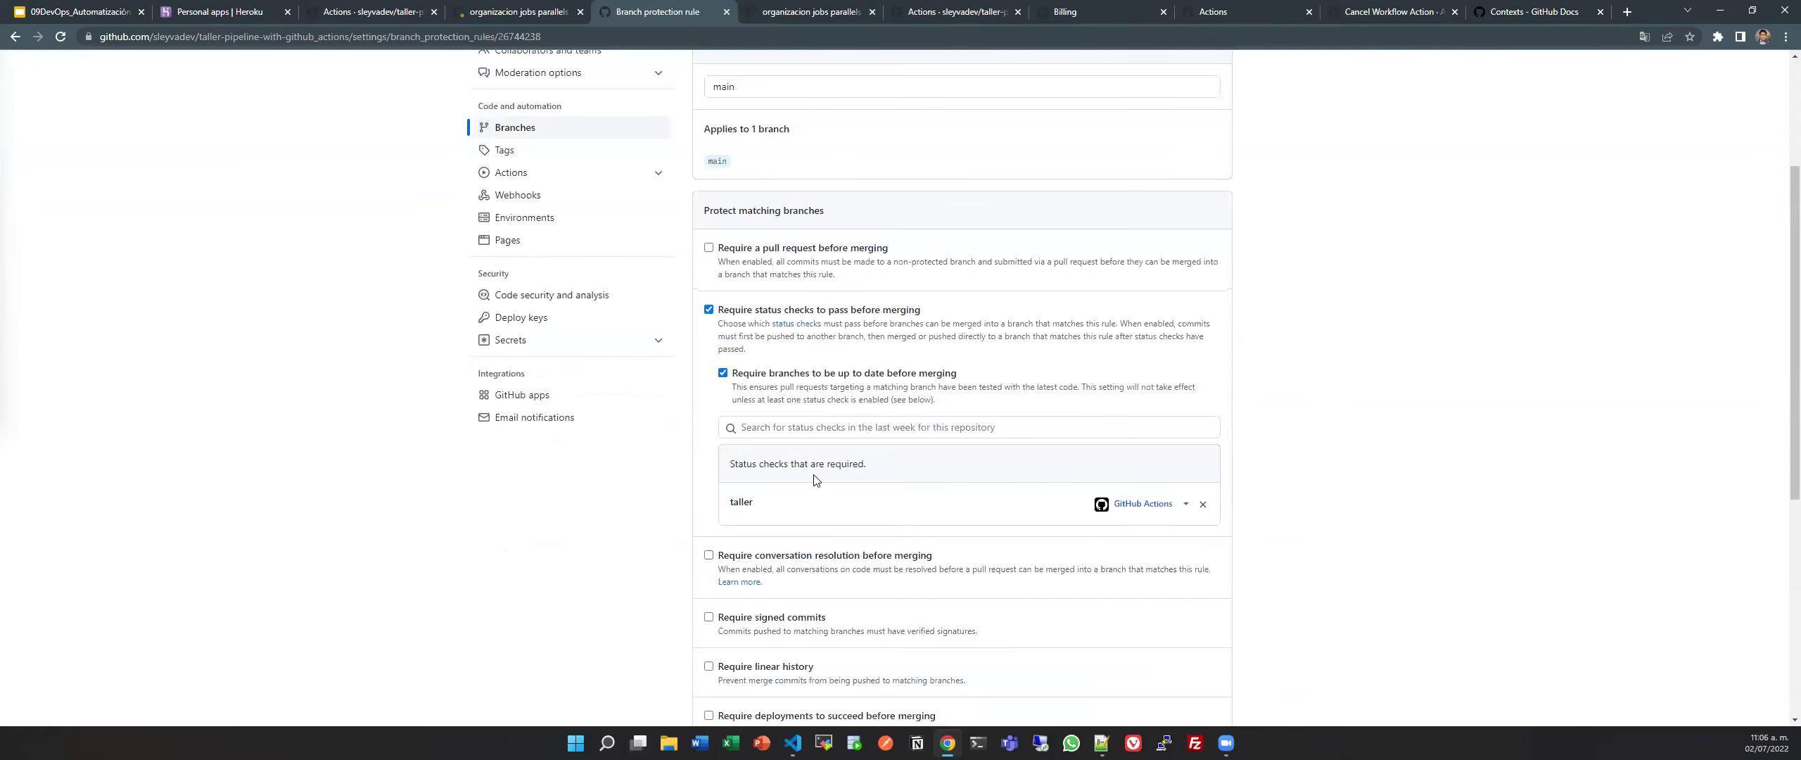
left_click(1205, 506)
Add 'execution-test' as the required status check and save the rule.
left_click(881, 430)
type("exe")
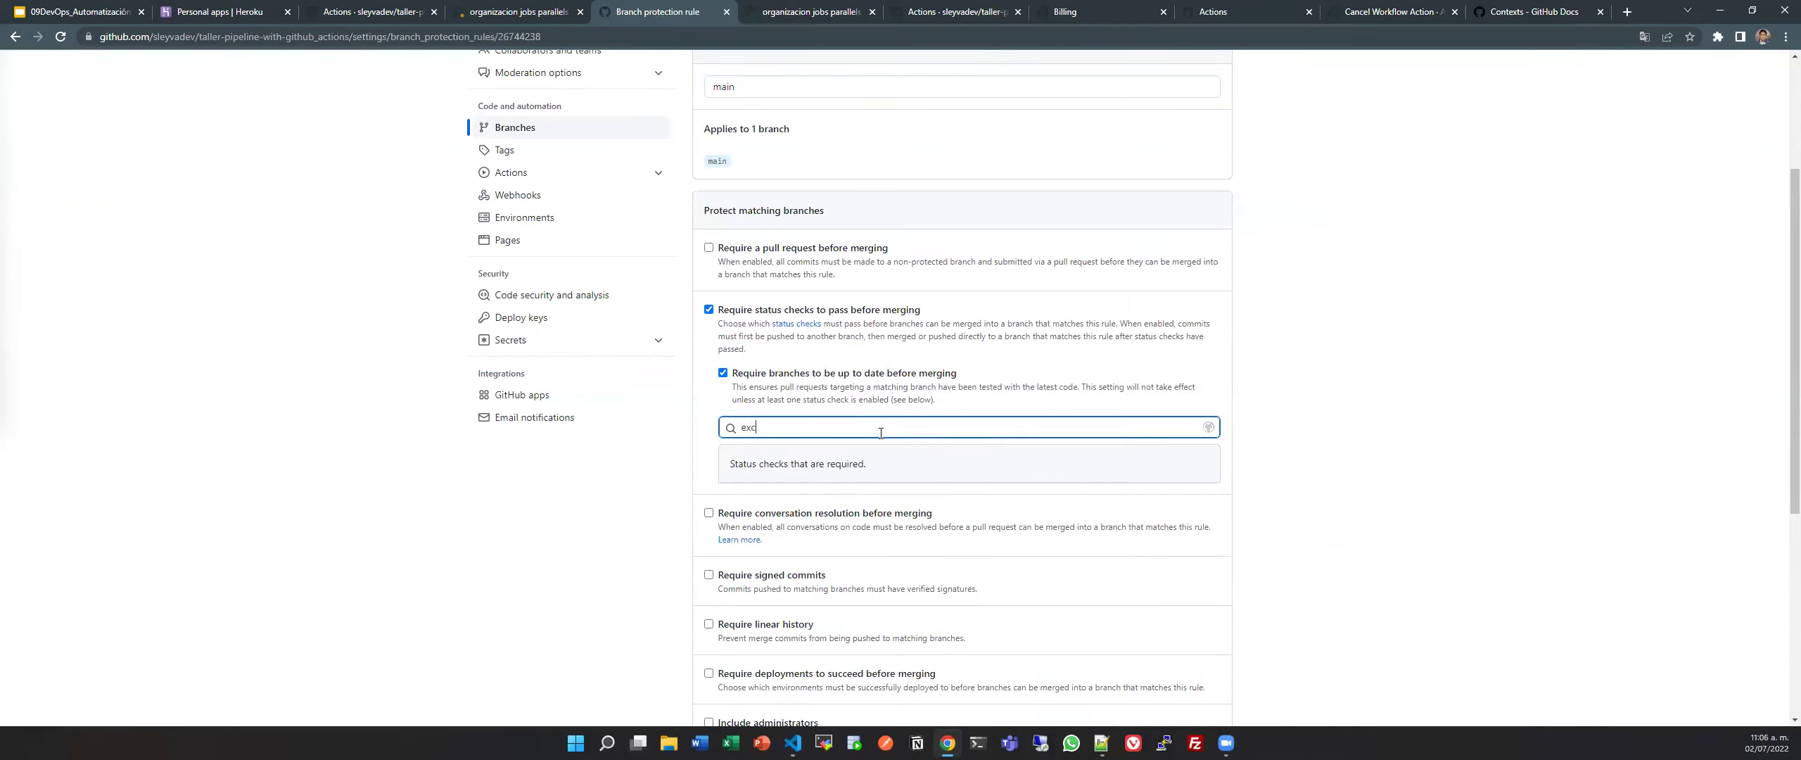
key("Return")
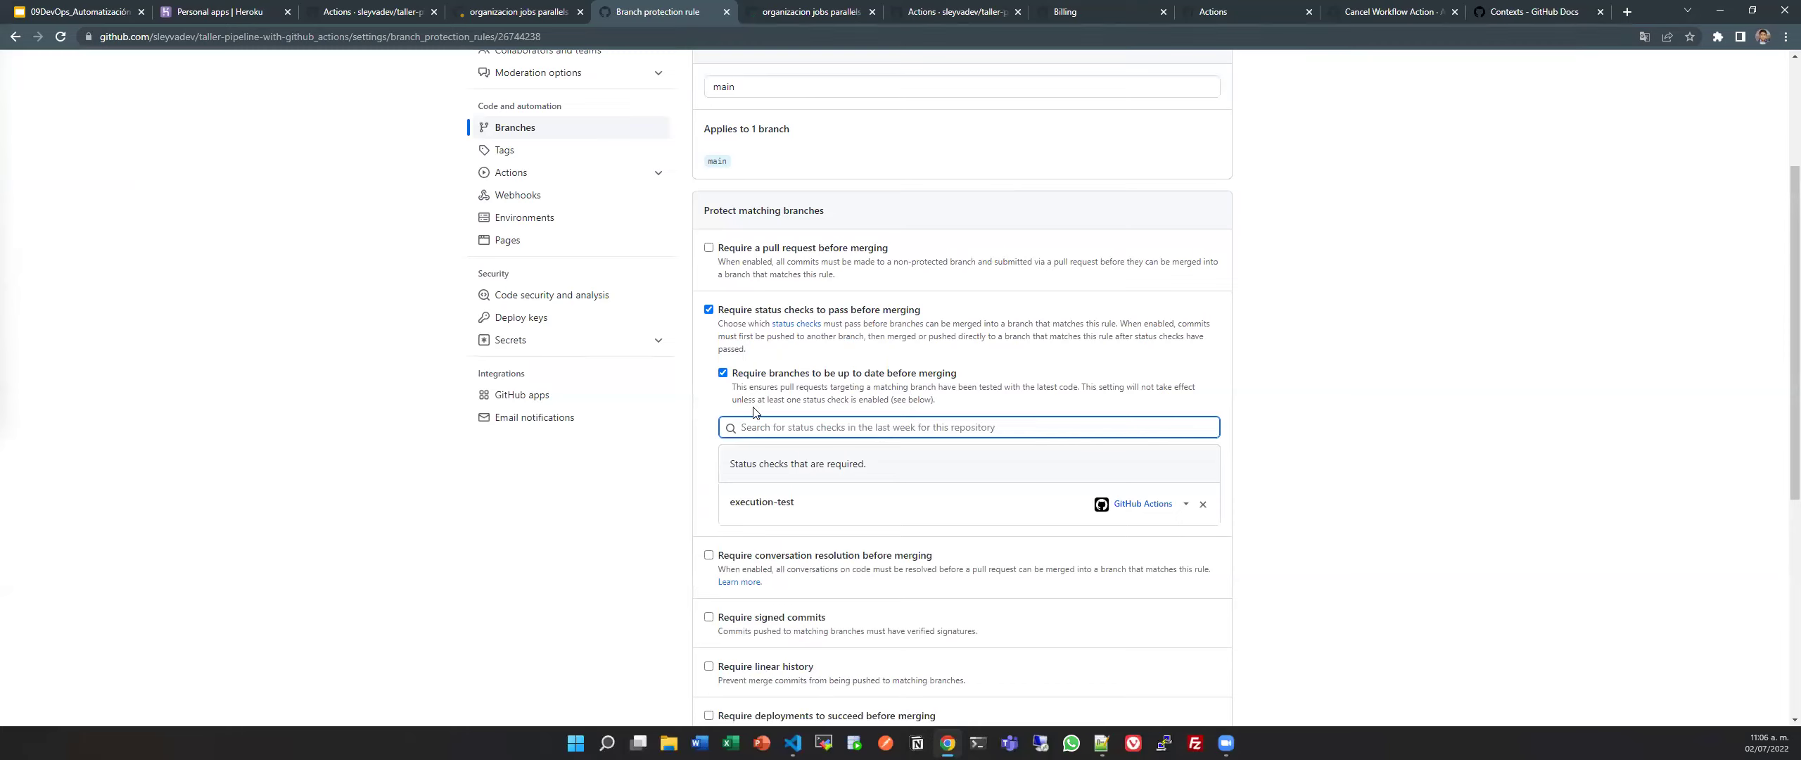
left_click(507, 11)
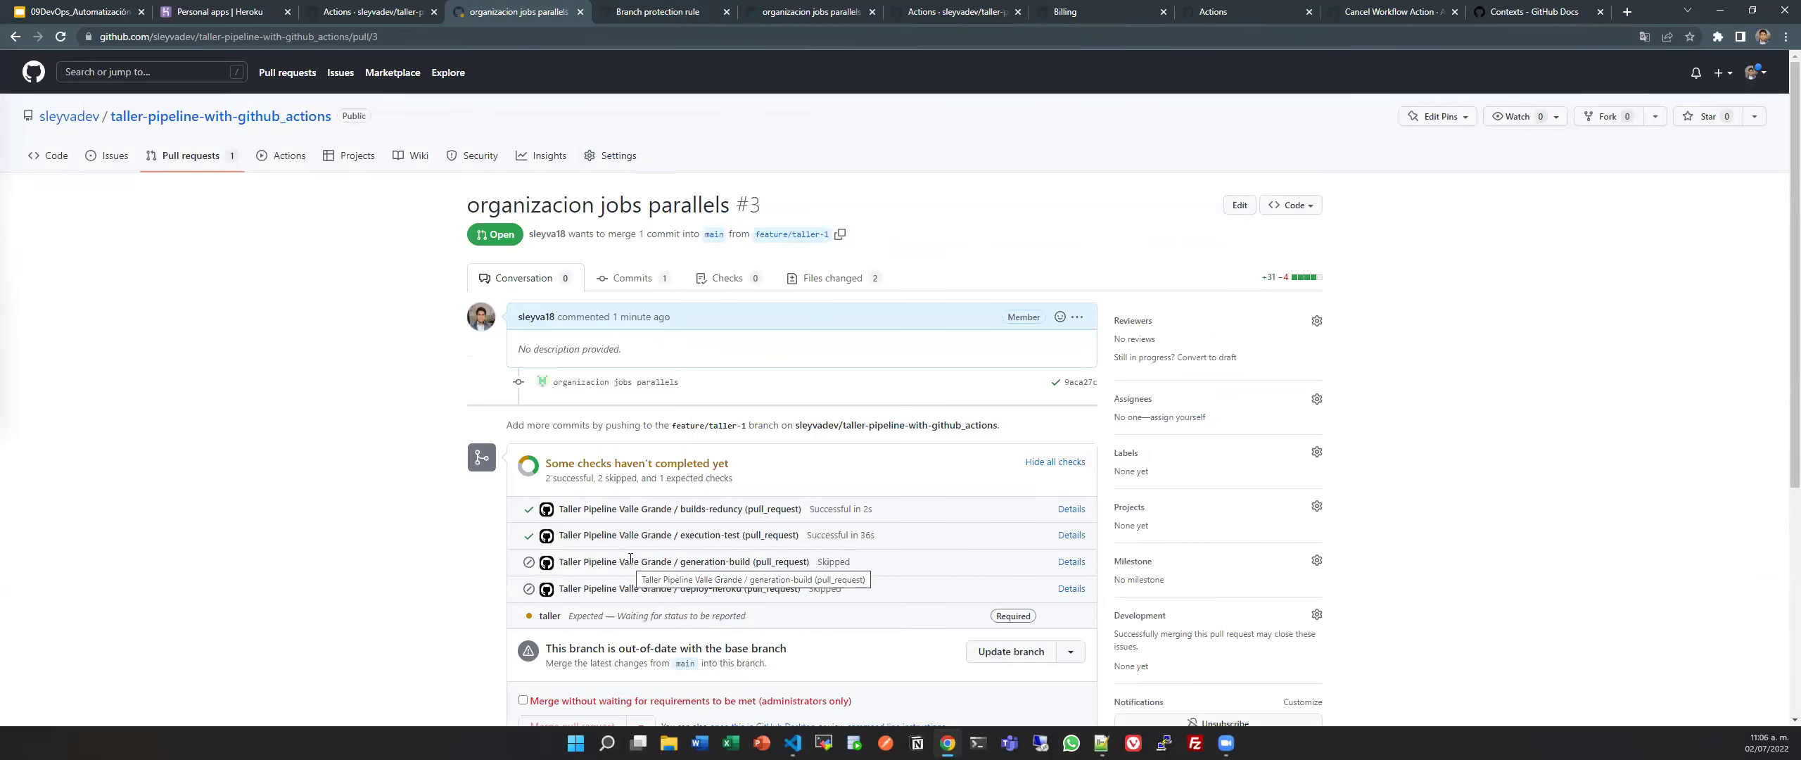
left_click(658, 11)
left_click(1200, 507)
scroll(981, 571, "down", 3)
scroll(981, 571, "down", 3)
left_click(732, 606)
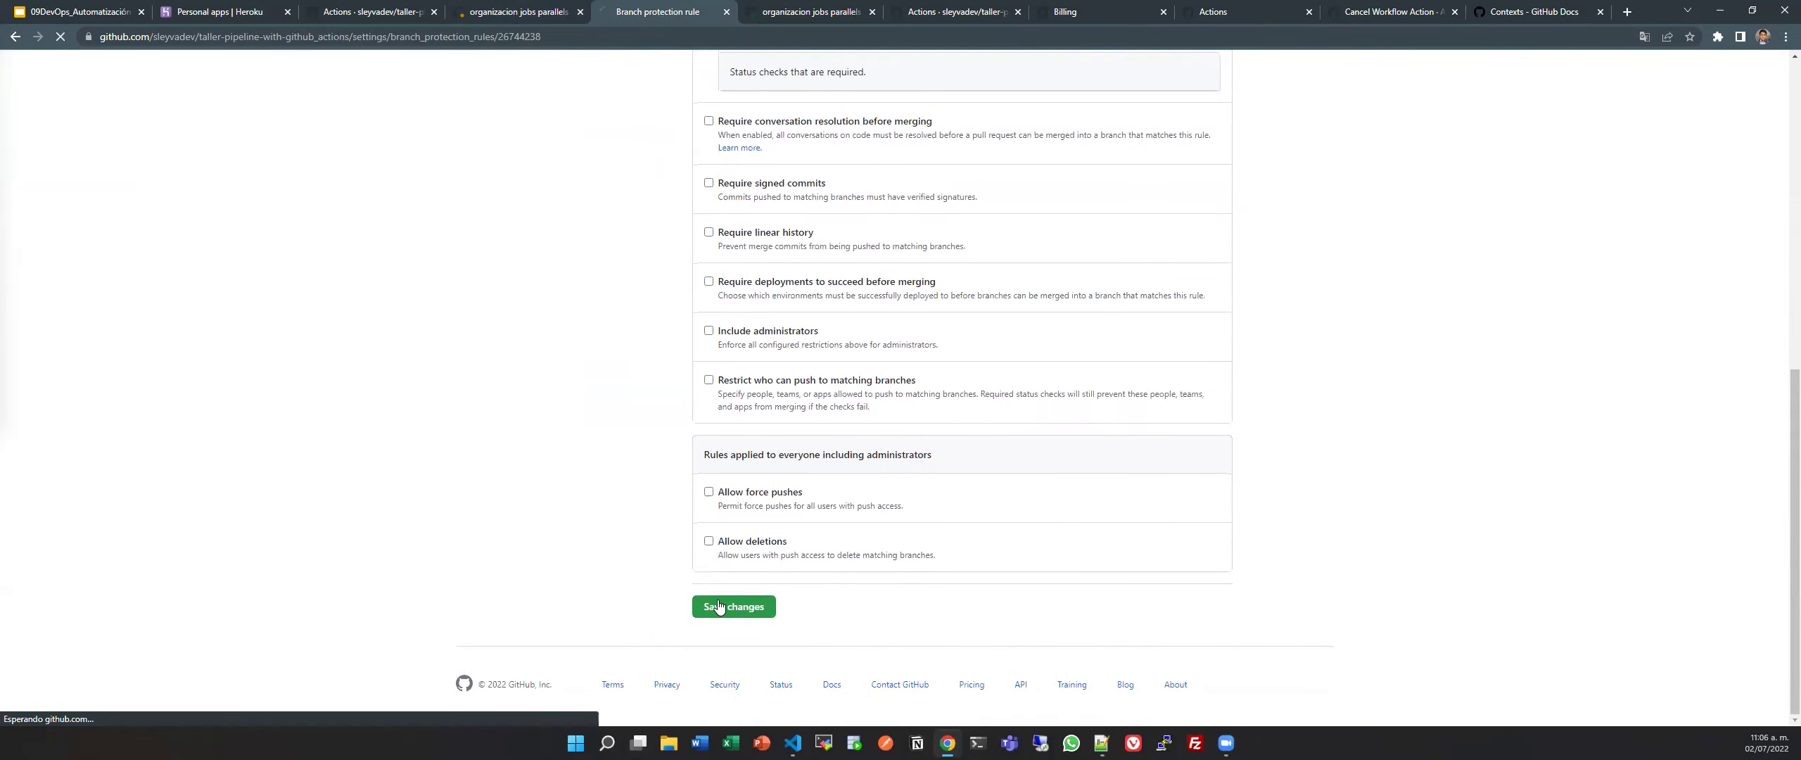
Close the branch settings tab and return to pull request #3.
left_click(519, 12)
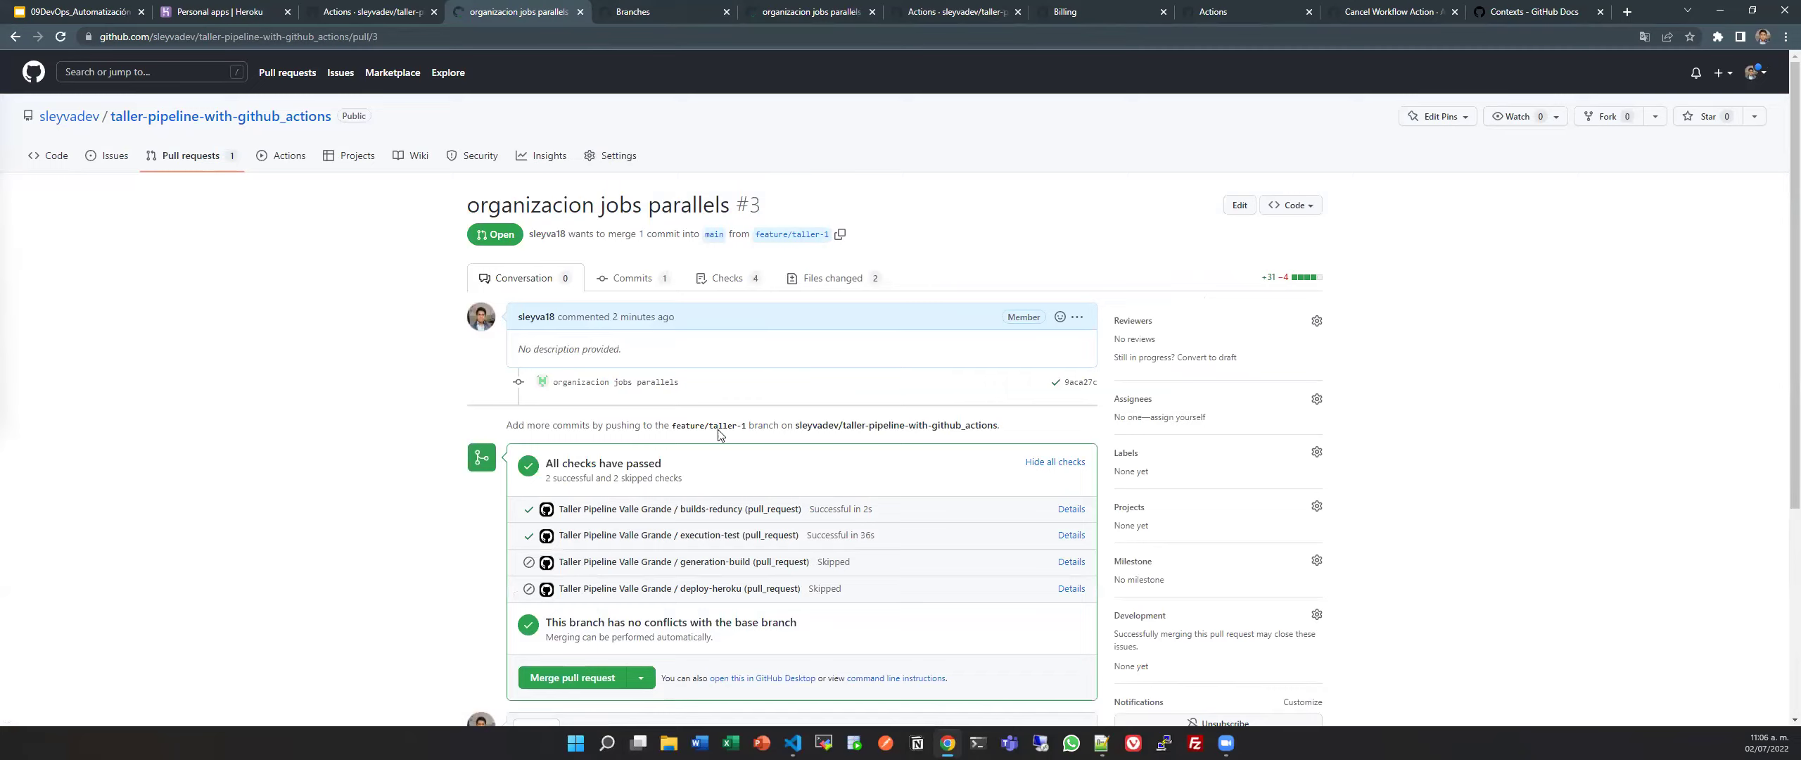
scroll(719, 434, "down", 1)
key("ctrl+Tab")
key("ctrl+w")
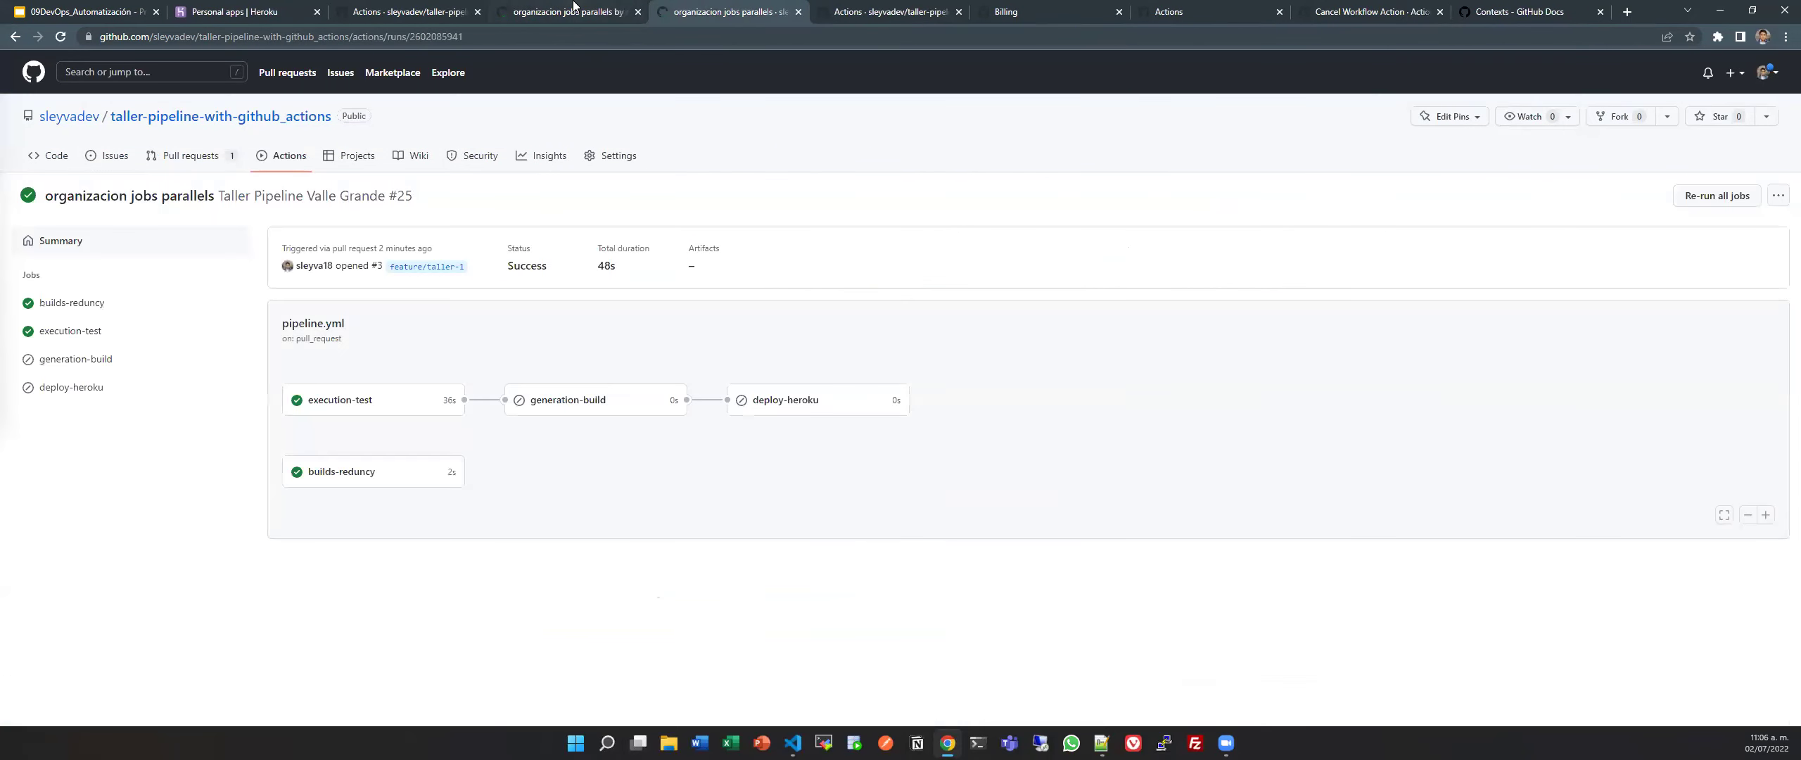
key("ctrl+shift+Tab")
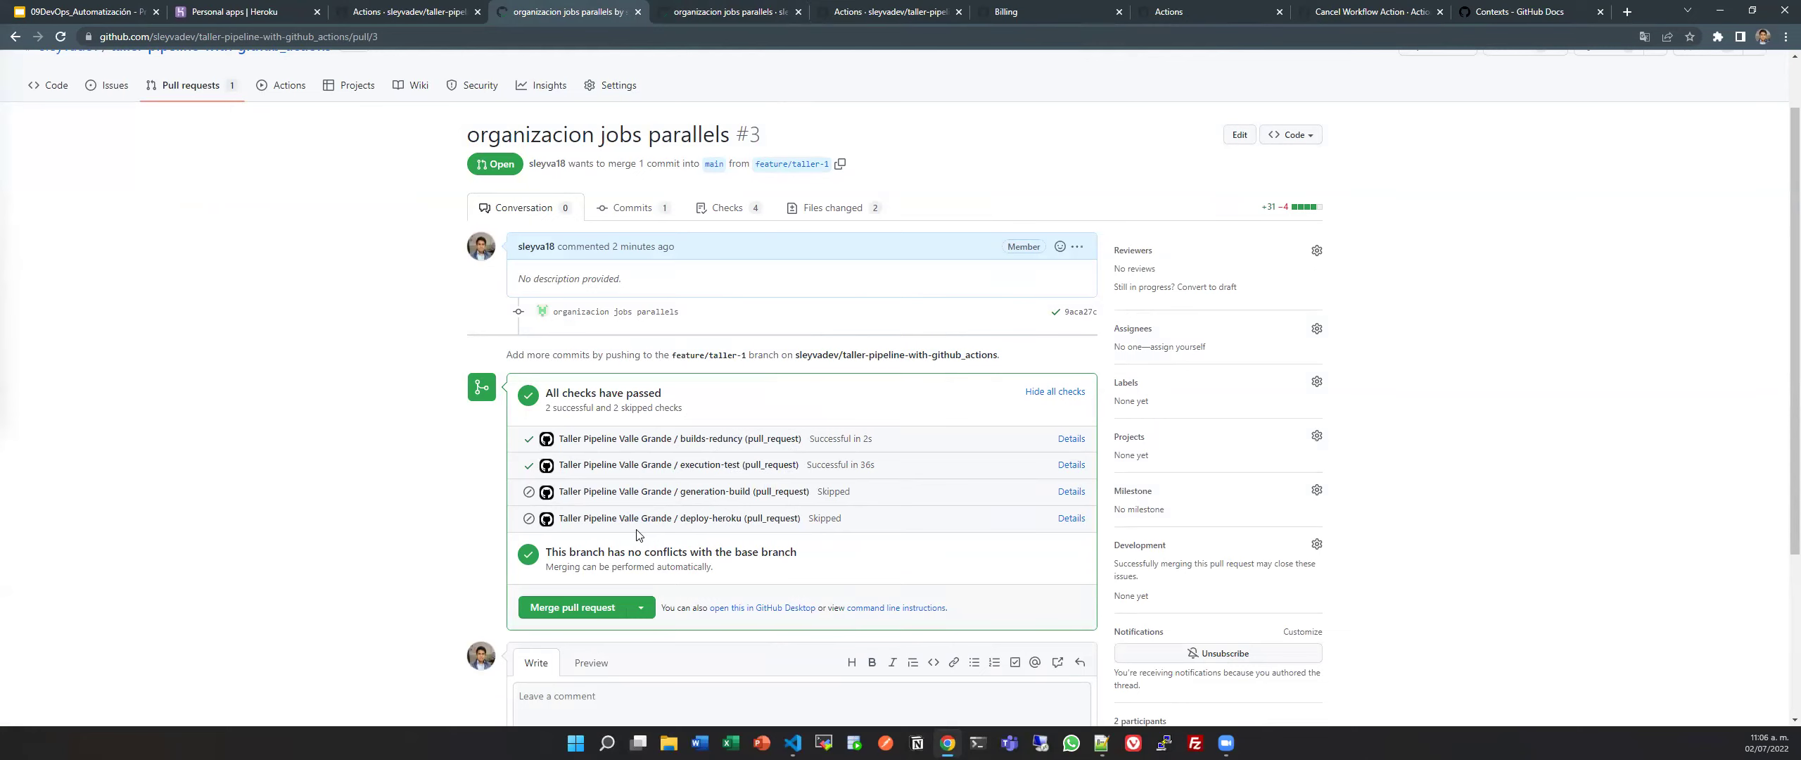
Merge pull request #3 into main and confirm the merge.
scroll(637, 534, "down", 3)
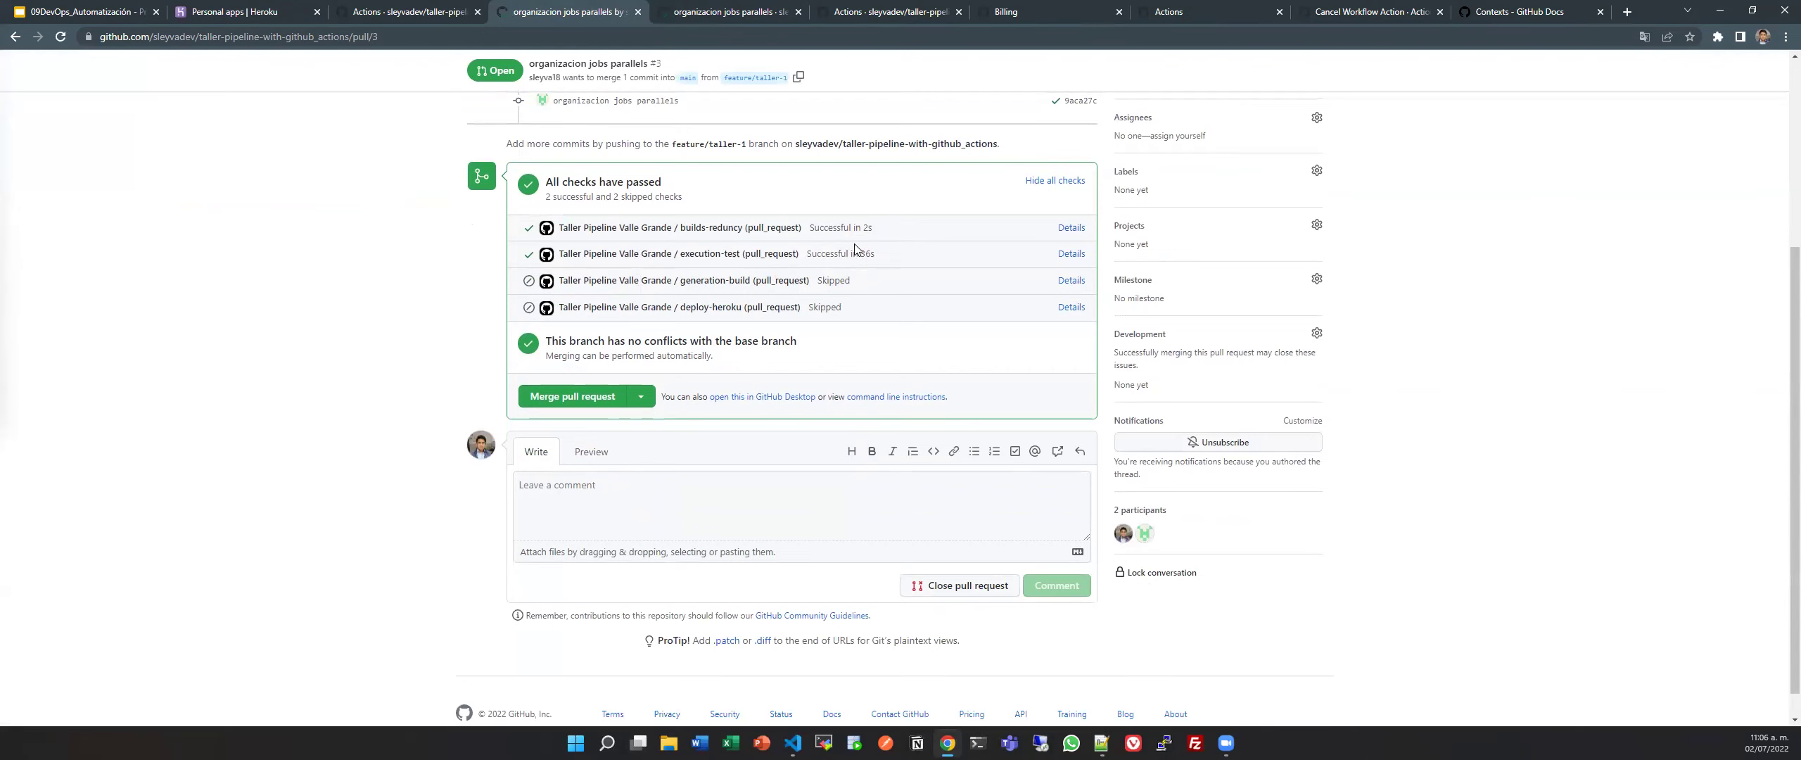
scroll(855, 248, "up", 3)
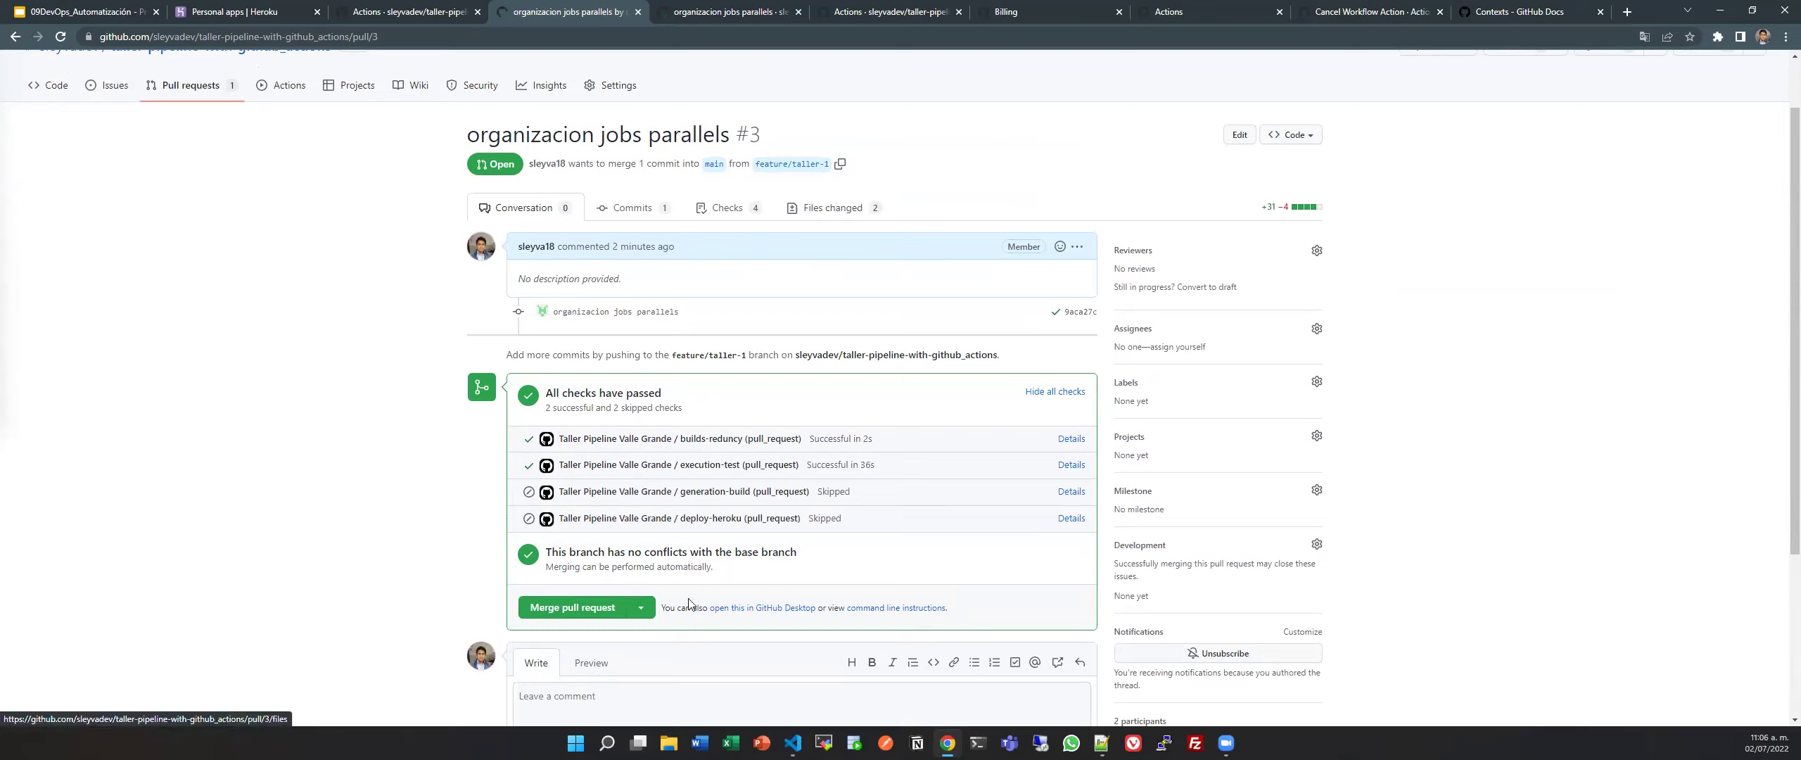
left_click(591, 615)
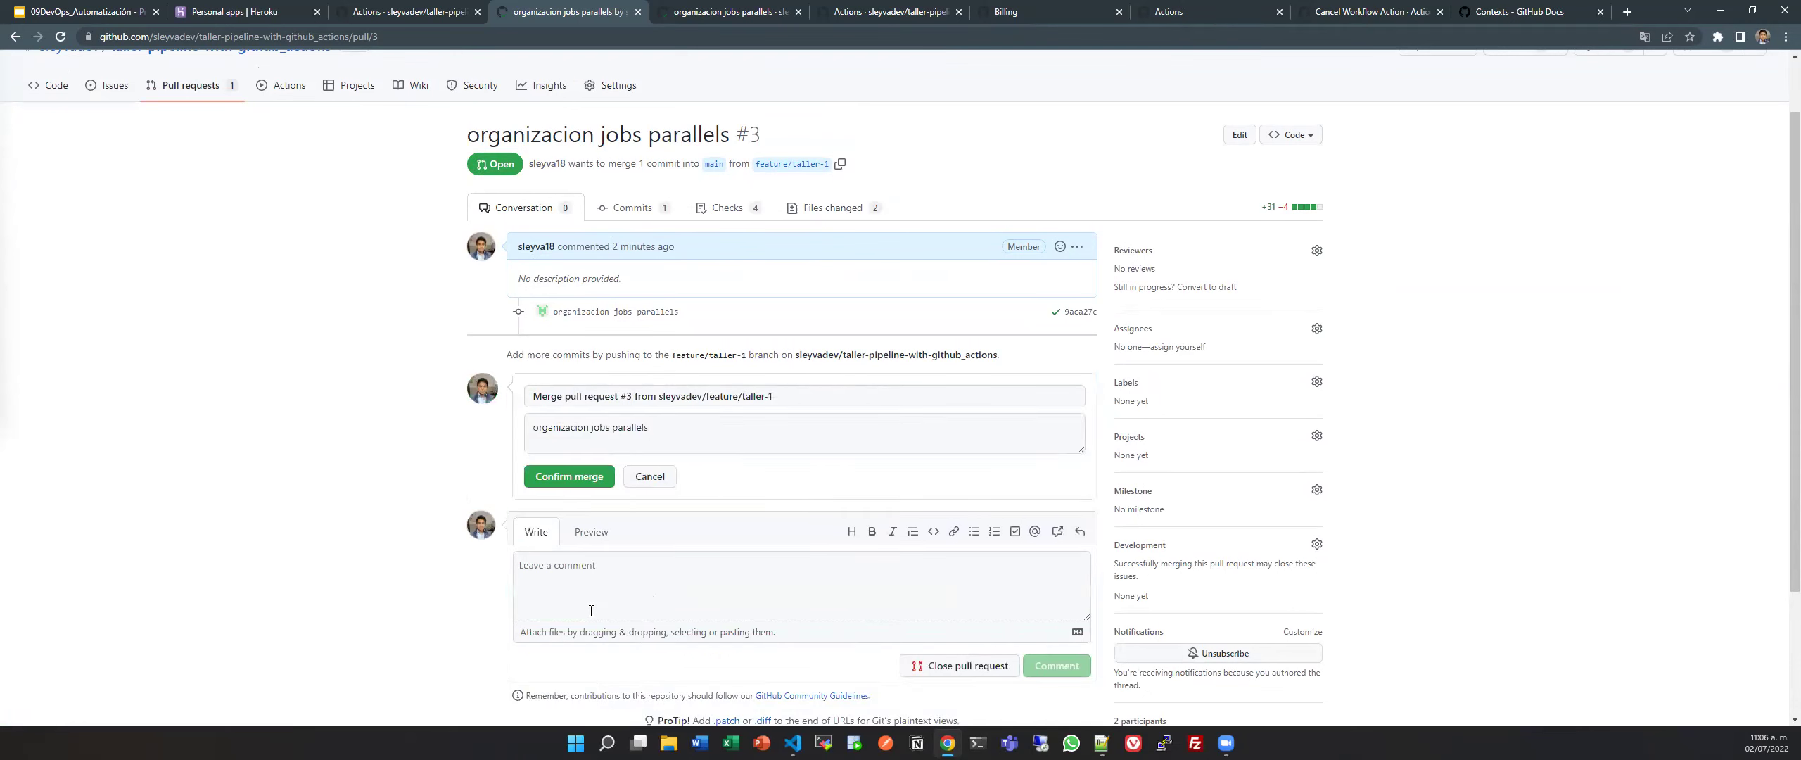
left_click(588, 477)
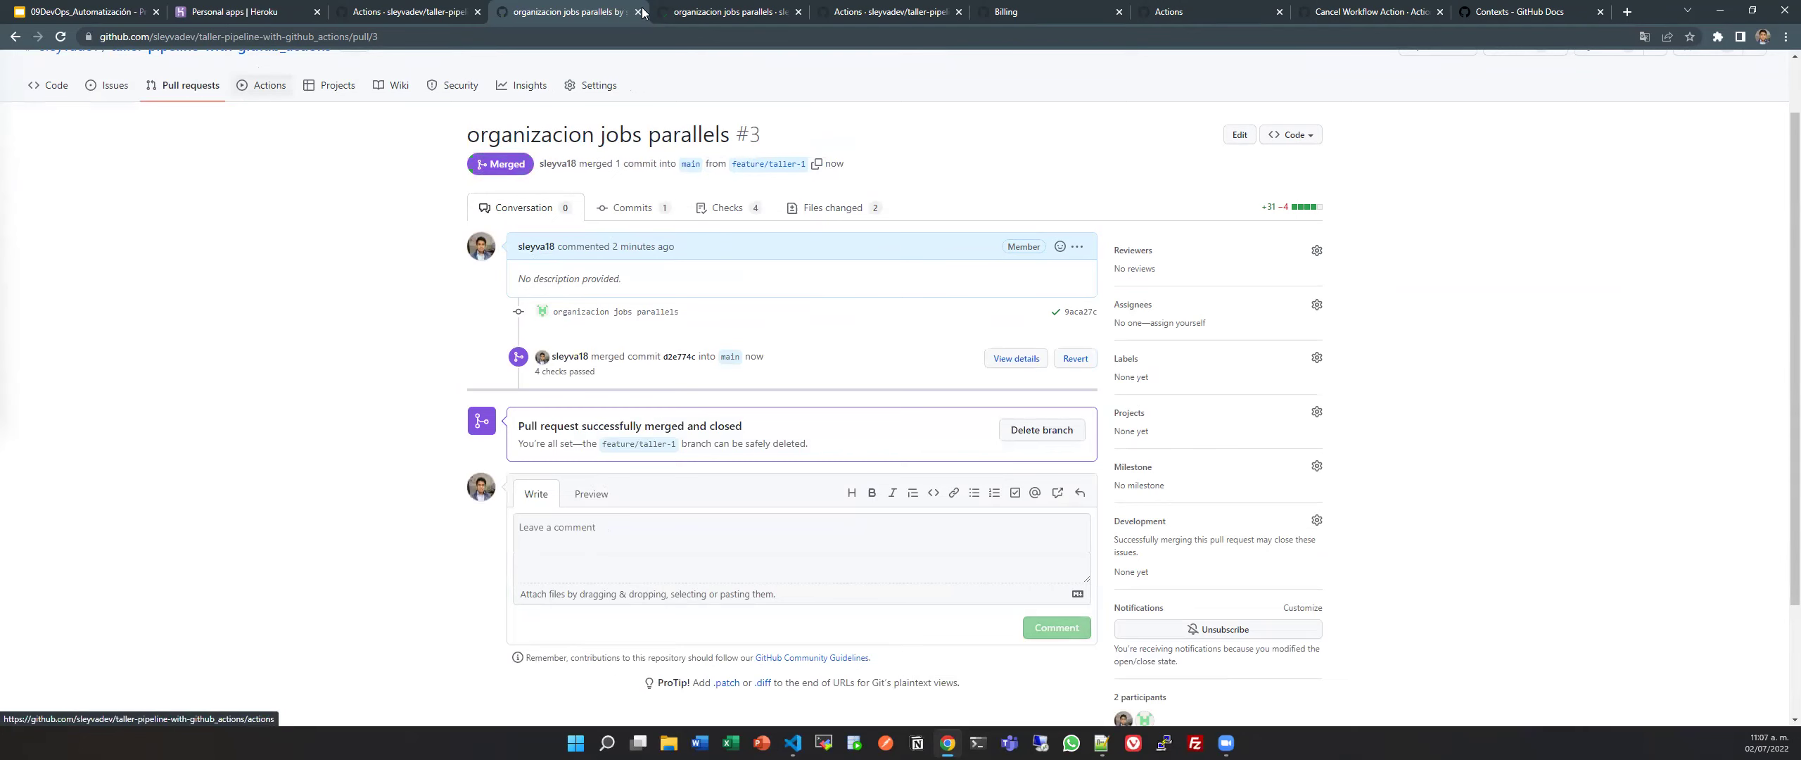
key("ctrl+Tab")
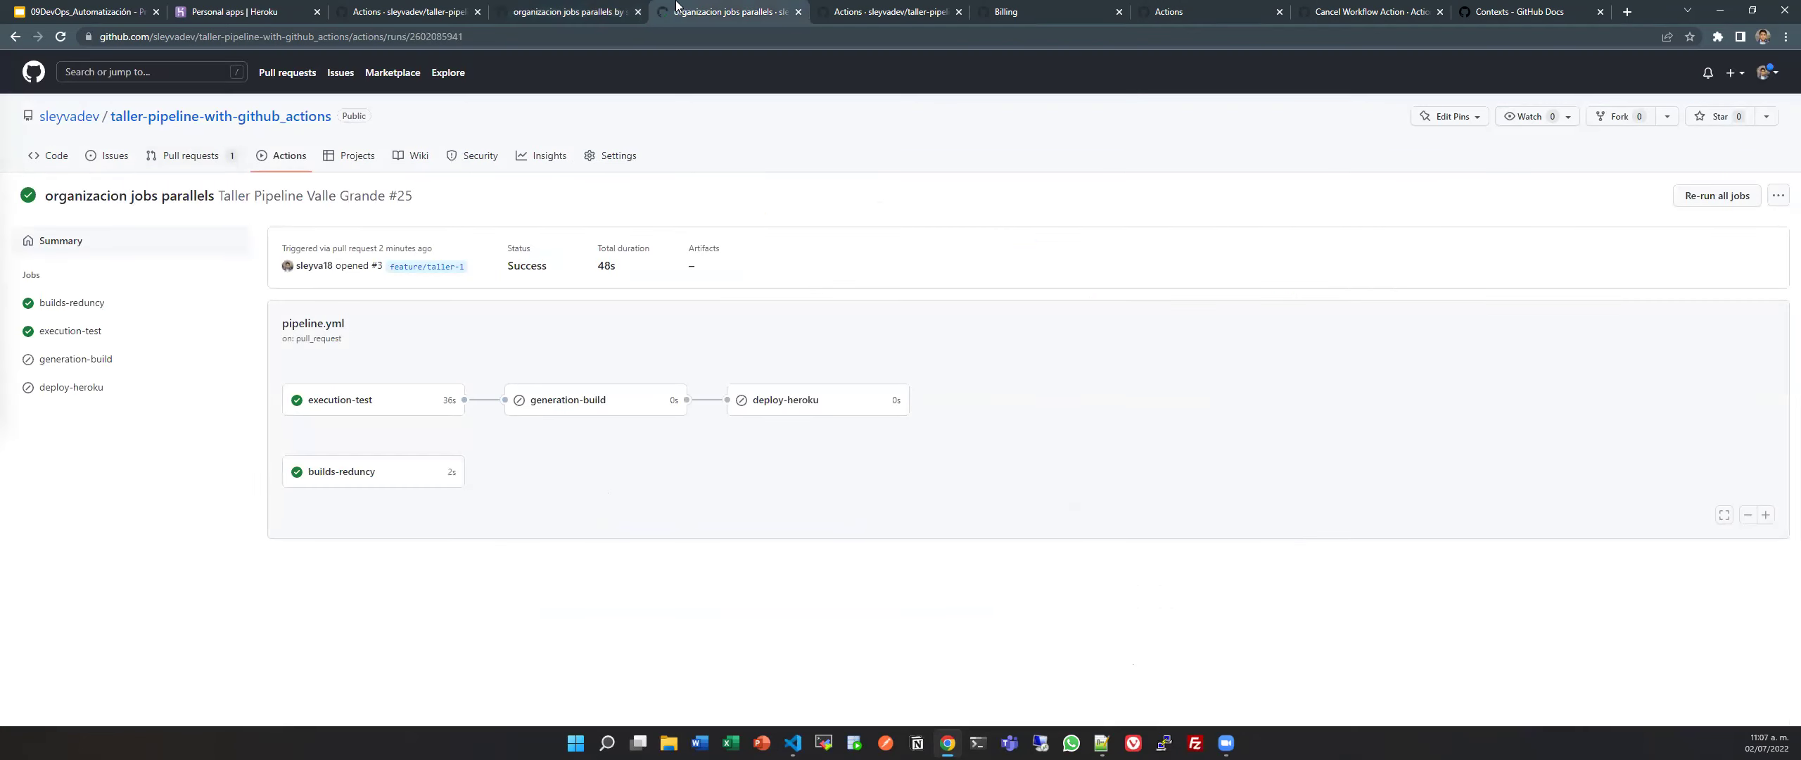
Open merge run #26 from the runs list, then review run #25's billable time and workflow file.
left_click(872, 6)
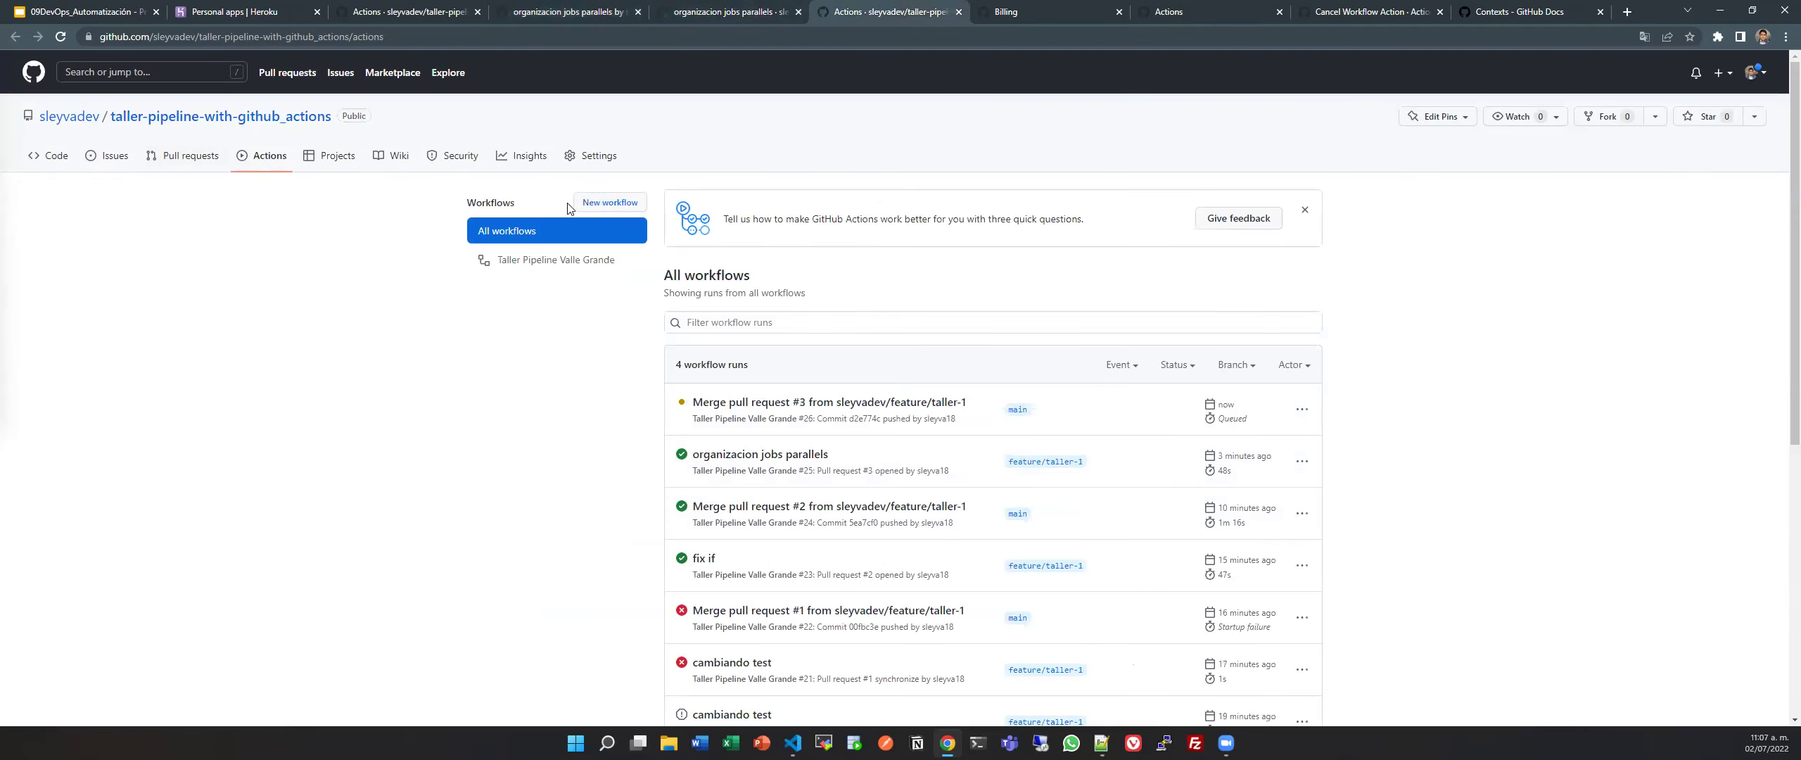
left_click(845, 407)
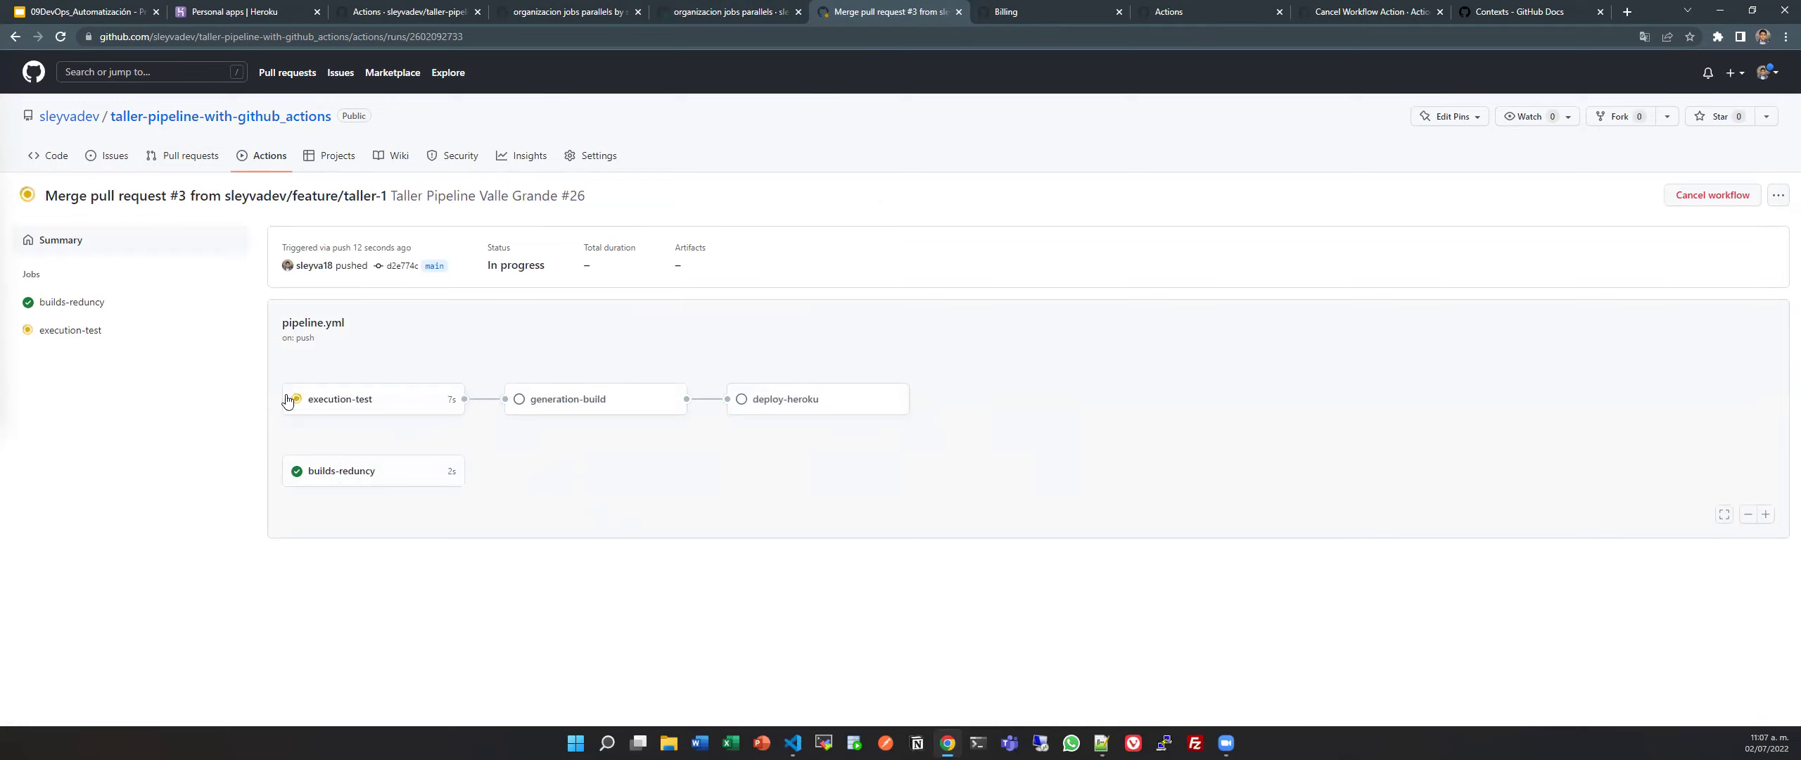
left_click(712, 6)
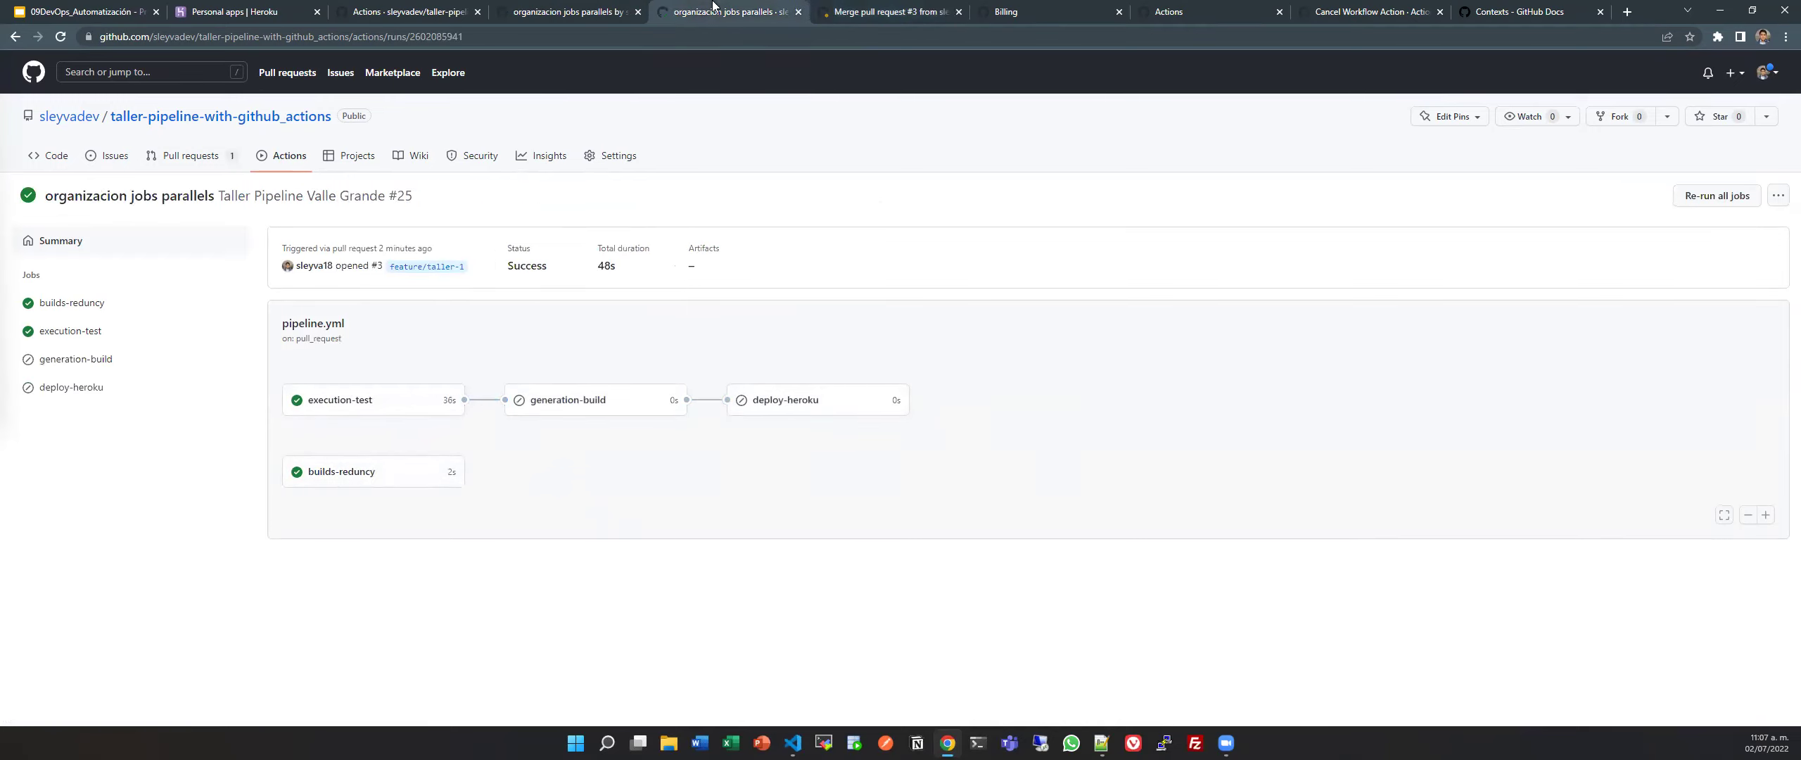
left_click(606, 266)
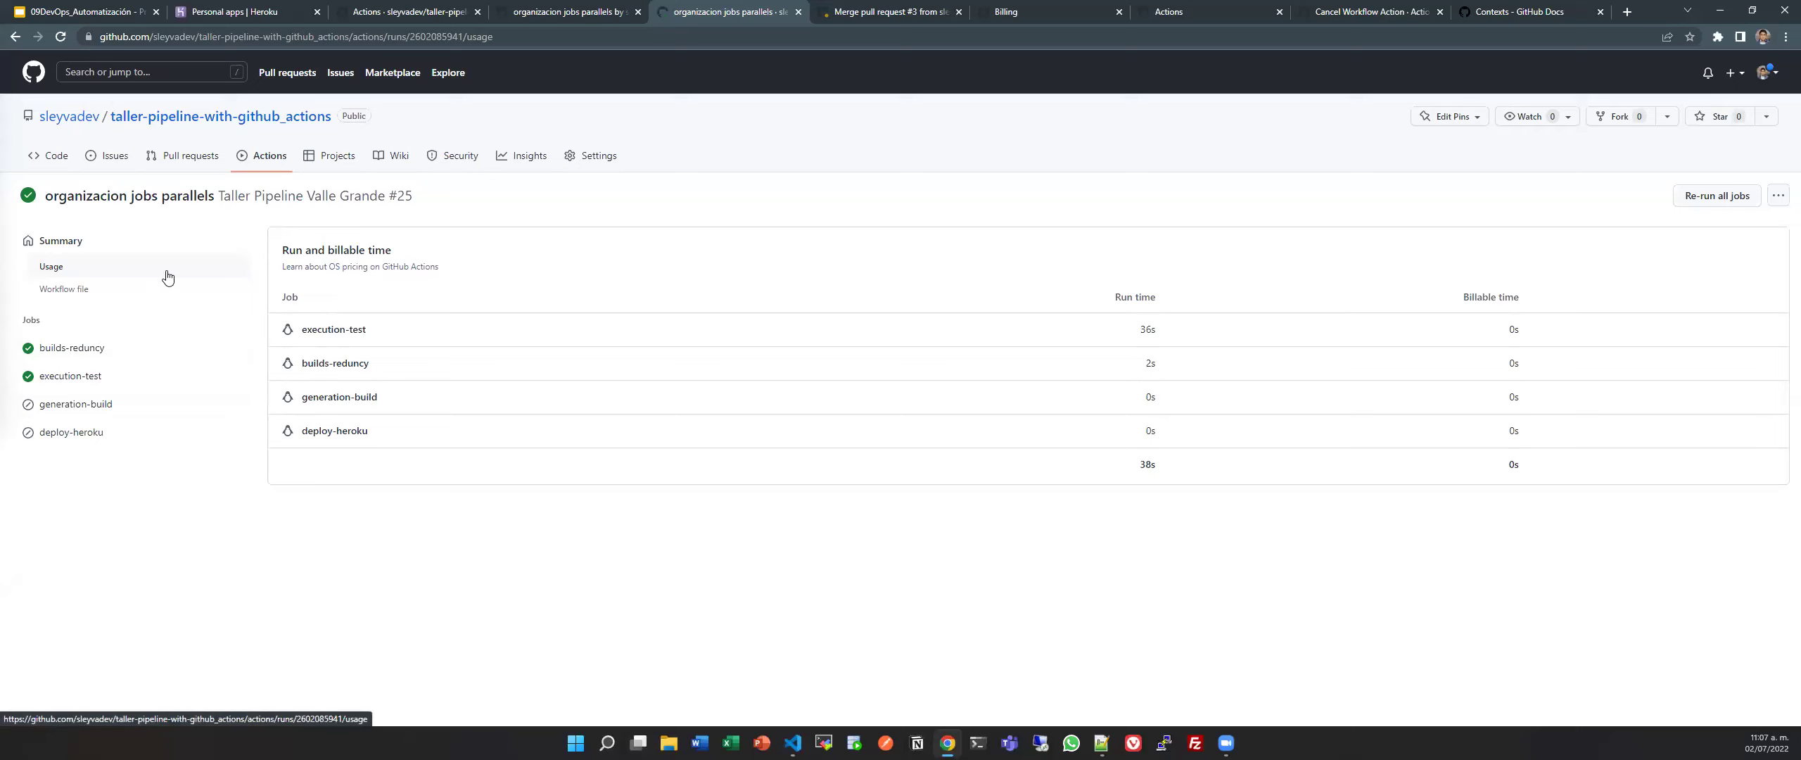
left_click(114, 288)
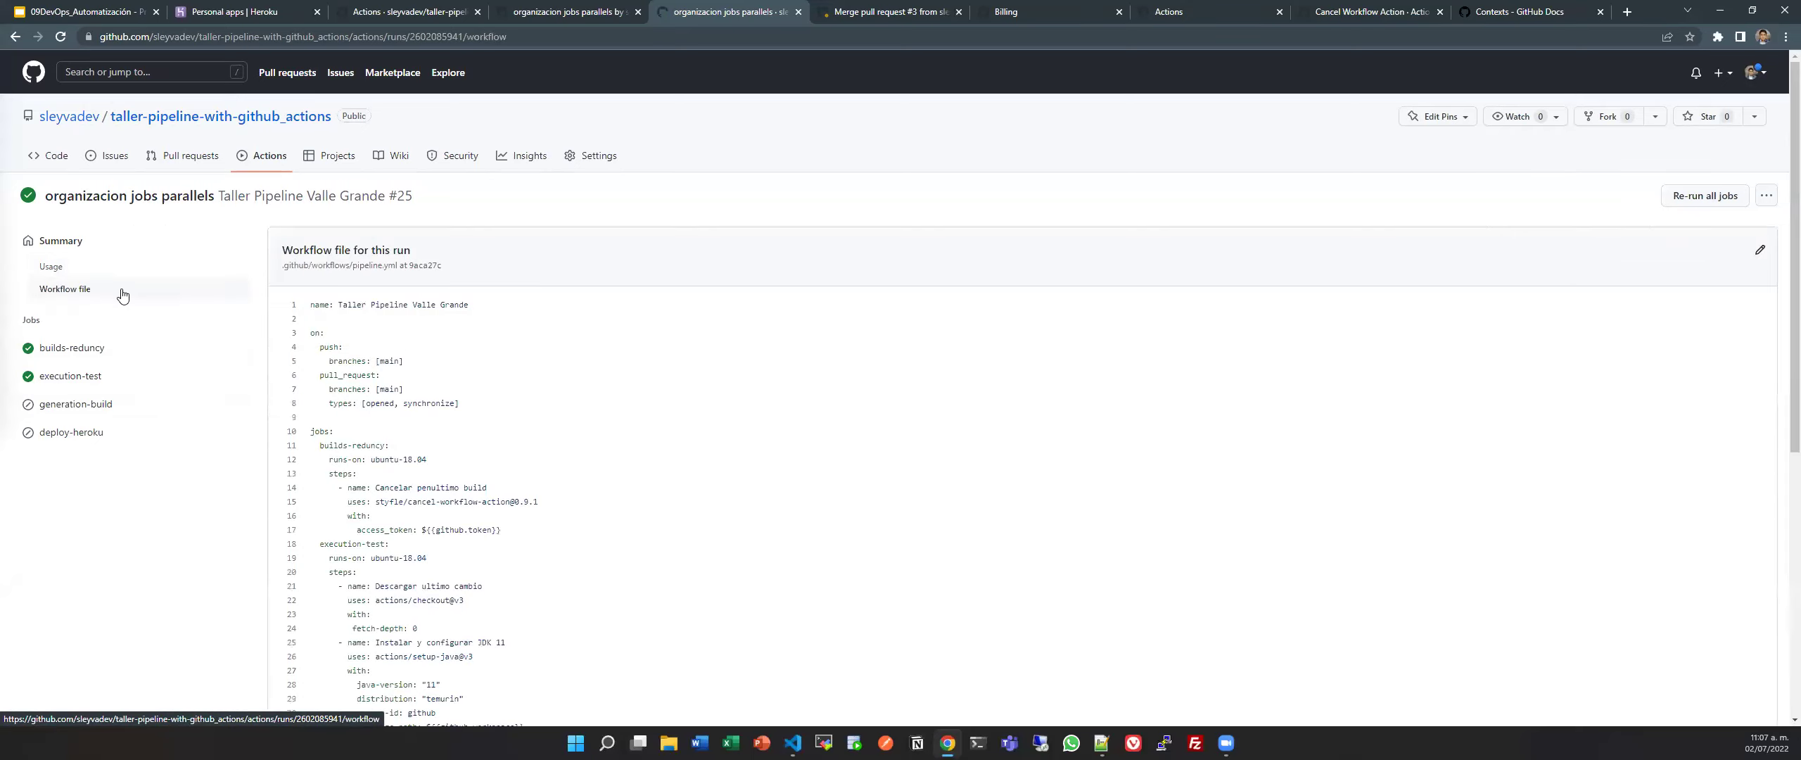
left_click(49, 240)
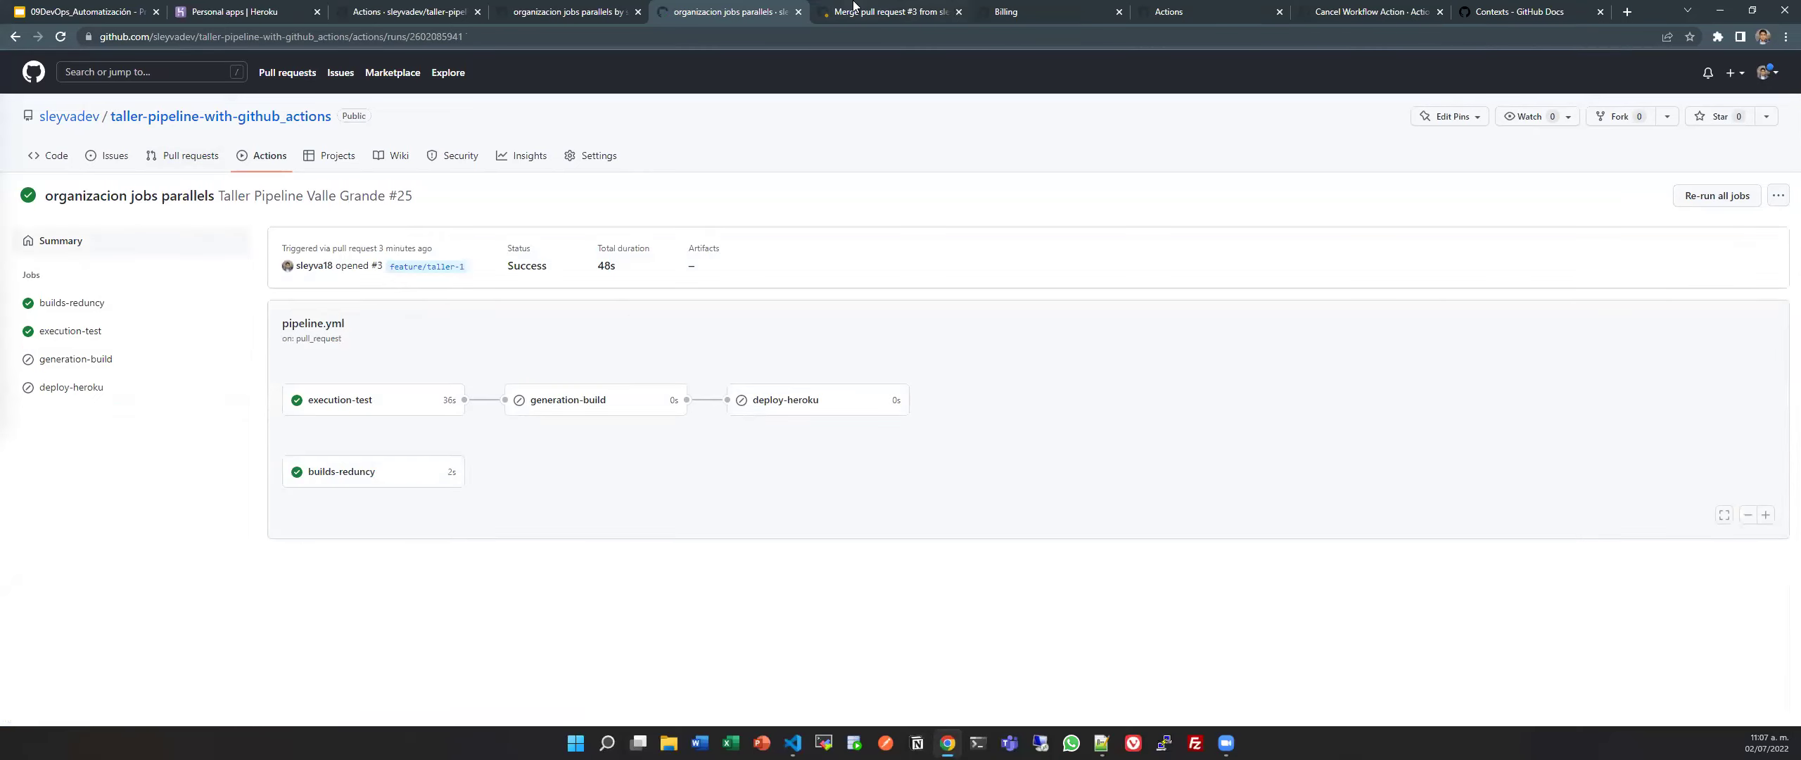
Follow run #26's execution-test logs until deploy-heroku is queued.
key("ctrl+Tab")
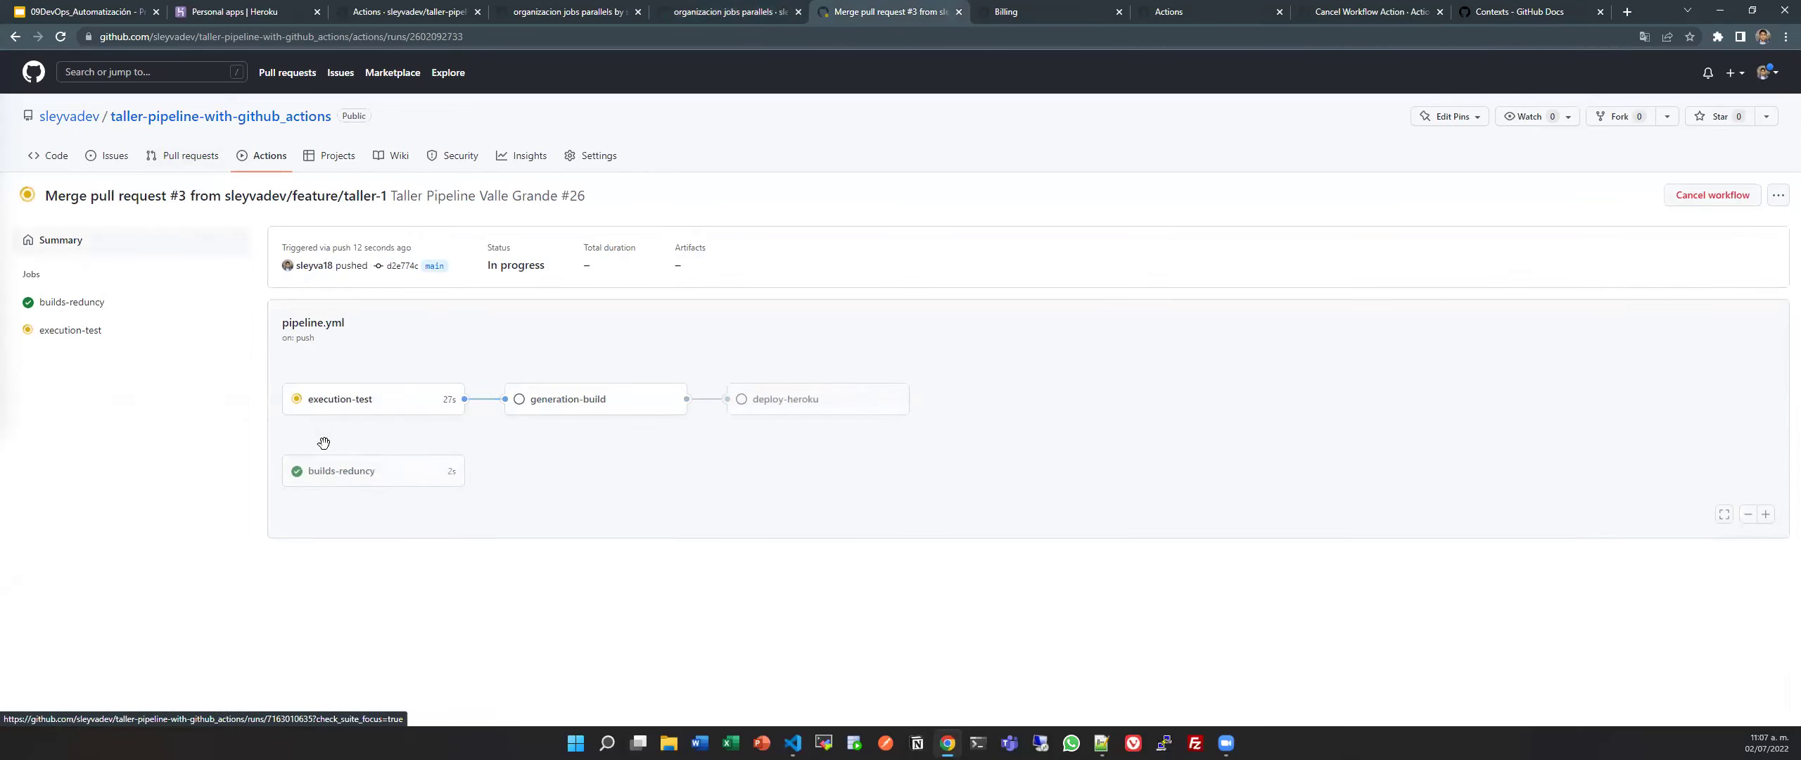
left_click(350, 413)
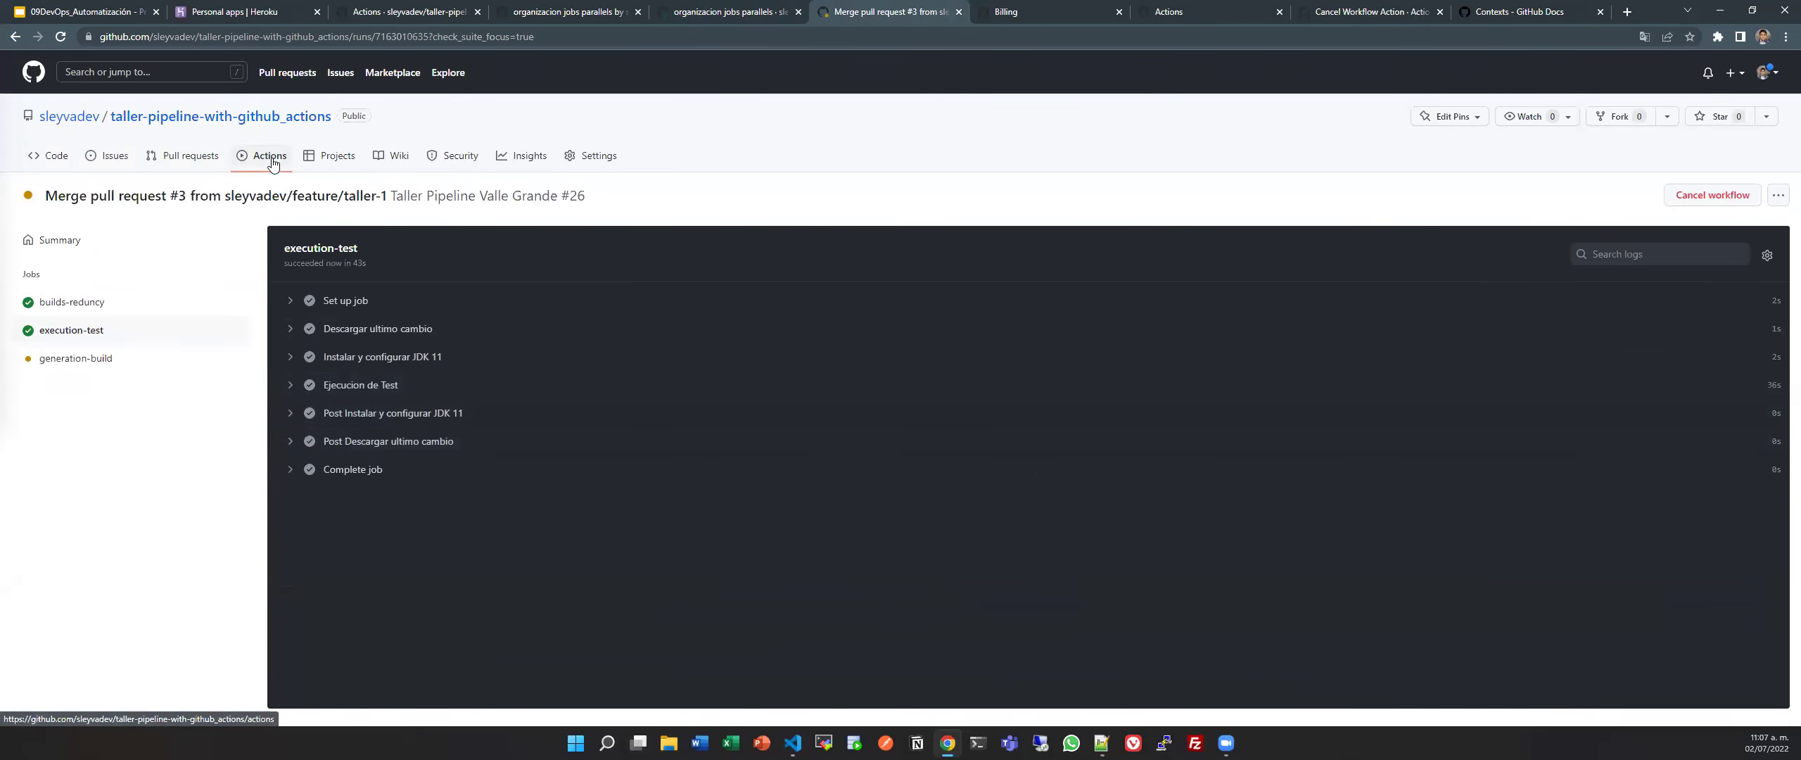
left_click(273, 163)
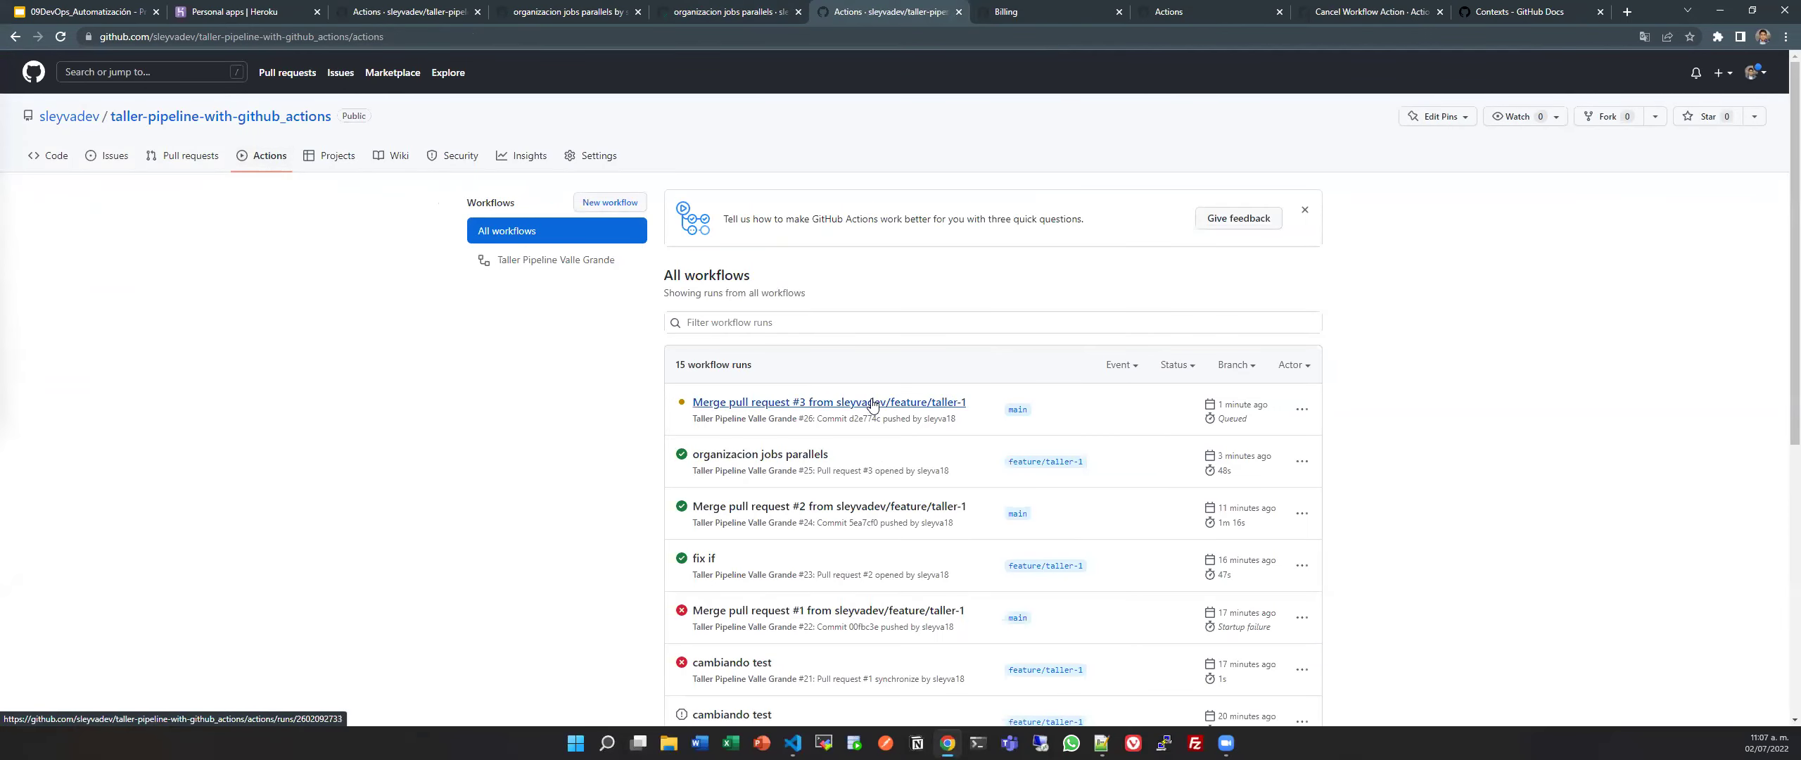
left_click(872, 404)
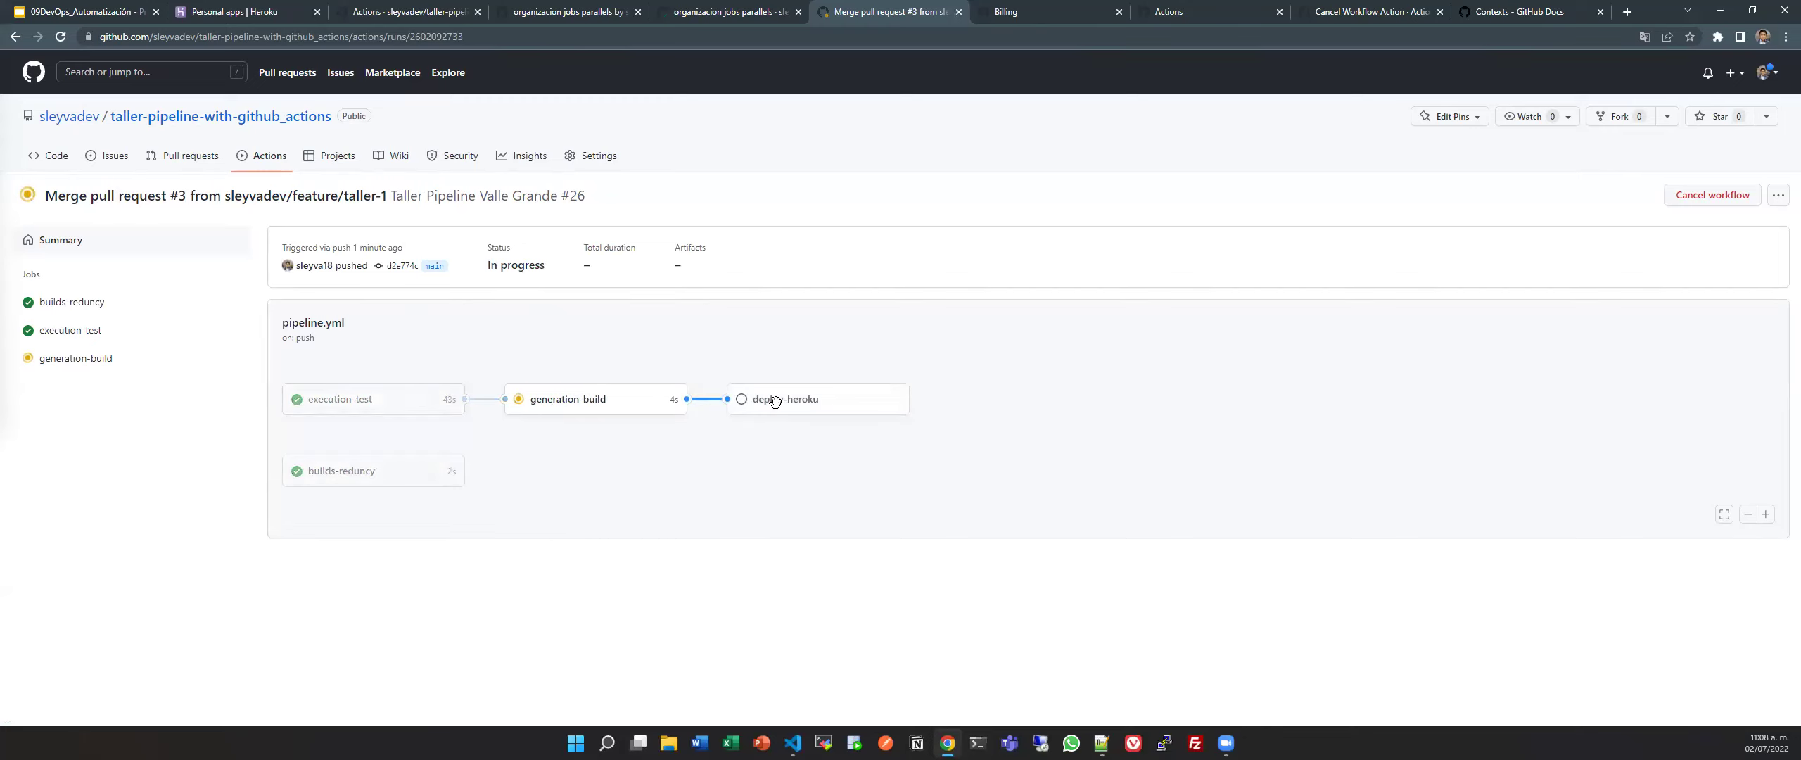
left_click(716, 6)
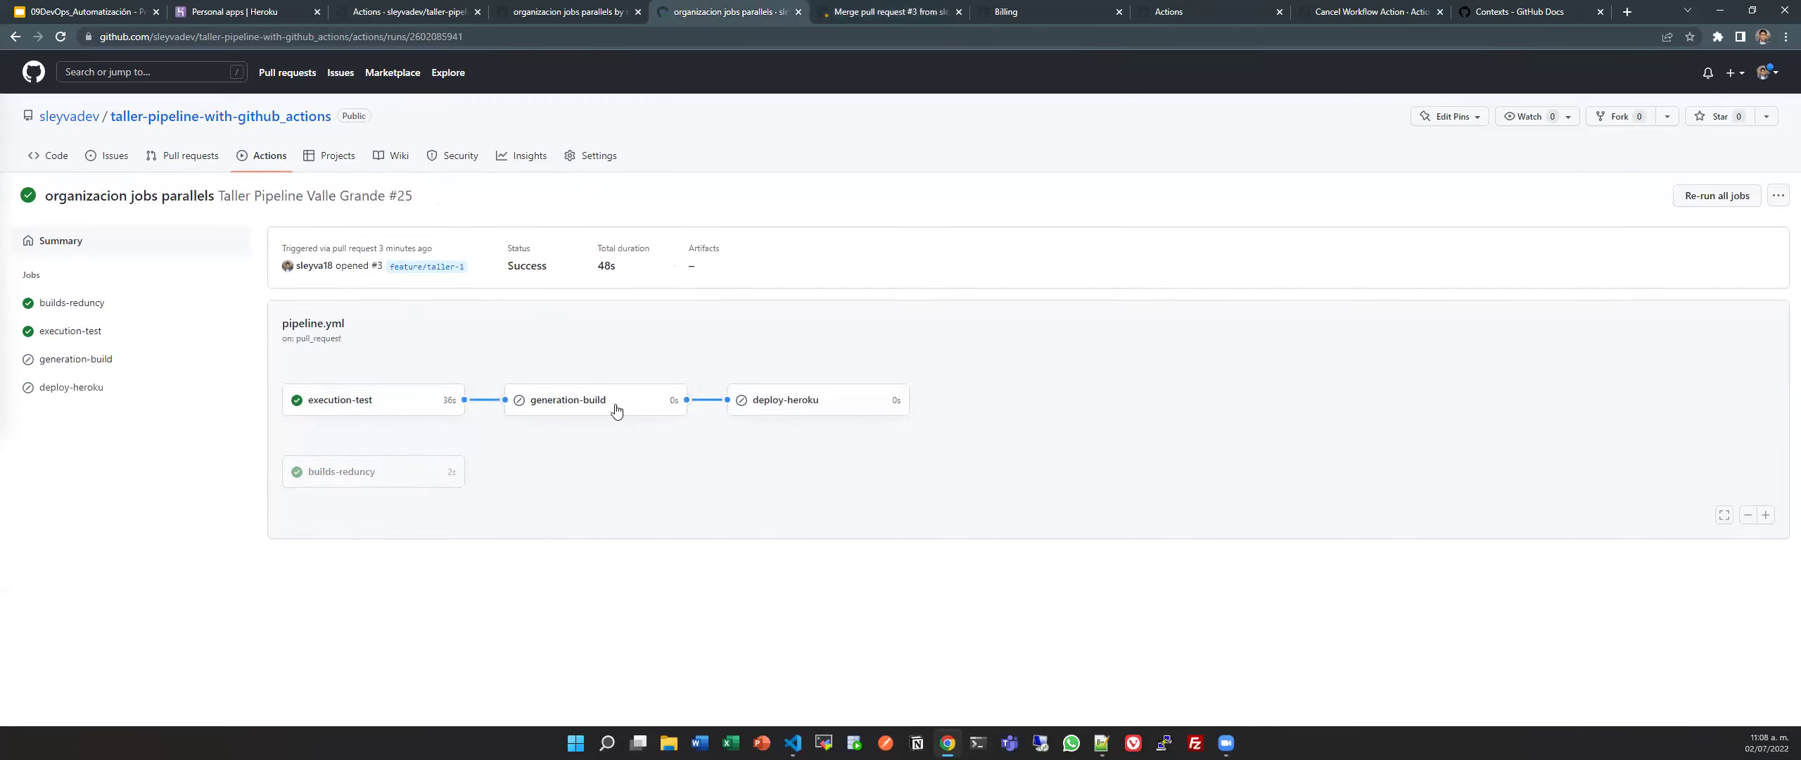
key("ctrl+Tab")
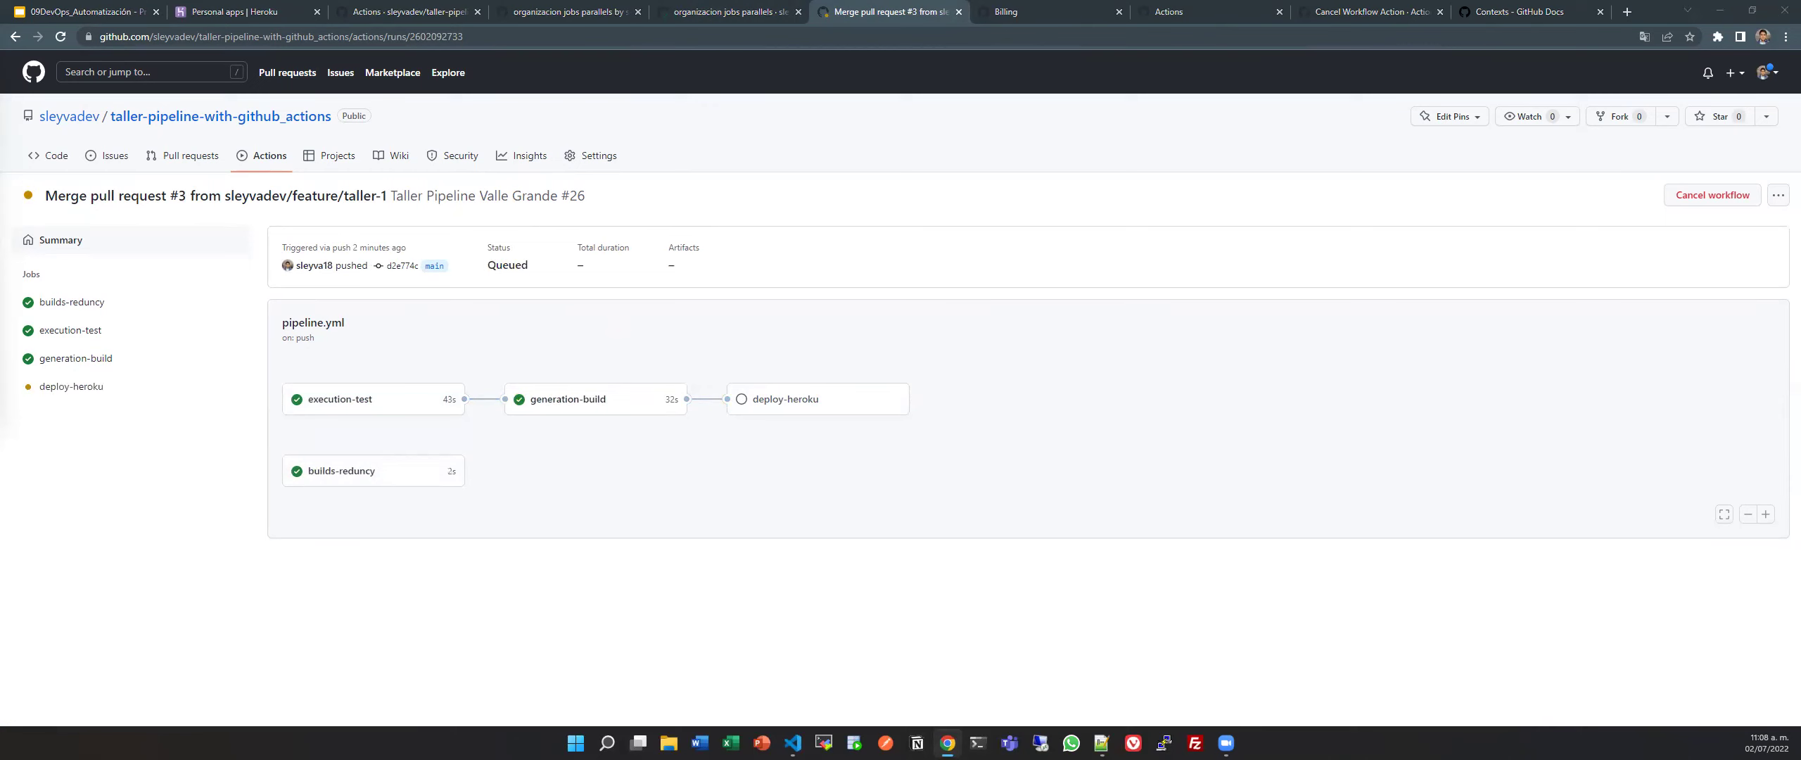
key("alt+Tab")
Run Format Document on pipeline.yml to re-indent the fetch-depth lines, then go back to the browser's Billing tab.
left_click(725, 392)
scroll(725, 392, "down", 2)
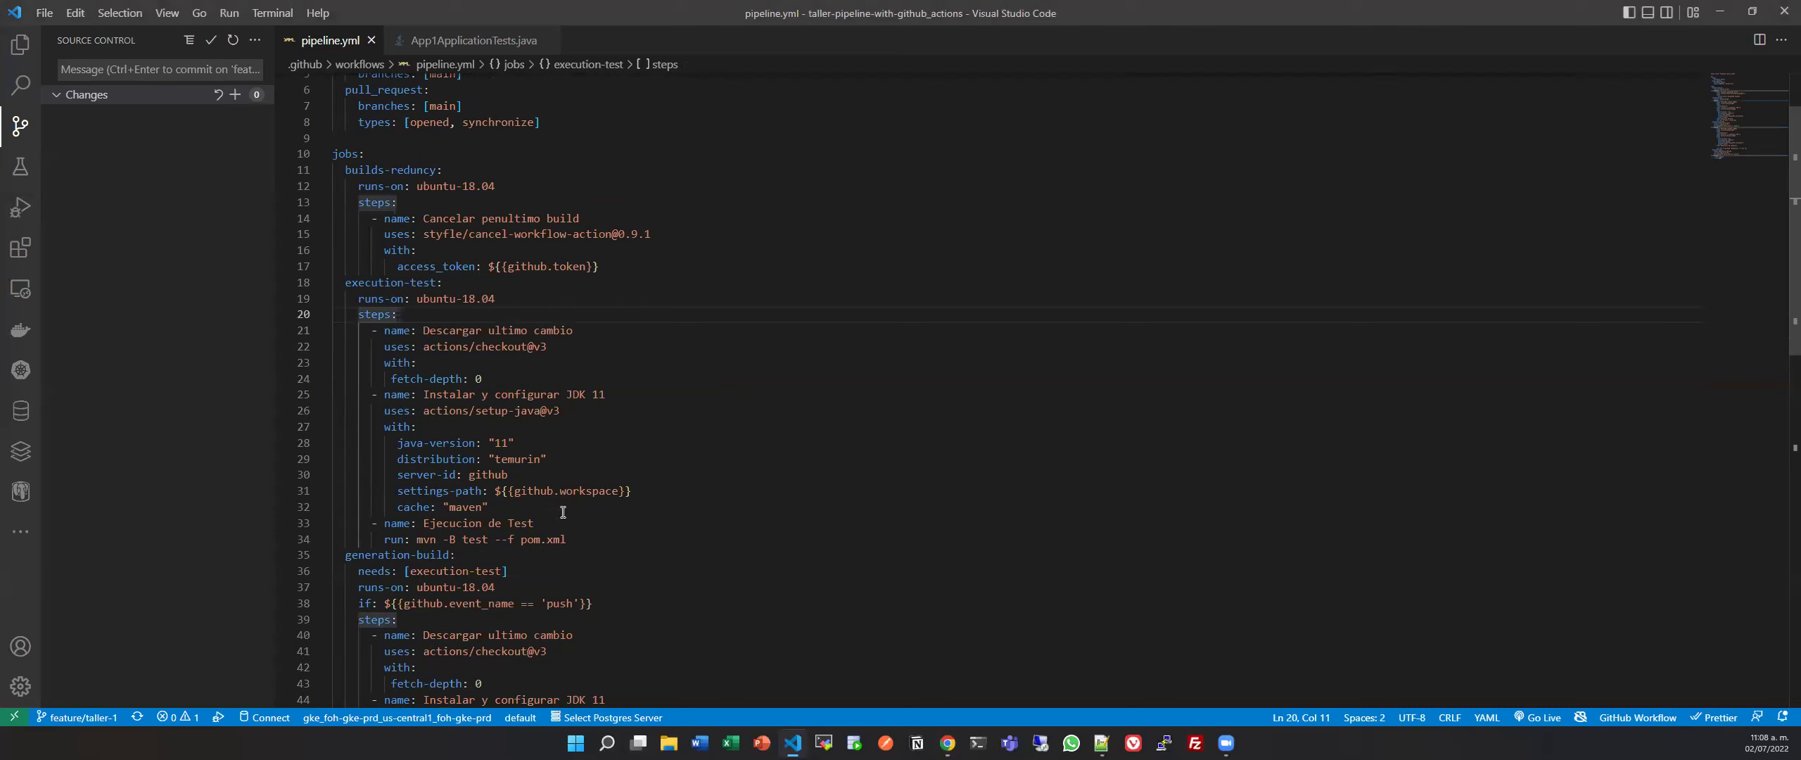
left_click(609, 538)
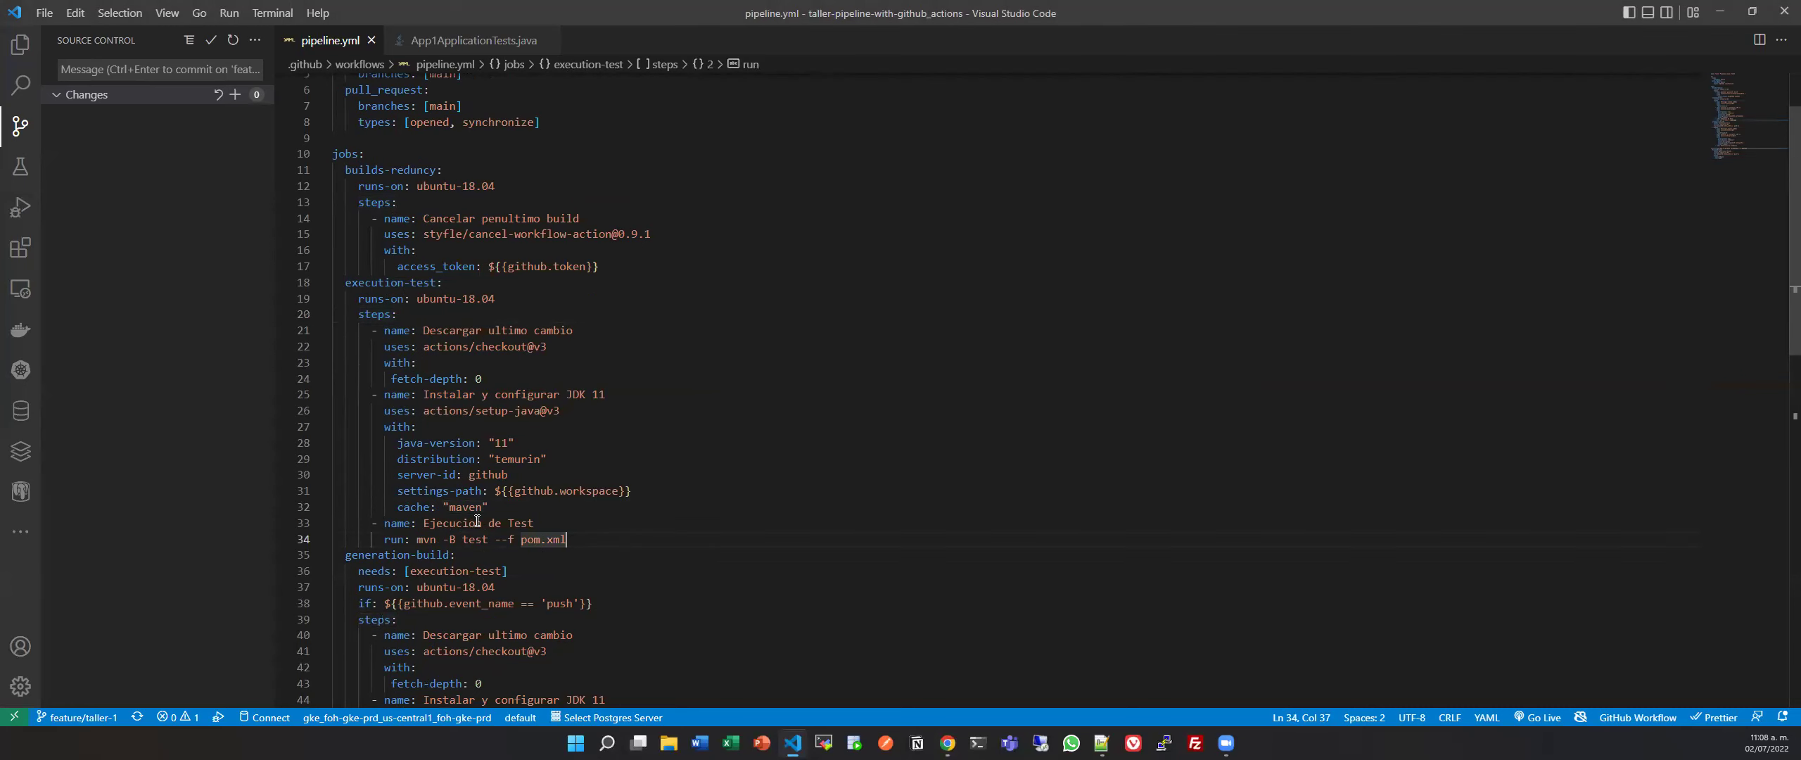
mouse_move(478, 412)
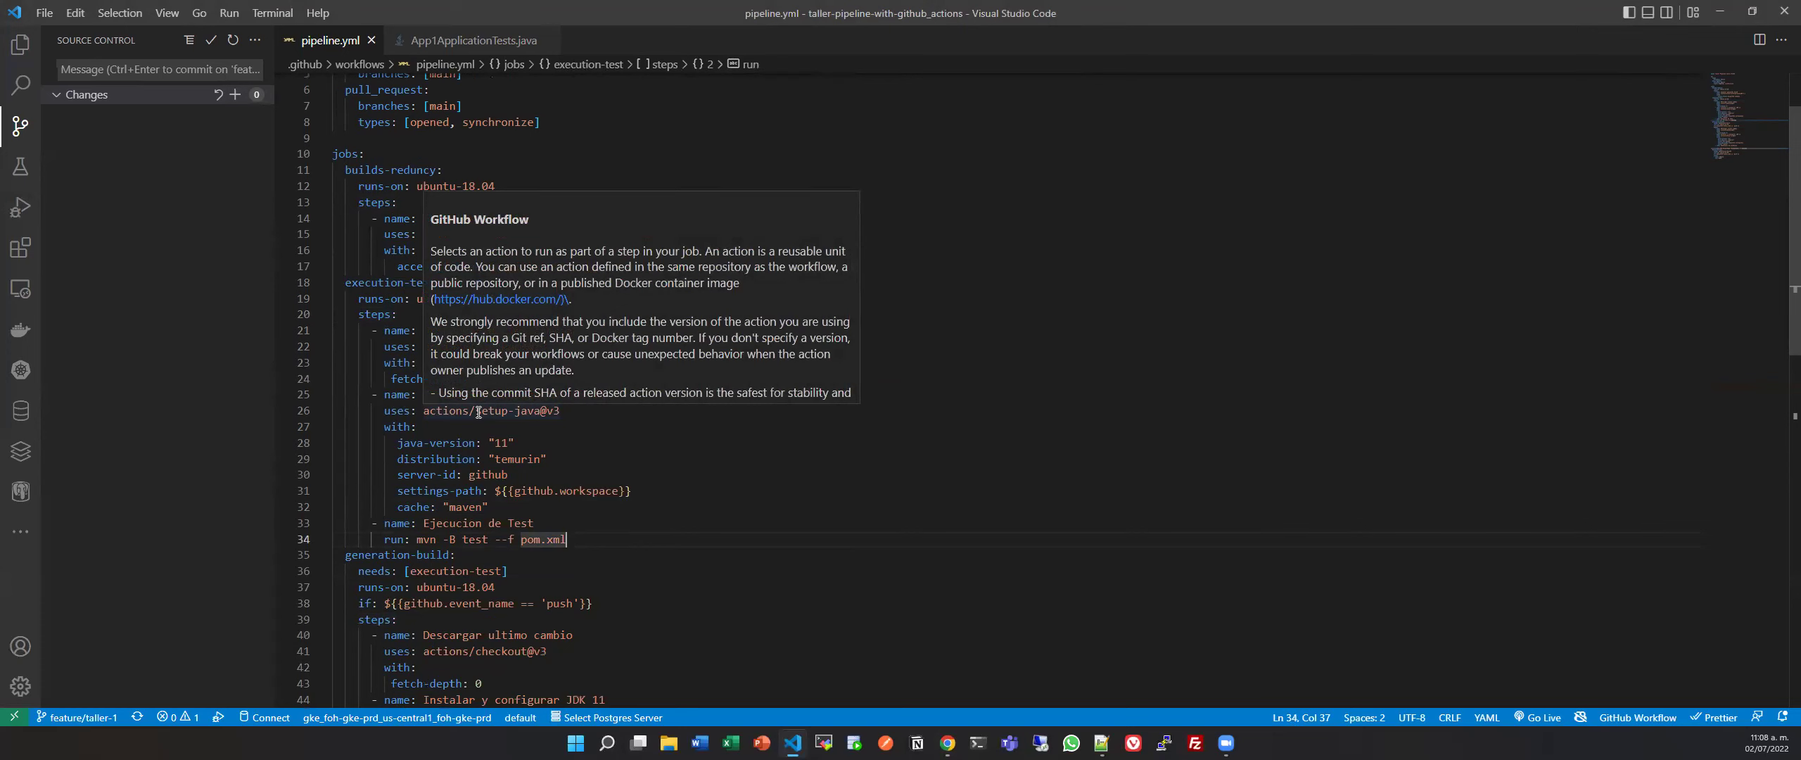
scroll(478, 412, "down", 3)
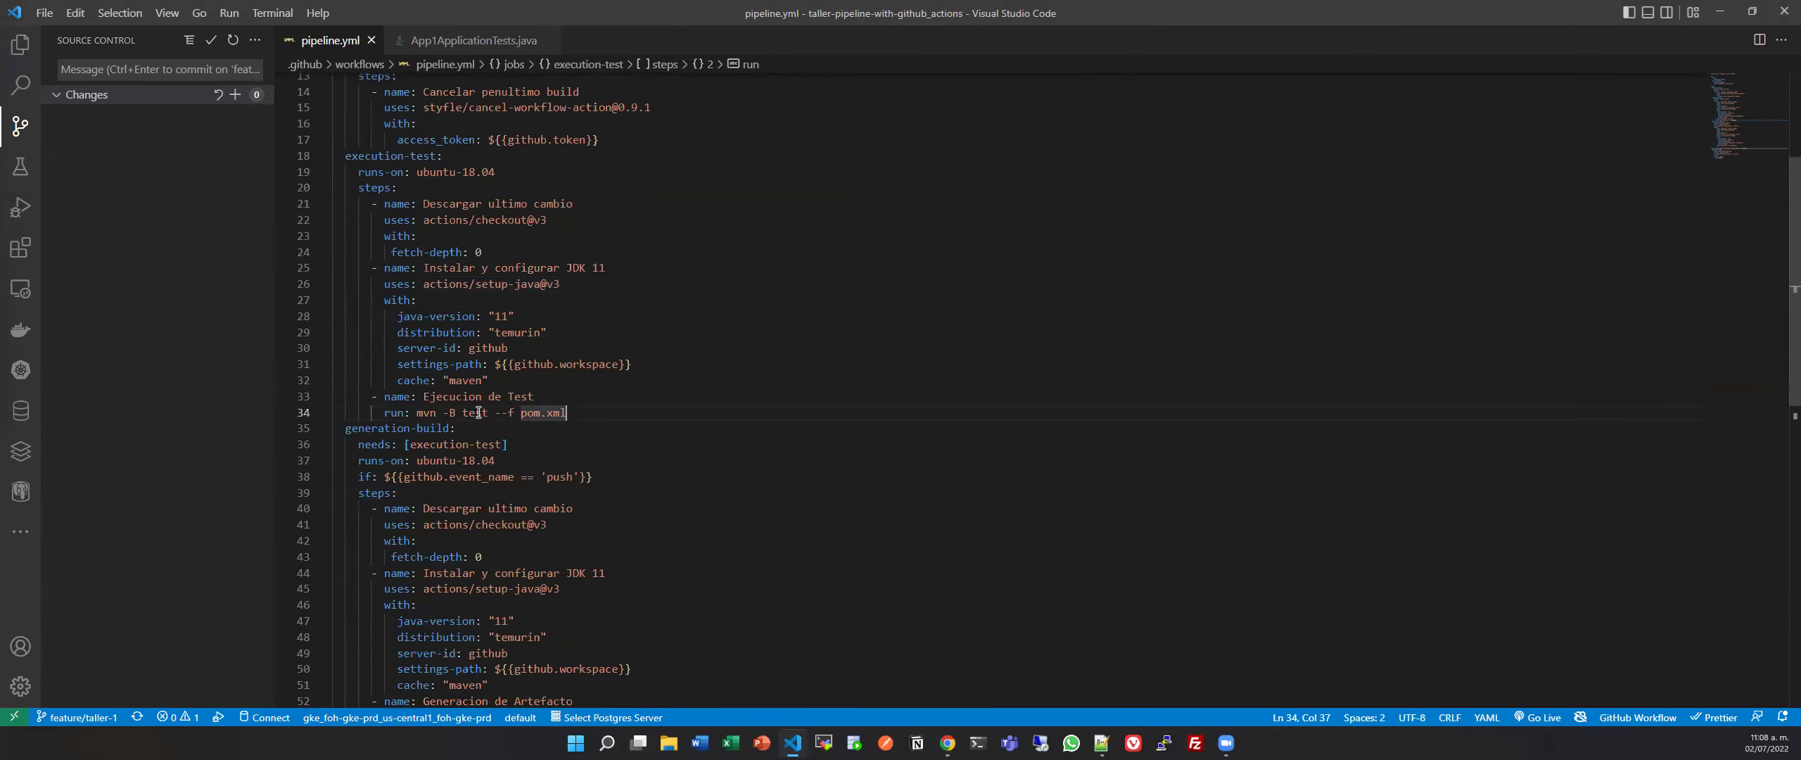
scroll(478, 412, "down", 1)
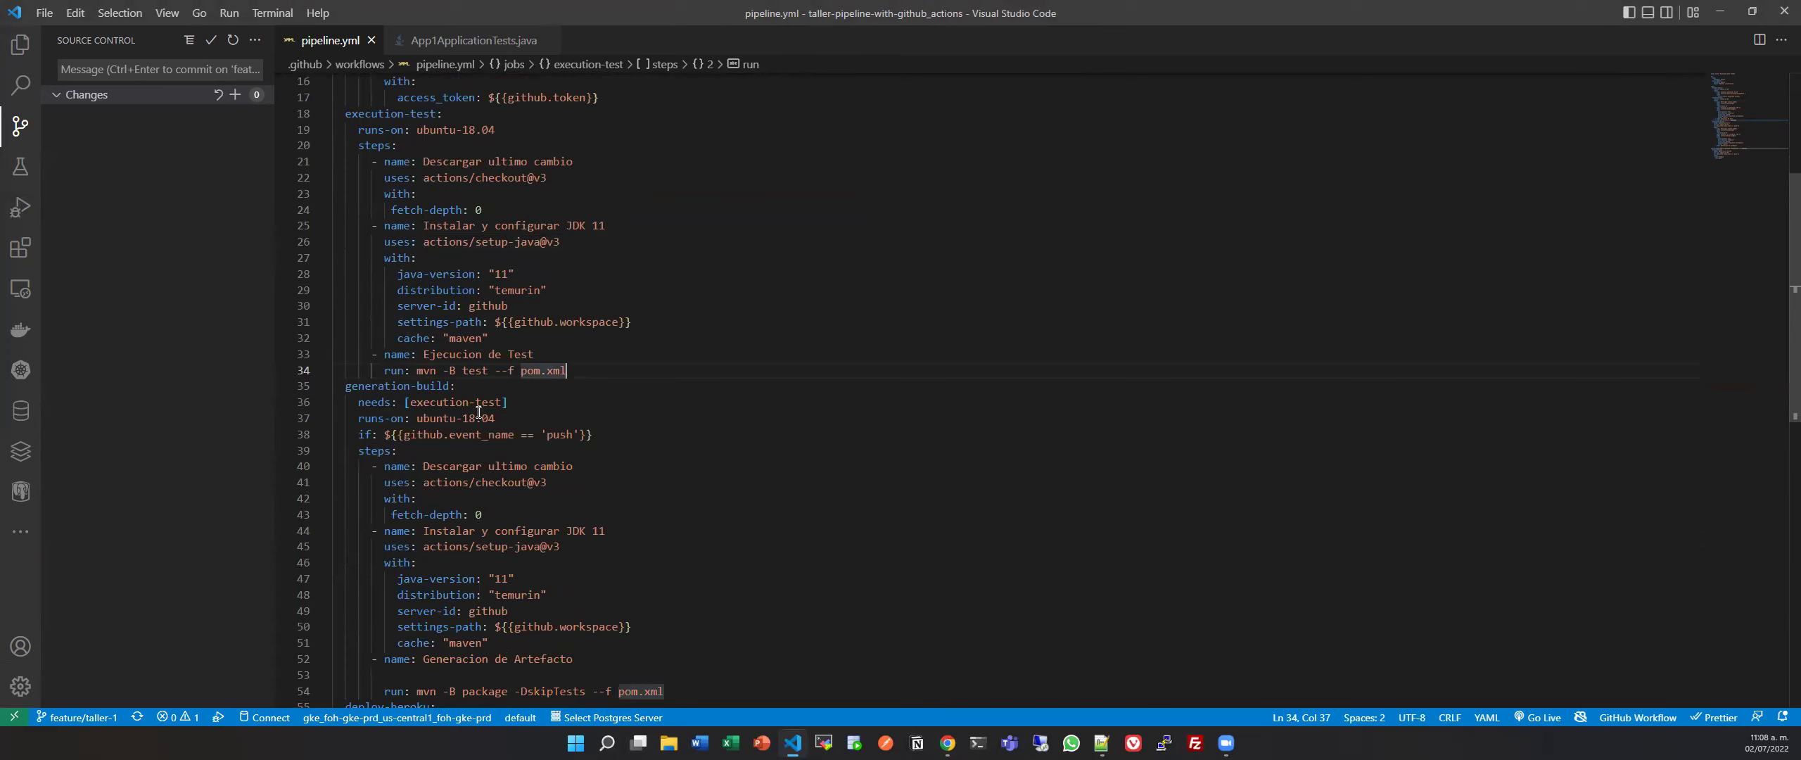
right_click(880, 350)
left_click(947, 441)
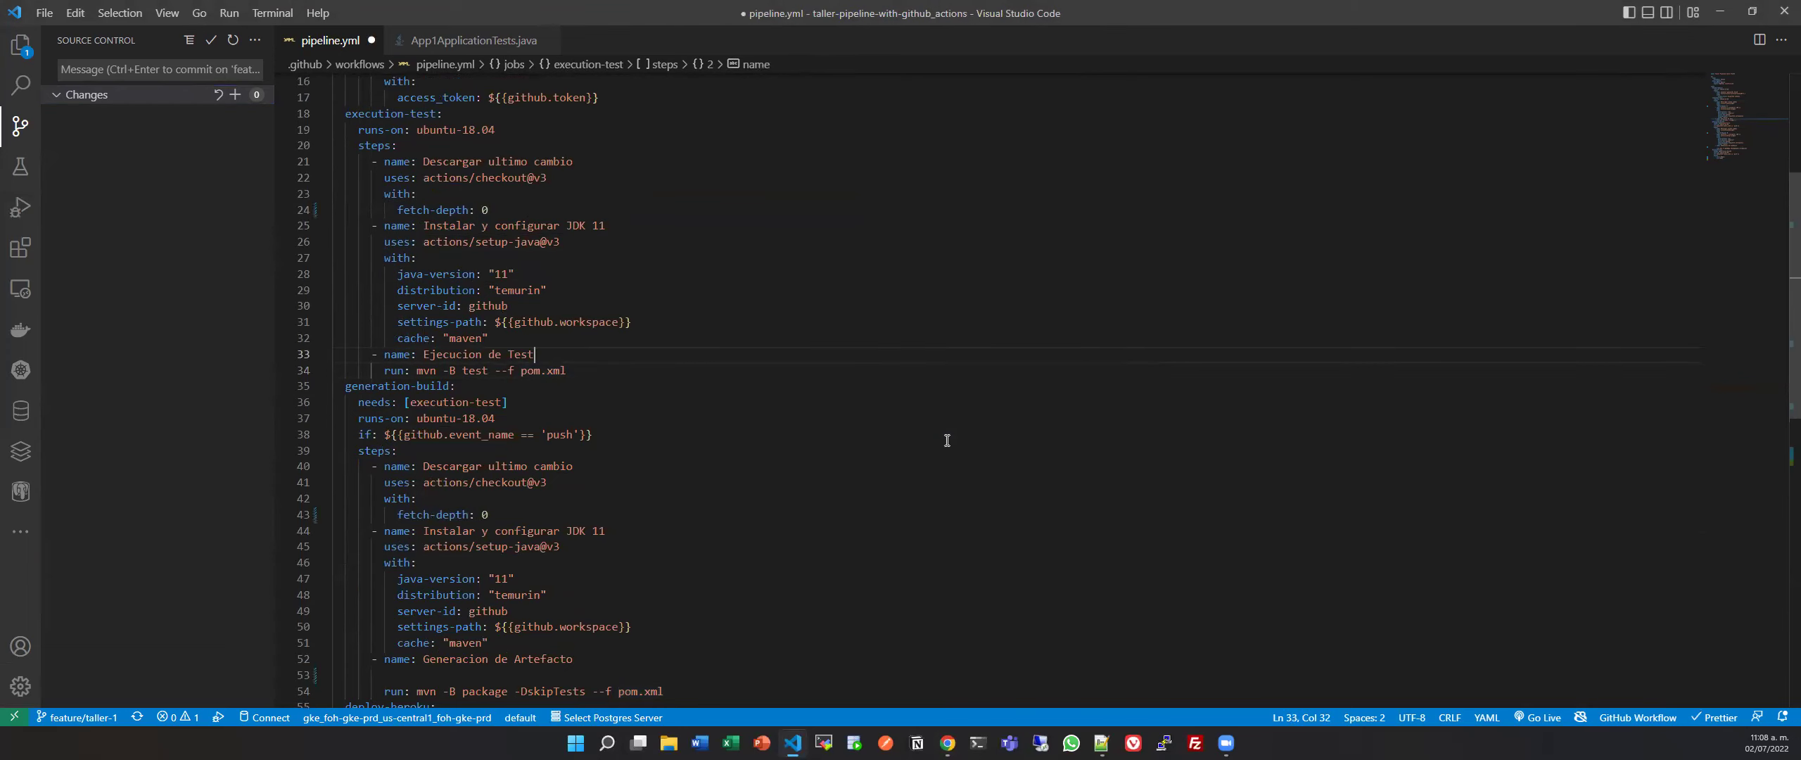
key("alt+Tab")
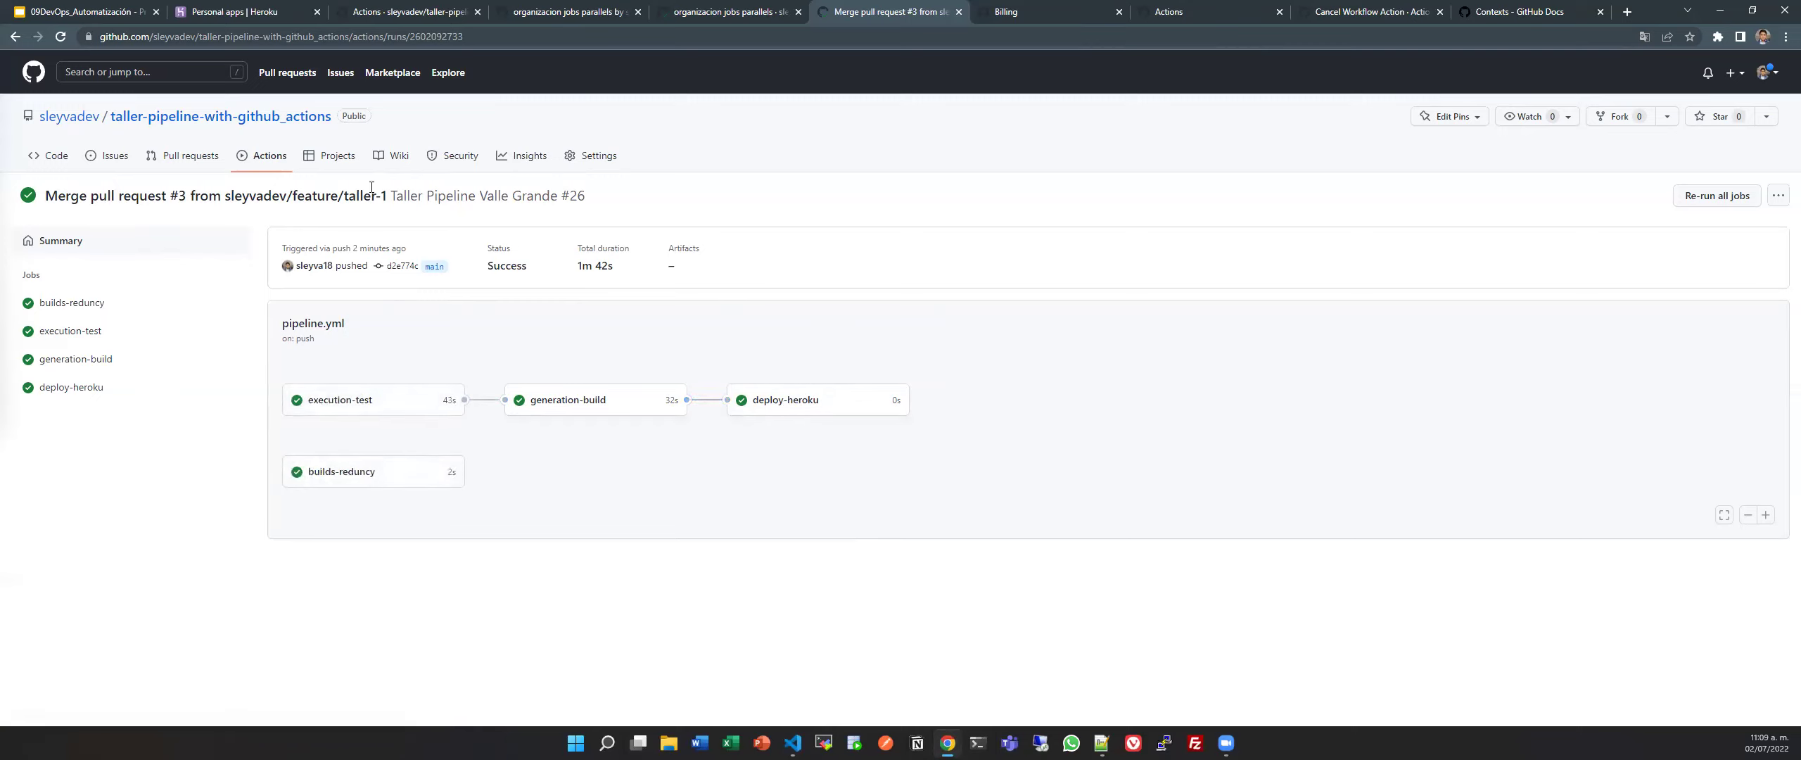
key("ctrl+Tab")
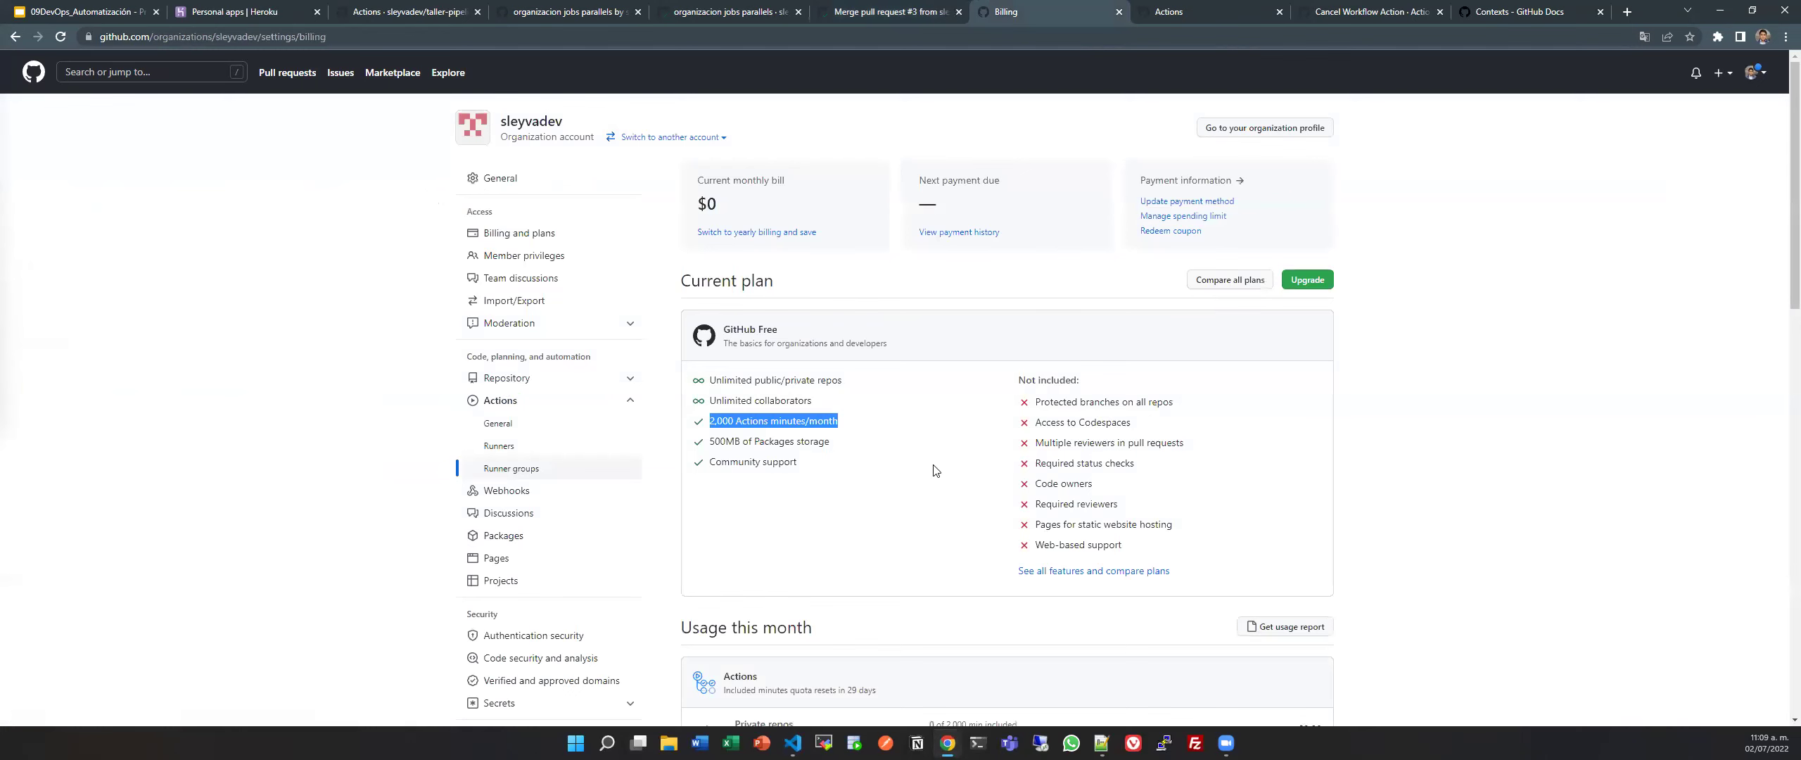
Close the Billing and Runners tabs, read the github context properties on the Contexts docs page, then close it.
key("ctrl+w")
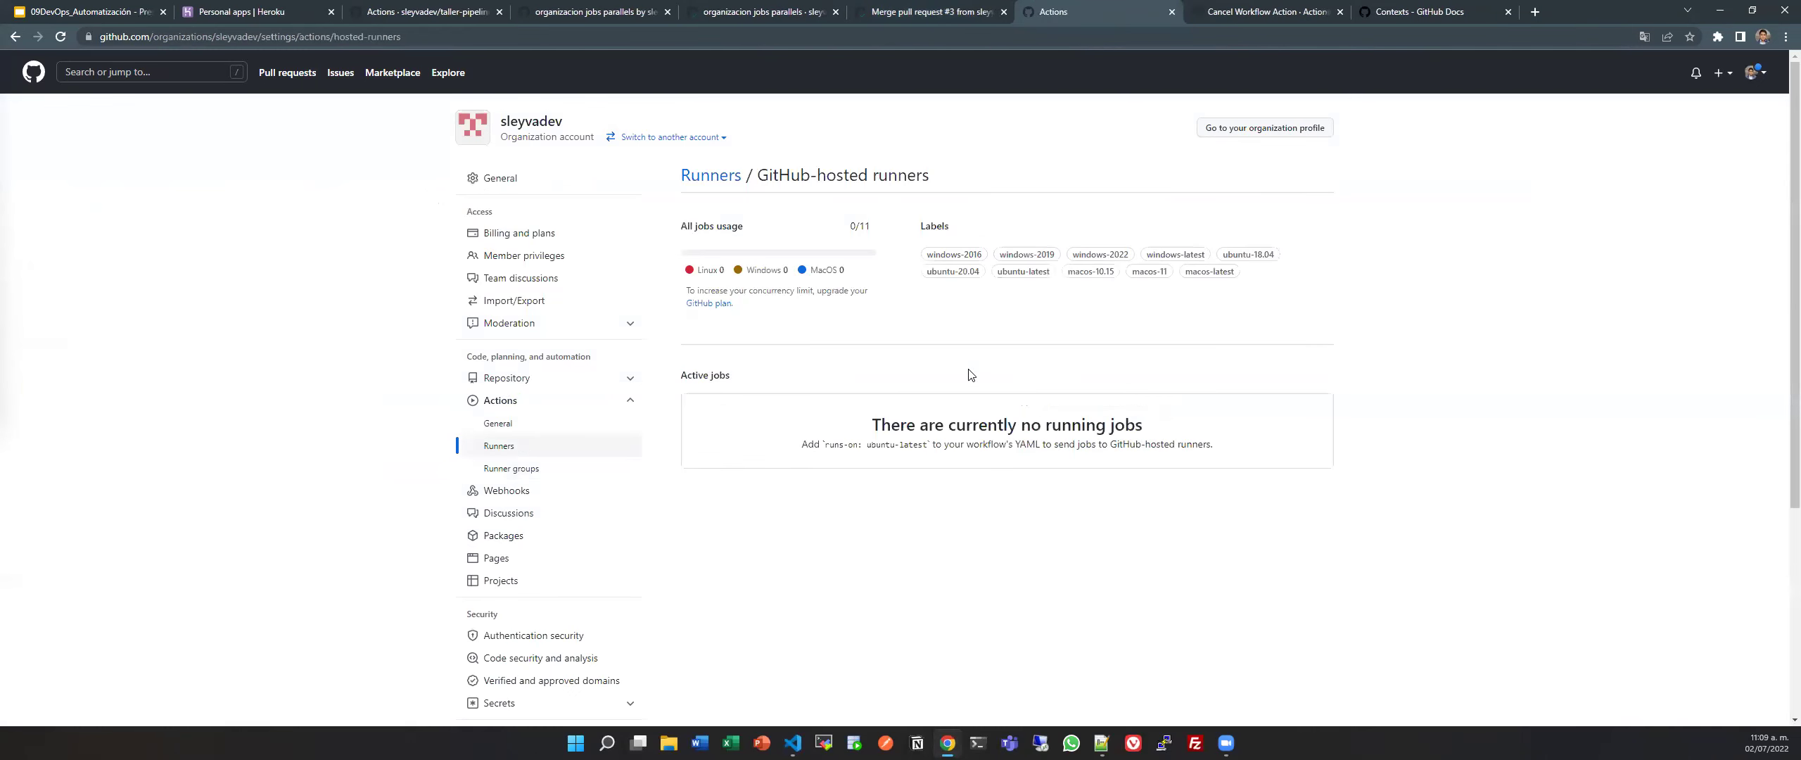
key("ctrl+w")
key("ctrl+w")
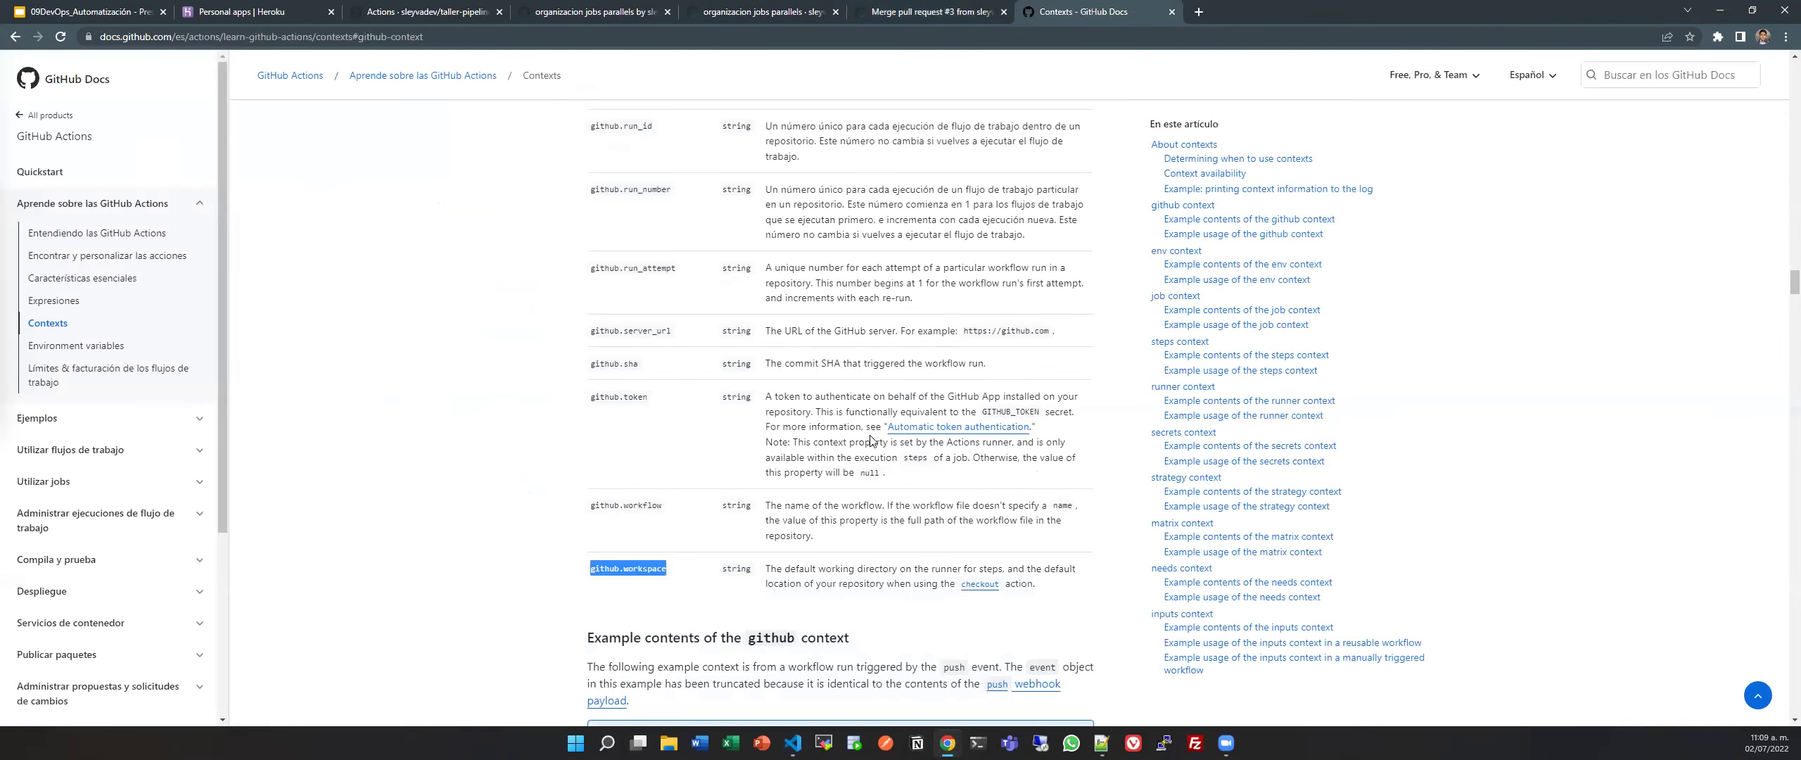
scroll(871, 434, "up", 20)
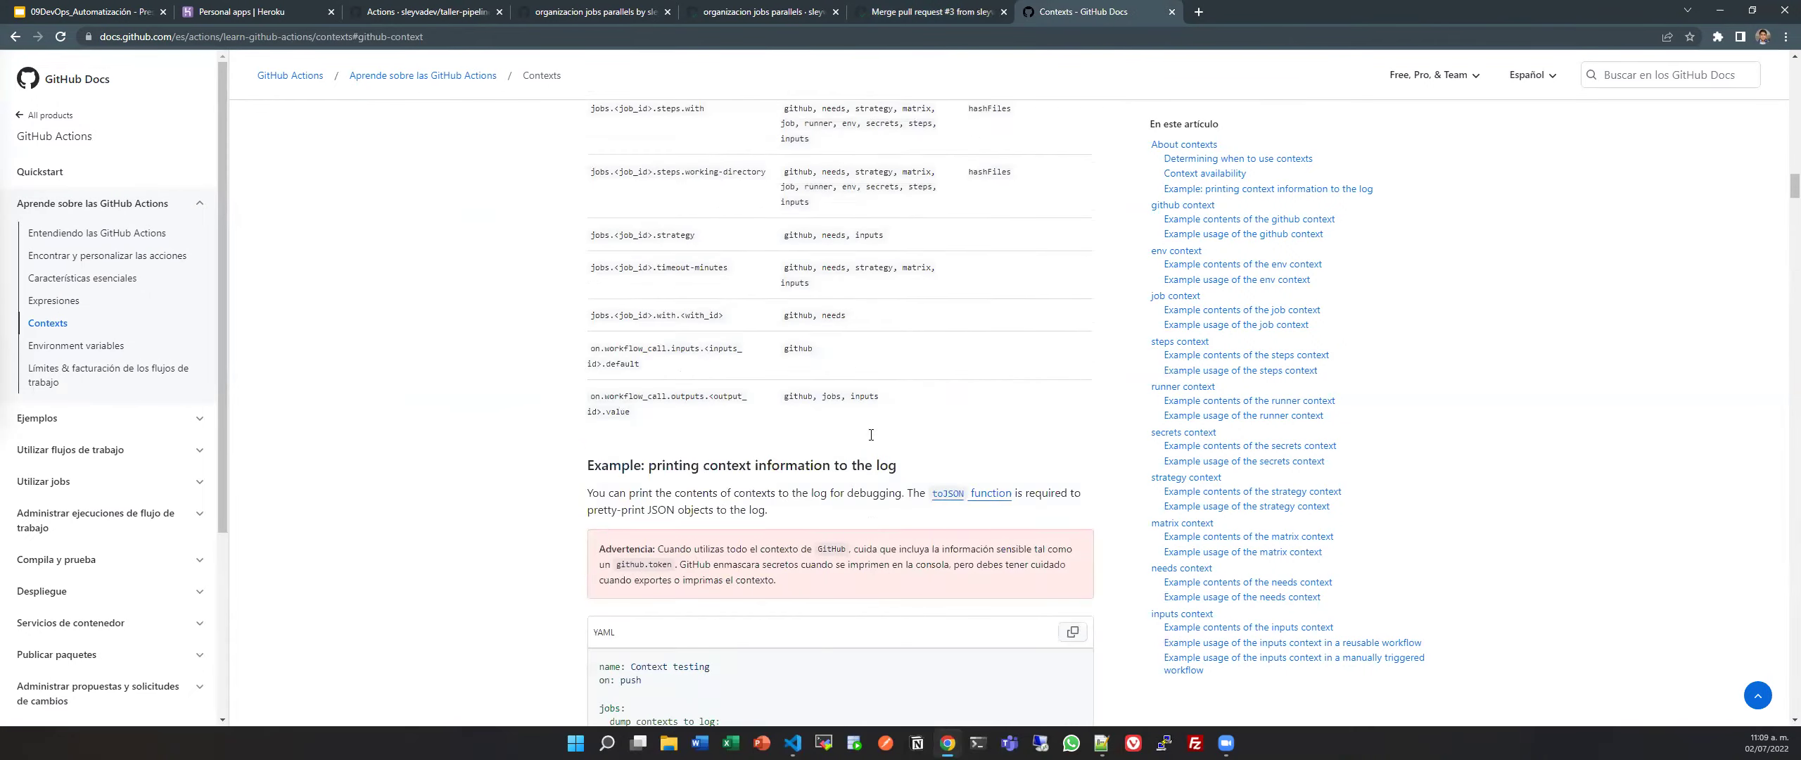
scroll(871, 434, "up", 10)
scroll(871, 435, "down", 15)
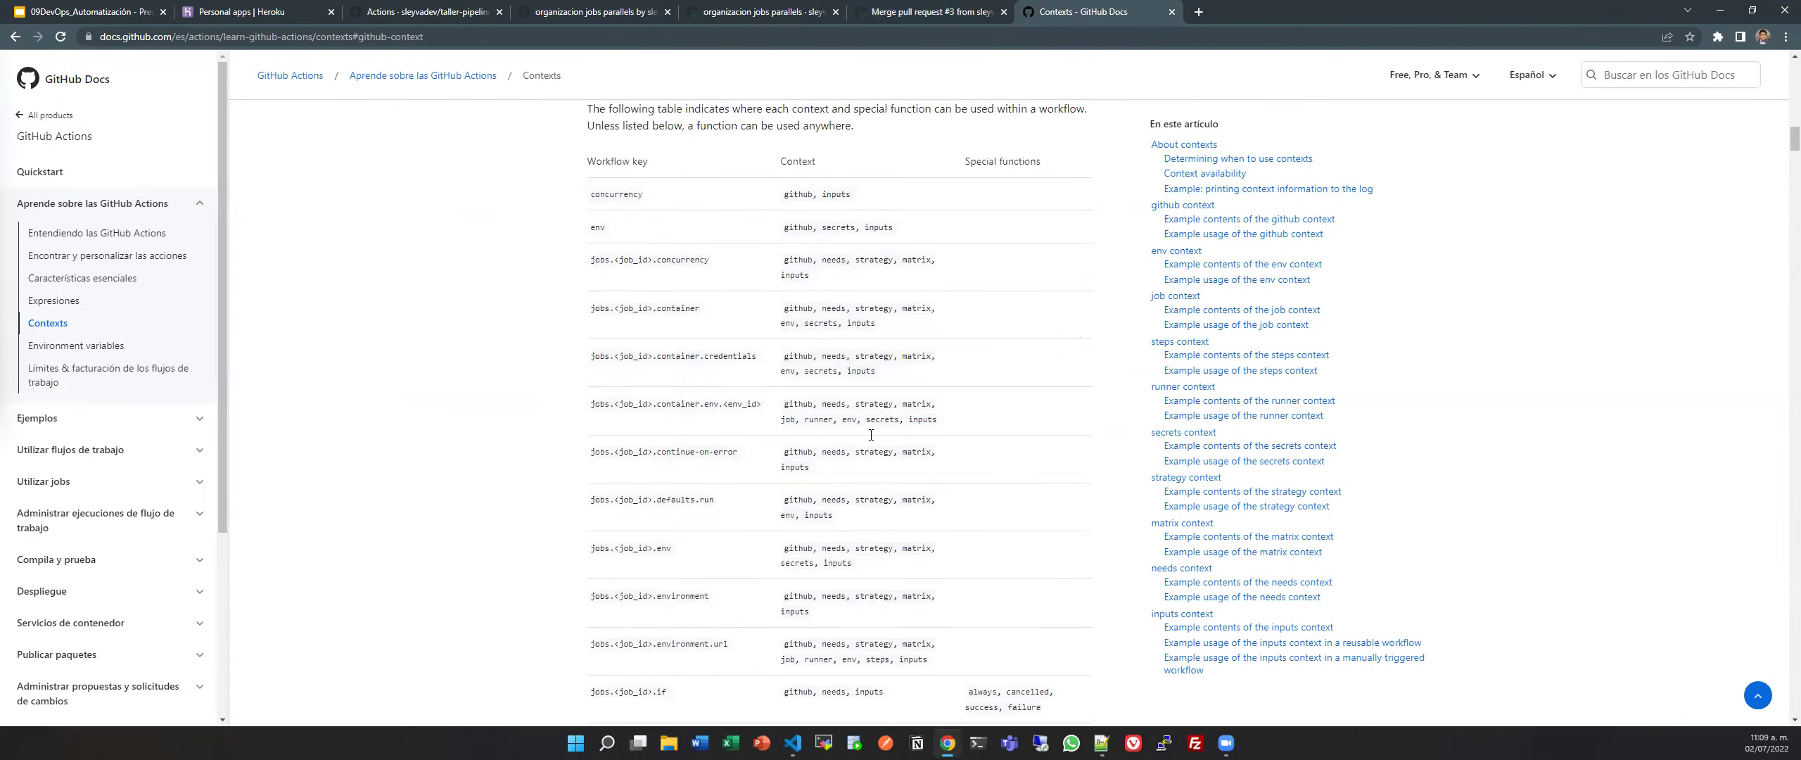
scroll(871, 435, "down", 15)
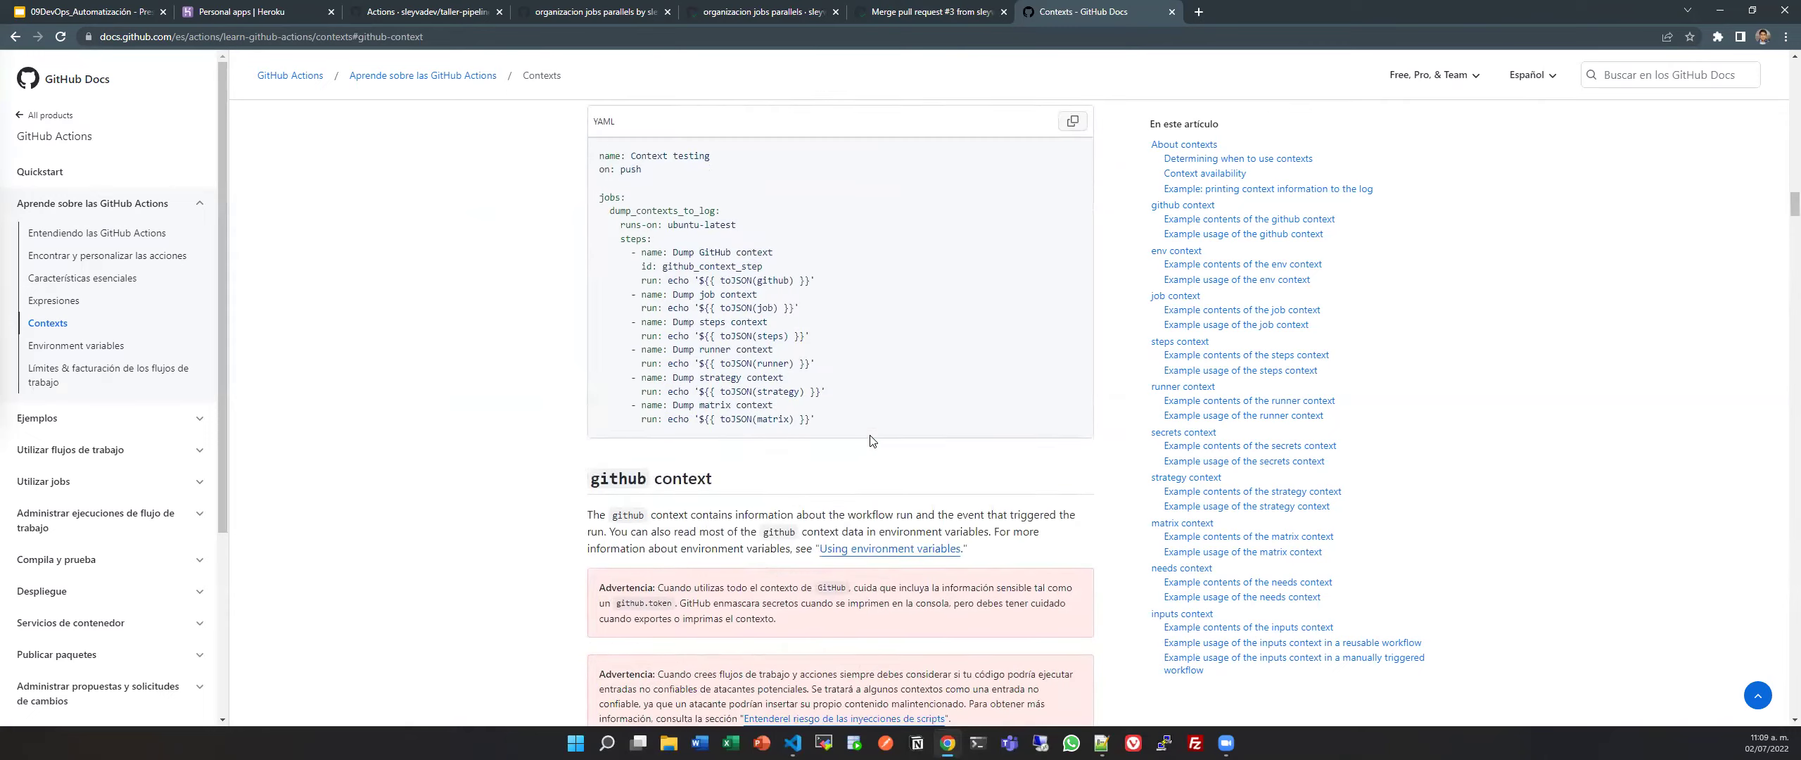
scroll(870, 437, "up", 2)
scroll(870, 436, "down", 16)
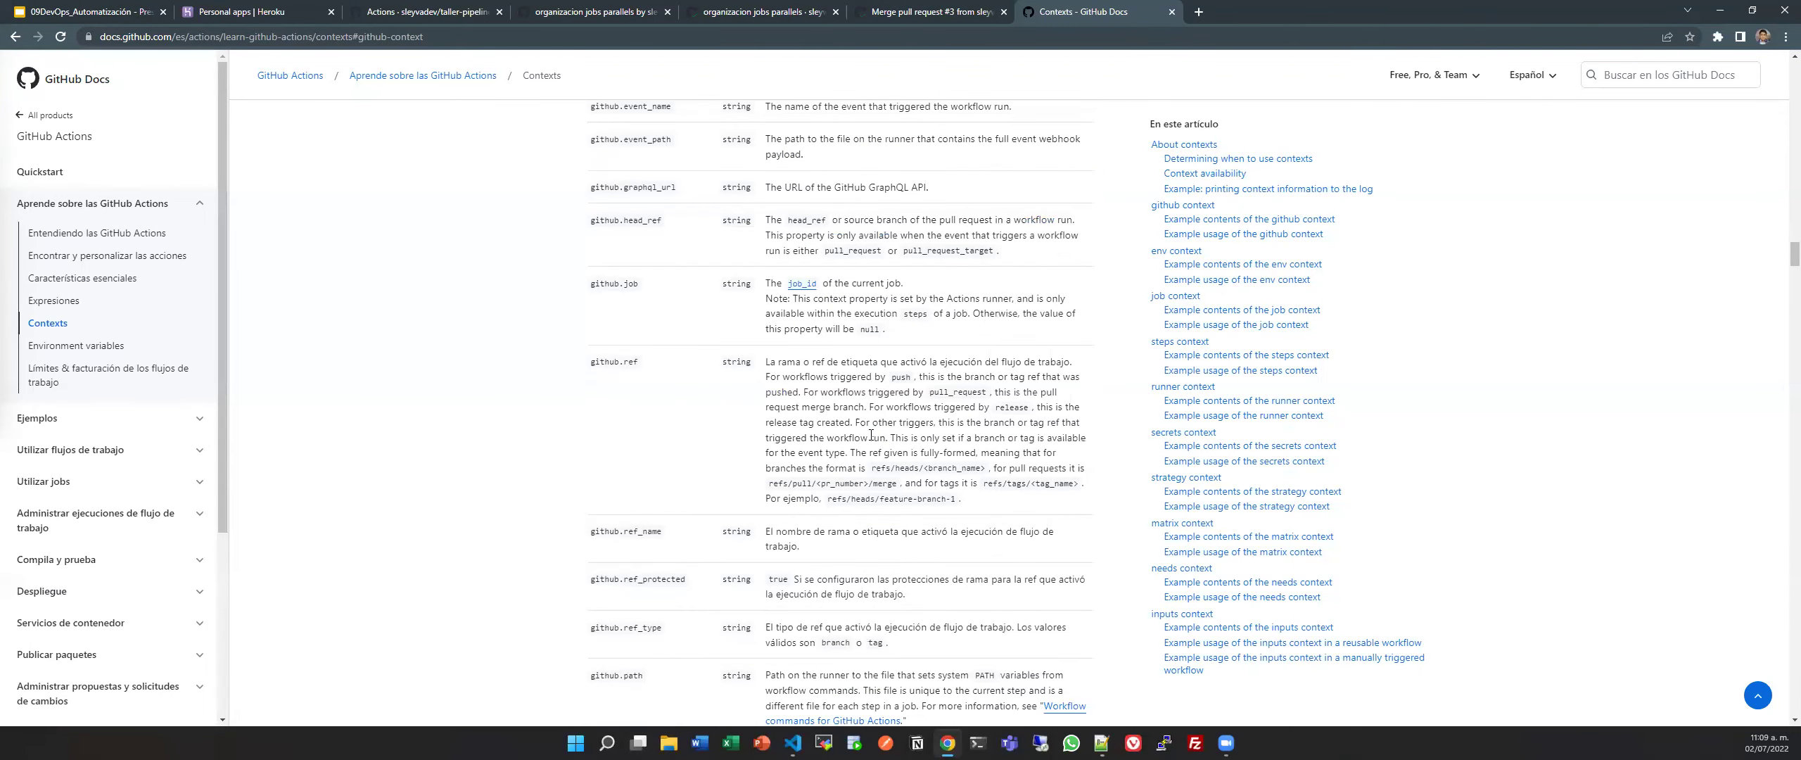
scroll(870, 435, "down", 4)
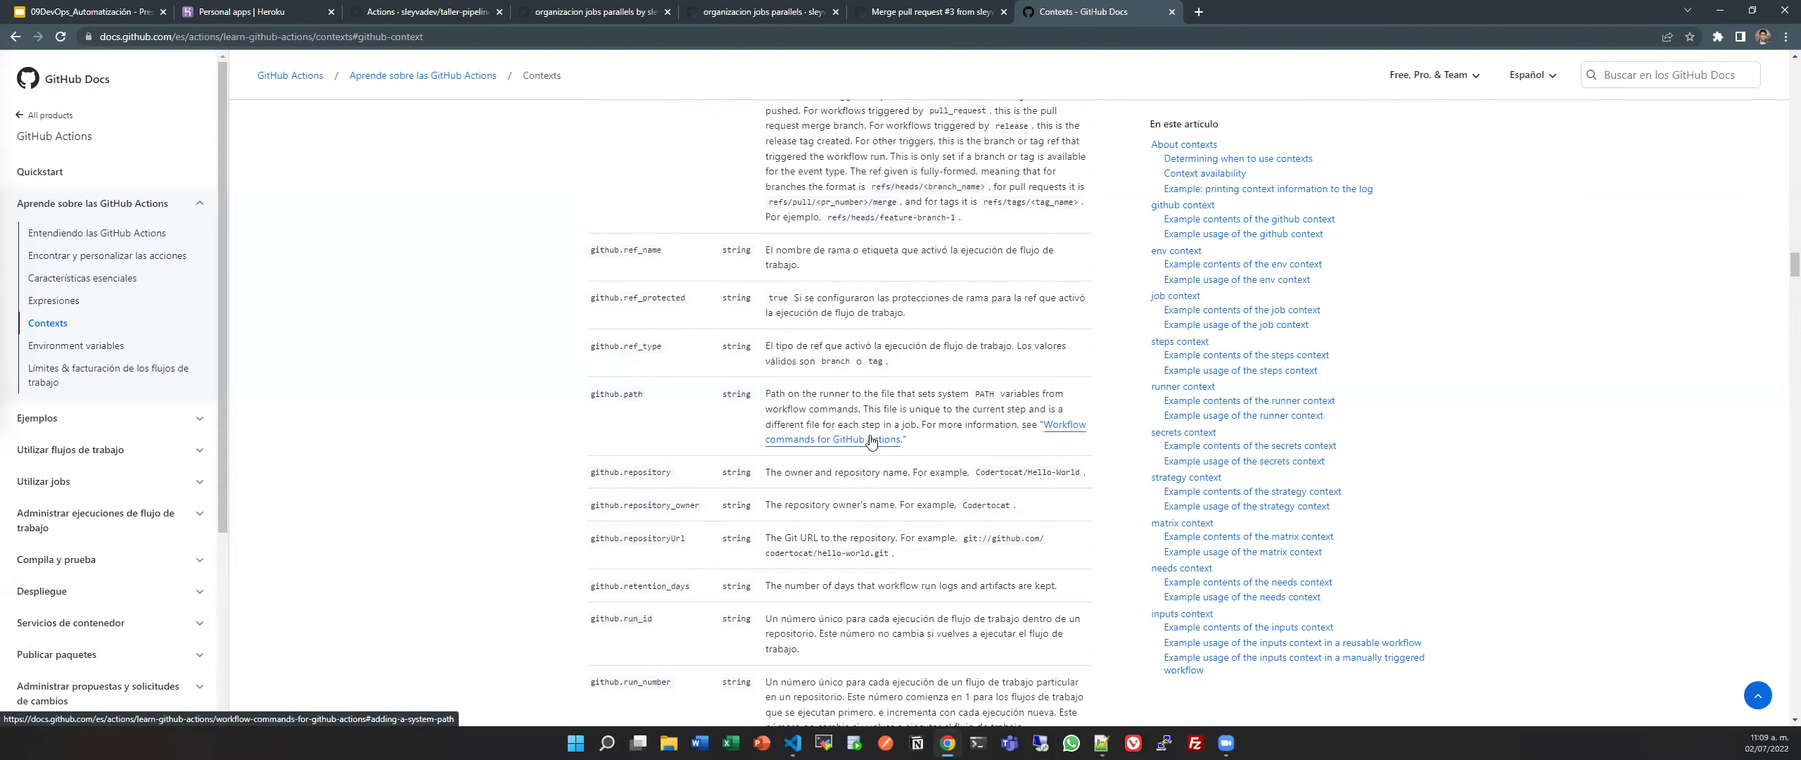
scroll(871, 440, "down", 5)
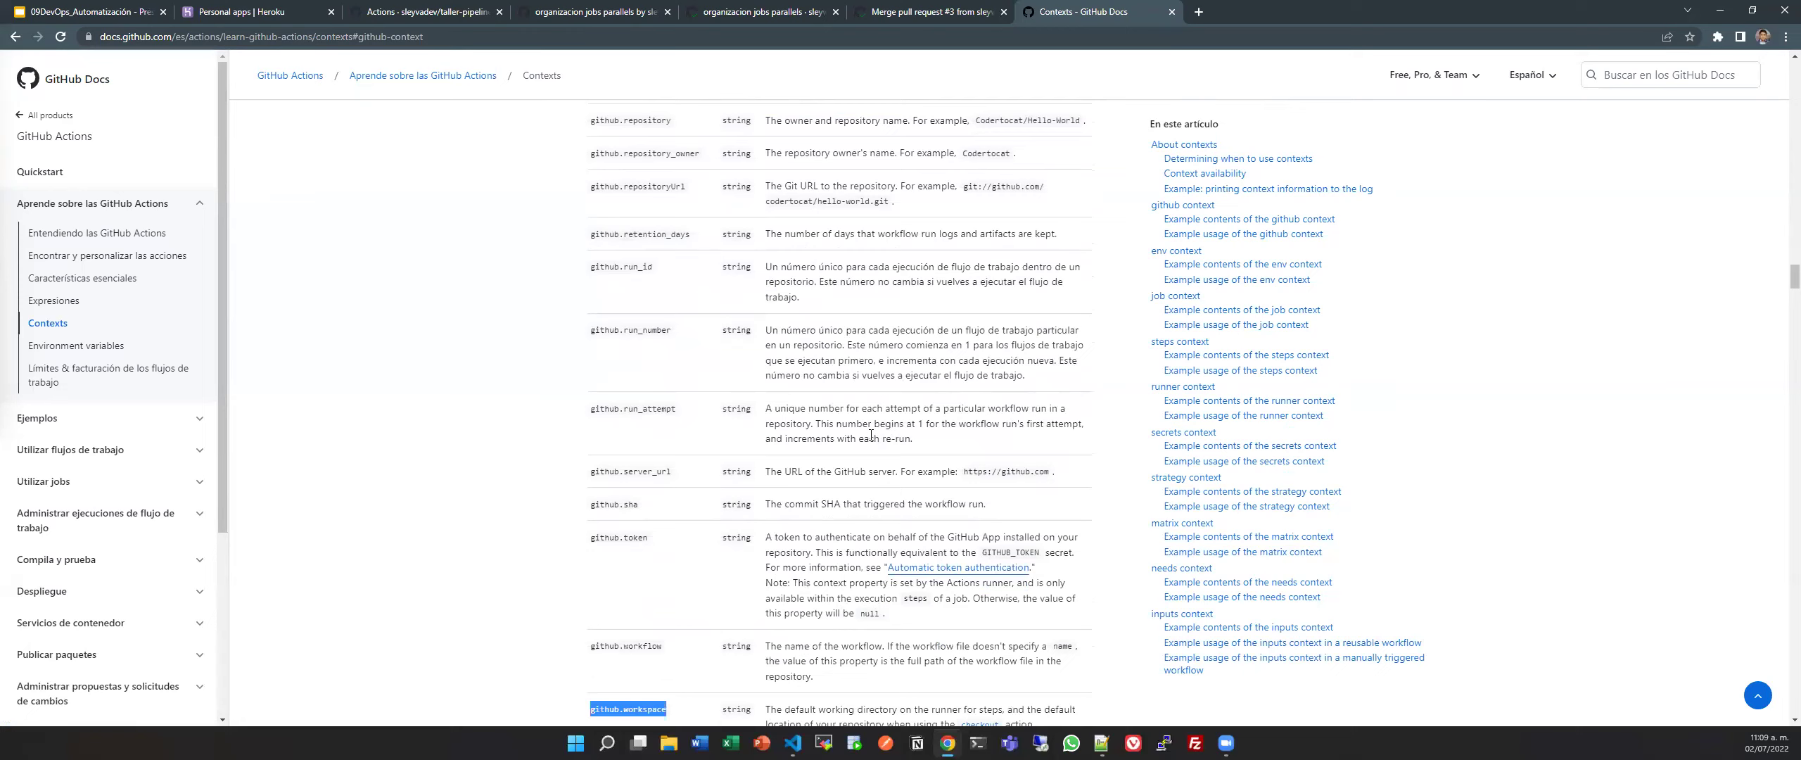
scroll(870, 435, "down", 2)
scroll(871, 435, "down", 7)
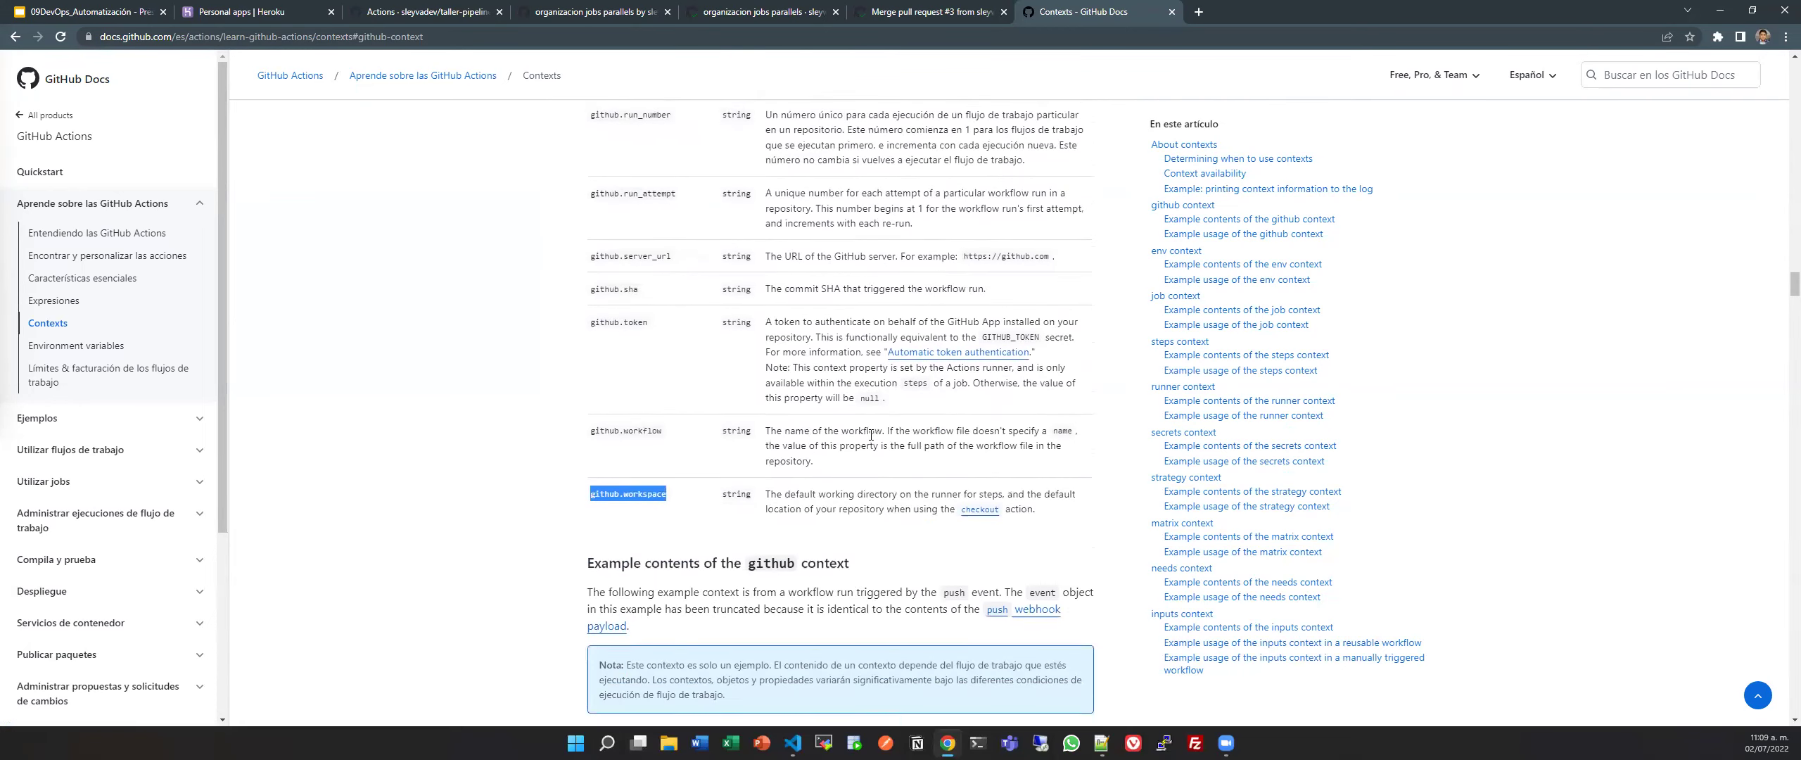
scroll(871, 440, "down", 9)
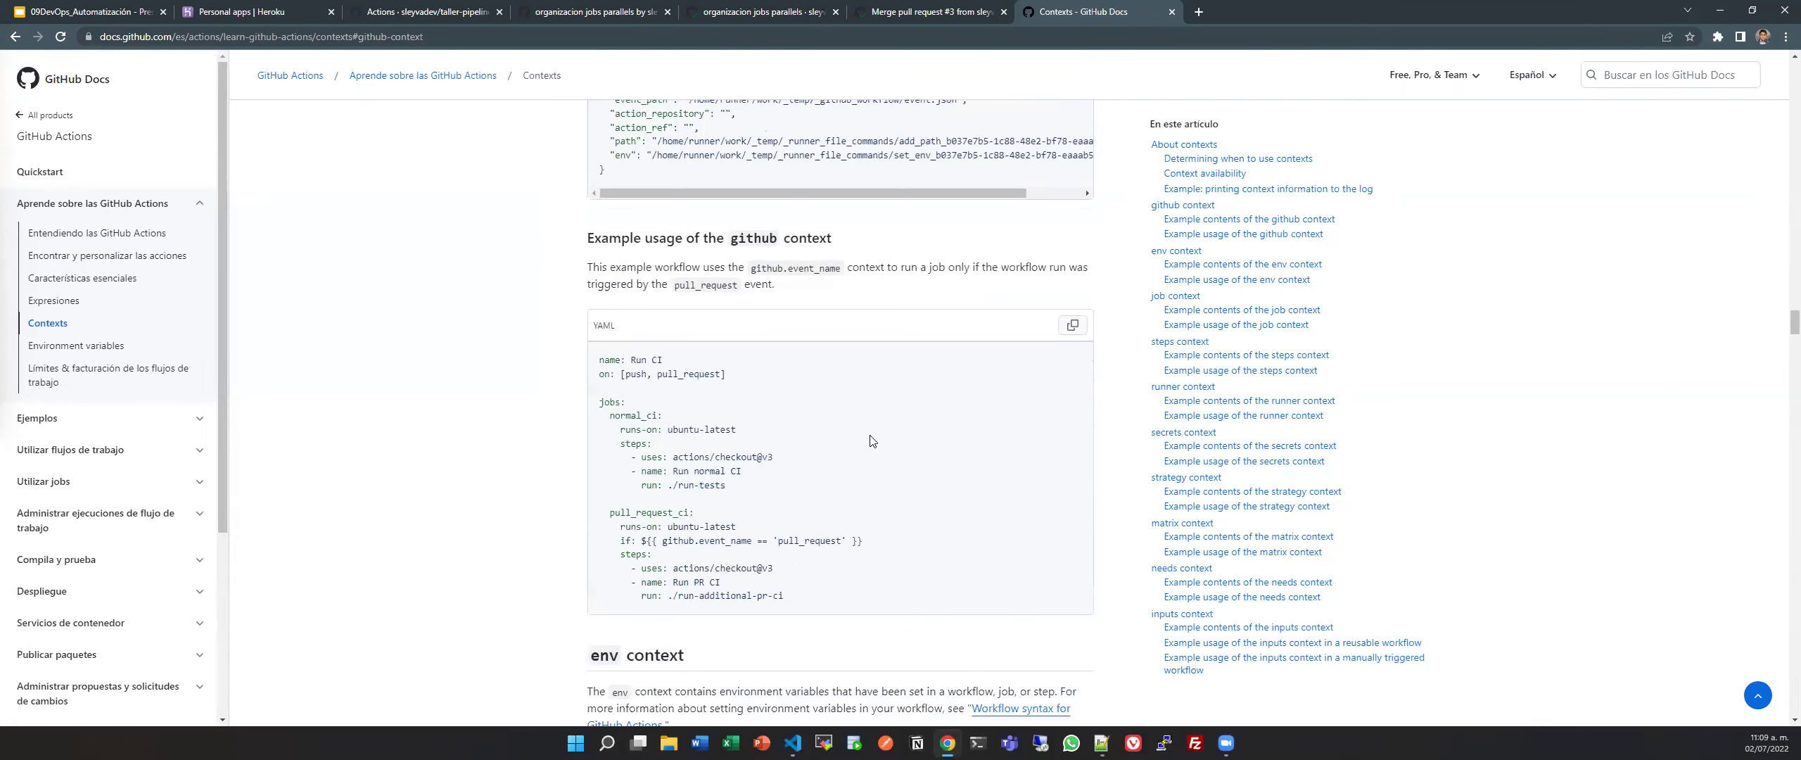
scroll(871, 442, "down", 5)
scroll(871, 441, "up", 20)
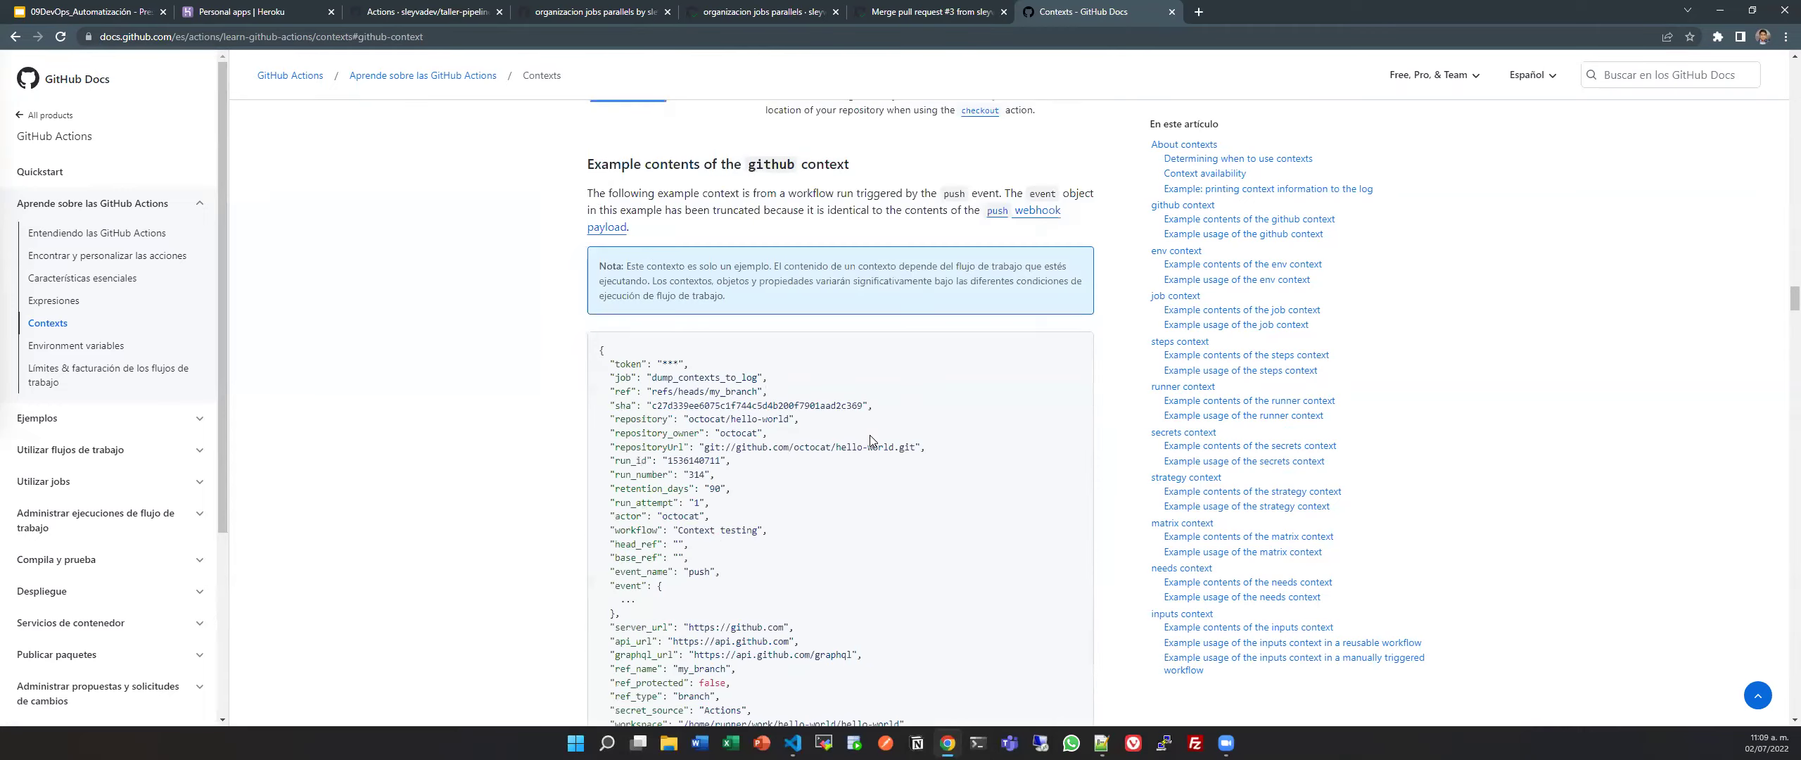
scroll(871, 441, "up", 20)
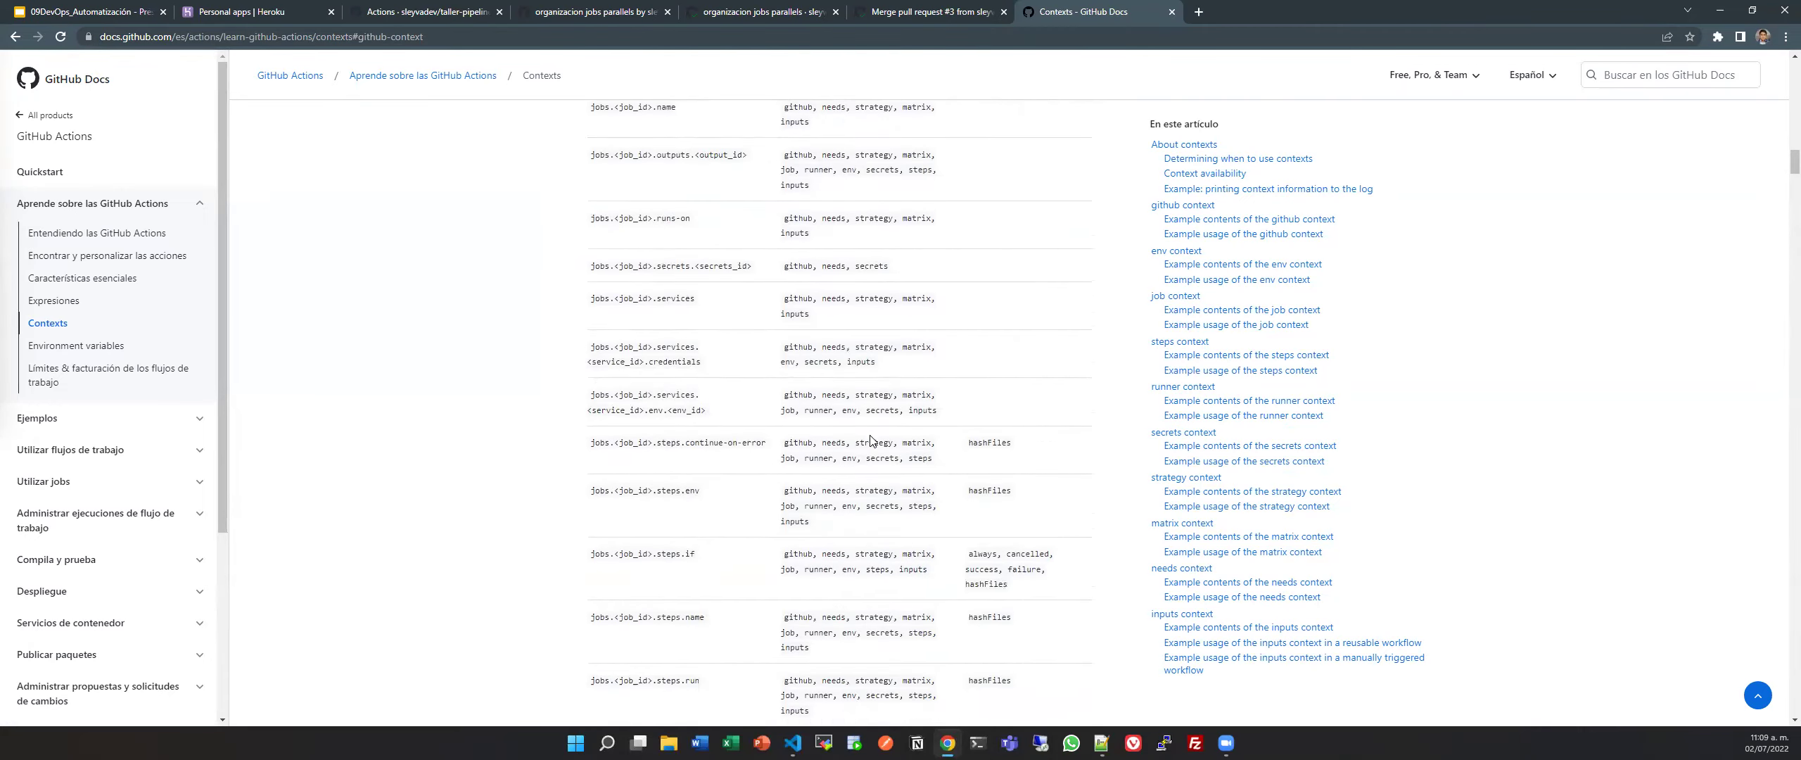
scroll(871, 441, "up", 6)
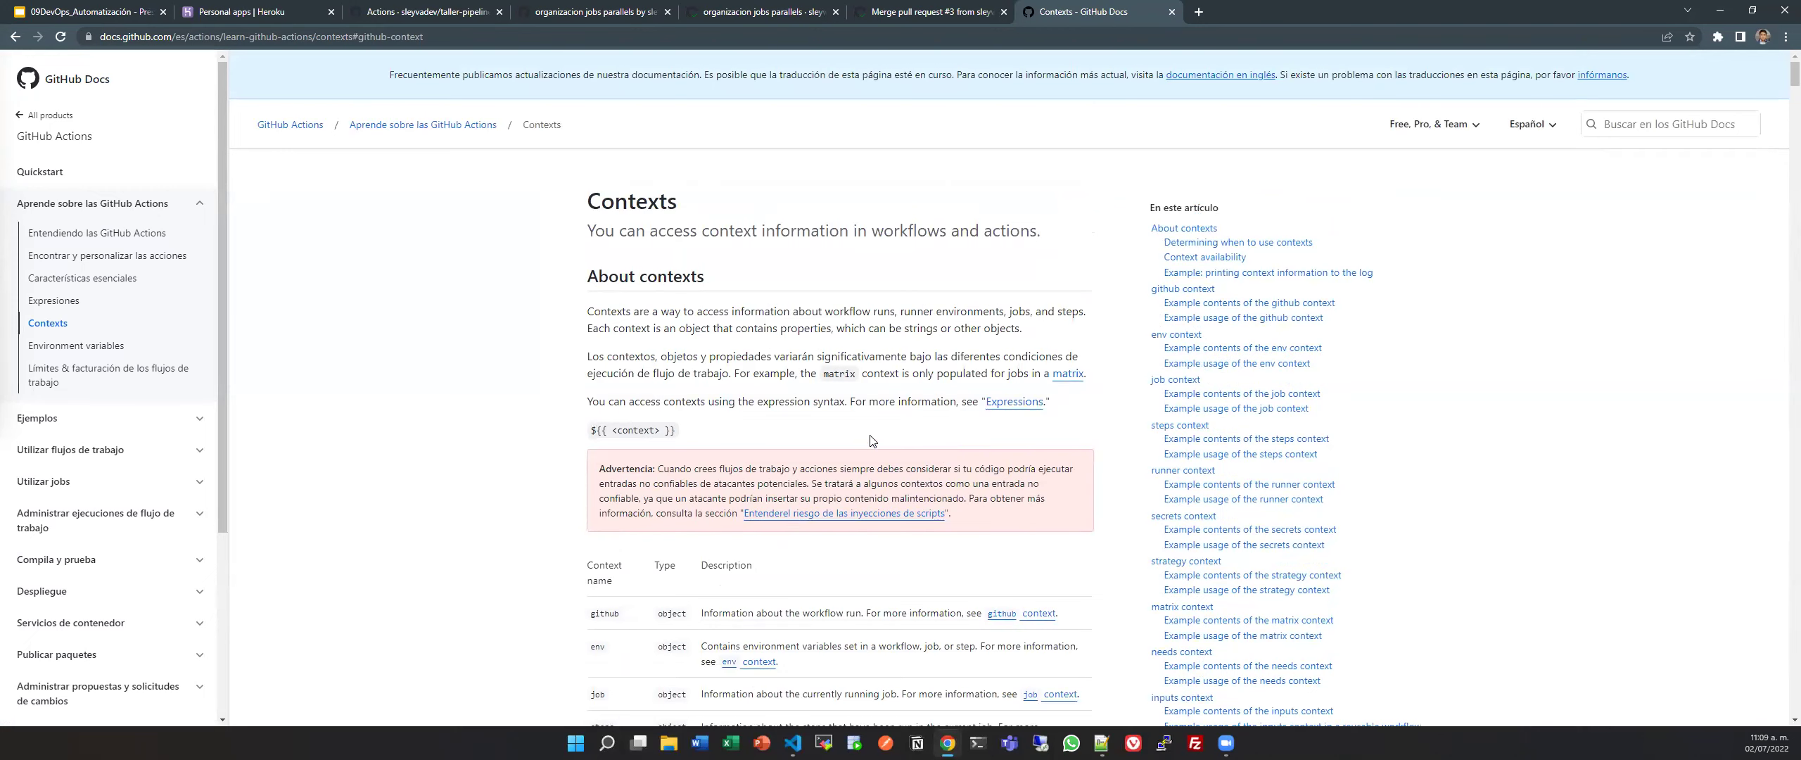
key("ctrl+w")
Delete app1-gha from its Settings by confirming its name and reauthenticating.
key("ctrl+2")
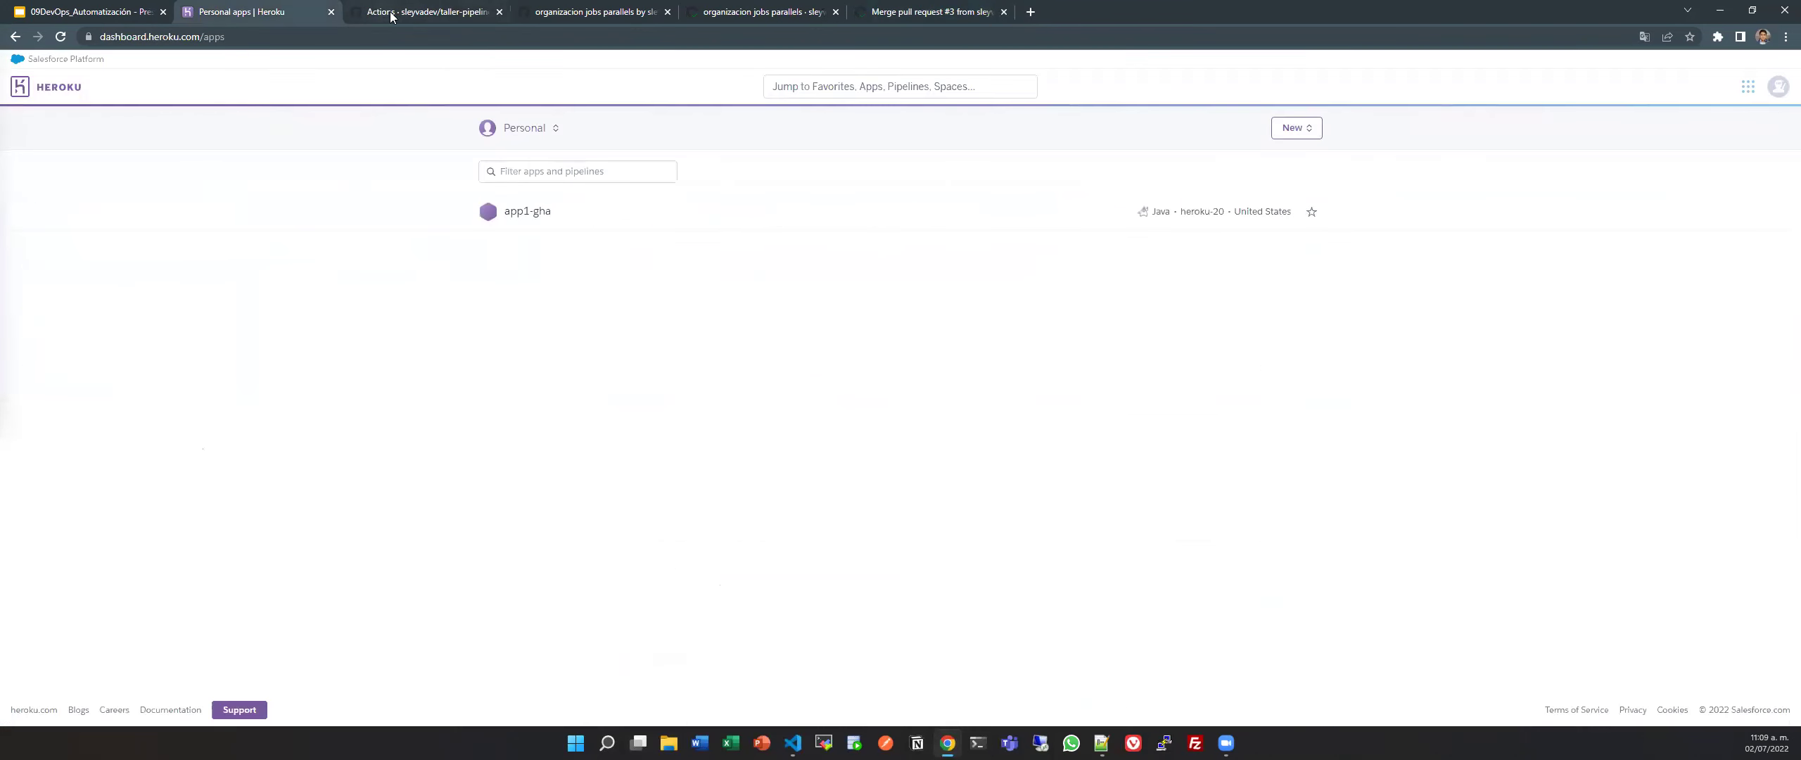
left_click(542, 213)
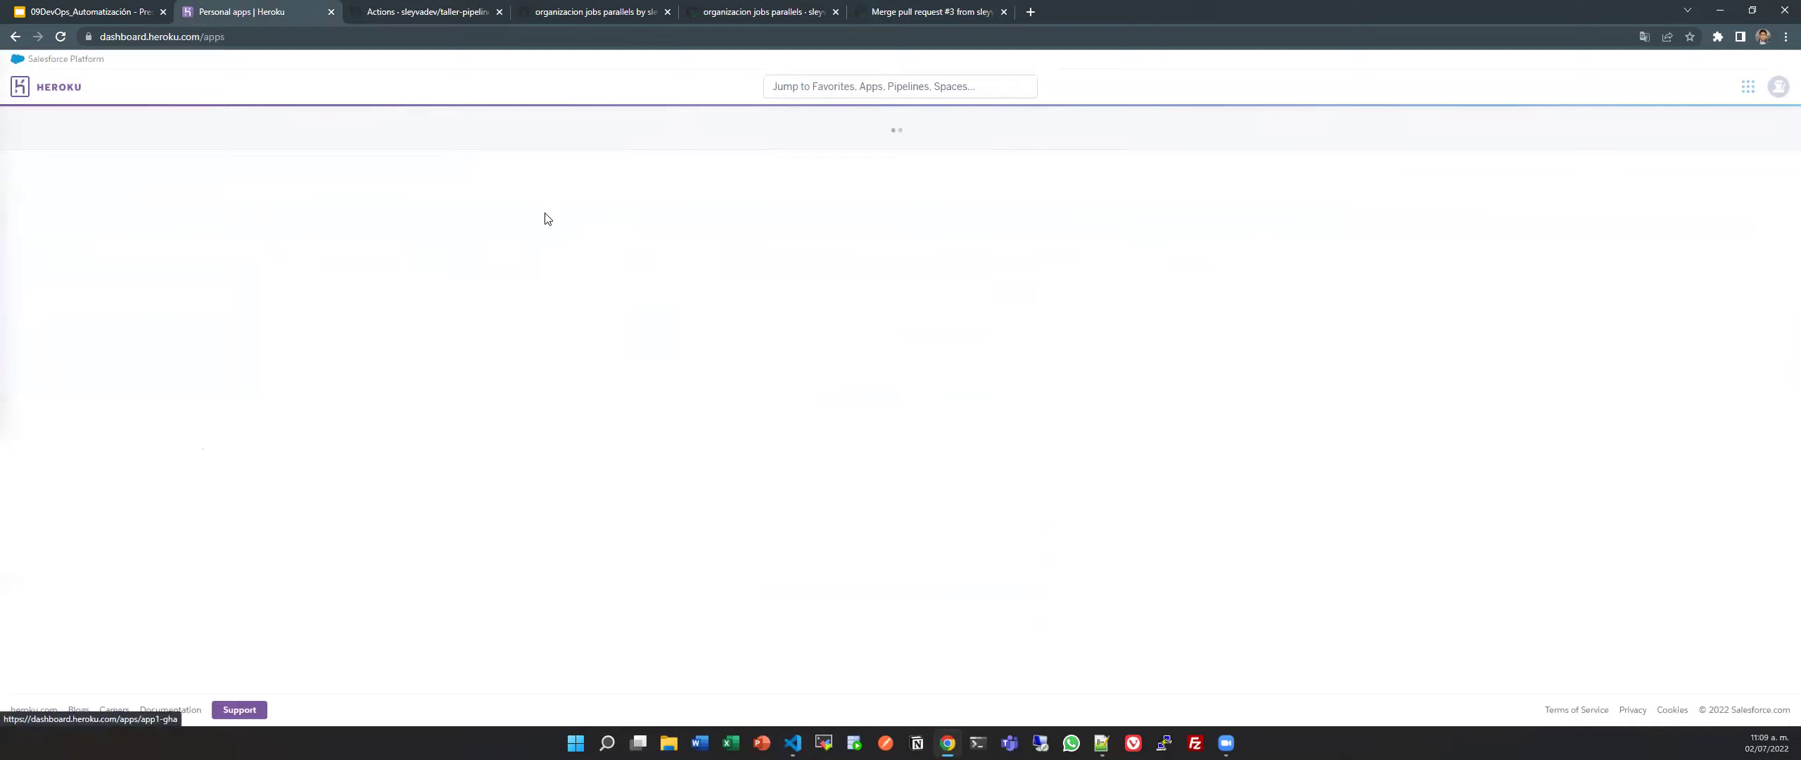
left_click(851, 175)
scroll(777, 630, "down", 12)
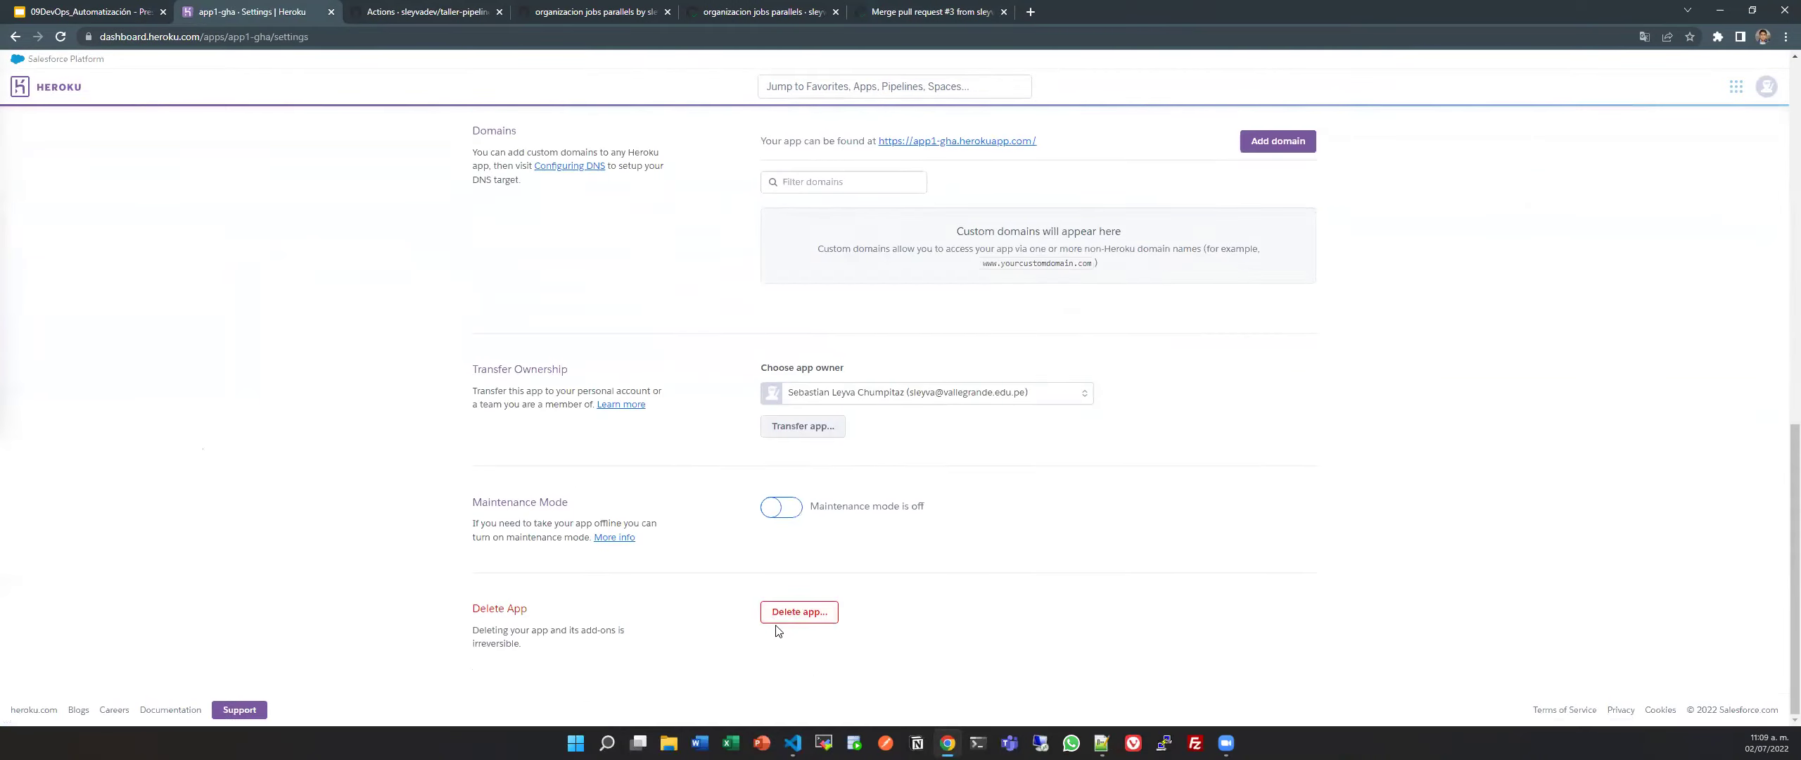
left_click(806, 611)
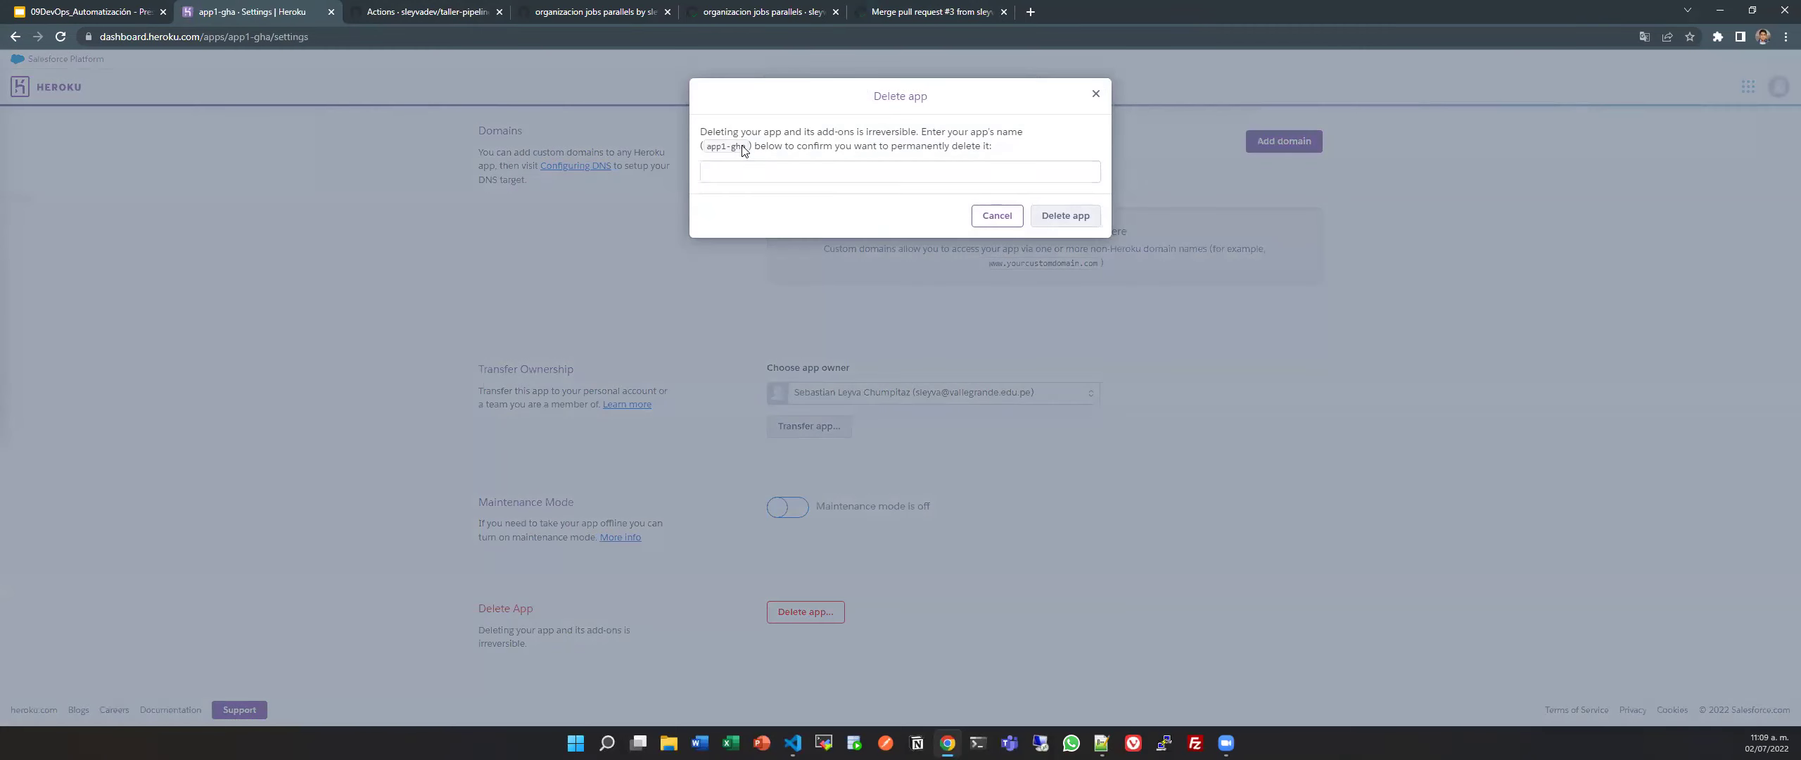
mouse_move(732, 149)
left_mouse_down()
mouse_move(706, 149)
mouse_move(747, 151)
left_mouse_up()
key("ctrl+c")
left_click(865, 173)
key("ctrl+v")
left_click(1065, 216)
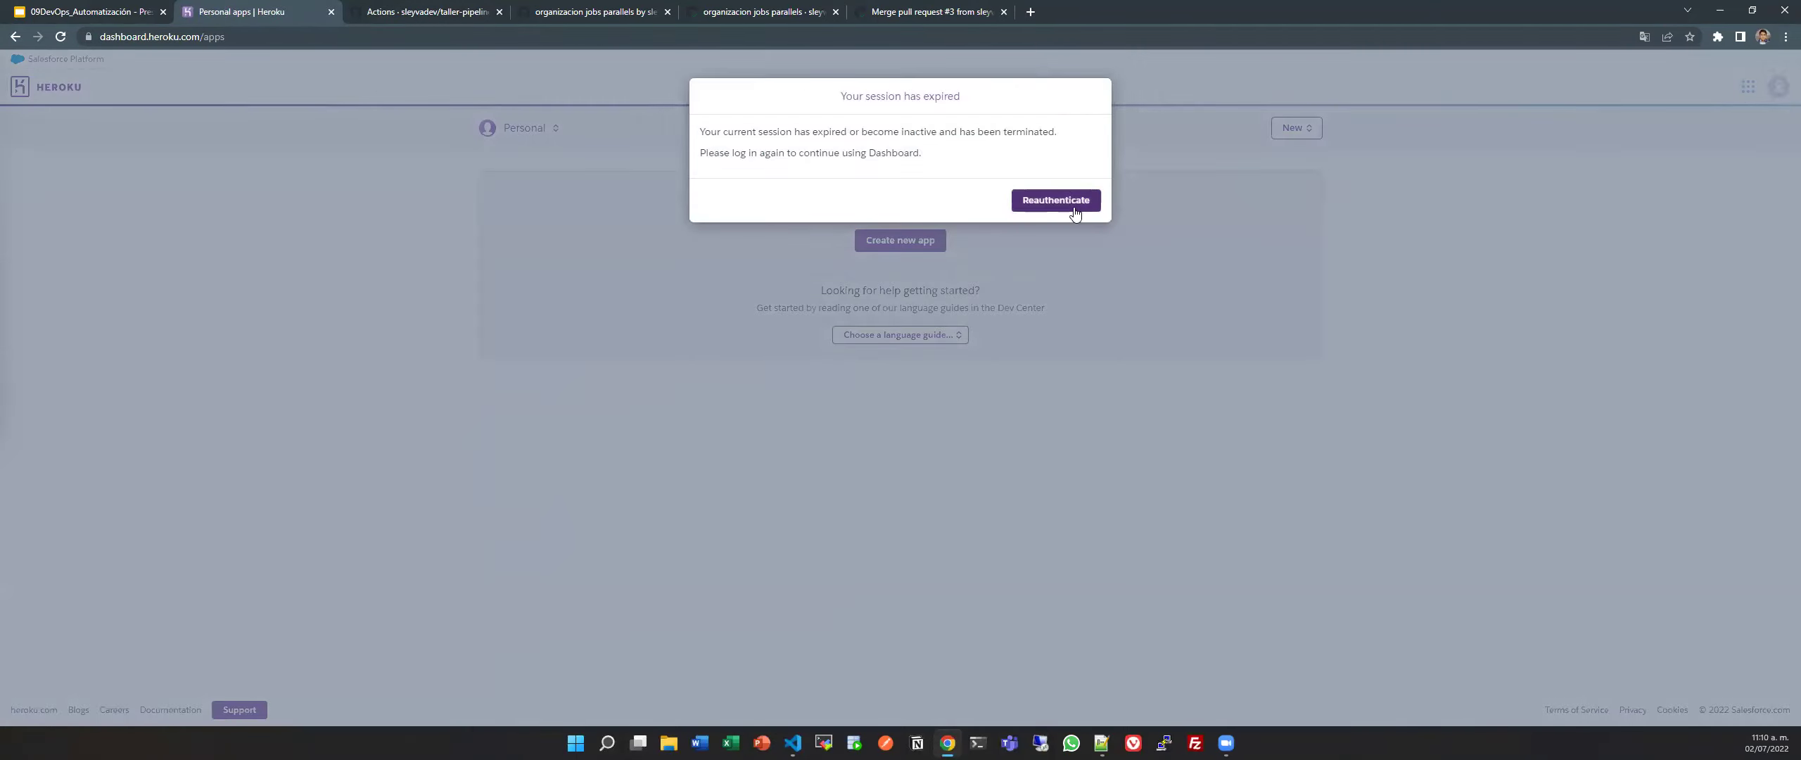
left_click(1075, 213)
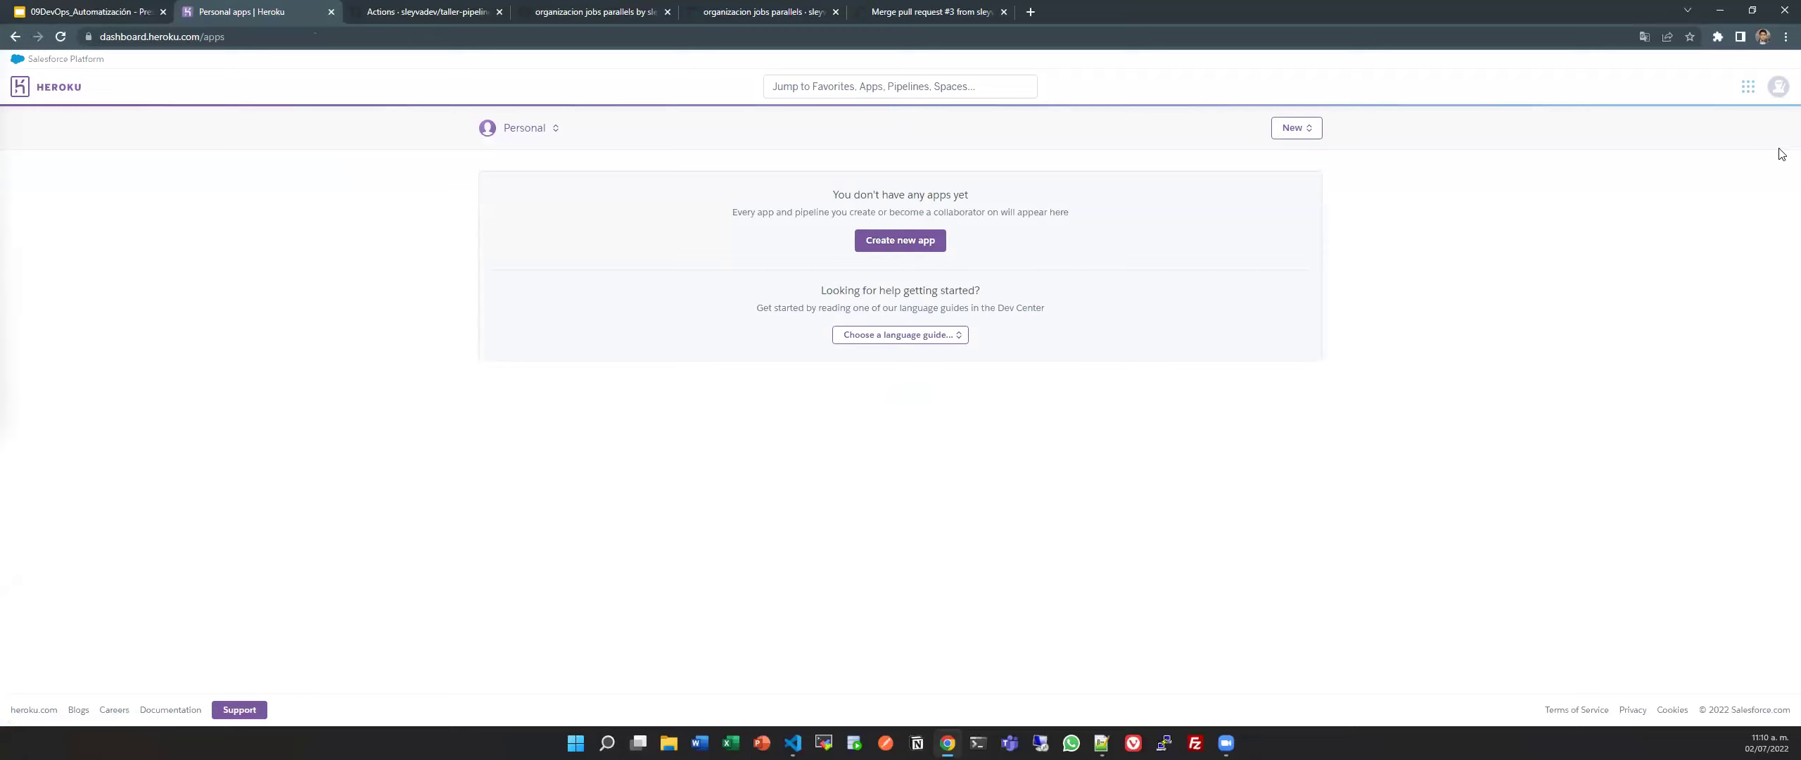
Open the form for creating a new Heroku app.
left_click(1777, 84)
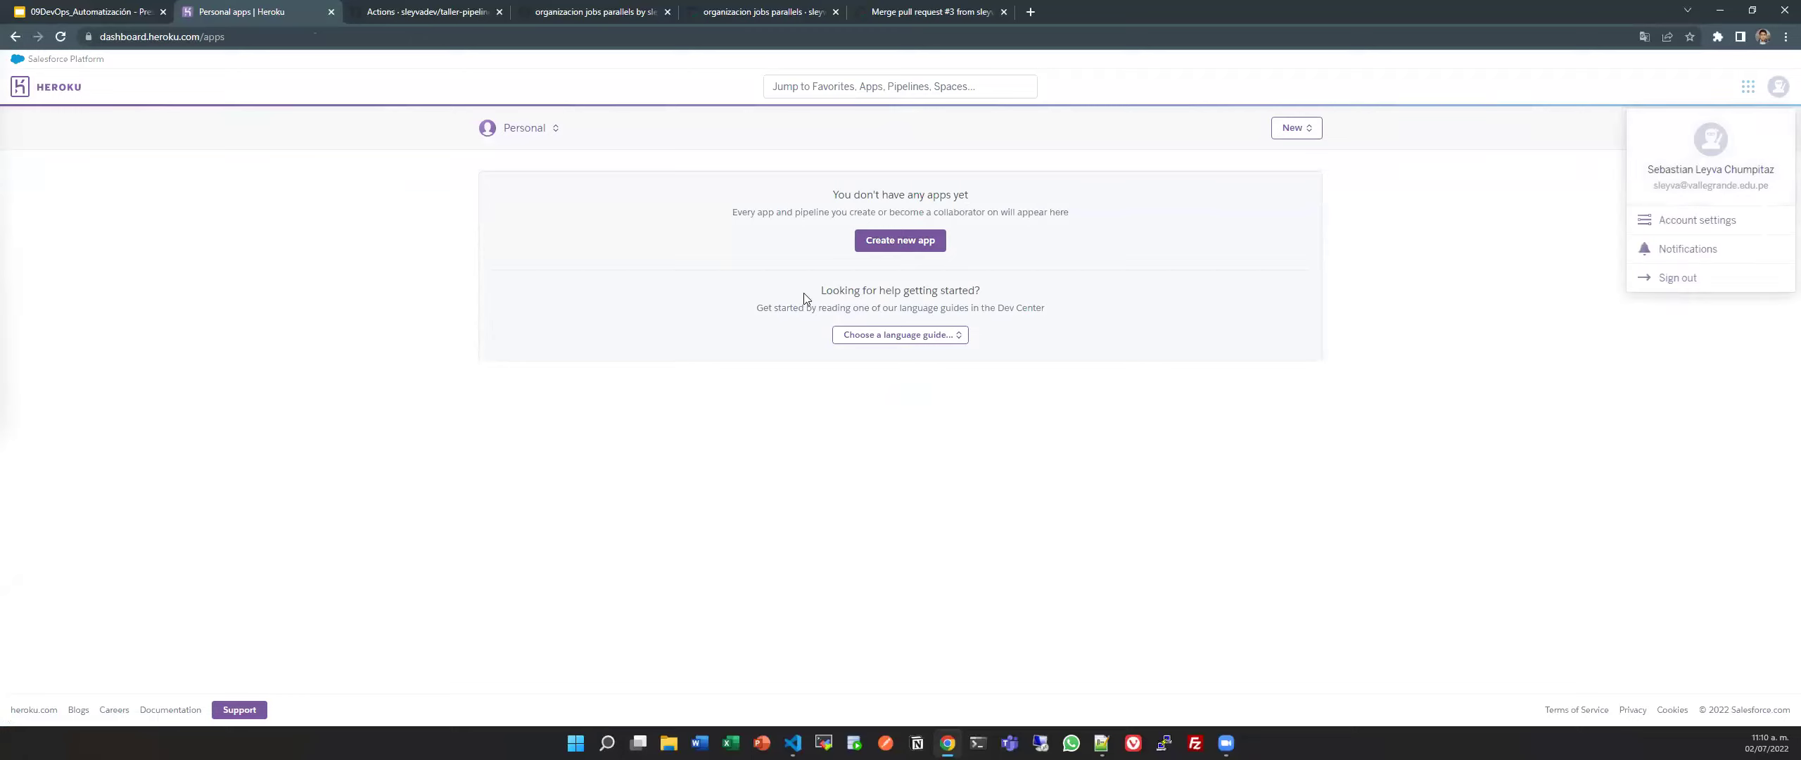
left_click(1154, 282)
left_click(908, 335)
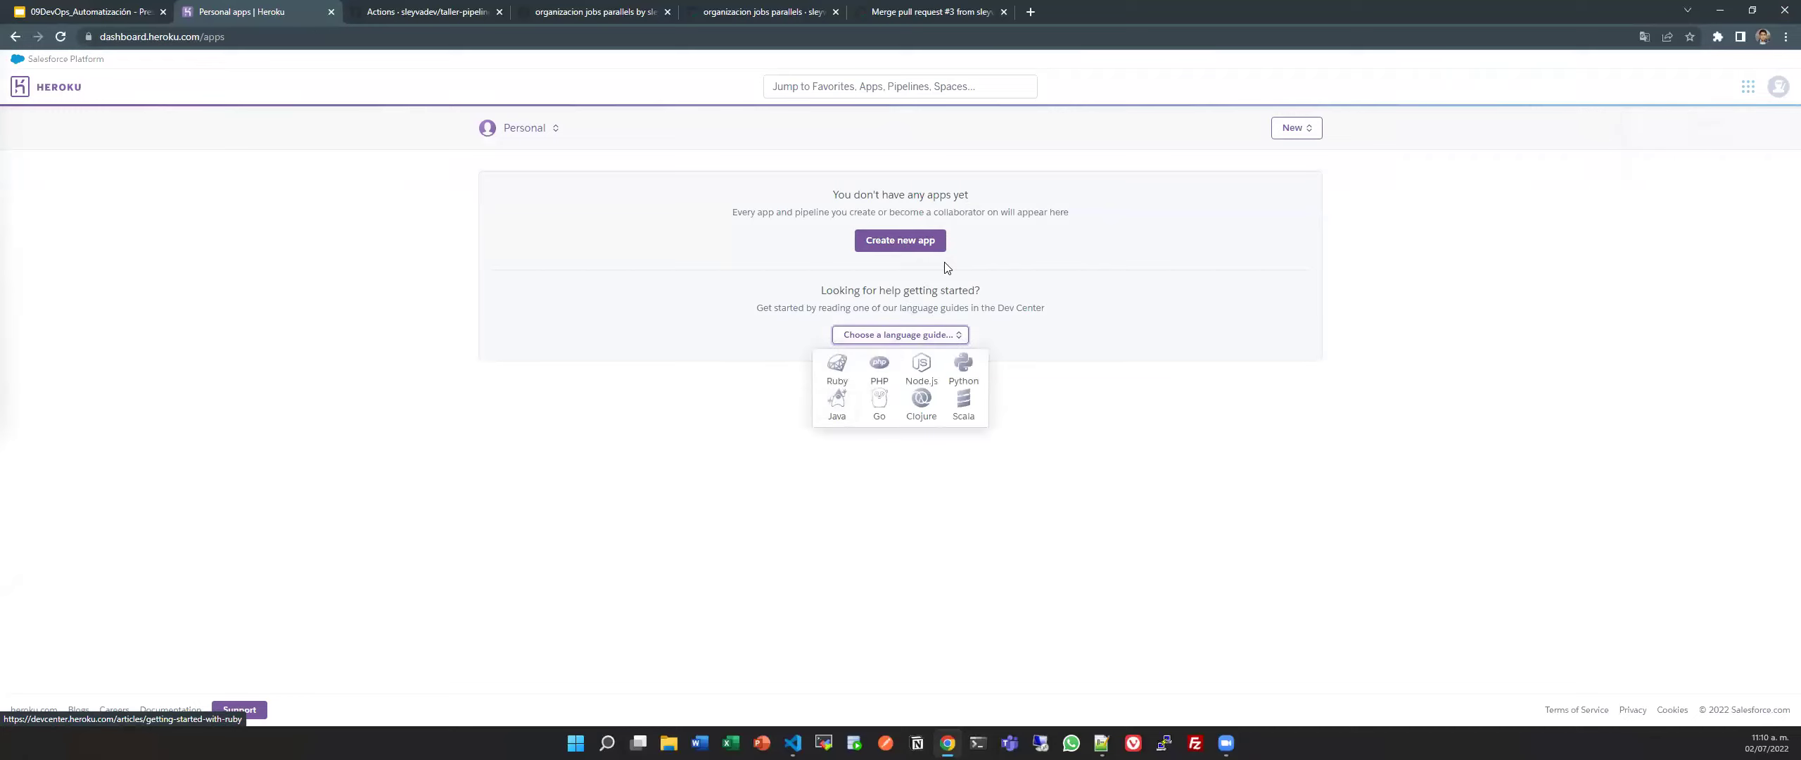
left_click(918, 252)
left_click(918, 252)
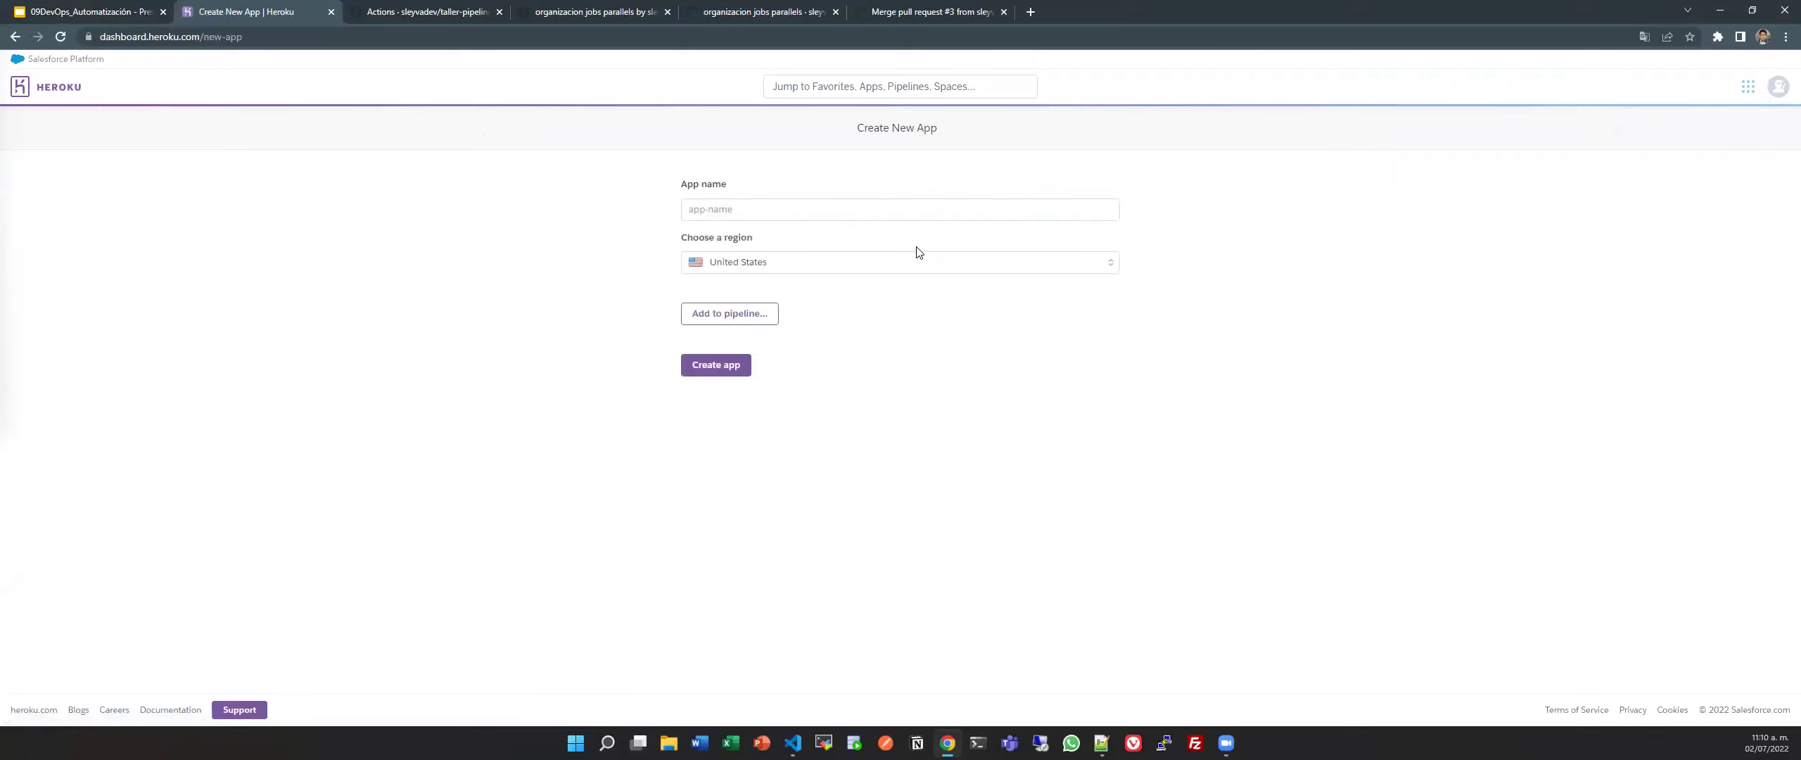
Create app 'app1-gha-sleyva' in the United States region and view its Overview.
left_click(764, 215)
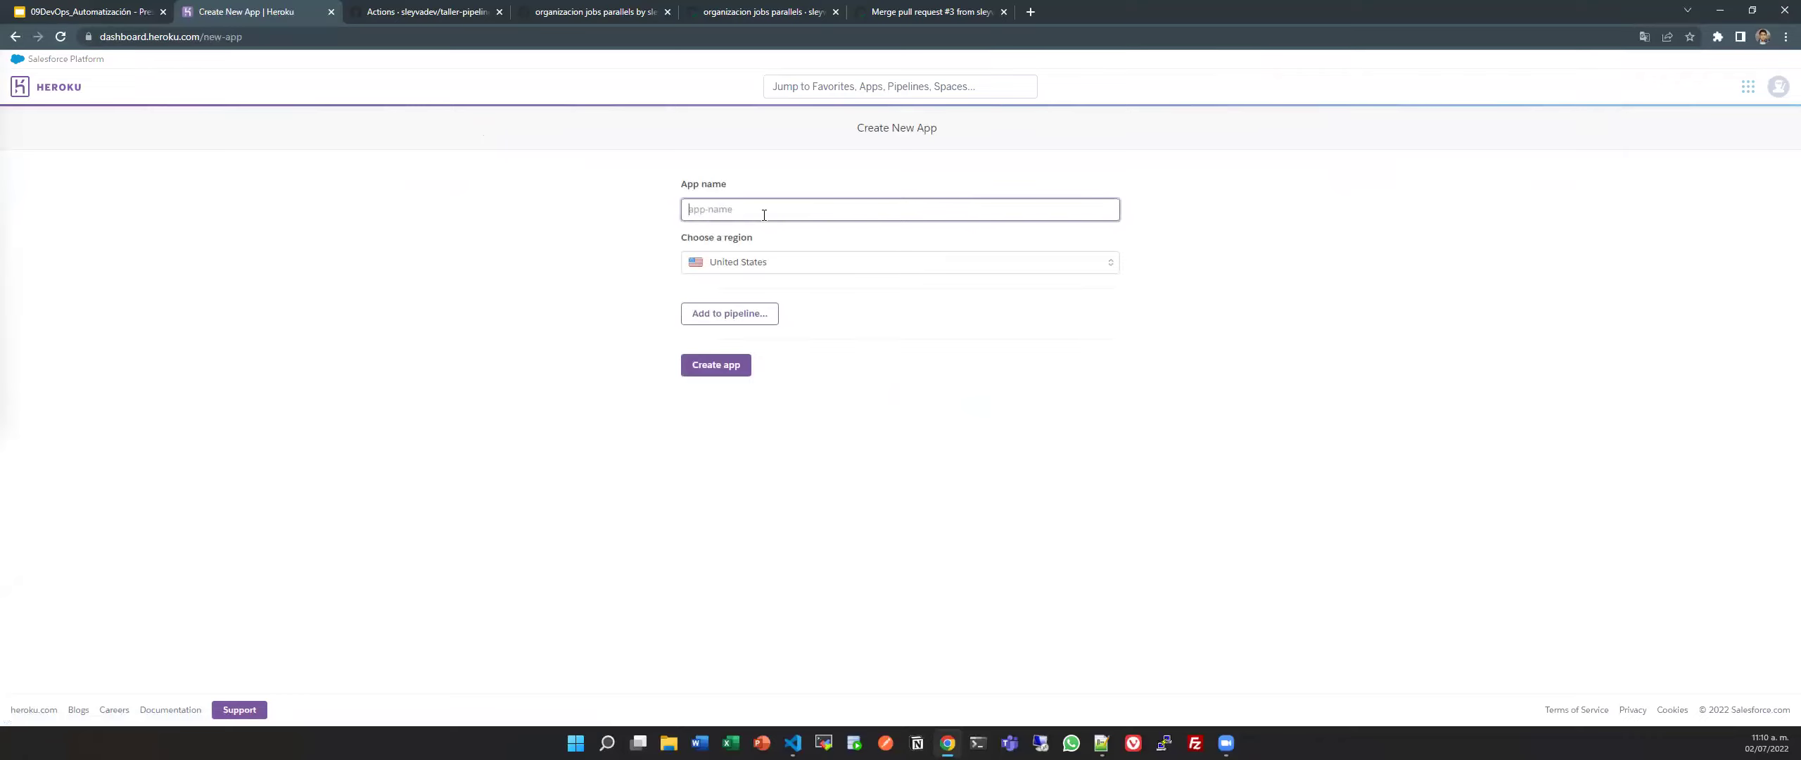
type("app1-gha-sleyva")
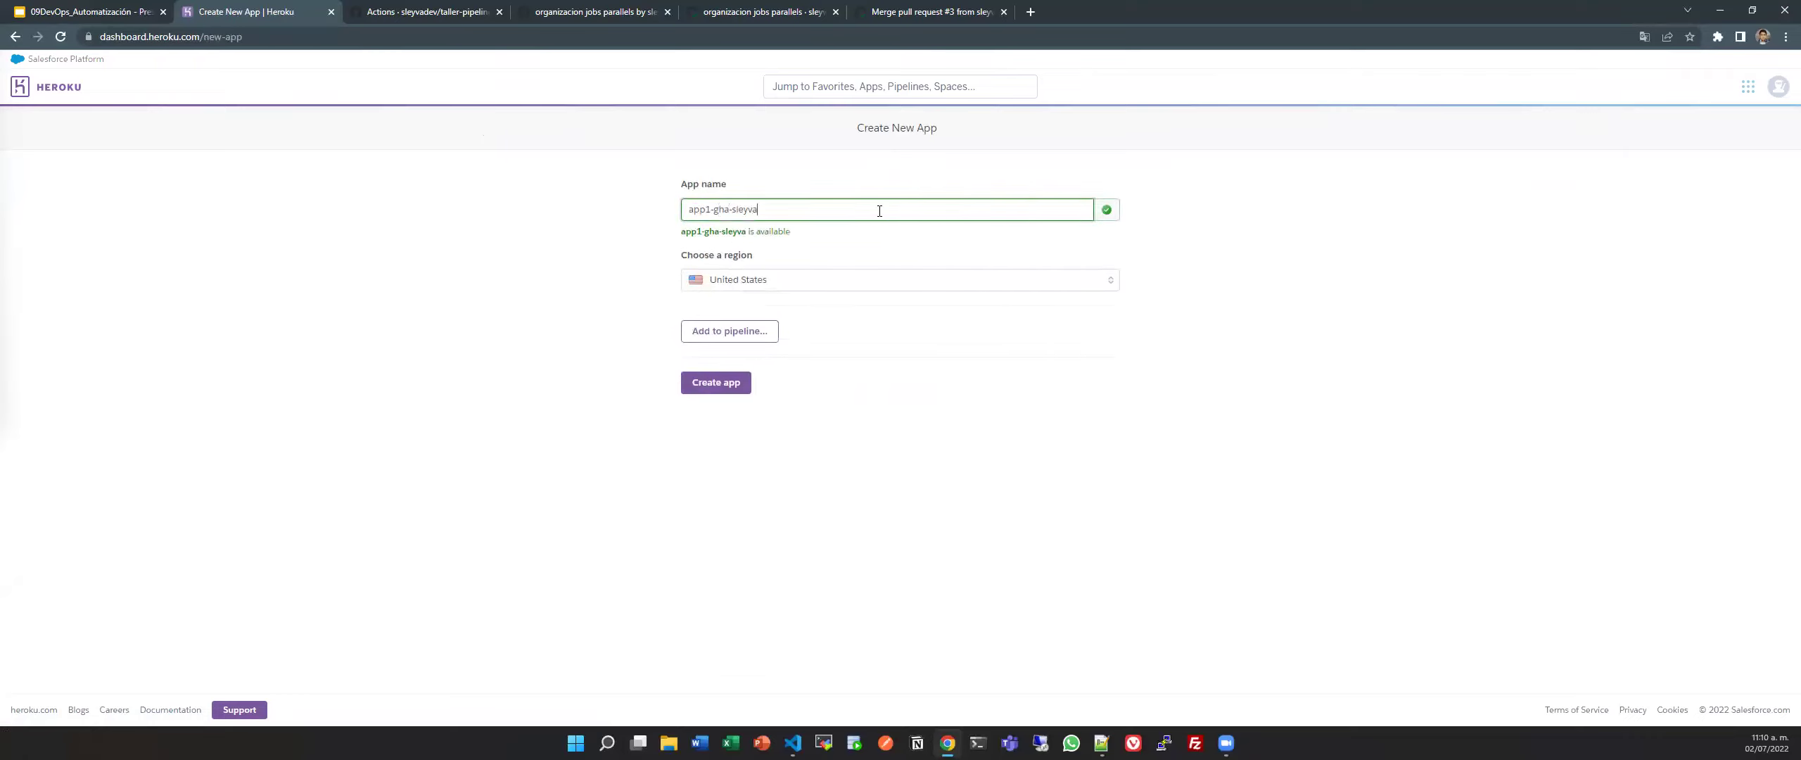
key("ctrl+a")
left_click(772, 238)
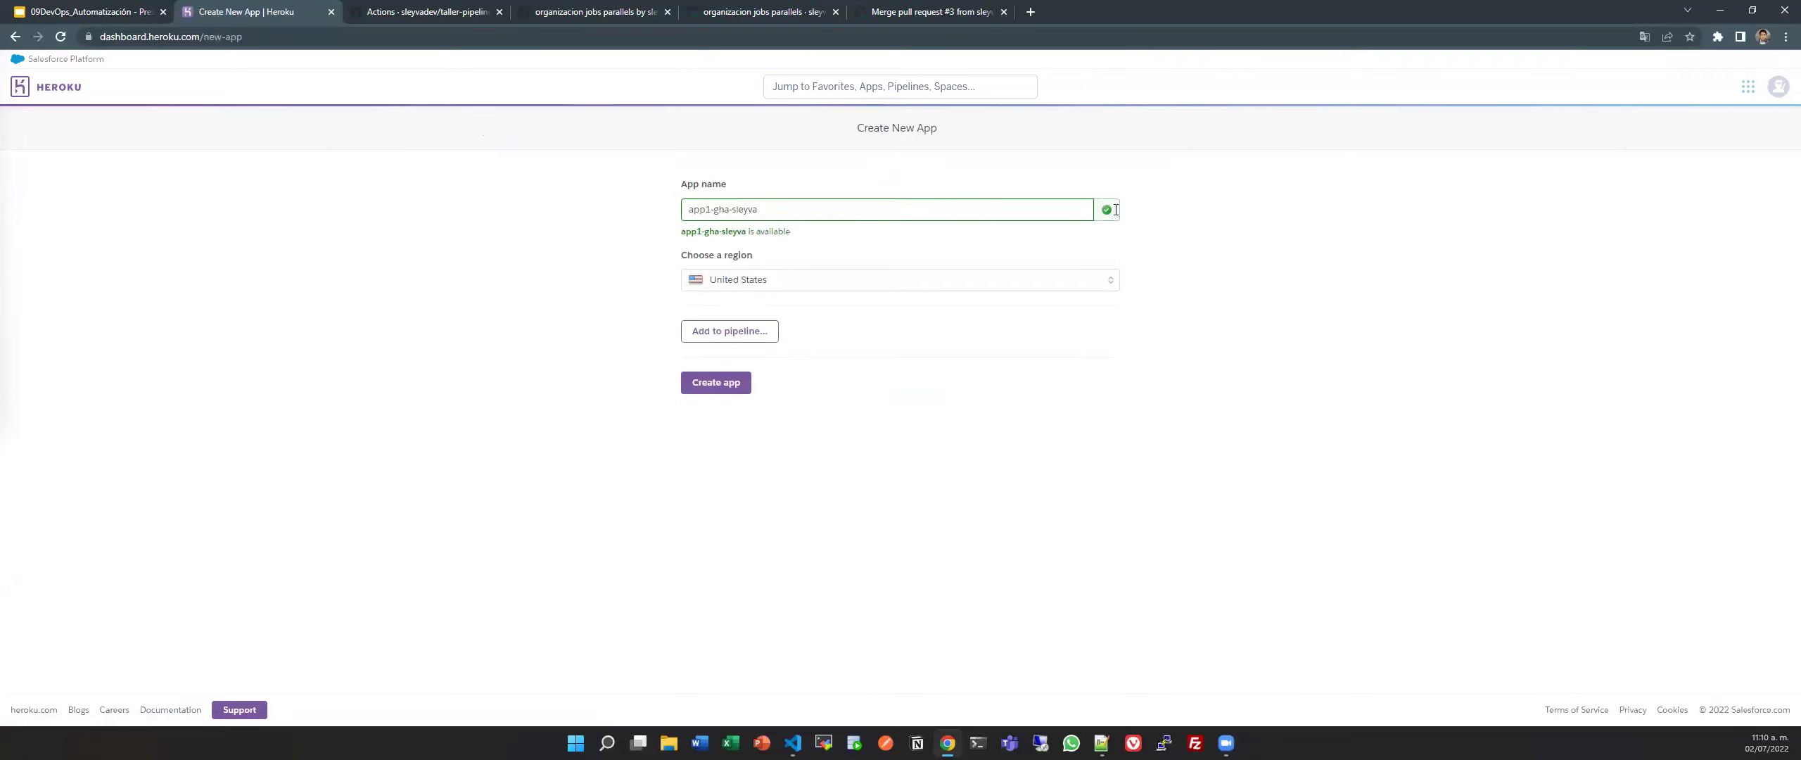
left_click(767, 280)
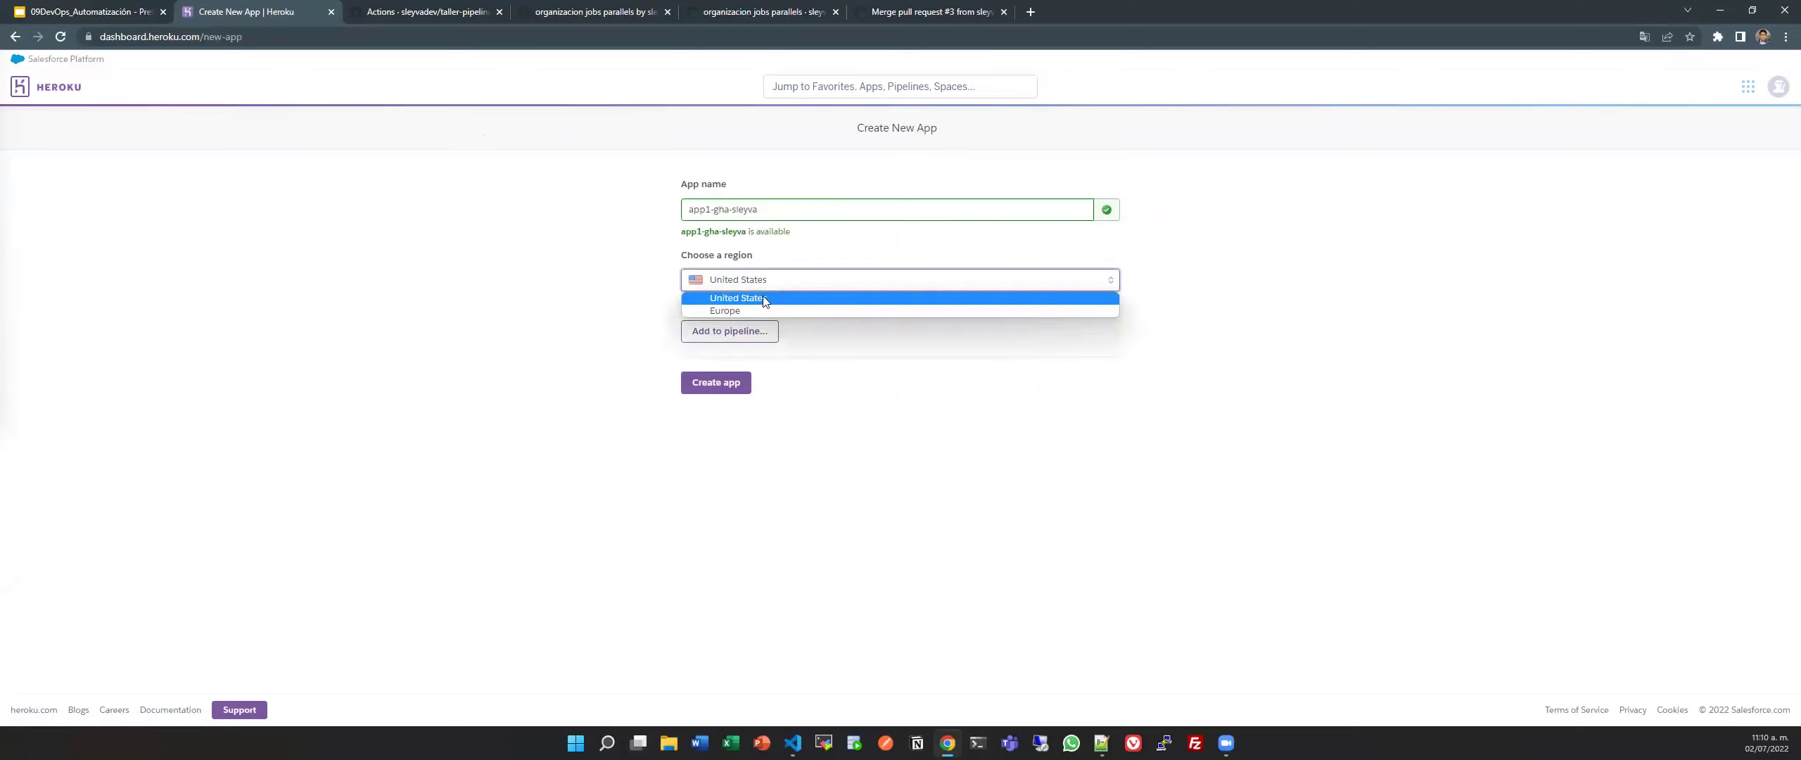
left_click(912, 394)
left_click(721, 384)
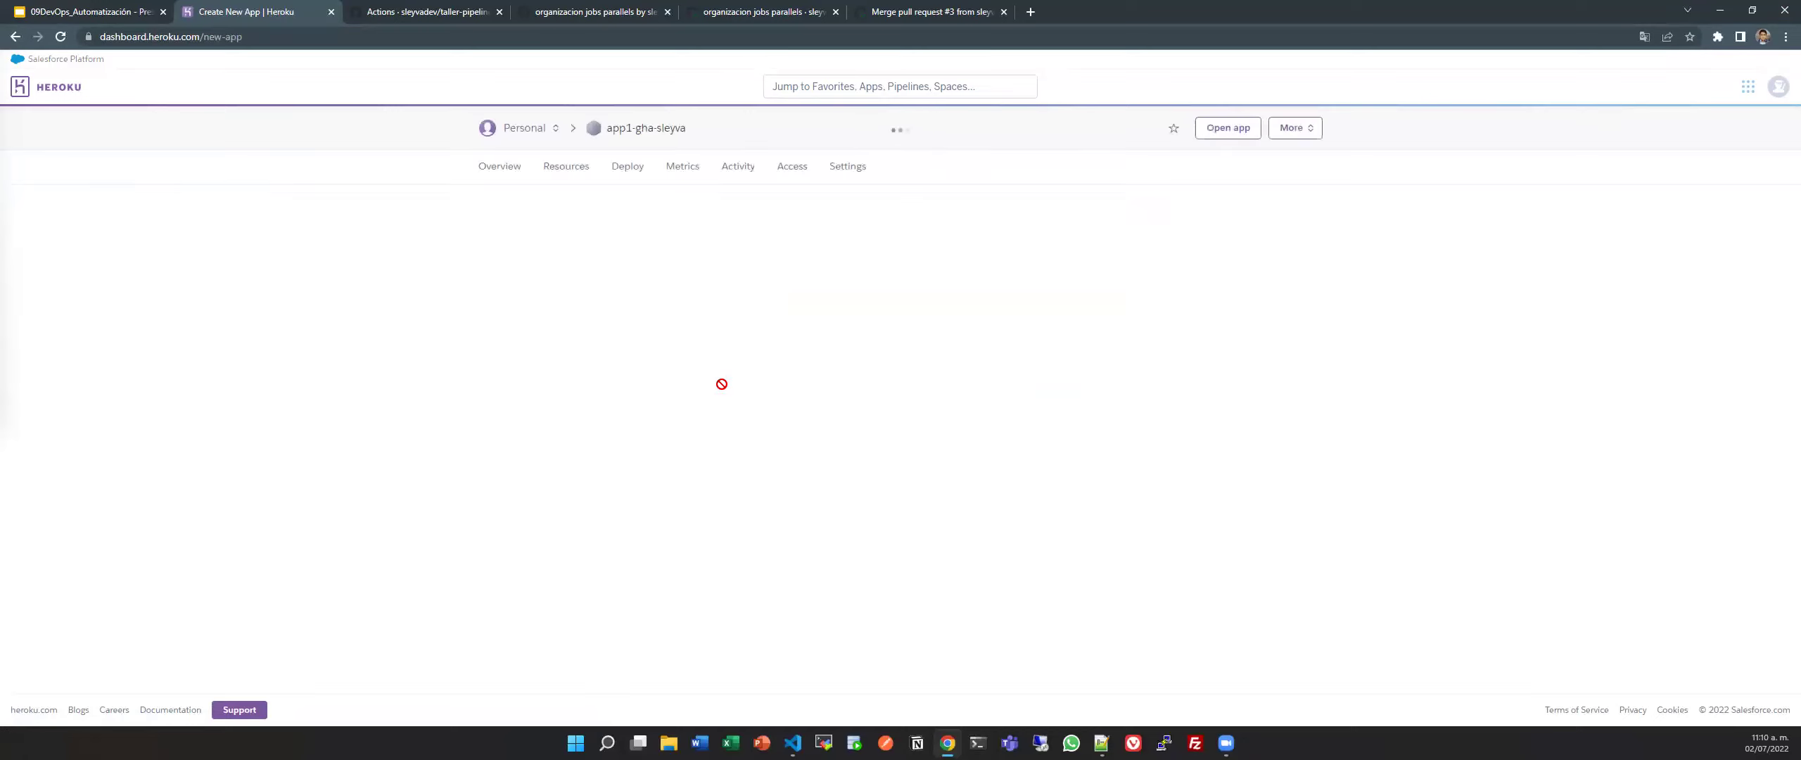
scroll(707, 400, "down", 5)
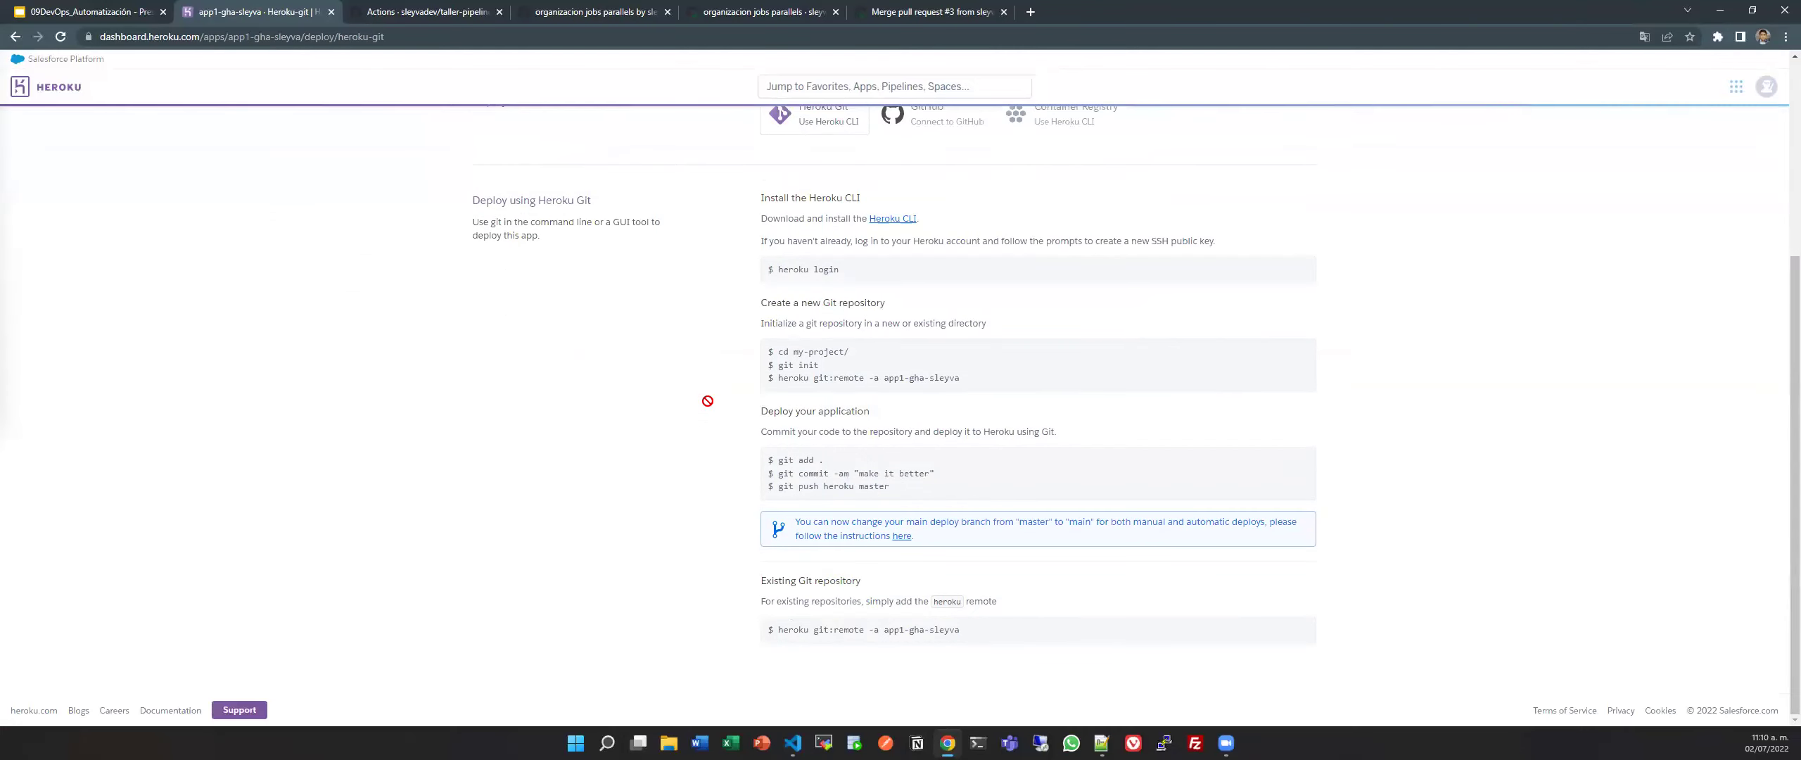
scroll(707, 400, "up", 5)
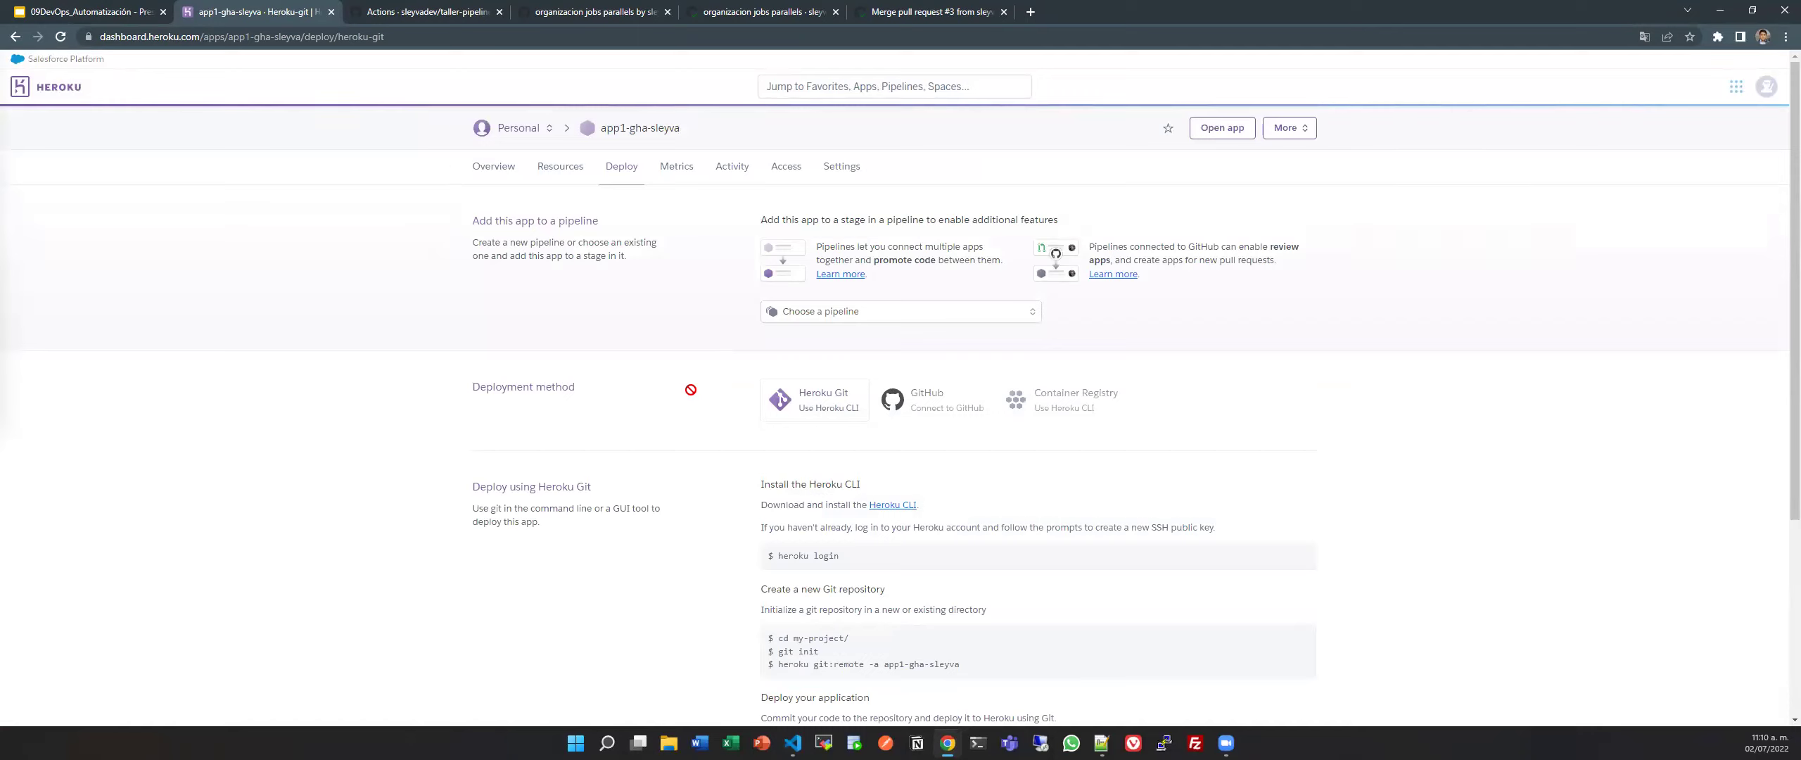
left_click(524, 169)
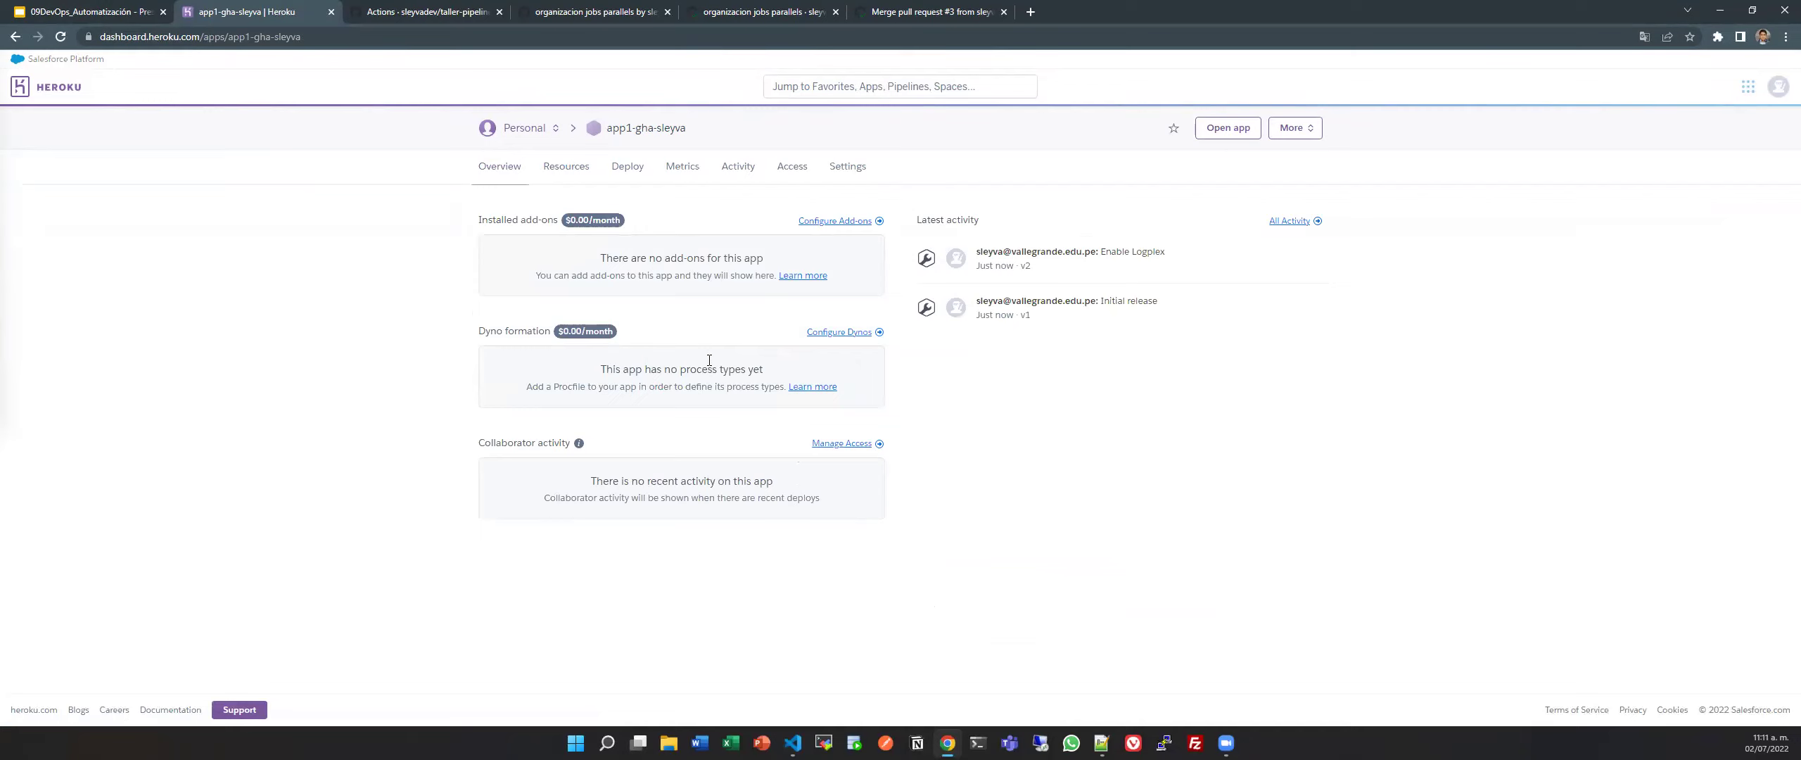
Create an API authorization described 'app1-gha-sleyva' in Account settings > Applications and copy its token.
left_click(1777, 87)
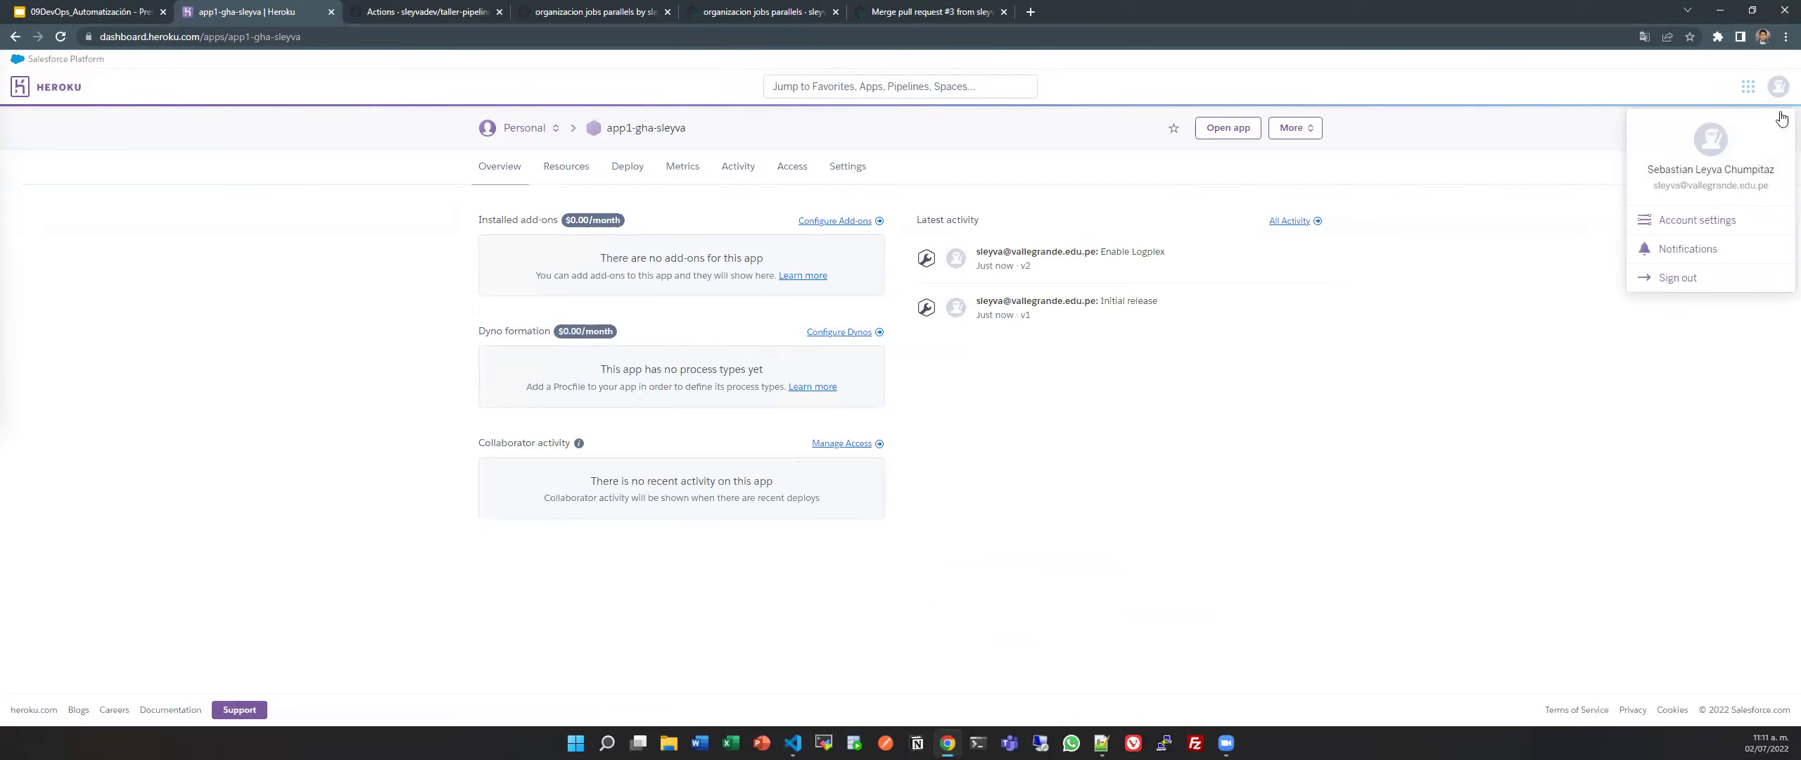
left_click(1719, 229)
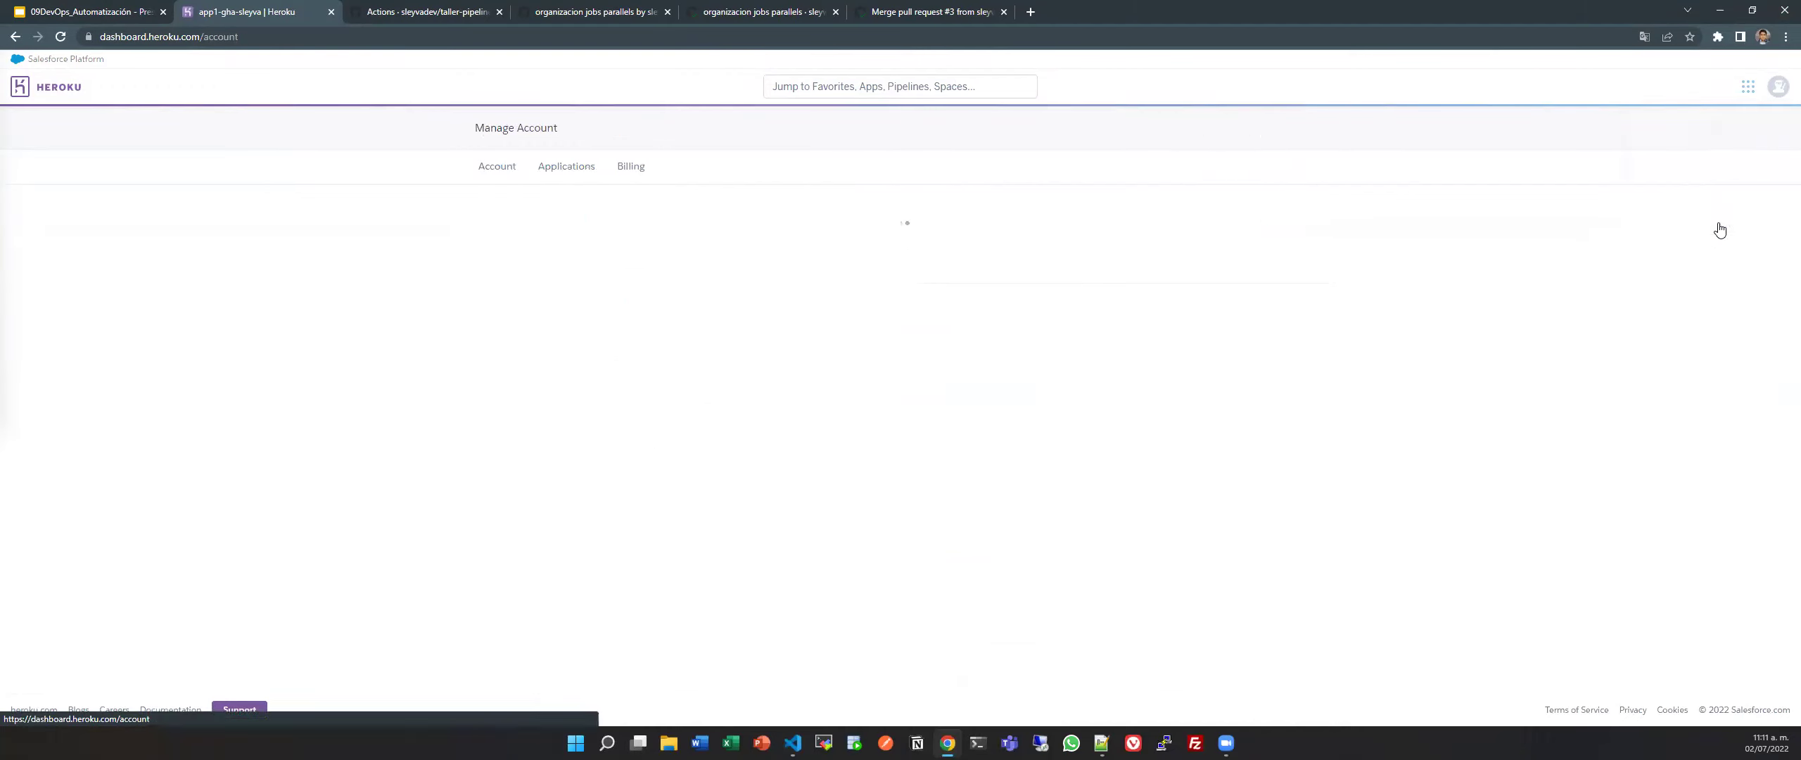
left_click(571, 167)
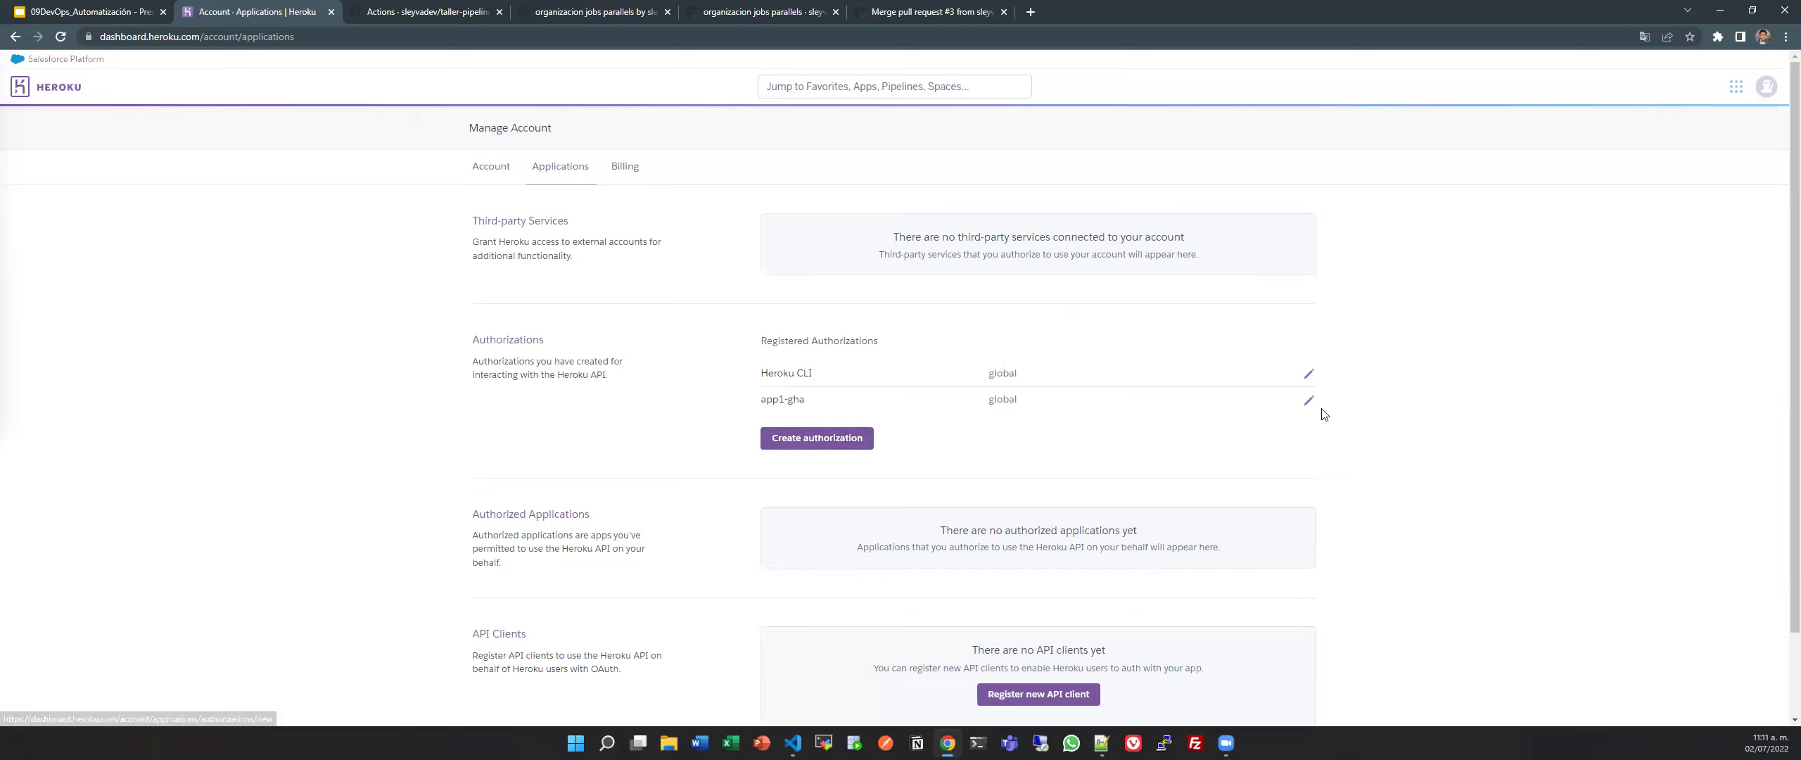
left_click(799, 438)
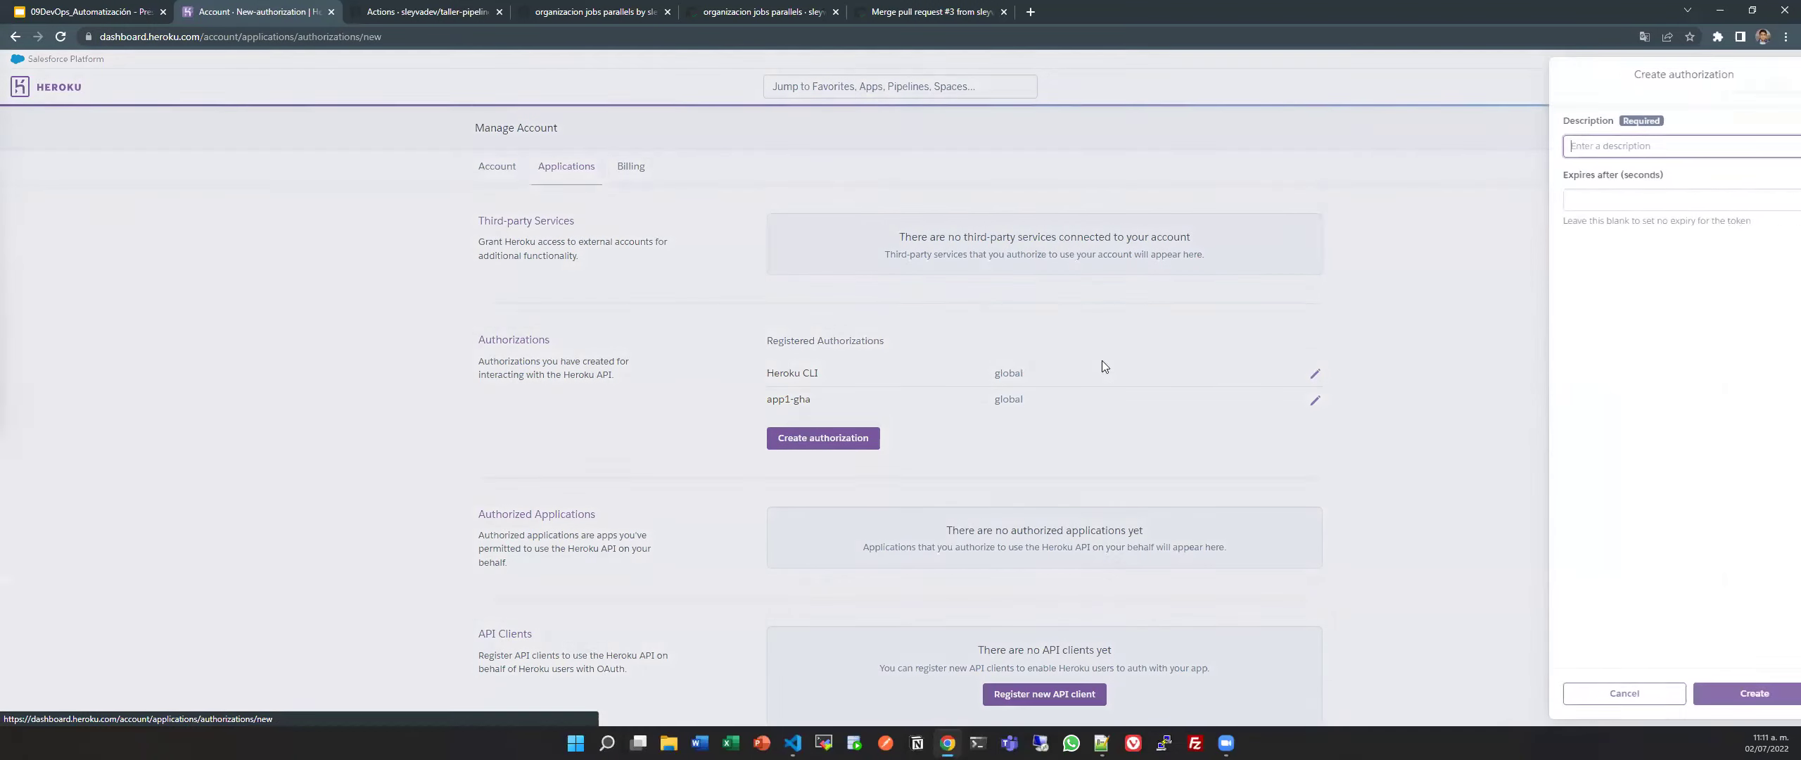
type("apps")
key("BackSpace")
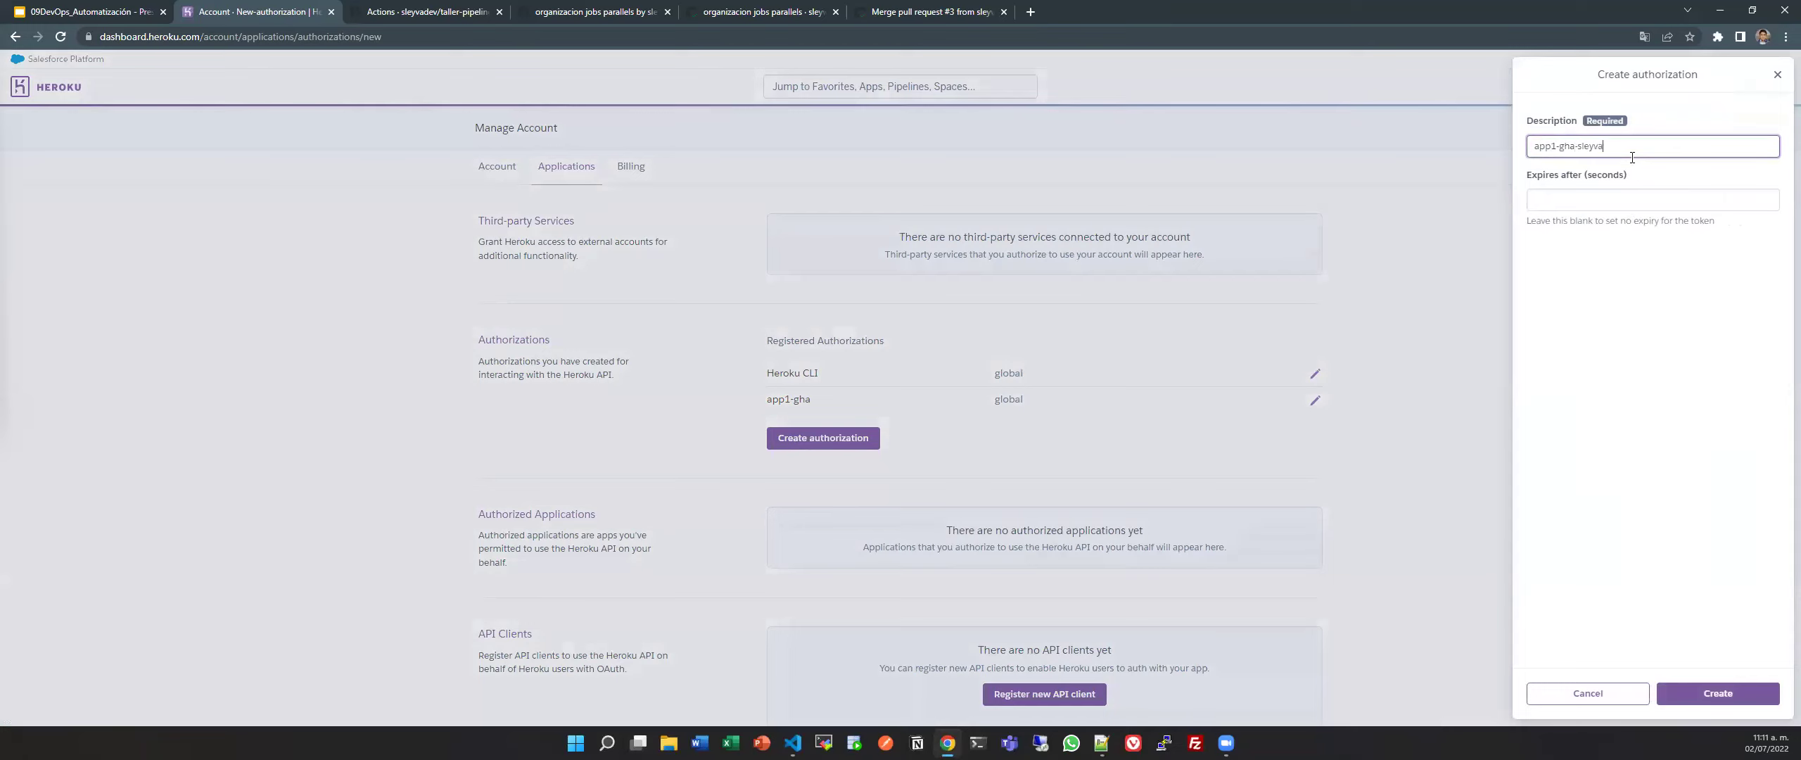
left_click(1717, 693)
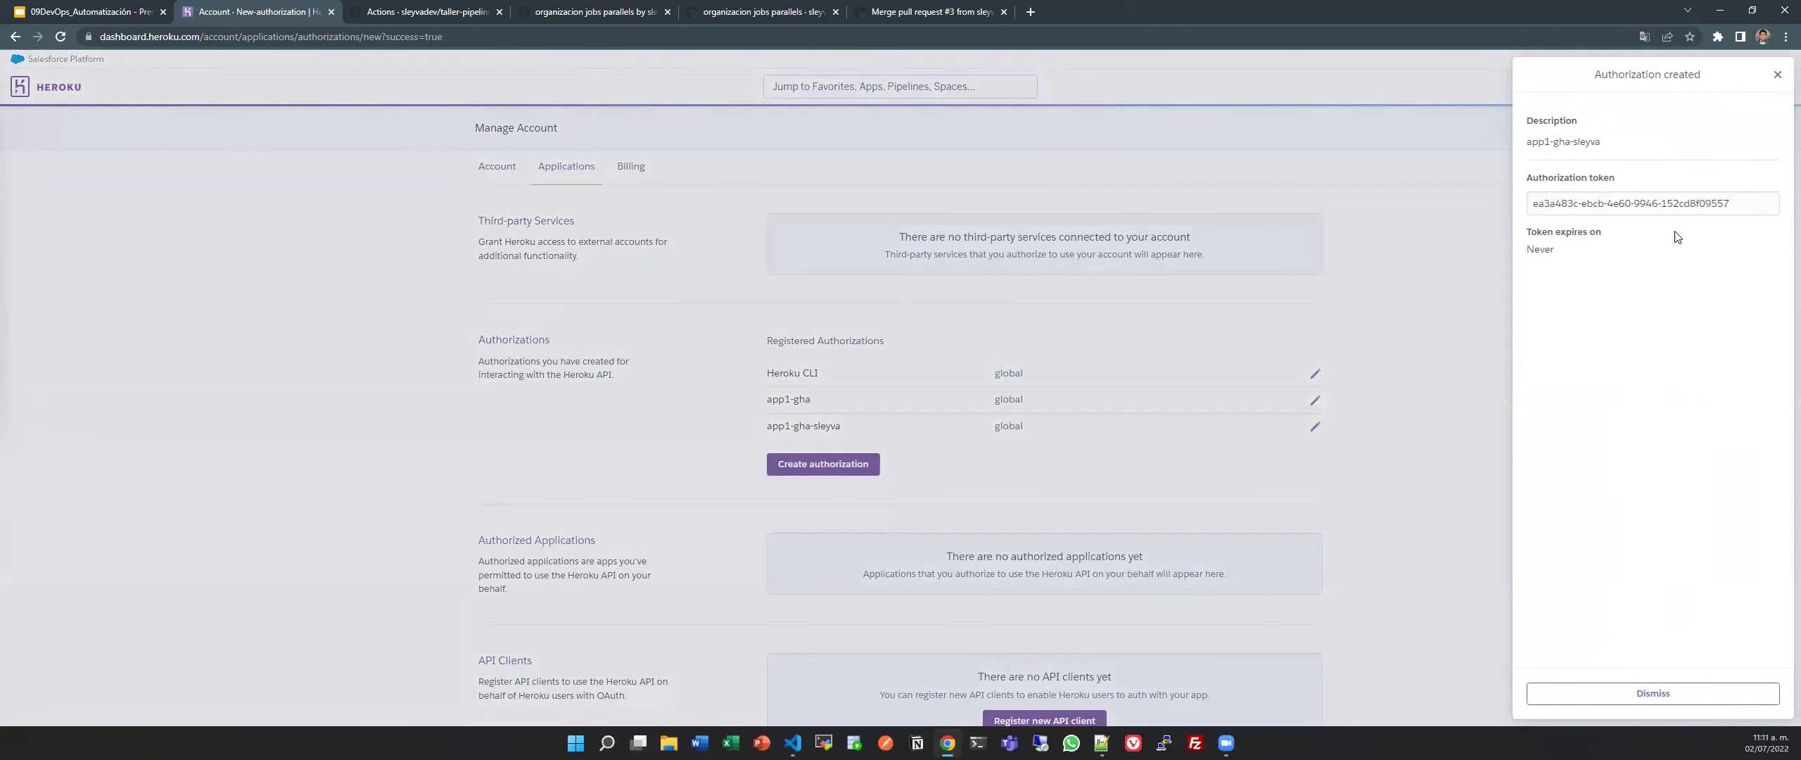
triple_click(1681, 203)
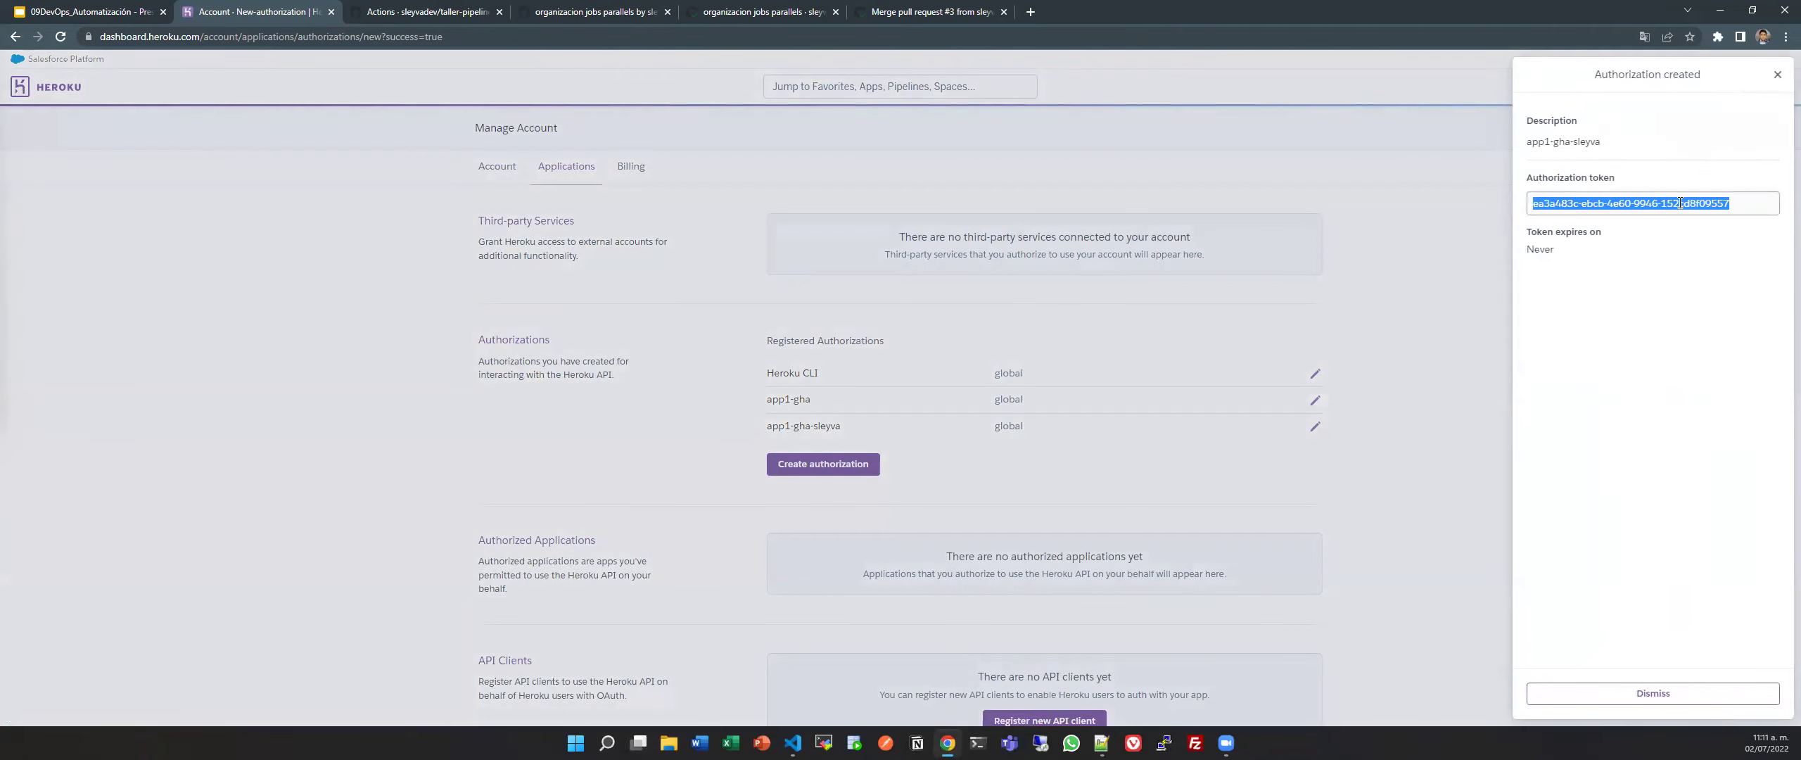
key("alt+Tab")
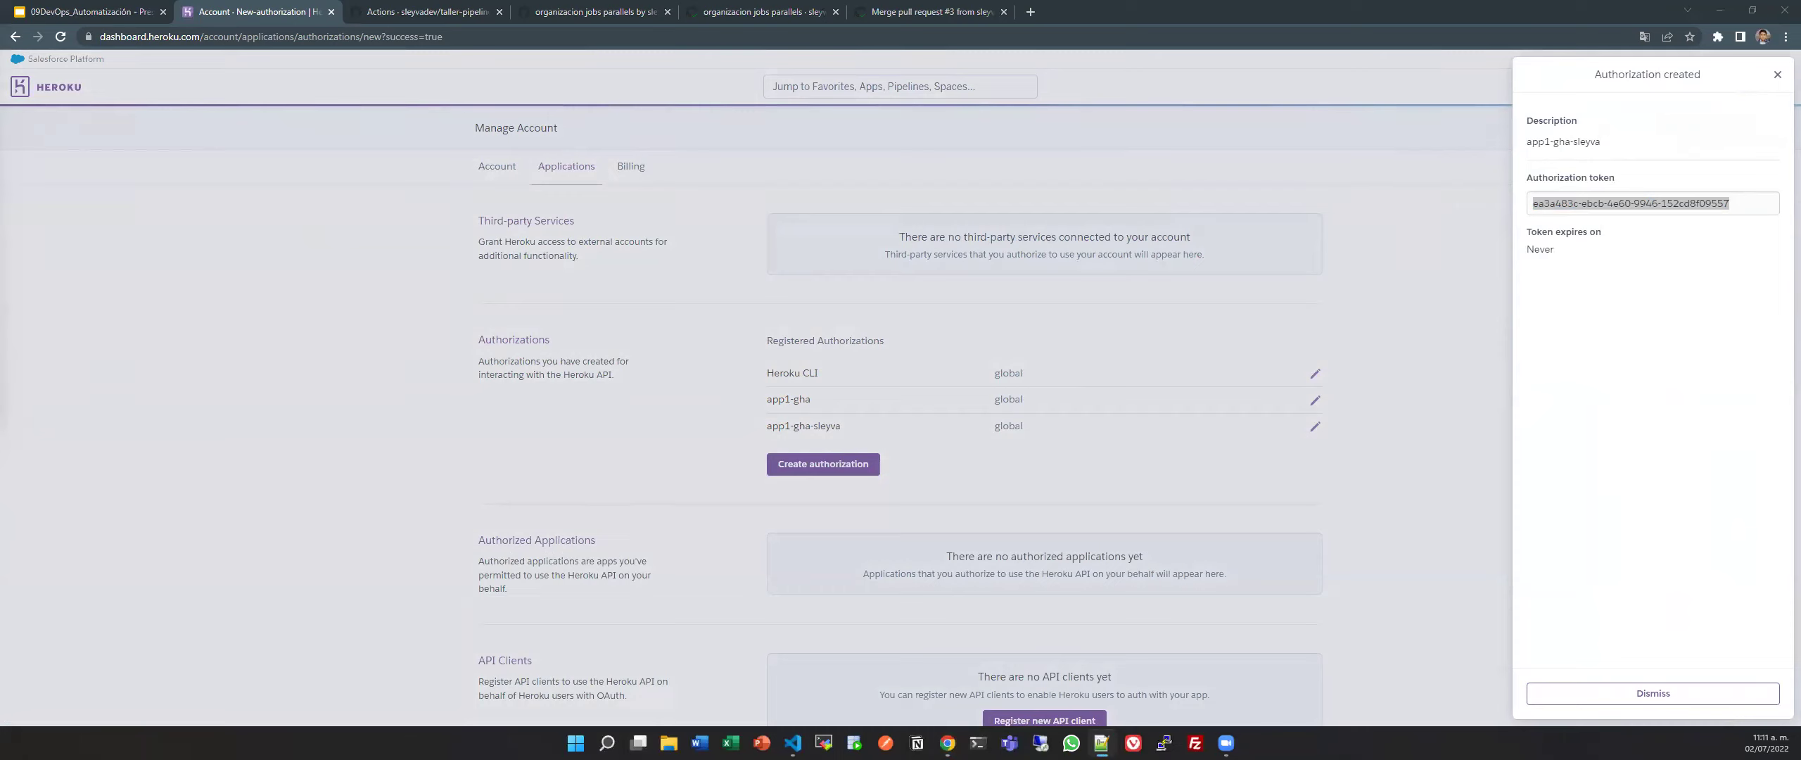
Copy the authorization's description and expiry details, then dismiss the panel.
triple_click(1543, 144)
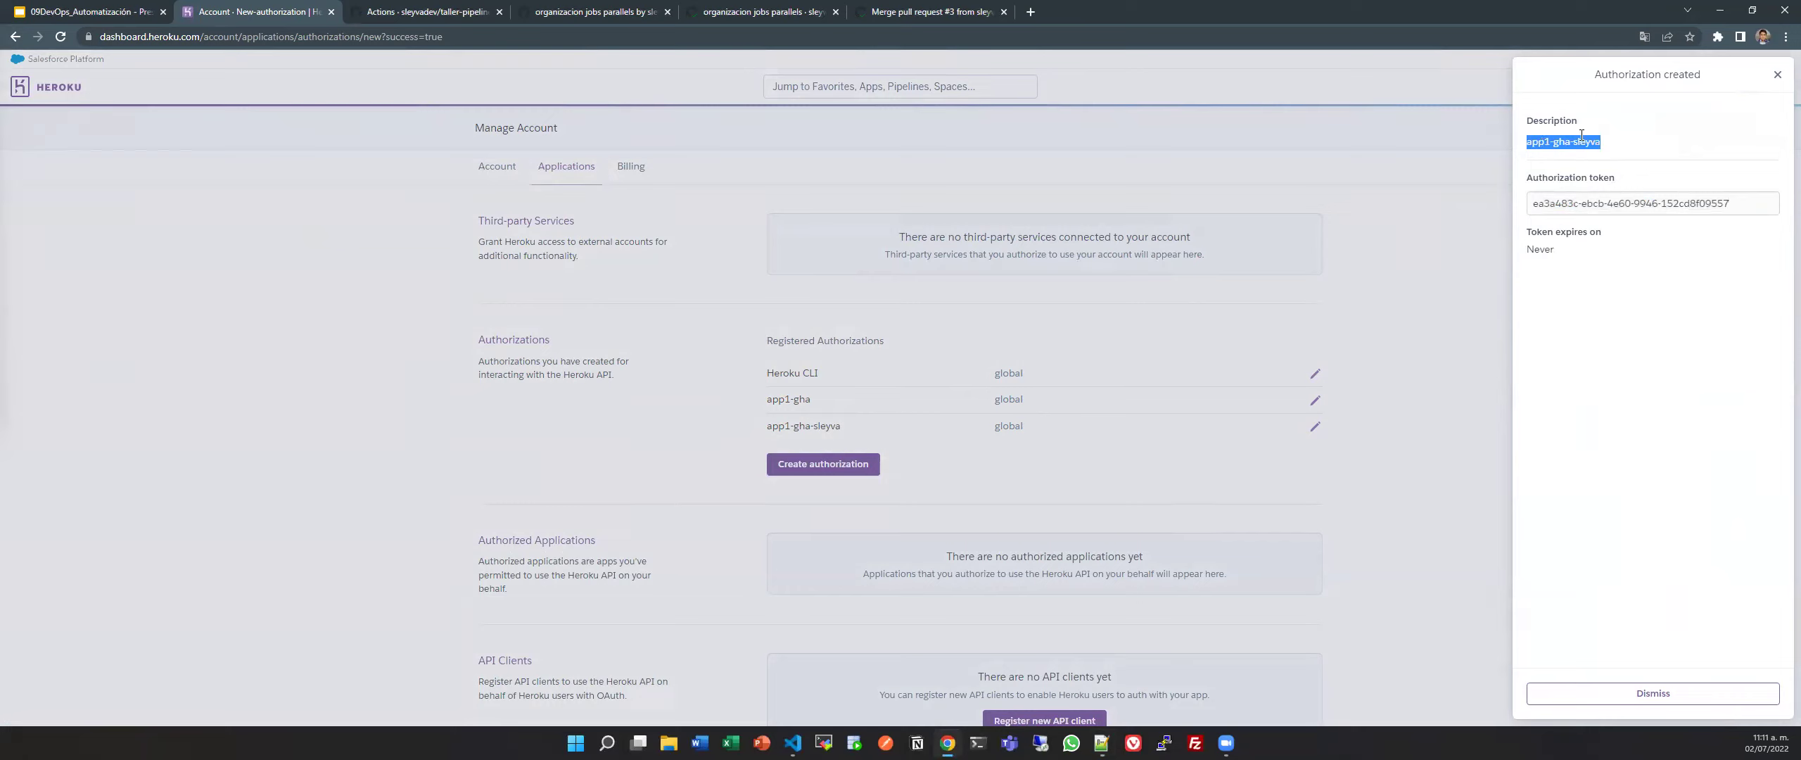
key("alt+Tab")
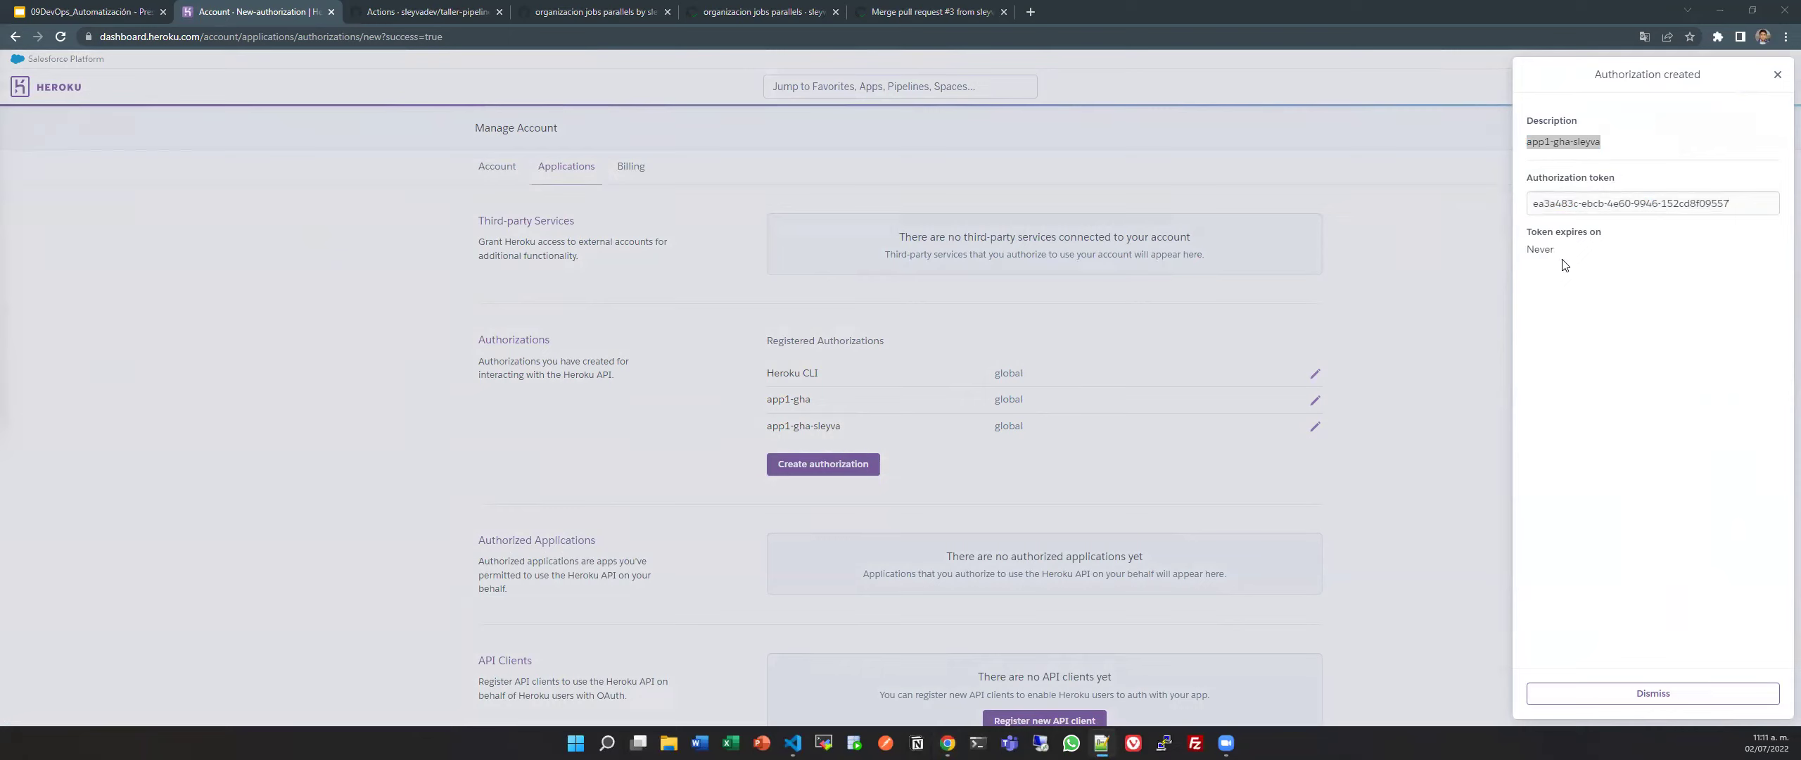
left_click(1626, 266)
left_click_drag(1524, 229, 1626, 280)
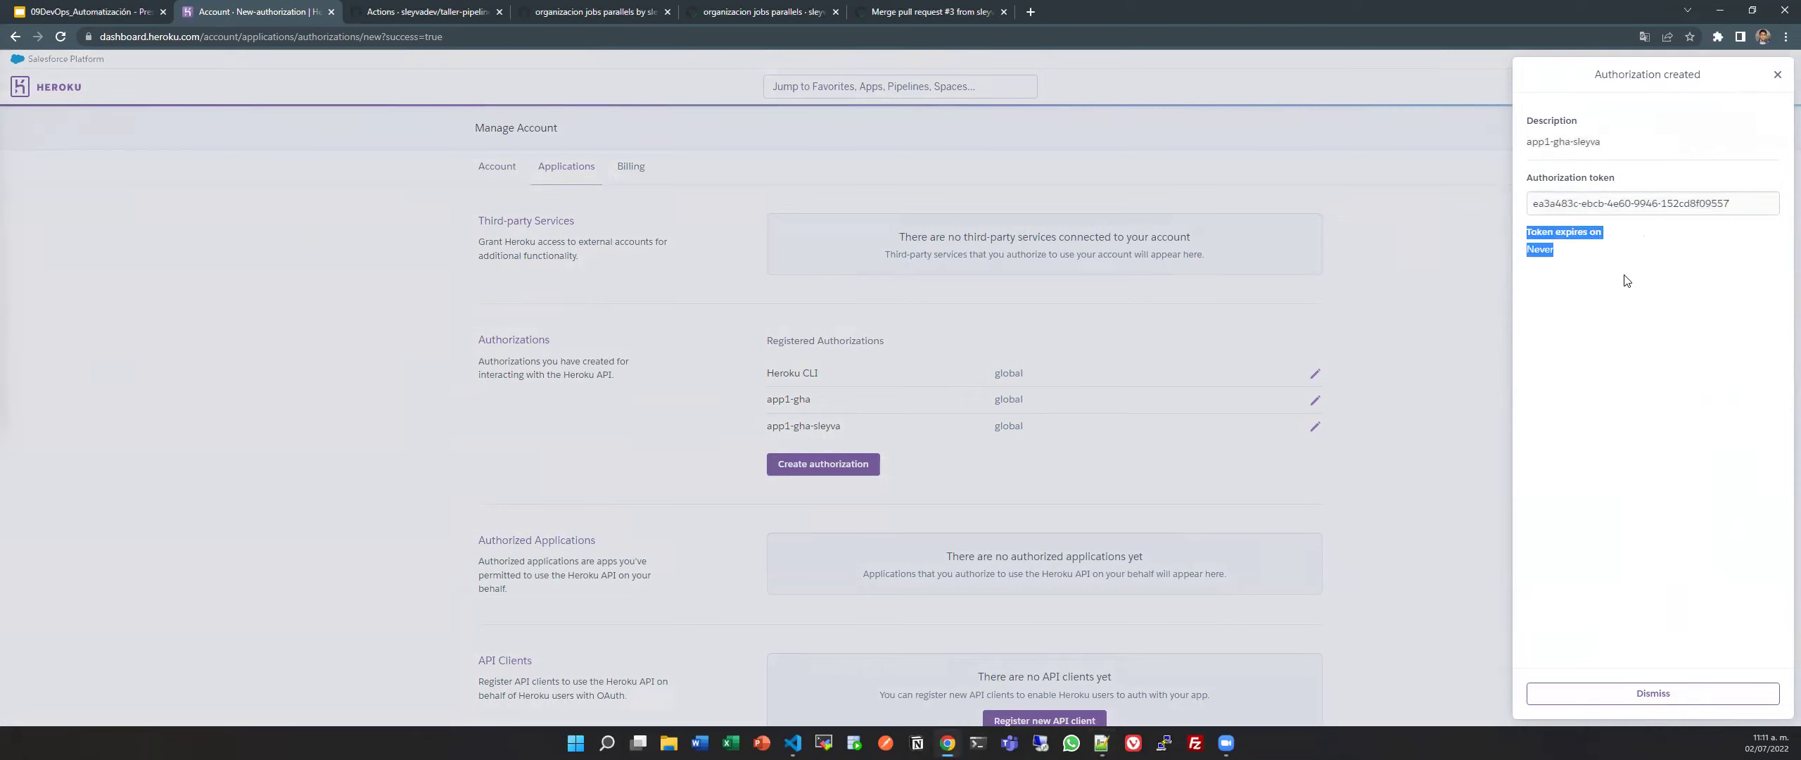
left_click(1667, 695)
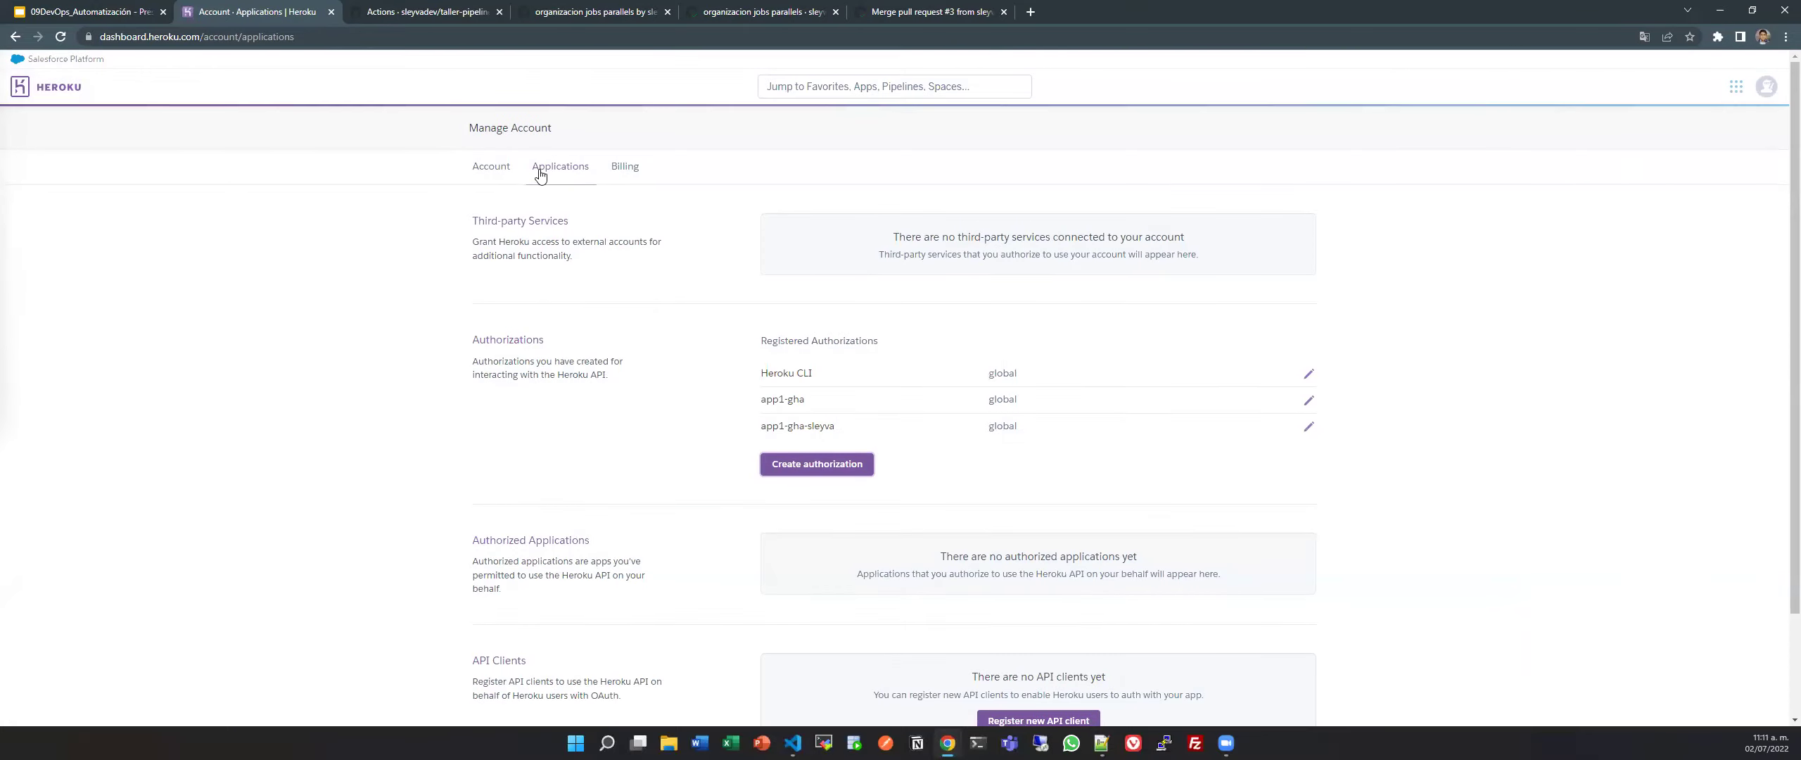
Open the app1-gha-sleyva overview, then return to GitHub's merged pull request #3.
left_click(47, 85)
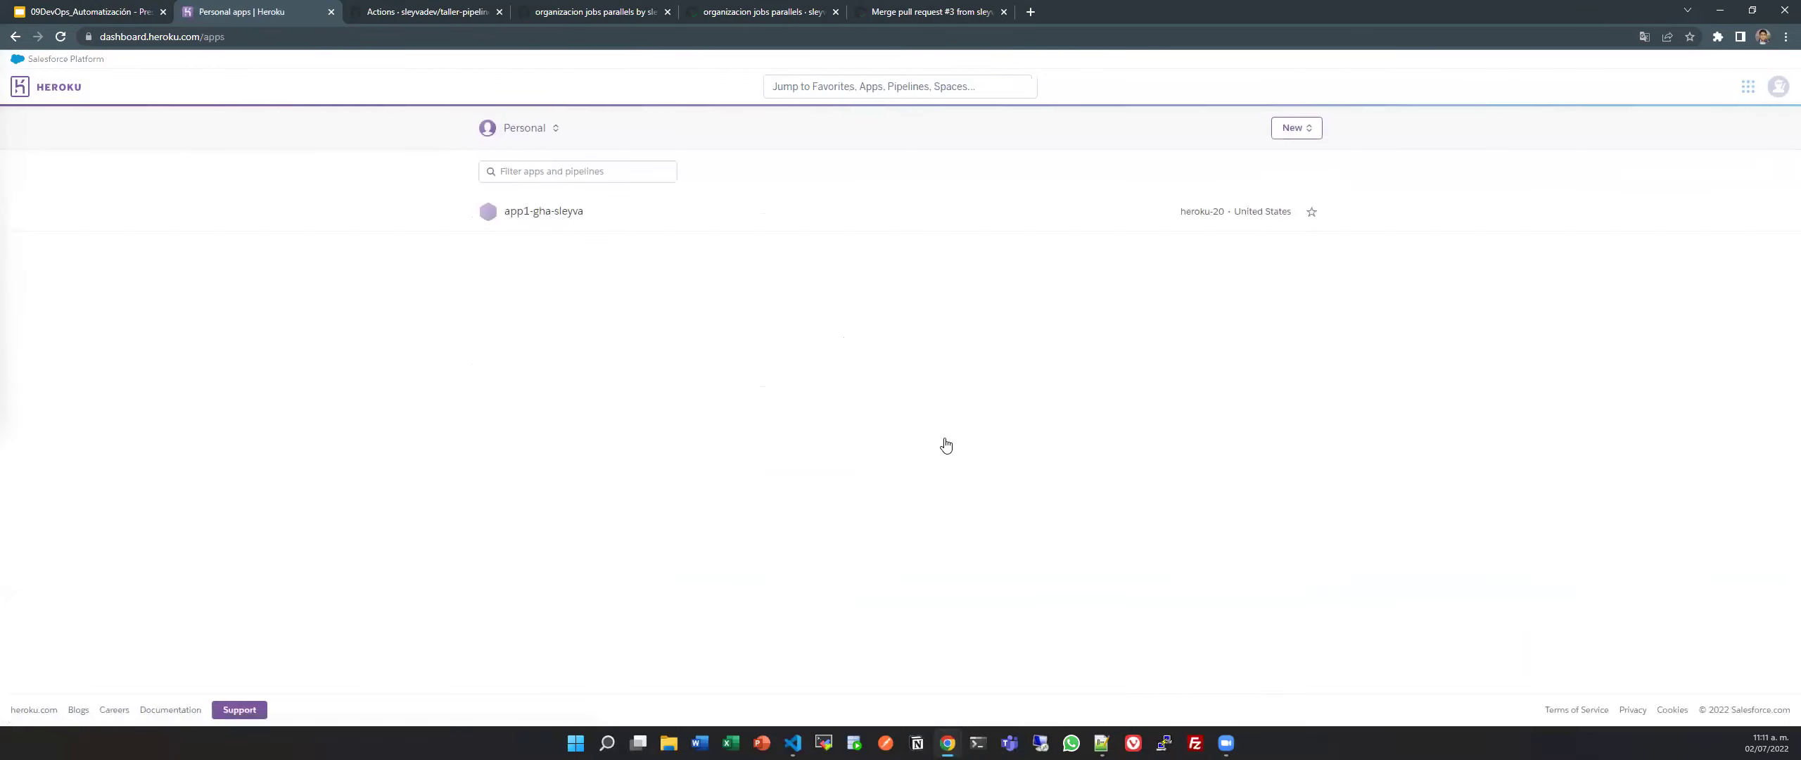
left_click(716, 224)
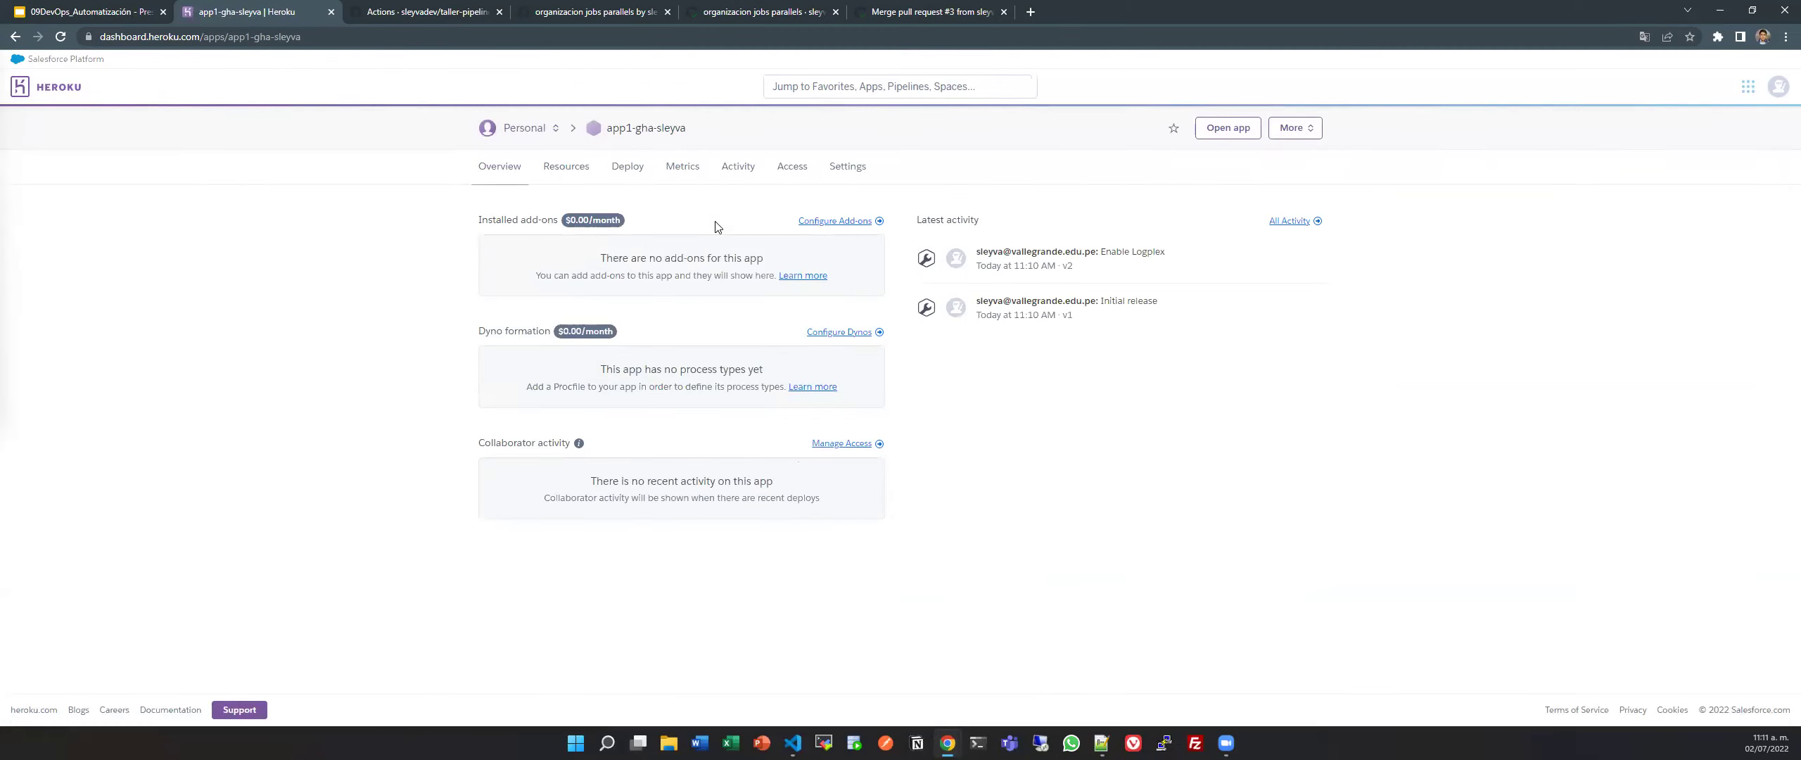
left_click(478, 8)
key("ctrl+Tab")
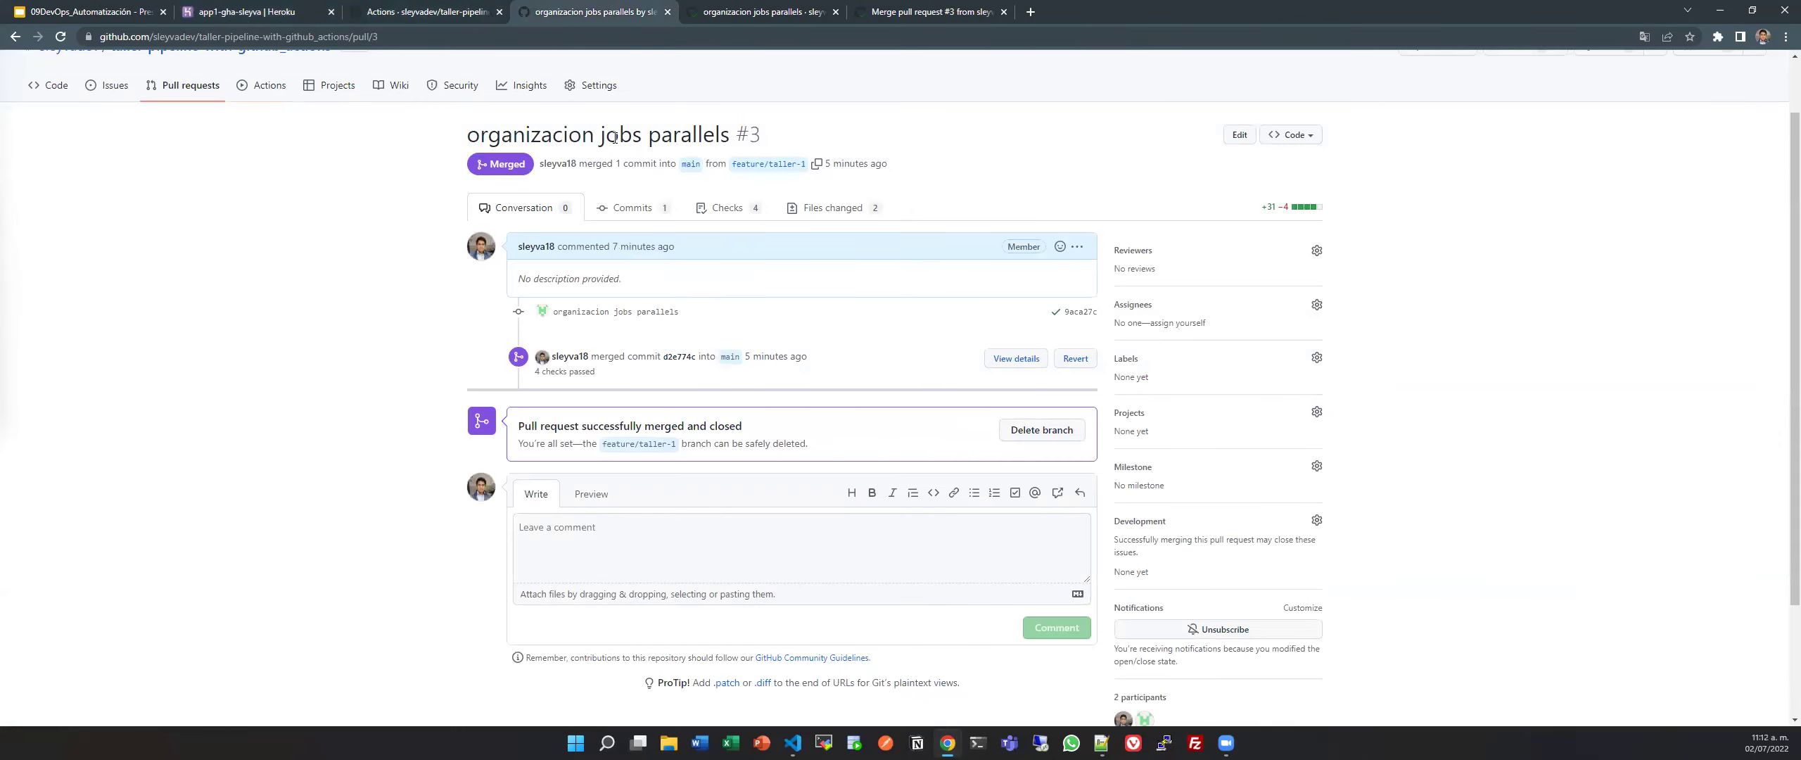
Check the repository's Actions run list for the merged pull request #3 run.
left_click(166, 82)
left_click(270, 155)
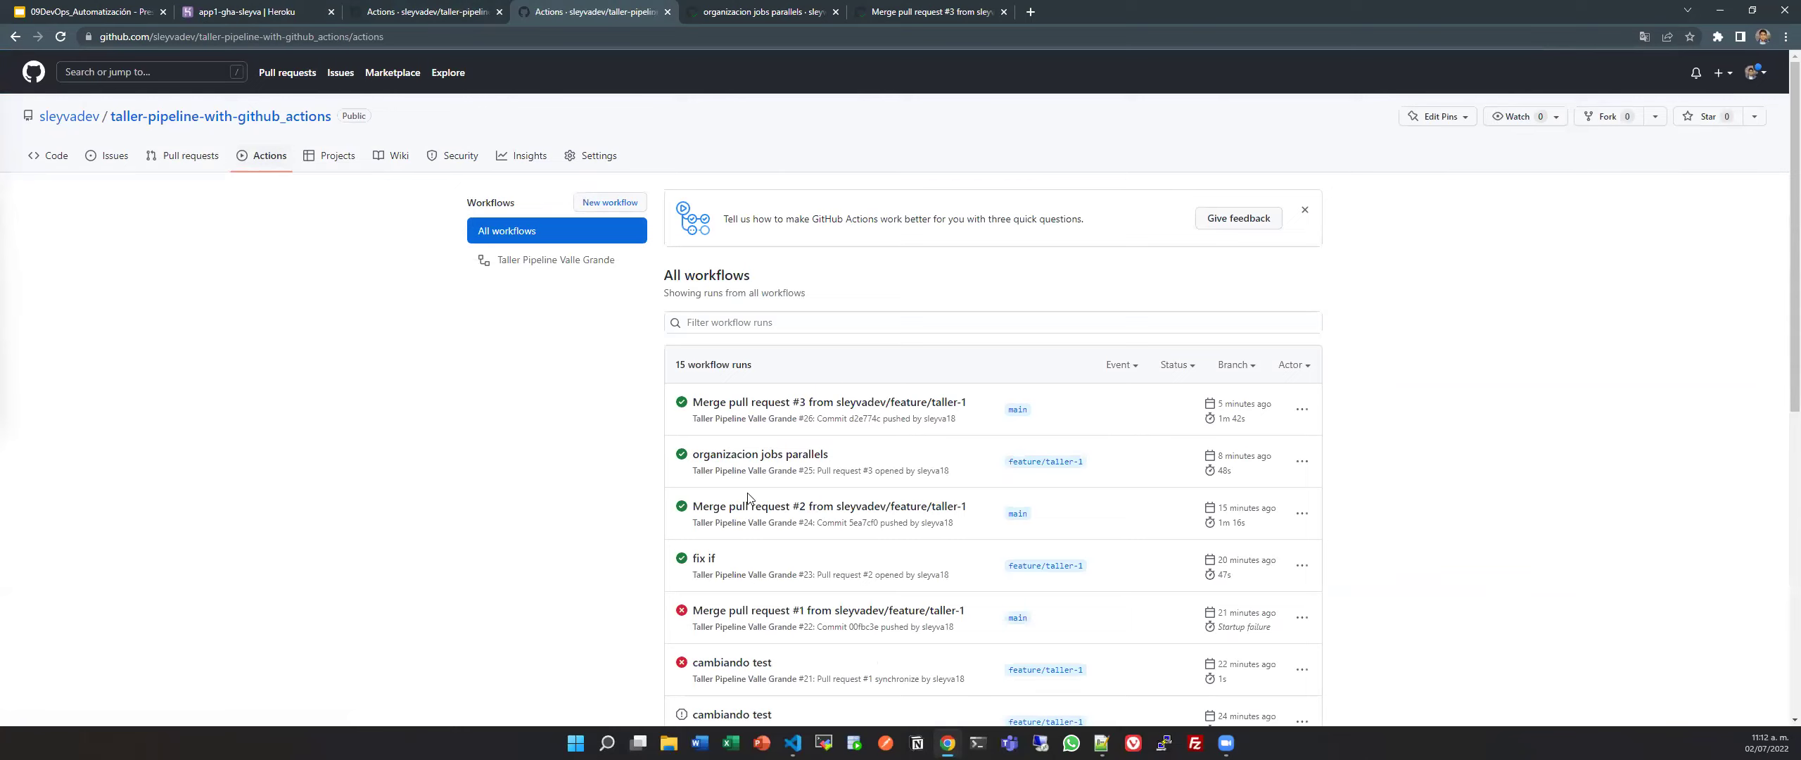
scroll(826, 438, "down", 3)
scroll(827, 437, "down", 5)
scroll(1126, 382, "up", 10)
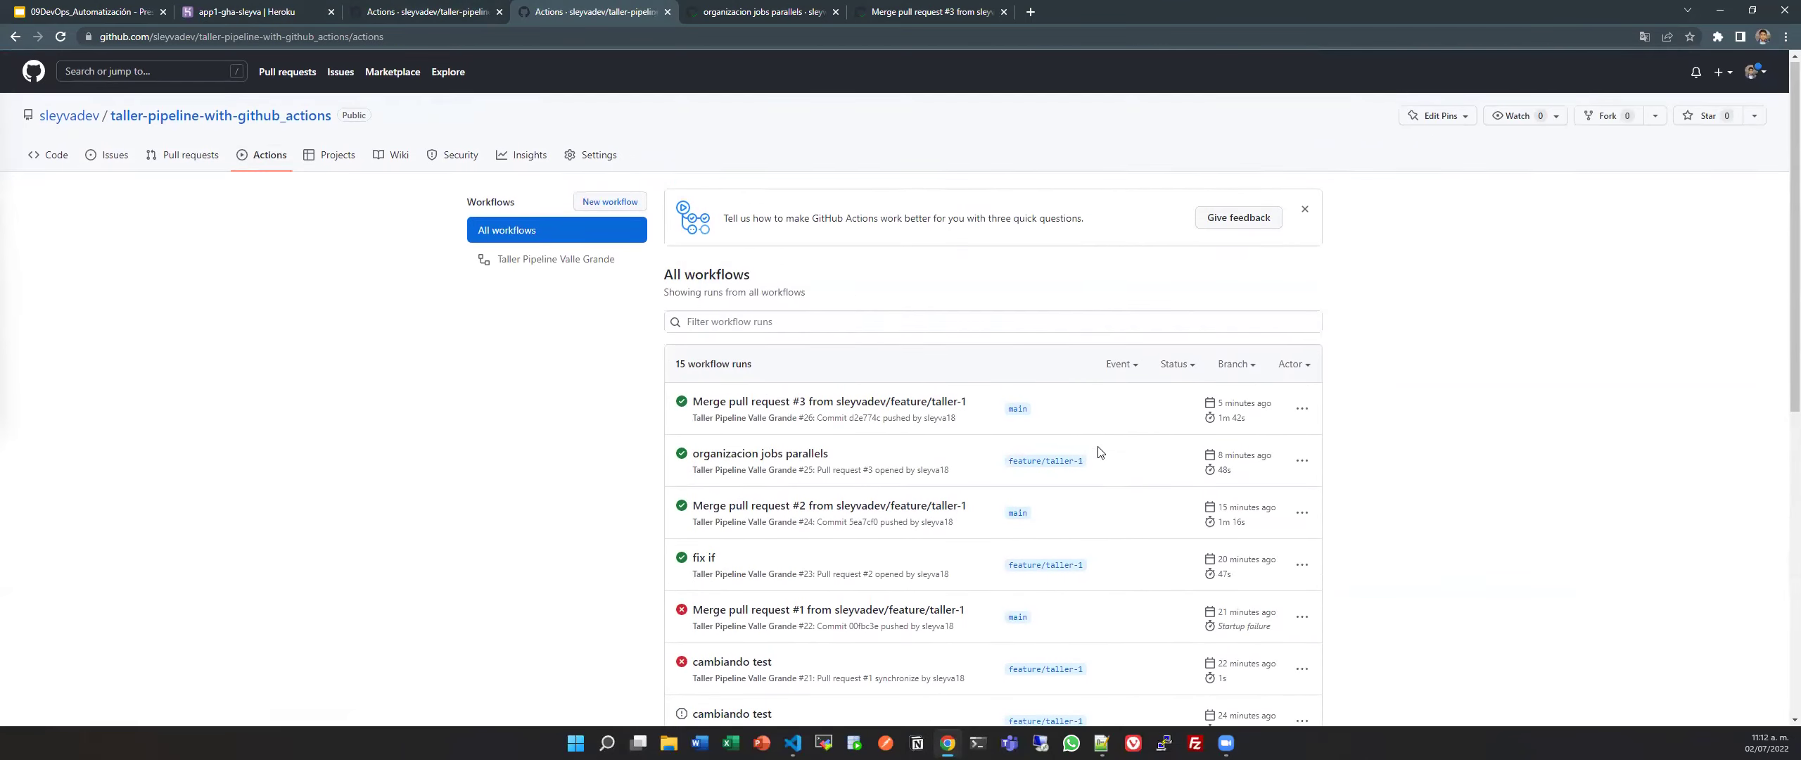
Compare the 'organizacion jobs parallels' and 'Merge pull request #3' run tabs, close the older one, open a new tab.
key("ctrl+Tab")
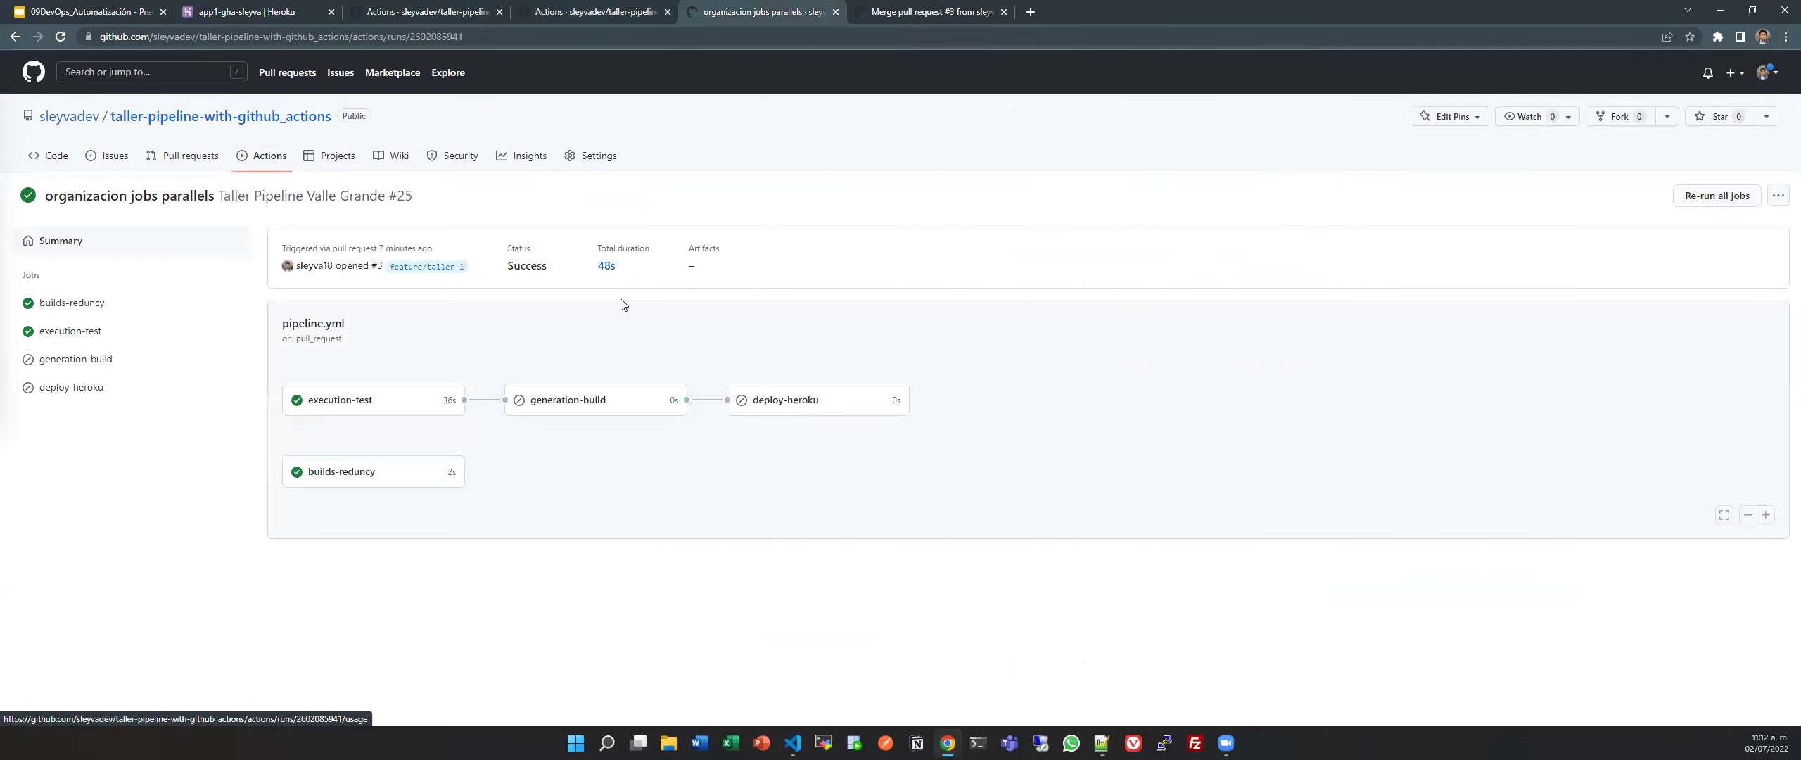
left_click(978, 12)
left_click(829, 12)
left_click(947, 11)
left_click(830, 11)
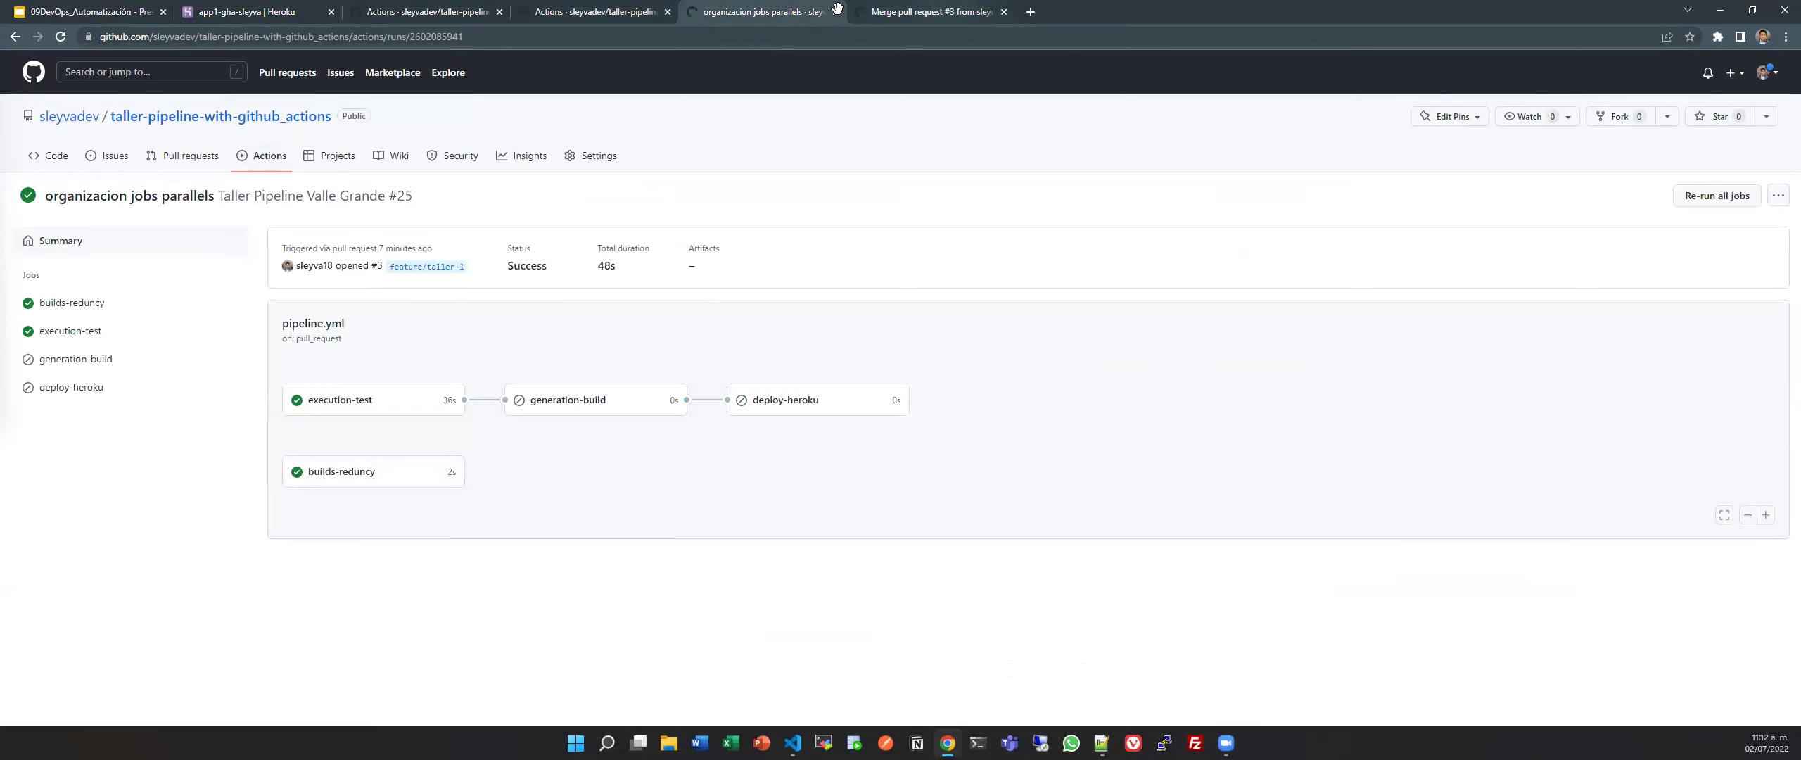
left_click(915, 12)
left_click(806, 12)
key("ctrl+w")
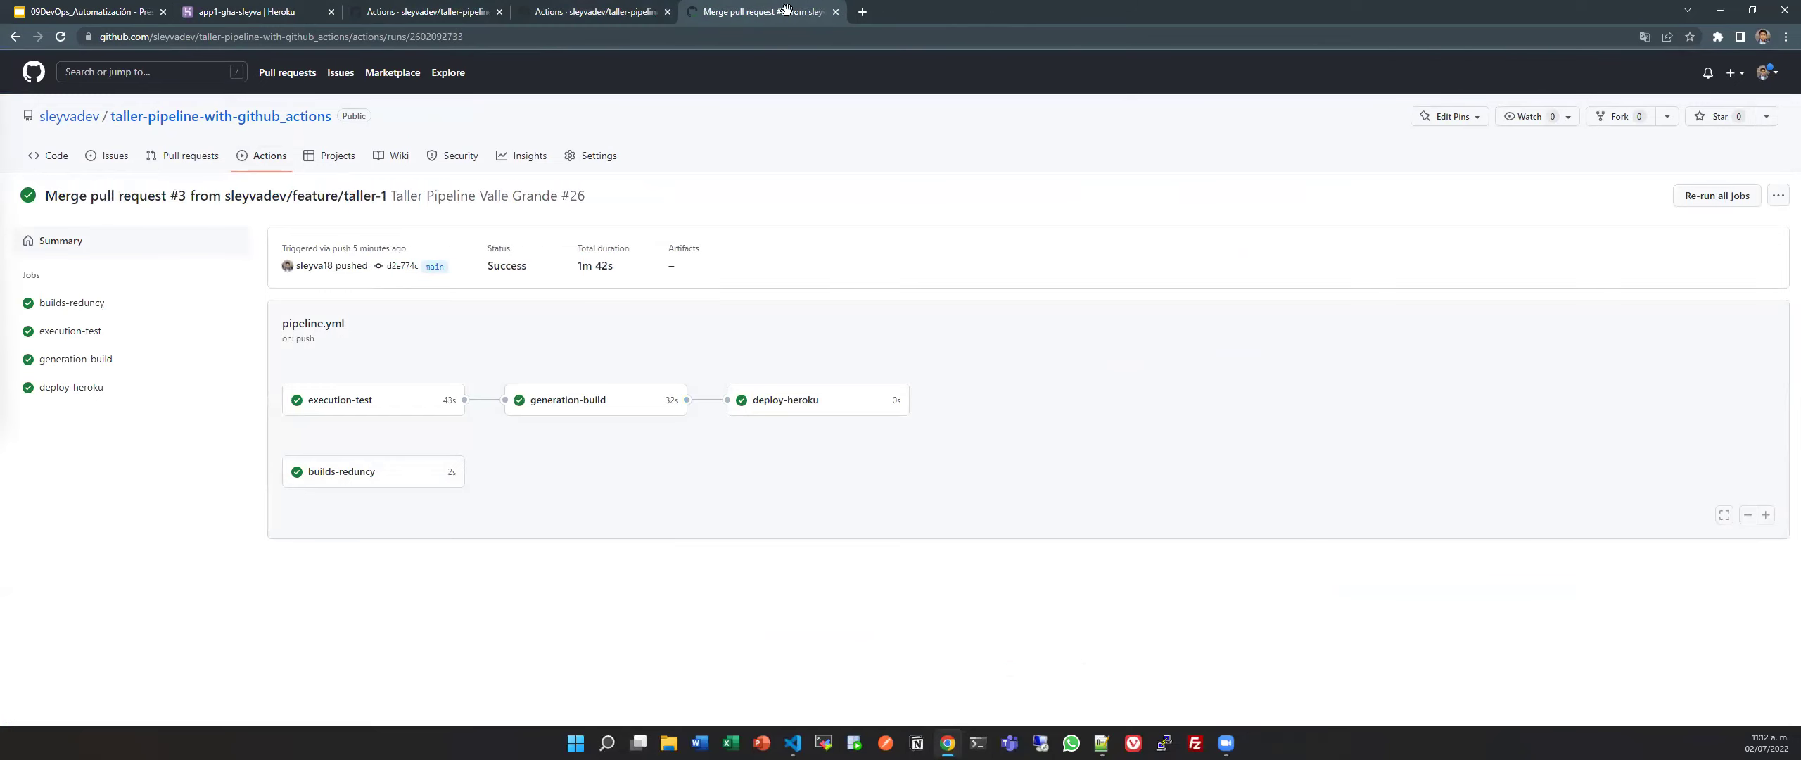
left_click(858, 11)
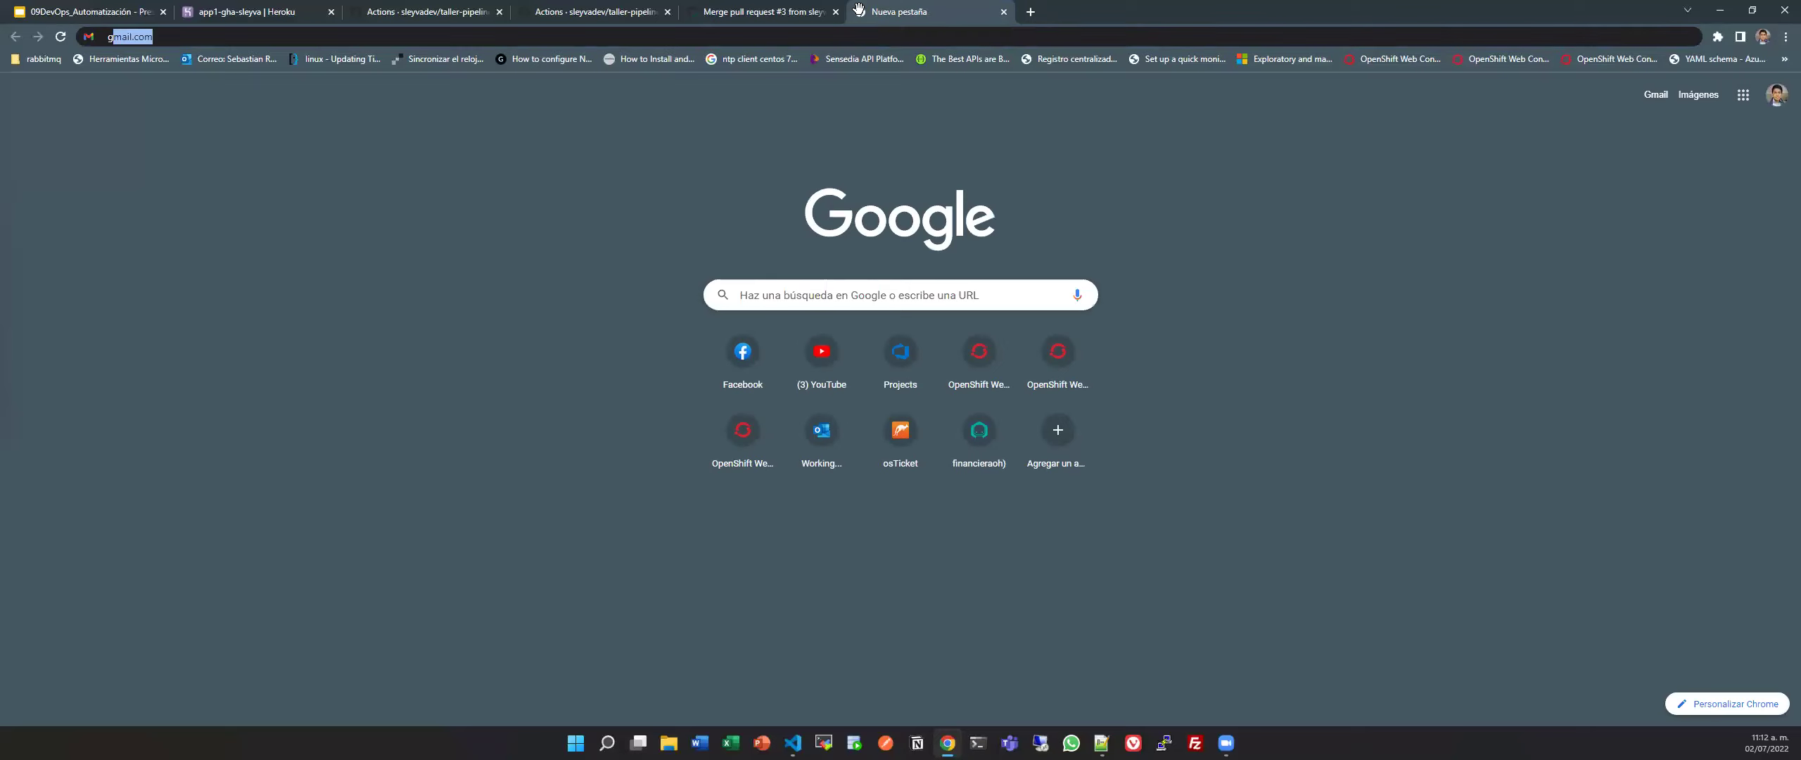
Go to the GitHub Marketplace actions listing and search it for 'deploy heroku'.
type("git")
key("Down")
key("Down")
key("Up")
key("Return")
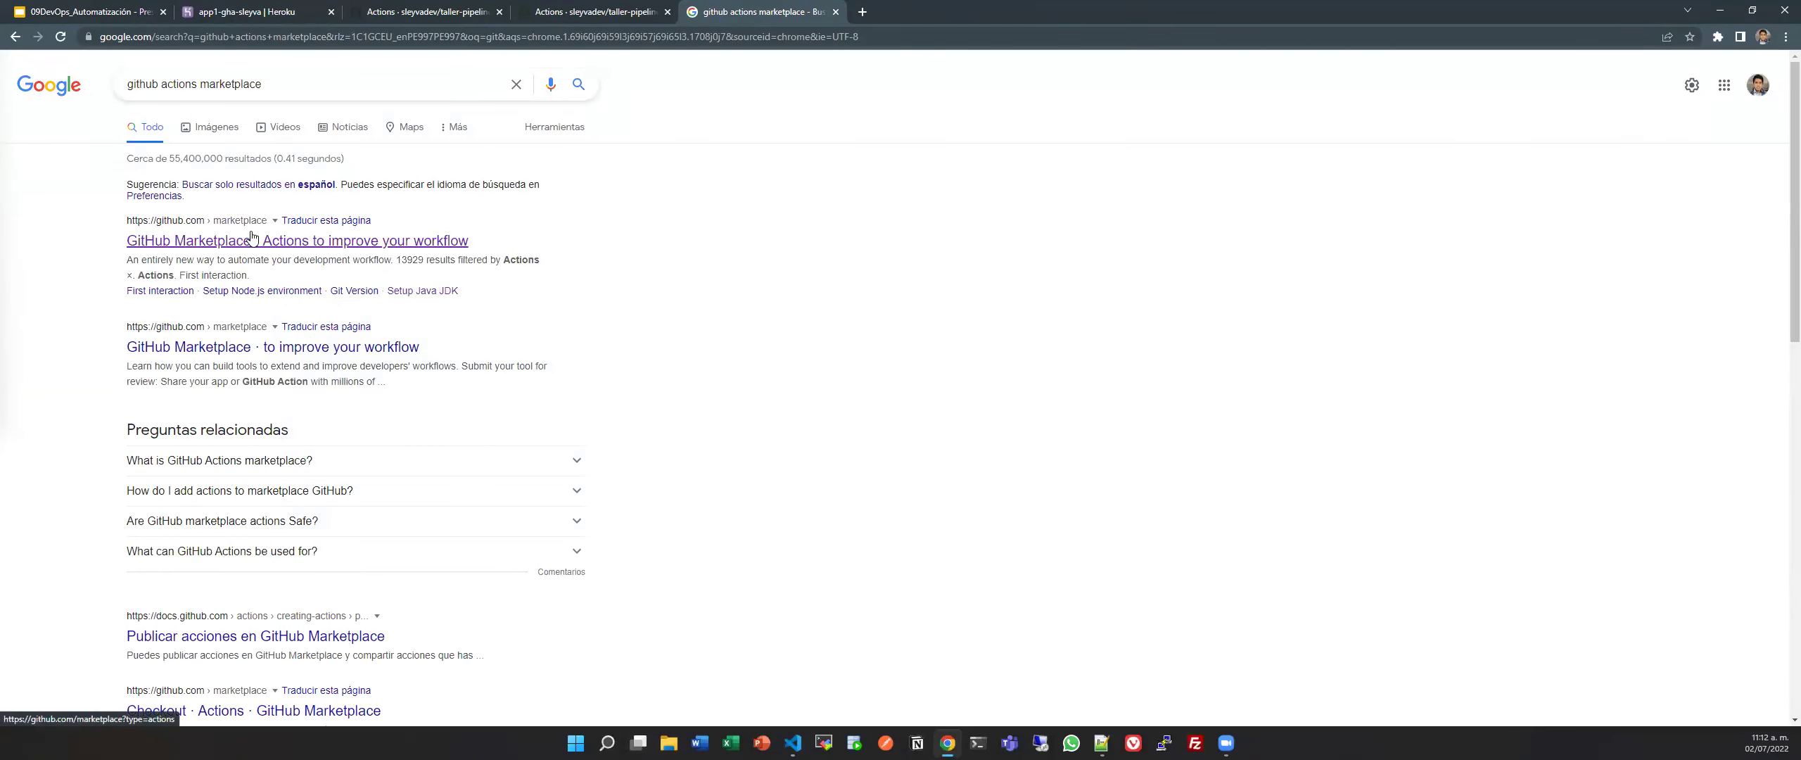
left_click(317, 243)
left_click(874, 165)
type("dep")
type("loy h")
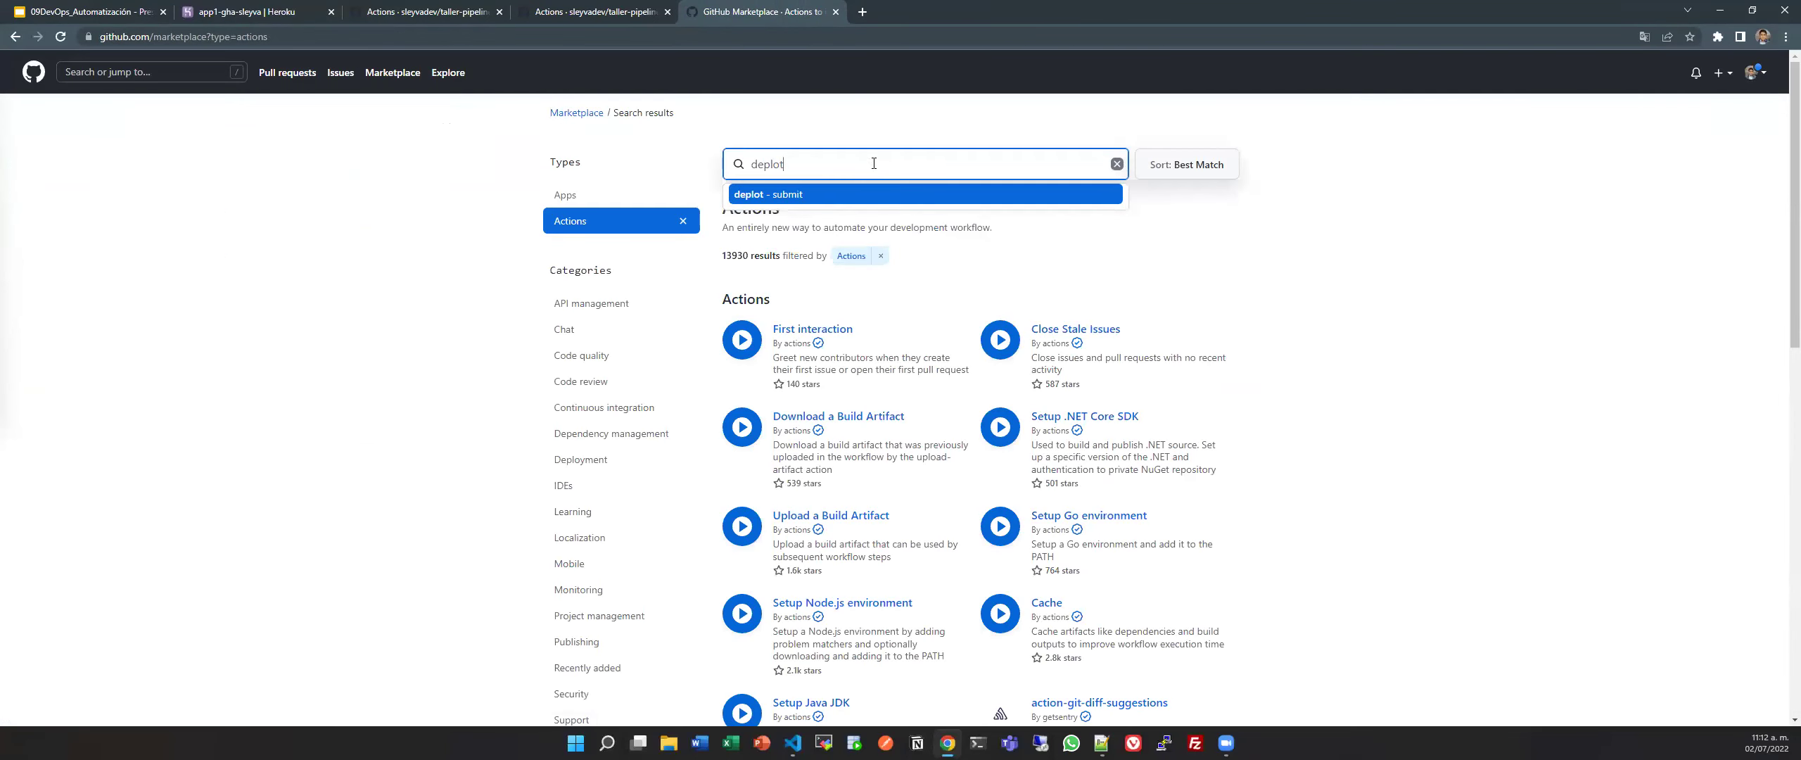
type("eroku")
key("Return")
Browse the 'deploy heroku' Actions results and move on to page 2.
key("alt+Tab")
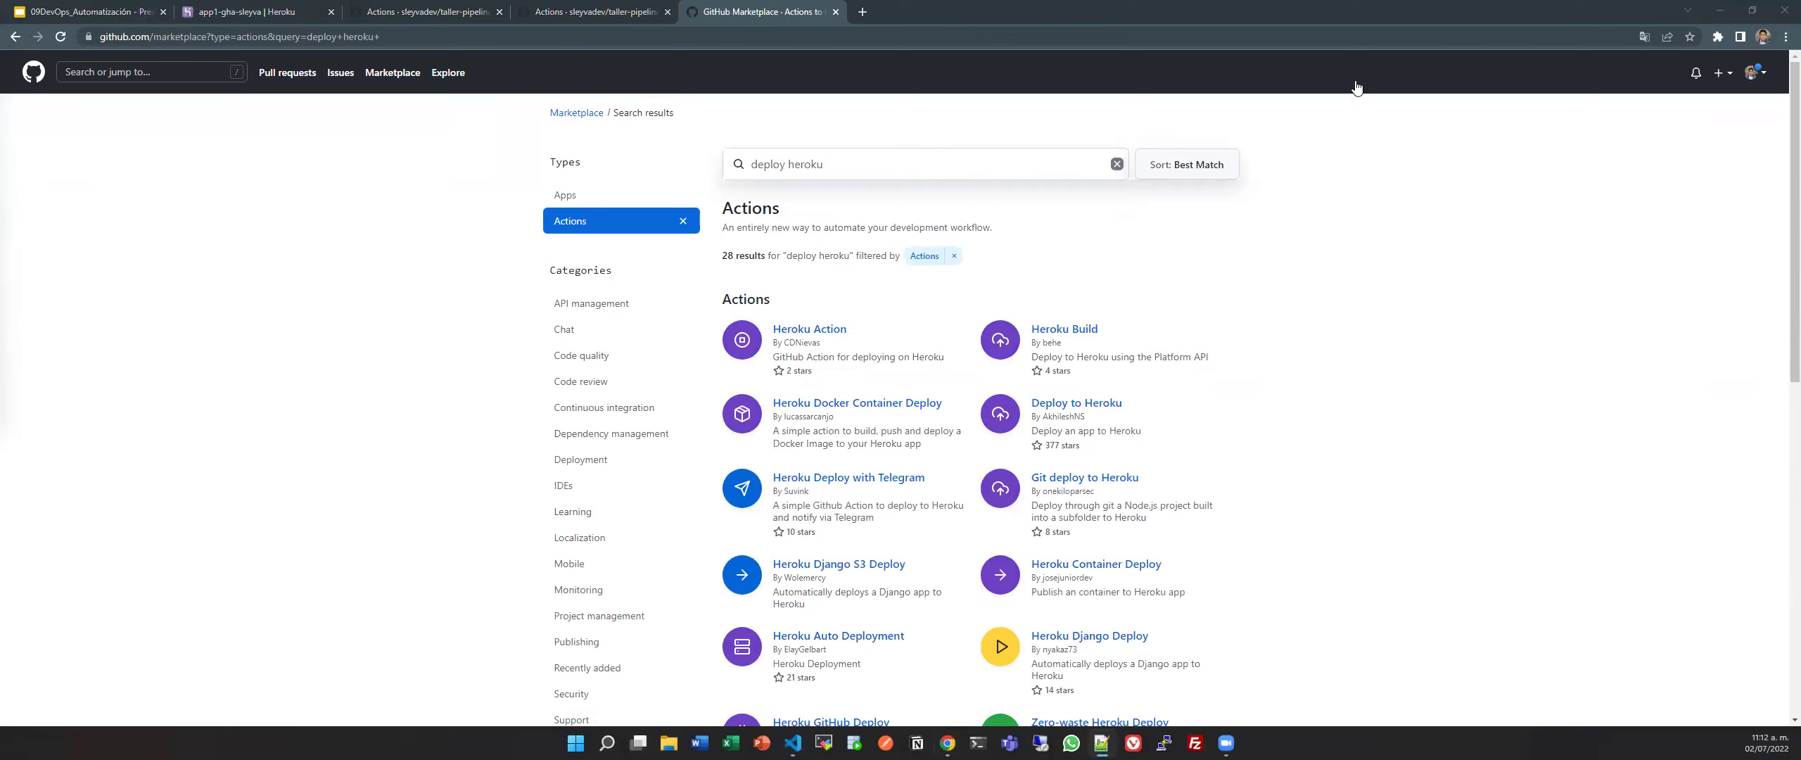
left_click(1560, 229)
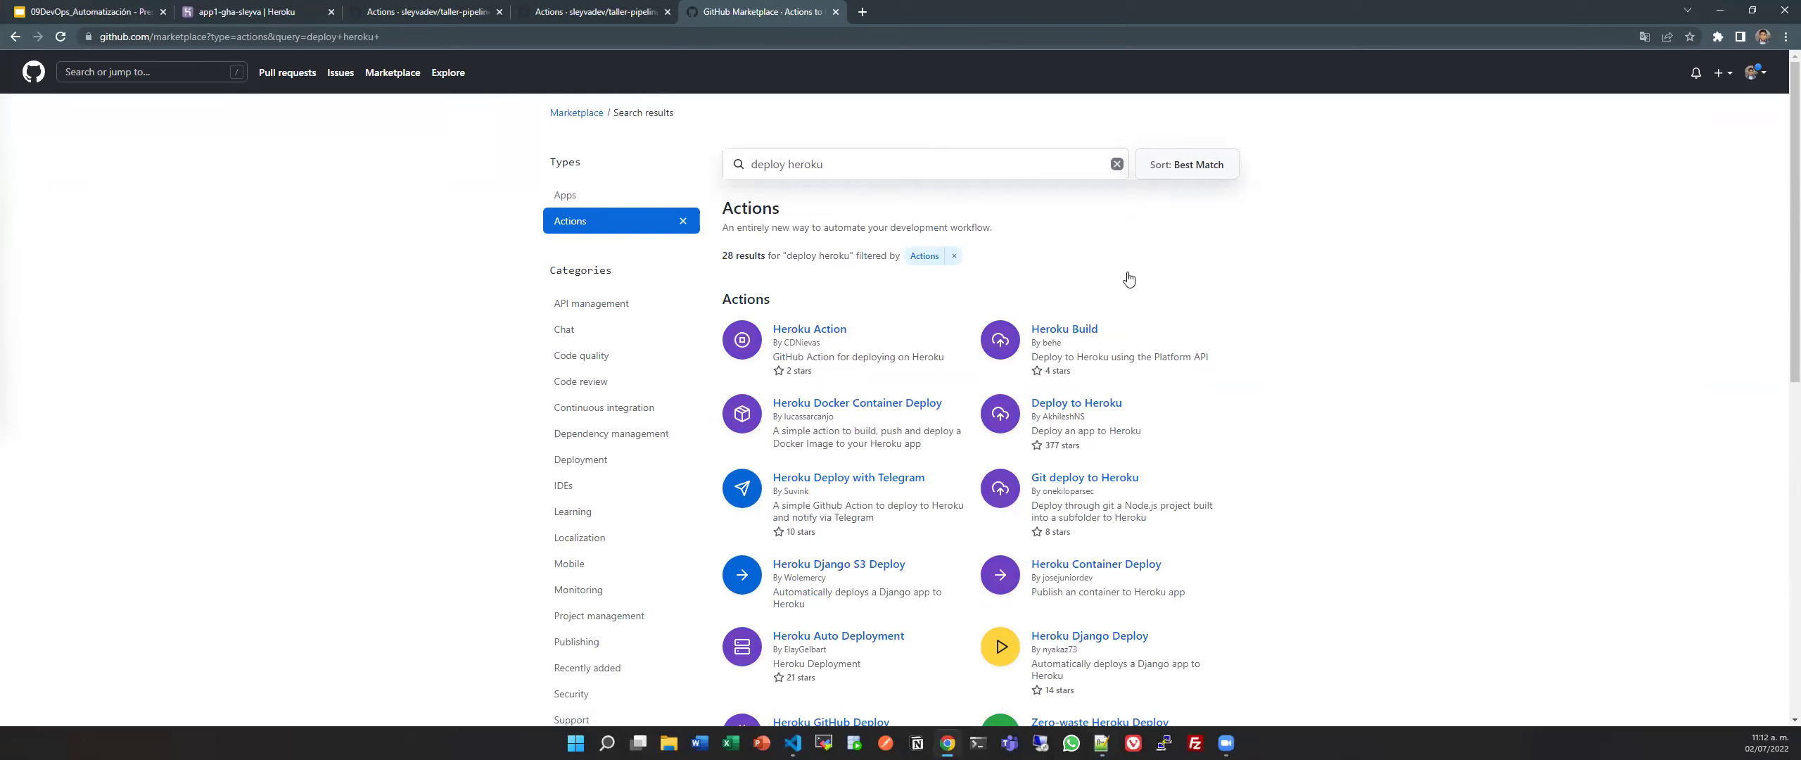
scroll(1129, 279, "down", 3)
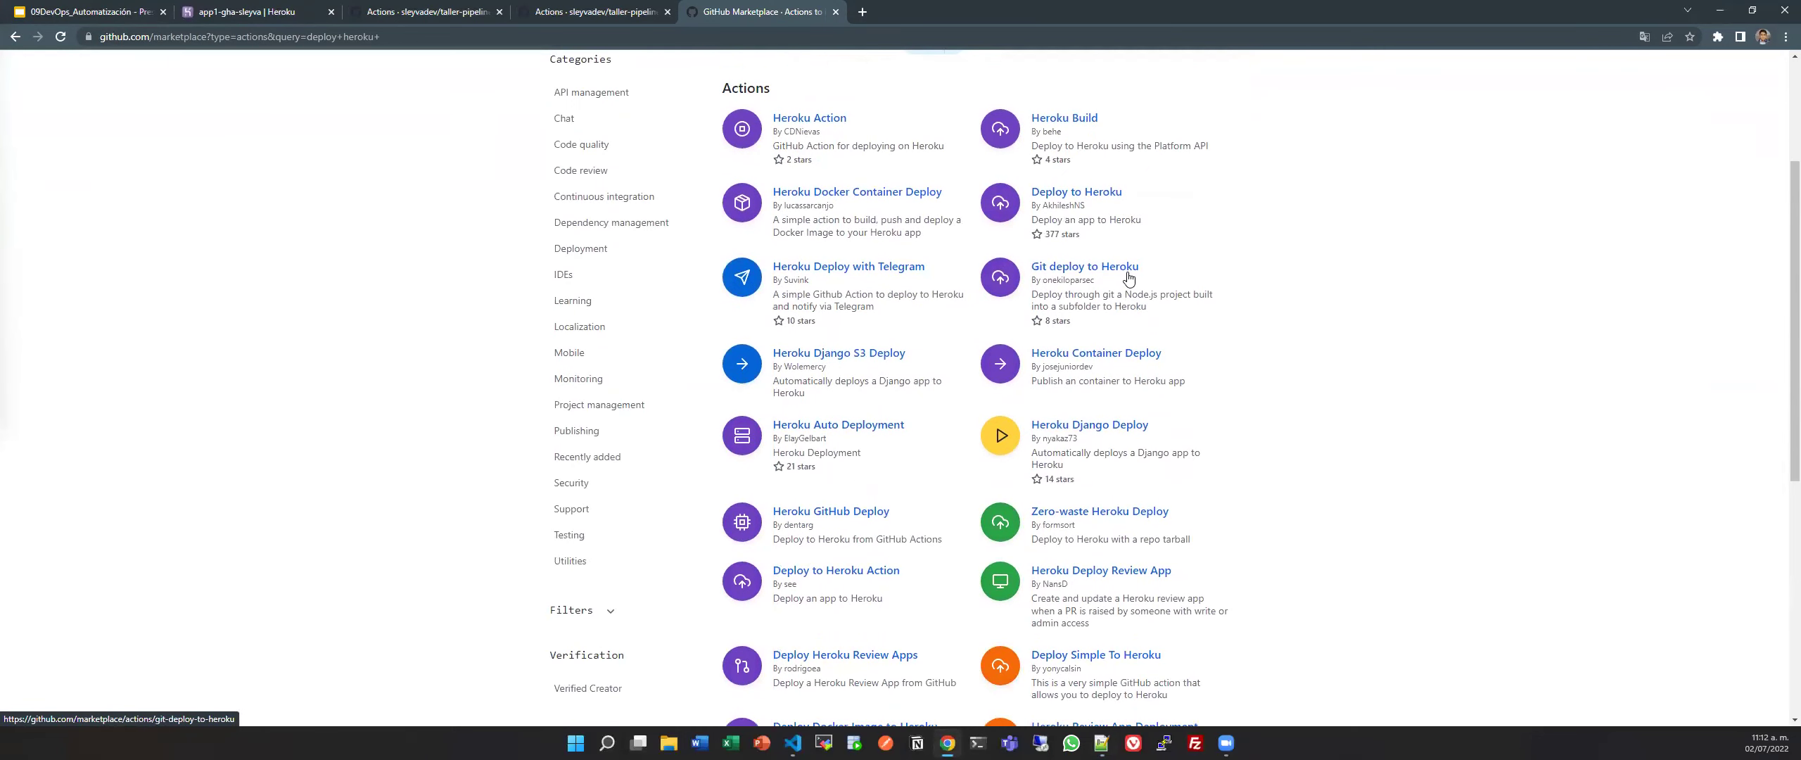
scroll(1089, 369, "down", 4)
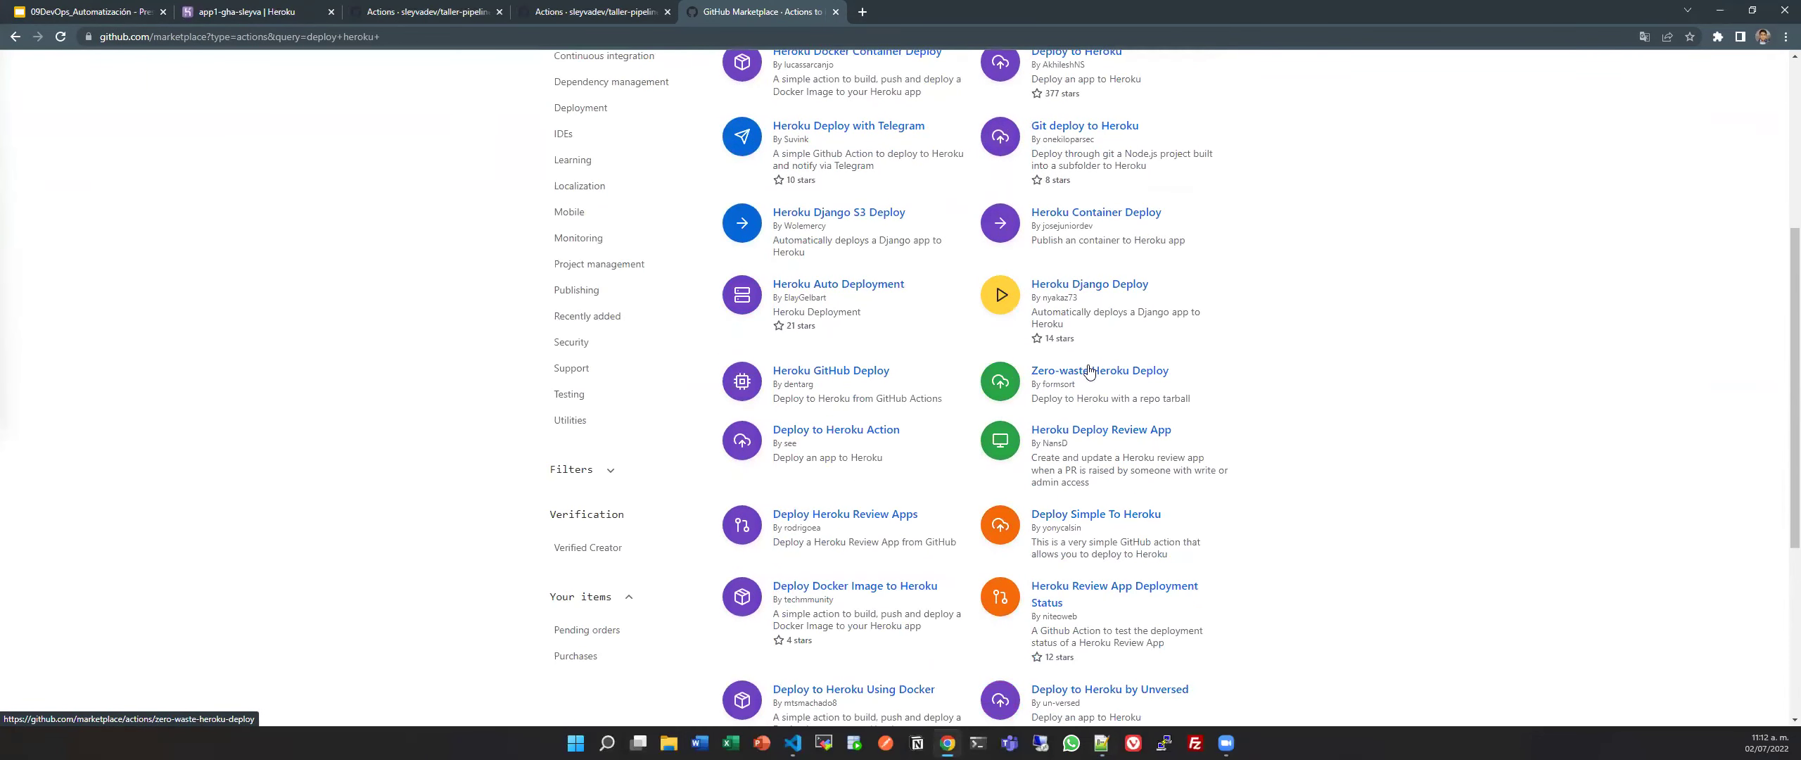
scroll(1090, 371, "down", 1)
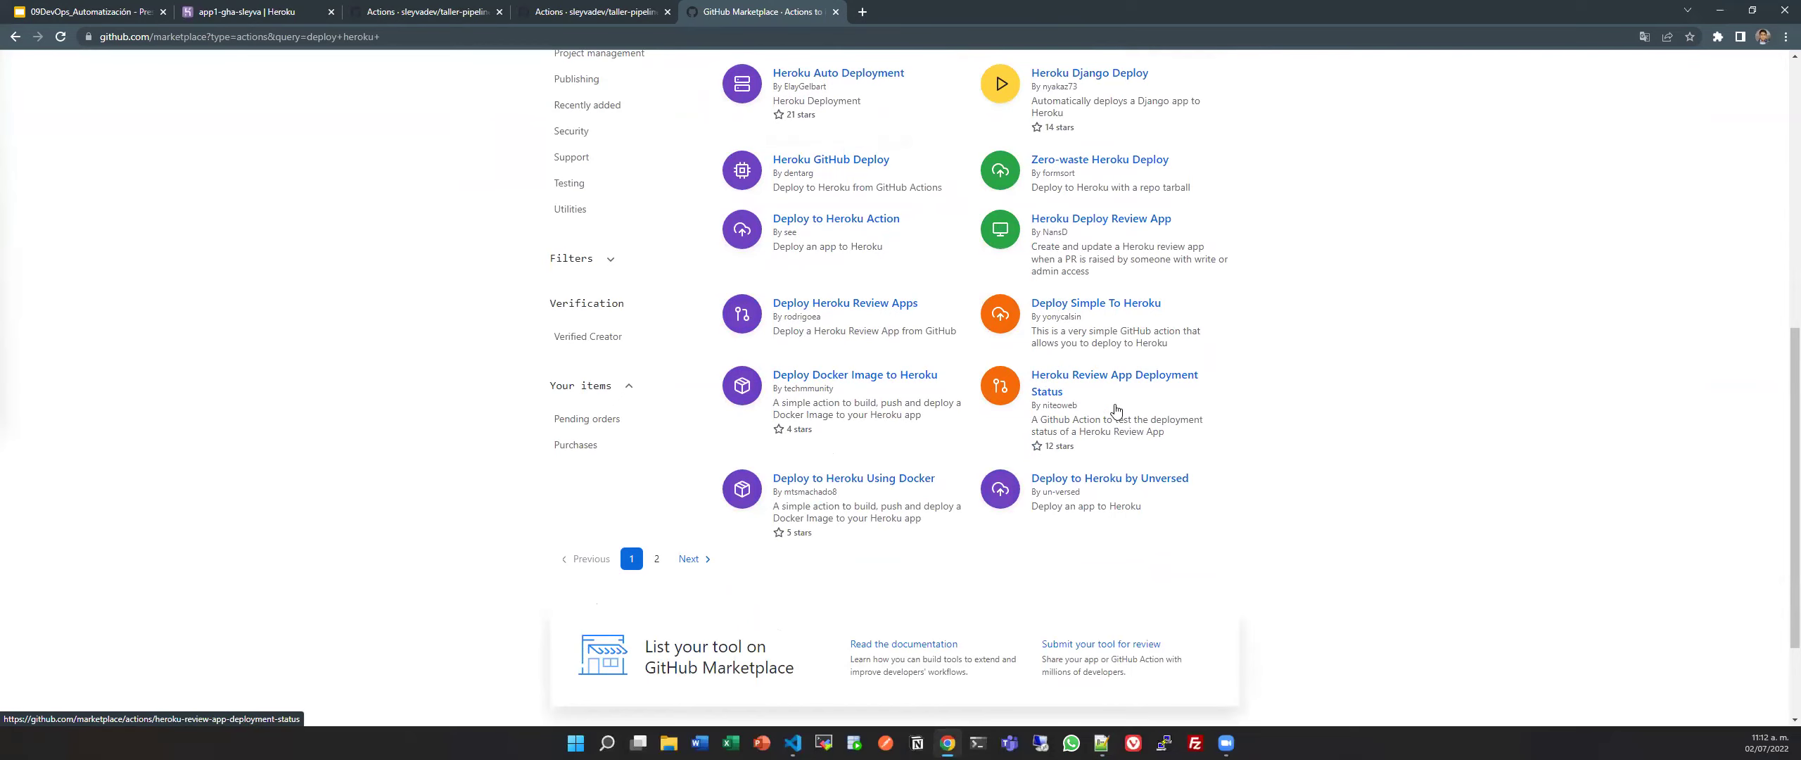
scroll(1108, 405, "up", 8)
scroll(1115, 410, "down", 9)
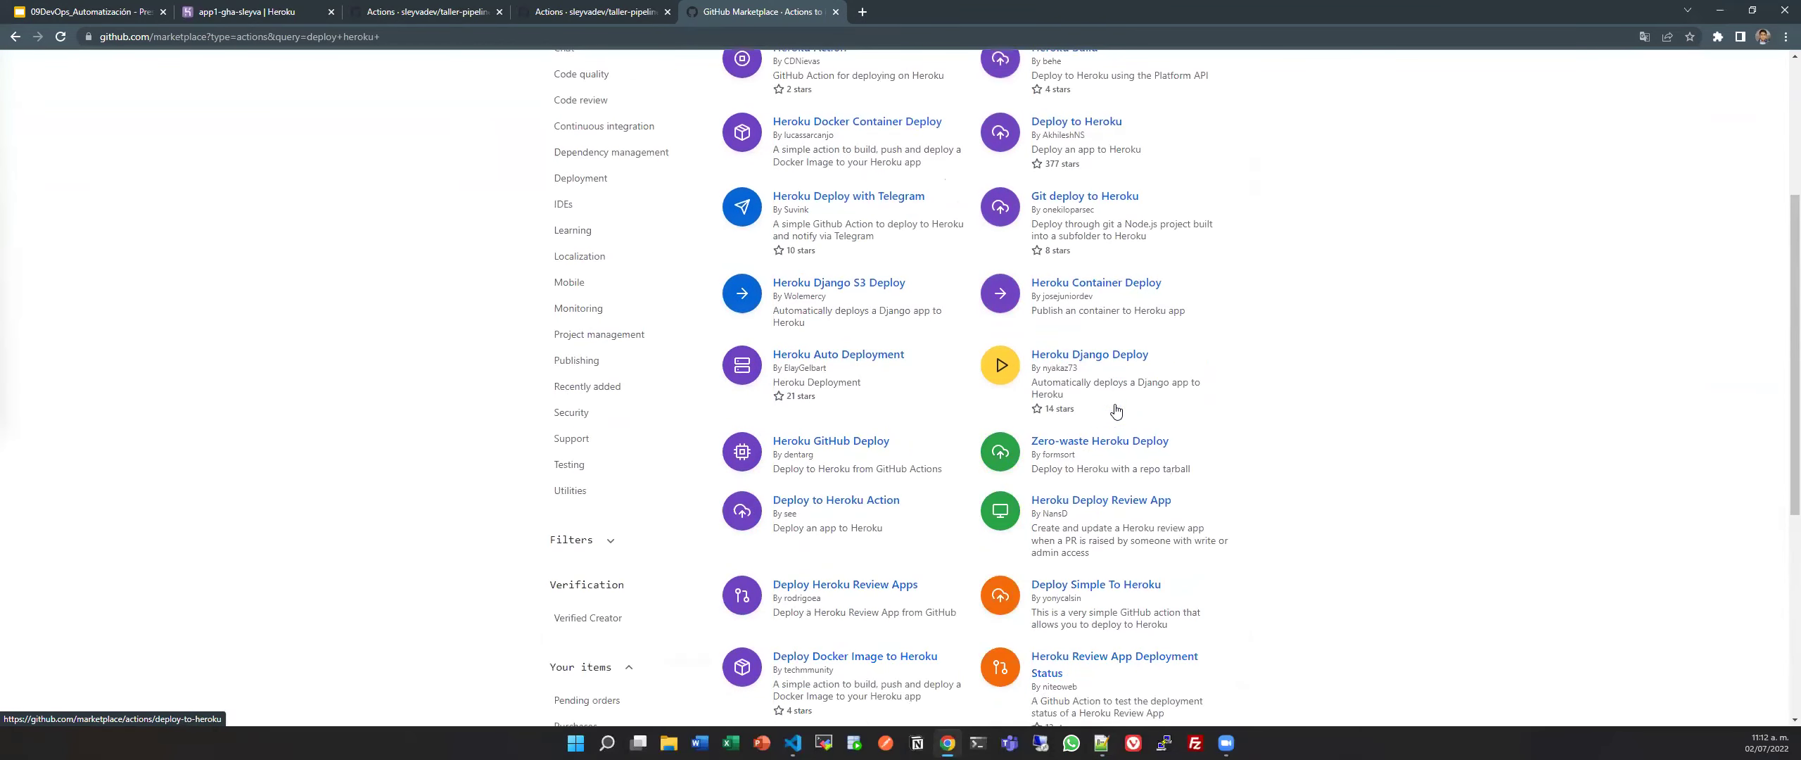
scroll(1082, 420, "up", 6)
scroll(1082, 420, "up", 3)
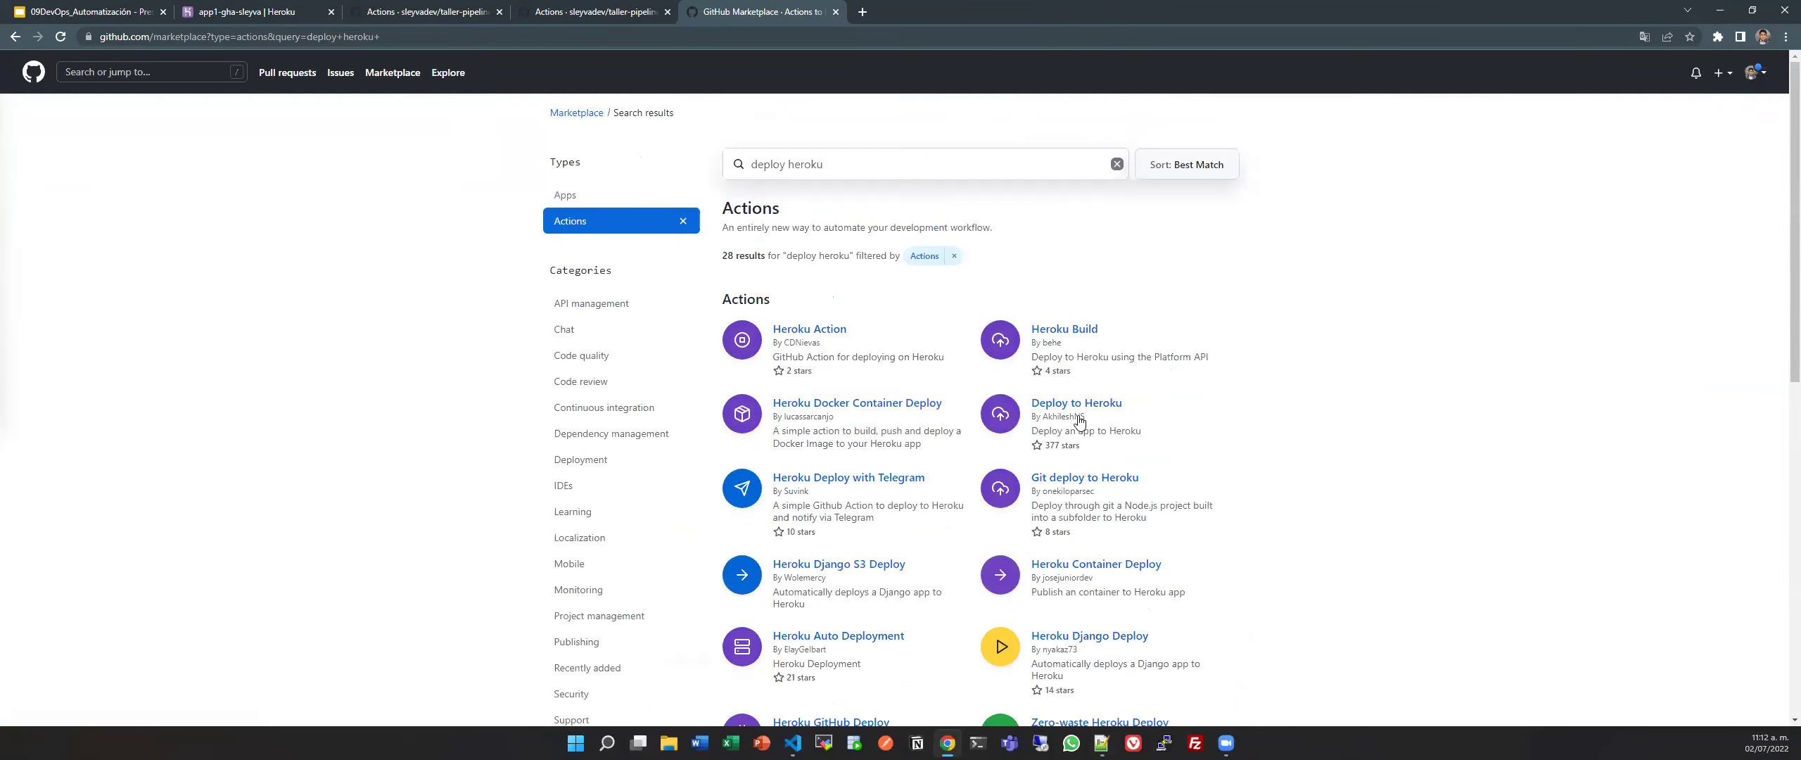
scroll(1082, 420, "down", 9)
scroll(1080, 421, "up", 7)
scroll(1080, 421, "up", 3)
scroll(721, 366, "down", 8)
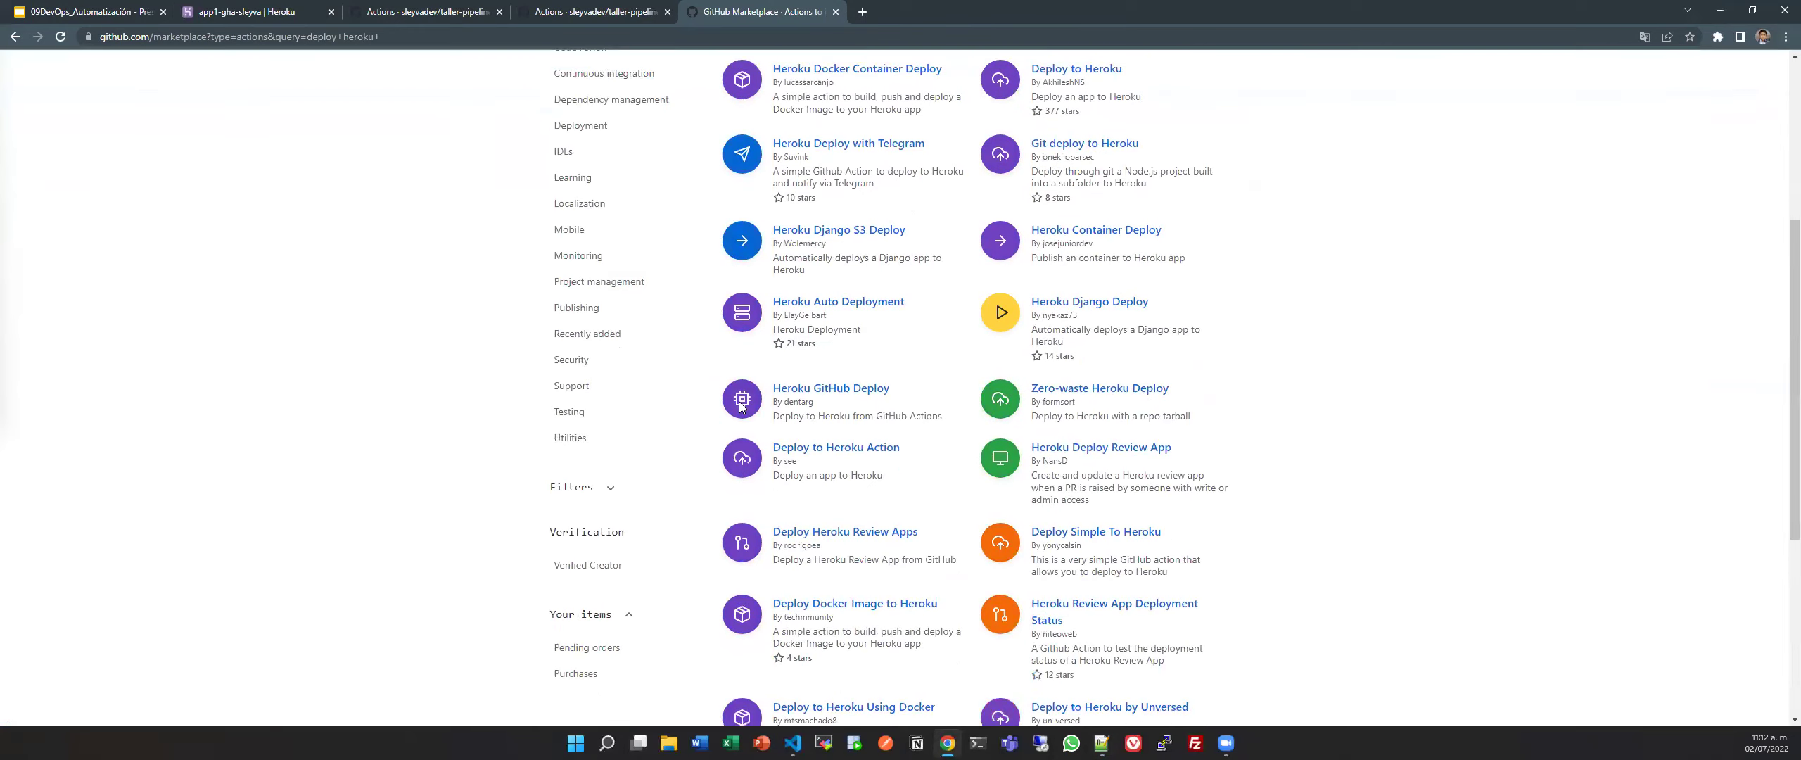
scroll(989, 437, "up", 3)
scroll(988, 437, "up", 5)
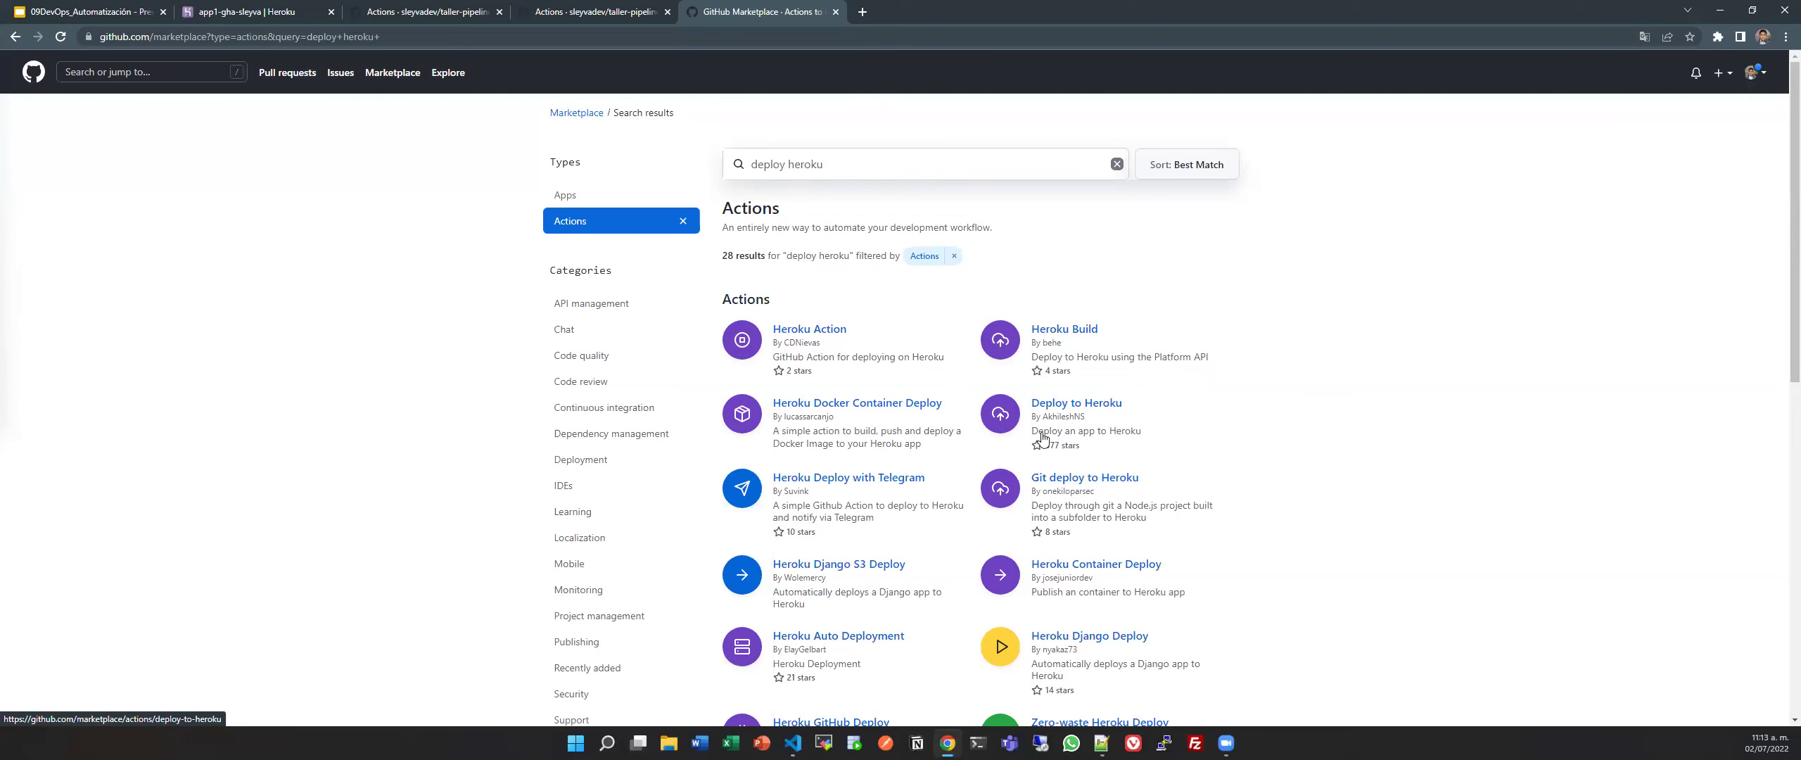
scroll(736, 611, "down", 7)
scroll(736, 610, "down", 3)
left_click(692, 419)
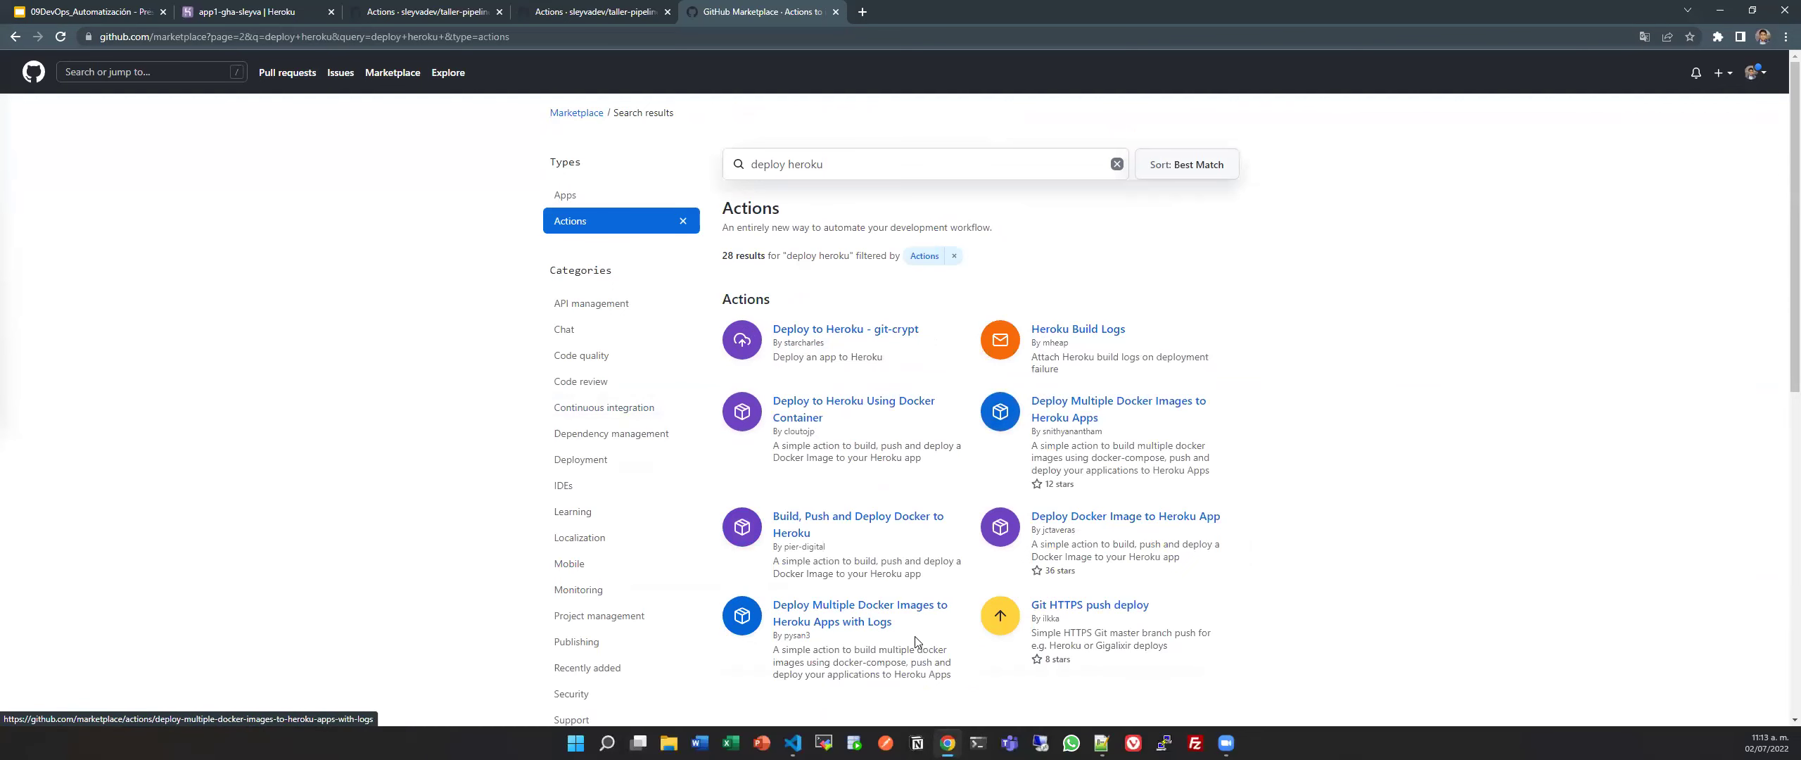
scroll(1021, 606, "down", 1)
scroll(1021, 606, "down", 4)
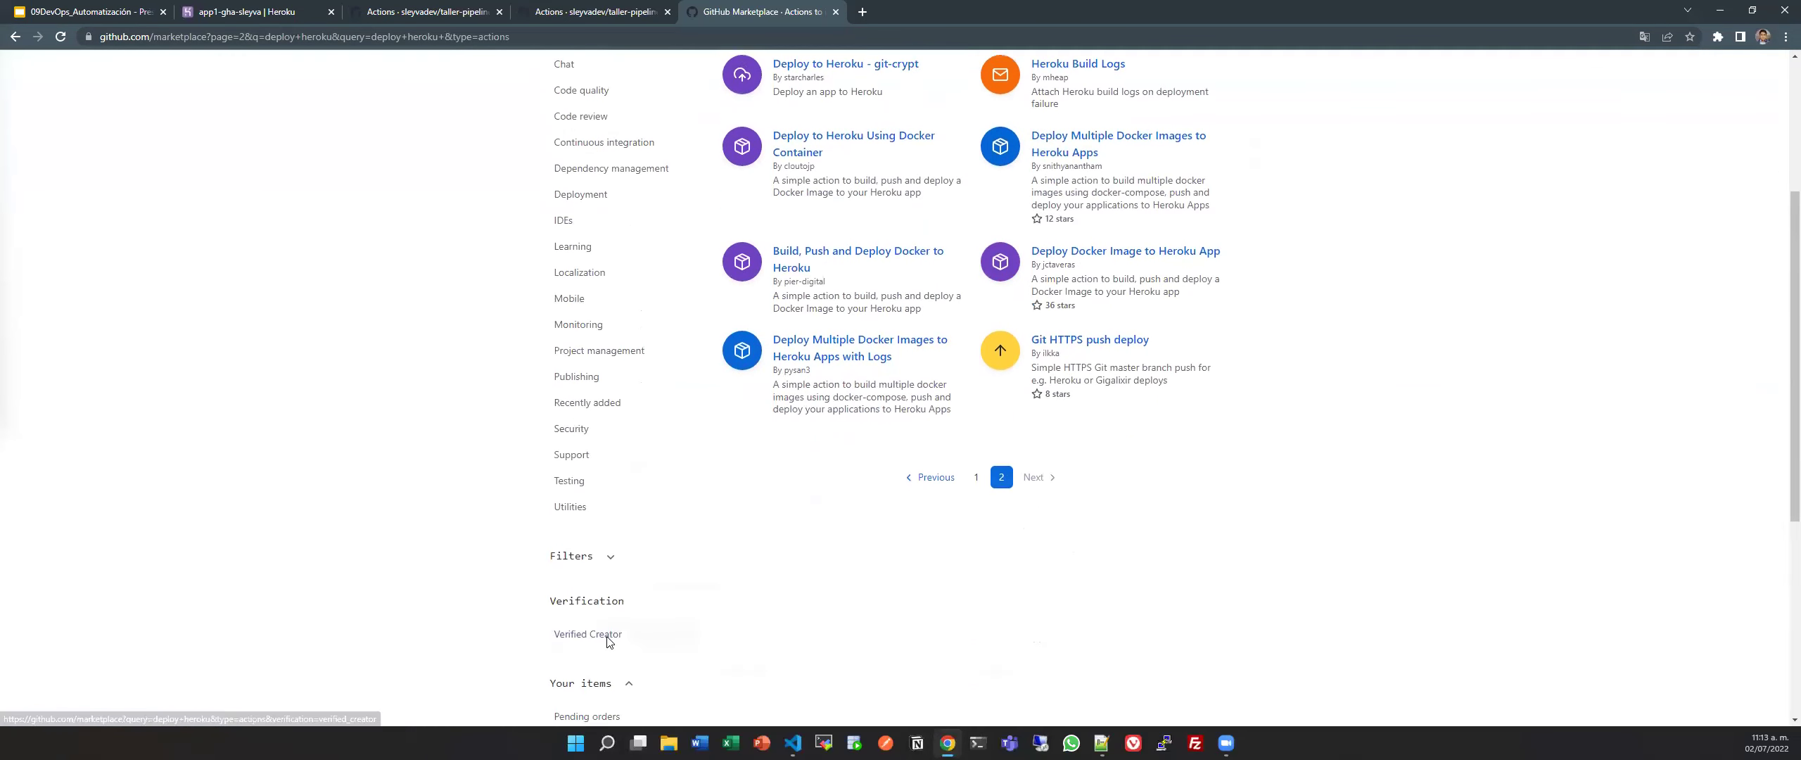
Return to page 1 and open the Deploy to Heroku action's Getting Started example.
left_click(960, 463)
left_click(1101, 411)
scroll(1101, 413, "down", 9)
scroll(1101, 413, "down", 3)
scroll(1101, 413, "up", 10)
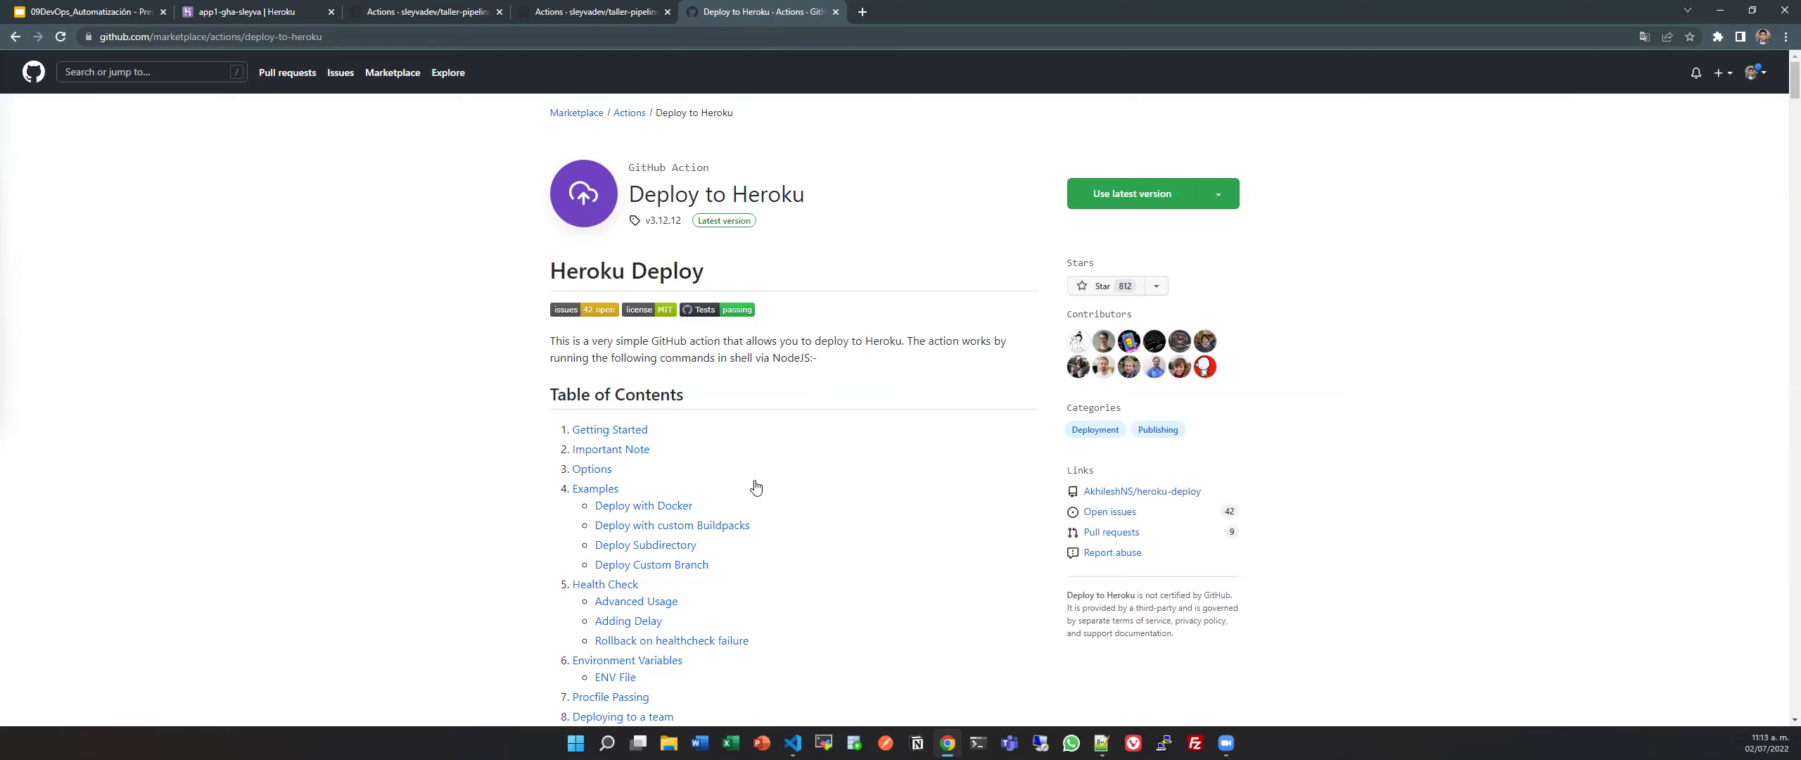
scroll(915, 396, "down", 7)
scroll(914, 397, "up", 7)
scroll(809, 460, "down", 7)
scroll(802, 443, "up", 7)
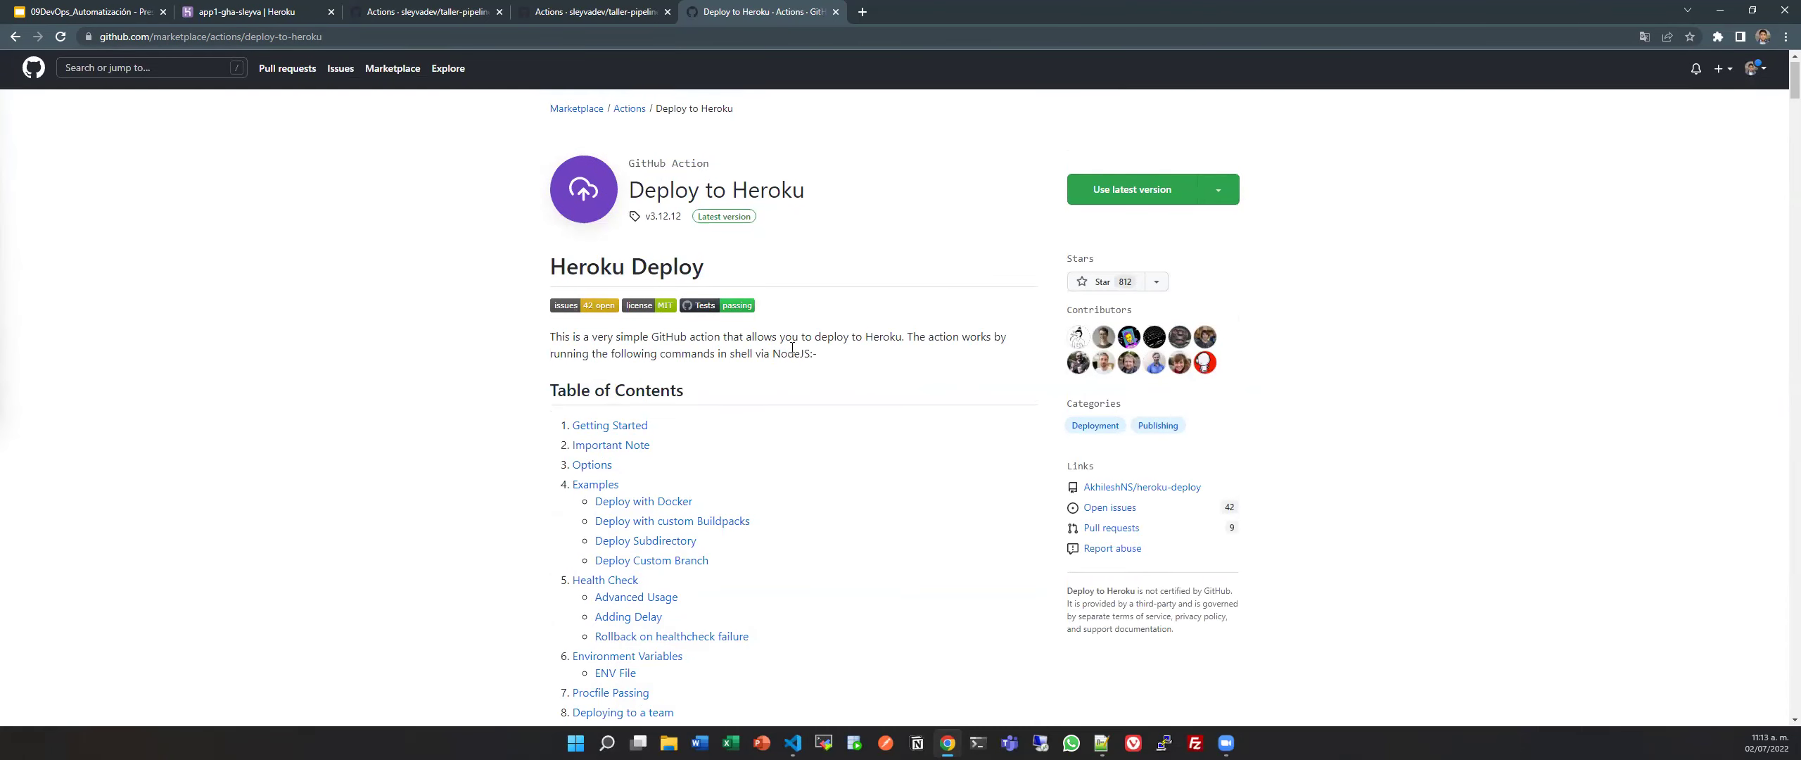
scroll(798, 394, "down", 10)
scroll(792, 348, "up", 3)
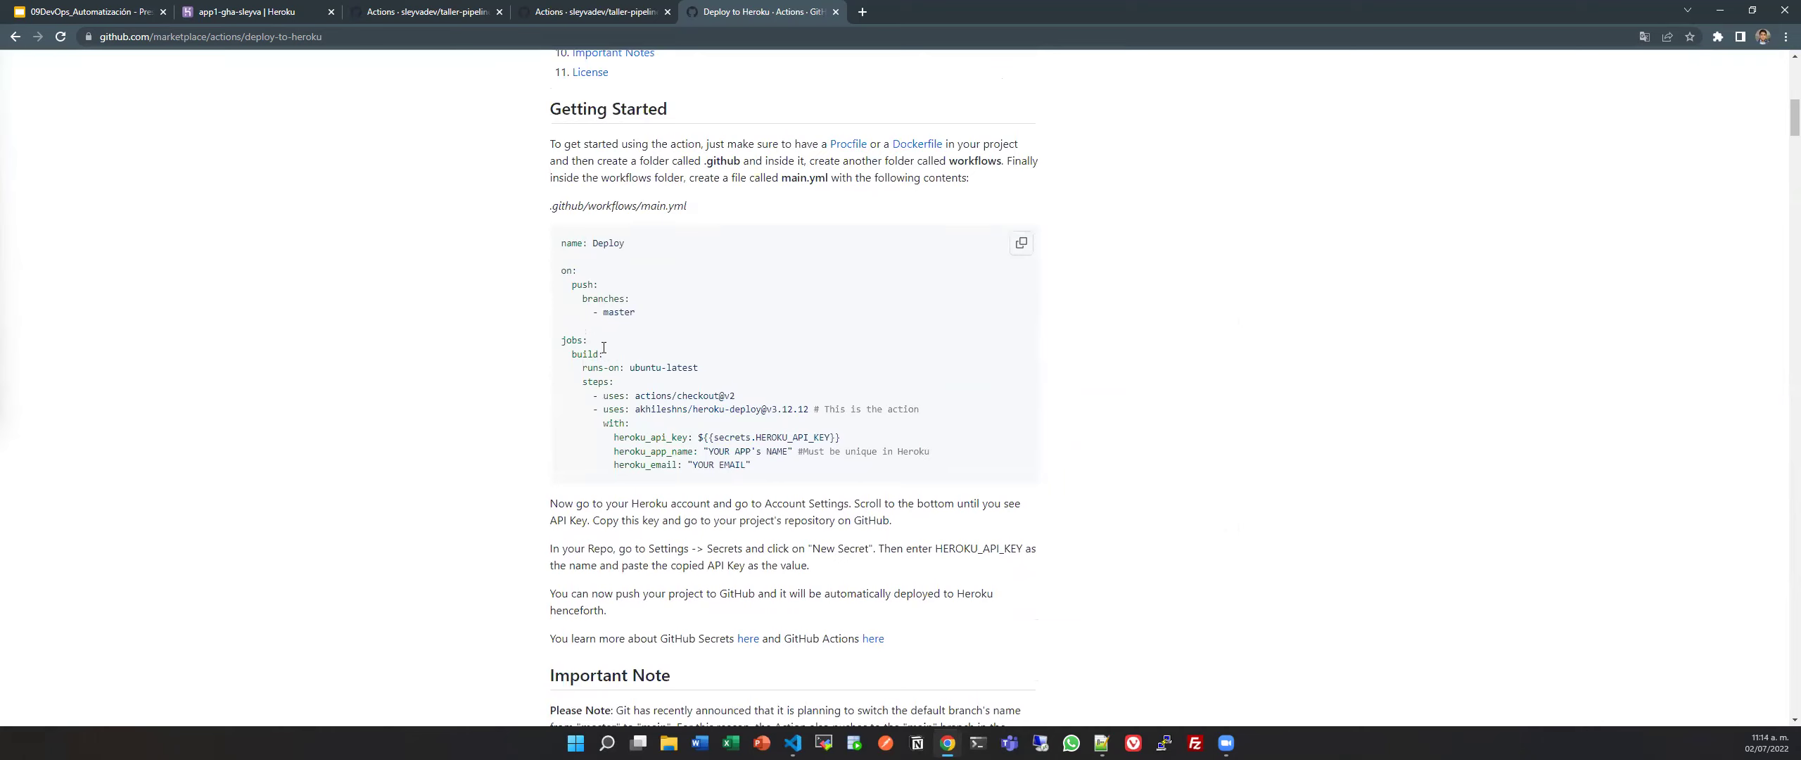
Select the example's heroku-deploy step through the heroku_email line for copying.
left_click_drag(593, 395, 736, 404)
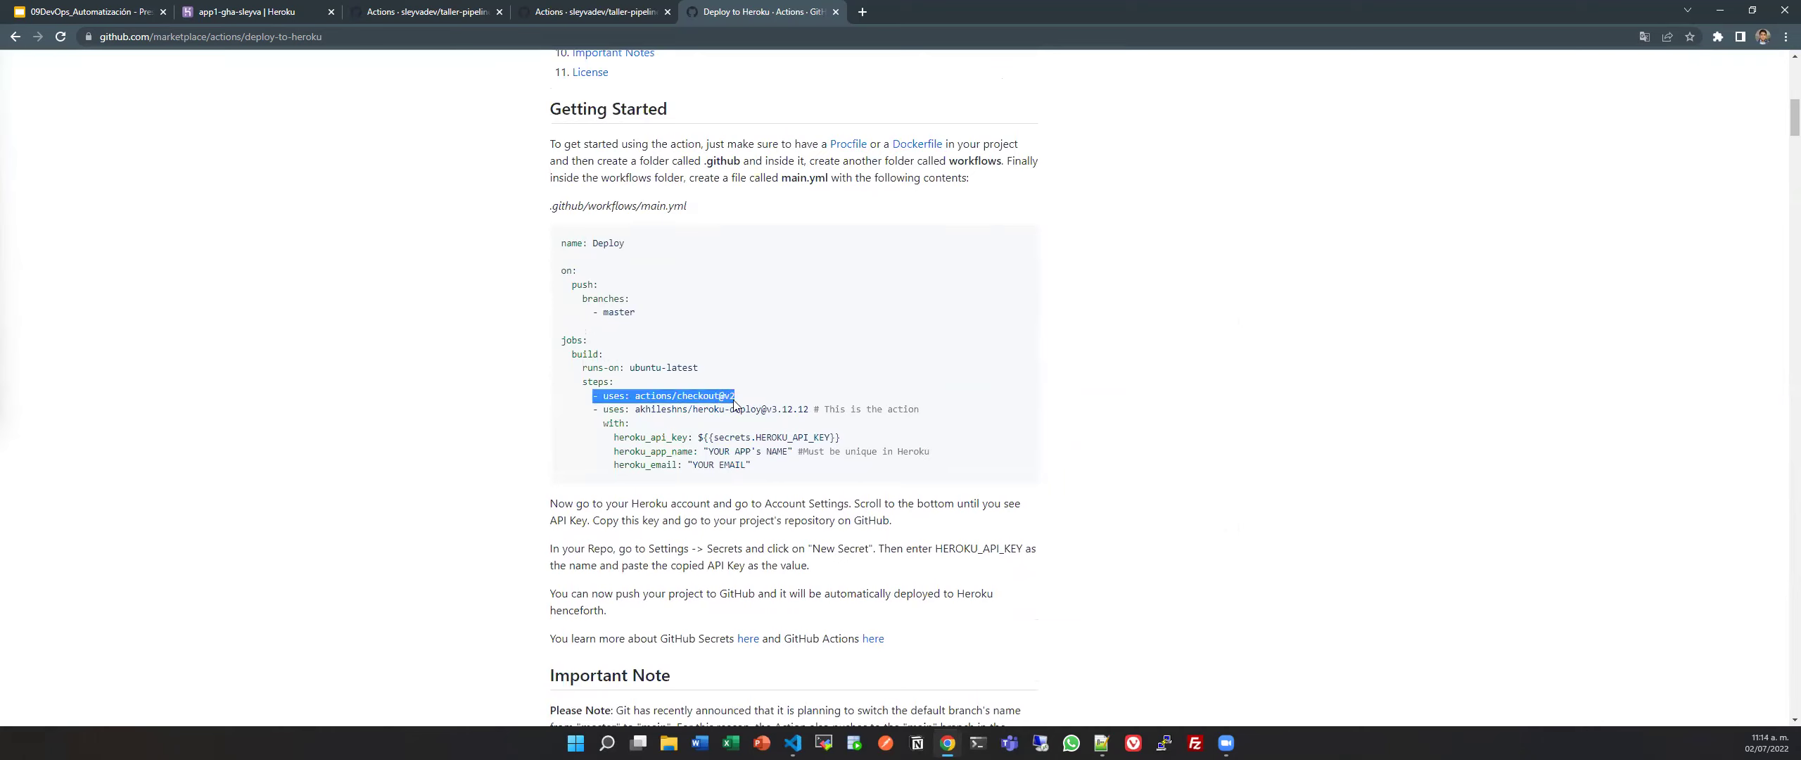
left_click(590, 423)
left_click_drag(593, 408, 774, 472)
left_click(713, 458)
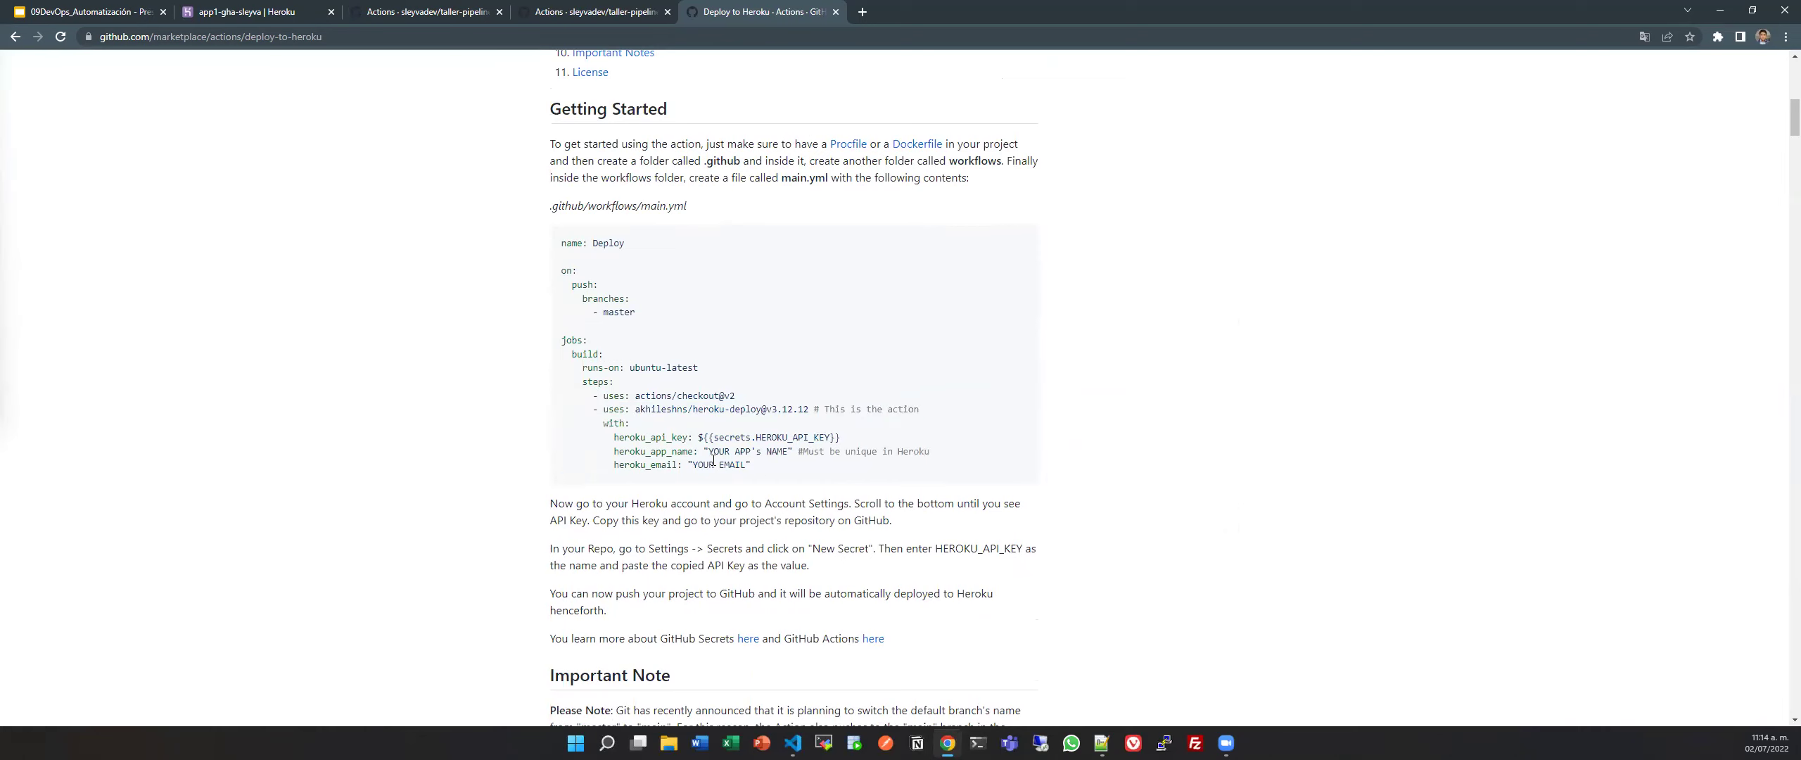
double_click(668, 438)
double_click(681, 451)
triple_click(647, 465)
left_click(766, 484)
scroll(766, 484, "down", 3)
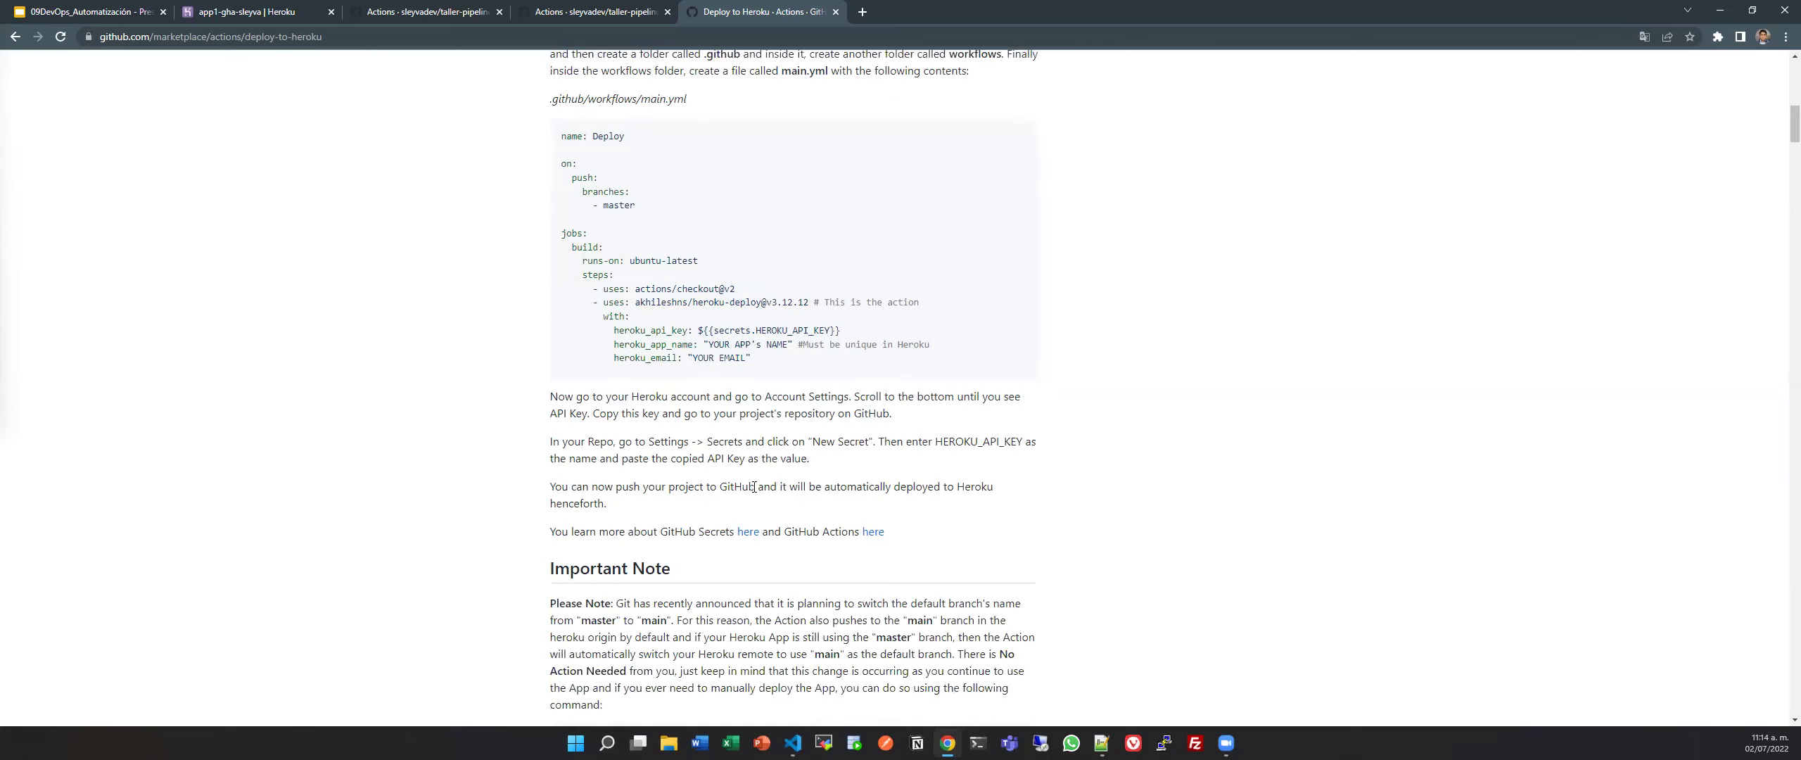
scroll(629, 489, "up", 4)
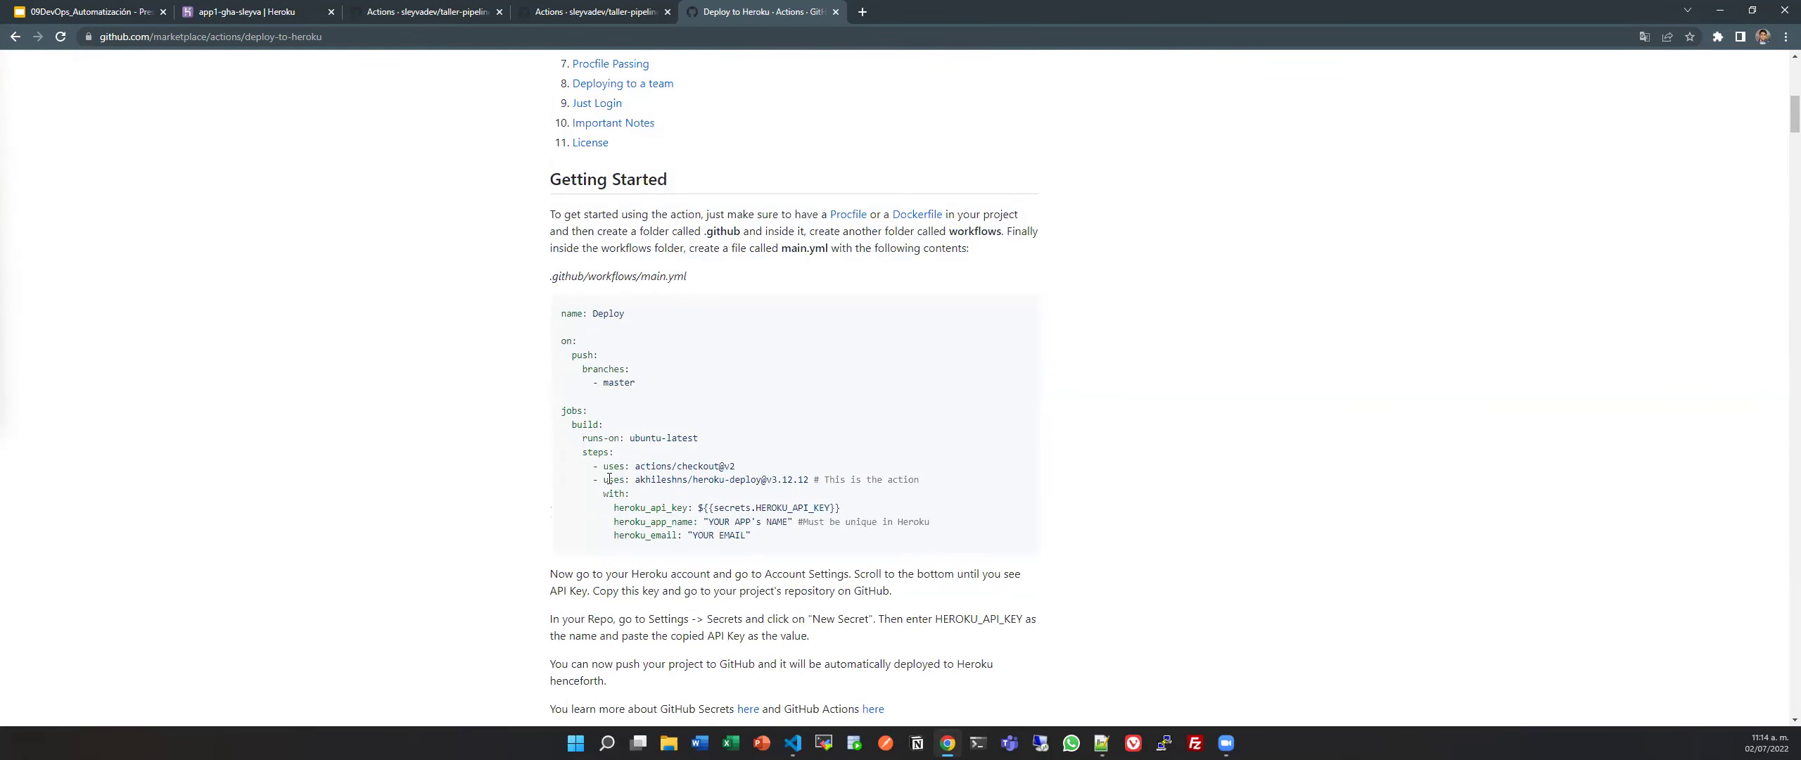
left_click_drag(593, 479, 756, 540)
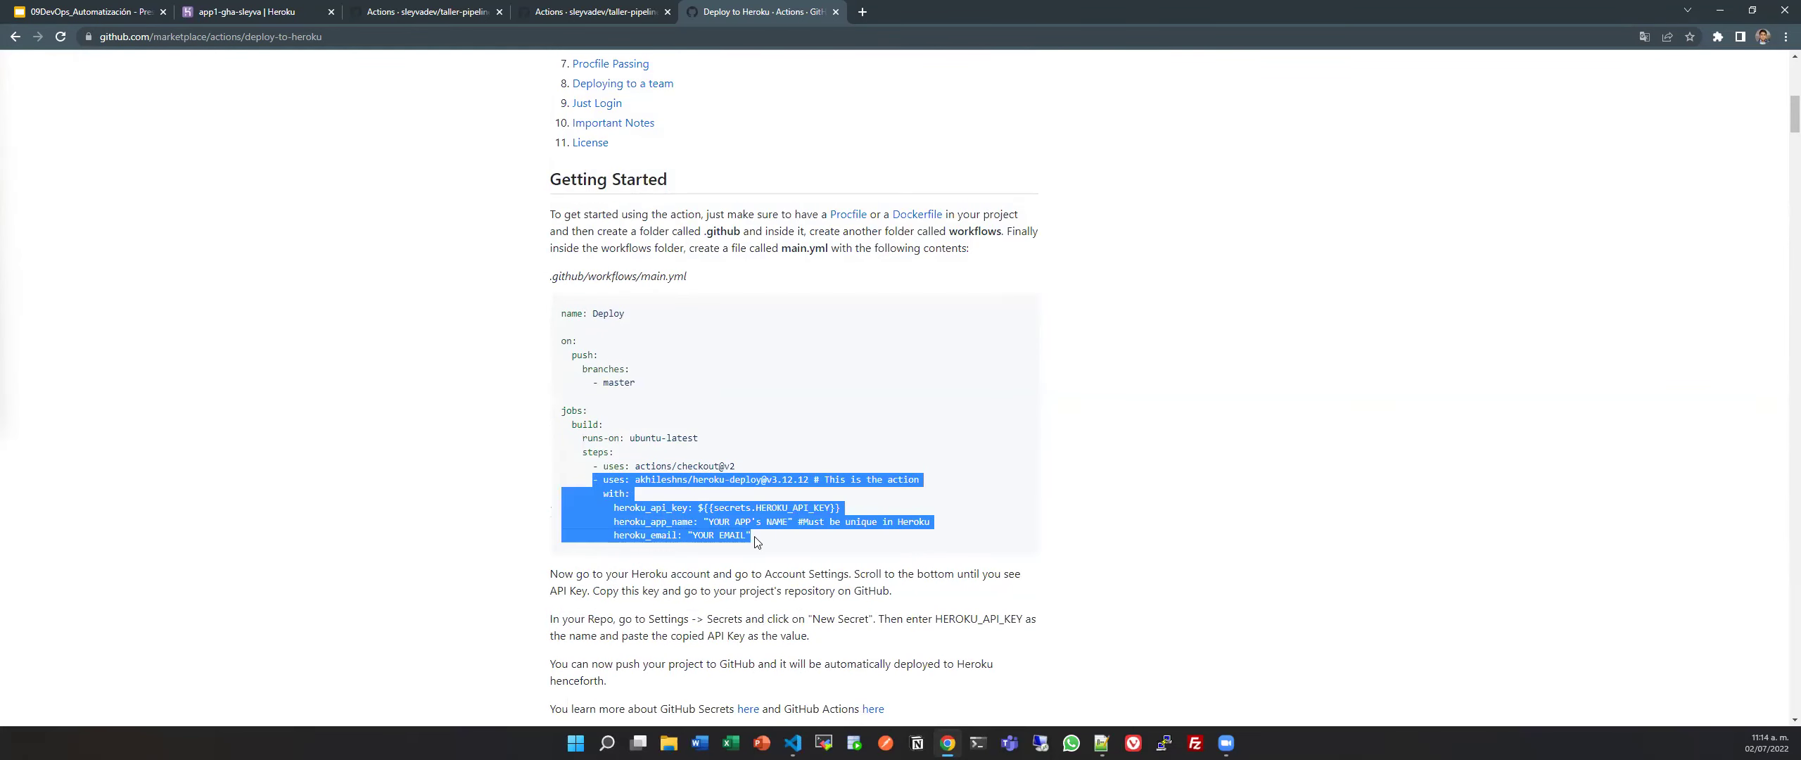
Replace the placeholder deploy step on lines 60–61 of pipeline.yml with the pasted heroku-deploy step.
key("alt+Tab")
scroll(753, 536, "down", 5)
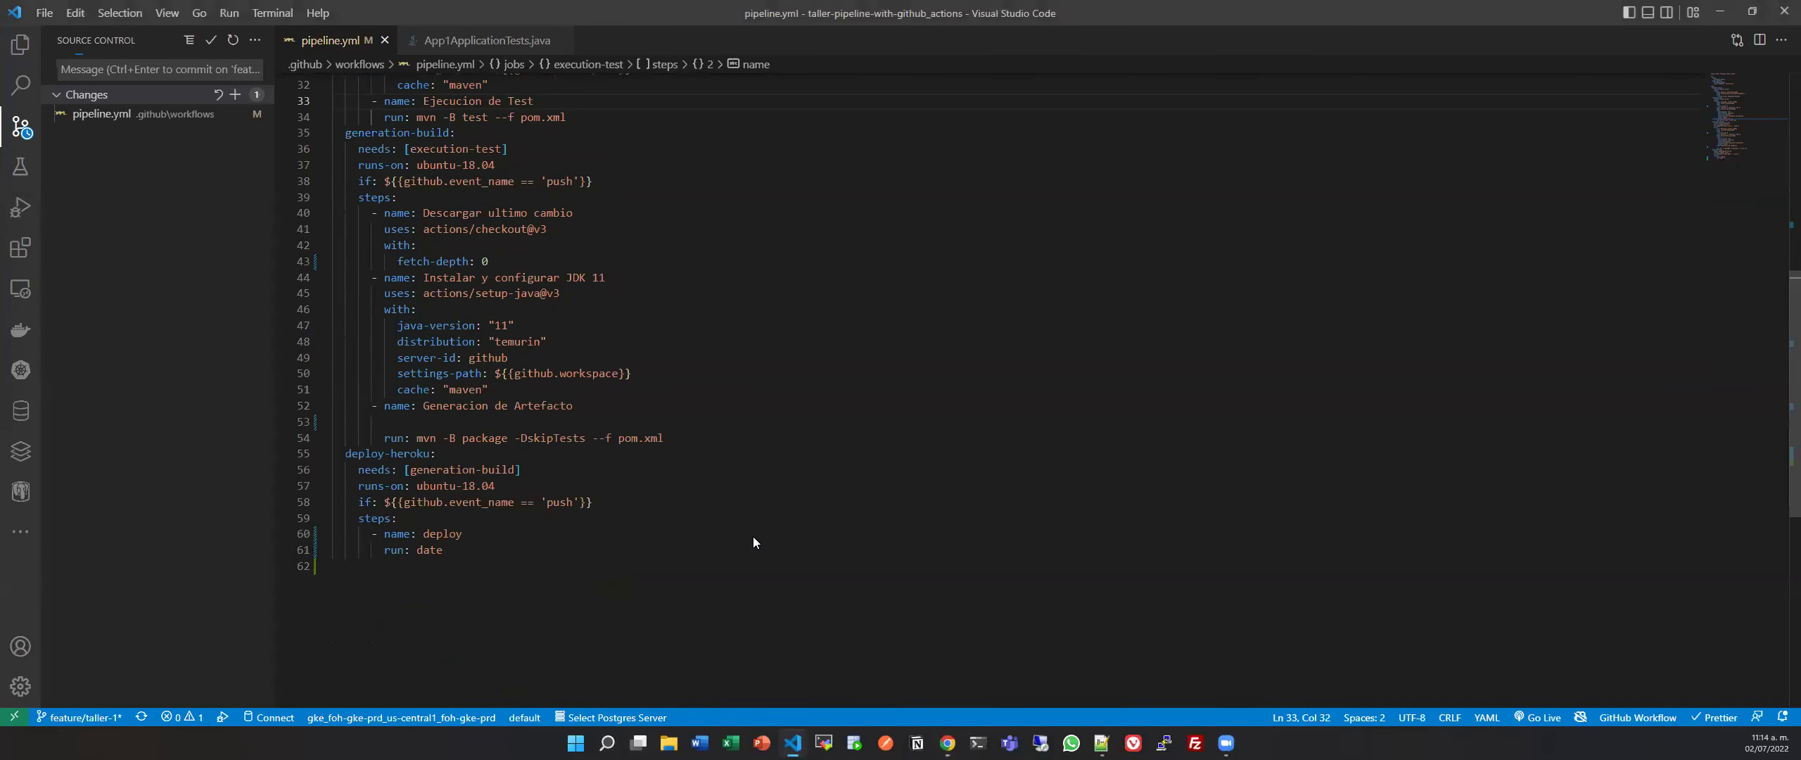
left_click(510, 422)
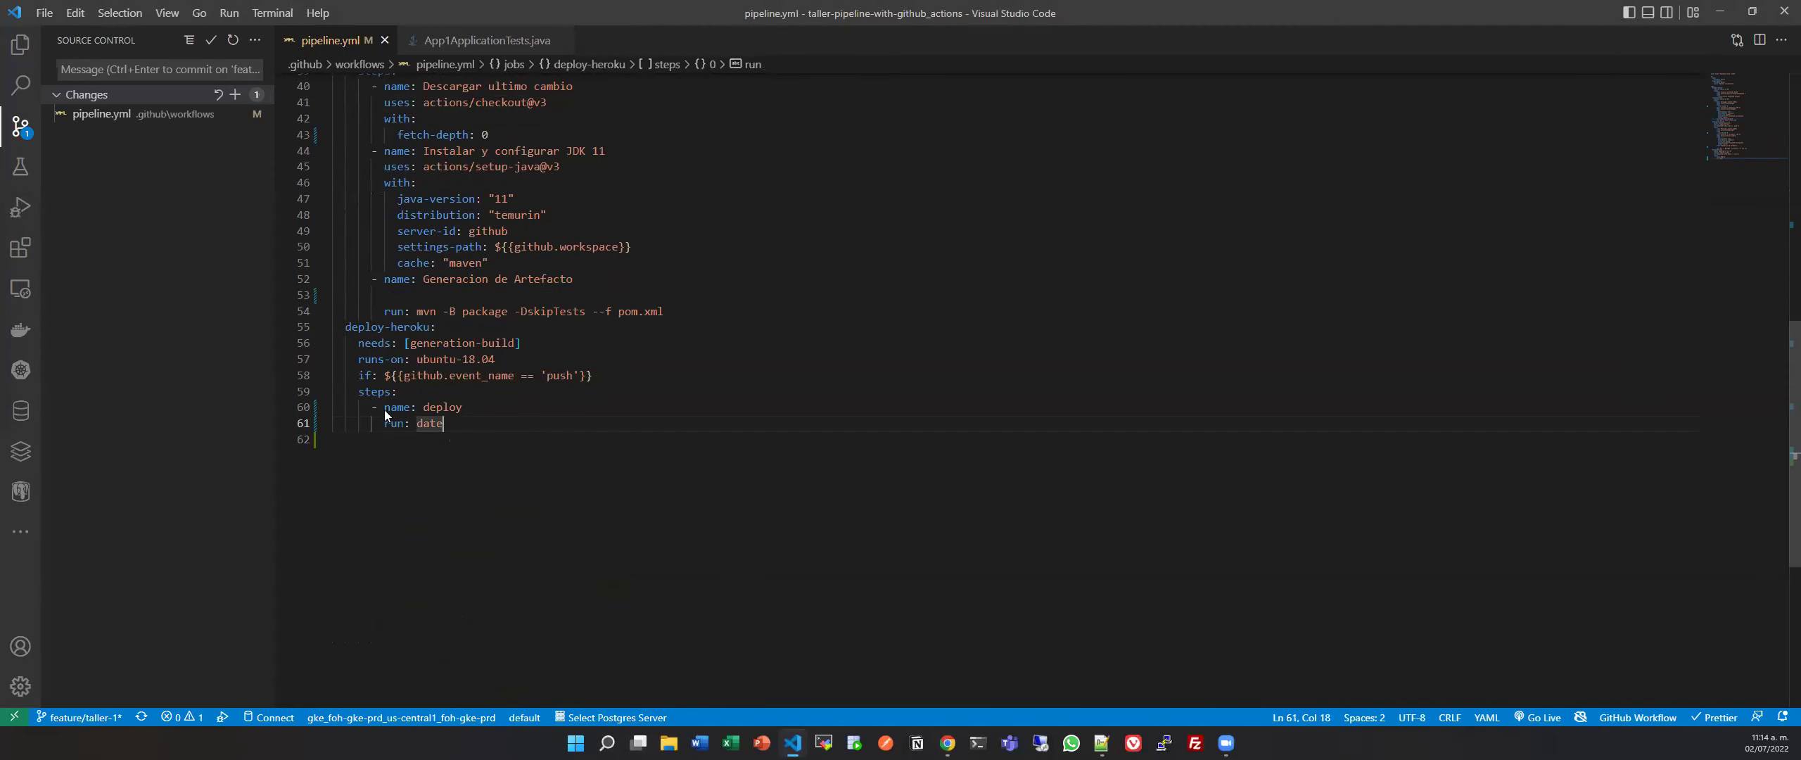
left_click_drag(373, 404, 470, 427)
key("ctrl+v")
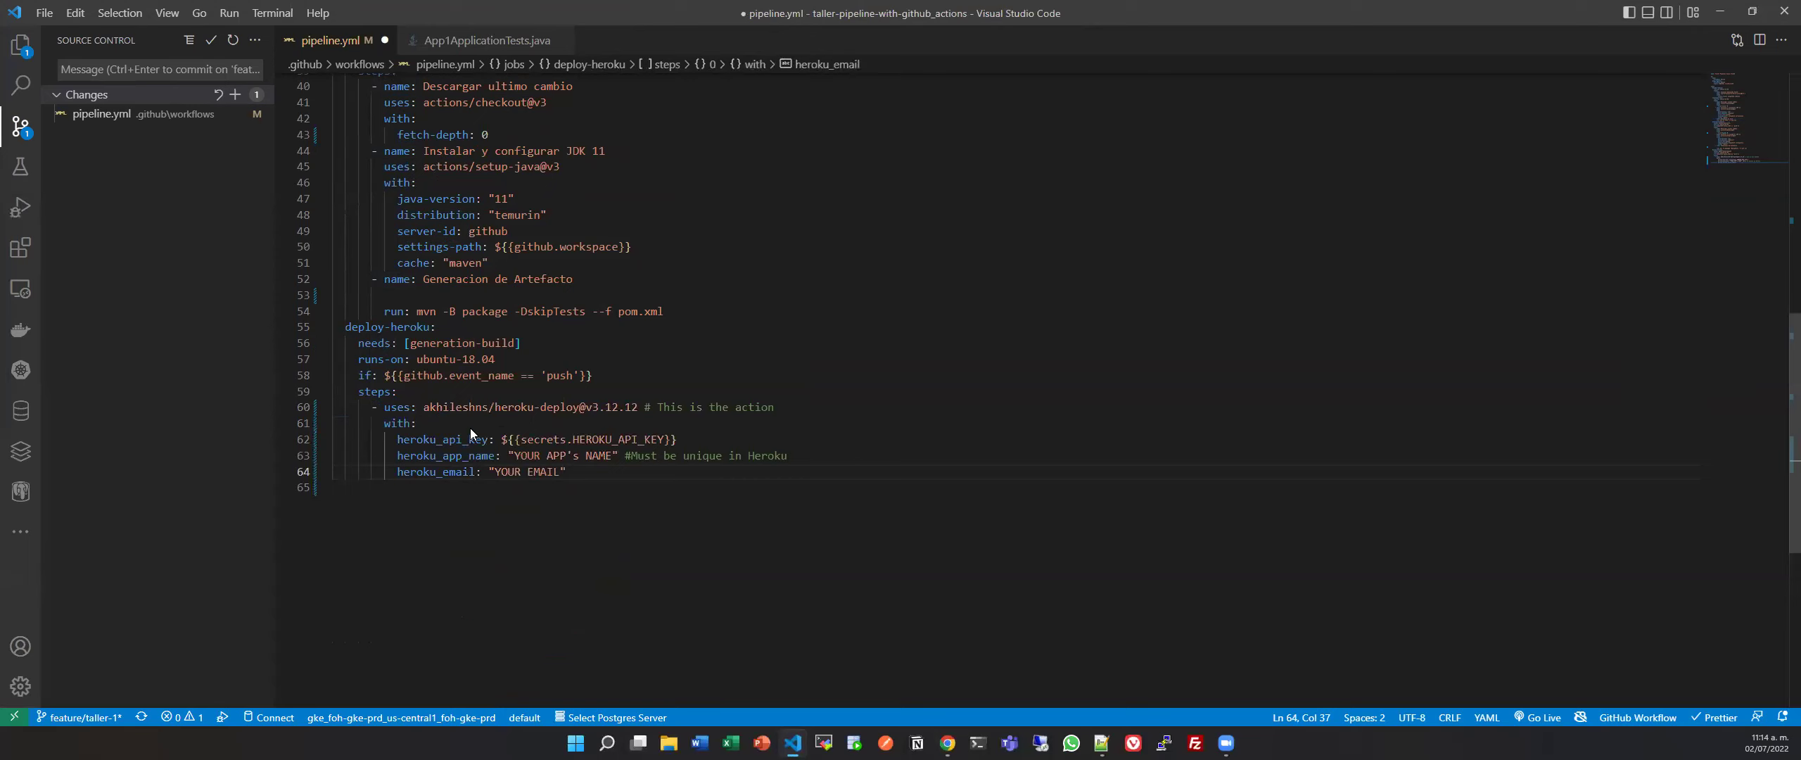
Add '- name: Deploy heroku App' above the uses line and save pipeline.yml.
left_click(385, 407)
key("Return")
key("Up")
type("n")
key("Return")
type("Deplo")
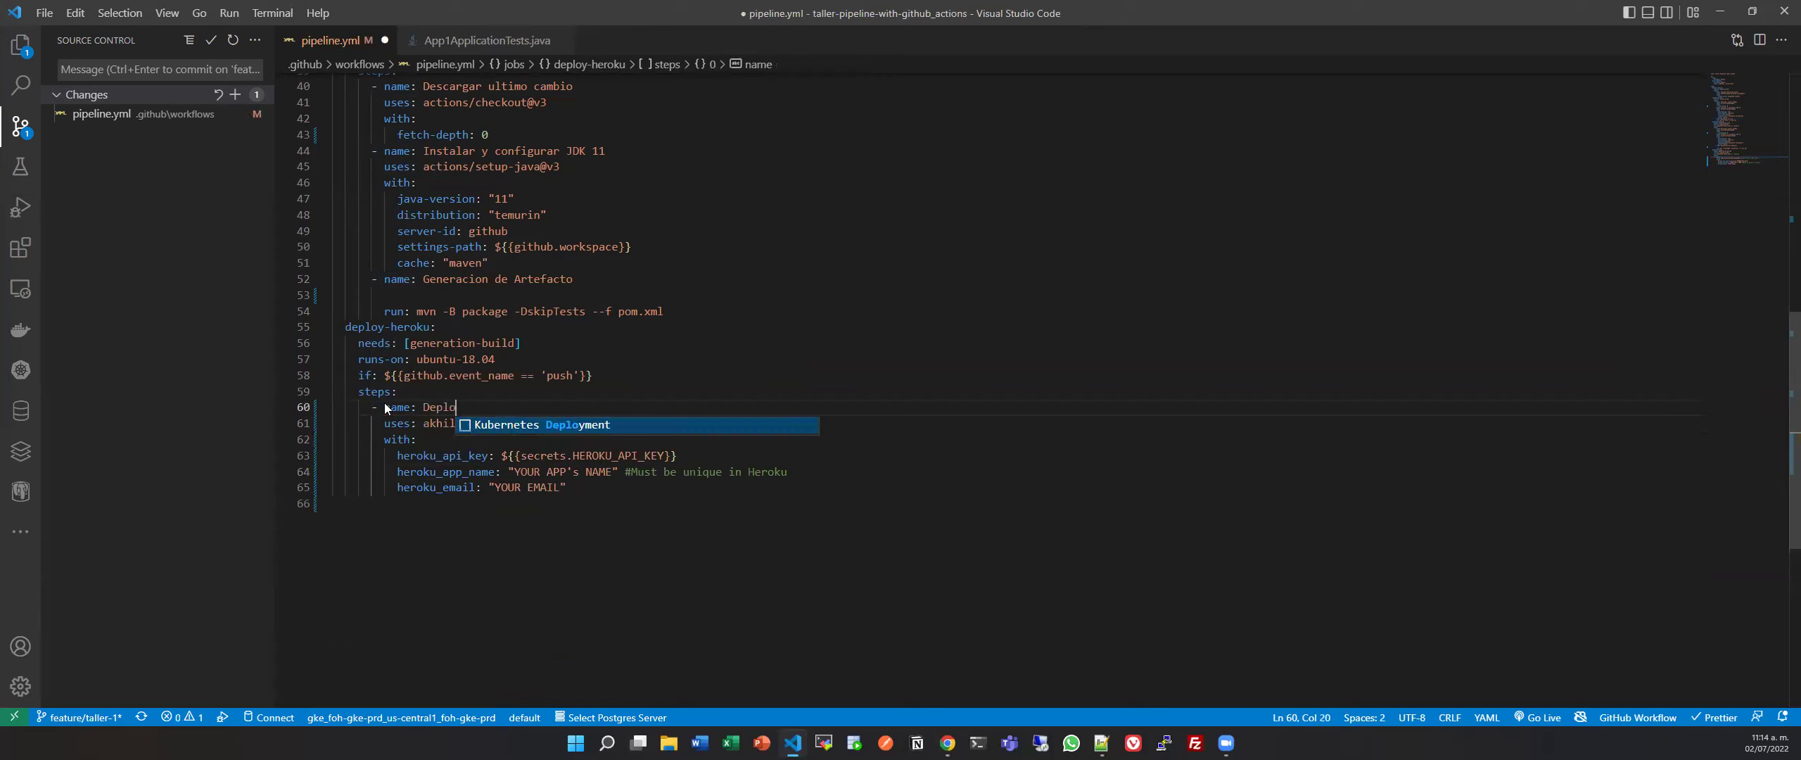
type("y heroky")
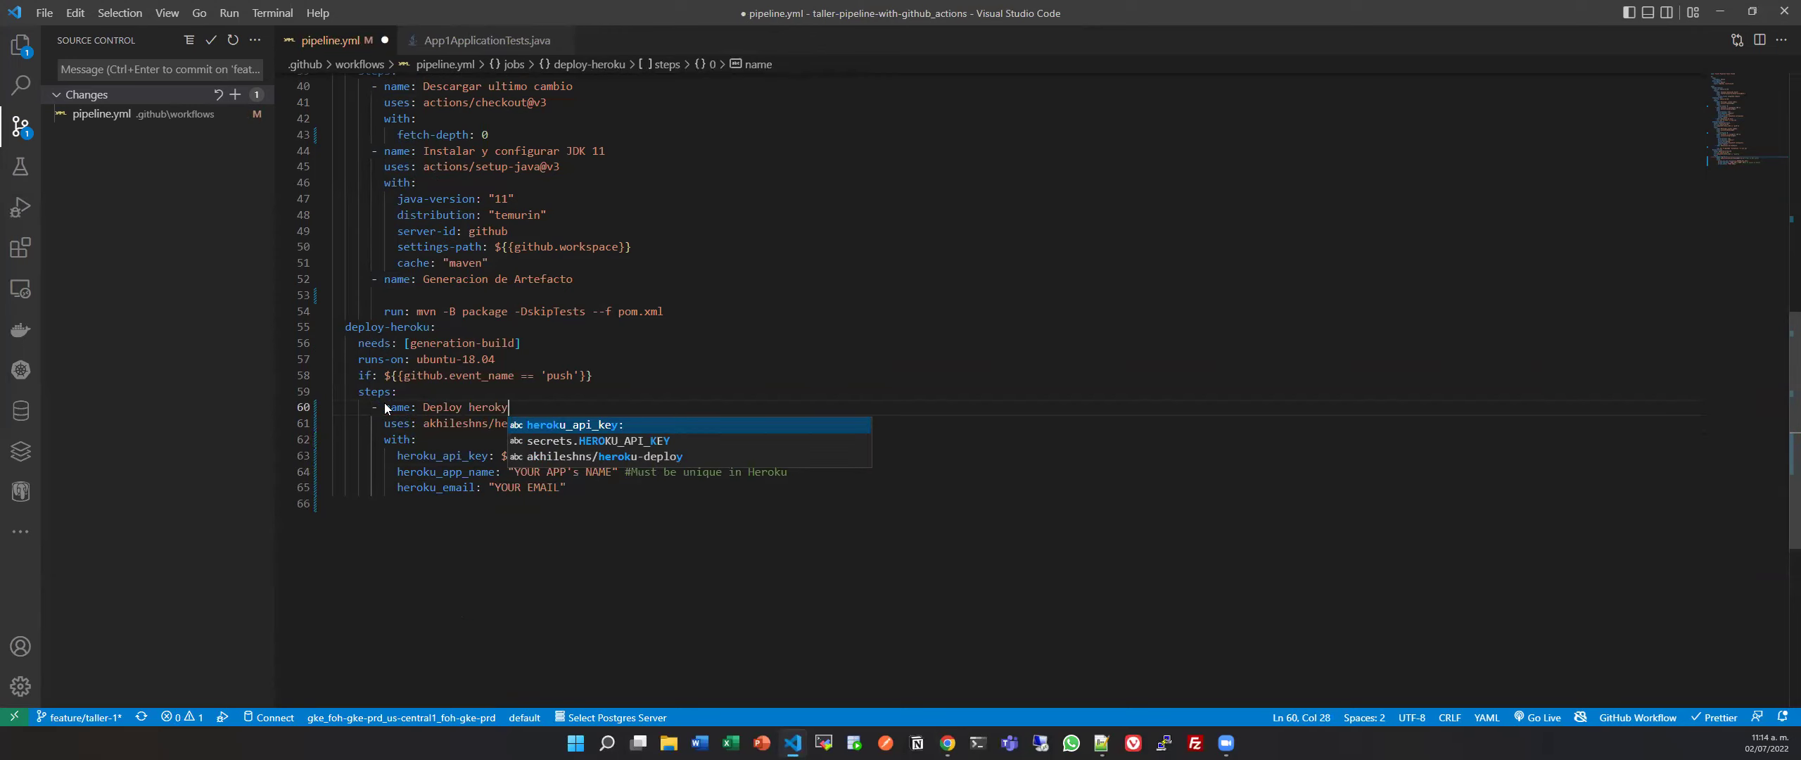
key("BackSpace")
type("u Ap")
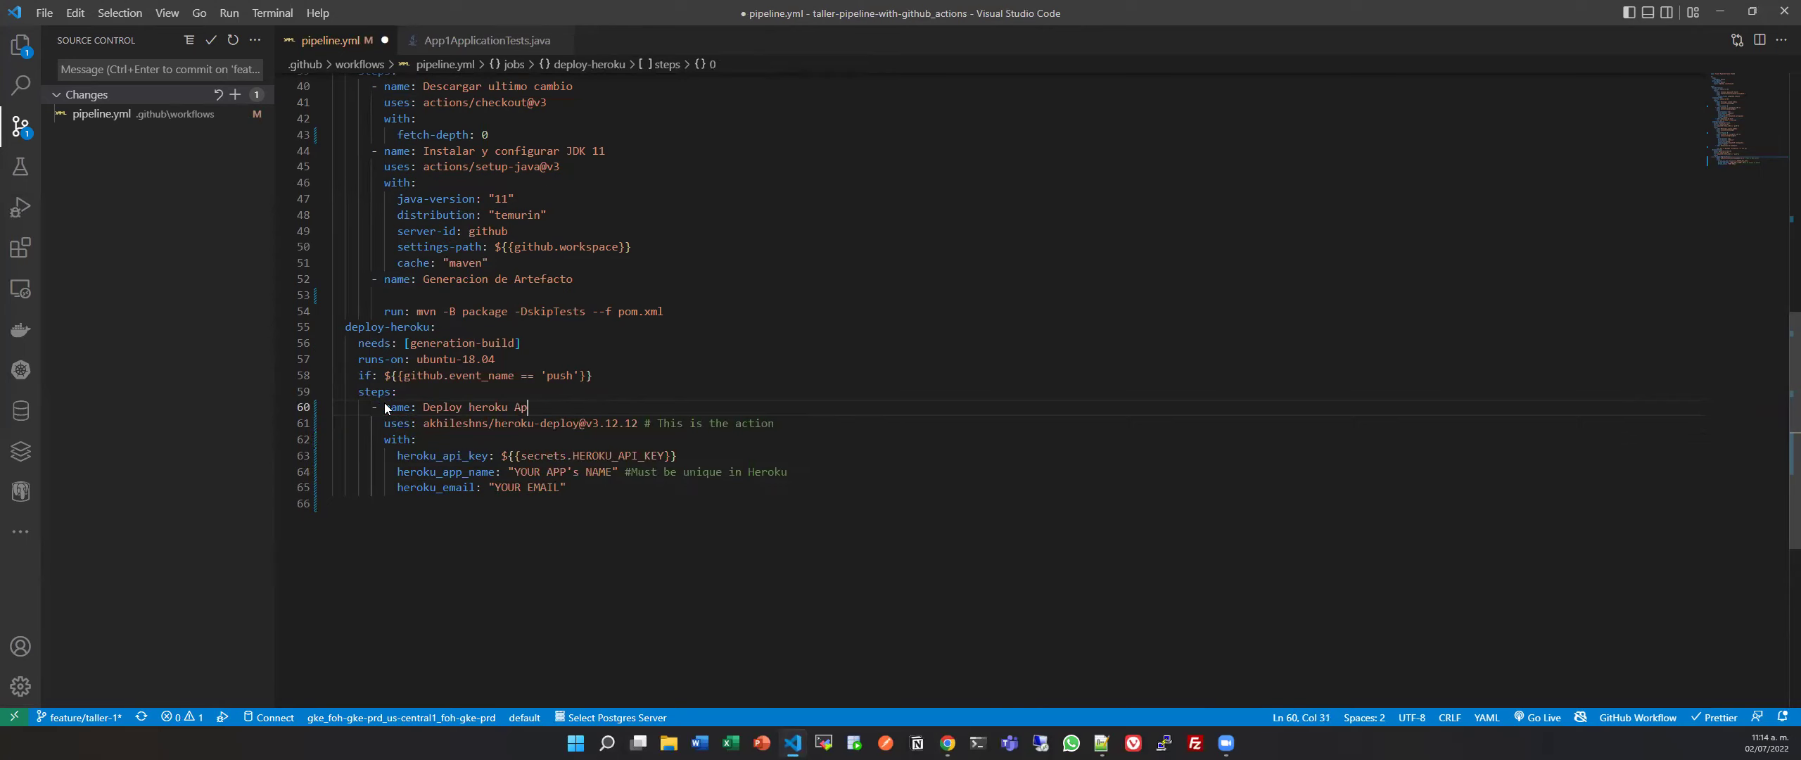
type("p")
key("ctrl+s")
Check the HEROKU_API_KEY secret reference, then return to the repository's Actions runs in the browser.
left_click(872, 635)
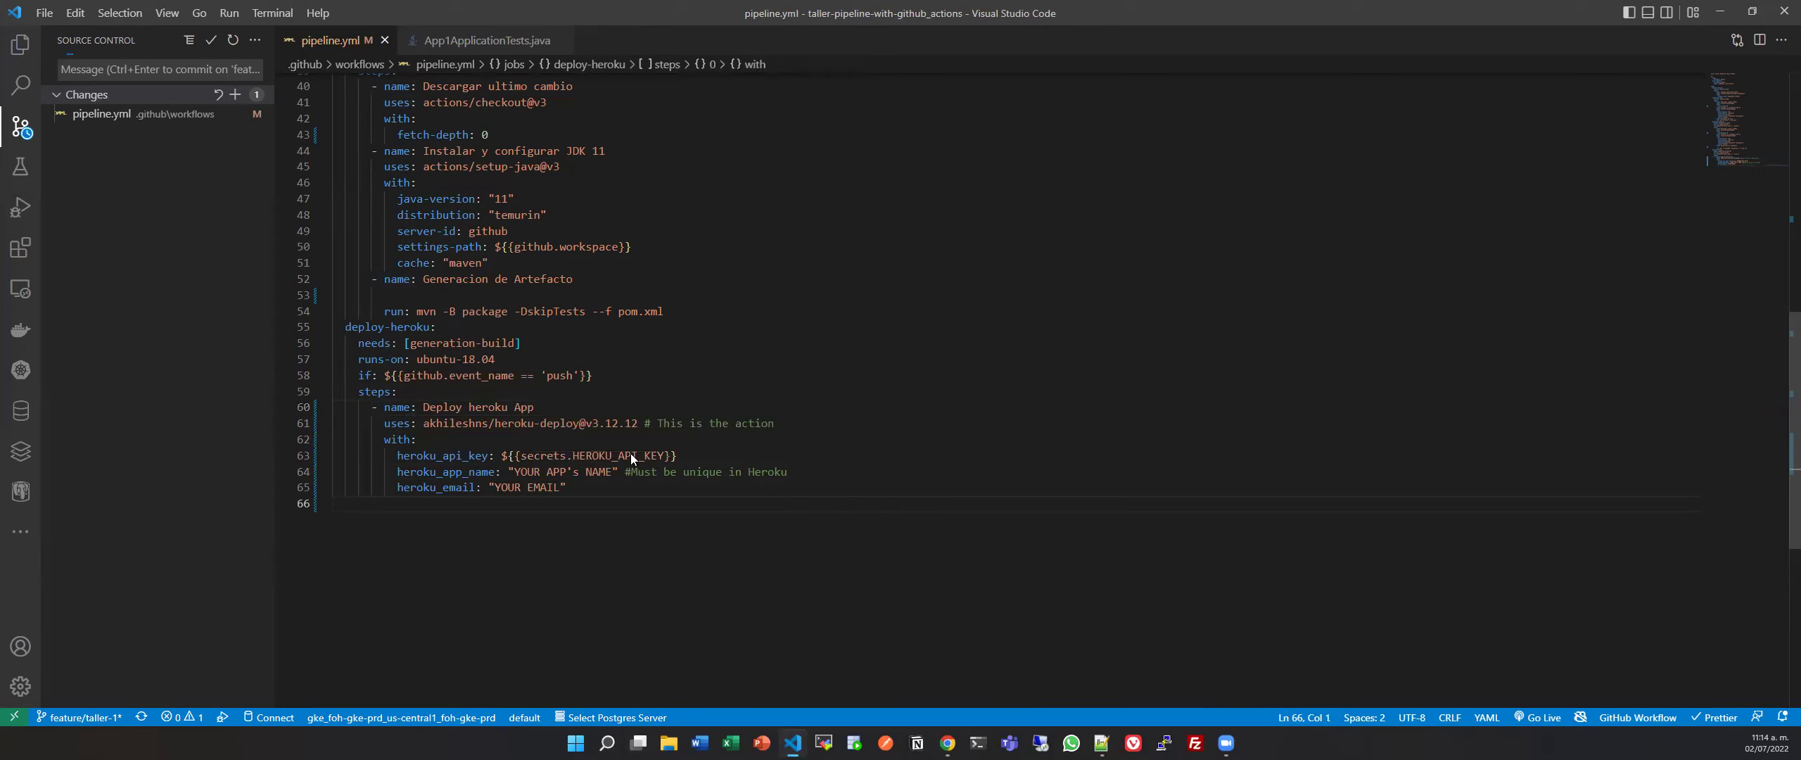
left_click(523, 458)
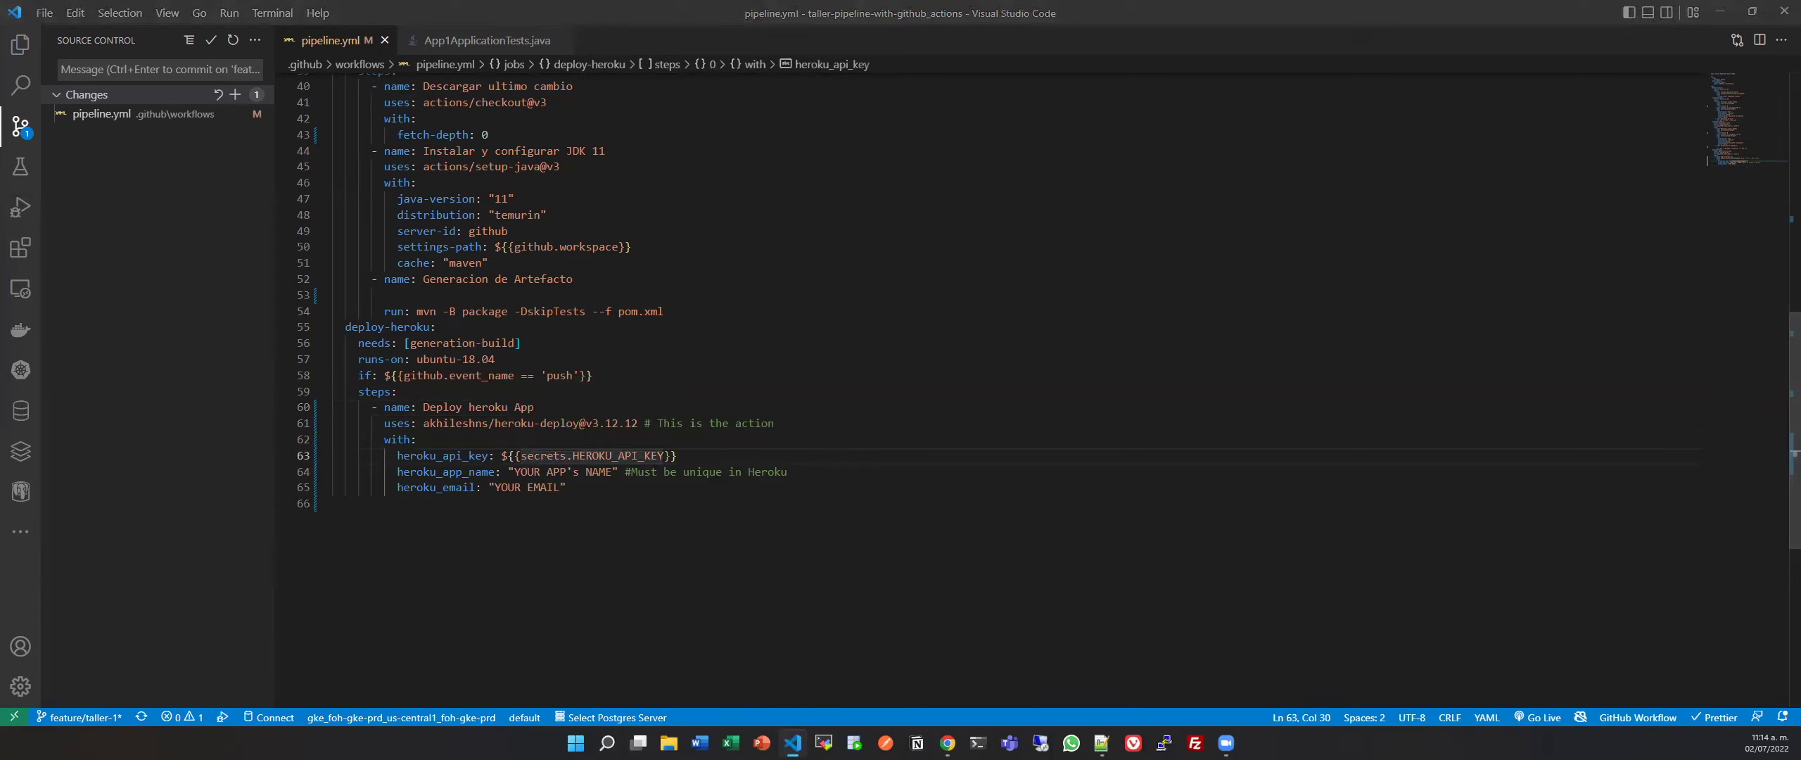
key("alt+Tab")
key("ctrl+shift+Tab")
key("ctrl+shift+Tab")
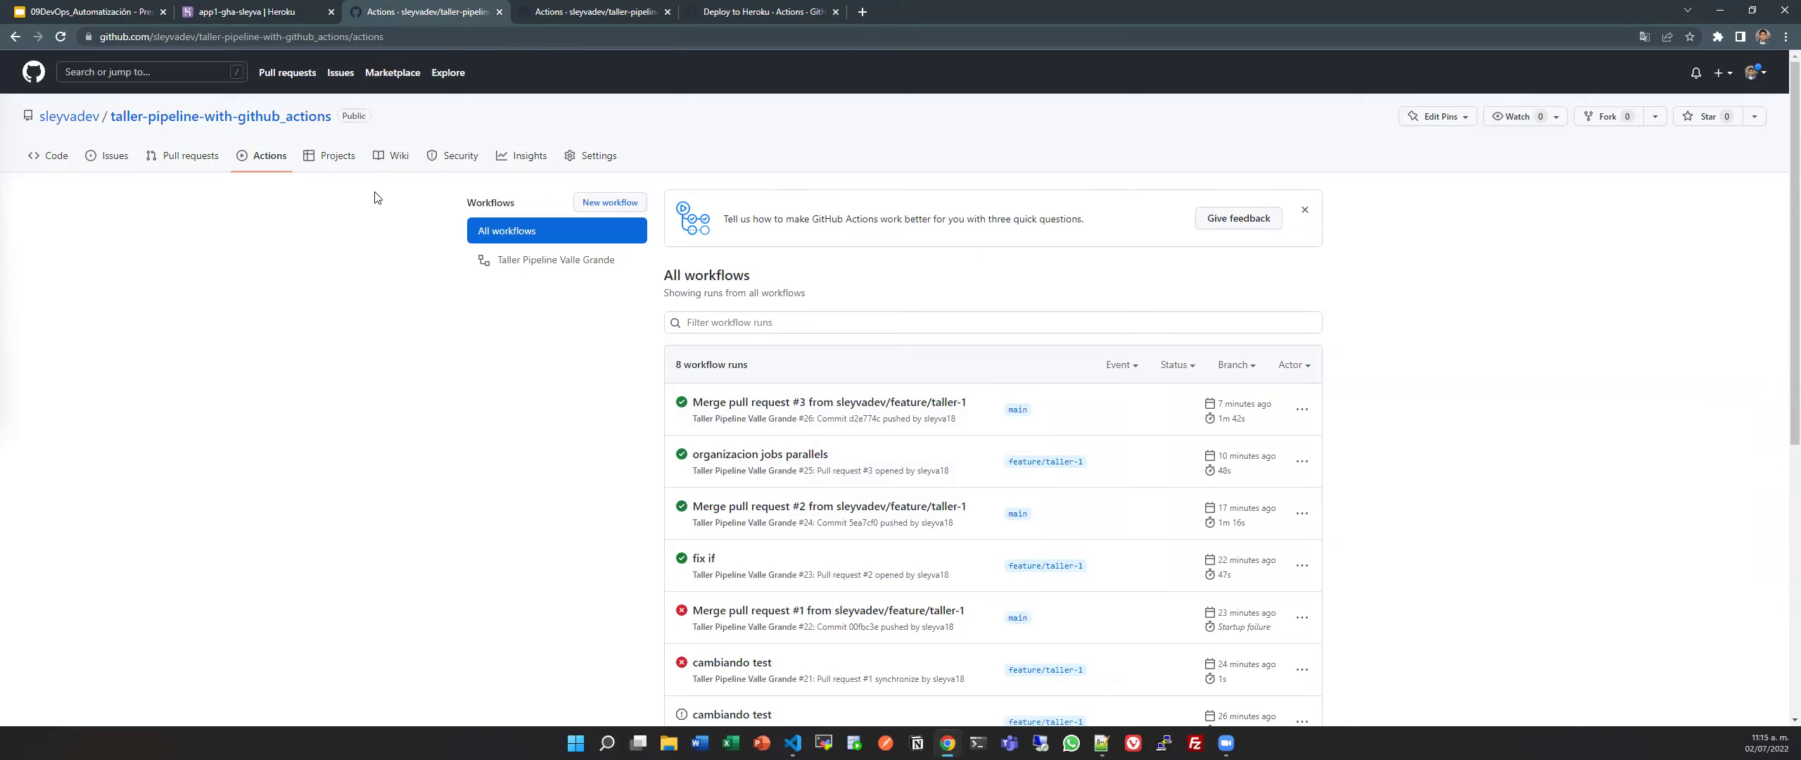
Open the repository owner's organization page in a new tab, then go back to the Actions runs.
middle_click(94, 101)
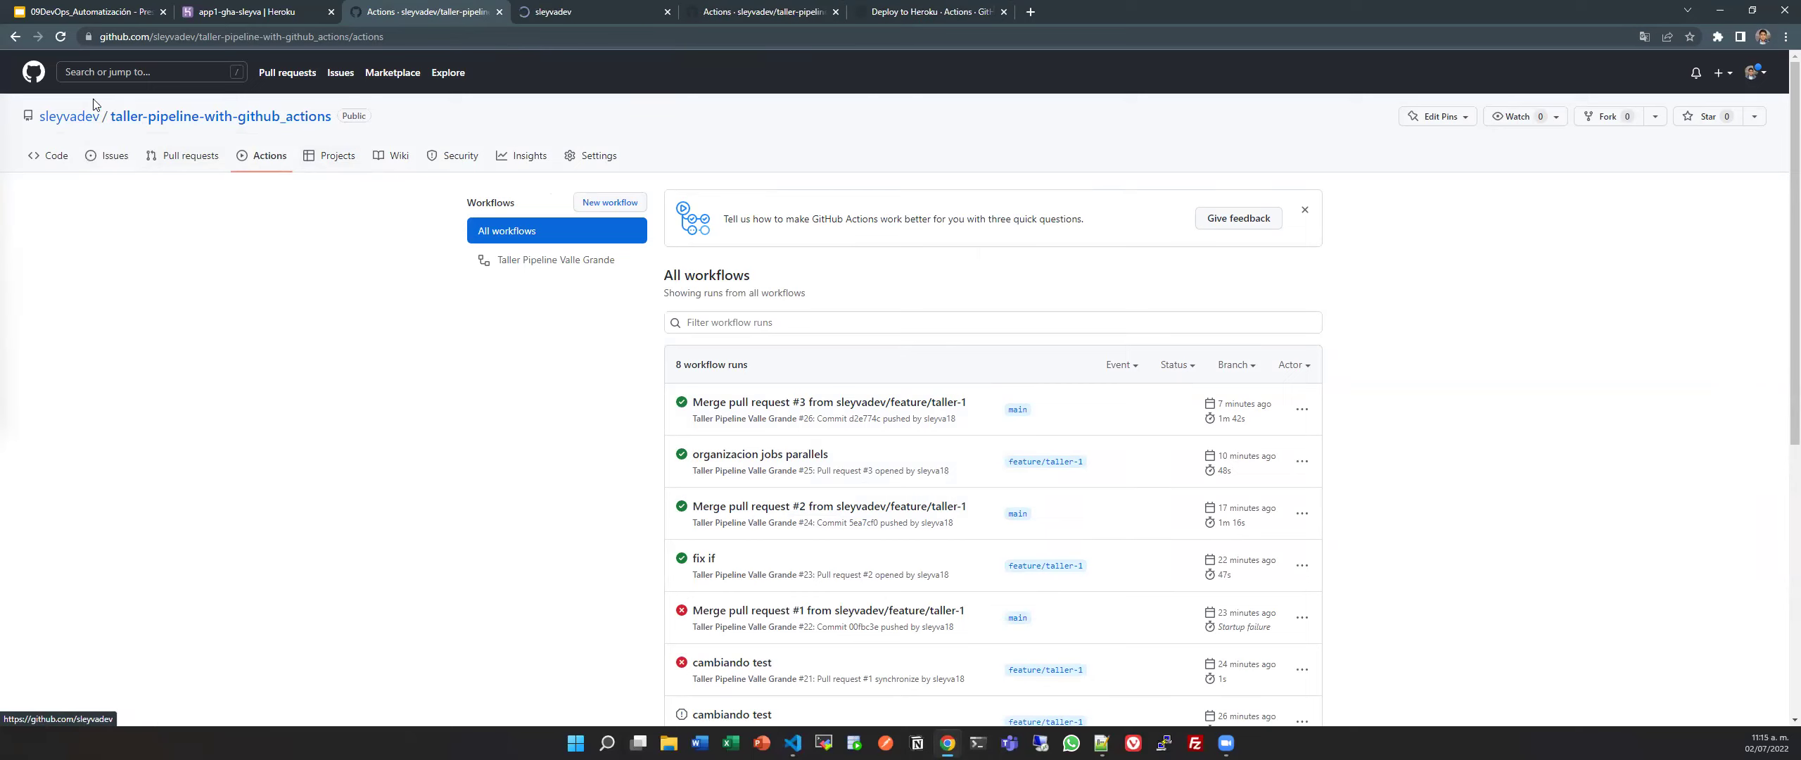
left_click(577, 11)
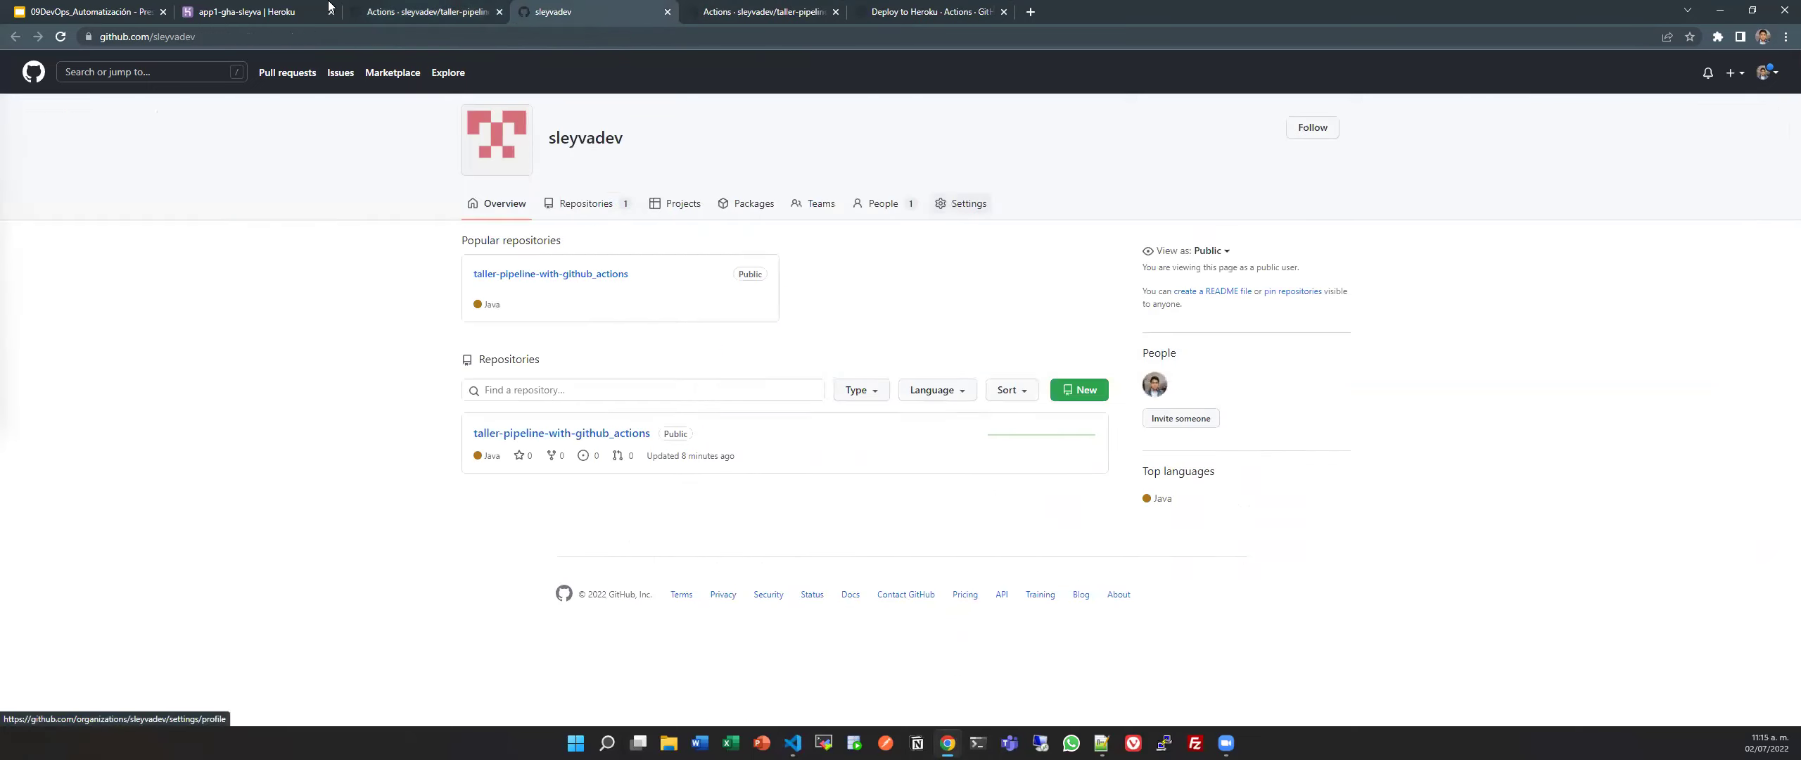
left_click(408, 11)
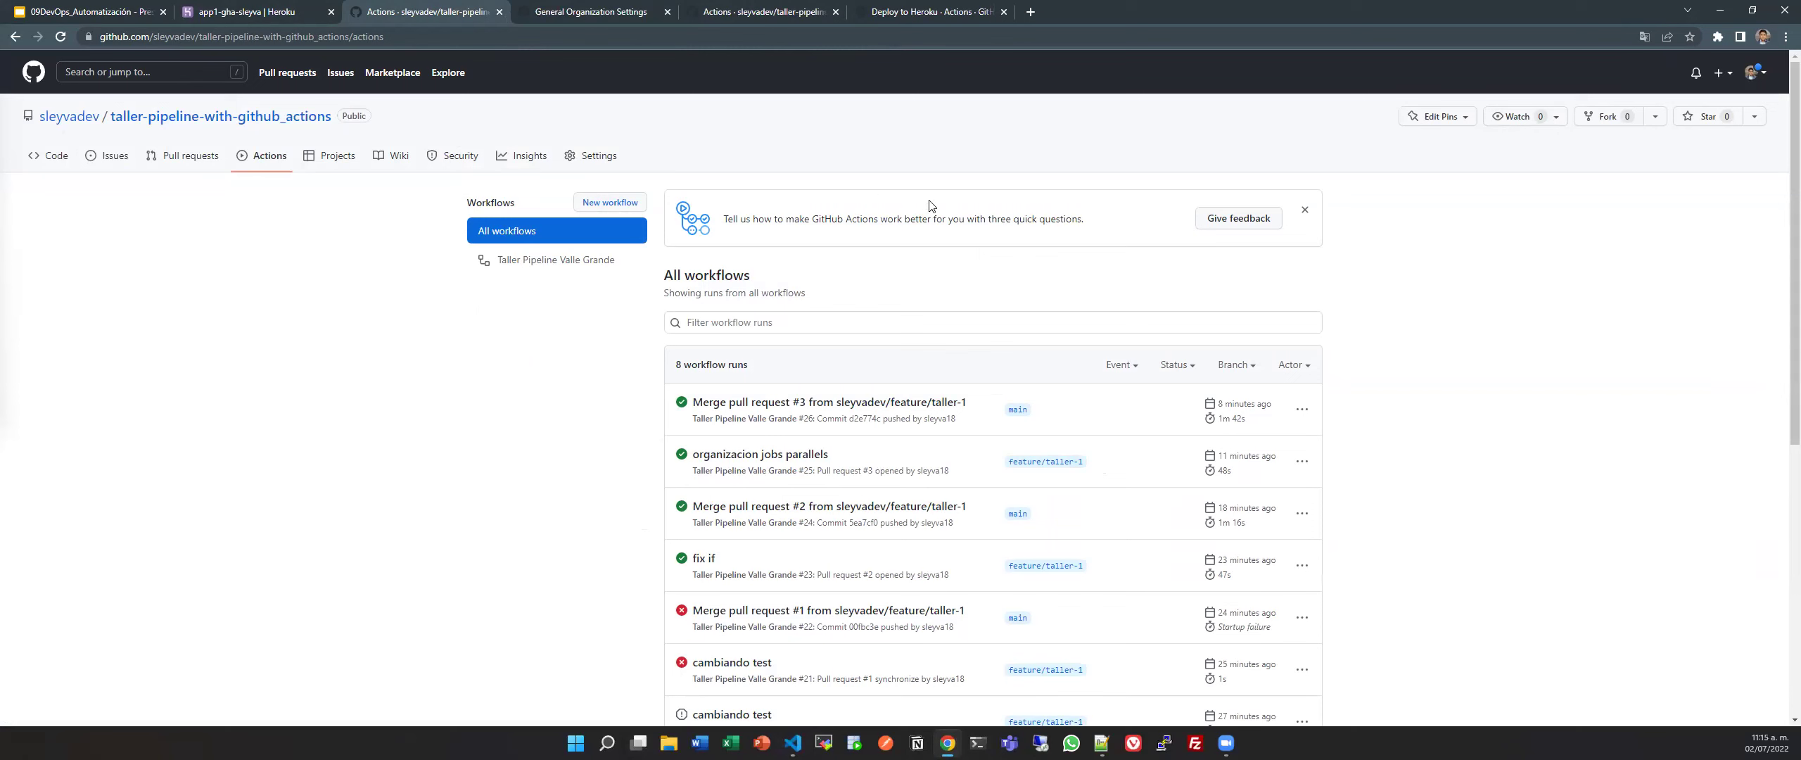
Open the repository's Settings > Secrets > Actions page.
left_click(587, 172)
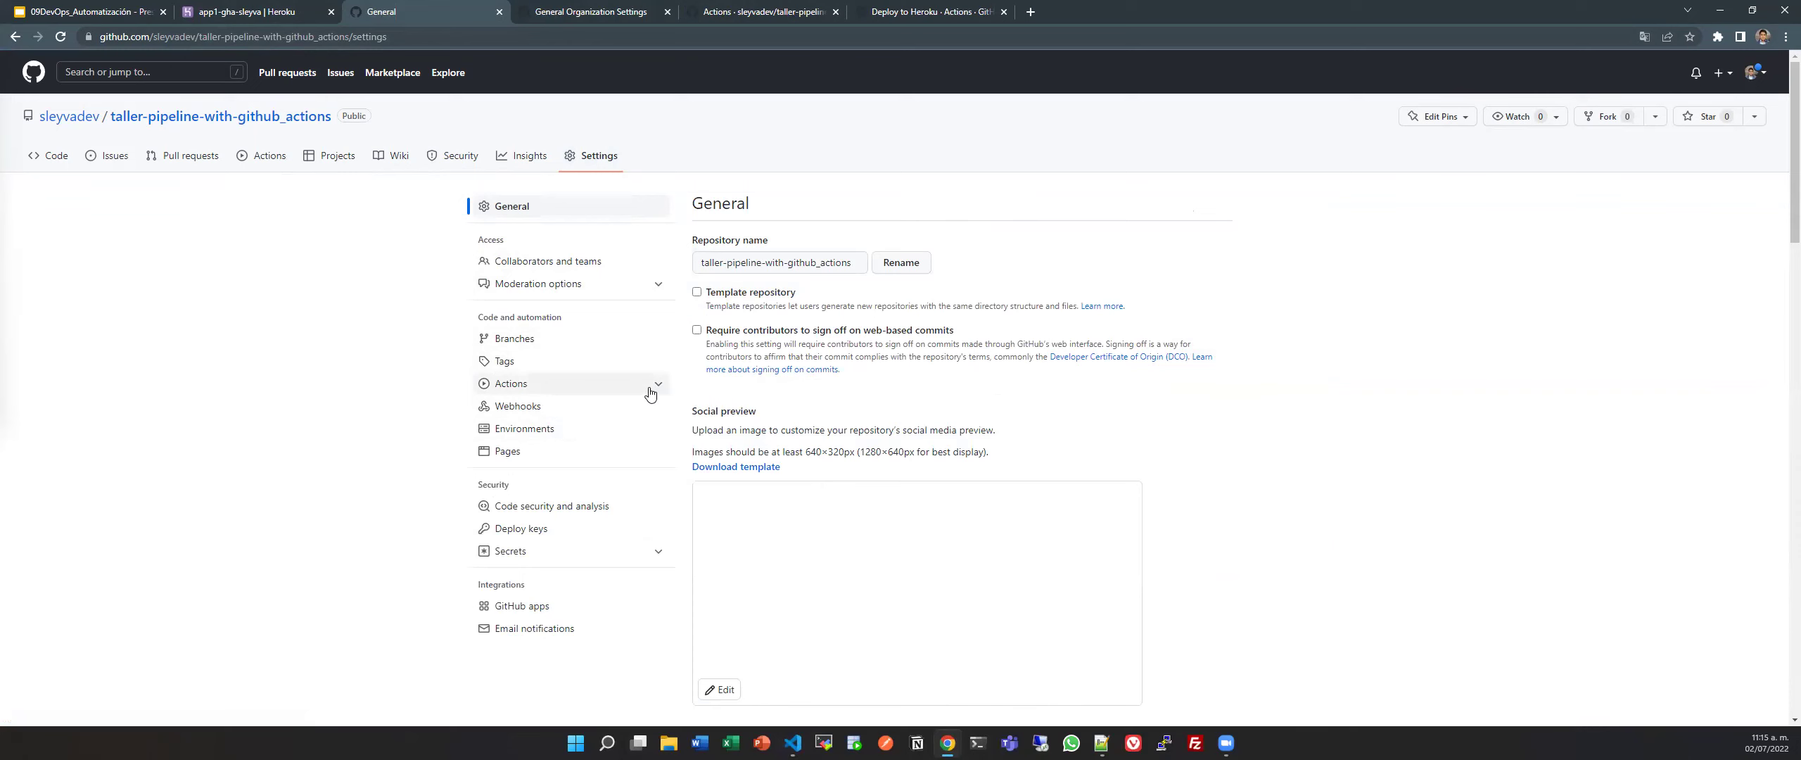
left_click(605, 552)
left_click(541, 579)
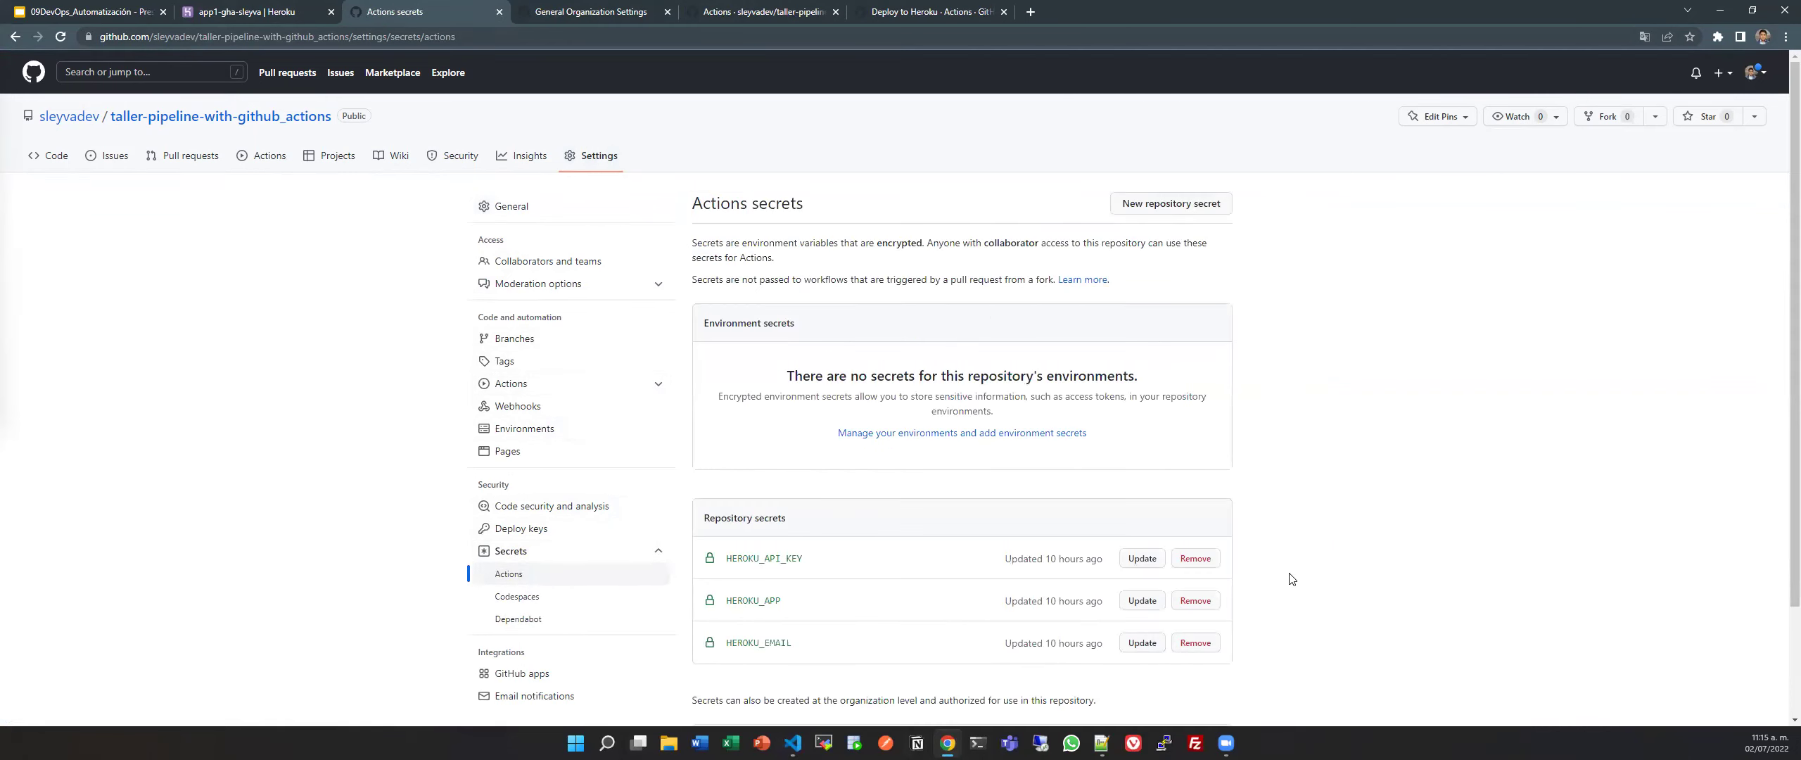
Remove the HEROKU_API_KEY, HEROKU_APP and HEROKU_EMAIL repository secrets, confirming each deletion.
left_click(1195, 558)
left_click(888, 216)
left_click(1198, 600)
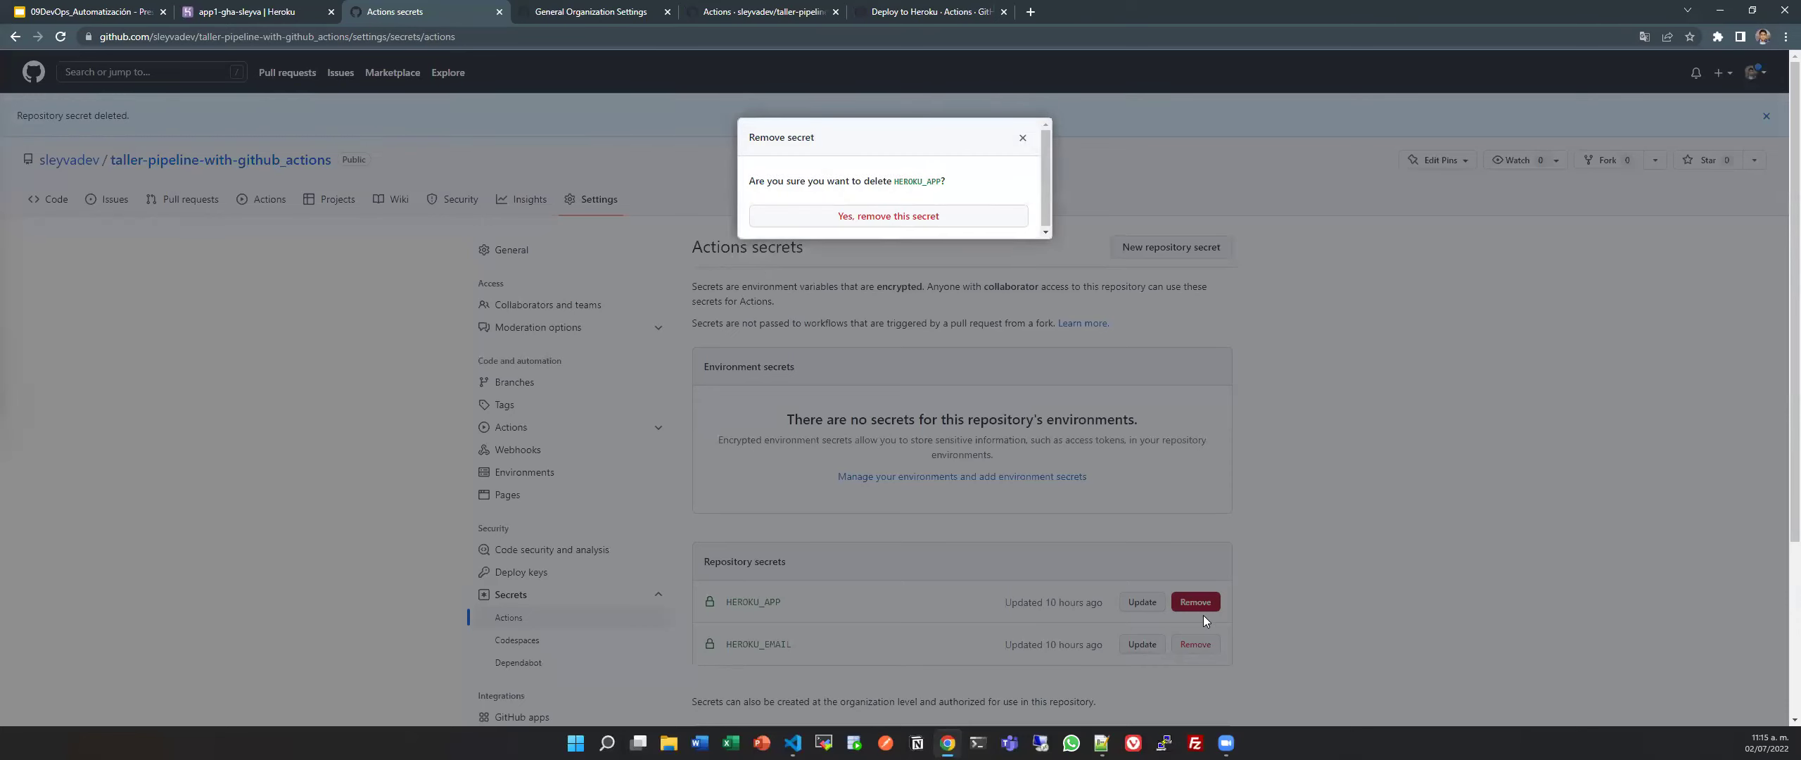
left_click(991, 224)
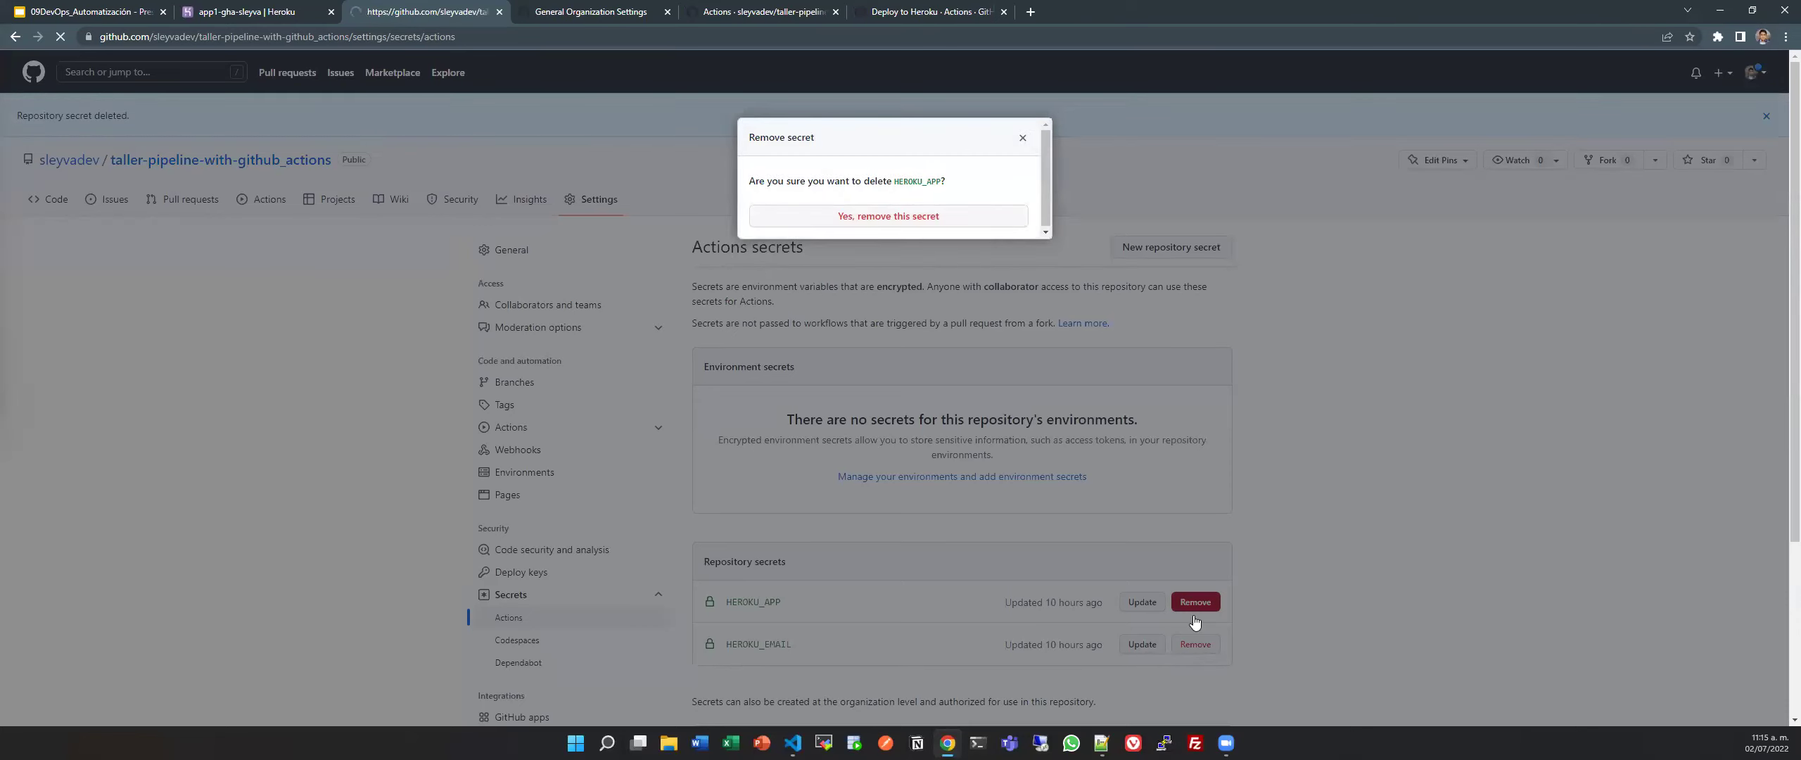
left_click(1195, 602)
left_click(871, 221)
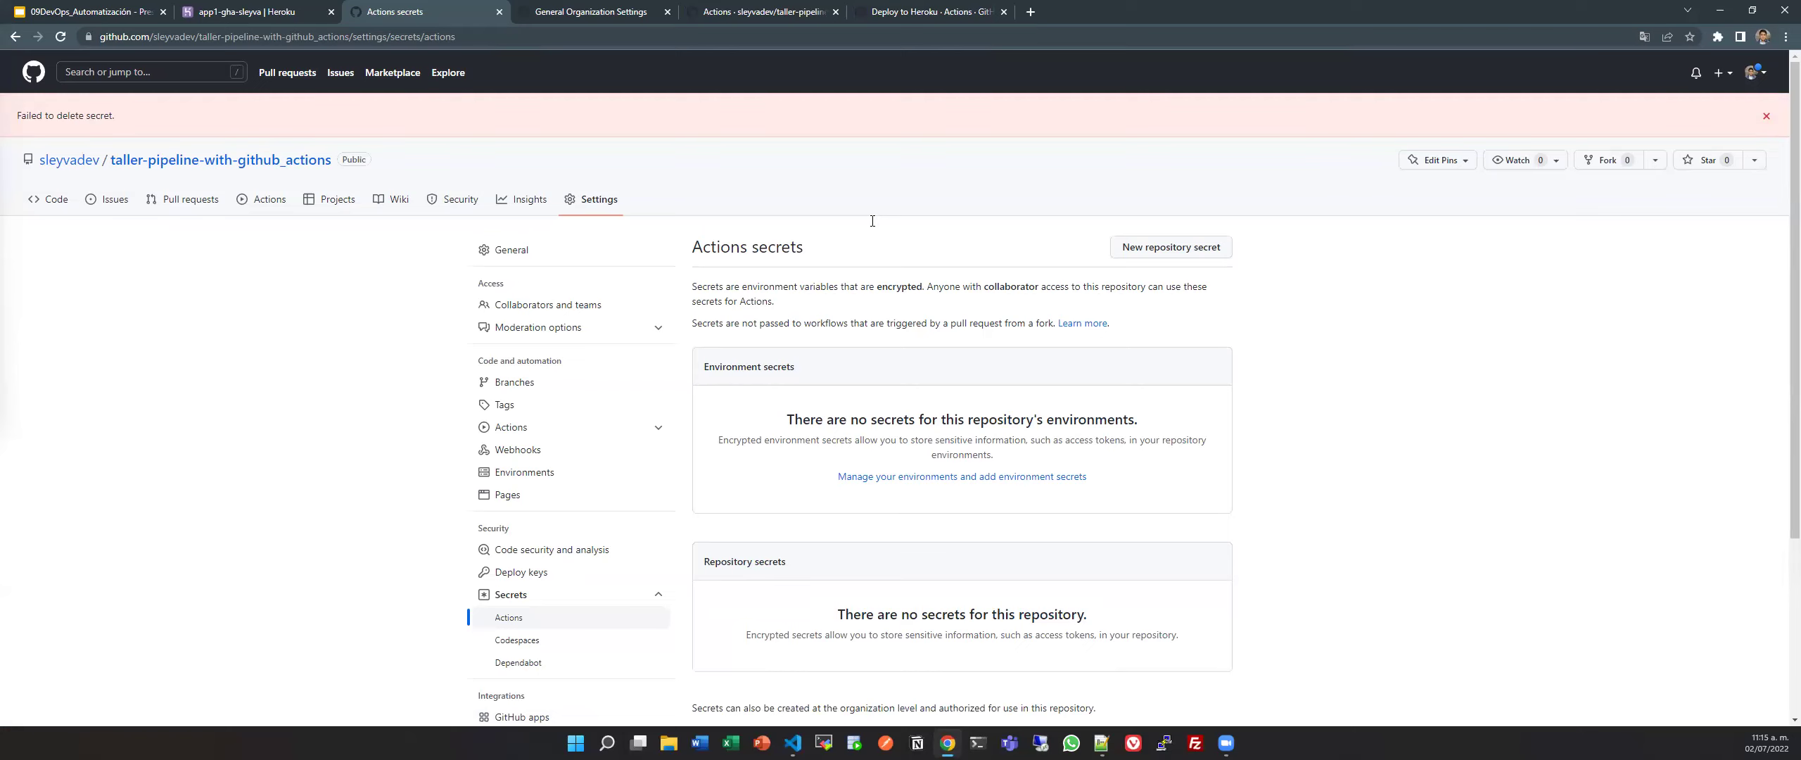
Check the organization's Actions secrets, find none, and close that tab.
scroll(915, 281, "down", 4)
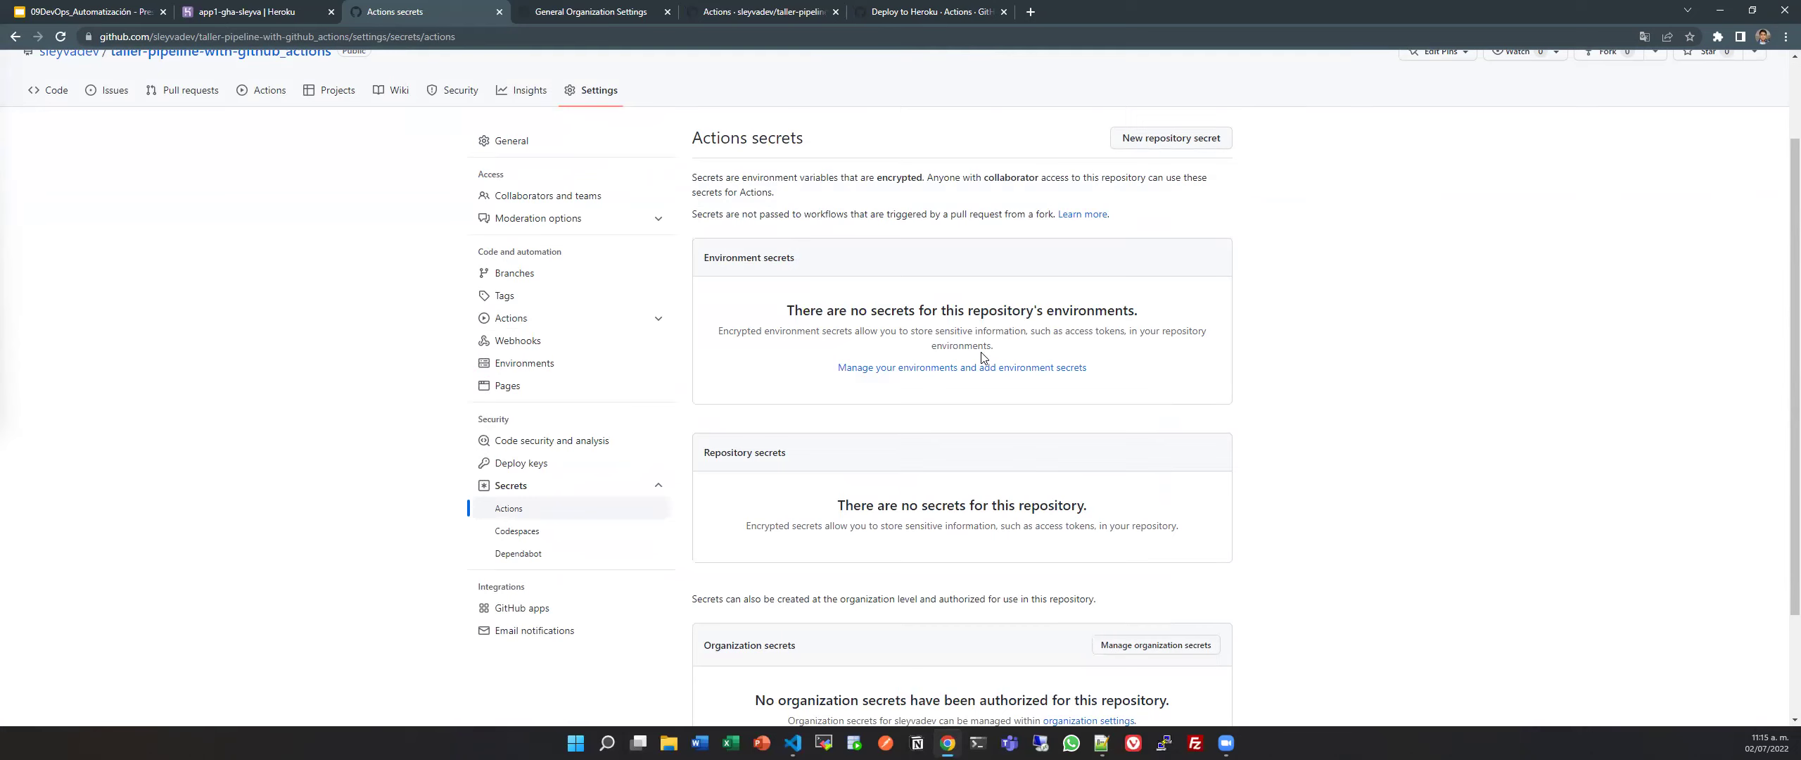
scroll(983, 357, "up", 2)
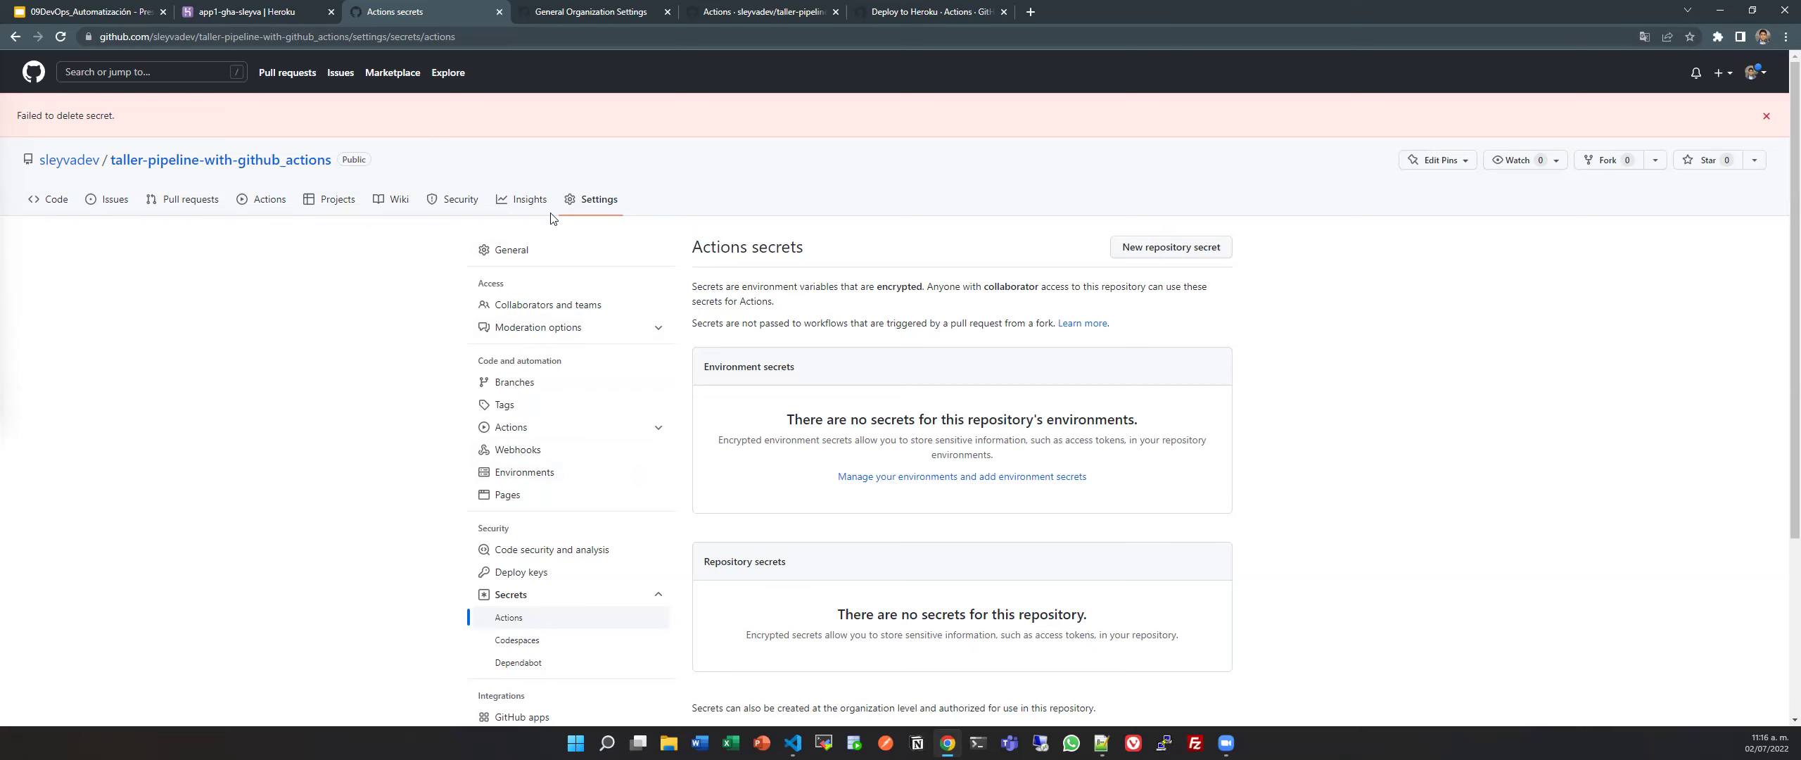
key("ctrl+Tab")
scroll(573, 224, "down", 2)
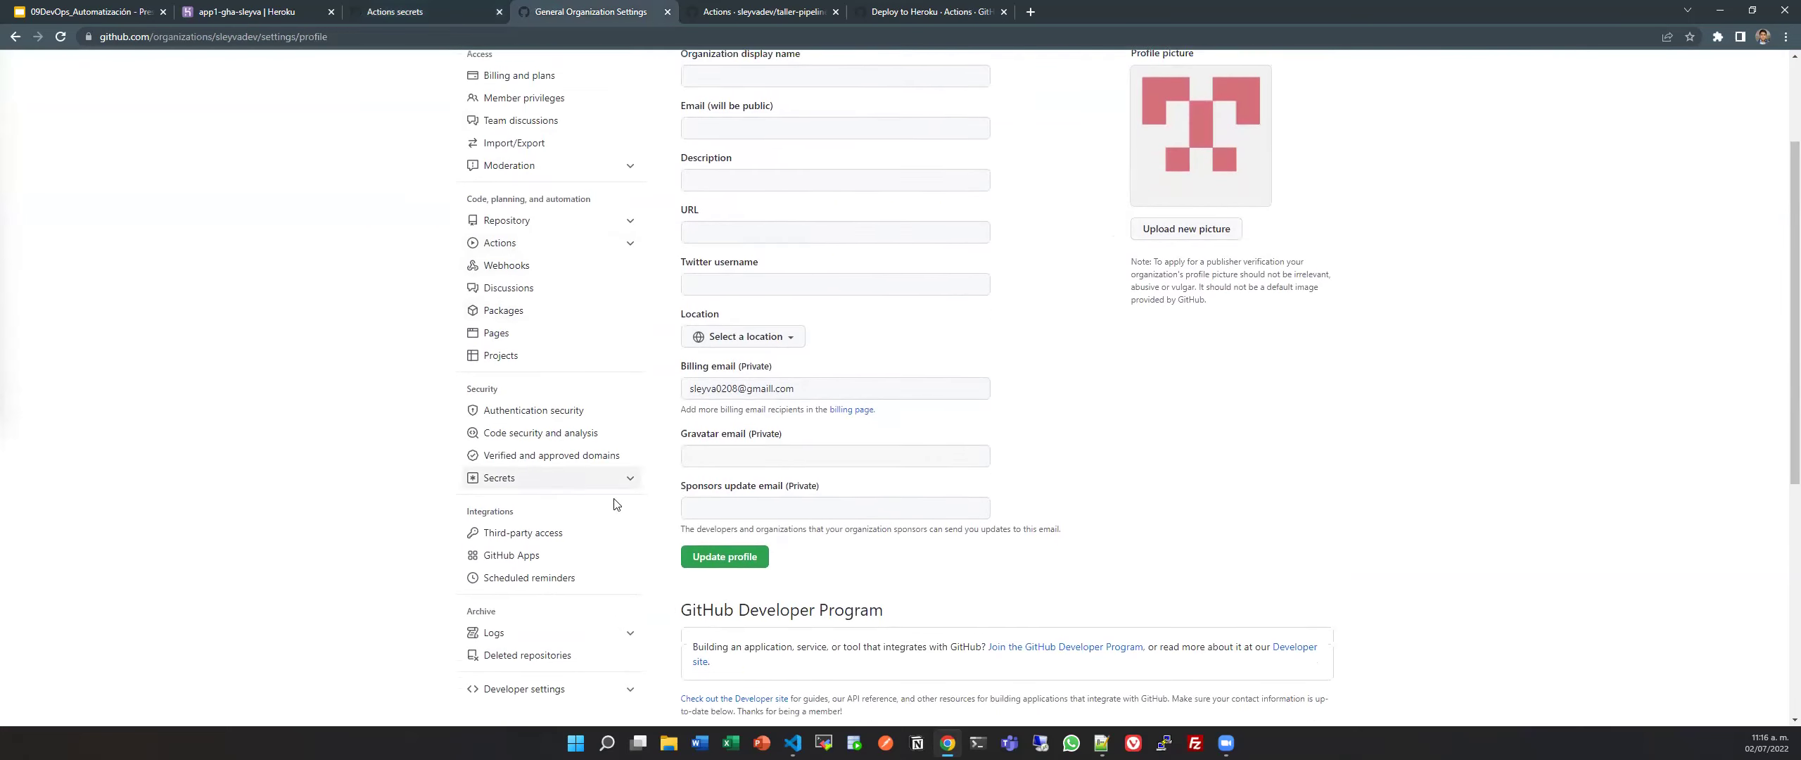
scroll(614, 504, "down", 2)
left_click(614, 360)
left_click(589, 385)
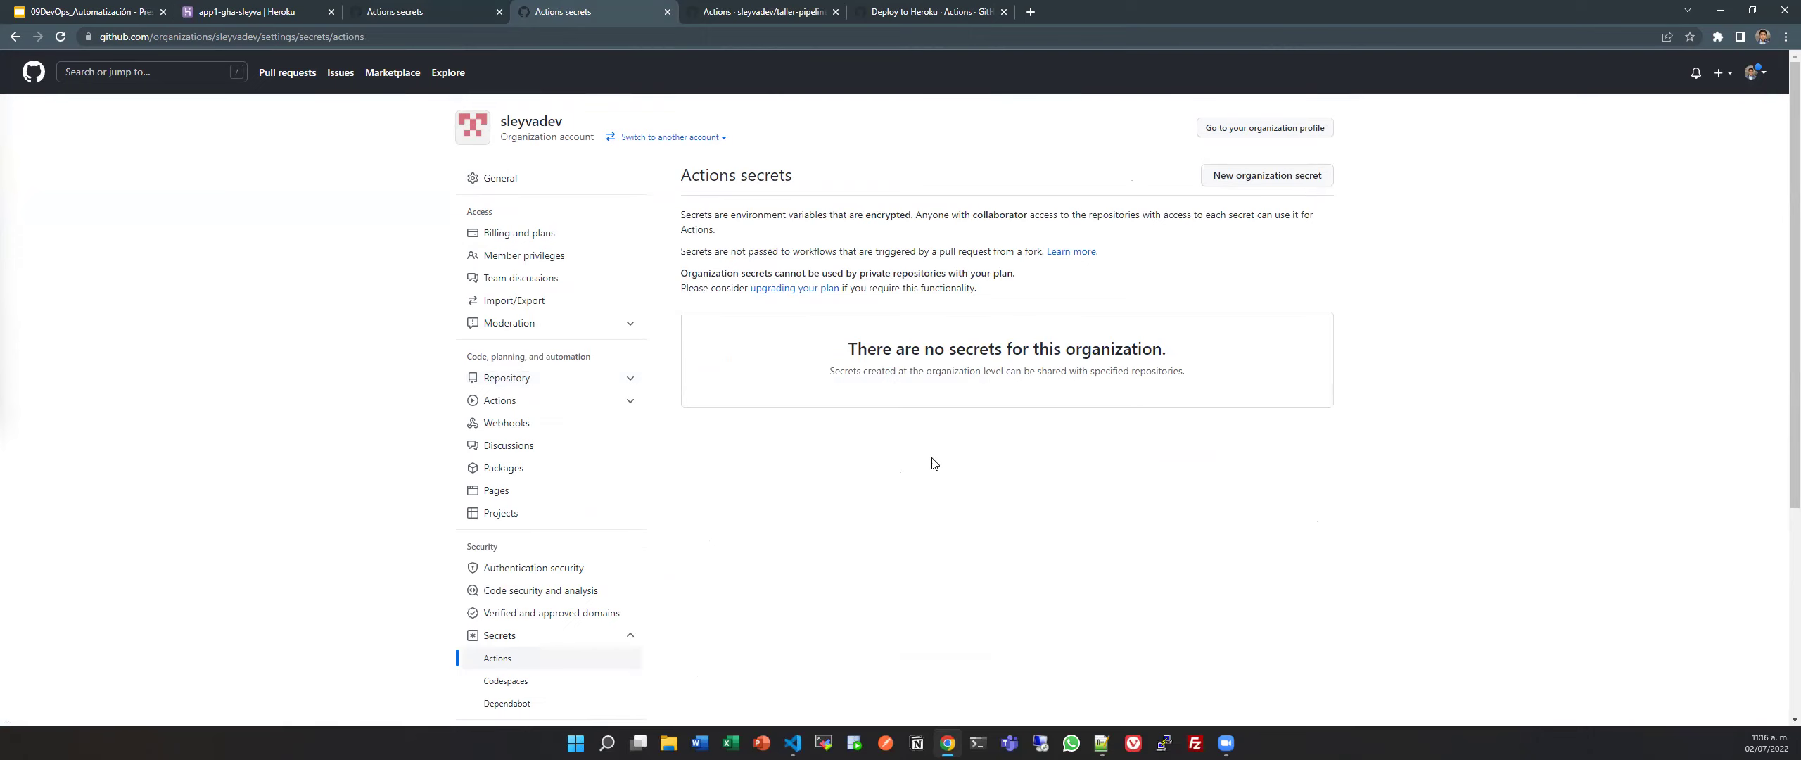
key("ctrl+w")
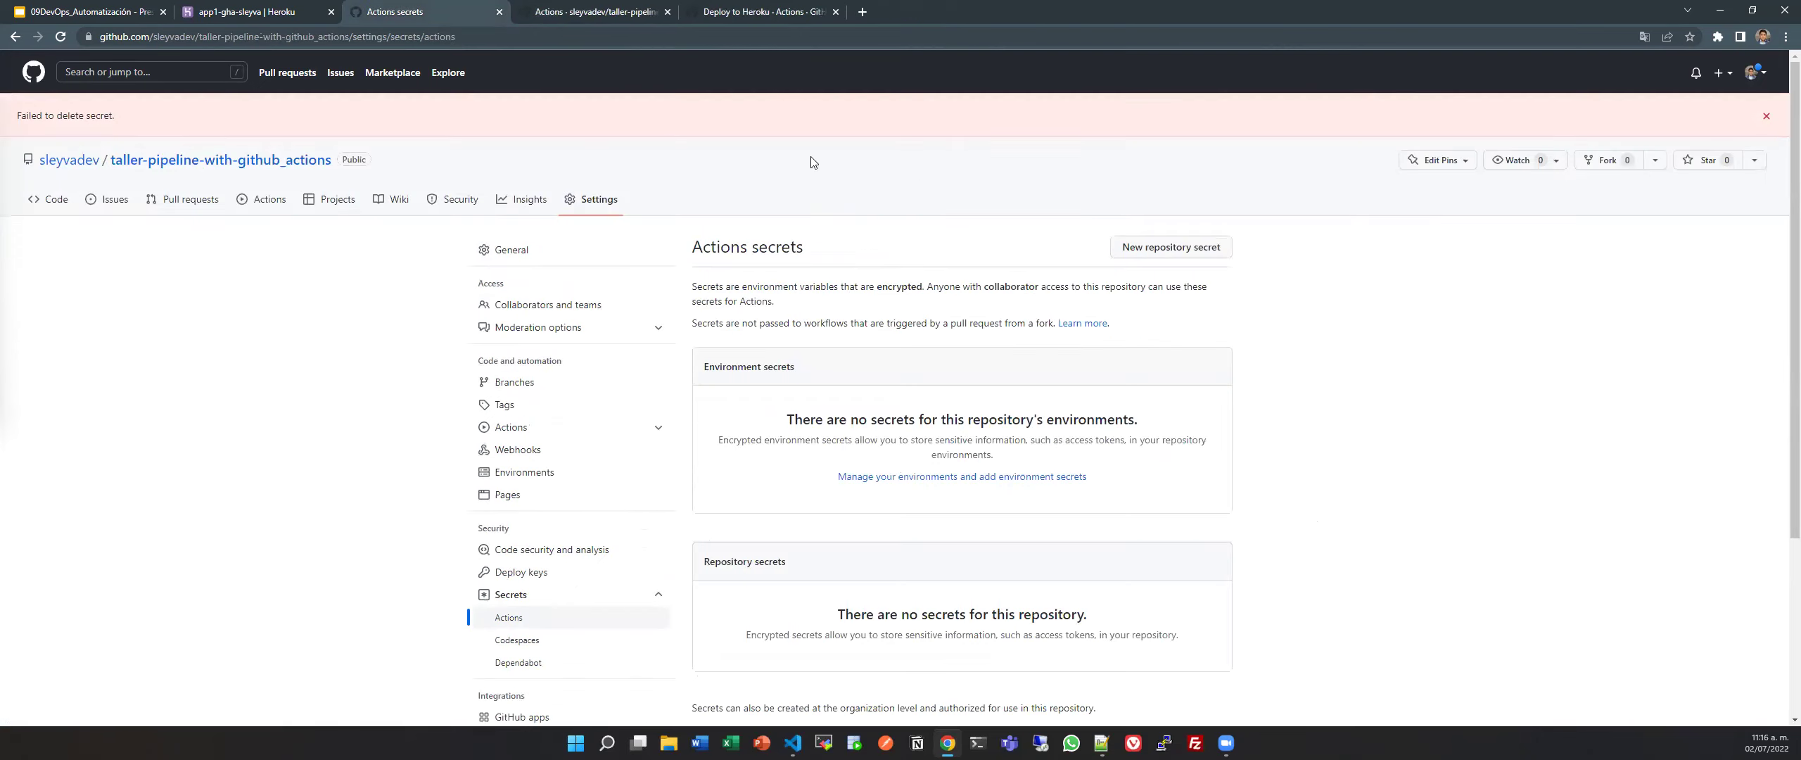
Open the New repository secret form on the repository secrets page.
scroll(1015, 287, "down", 3)
scroll(1015, 287, "up", 3)
left_click(1206, 247)
left_click(957, 262)
left_click(638, 9)
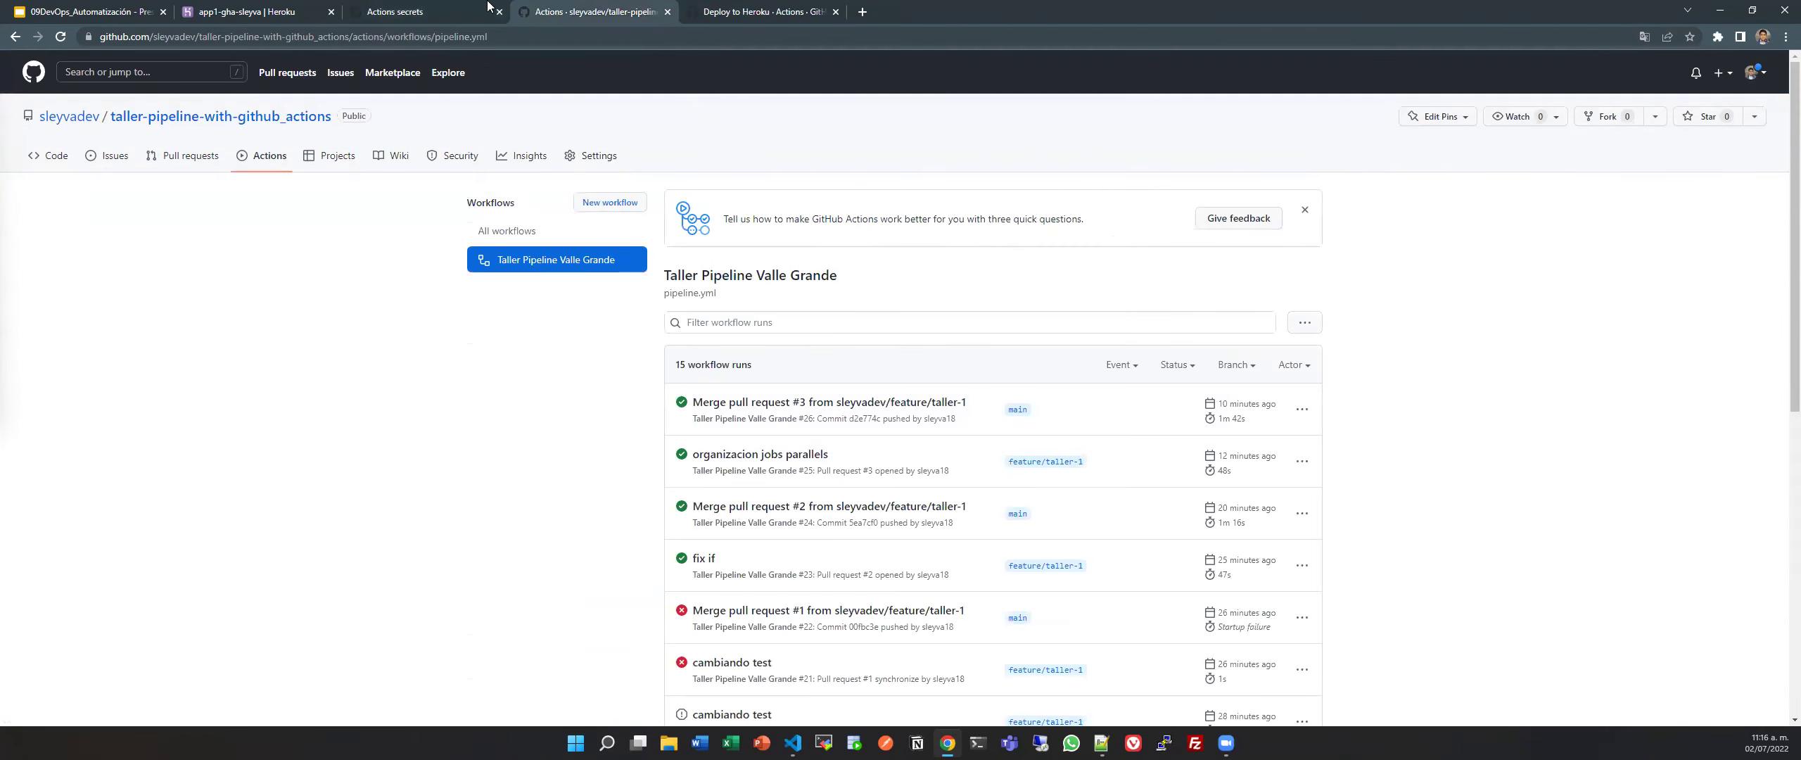
Copy HEROKU_API_KEY from pipeline.yml and paste it as the new secret's name.
left_click(393, 10)
key("alt+Tab")
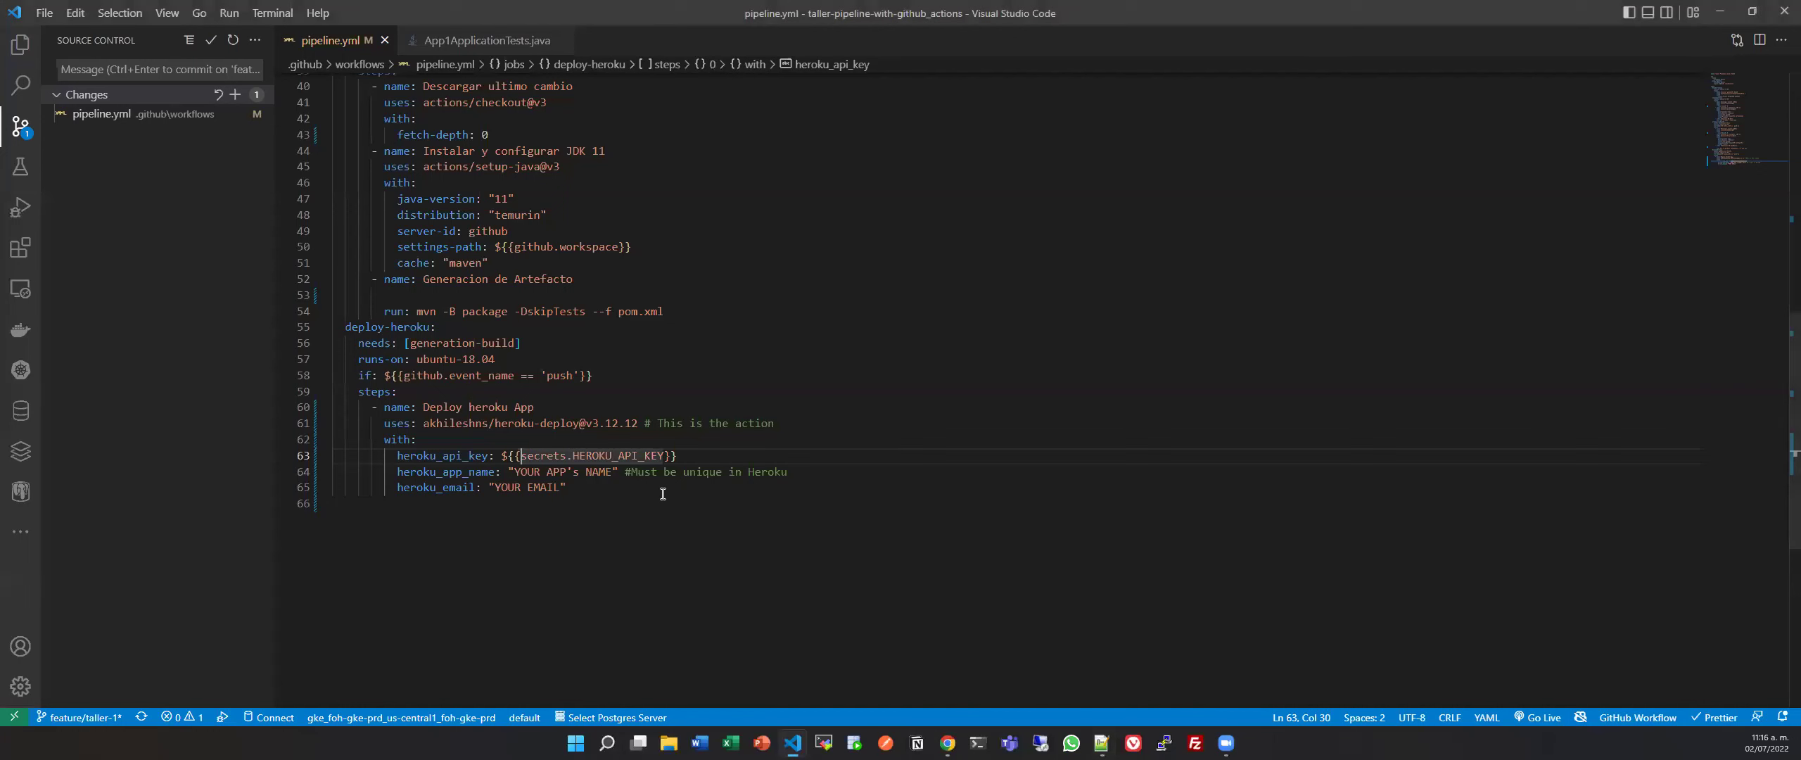
triple_click(611, 454)
left_click(611, 454)
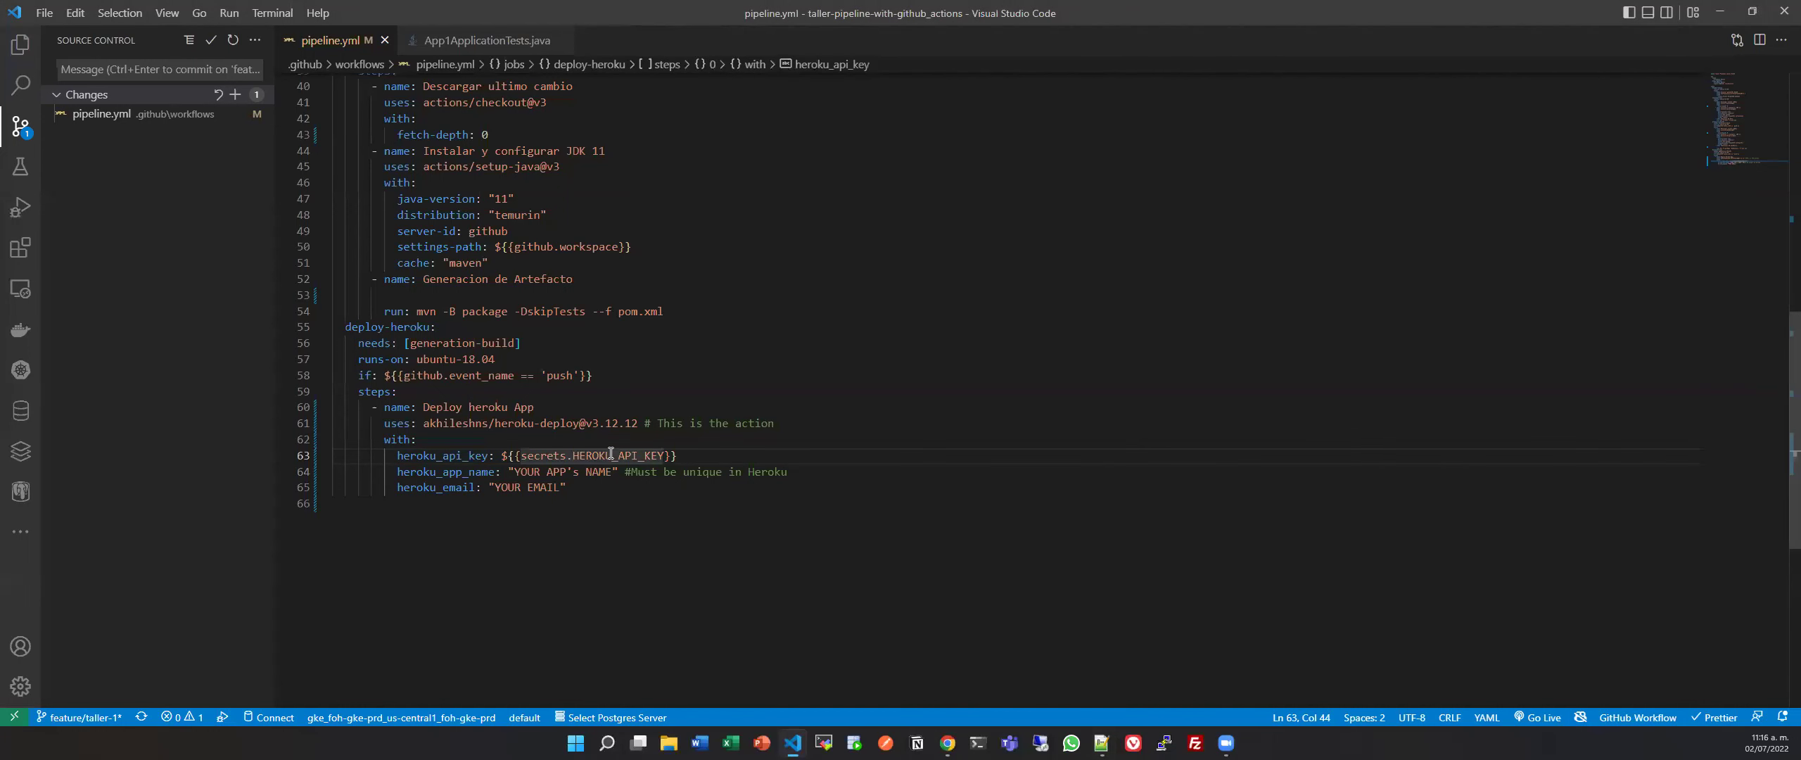
left_click(576, 450)
left_click_drag(575, 454, 663, 454)
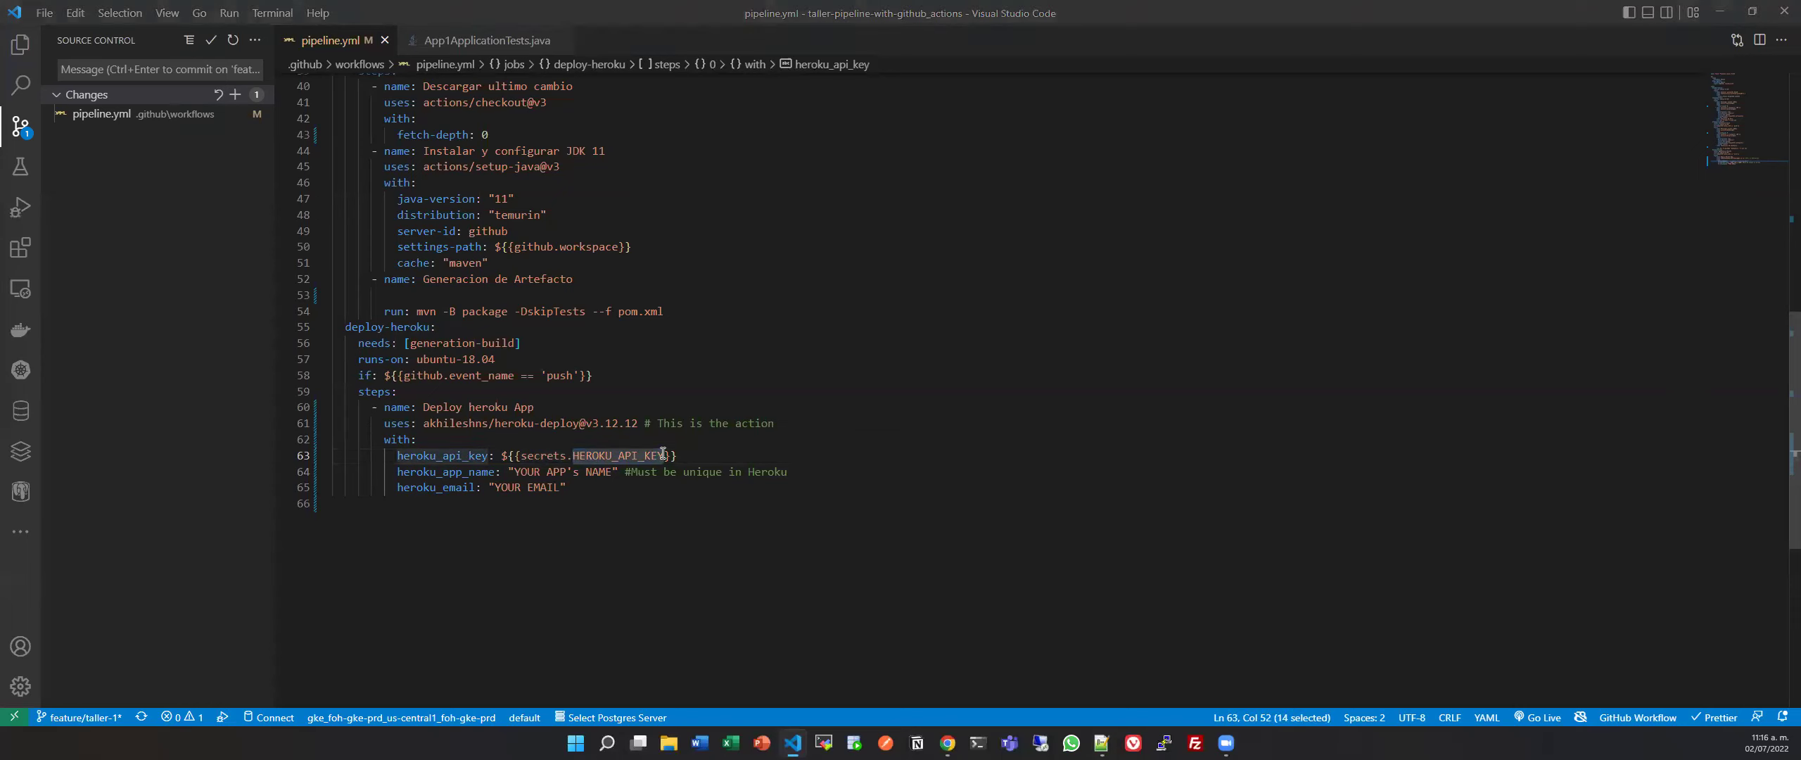
key("ctrl+c")
key("alt+Tab")
key("ctrl+v")
Paste the Heroku API key as the secret value and add the secret.
left_click(833, 374)
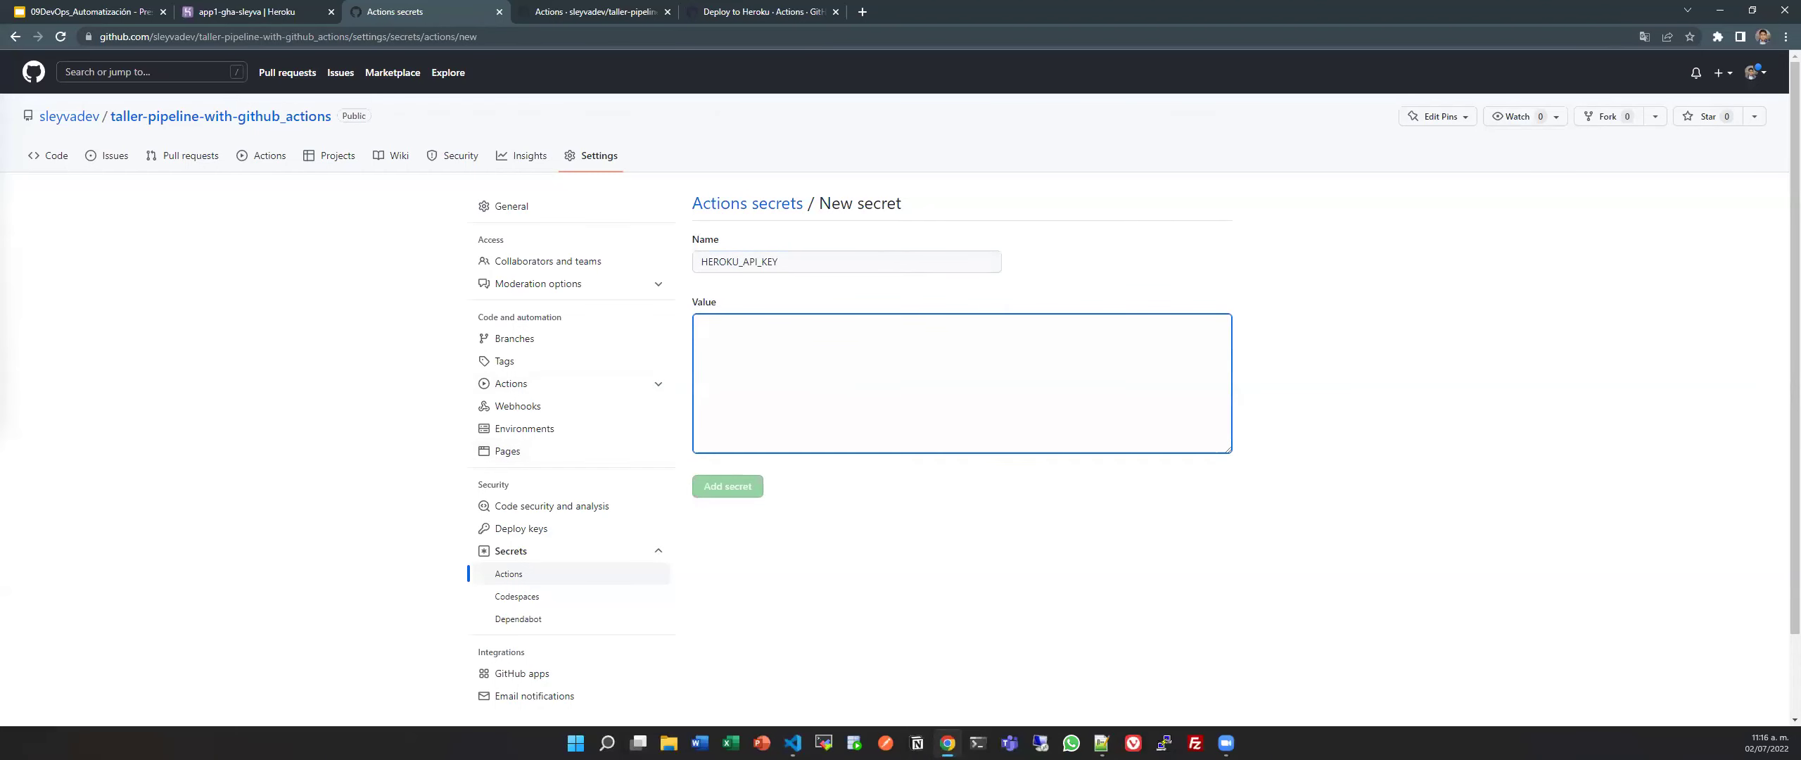
key("alt+Tab")
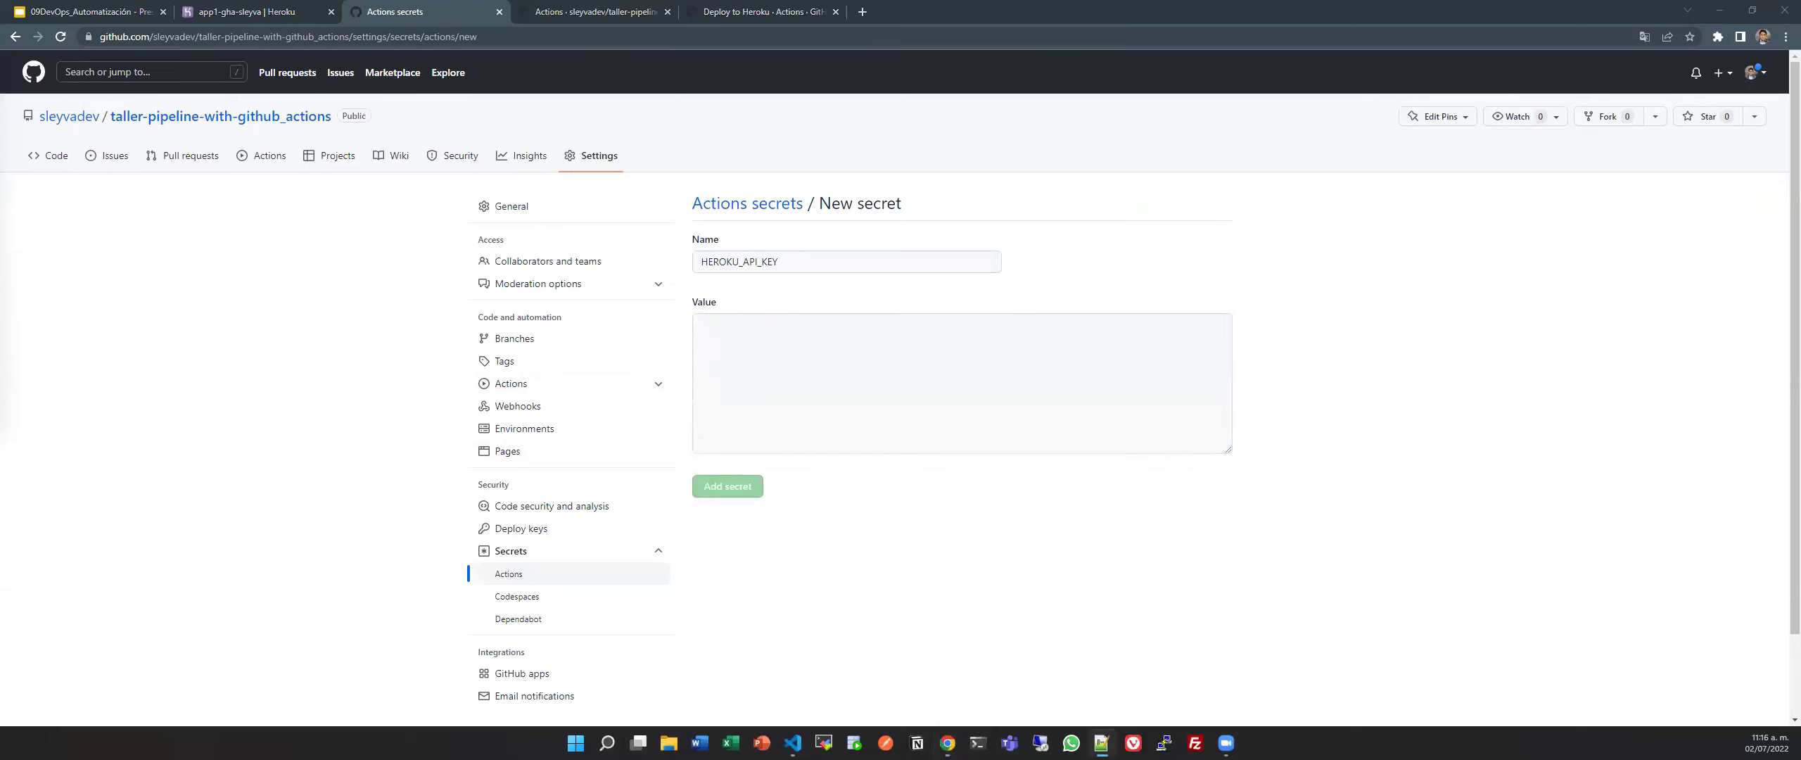
left_click(978, 323)
key("ctrl+v")
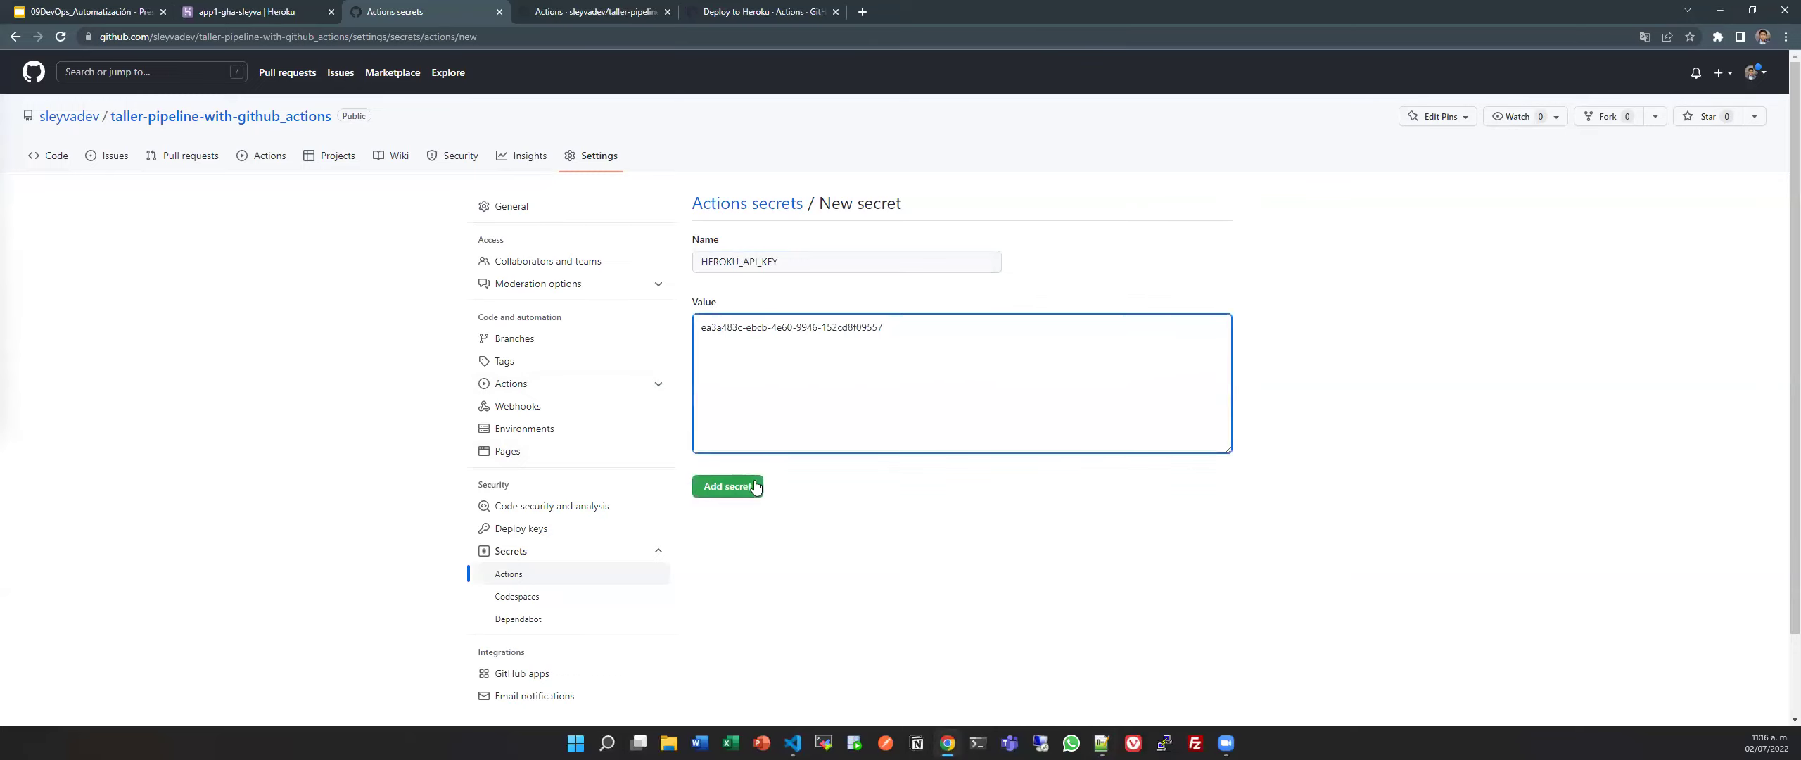
left_click(753, 487)
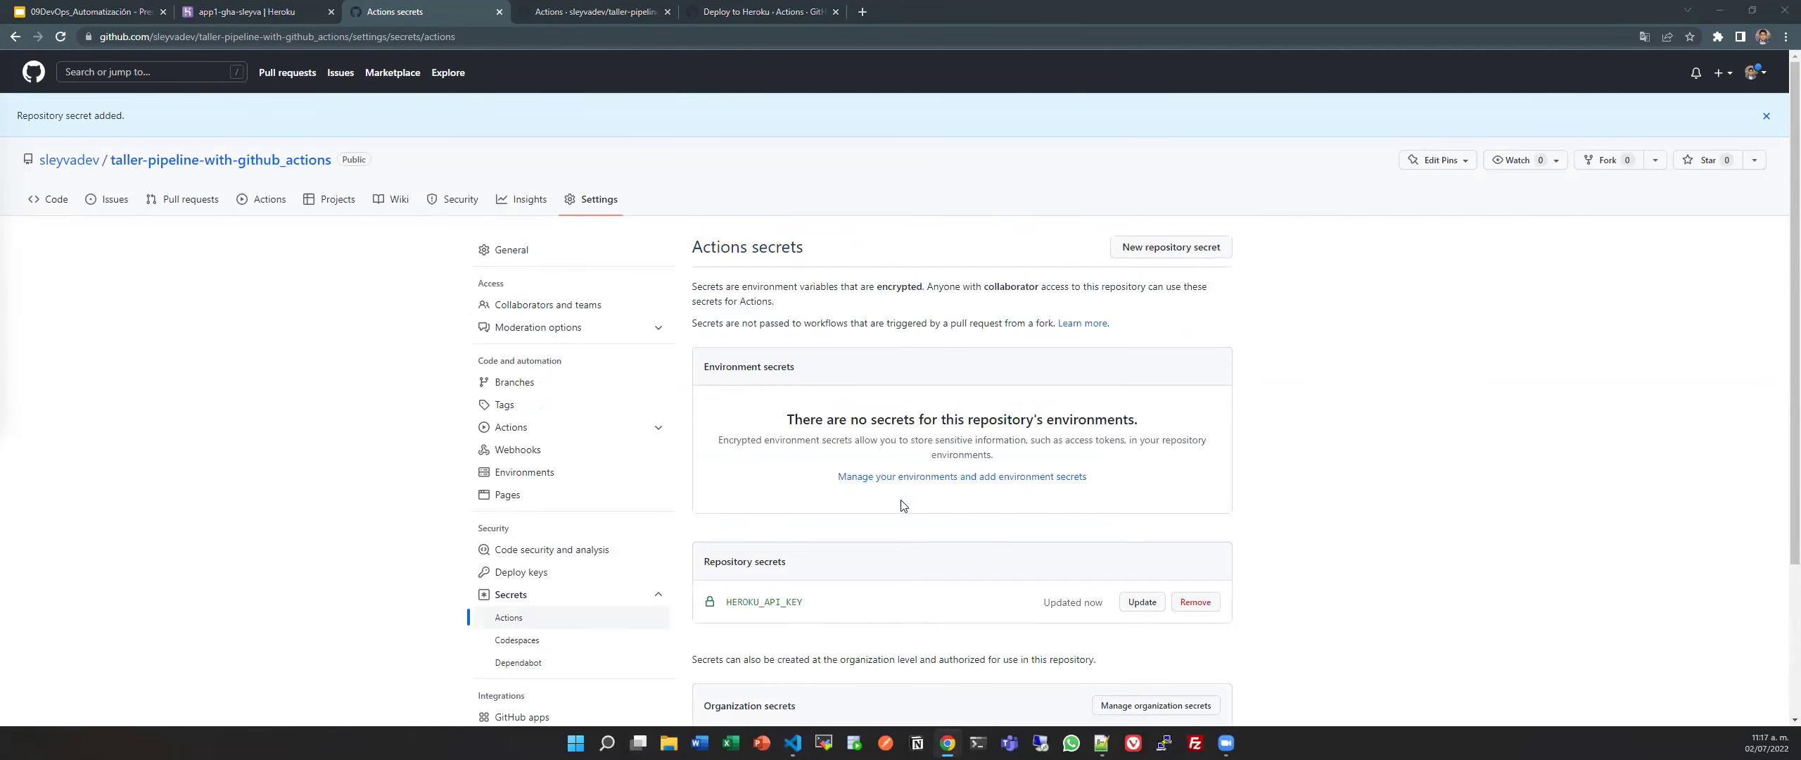
key("alt+Tab")
Set heroku_app_name to app1-gha-sleyva and heroku_email to the account e-mail, then save.
double_click(526, 454)
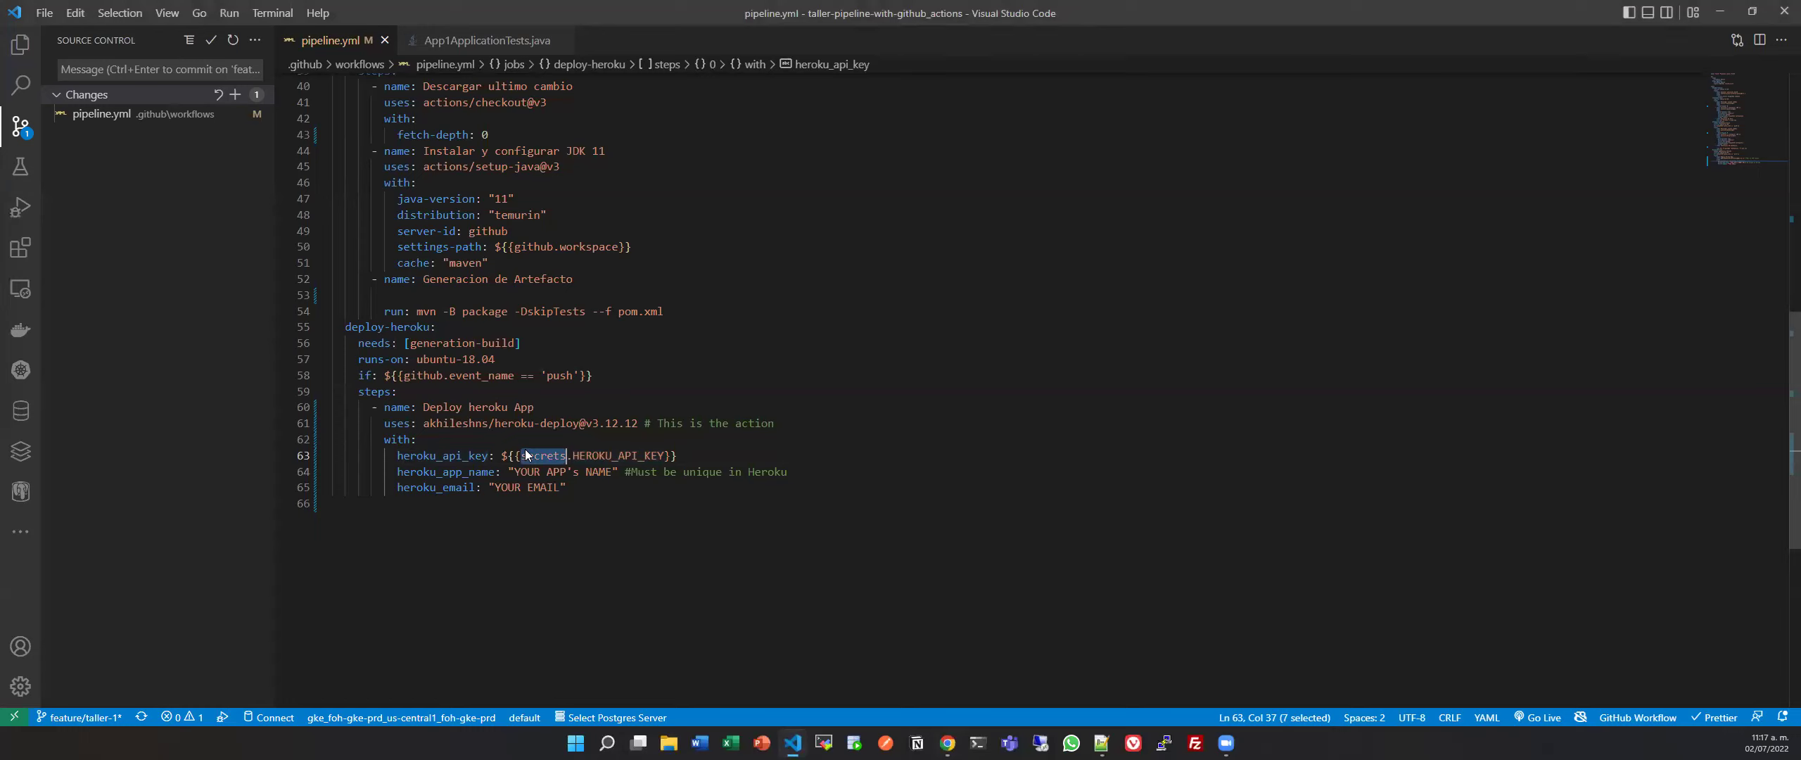
left_click_drag(514, 471, 611, 471)
key("alt+Tab")
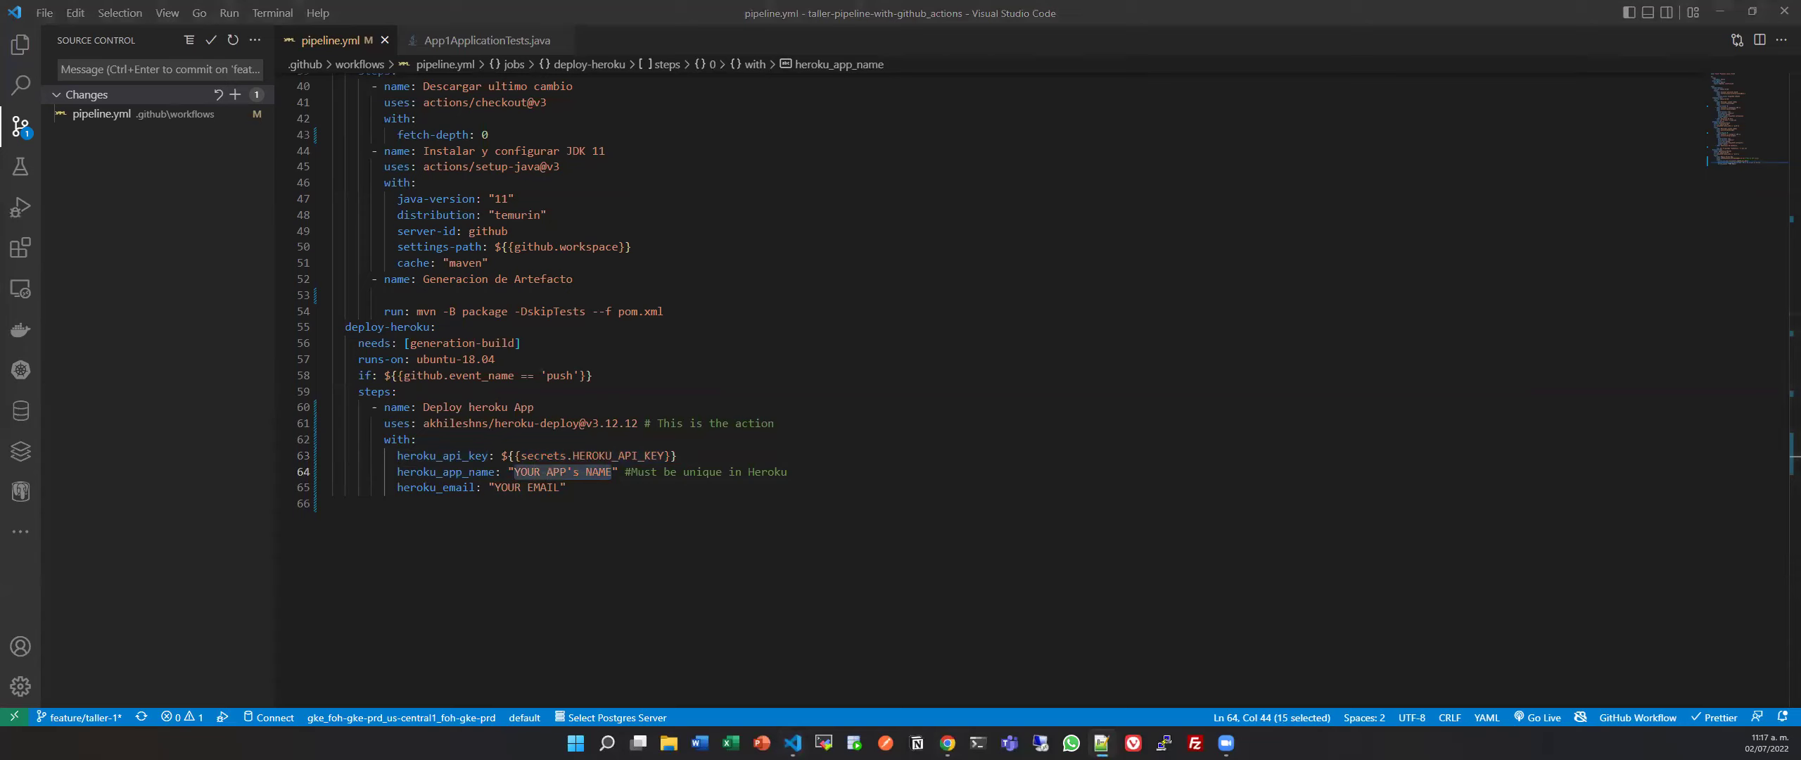
key("alt+Tab")
key("Left")
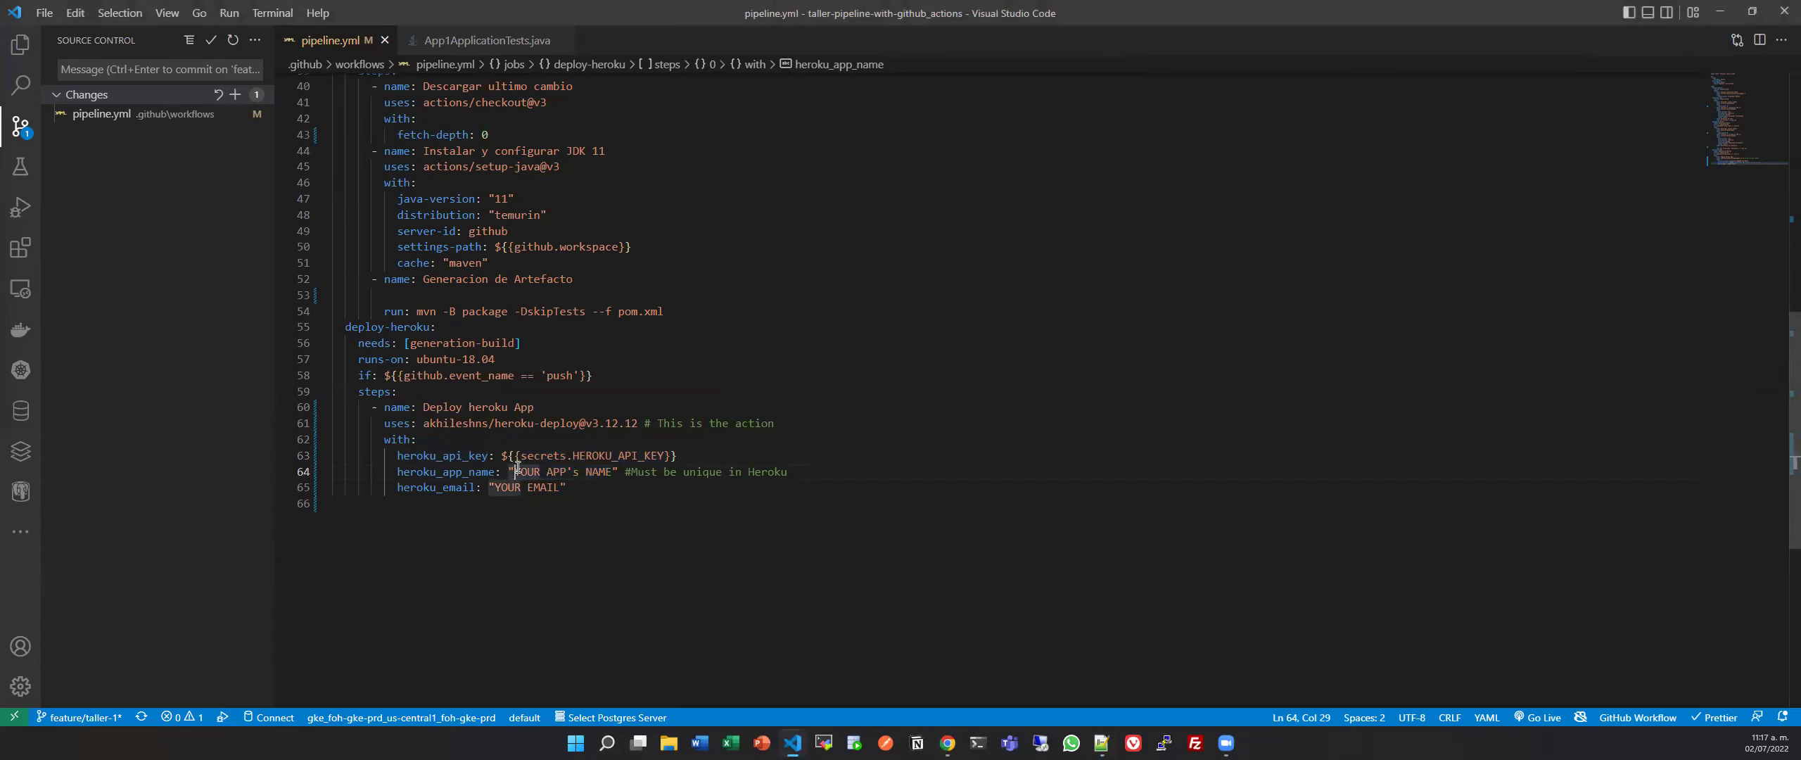
key("ctrl+shift+Right")
key("ctrl+shift+Right")
key("ctrl+shift+Right")
key("ctrl+shift+Right")
key("ctrl+shift+Right")
key("ctrl+v")
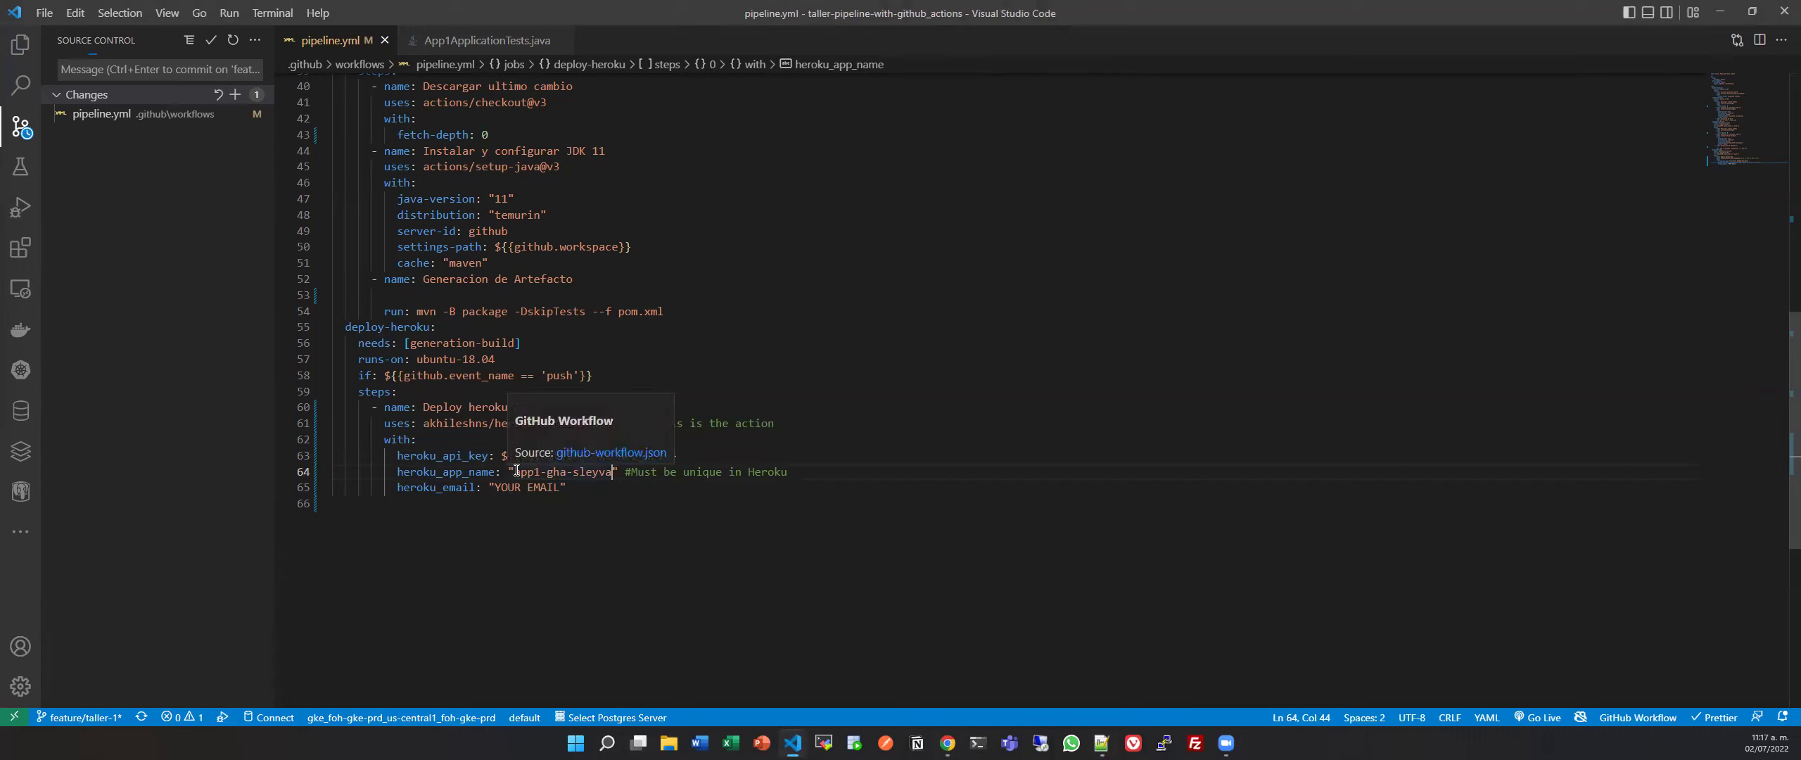
key("Right")
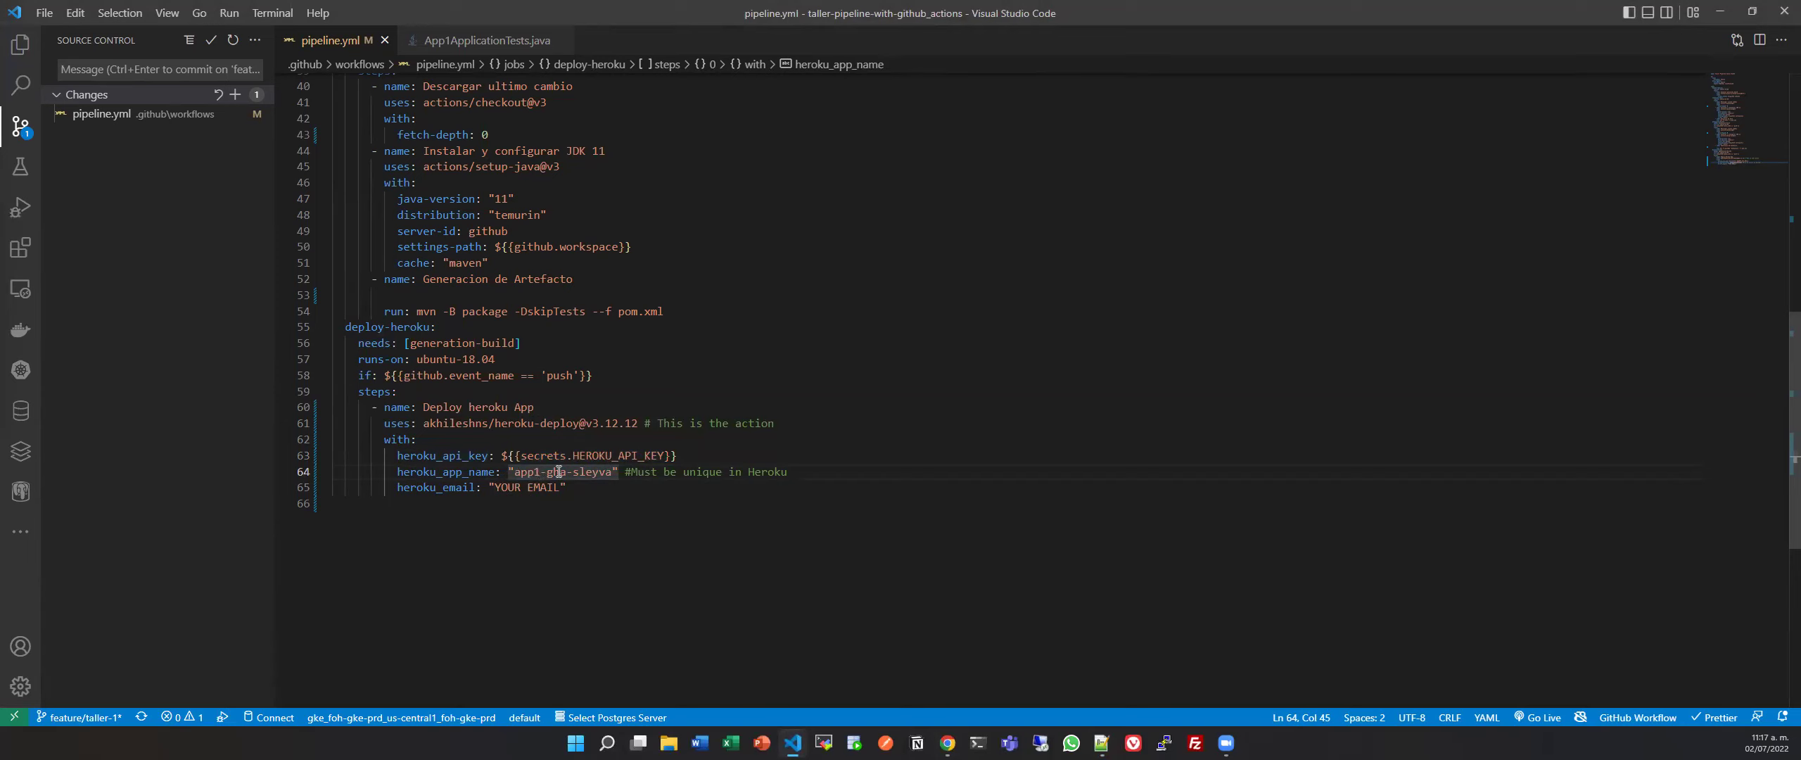
left_click_drag(495, 486, 557, 485)
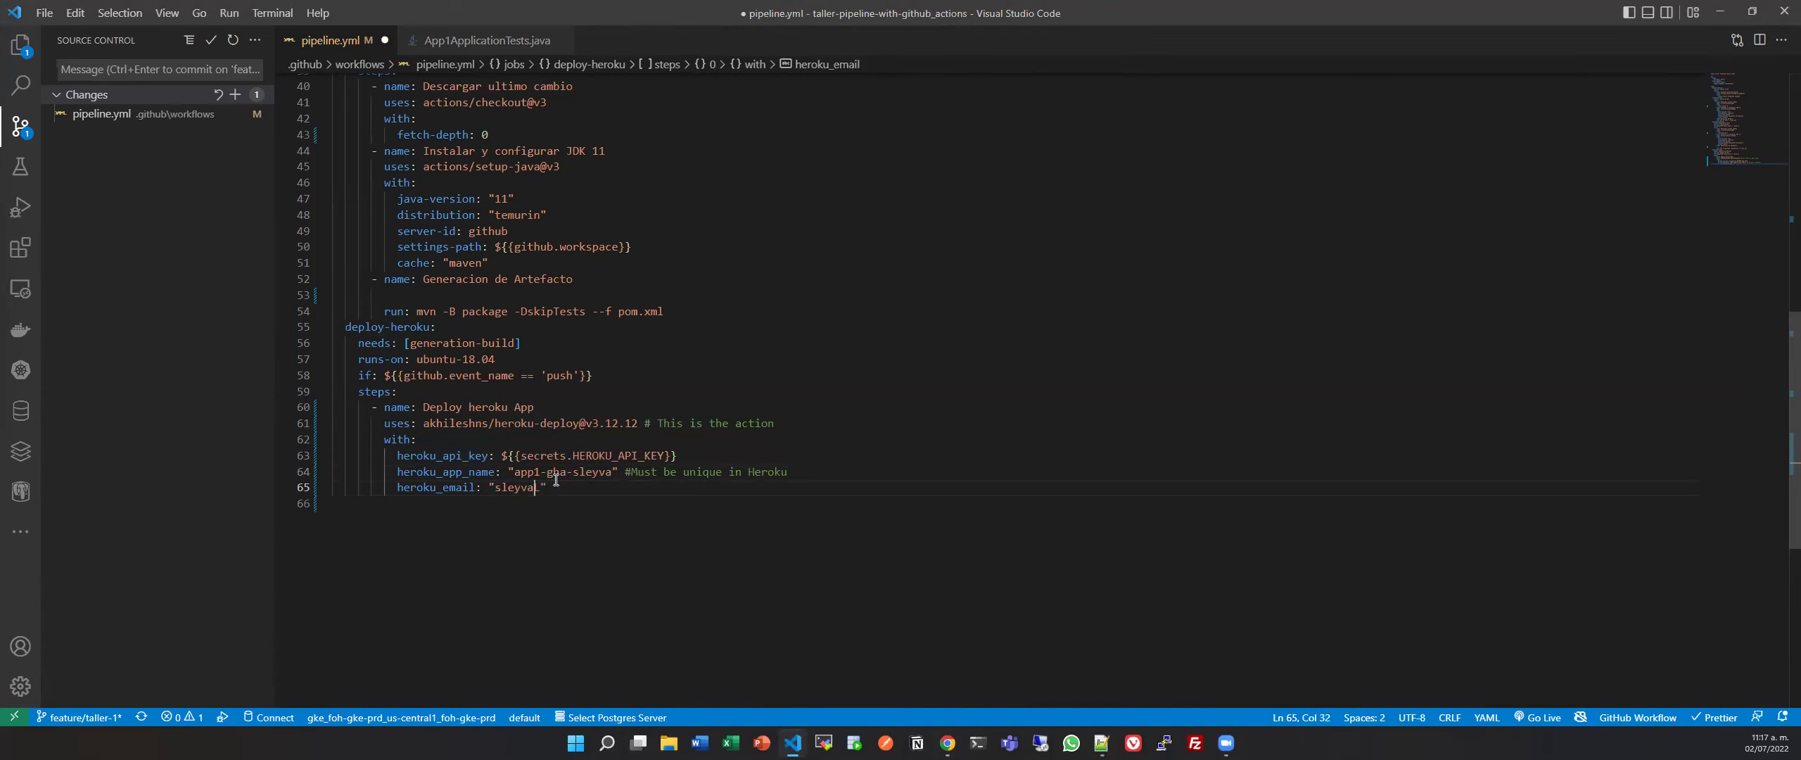
key("ctrl+s")
Delete the trailing comments on lines 61 and 64, remove the empty last line, and save.
left_click_drag(644, 423, 819, 422)
key("Delete")
left_click(622, 471)
left_click(820, 470, "shift")
key("Delete")
key("ctrl+s")
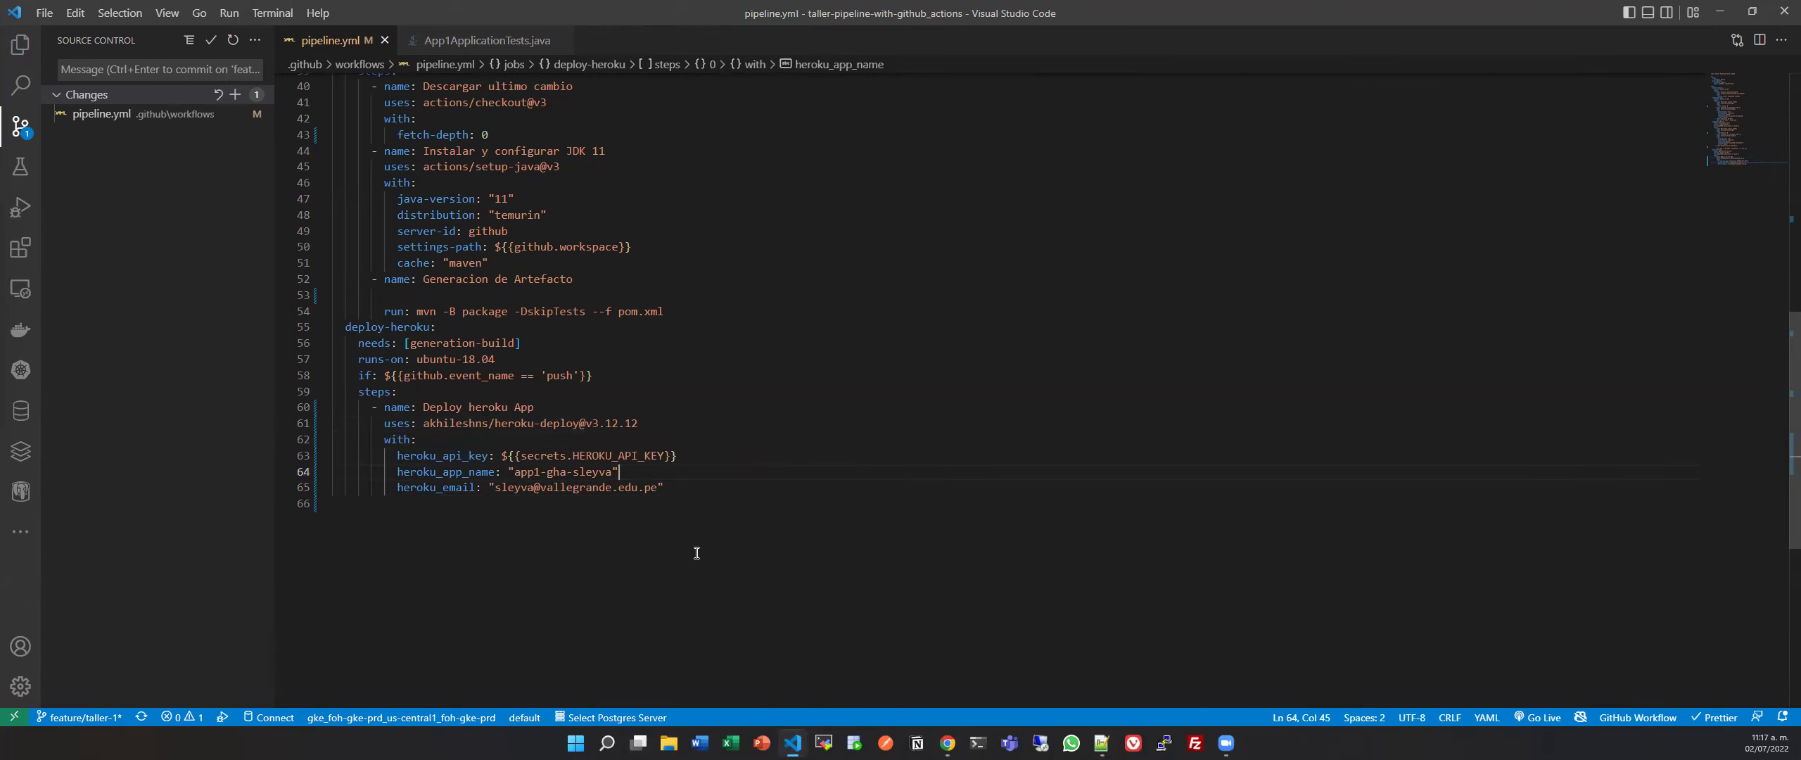
scroll(658, 563, "up", 7)
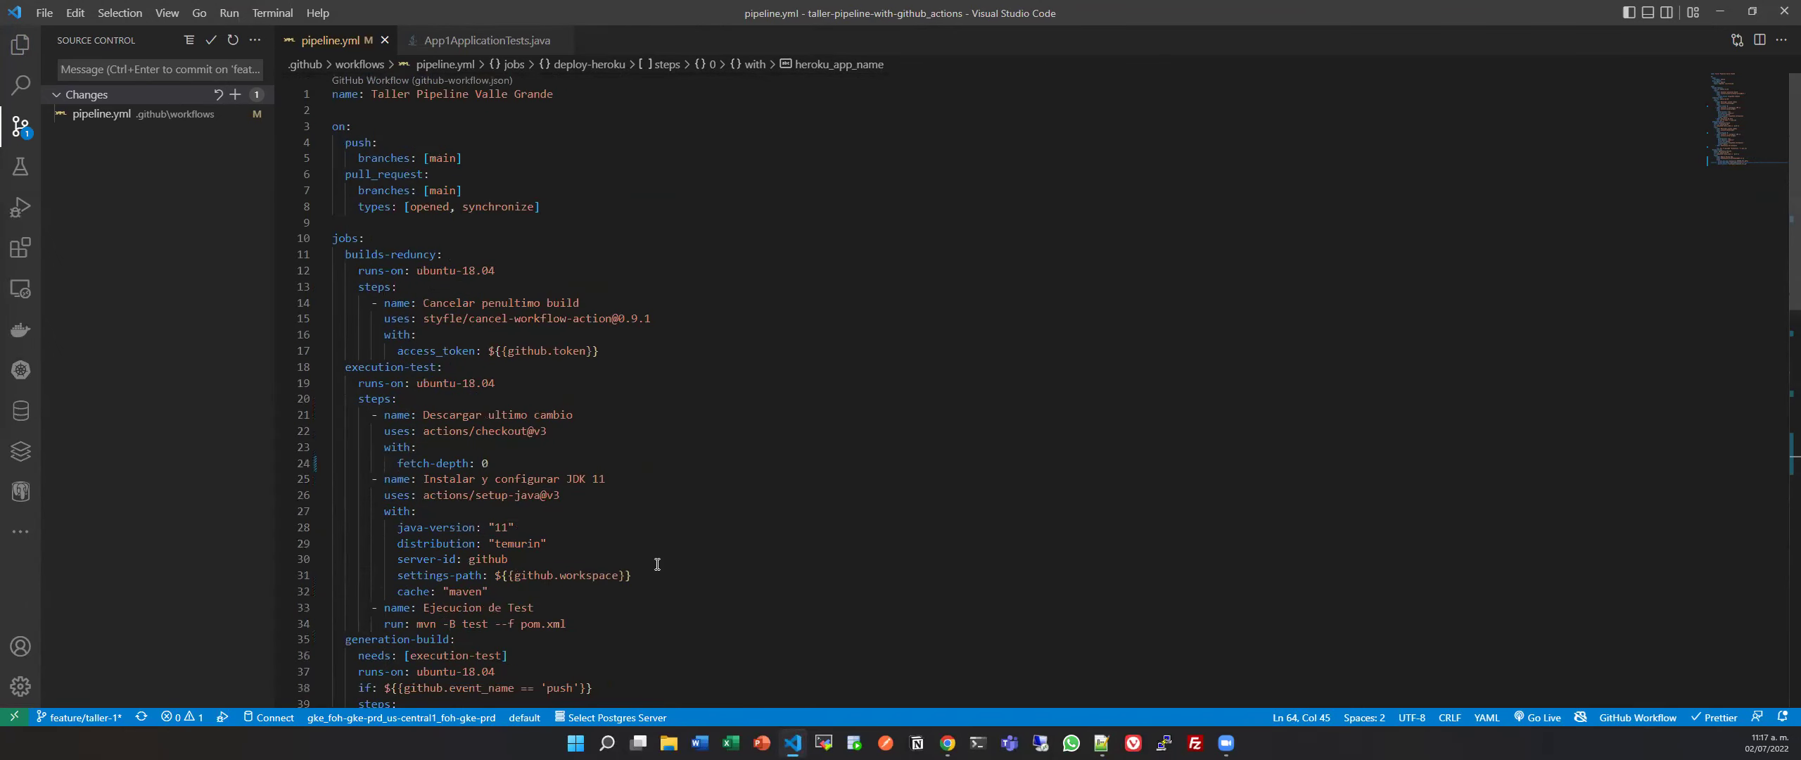
scroll(657, 563, "down", 8)
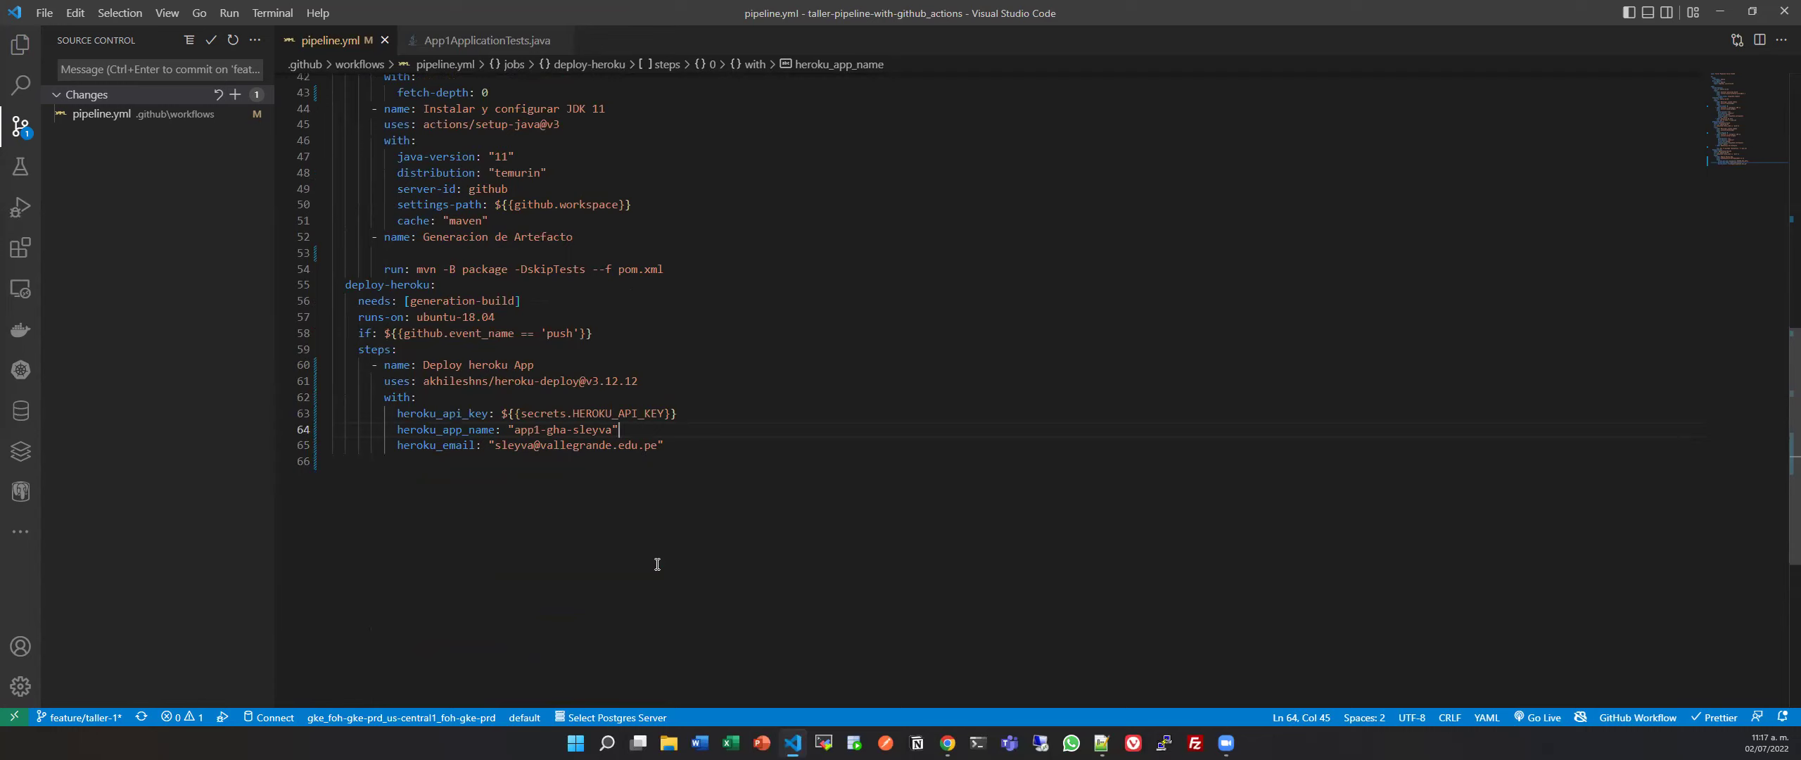
scroll(657, 564, "up", 3)
scroll(704, 394, "down", 3)
left_click(463, 485)
key("BackSpace")
Stage pipeline.yml for commit and move focus to the commit message box.
scroll(463, 485, "up", 10)
left_click(239, 96)
left_click(213, 69)
scroll(614, 467, "down", 4)
scroll(615, 467, "down", 9)
left_click_drag(642, 422, 586, 423)
key("ctrl+shift+g")
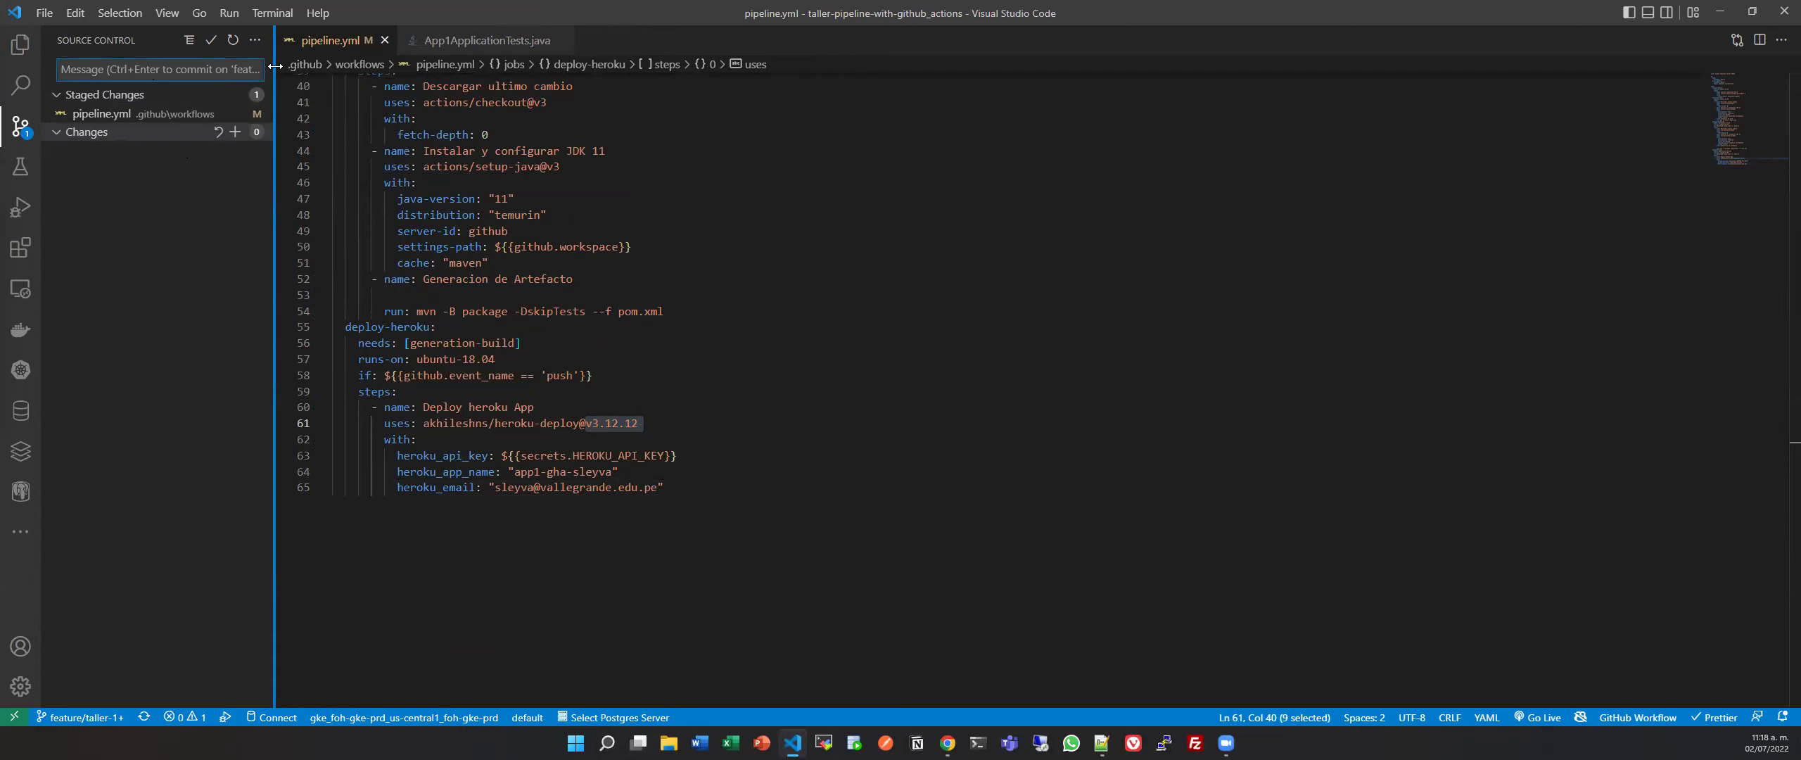
Commit the pipeline.yml change as 'despliegue a heroku' and sync it with origin/feature/taller-1.
type("despliegue a herokyu")
left_click(216, 35)
left_click(218, 91)
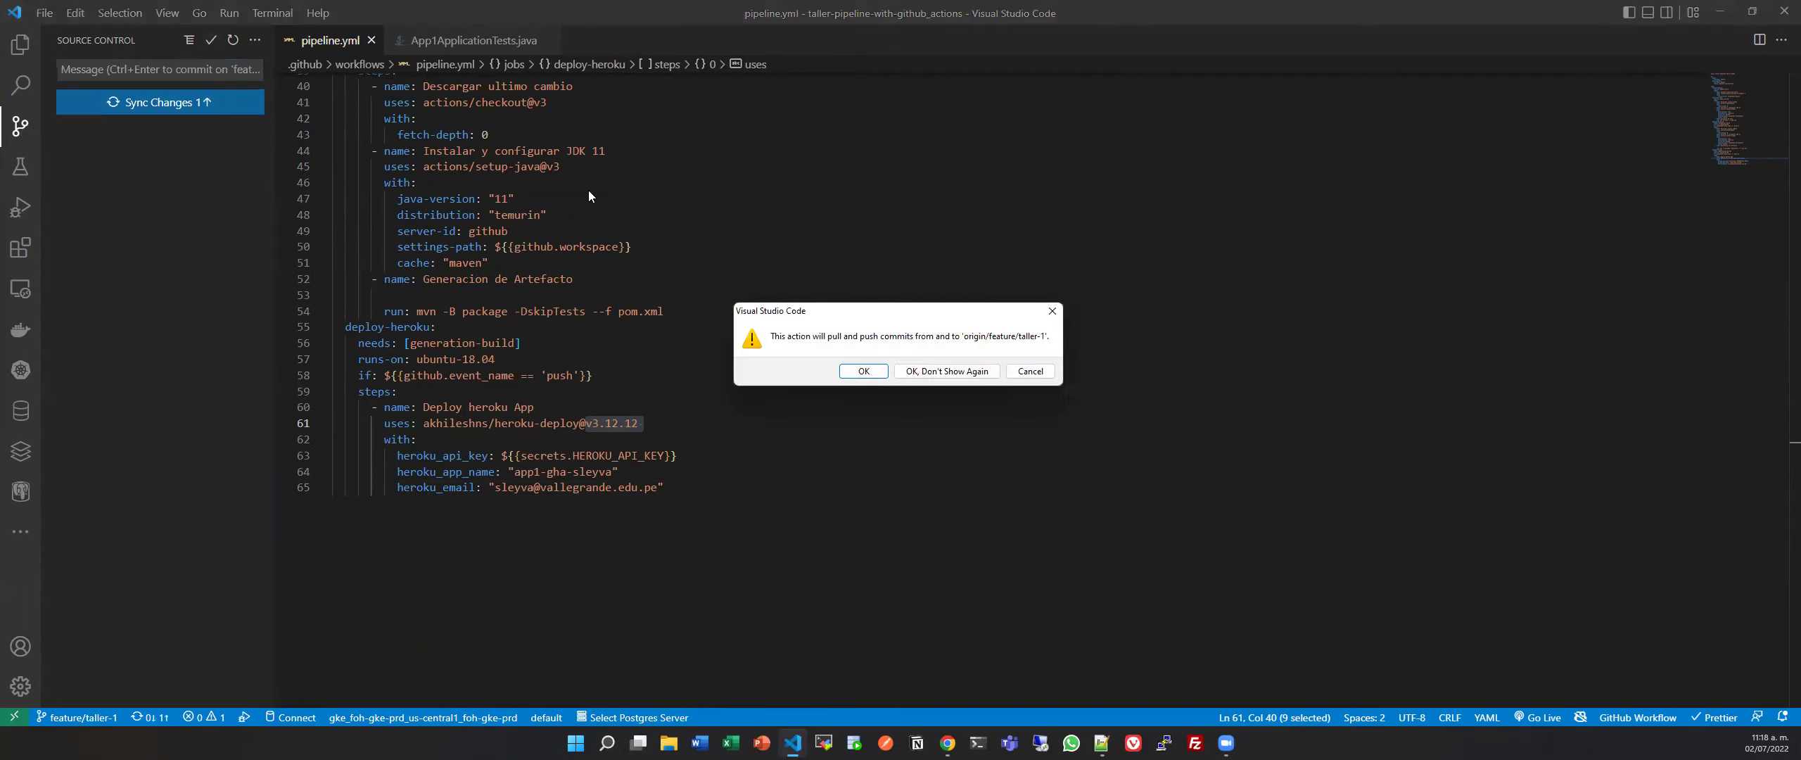
left_click(864, 372)
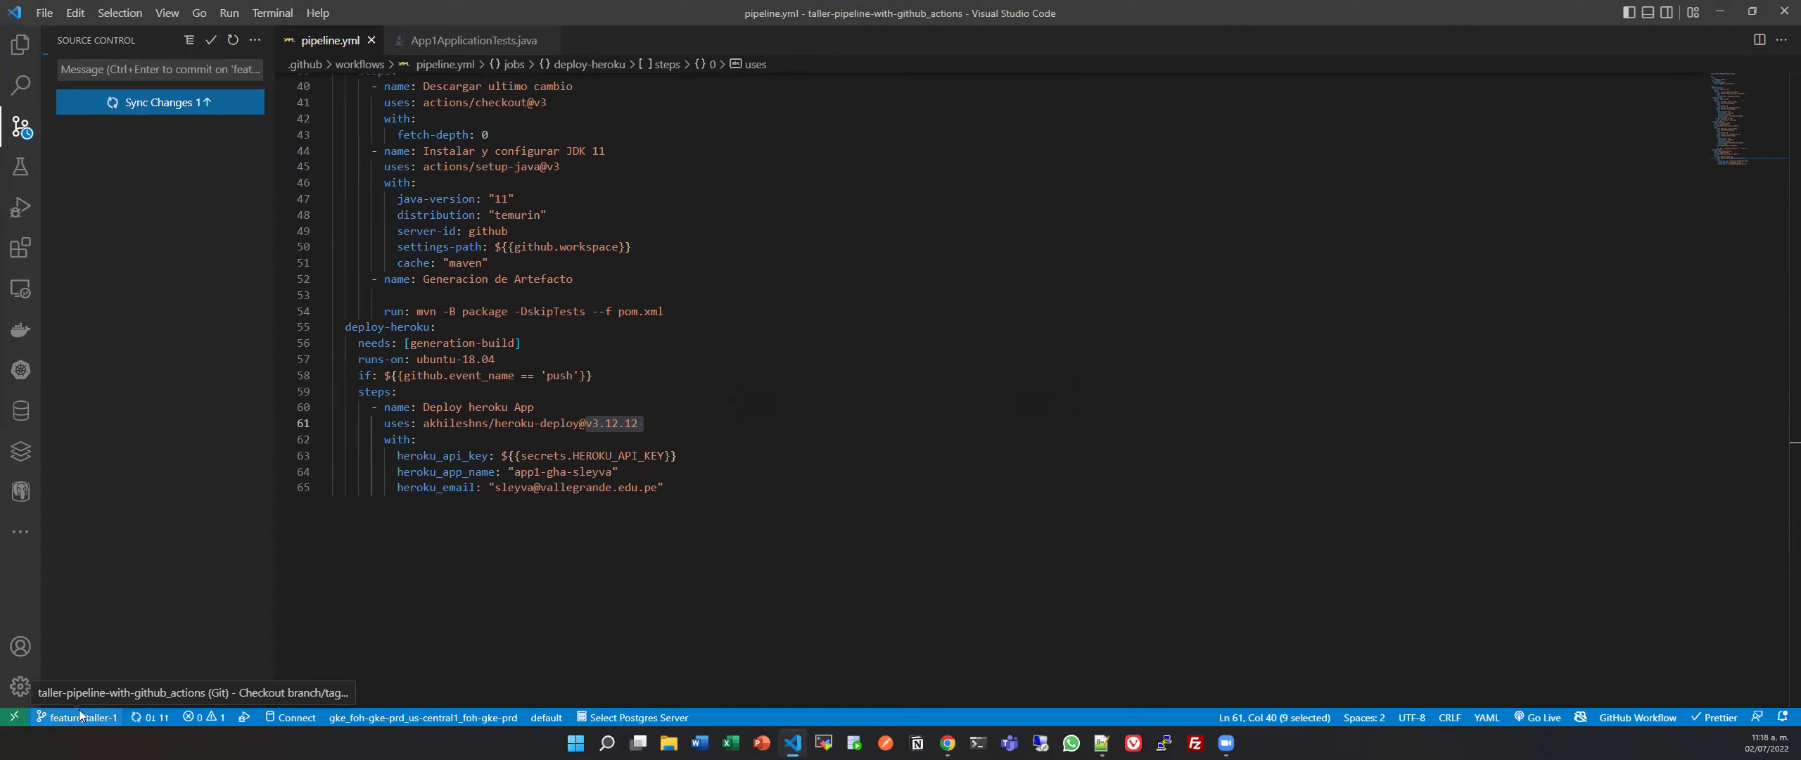
Create pull request #4 'despliegue a heroku' from feature/taller-1 into main.
key("alt+Tab")
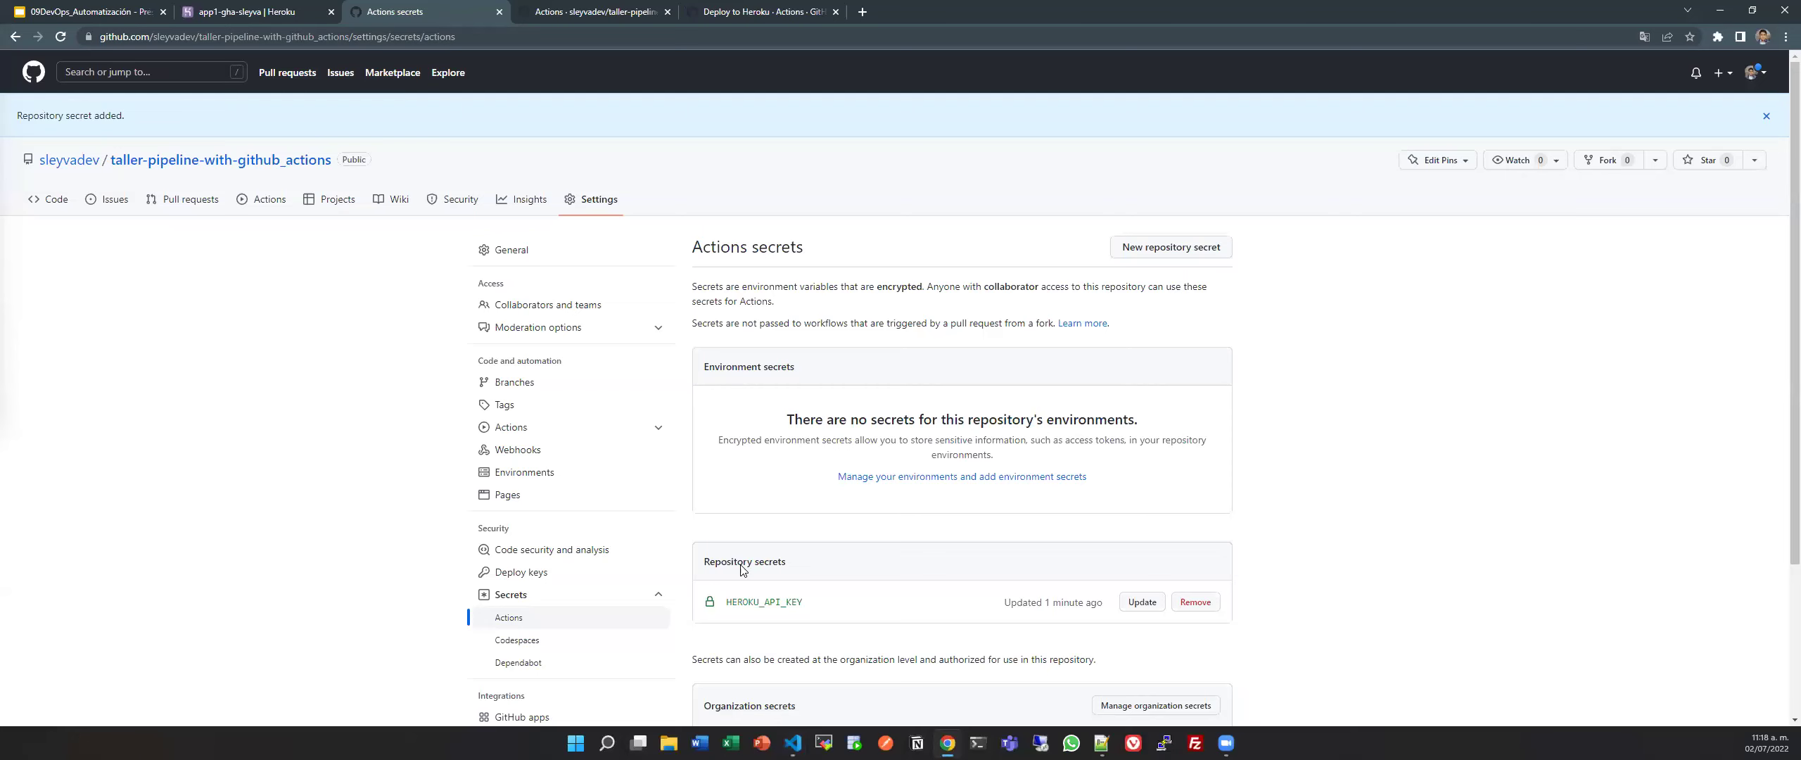
left_click(190, 205)
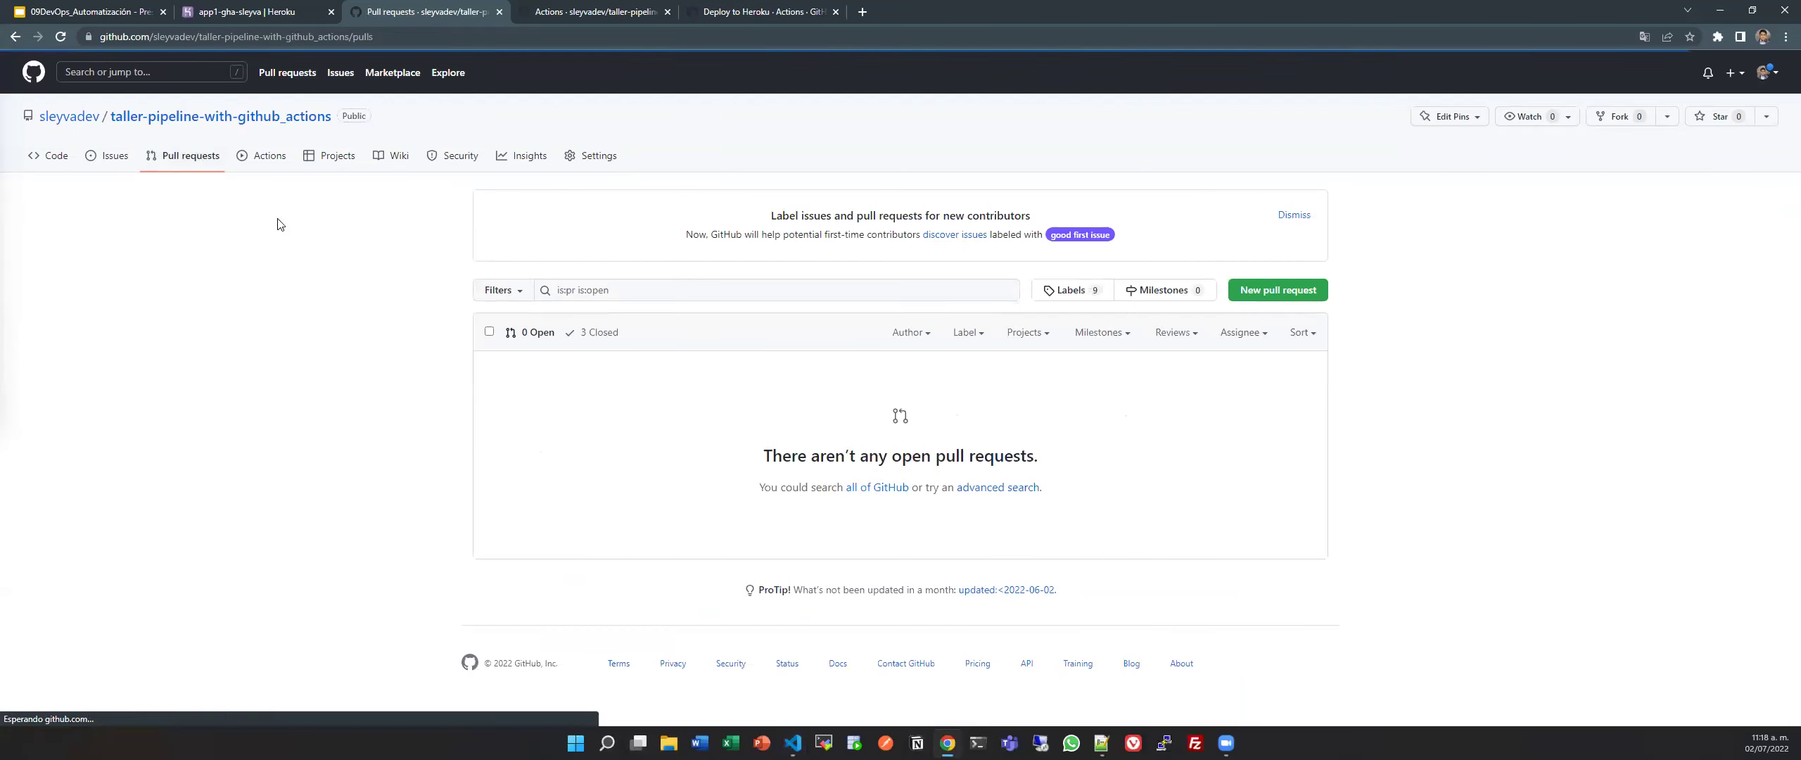
left_click(1279, 290)
left_click(641, 266)
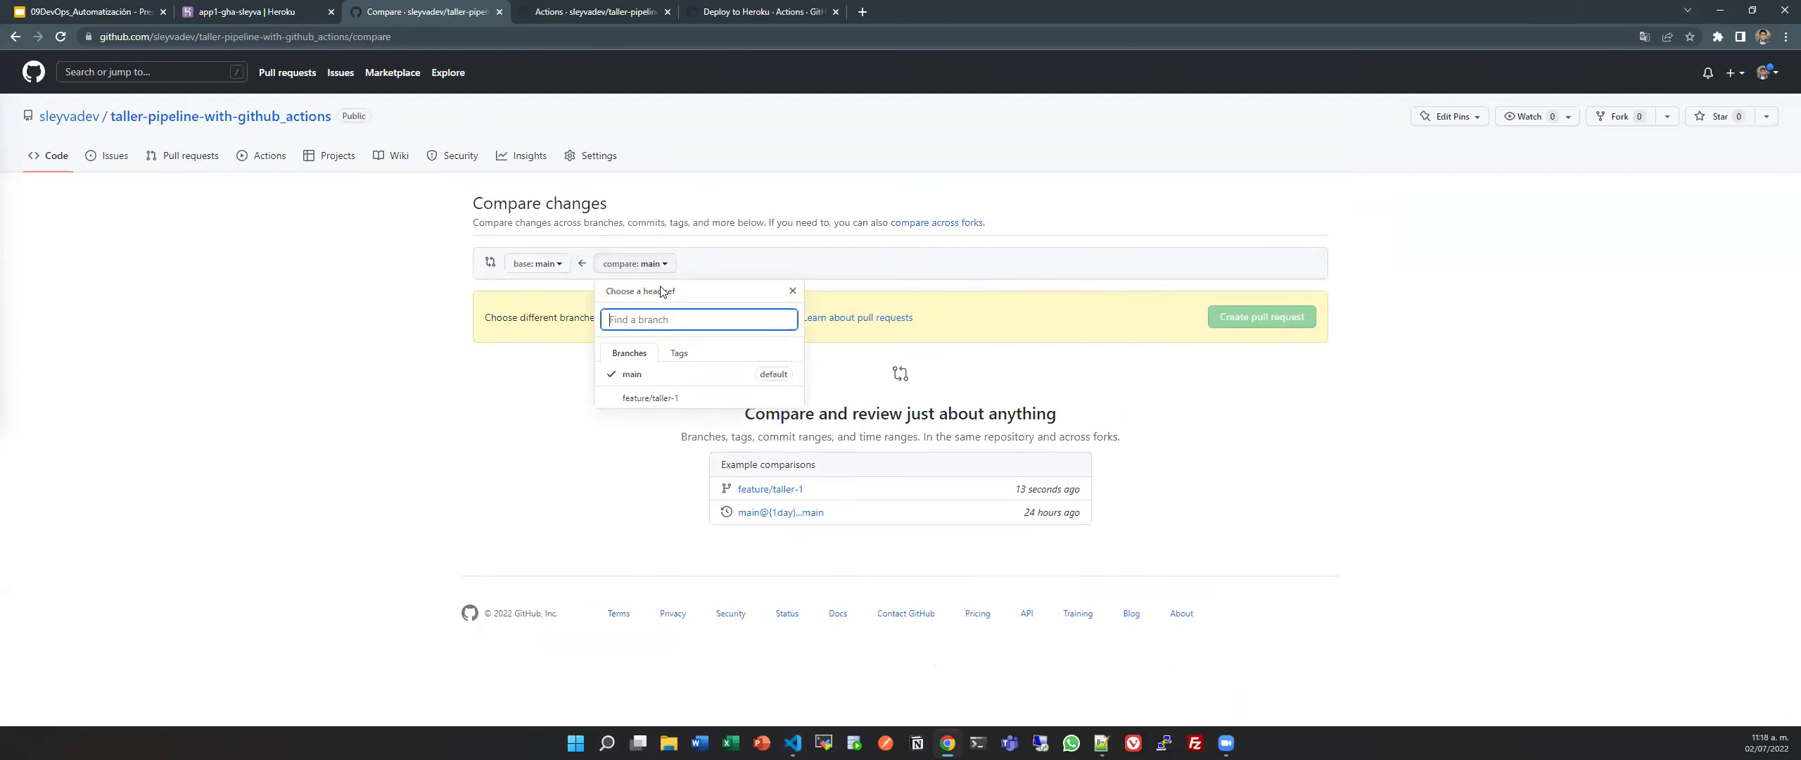
left_click(665, 397)
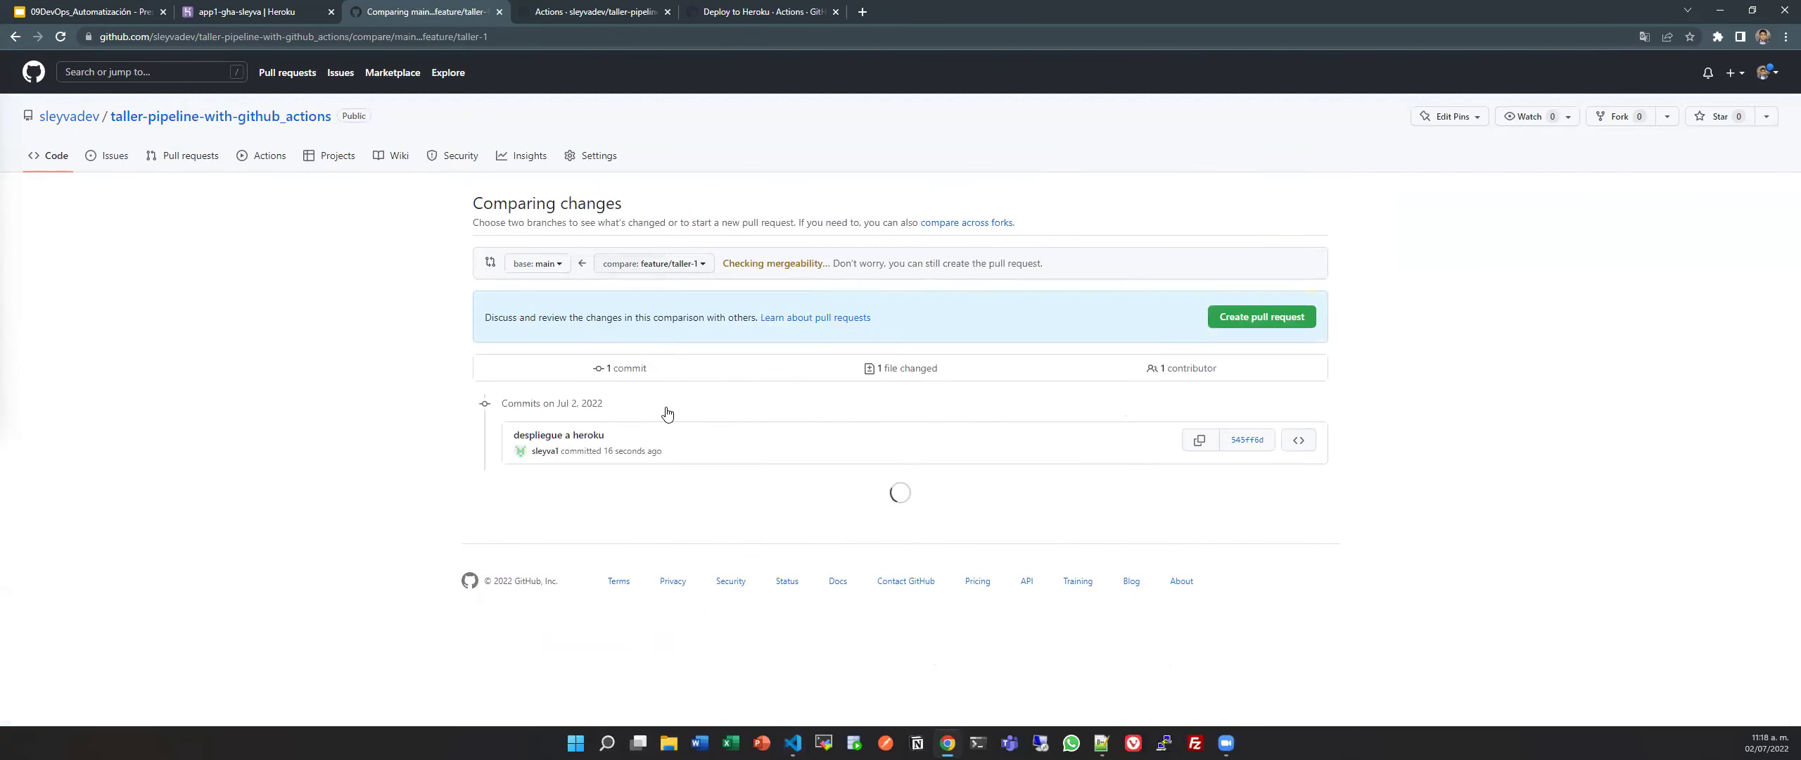
scroll(704, 452, "down", 9)
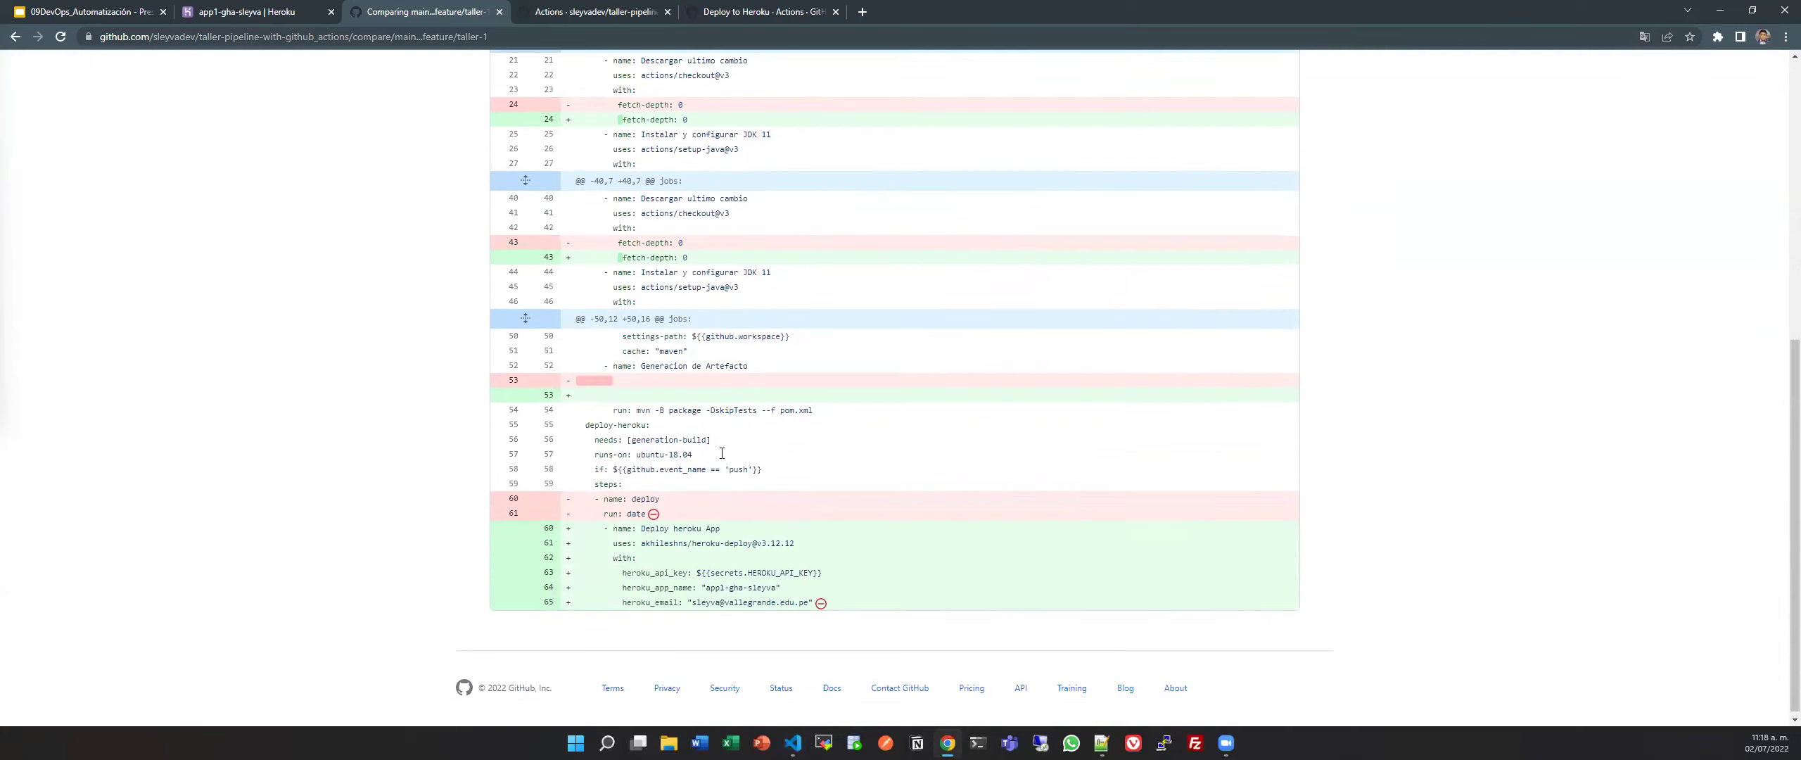
scroll(782, 282, "up", 9)
scroll(808, 273, "down", 5)
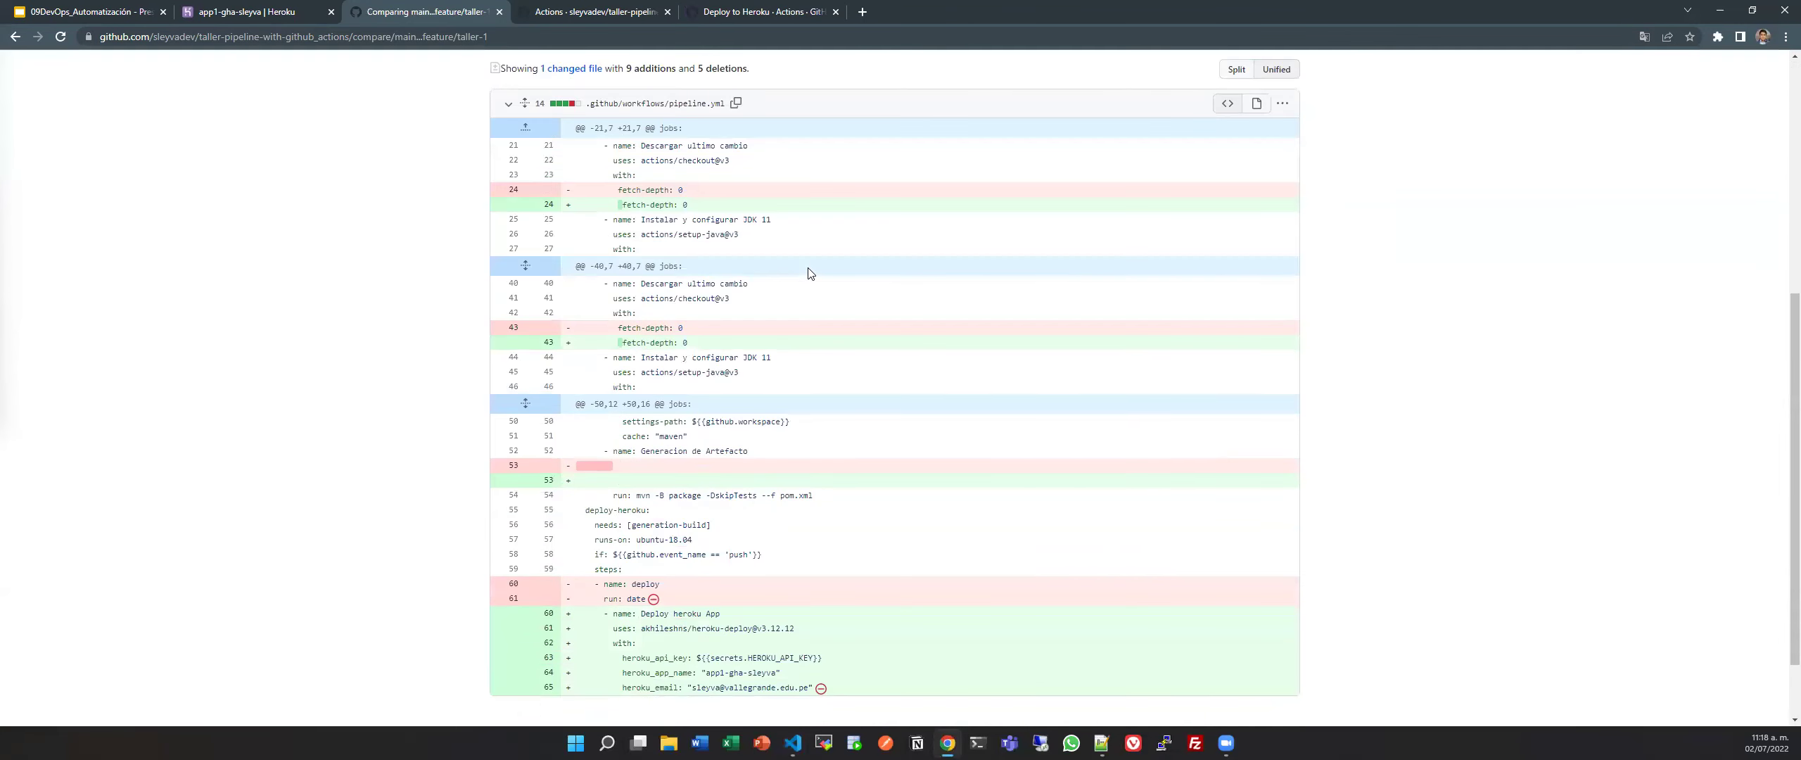
scroll(808, 273, "up", 5)
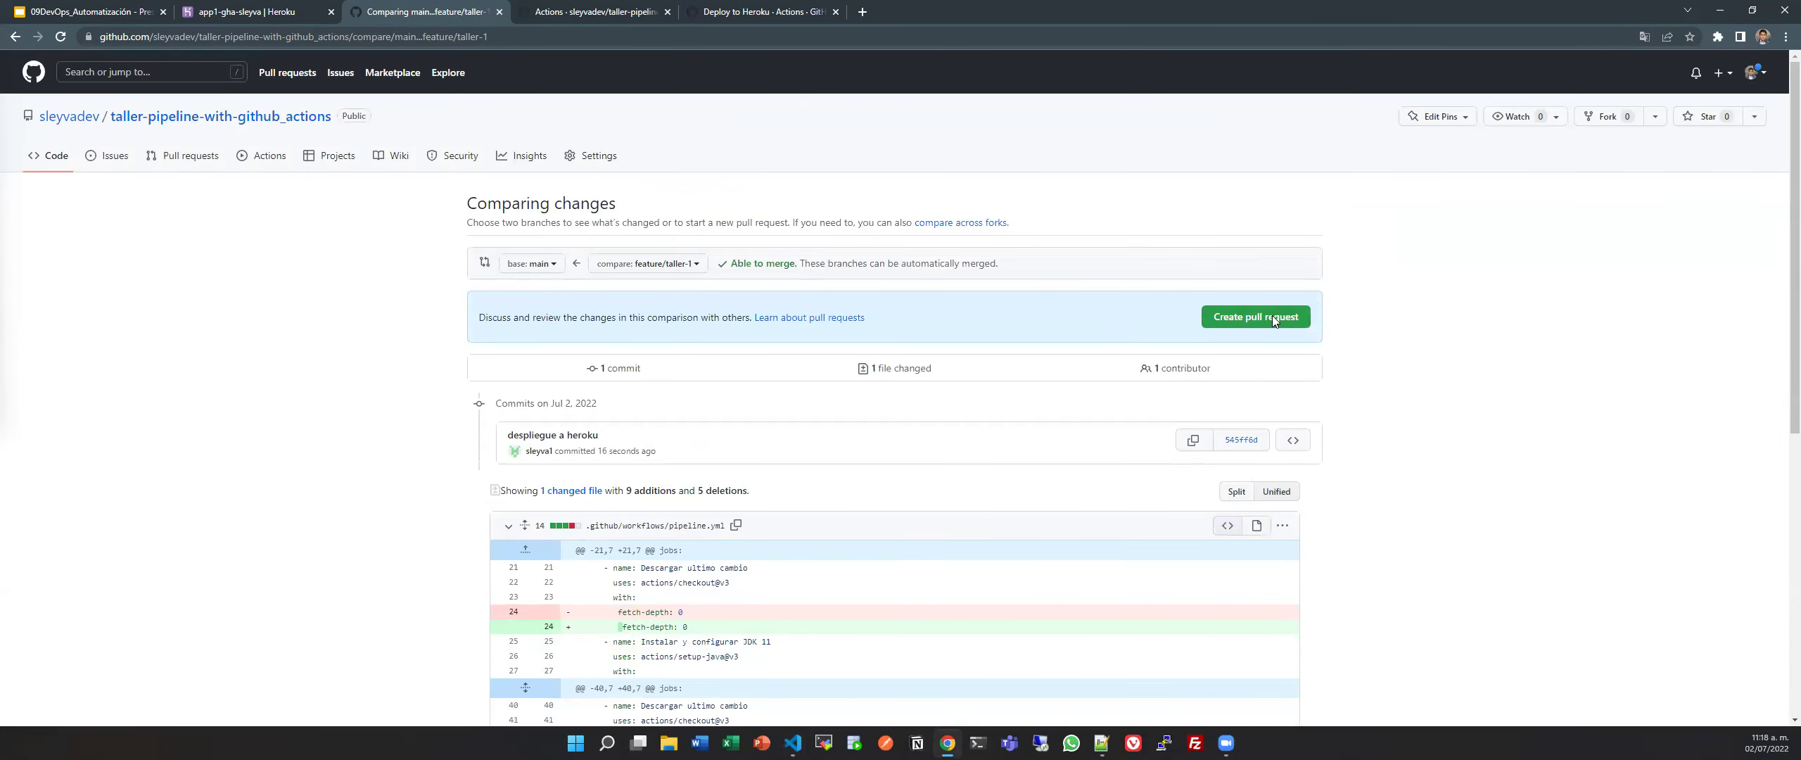
left_click(1272, 318)
left_click(1010, 553)
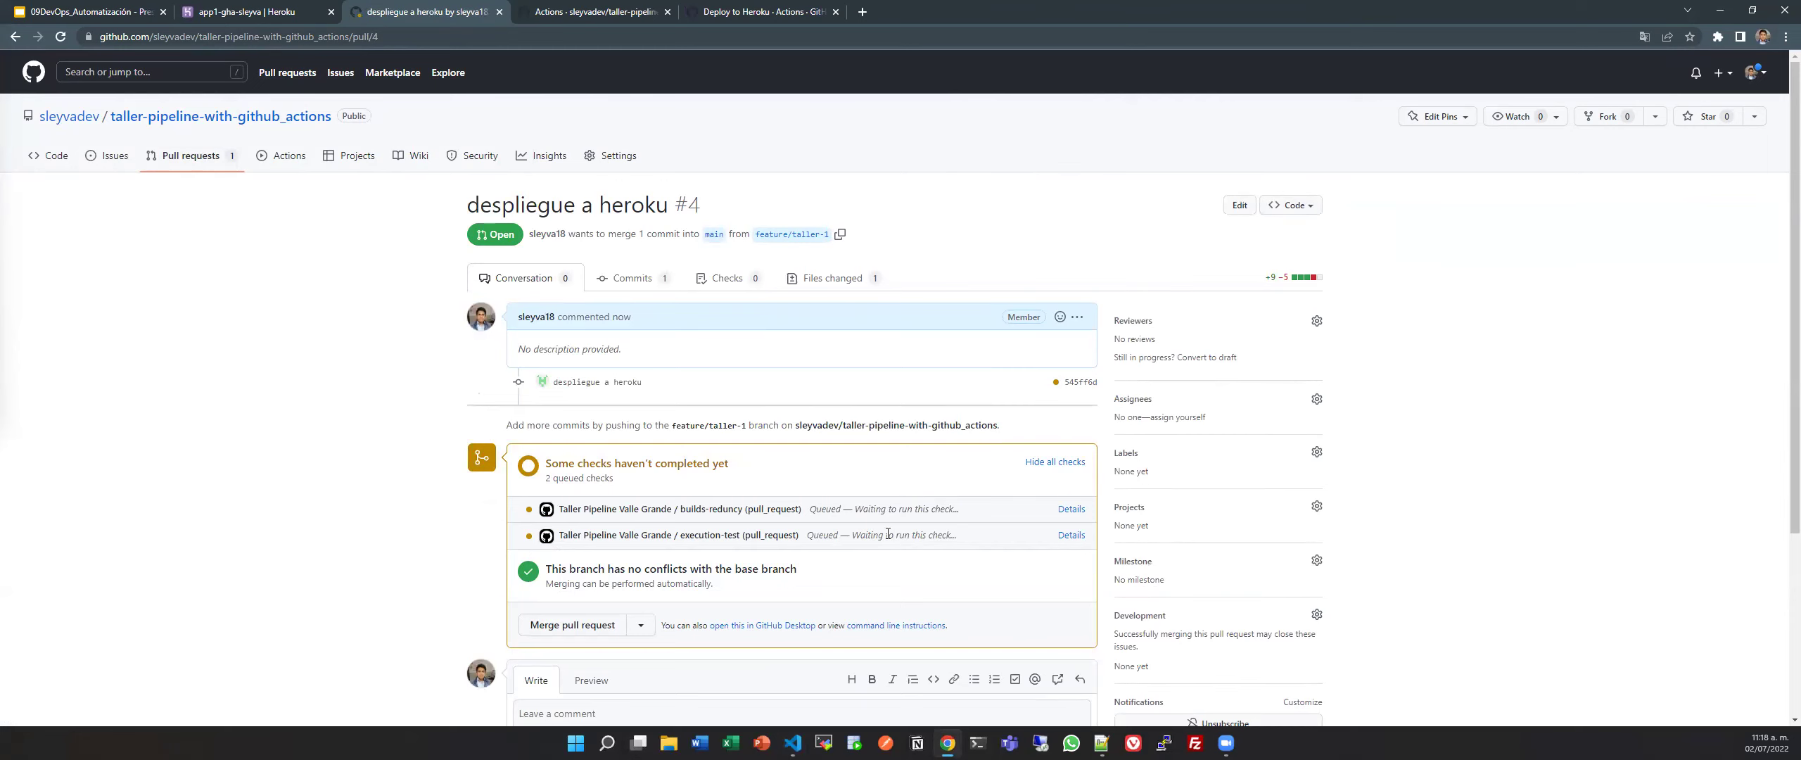
Check the Actions list, where pipeline run #27 is in progress.
scroll(888, 535, "down", 4)
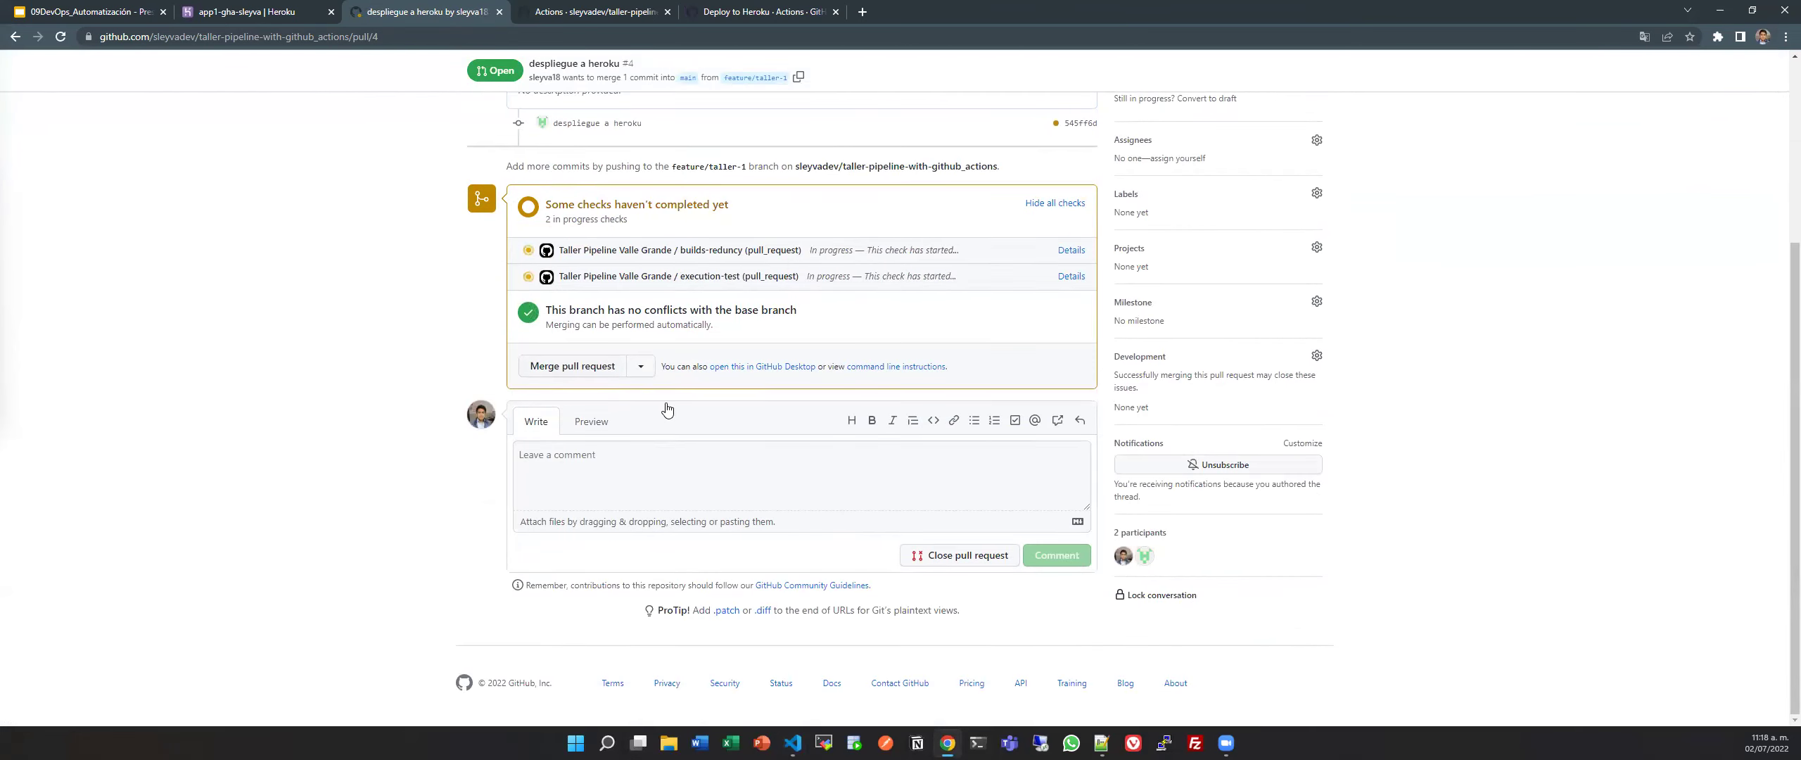
scroll(667, 409, "up", 5)
left_click(633, 13)
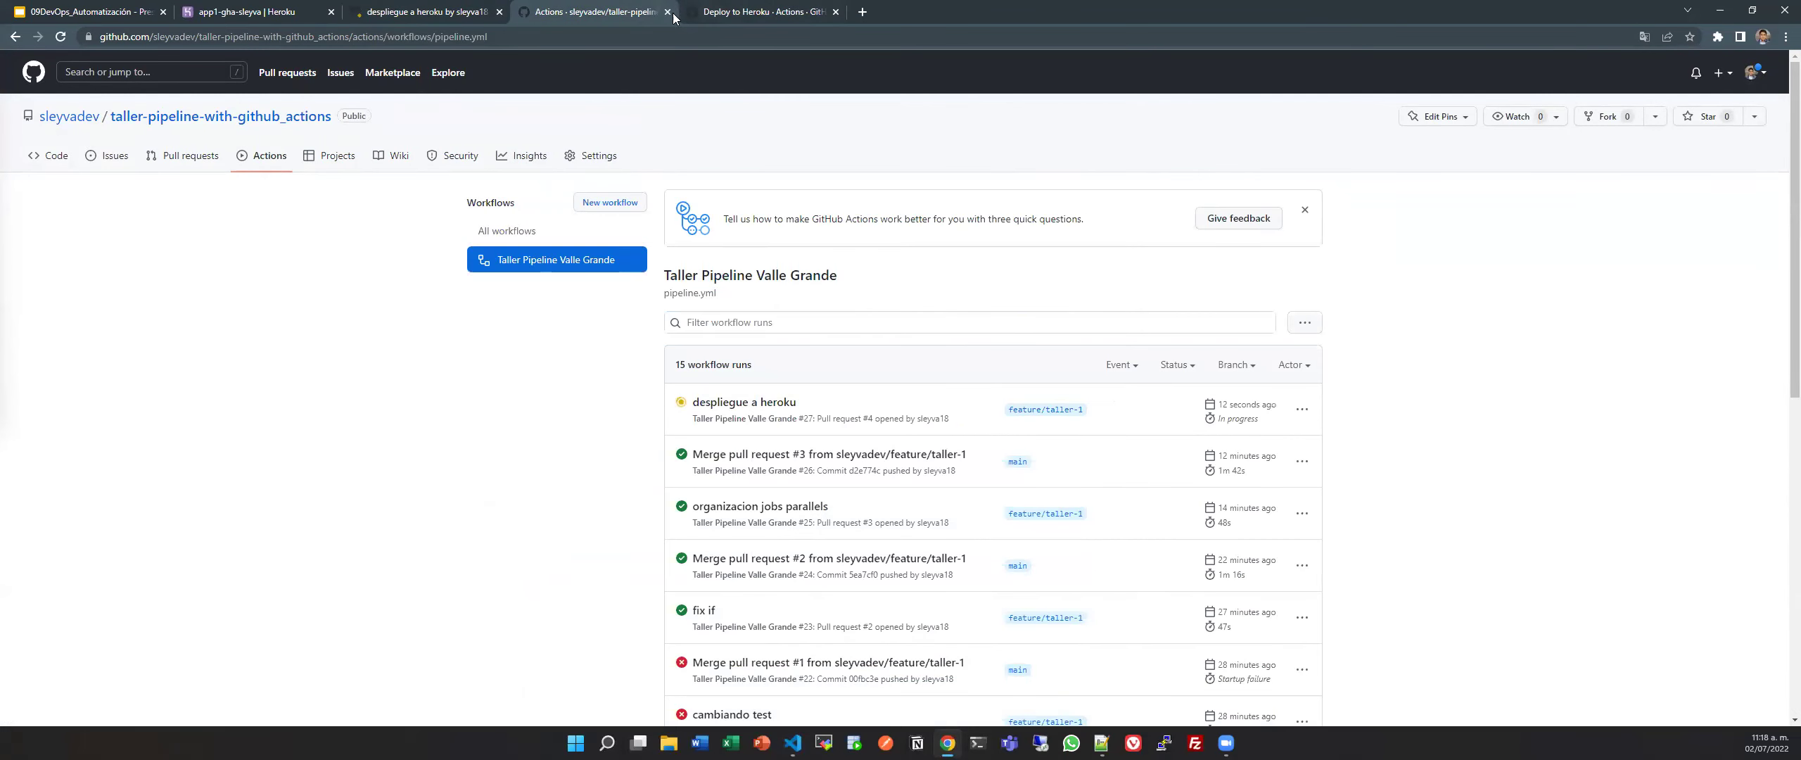
Review the Heroku app's Latest activity entries, Initial release and Enable Logplex.
left_click(760, 12)
left_click(835, 12)
left_click(295, 13)
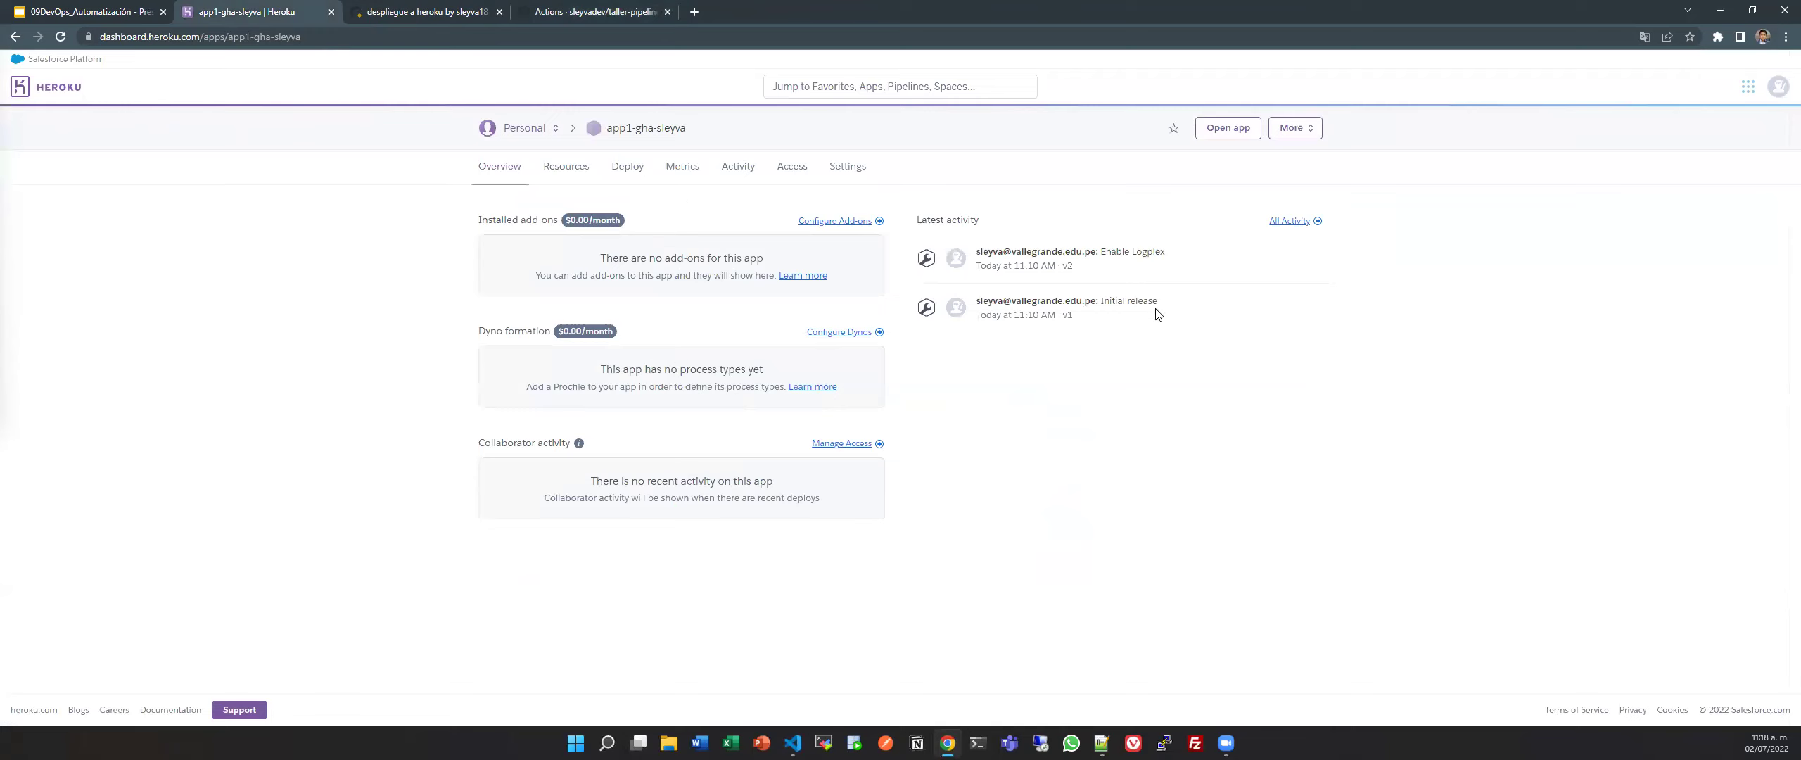
left_click_drag(1159, 301, 983, 301)
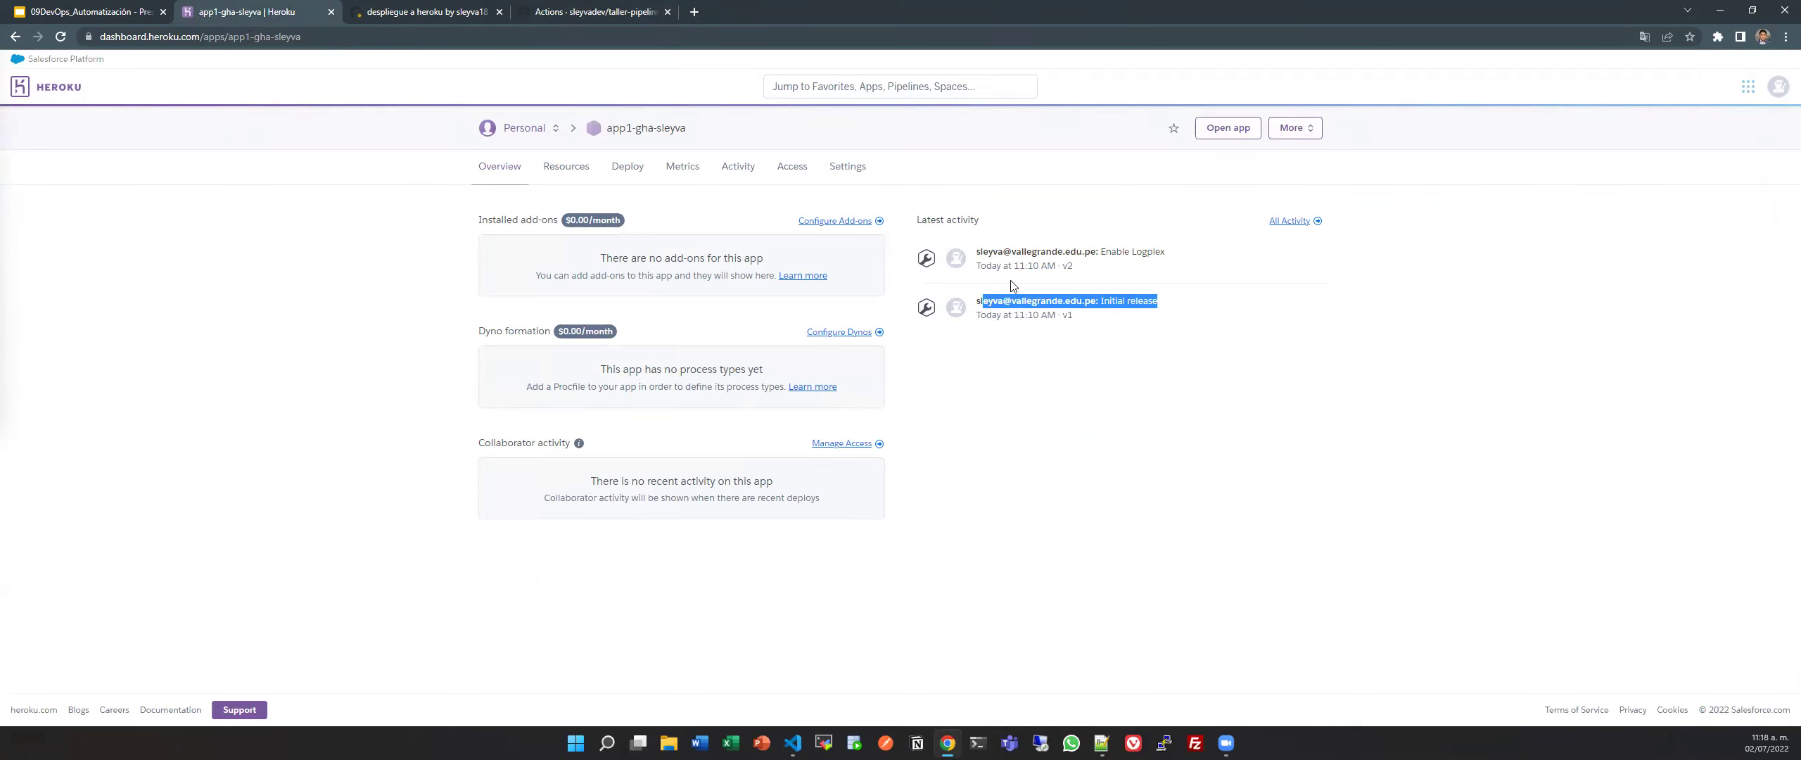
left_click_drag(1170, 252, 977, 260)
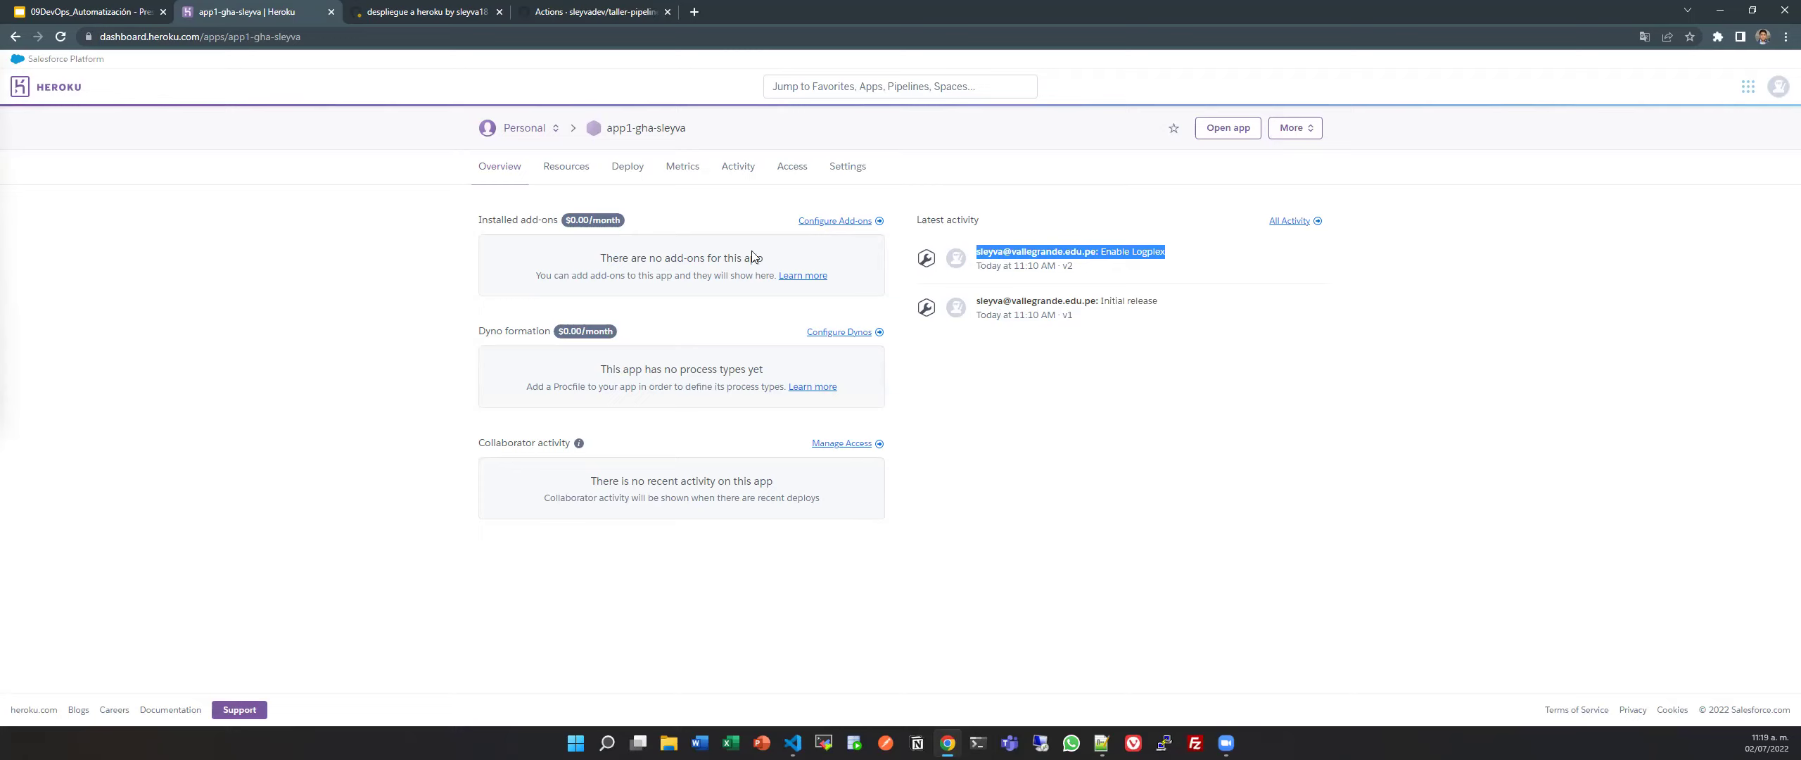
left_click(705, 294)
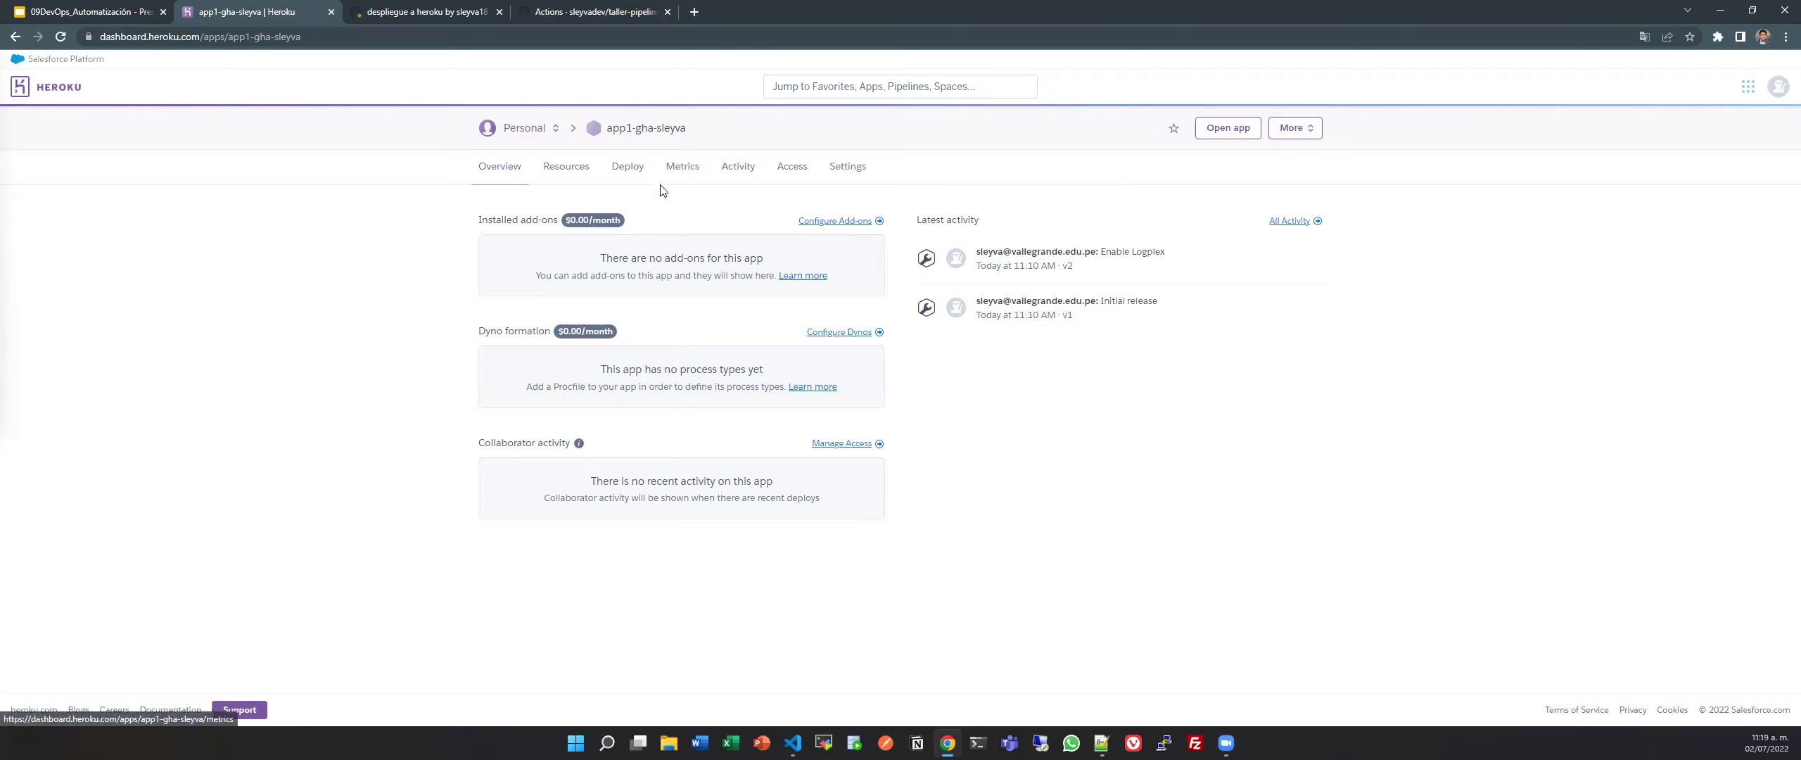
Open app1-gha-sleyva in a new tab and inspect its 'Welcome to your new app!' page.
left_click(1232, 117)
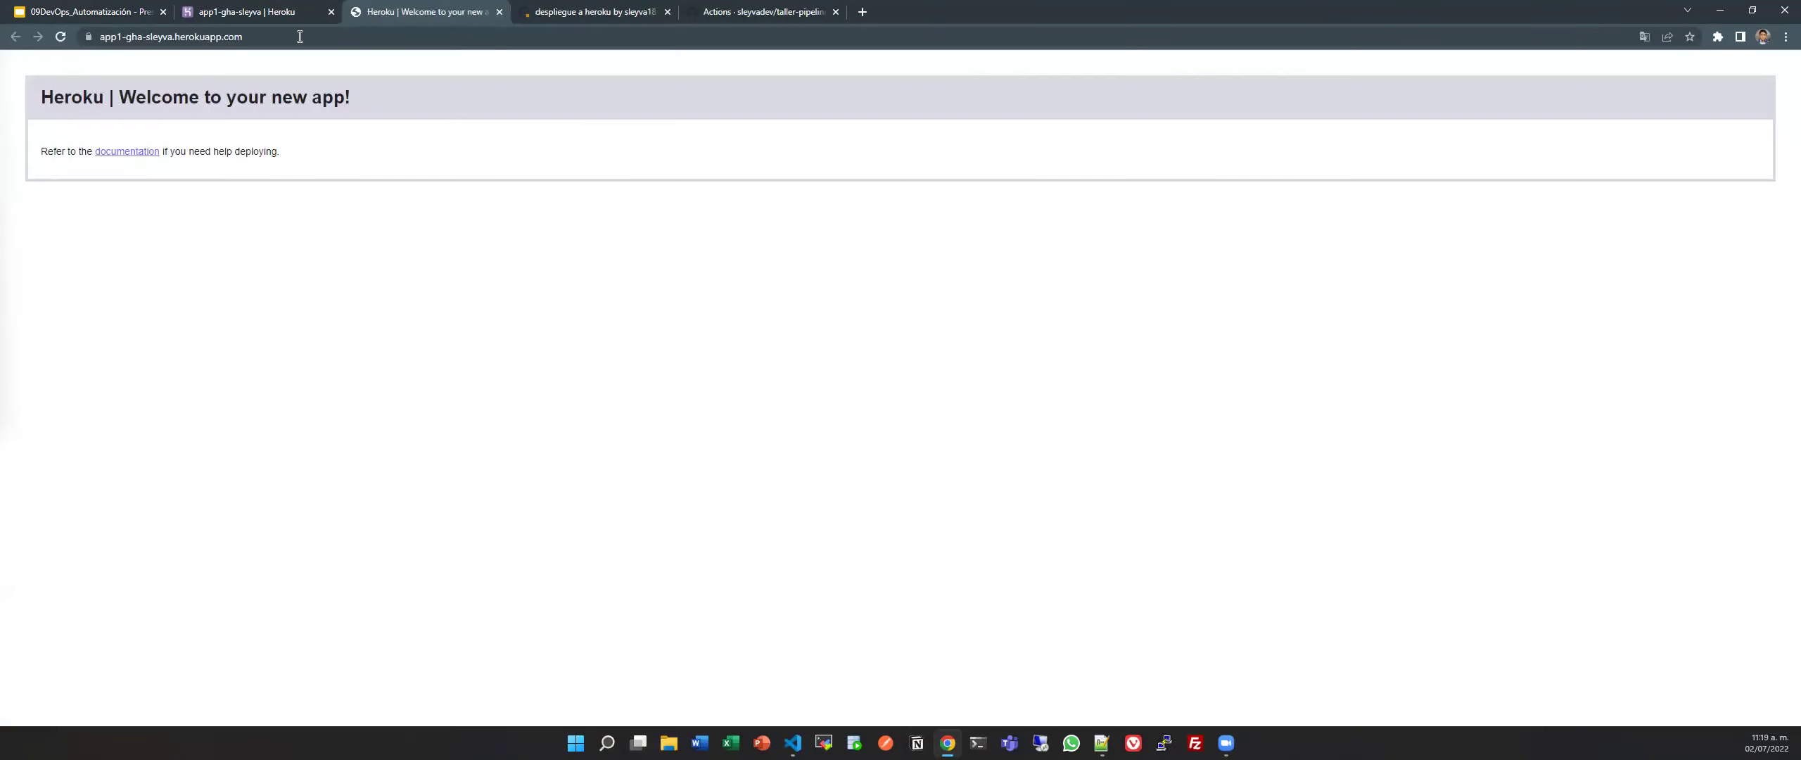
left_click(300, 11)
left_click(1228, 128)
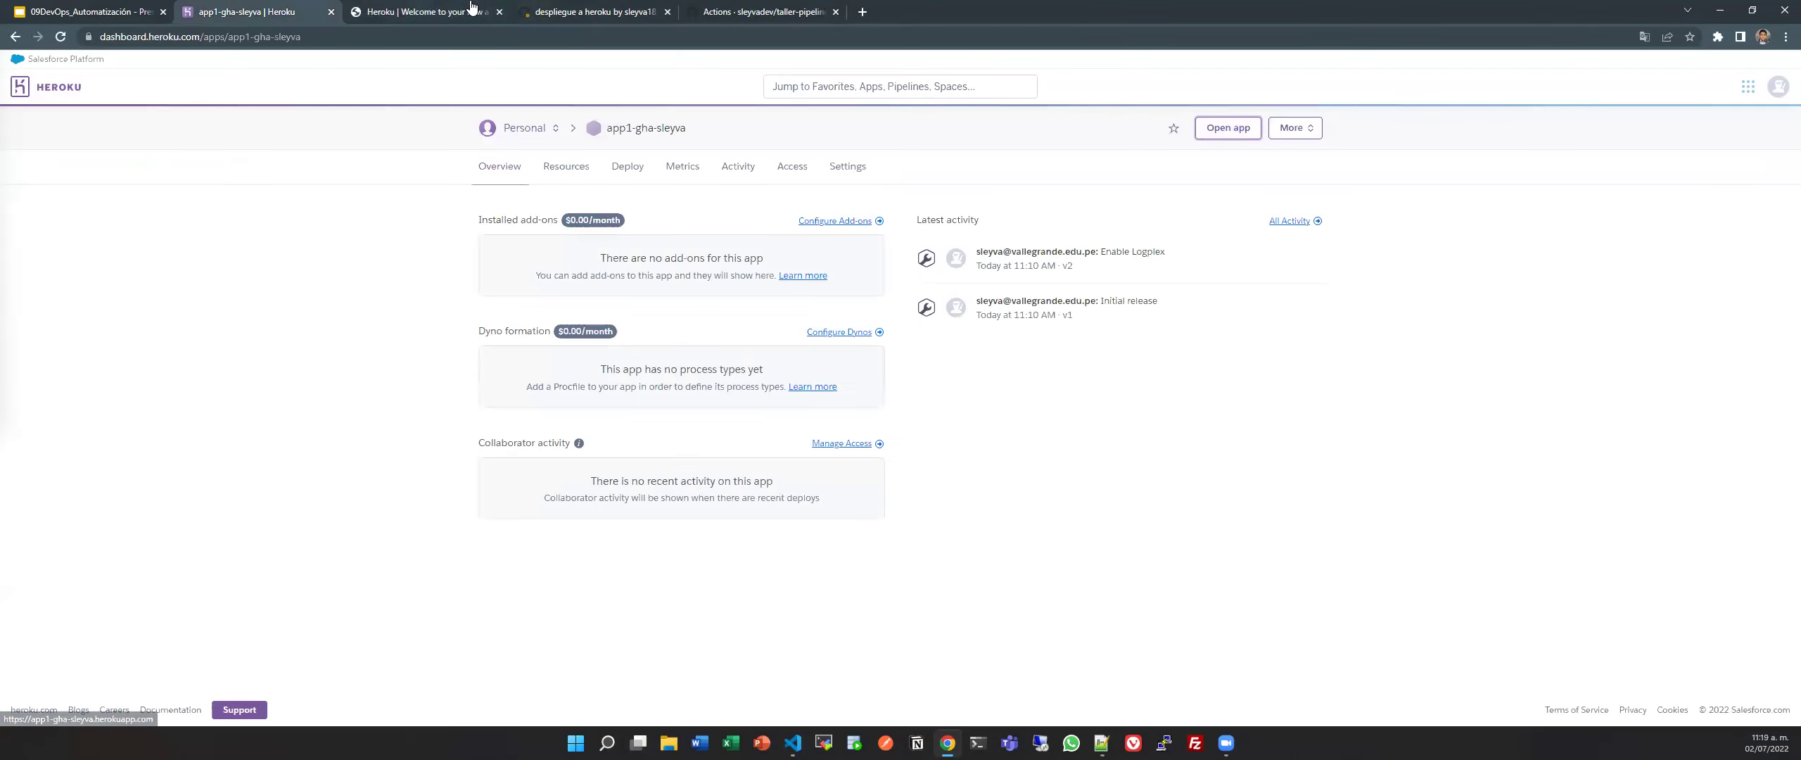
key("ctrl+a")
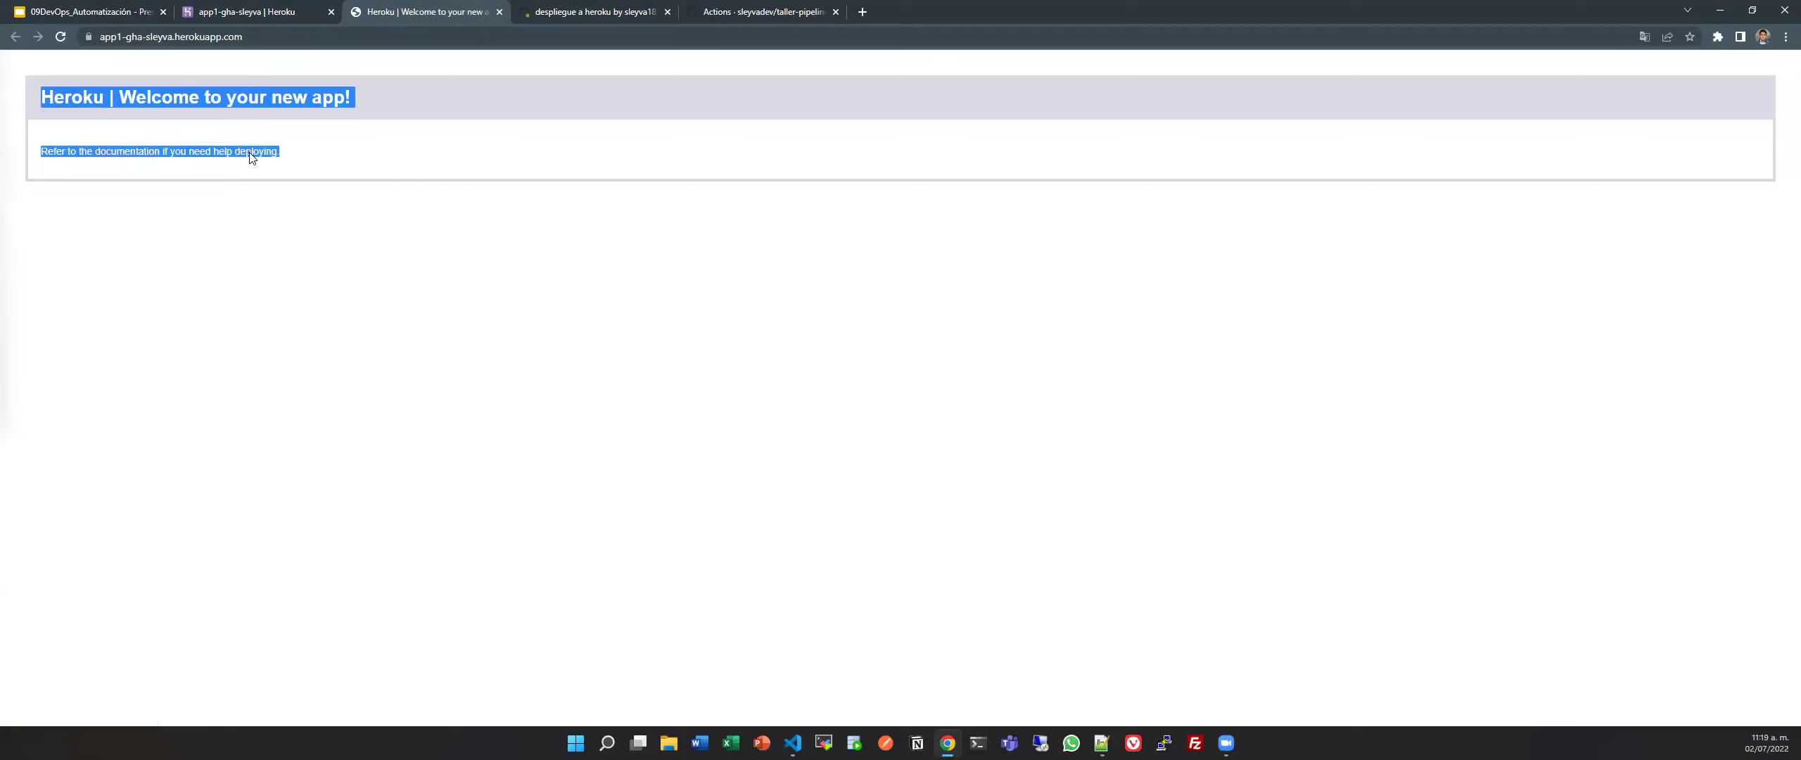
left_click(317, 165)
left_click_drag(41, 96, 350, 149)
left_click(384, 196)
left_click_drag(43, 96, 330, 137)
Once all 4 checks on pull request #4 pass, merge it into main and confirm.
left_click(574, 7)
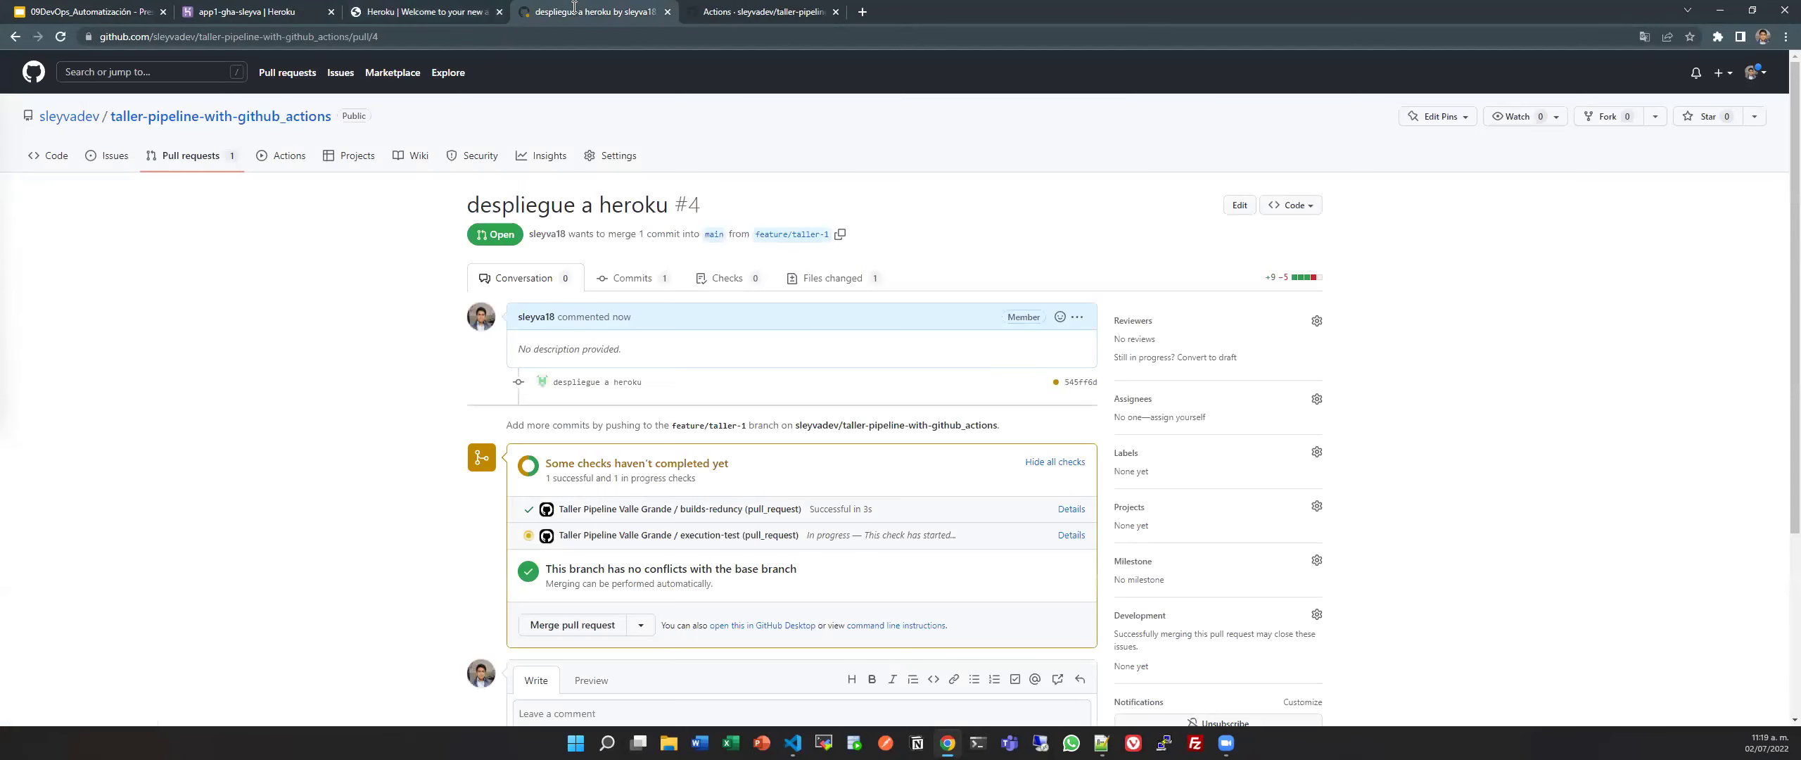
scroll(676, 492, "down", 4)
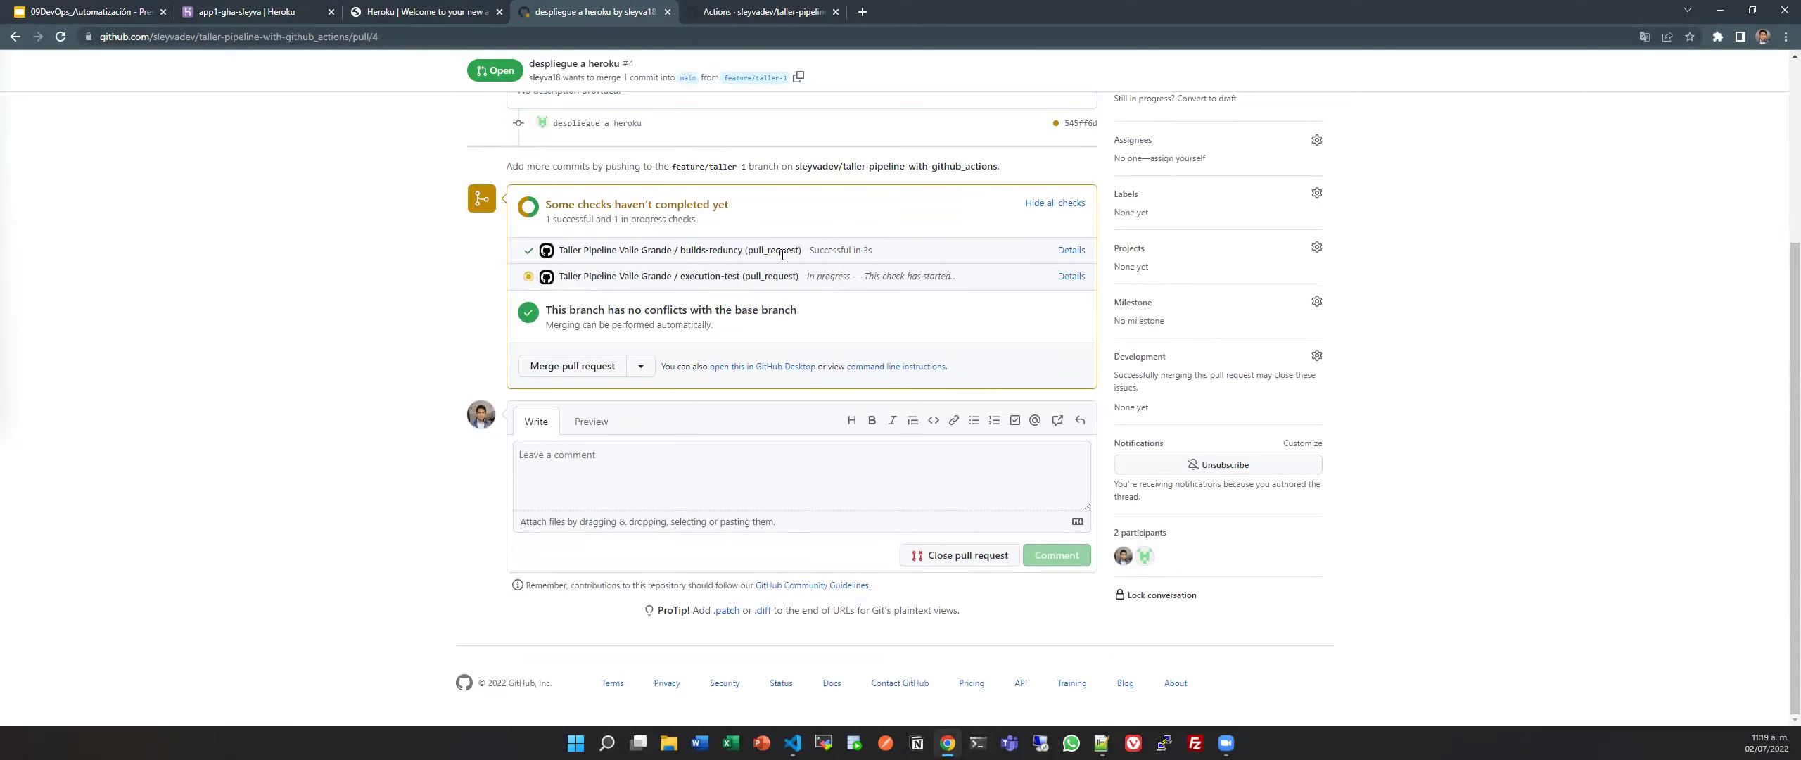
left_click(704, 13)
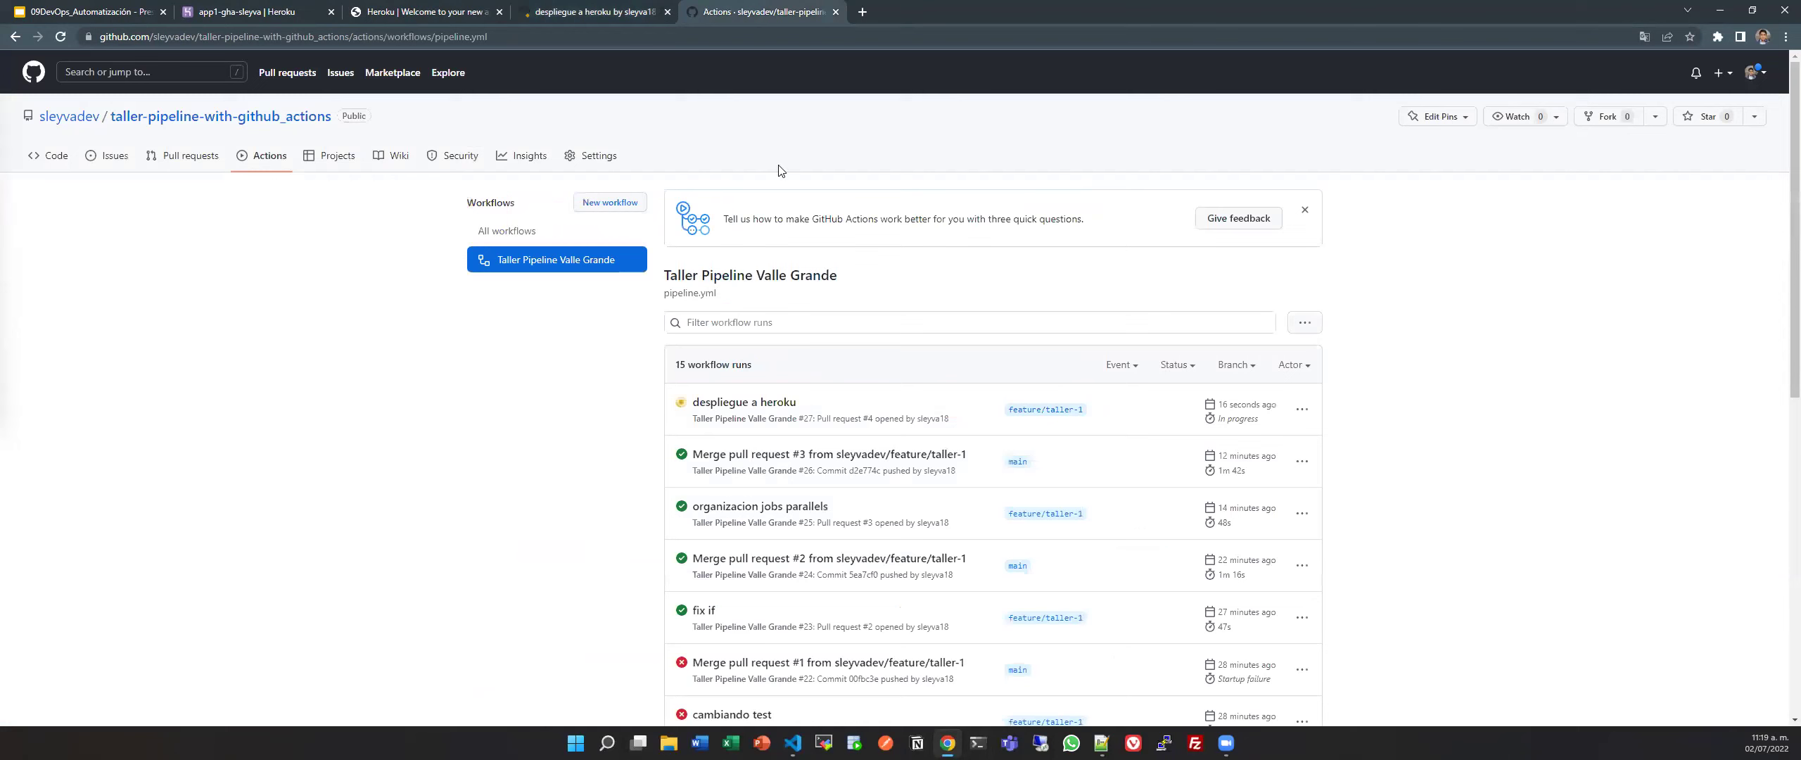
left_click(682, 8)
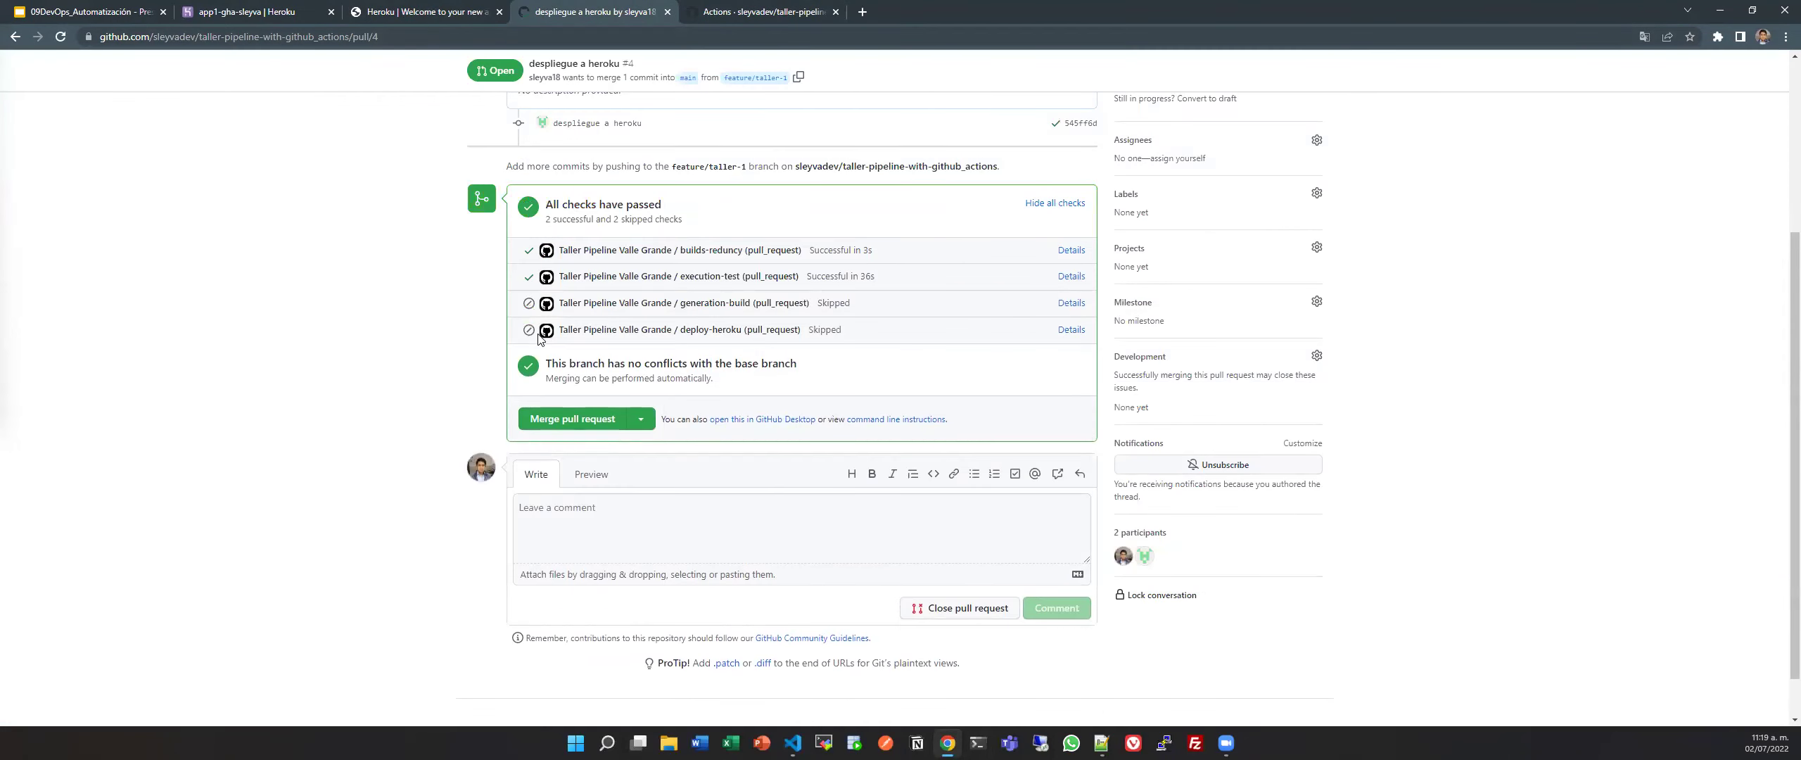
left_click(573, 417)
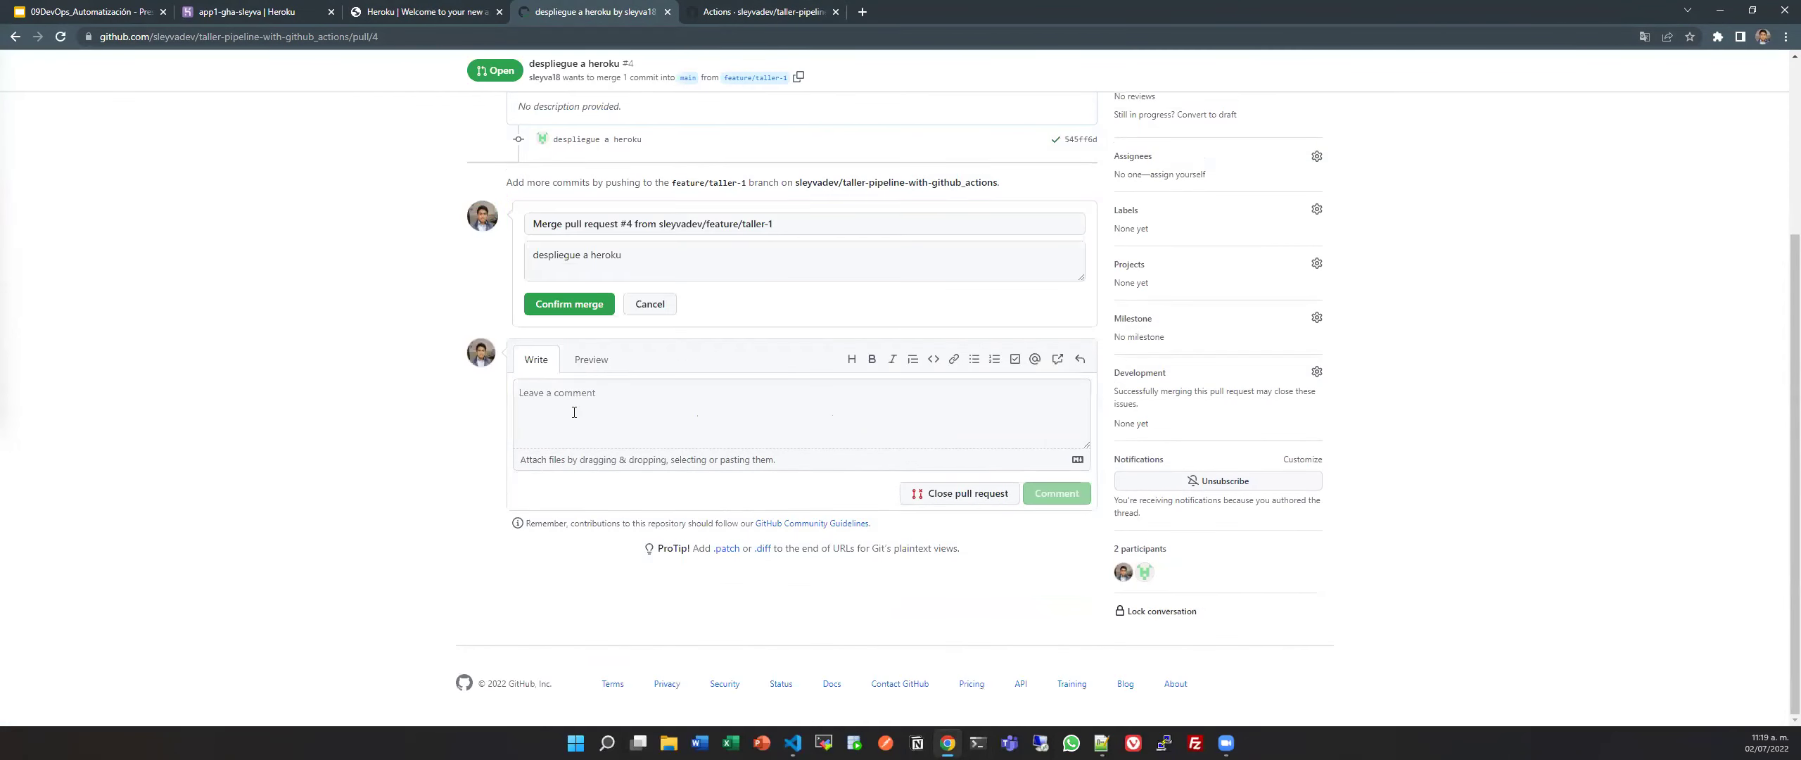
left_click(581, 308)
scroll(588, 314, "up", 3)
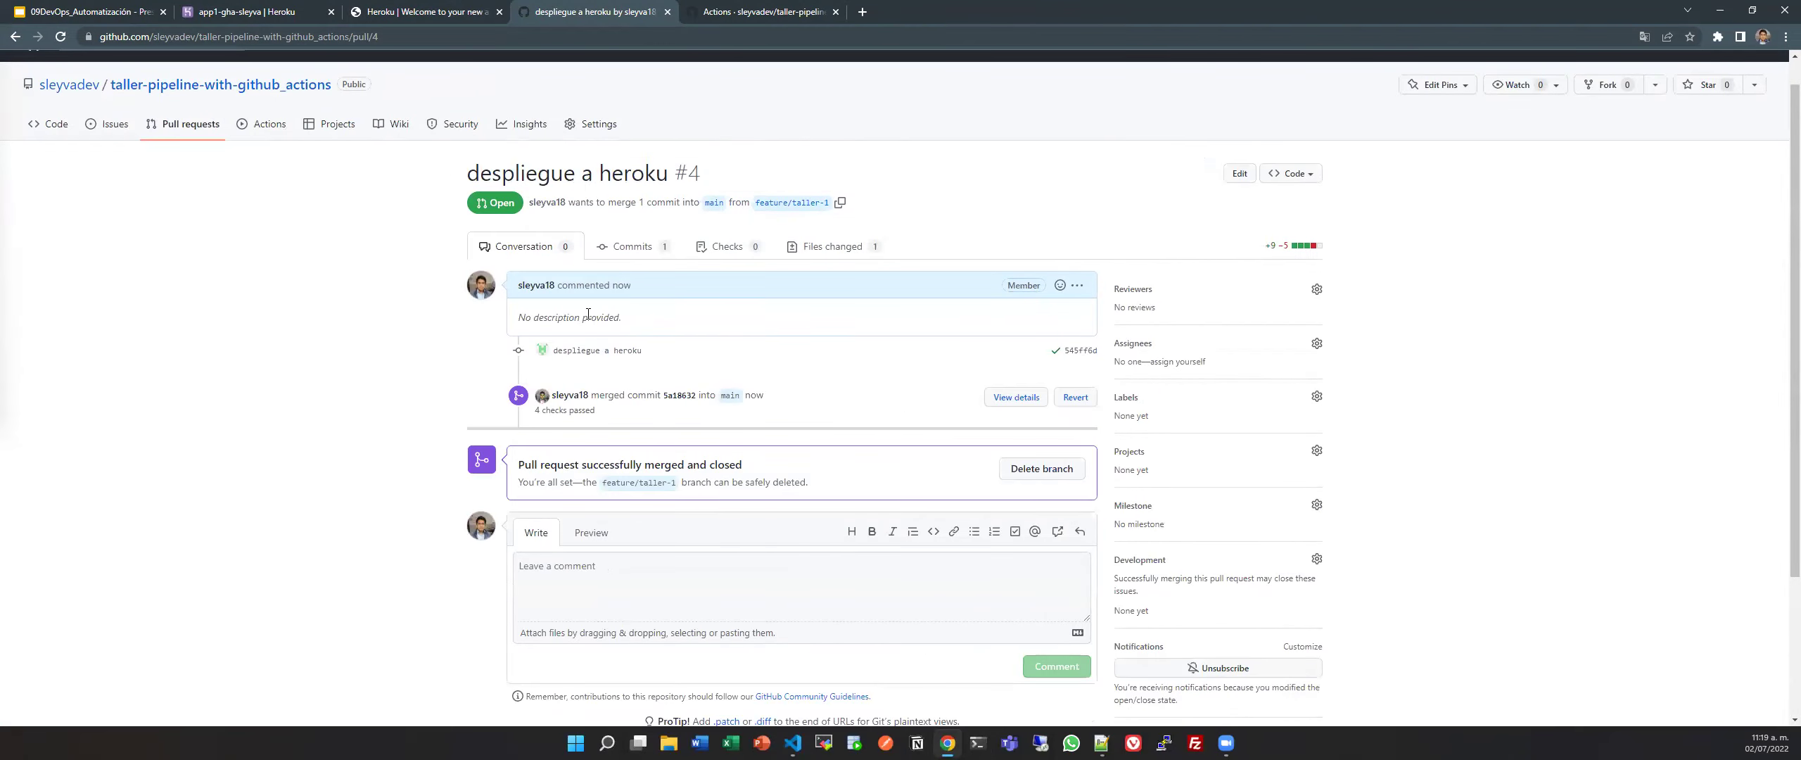
left_click(831, 7)
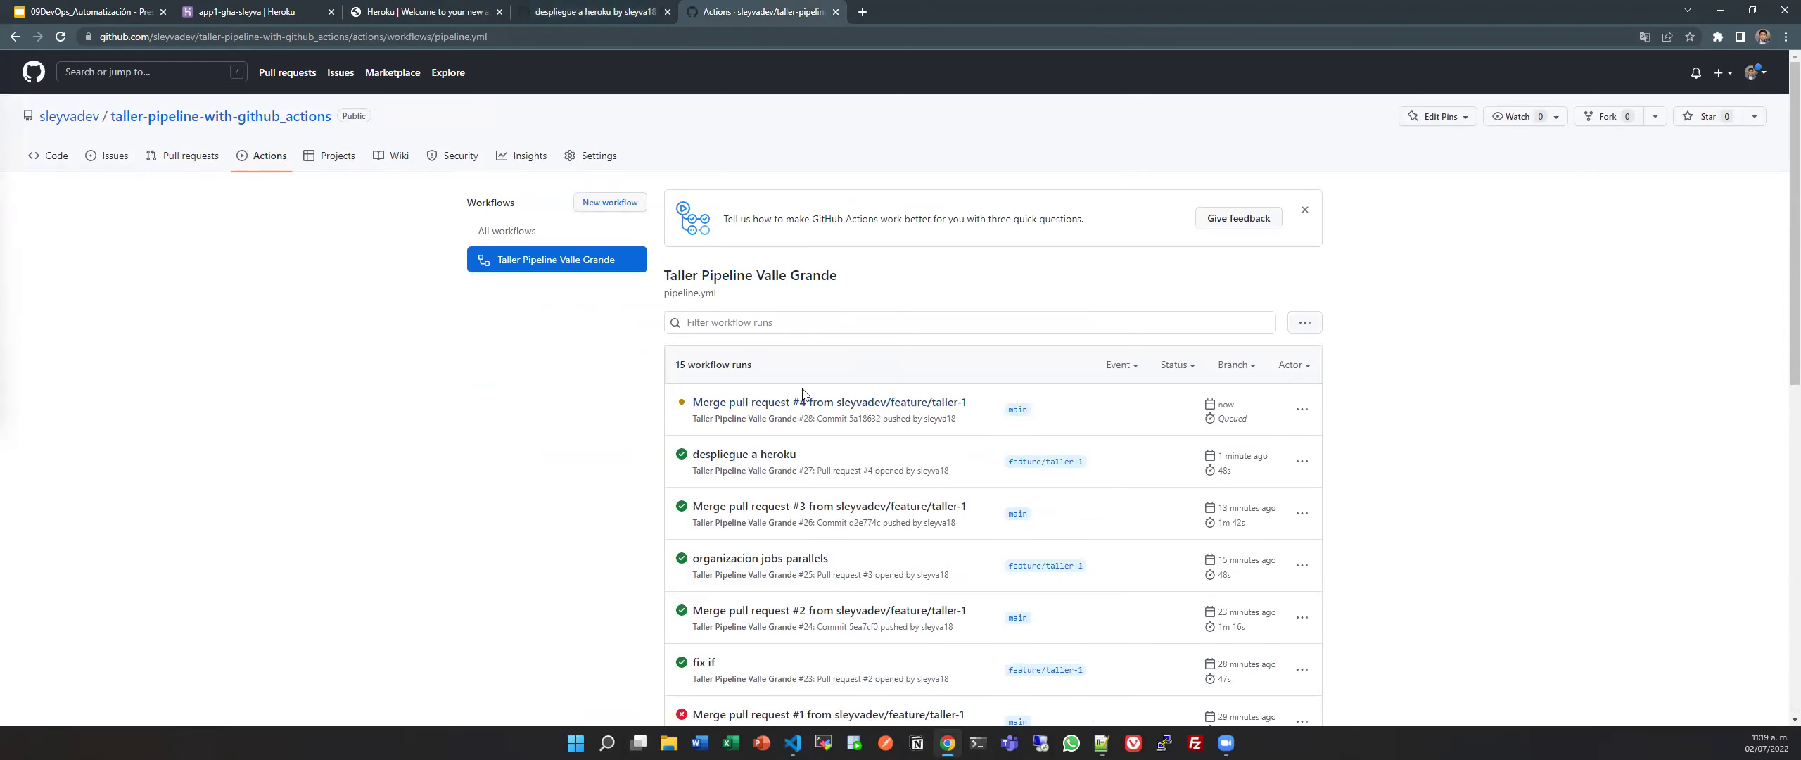
Open merge run #28 and view its execution-test job, passed in about 30s.
left_click(851, 408)
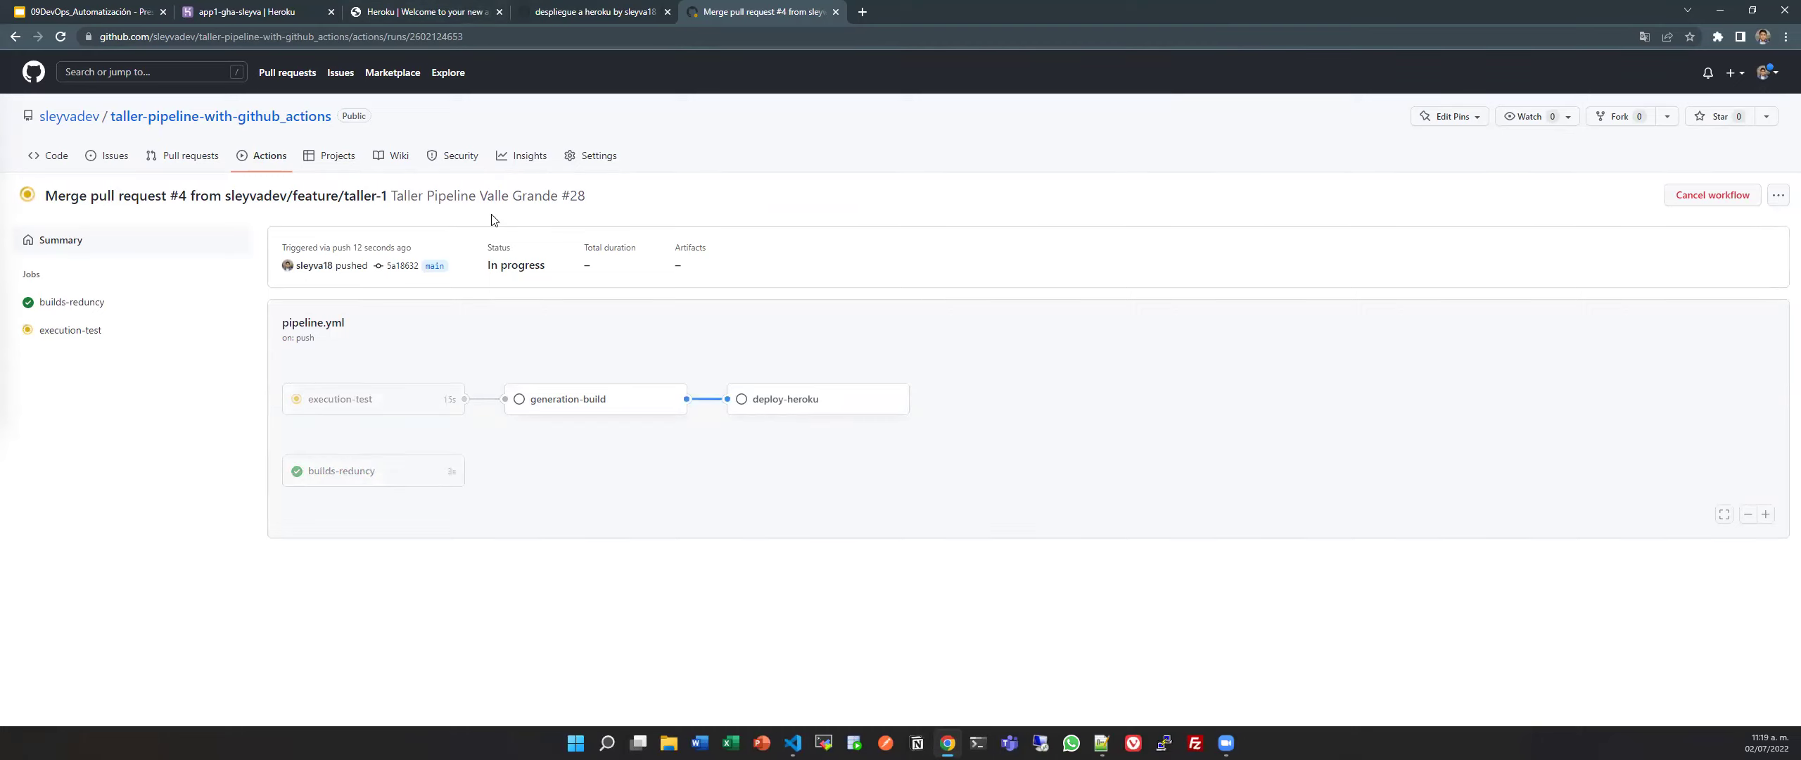
left_click(598, 11)
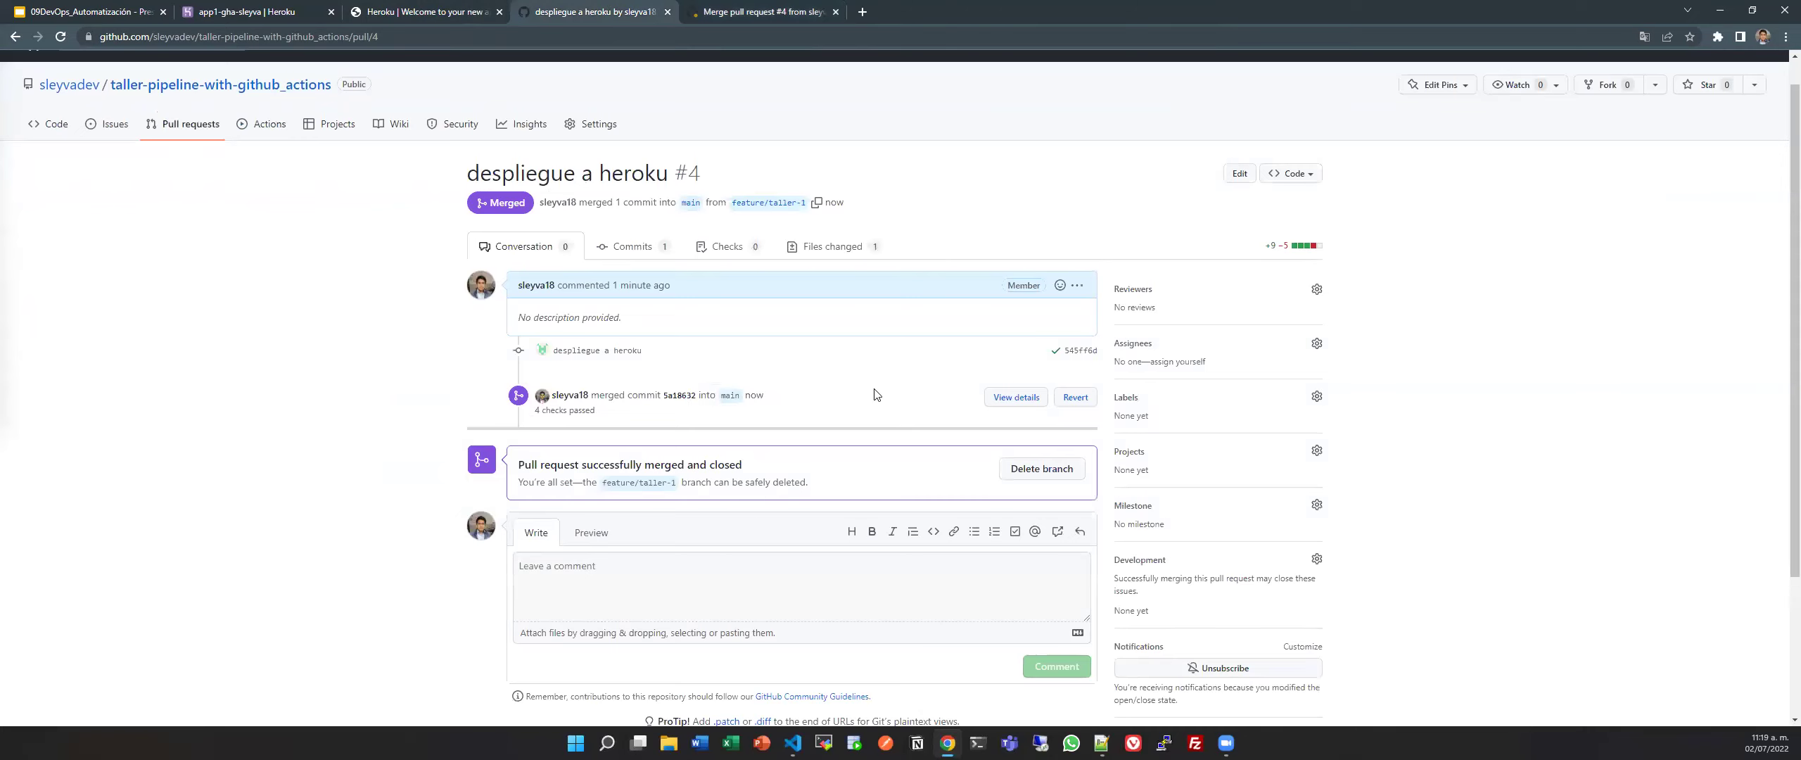
scroll(841, 402, "up", 1)
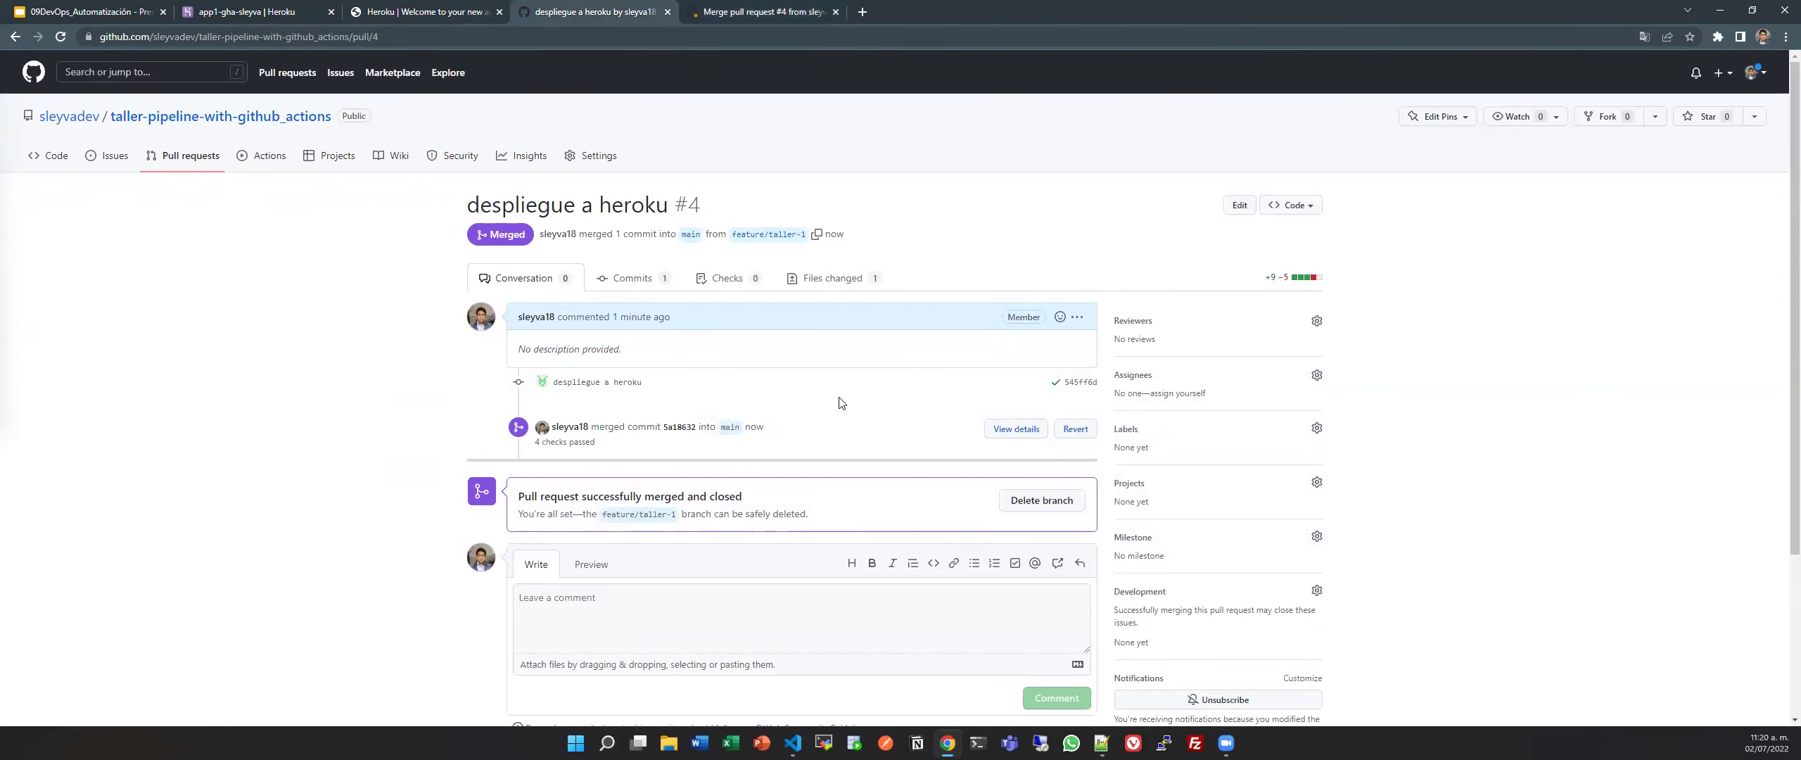
left_click(215, 165)
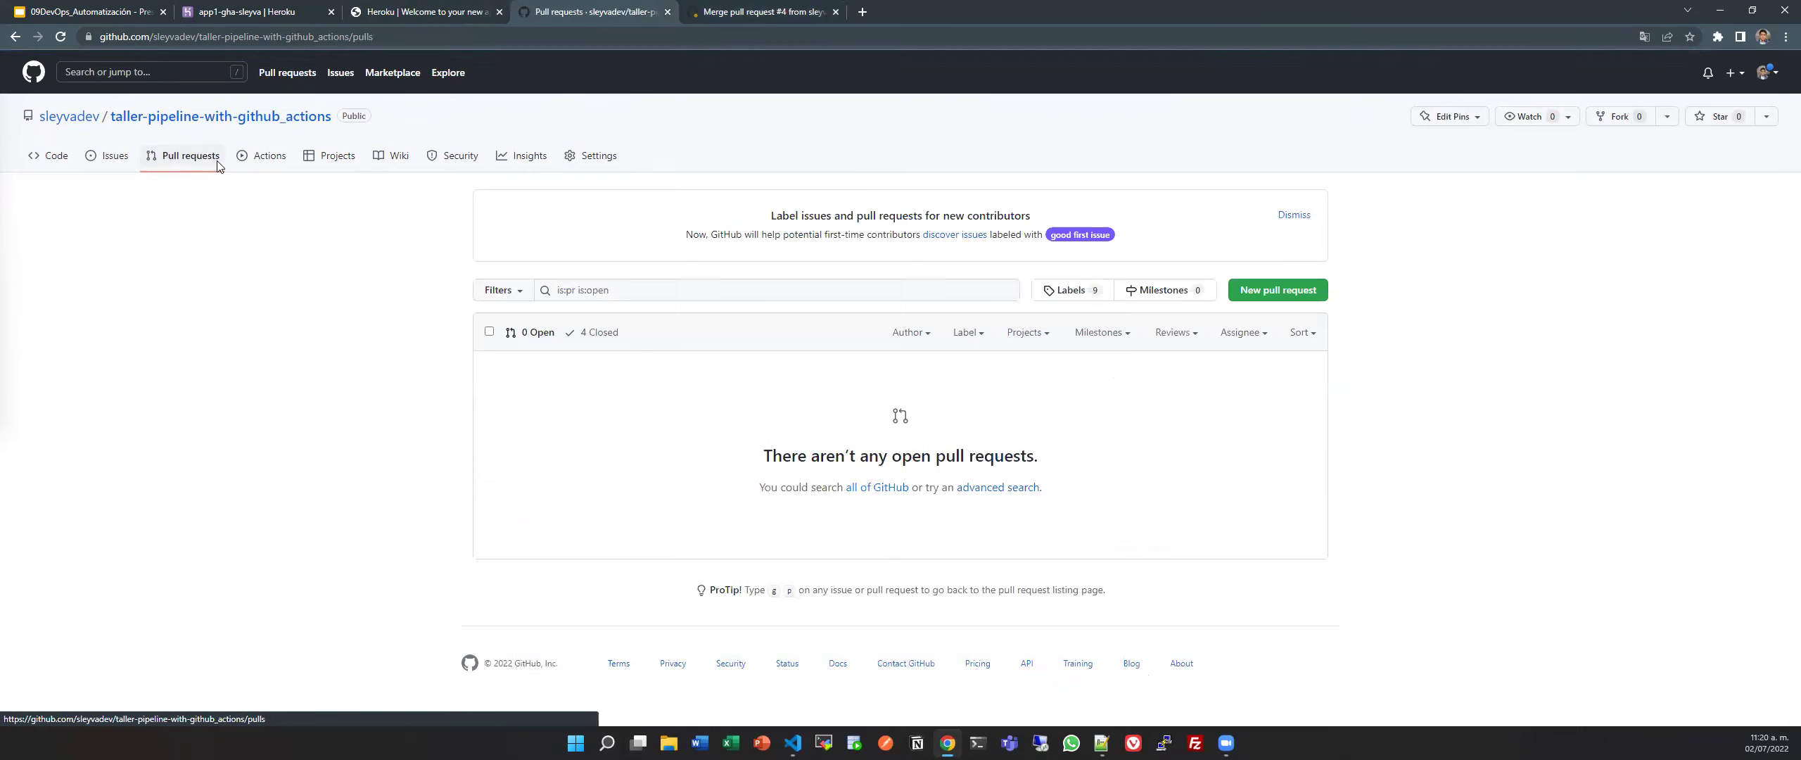
left_click(219, 163)
left_click(195, 161)
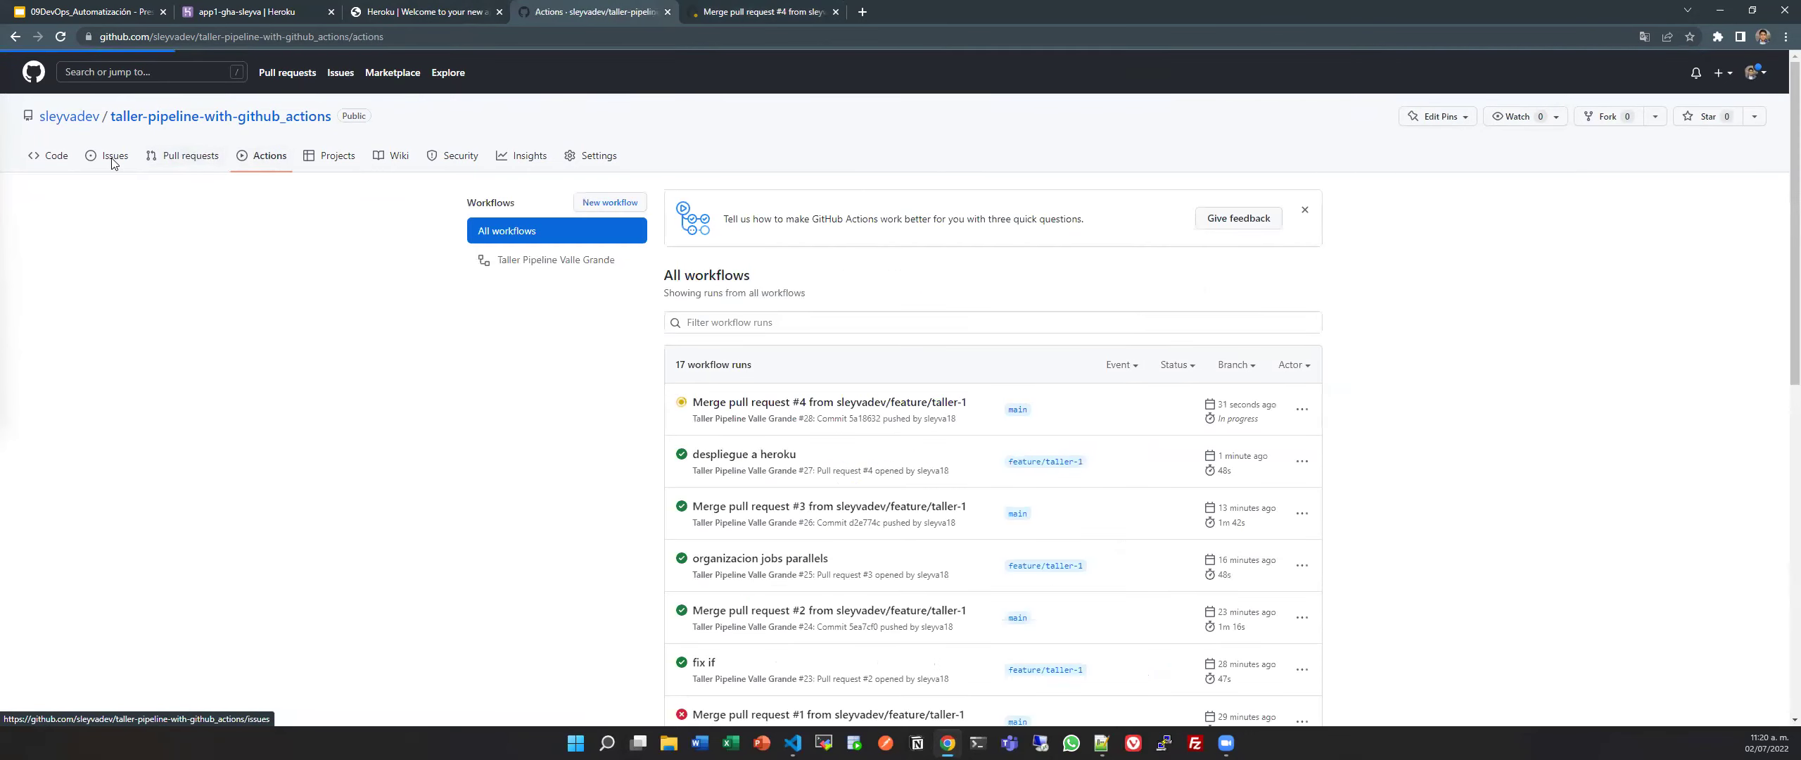
left_click(57, 163)
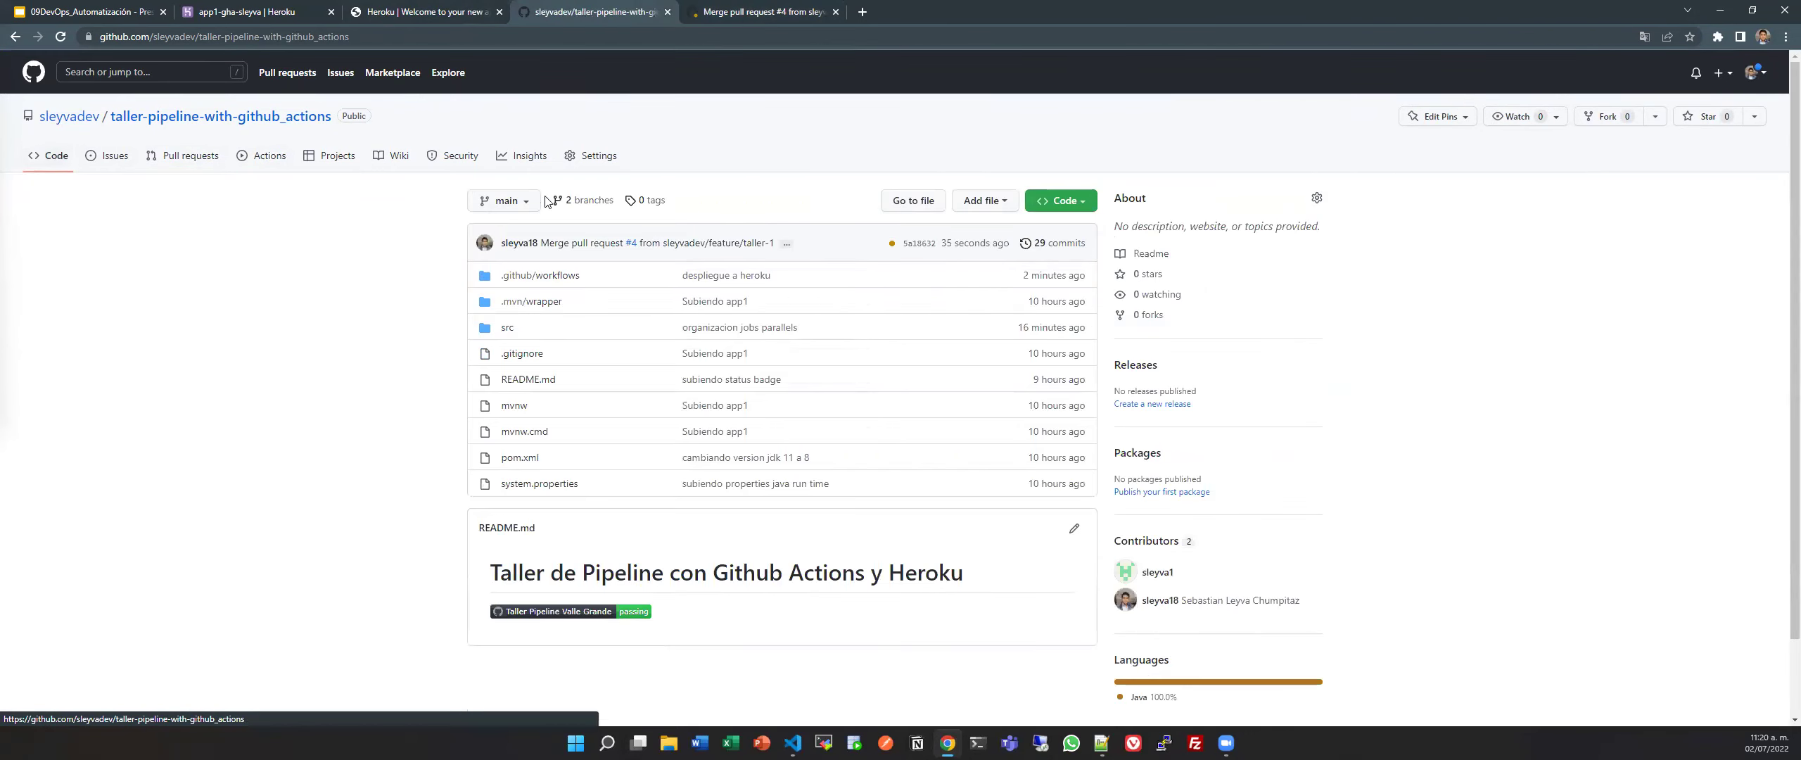
left_click(786, 8)
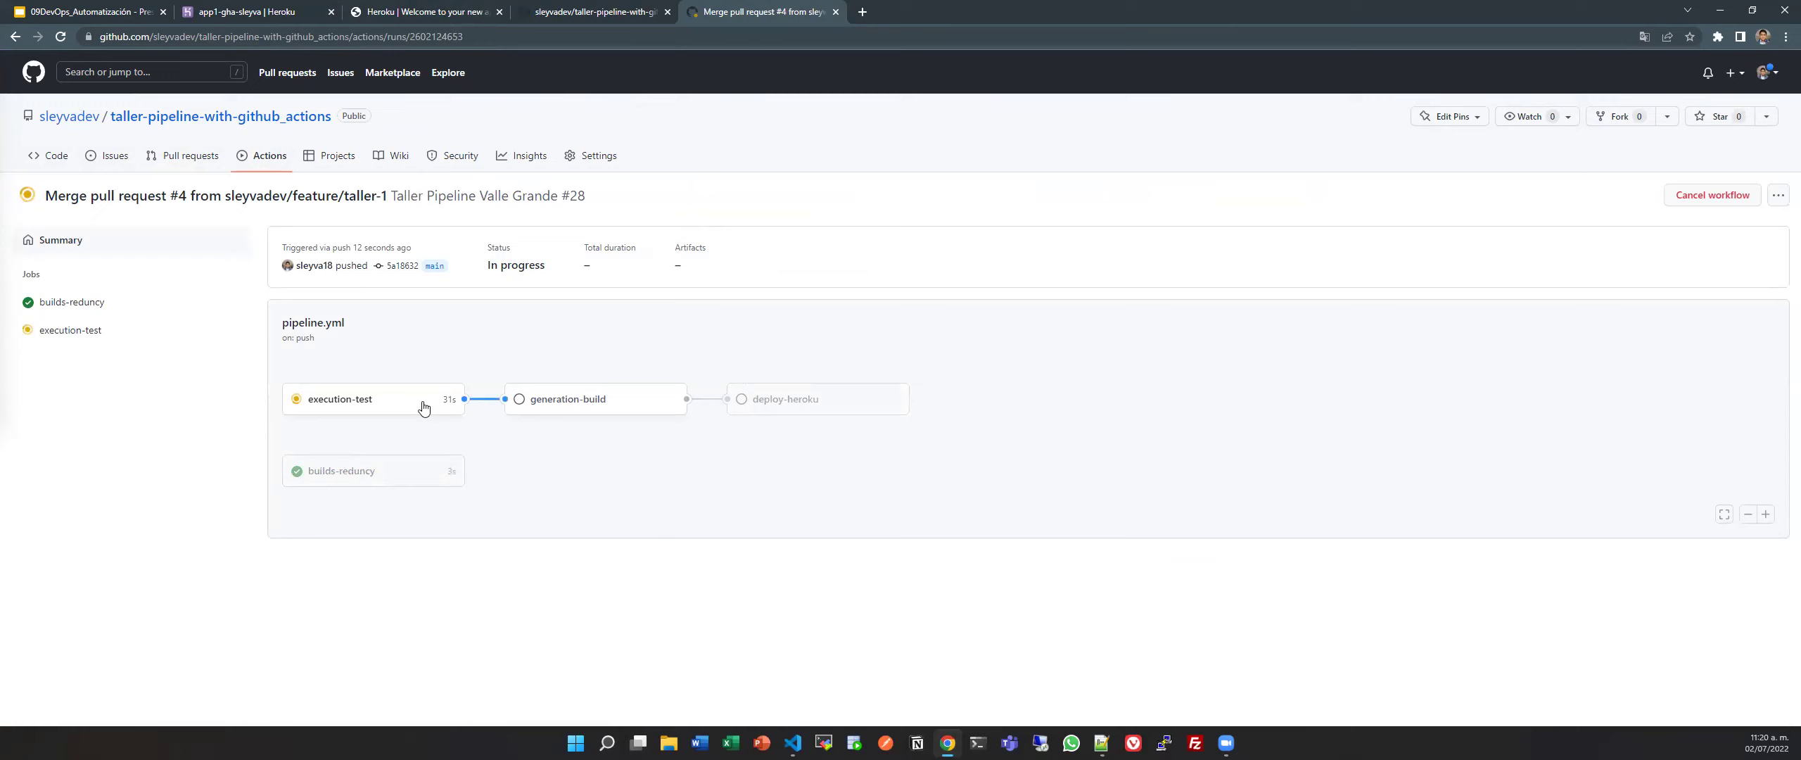
left_click(237, 342)
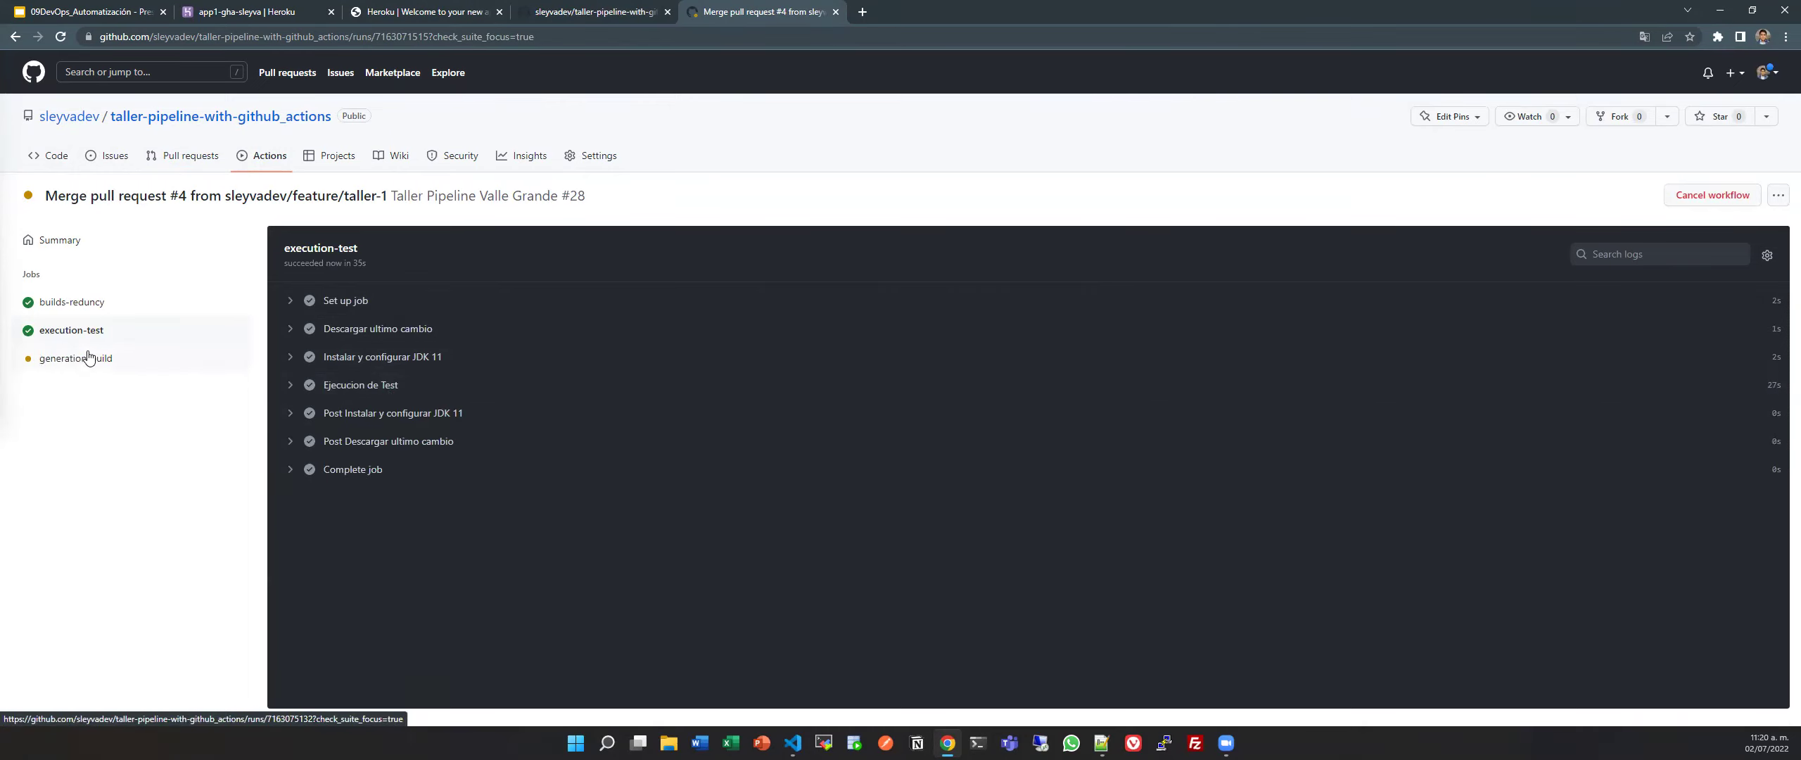
View run #28's generation-build job log, inspecting the Set up job and Operating System details.
left_click(178, 359)
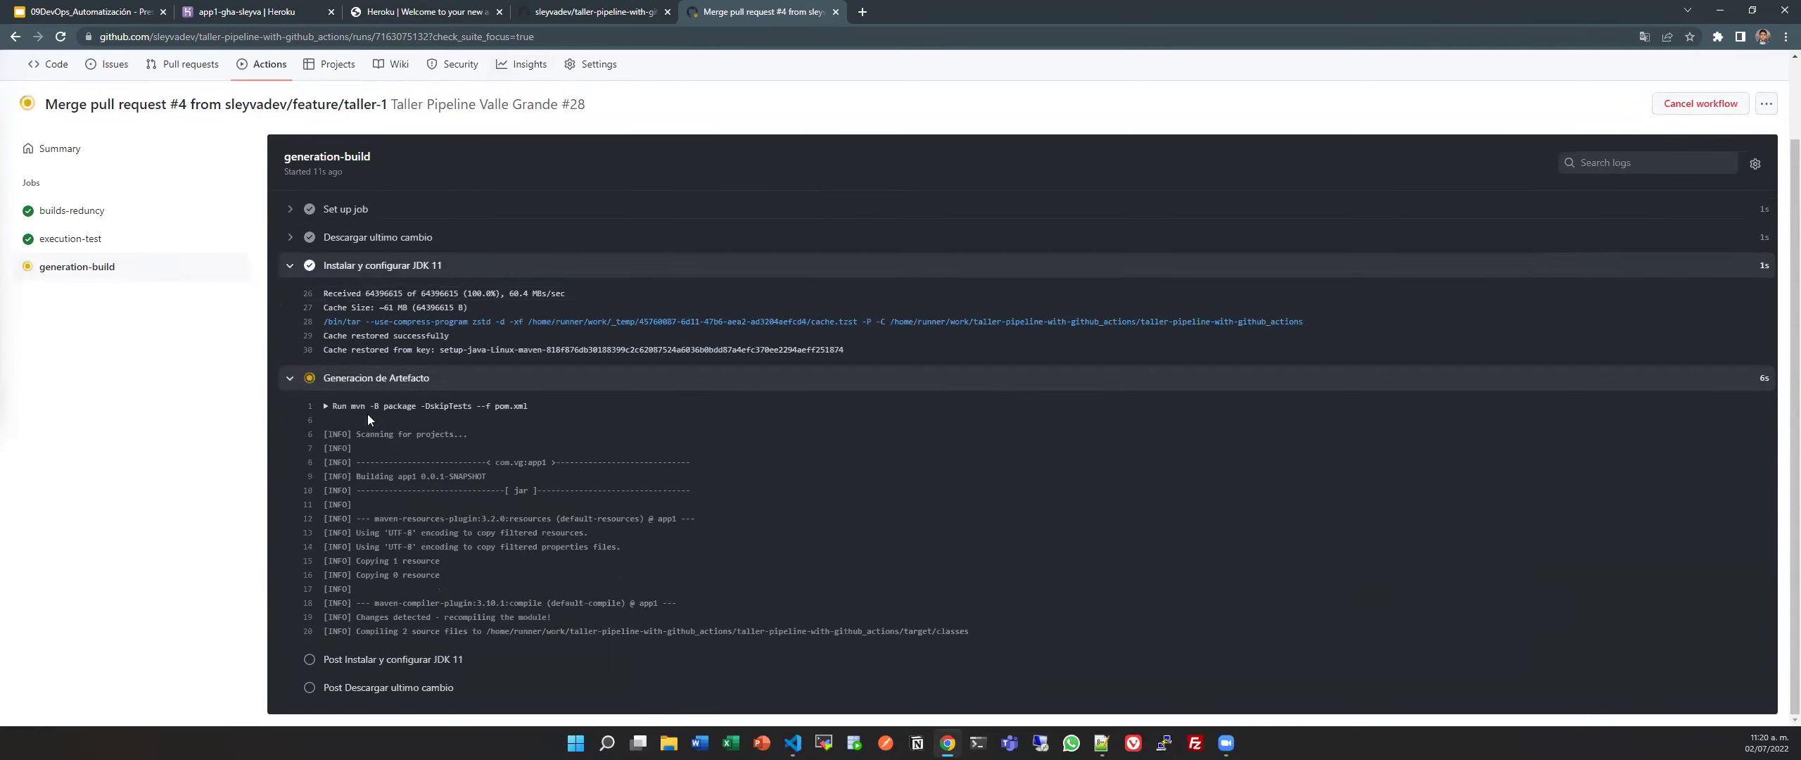
scroll(368, 419, "up", 2)
left_click(412, 312)
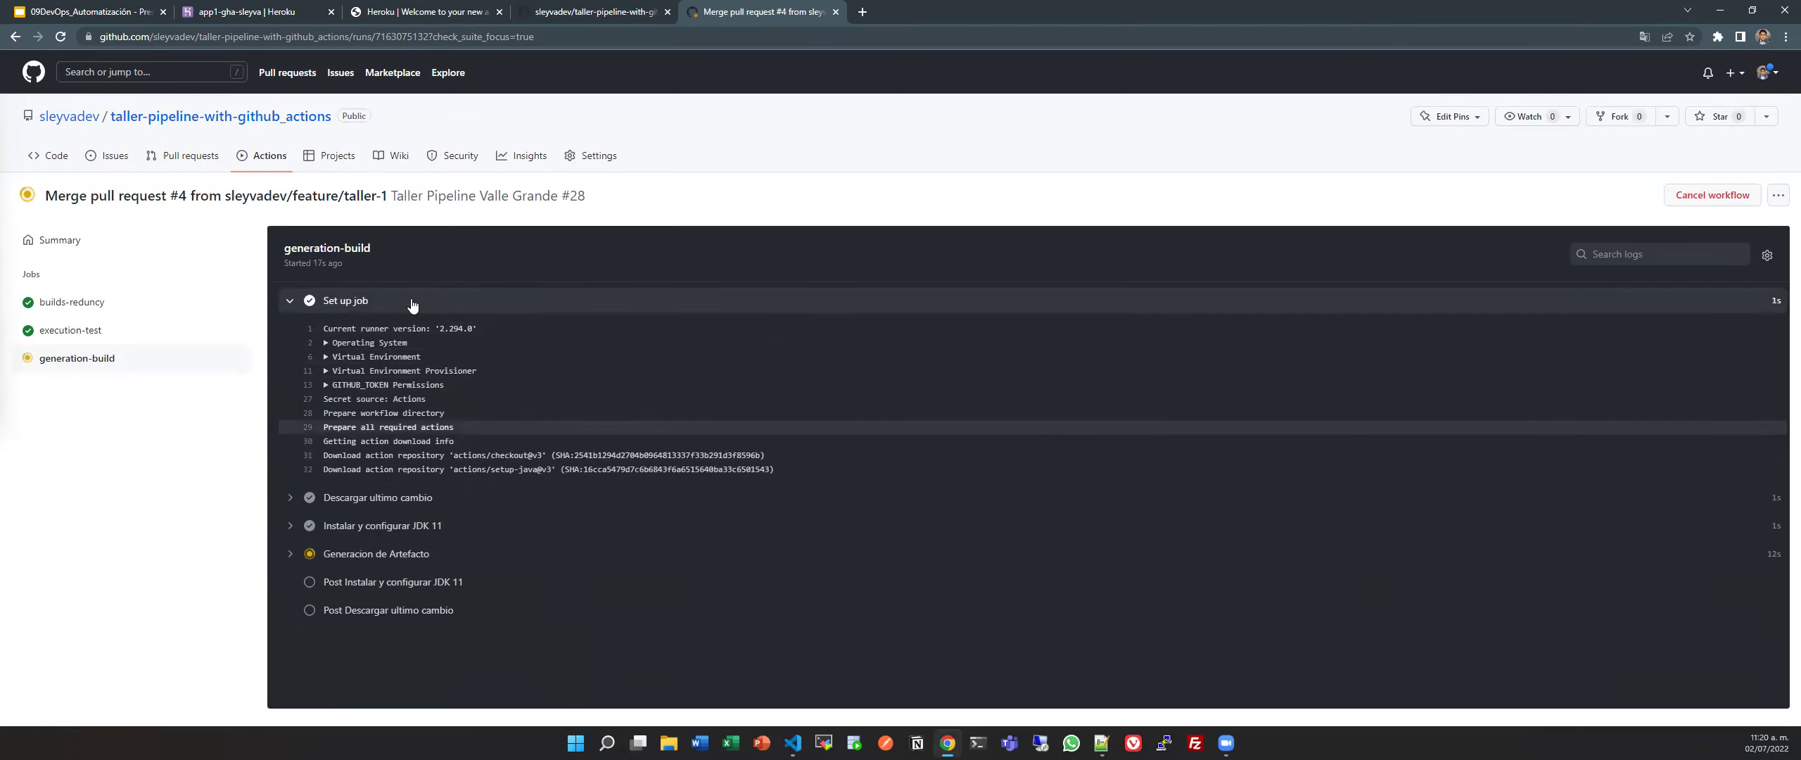
left_click(401, 343)
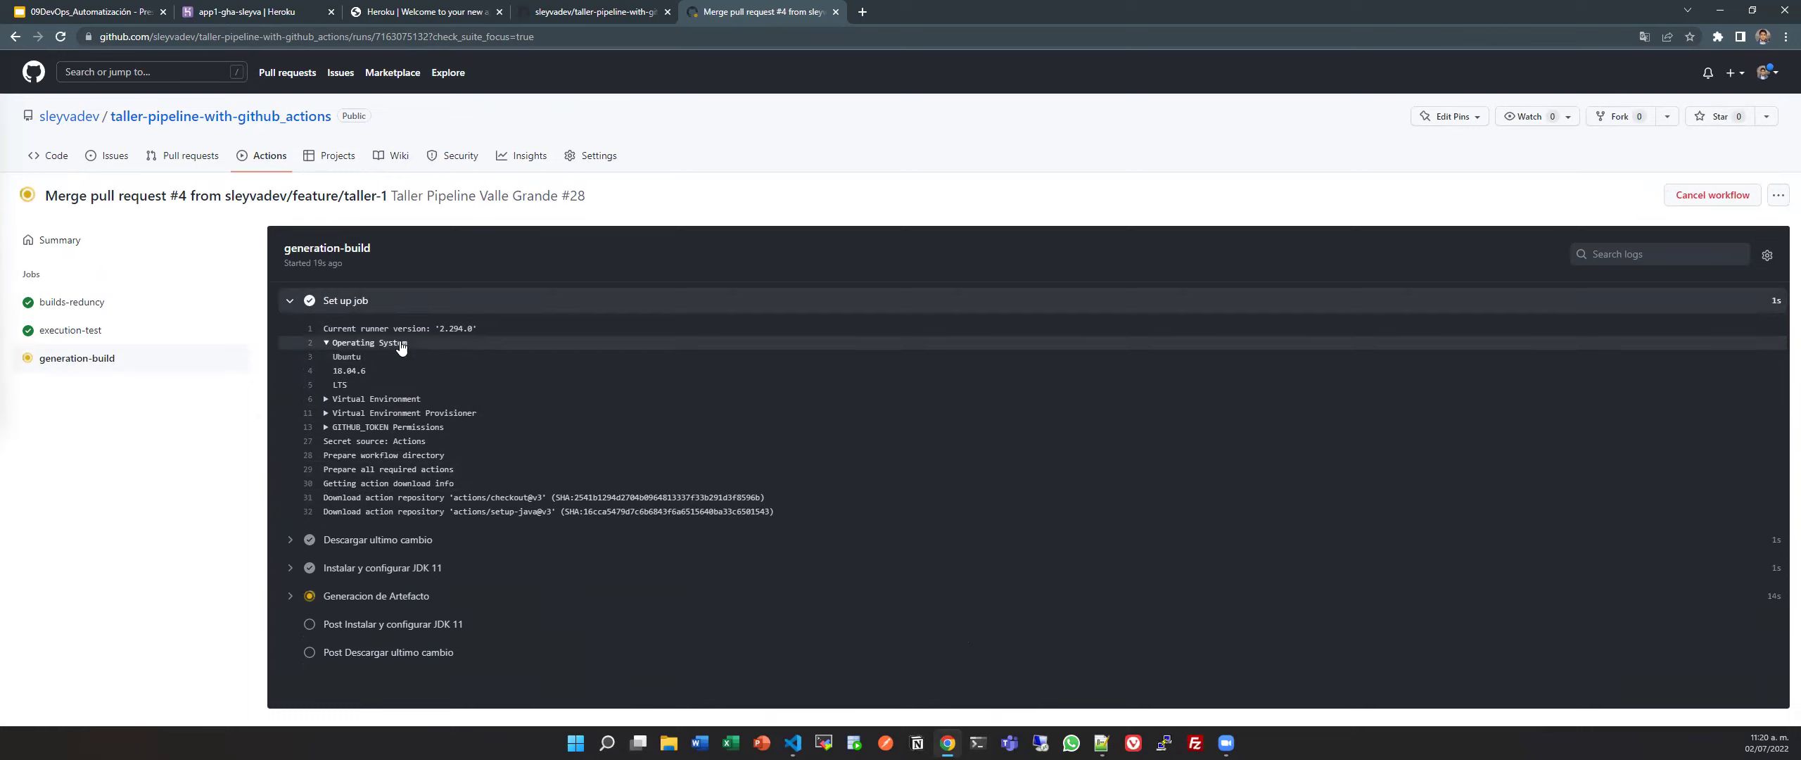
left_click(401, 343)
left_click(427, 302)
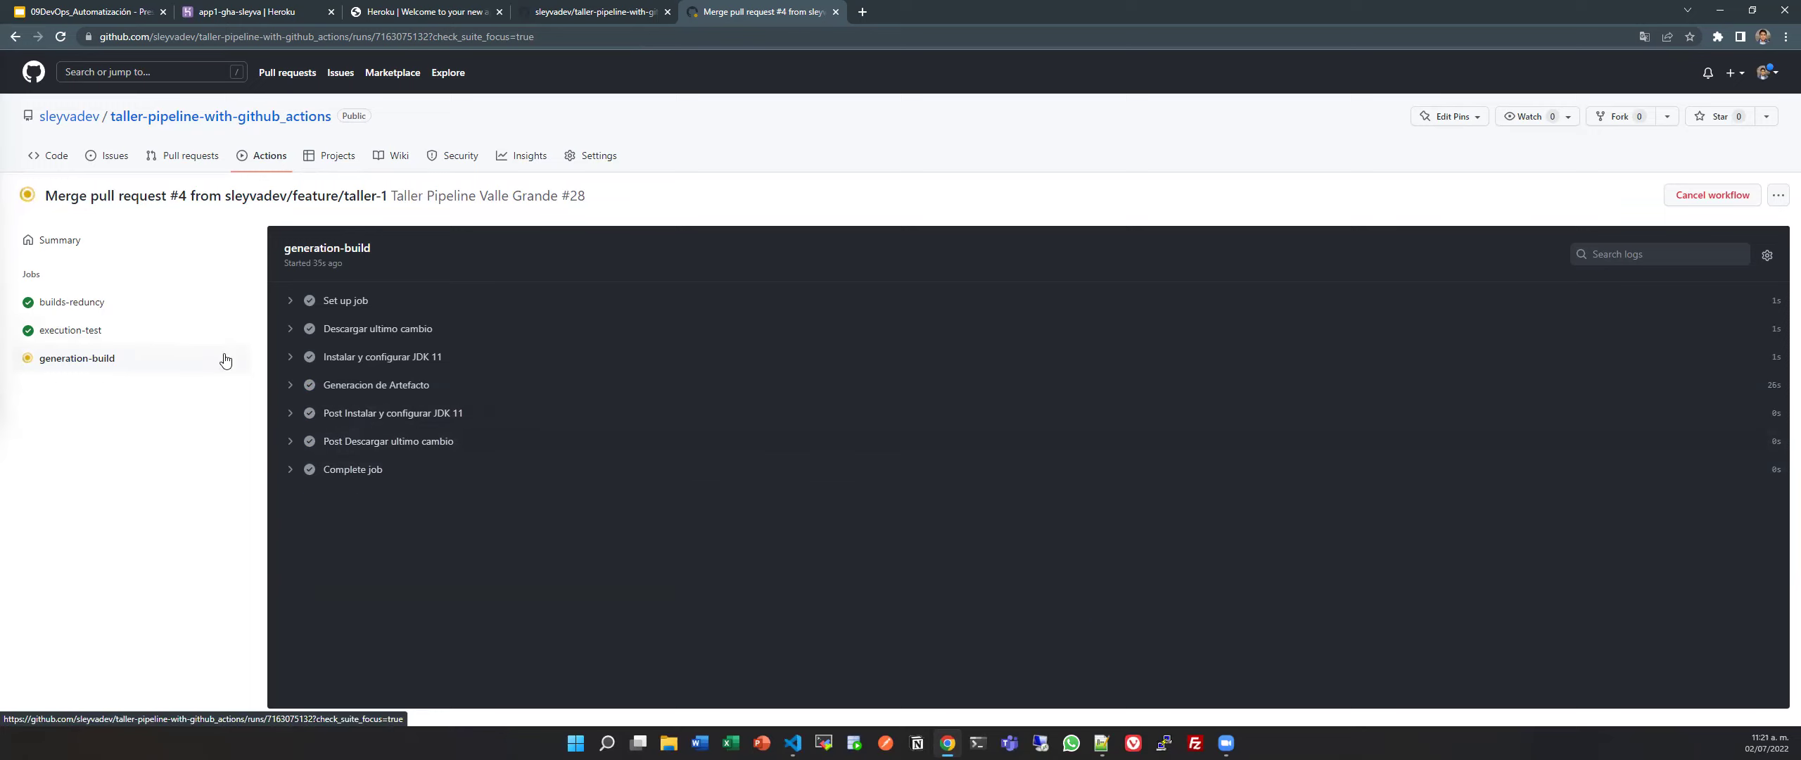
Open the deploy-heroku job log and expand Deploy heroku App to see the 'not in a git directory' error.
left_click(154, 390)
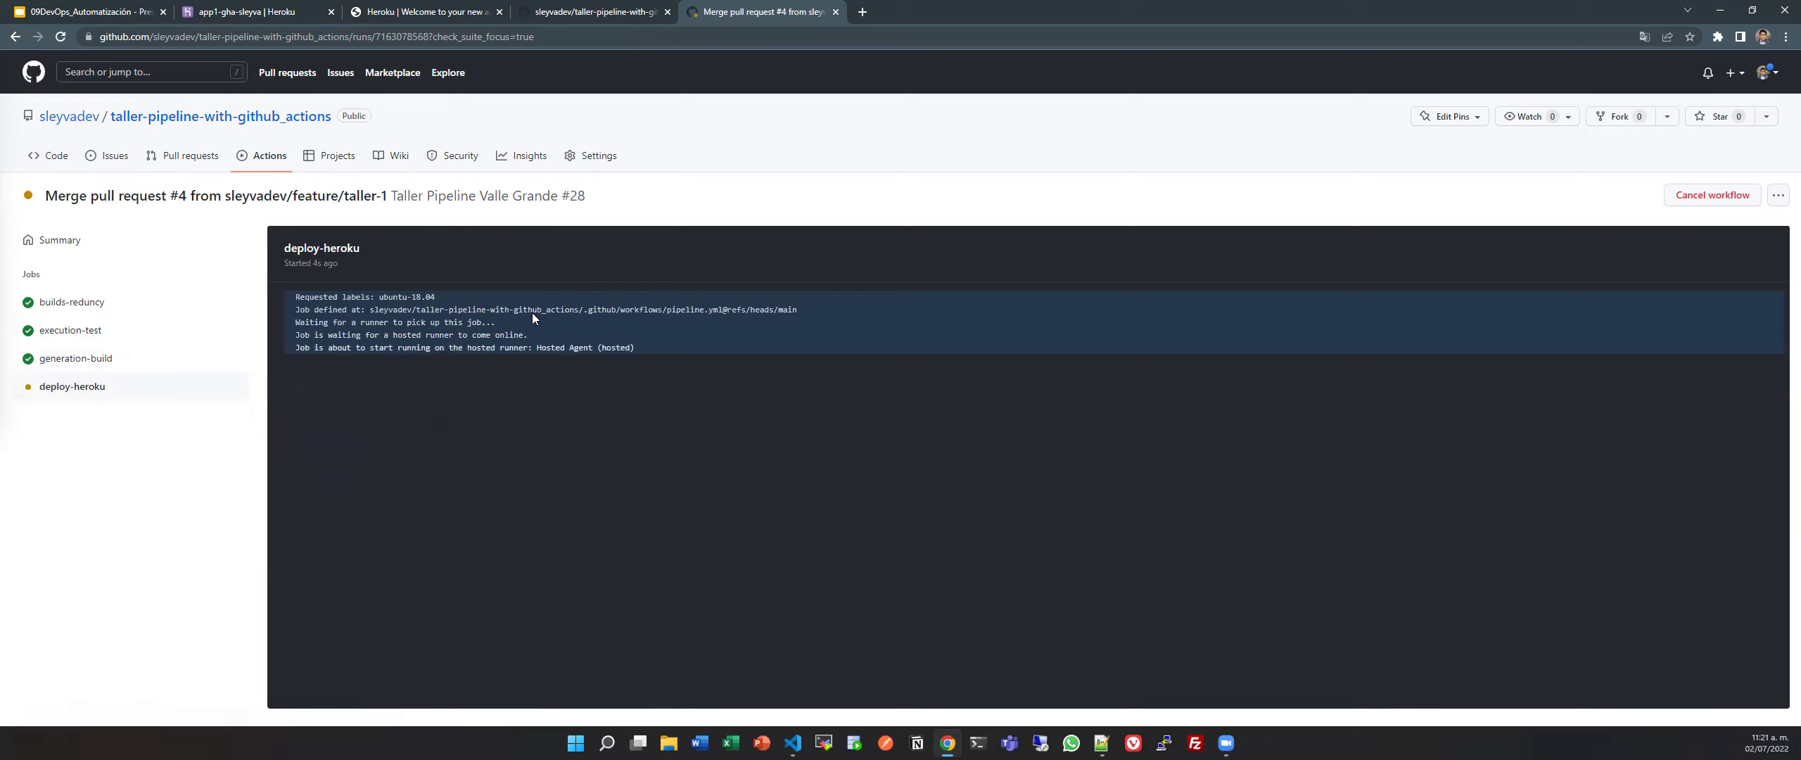
left_click_drag(691, 355, 296, 310)
left_click(291, 292)
triple_click(291, 293)
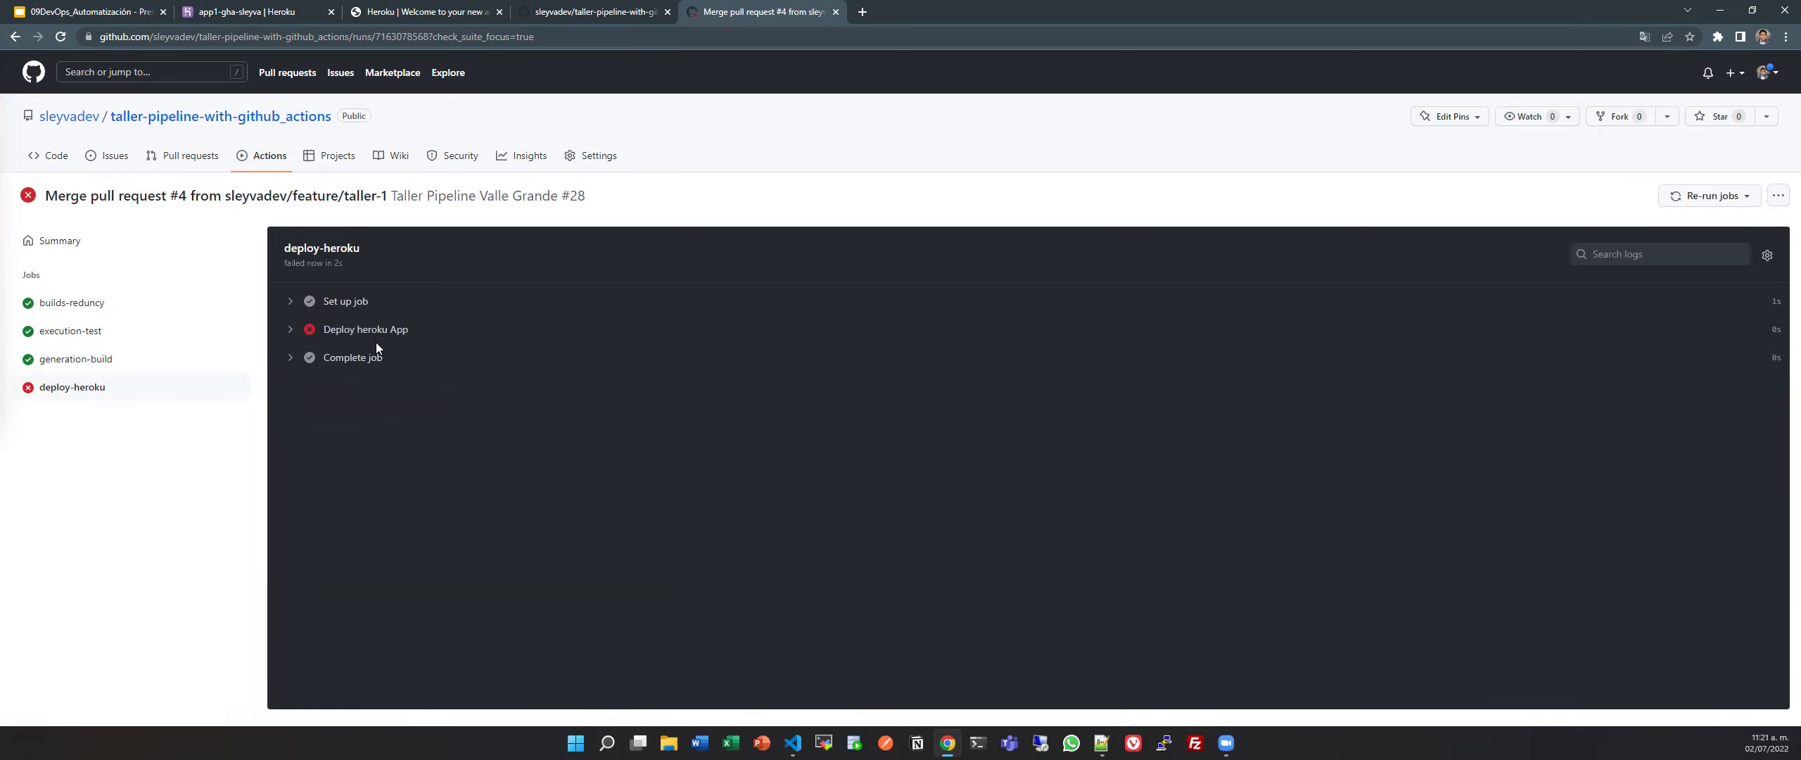
left_click(299, 333)
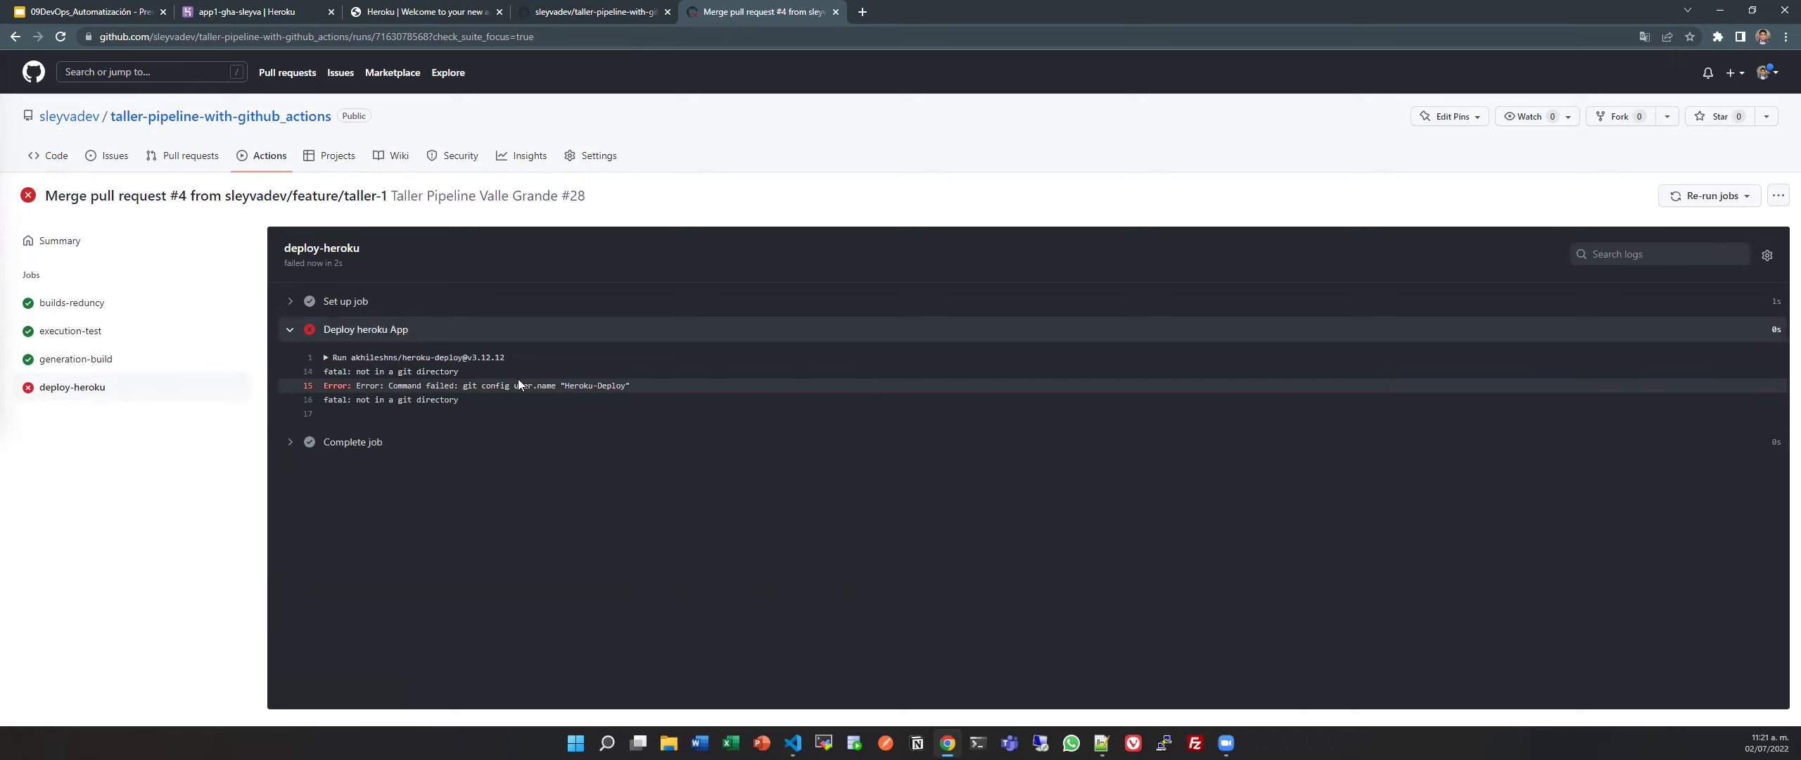
left_click(369, 359)
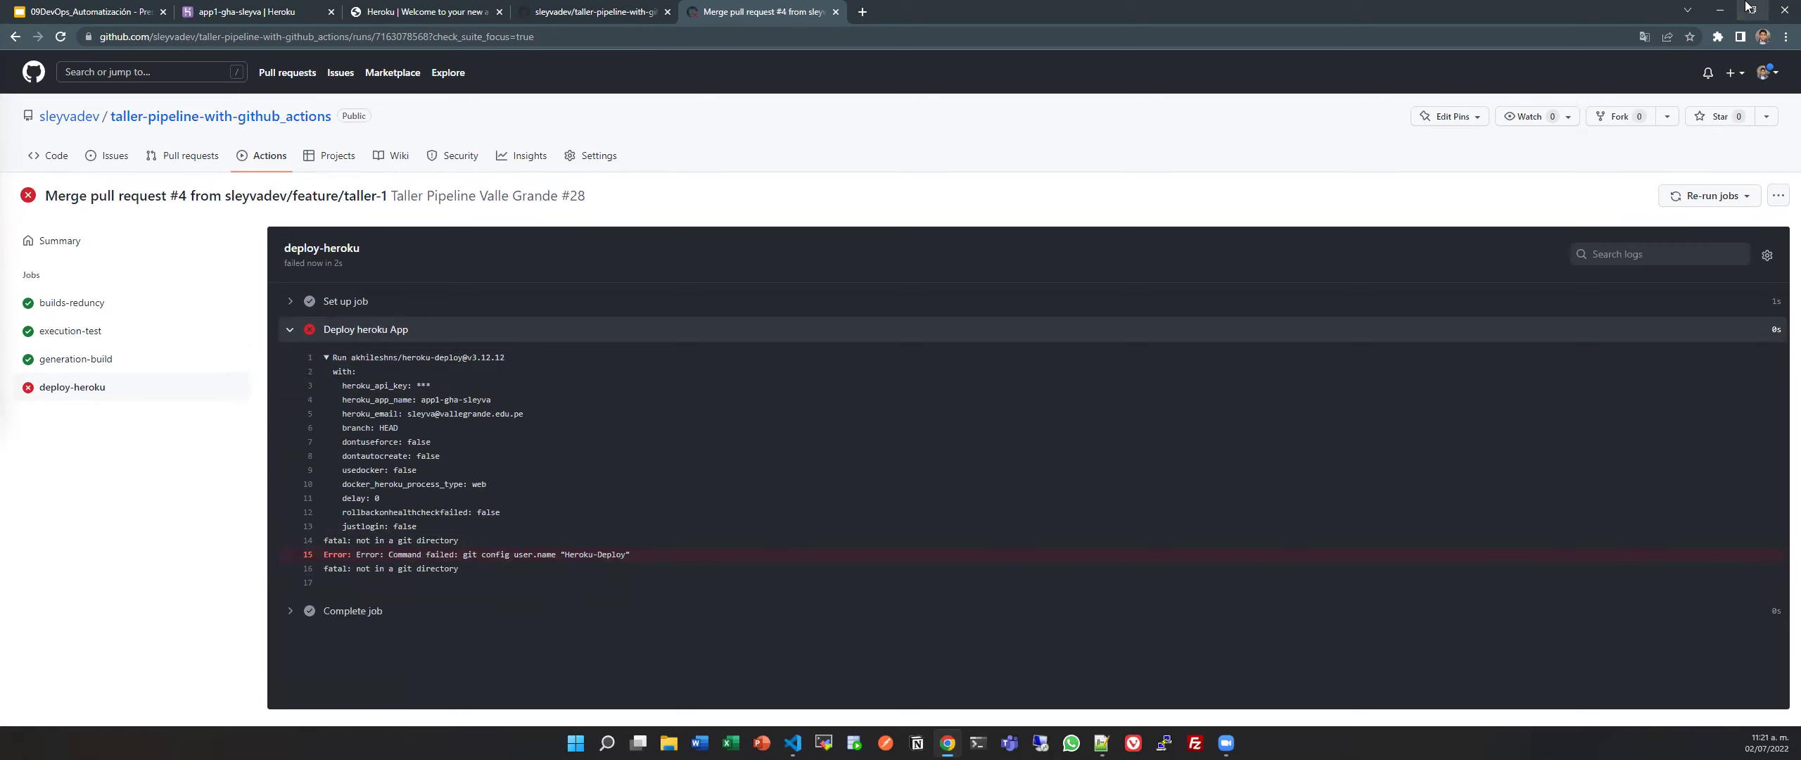
left_click(1719, 10)
Copy the Descargar ultimo cambio checkout step under deploy-heroku steps in pipeline.yml and save.
left_click(730, 407)
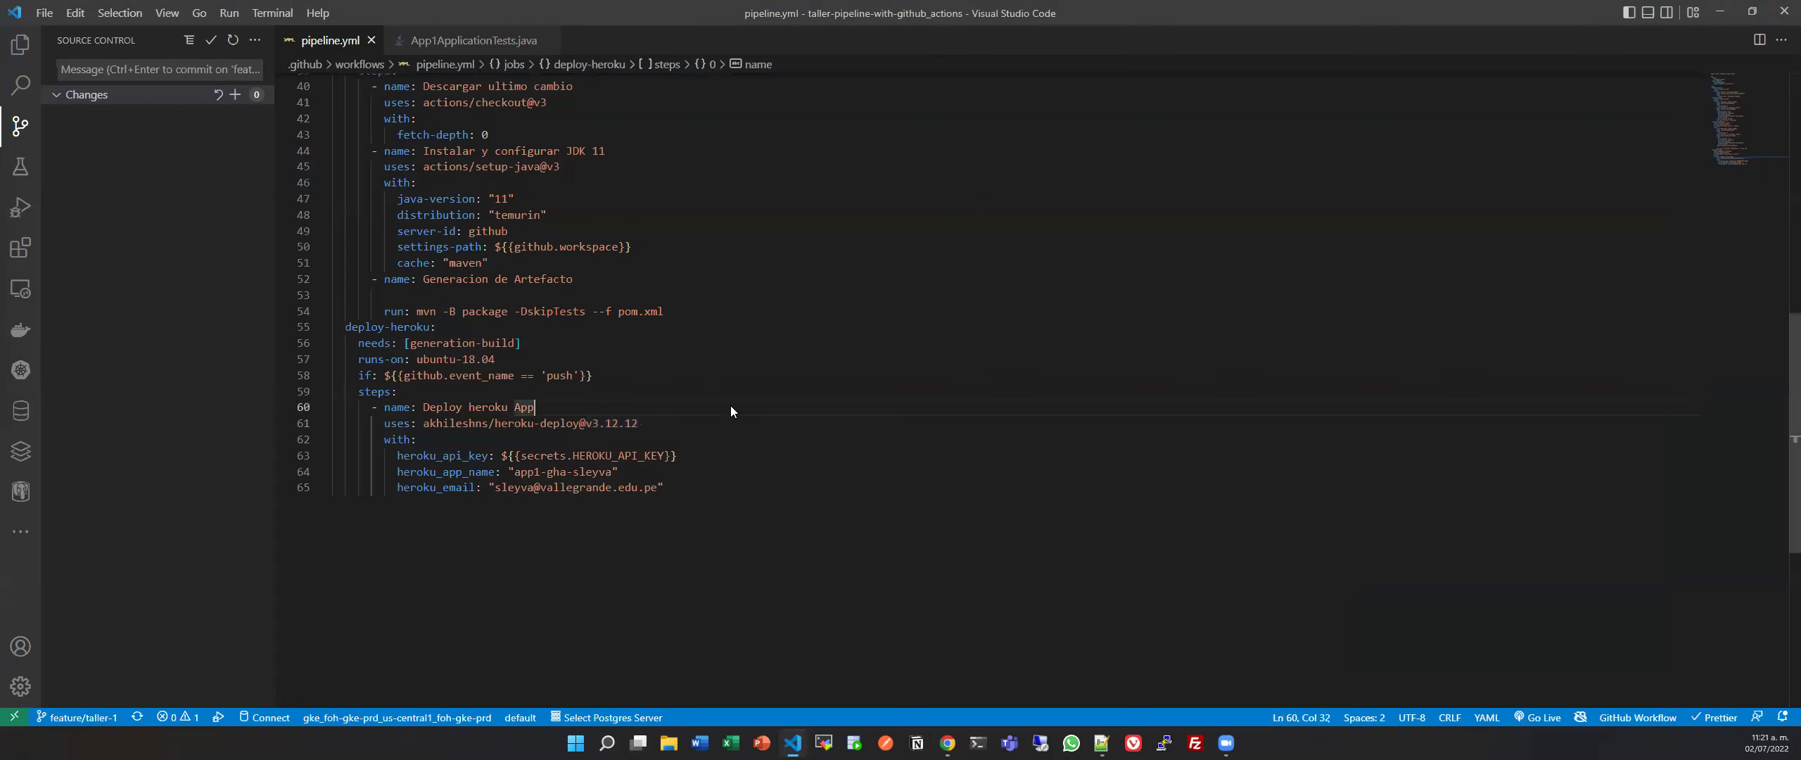
scroll(731, 406, "up", 5)
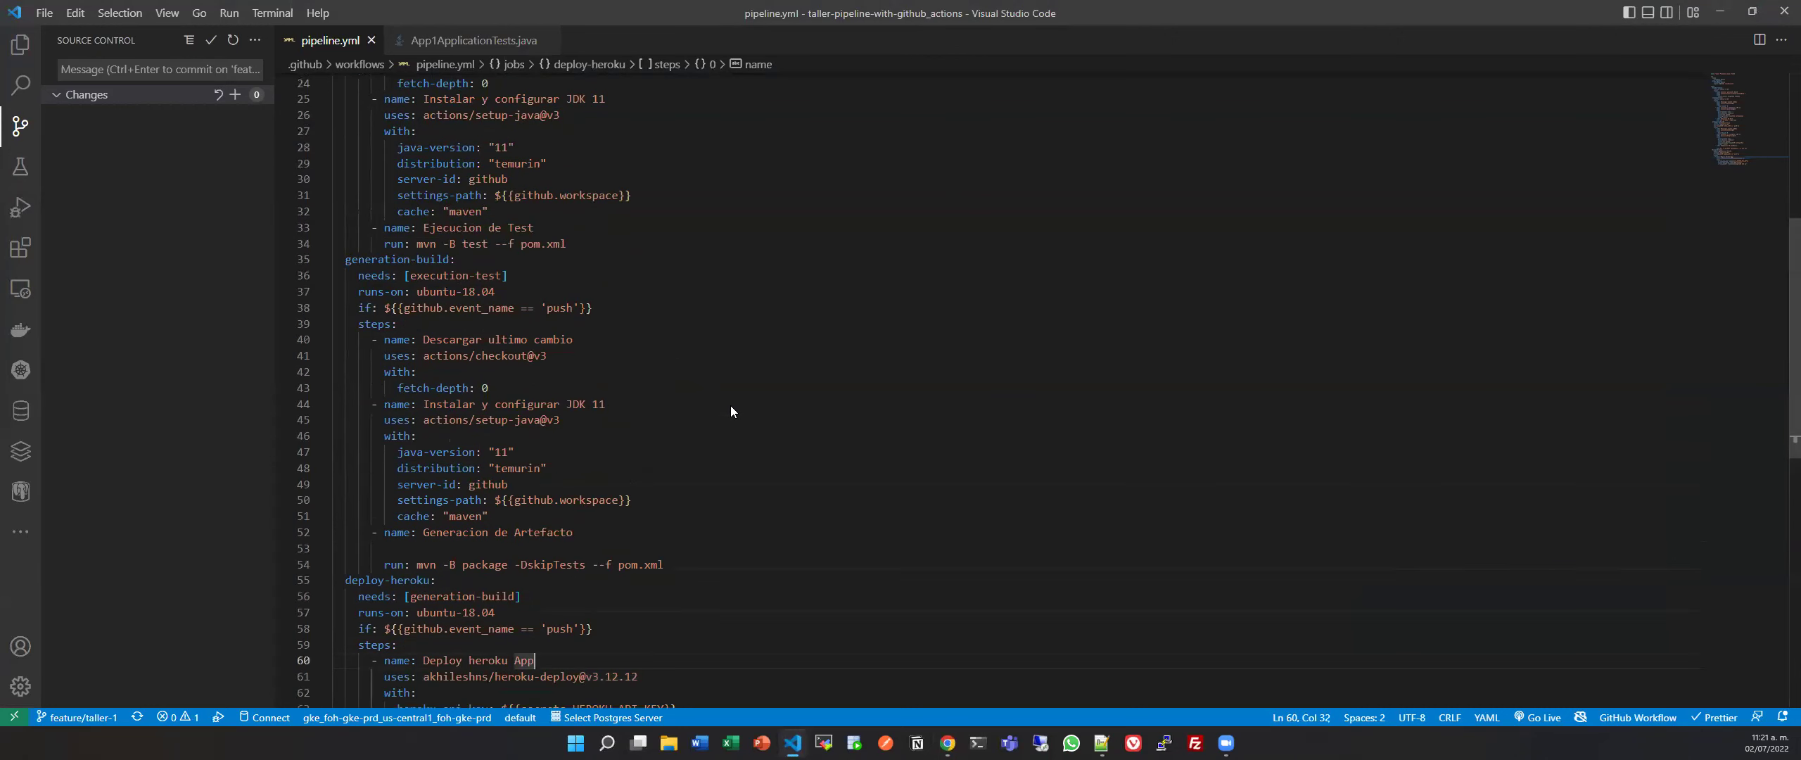
left_click_drag(375, 338, 518, 382)
key("ctrl+c")
scroll(518, 394, "down", 4)
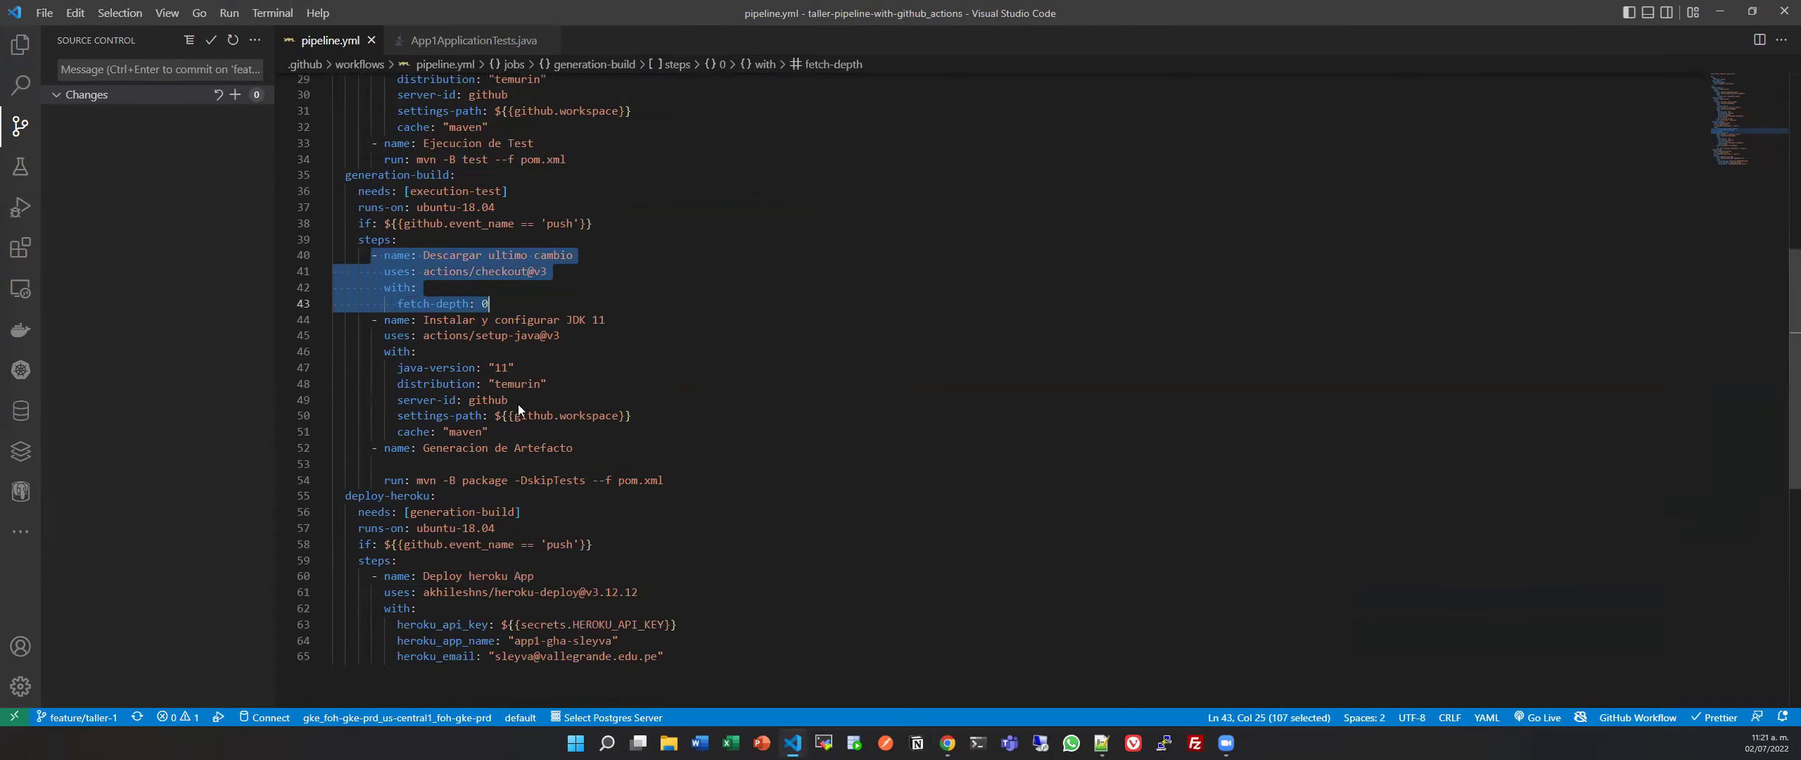
left_click(483, 491)
left_click(412, 473)
key("Return")
key("ctrl+v")
key("ctrl+s")
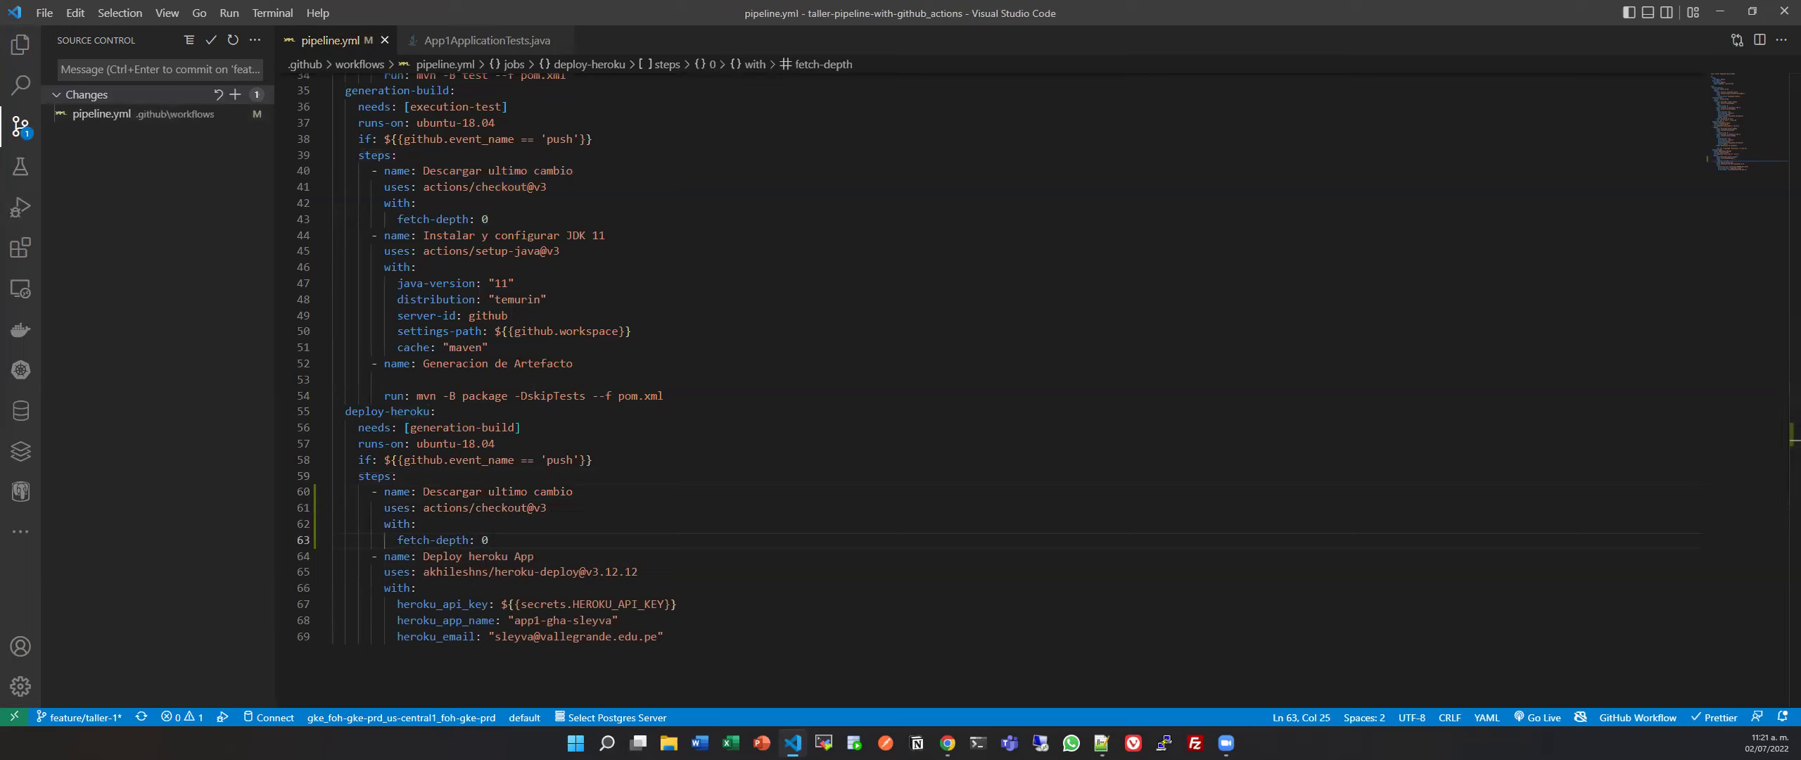
Stage pipeline.yml, commit it as 'fix deploy' and push it to the remote branch.
left_click(69, 717)
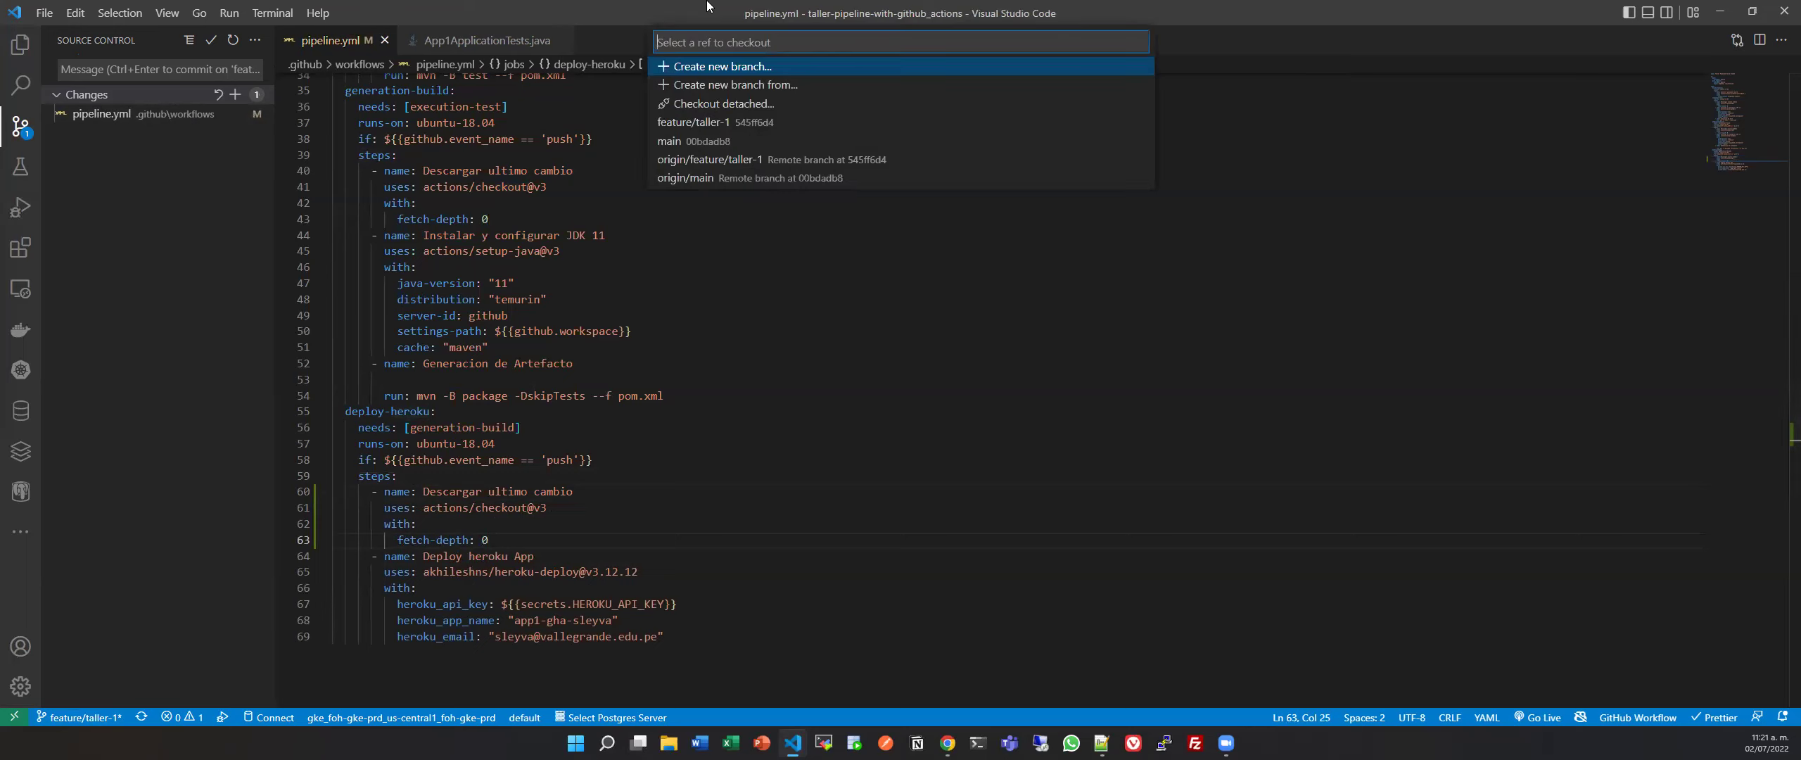
left_click(245, 168)
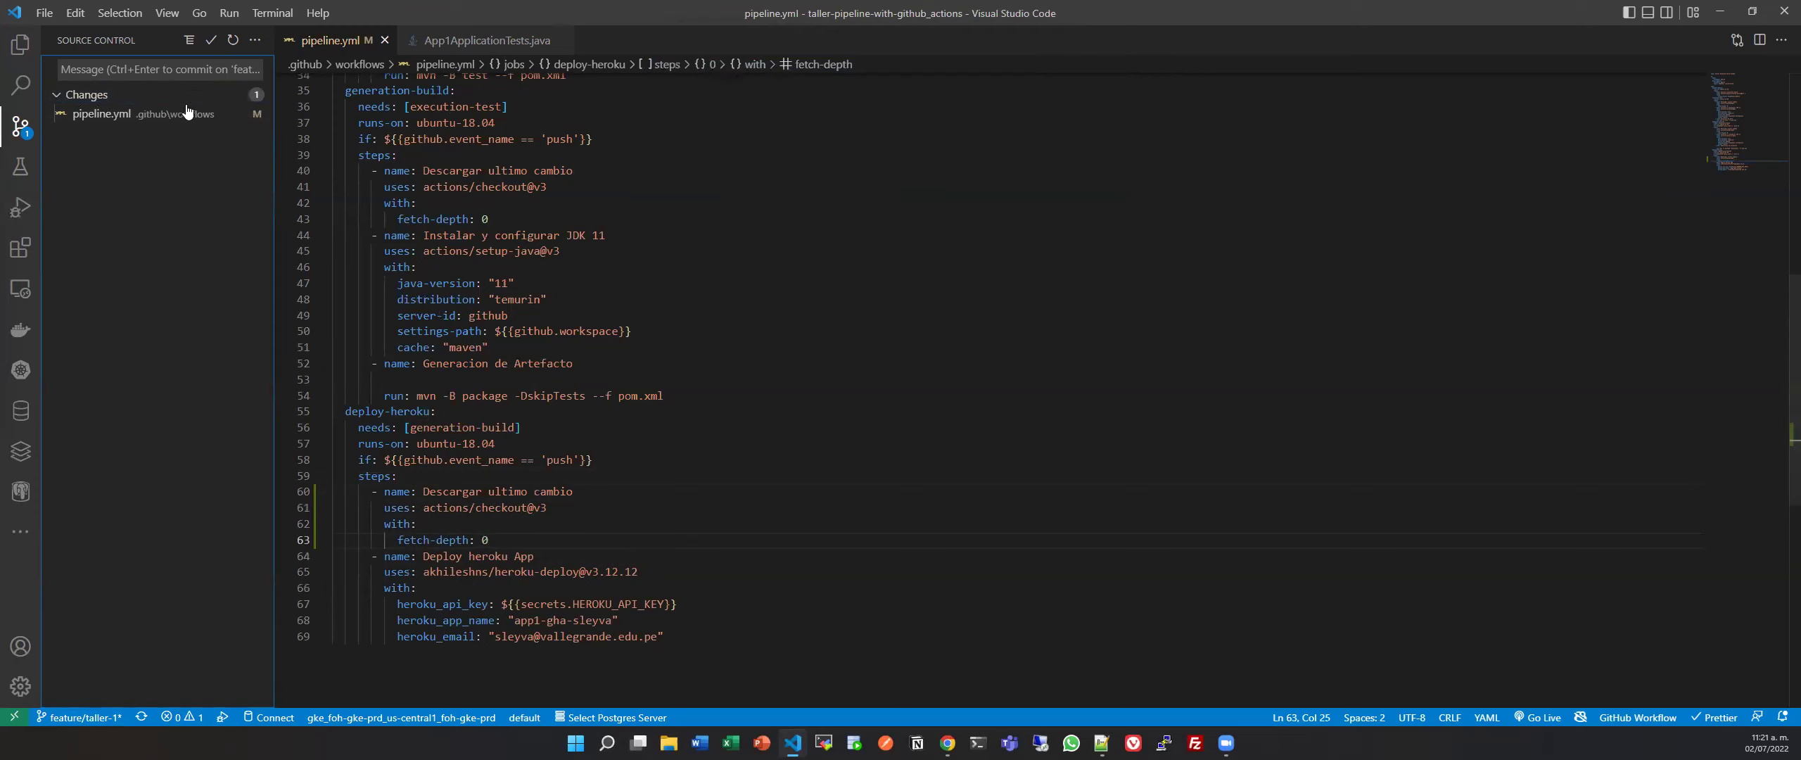
left_click(234, 92)
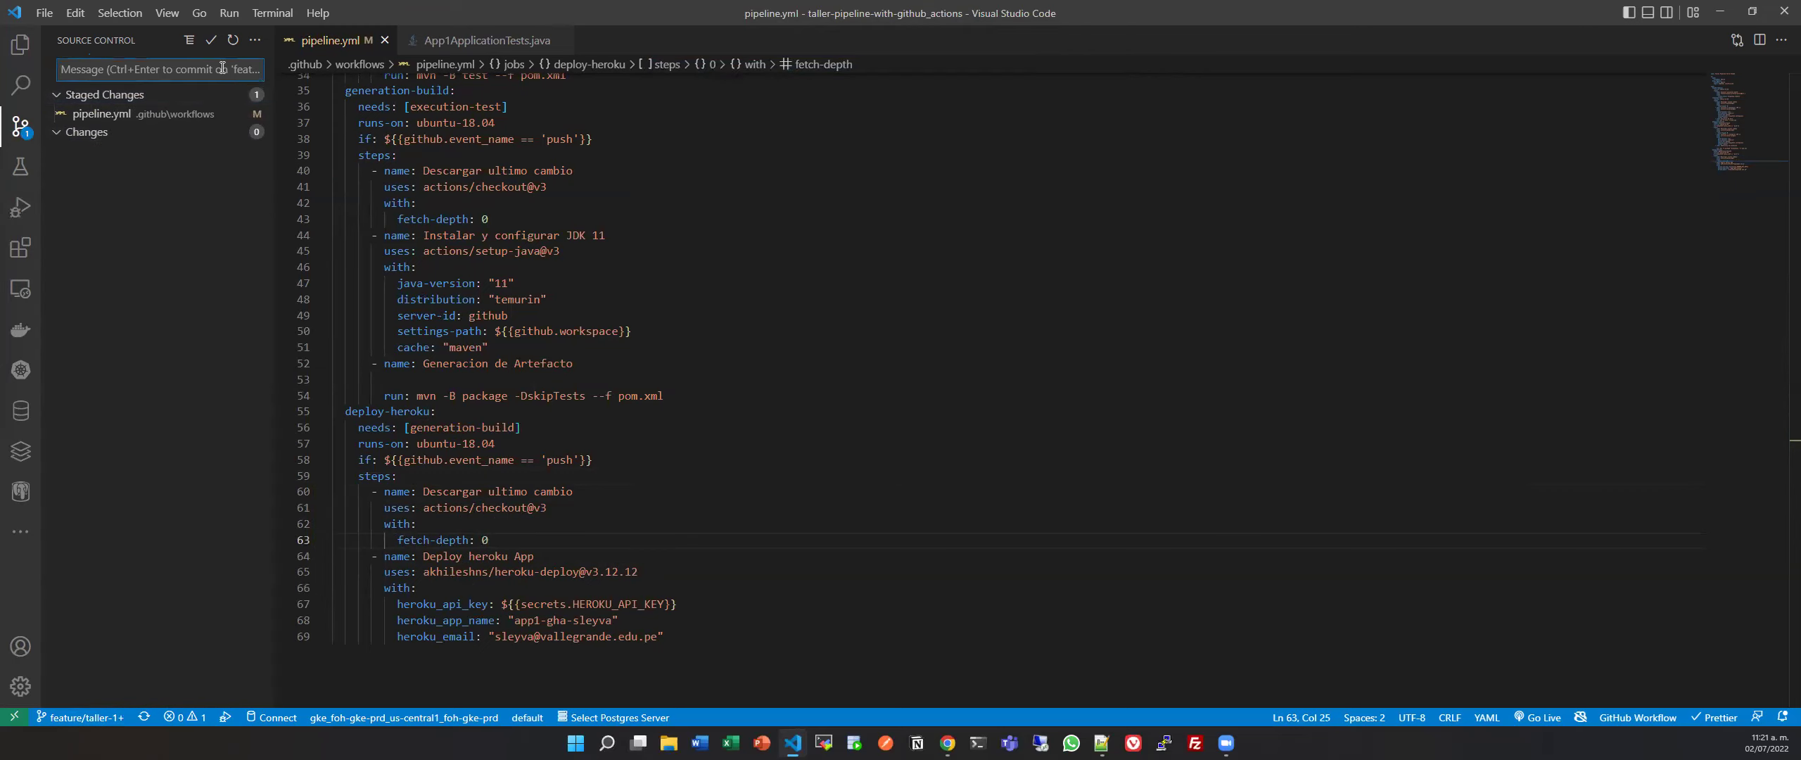
type("fix depl")
left_click(211, 40)
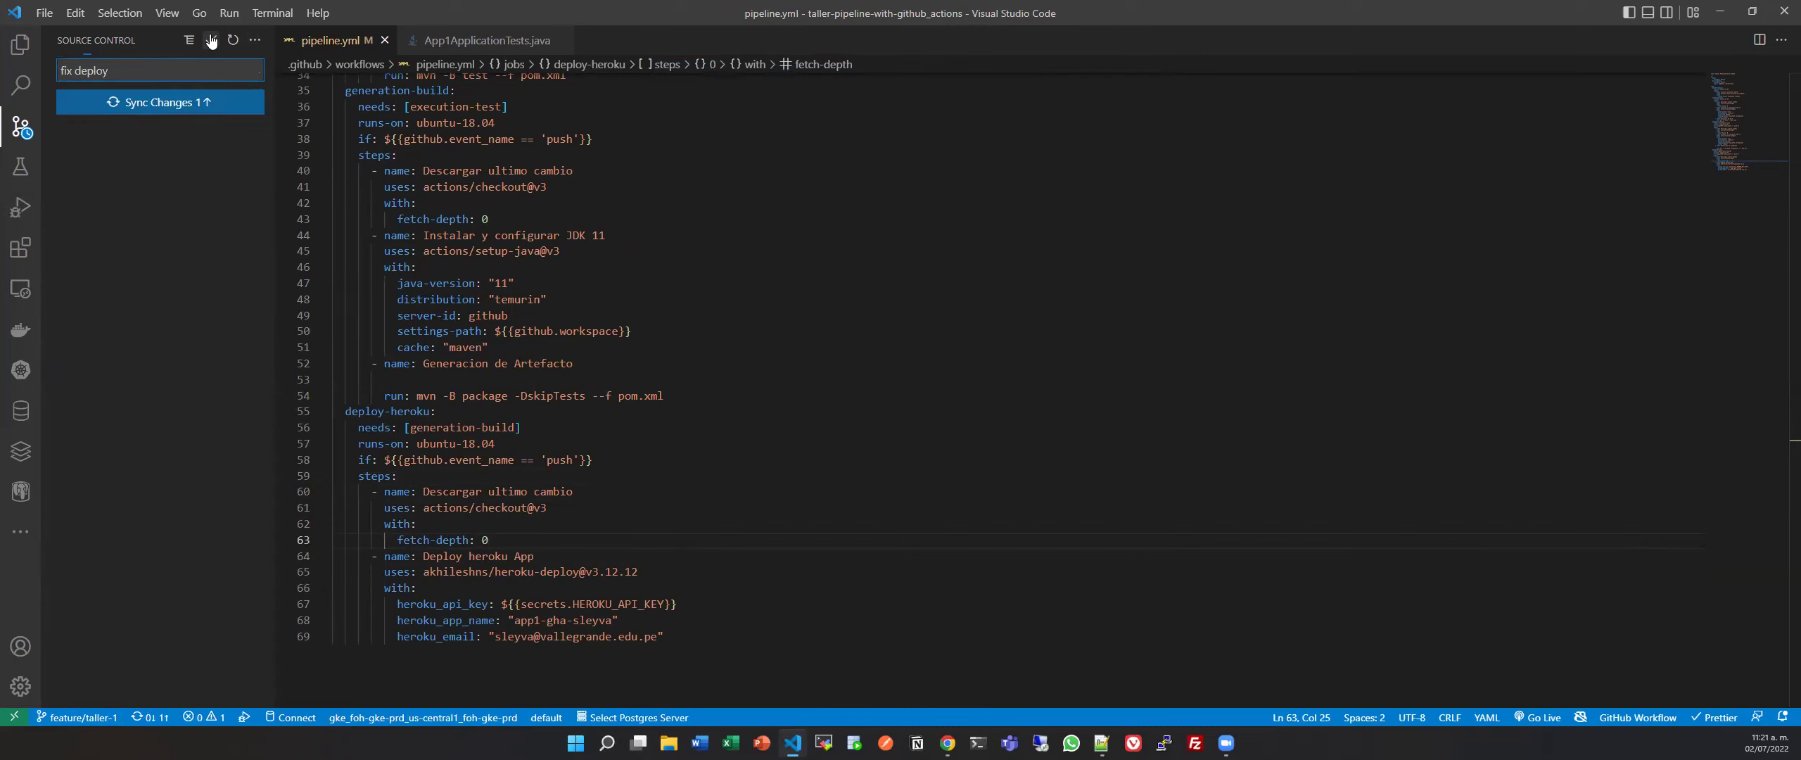
left_click(160, 102)
left_click(863, 370)
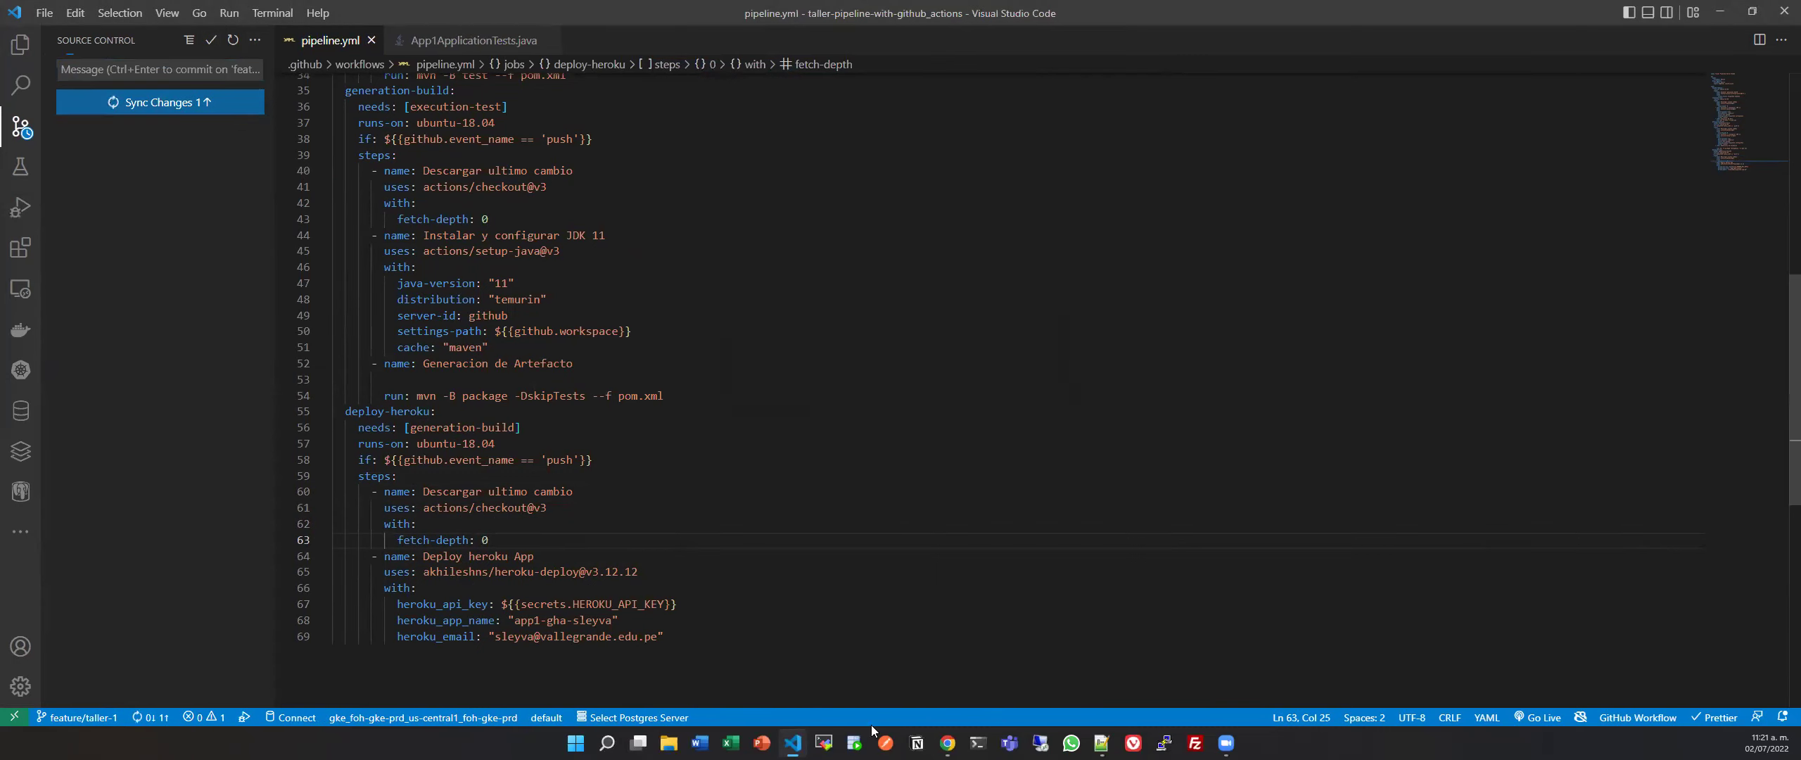
left_click(947, 743)
Create pull request #5 'fix deploy' comparing feature/taller-1 against main.
left_click(190, 156)
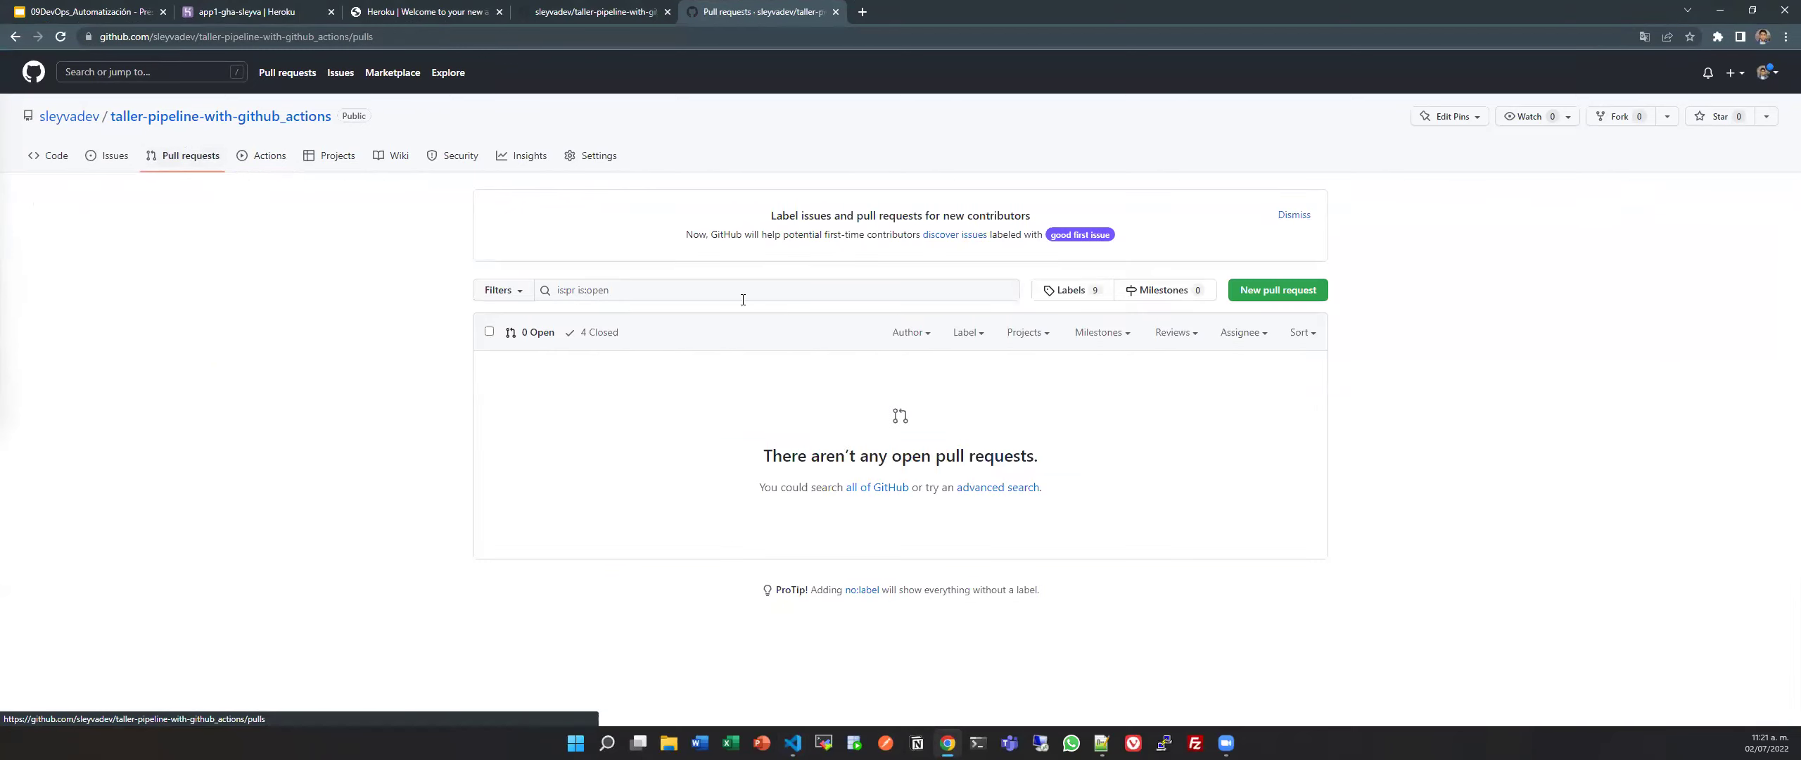
left_click(1277, 289)
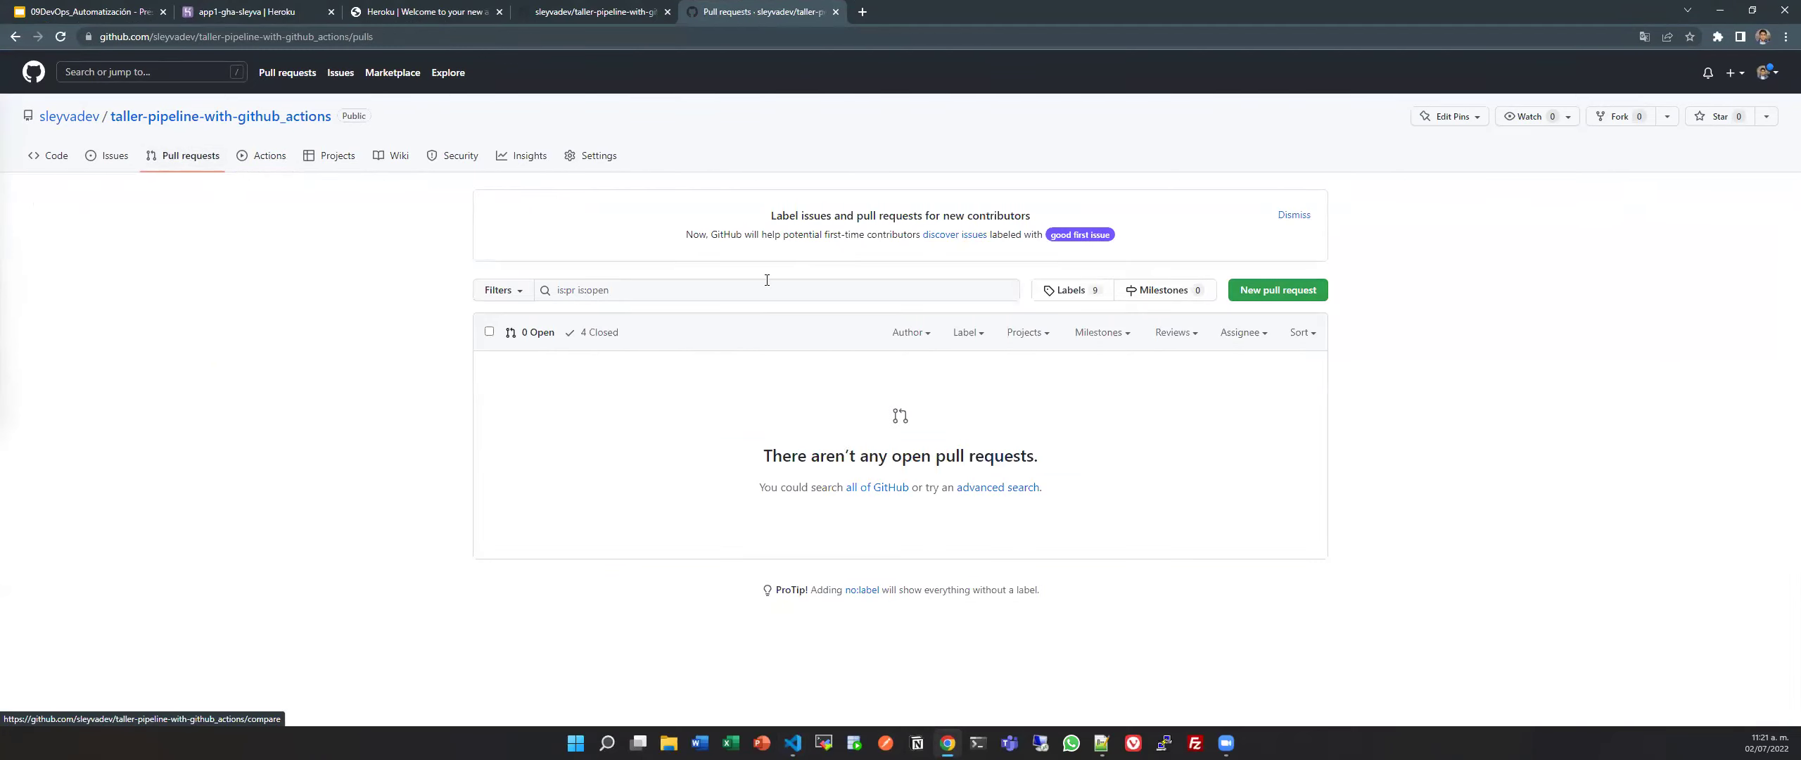
left_click(632, 264)
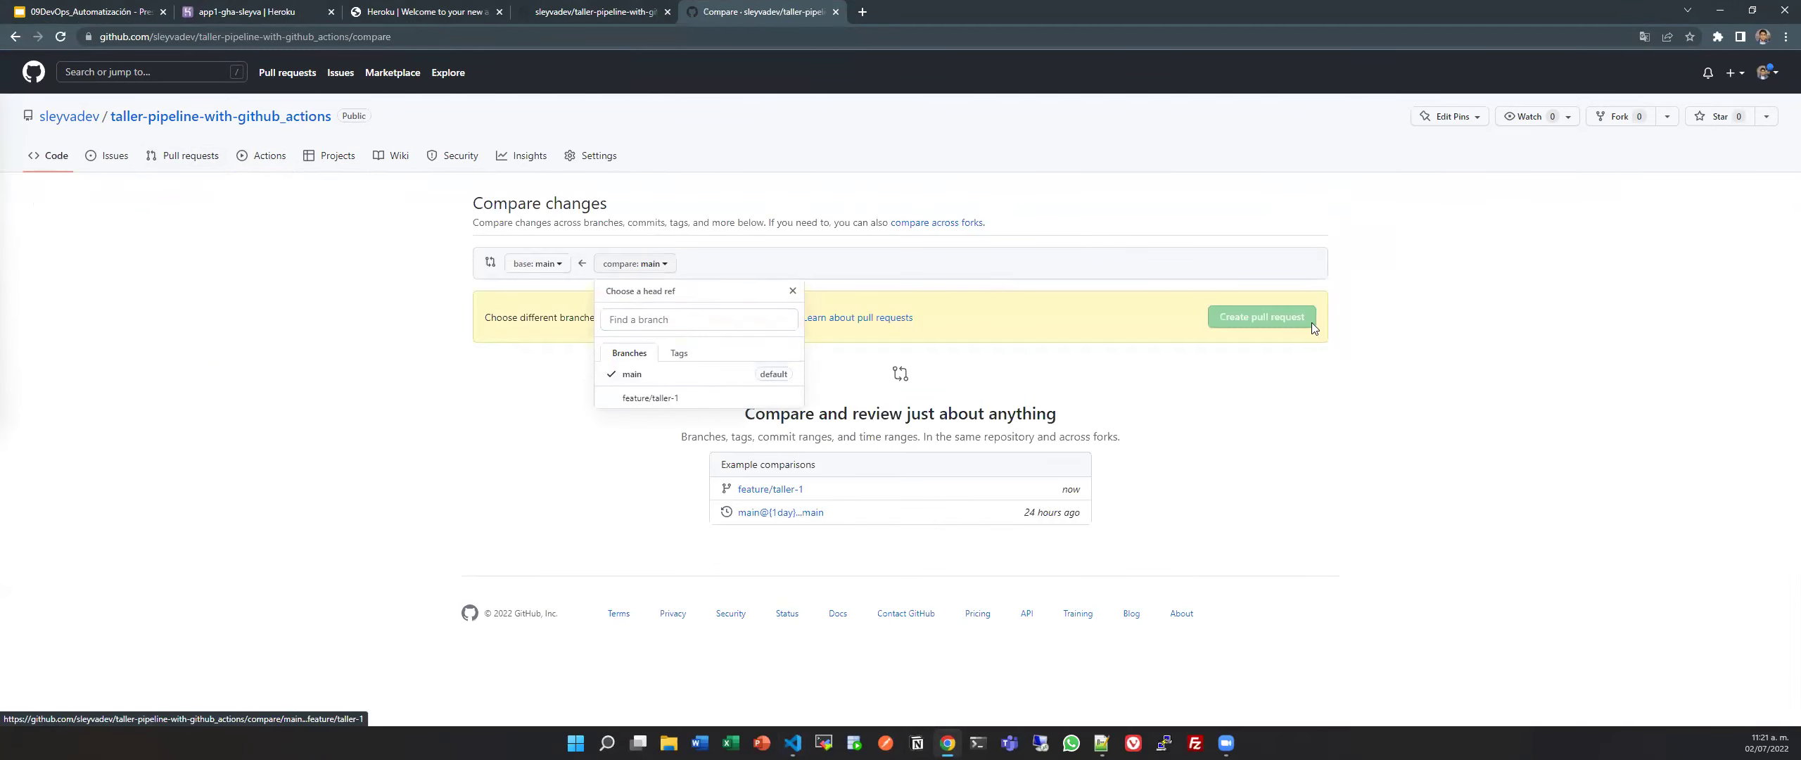
left_click(650, 397)
left_click(1280, 331)
left_click(1003, 547)
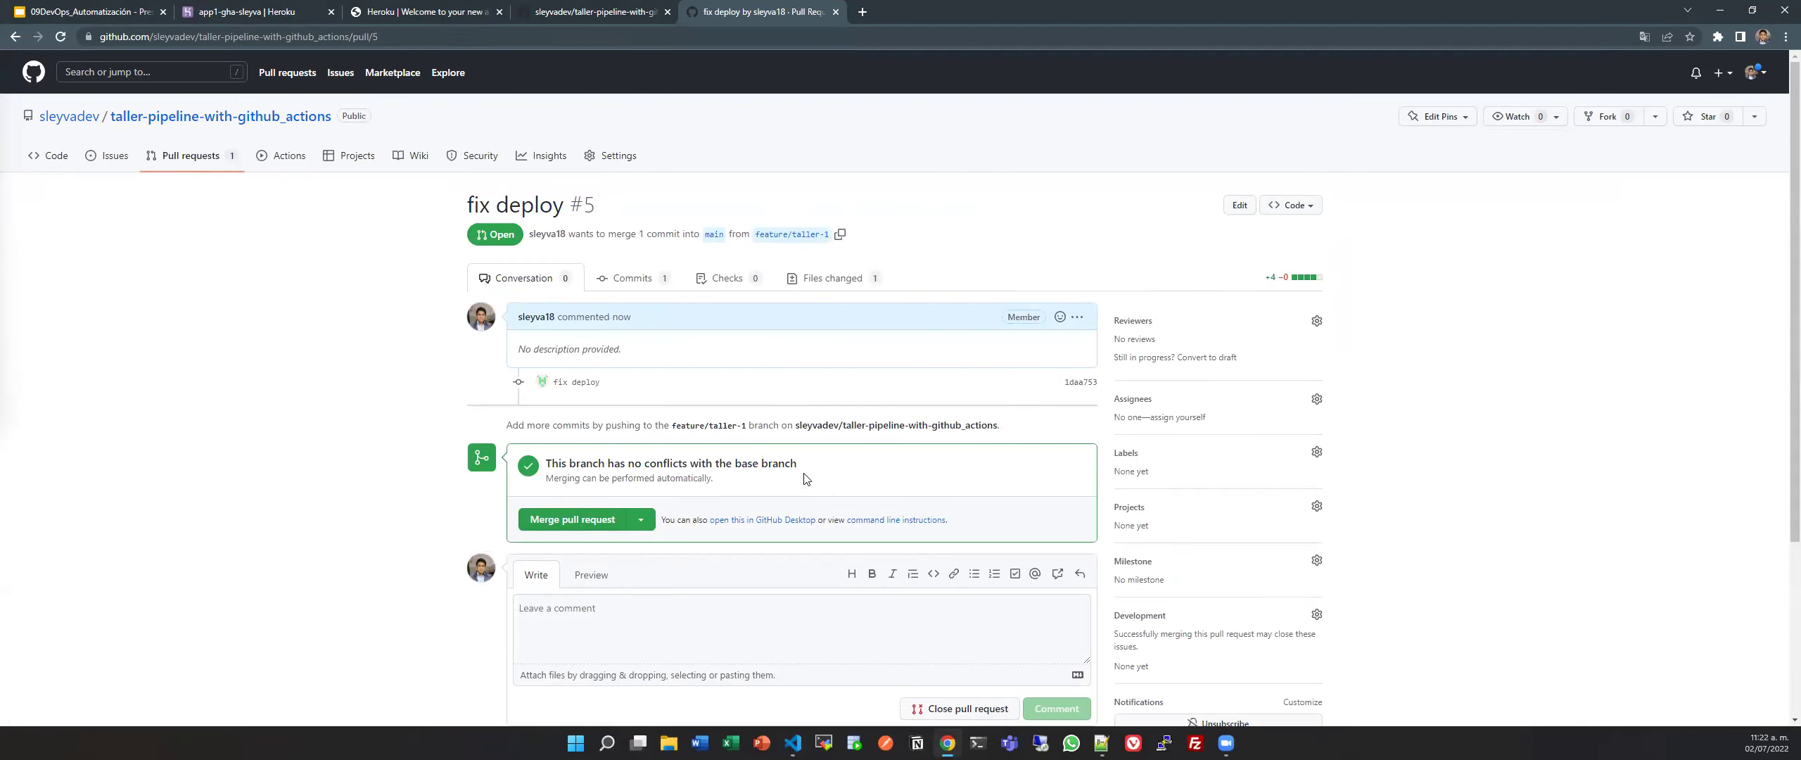
scroll(864, 390, "down", 4)
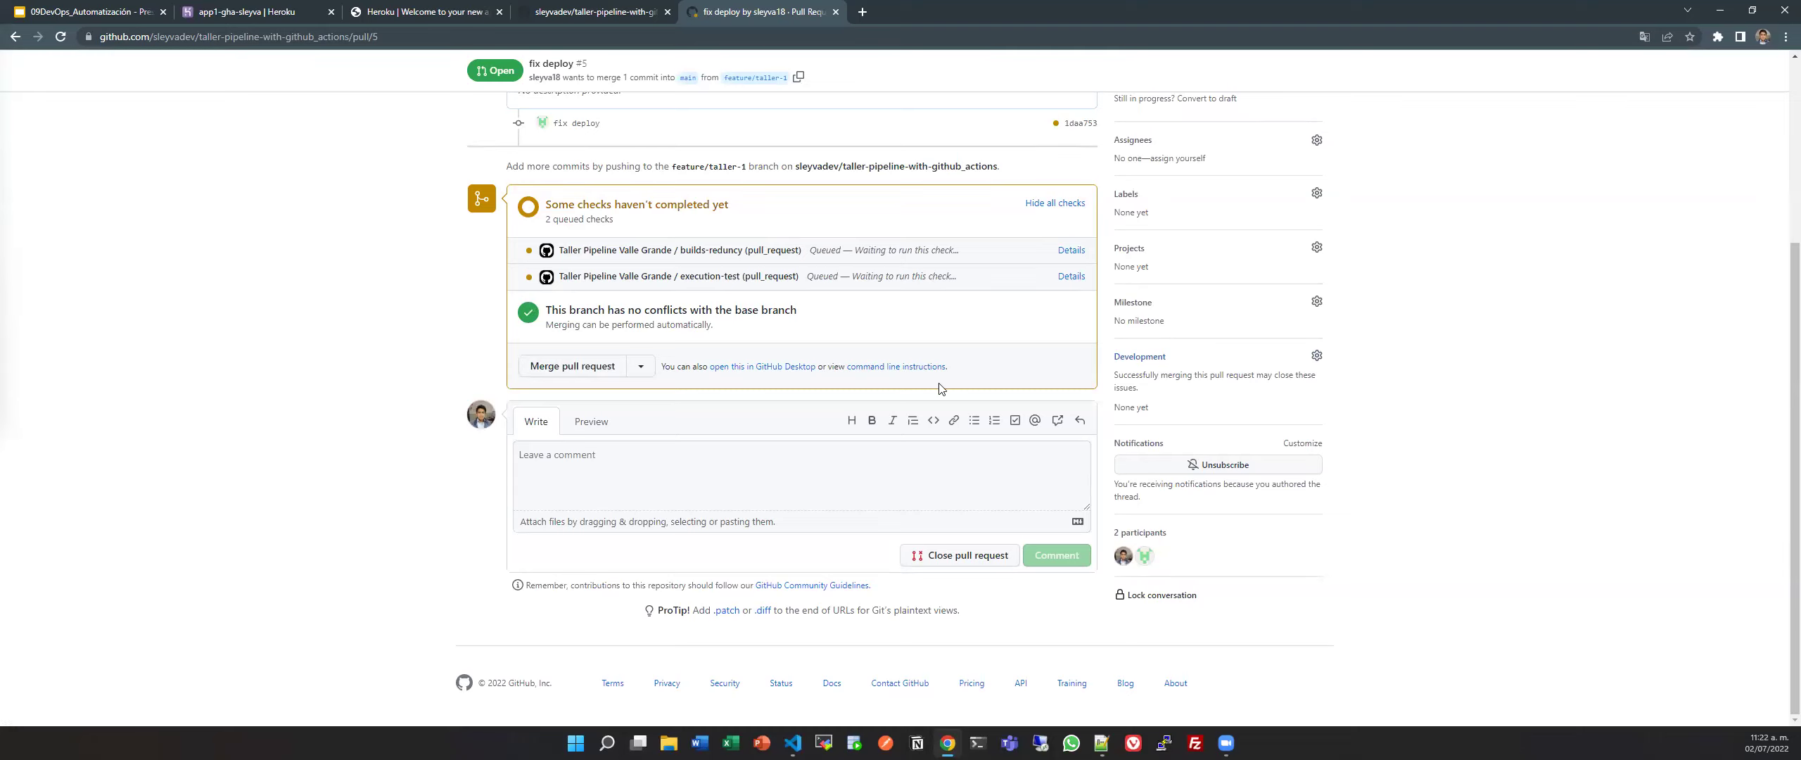
Review pull request #5's checks, commits and pipeline.yml diff.
scroll(719, 413, "up", 2)
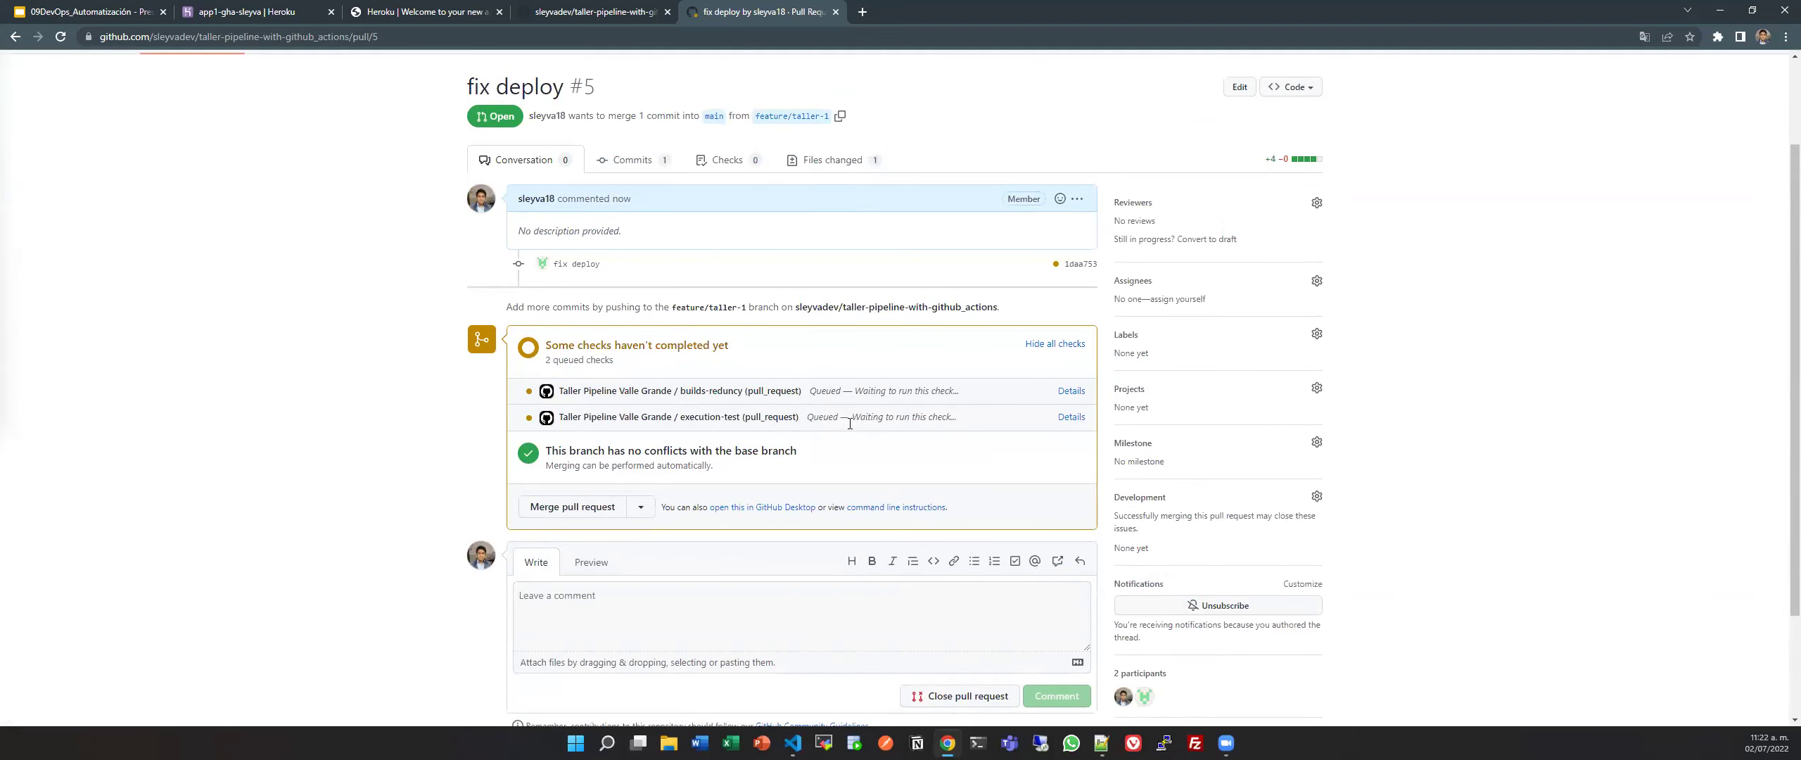
scroll(839, 321, "up", 2)
left_click(662, 285)
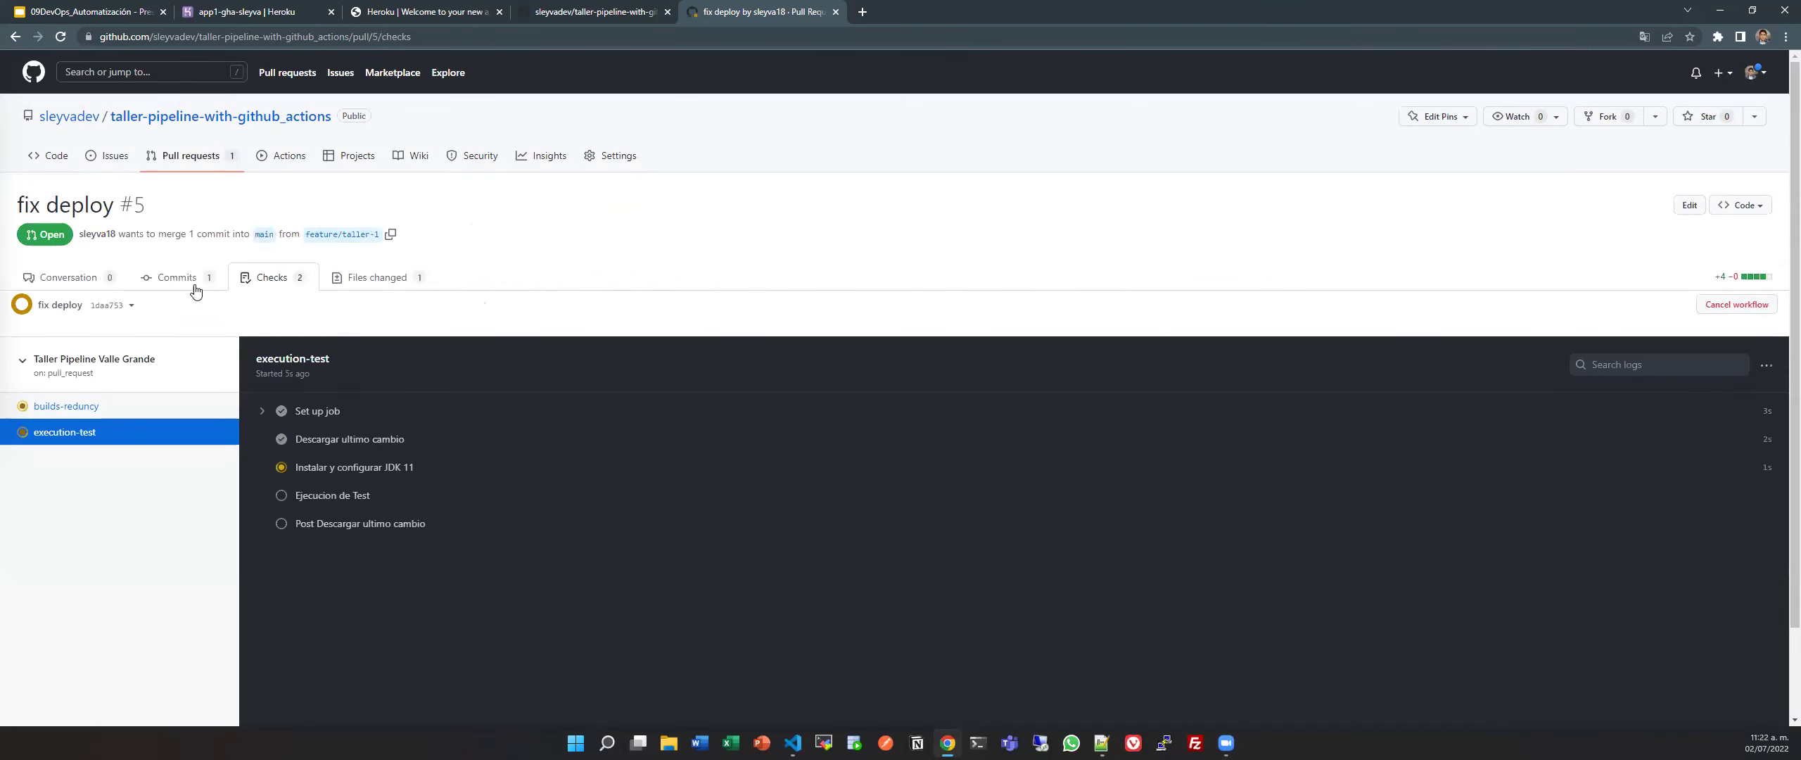
left_click(364, 280)
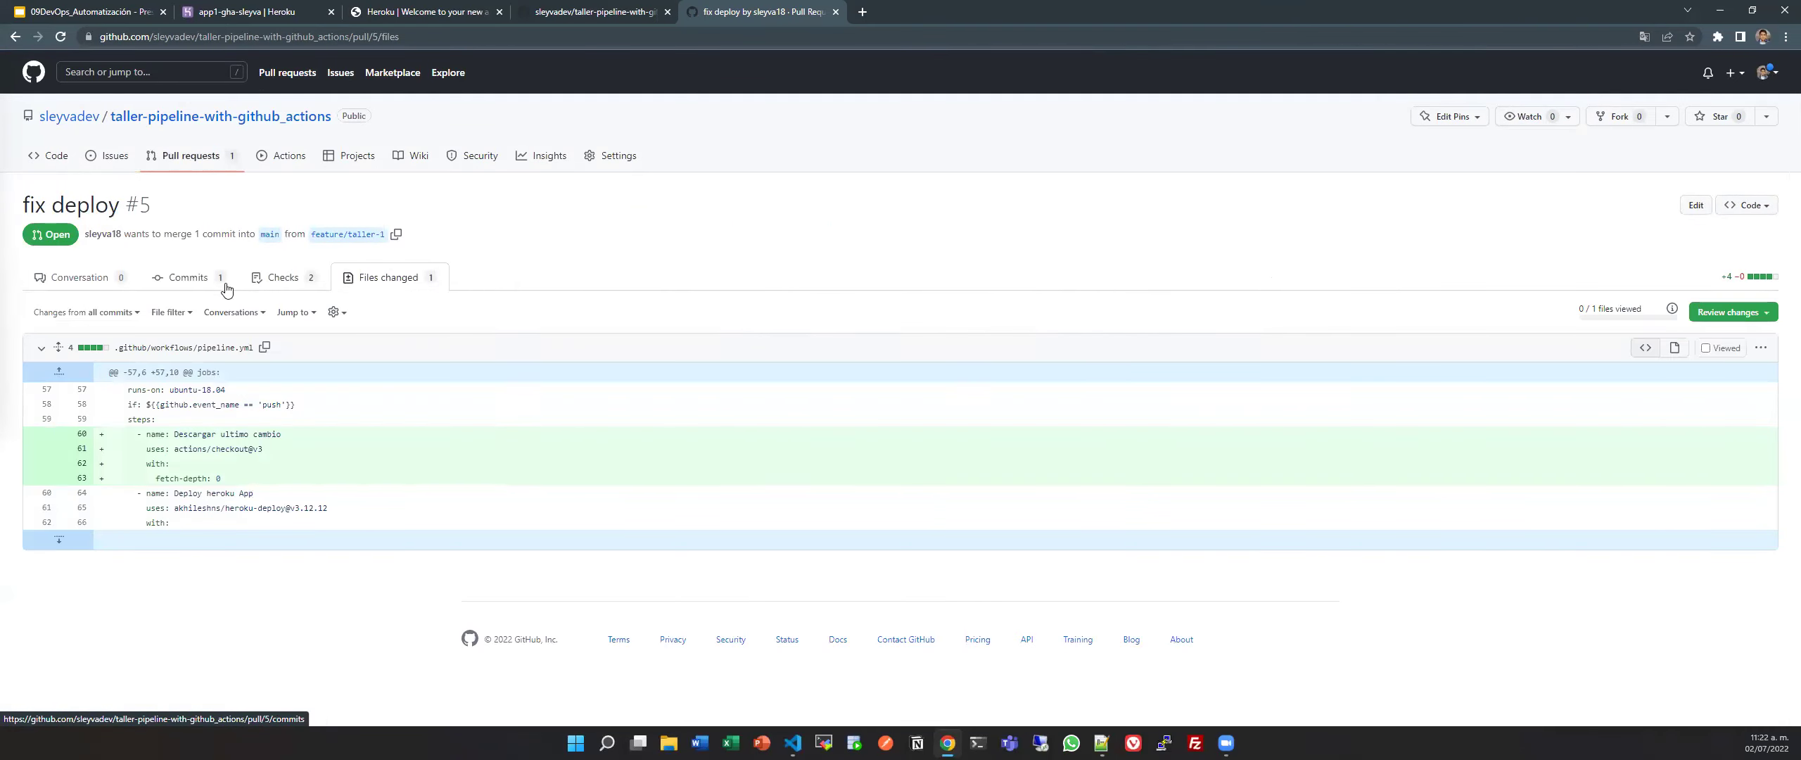
left_click(186, 289)
left_click(747, 278)
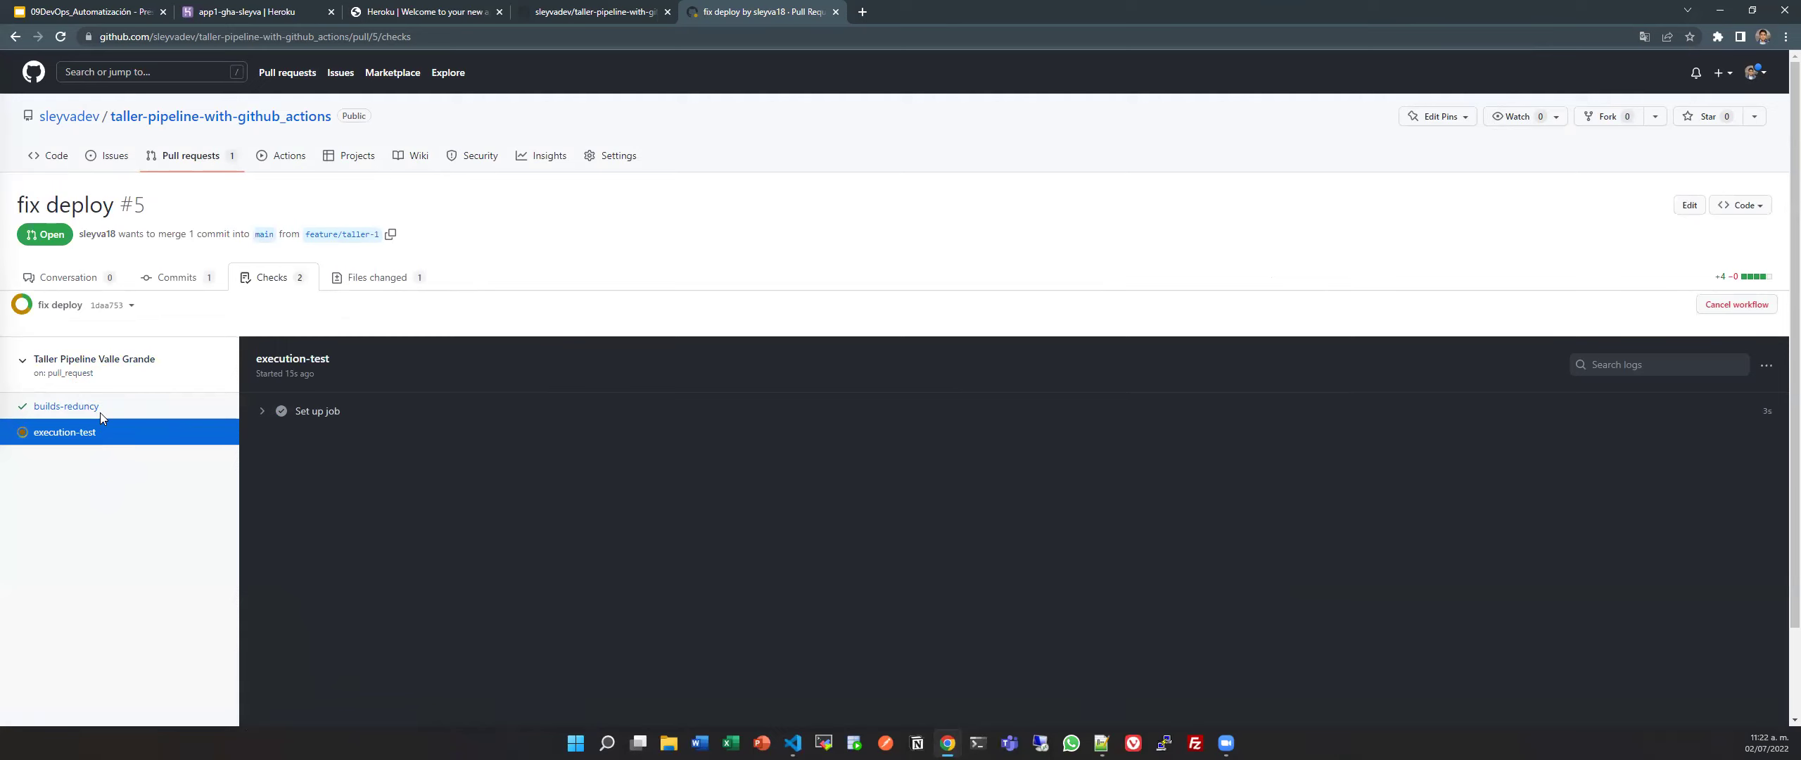
left_click(398, 274)
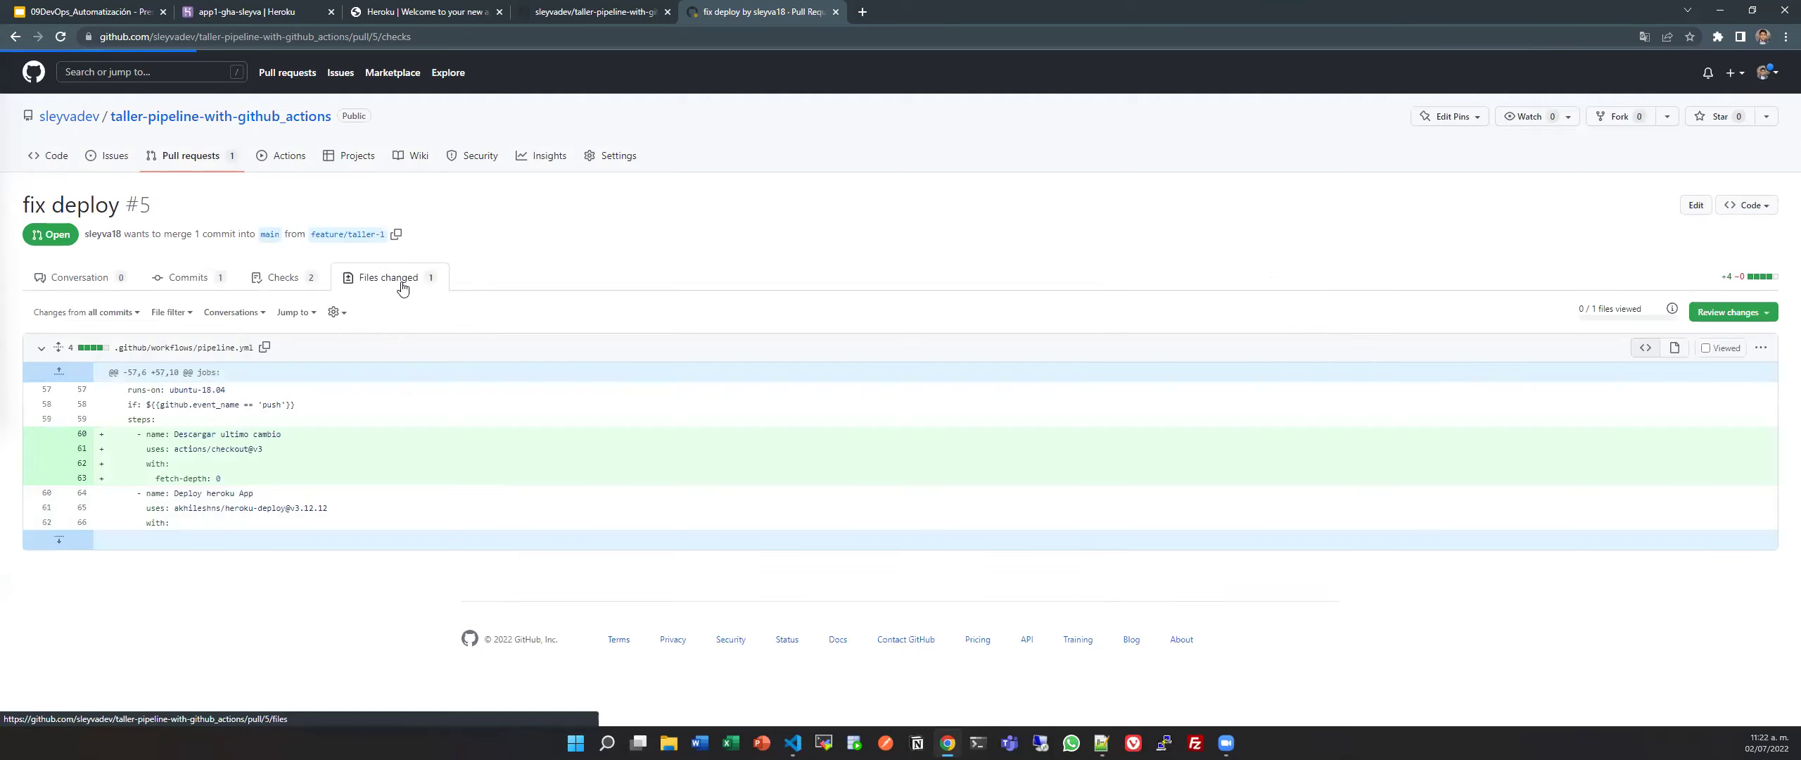
left_click(302, 283)
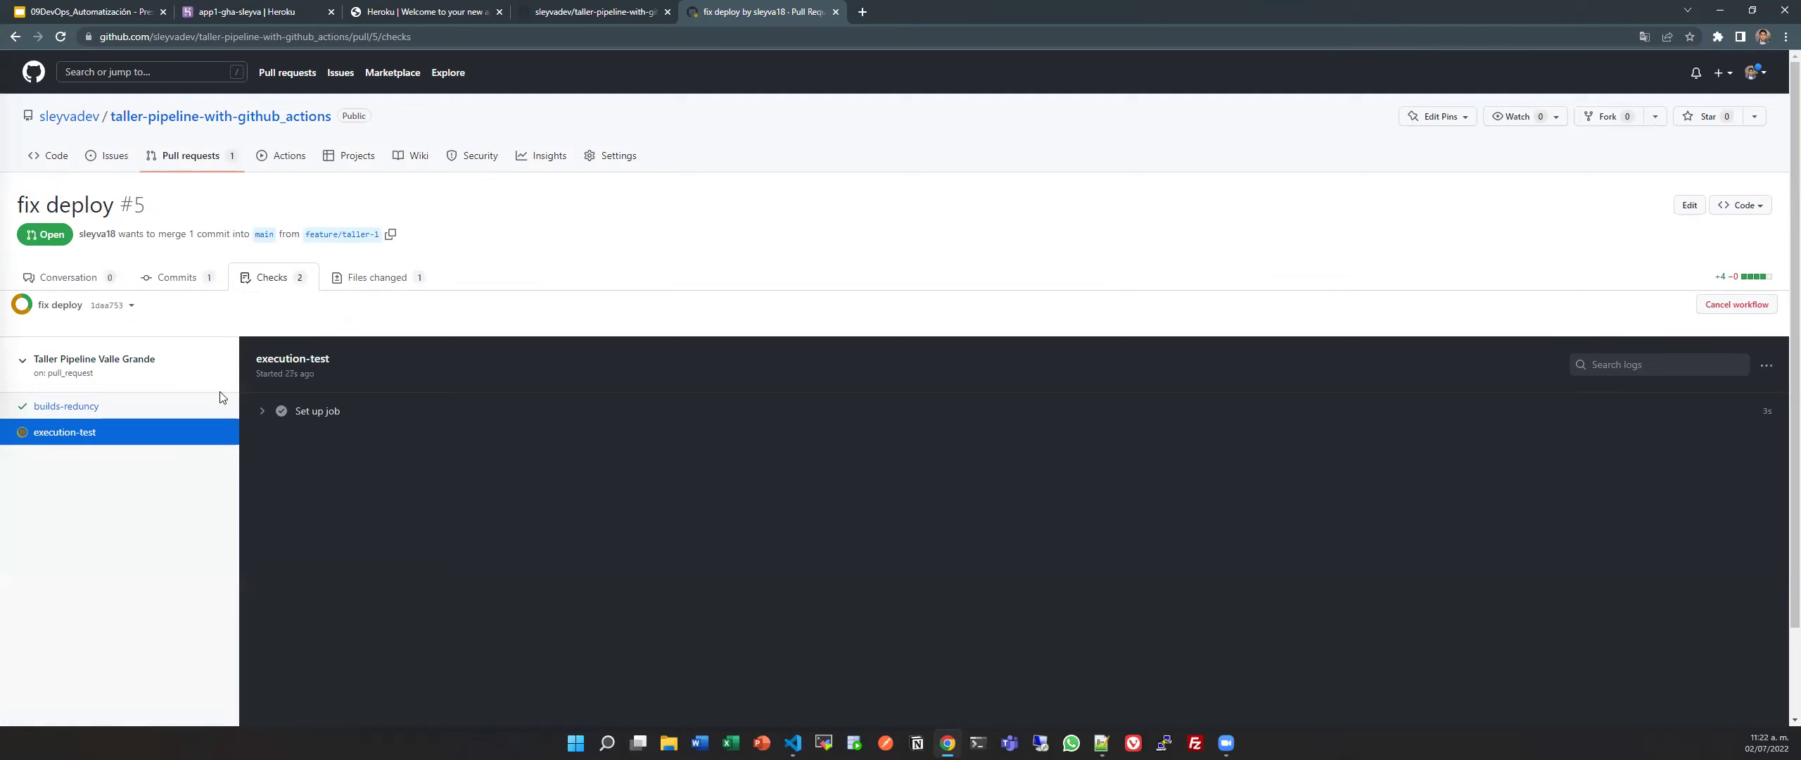
Open fix deploy run #29's execution-test log and expand Ejecucion de Test, showing BUILD SUCCESS.
key("ctrl+shift+Tab")
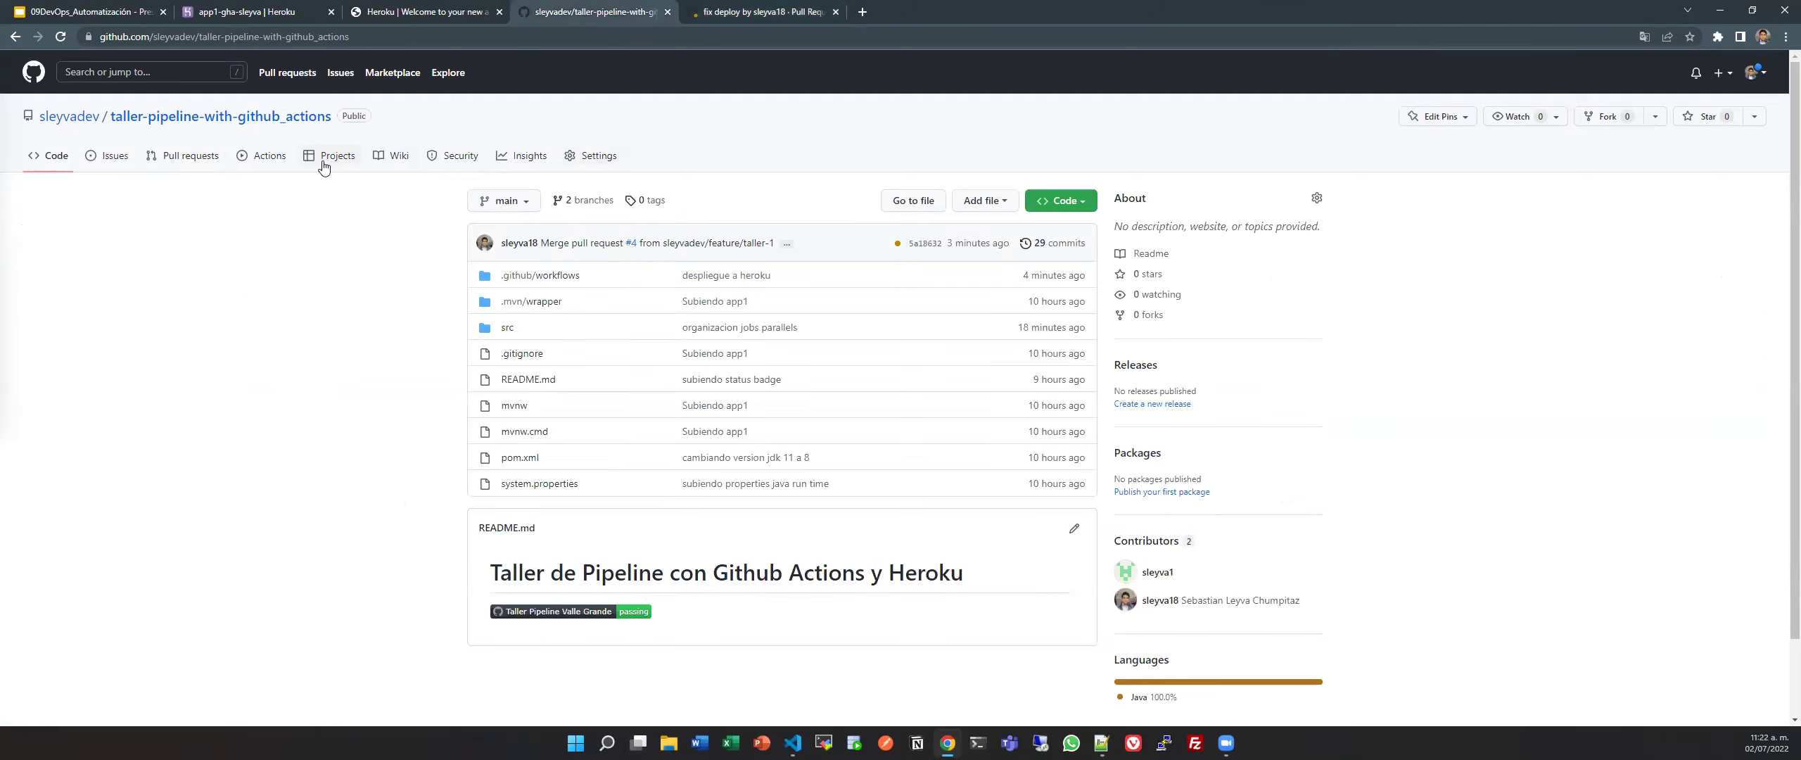
left_click(323, 164)
left_click(266, 155)
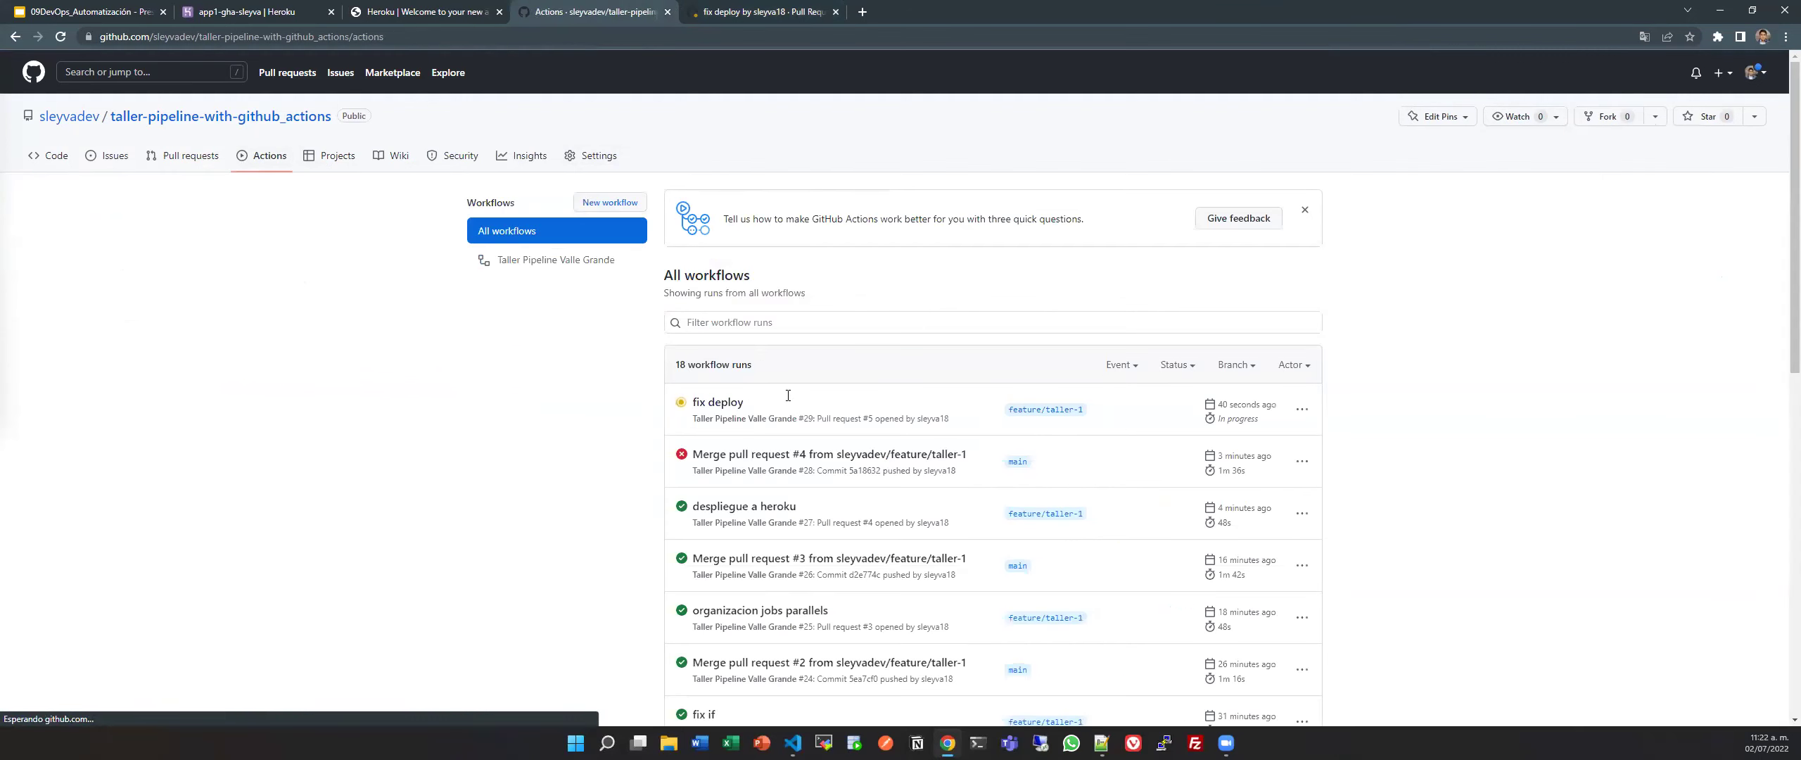
left_click(729, 402)
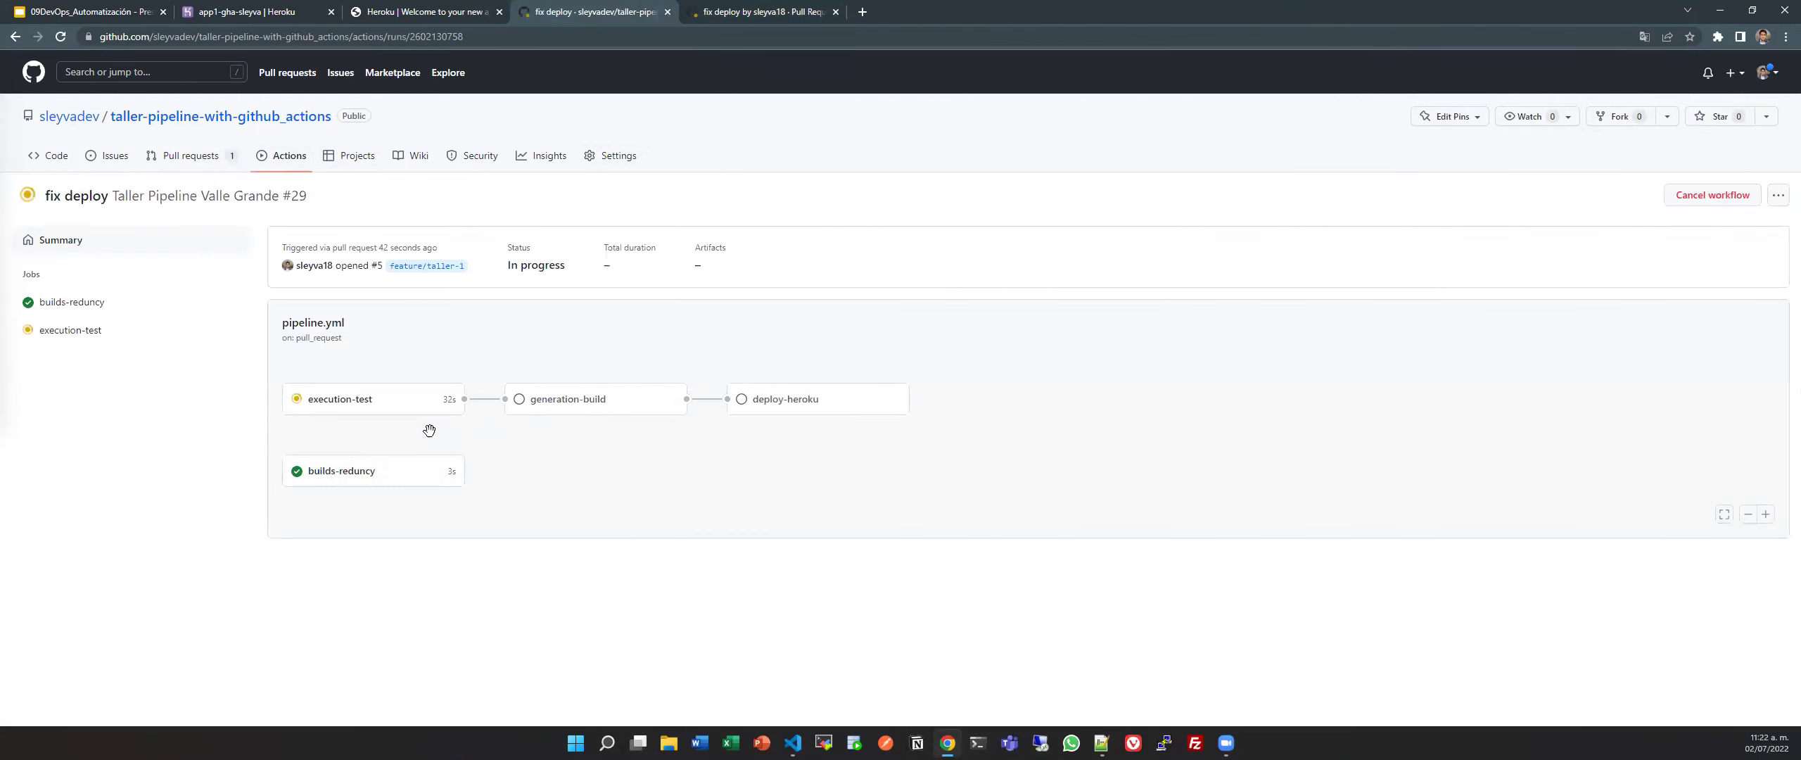
left_click(337, 399)
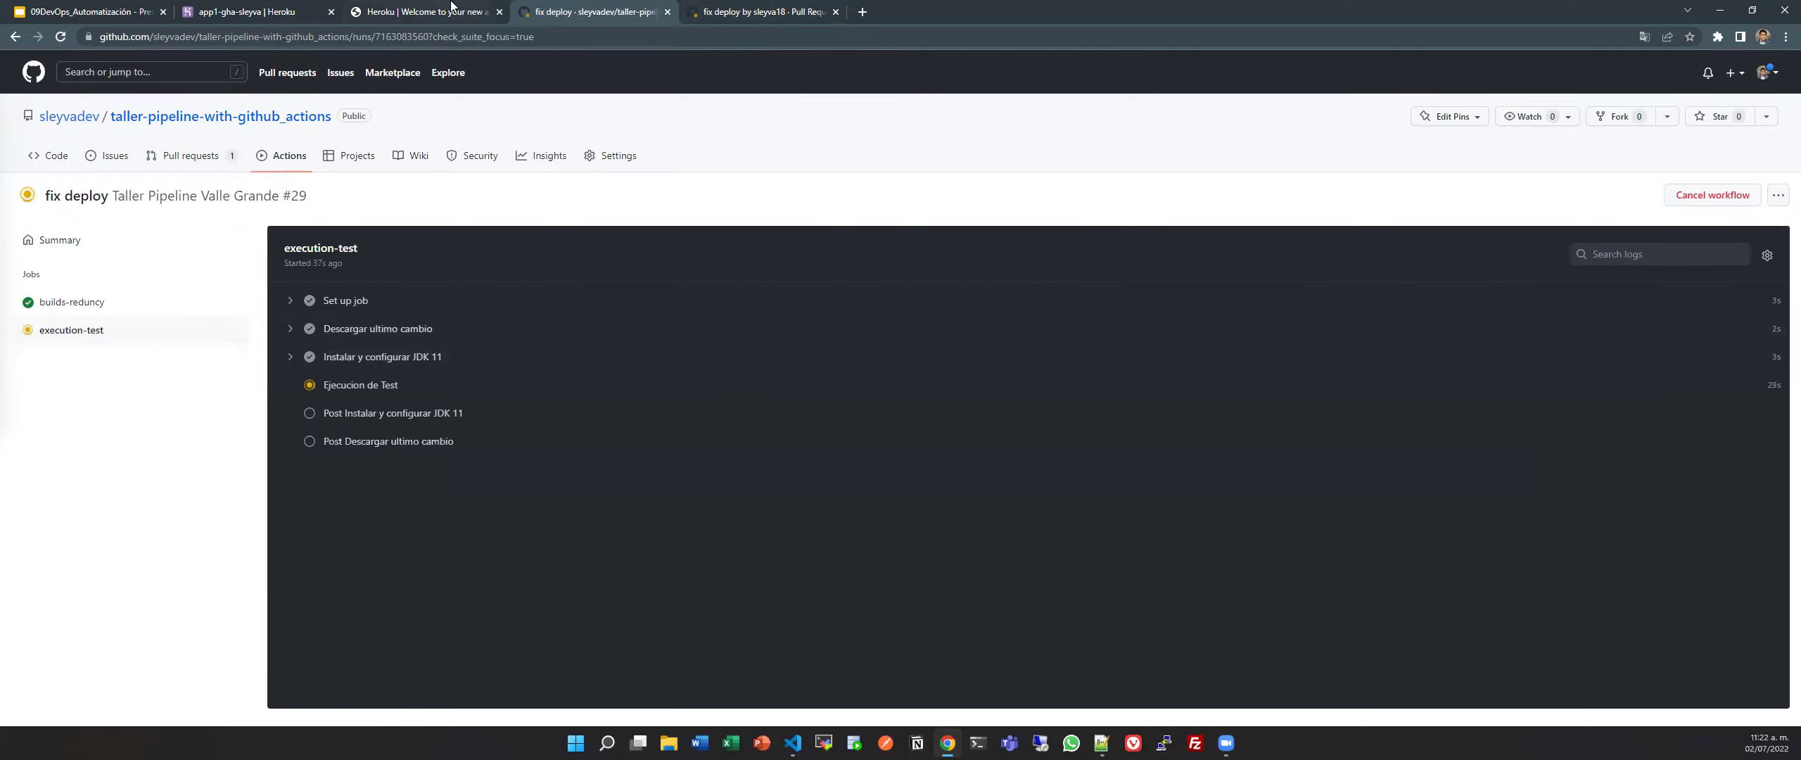
left_click(362, 390)
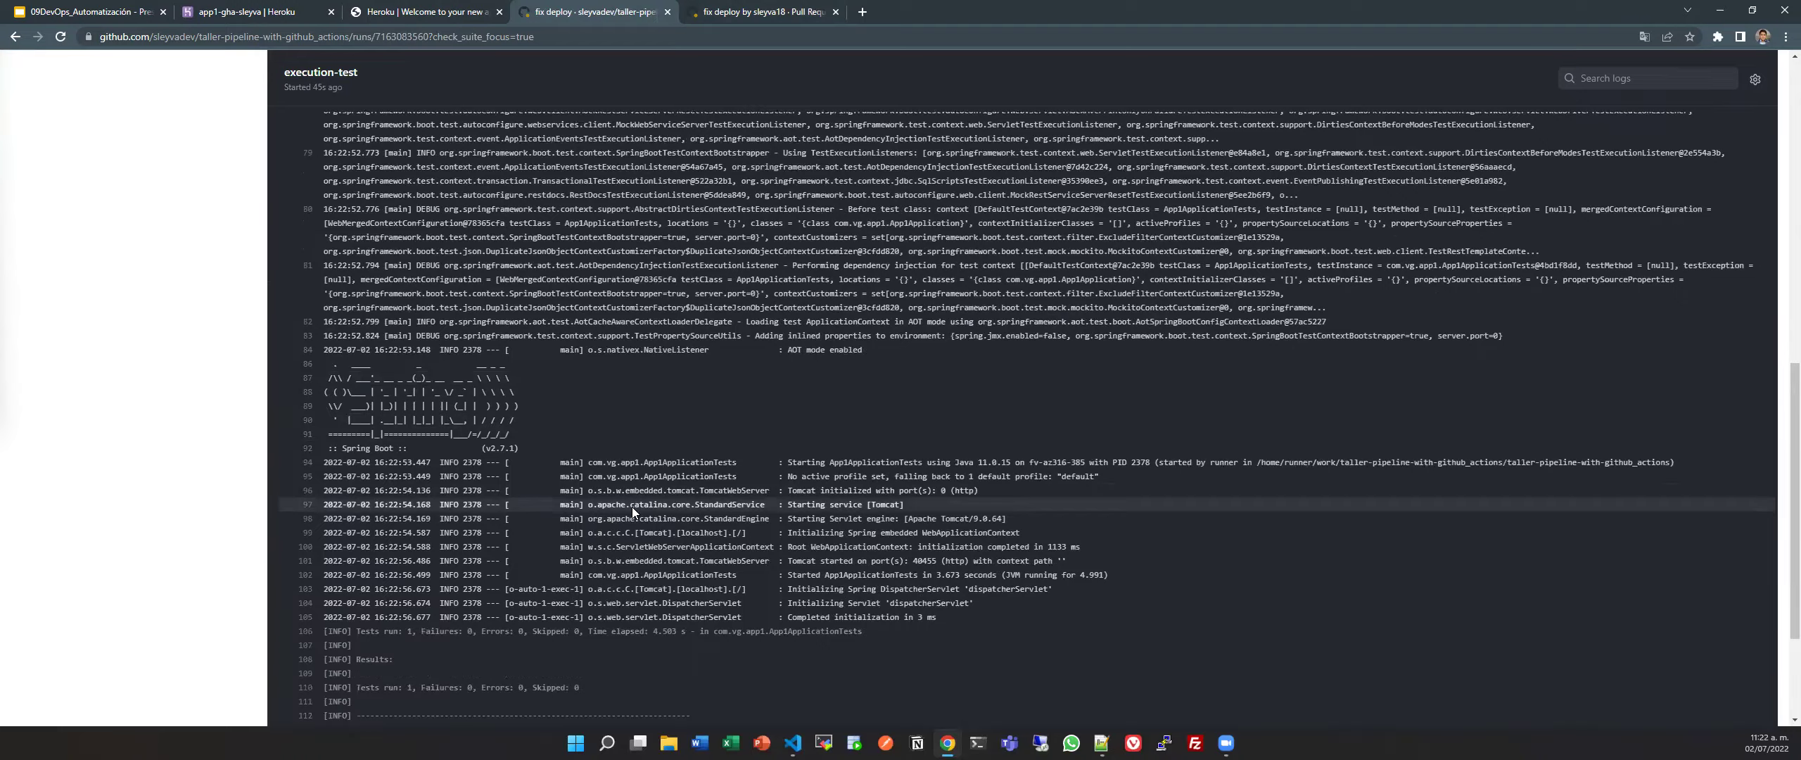
scroll(389, 140, "up", 5)
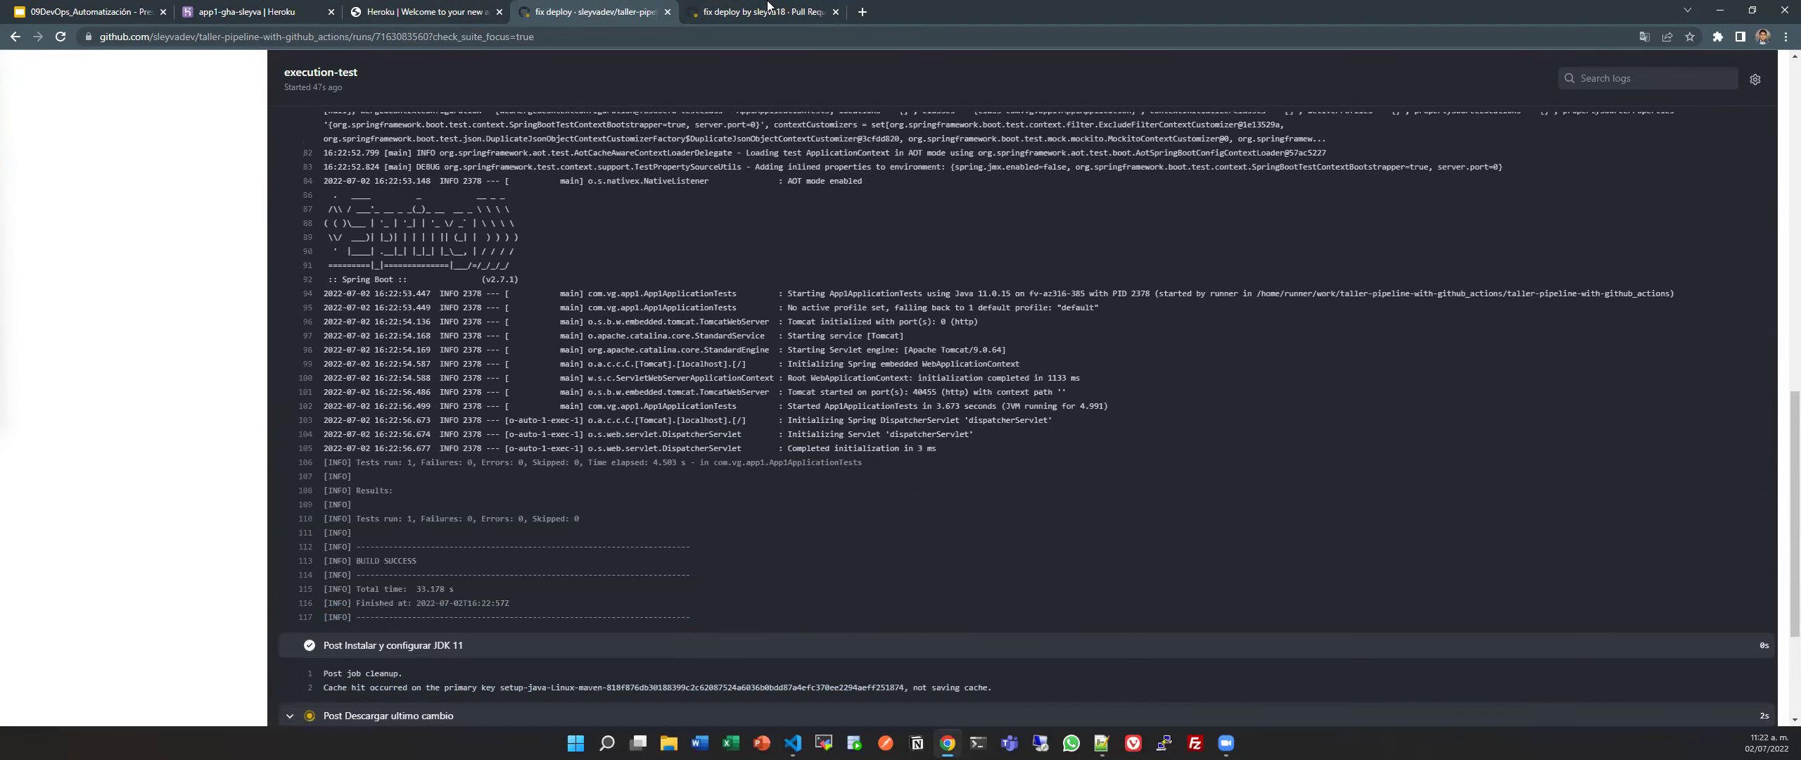
left_click(763, 11)
Merge the fix deploy pull request #5 into main.
left_click(191, 155)
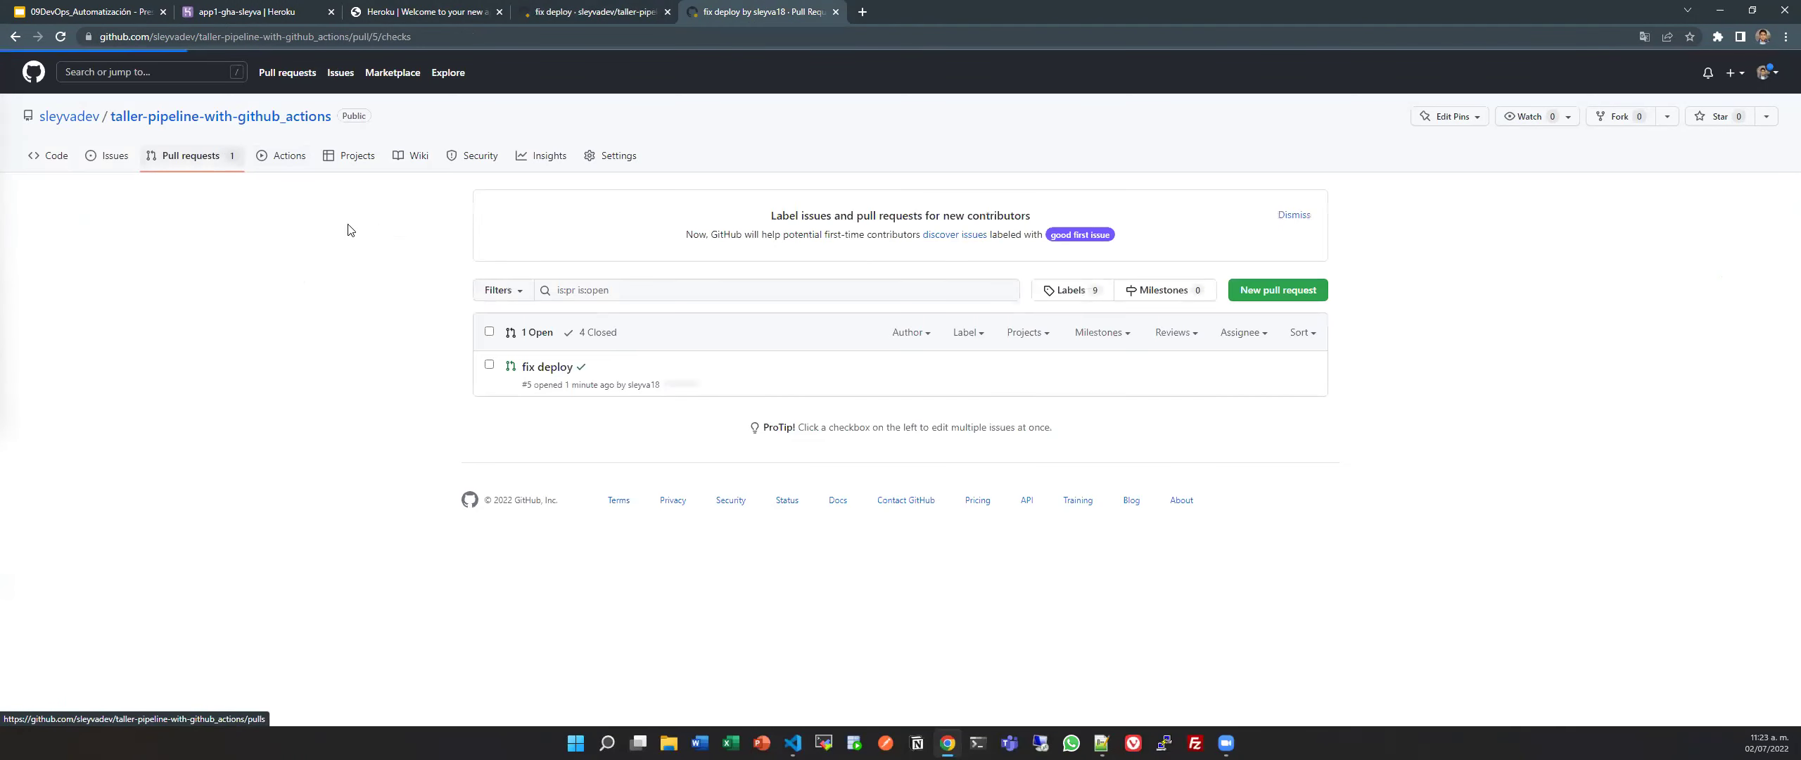
left_click(572, 367)
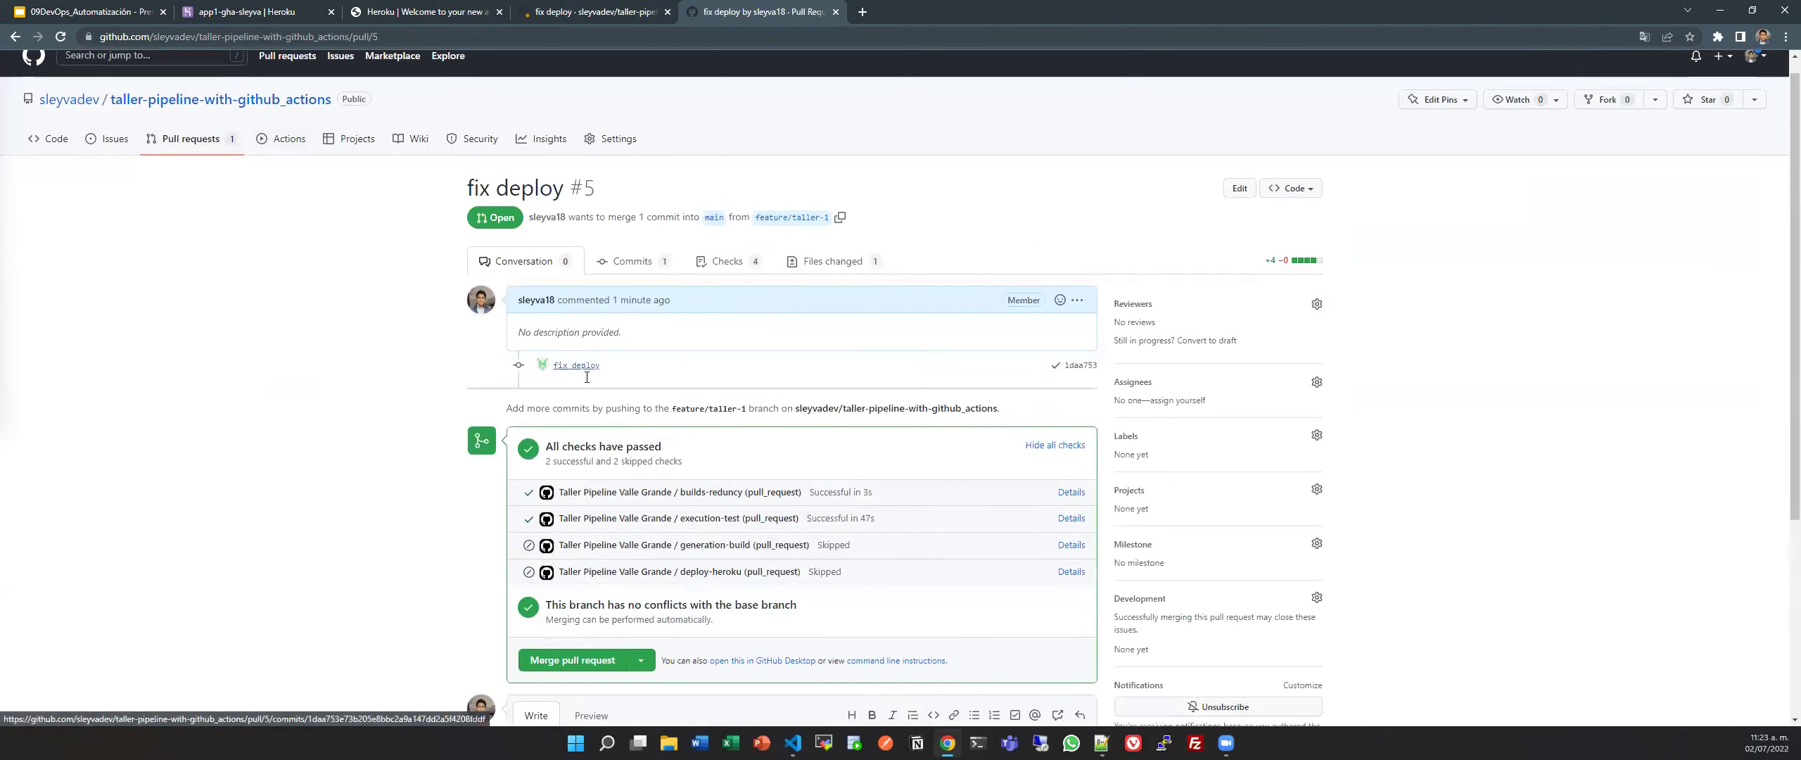
scroll(607, 470, "down", 3)
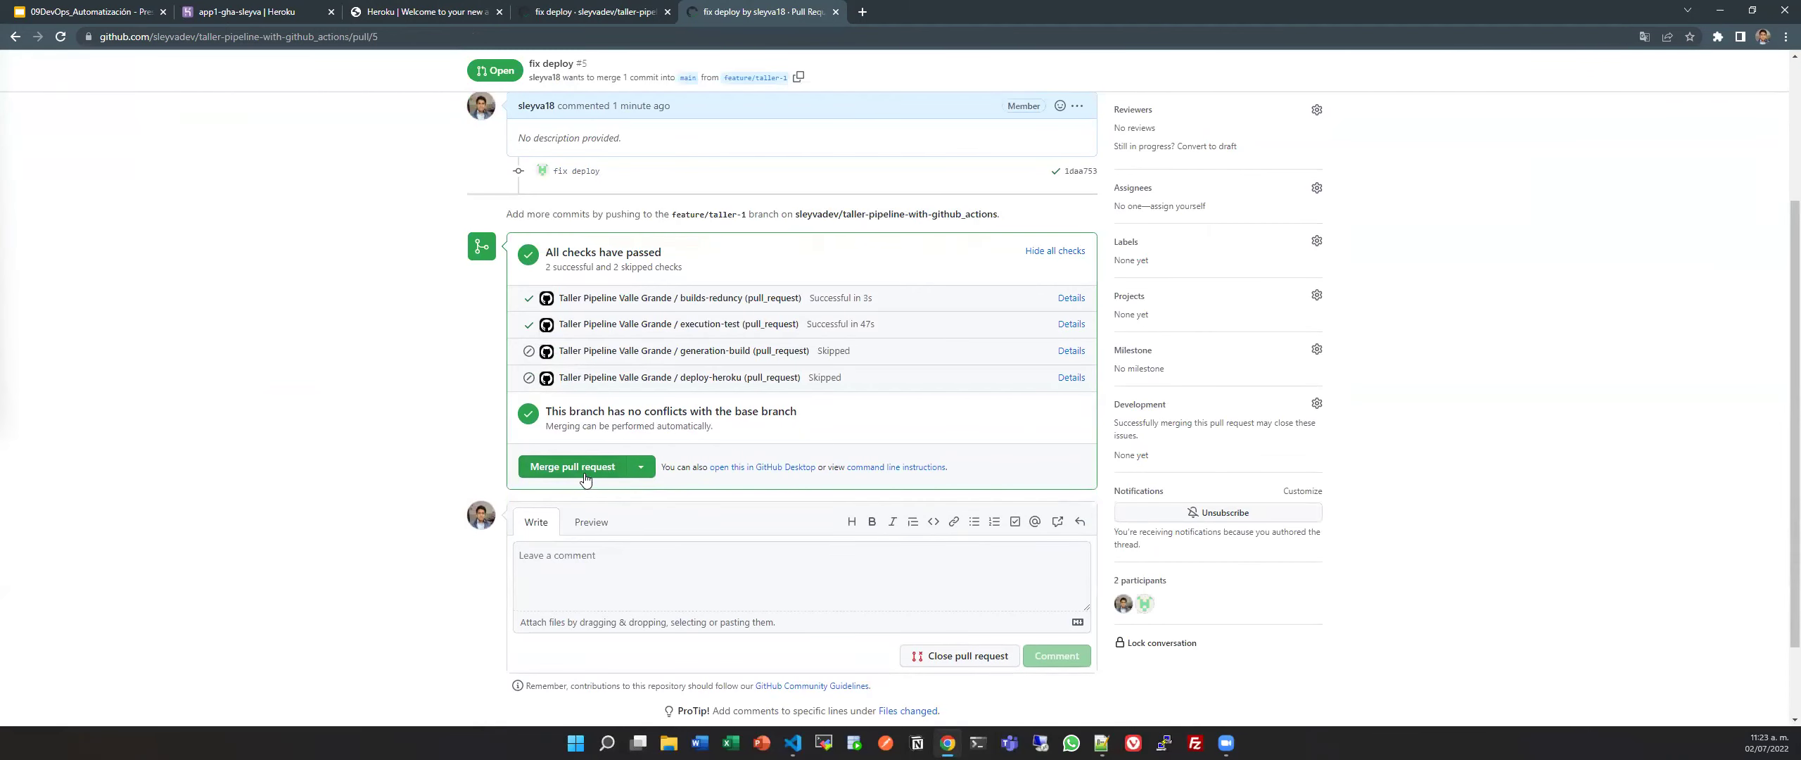
left_click(584, 472)
left_click(553, 337)
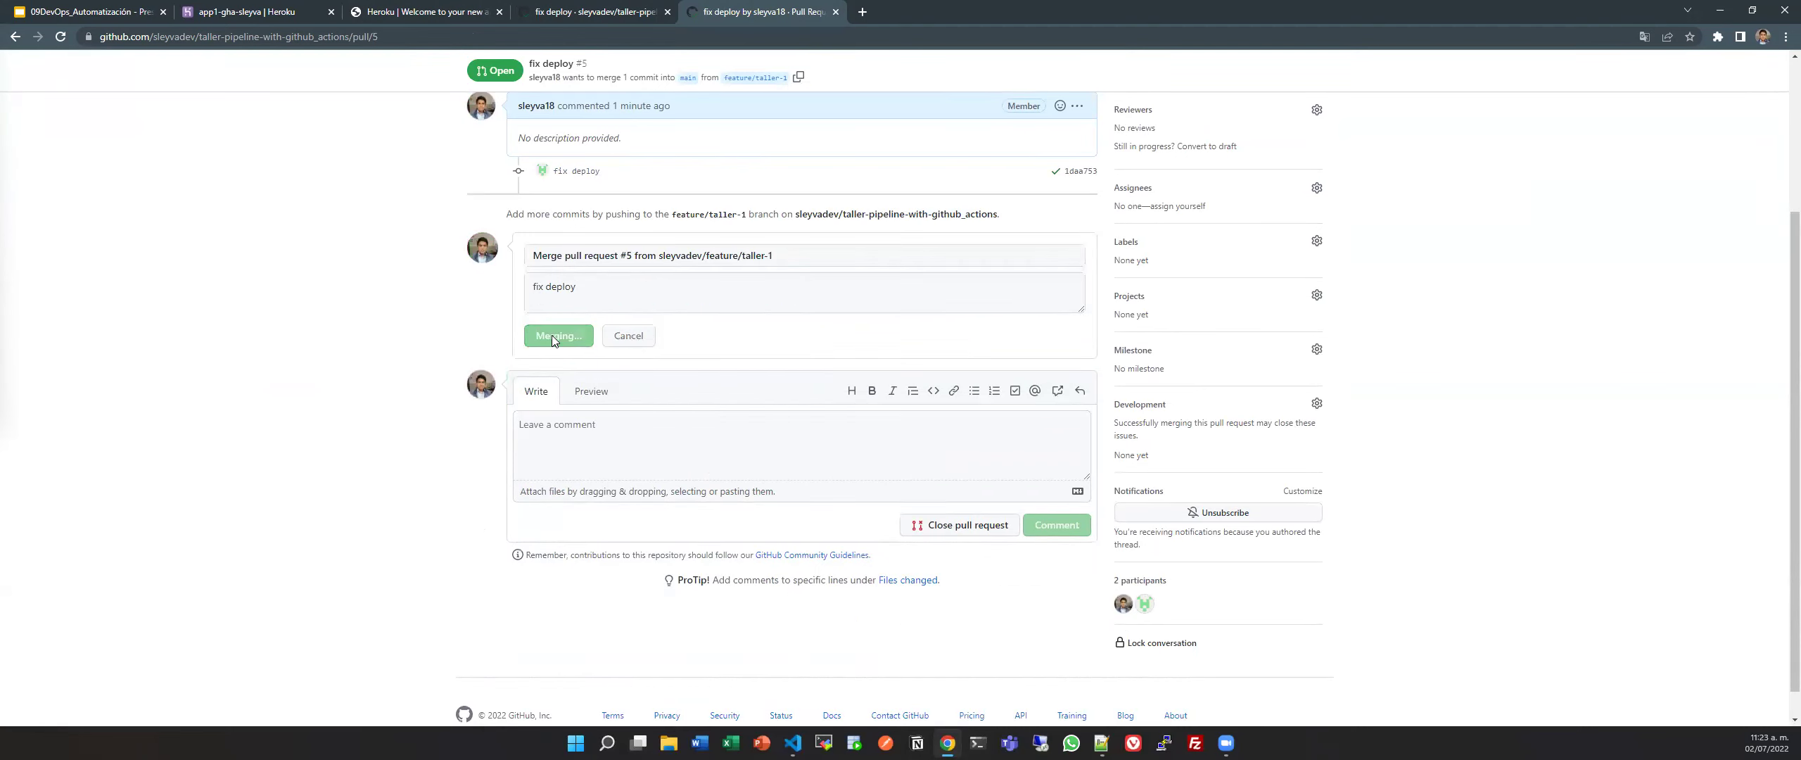
Open the 'Merge pull request #5' workflow run in Actions.
scroll(274, 176, "up", 3)
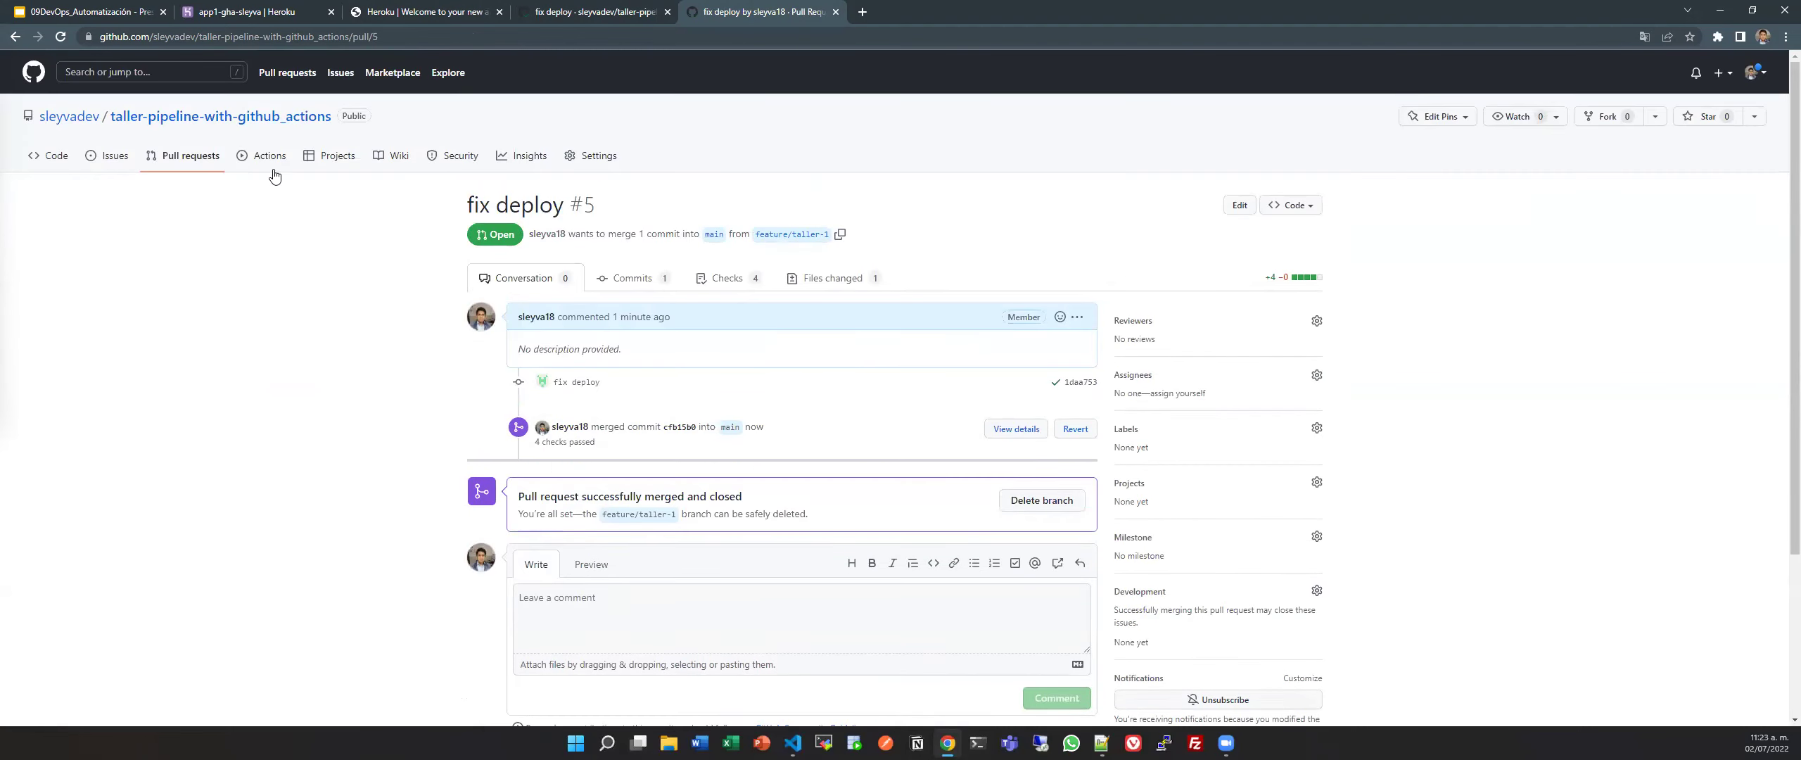
left_click(274, 161)
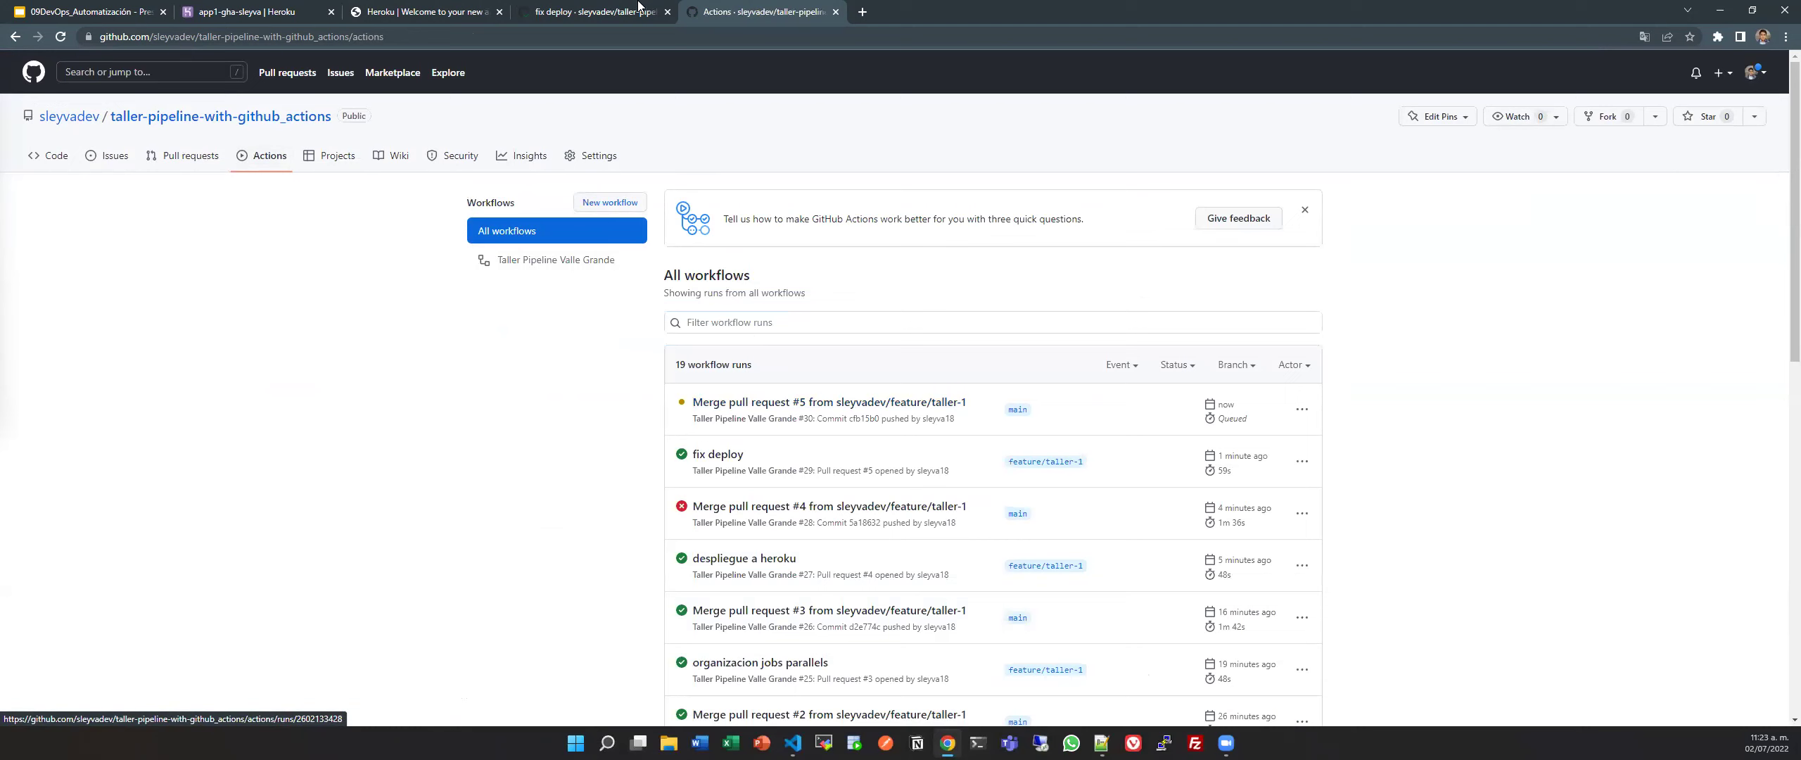
left_click(667, 12)
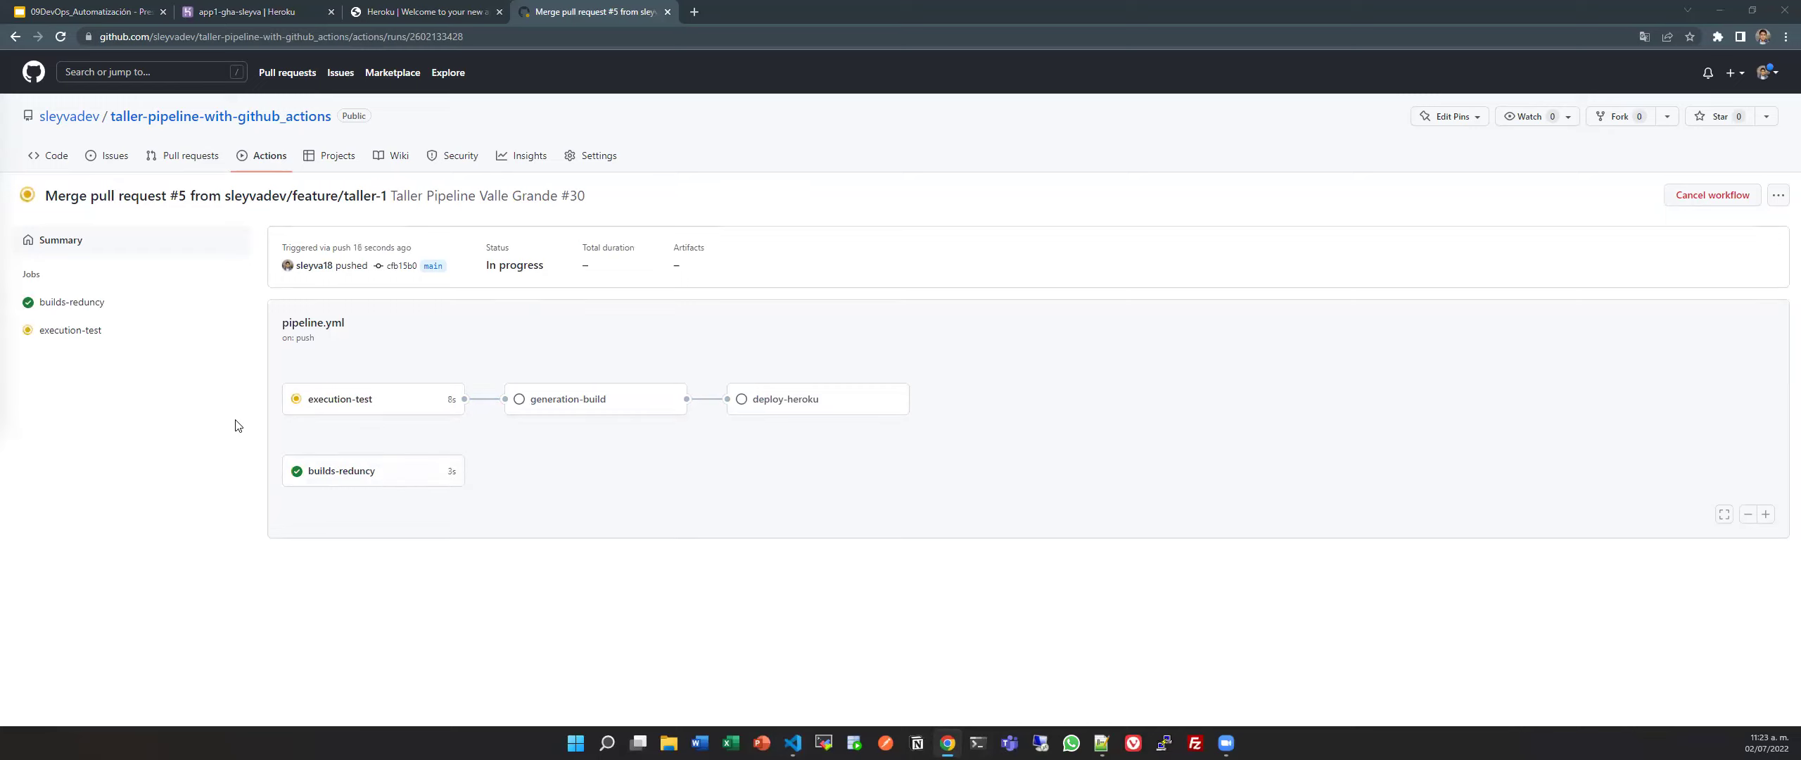
In pipeline.yml, inspect the jobs key, builds-reduncy's runs-on line and the cancel-workflow-action step.
key("alt+Tab")
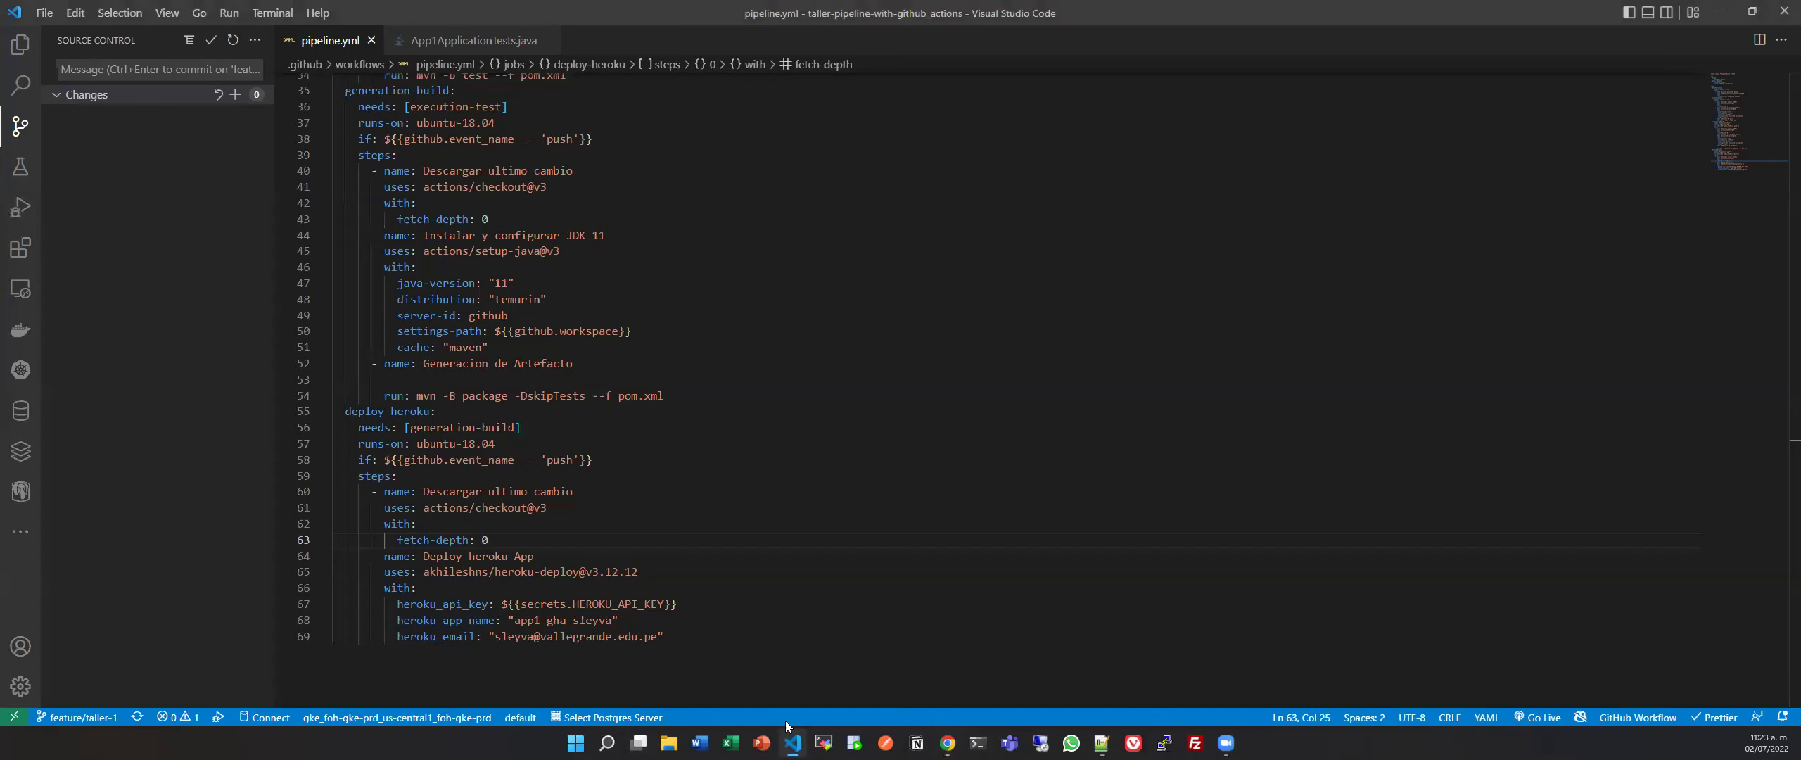
scroll(738, 670, "up", 6)
scroll(738, 670, "up", 3)
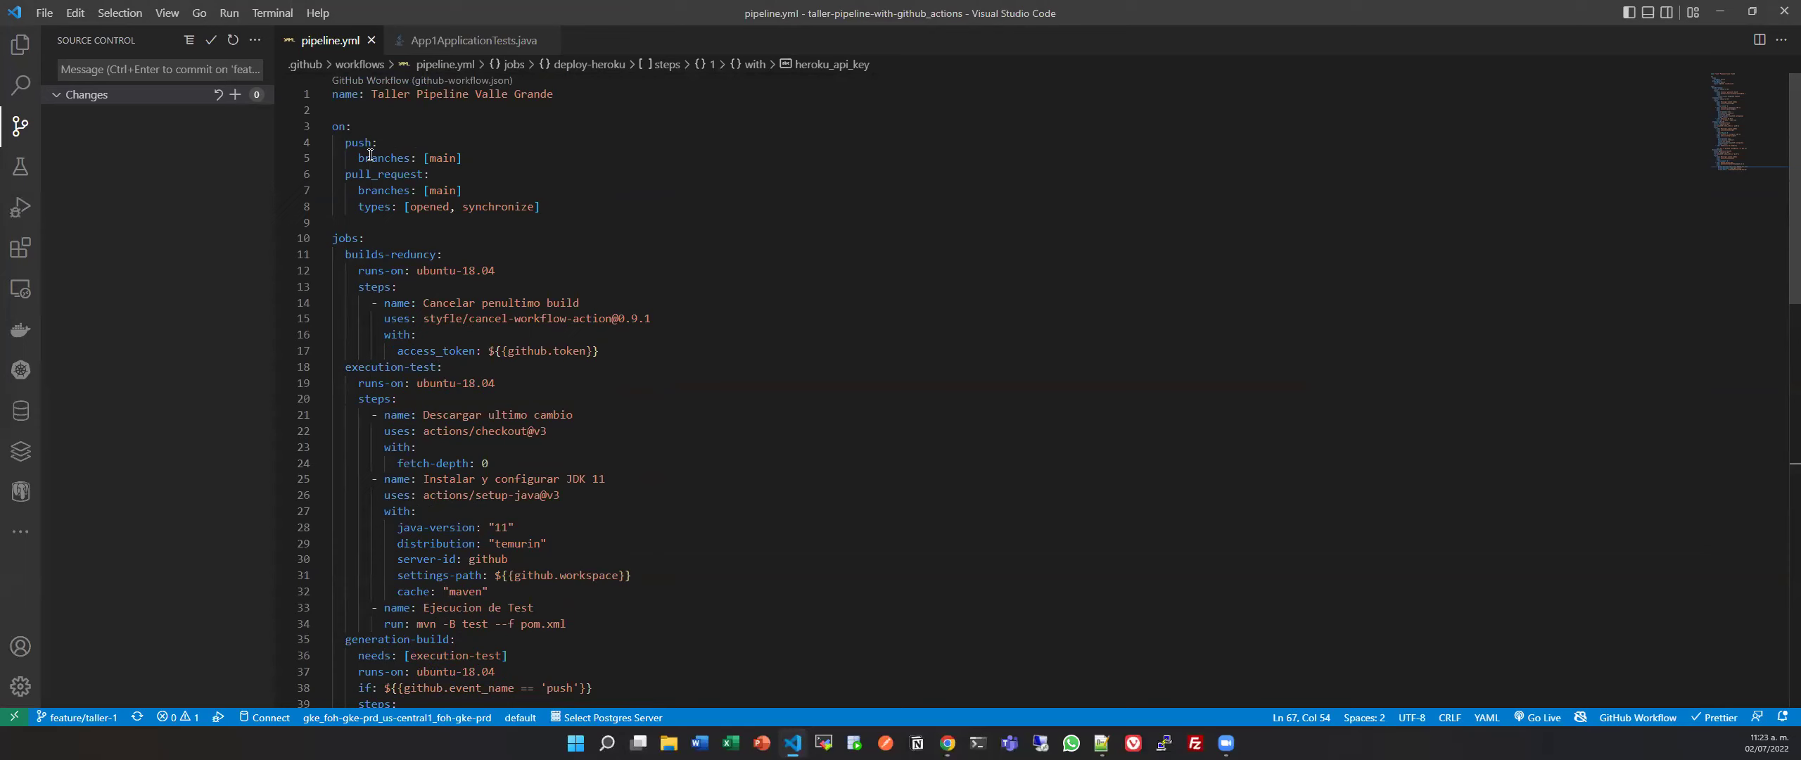
mouse_move(343, 131)
left_click(407, 237)
key("shift+Home")
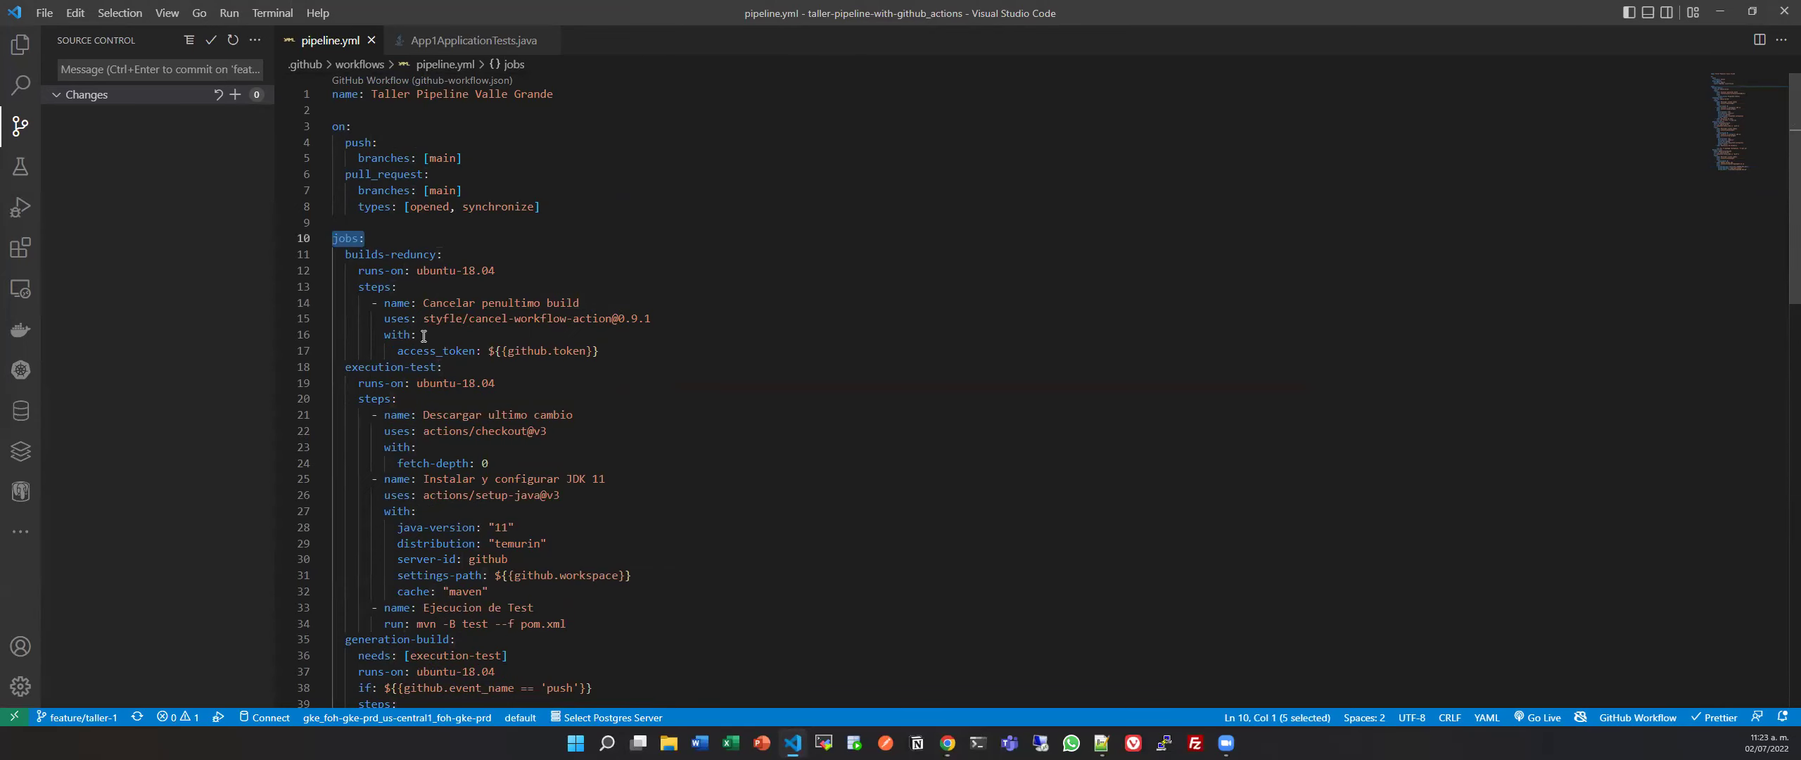
left_click_drag(357, 270, 579, 272)
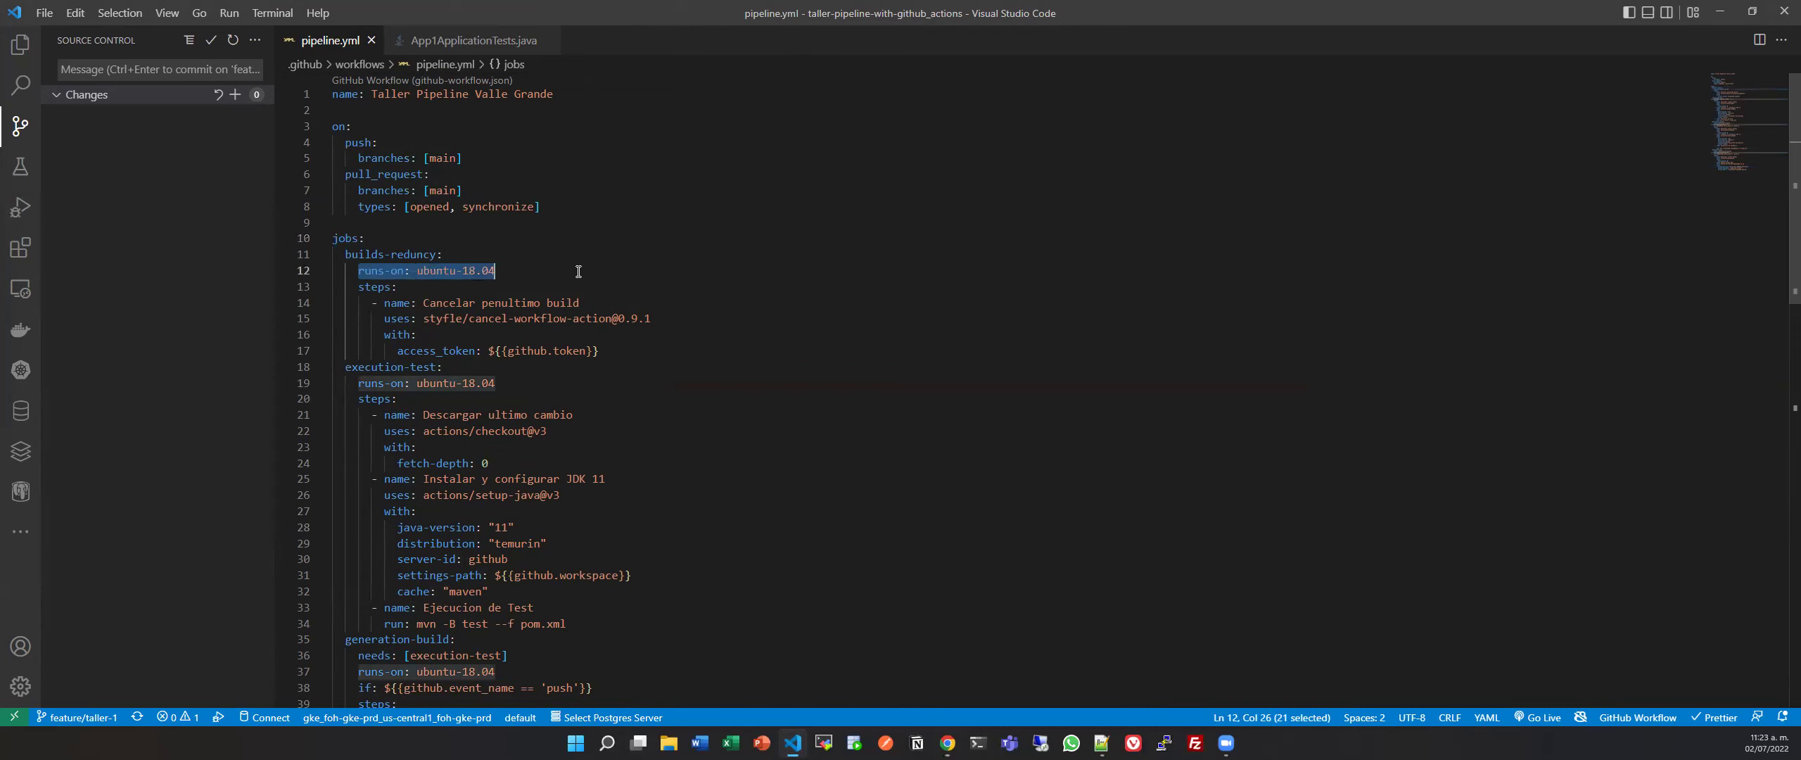
left_click(588, 270)
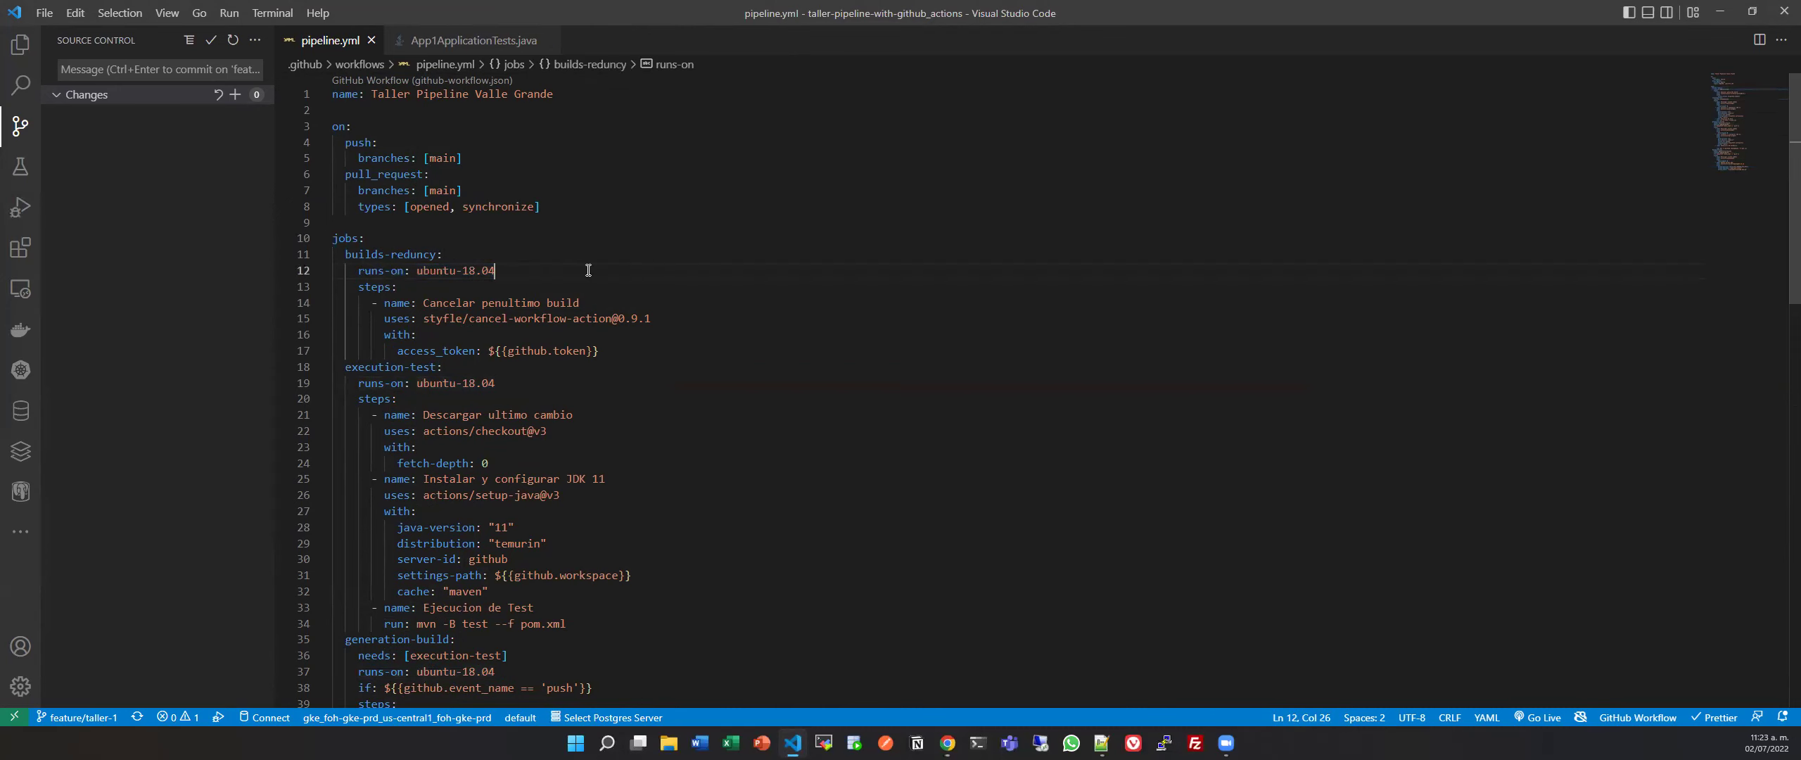
left_click(340, 287)
left_click_drag(364, 287, 429, 303)
scroll(536, 293, "down", 2)
left_click(571, 265)
left_click_drag(426, 228, 658, 228)
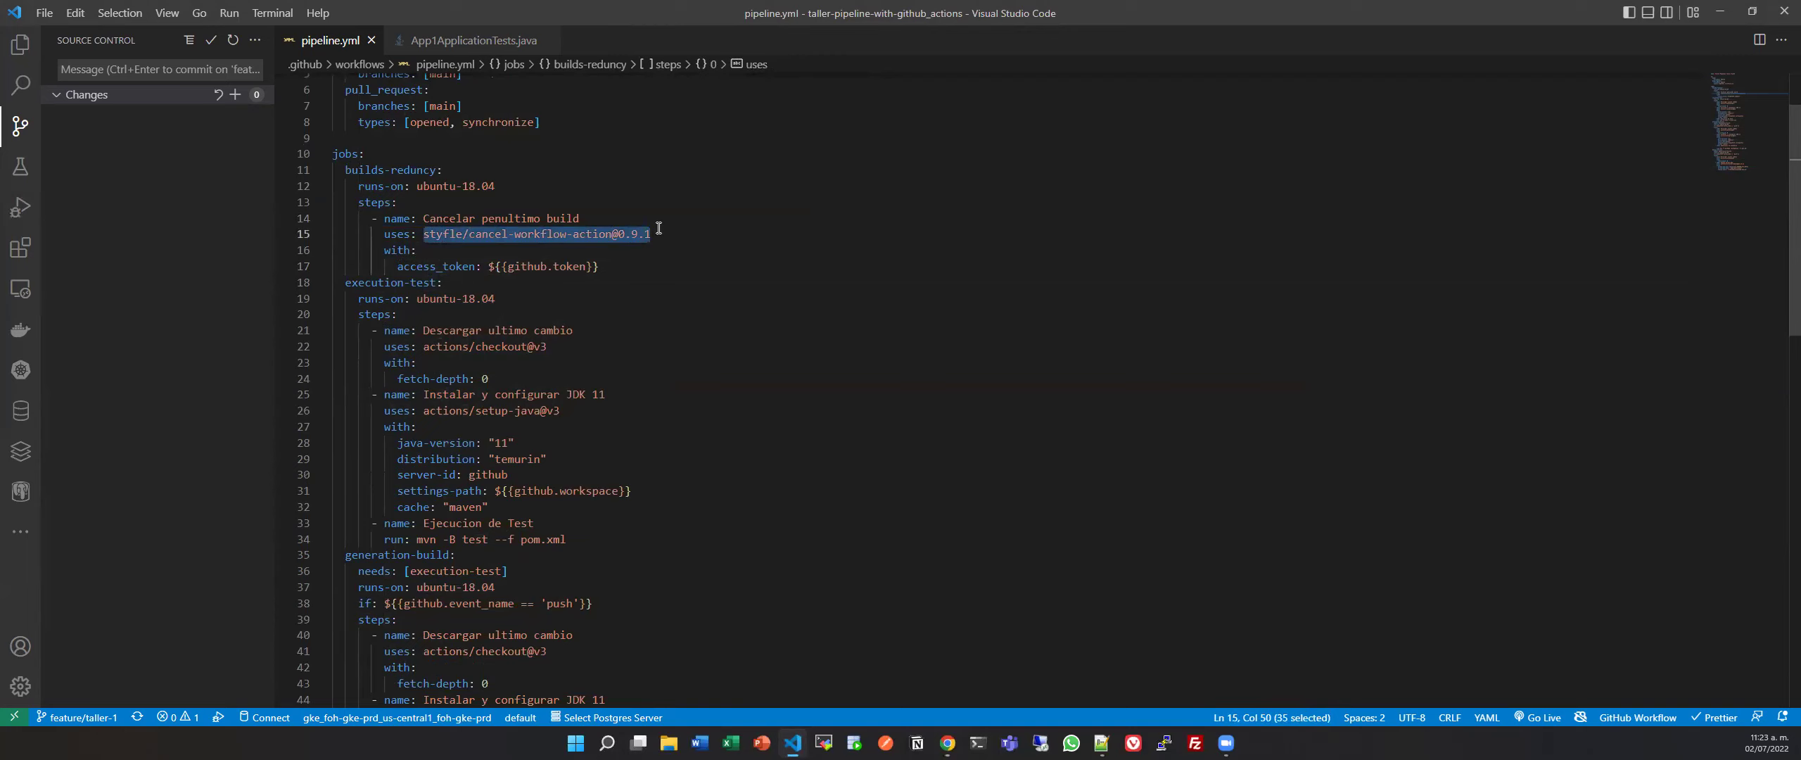
Check the deploy-heroku job's push condition and its generation-build dependency.
scroll(370, 308, "down", 1)
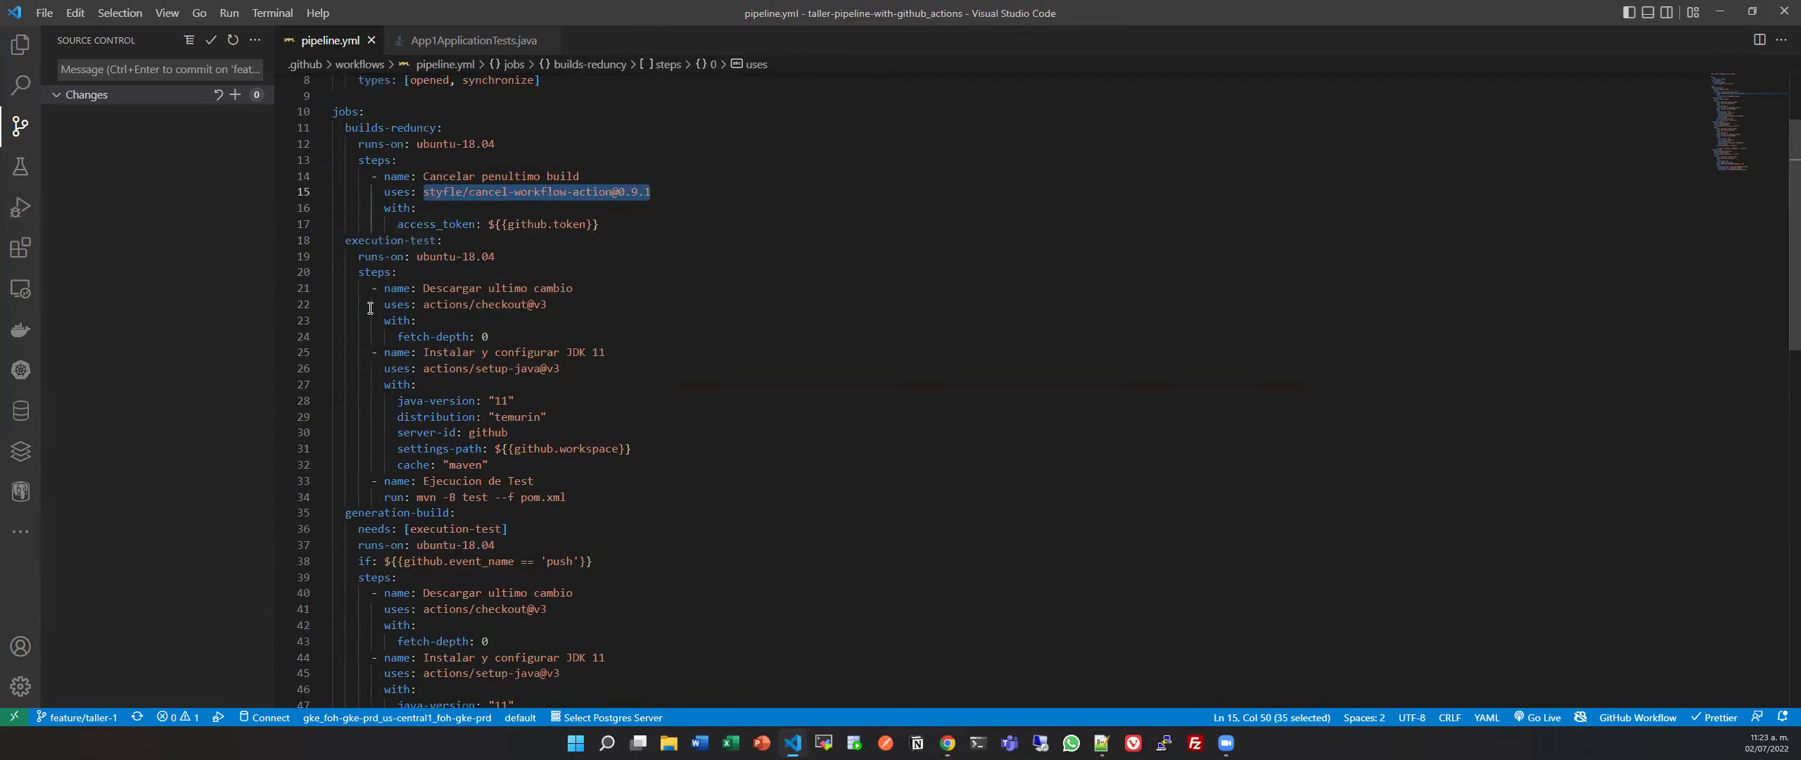
scroll(378, 346, "down", 10)
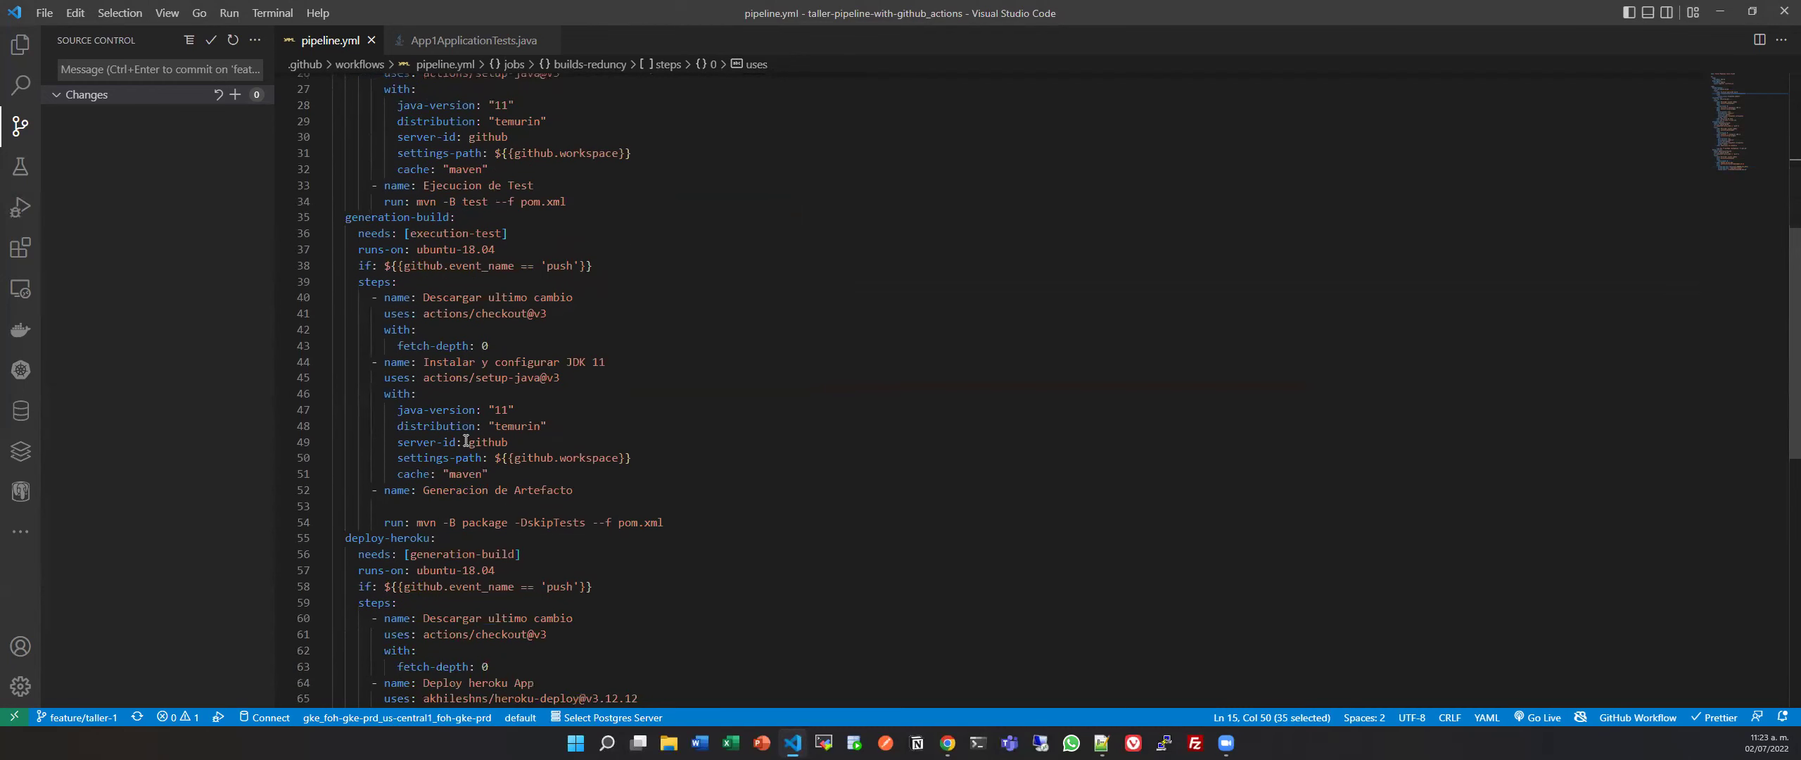
left_click_drag(359, 375, 617, 375)
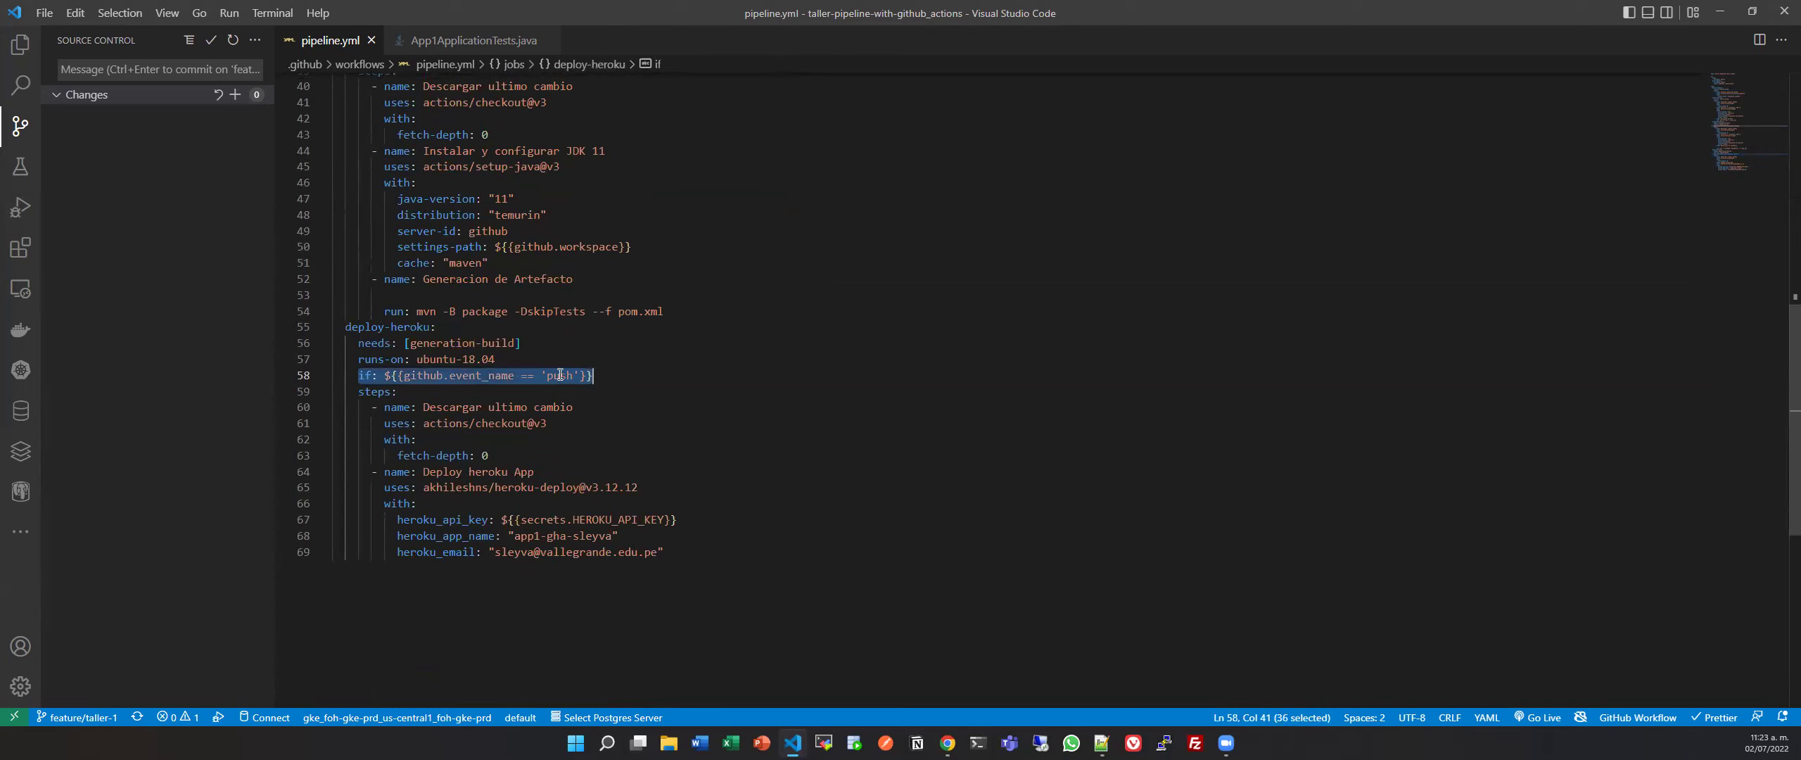
left_click(462, 407)
left_click_drag(358, 342, 603, 342)
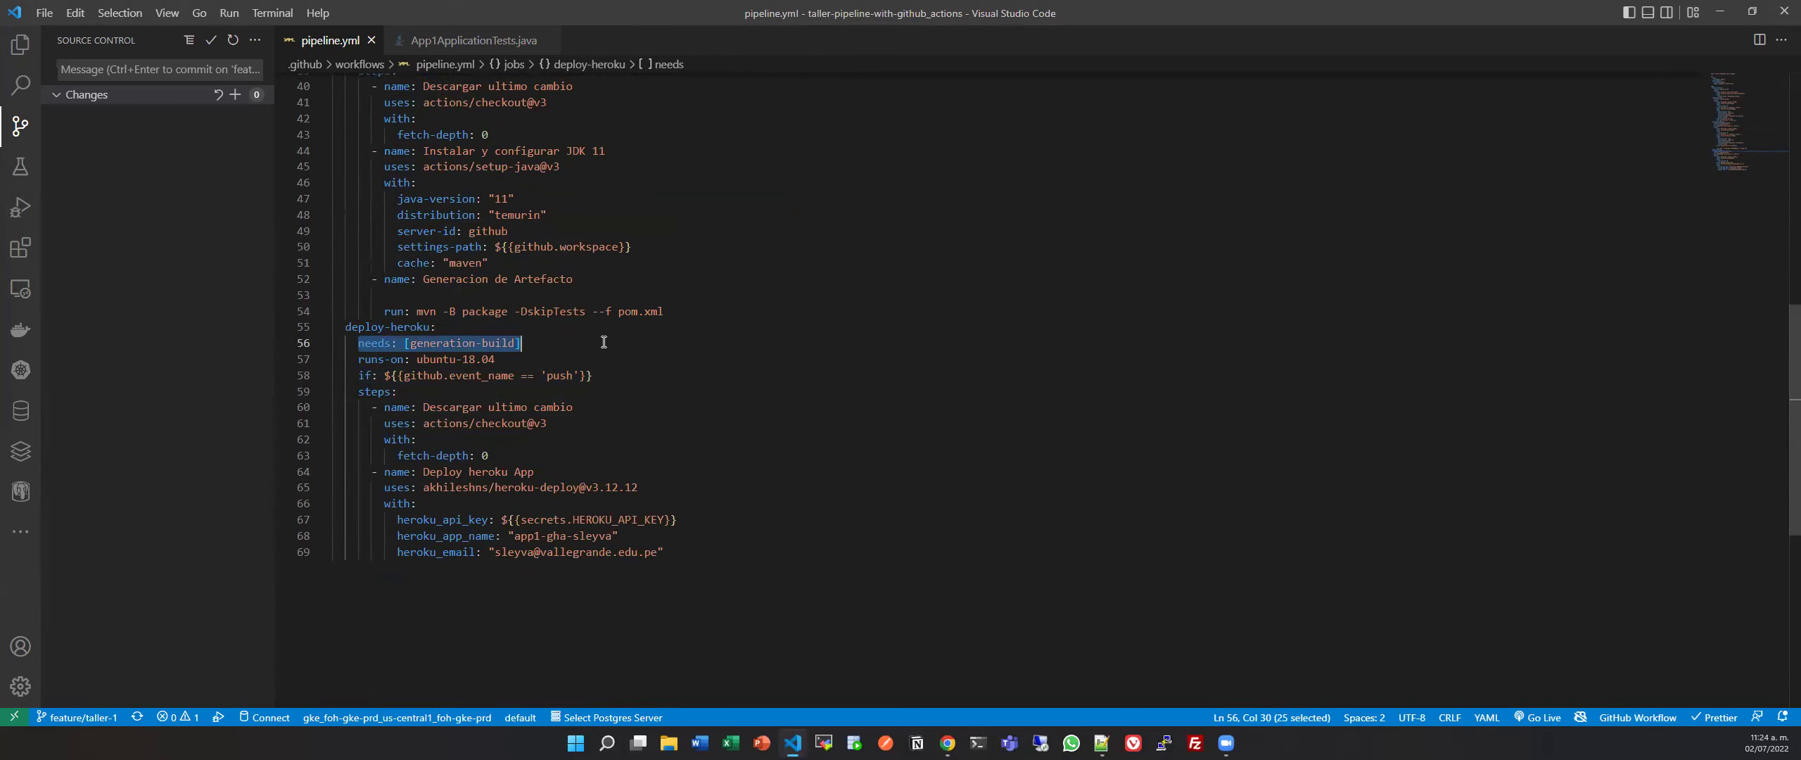
scroll(604, 342, "up", 10)
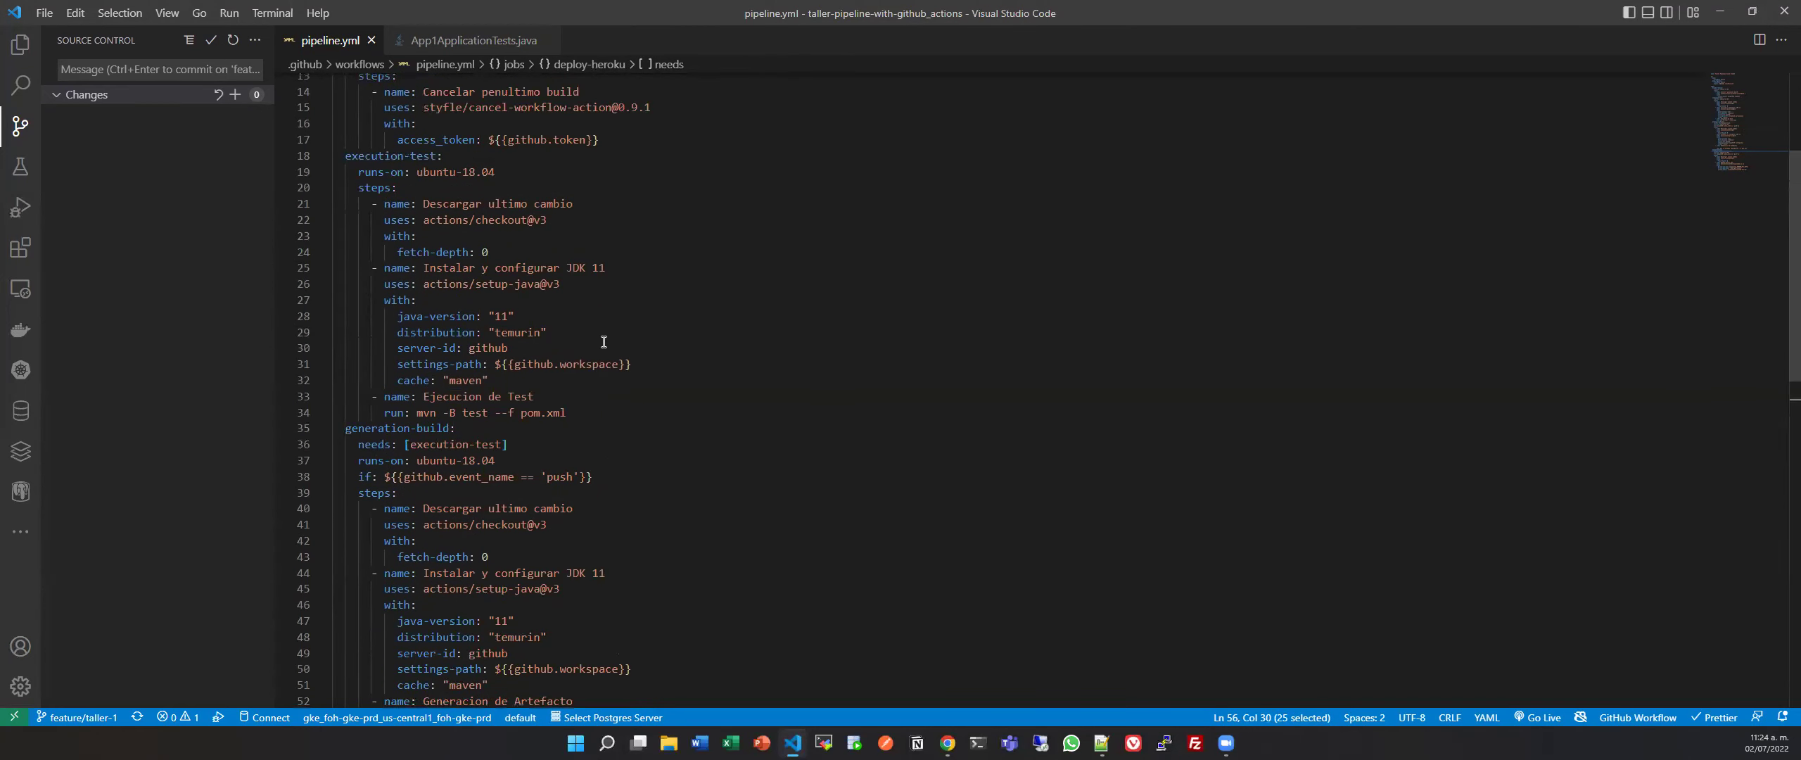
scroll(603, 342, "down", 10)
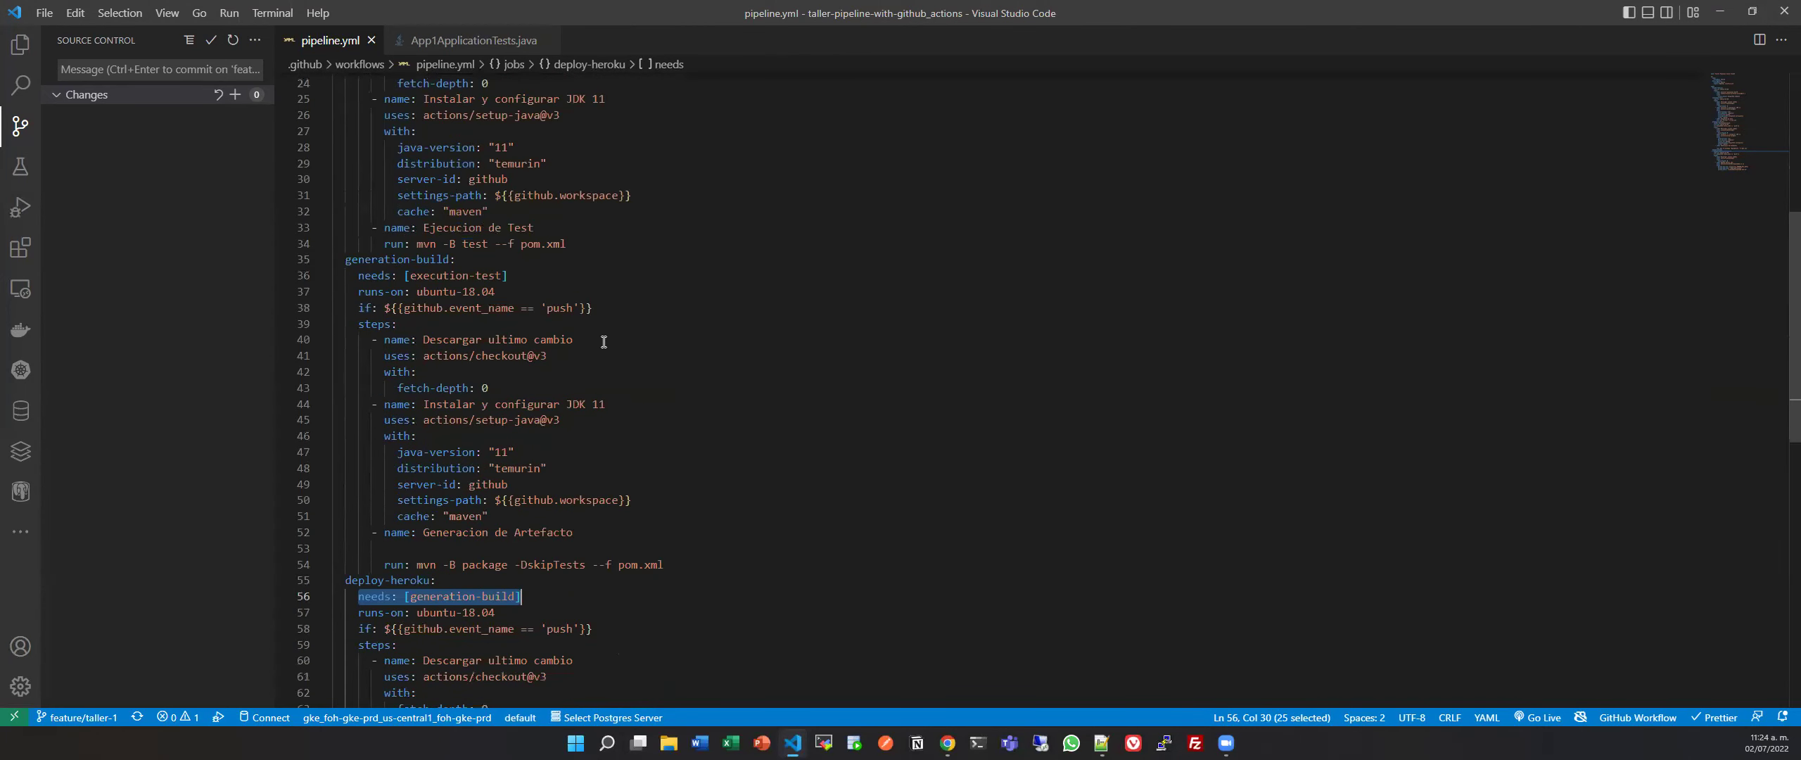
left_click(674, 385)
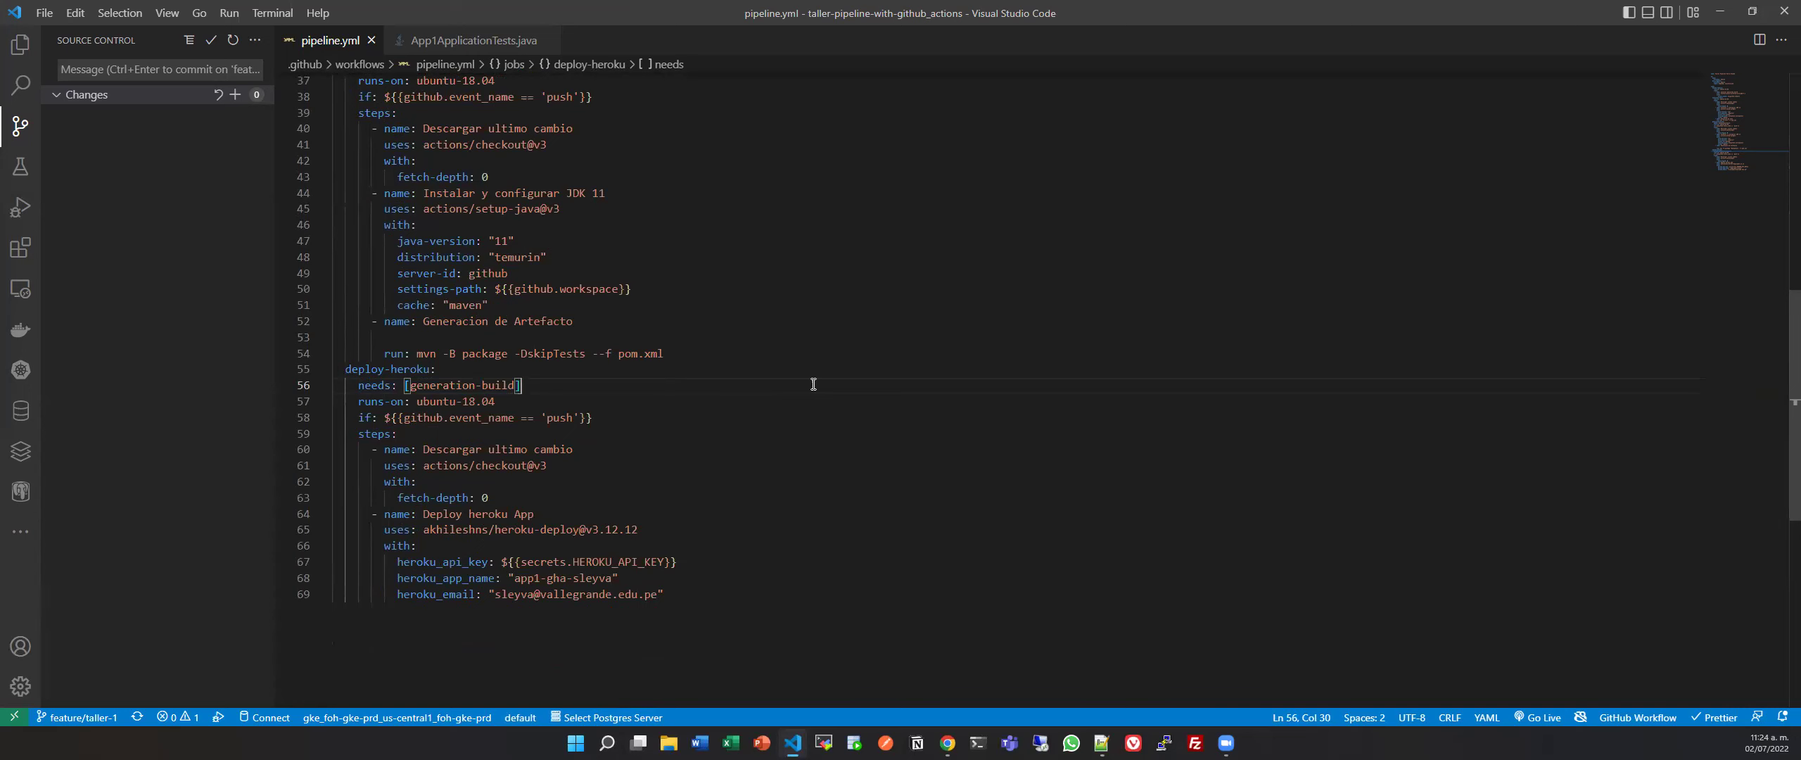
scroll(813, 384, "up", 2)
scroll(813, 384, "up", 10)
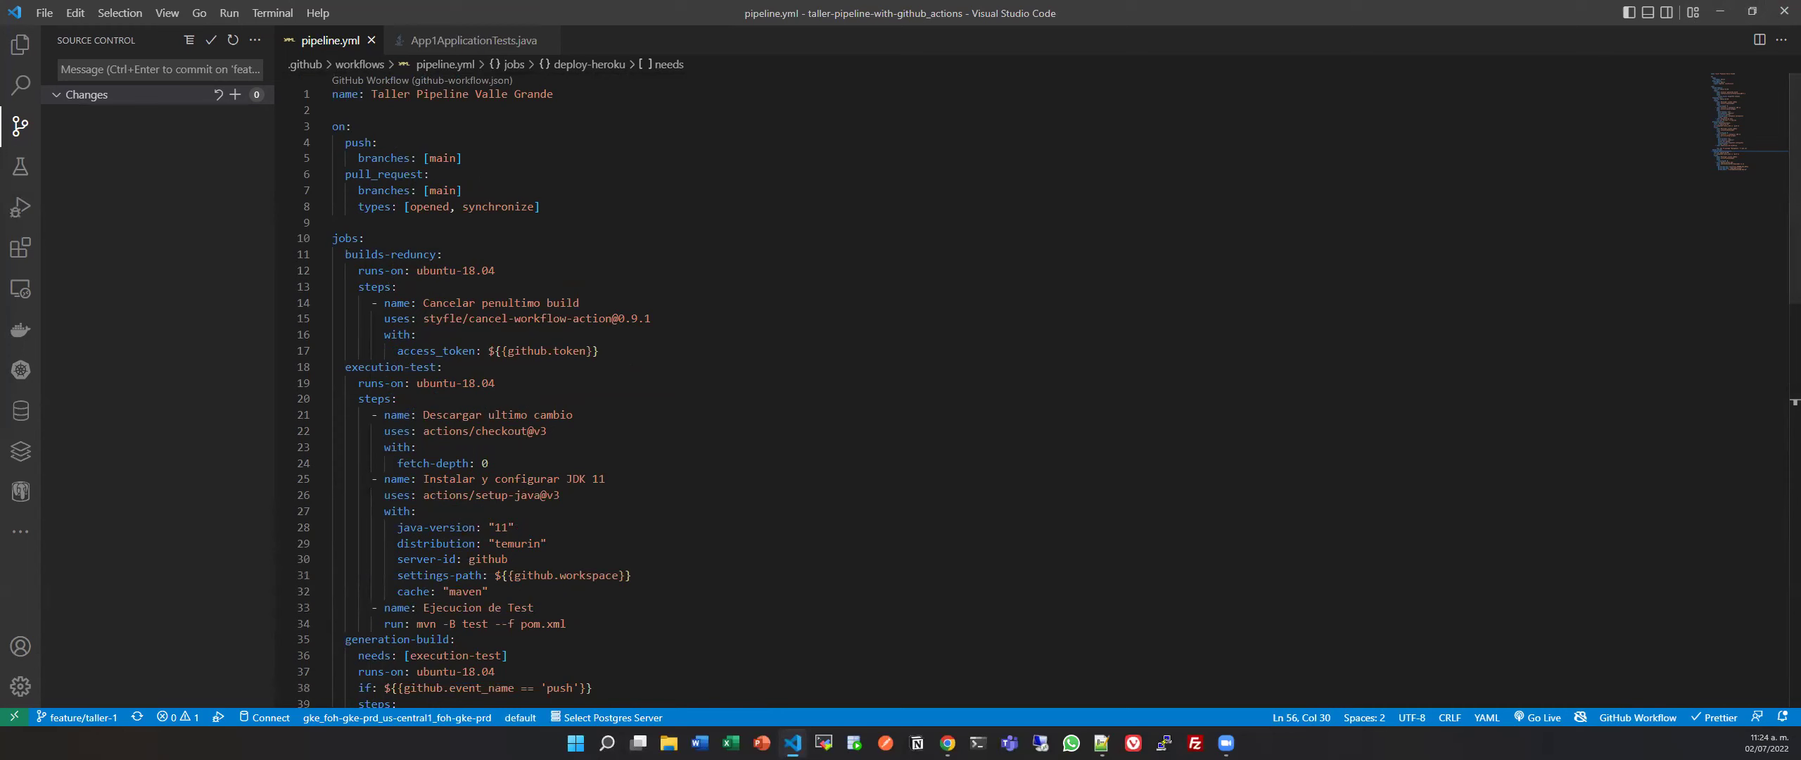
Review the remaining pipeline.yml lines, including setup-java, then return to the GitHub run.
left_click(20, 44)
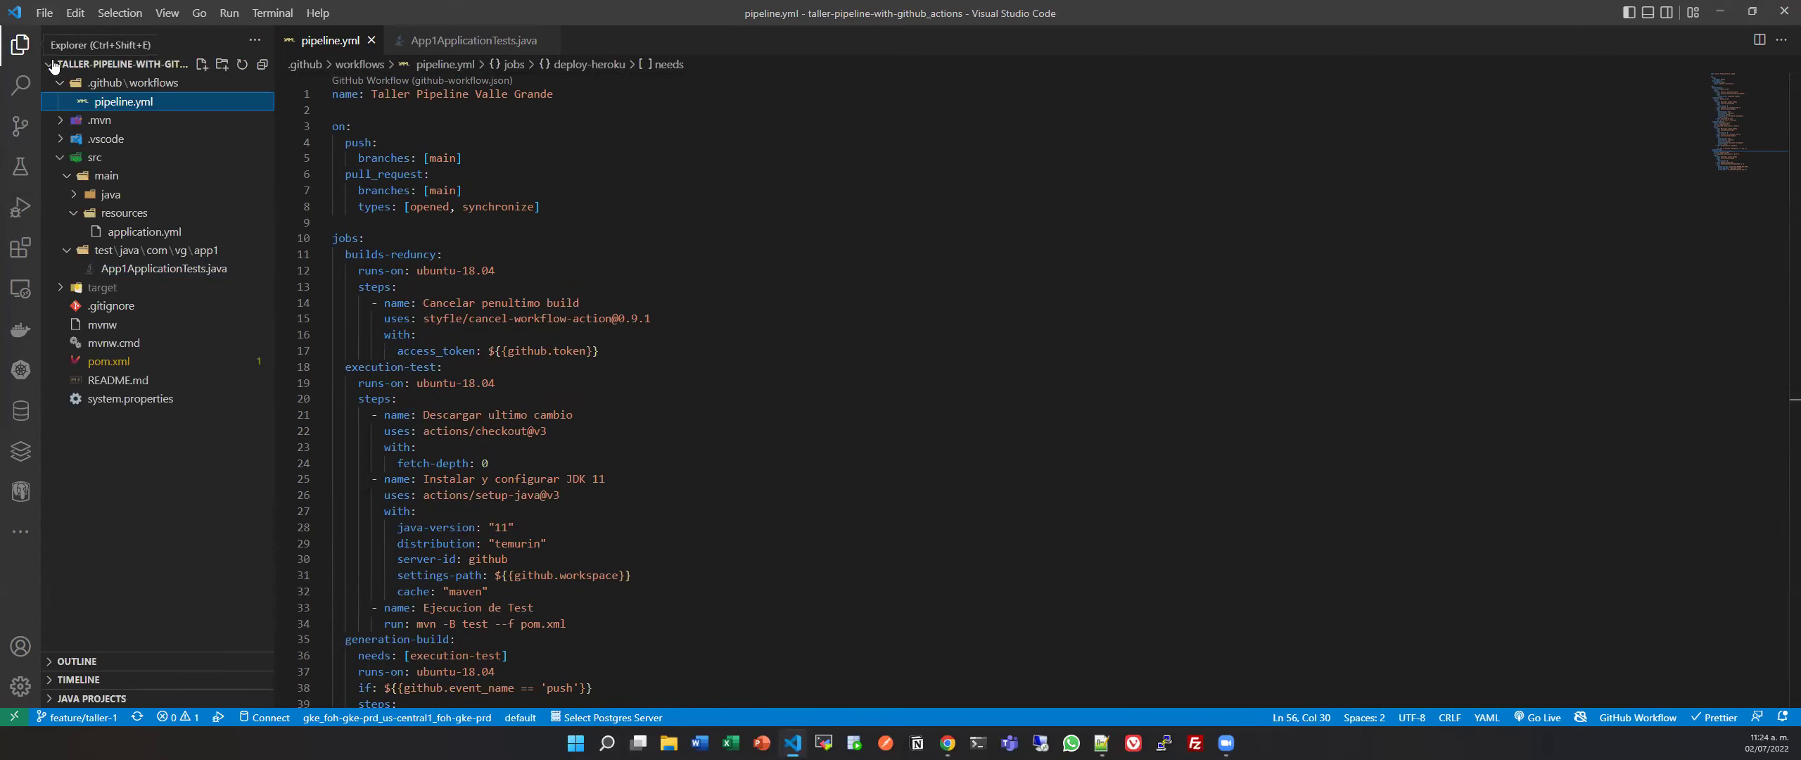
left_click(611, 409)
scroll(611, 410, "down", 10)
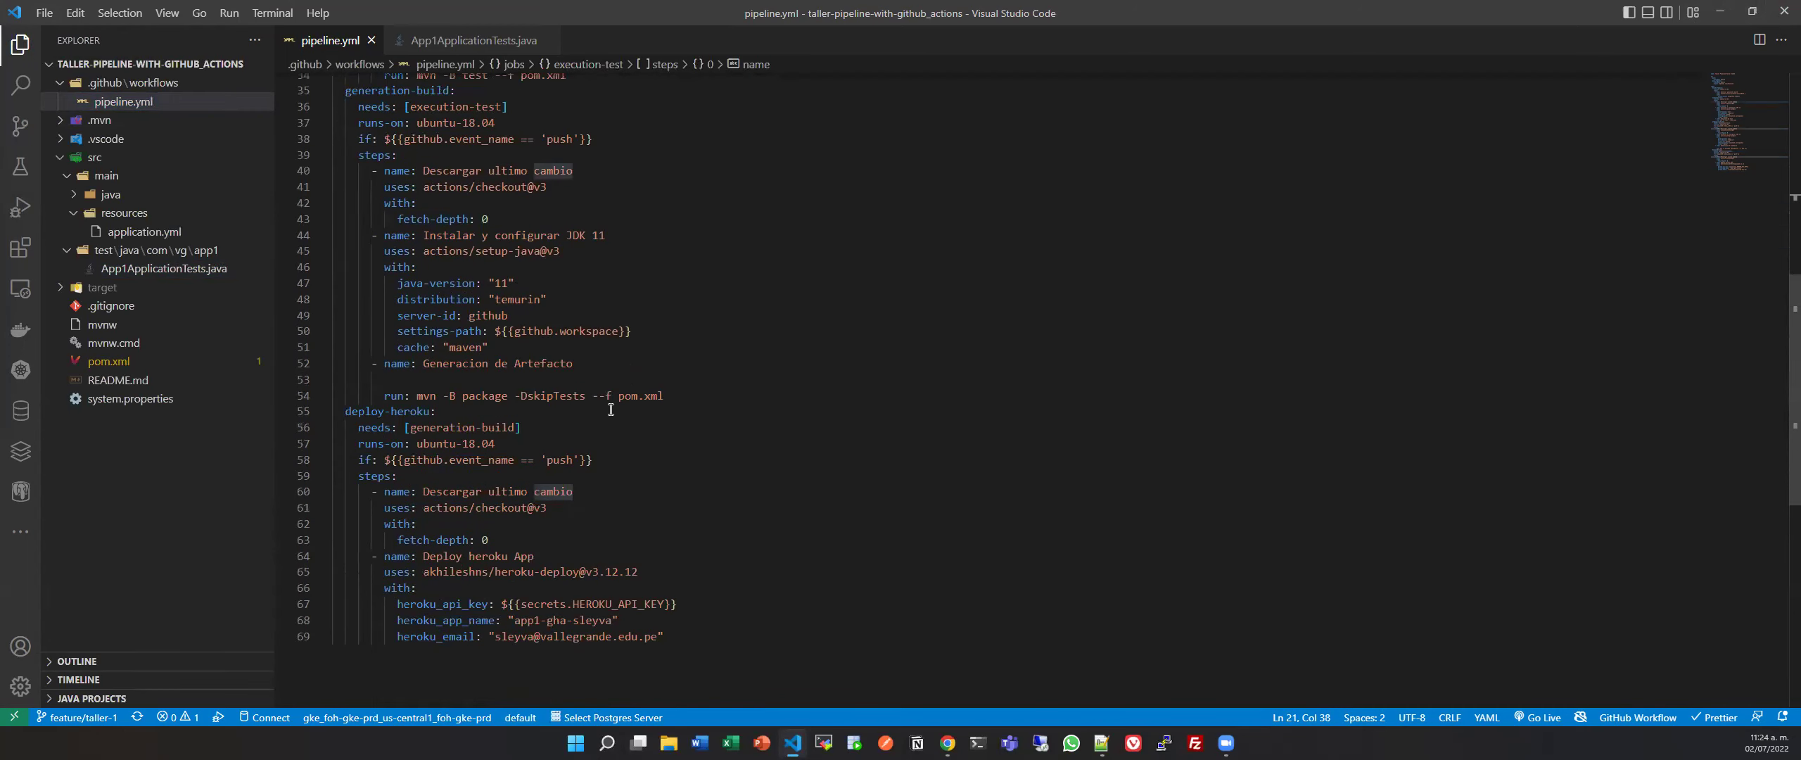
left_click(625, 379)
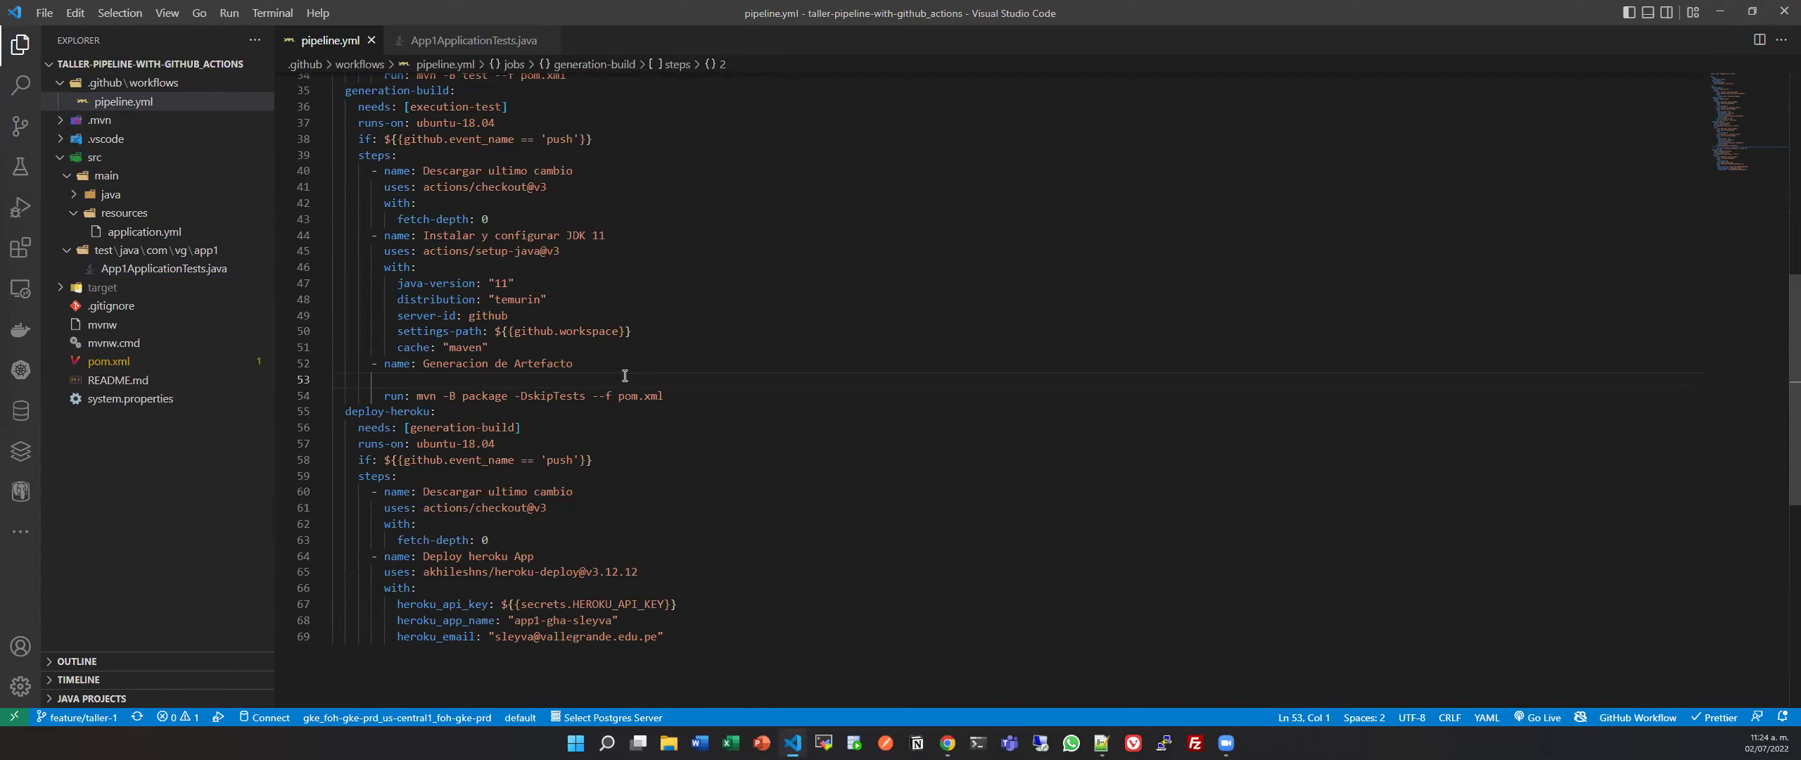
scroll(625, 375, "up", 10)
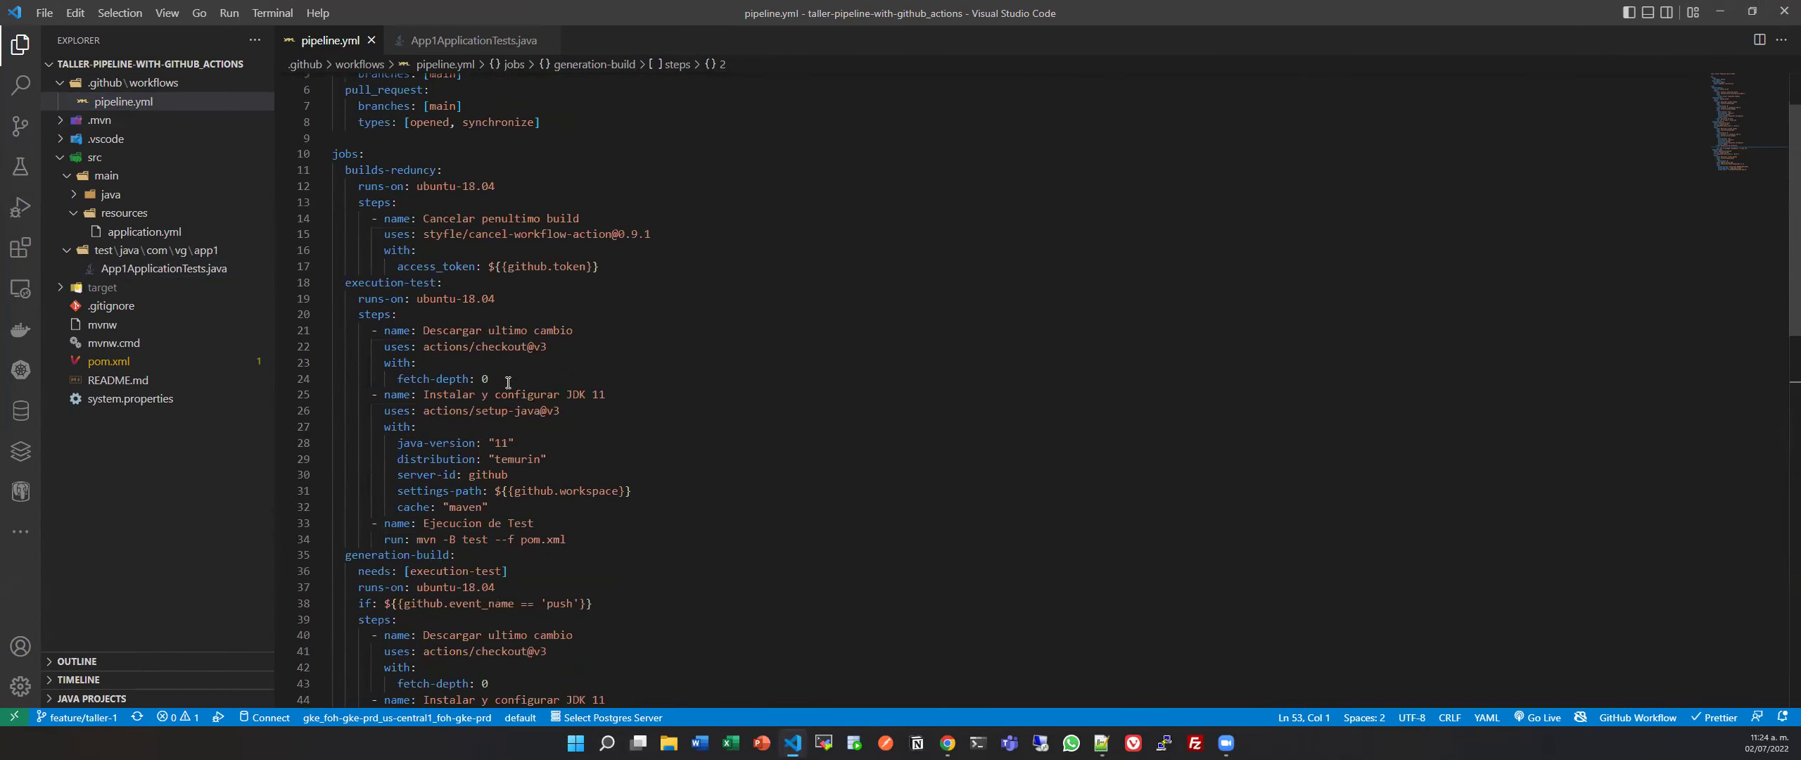
left_click(533, 412)
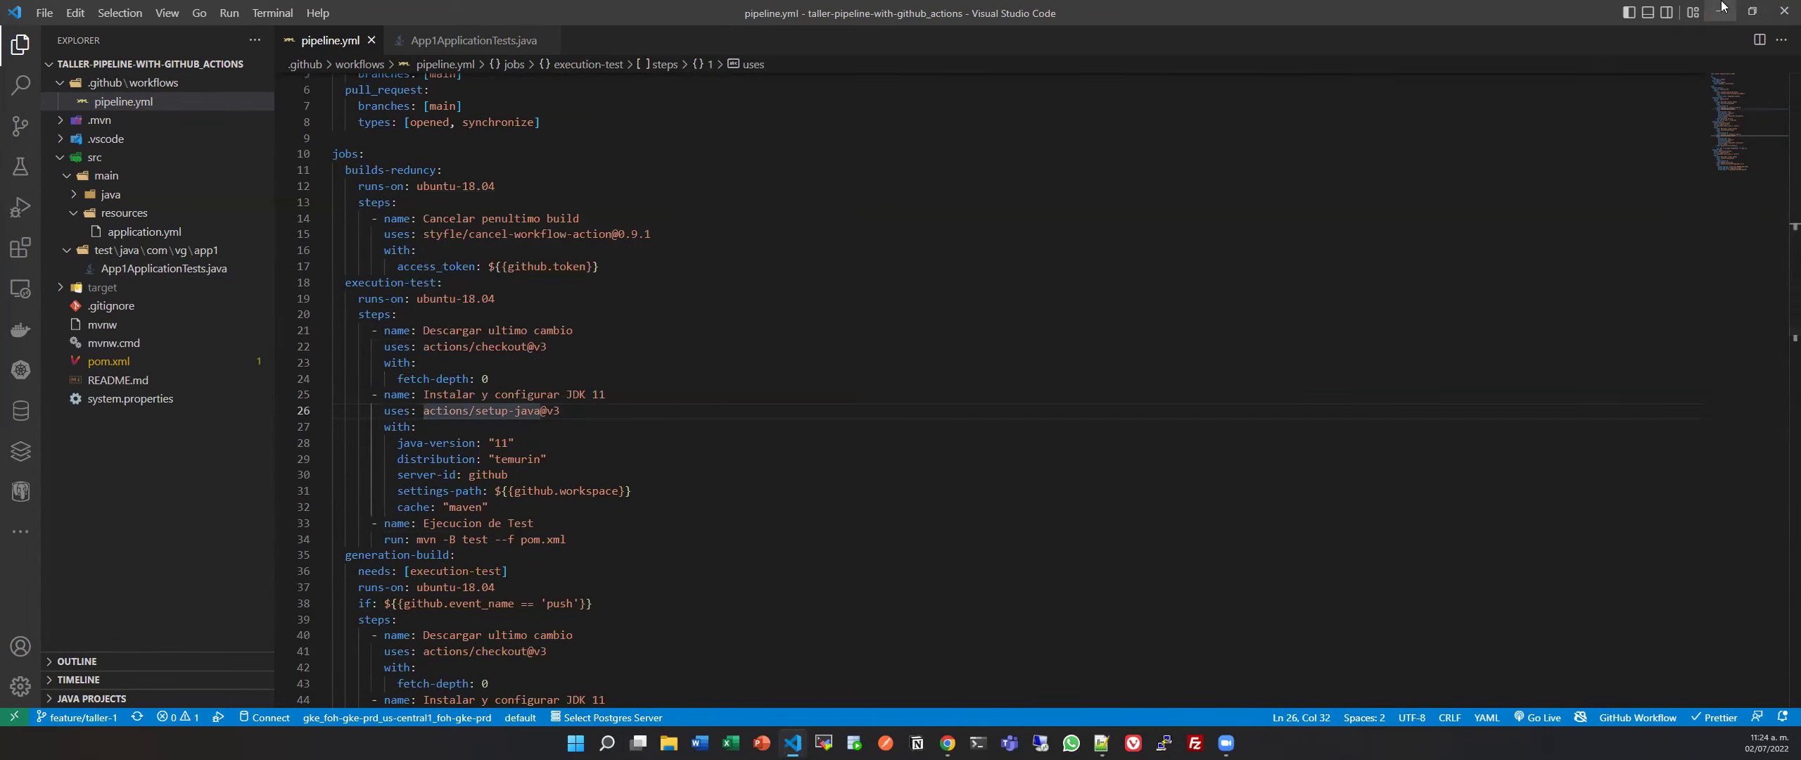
scroll(507, 340, "down", 16)
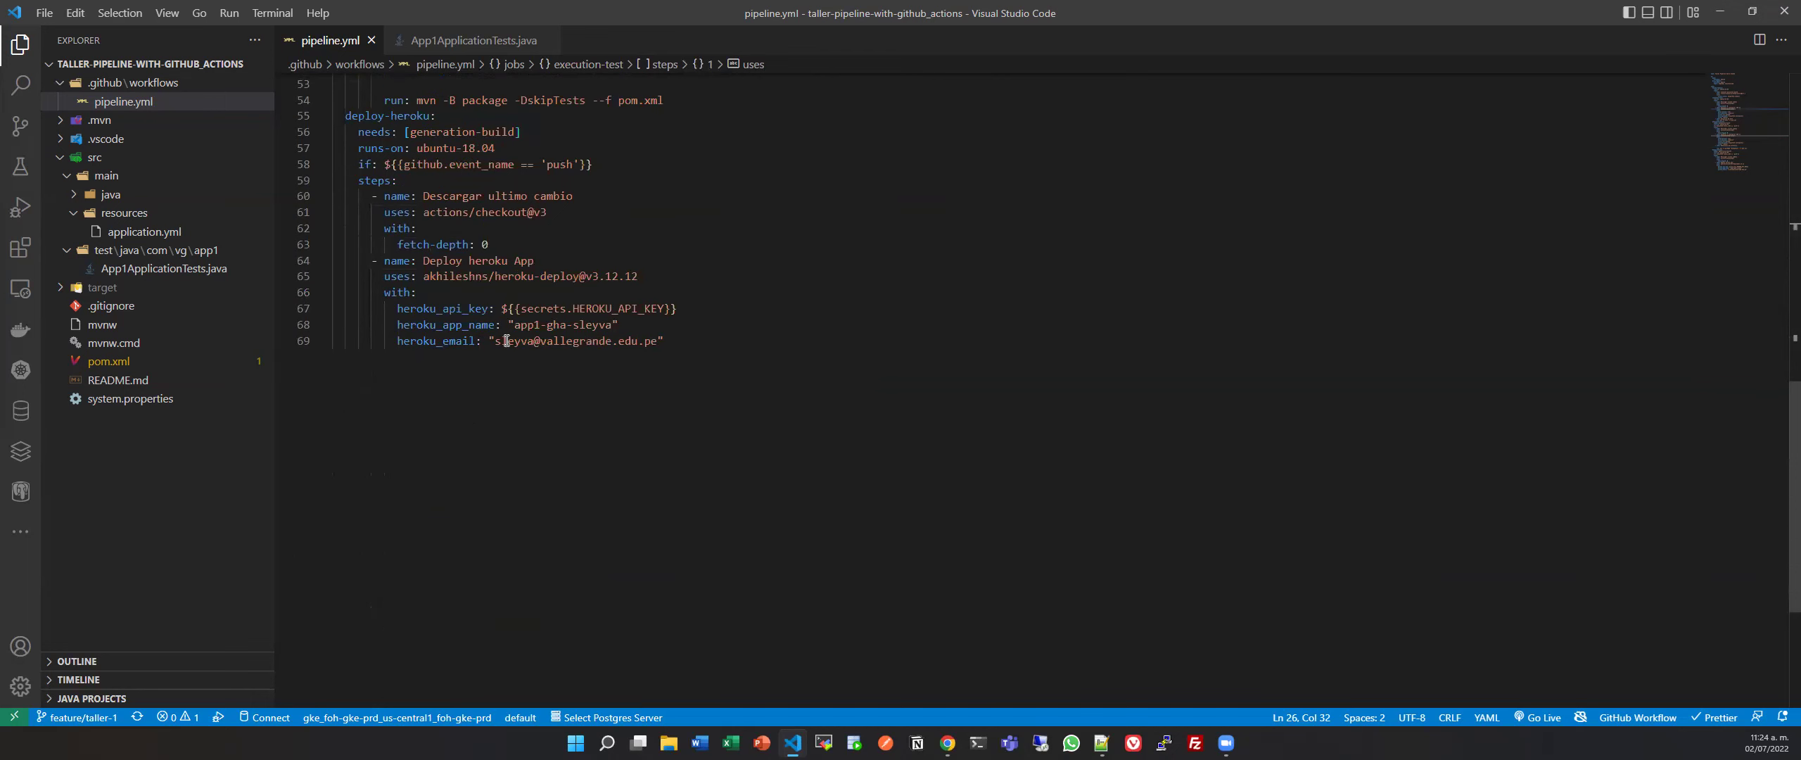
left_click(1719, 12)
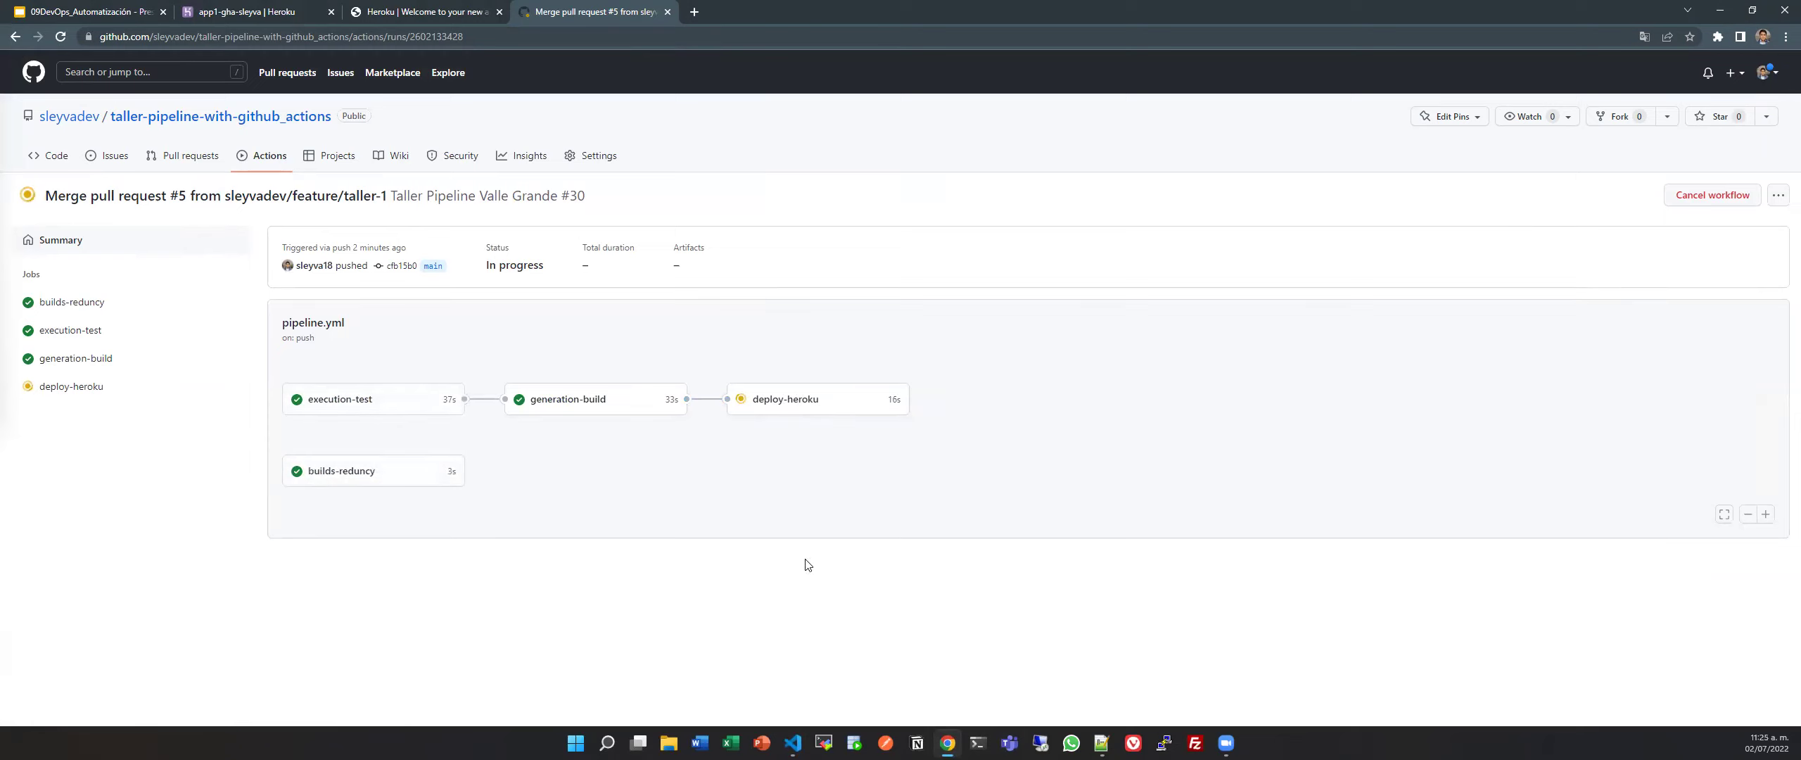
View the still-running deploy-heroku job's log, then bring the pipeline.yml editor back to front.
left_click(836, 401)
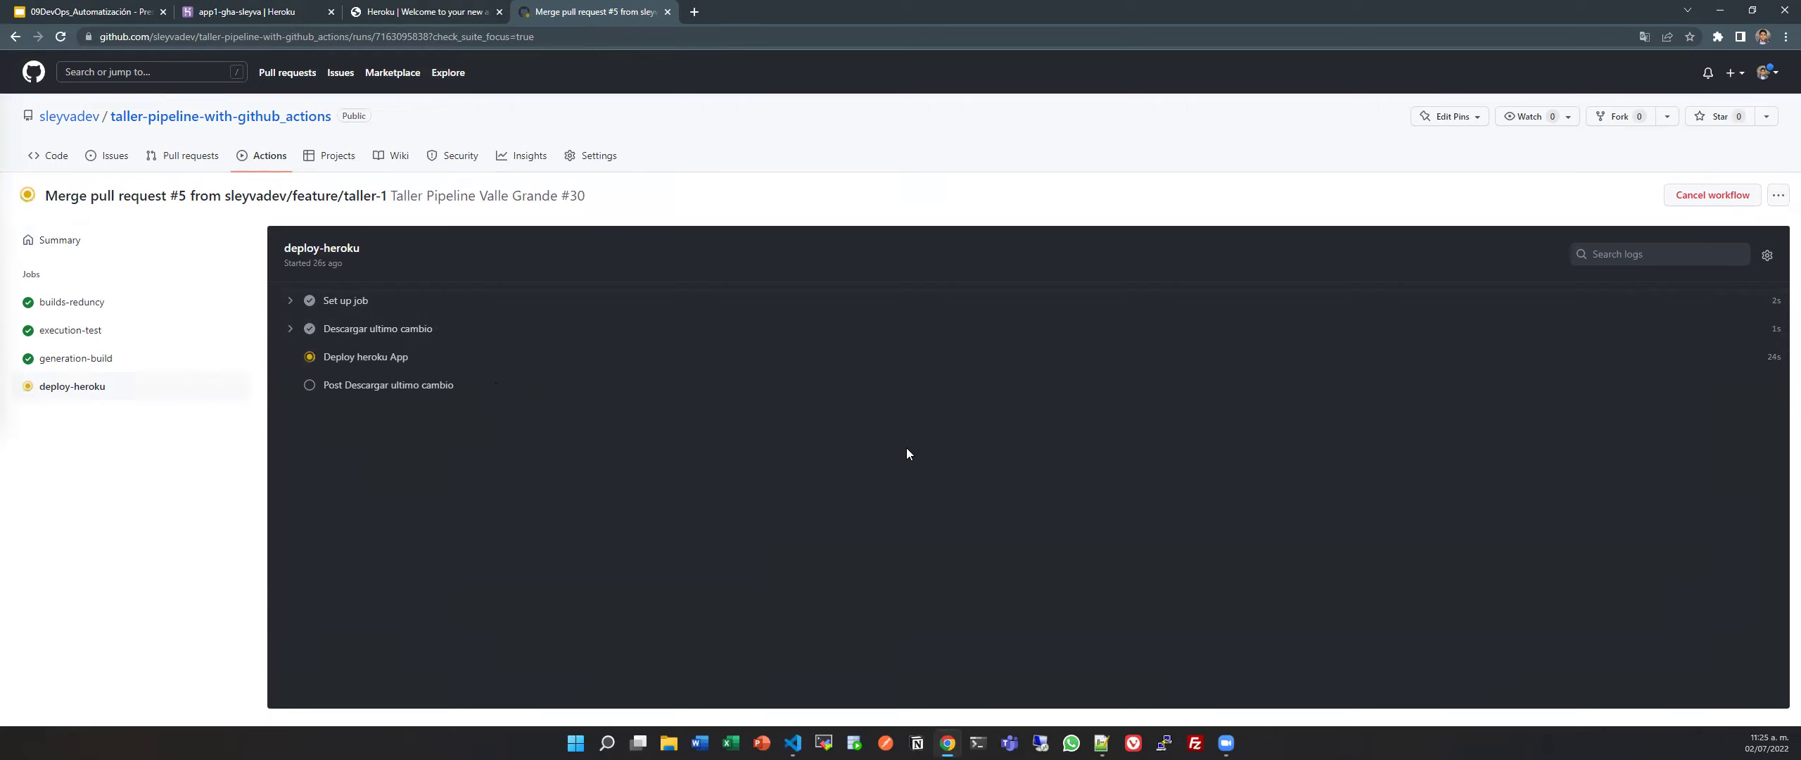
mouse_move(792, 742)
left_click(792, 605)
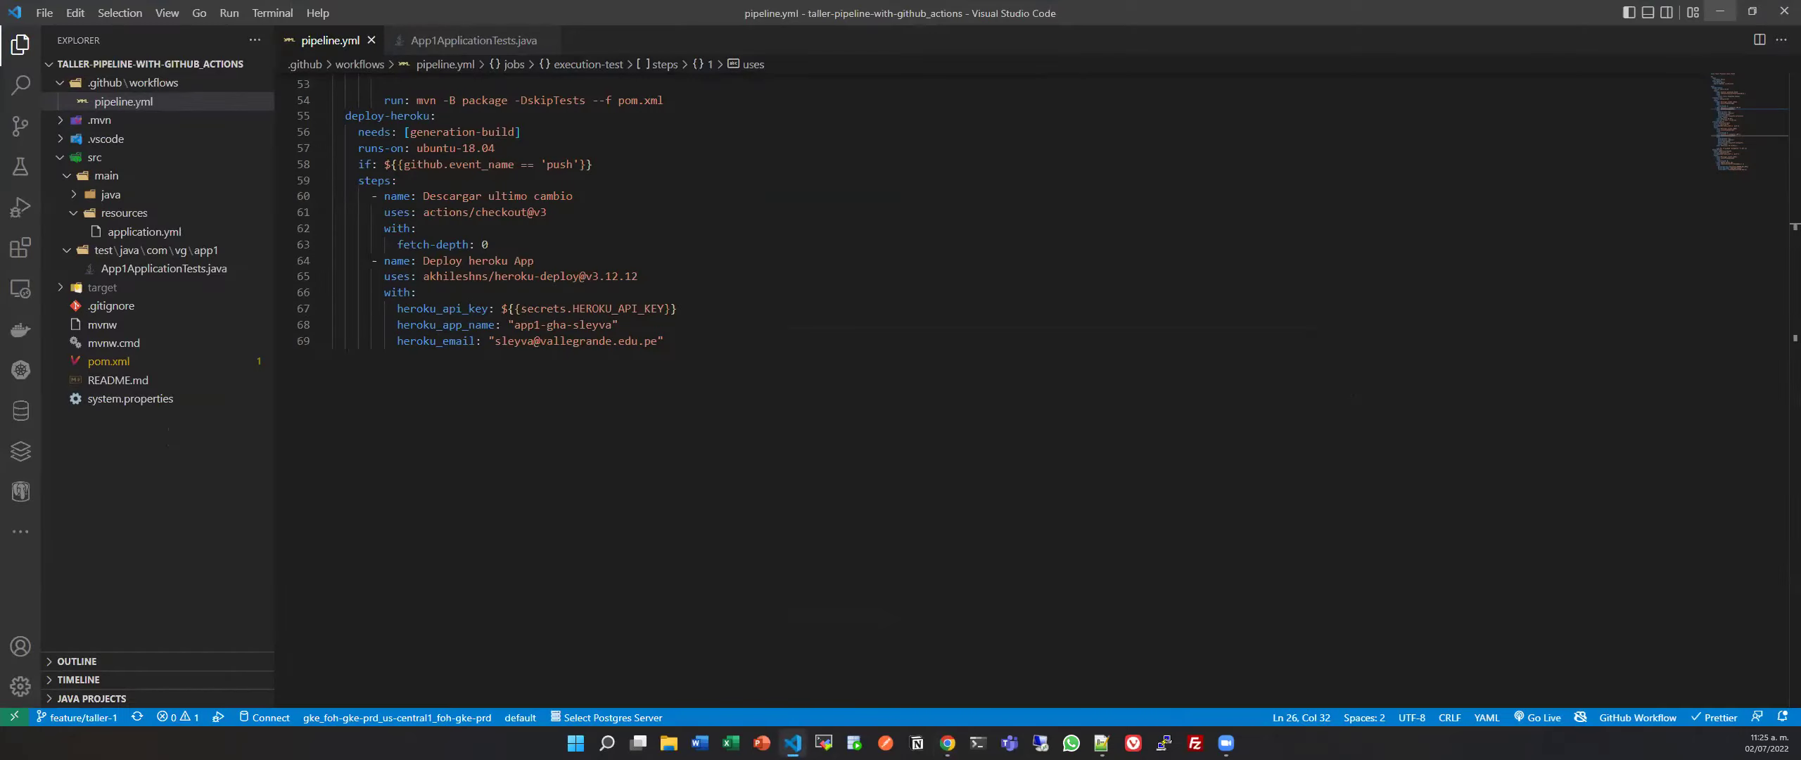
Scroll through the earlier pipeline.yml jobs, including execution-test.
left_click(670, 418)
scroll(669, 418, "up", 15)
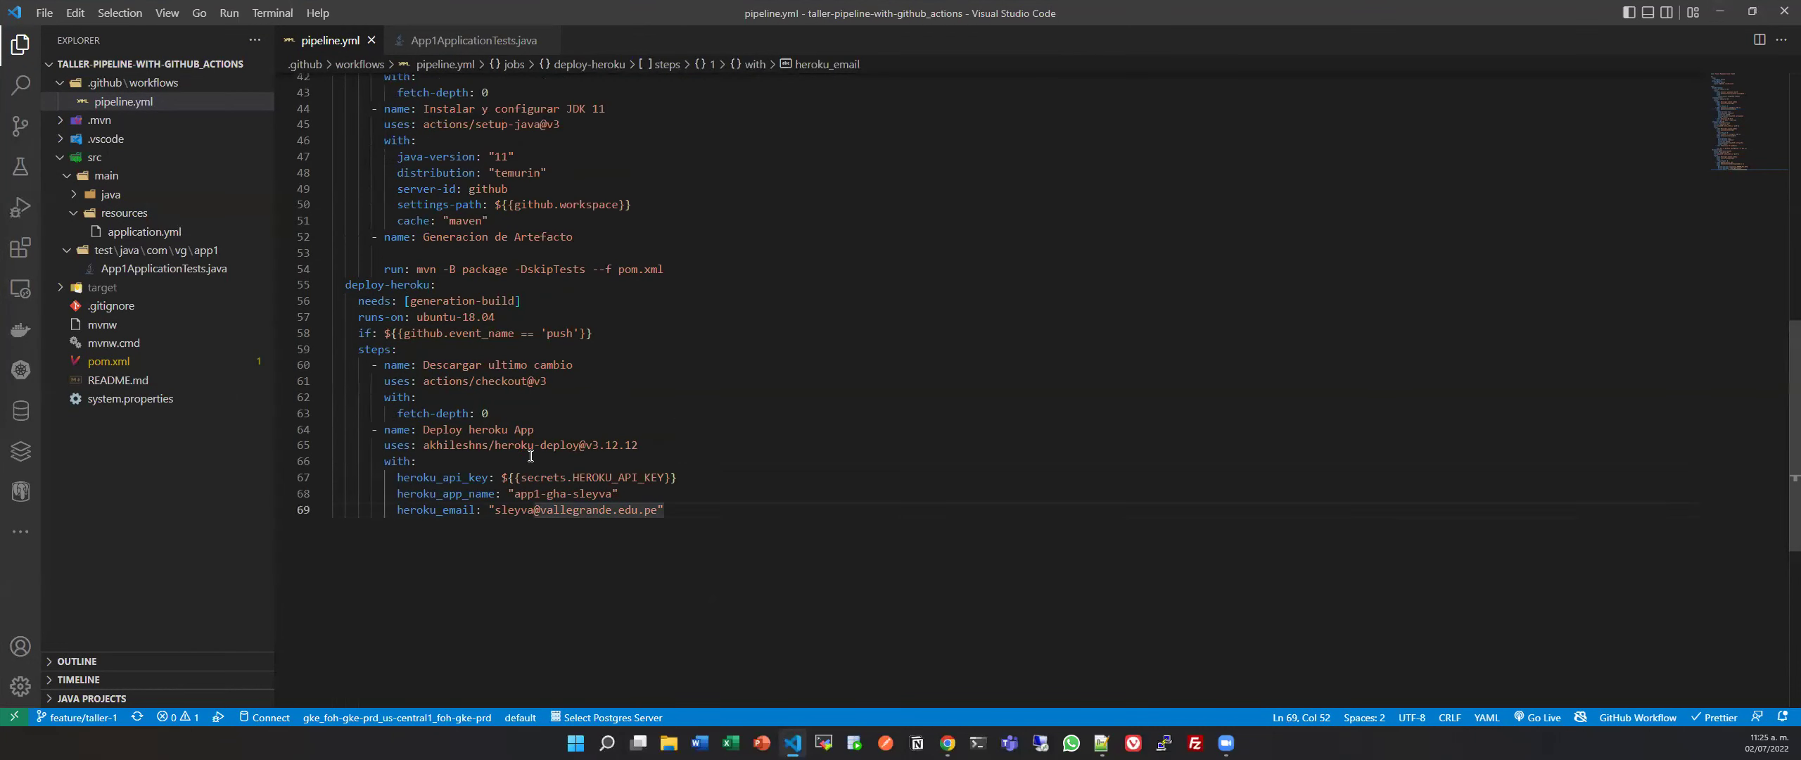
scroll(487, 364, "up", 3)
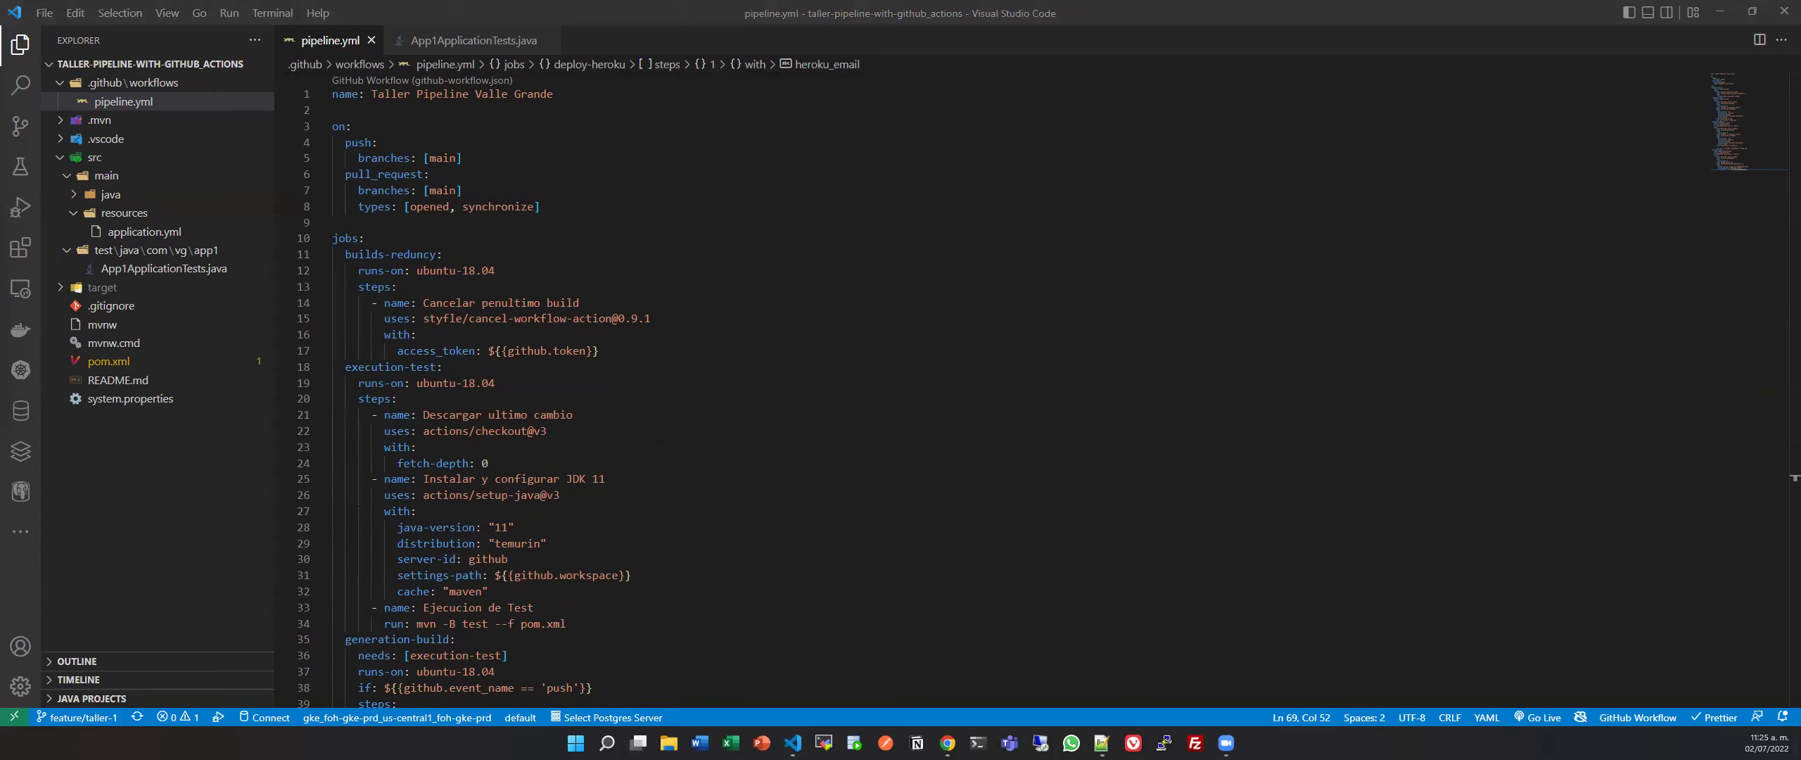
left_click(723, 496)
scroll(723, 498, "down", 4)
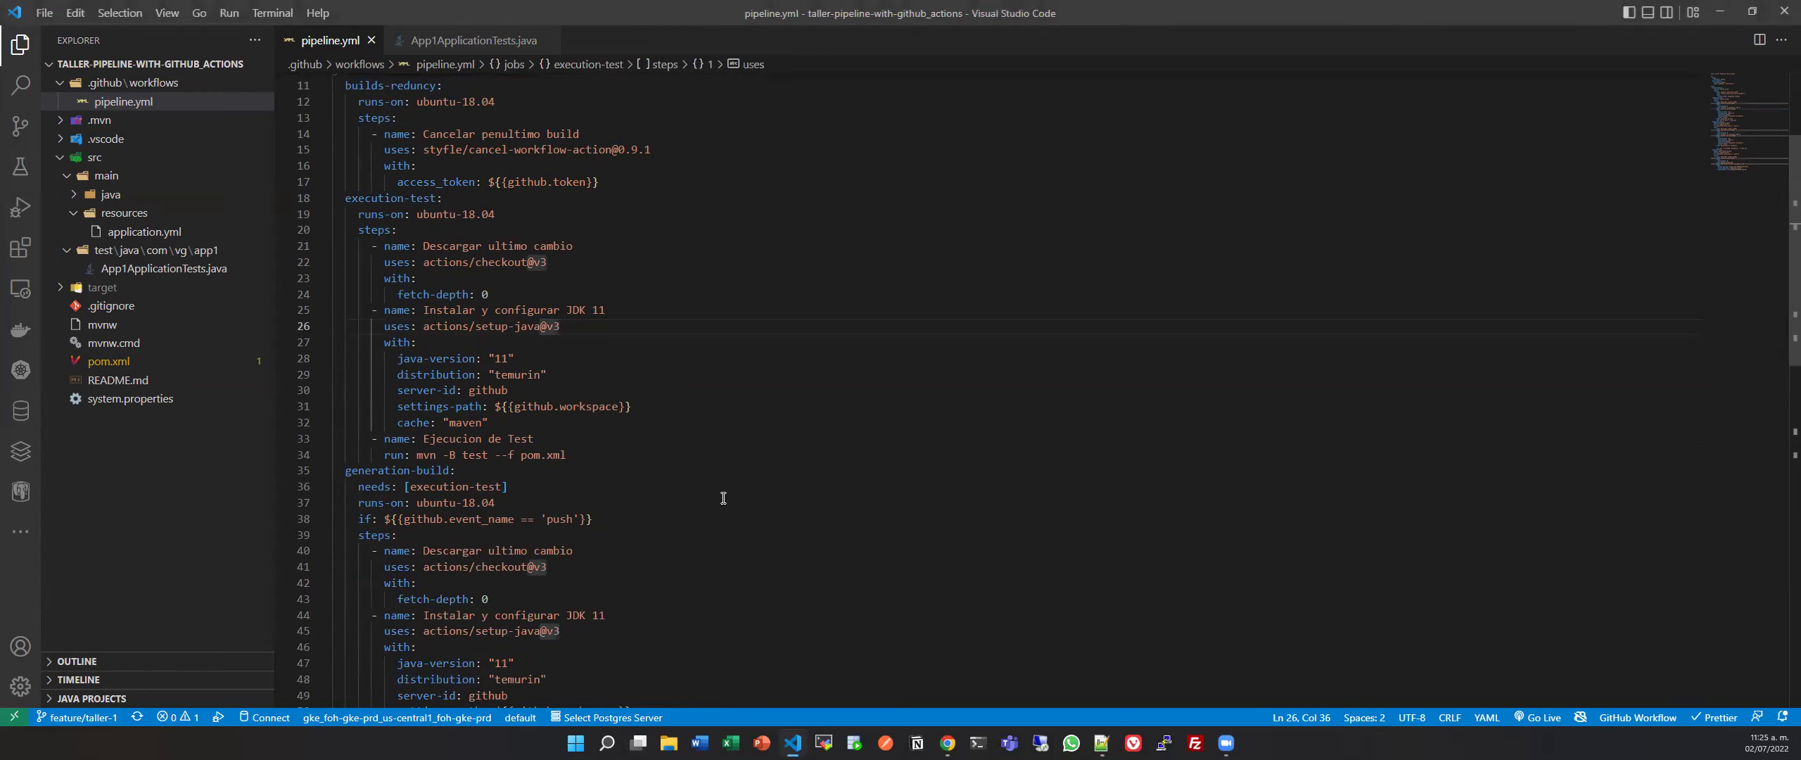
scroll(723, 498, "up", 2)
scroll(723, 498, "down", 6)
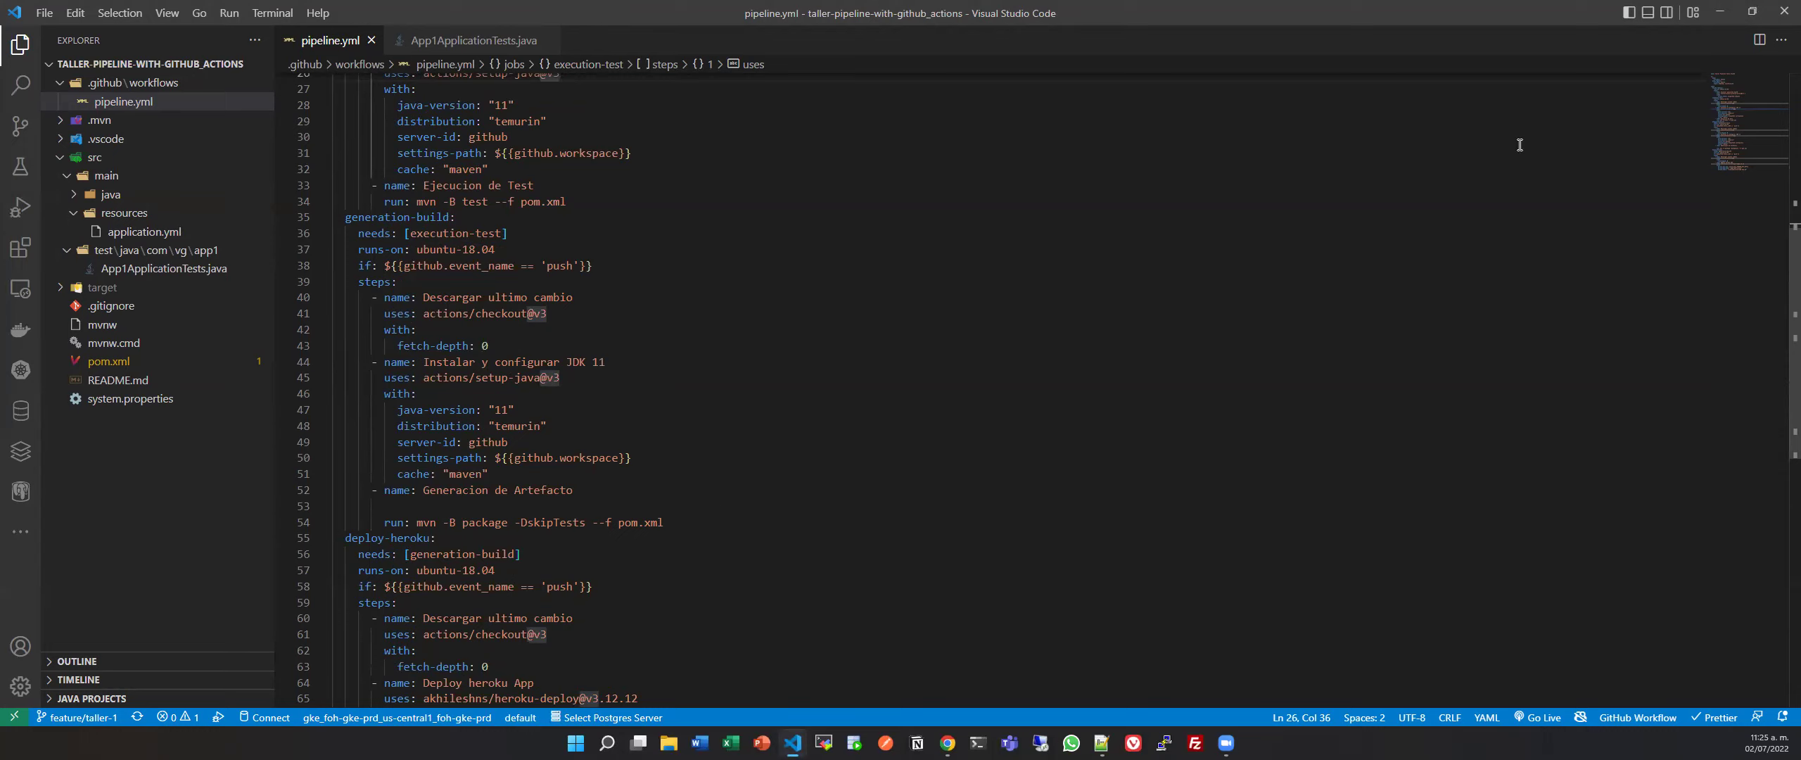
Review the deploy-heroku steps, then minimize VS Code to check the running workflow.
left_click(700, 607)
scroll(701, 609, "down", 2)
scroll(744, 650, "up", 10)
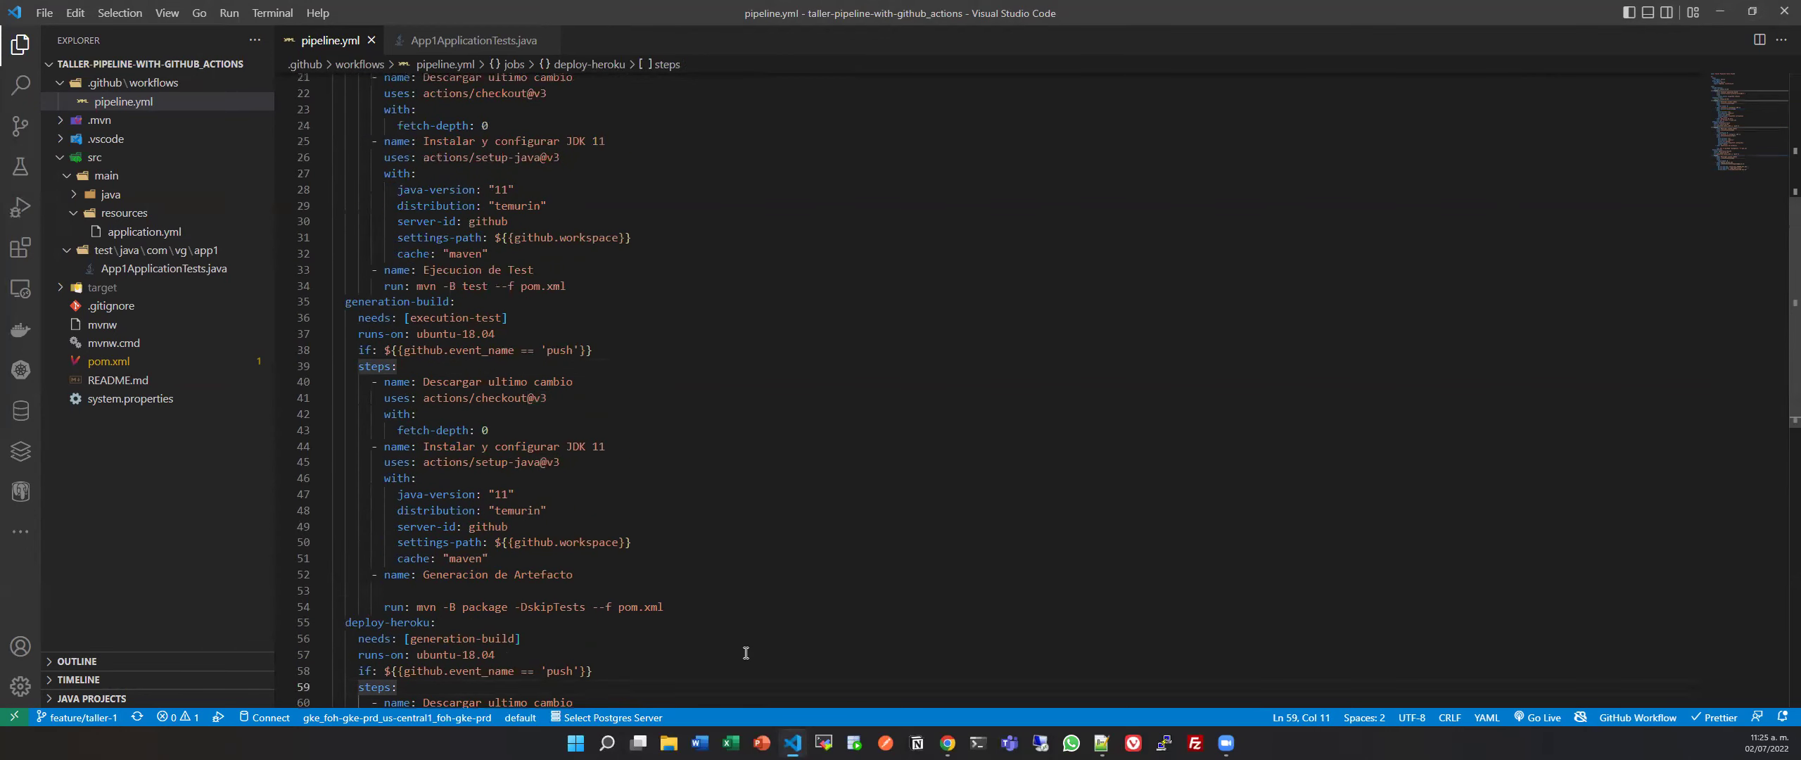
left_click(1719, 12)
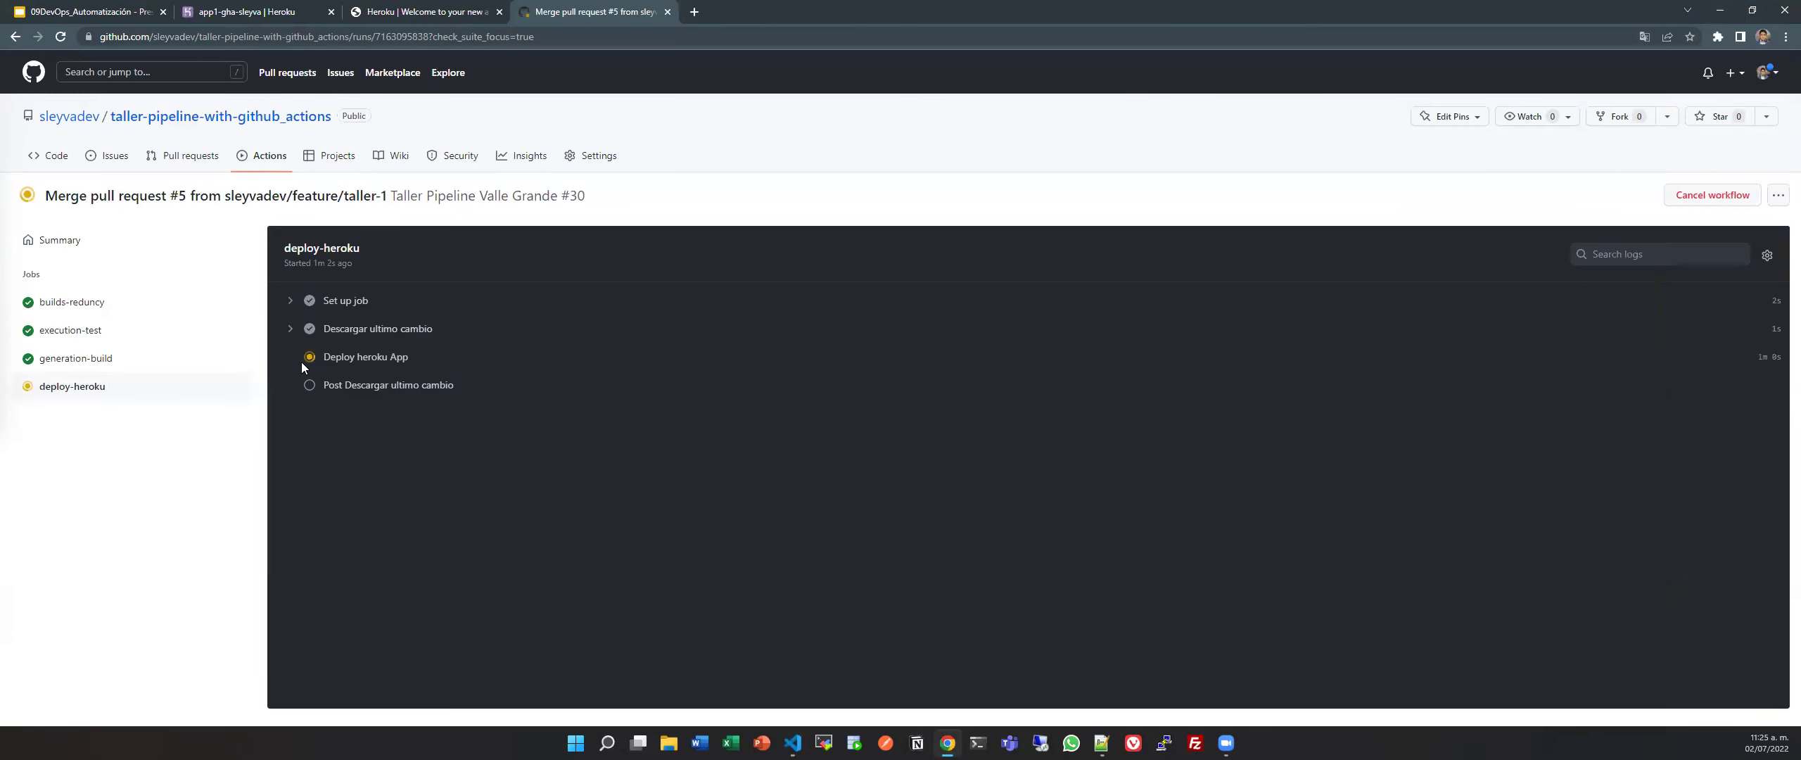
Reload the deploy-heroku job log, still deploying, and return to pipeline.yml in VS Code.
left_click(62, 38)
left_click(793, 743)
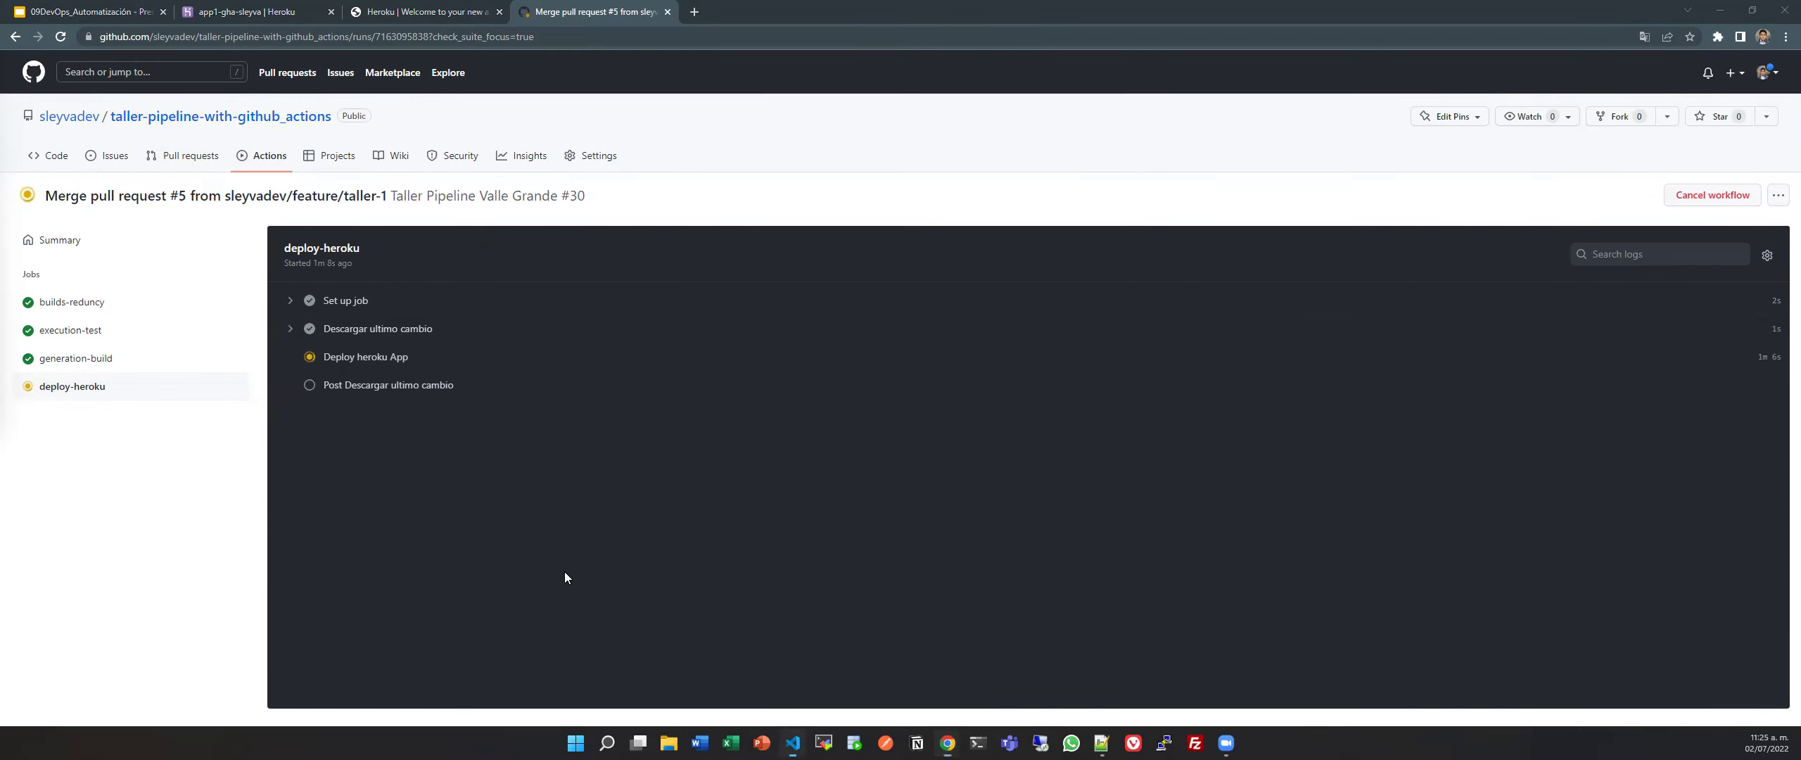
scroll(643, 565, "down", 10)
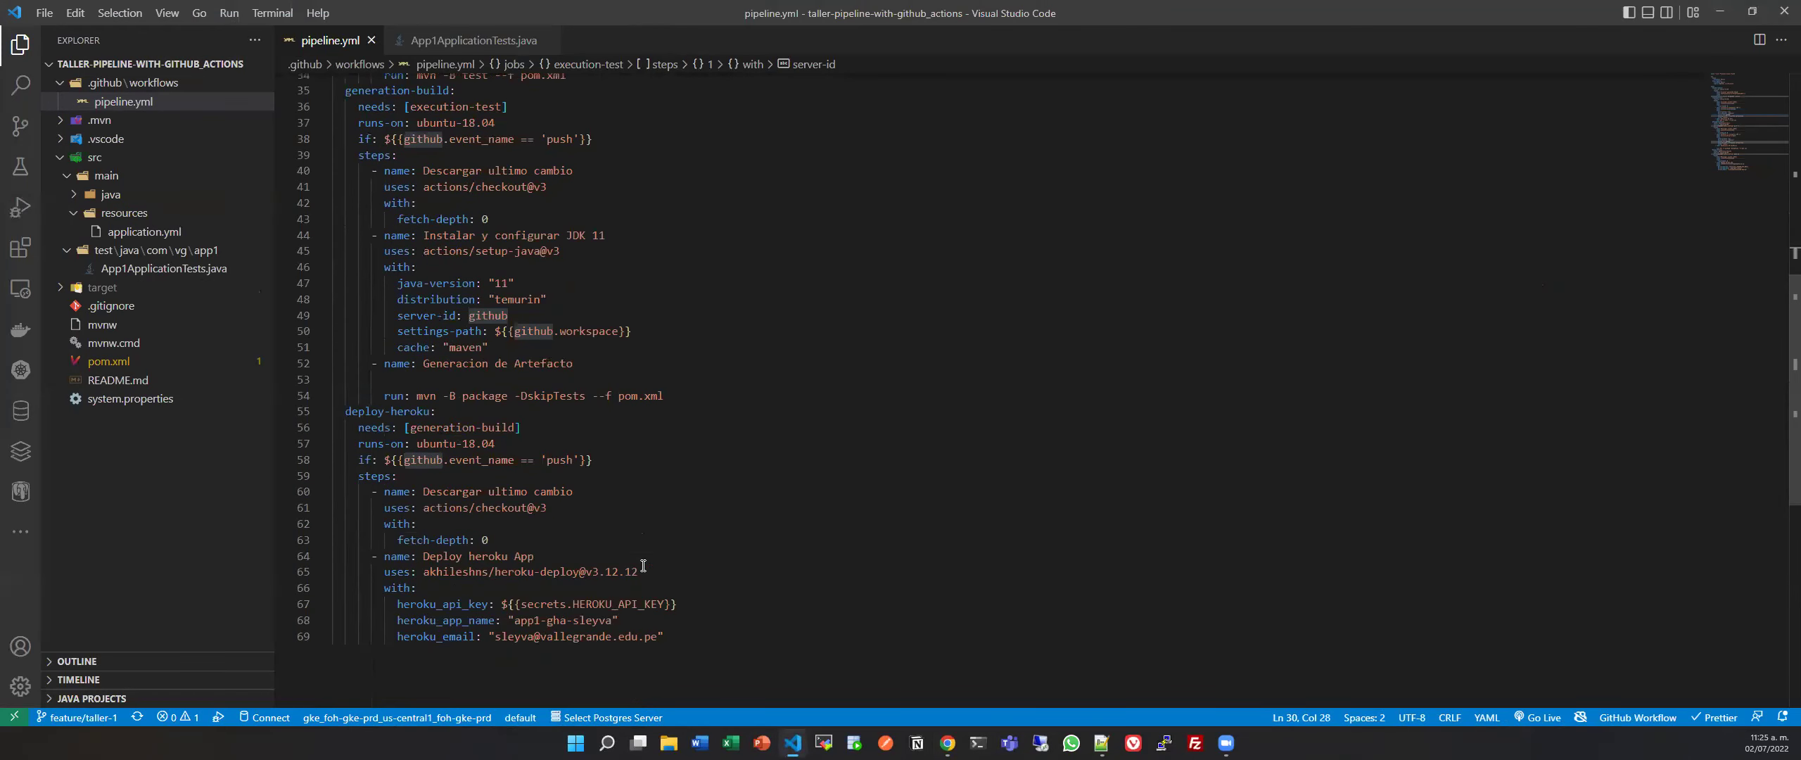
Scroll pipeline.yml to recheck the deploy-heroku job settings around the server-id line.
left_click(643, 565)
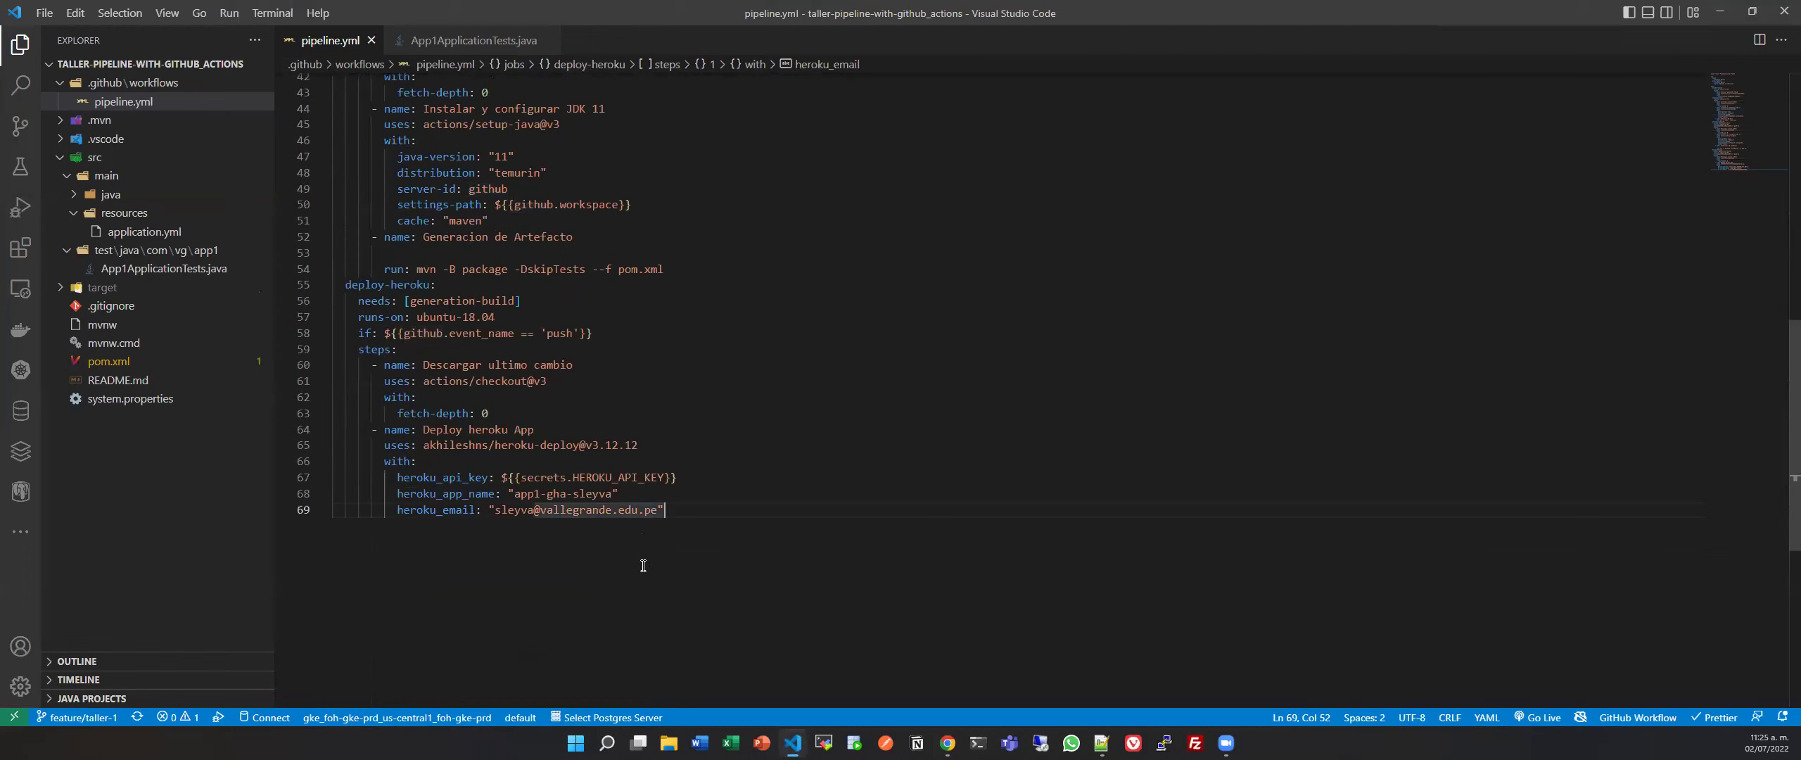
scroll(643, 565, "up", 12)
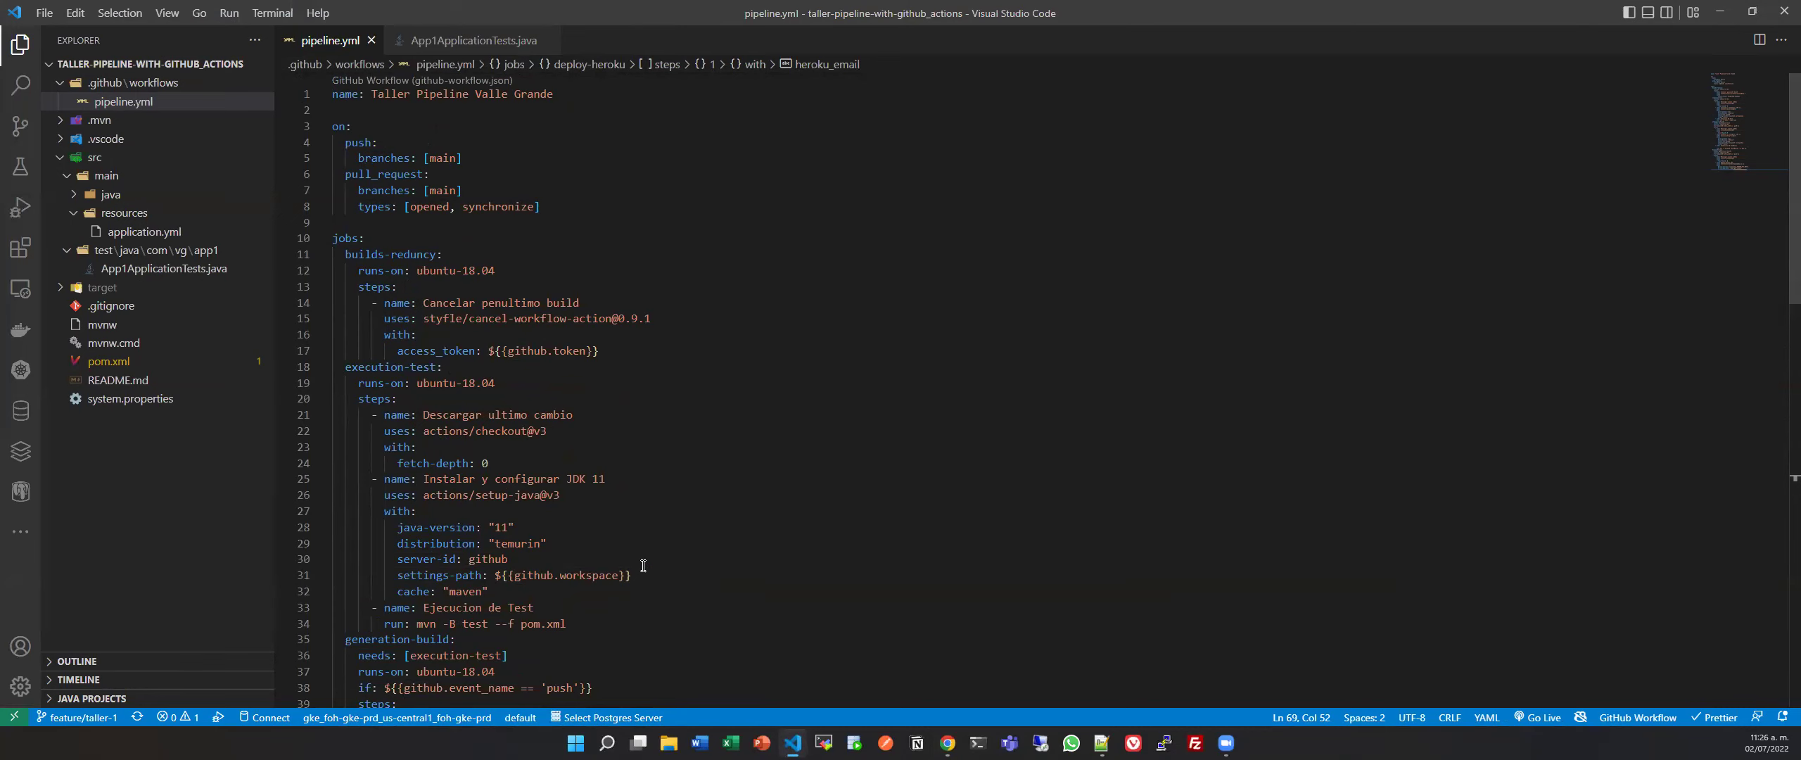
left_click(643, 565)
scroll(643, 564, "down", 10)
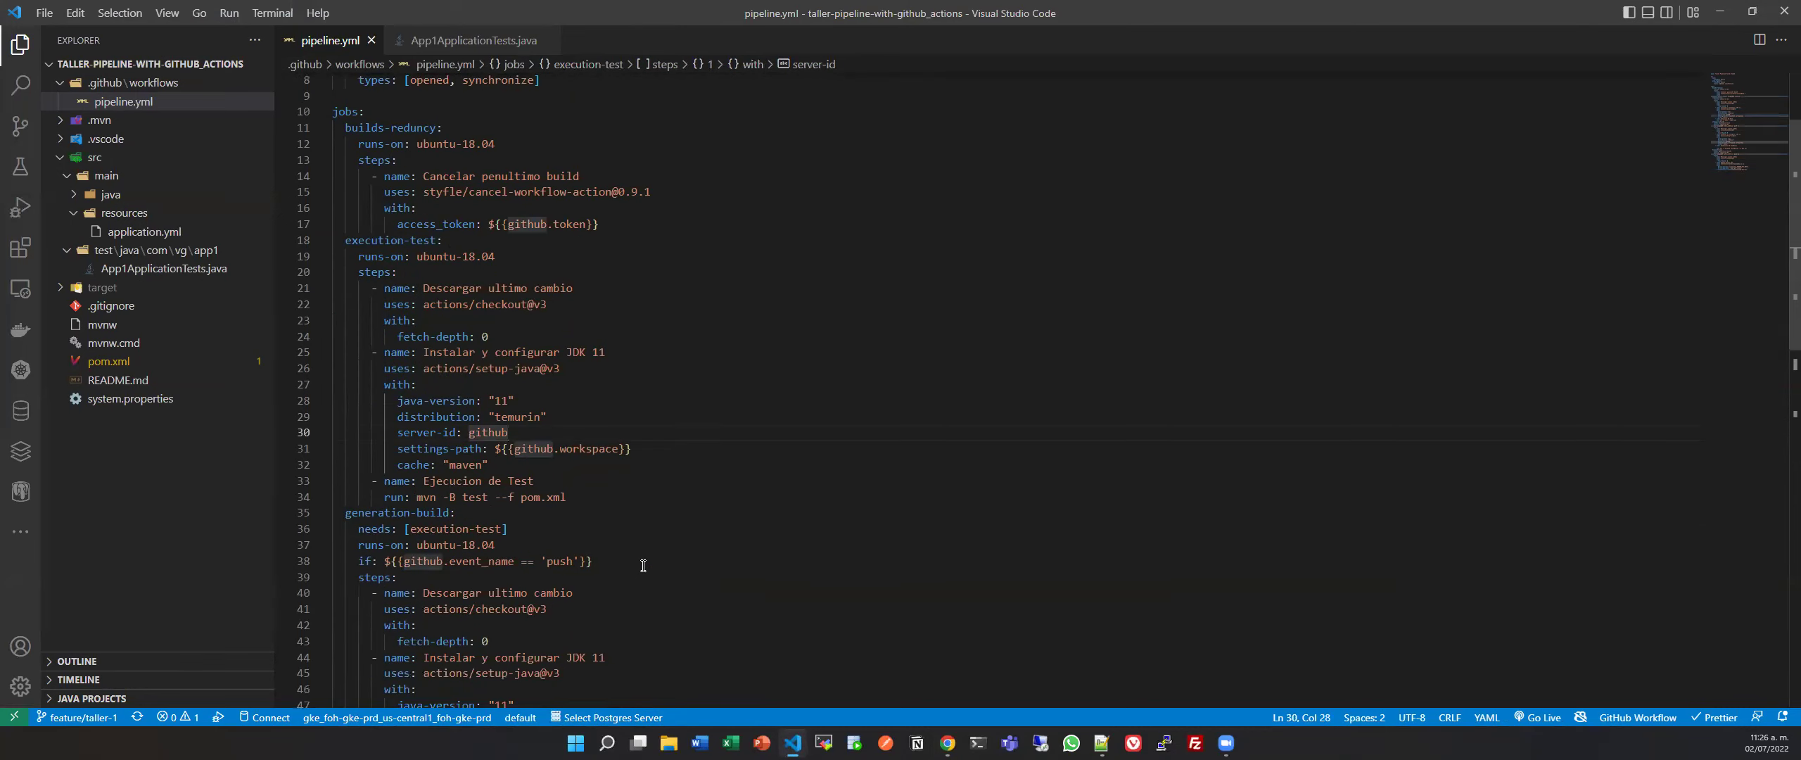
scroll(560, 482, "down", 3)
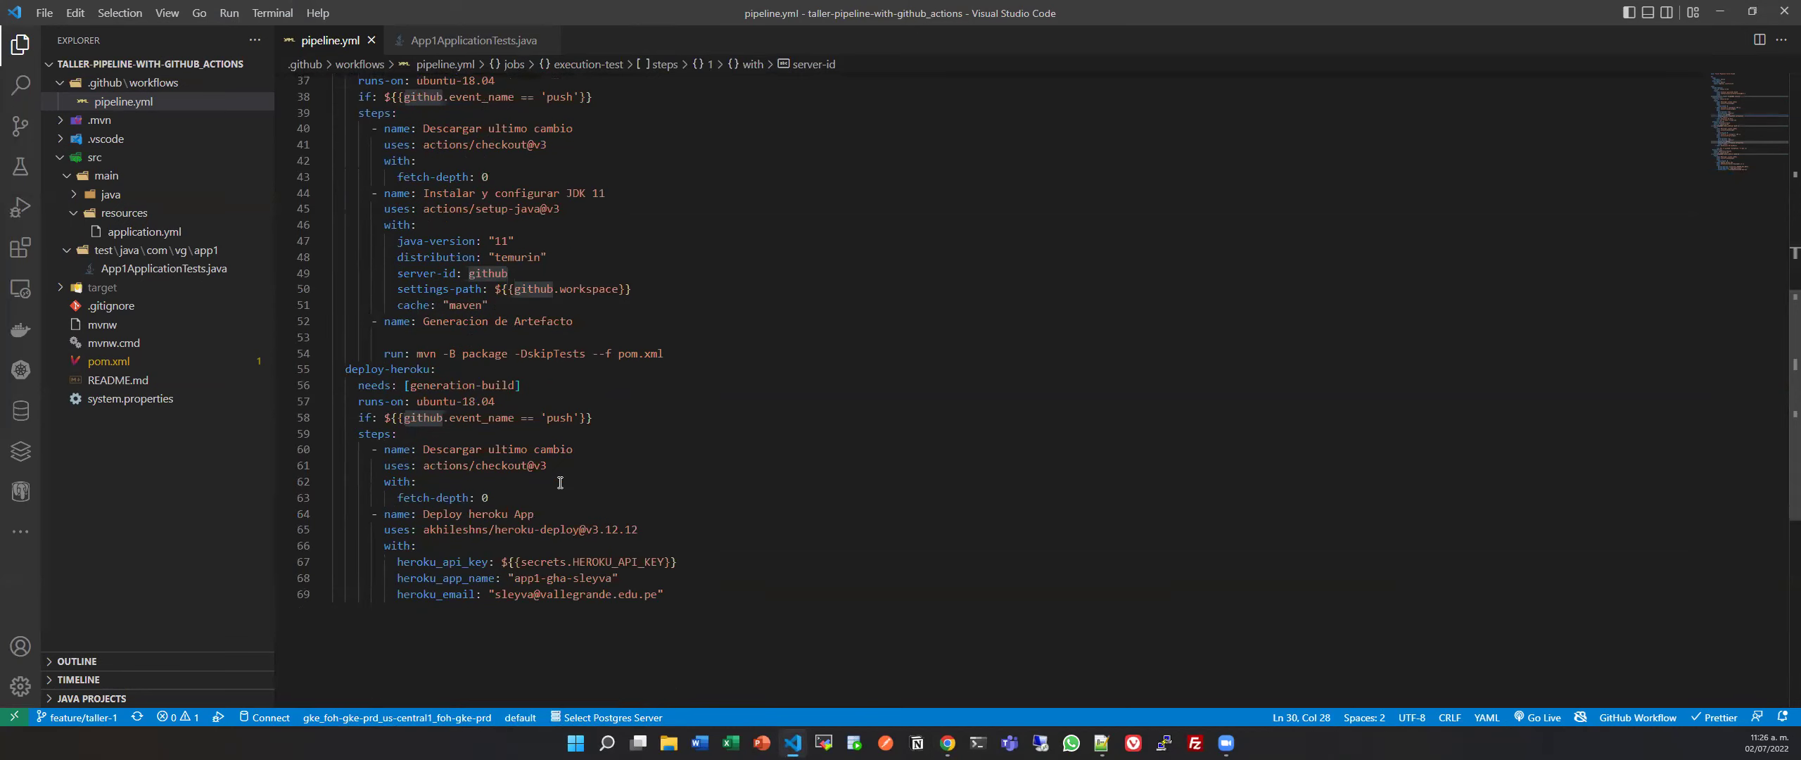
Select the heroku_app_name value to verify it, then minimize the editor to reach the job log.
left_click(692, 595)
scroll(534, 380, "up", 4)
scroll(533, 380, "down", 3)
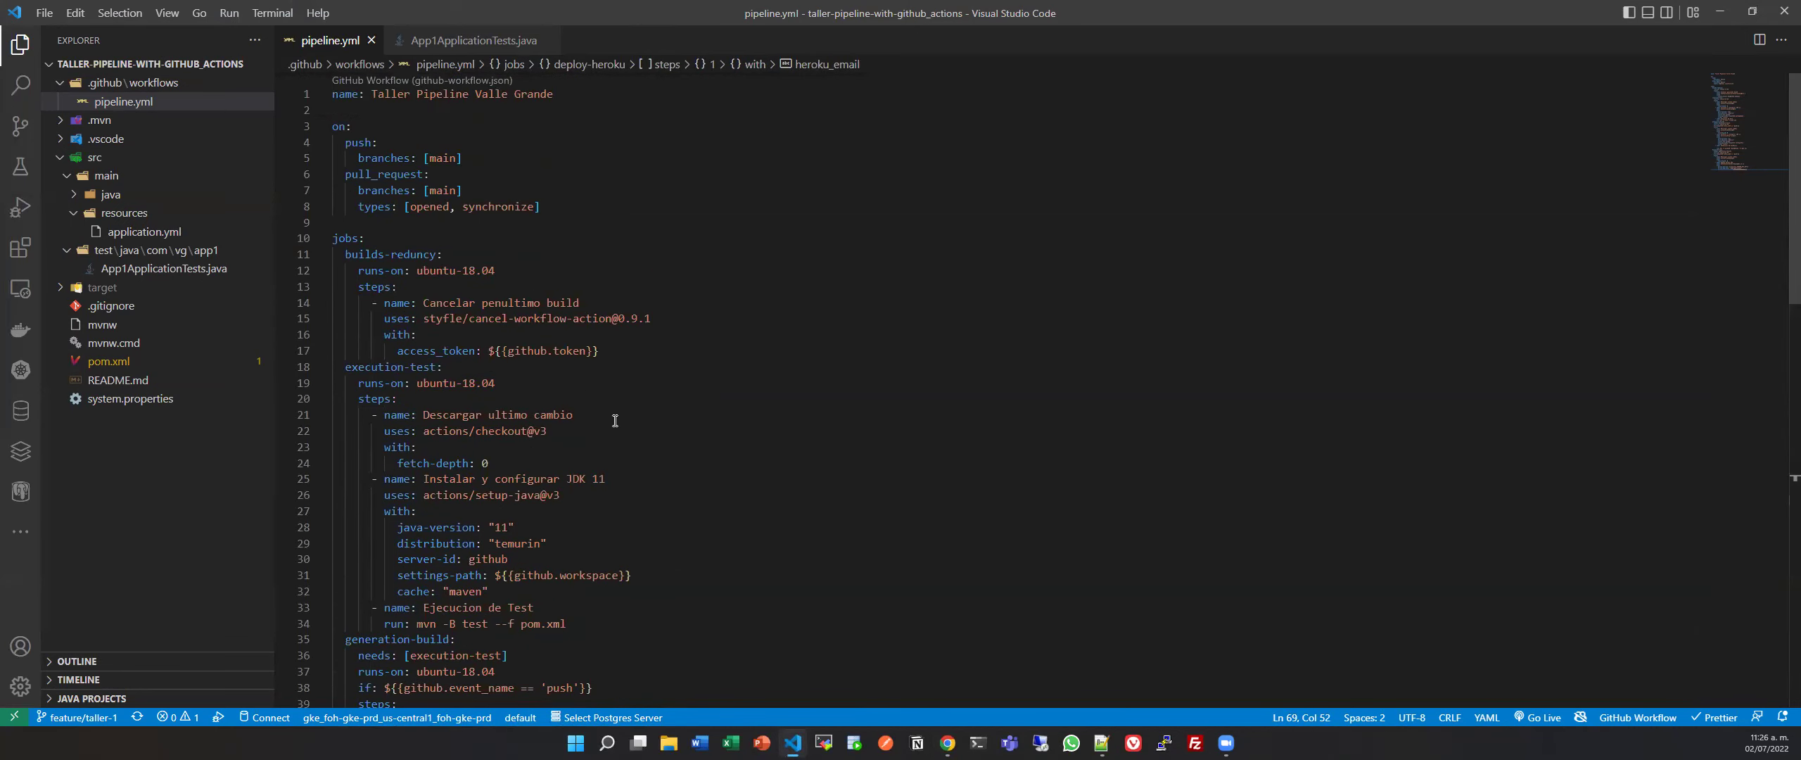
scroll(587, 501, "down", 4)
left_click_drag(514, 493, 617, 493)
scroll(591, 494, "up", 5)
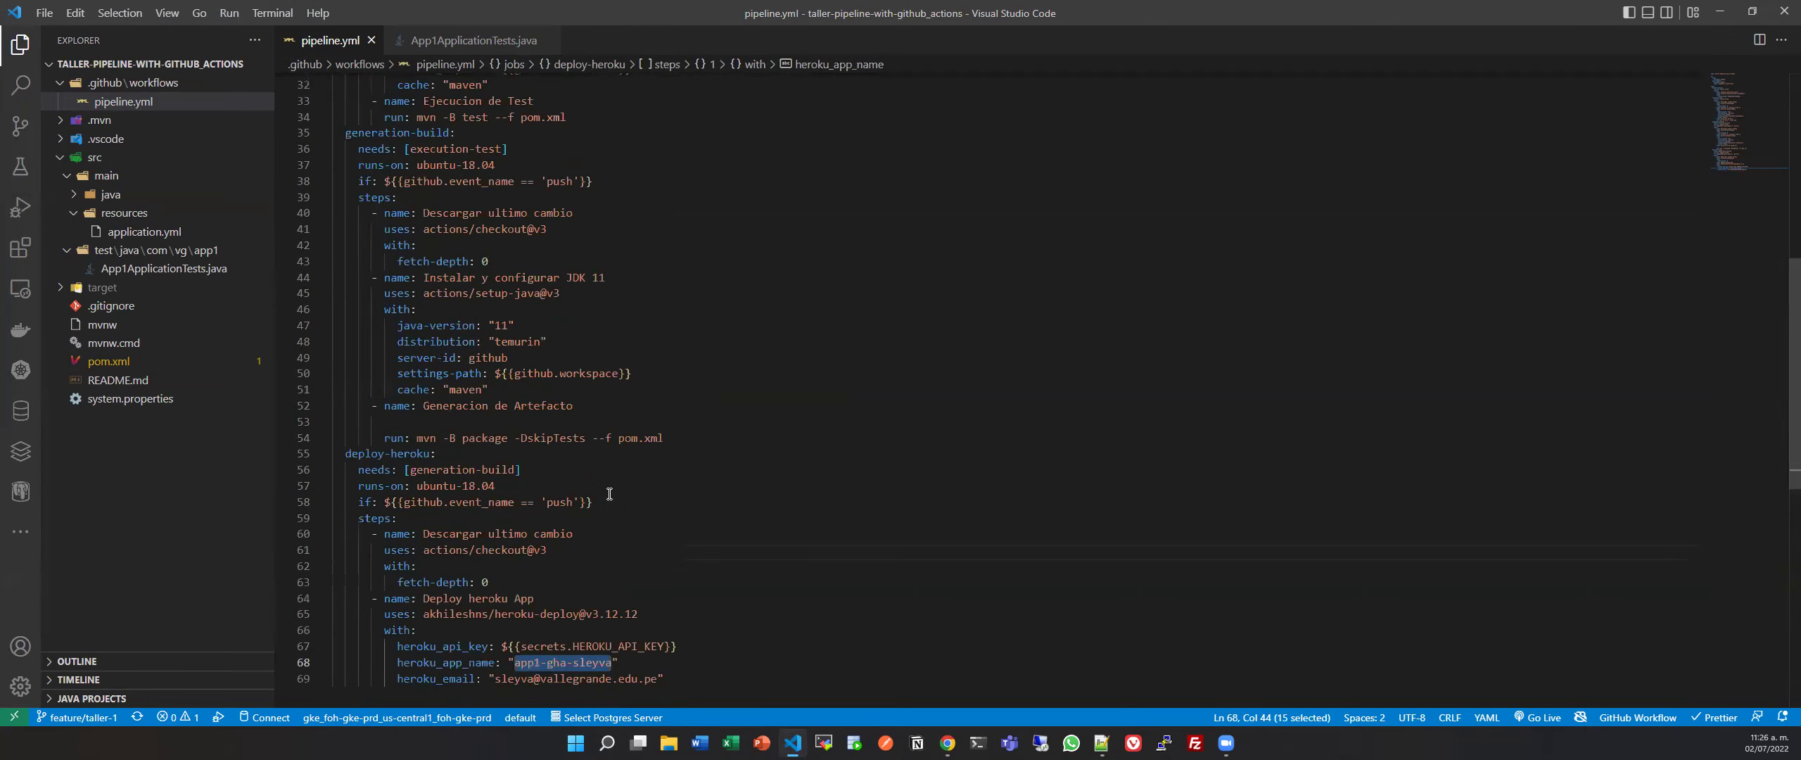
scroll(522, 292, "up", 3)
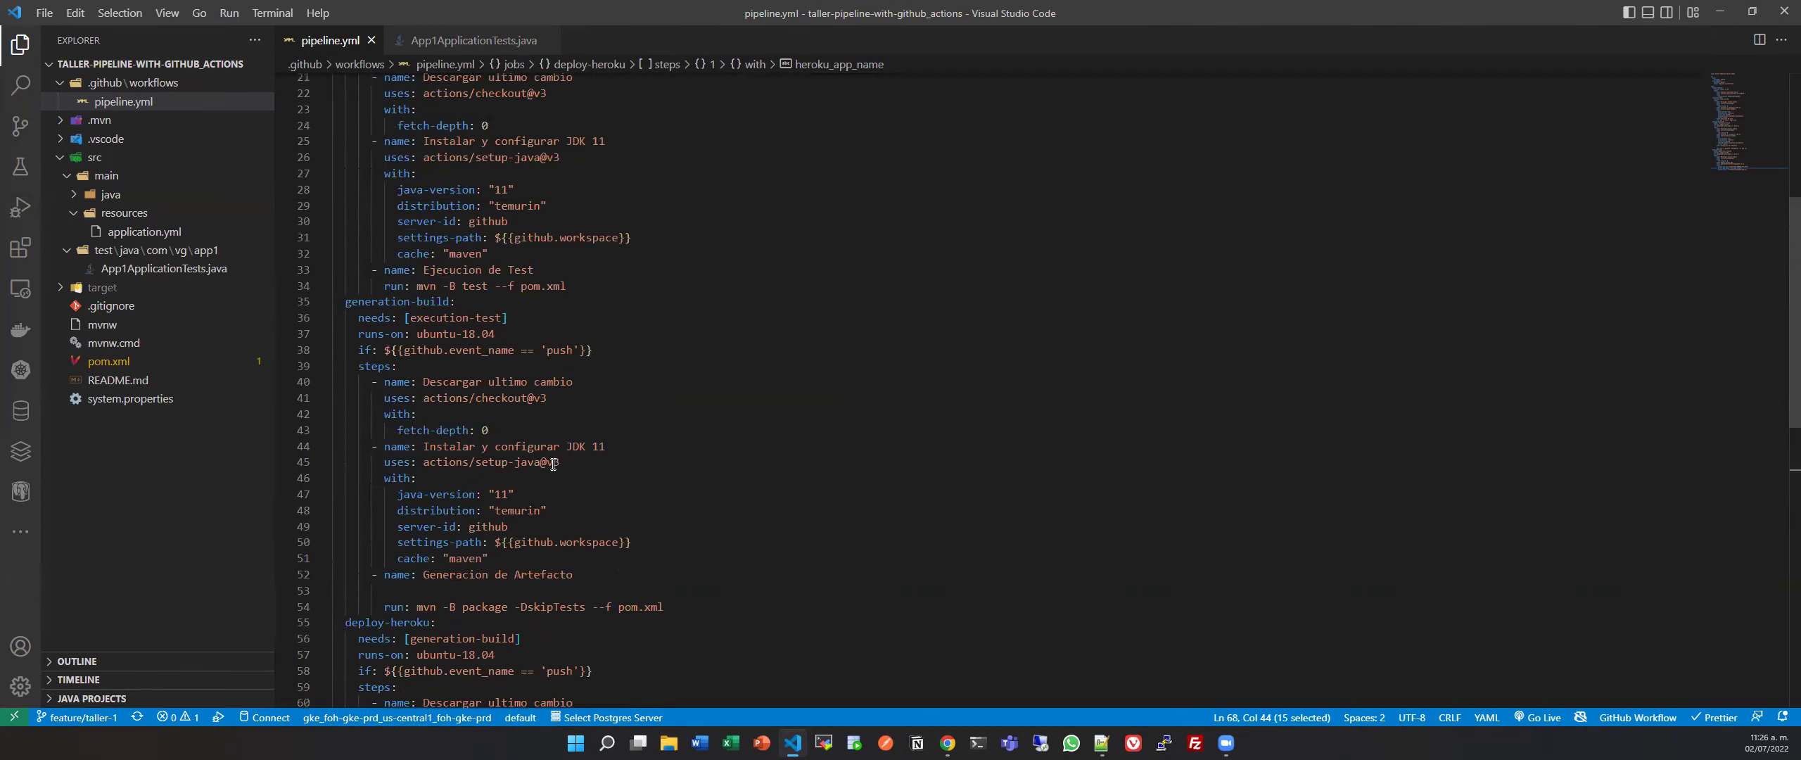
scroll(514, 575, "up", 7)
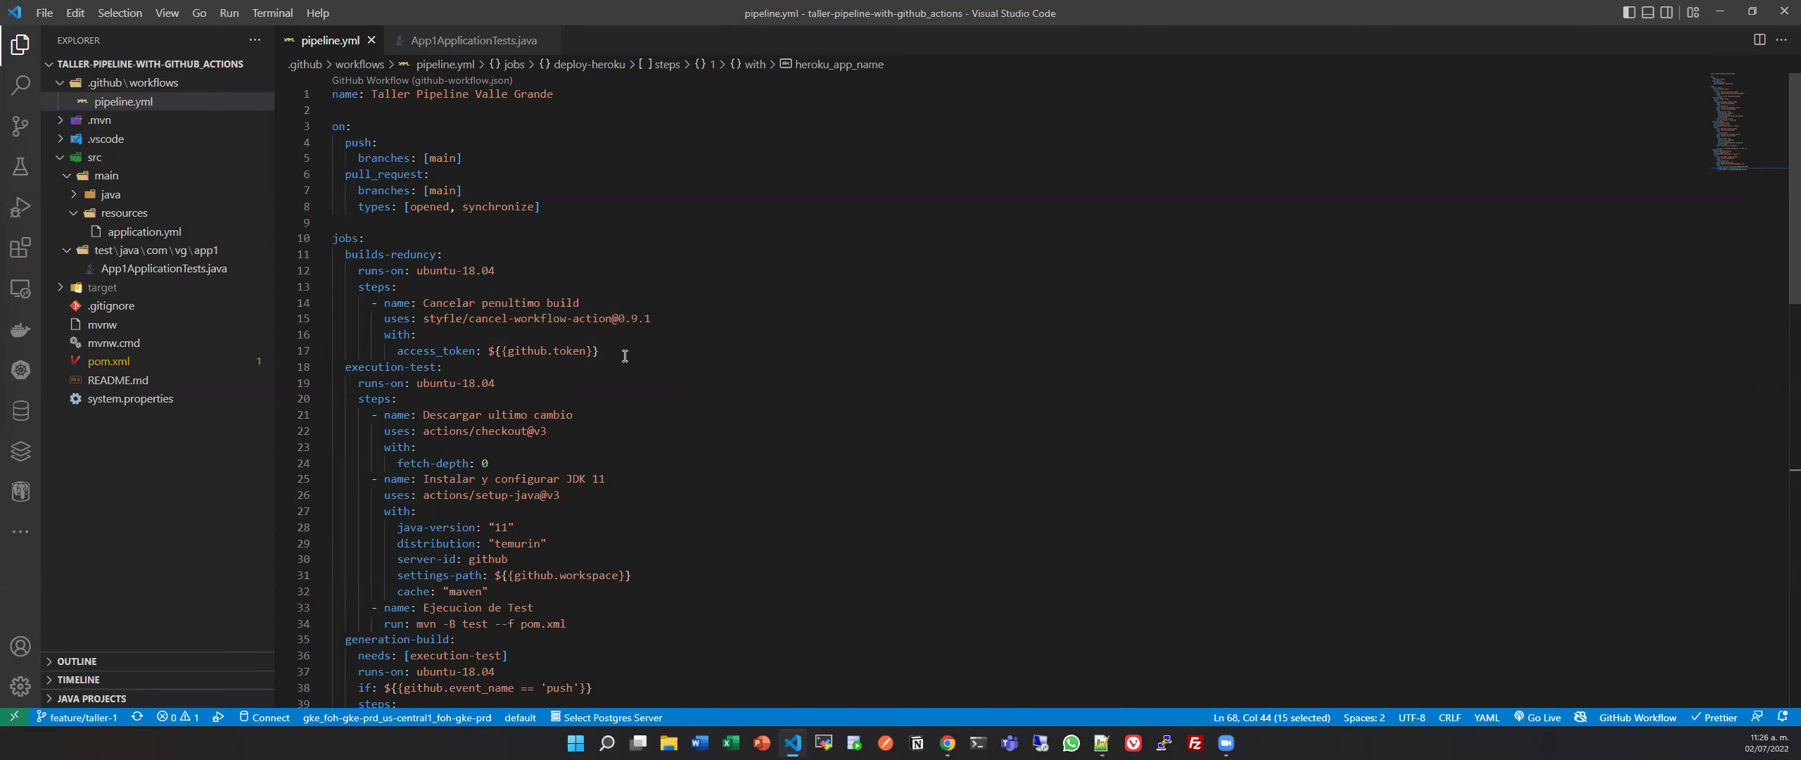
left_click(1719, 11)
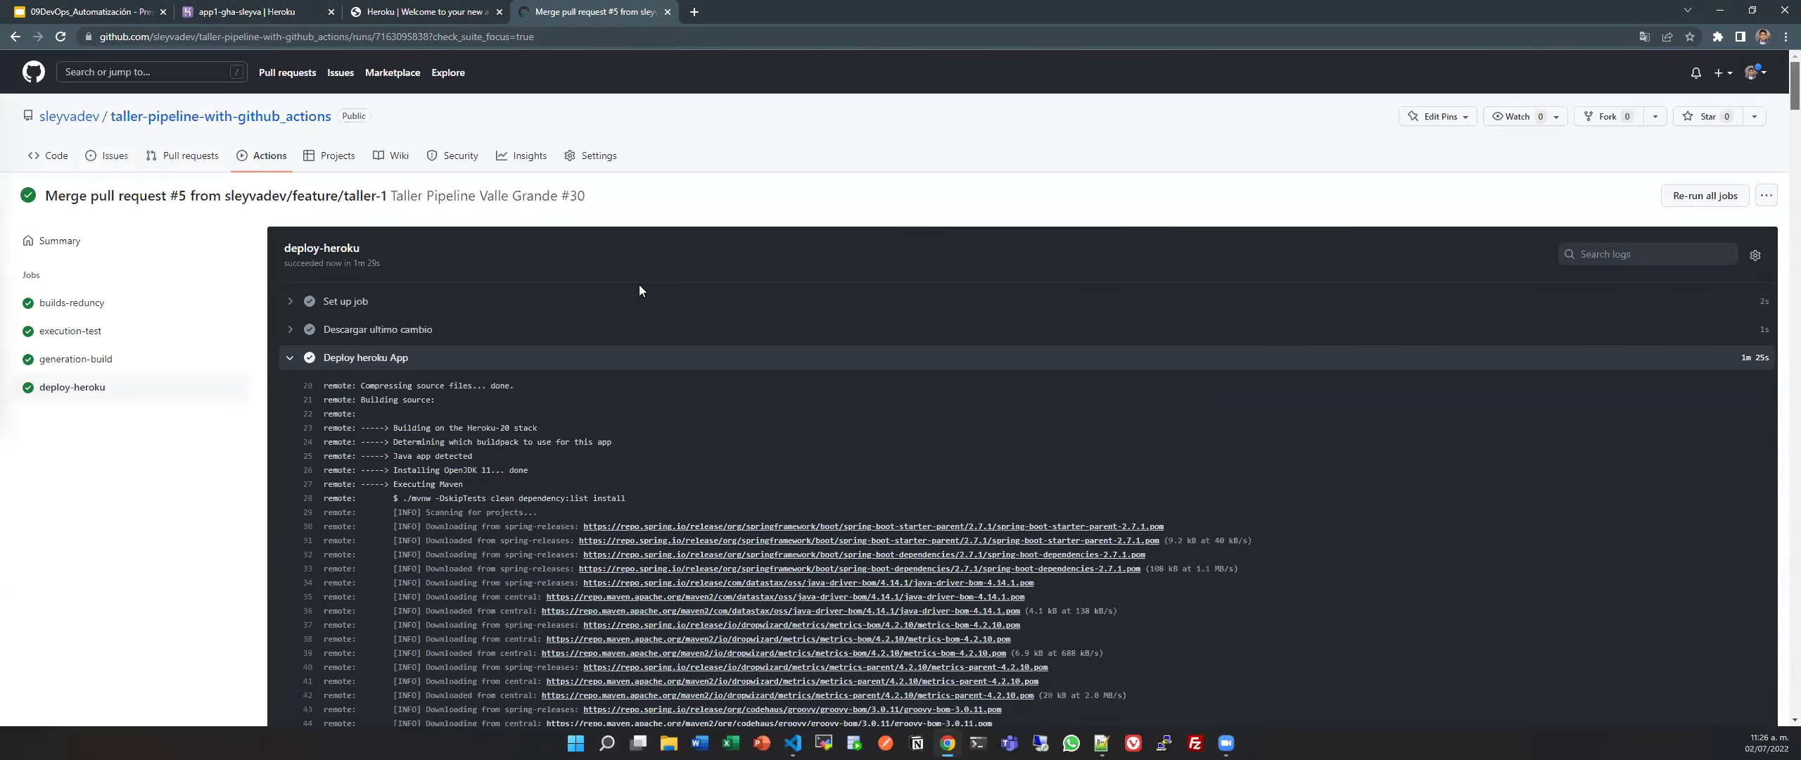
Collapse the Deploy heroku App log and confirm run #30's summary shows Success in 3m 5s.
left_click(306, 365)
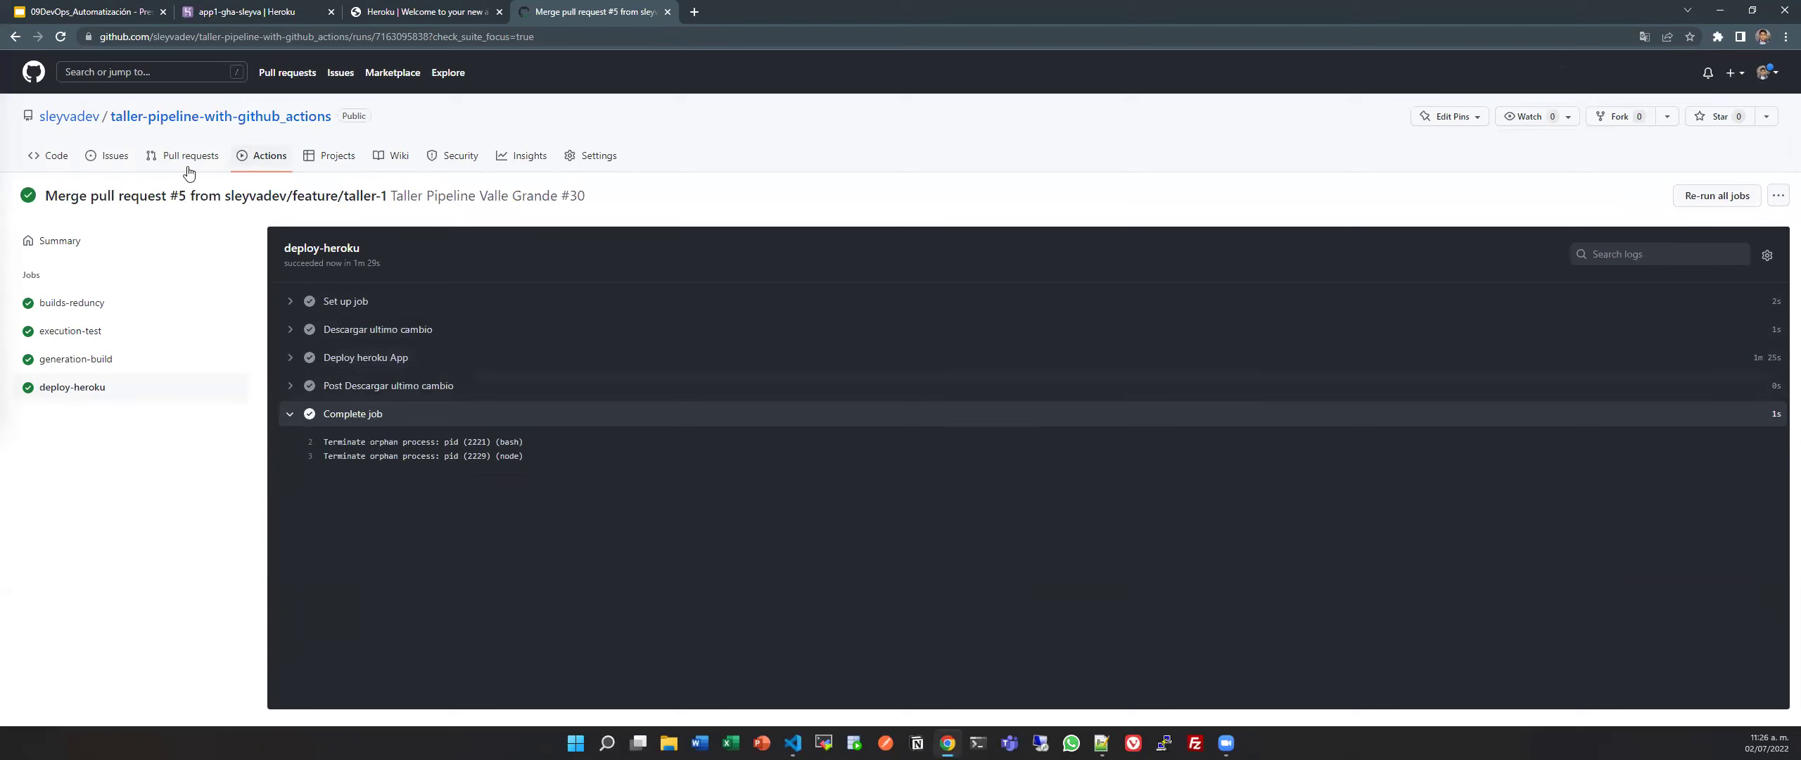
left_click(119, 236)
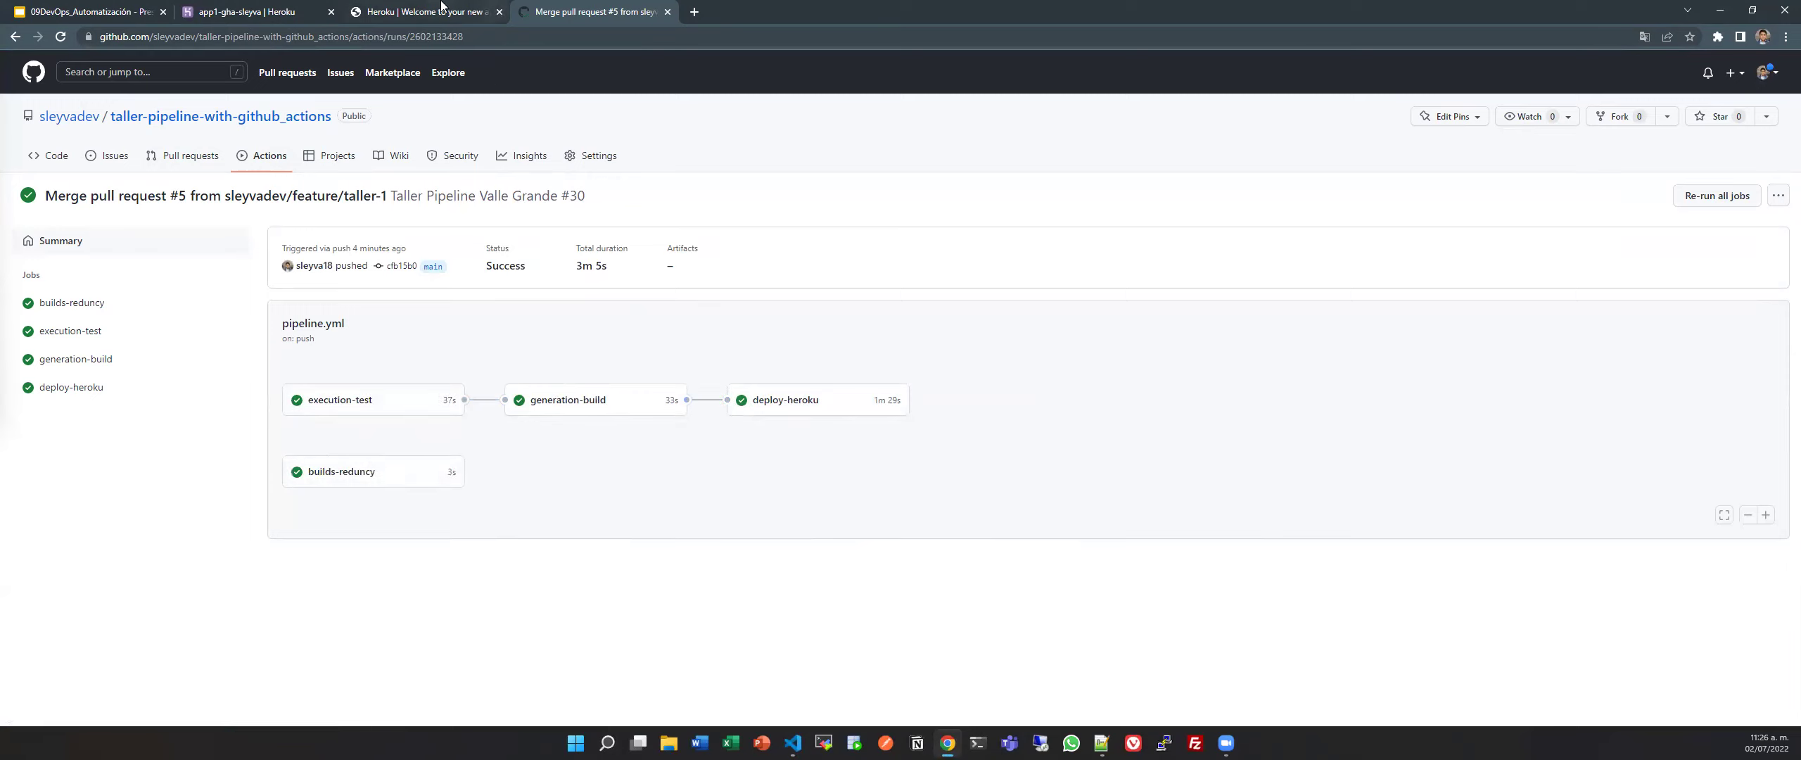
left_click(359, 19)
Reload the Heroku app tab and load its /hello endpoint.
left_click(61, 38)
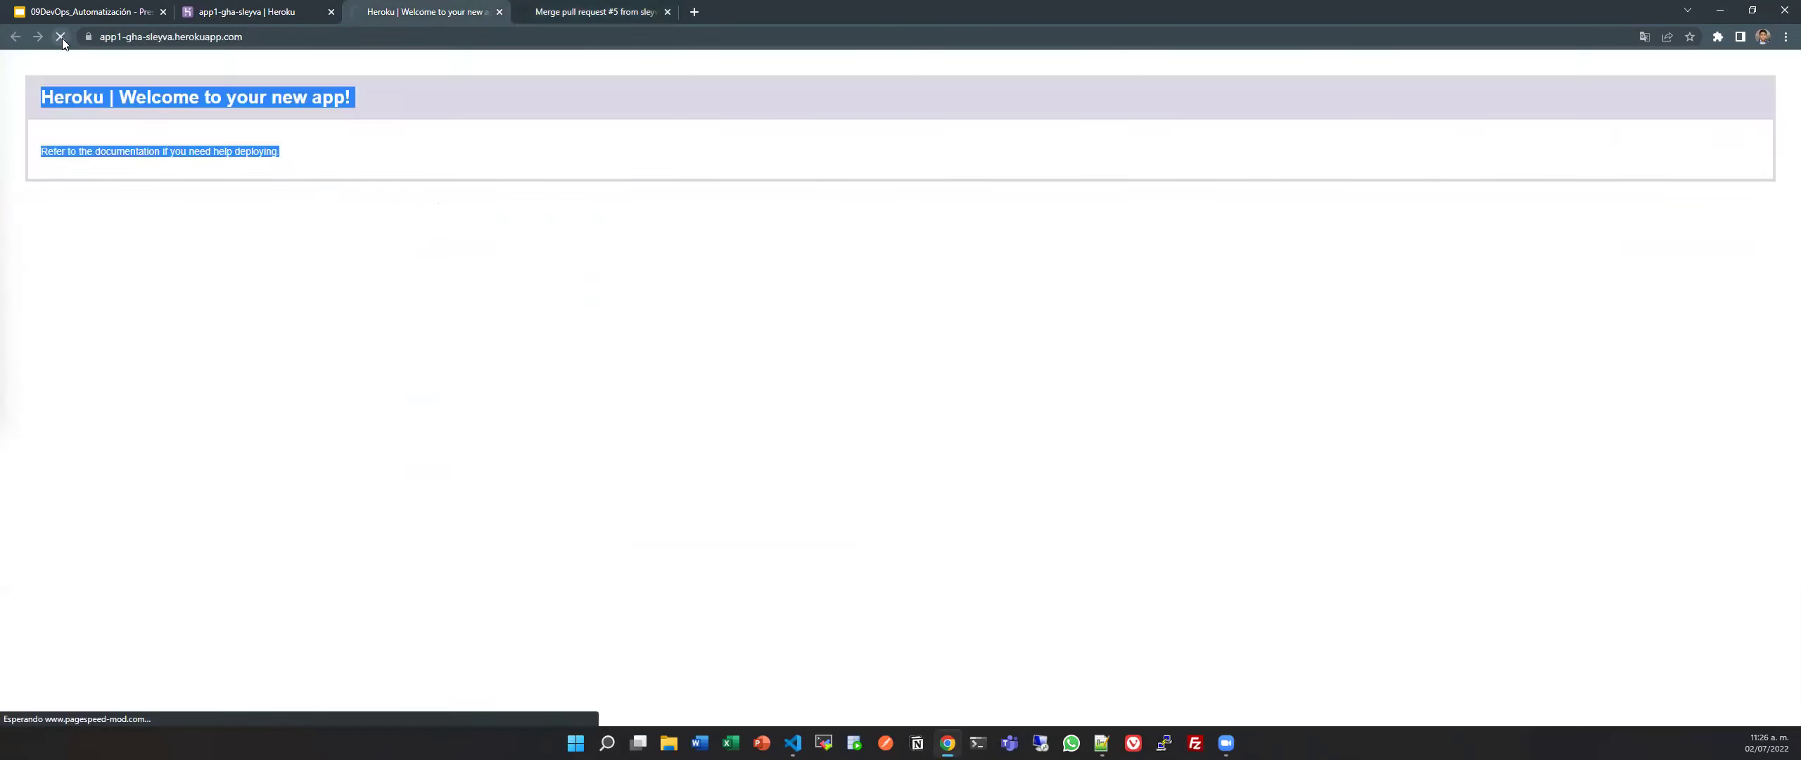
left_click(406, 35)
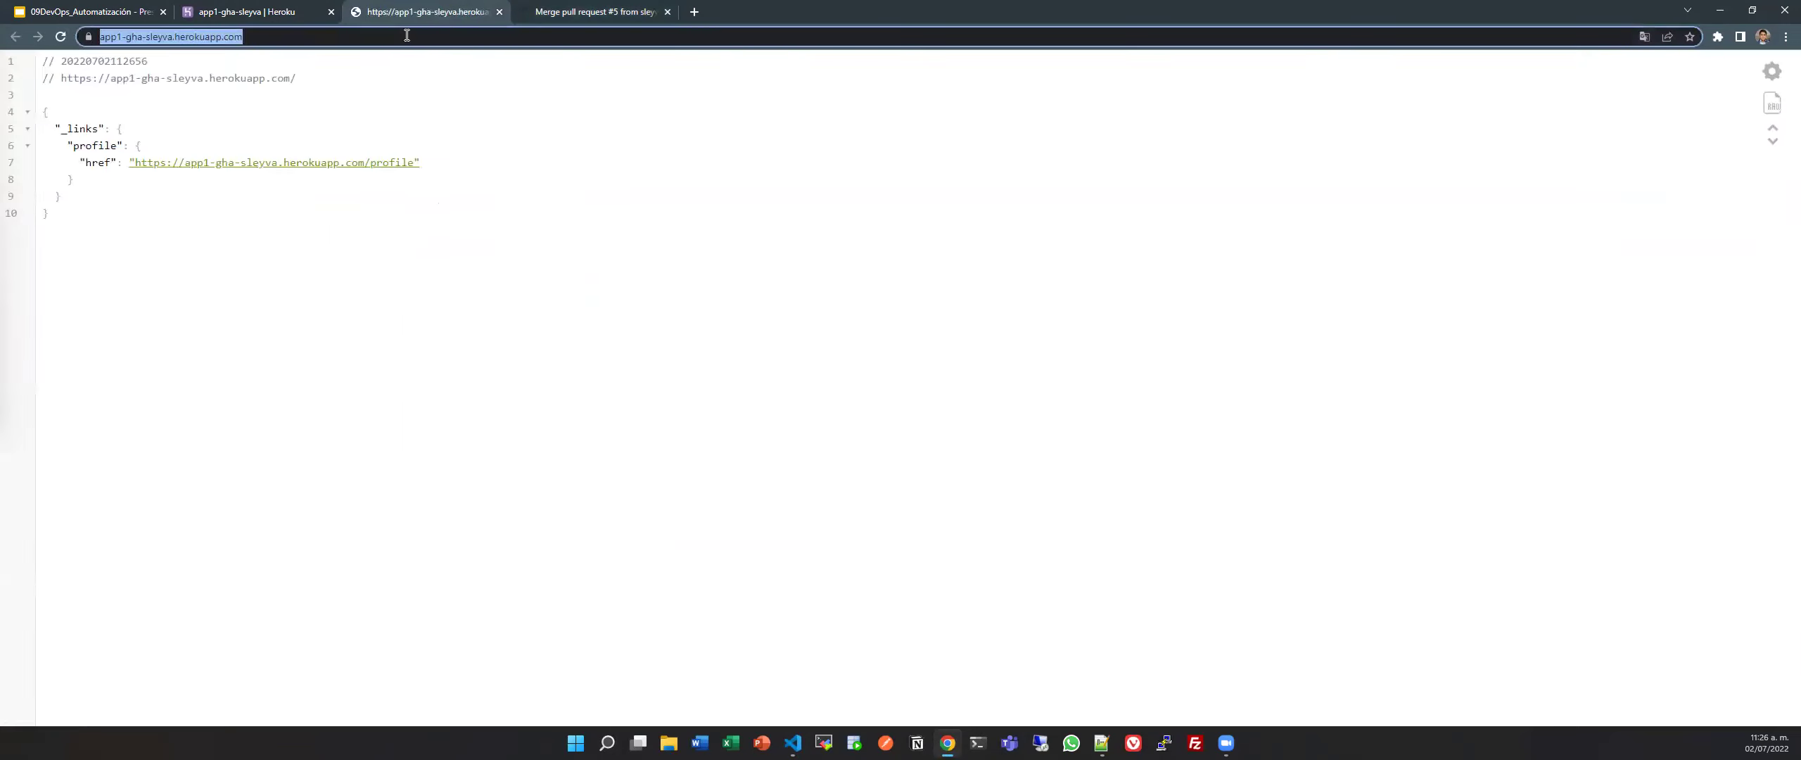
left_click(407, 35)
type("/hello")
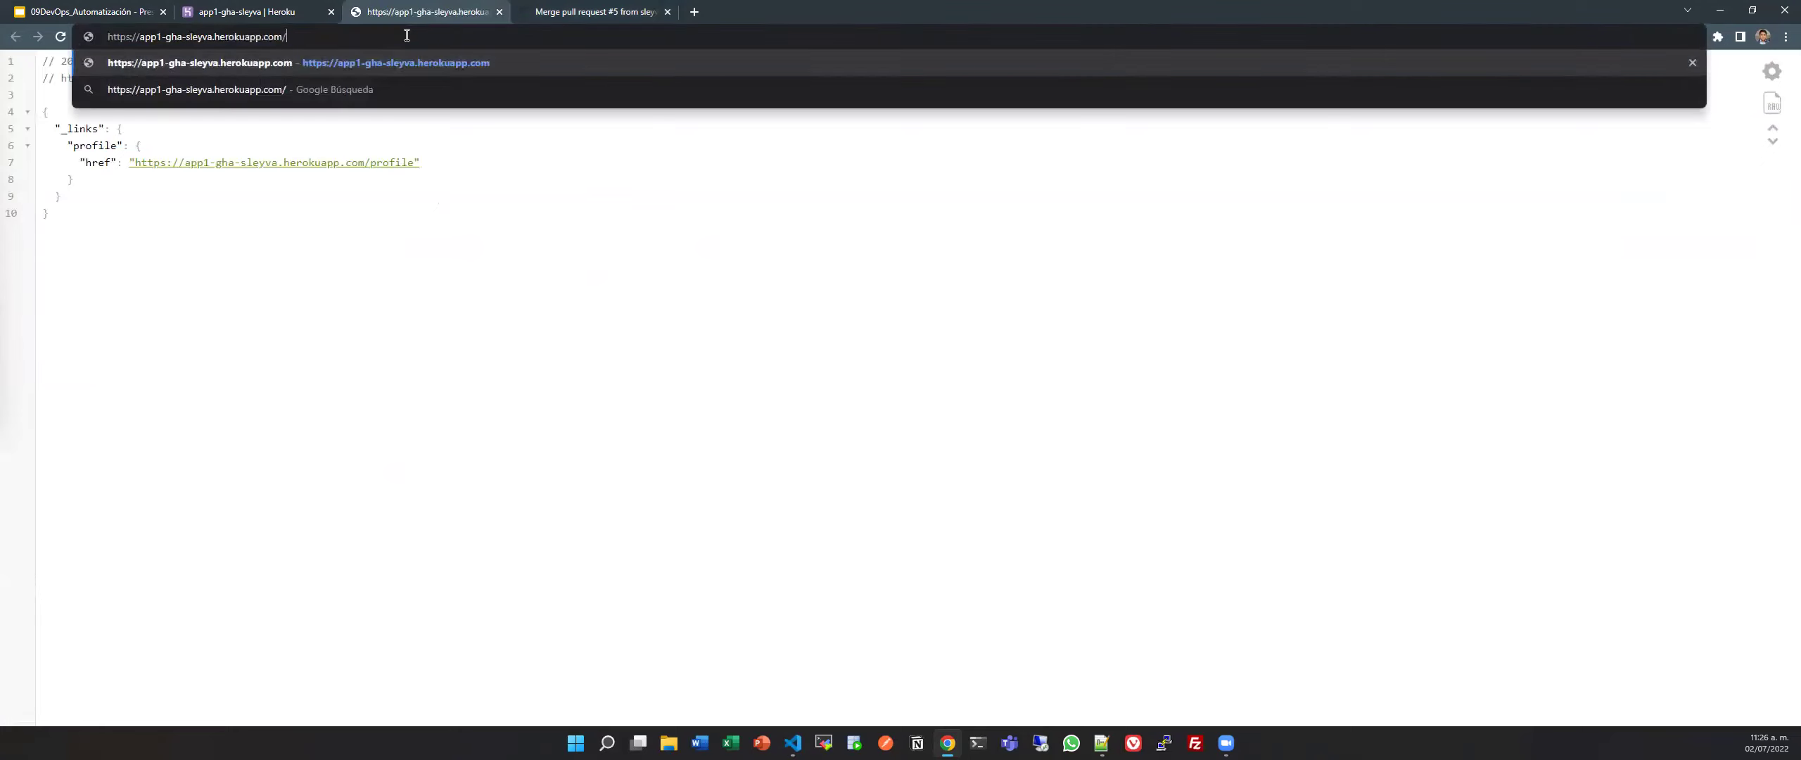
key("Return")
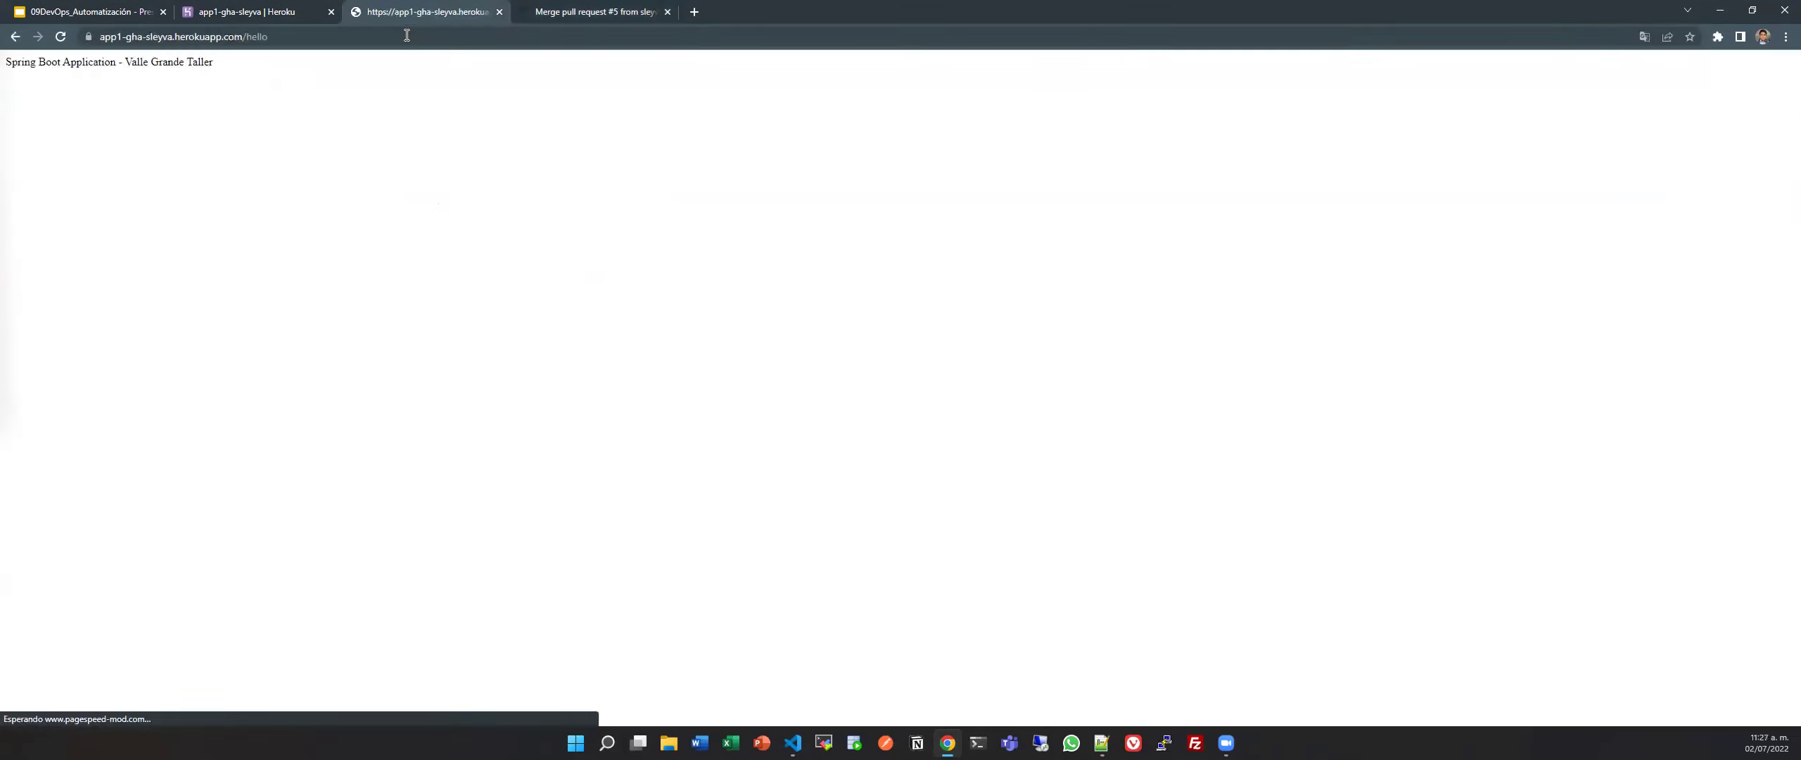
Highlight the 'Spring Boot Application - Valle Grande Taller' greeting and the /hello URL to confirm the response.
left_click_drag(217, 62, 143, 49)
left_click(170, 42)
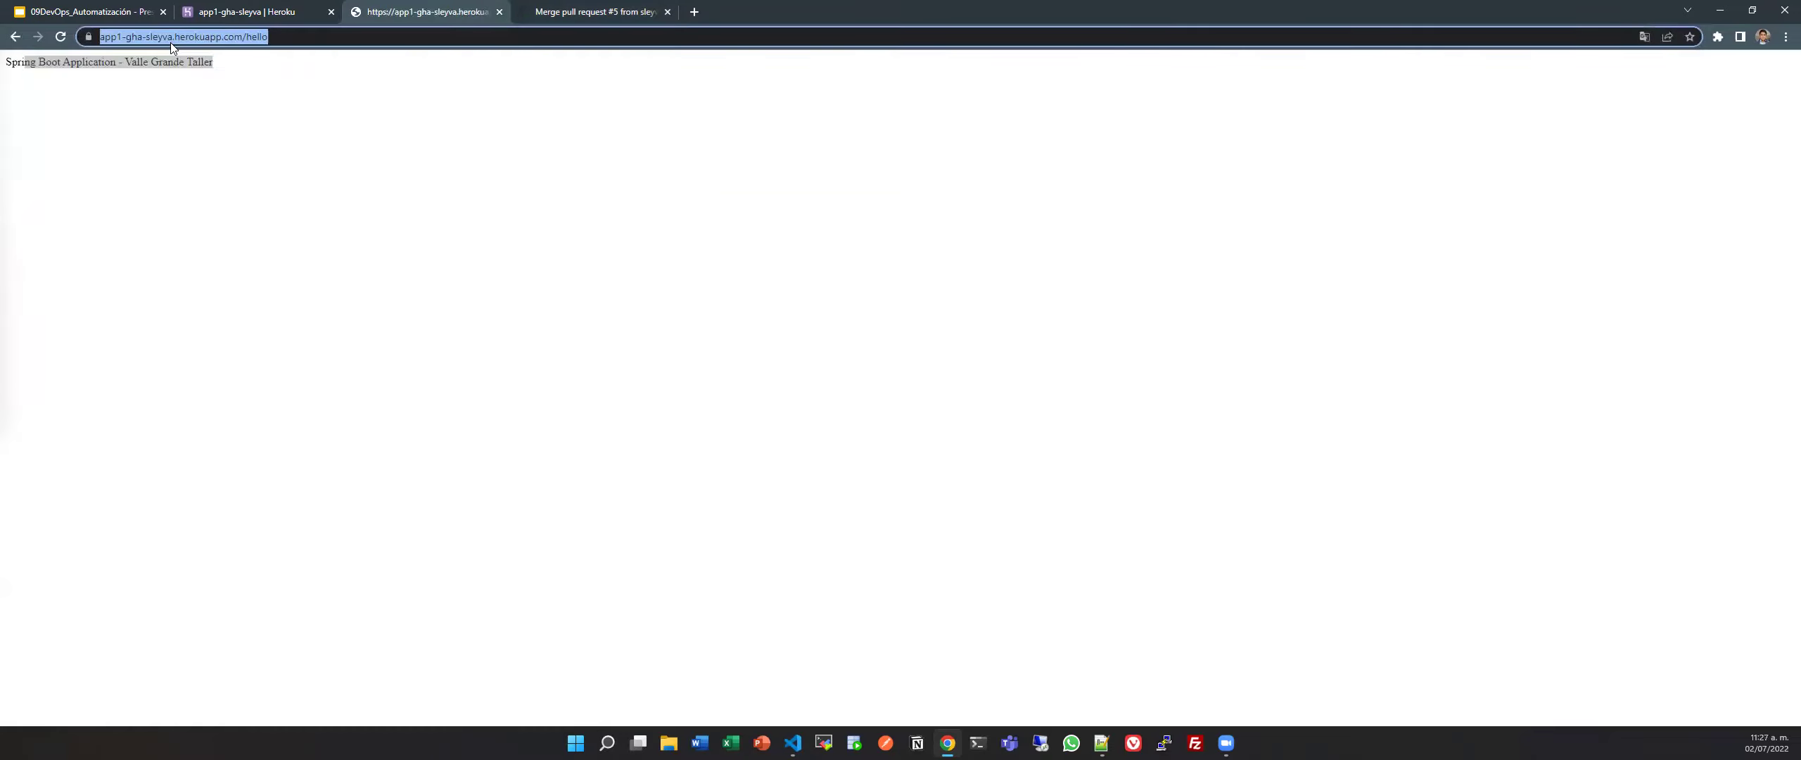
key("alt+Tab")
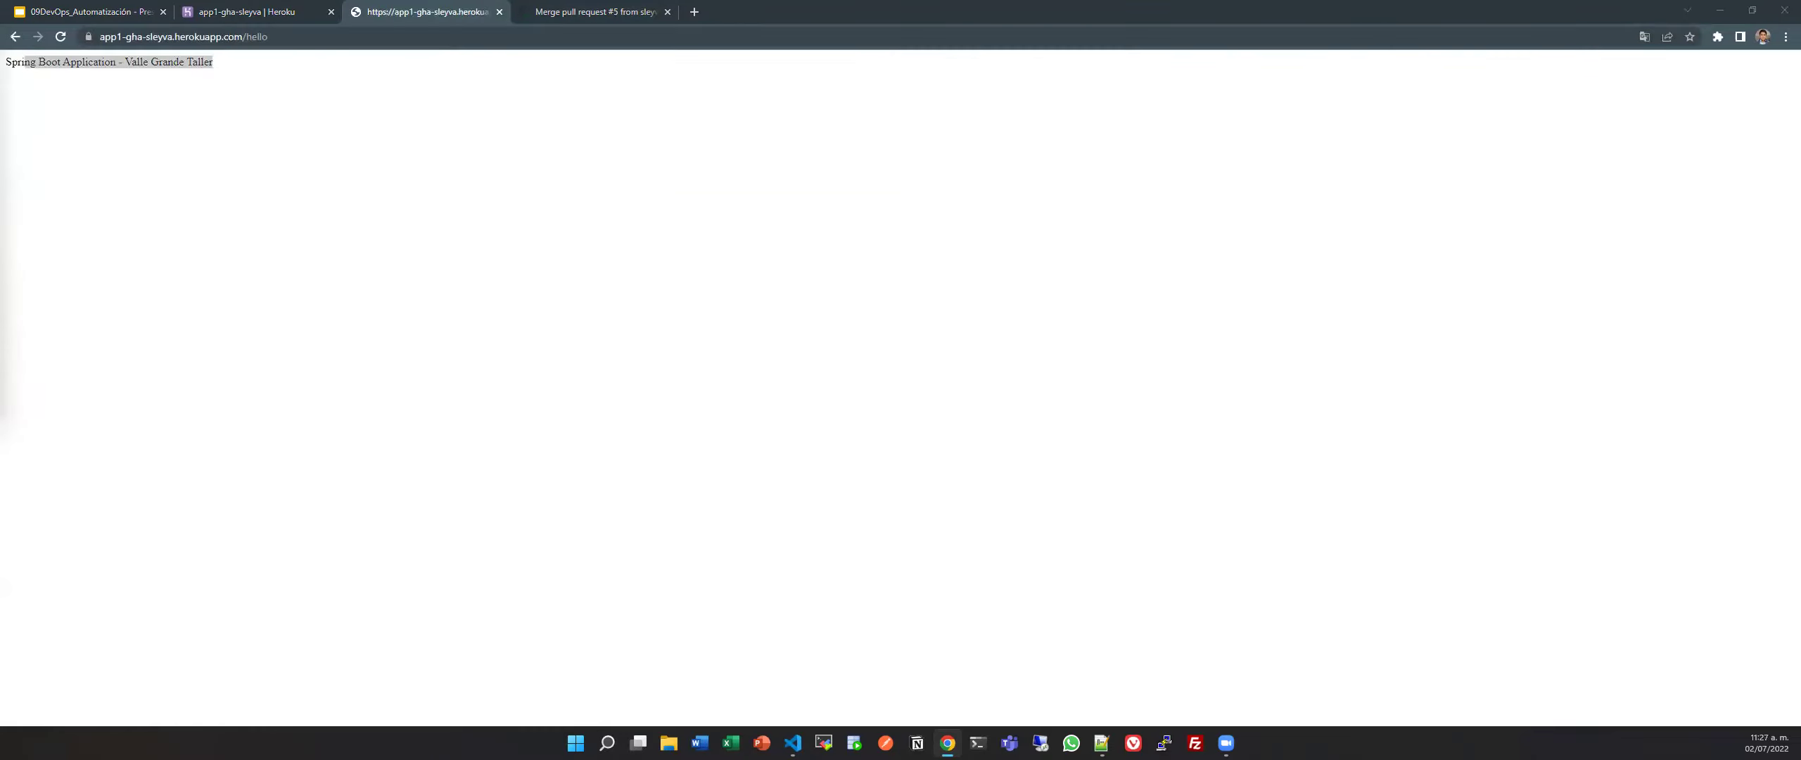
left_click(575, 188)
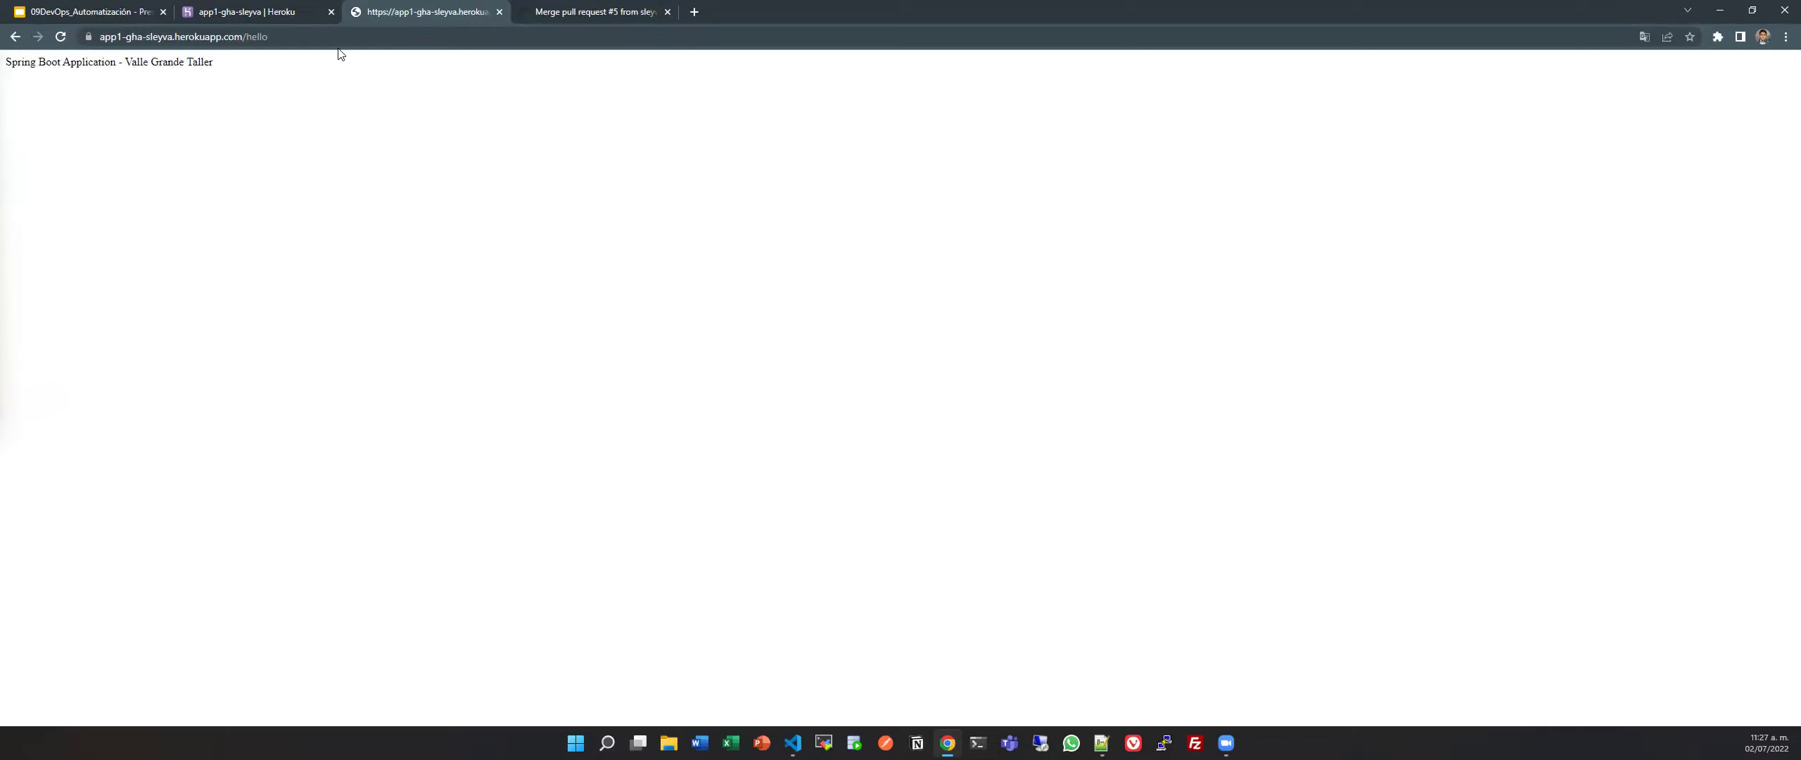
triple_click(117, 61)
left_click(331, 88)
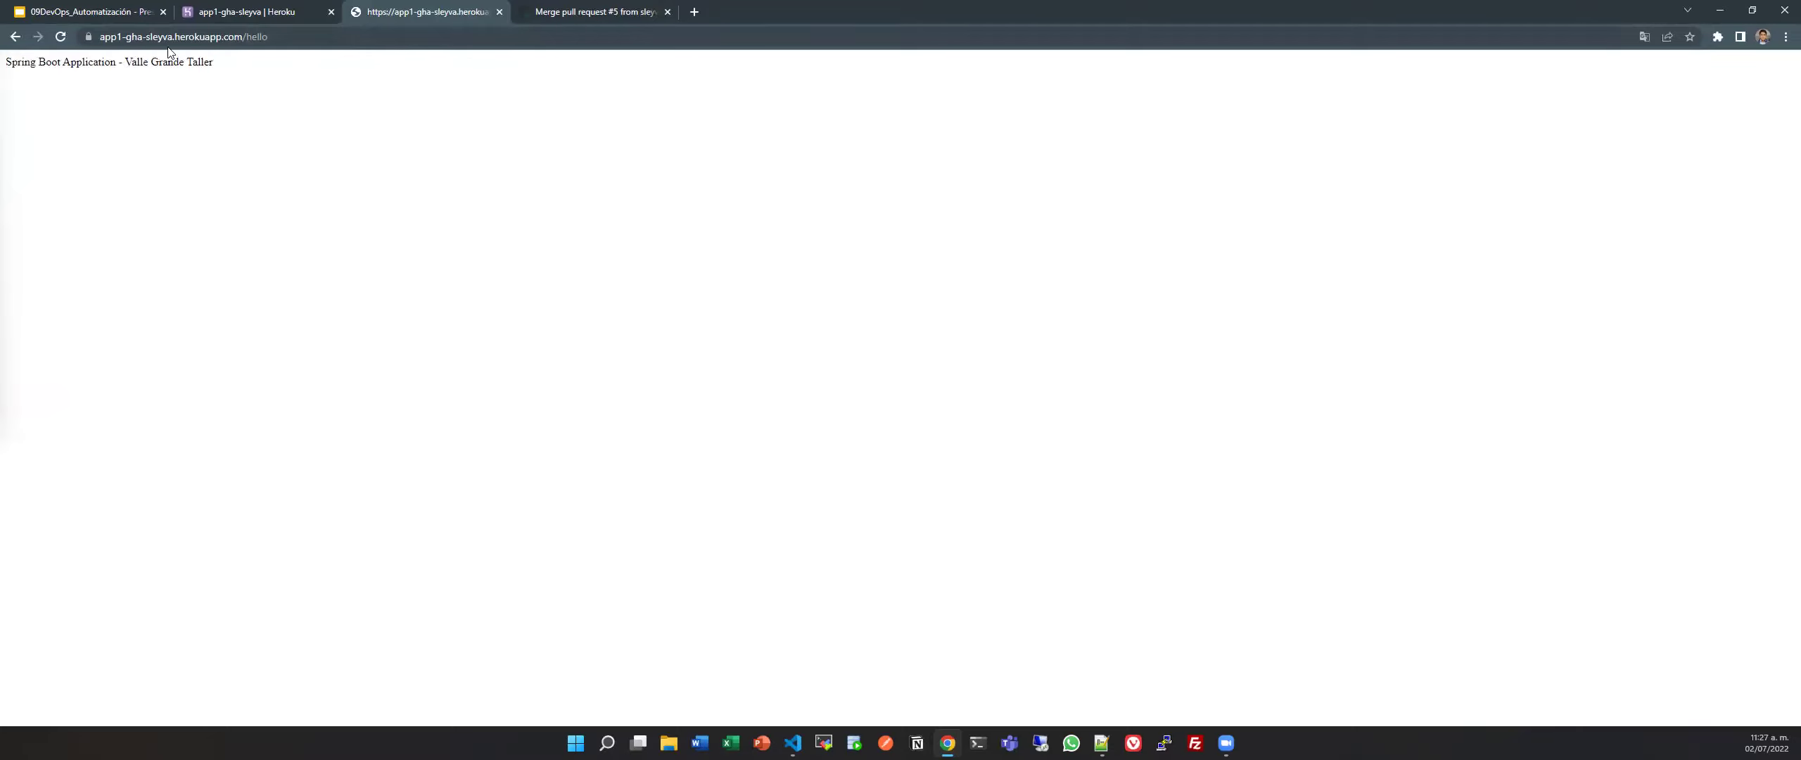
left_click(337, 37)
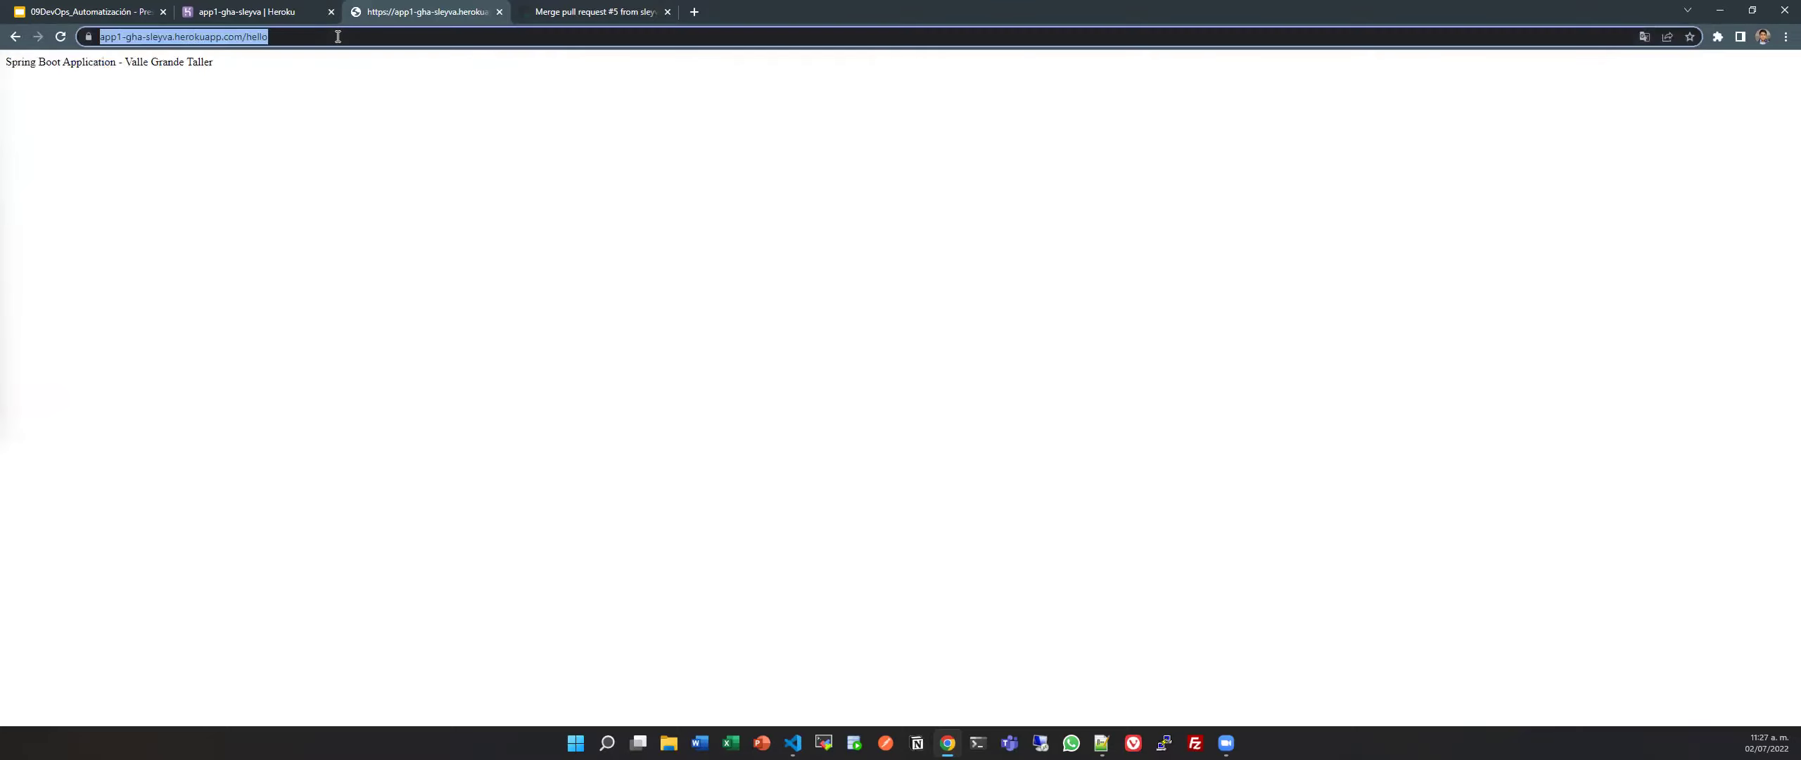
left_click(557, 159)
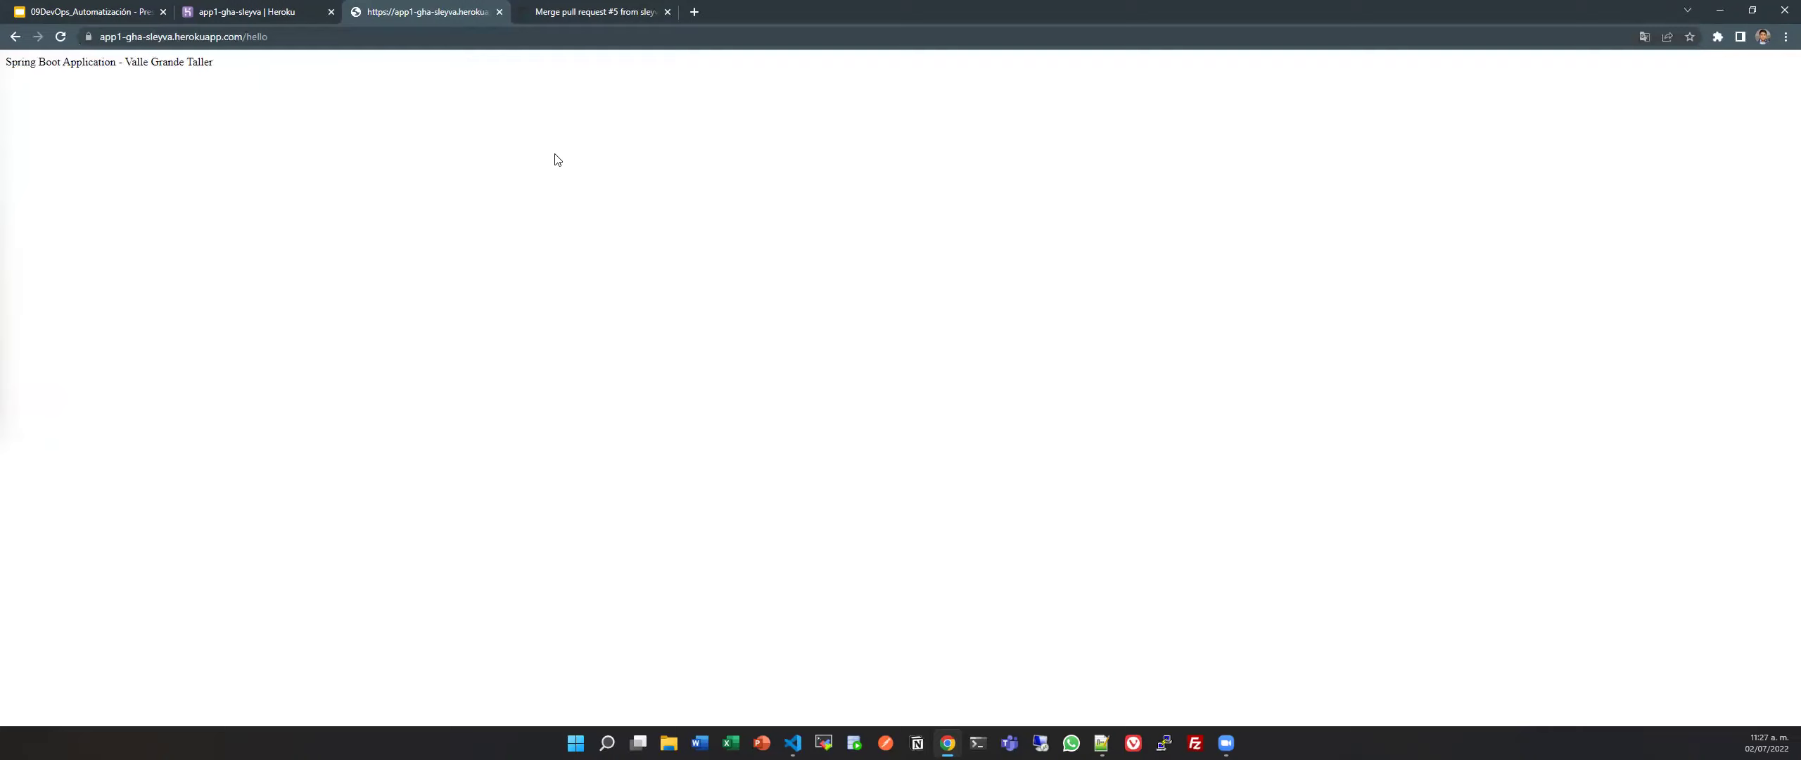